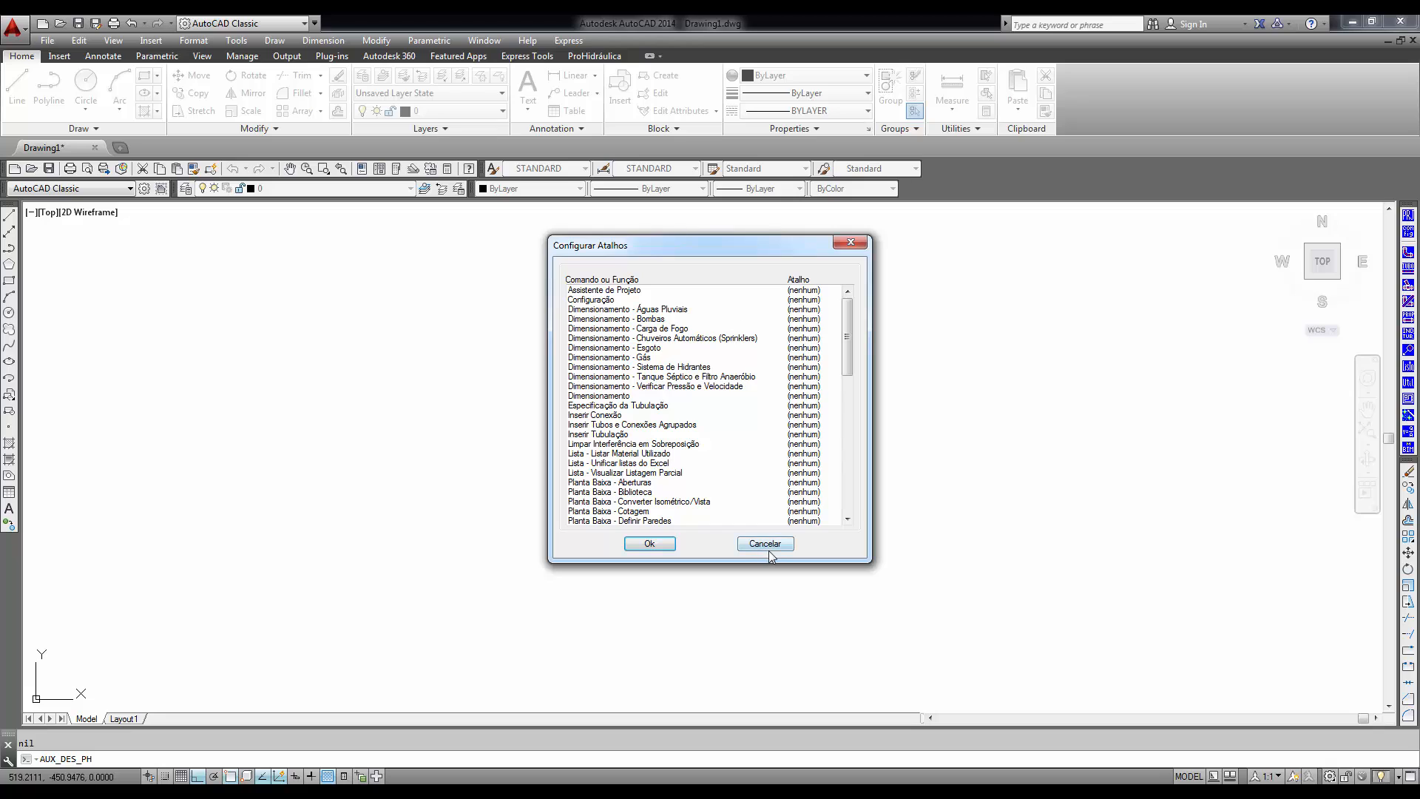
- Dismiss the shortcut settings and look over the options for inserting pipes and for specifying piping
click(766, 548)
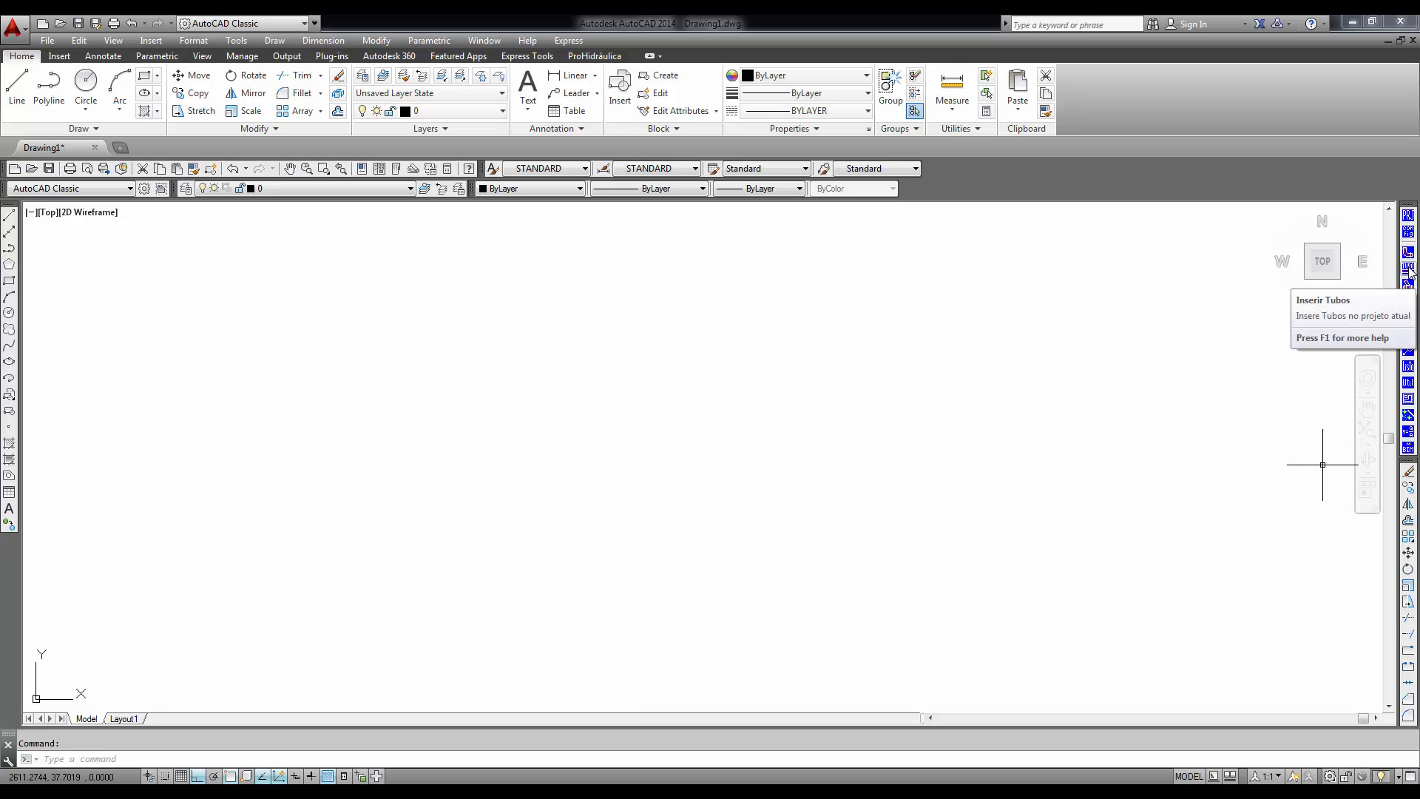
click(1408, 269)
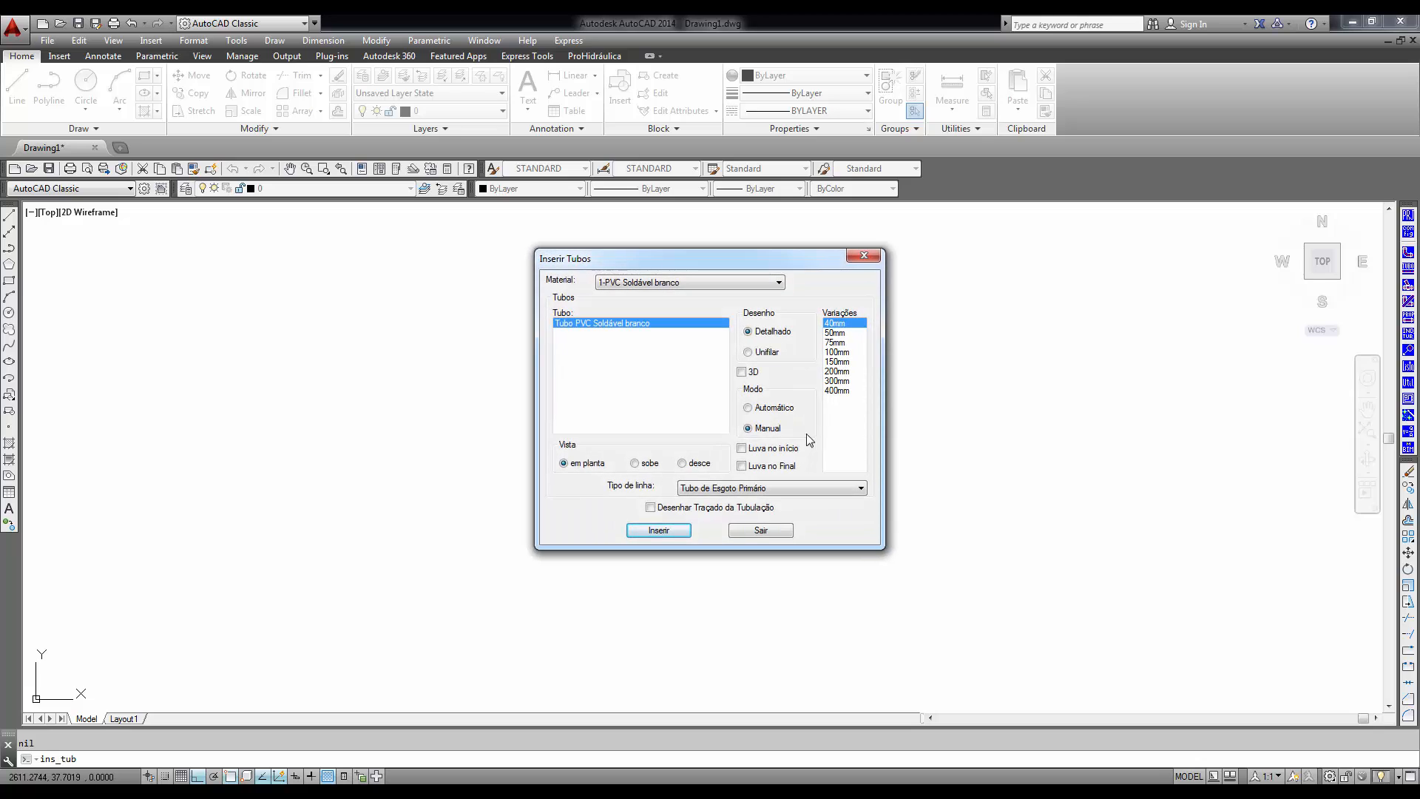
click(762, 530)
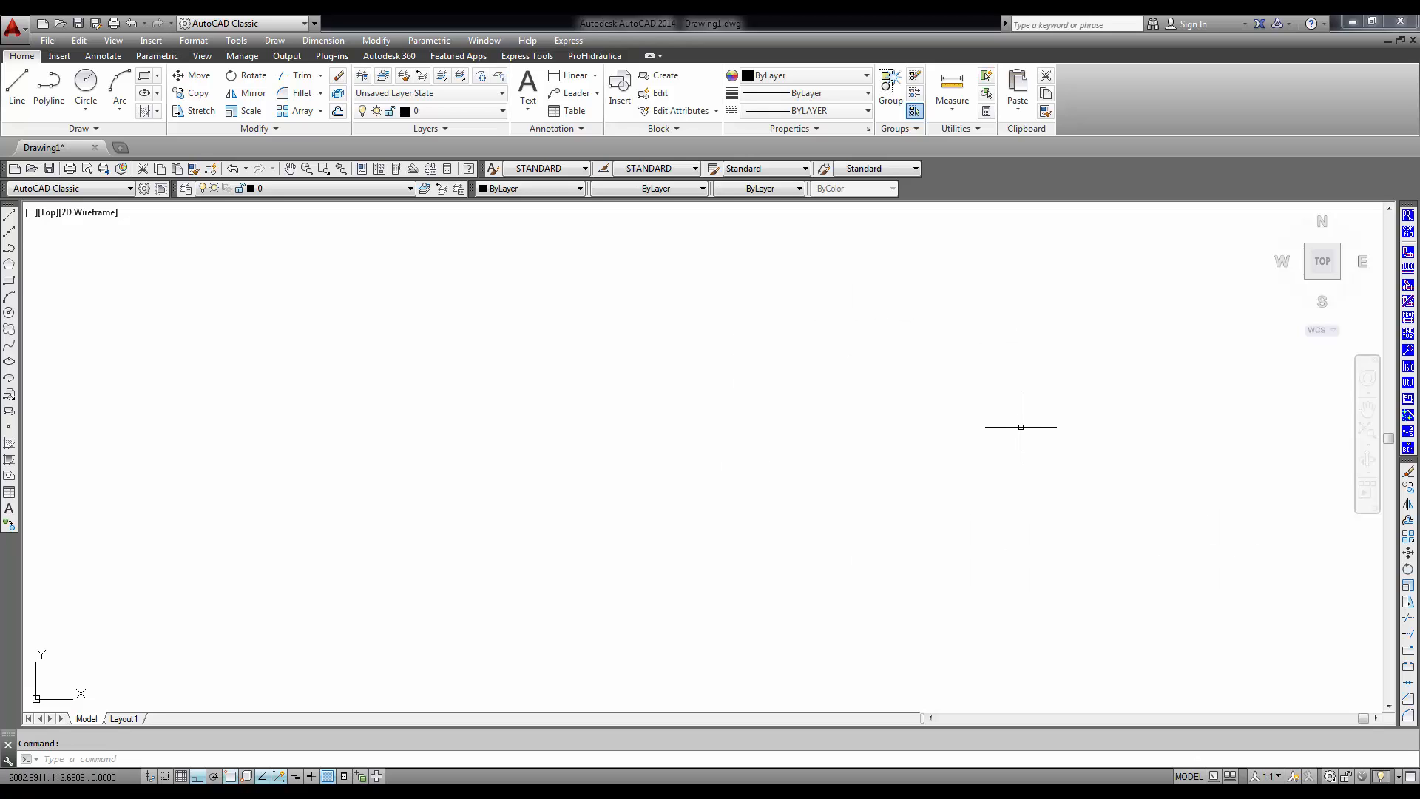
click(1409, 336)
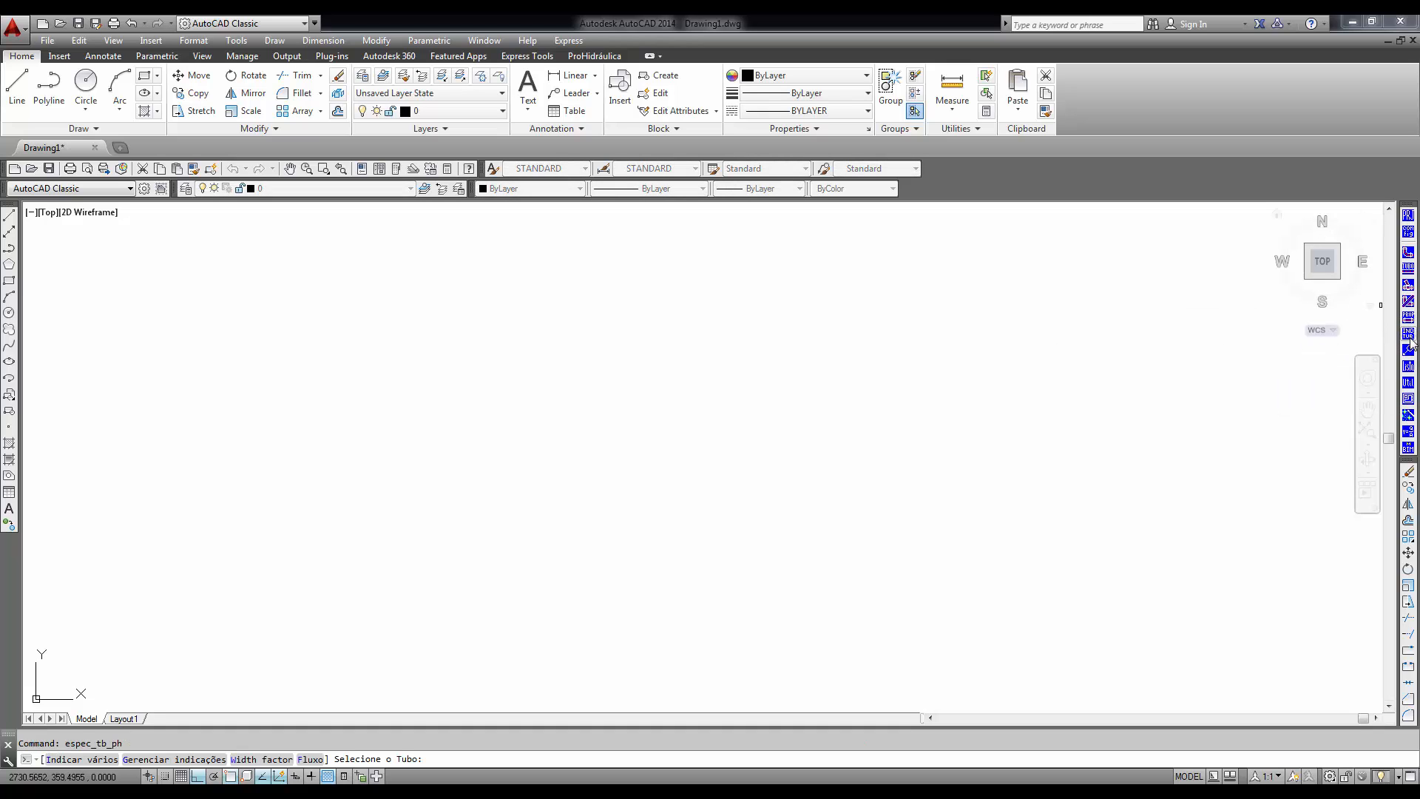
right_click(504, 414)
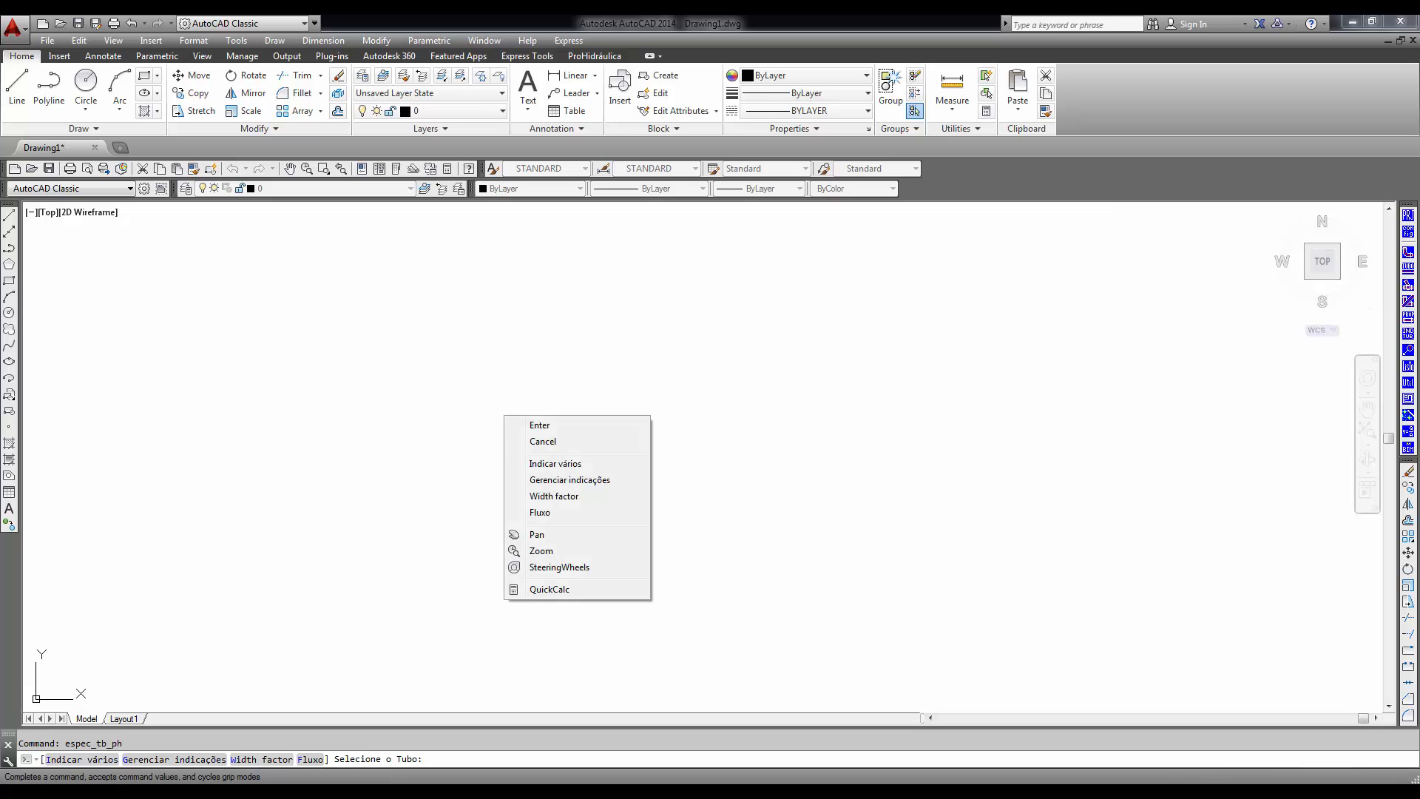
- Insert an Água Fria riser tag identified AF1, with a circle layout and a diagonal leader, in the empty drawing area
click(1409, 352)
click(612, 310)
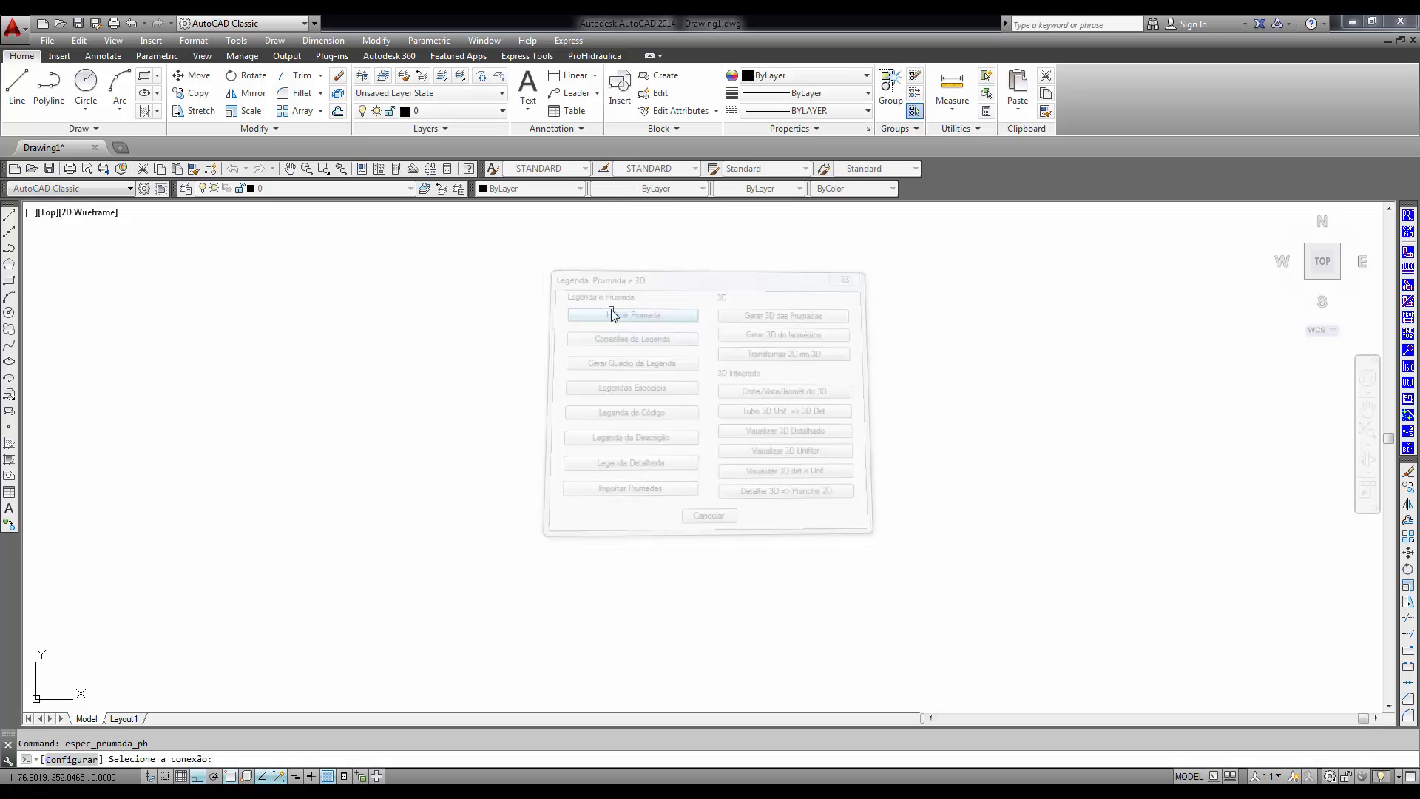
right_click(592, 392)
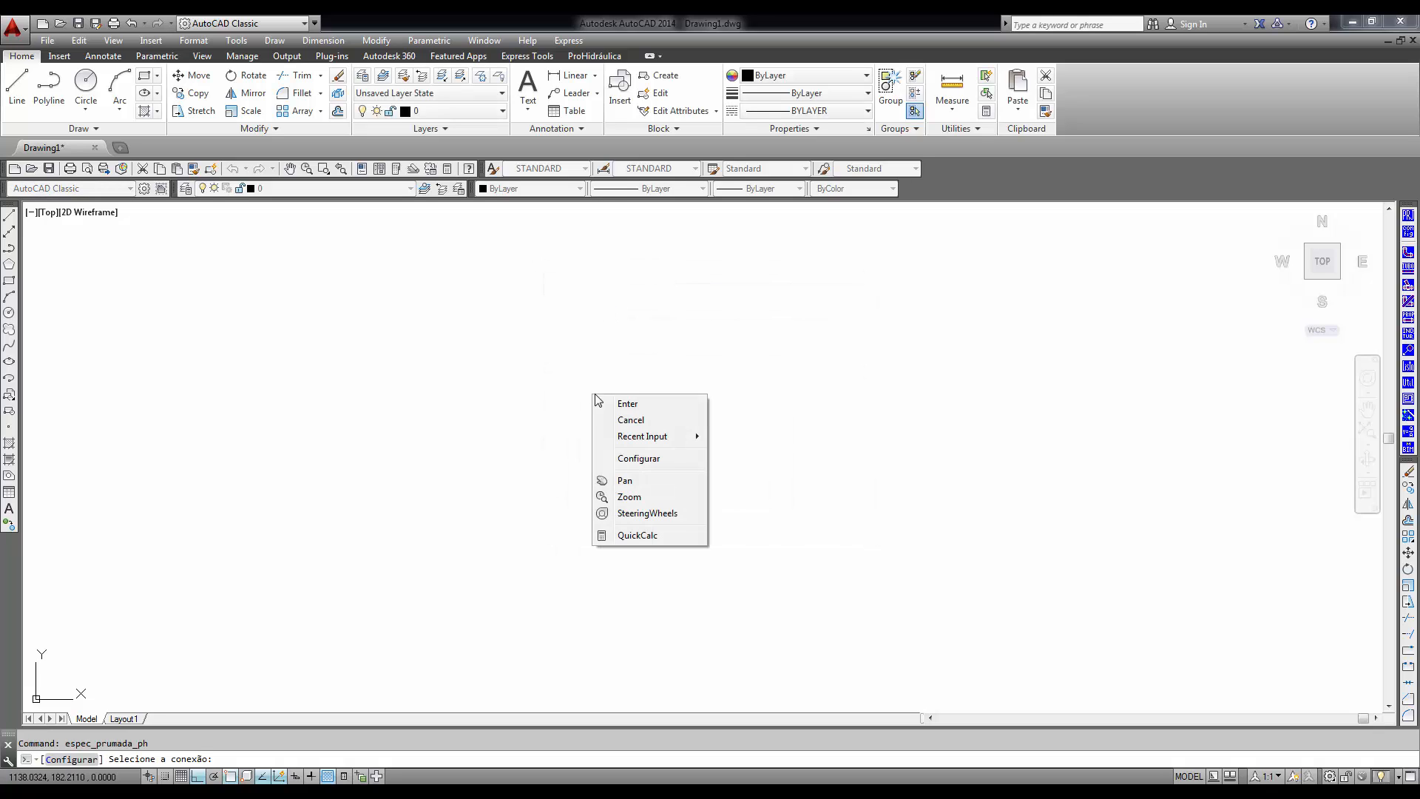
click(633, 405)
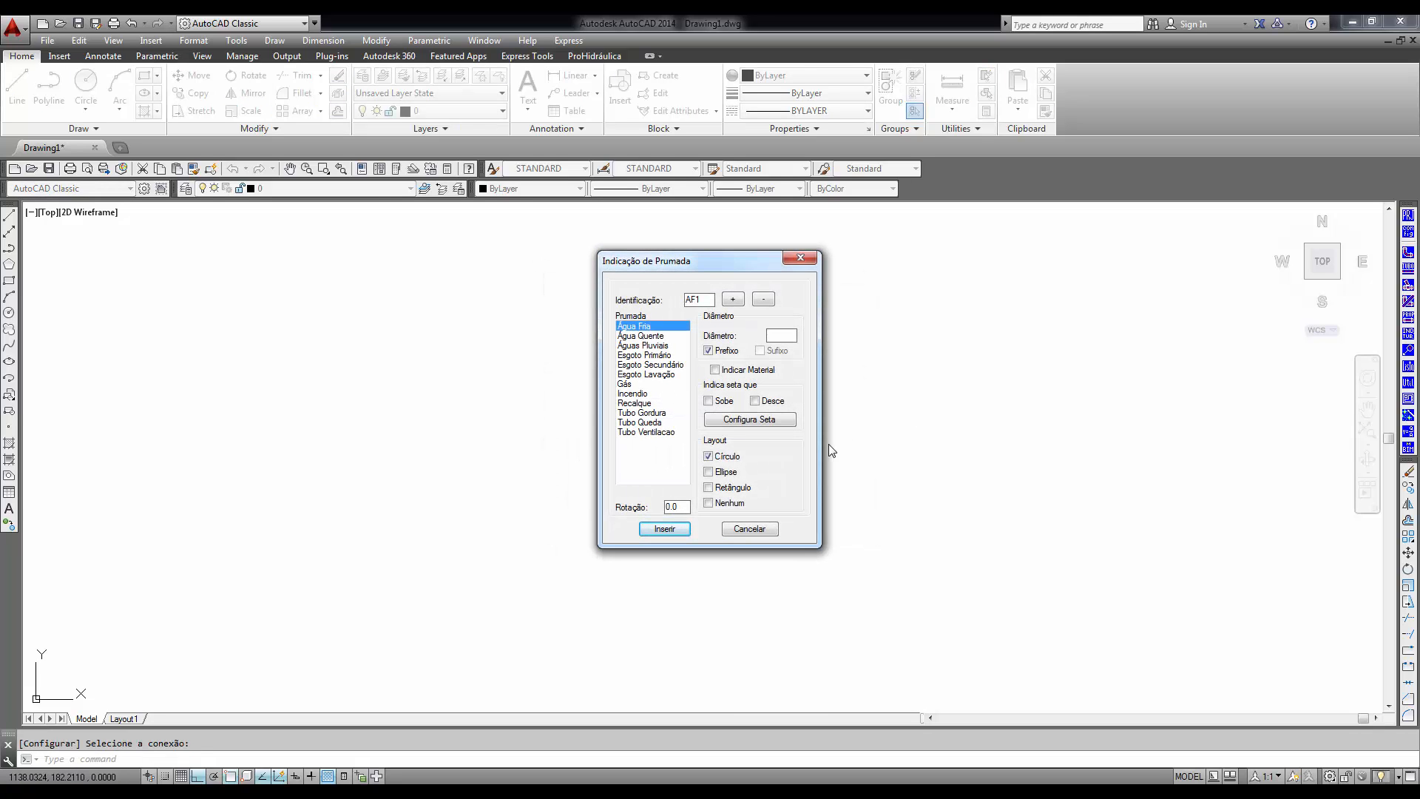
click(664, 529)
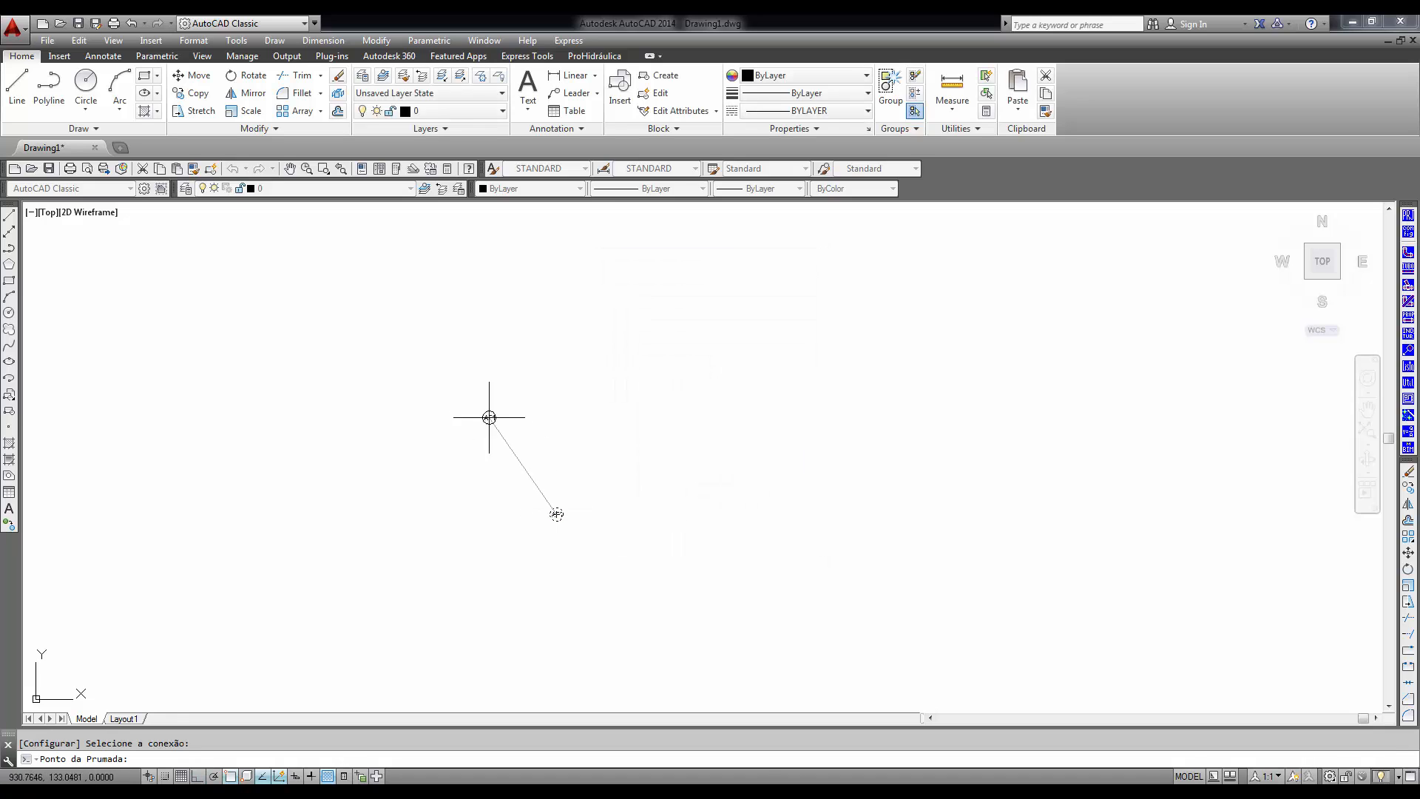
click(489, 417)
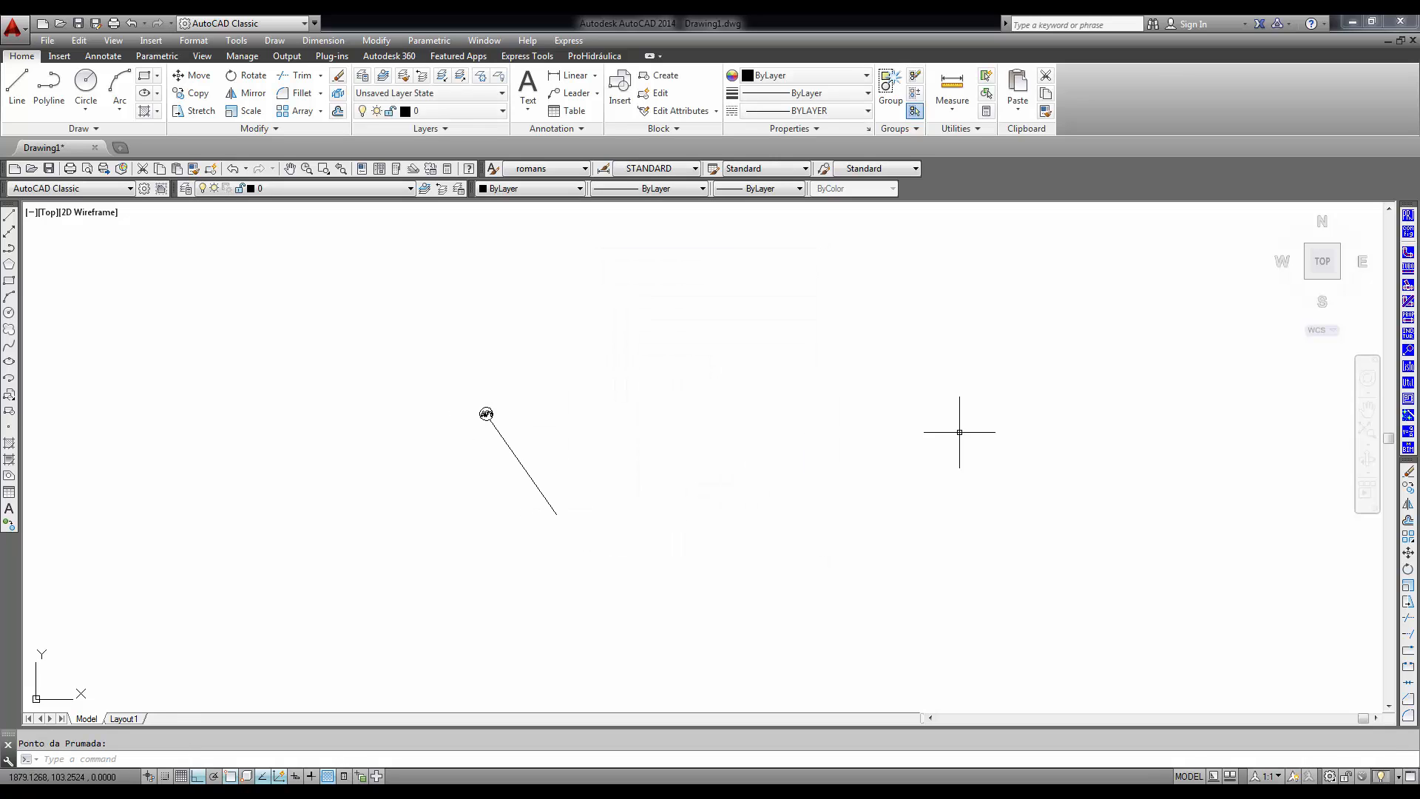
- View the Listar Materiais utilizados options and leave without generating a material list
click(1409, 366)
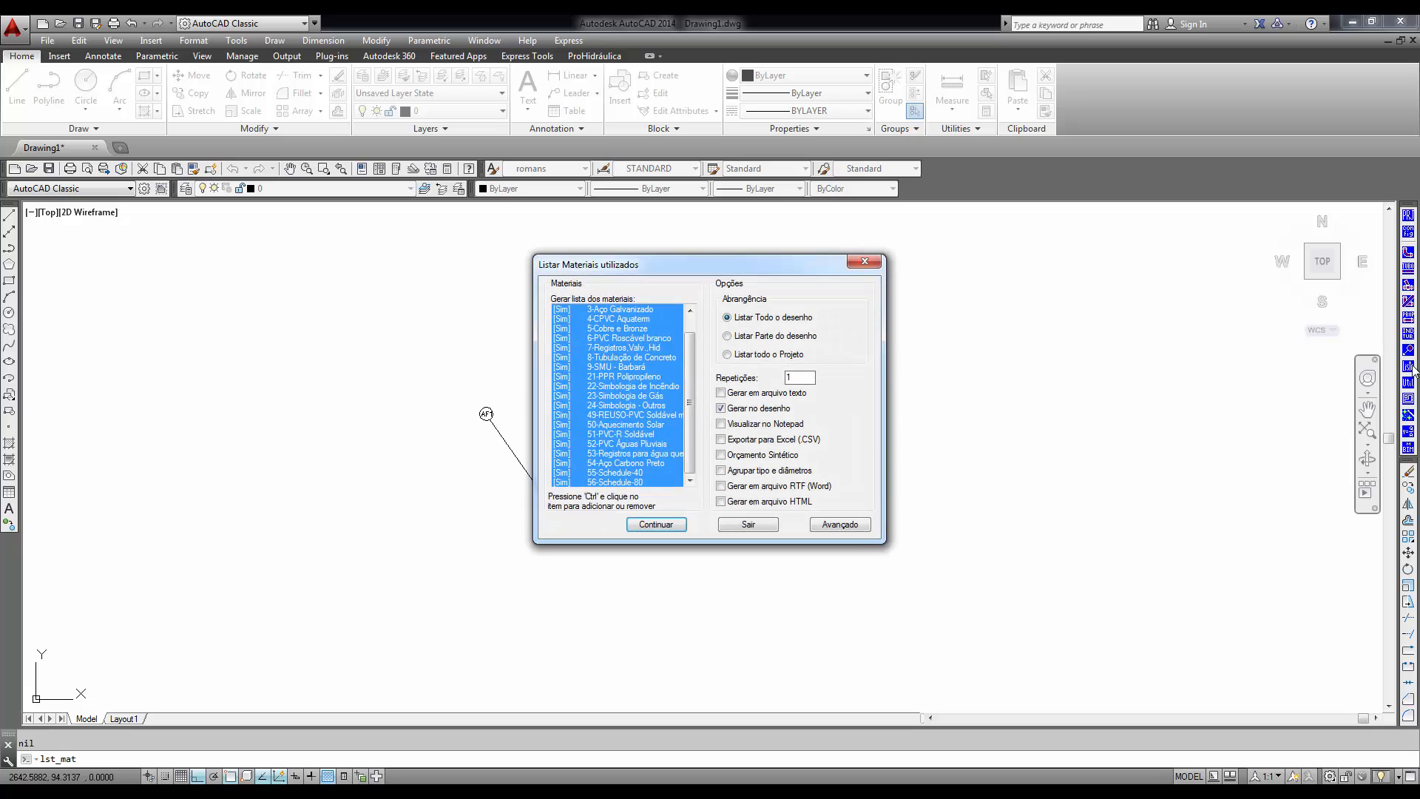
click(749, 524)
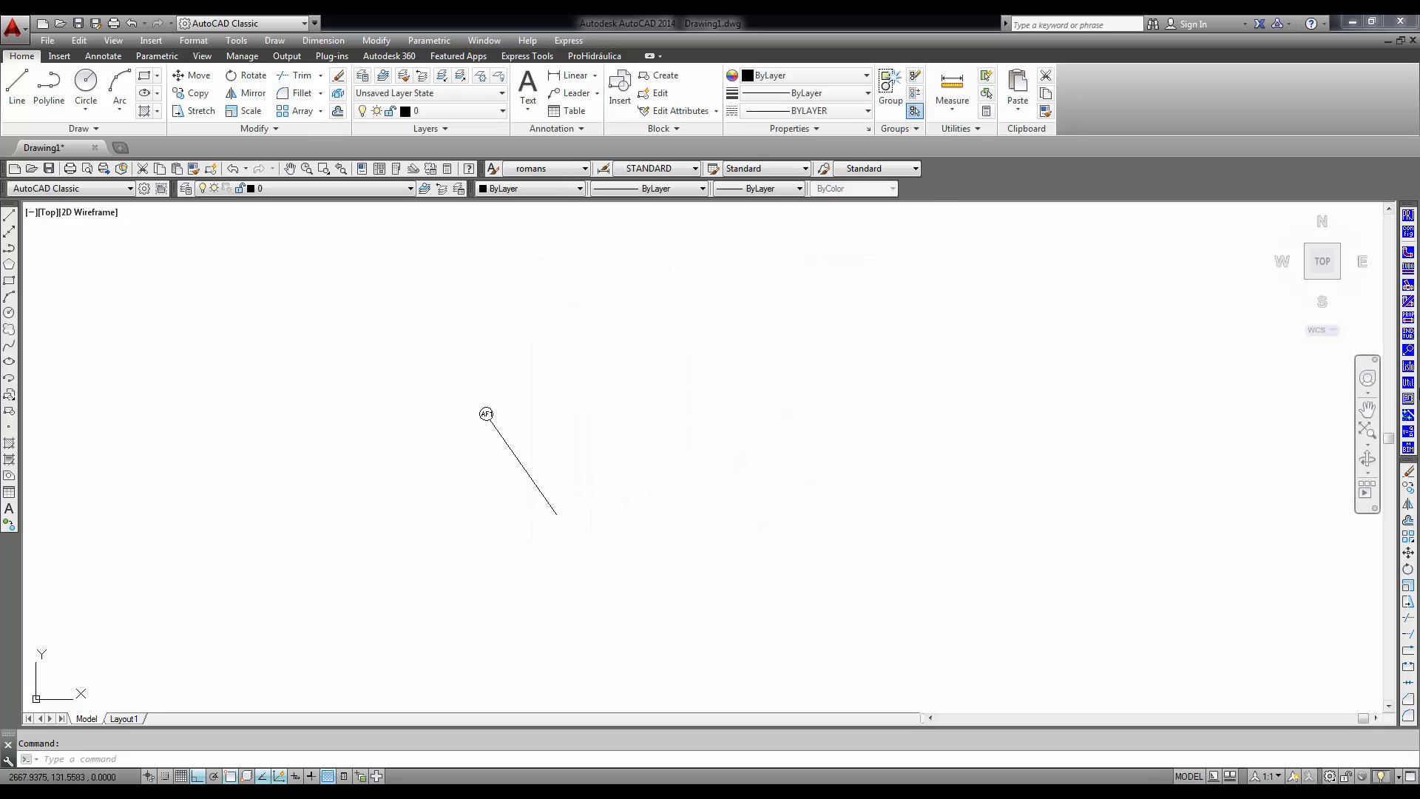
- Draw a long horizontal grate (Grelha) below the AF1 riser tag using the utilities
click(1409, 383)
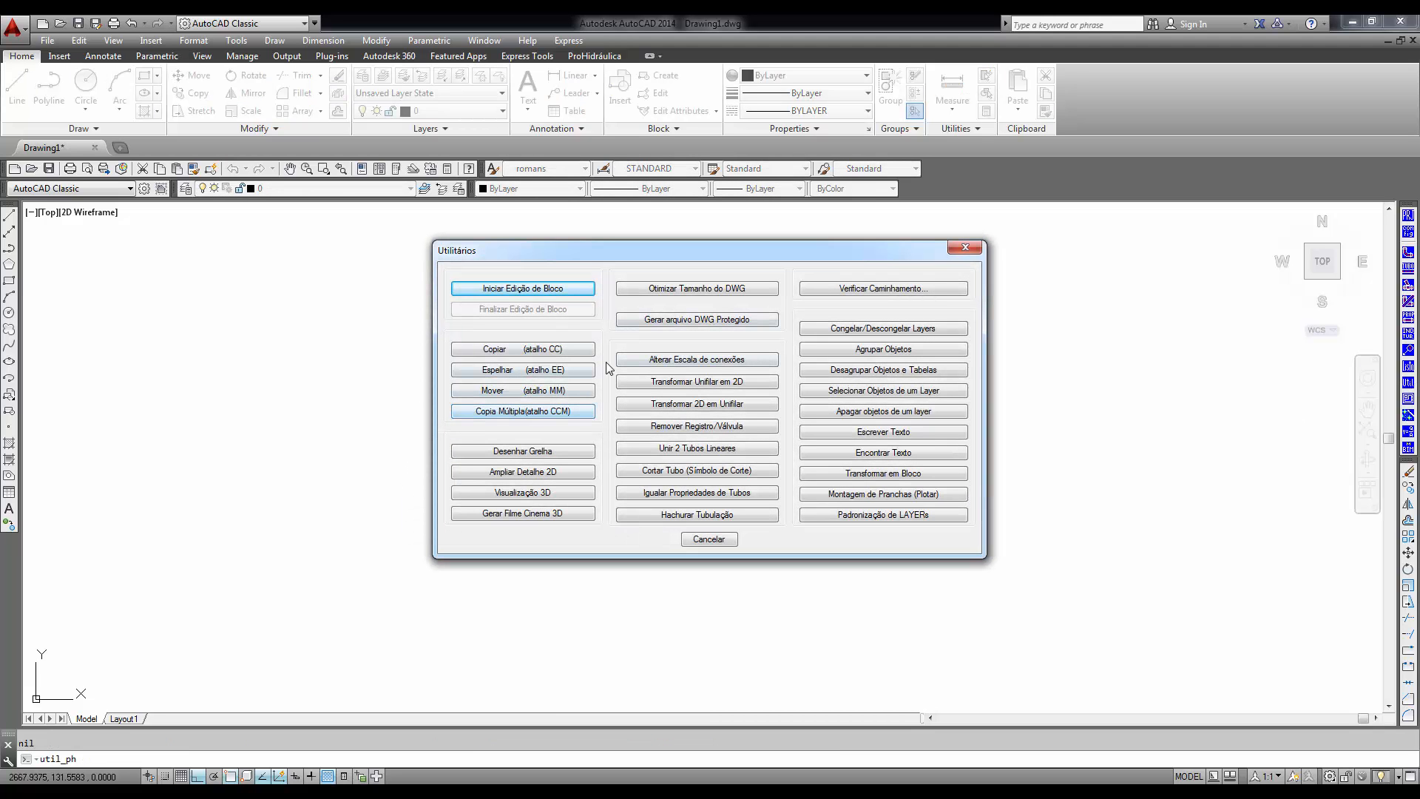
click(513, 459)
click(456, 570)
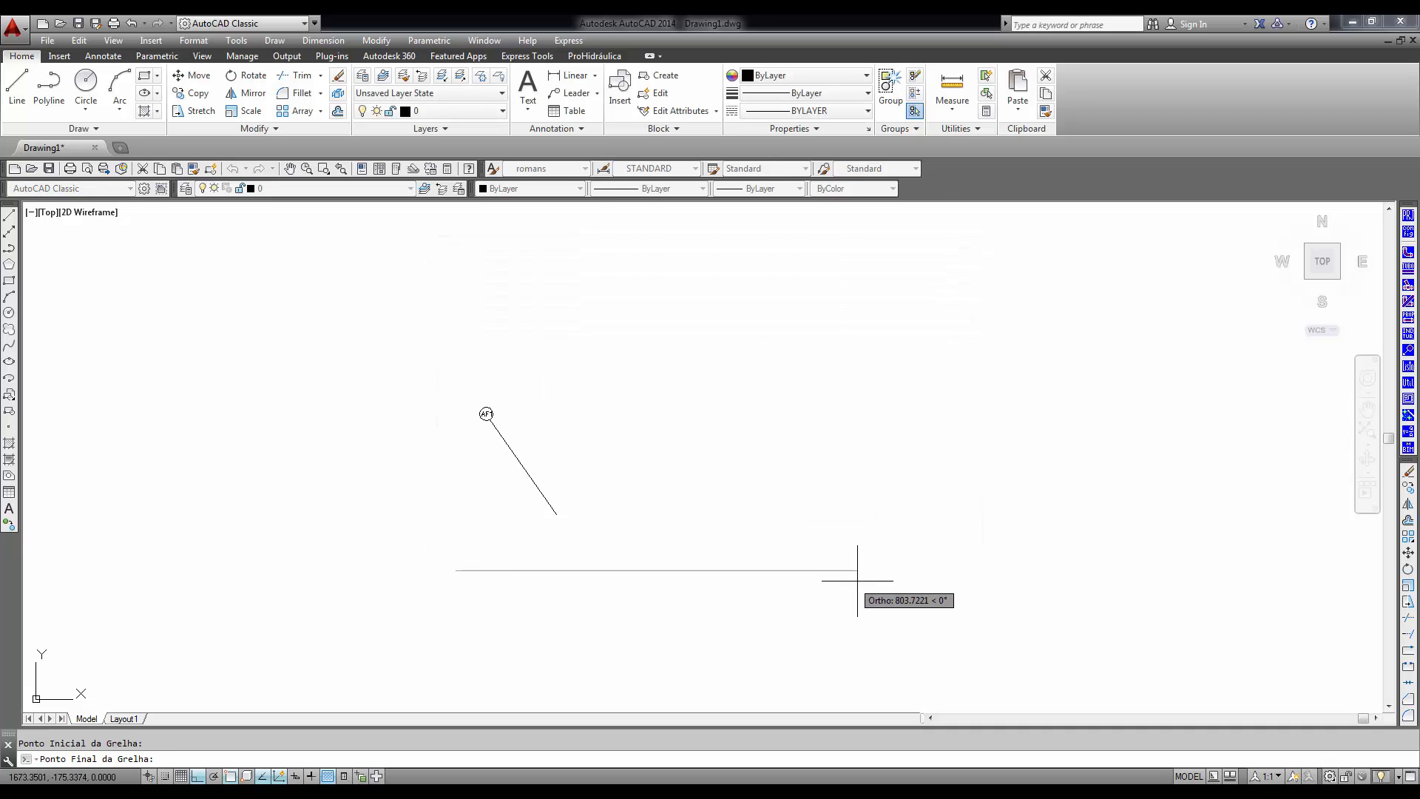
click(906, 582)
click(653, 502)
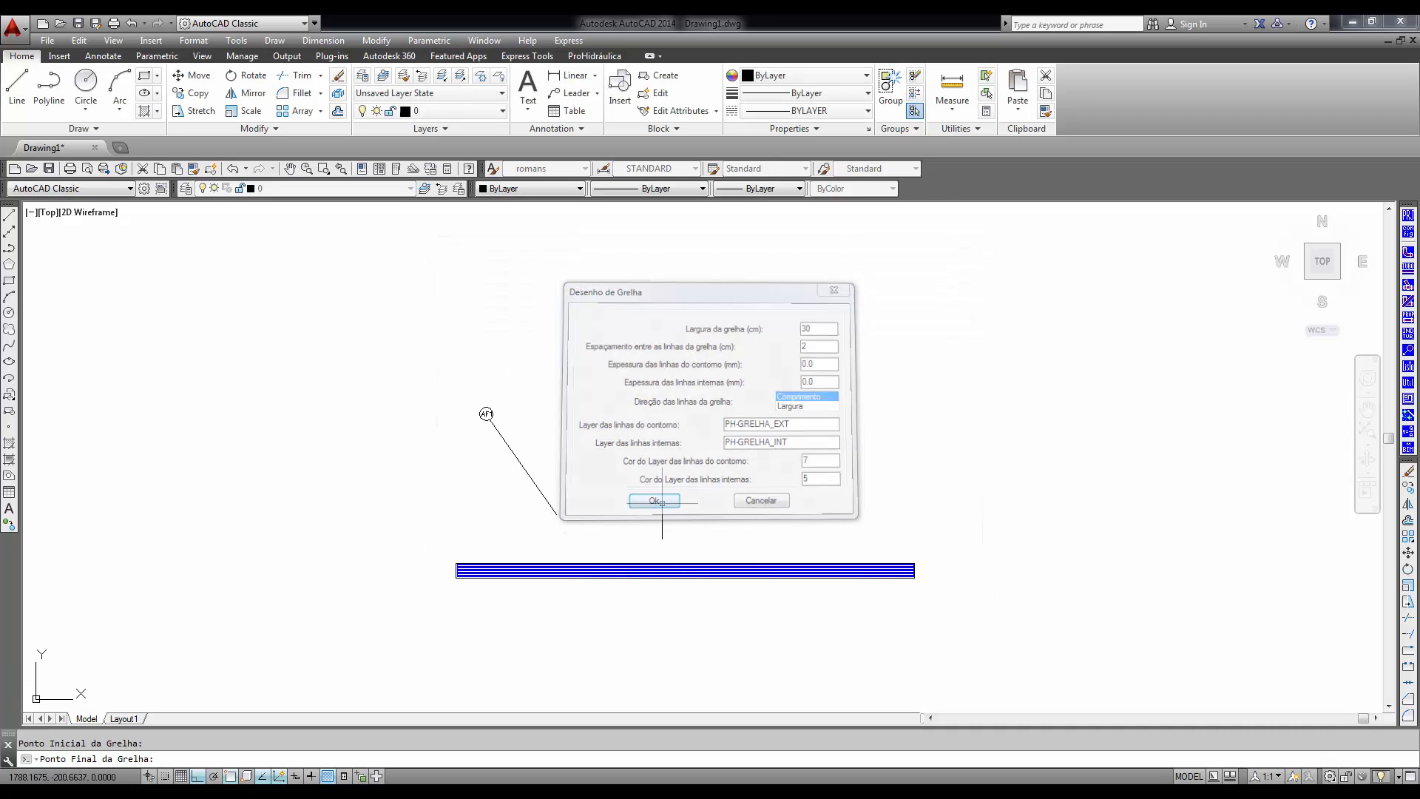
- Draw a closed L-shaped room outline with double-line walls above the grate, with the notch at its lower-right corner
click(1409, 401)
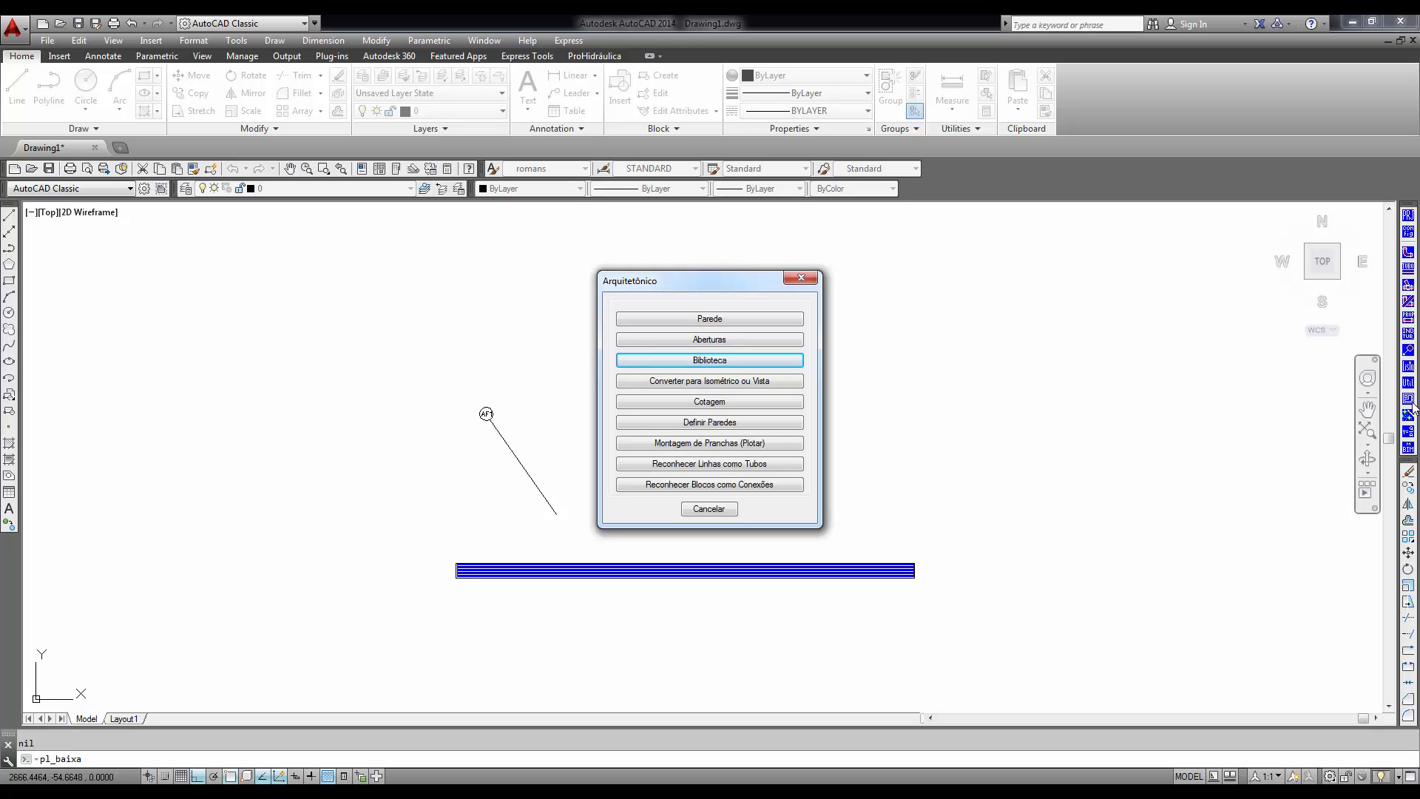
click(707, 318)
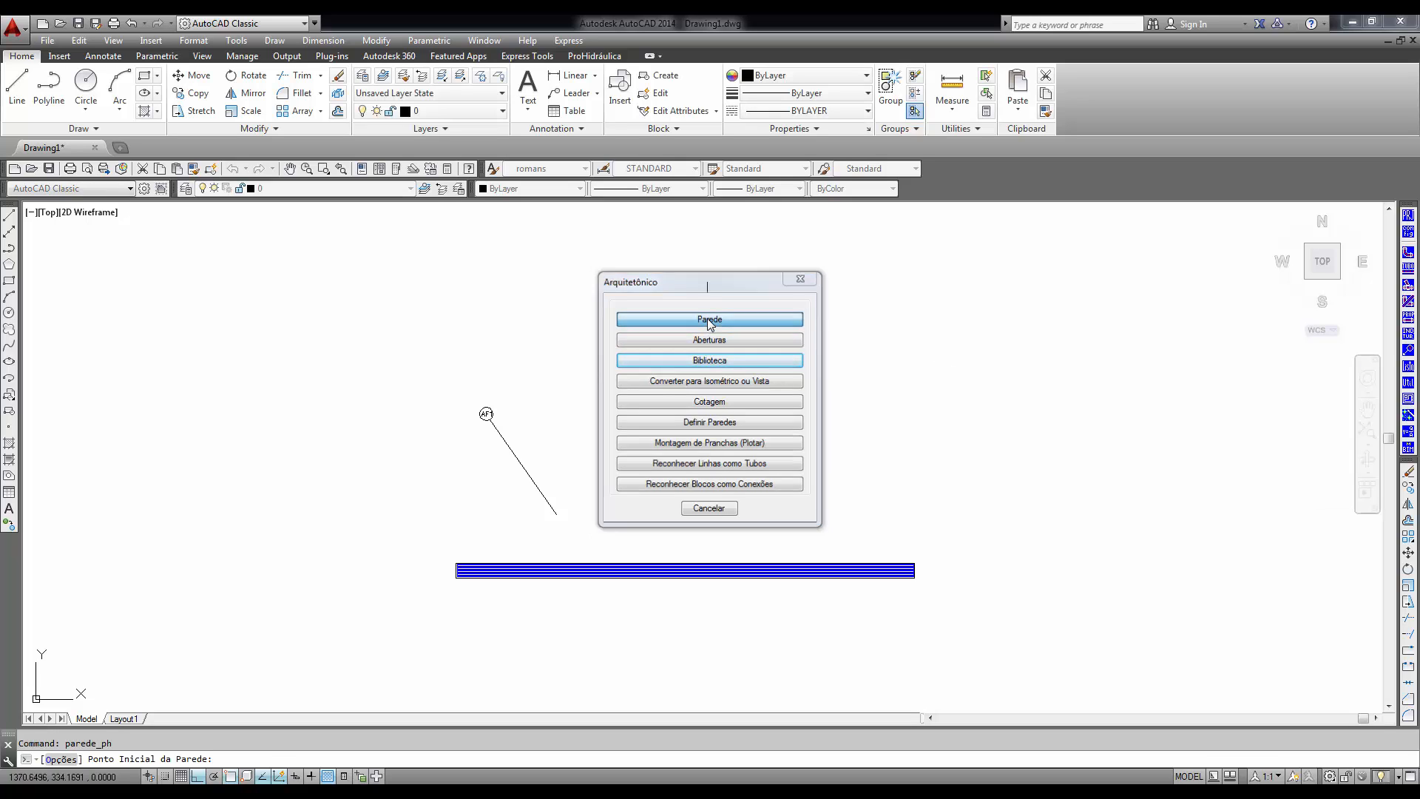
click(714, 447)
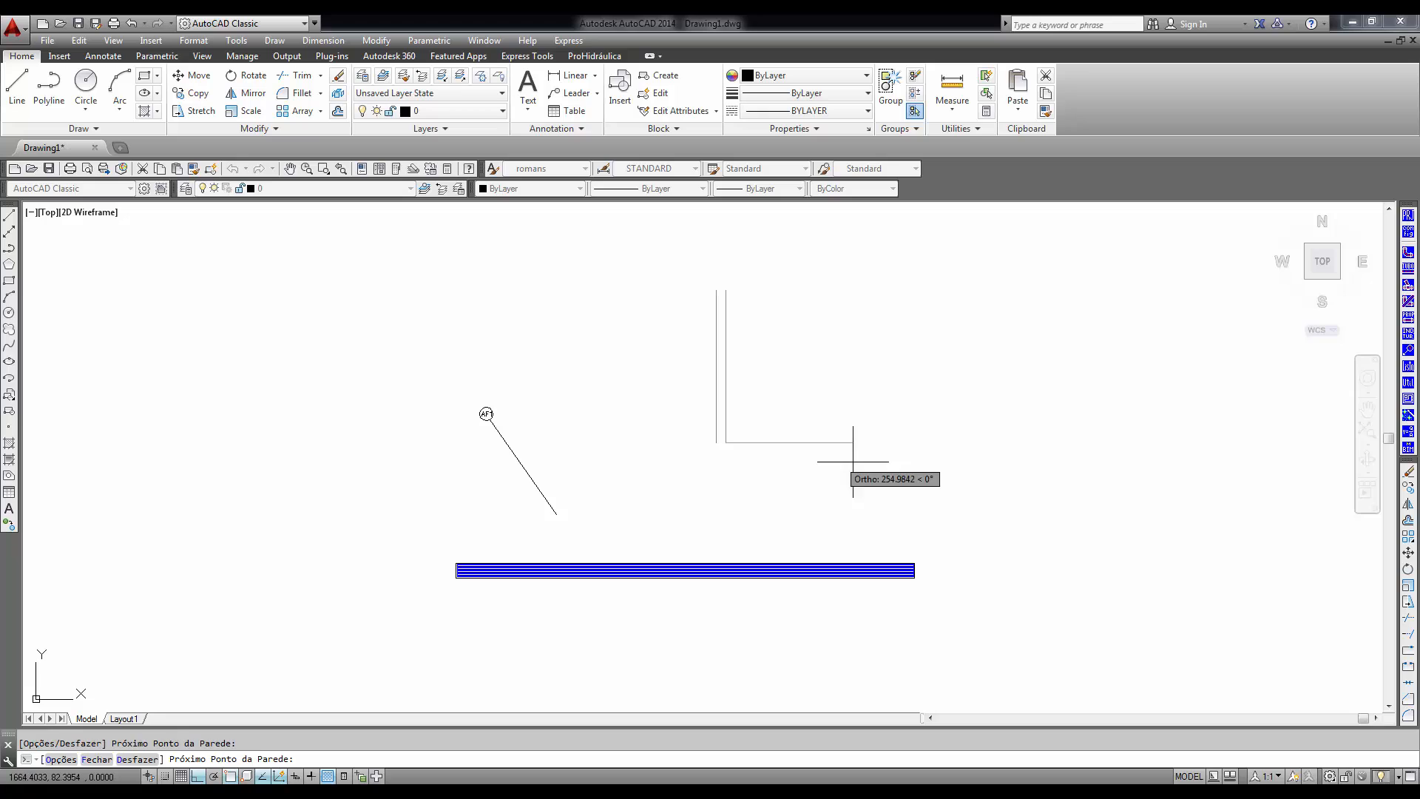
click(895, 449)
click(957, 374)
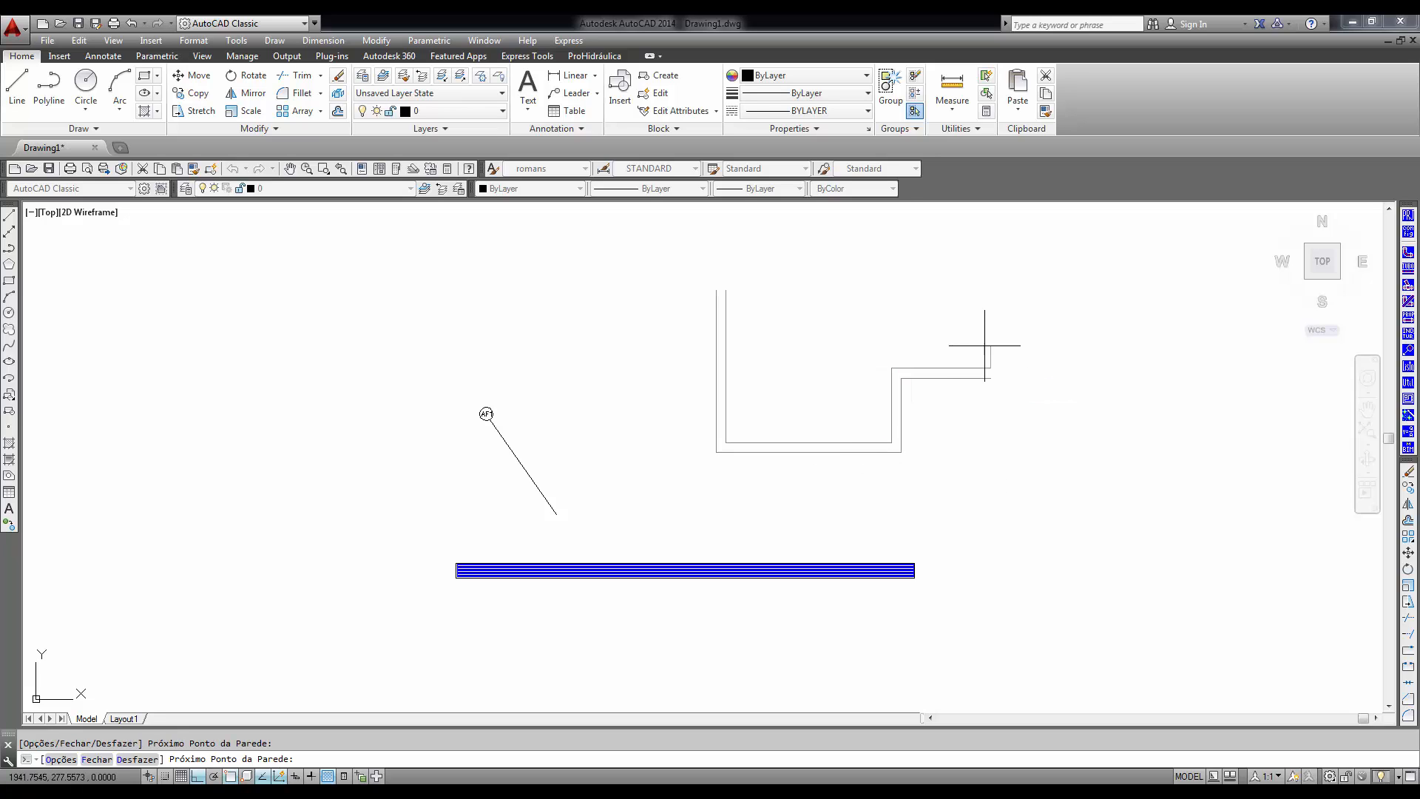
click(989, 342)
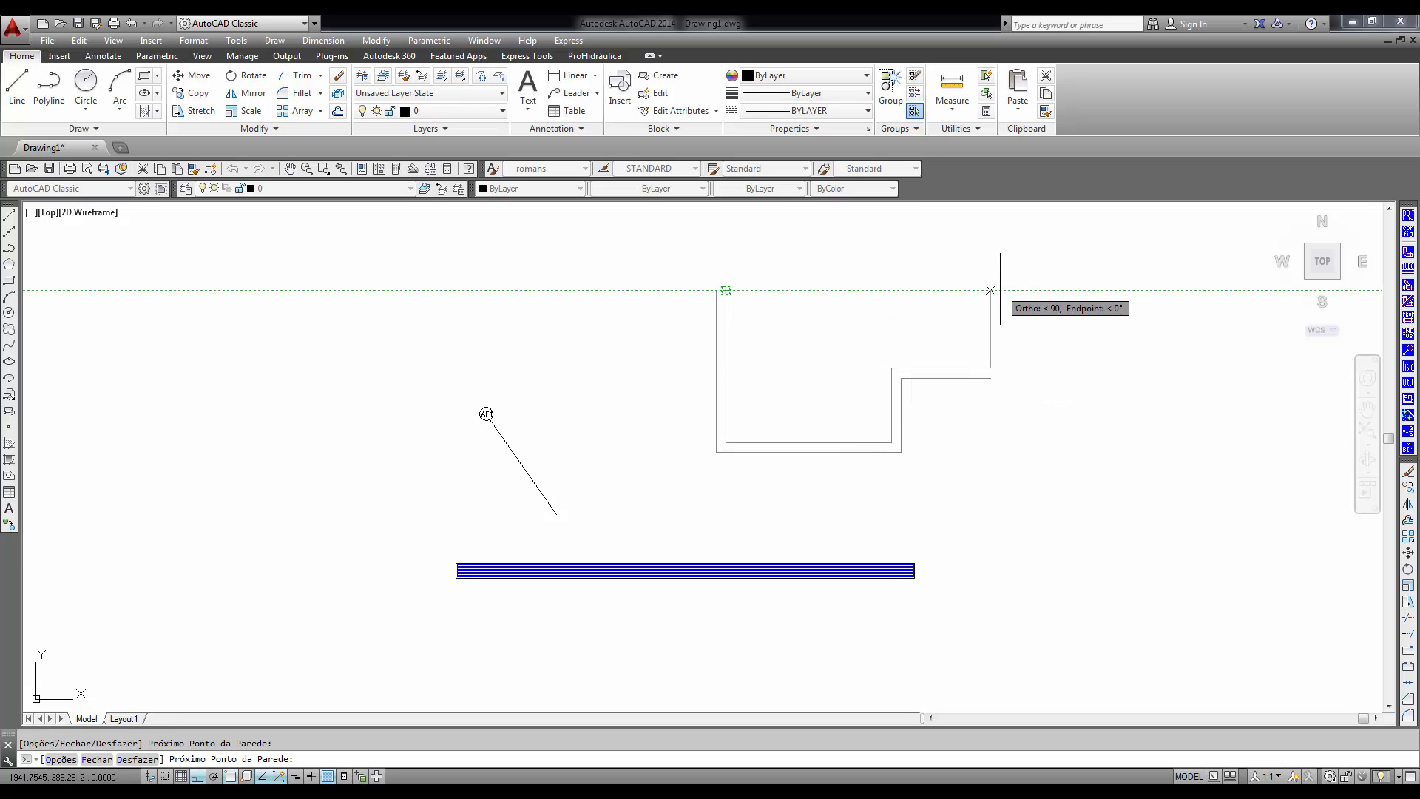
click(999, 291)
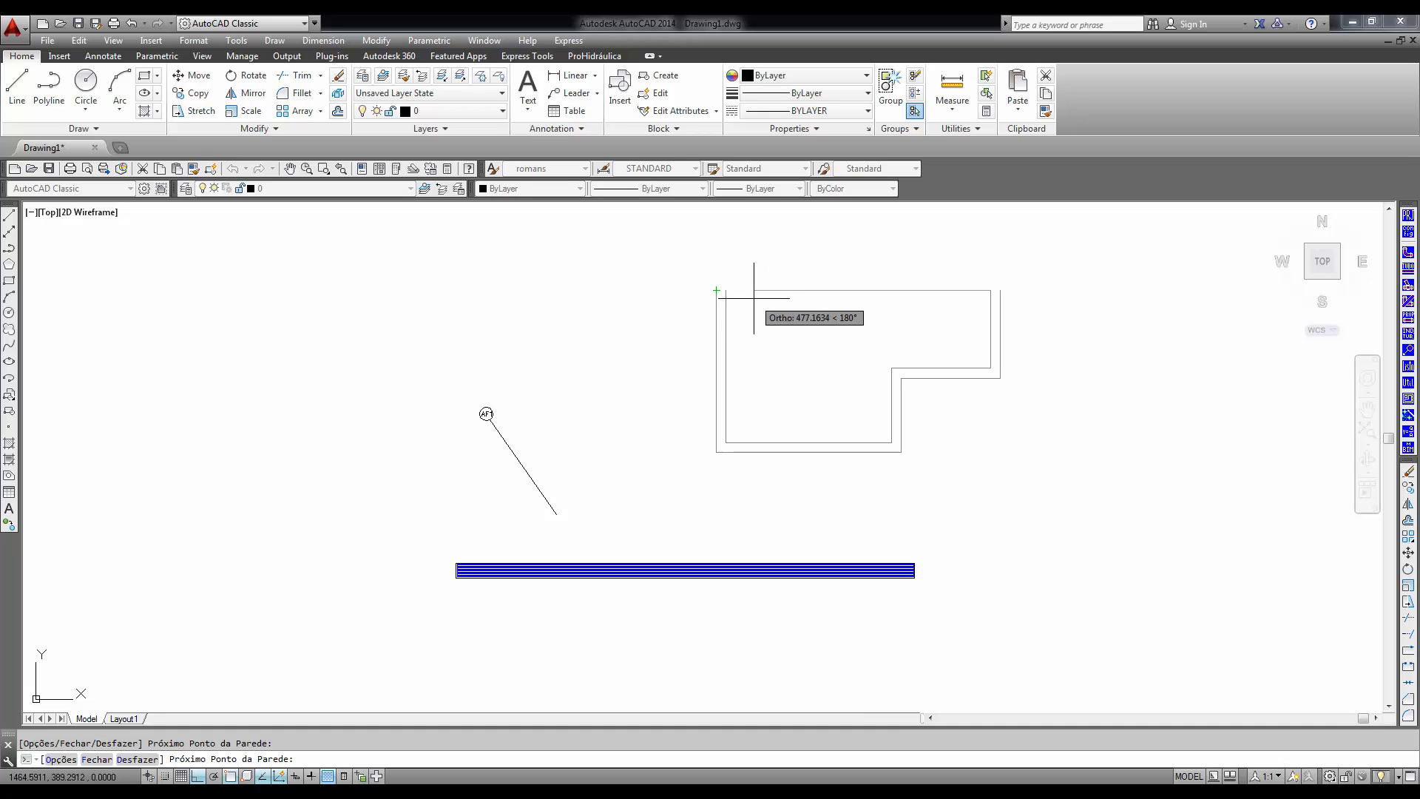
key(Return)
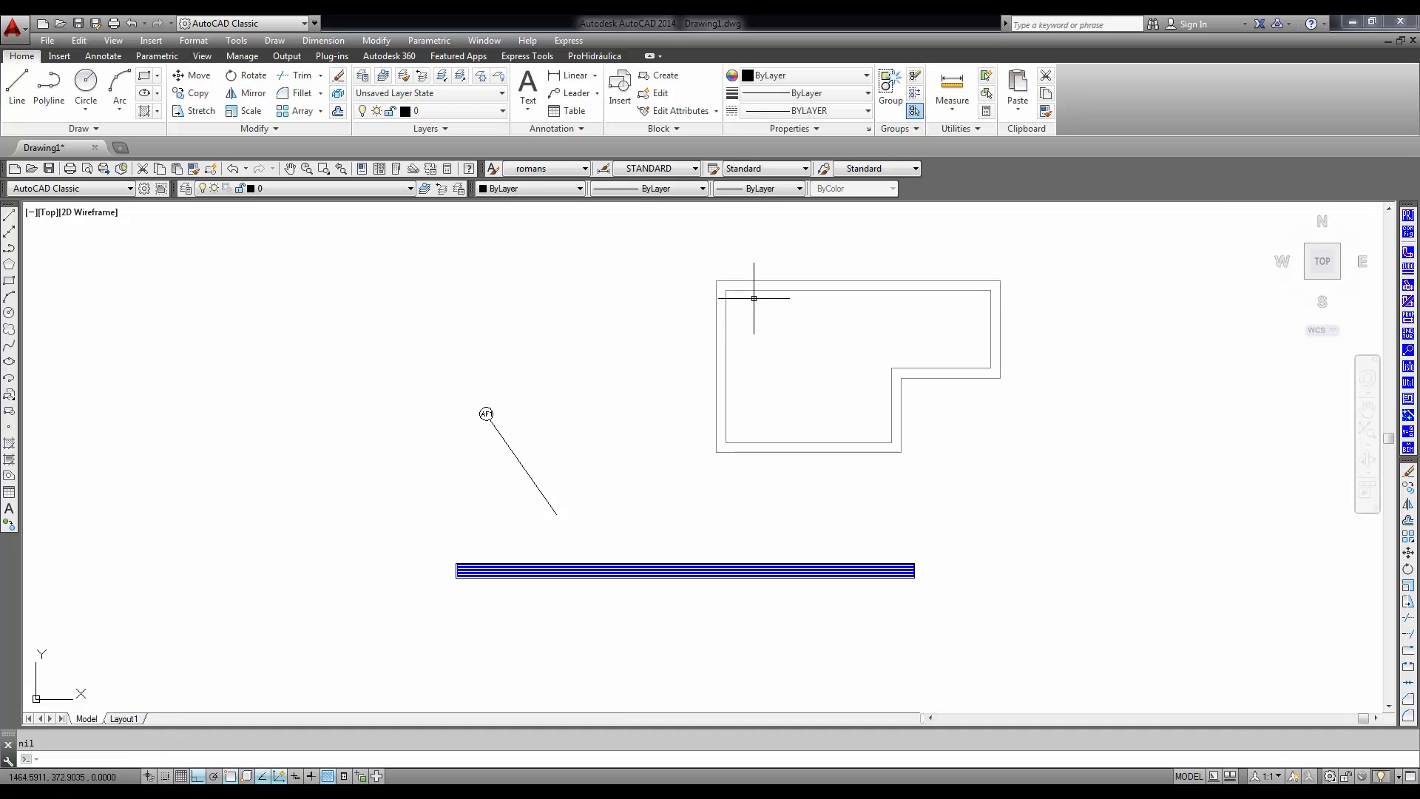
- Insert an 80.0 wide Porta aberta (arco) door on layer ABERTURAS_2D in the short horizontal notch wall, opening into the room
click(1408, 399)
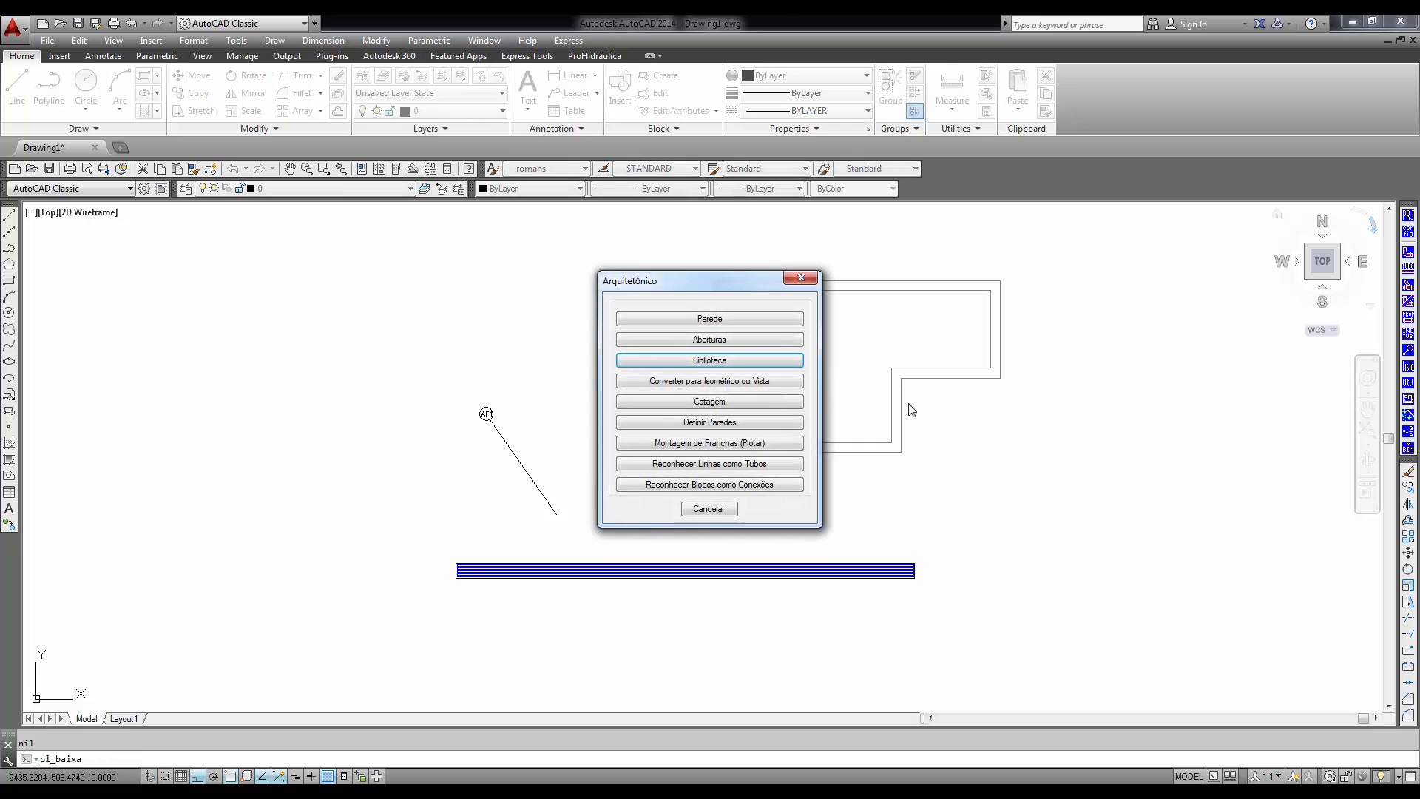
click(728, 339)
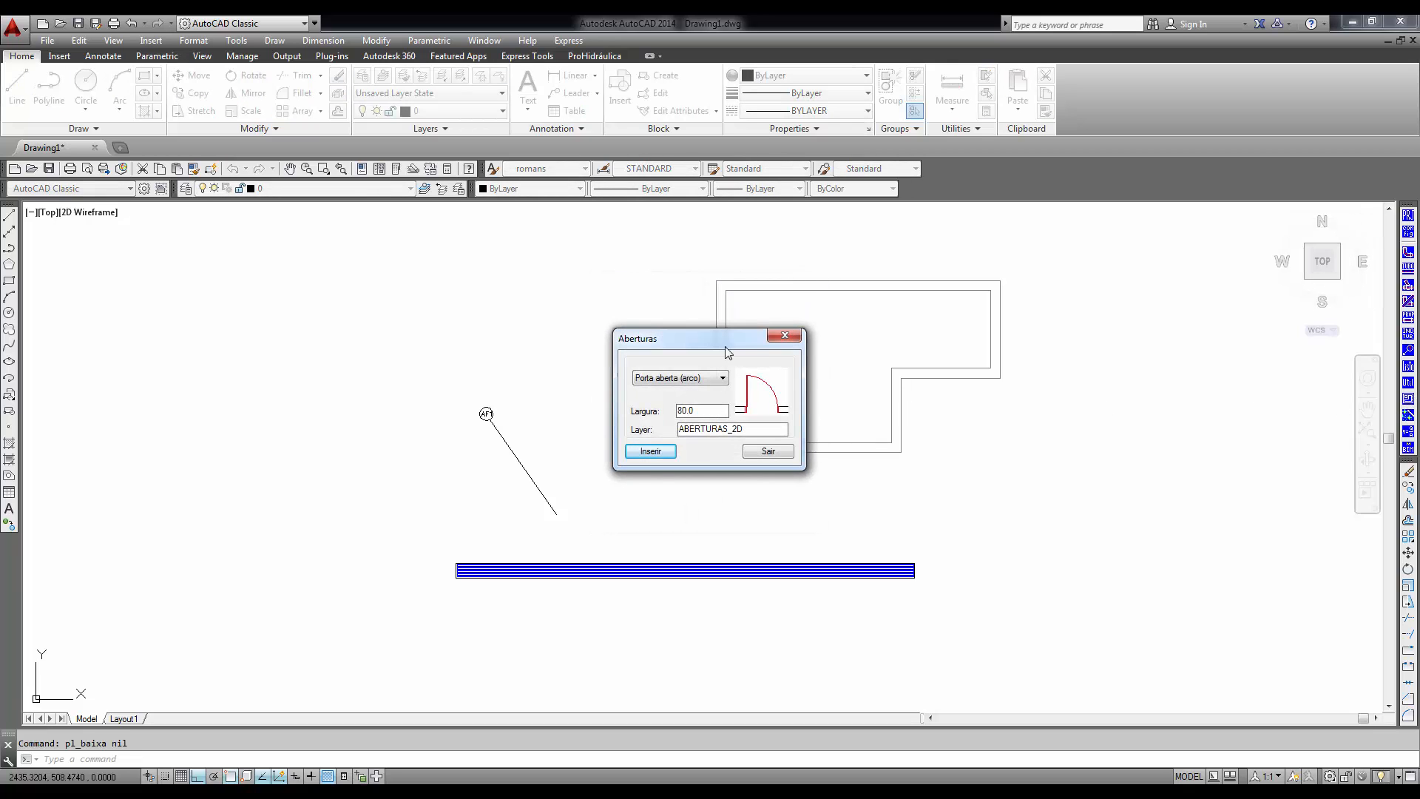
click(643, 453)
click(983, 394)
click(929, 325)
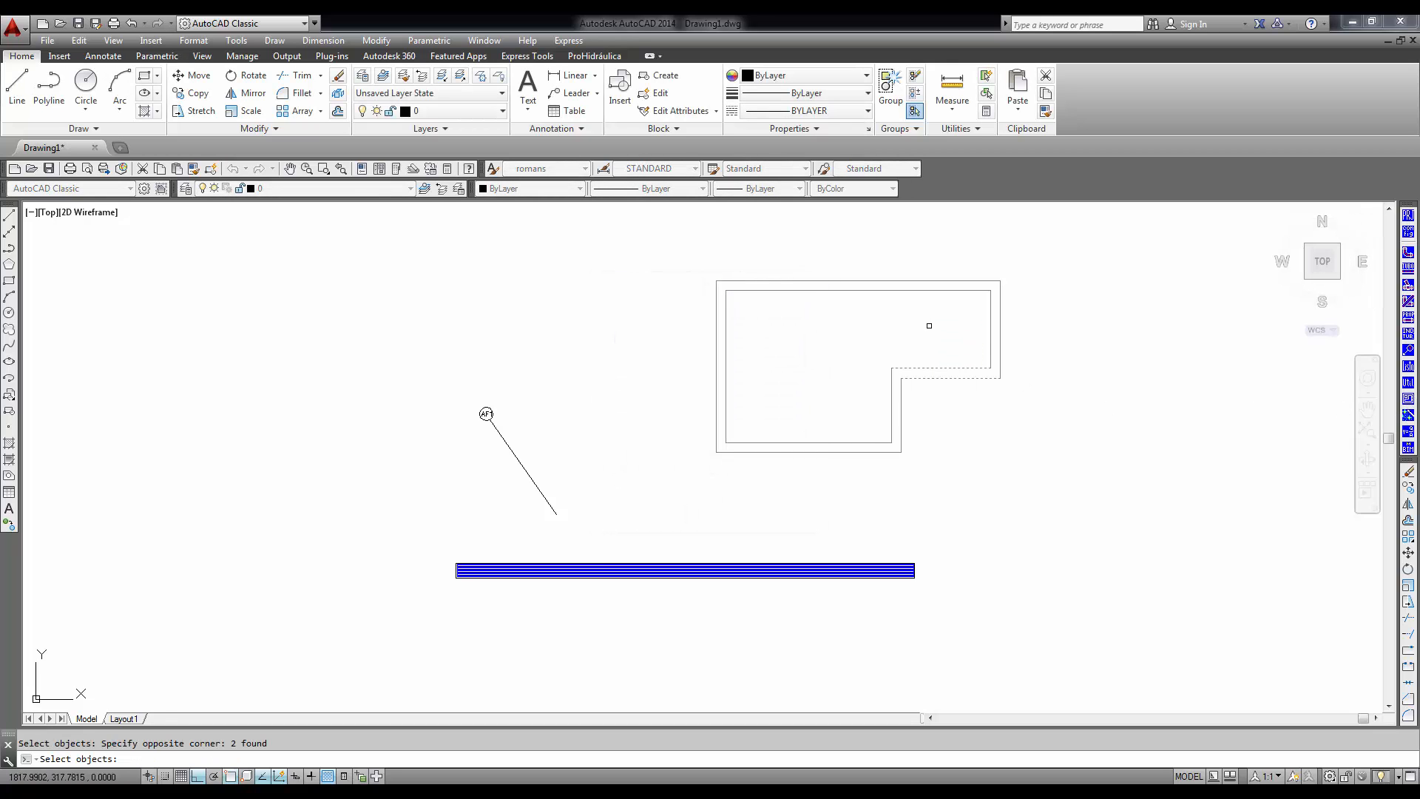
key(Return)
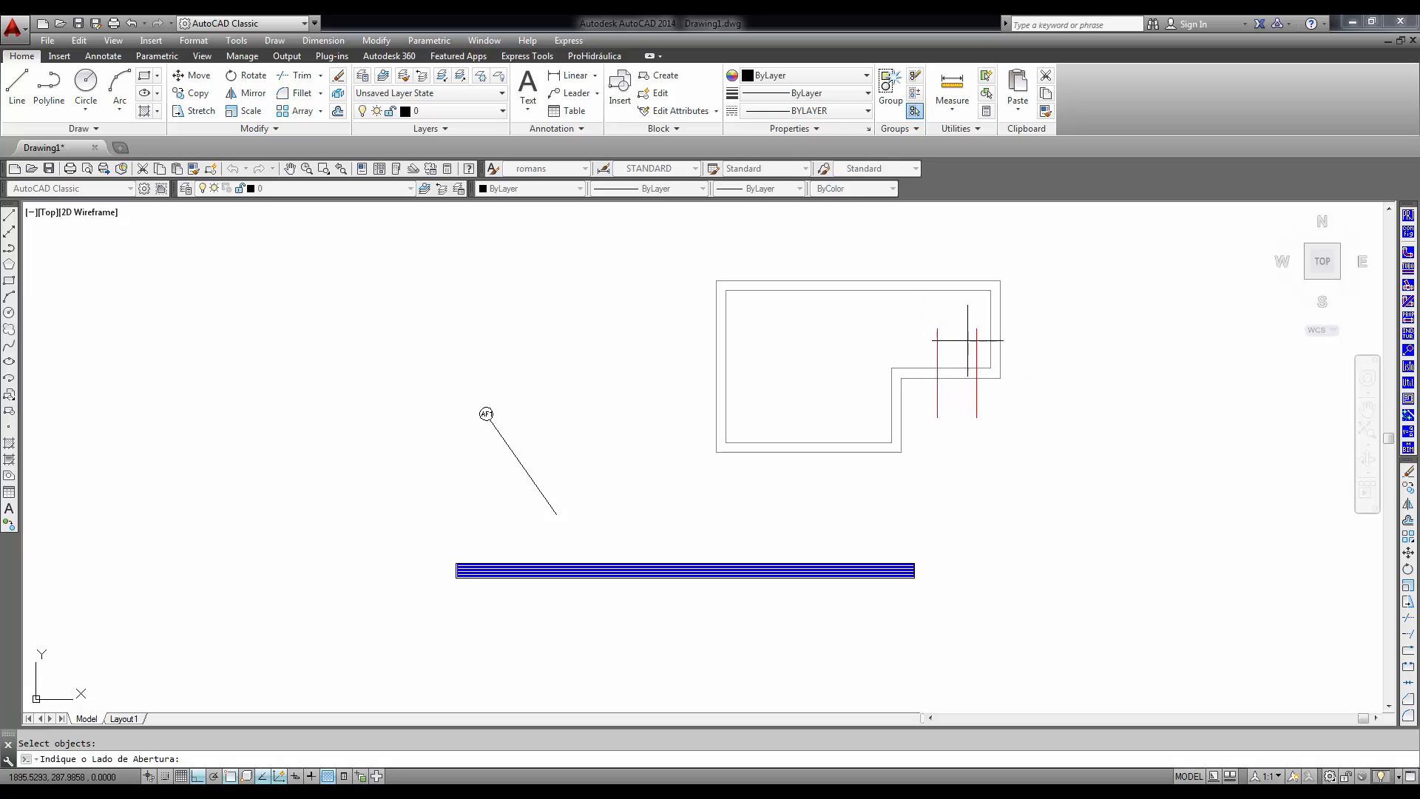
click(968, 340)
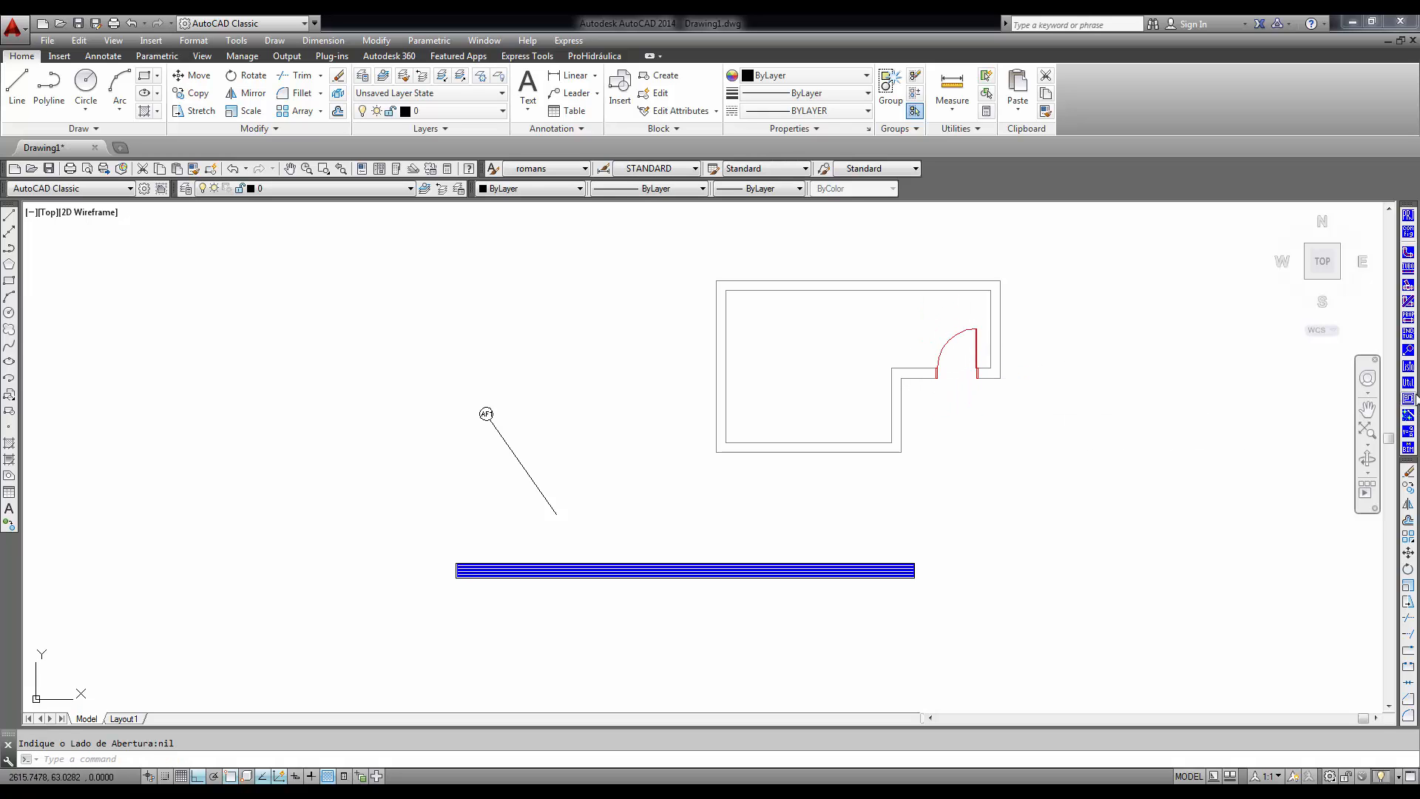
- Browse the architectural block library's categories, including pipe details, sinks, tanks, toilets, entry standards and fibreglass reservoirs
key(Return)
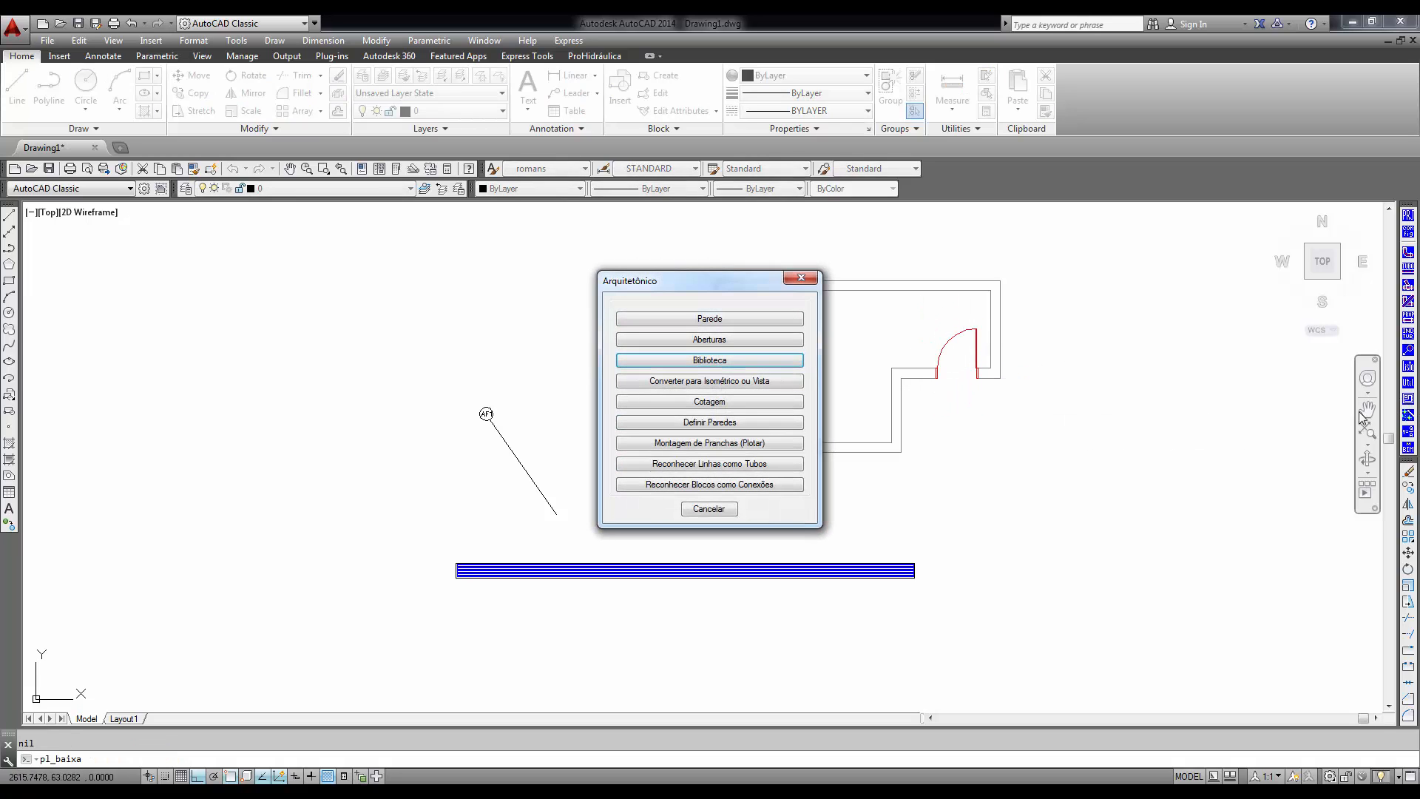
click(700, 361)
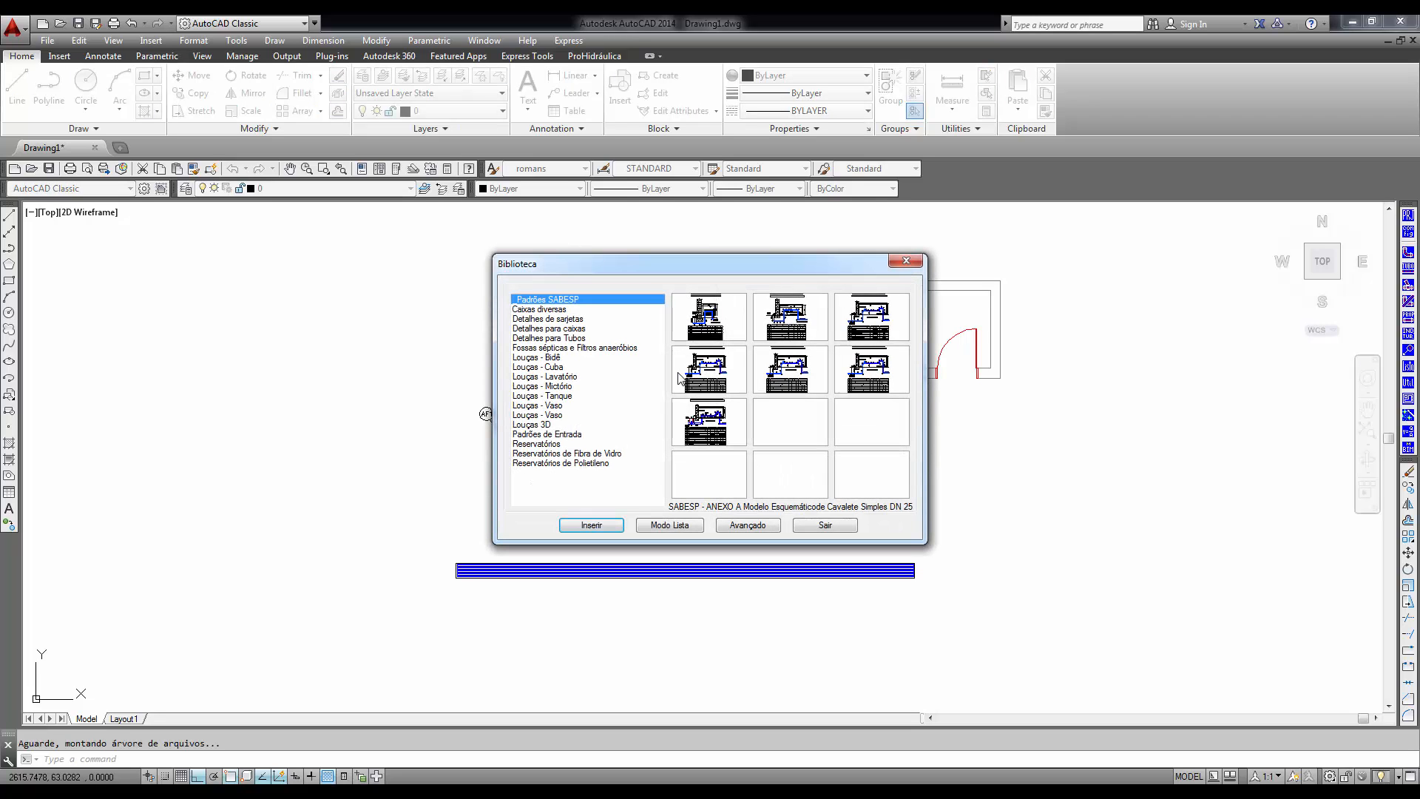
click(558, 309)
click(556, 338)
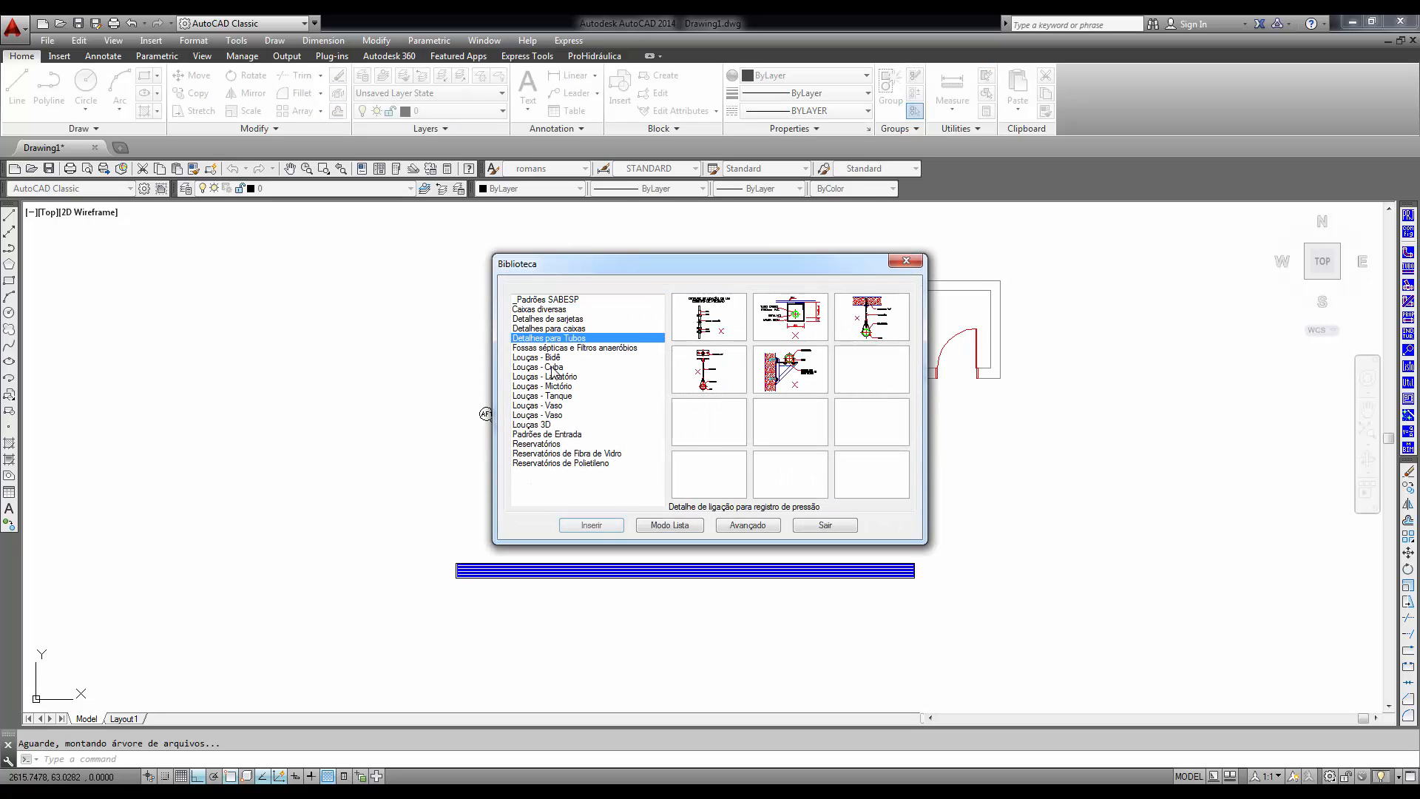
click(555, 367)
click(552, 396)
click(551, 434)
click(551, 454)
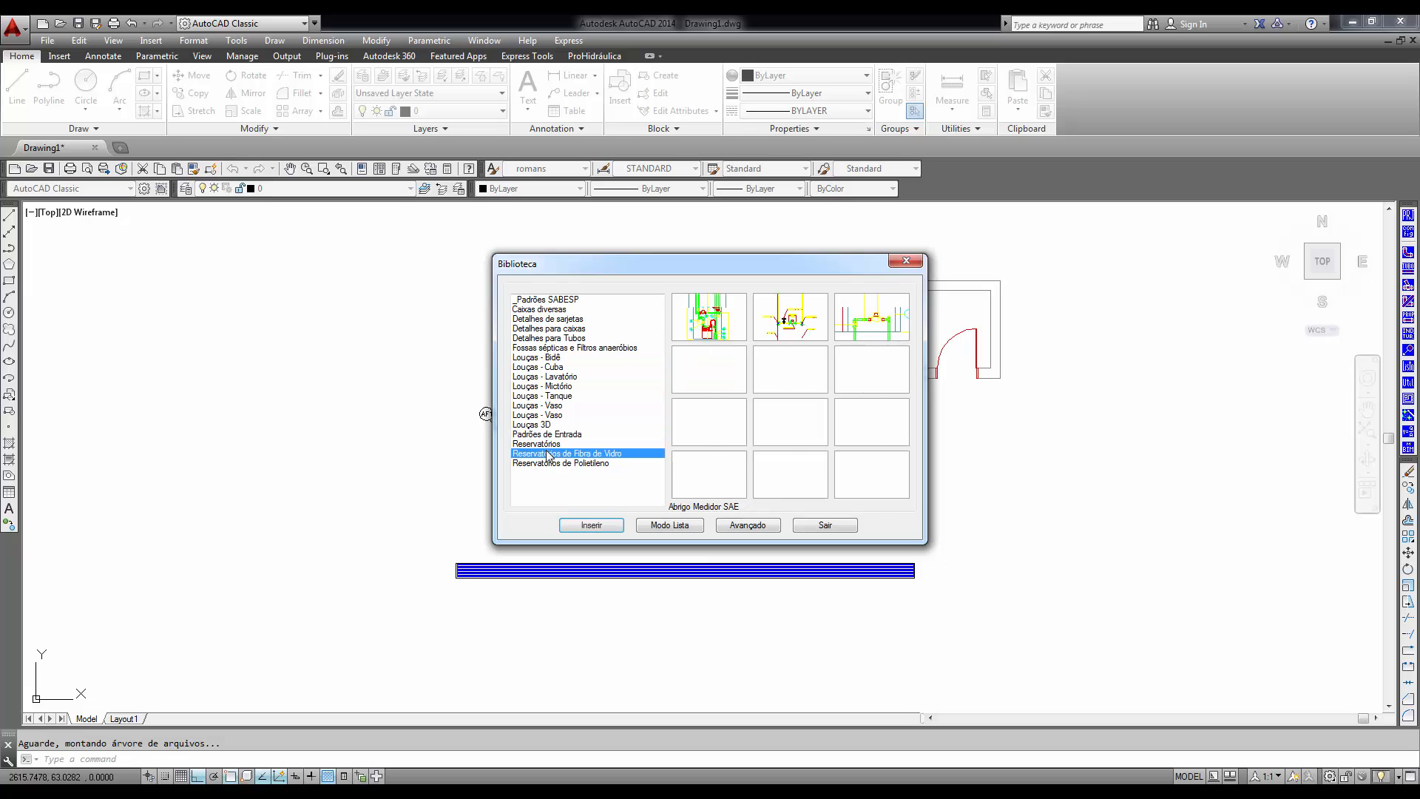
click(542, 415)
click(538, 397)
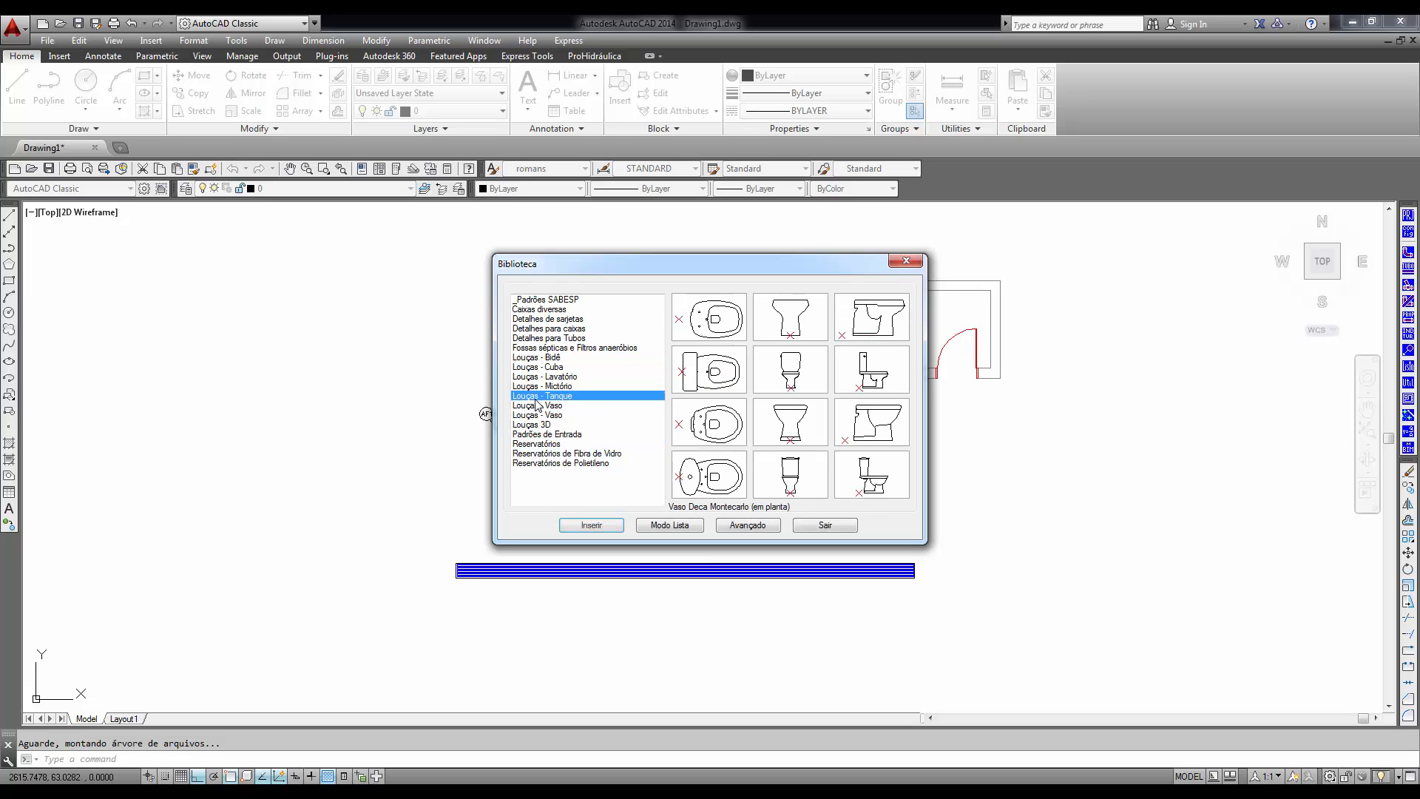
click(535, 387)
- Insert the Vaso Deca Ravena CA (em planta) toilet from Louças - Vaso against the room's left inner wall
click(538, 405)
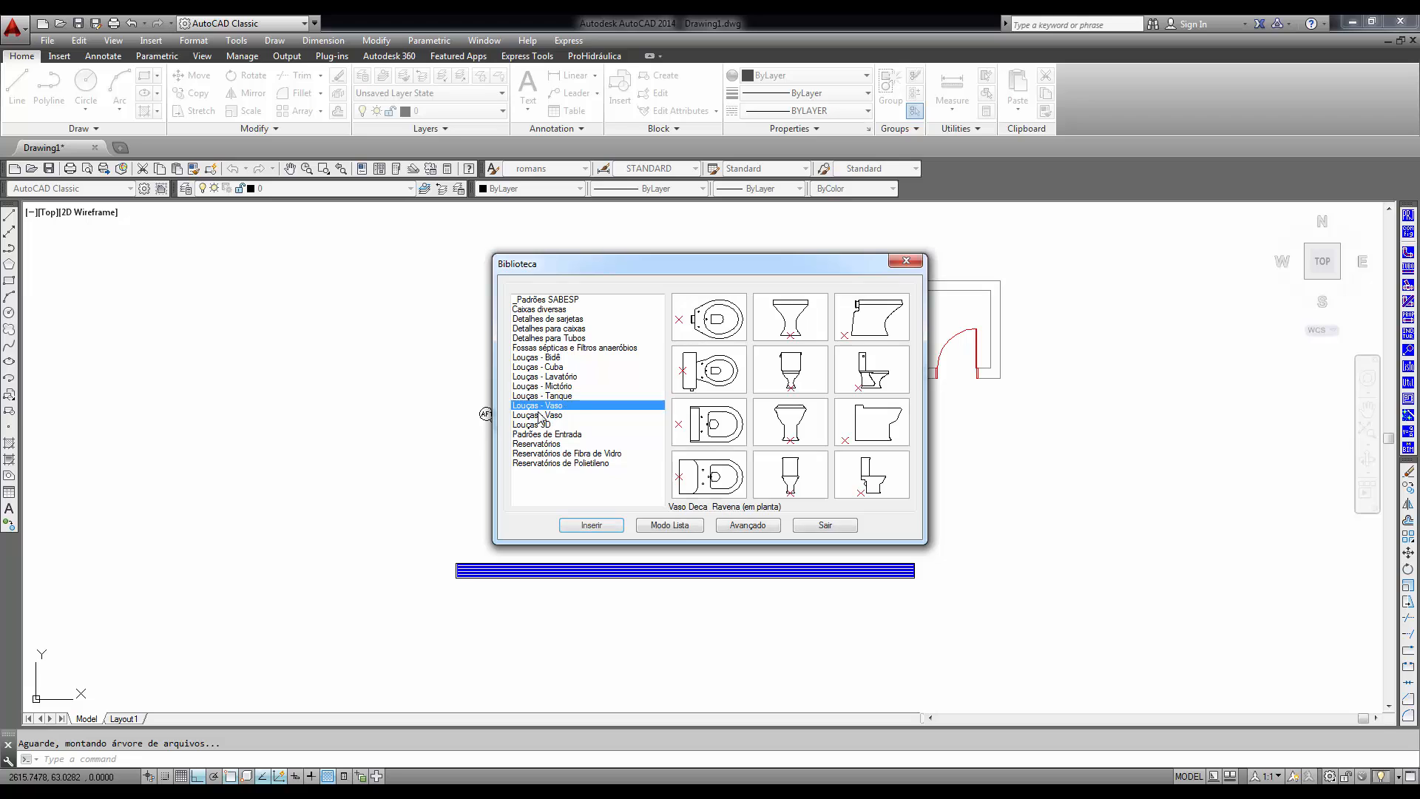
click(693, 381)
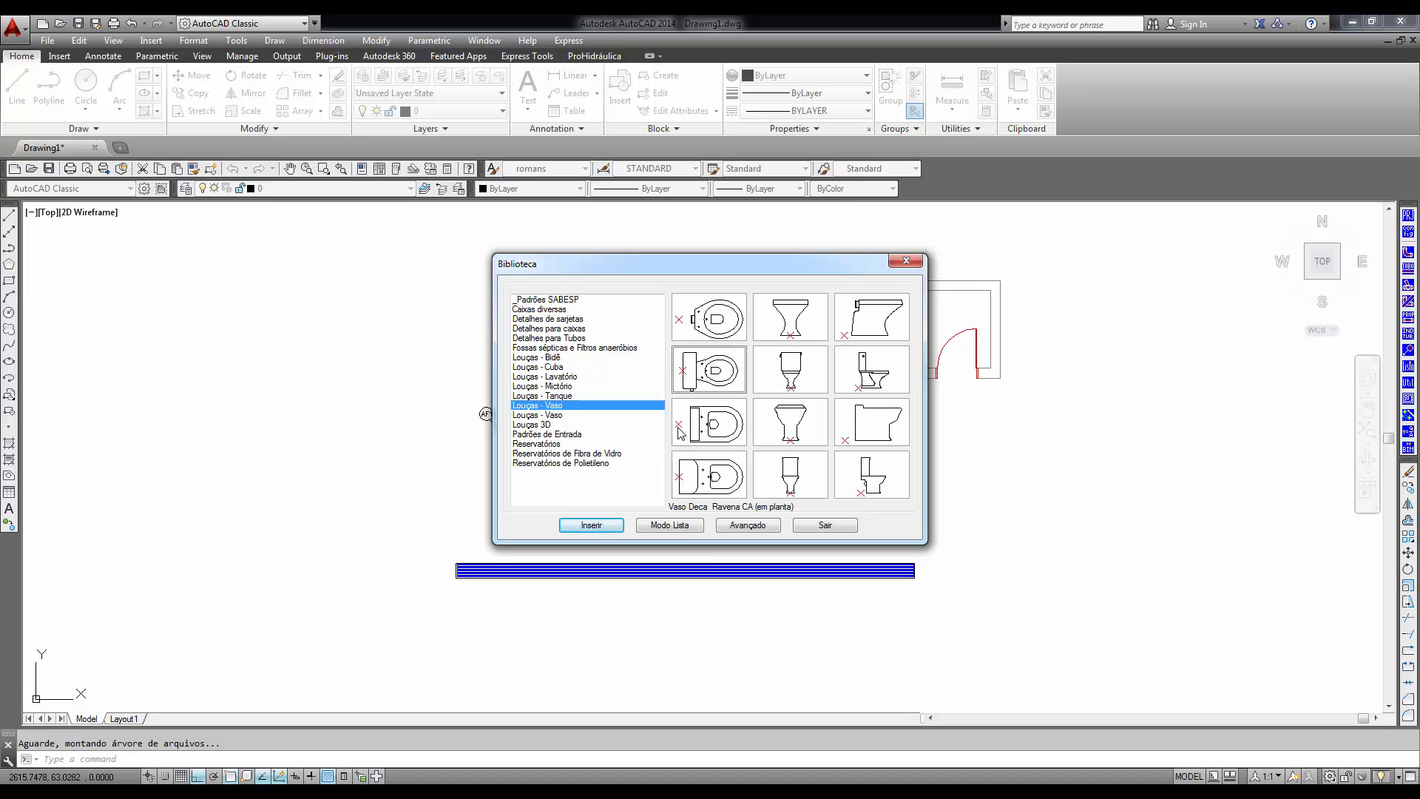
click(591, 525)
click(729, 403)
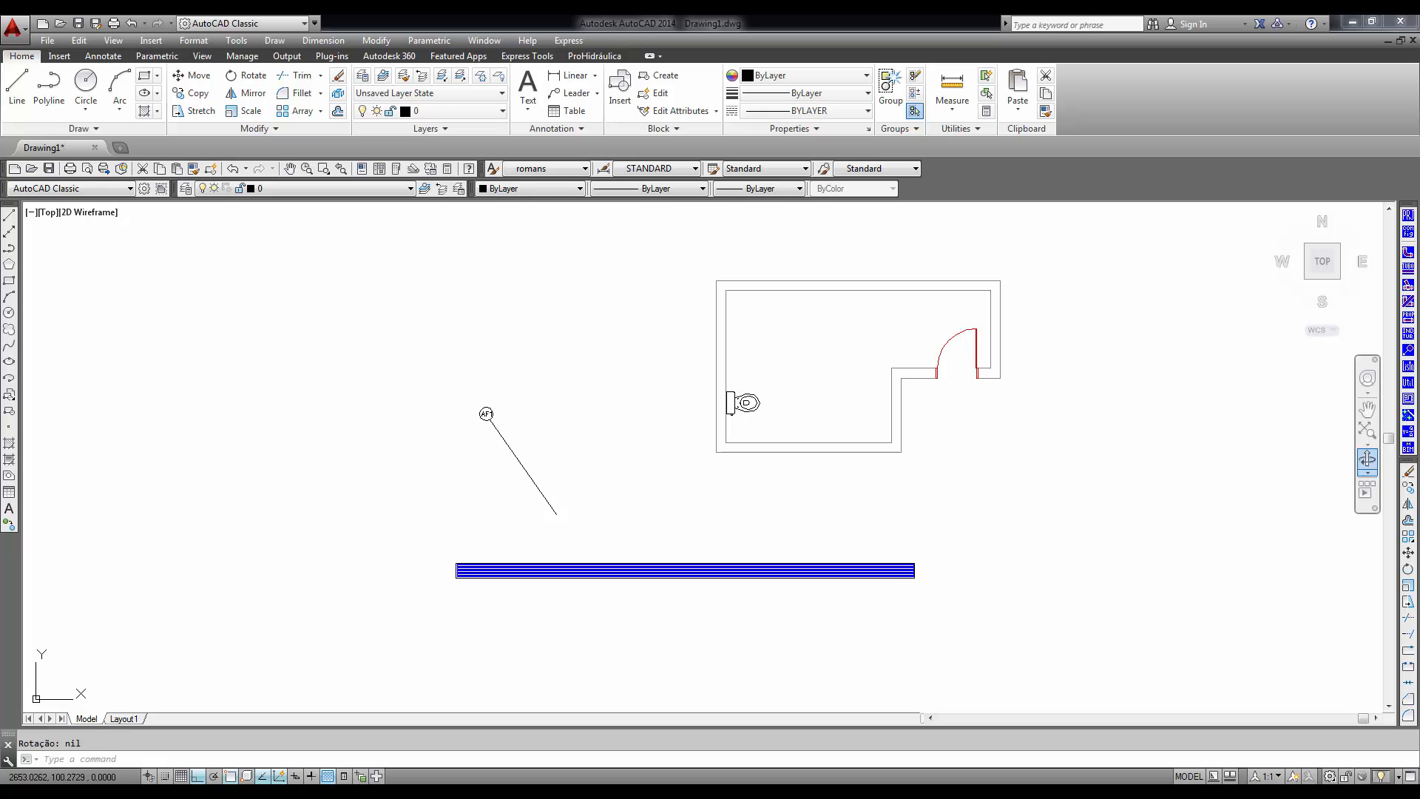
- Run the project assistant's Esgoto detalhado em planta baixa (4 vasos) routine from Linha de Vaso Sanitário, Detalhado em Planta Baixa
click(1409, 419)
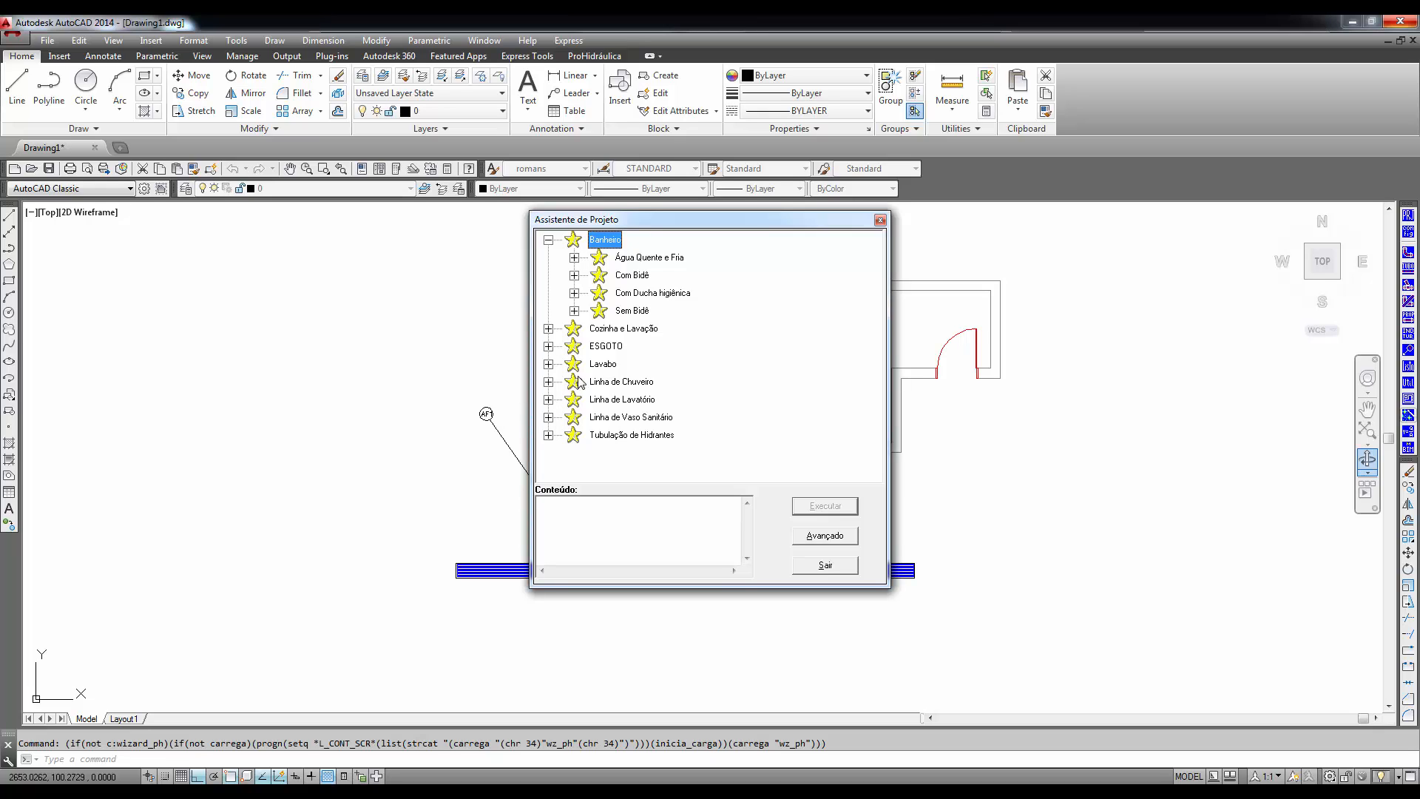
click(548, 418)
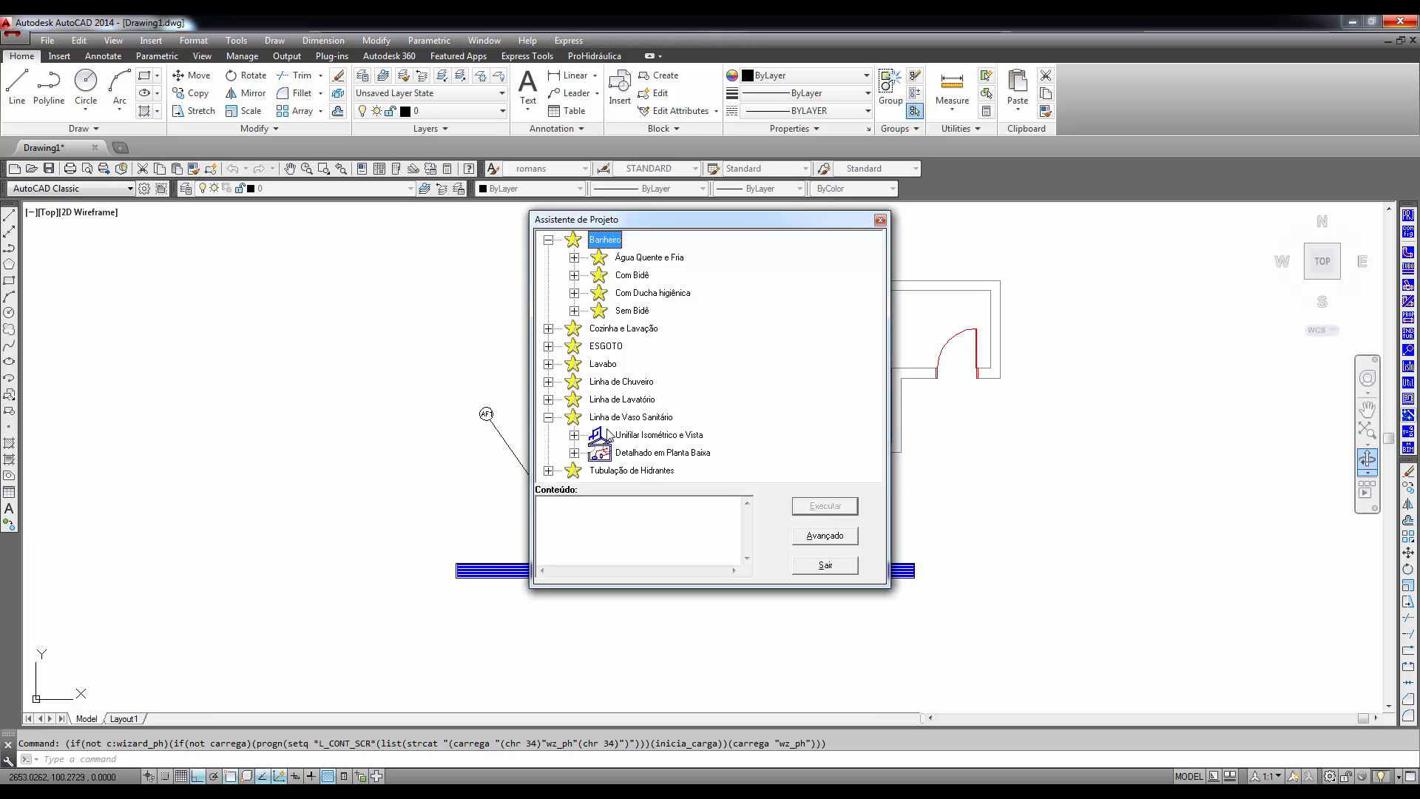
click(574, 453)
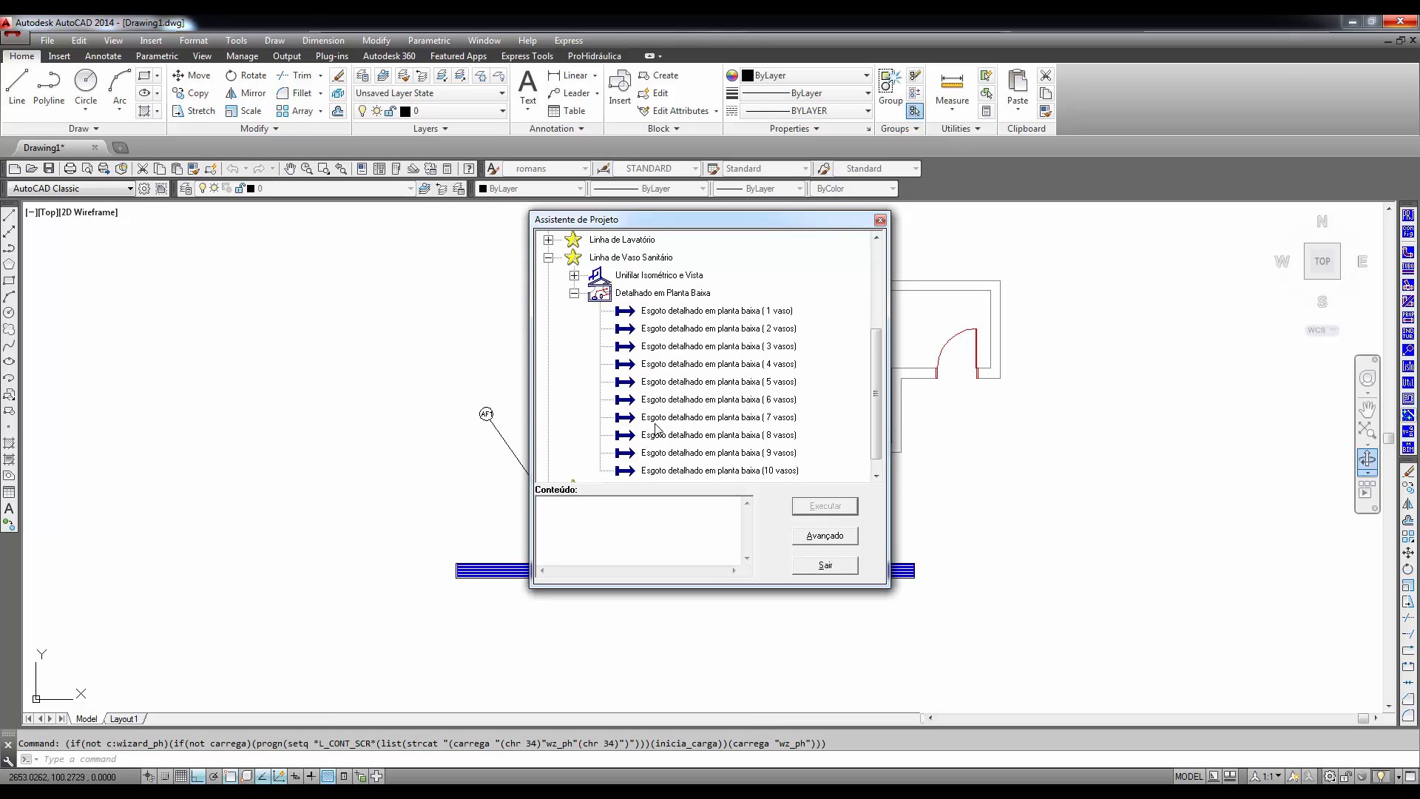
click(693, 367)
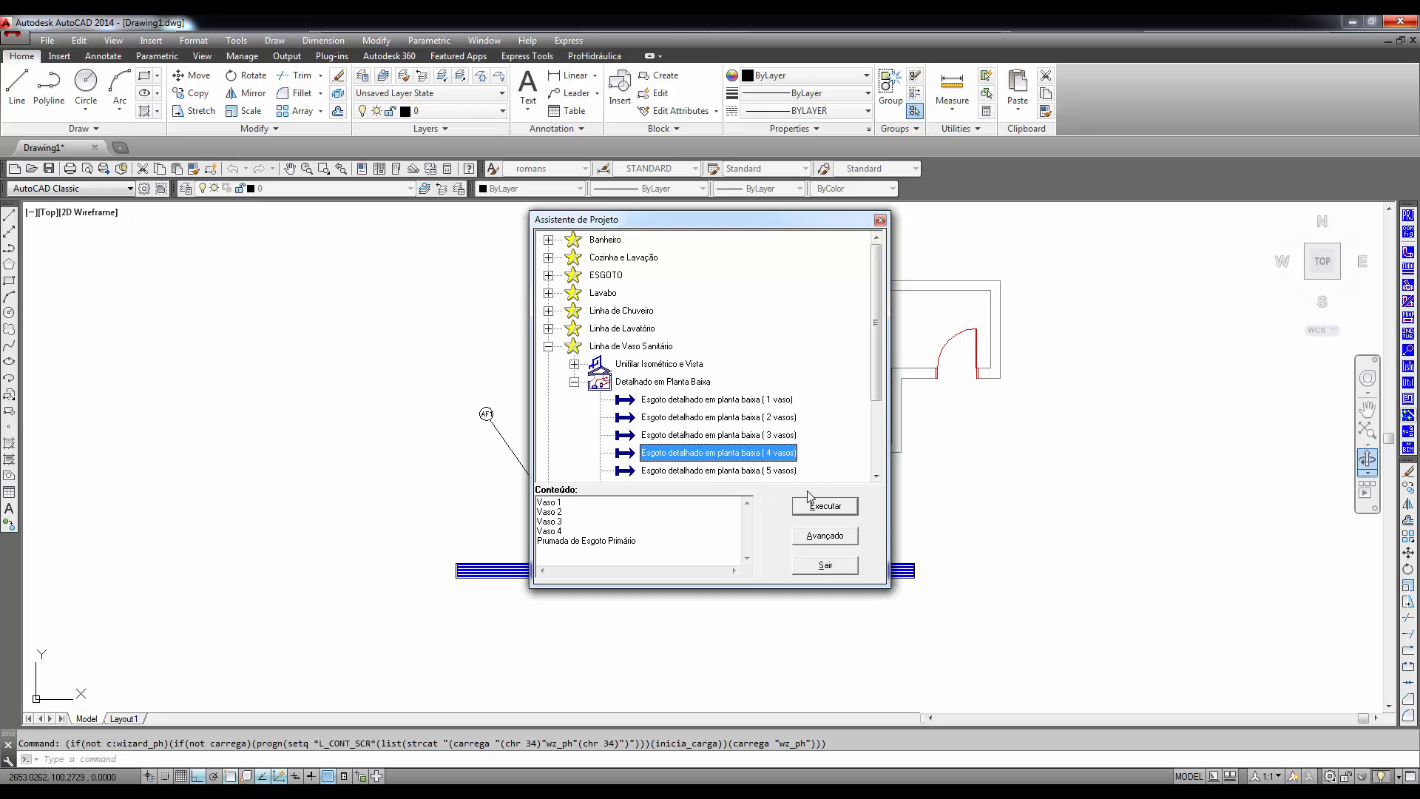
click(823, 506)
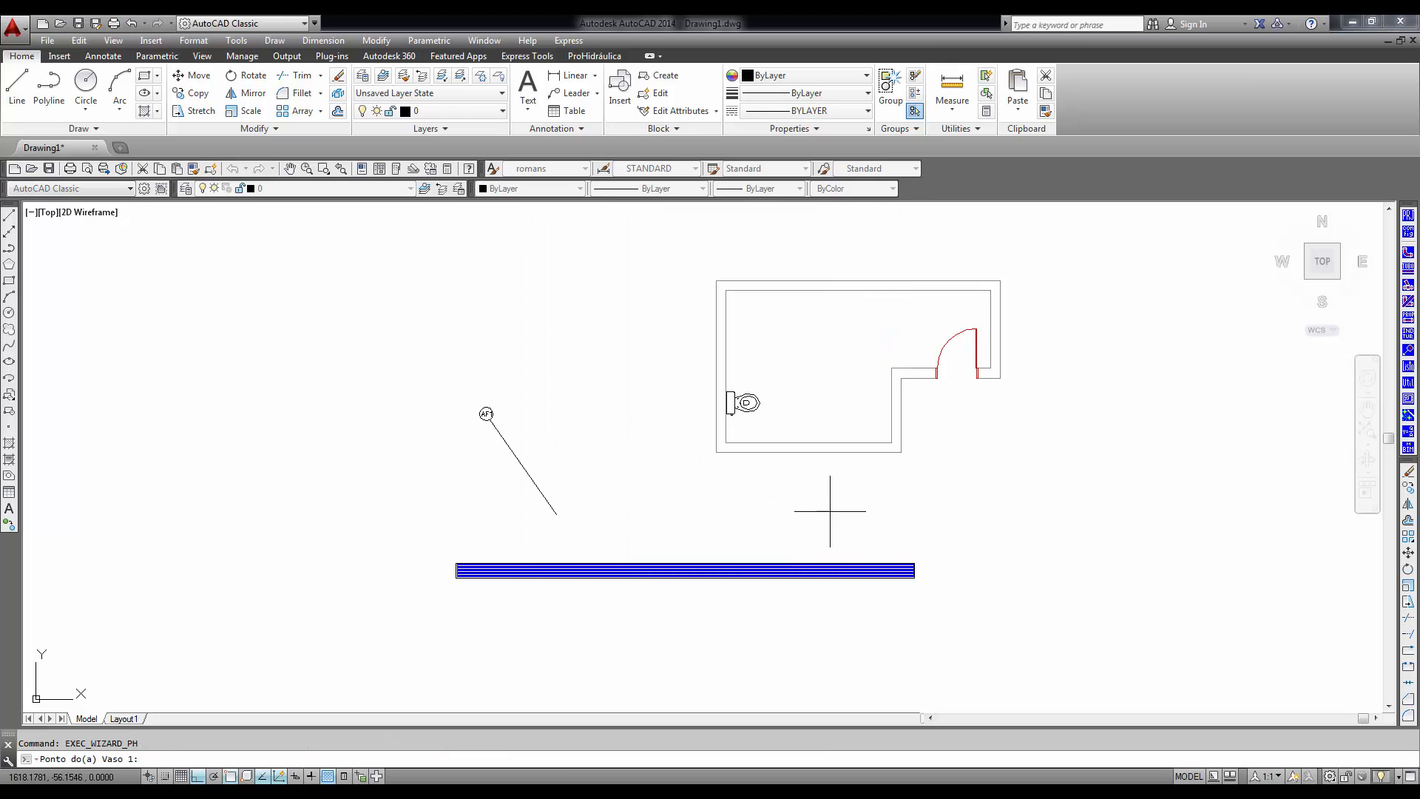
- Place the four toilet points in a row from right to left outside the room, and the primary sewer riser beyond the row's right end
middle_drag(982, 569, 528, 524)
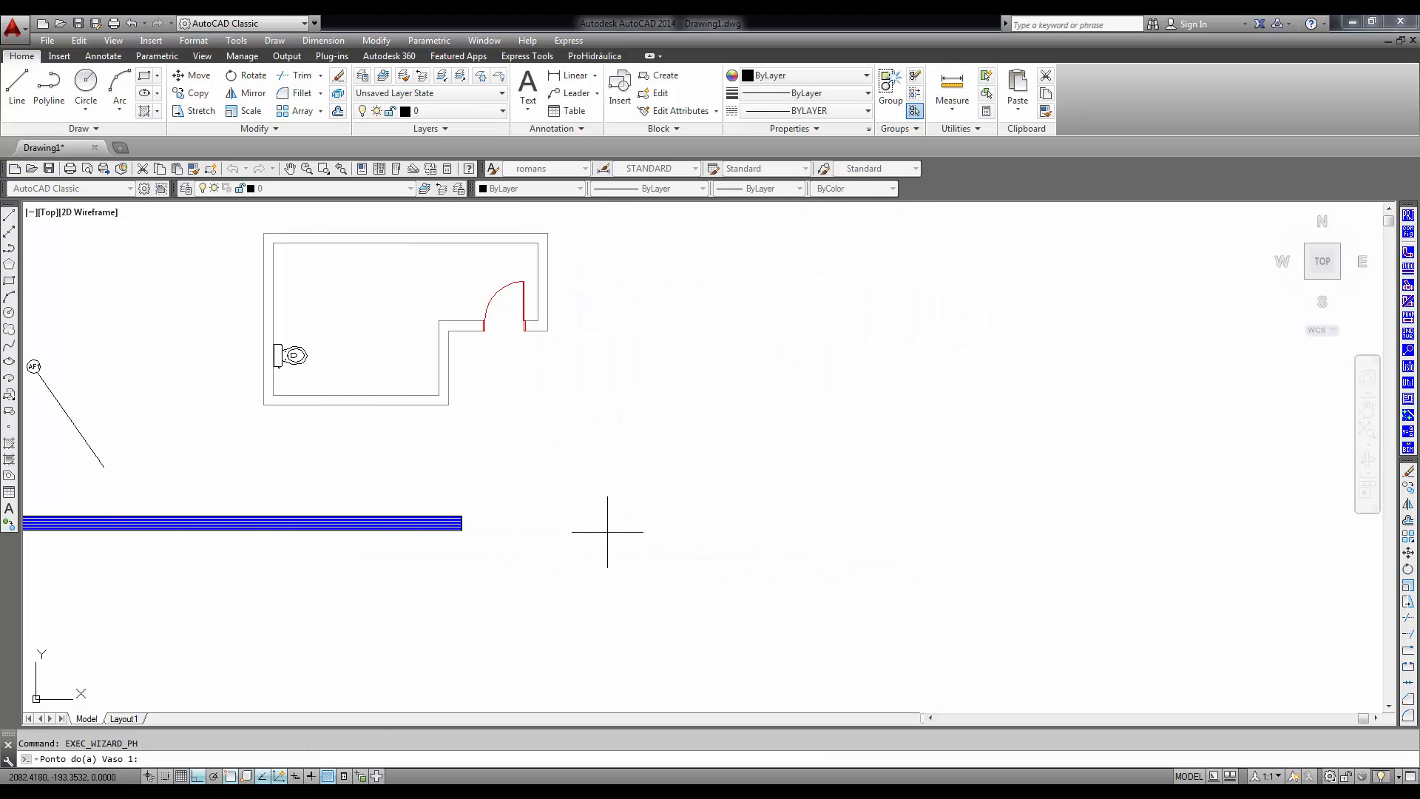
click(845, 483)
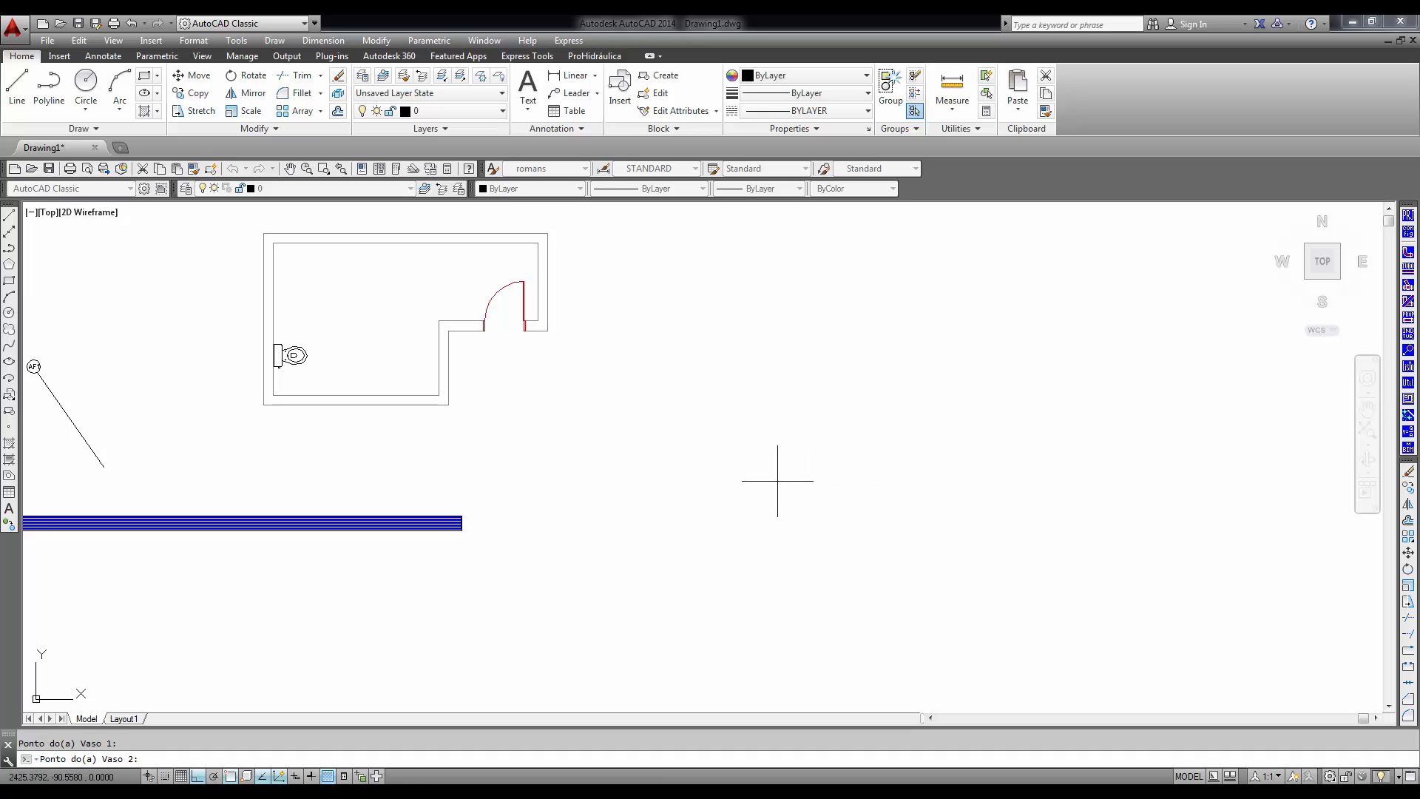
click(753, 489)
click(637, 497)
click(530, 496)
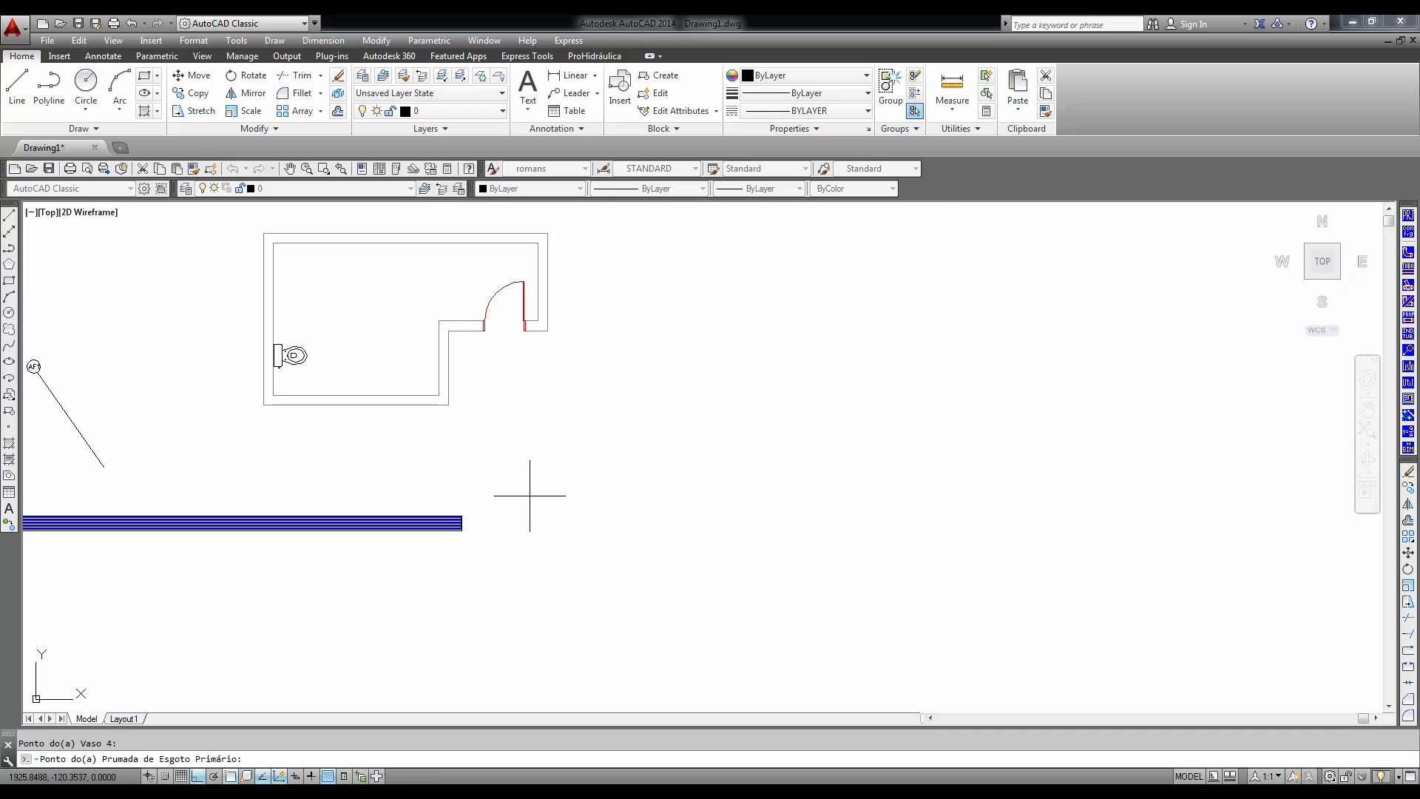
click(1085, 507)
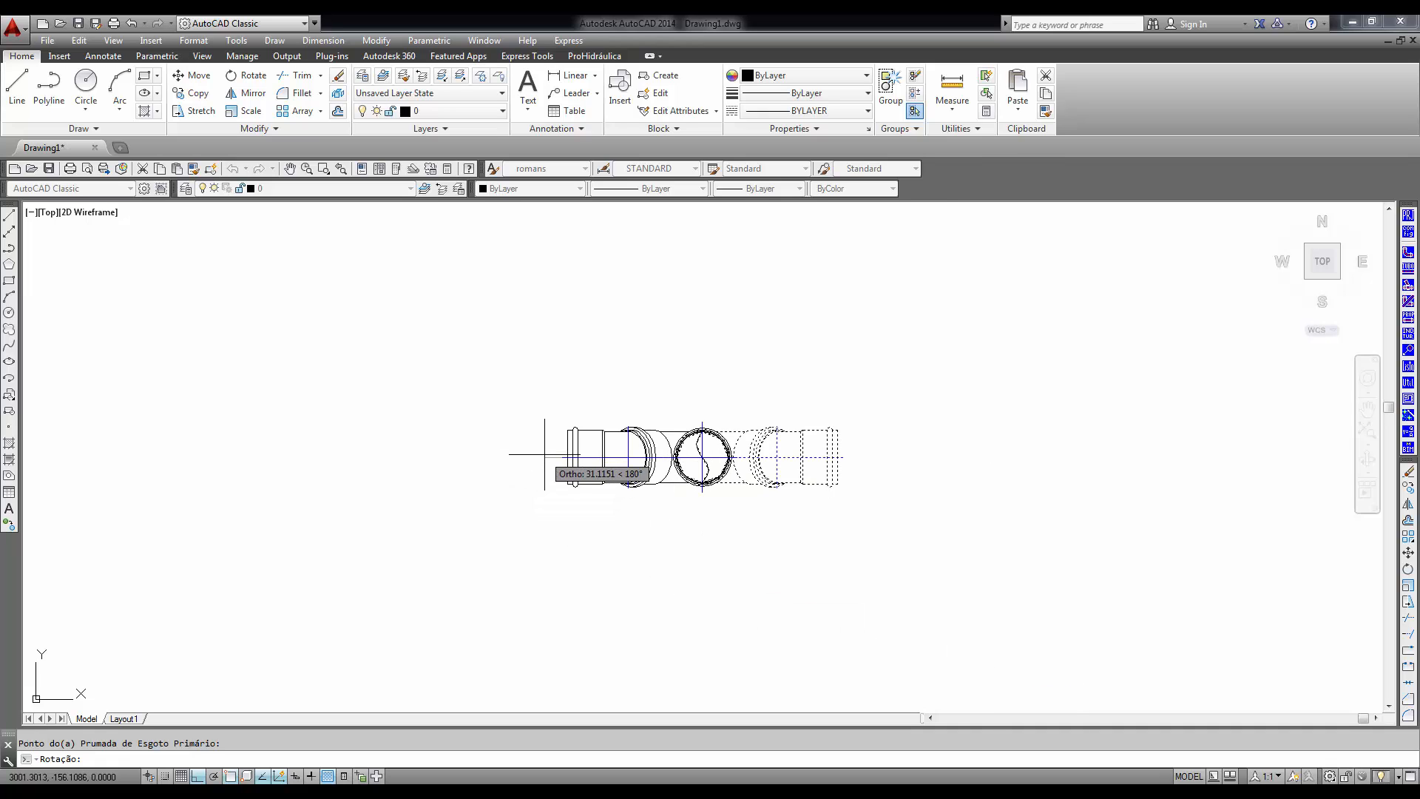
- Accept the default rotation for the primary sewer riser to generate the detailed sewer line
scroll(584, 473, down, 10)
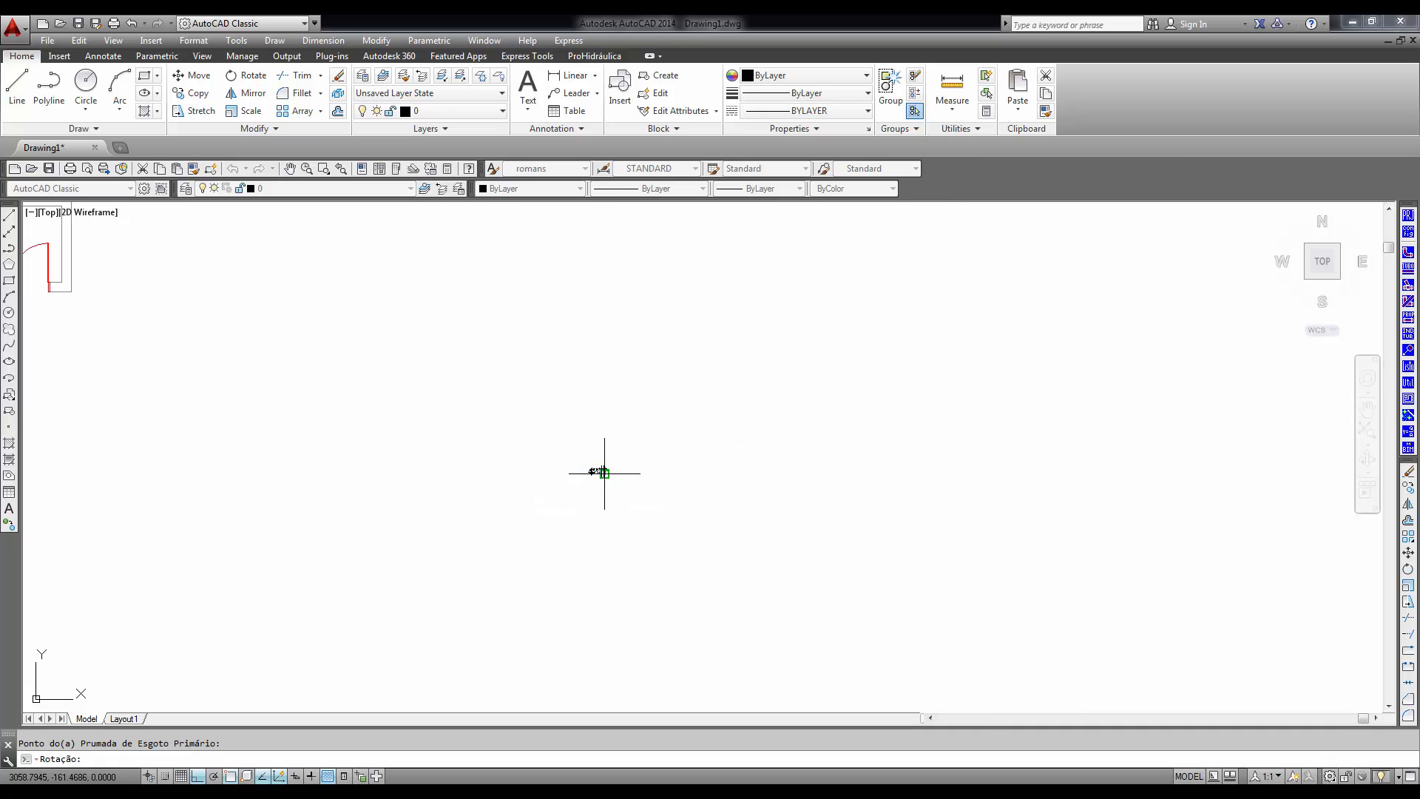
scroll(592, 472, up, 10)
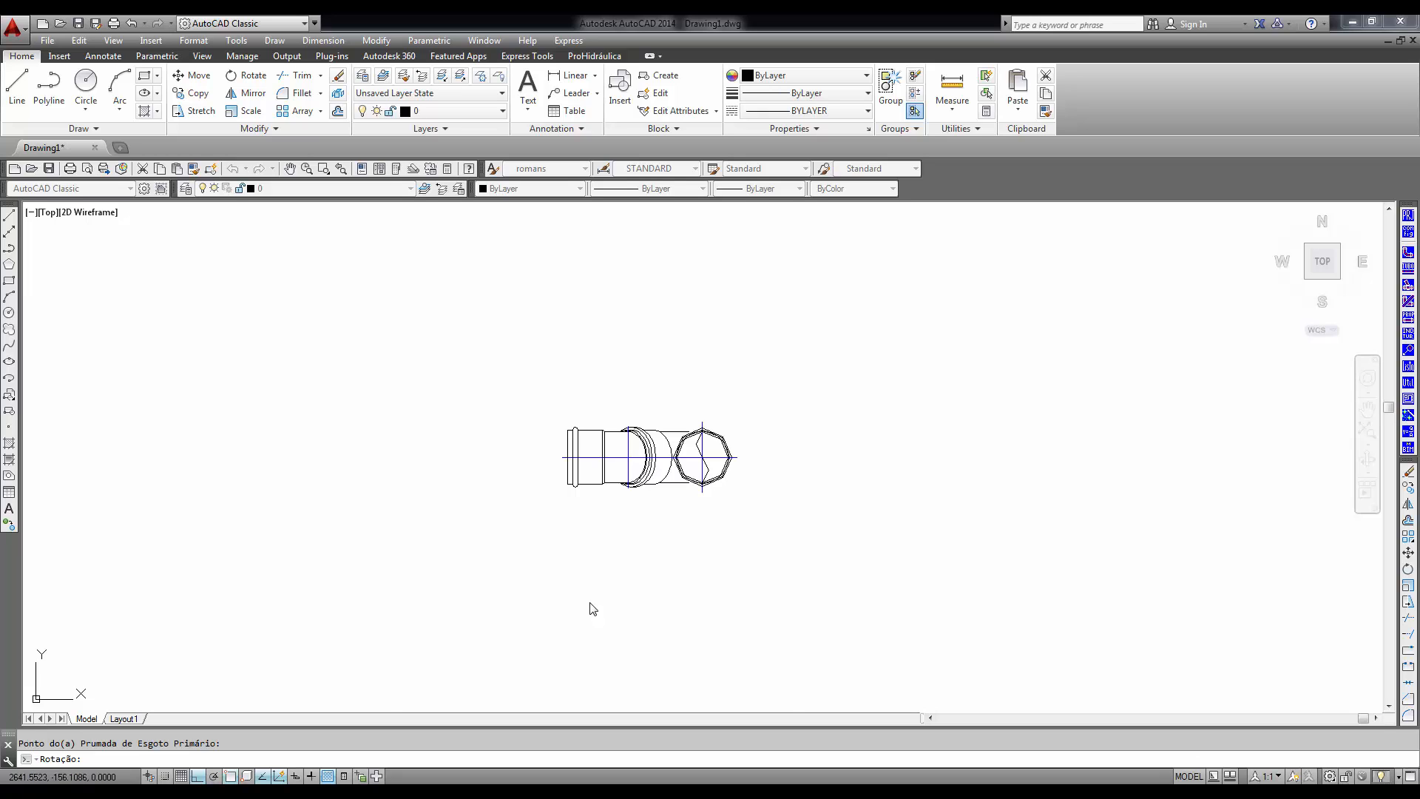
key(Return)
scroll(589, 601, down, 10)
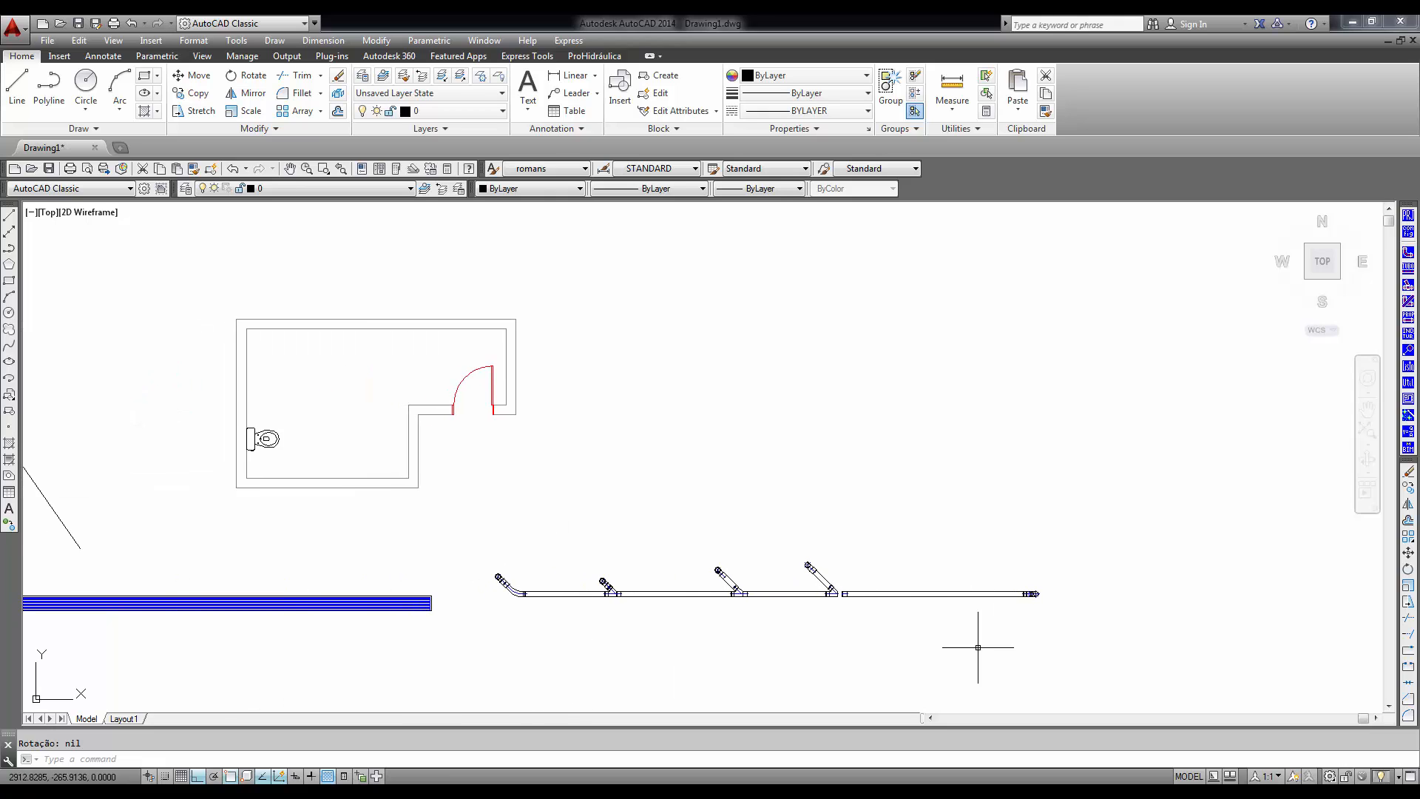
- Examine the generated sewer line, with its four toilet branches and riser, alongside the room and the grate
scroll(962, 655, up, 4)
middle_drag(754, 622, 1003, 644)
scroll(878, 622, down, 4)
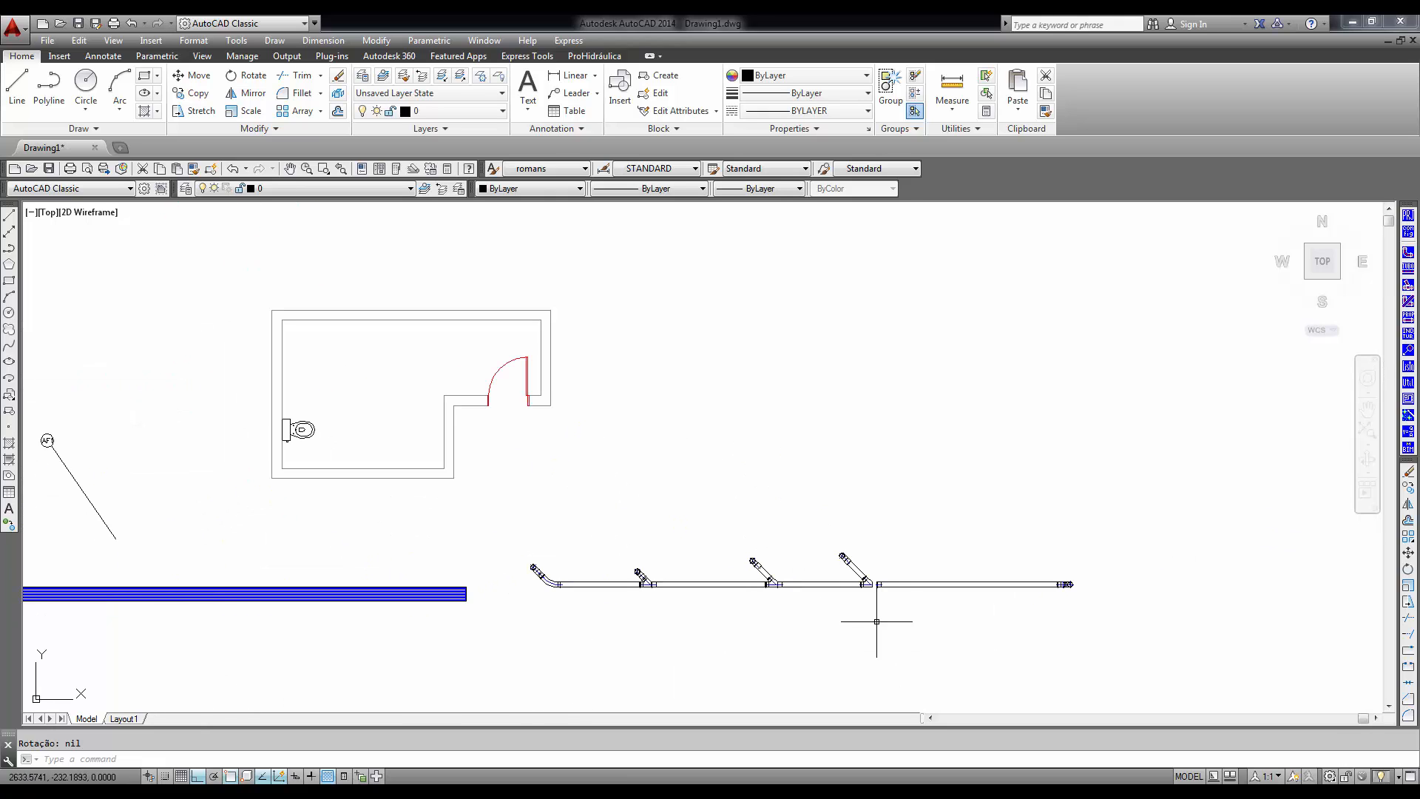
middle_drag(878, 622, 861, 592)
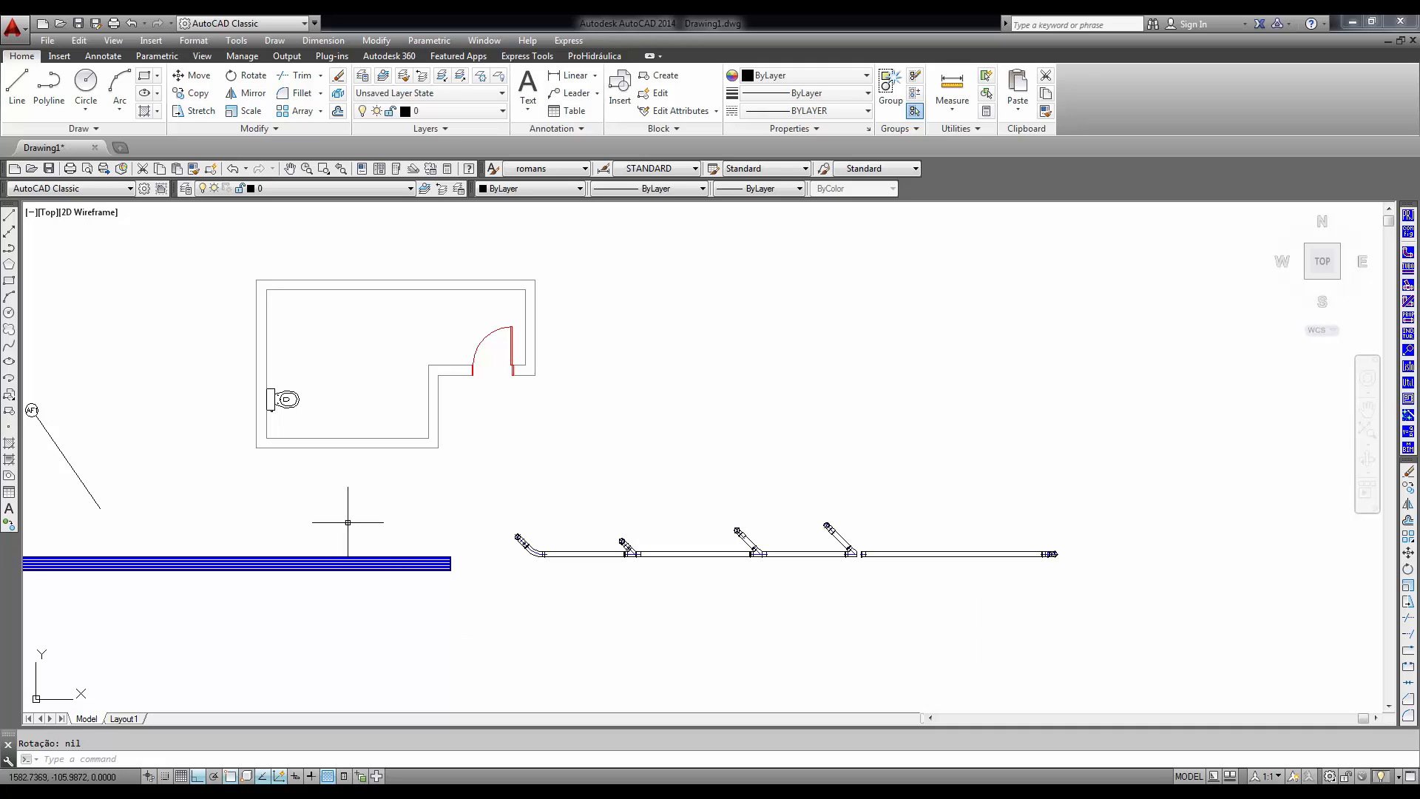
middle_drag(334, 508, 572, 496)
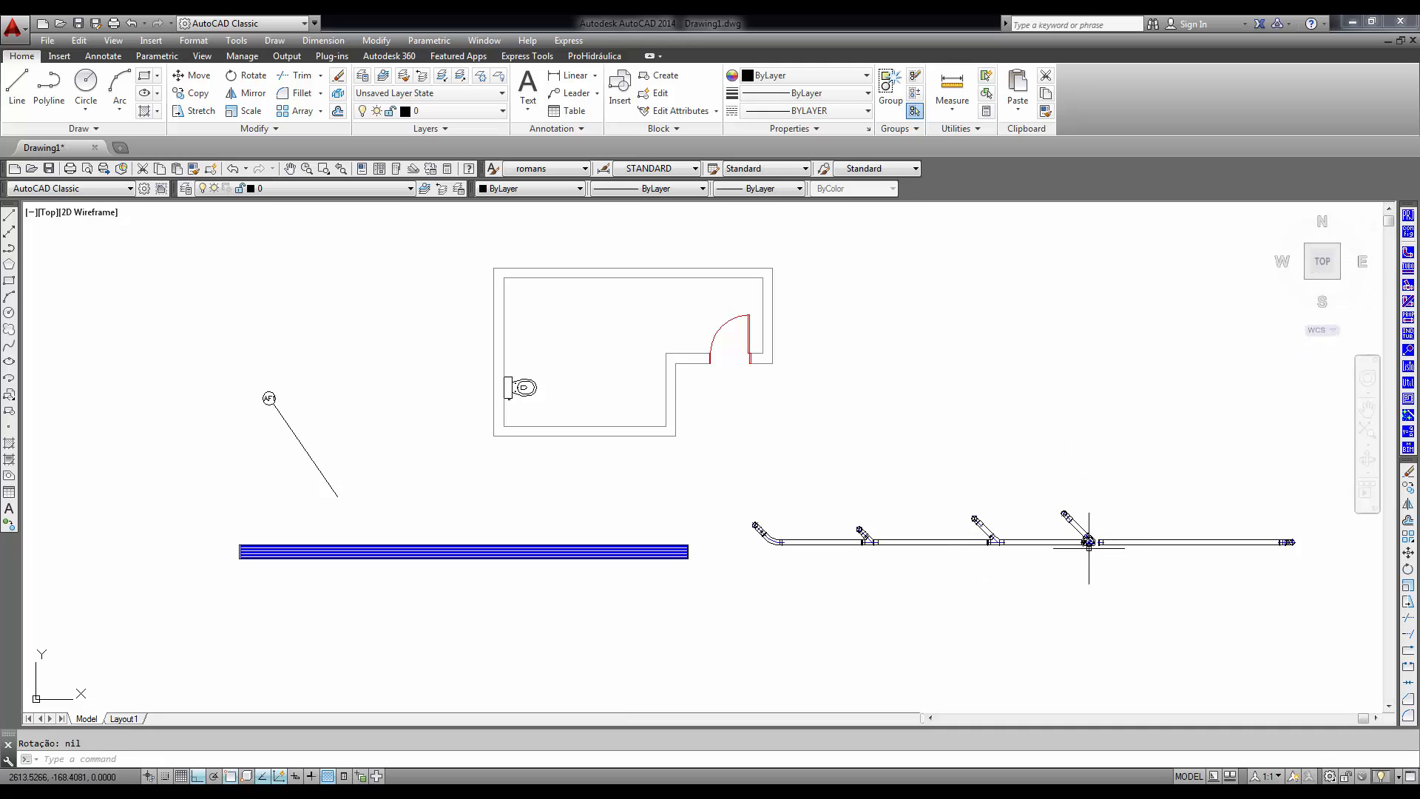
middle_drag(1084, 567, 922, 551)
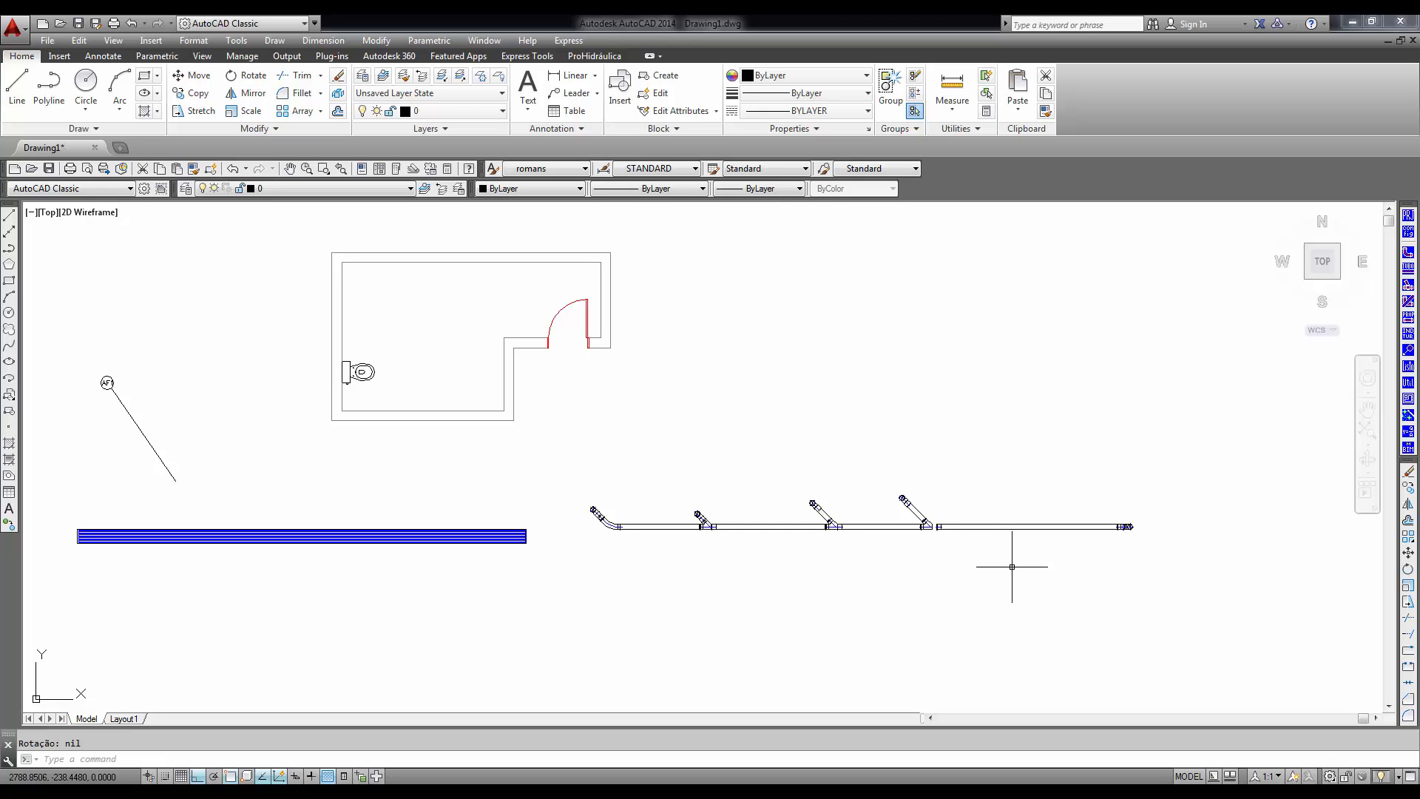
key(ctrl+z)
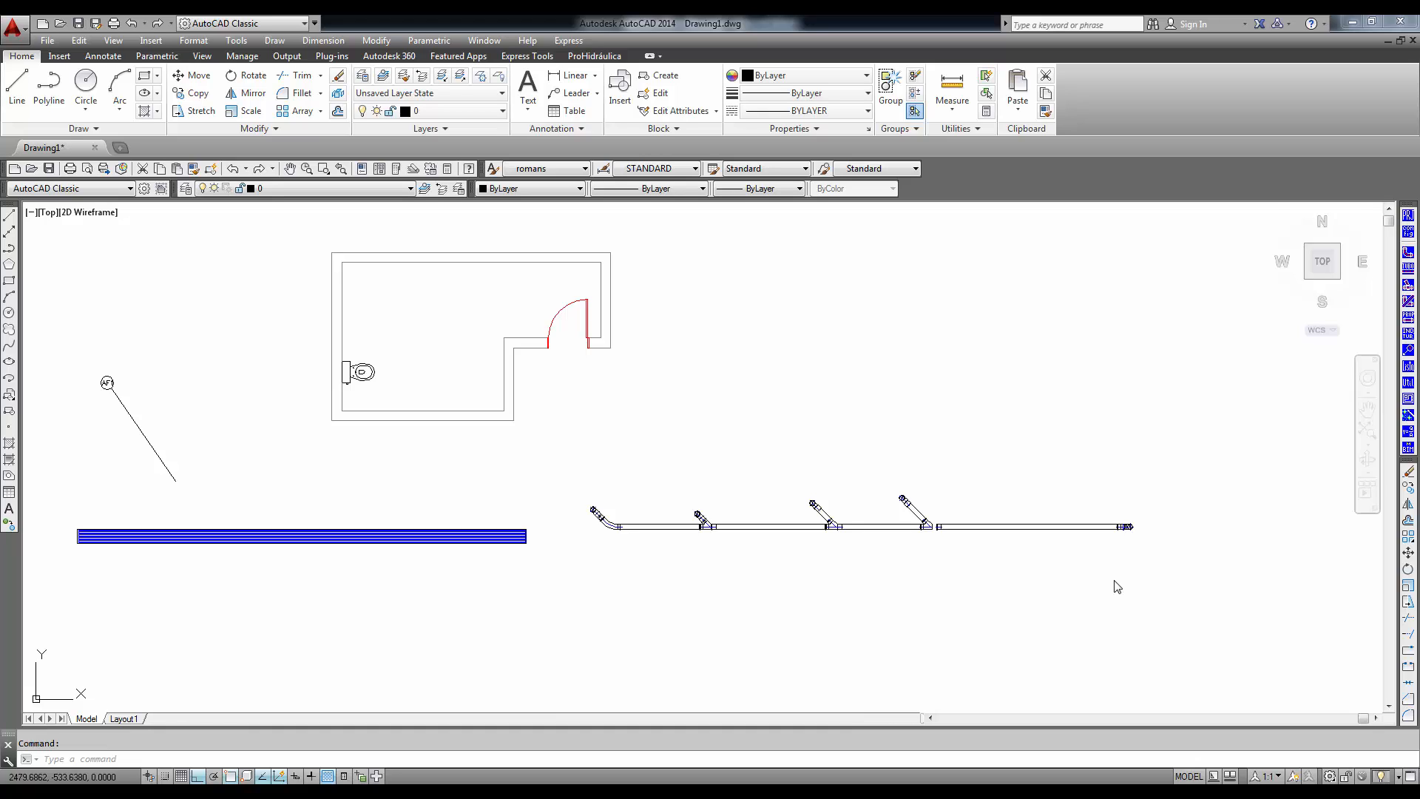
- Create a new ProHidráulica project named Banho Exemplo Unifilar
click(1409, 216)
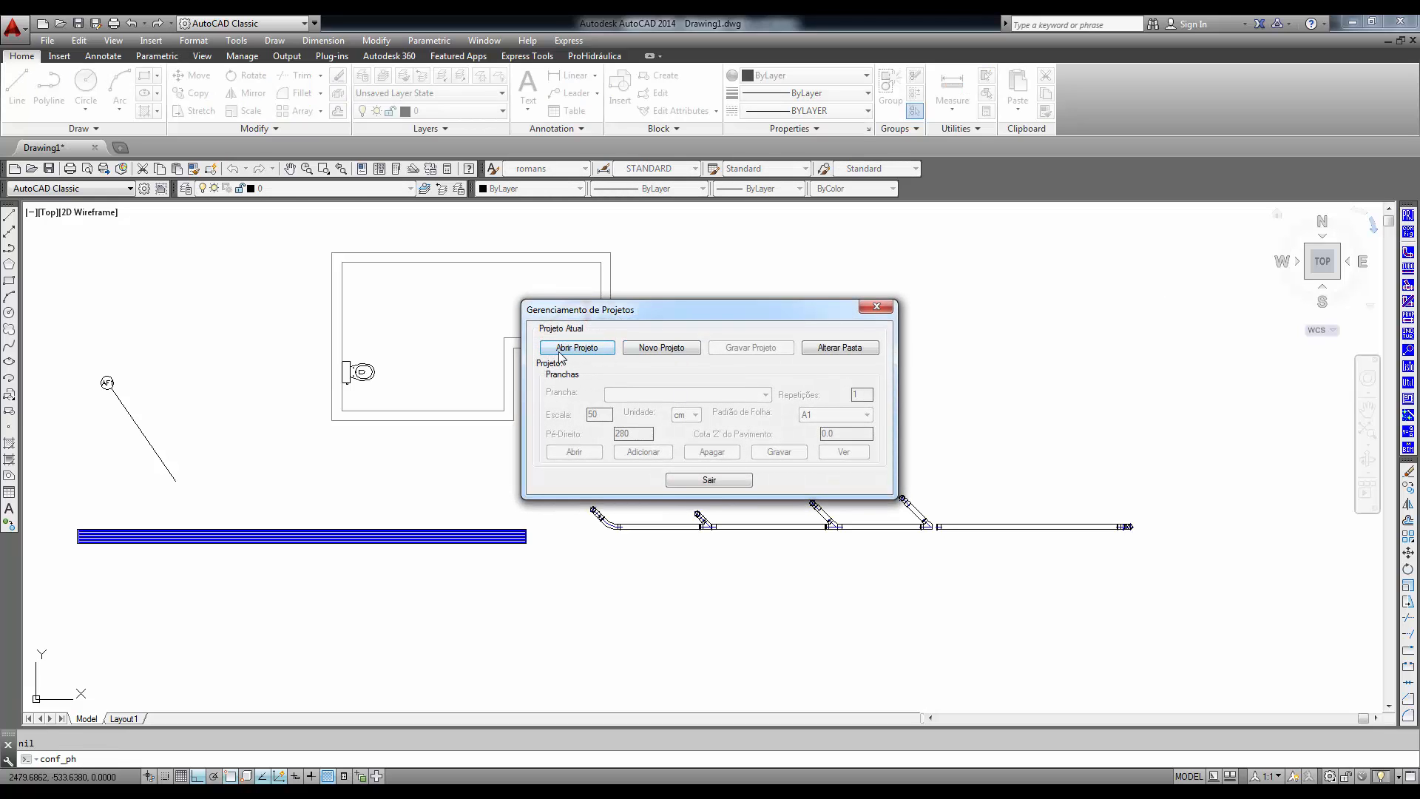
click(669, 352)
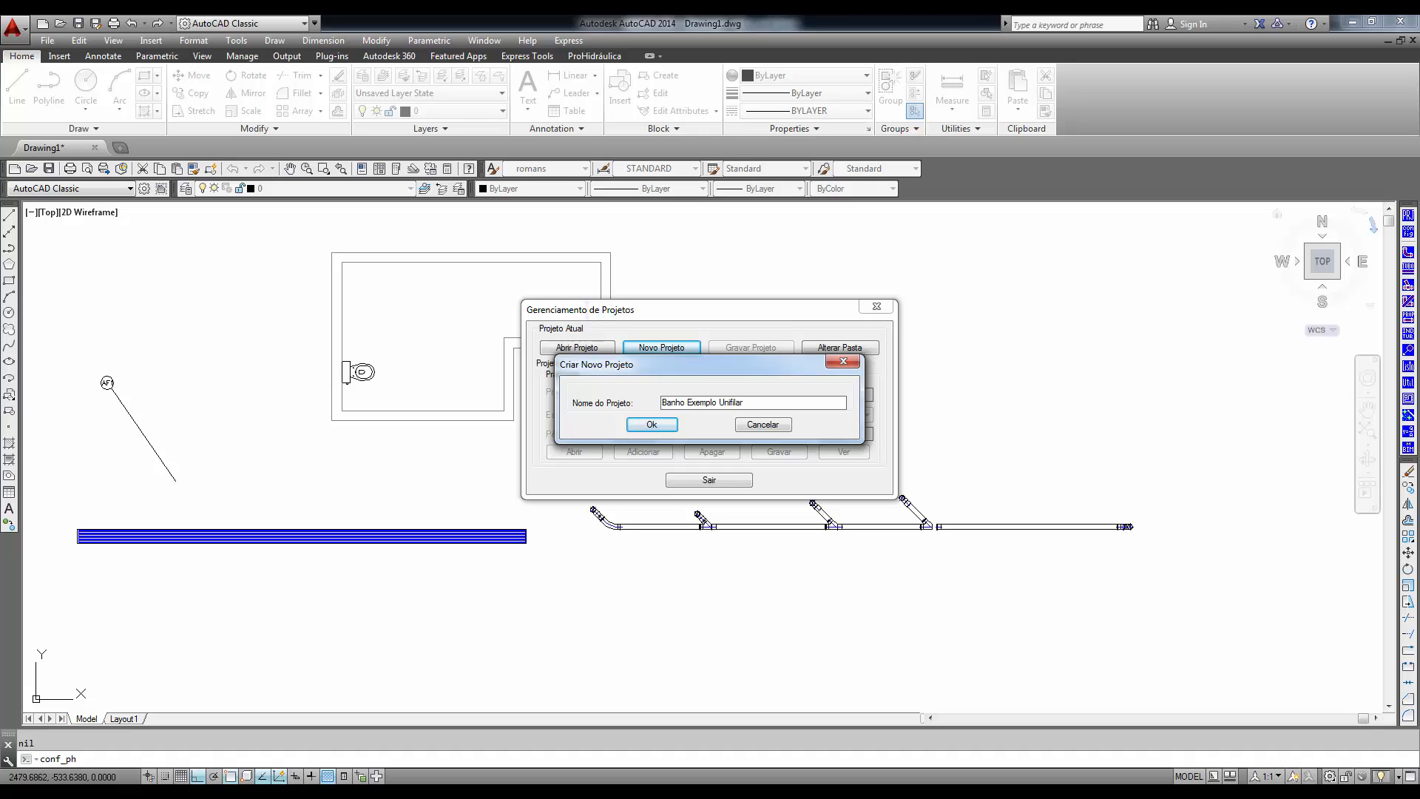
click(651, 425)
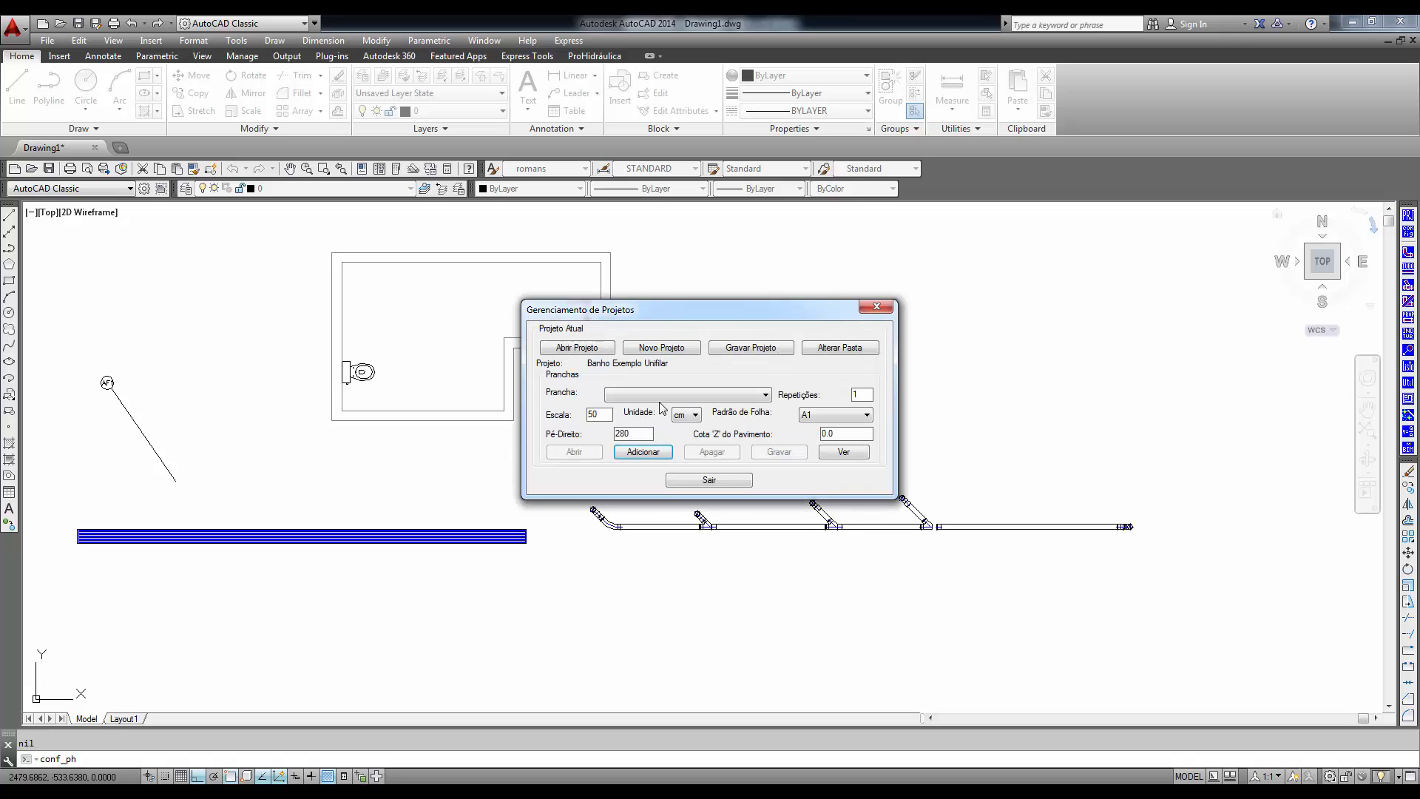
- Add a sheet named Det. esgoto to the project, with scale 50, unit cm, A1 format and ceiling height 280
click(643, 452)
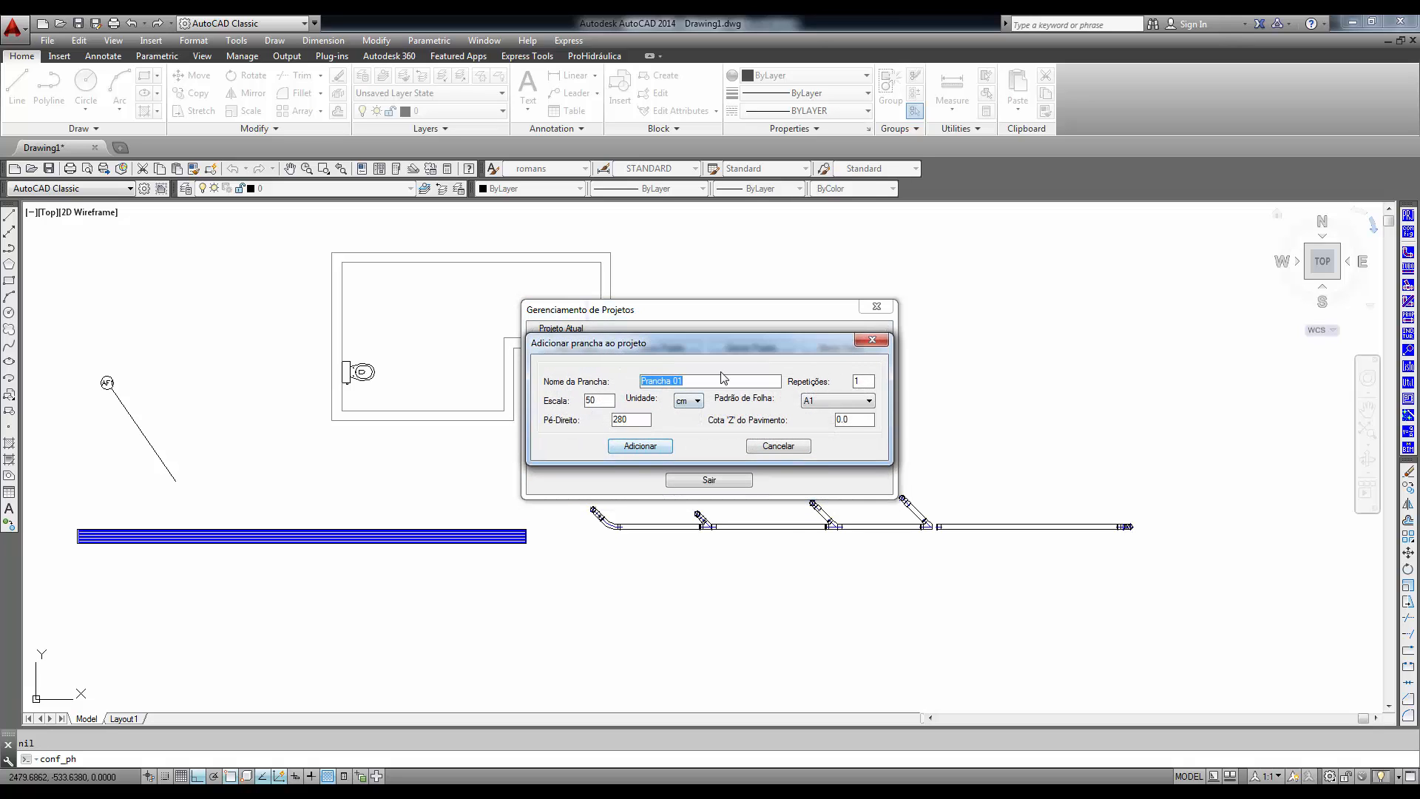
text(De)
key(BackSpace)
key(BackSpace)
click(647, 451)
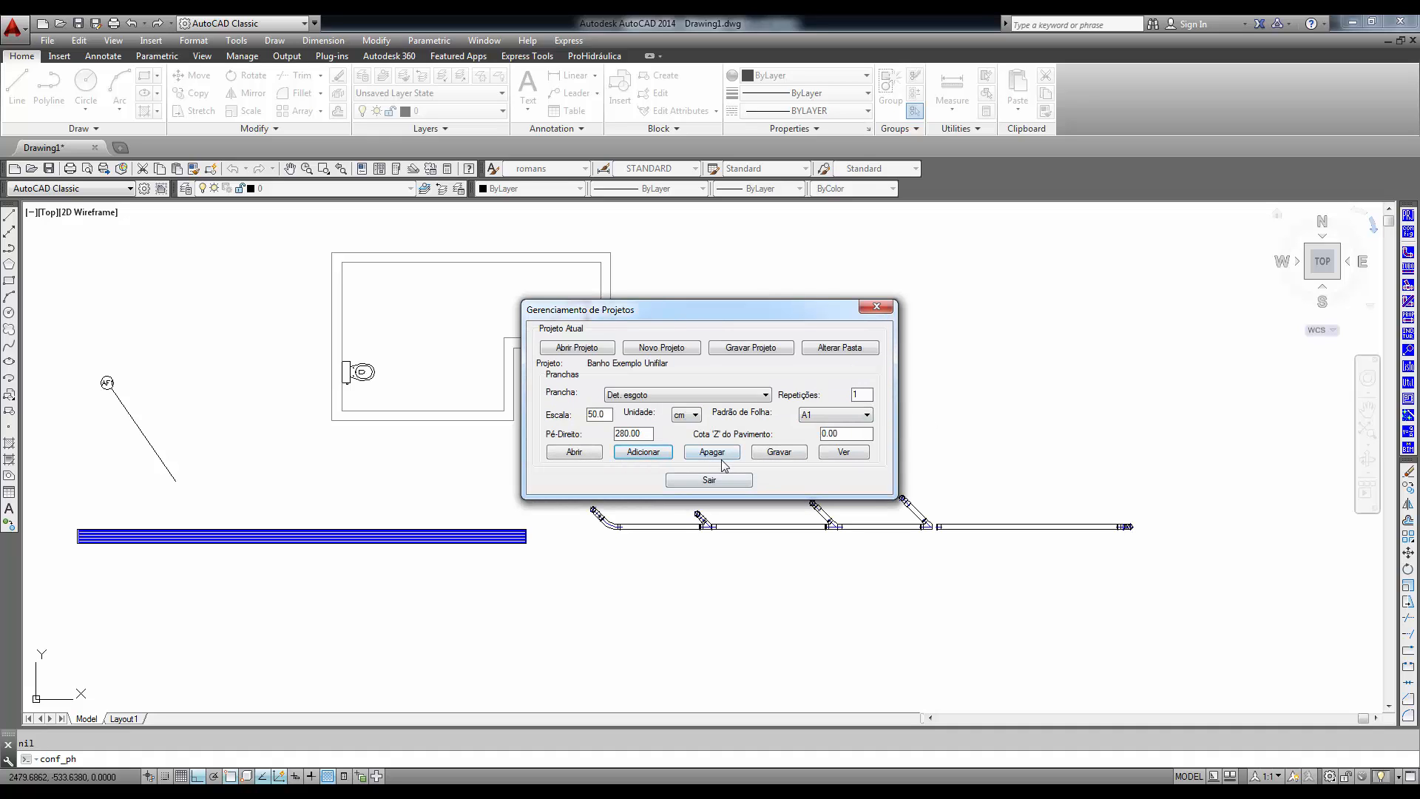
- Save the sheet and the project, and open the Det. esgoto sheet with the default title block attributes
click(798, 458)
click(790, 456)
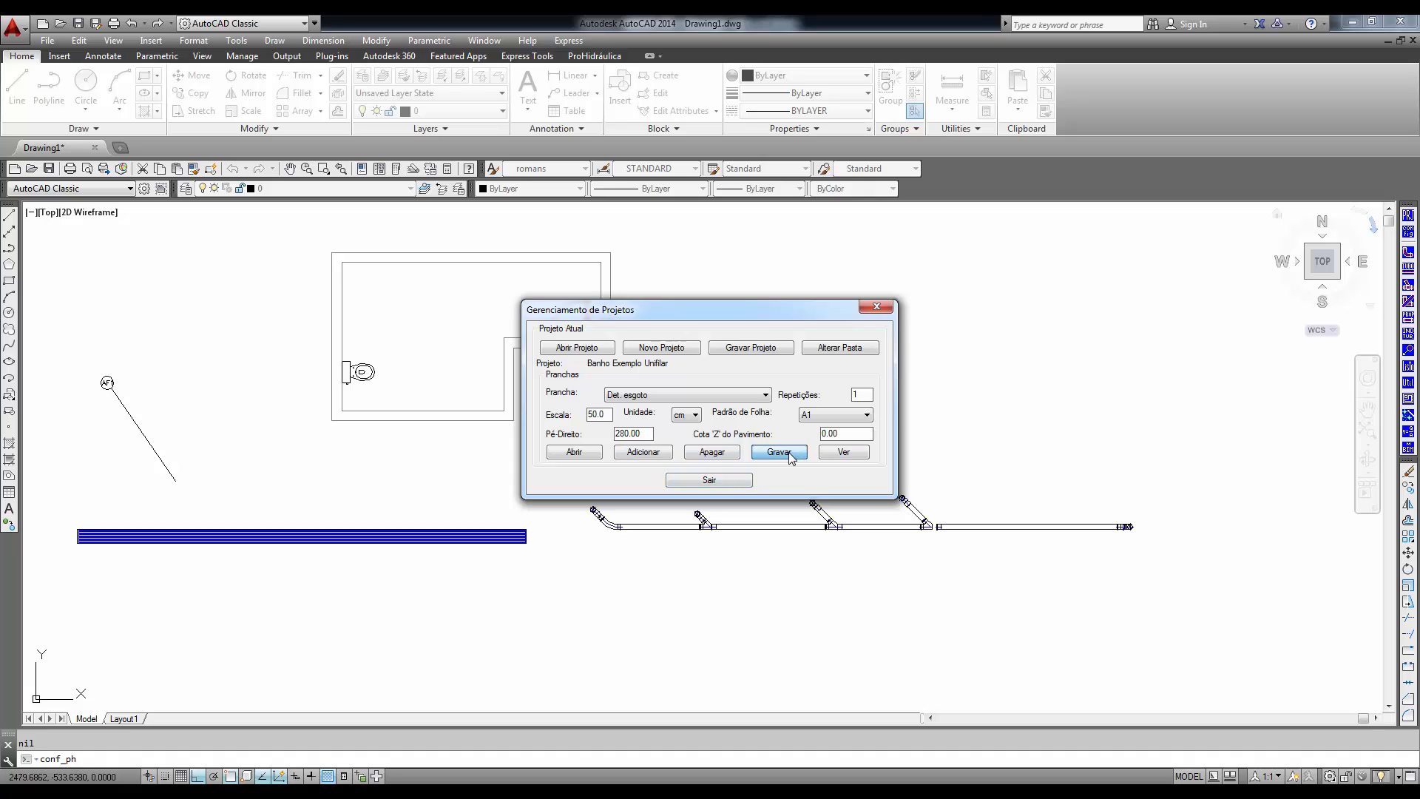
click(758, 353)
click(575, 452)
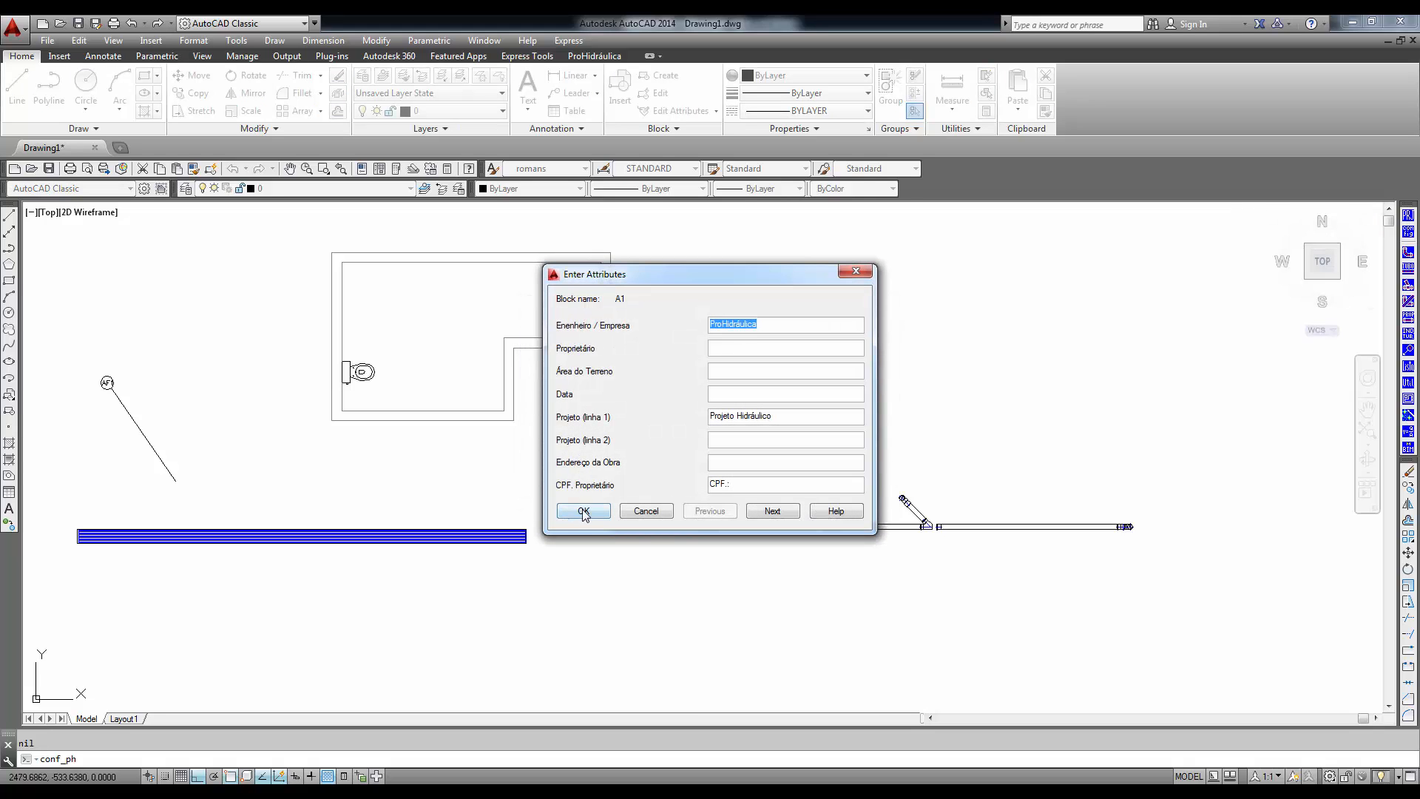
click(584, 511)
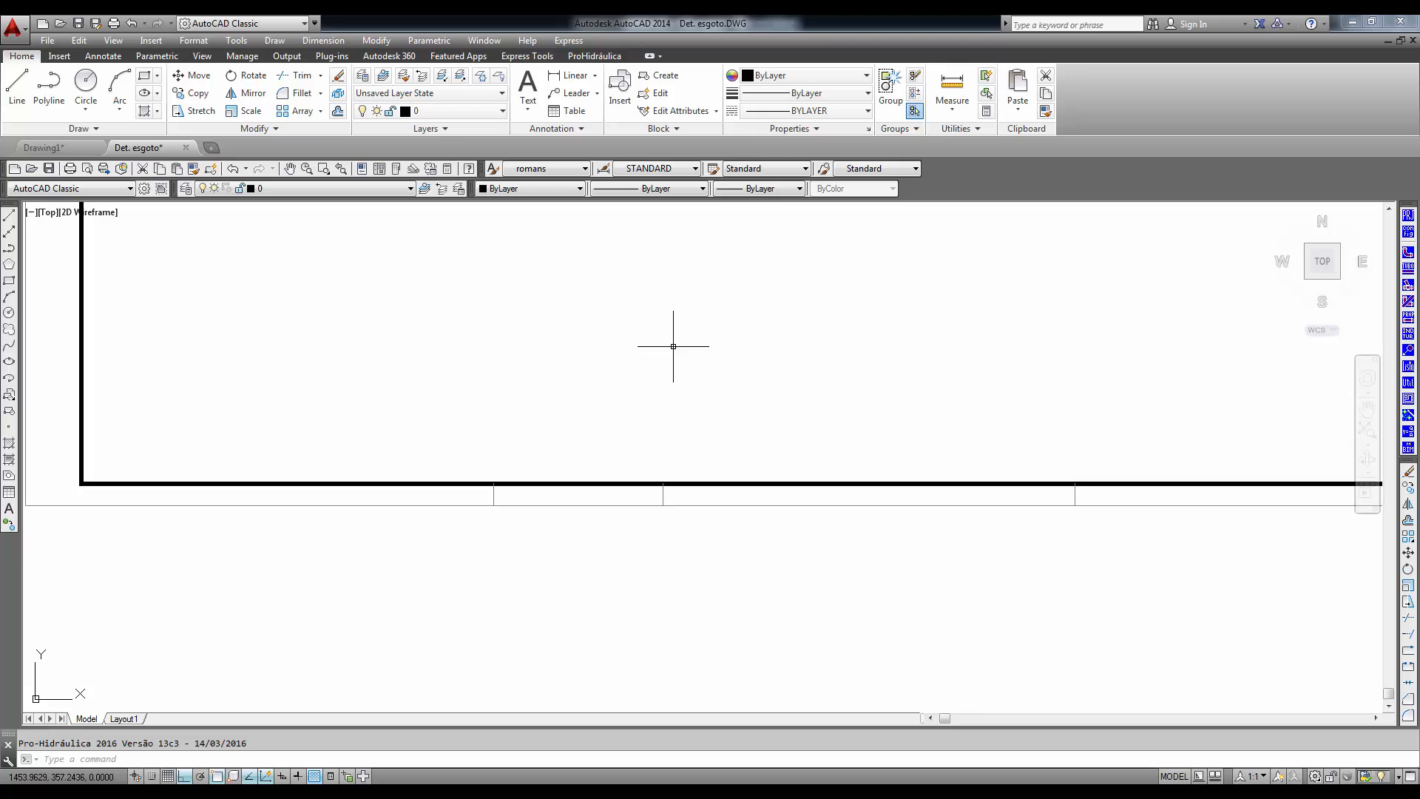
- Choose the drawing banheiro - demonstração - plbx from C:\prohidro as the block to insert in the sheet
text(z)
key(Return)
key(Return)
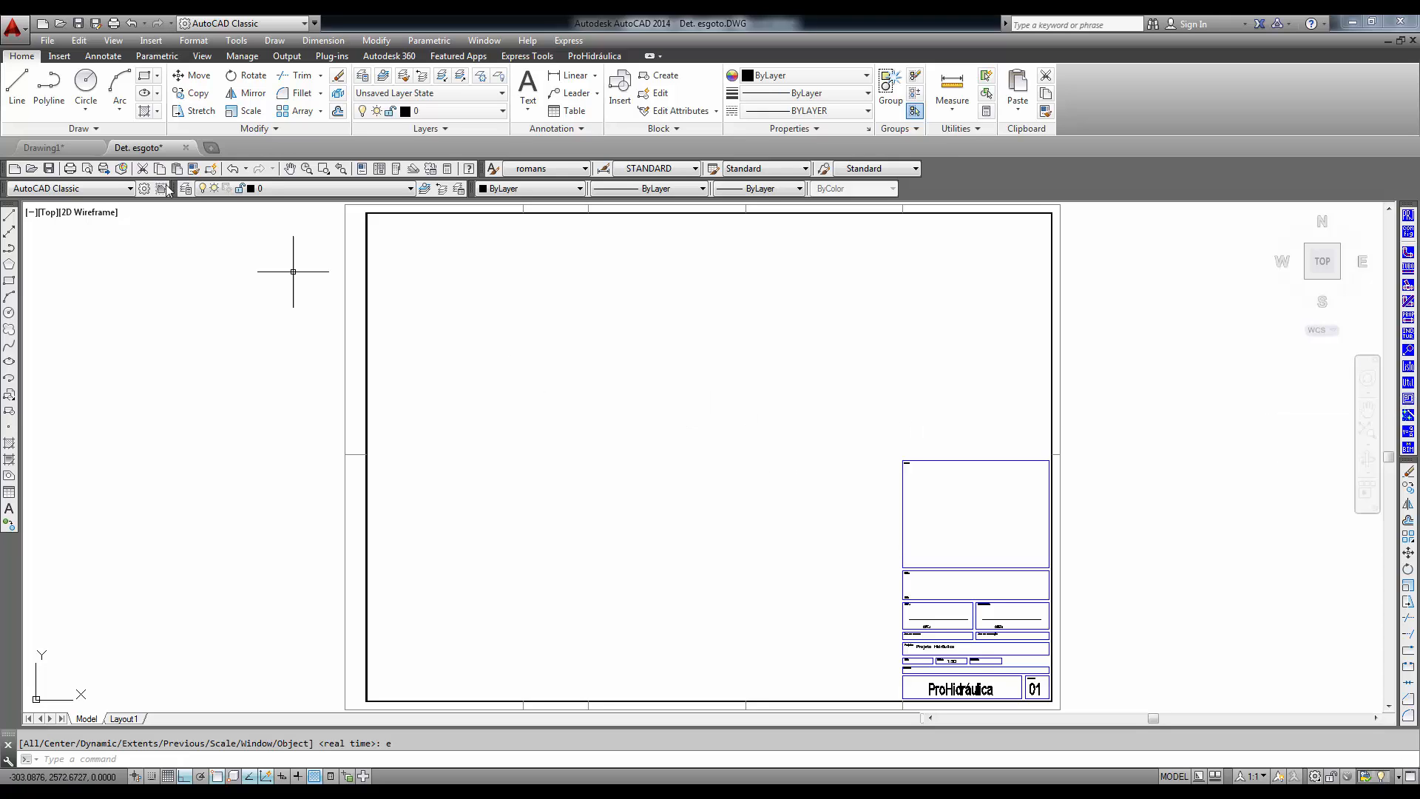
click(150, 41)
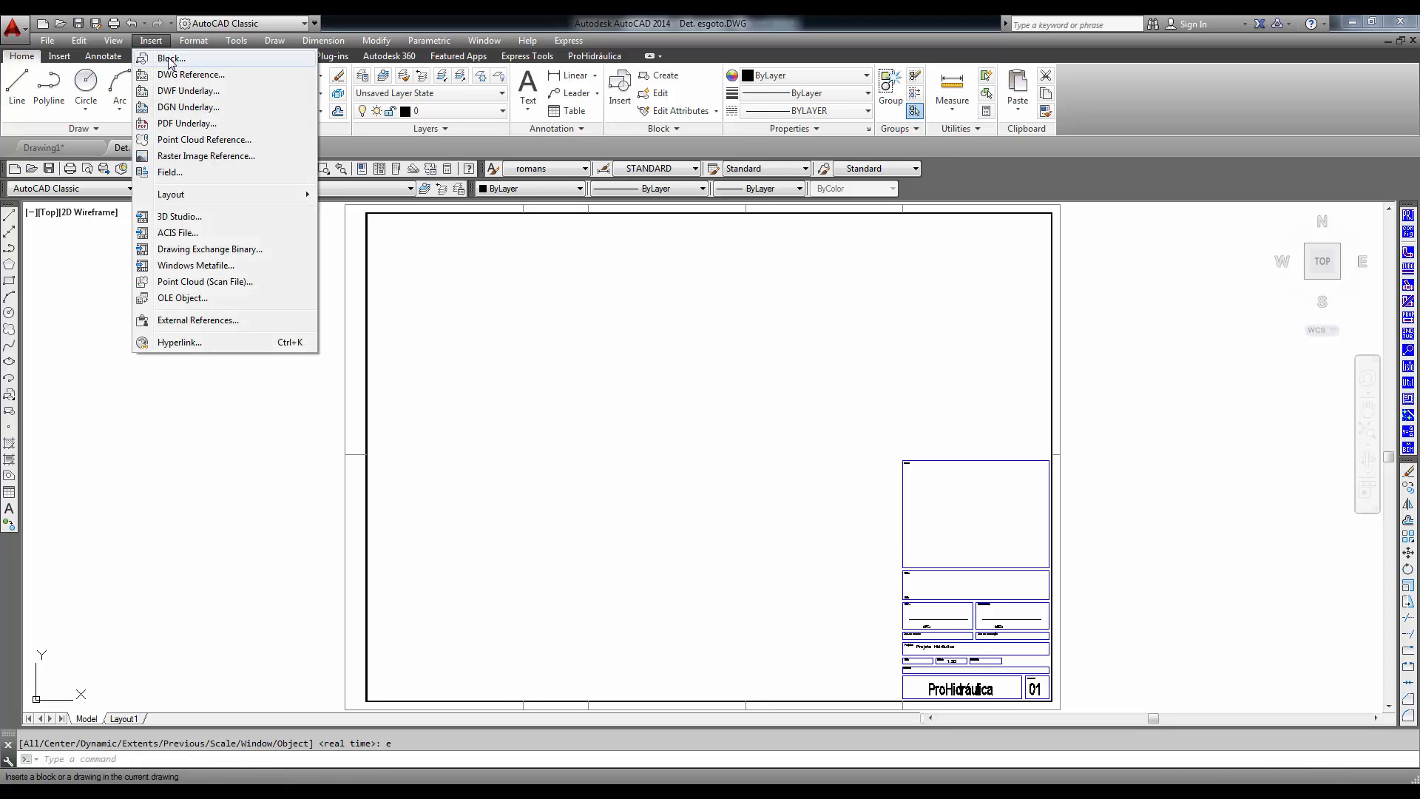
click(168, 55)
click(748, 314)
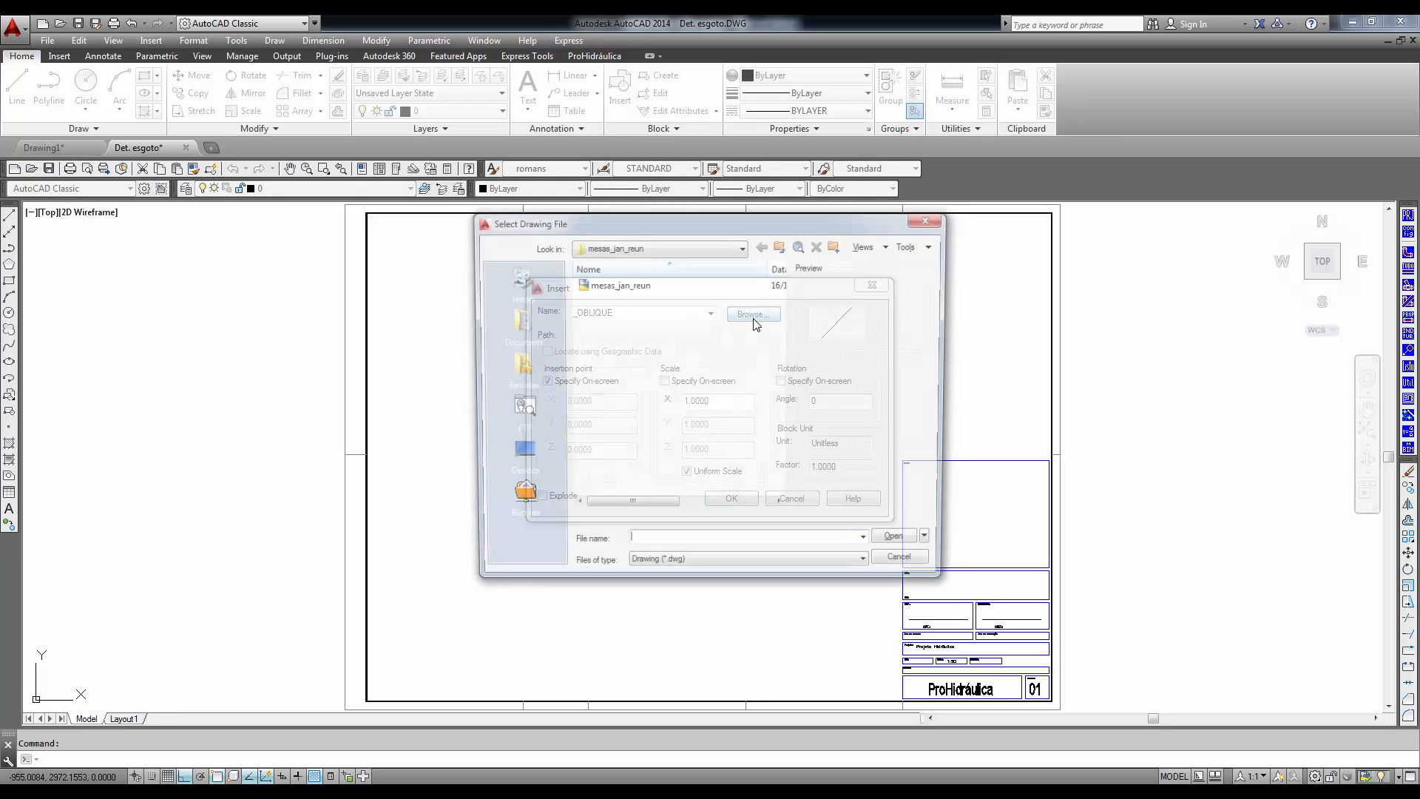
click(743, 249)
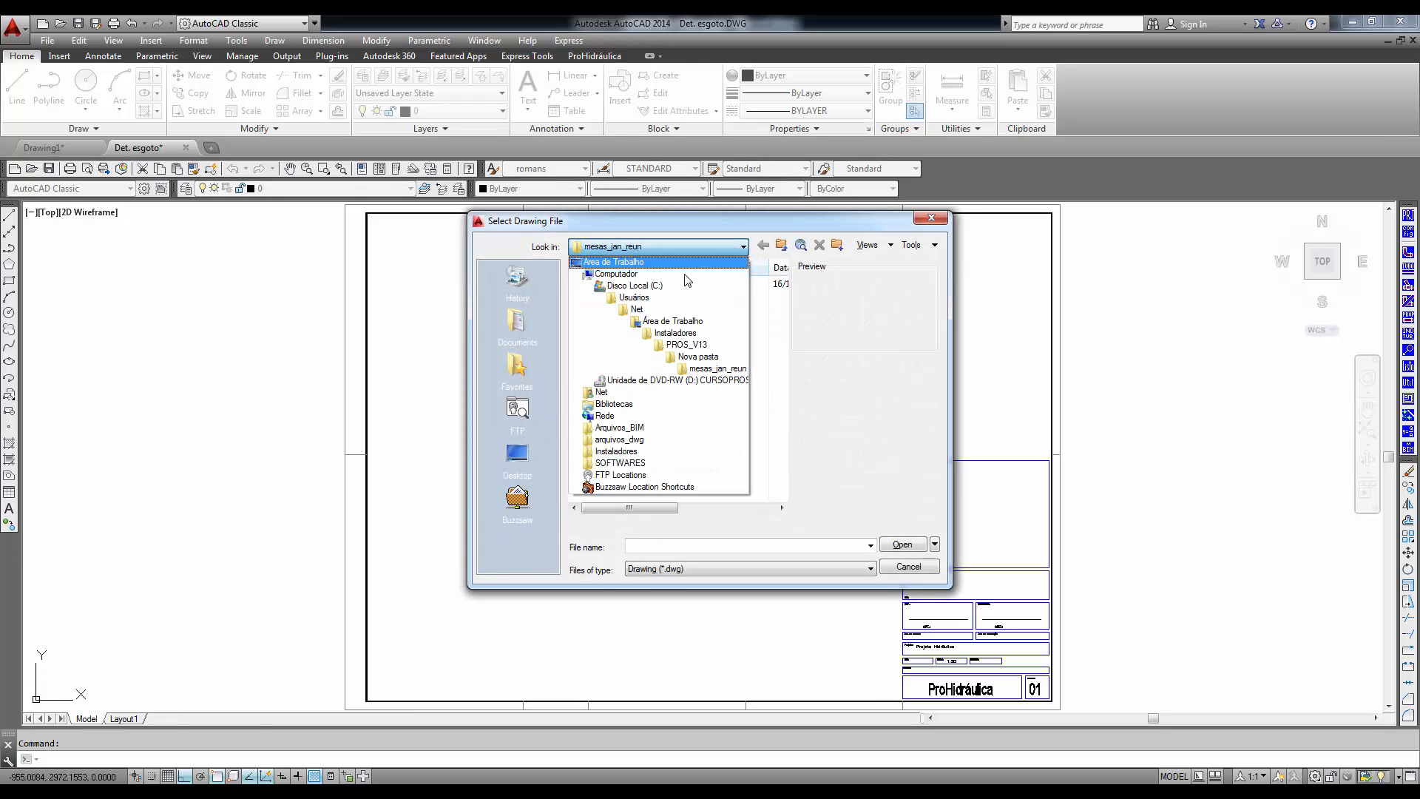
click(721, 300)
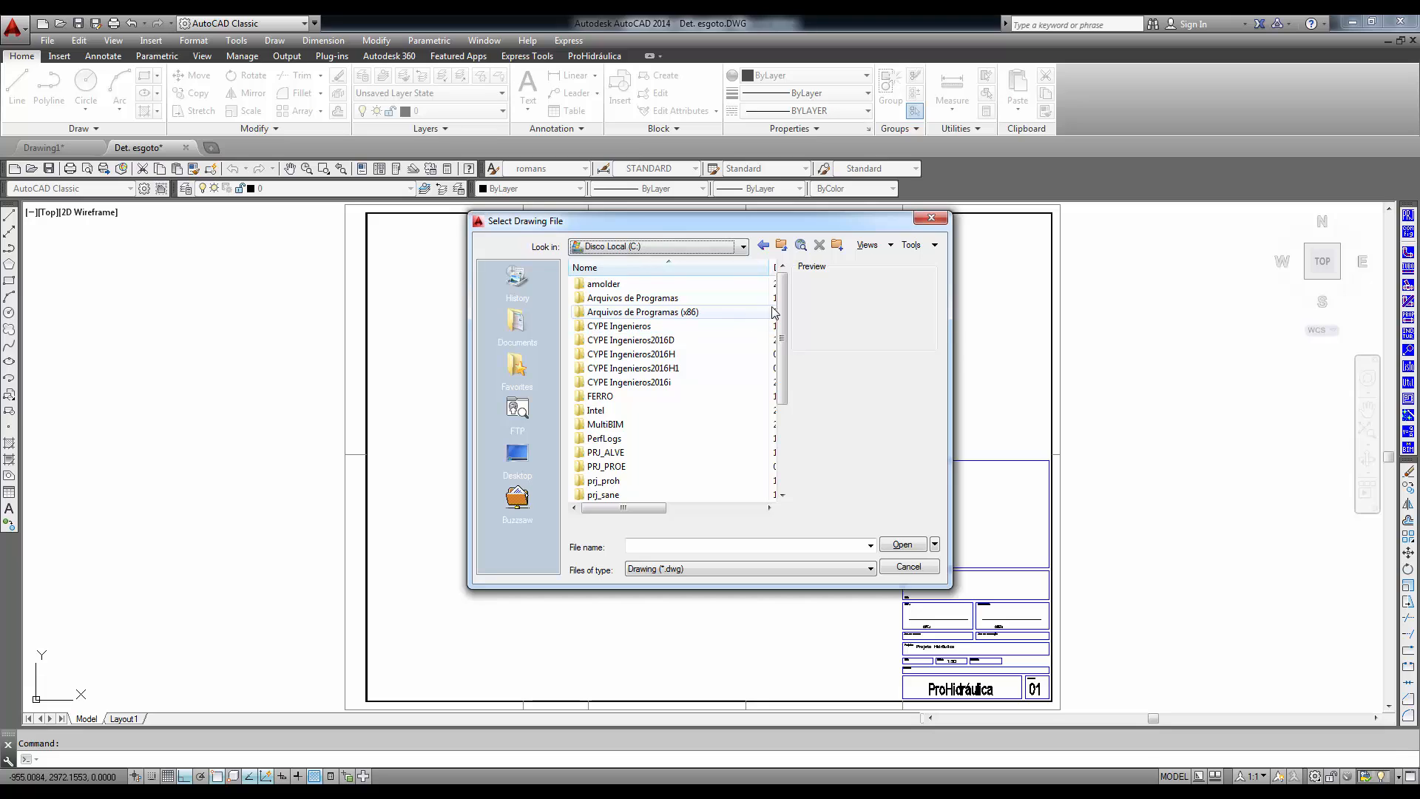
scroll(678, 444, down, 4)
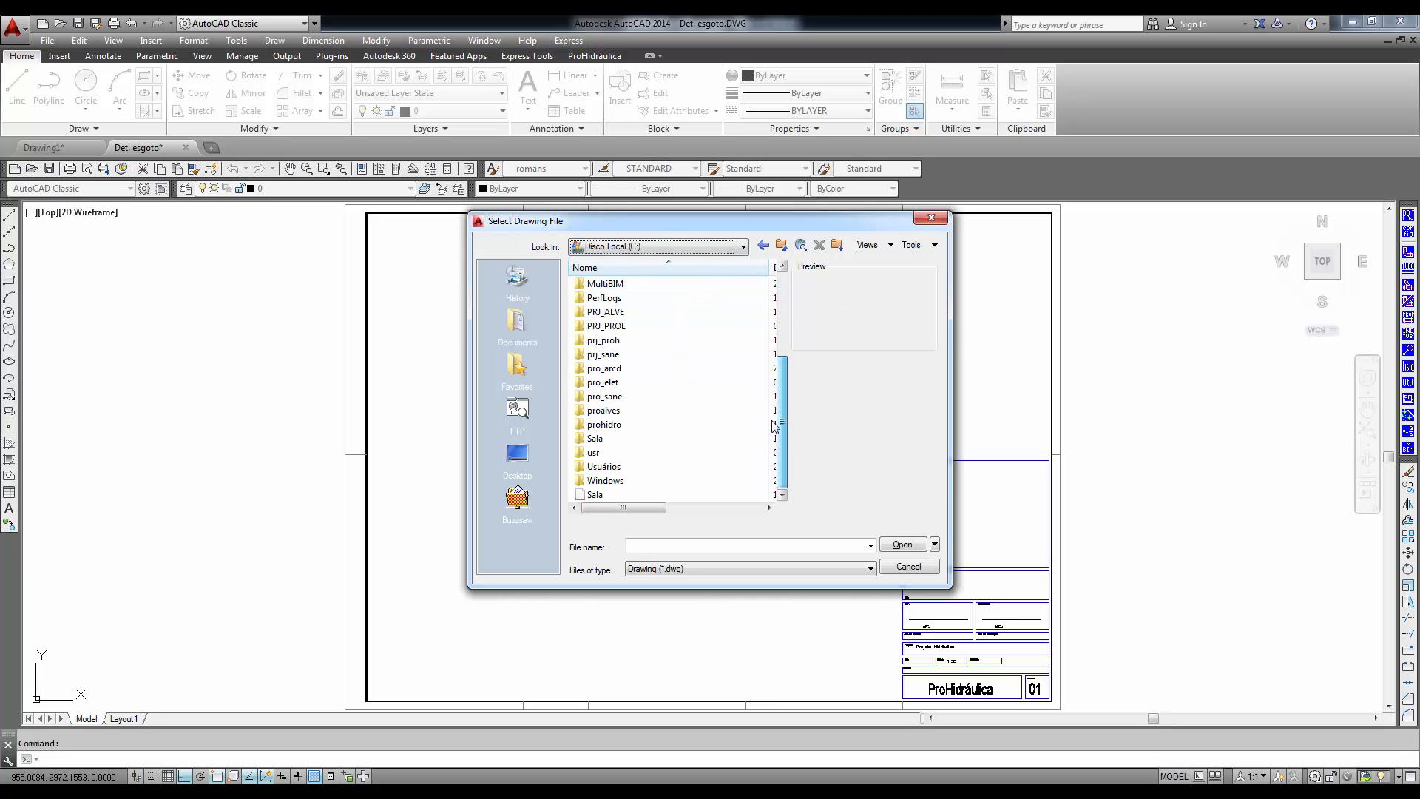
double_click(604, 424)
drag(784, 358, 789, 403)
click(643, 384)
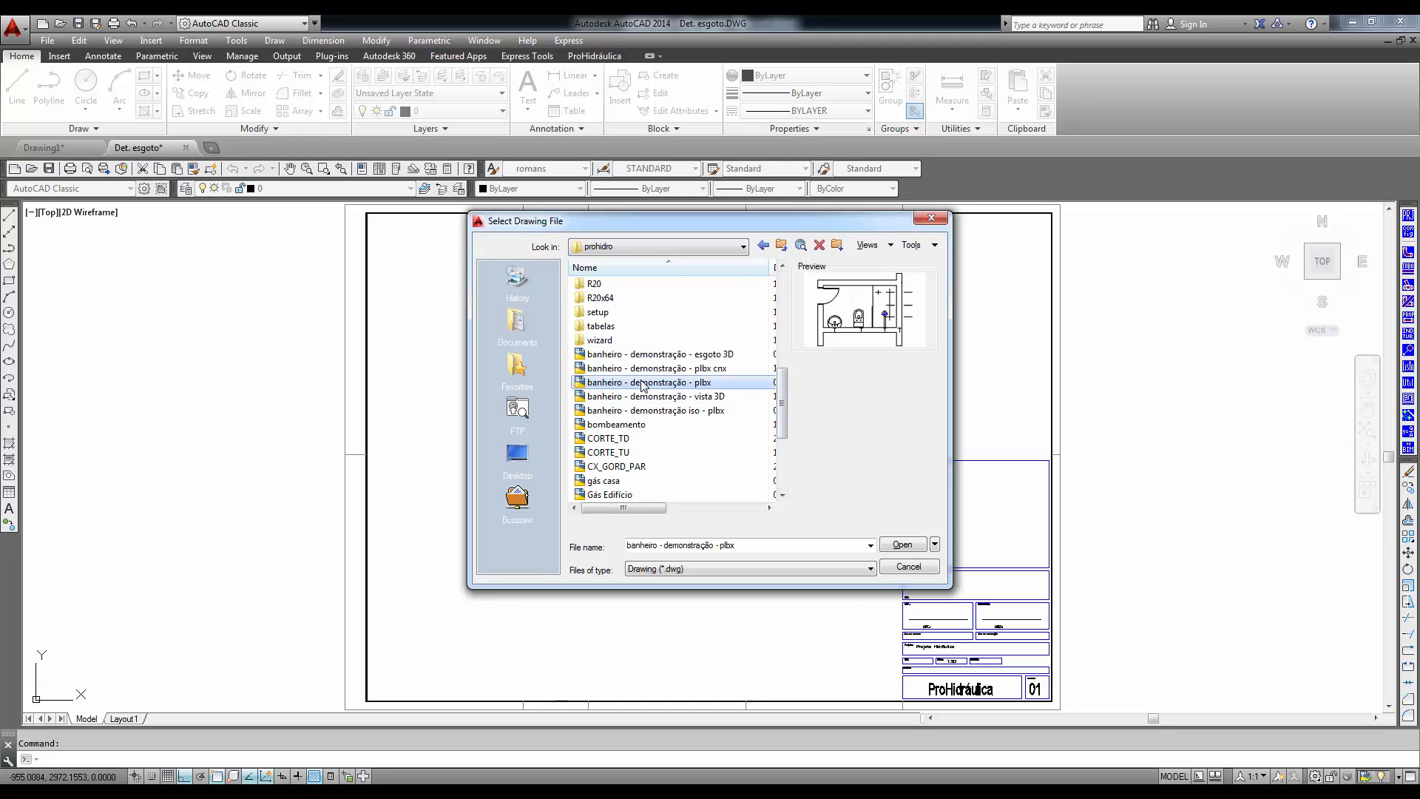
click(891, 546)
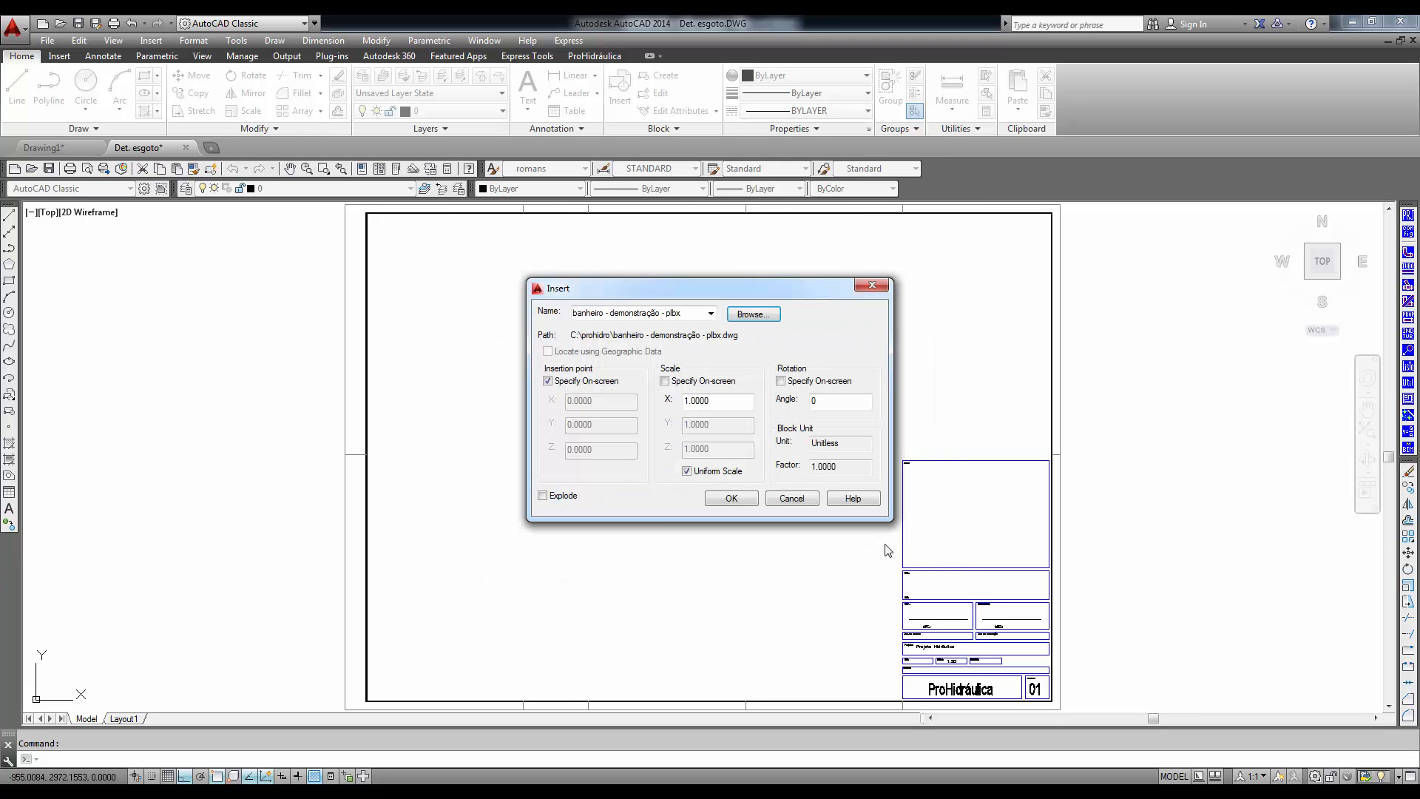
- Insert the bathroom plan inside the sheet frame, exploded, at scale 1 and rotation 0
click(731, 498)
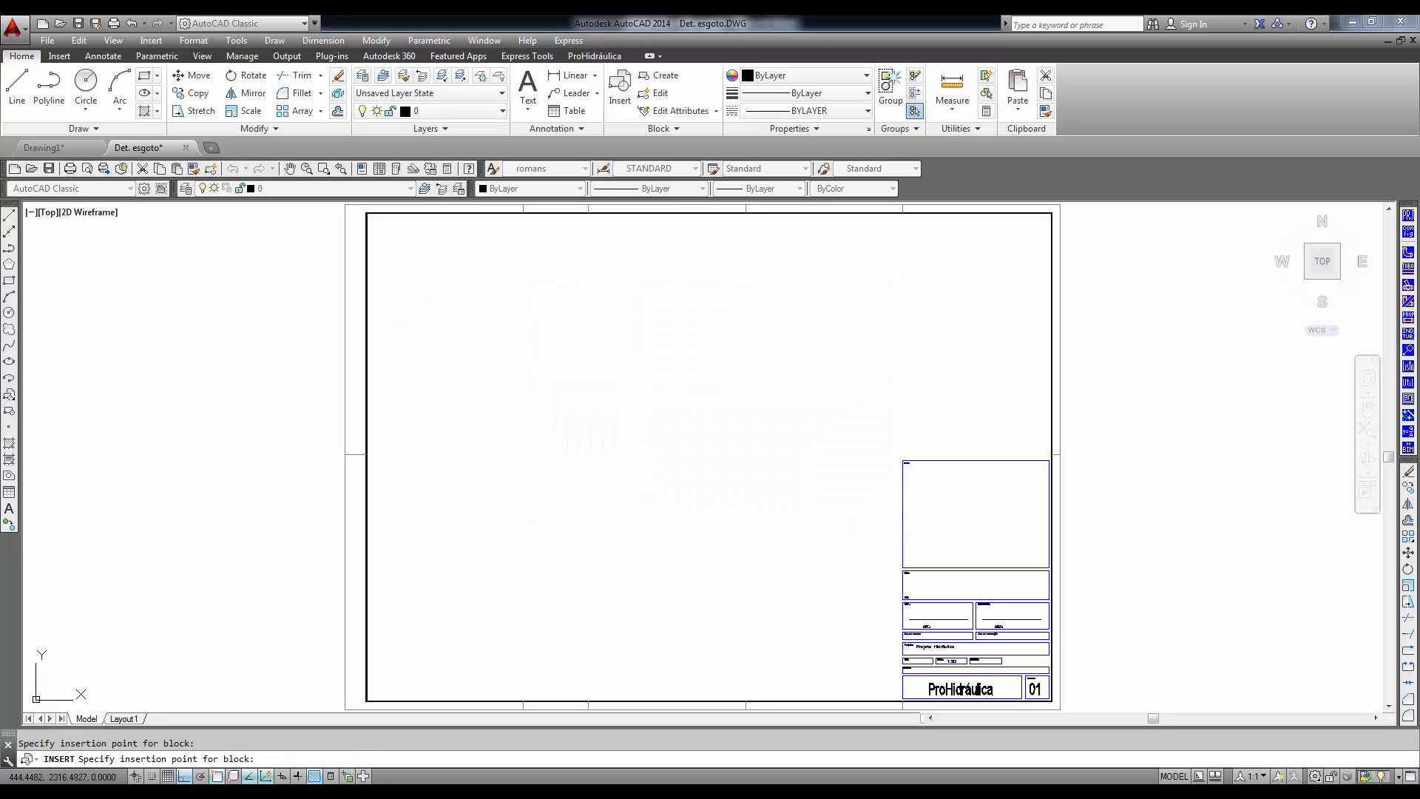
scroll(435, 269, up, 8)
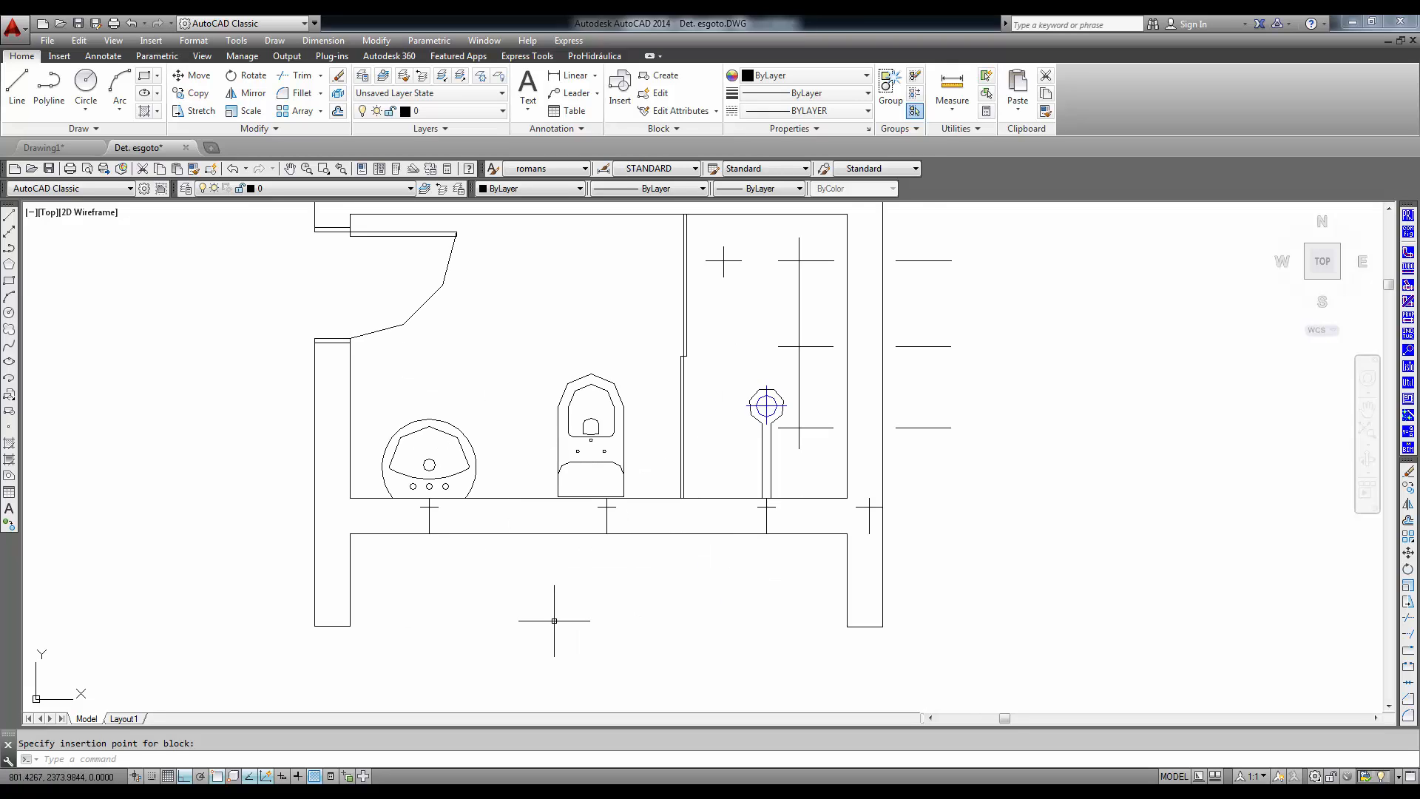
scroll(558, 602, up, 2)
middle_drag(609, 584, 616, 654)
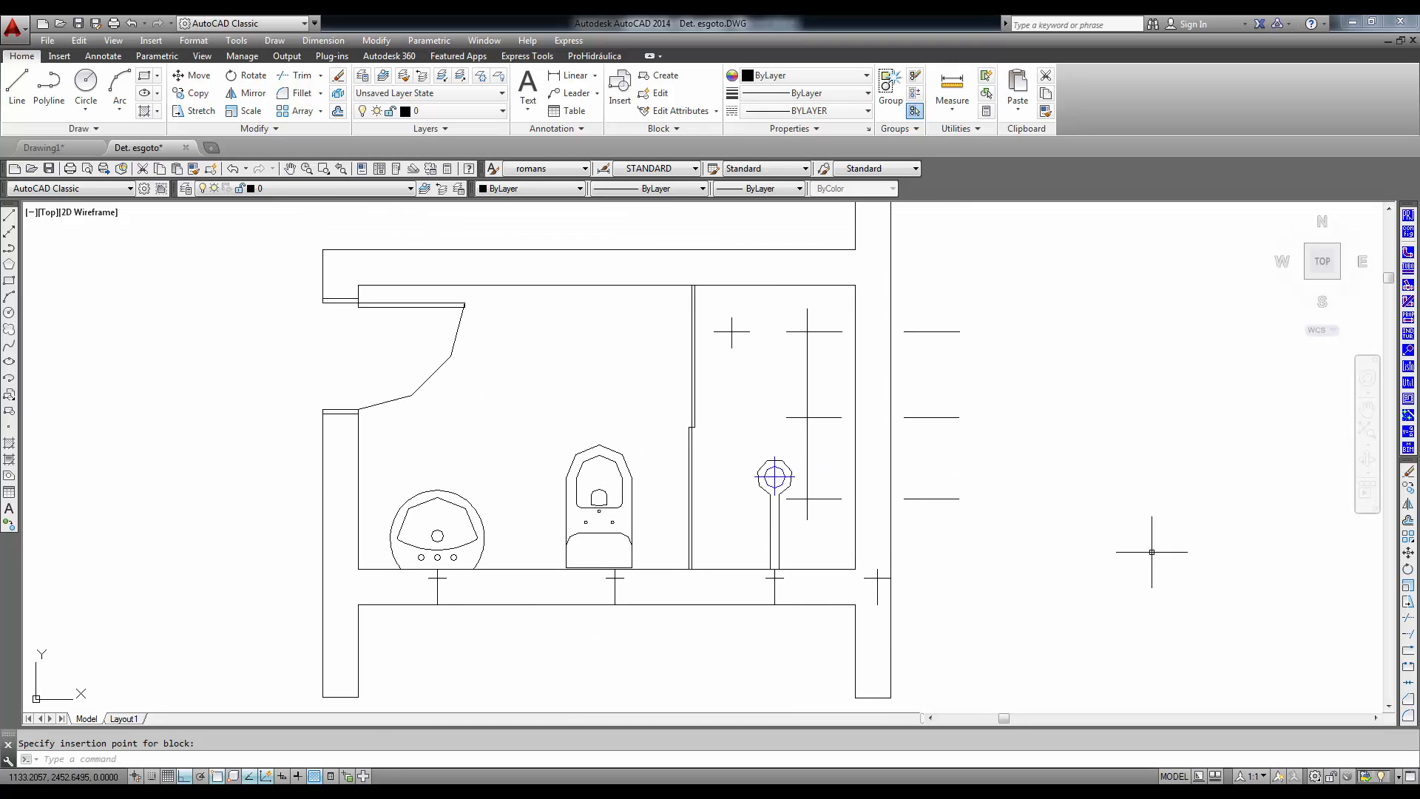
- Examine the Inserir Conexão options, reviewing the materials, the Unifilar representation and the fittings available for PVC Soldável branco
middle_drag(1152, 445, 1072, 433)
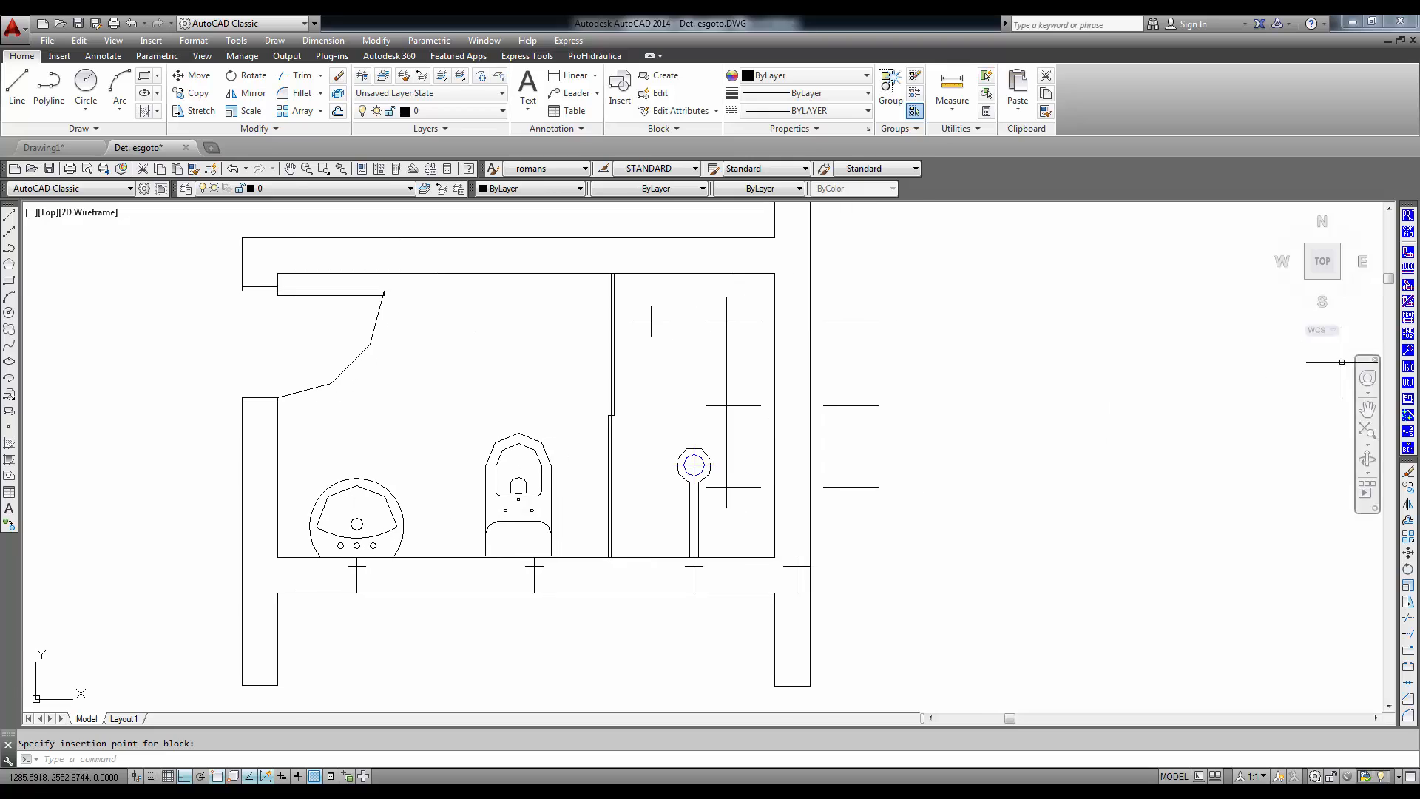
click(1410, 258)
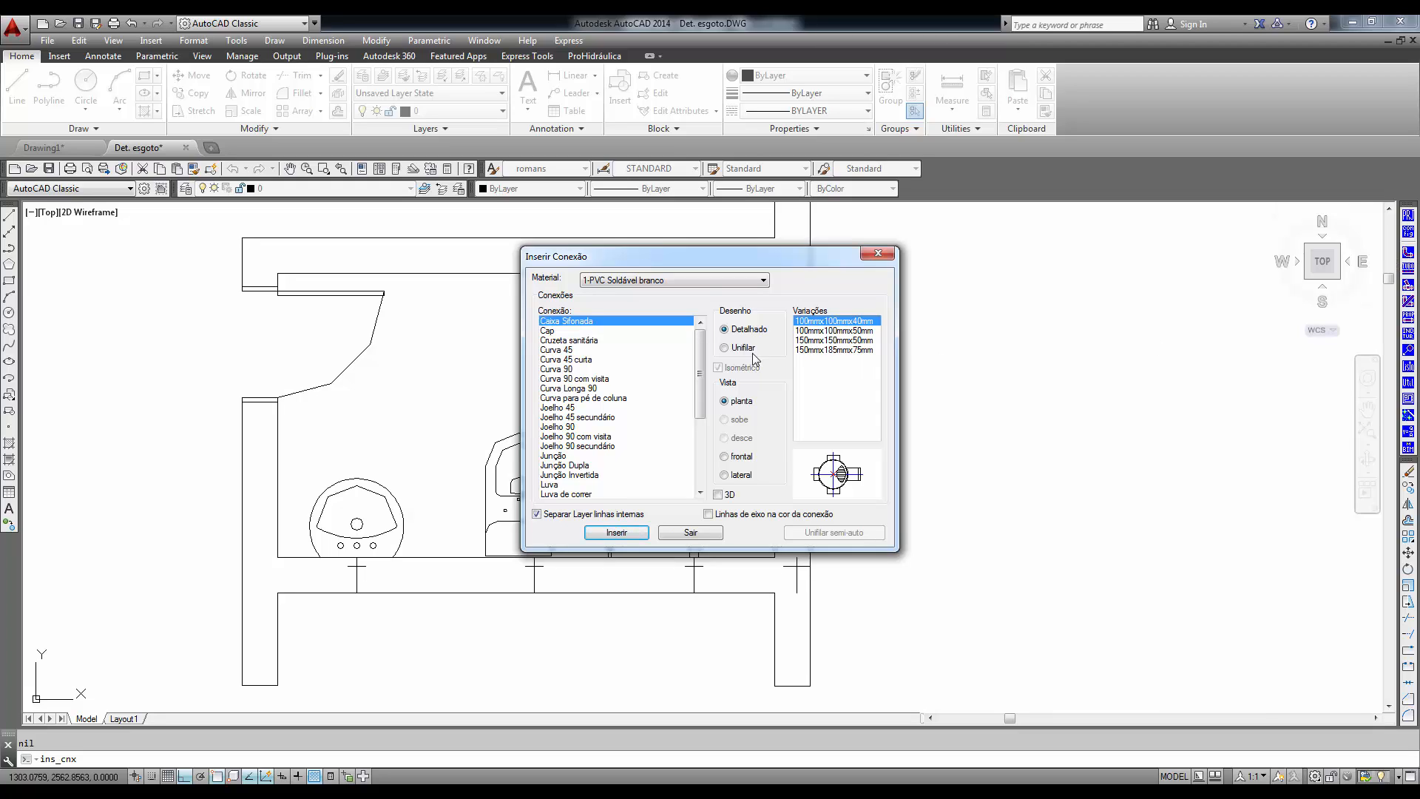
click(764, 280)
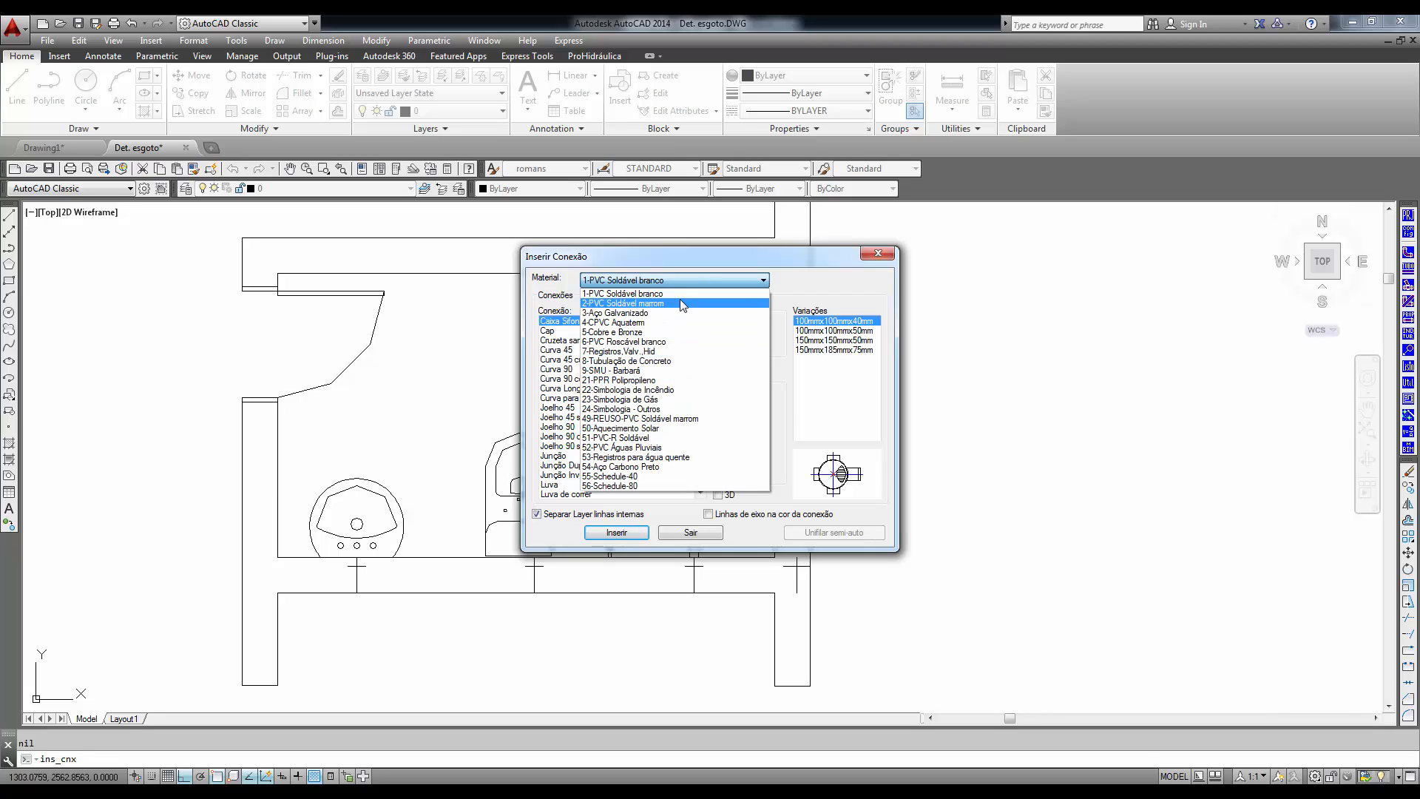
click(696, 281)
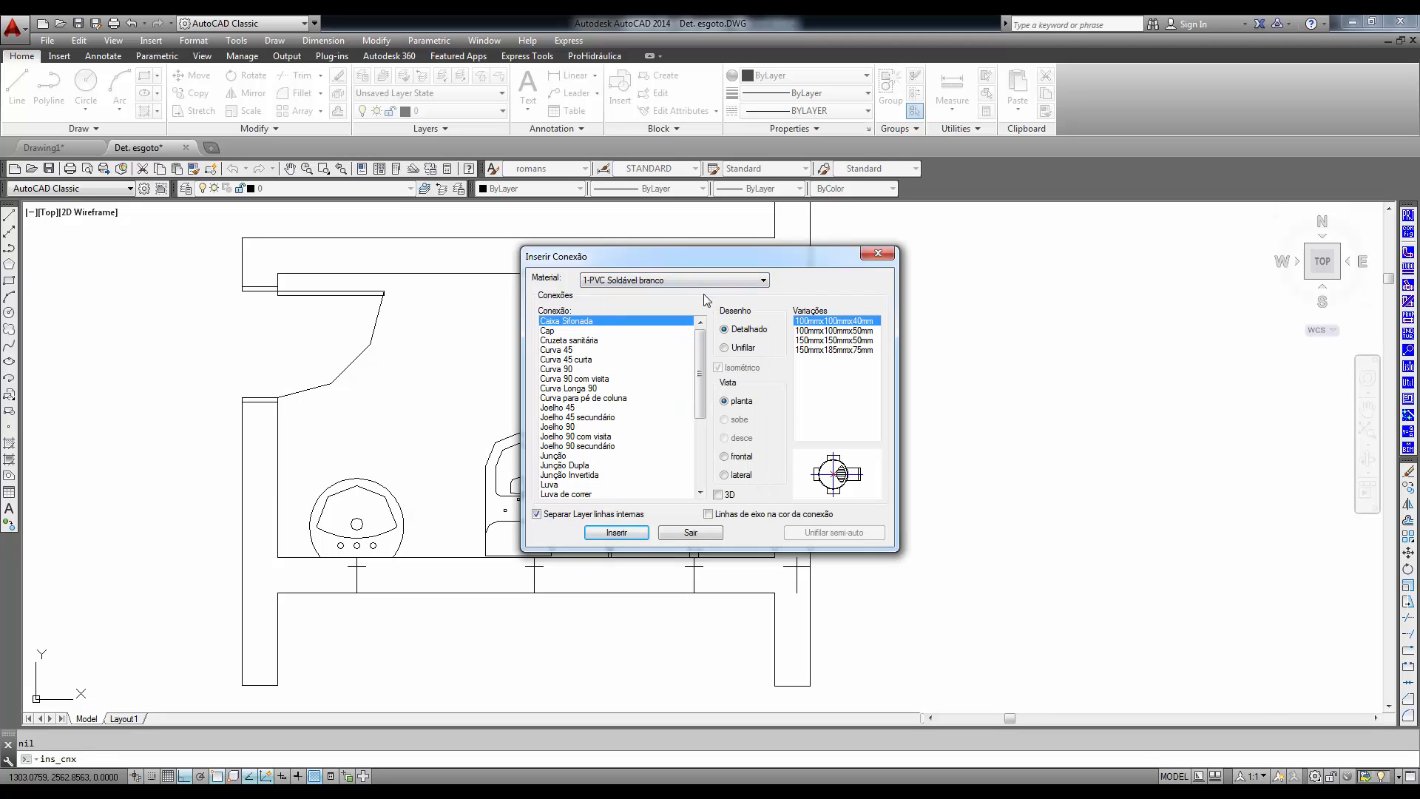
click(736, 350)
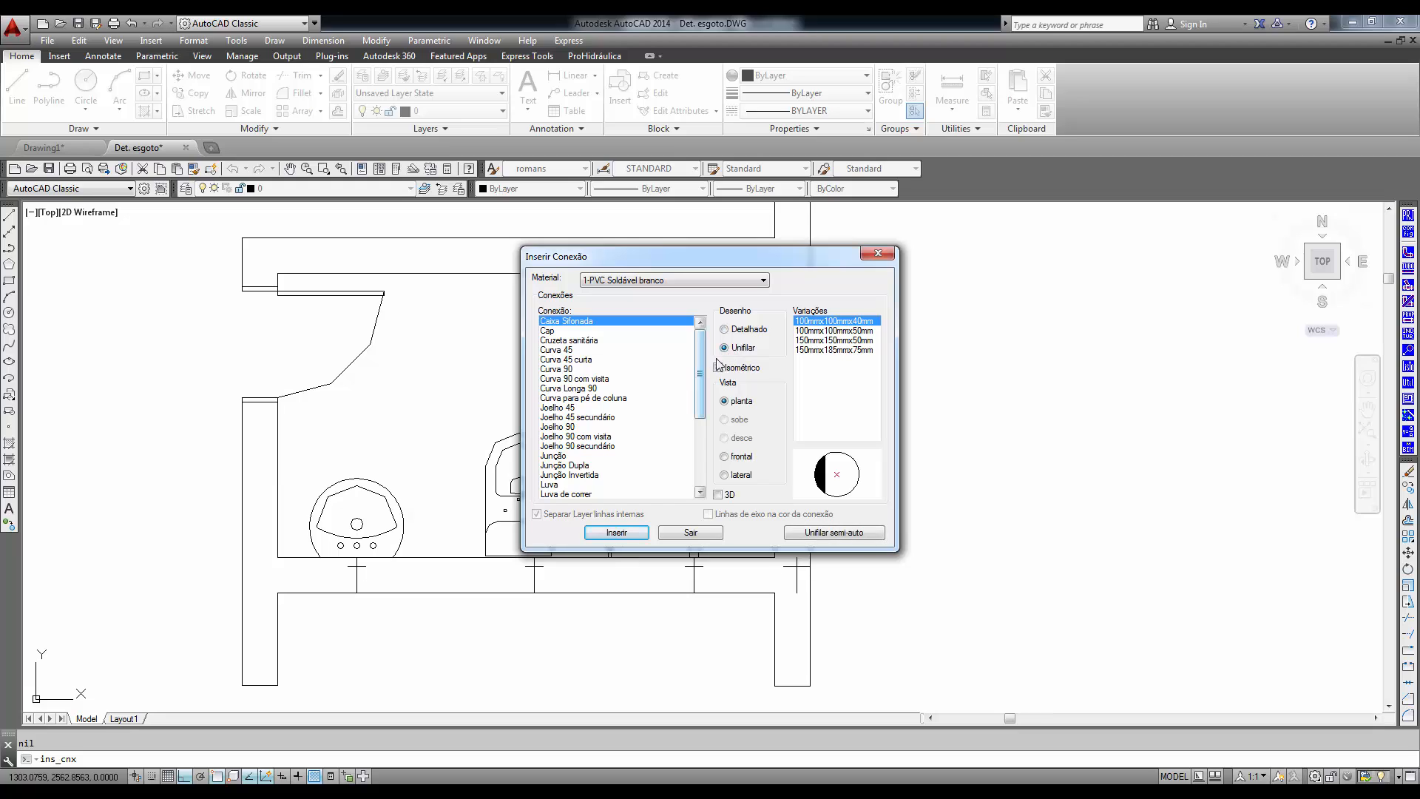
click(554, 369)
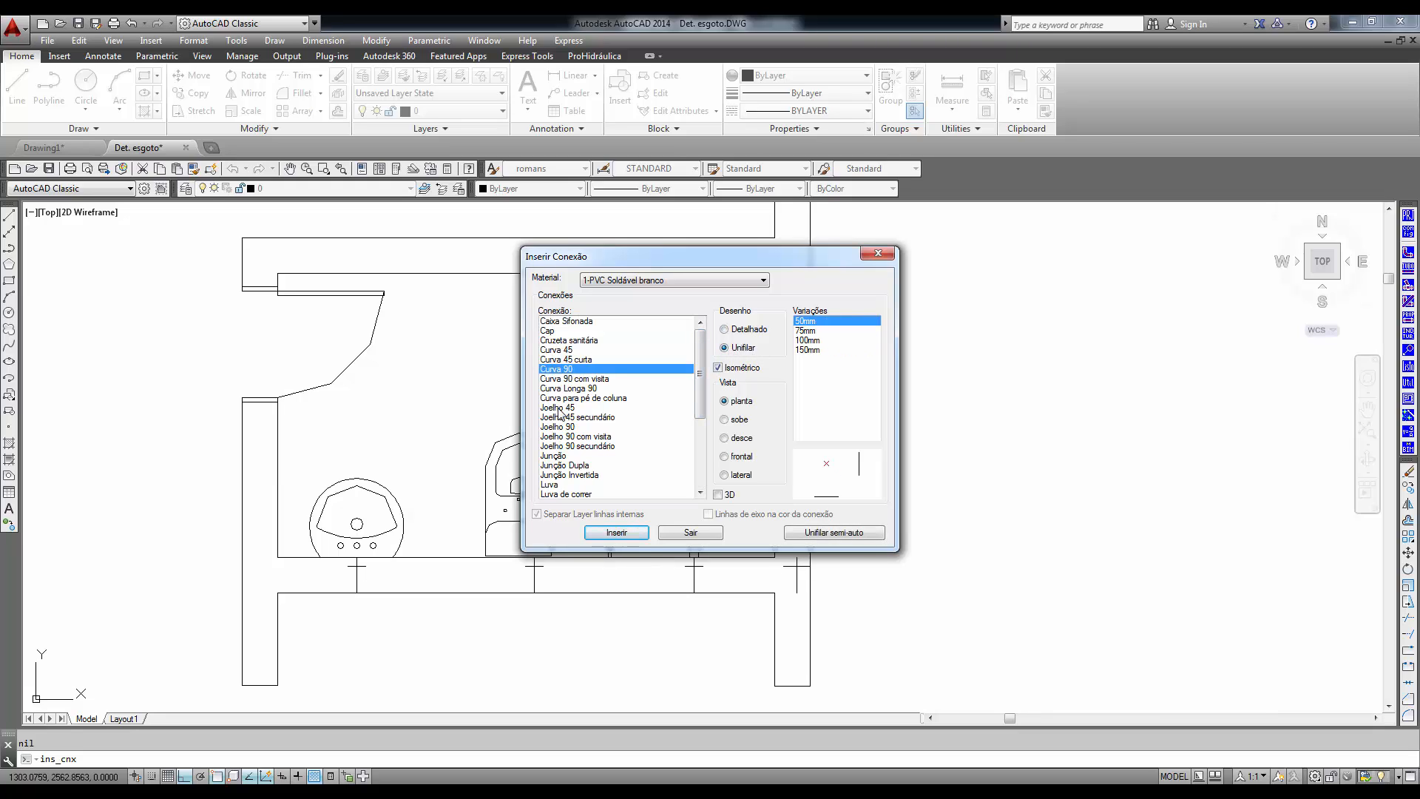
click(559, 407)
click(560, 436)
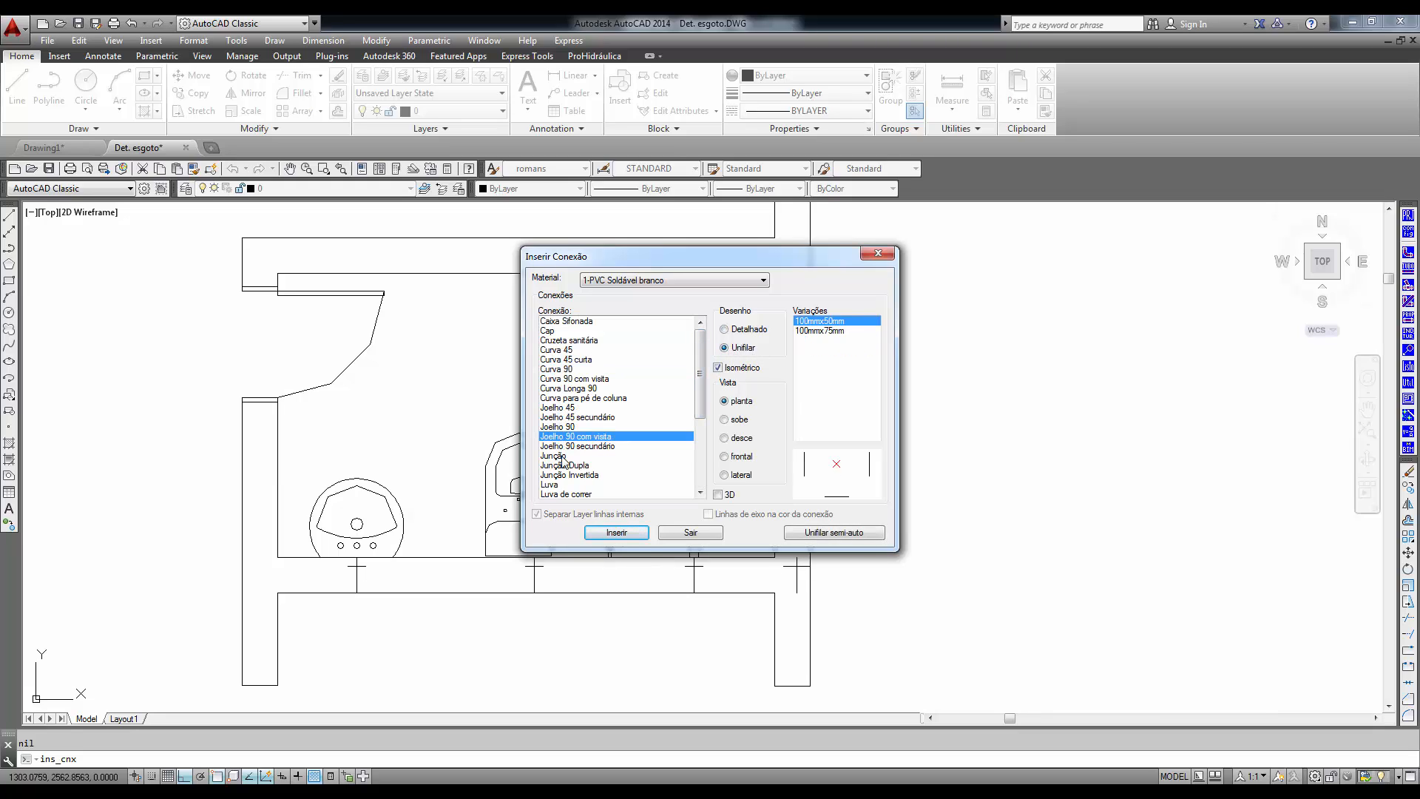
click(560, 456)
click(570, 485)
click(581, 494)
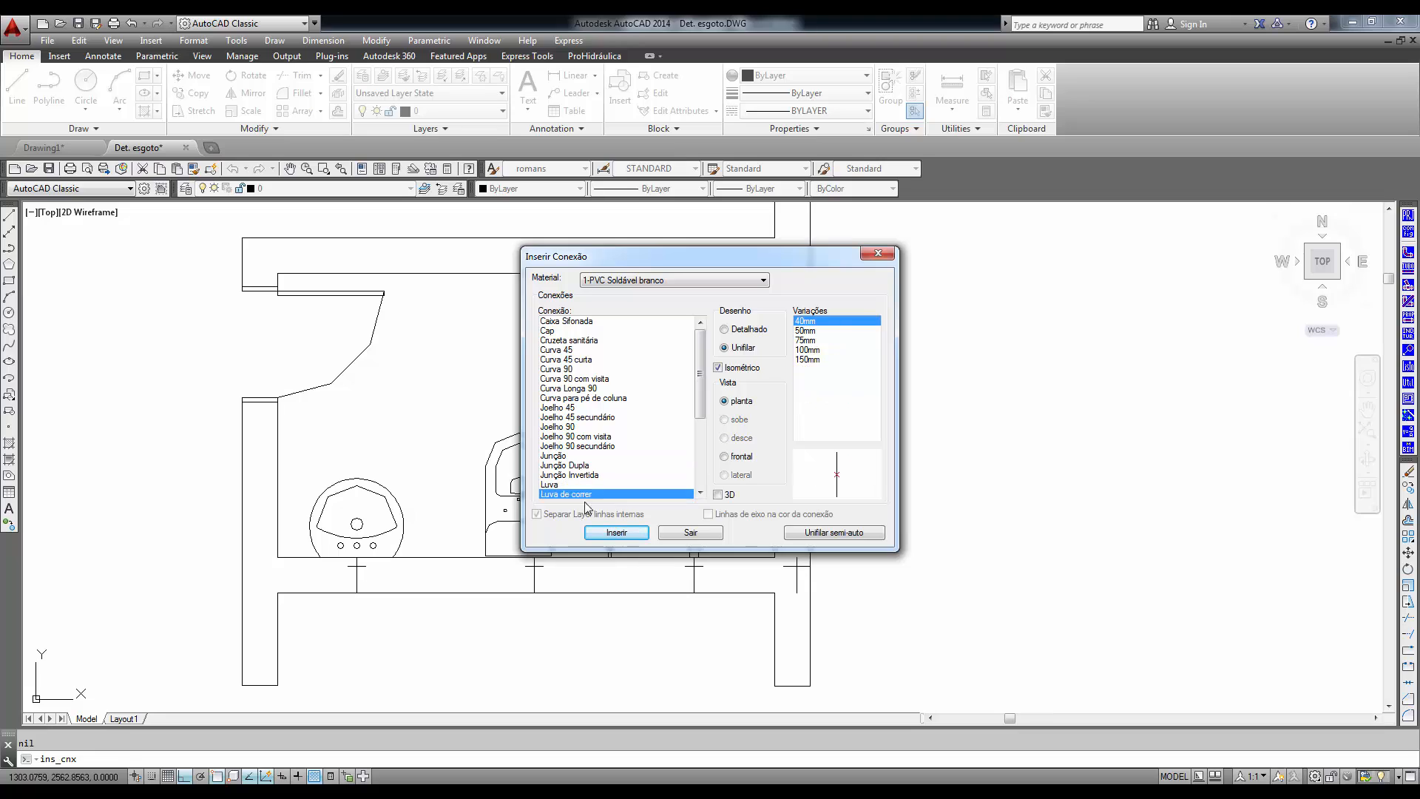
click(715, 531)
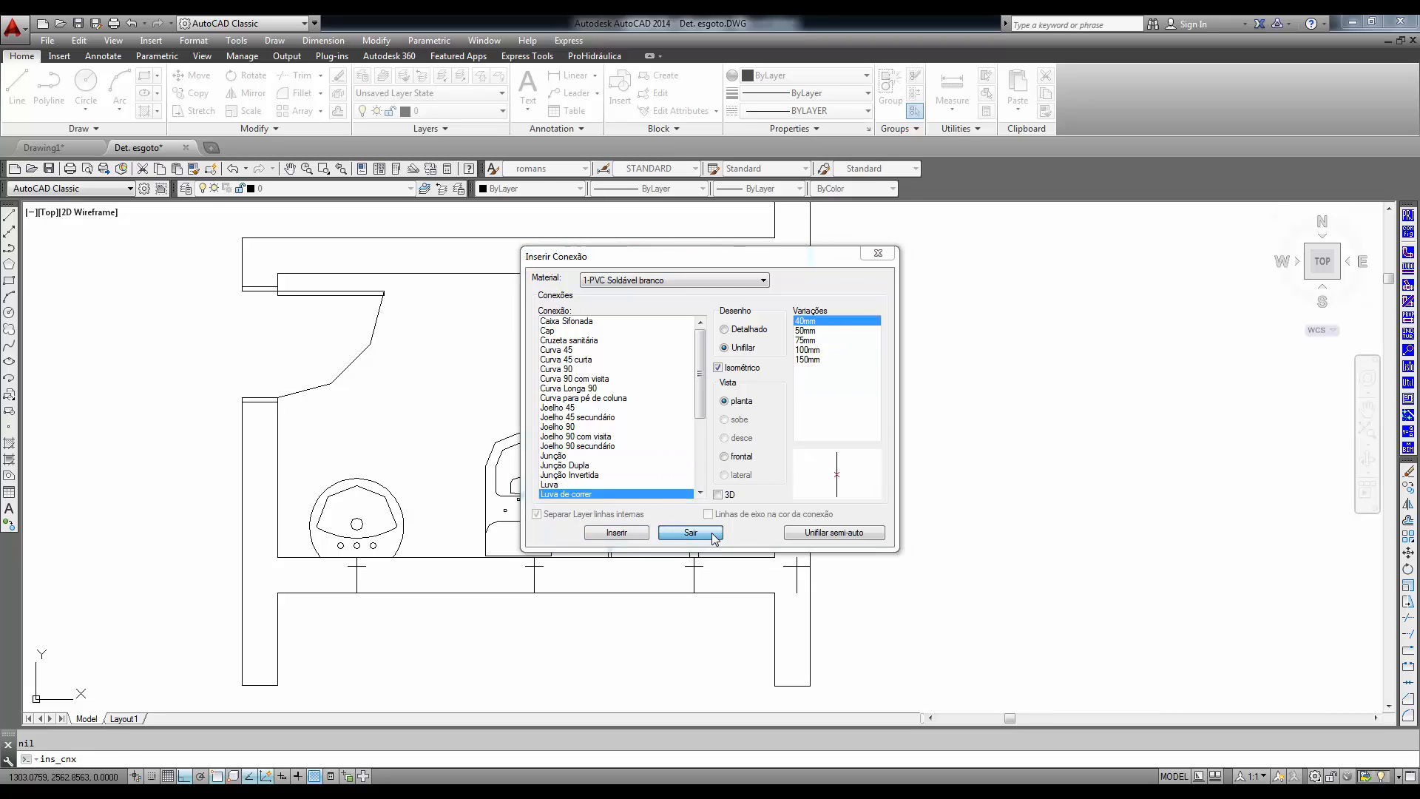
- Insert a 100 mm Unifilar PVC Soldável branco pipe from the toilet outlet horizontally to the end of the reference line outside the shower-side wall
click(1409, 270)
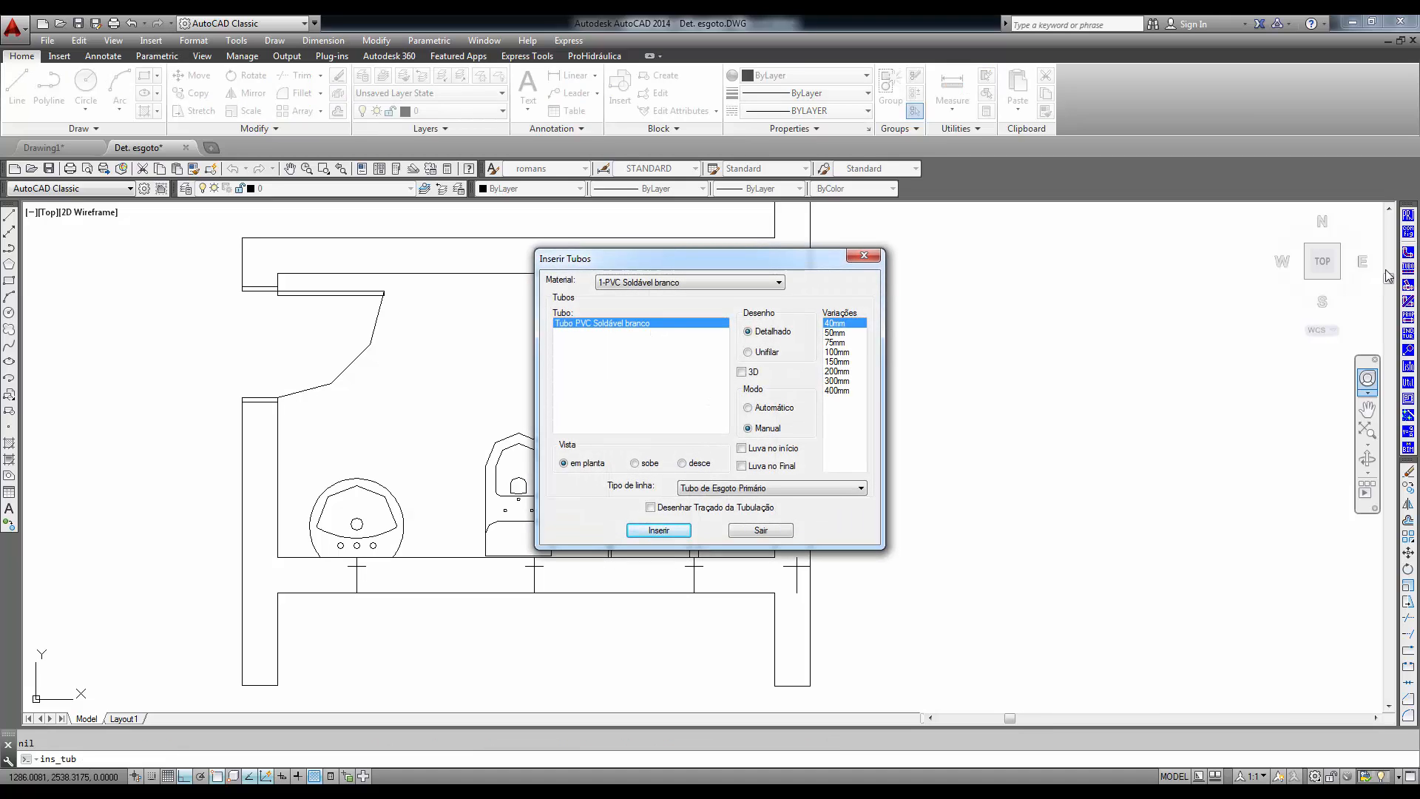
click(769, 357)
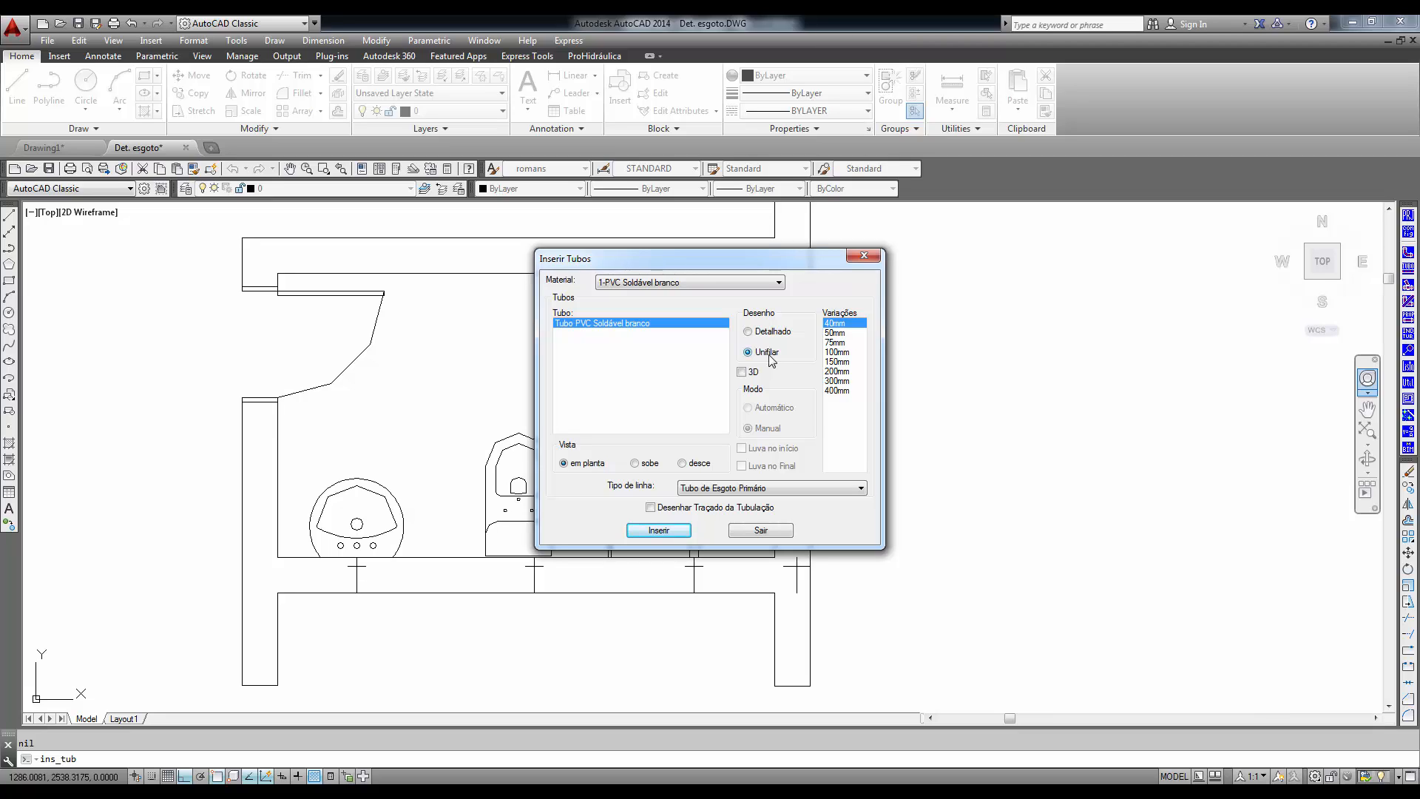
click(839, 353)
click(659, 530)
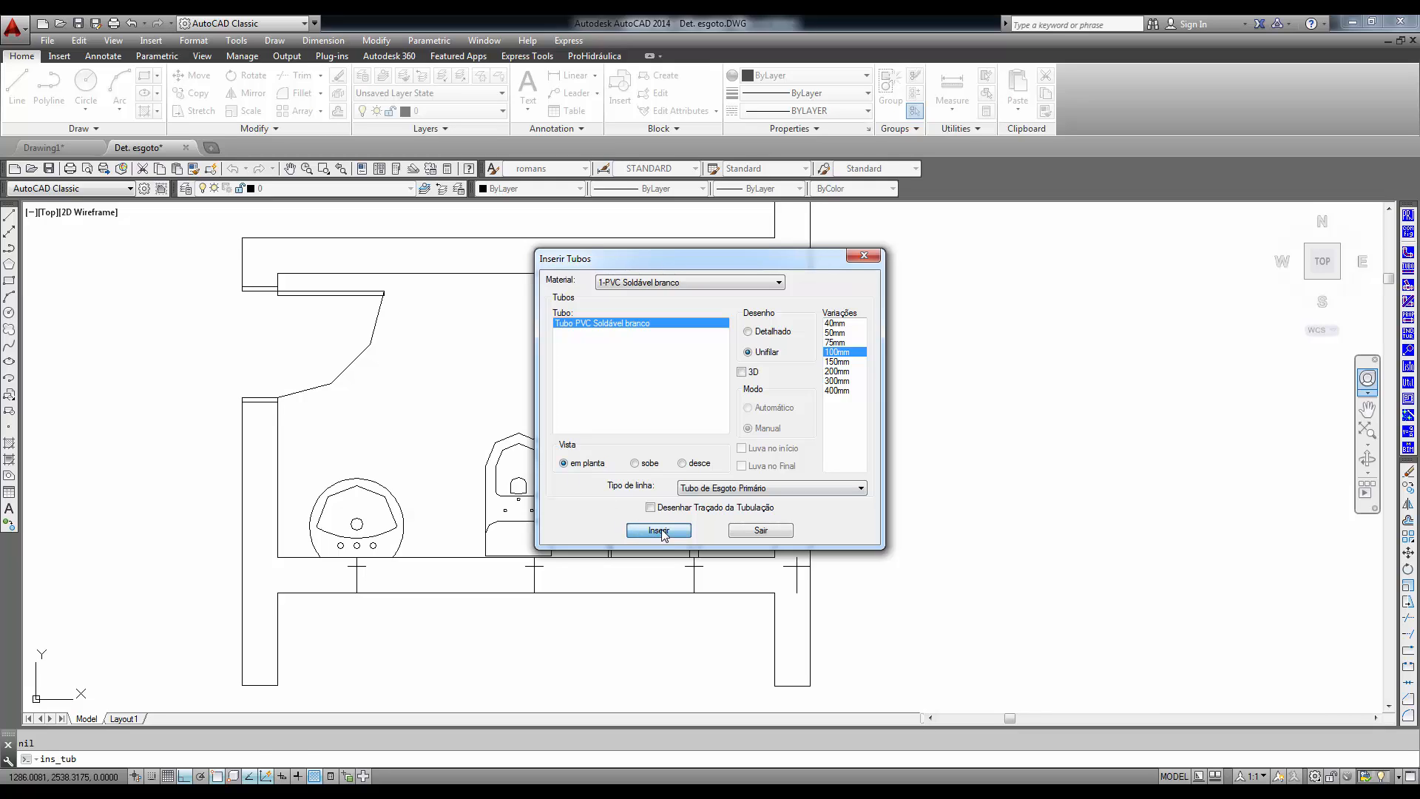
scroll(512, 482, up, 5)
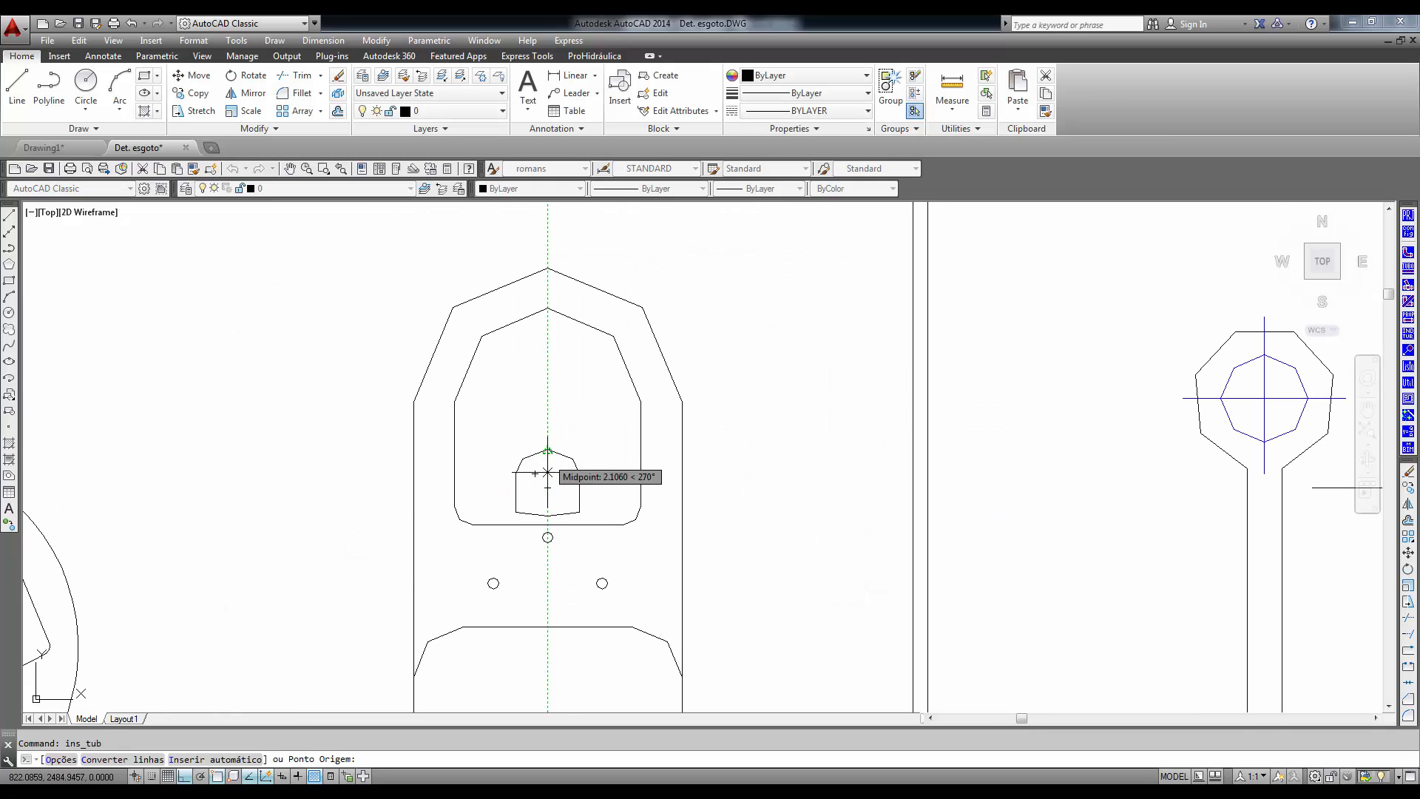
click(547, 482)
scroll(547, 483, down, 8)
middle_drag(902, 499, 781, 499)
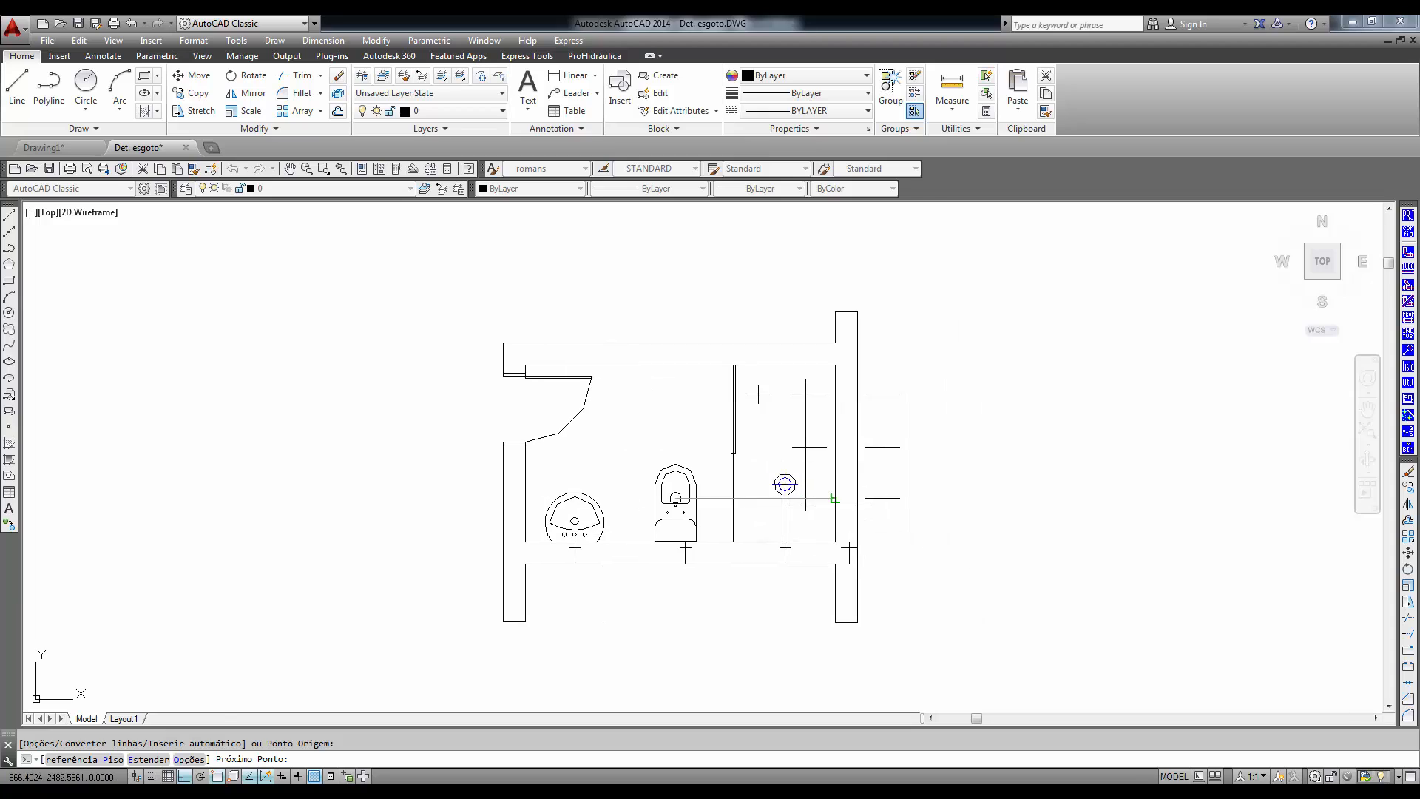
scroll(834, 502, up, 6)
click(961, 484)
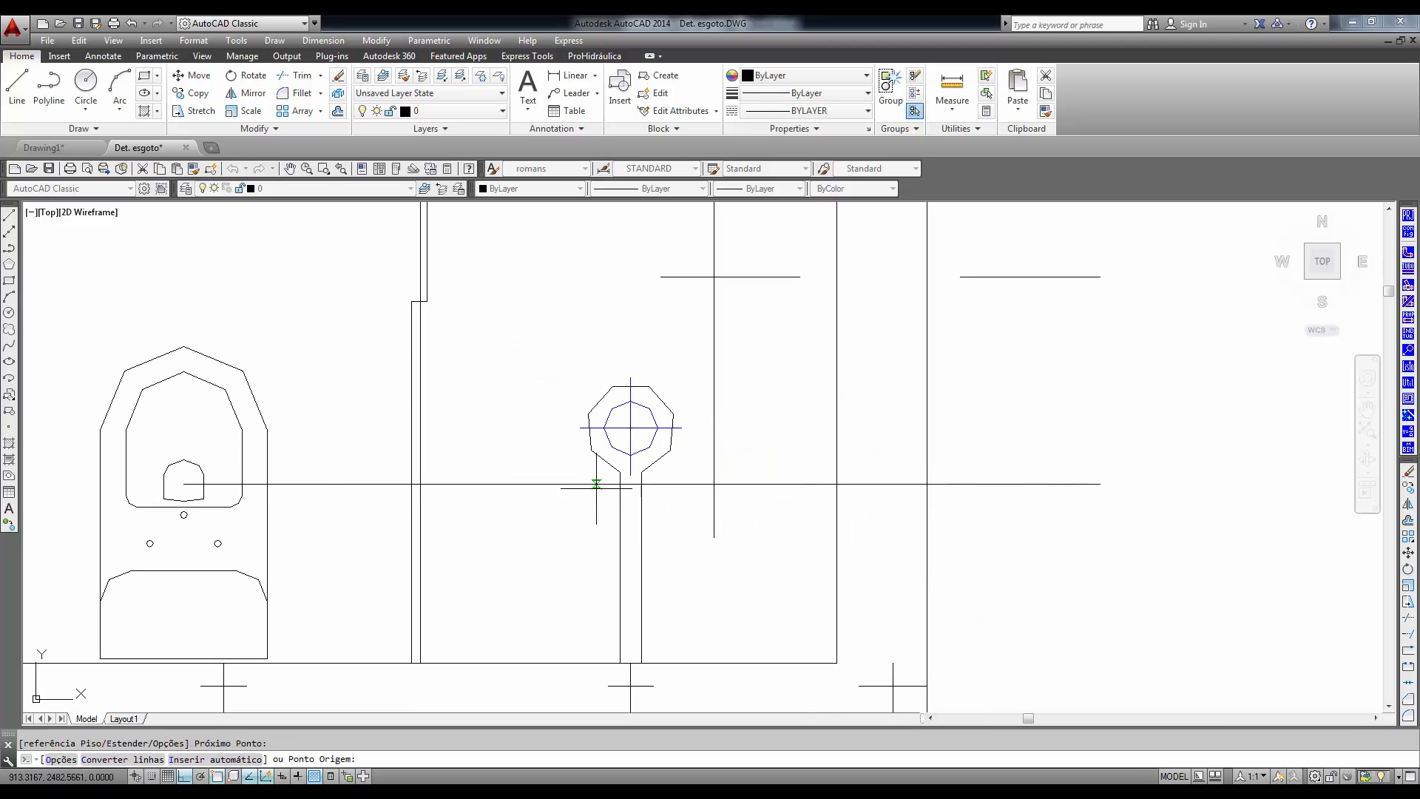
scroll(466, 473, down, 5)
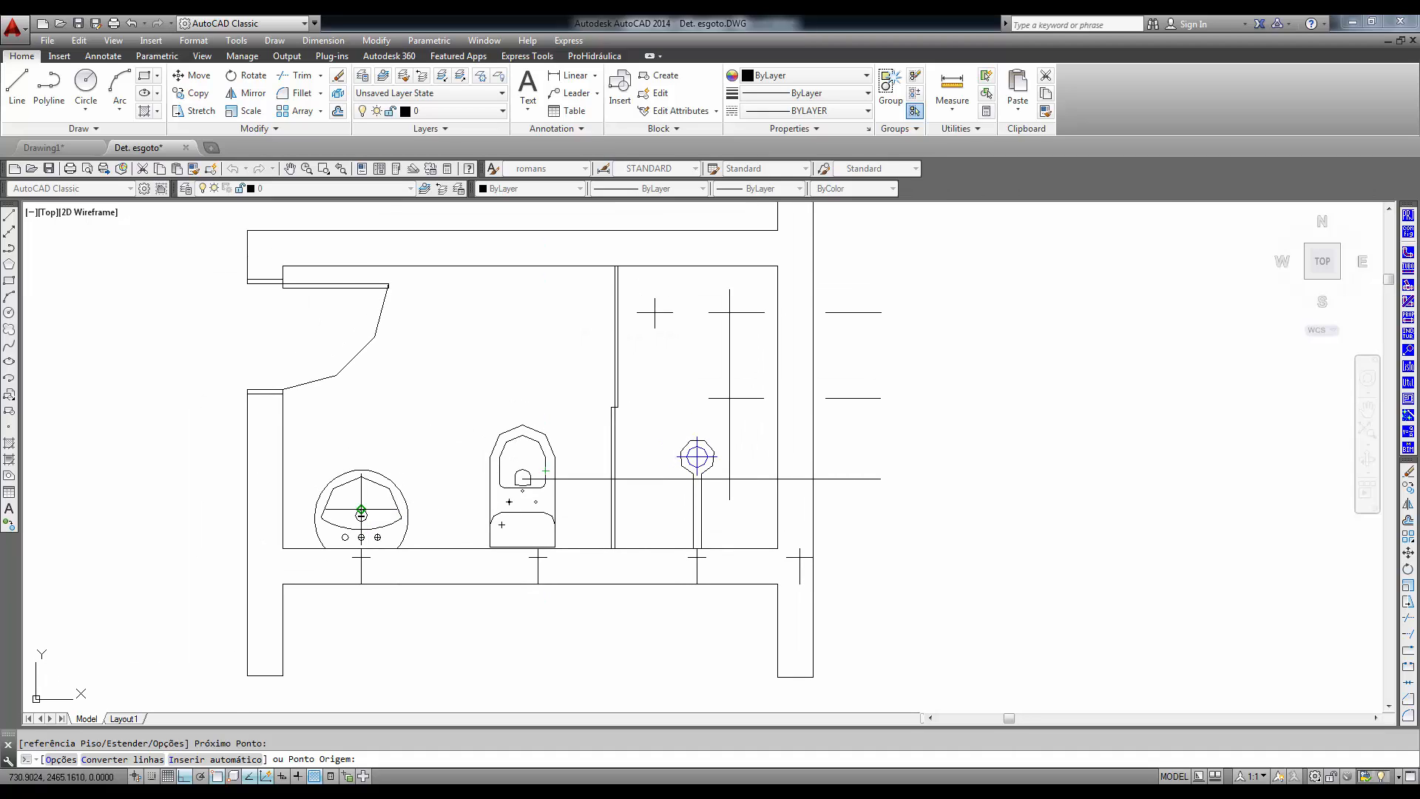
scroll(362, 514, up, 4)
scroll(415, 531, down, 6)
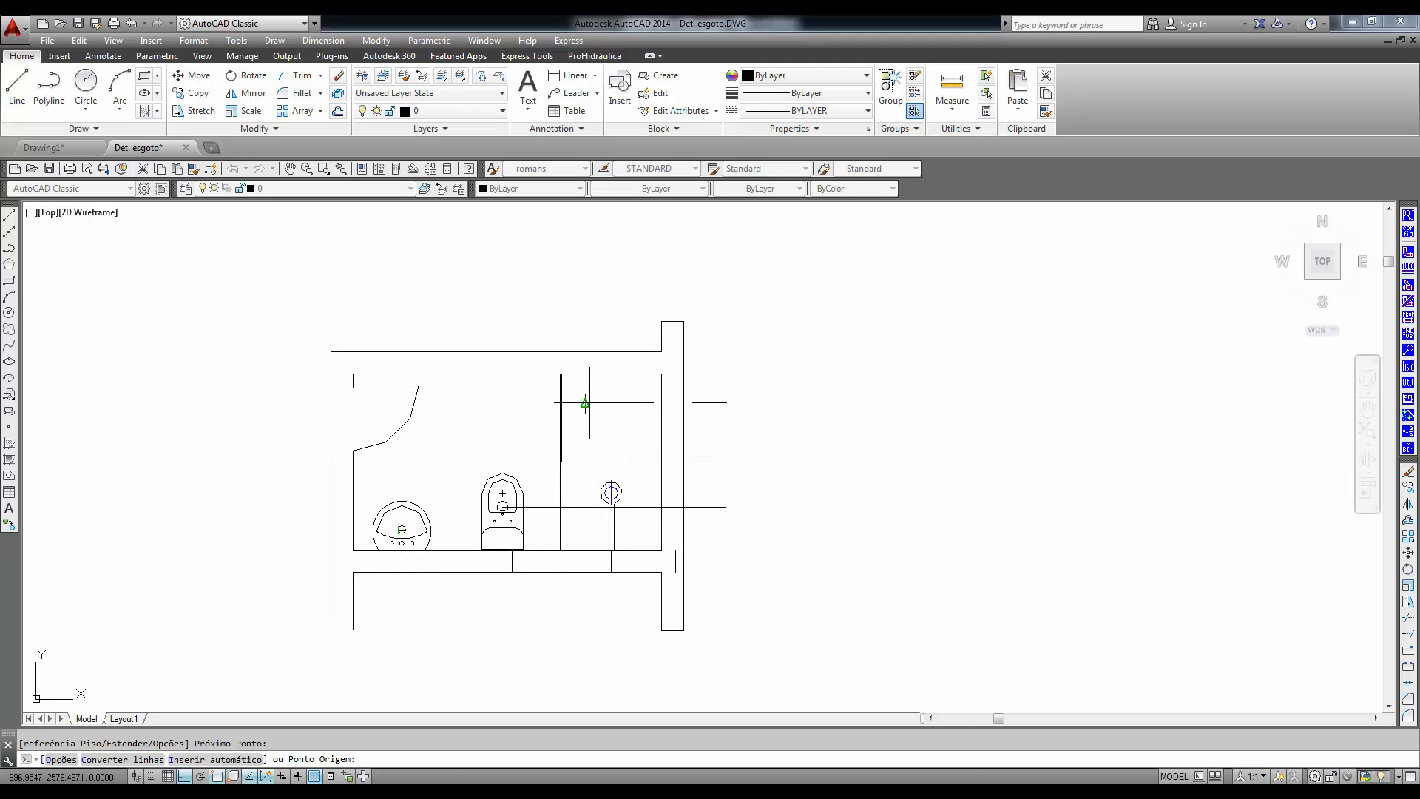
scroll(577, 404, up, 4)
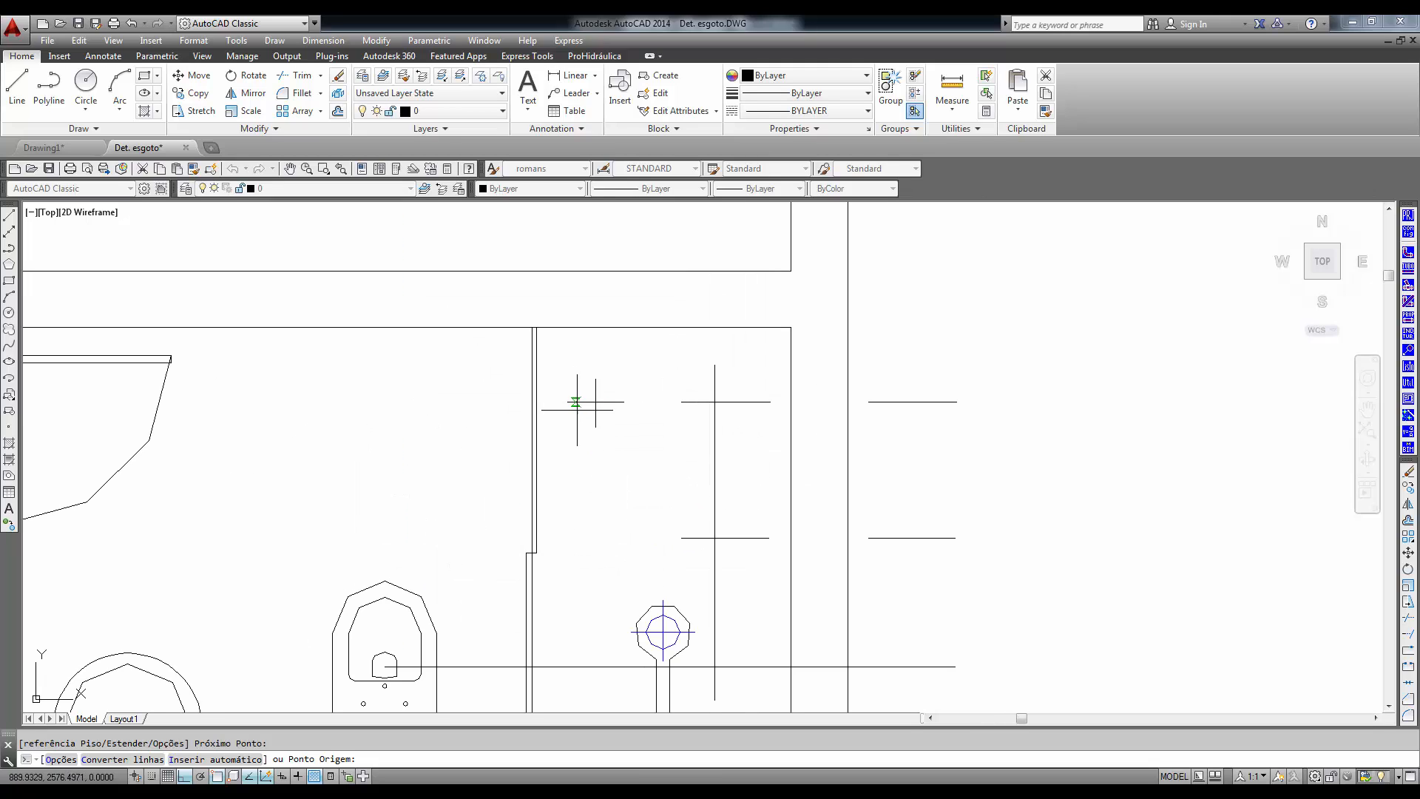
scroll(536, 407, down, 3)
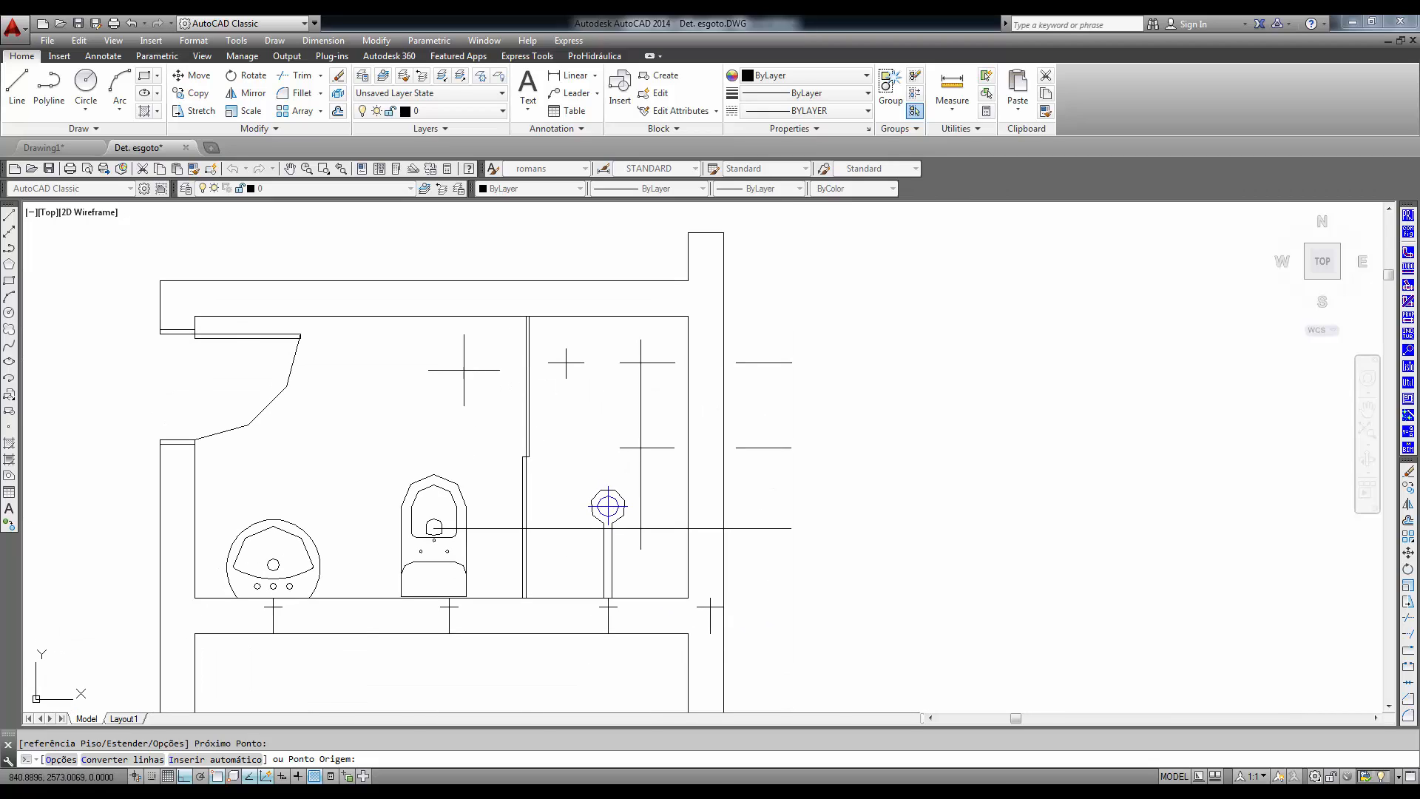
click(1409, 272)
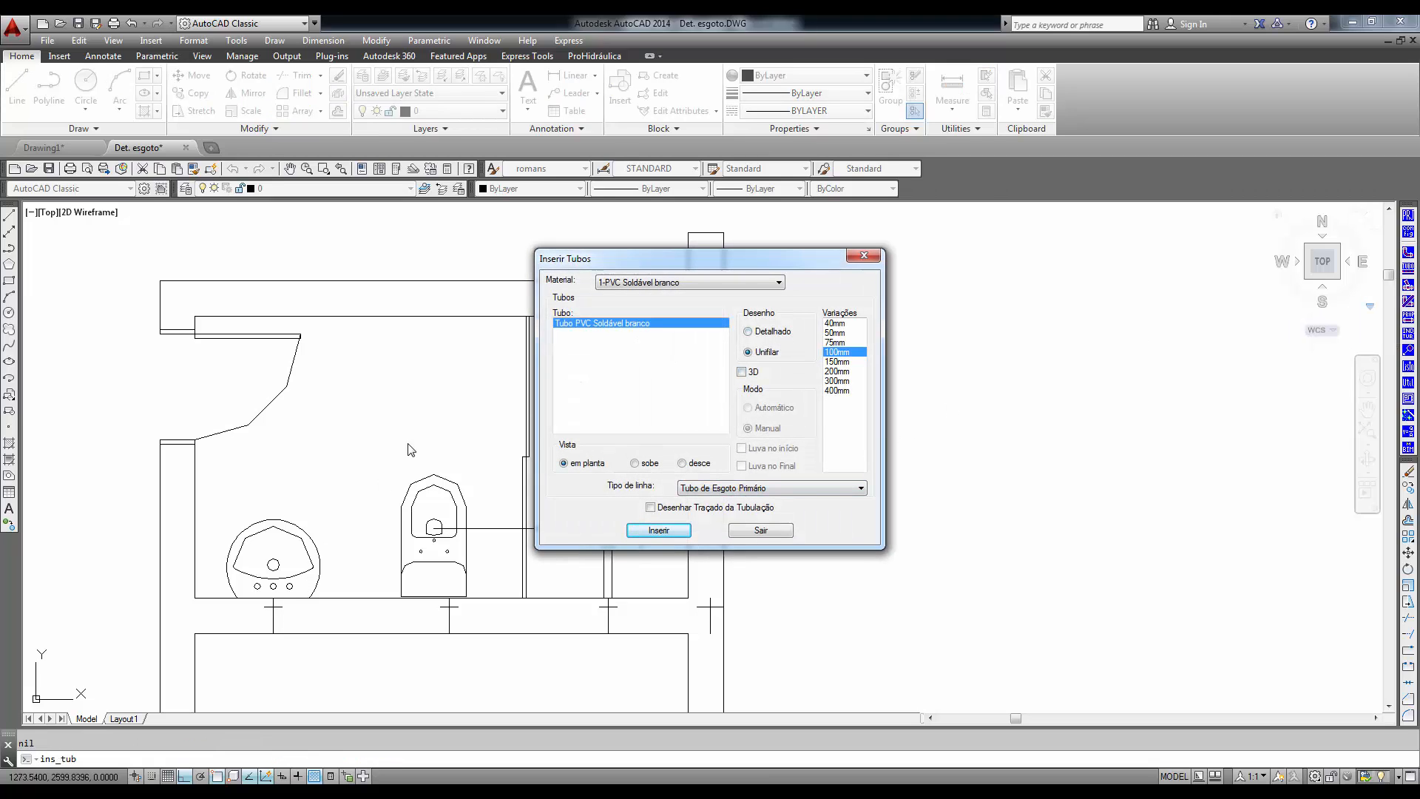
click(773, 532)
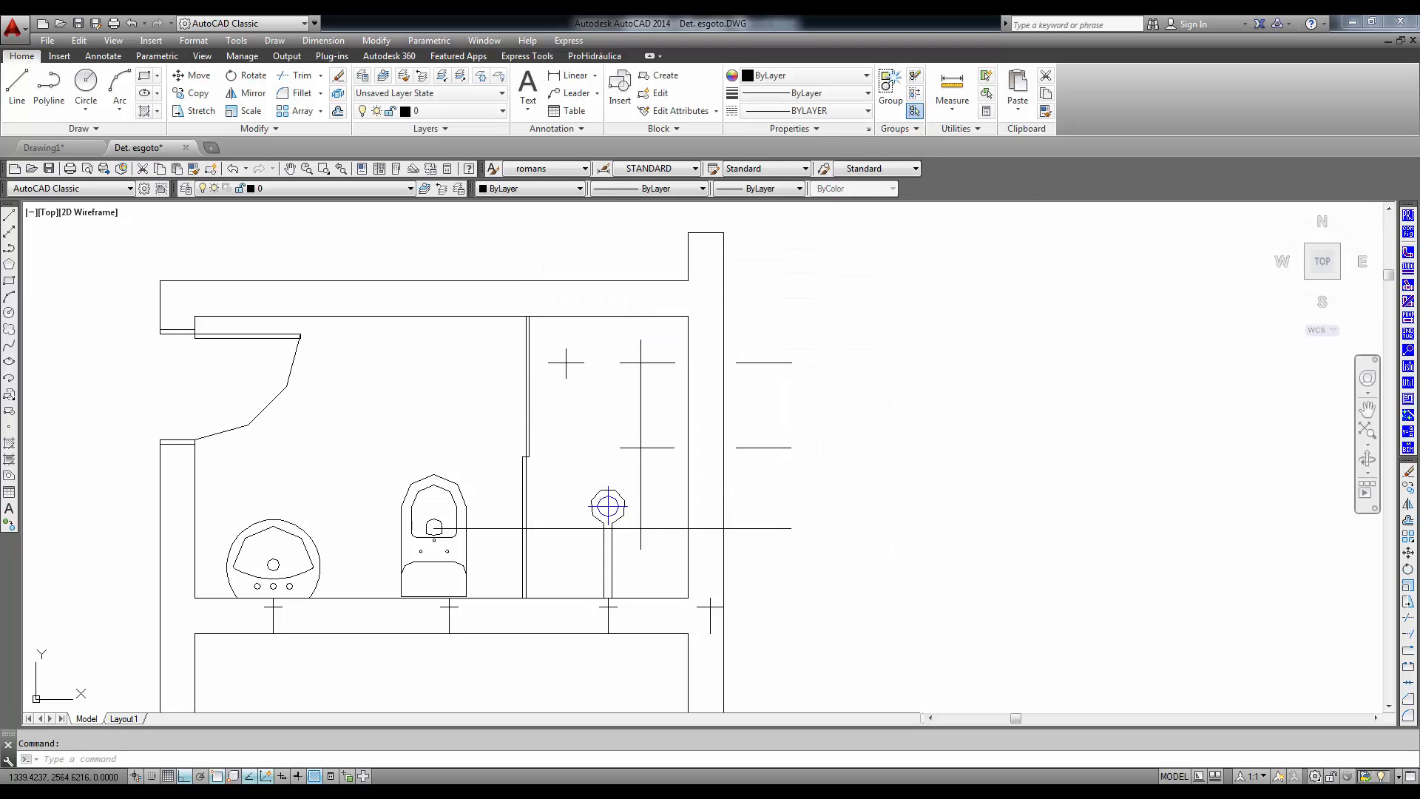
- Turn on the rotated (Girado) cursor in the ProHidráulica configuration with an angle of 45 degrees
click(1409, 232)
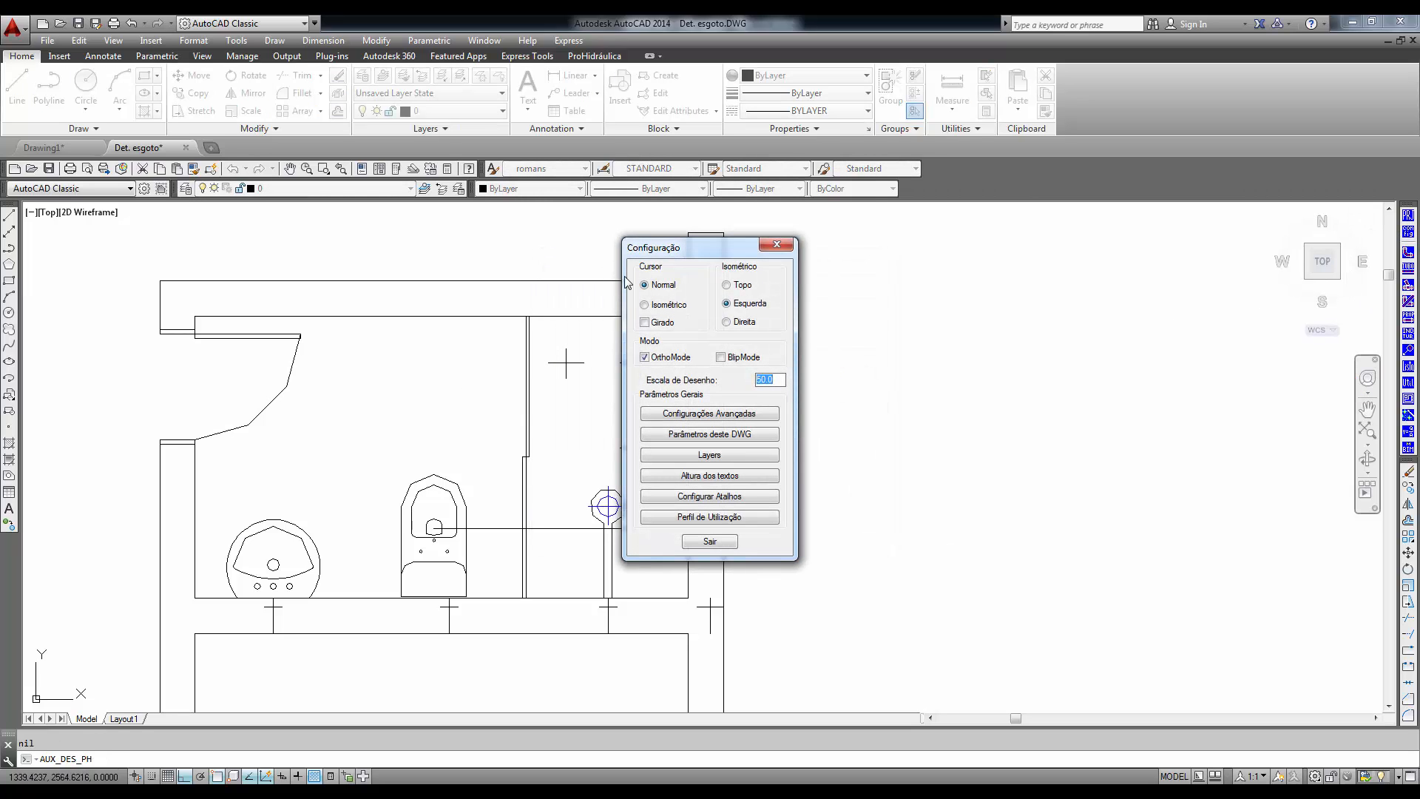
click(657, 322)
click(715, 542)
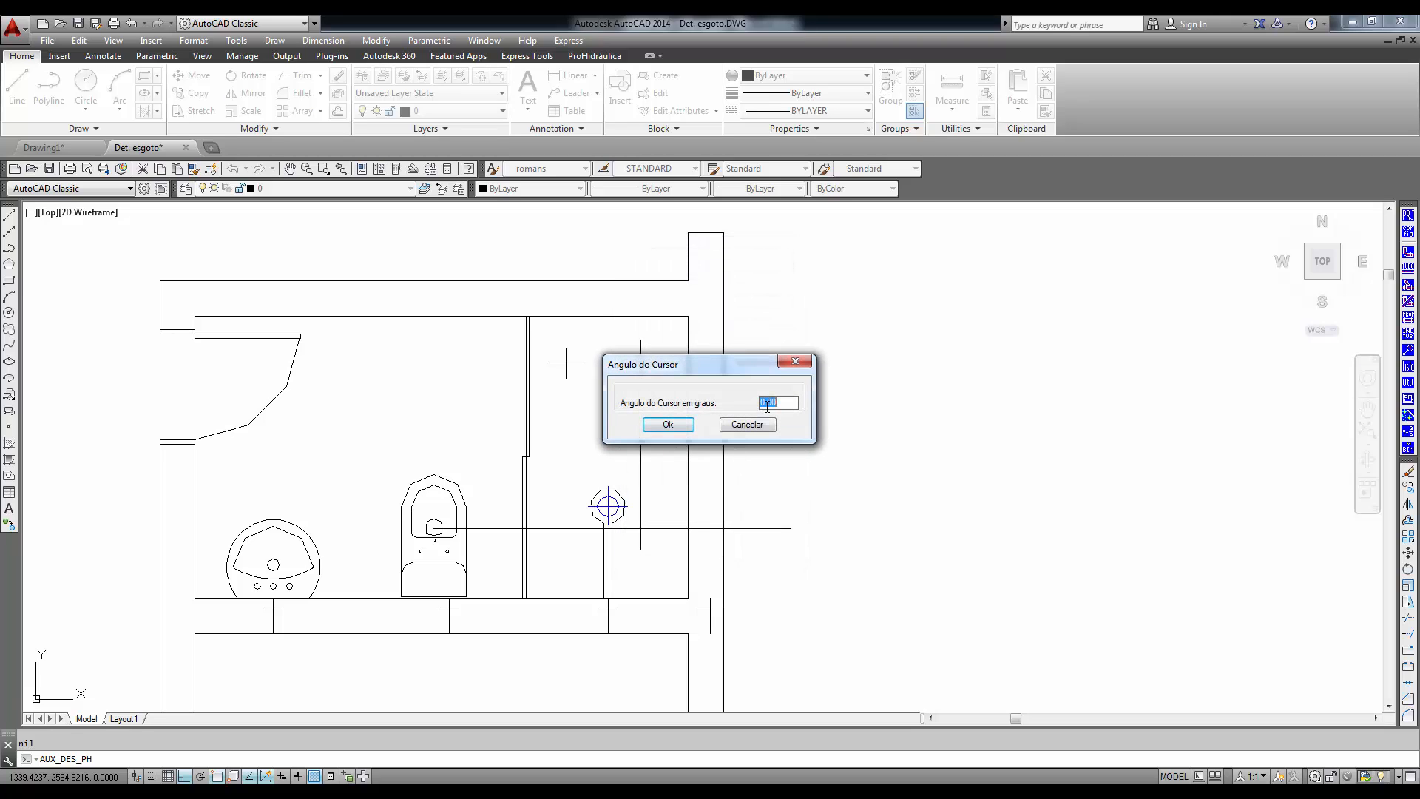
click(669, 424)
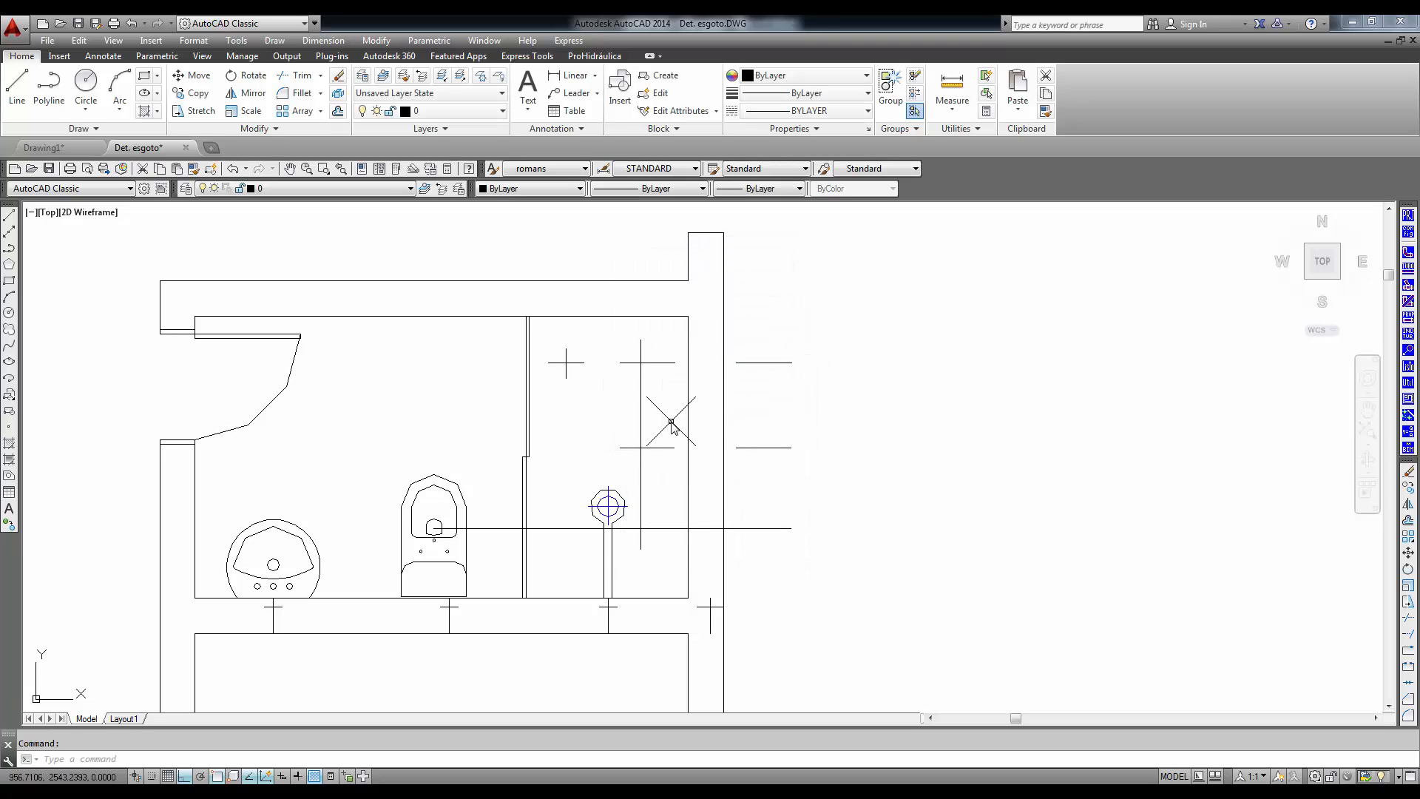
- Insert a 50 mm Unifilar pipe at 45 degrees from the washbasin's wall mark to just past the shower partition
click(1411, 272)
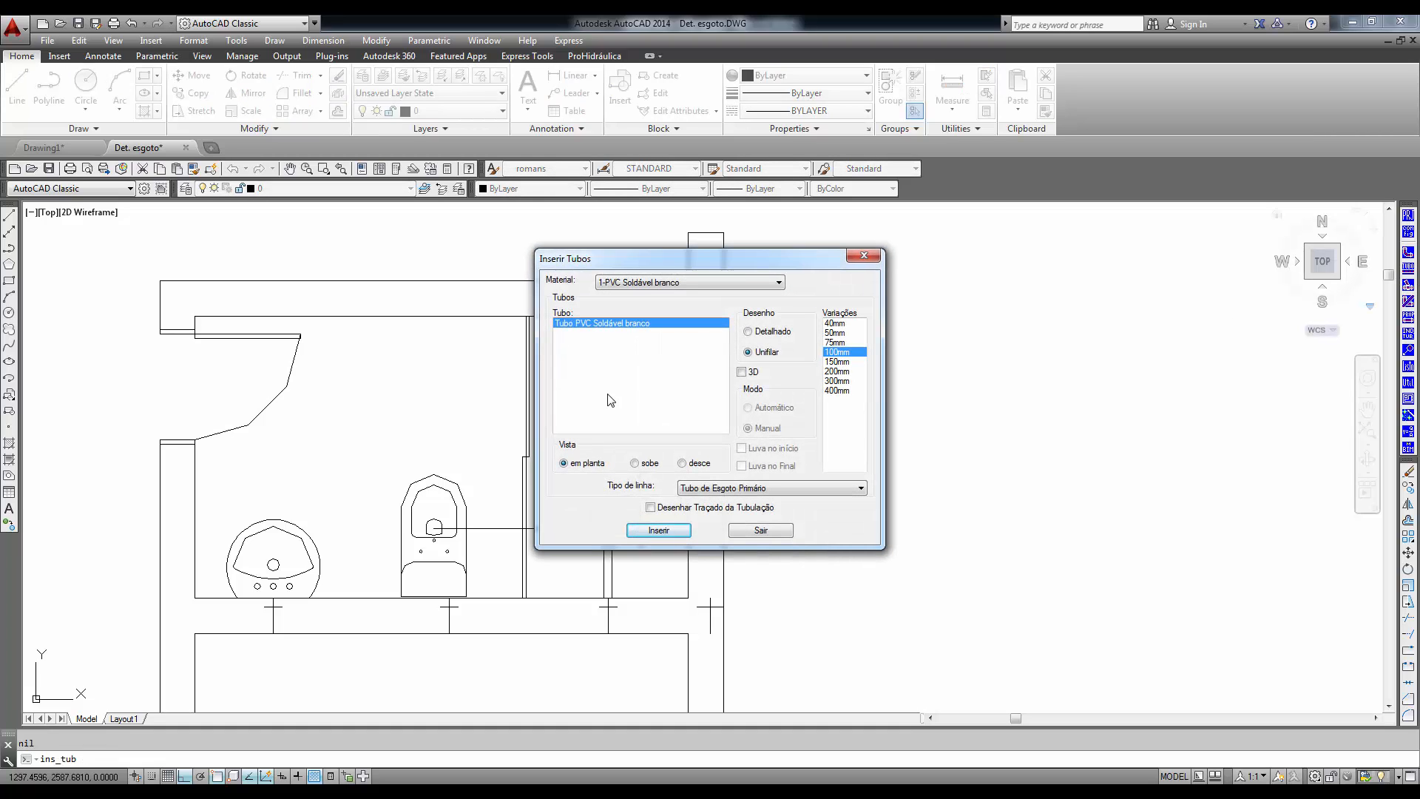
click(835, 333)
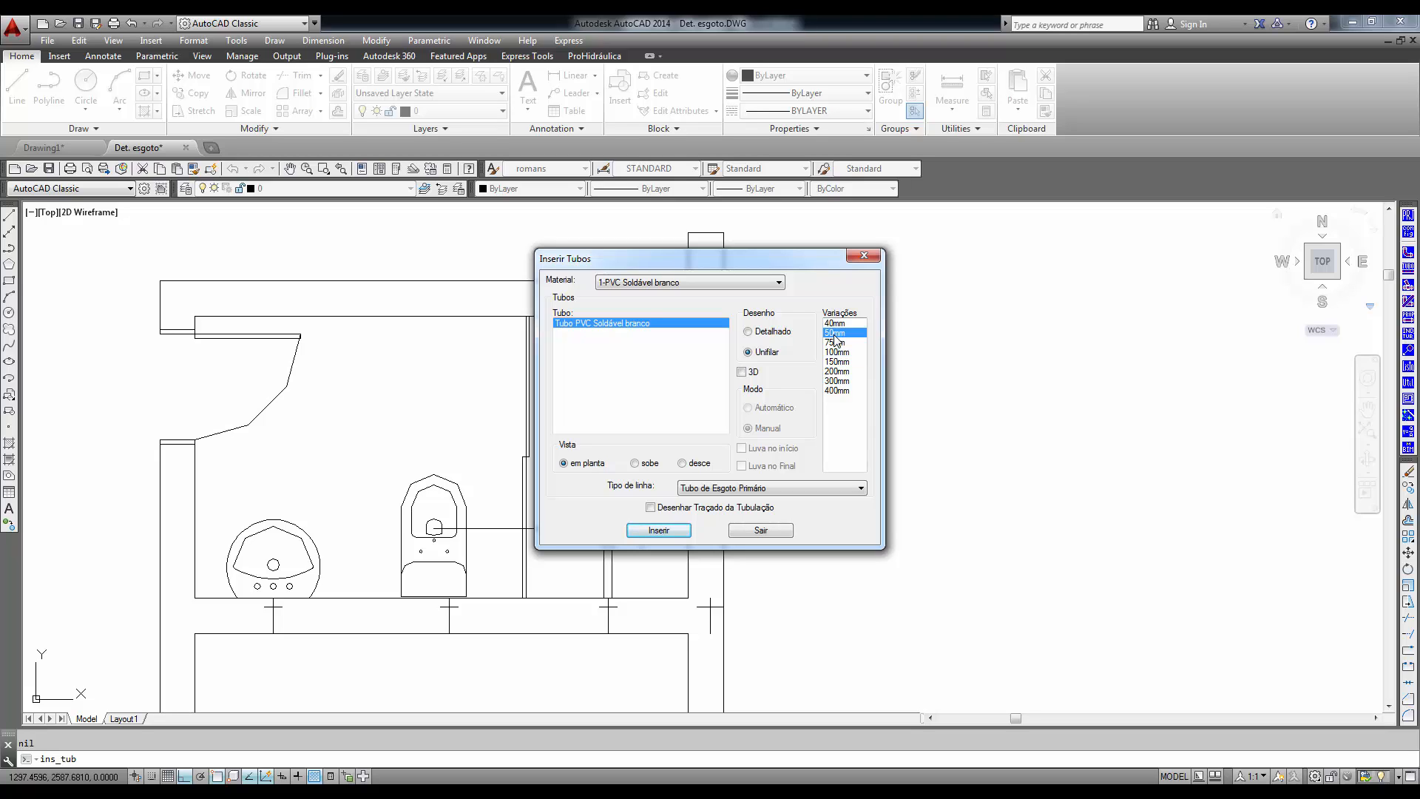
click(654, 533)
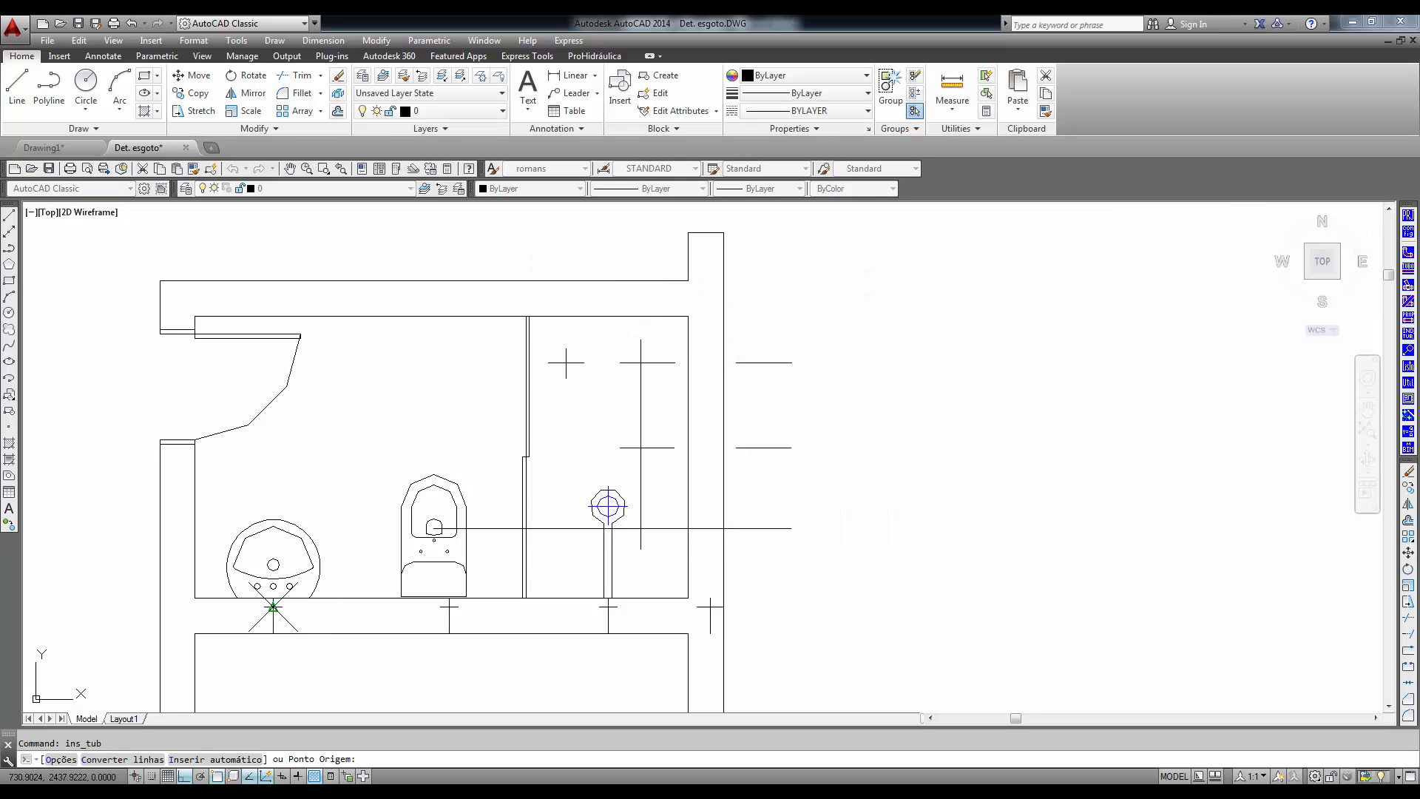
click(273, 586)
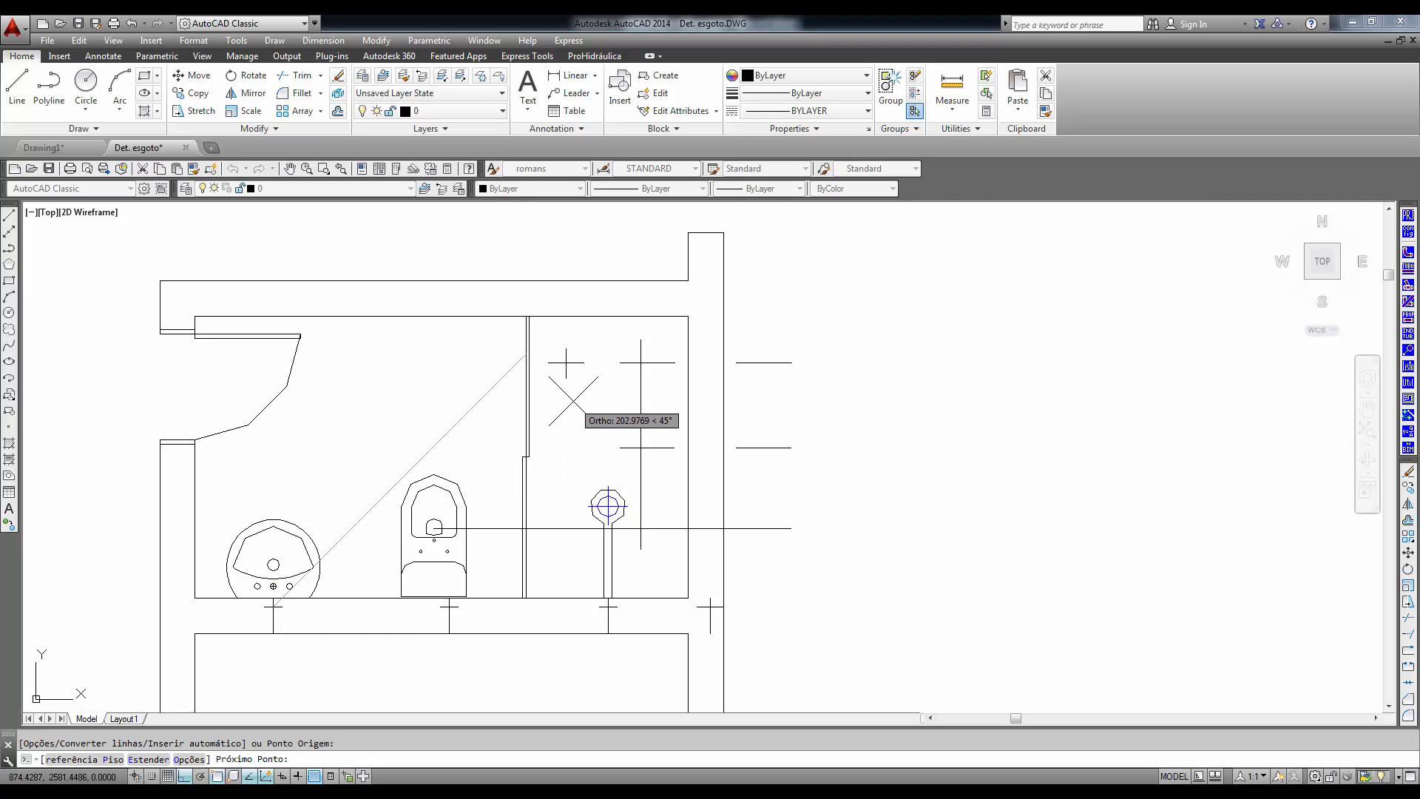
click(546, 335)
key(Return)
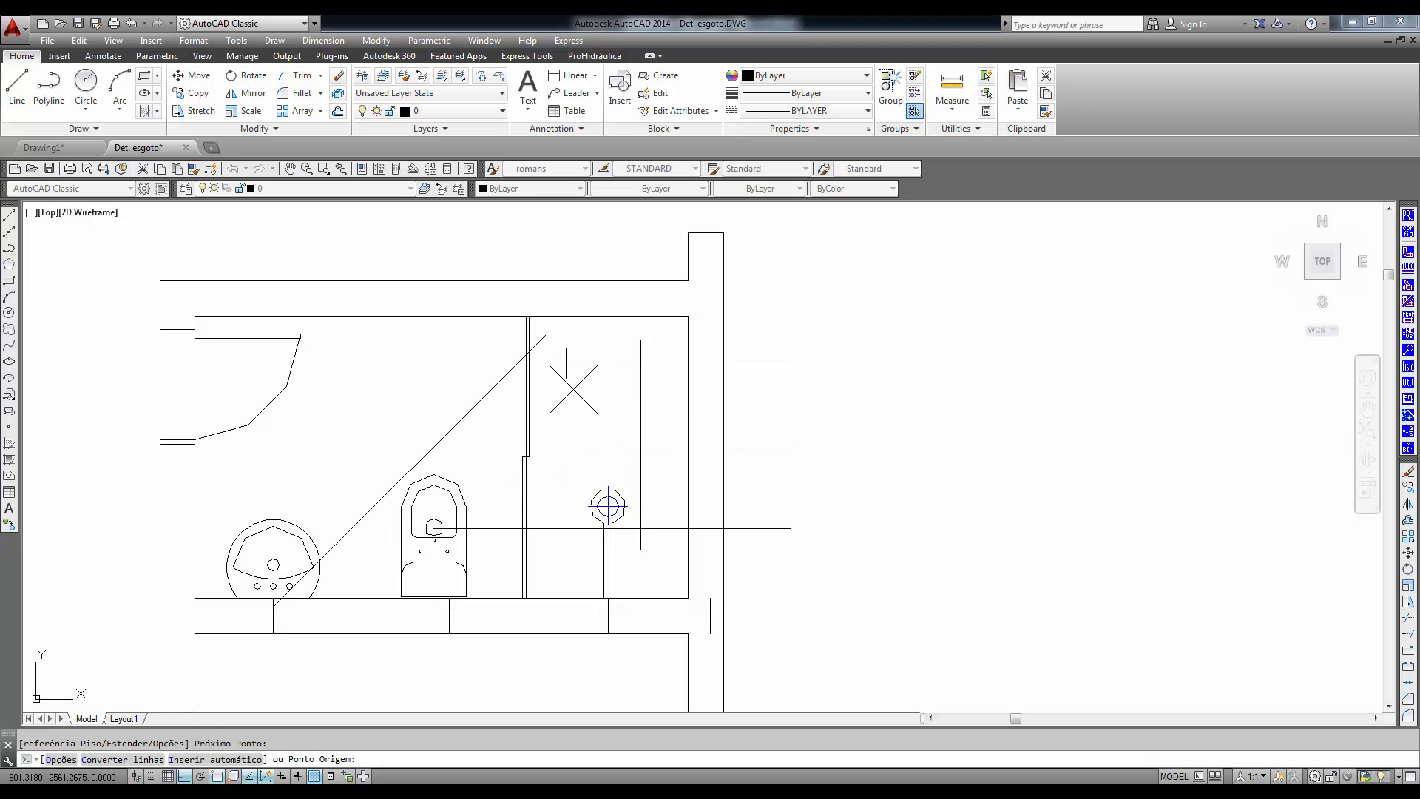
- Turn off the rotated cursor and insert a horizontal 50 mm Unifilar pipe from the cross mark in the shower to beyond the diagonal pipe
click(1409, 231)
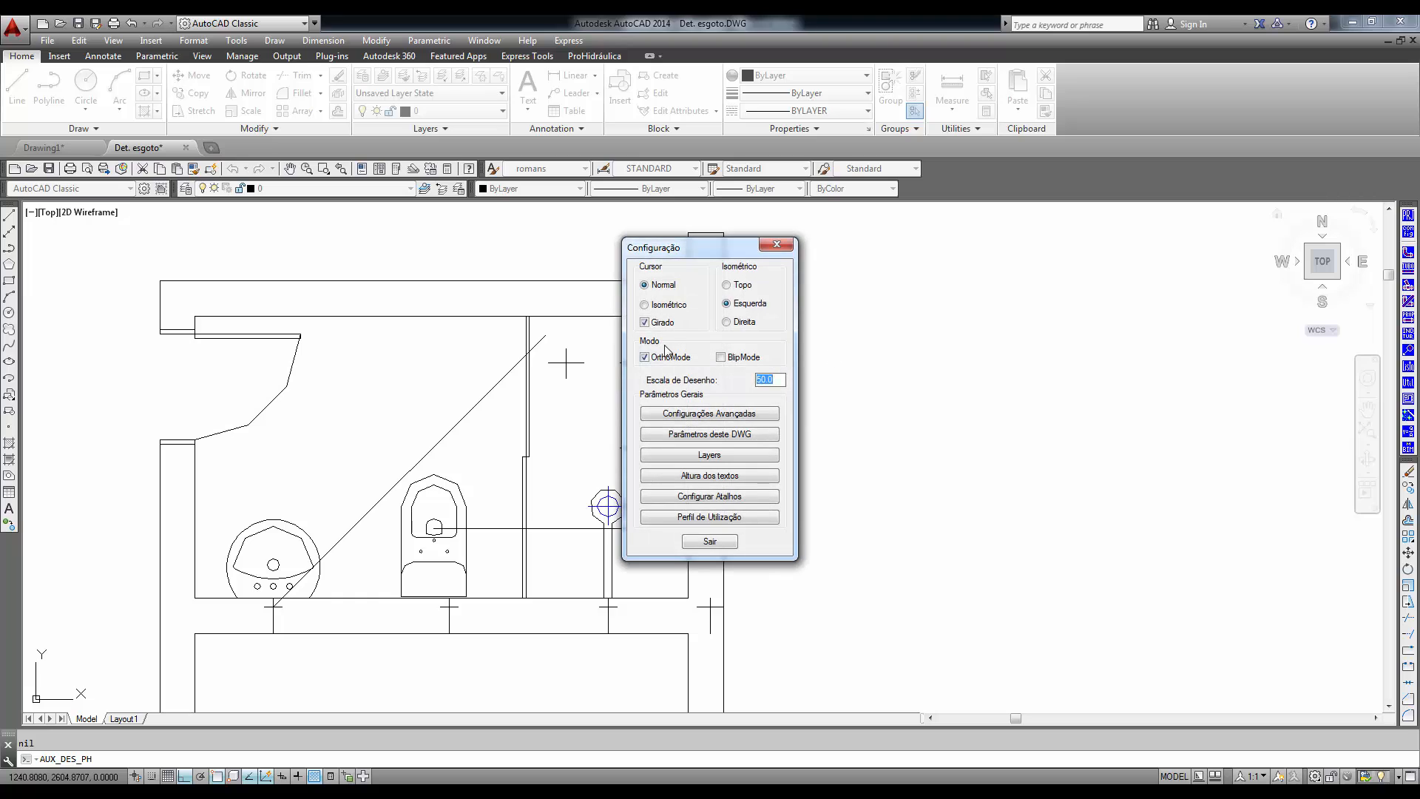
click(710, 541)
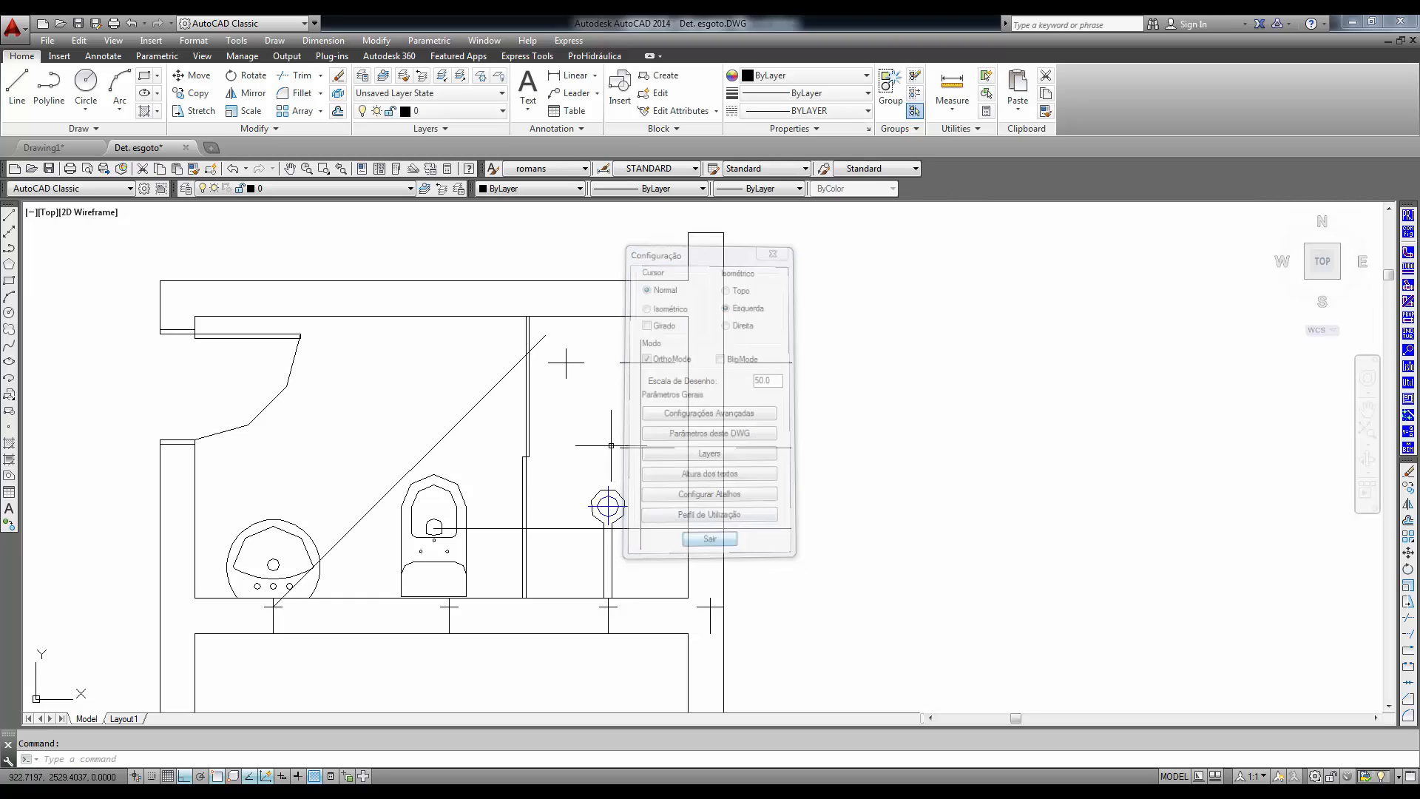
click(1409, 269)
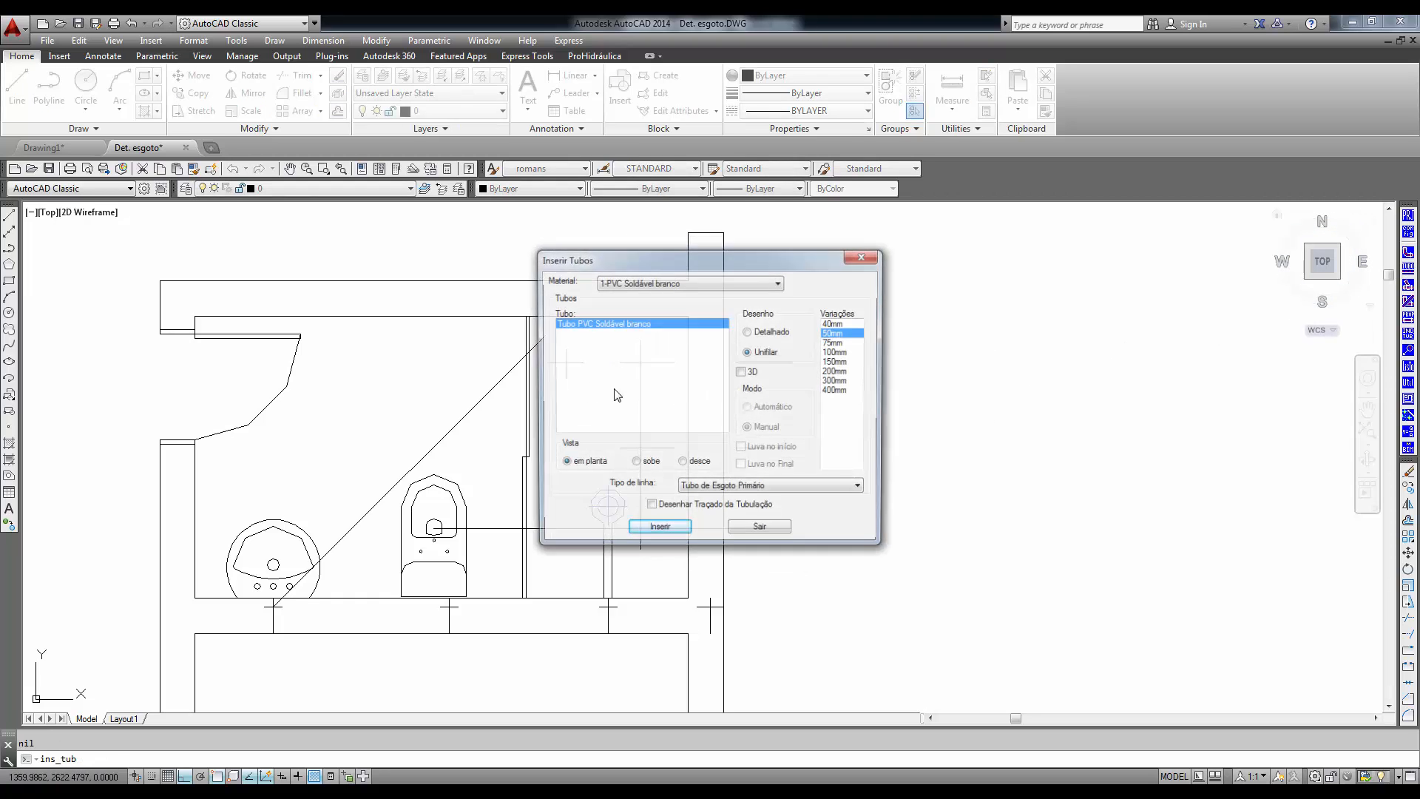
click(659, 530)
click(566, 362)
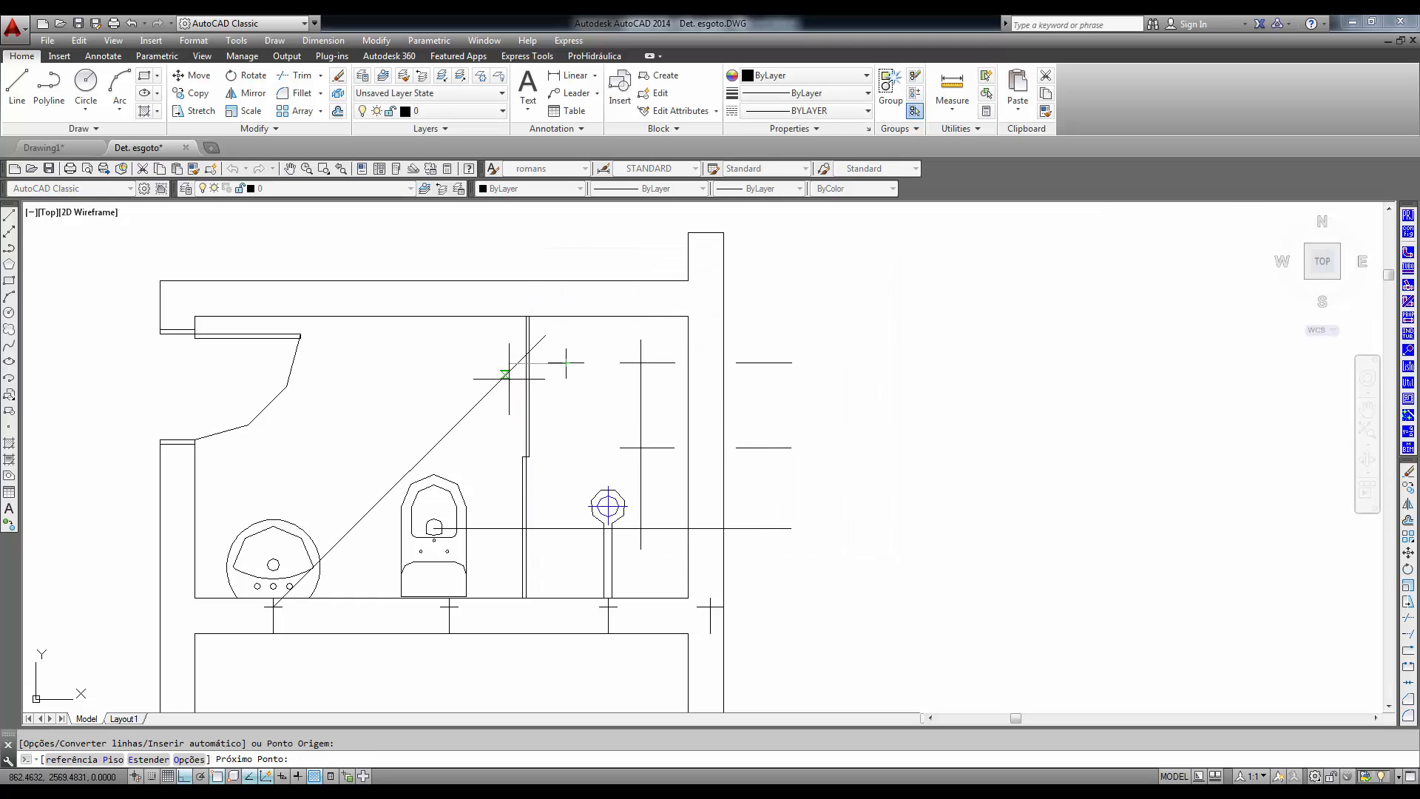
click(485, 365)
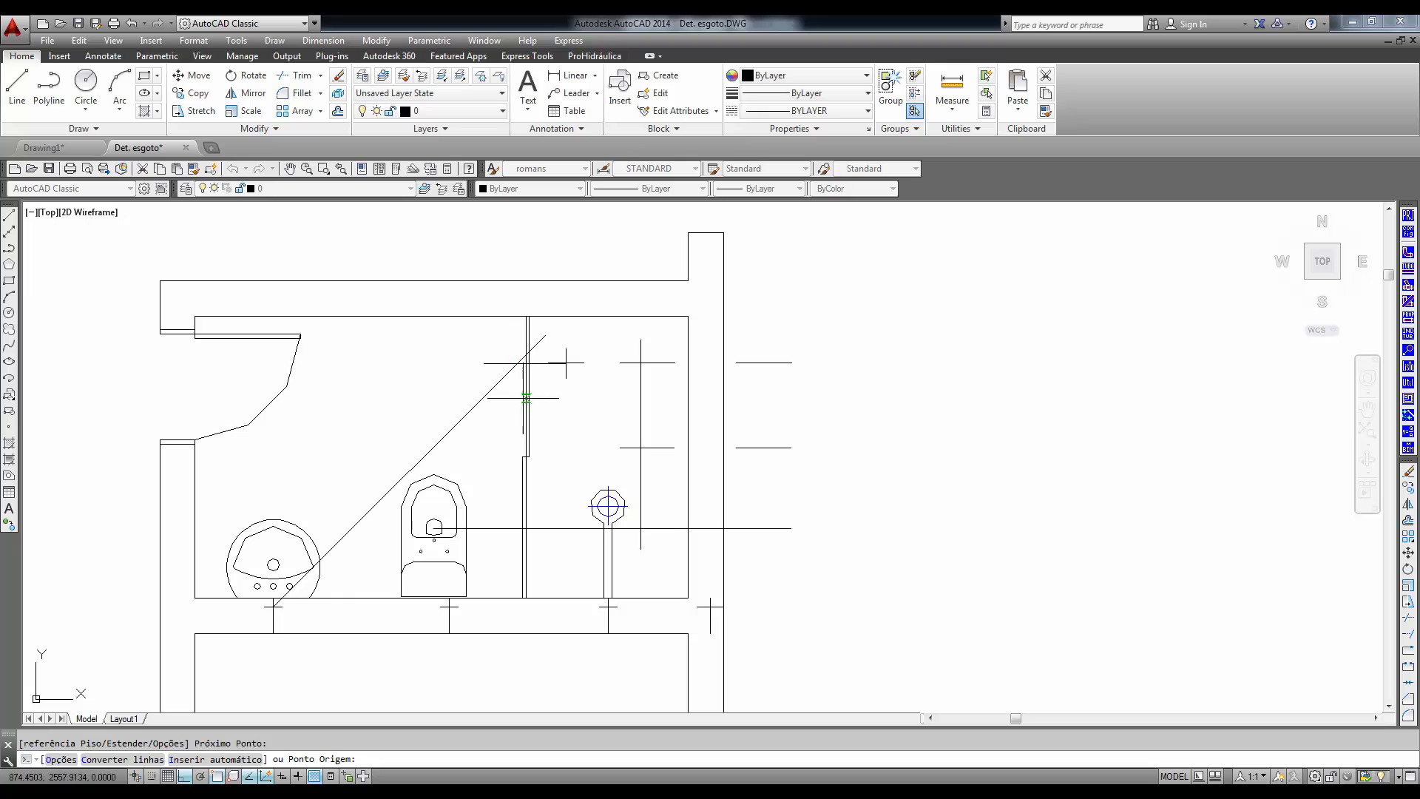
click(529, 409)
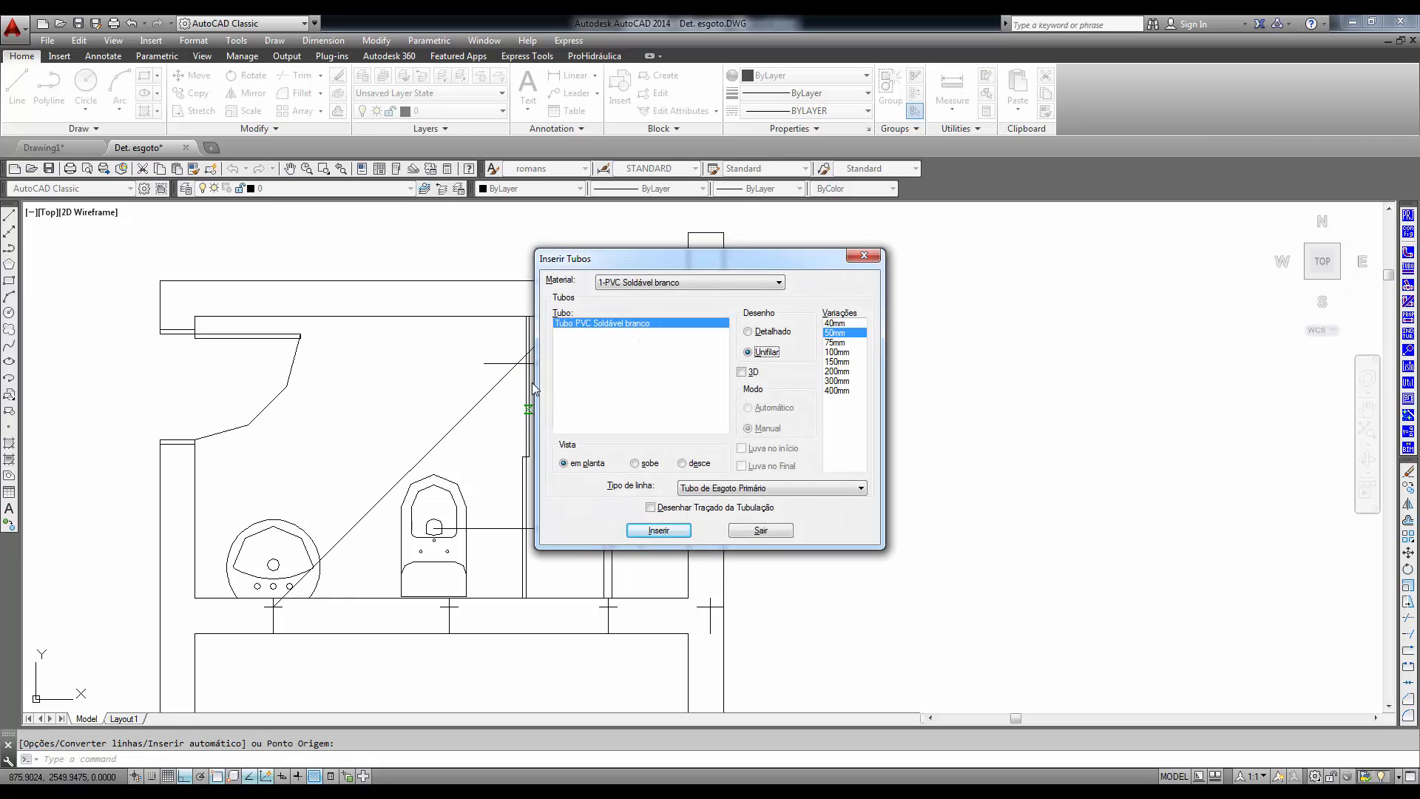
click(761, 530)
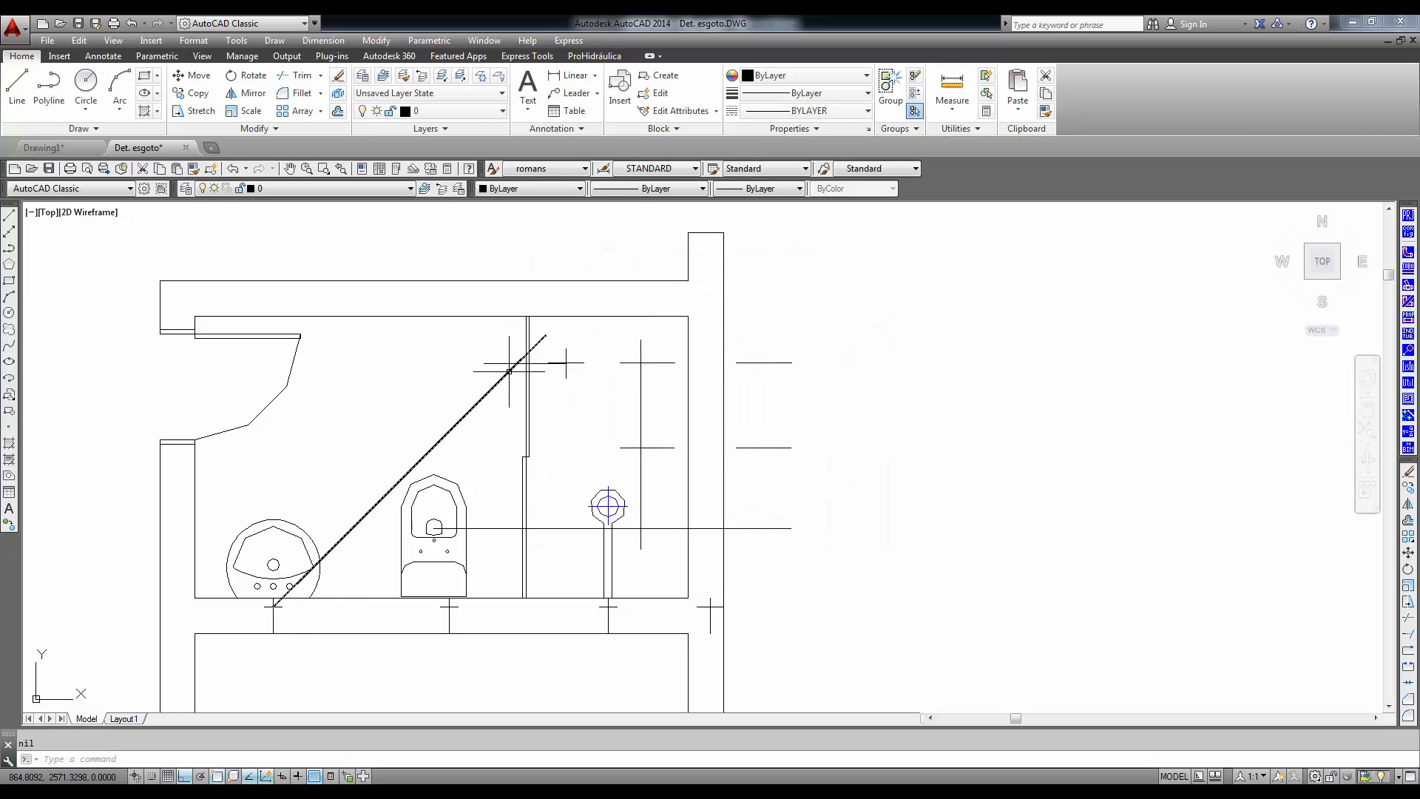
text(tr)
key(Return)
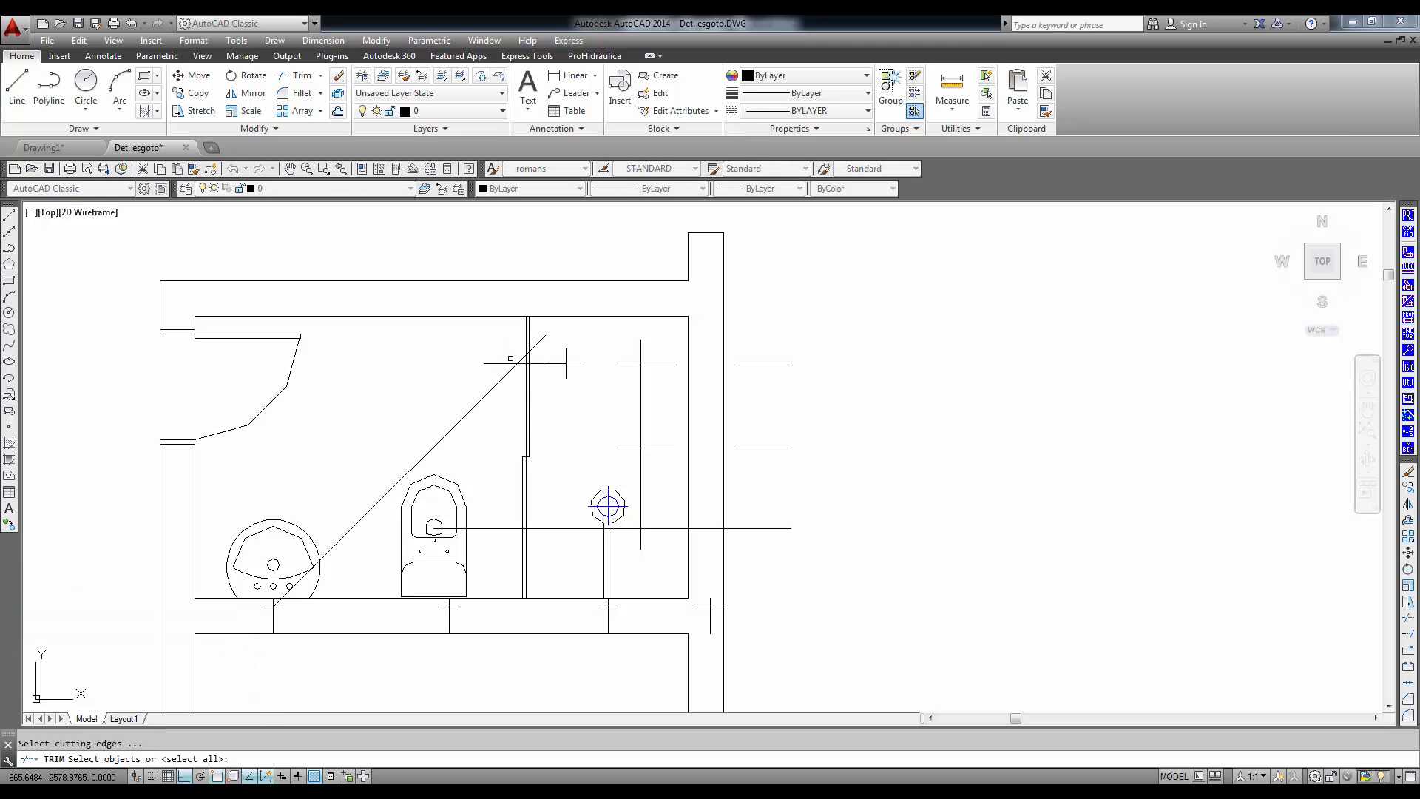
click(523, 374)
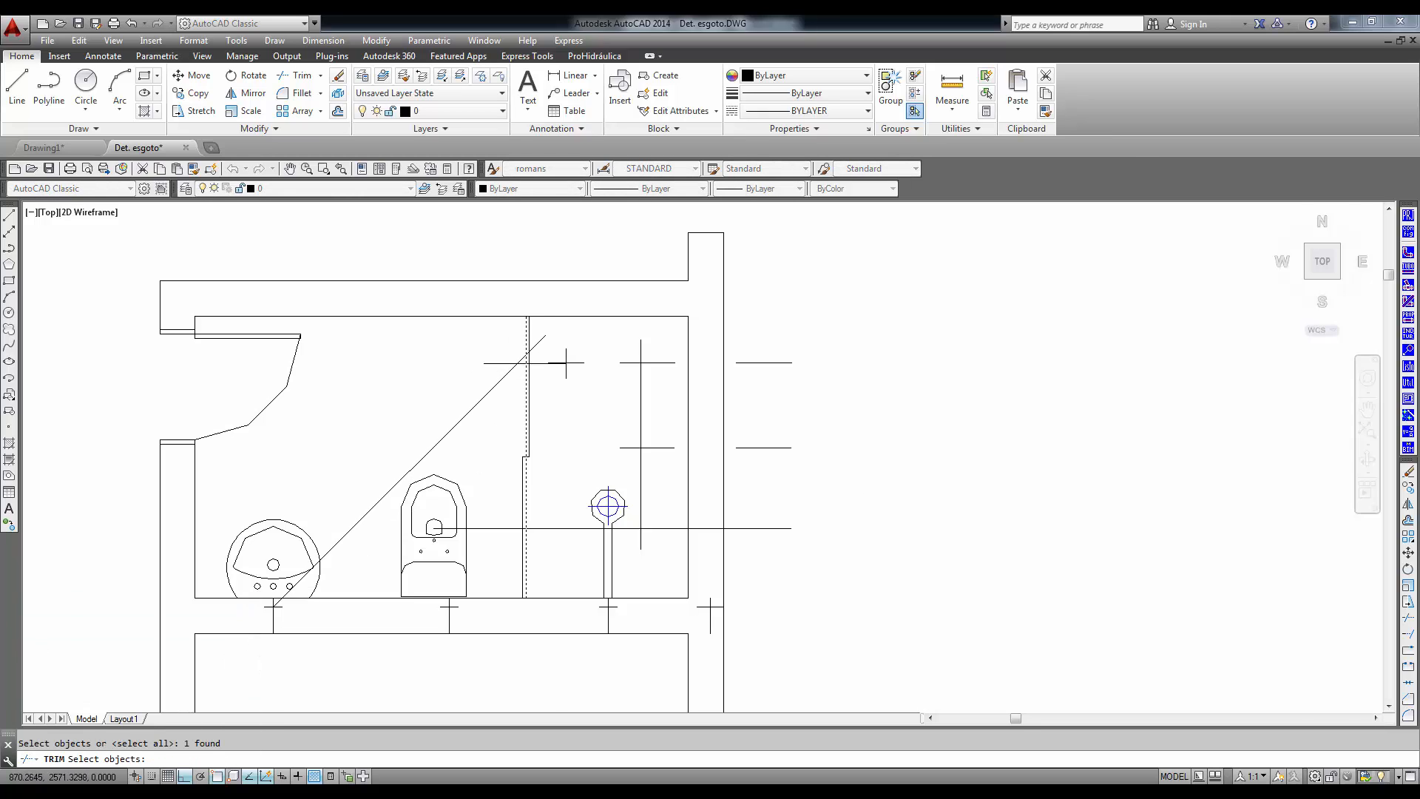
- Trim the diagonal and horizontal 50 mm pipes against each other so they meet in a corner beside the shower partition
scroll(528, 372, up, 6)
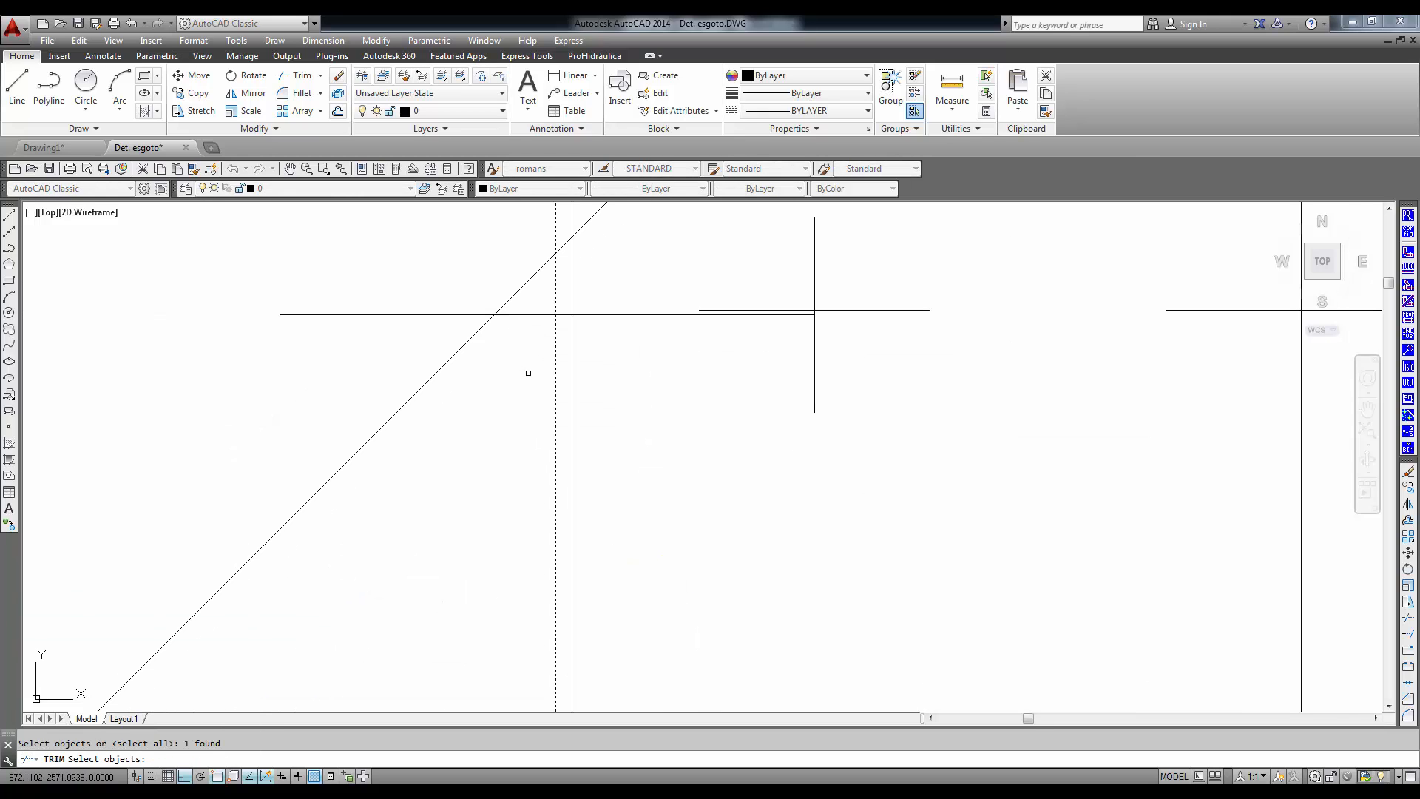
click(521, 327)
click(461, 355)
key(Return)
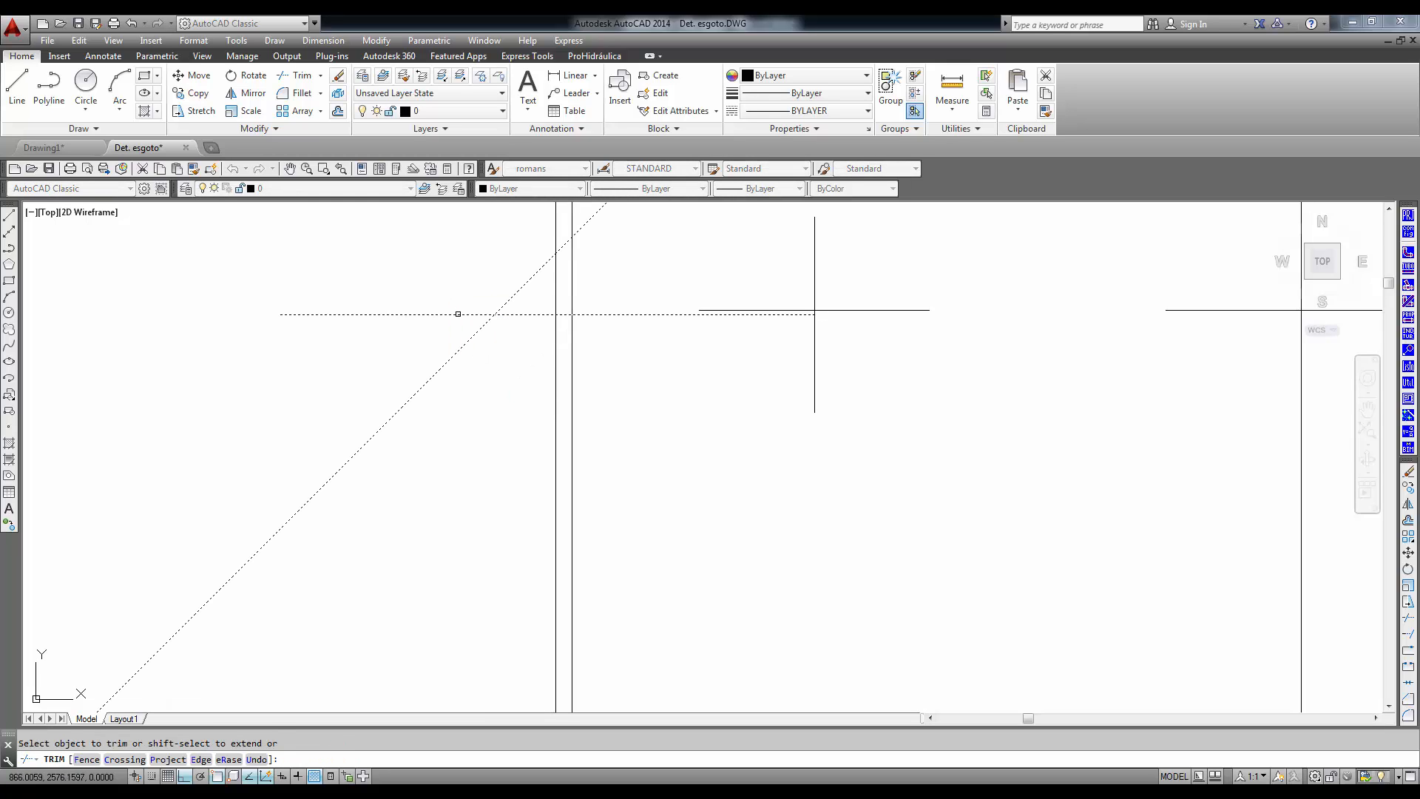
click(460, 315)
click(516, 291)
key(Return)
scroll(780, 466, down, 6)
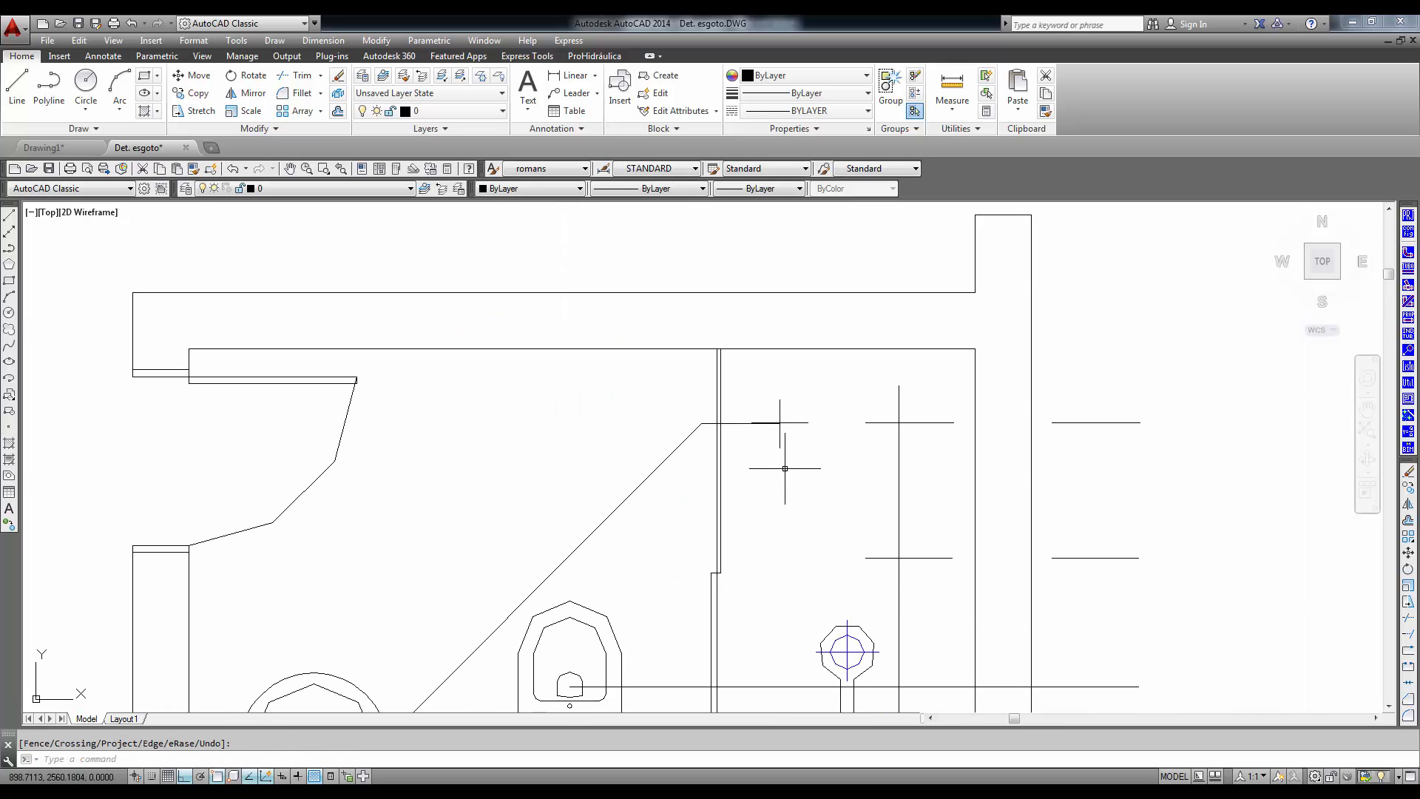
- Insert a Unifilar plan-view Caixa Sifonada, 150mmx150mmx50mm, aligned with the horizontal 50 mm pipe at the cross mark in the shower
middle_drag(784, 469, 656, 355)
middle_drag(720, 469, 618, 437)
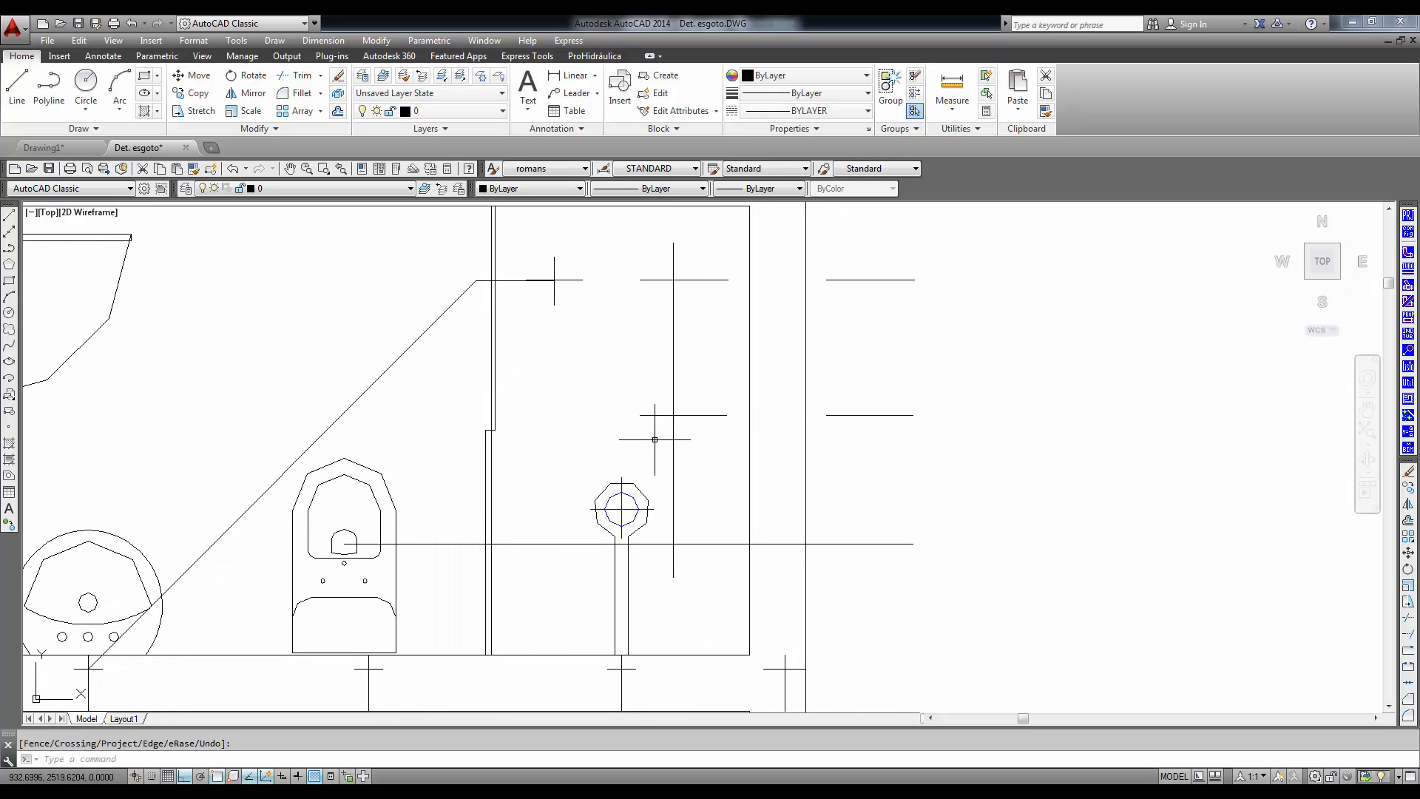
middle_drag(516, 504, 658, 505)
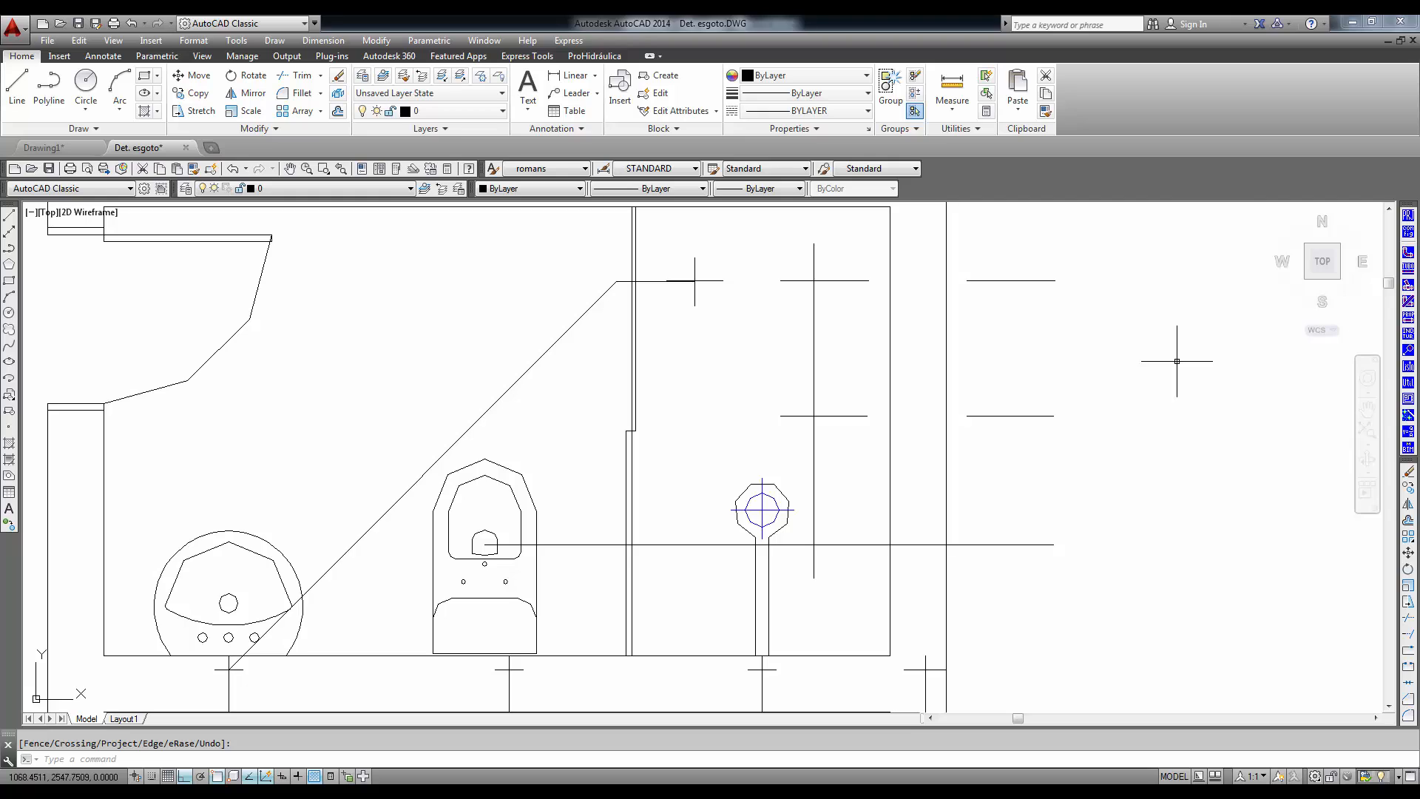
click(1408, 253)
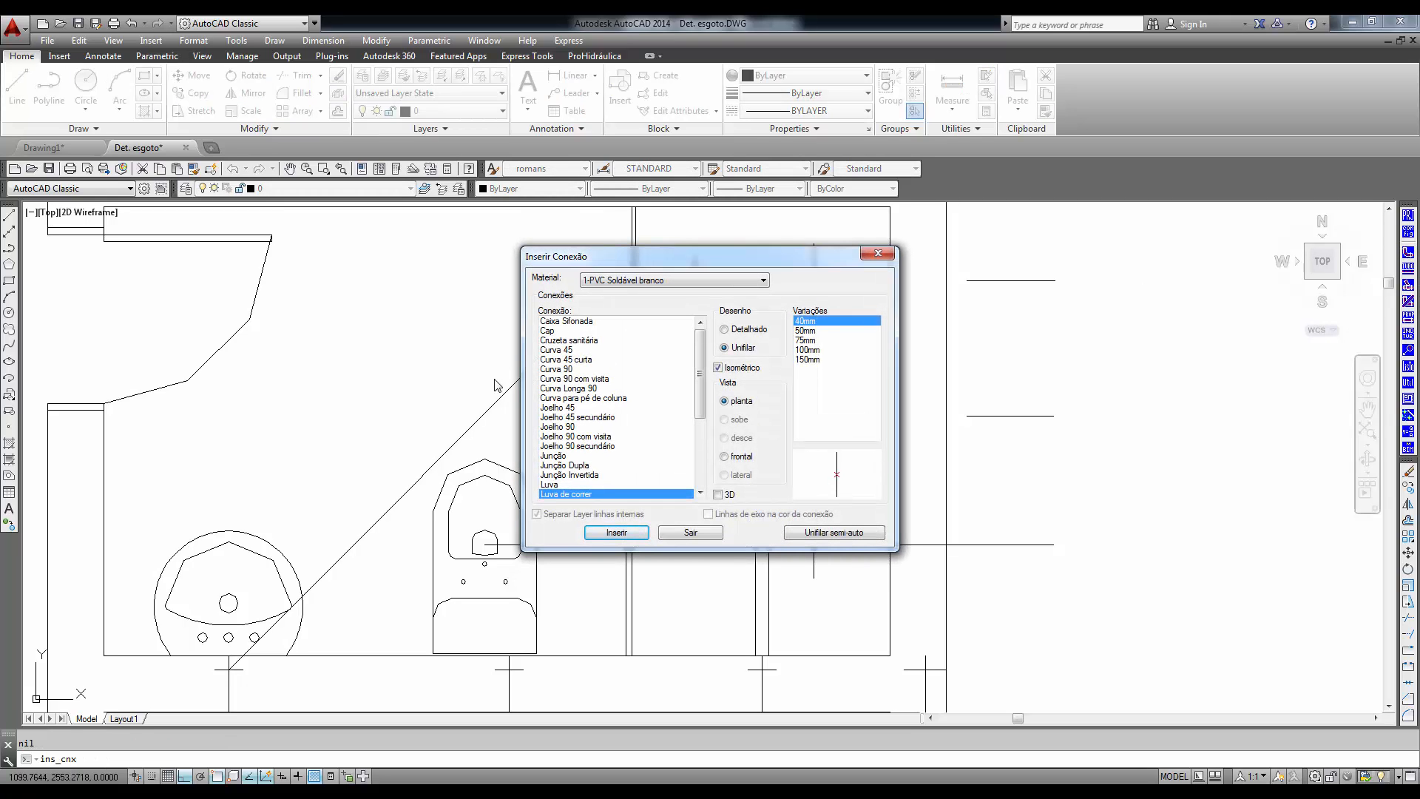
click(565, 322)
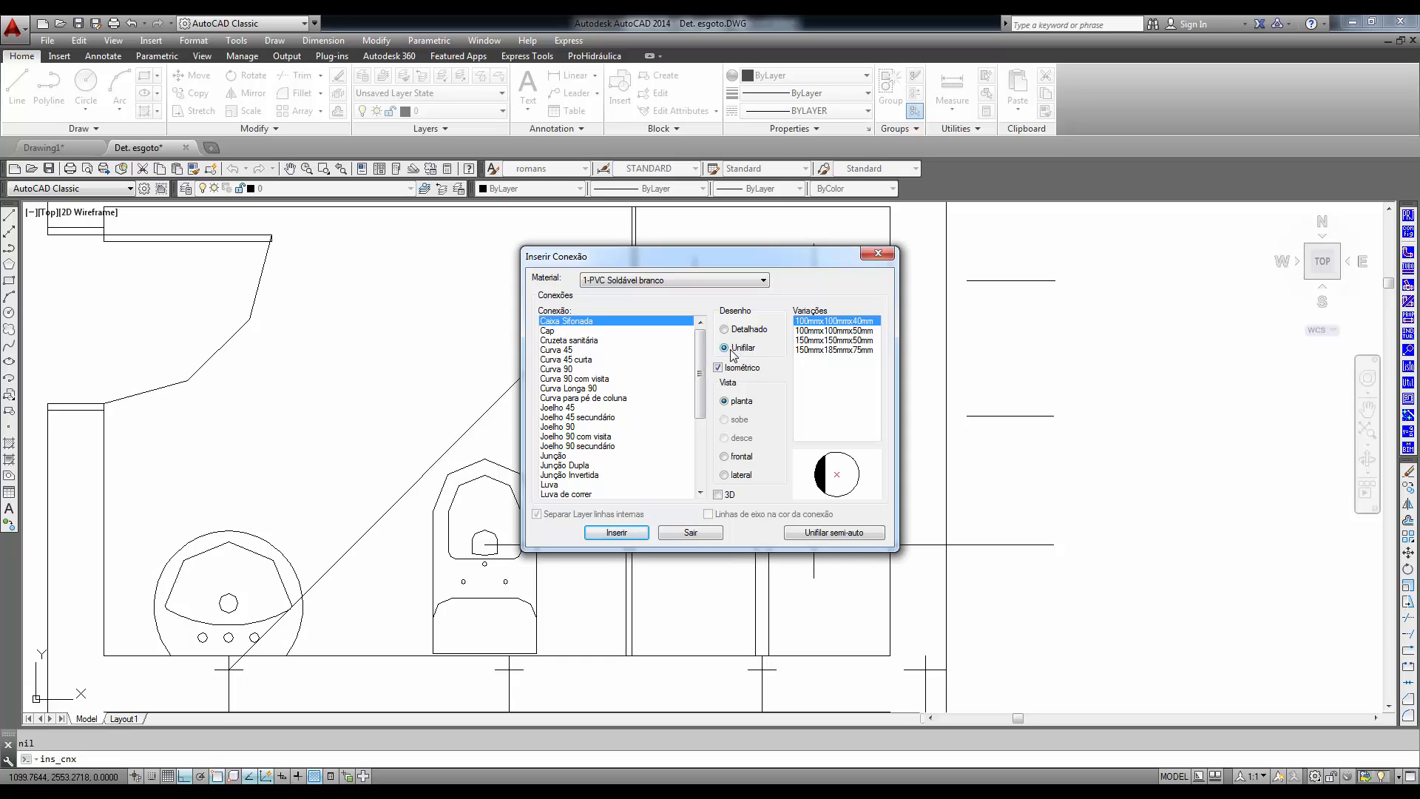
click(829, 341)
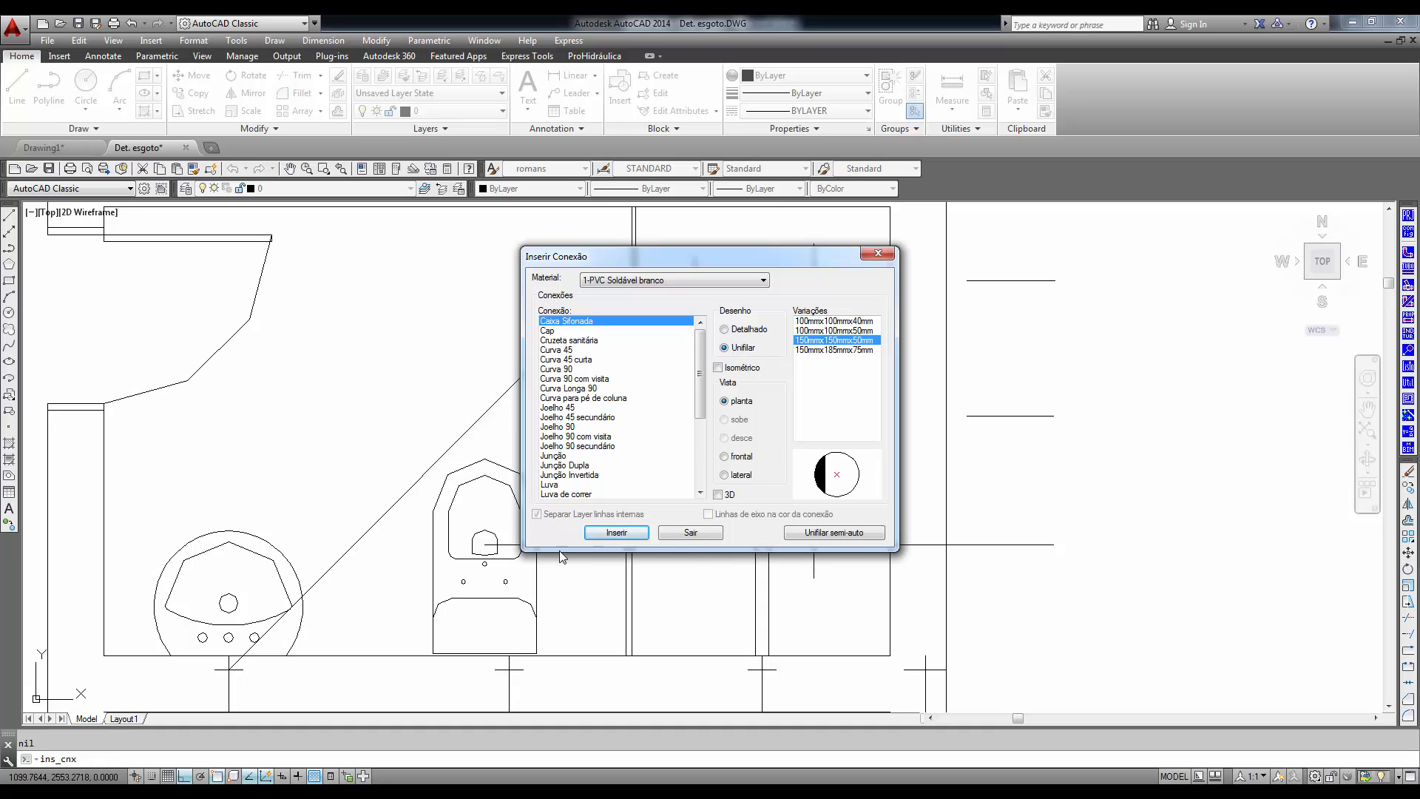
click(616, 532)
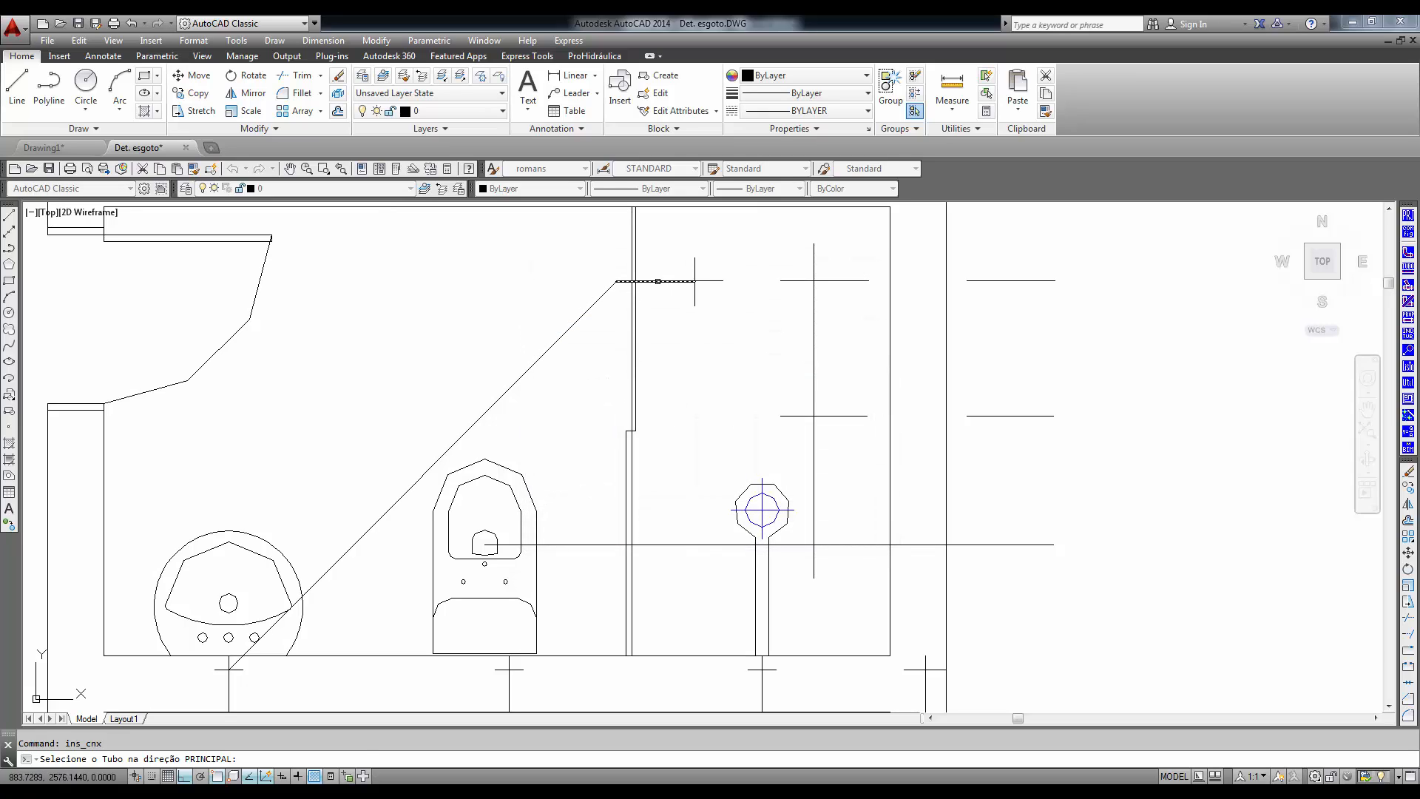
click(688, 281)
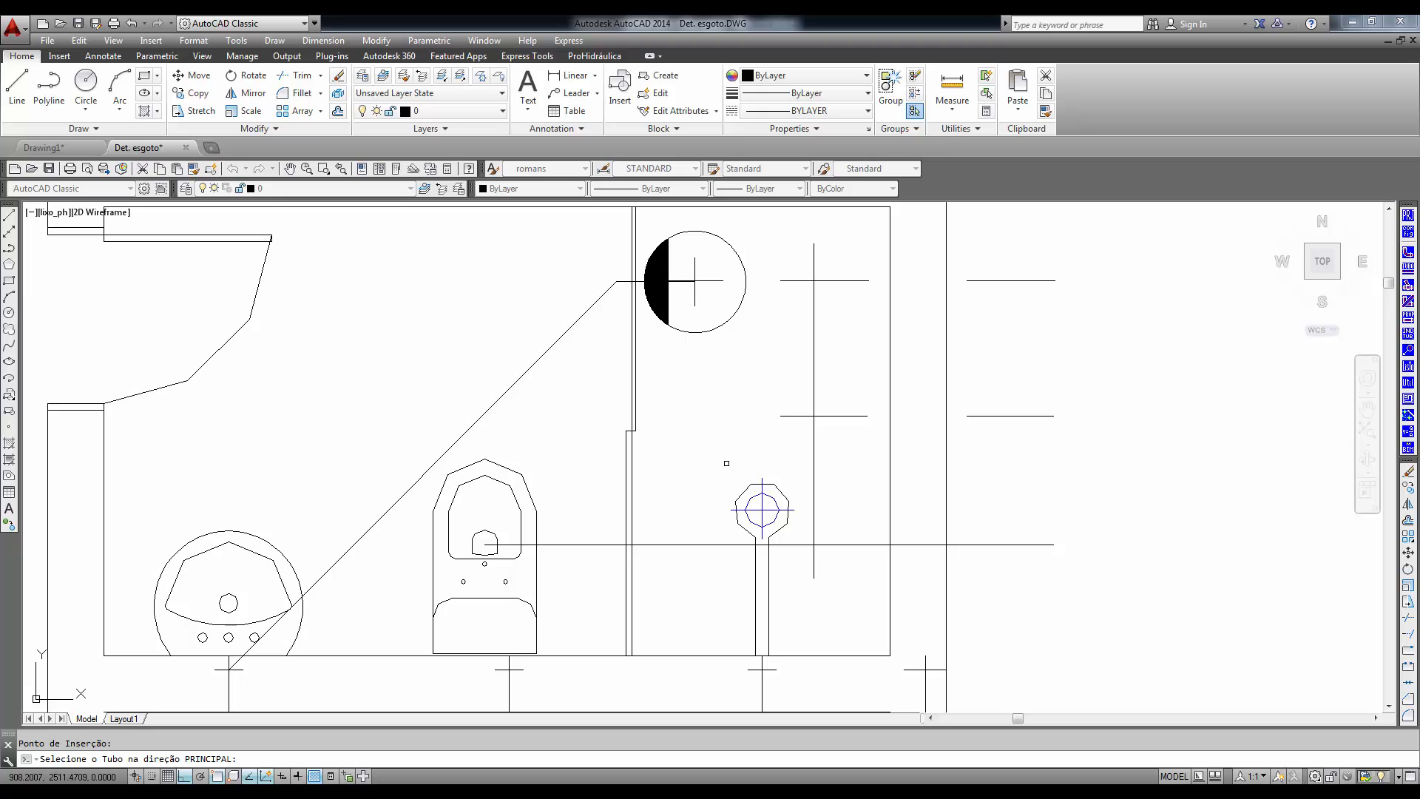
click(699, 413)
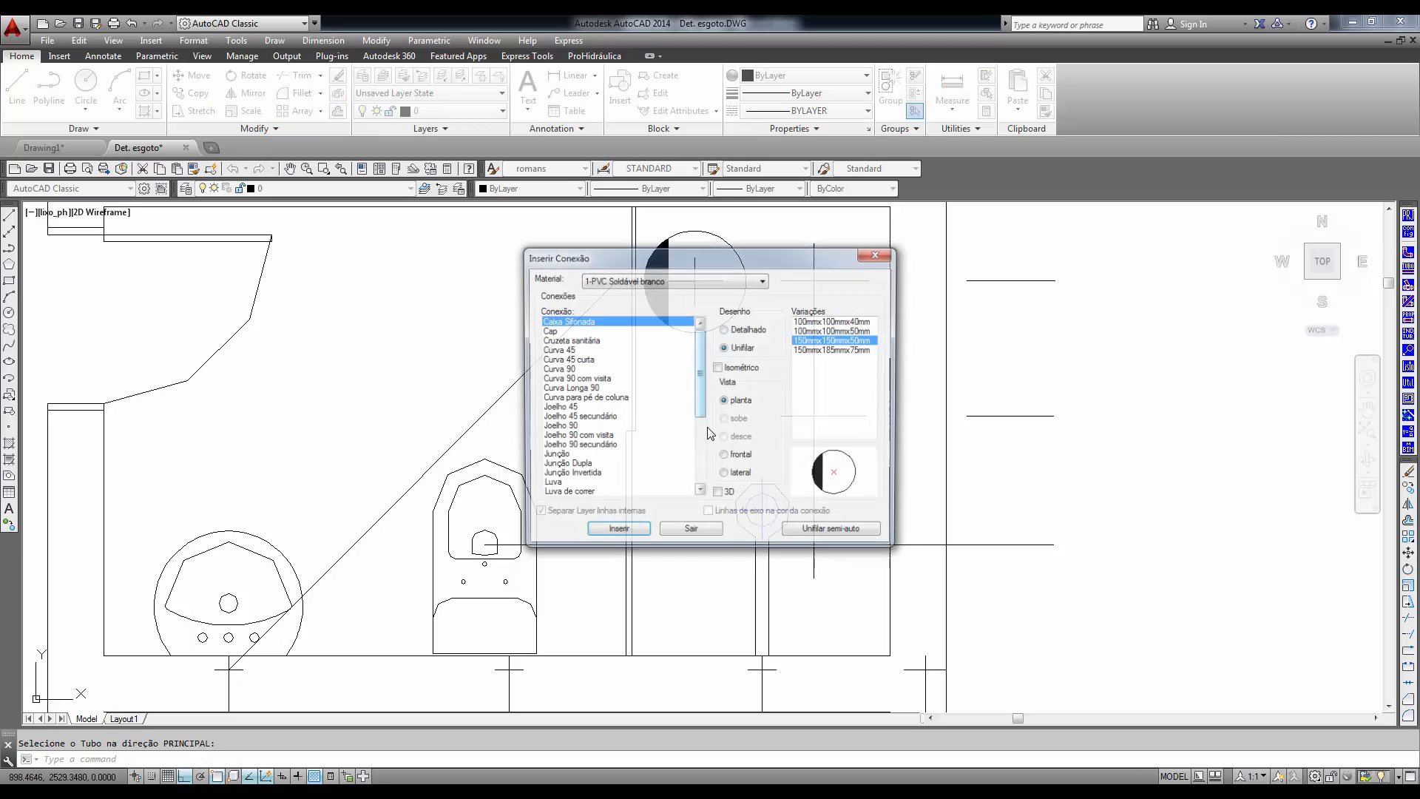
click(690, 533)
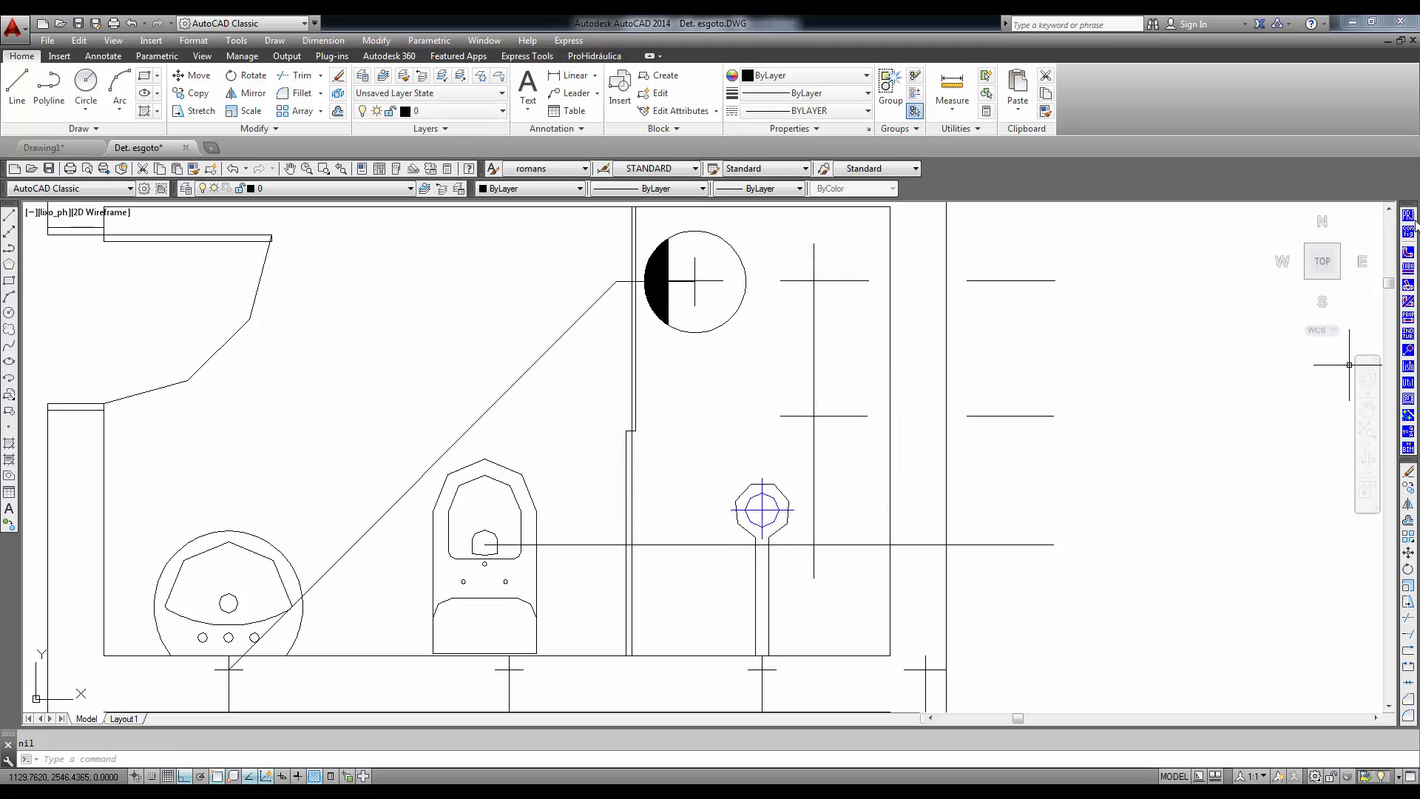
- Reduce the drawing scale (Escala de Desenho) in the ProHidráulica configuration and delete the Caixa Sifonada in the shower
click(1408, 231)
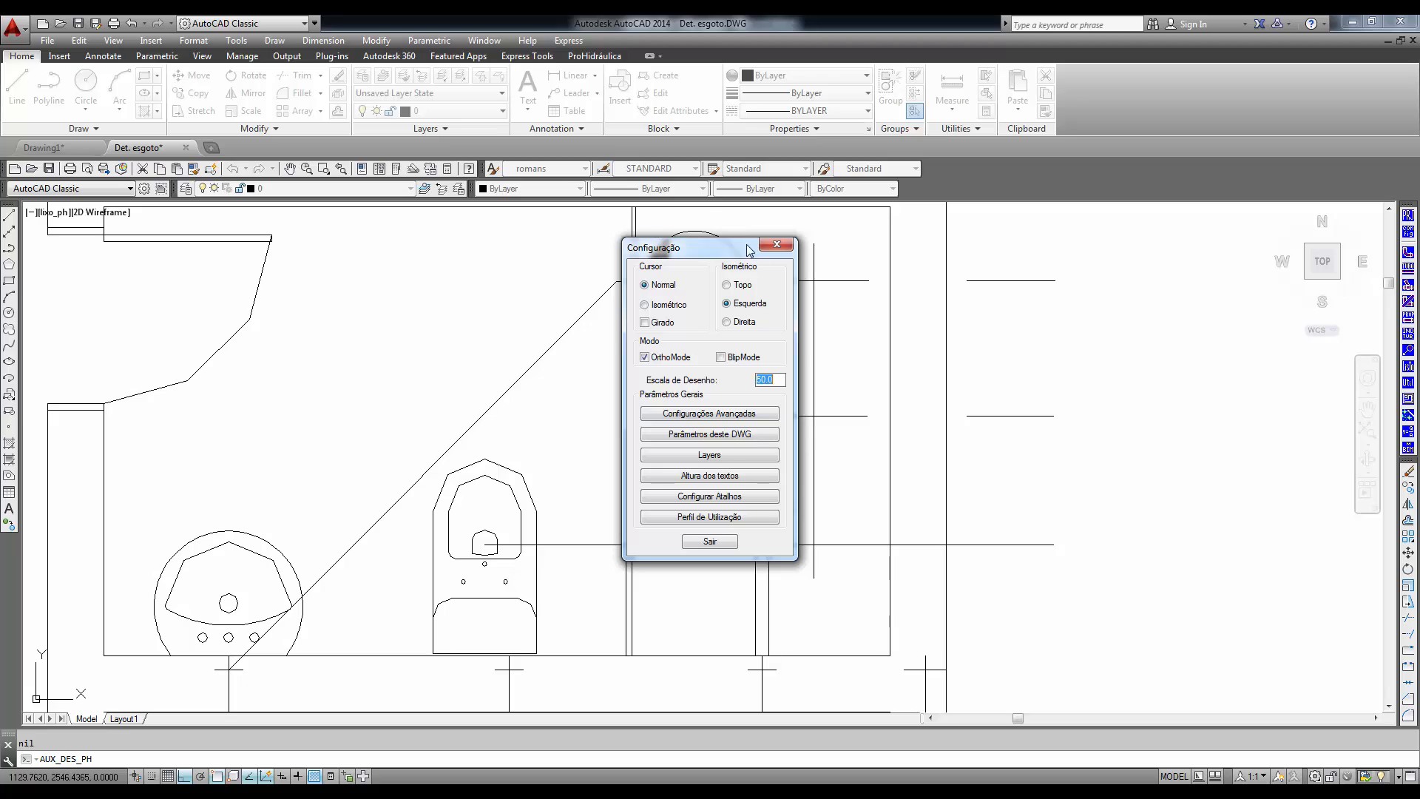
drag(686, 255, 440, 256)
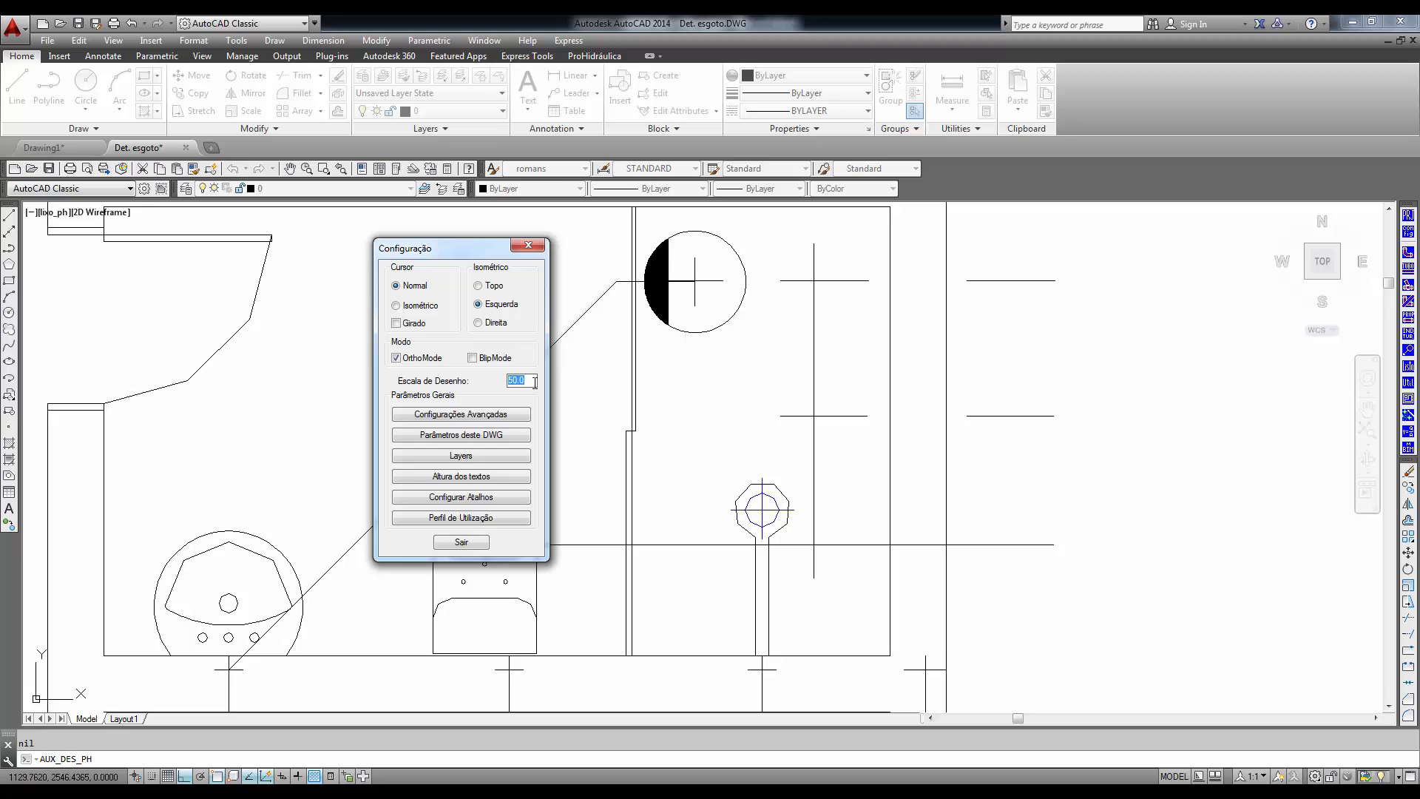
key(BackSpace)
click(460, 543)
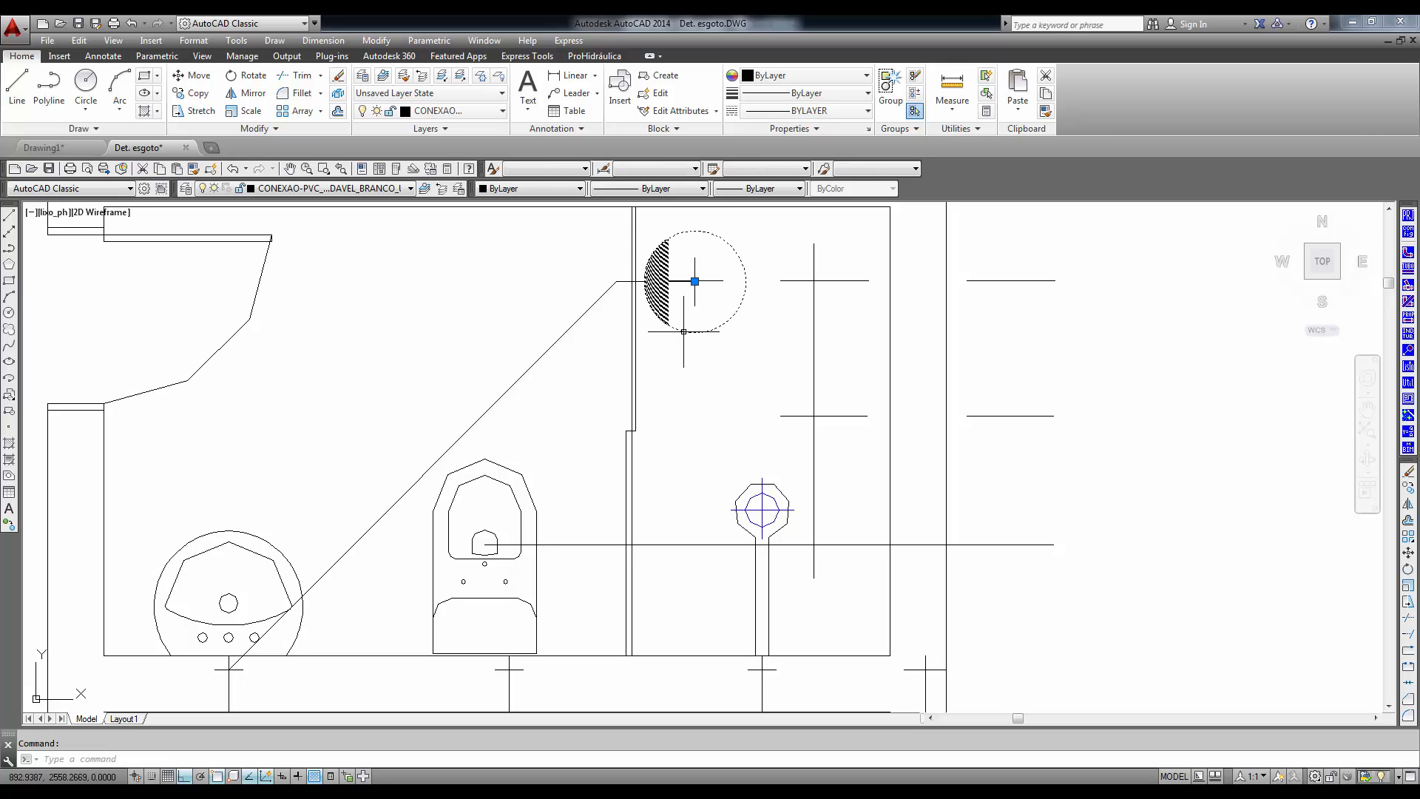
key(Delete)
- Reinsert the Caixa Sifonada at the shower end of the horizontal 50 mm pipe, using that pipe as the main direction
click(1408, 254)
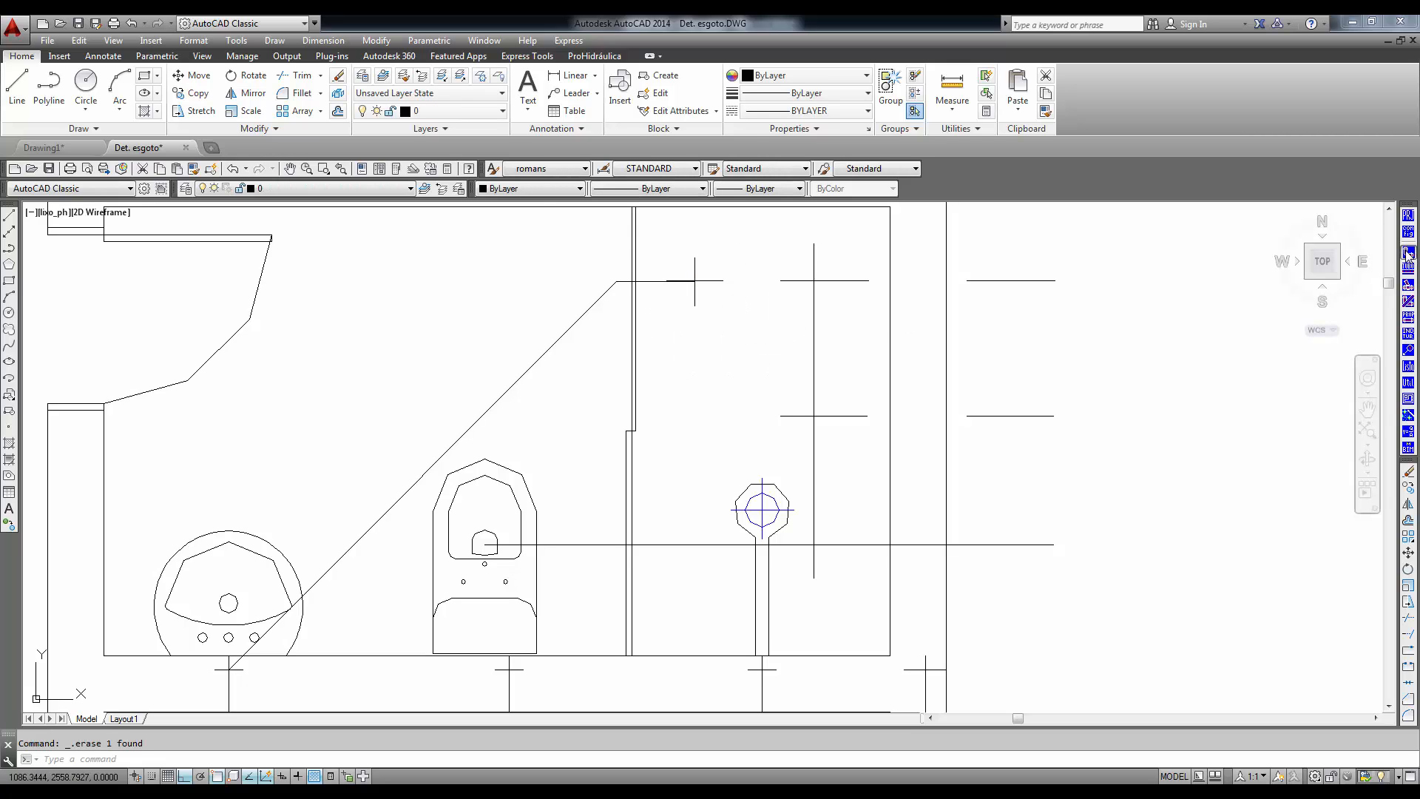
click(616, 531)
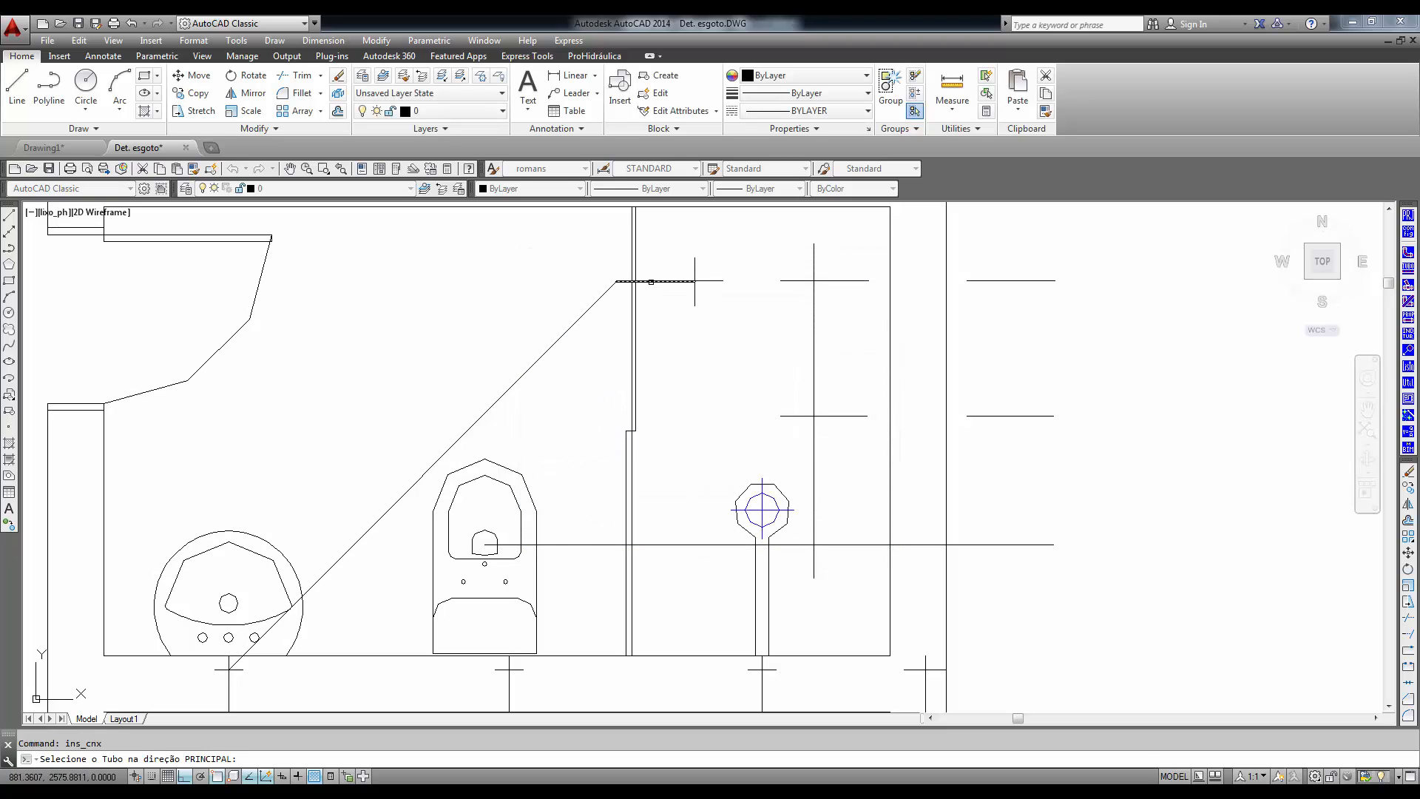
click(650, 282)
click(694, 281)
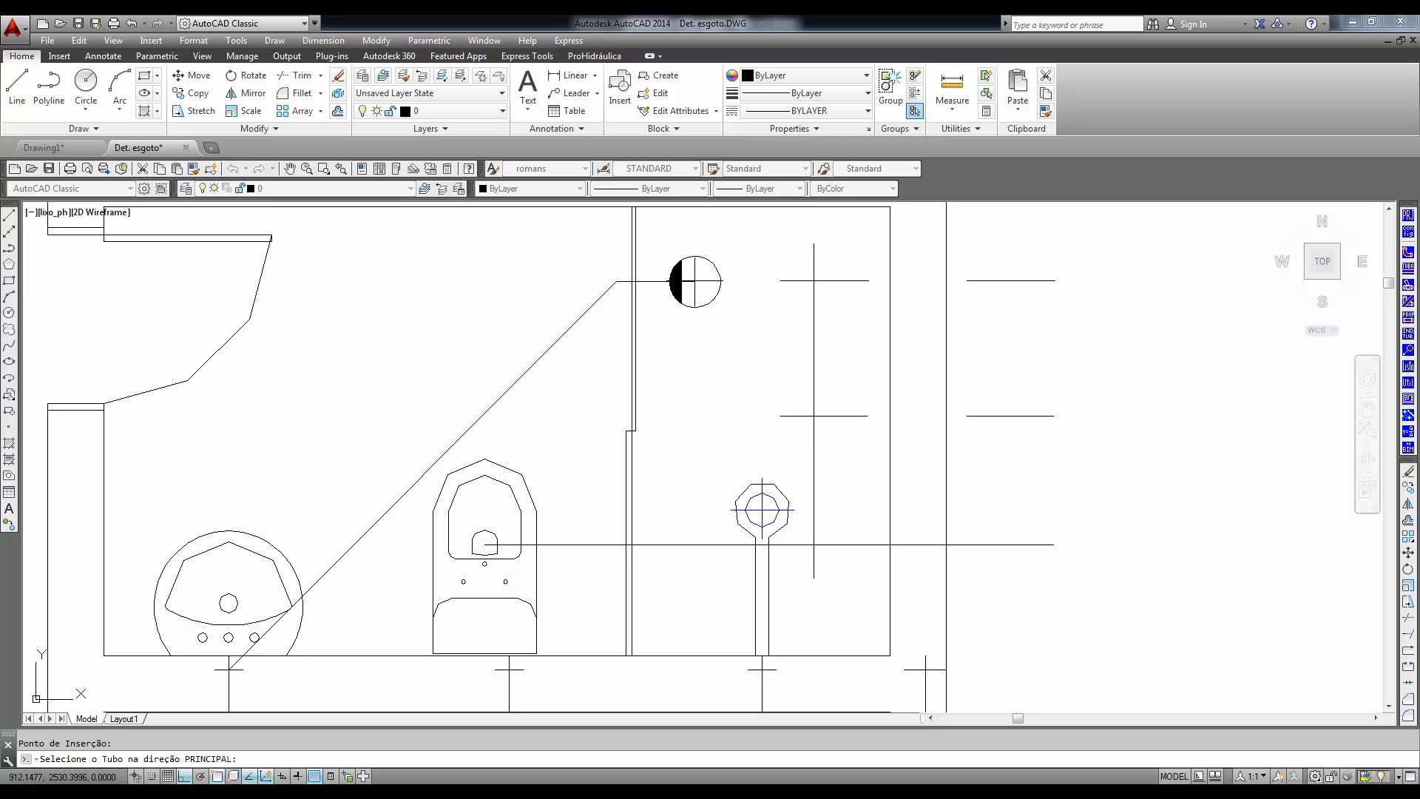
key(Return)
click(692, 532)
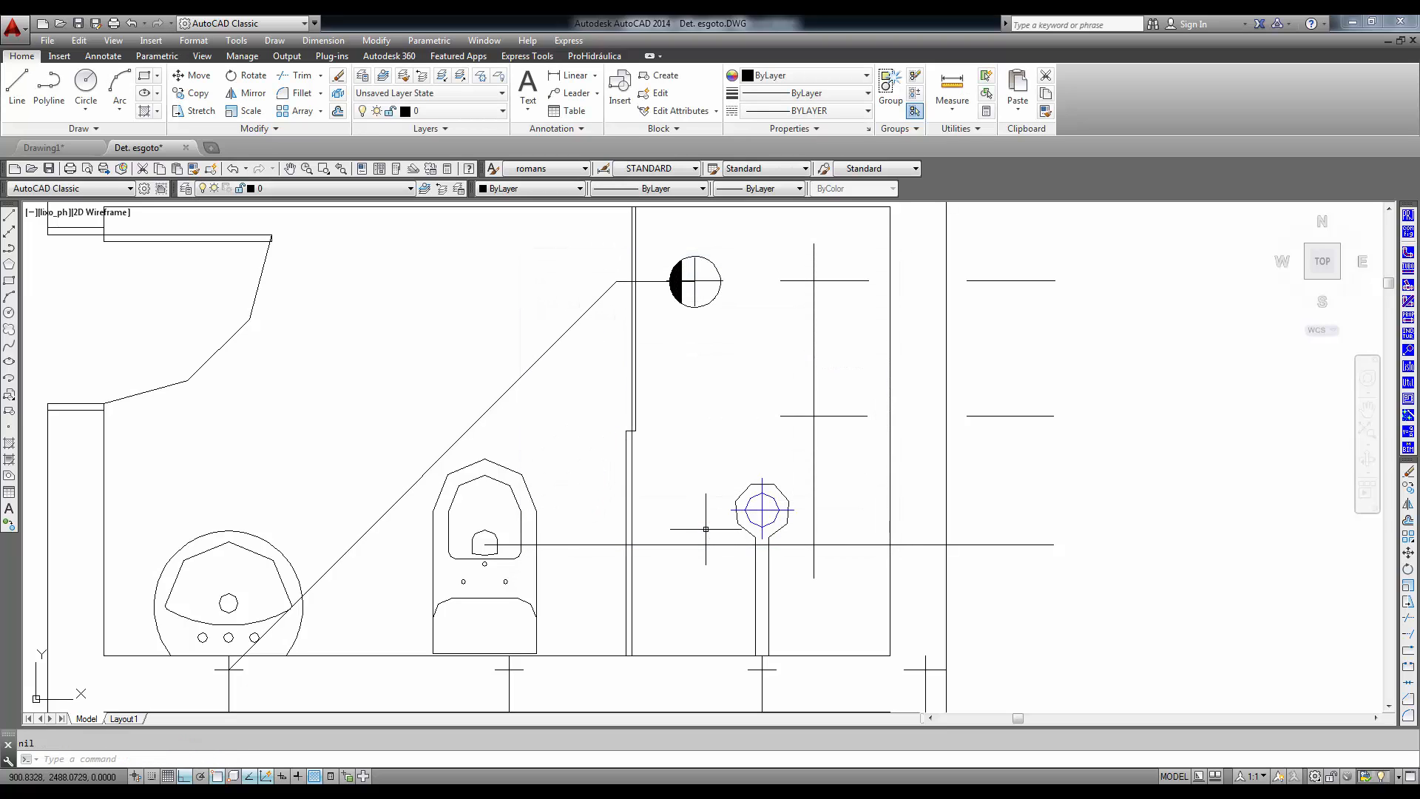
- Insert a 50 mm Unifilar Joelho 45 in plan view where the diagonal pipe meets the horizontal pipe
click(1407, 253)
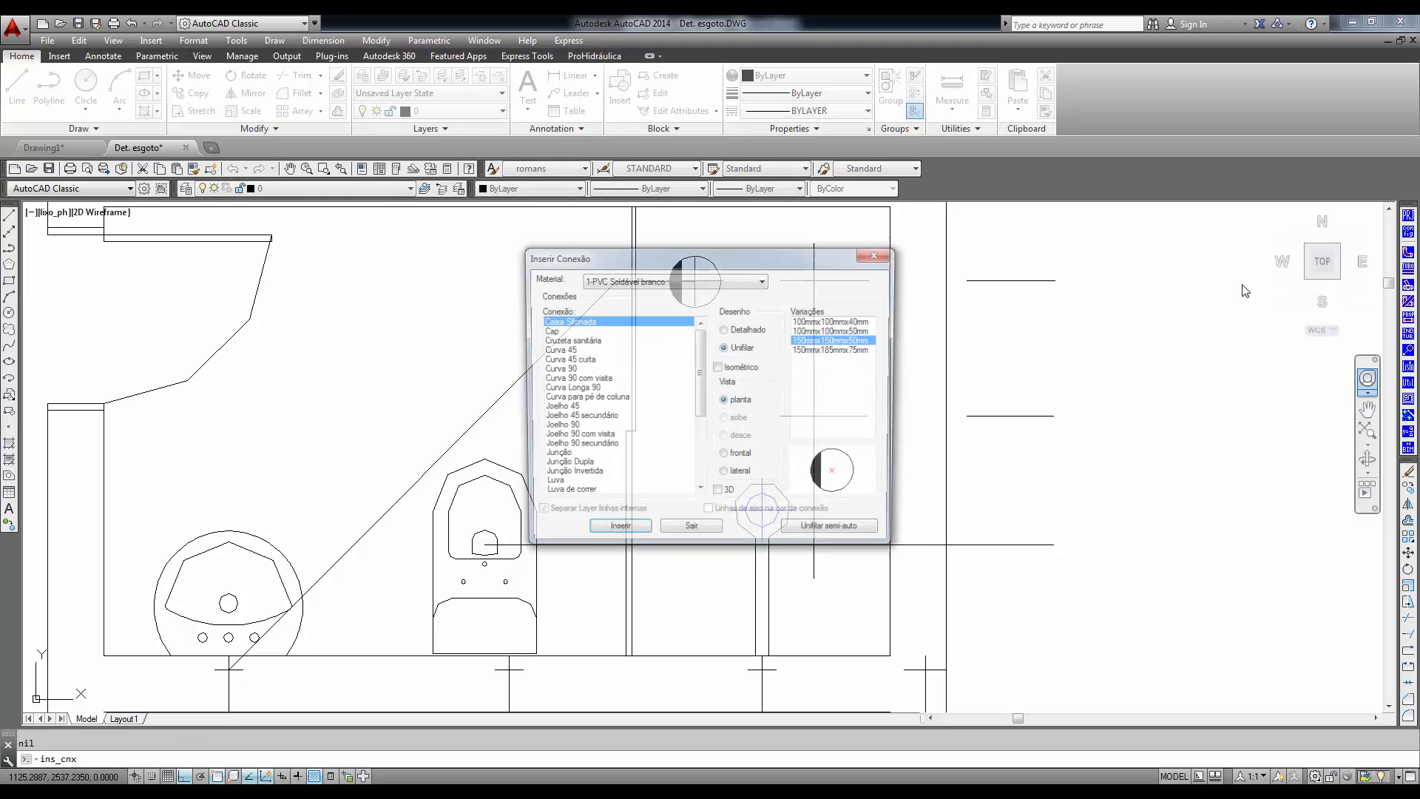
click(555, 408)
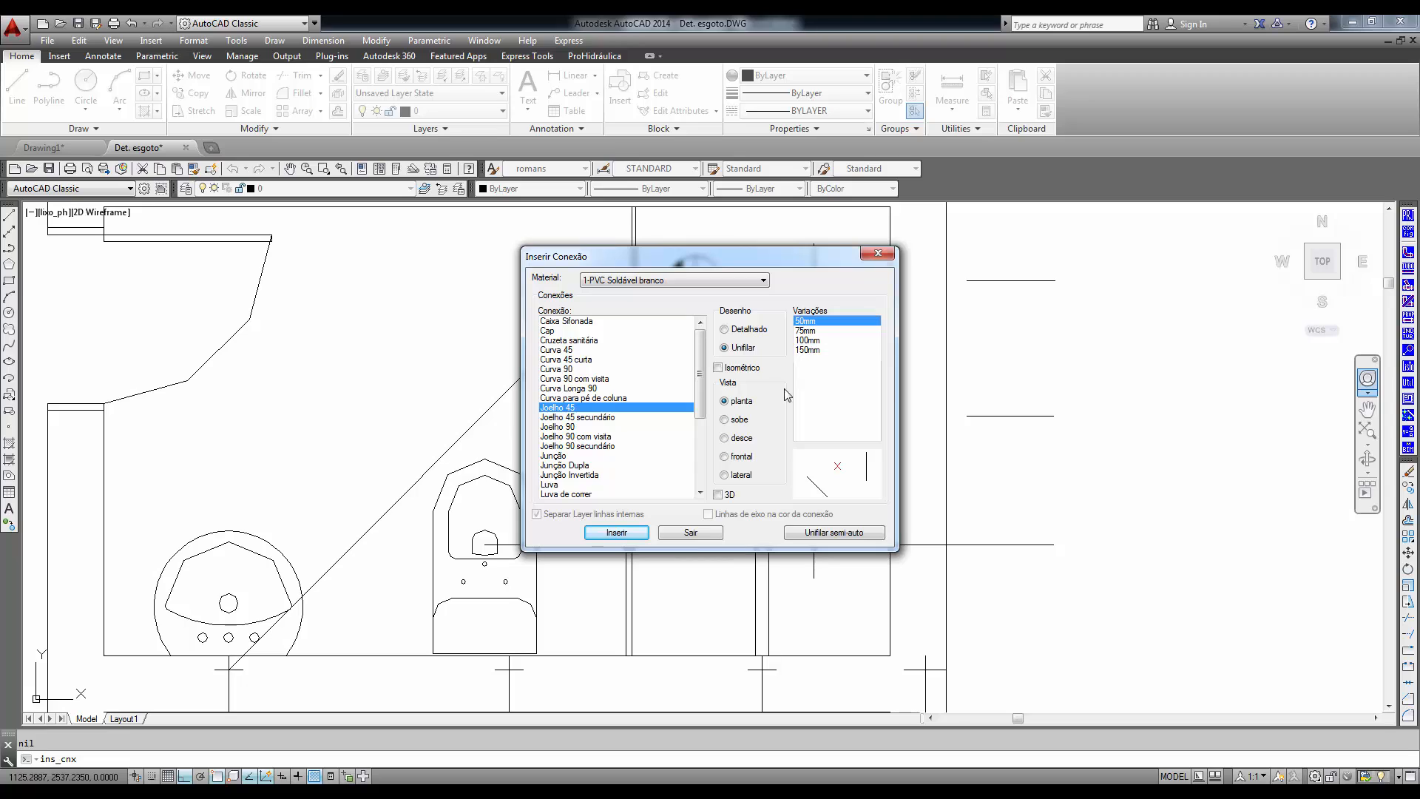
click(616, 533)
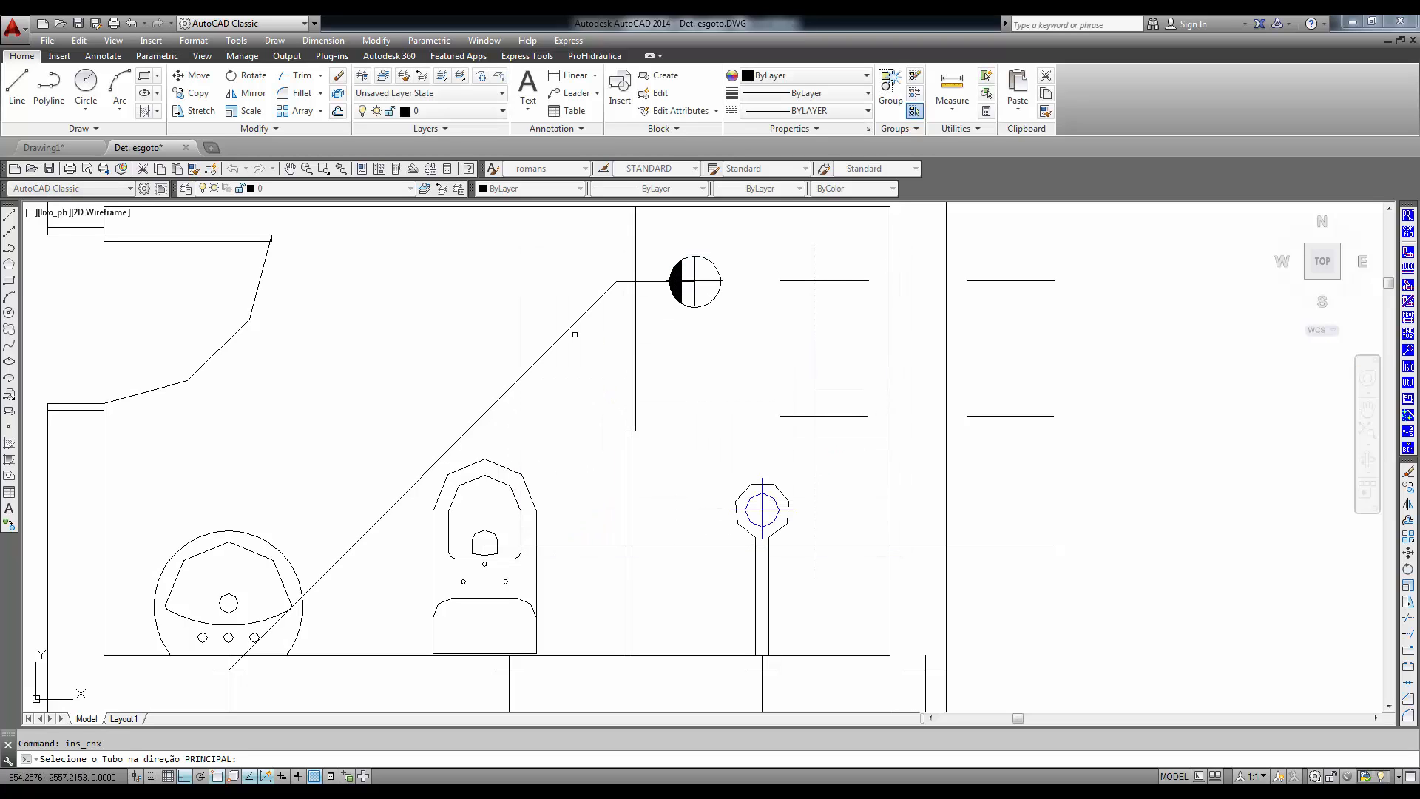
click(602, 295)
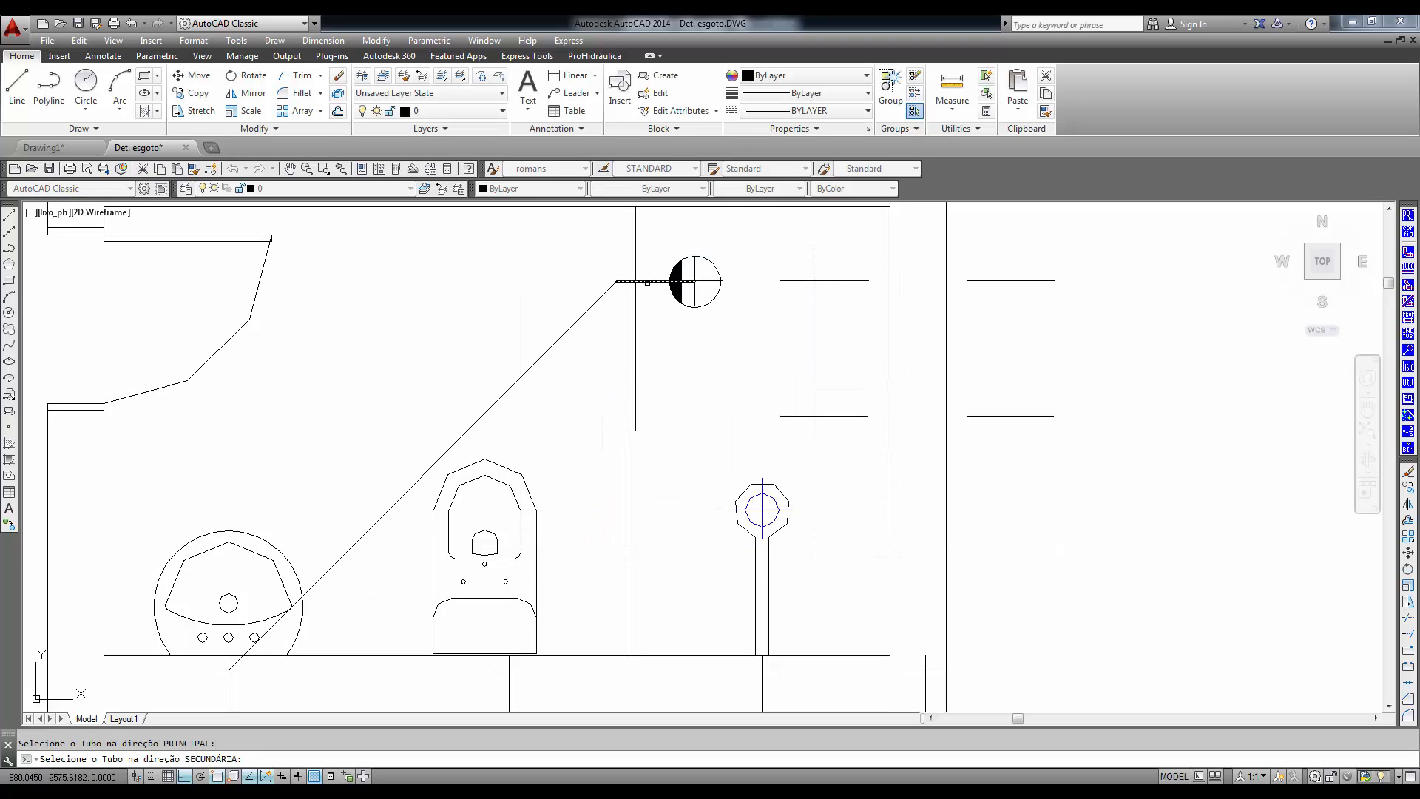
click(648, 282)
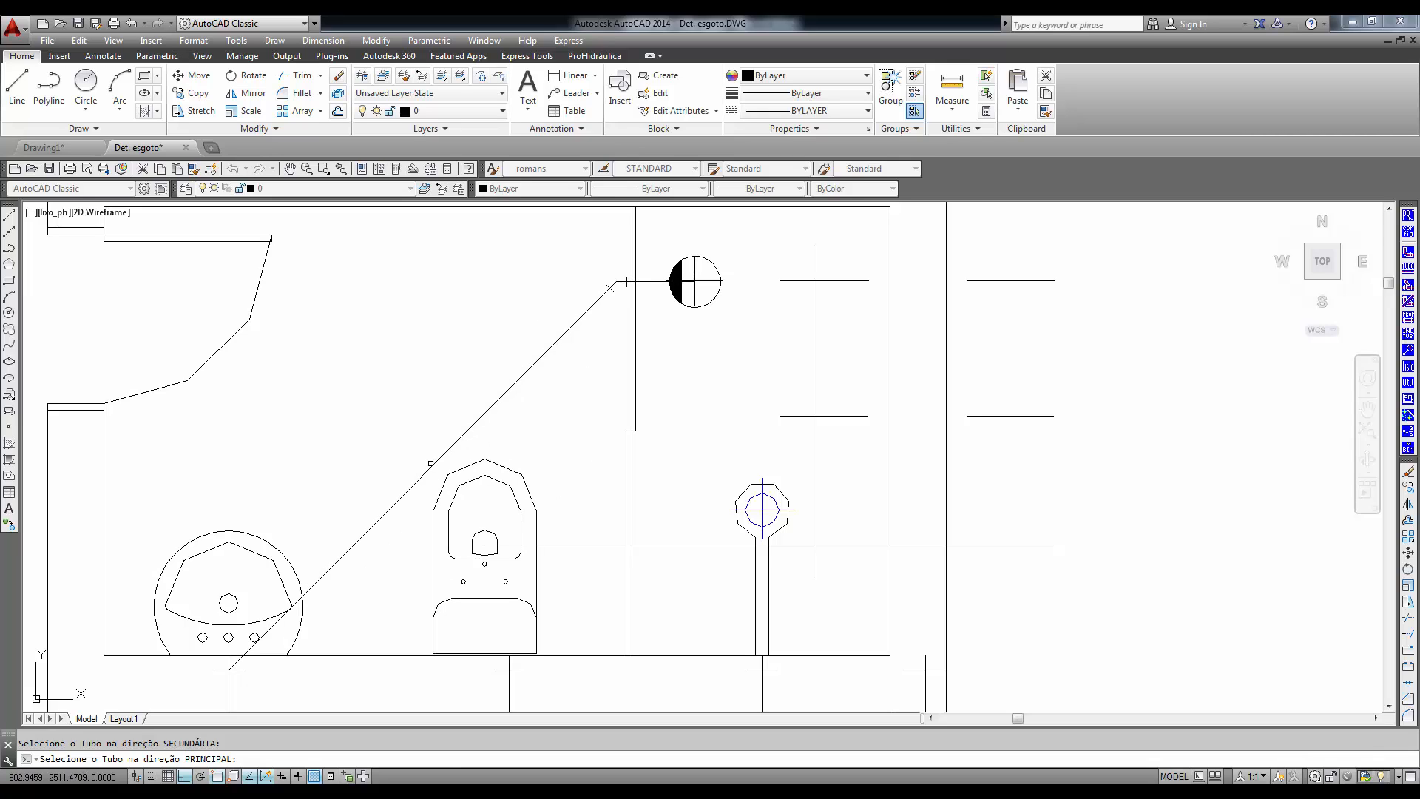
key(Return)
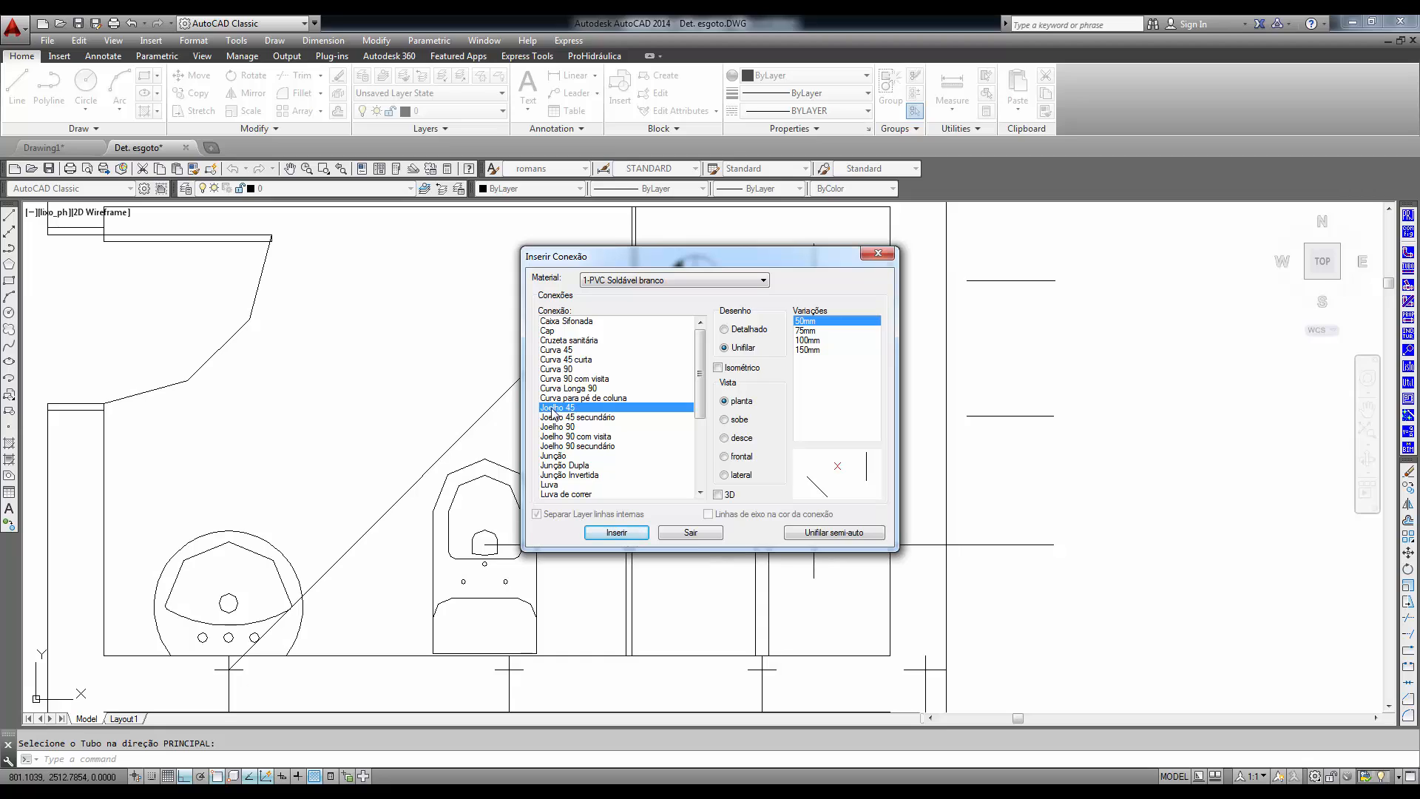
- Insert a 50 mm Unifilar Joelho 90 with the sobe view at the diagonal pipe's end on the washbasin's wall mark
click(551, 427)
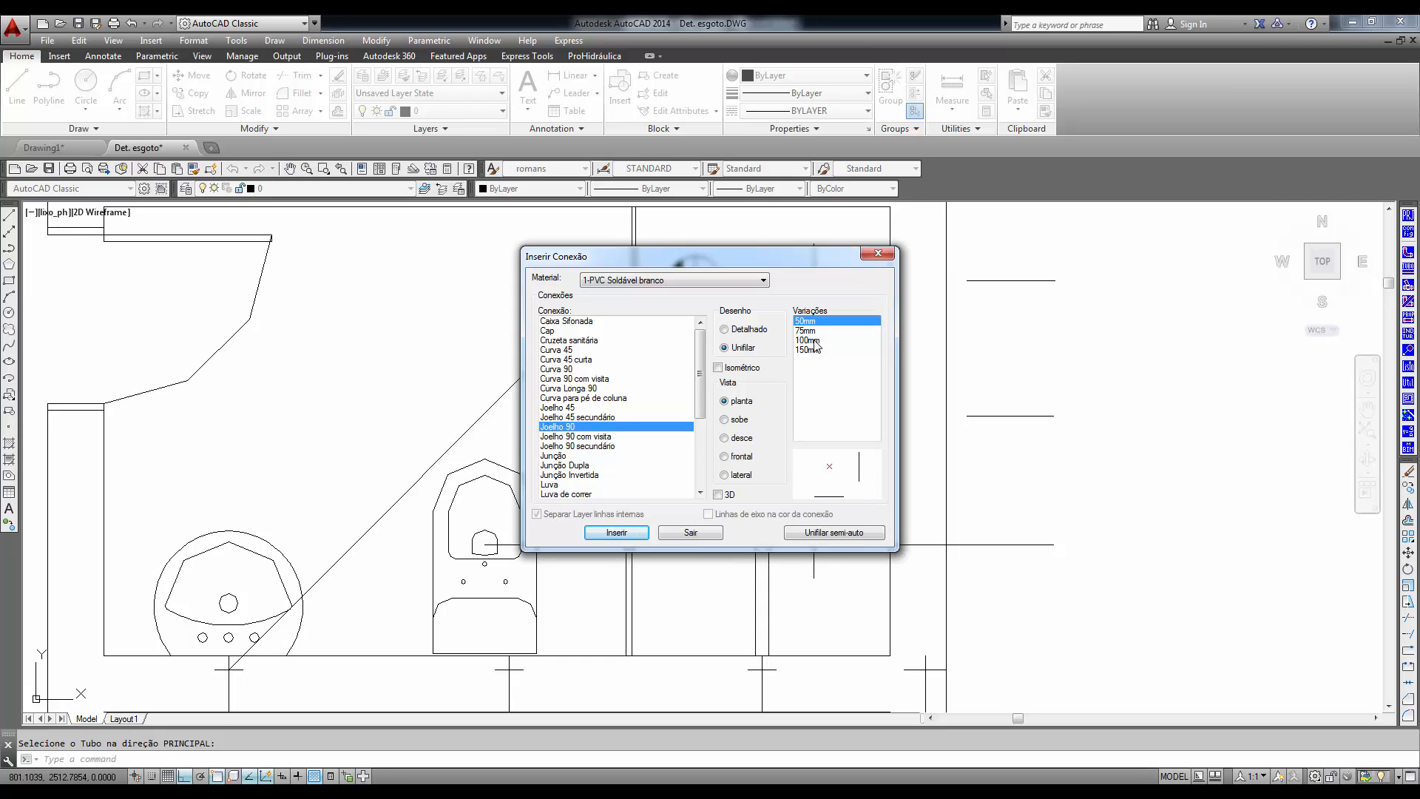
click(726, 420)
click(616, 533)
click(314, 584)
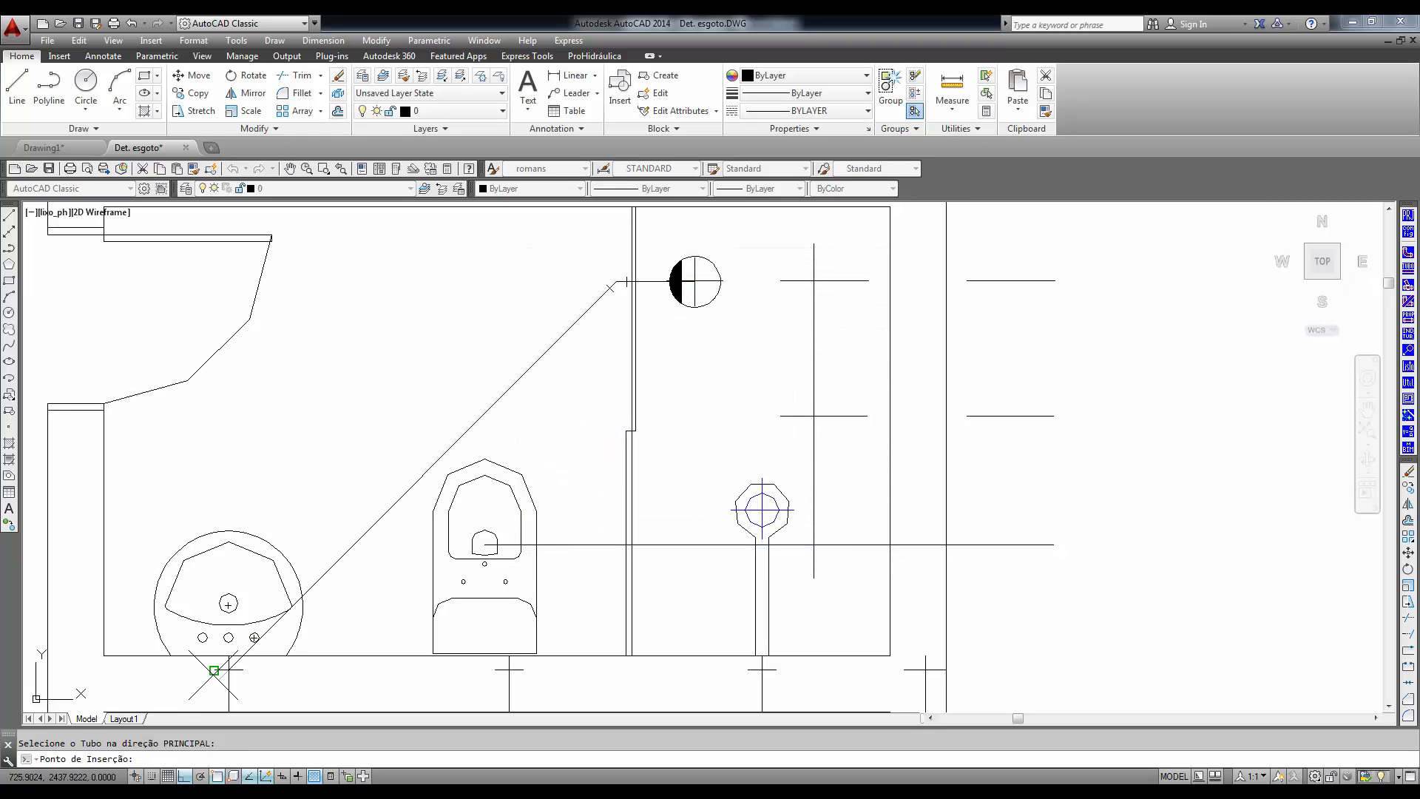
click(228, 669)
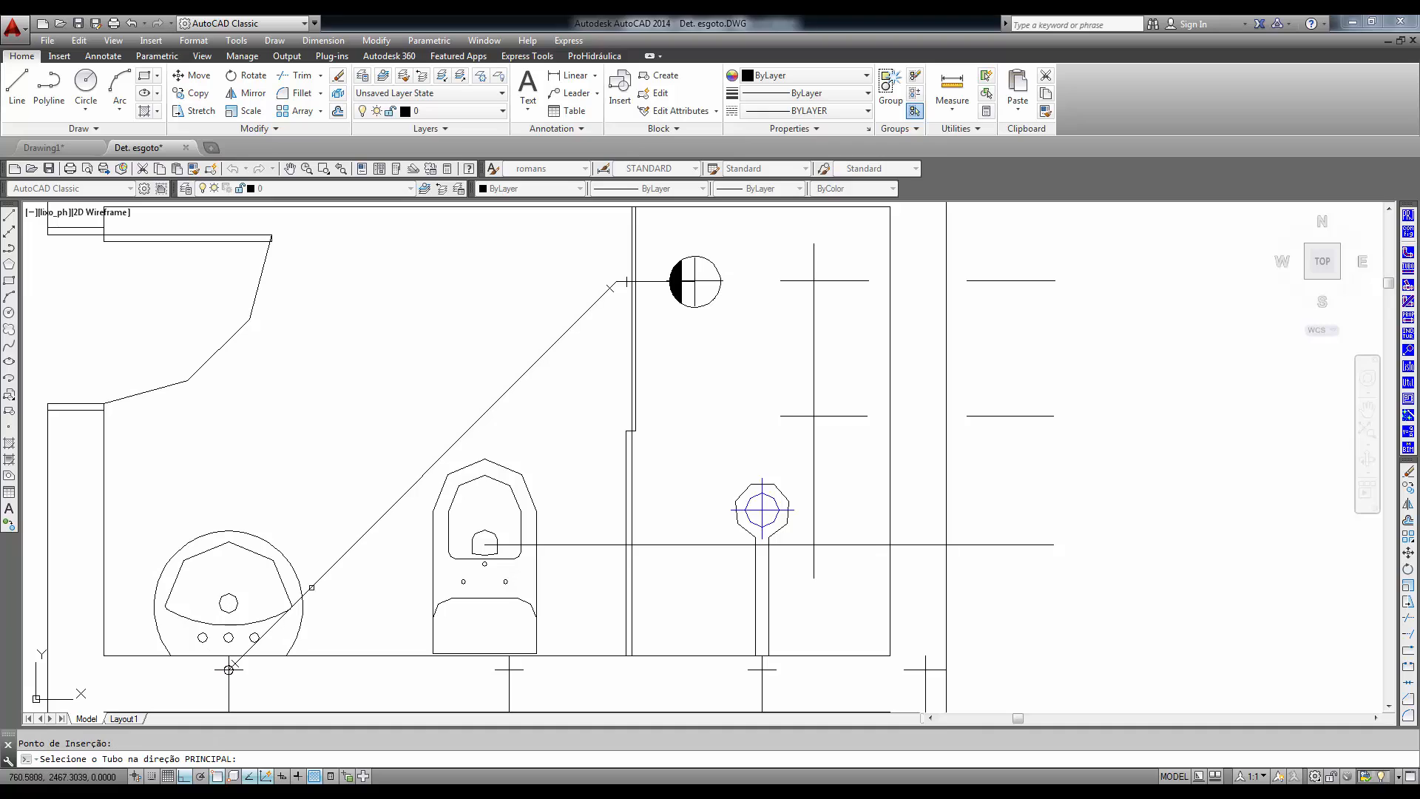
mouse_move(349, 558)
middle_down()
mouse_move(345, 531)
mouse_move(396, 440)
middle_up()
scroll(283, 559, up, 4)
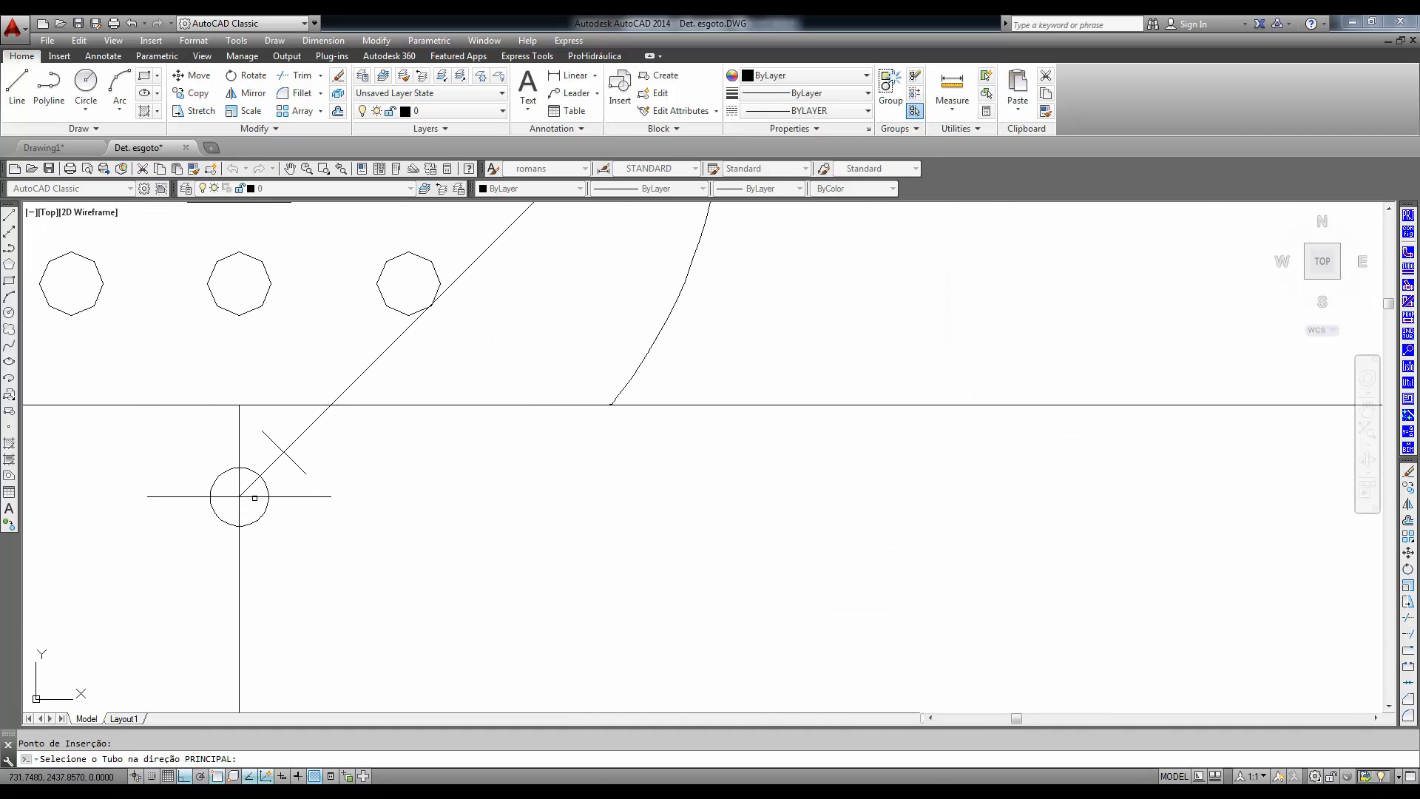
scroll(560, 536, down, 4)
scroll(743, 518, down, 4)
mouse_move(808, 472)
middle_down()
mouse_move(650, 485)
mouse_move(653, 573)
middle_up()
scroll(649, 485, up, 4)
click(653, 573)
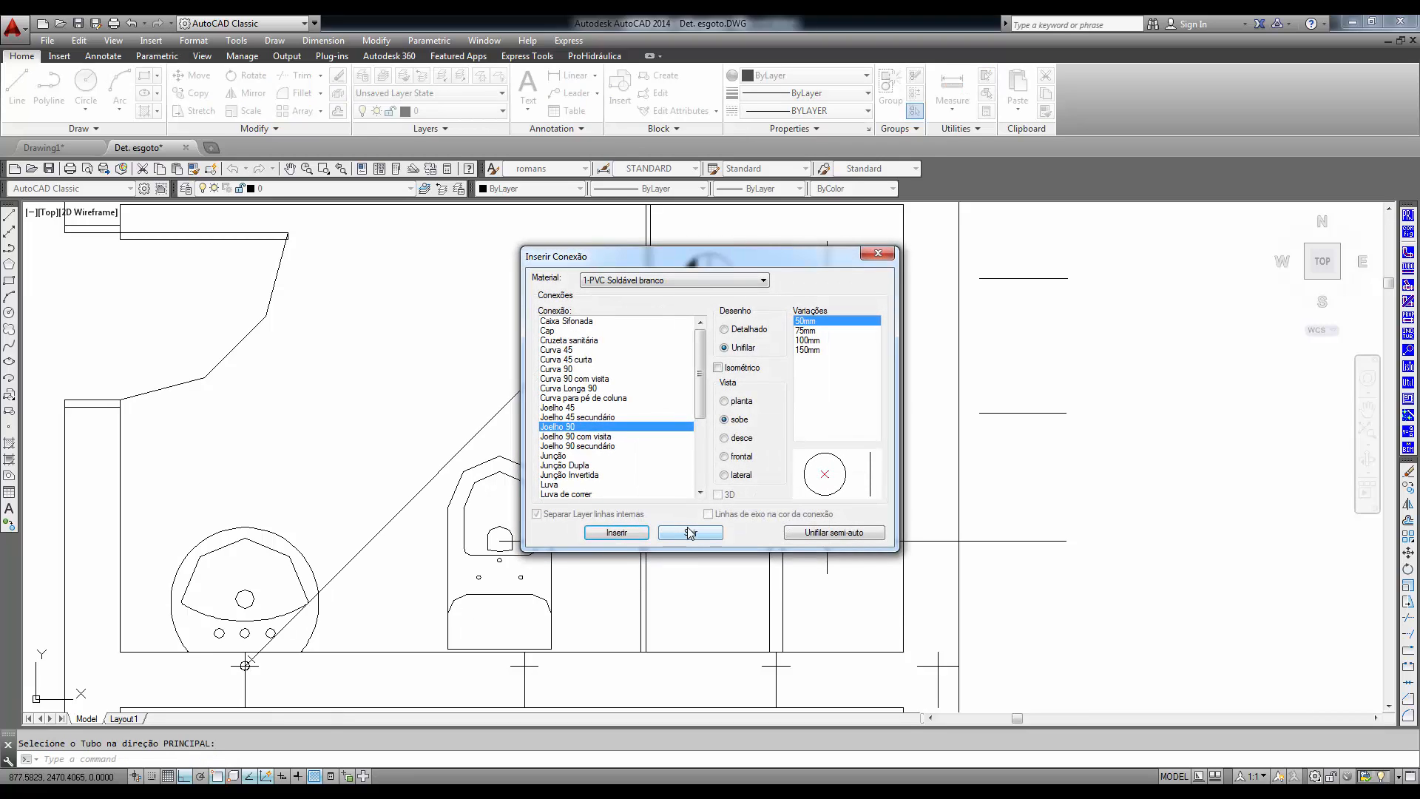
click(690, 531)
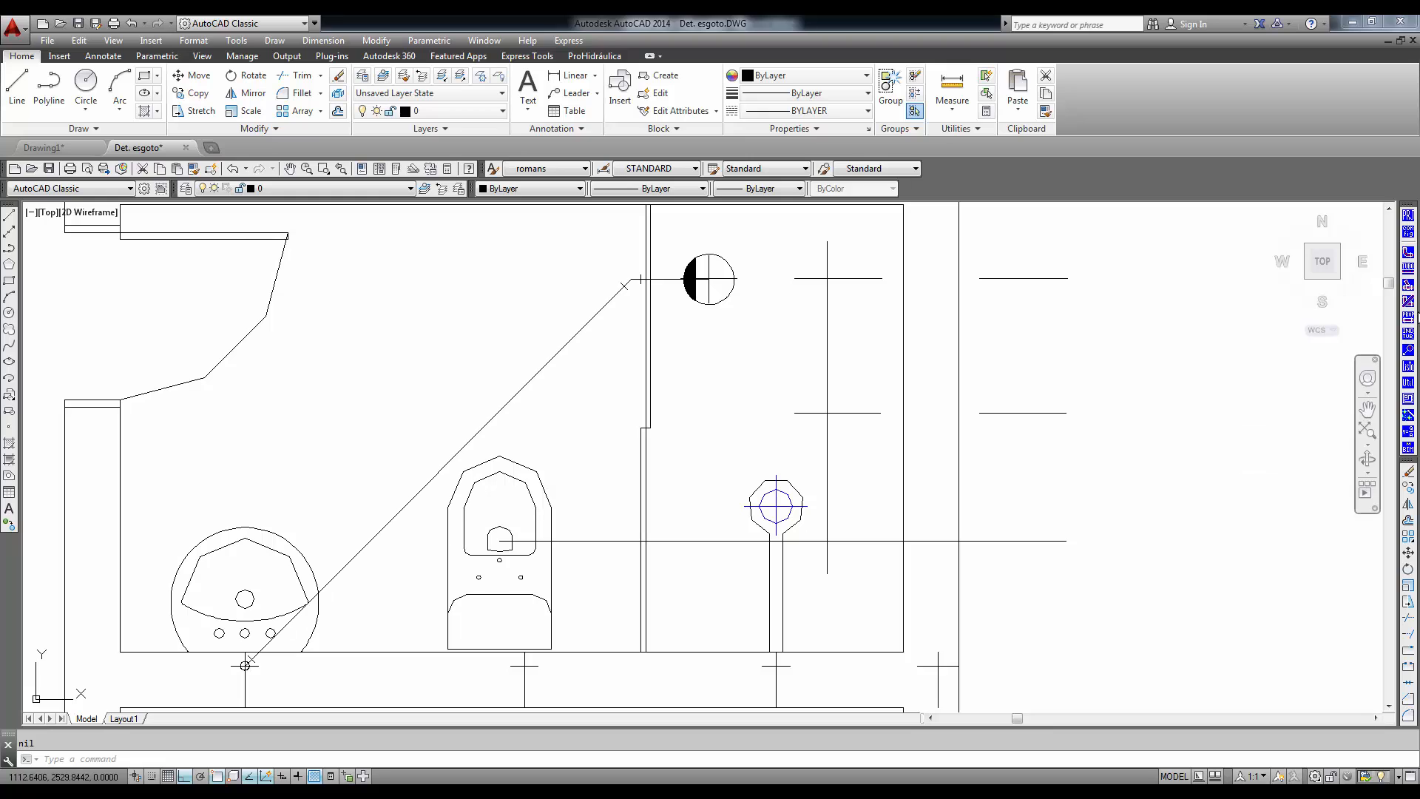
- Insert a 100 mm Unifilar Joelho 90 with the sobe view at the toilet end of the horizontal pipe
click(1408, 252)
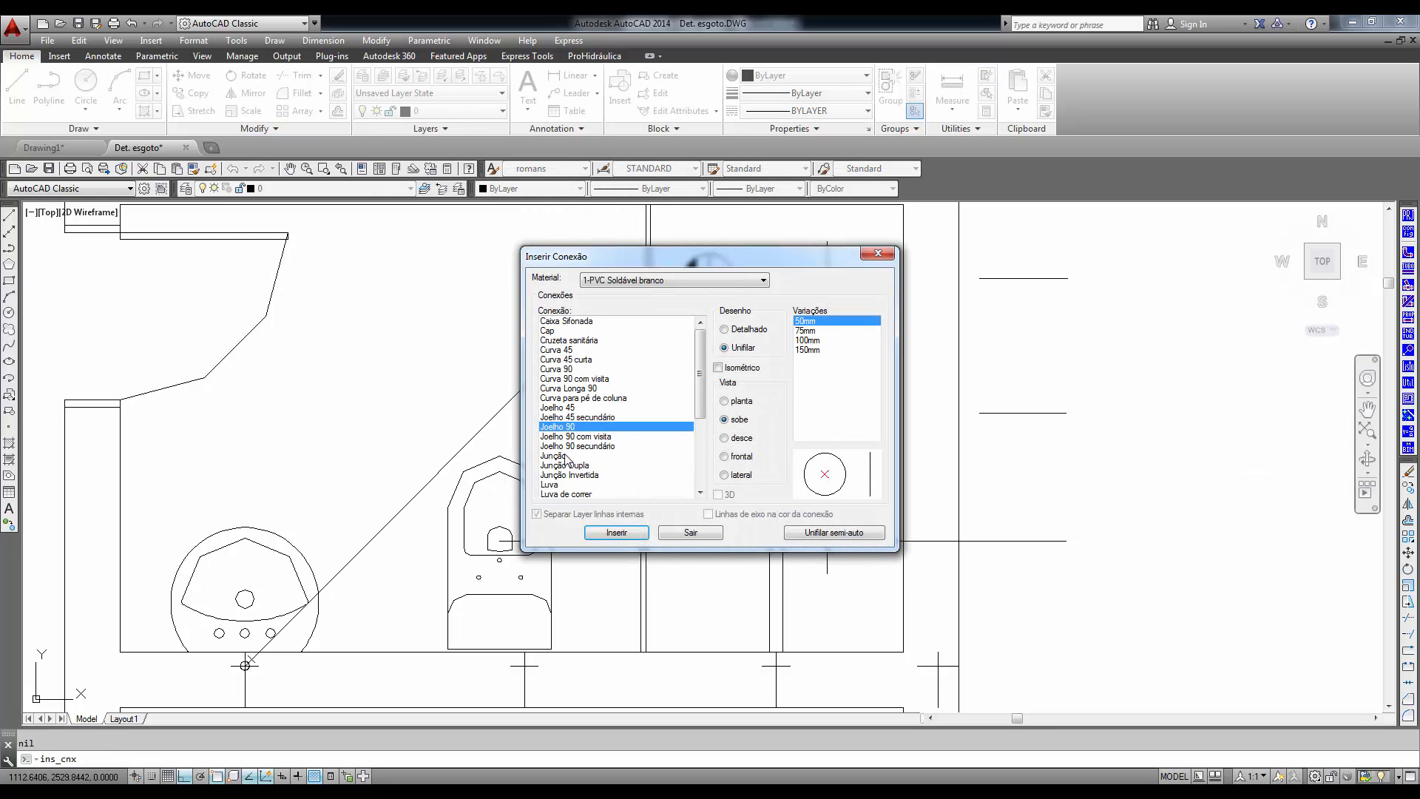
click(808, 340)
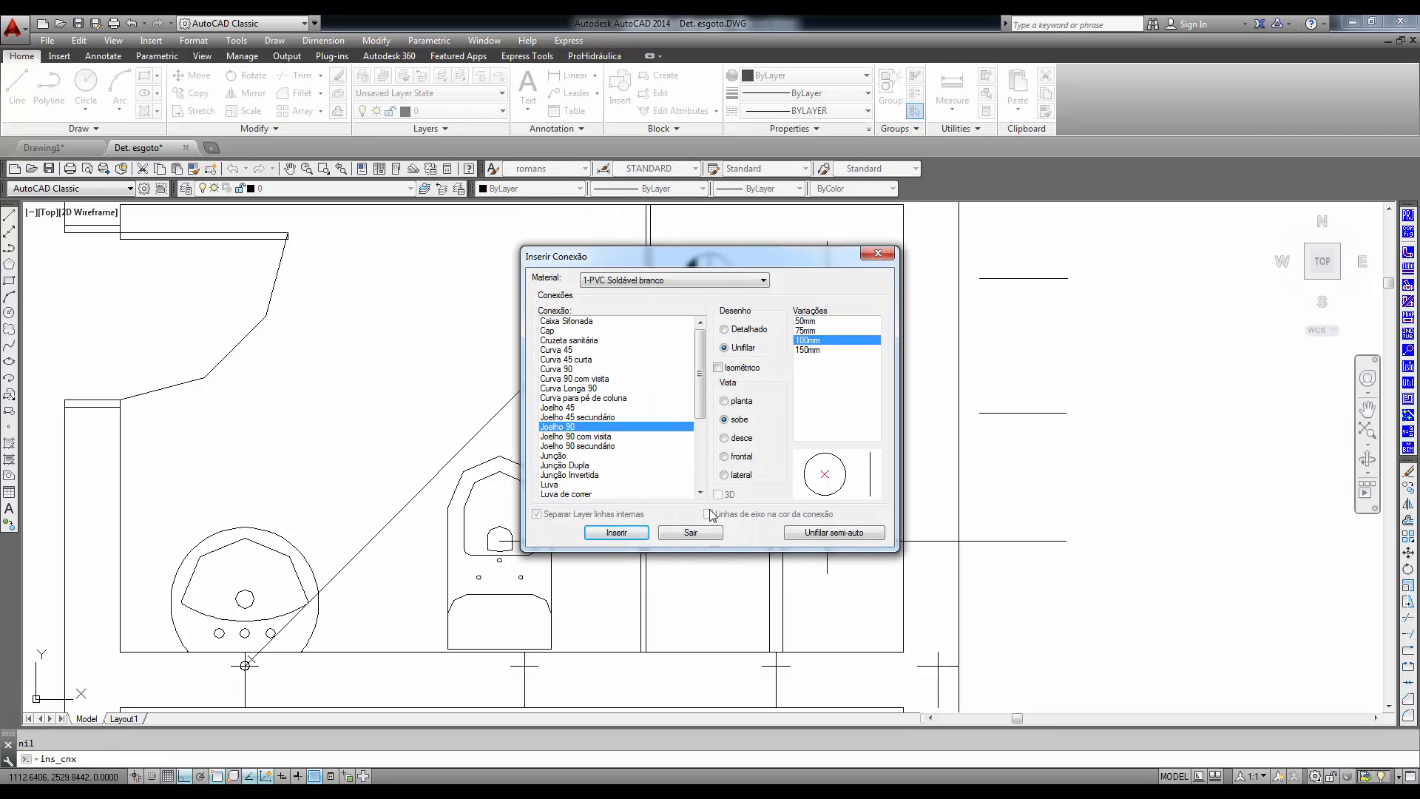
click(616, 533)
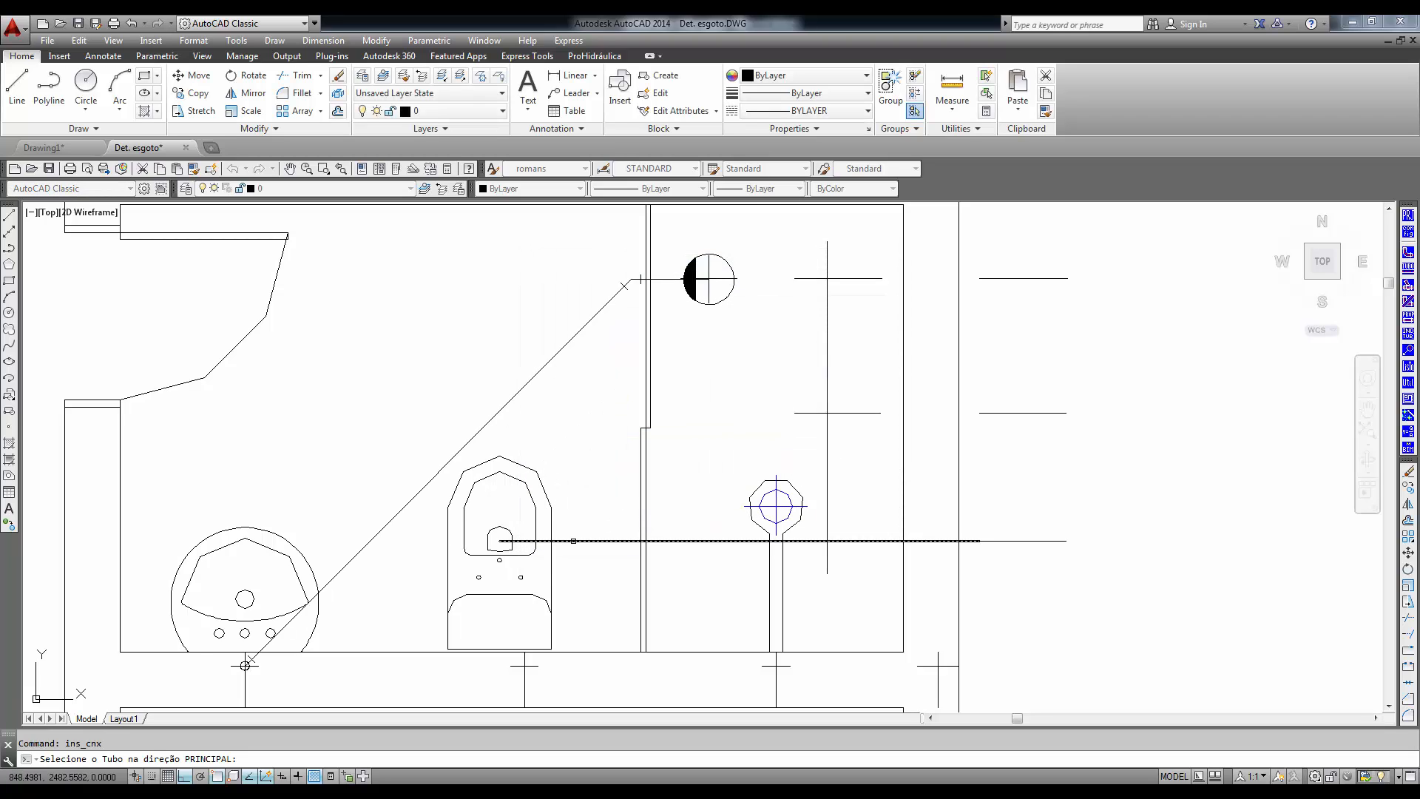
click(510, 542)
click(500, 540)
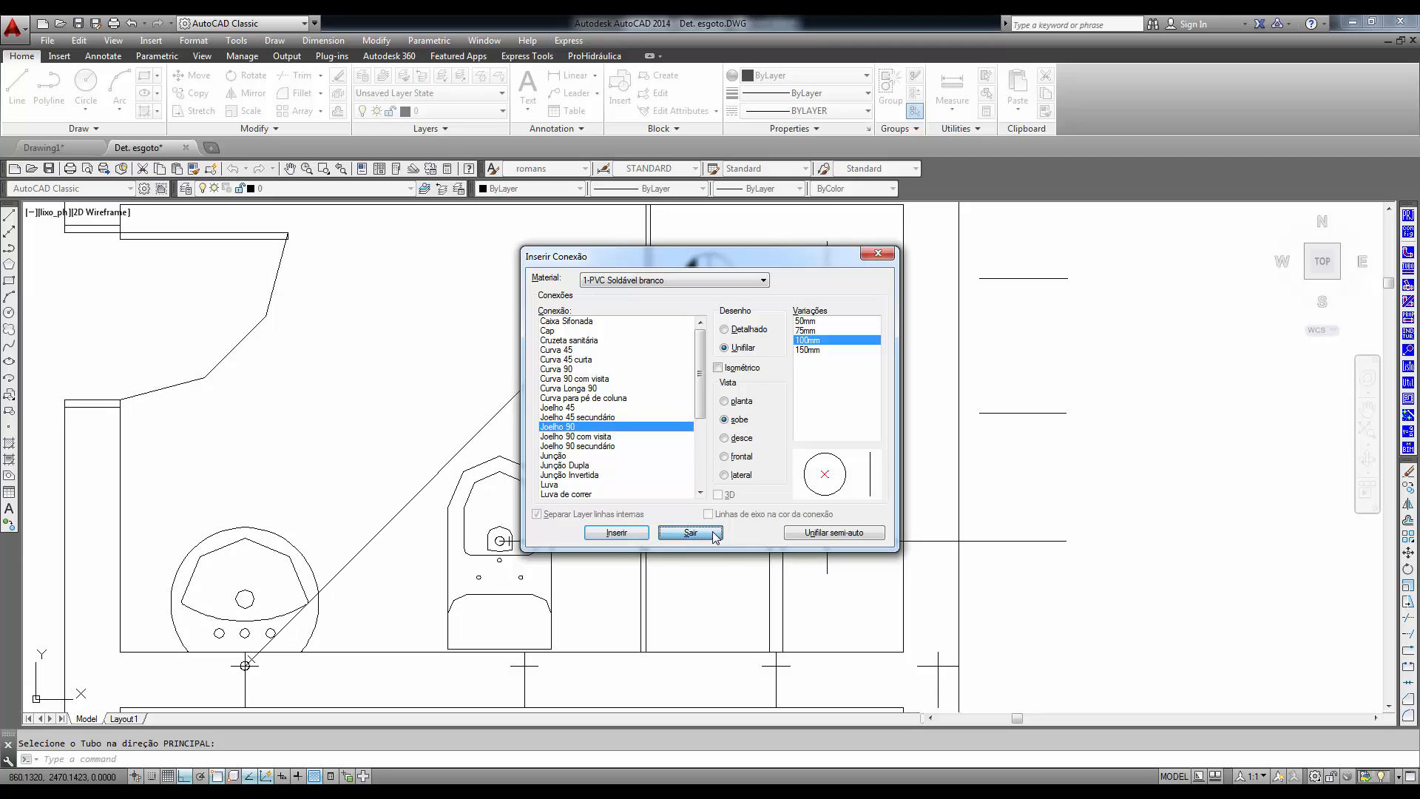
click(669, 530)
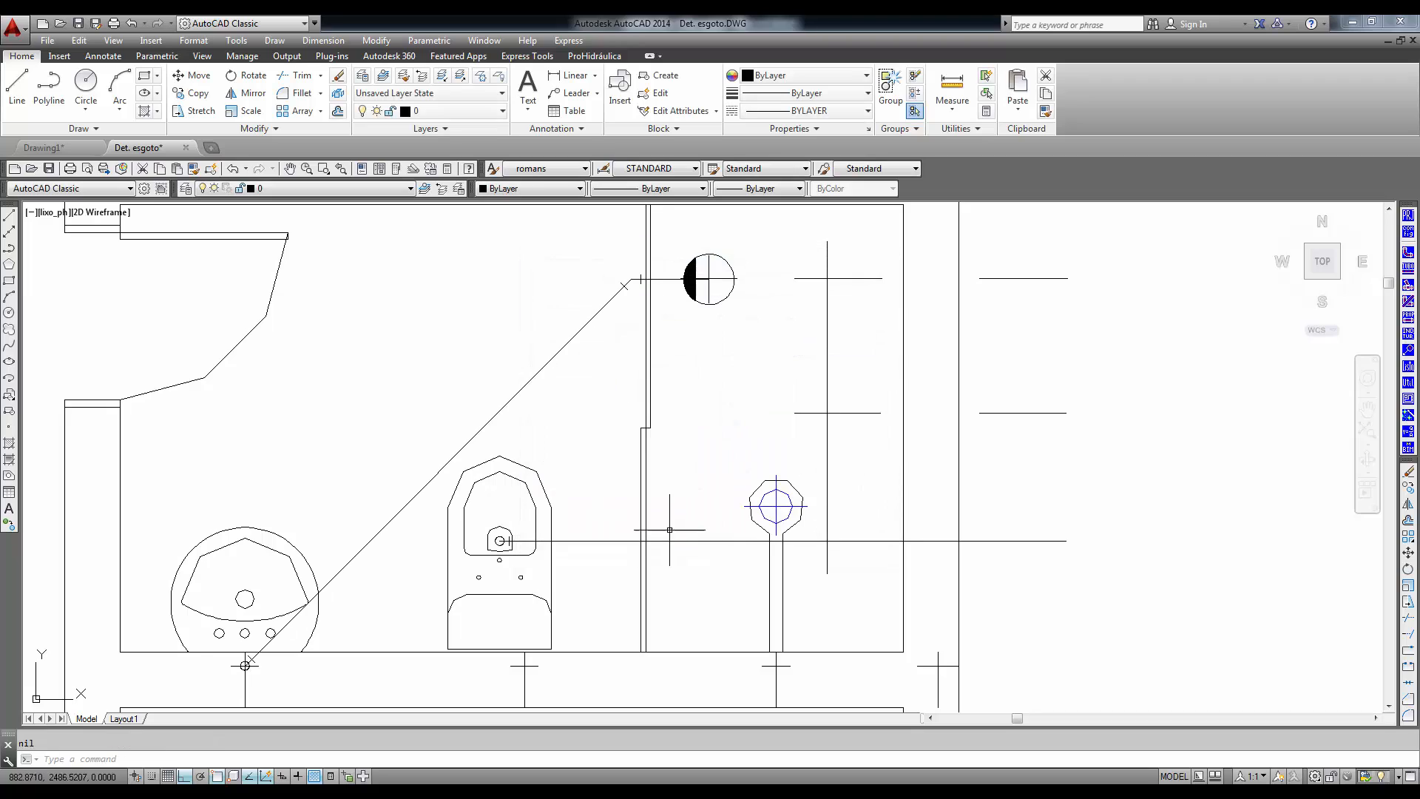
- Label the diagonal pipe with its Diâmetro, Fluxo and Inclinação using automatic positioning
click(1410, 336)
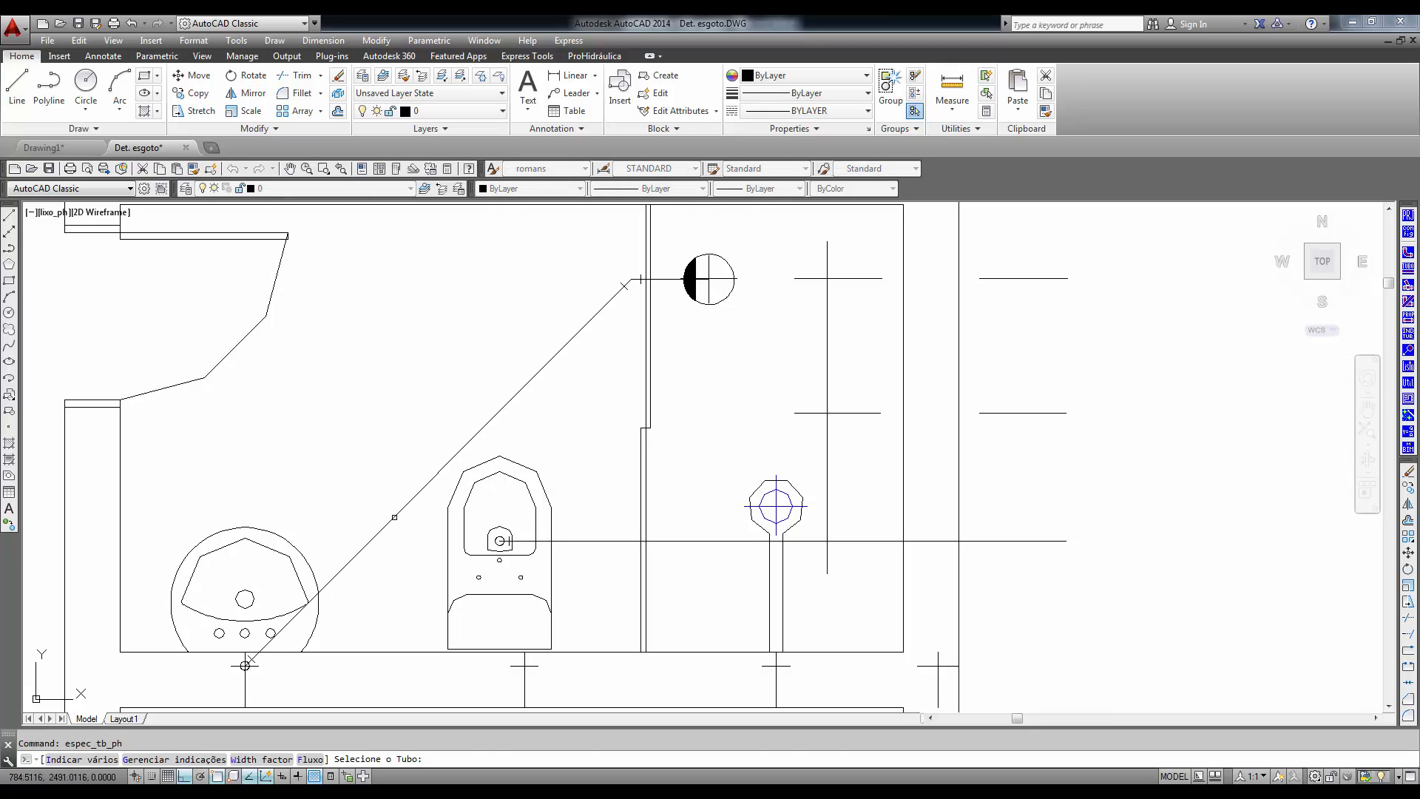
click(395, 517)
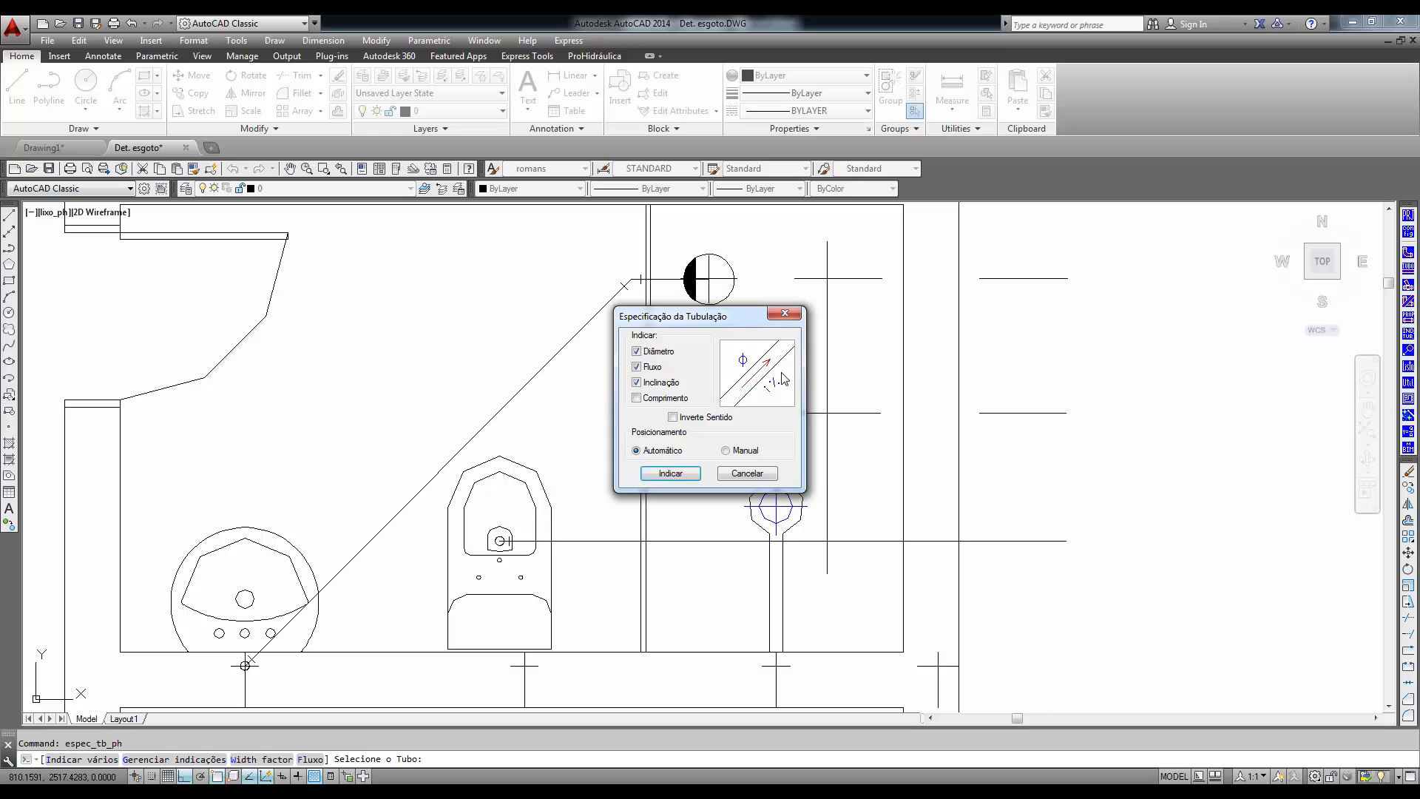
click(671, 473)
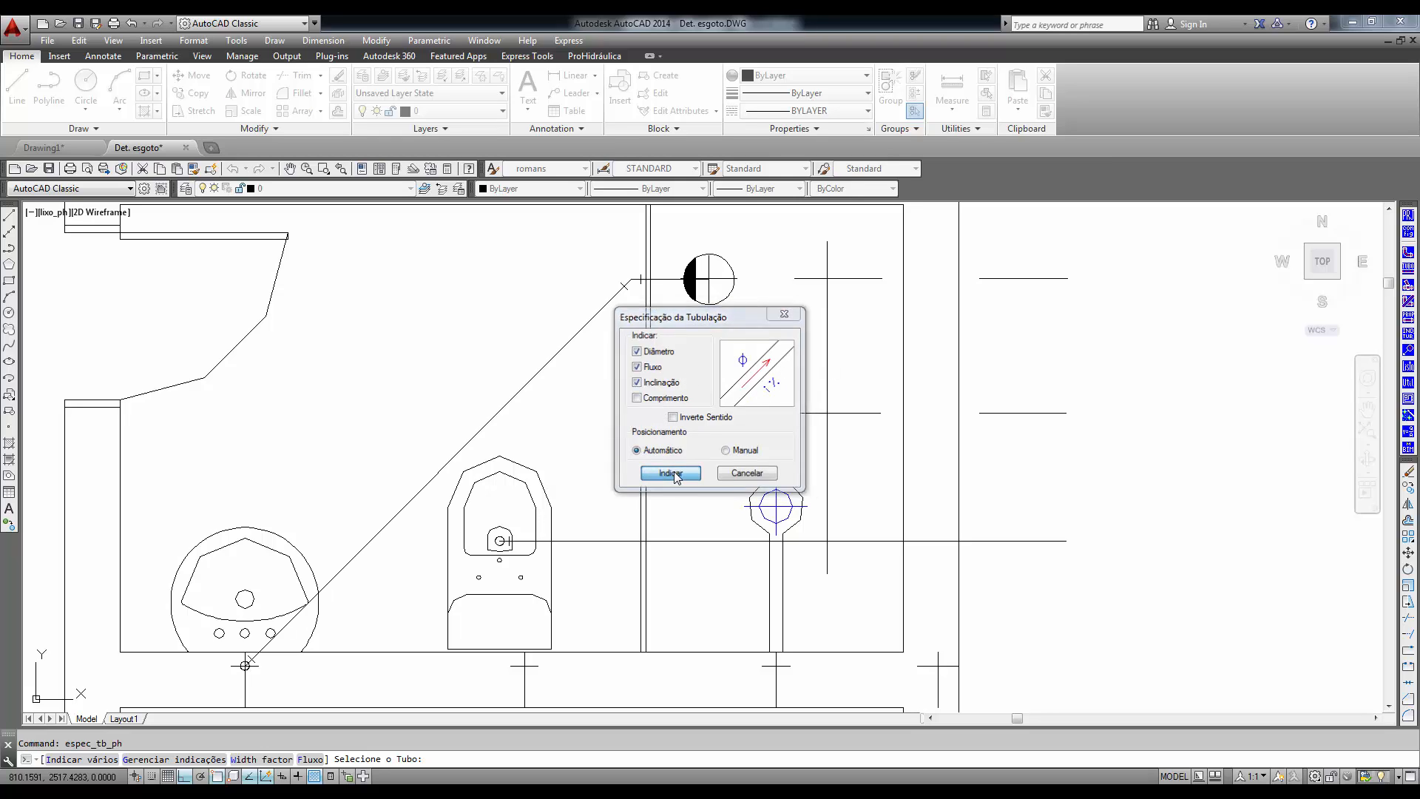
click(676, 442)
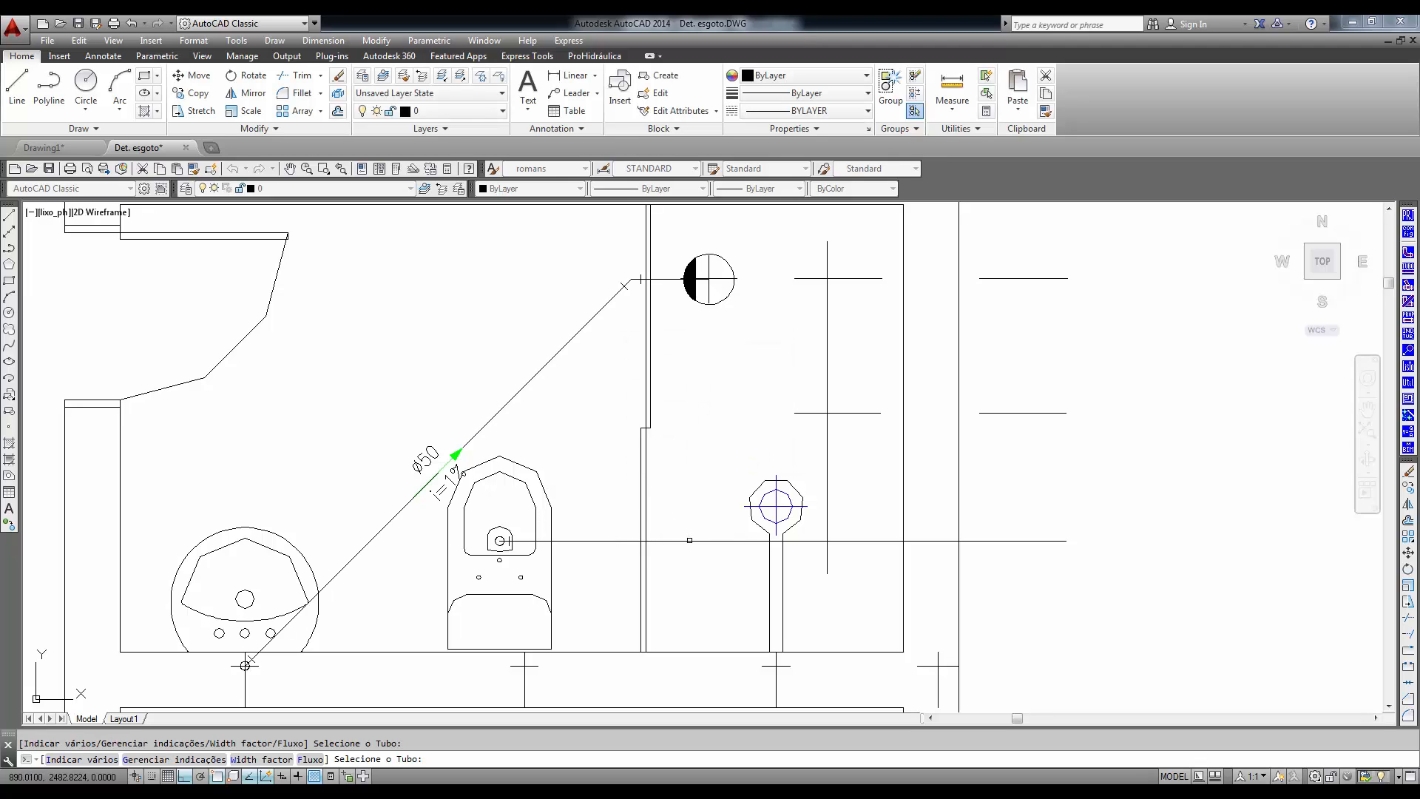
key(Escape)
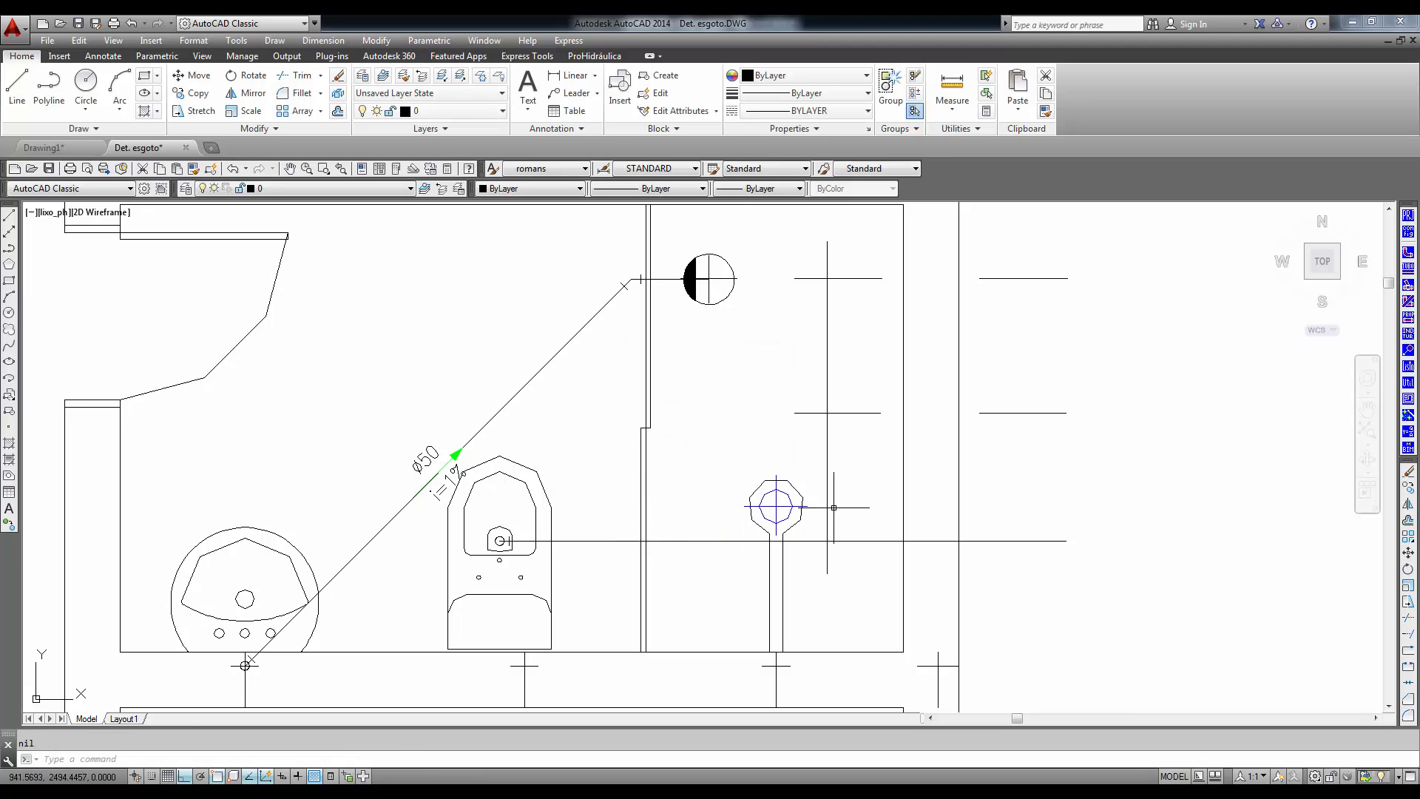
- Add an Esgoto Primário riser indication EP1 in a circle with Sobe and Desce arrows at the horizontal pipe's outer end
click(1408, 351)
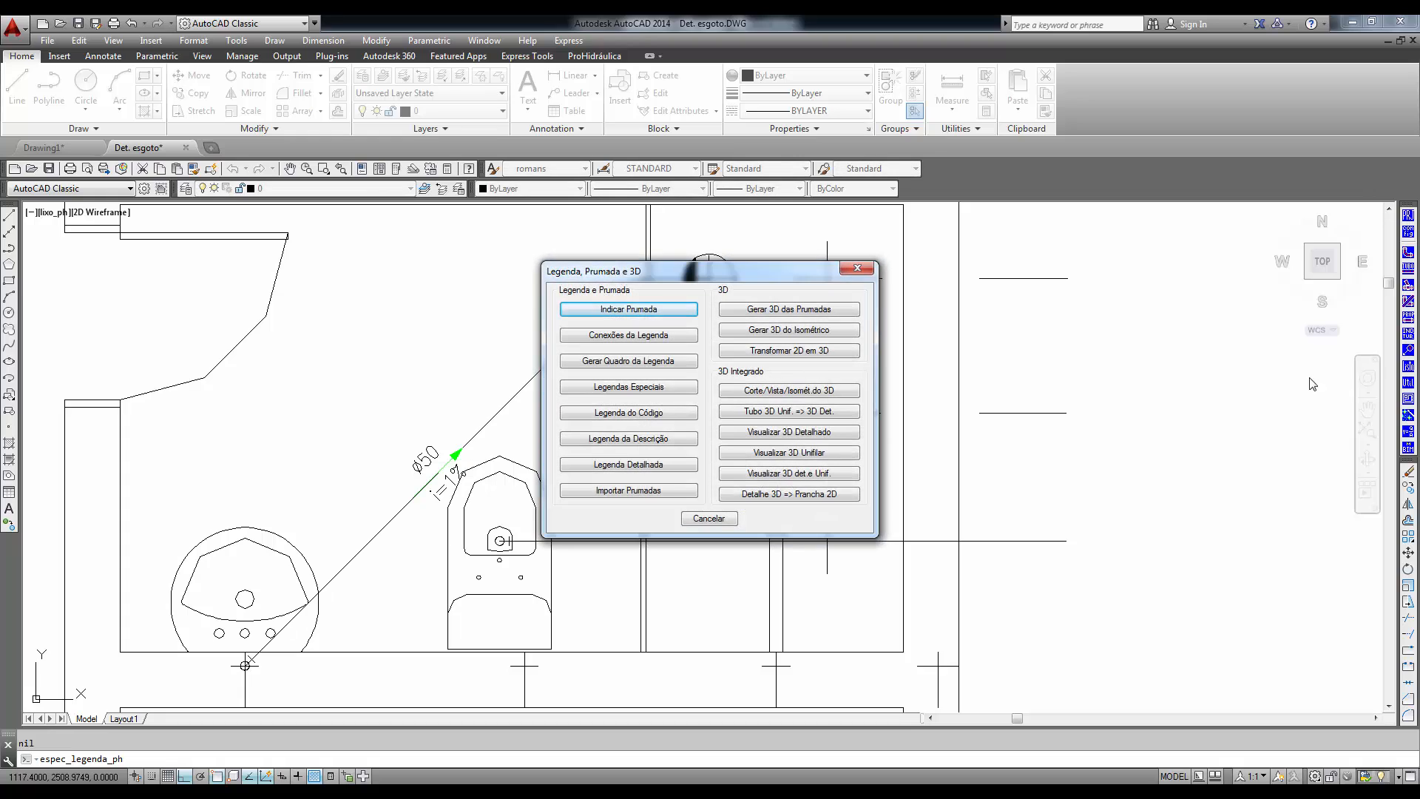
click(628, 309)
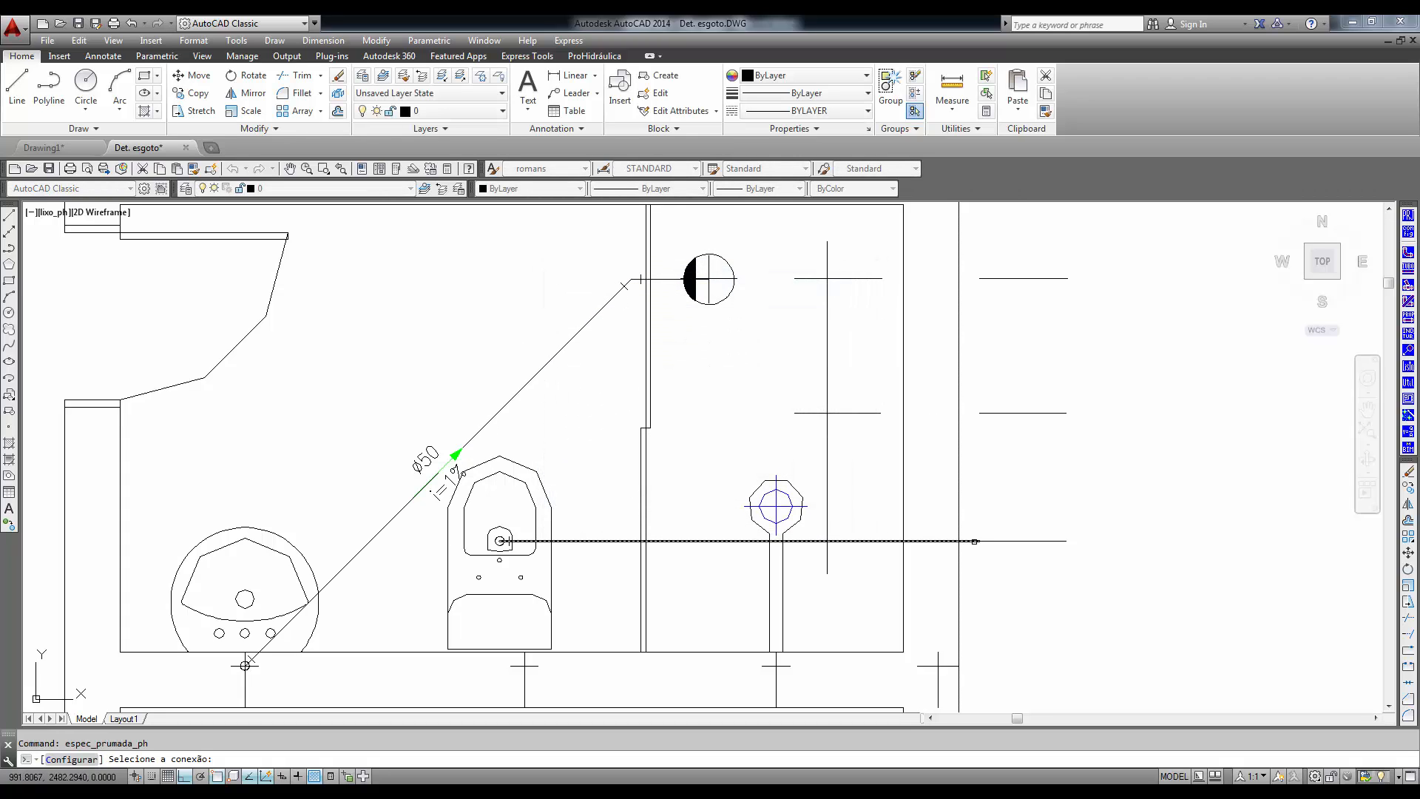
click(975, 541)
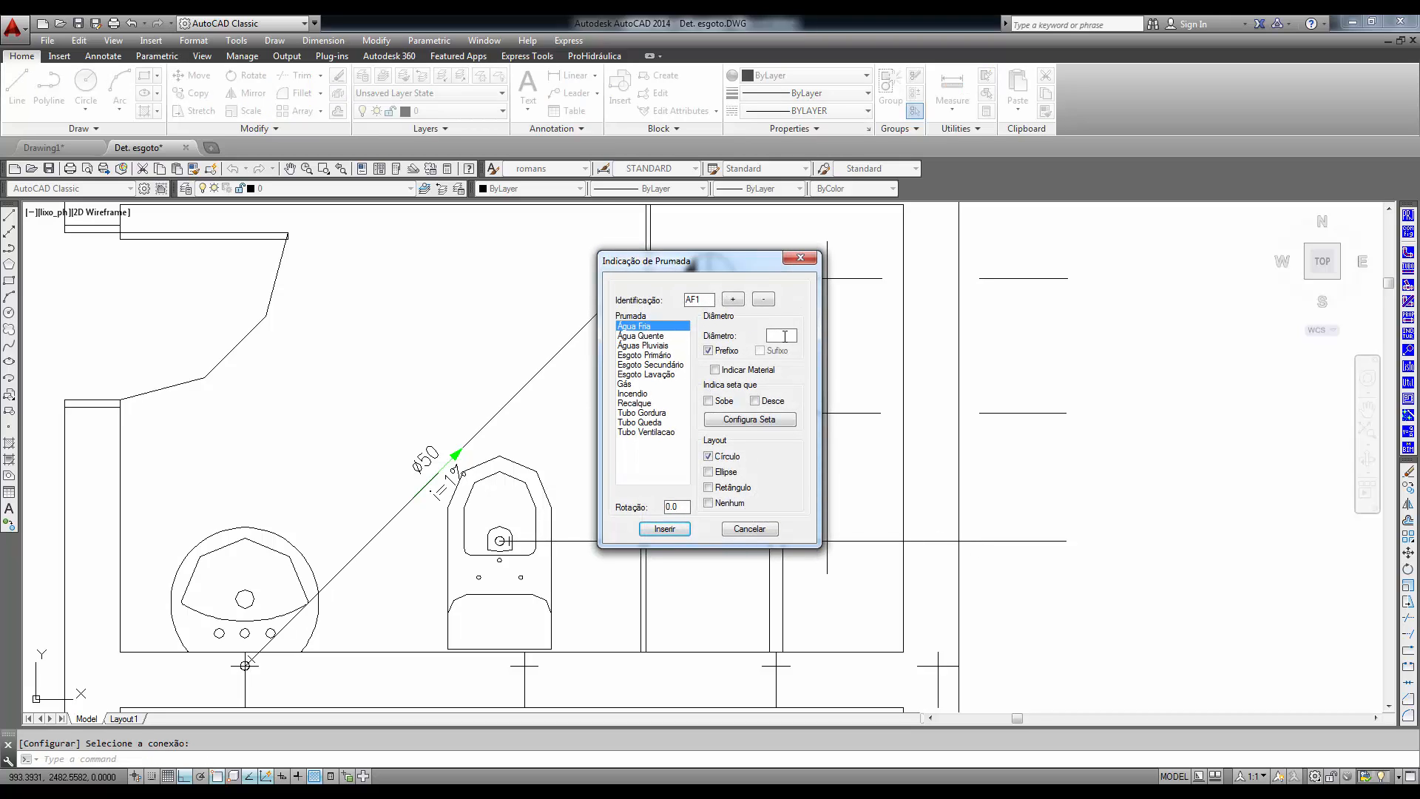
click(649, 355)
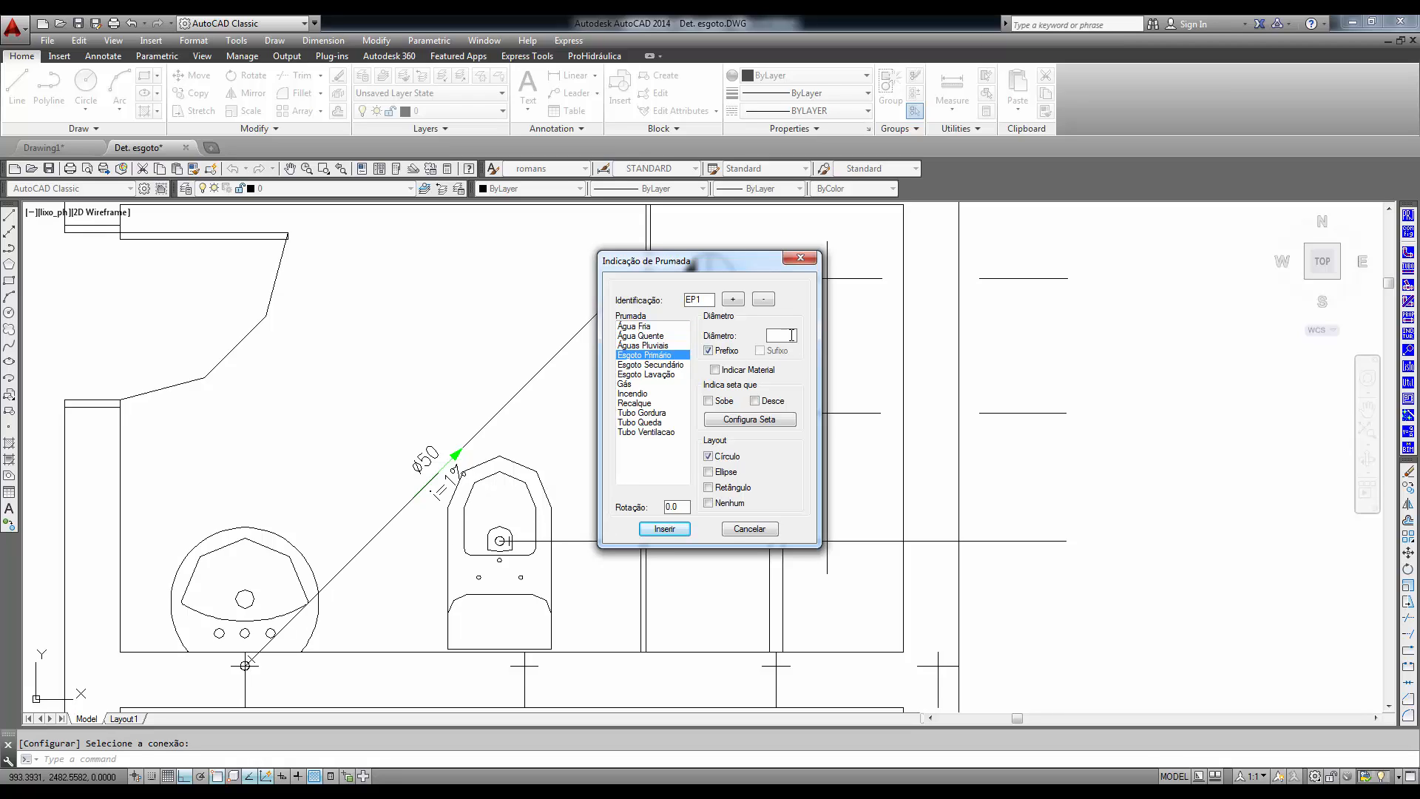
click(708, 400)
click(755, 400)
click(662, 530)
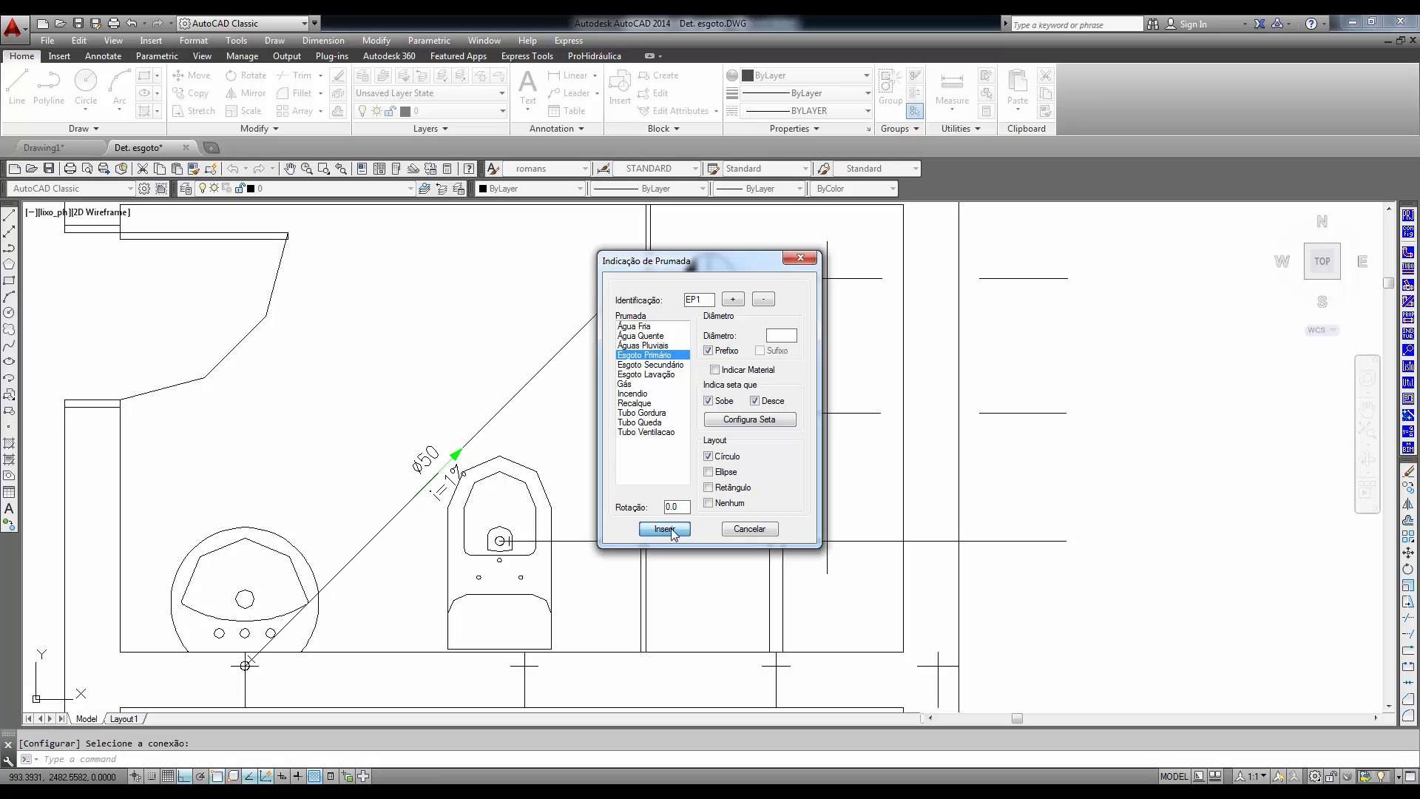
click(980, 540)
scroll(1077, 611, down, 3)
middle_drag(1091, 614, 930, 512)
click(947, 520)
scroll(892, 536, up, 6)
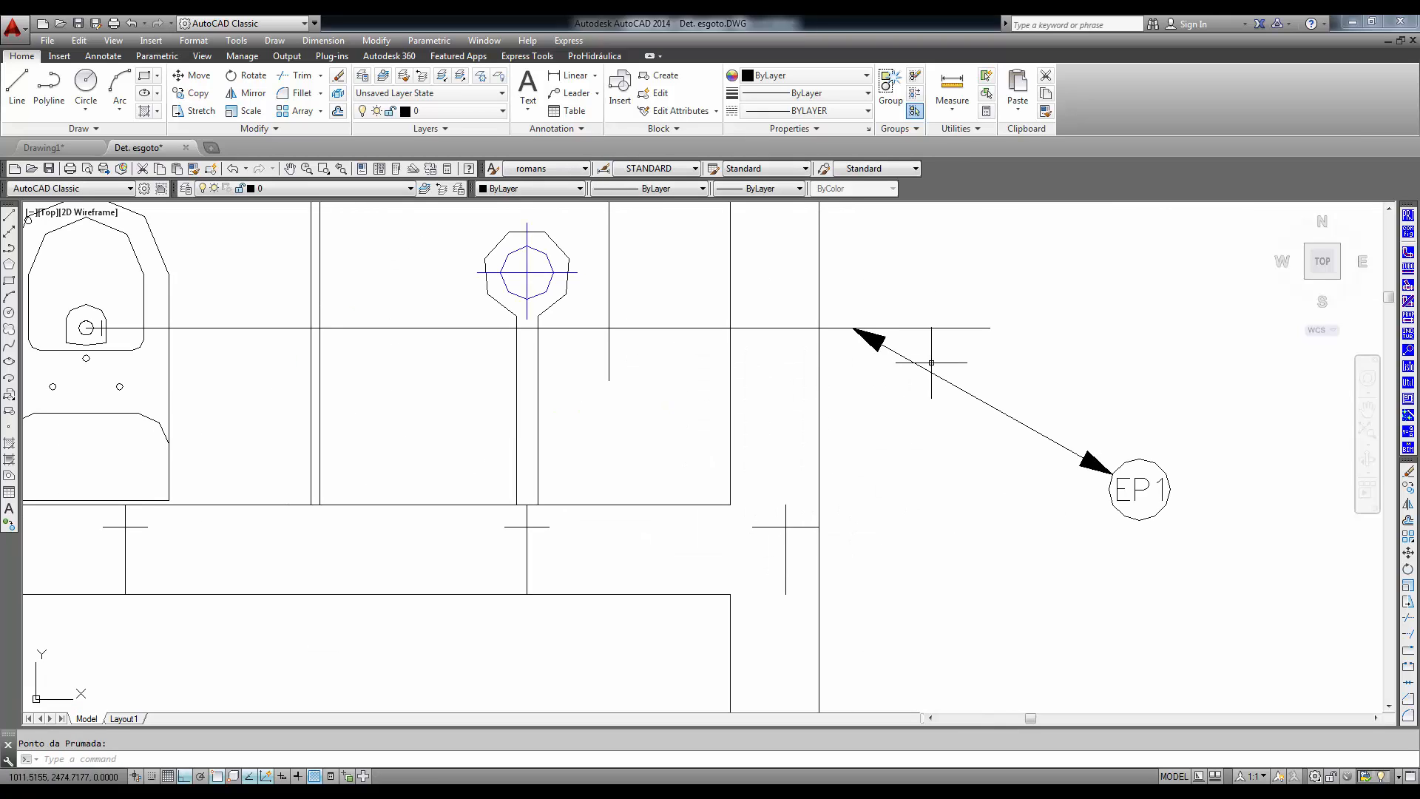
- Add a Tubo Ventilacao riser indication TV1 with diameter 75 and rectangular layout at the lower short line outside the shower wall
key(Return)
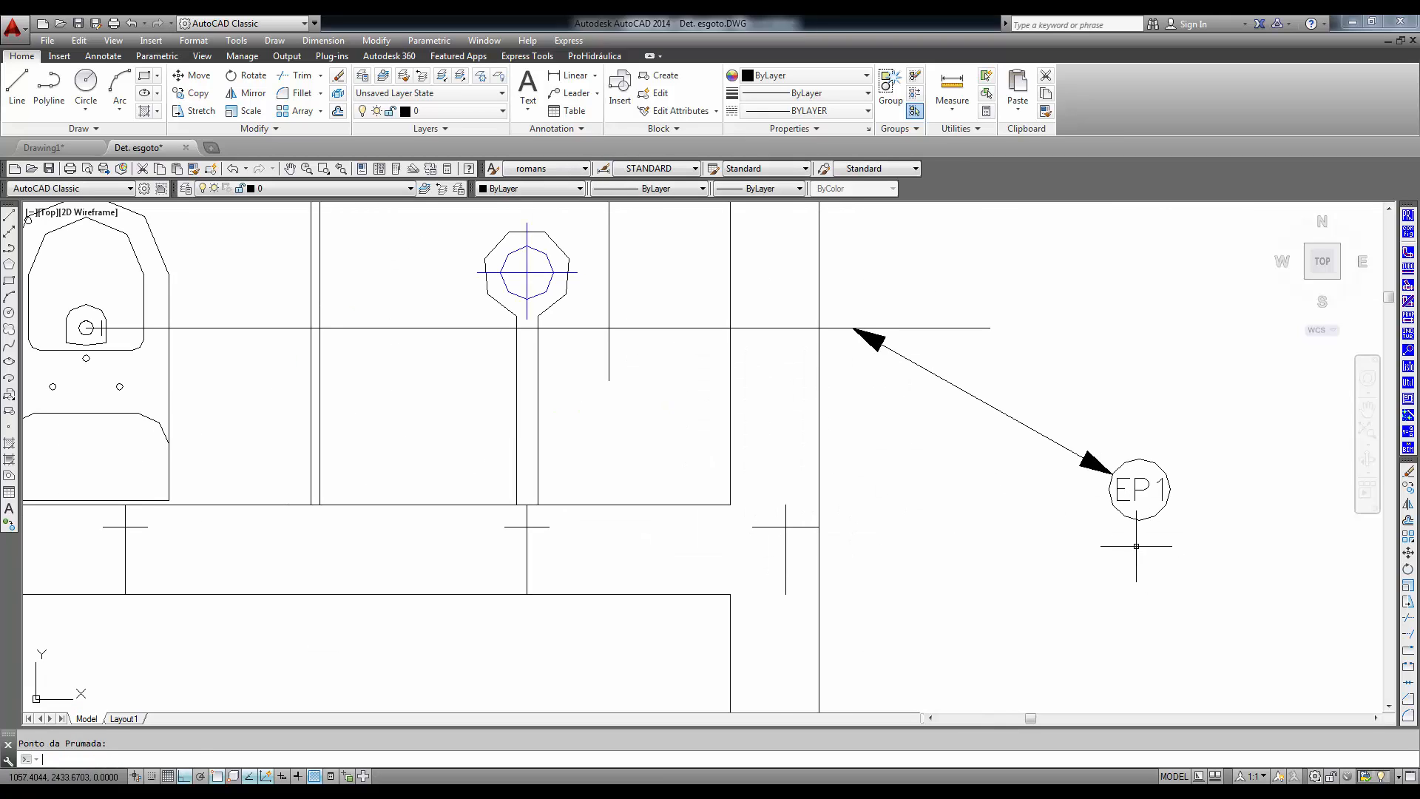
scroll(1057, 461, down, 2)
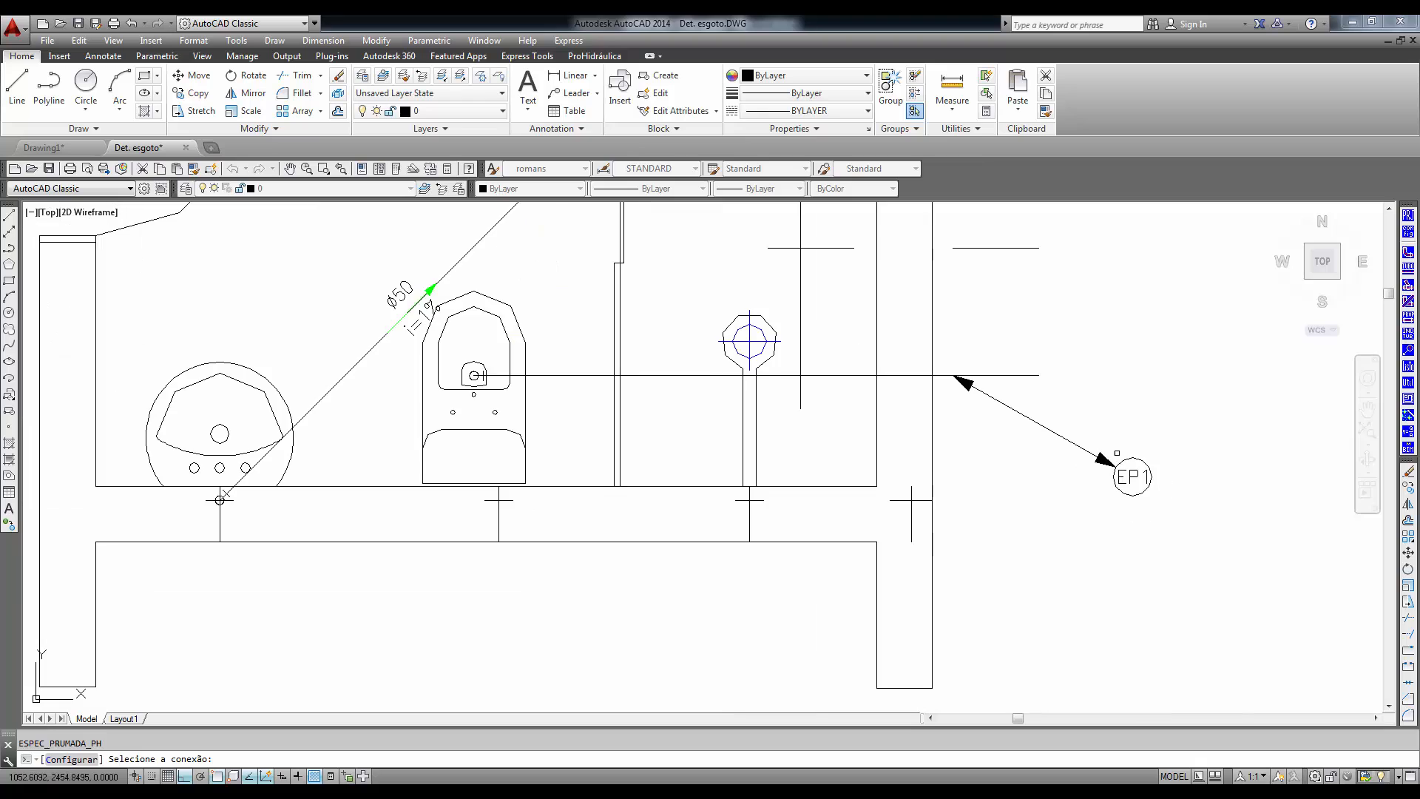
middle_drag(1083, 466, 916, 572)
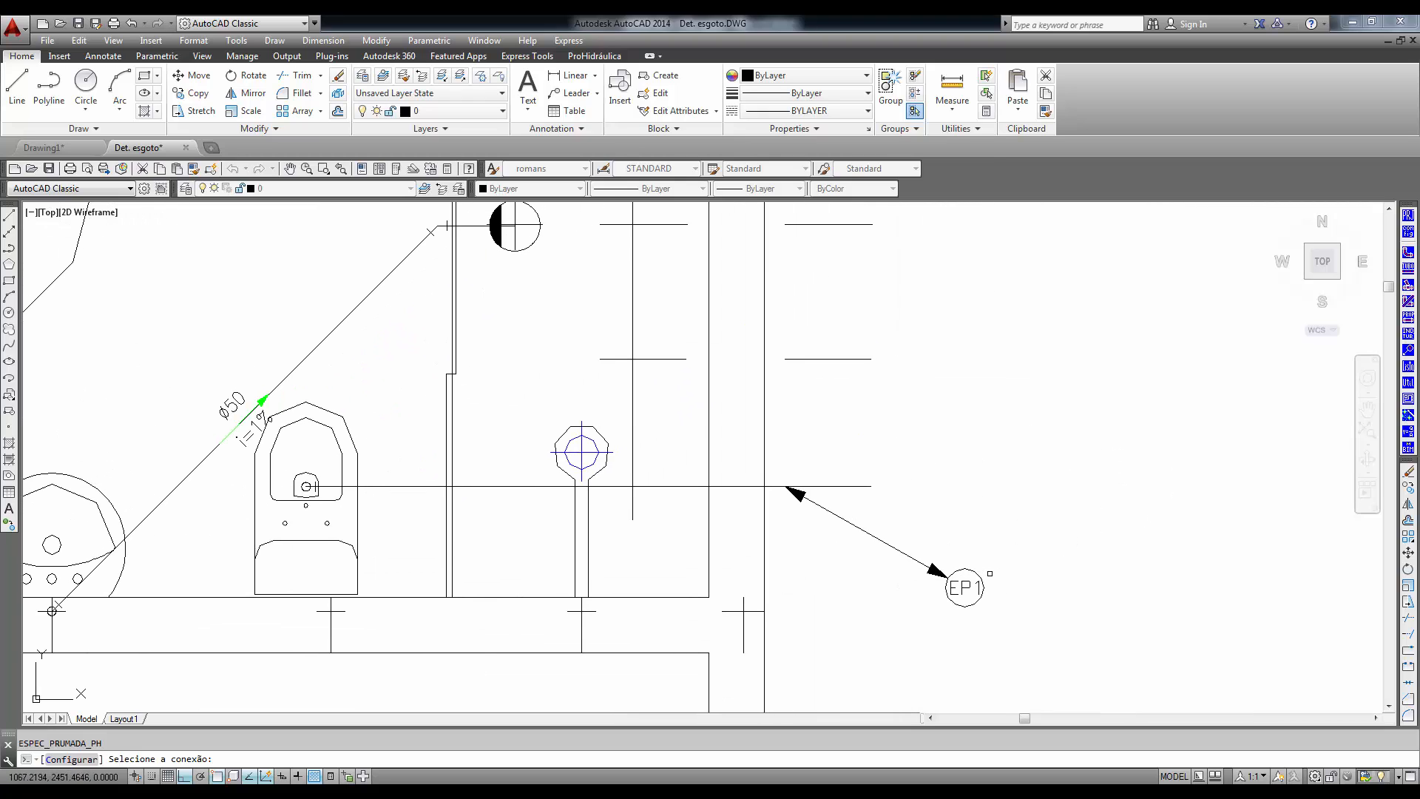
click(975, 579)
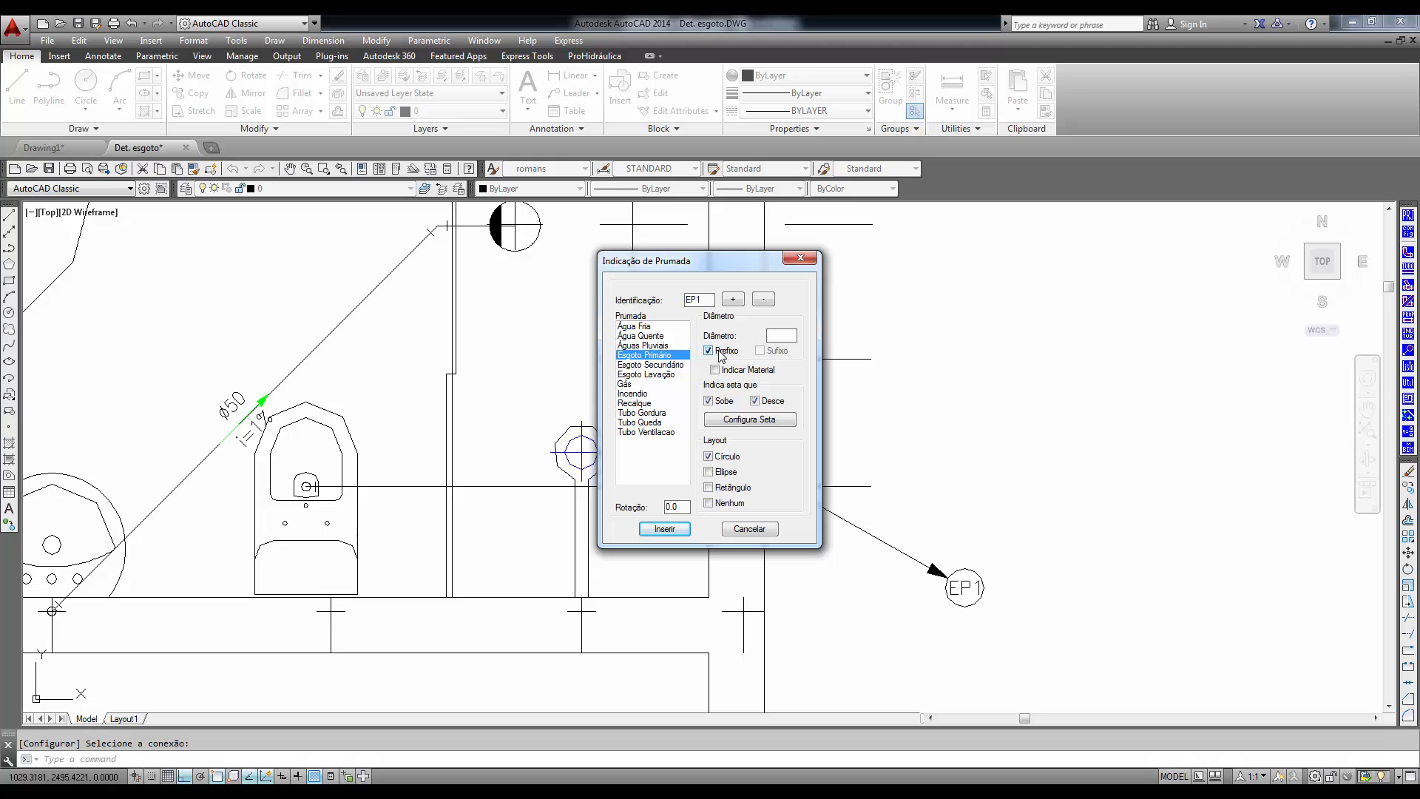
click(645, 432)
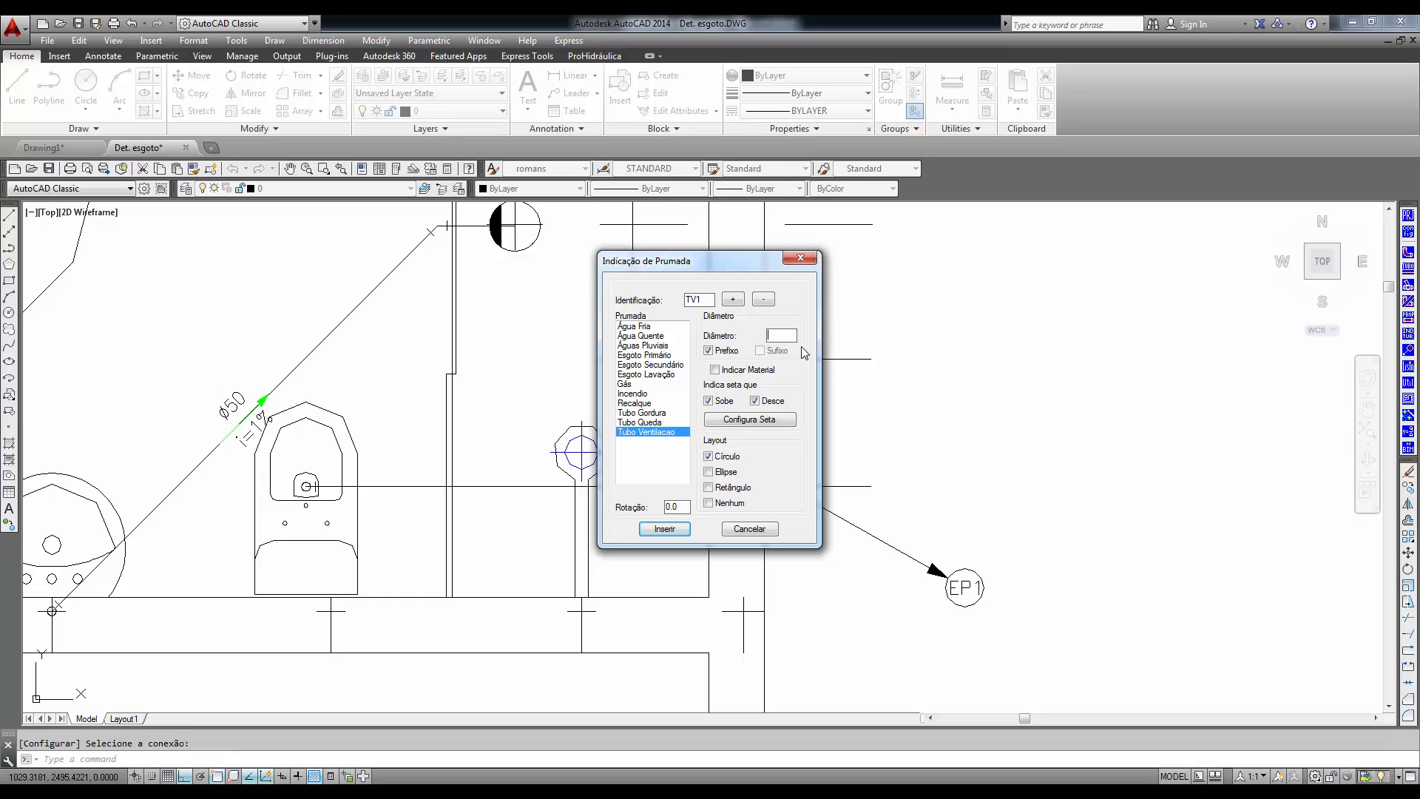
text(75)
click(664, 529)
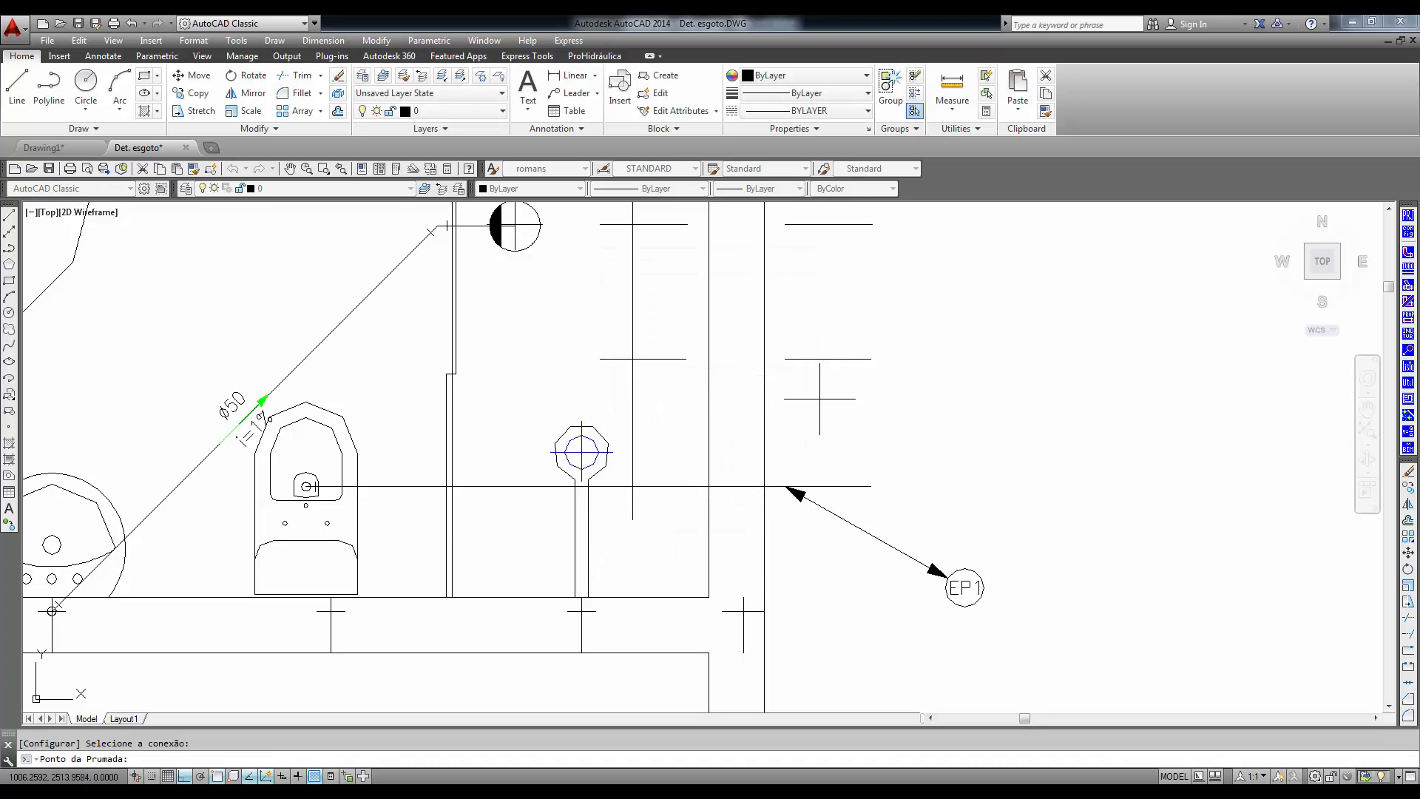
click(784, 359)
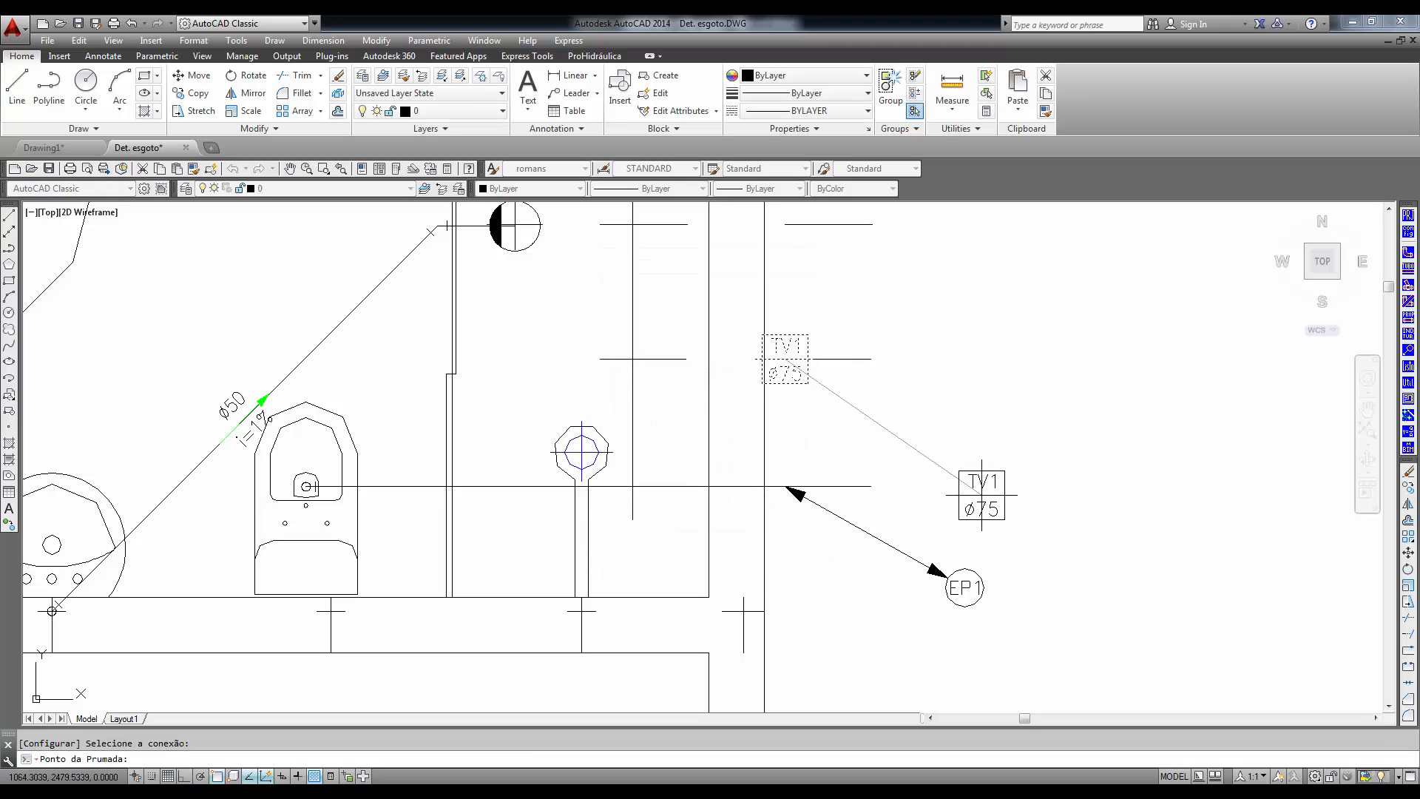
click(981, 495)
- Check the tube properties of the diagonal pipe and the toilet's horizontal pipe without modifying them
scroll(799, 481, down, 4)
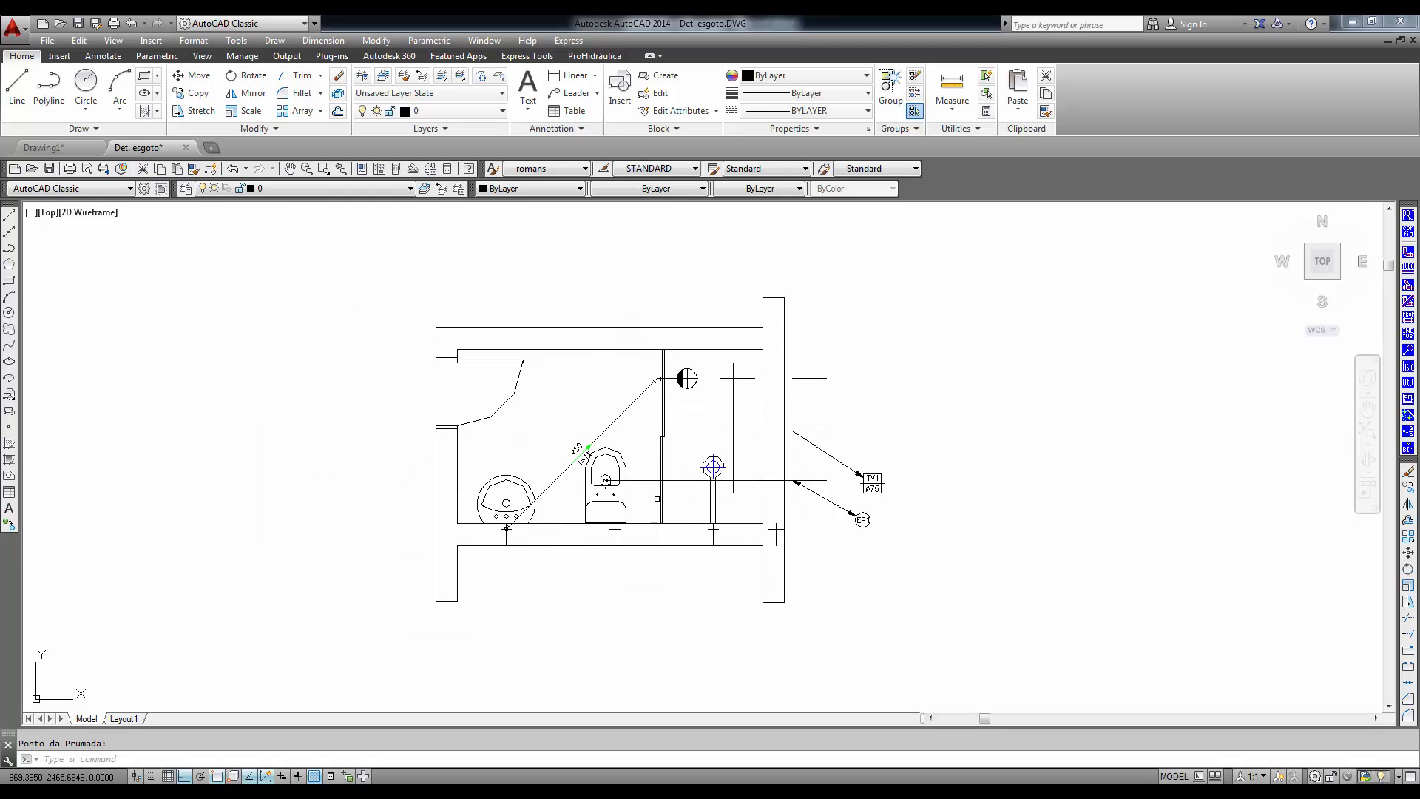
scroll(778, 450, up, 3)
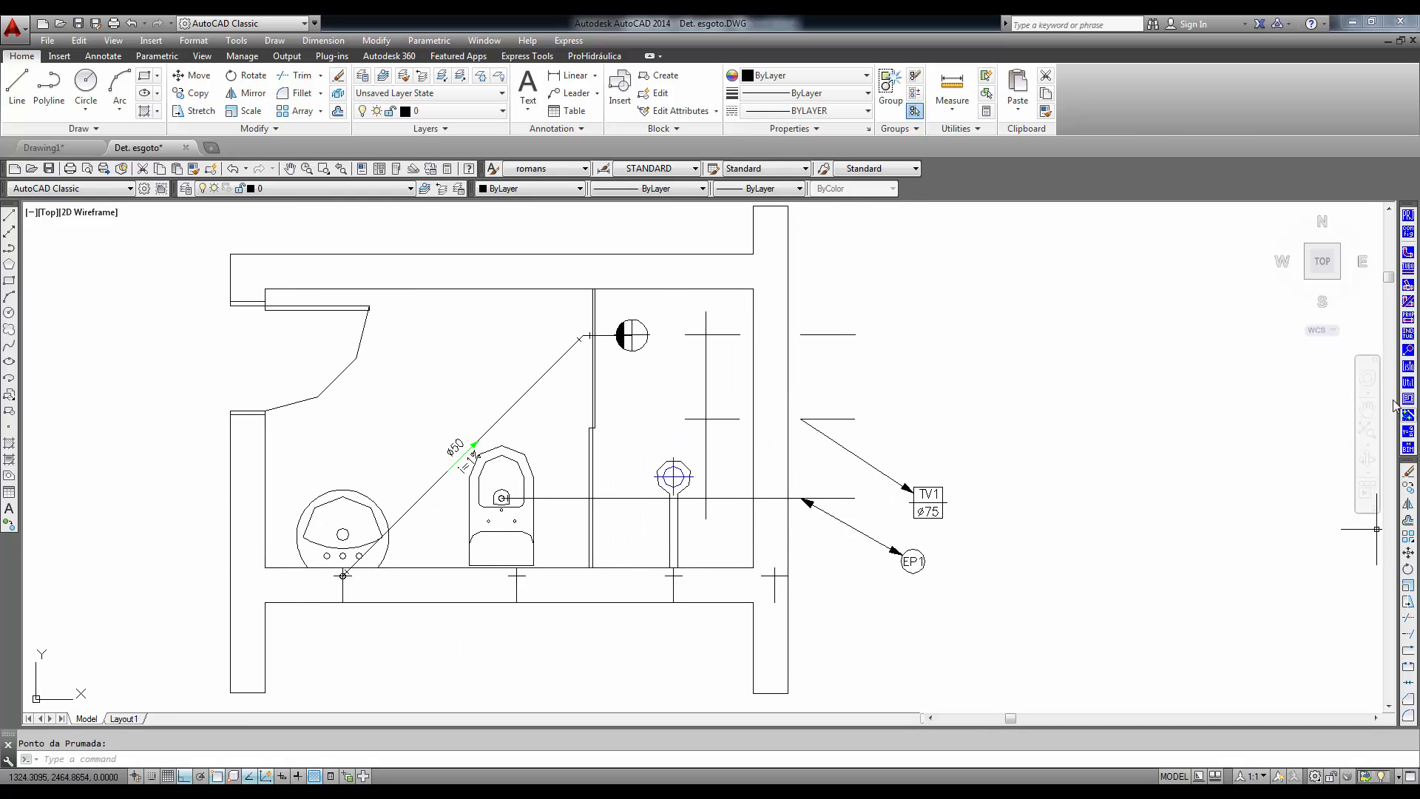
double_click(563, 356)
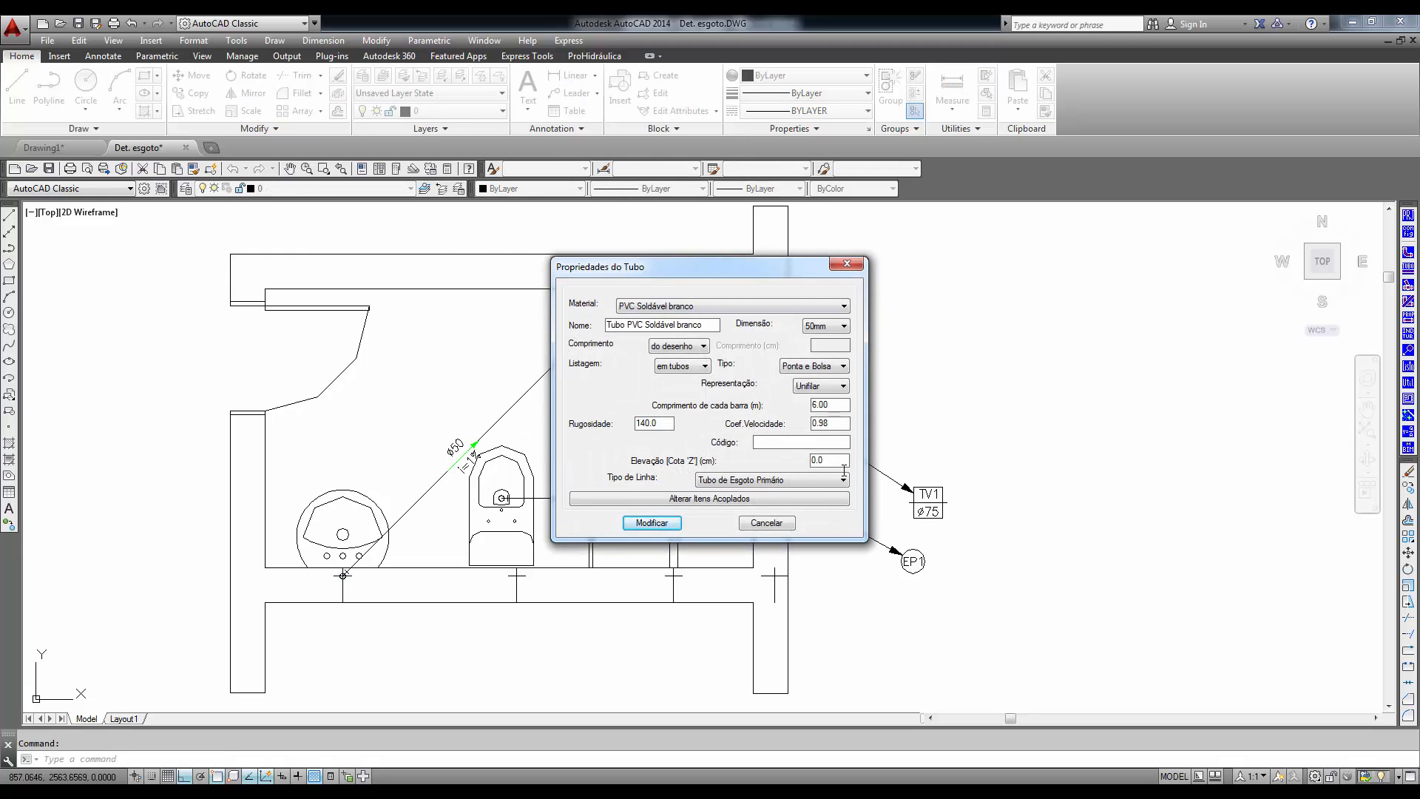
click(766, 523)
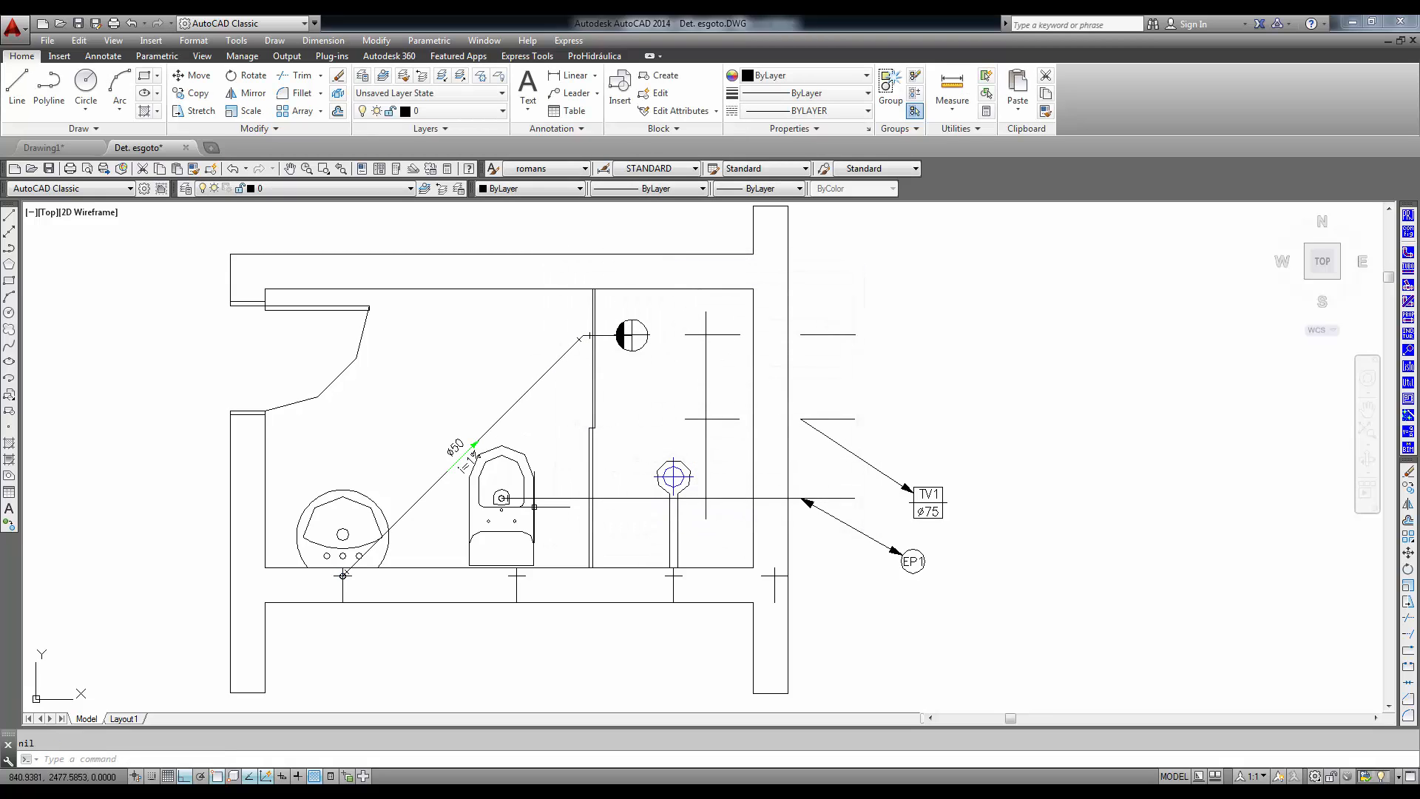
double_click(551, 498)
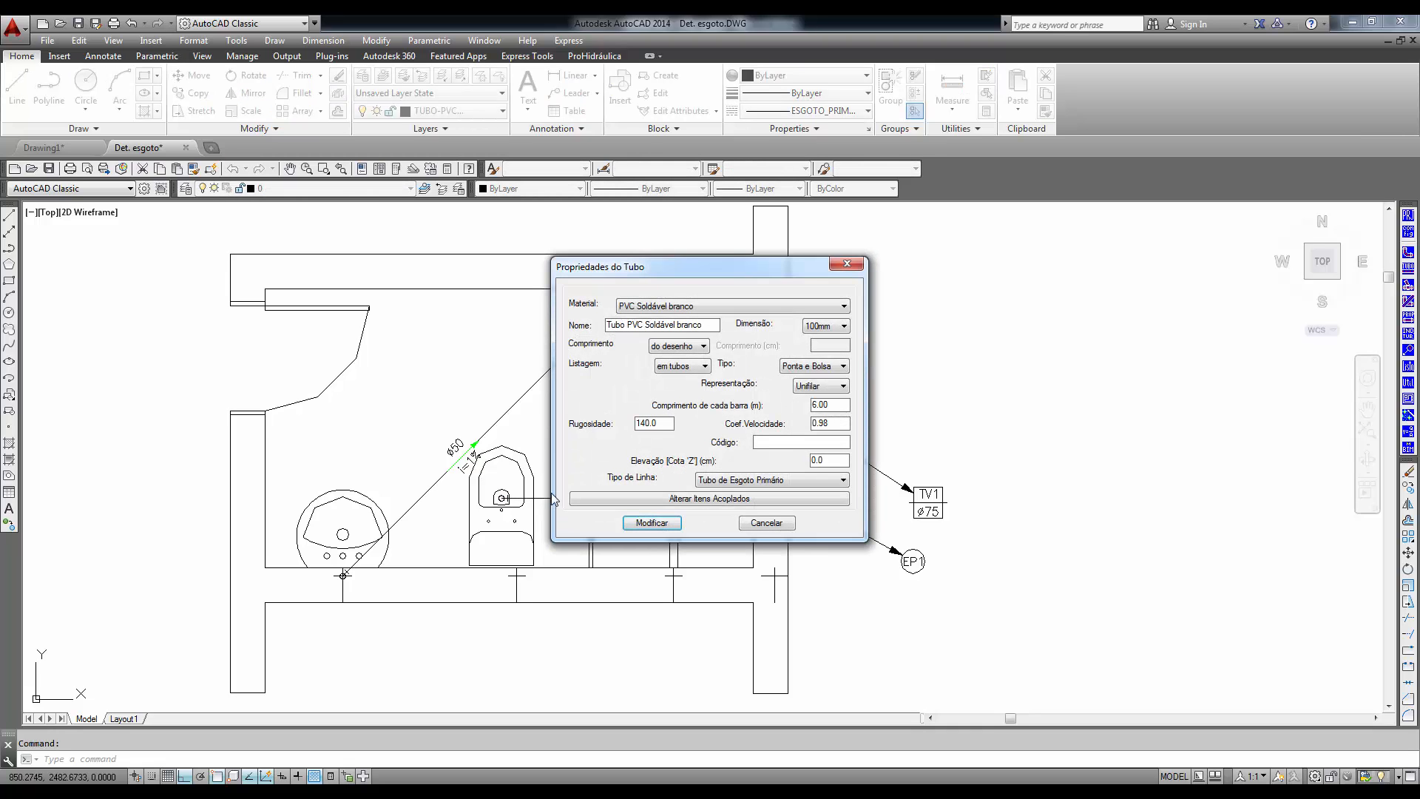
click(753, 528)
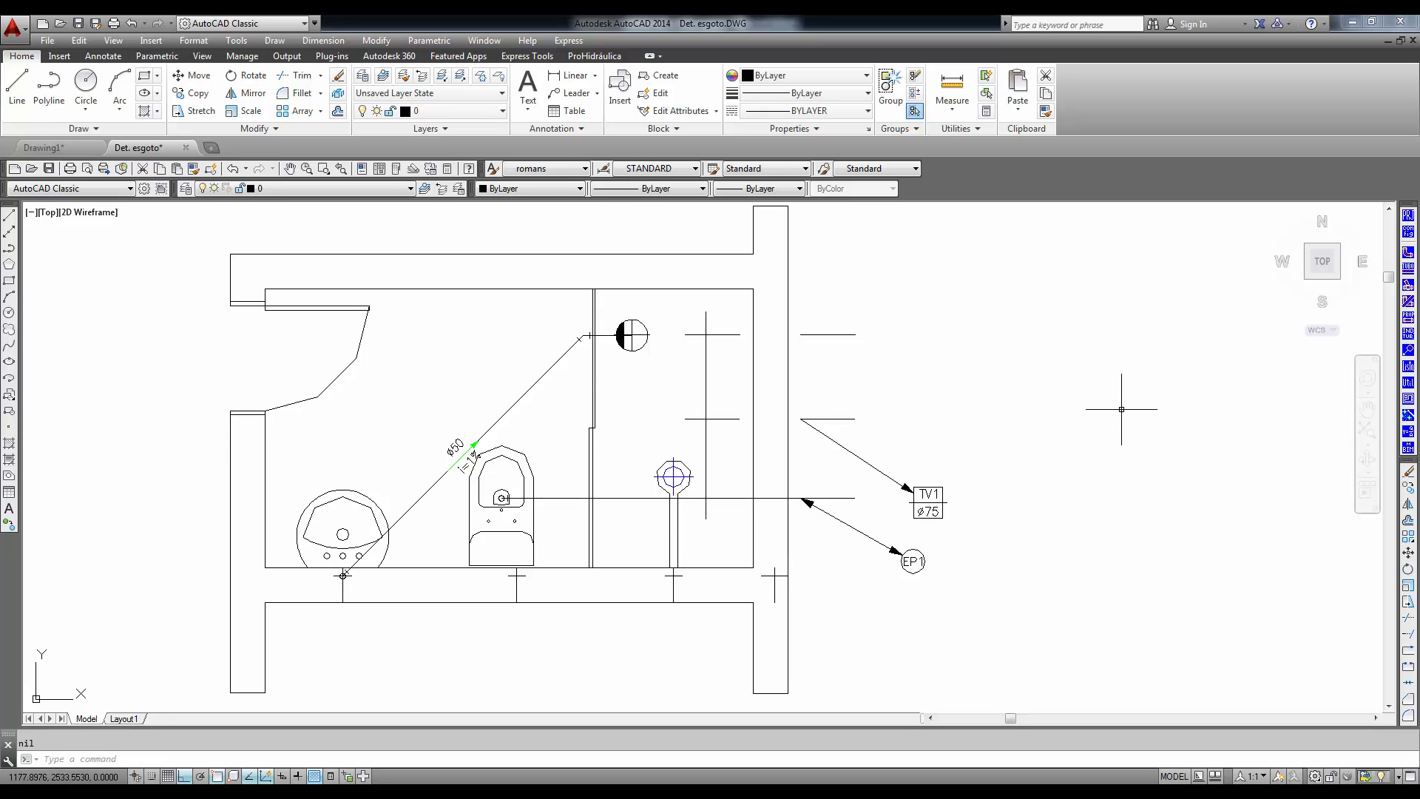
- Generate the materials list for the whole drawing with Gerar no desenho and place the table beside the bathroom plan
click(1409, 367)
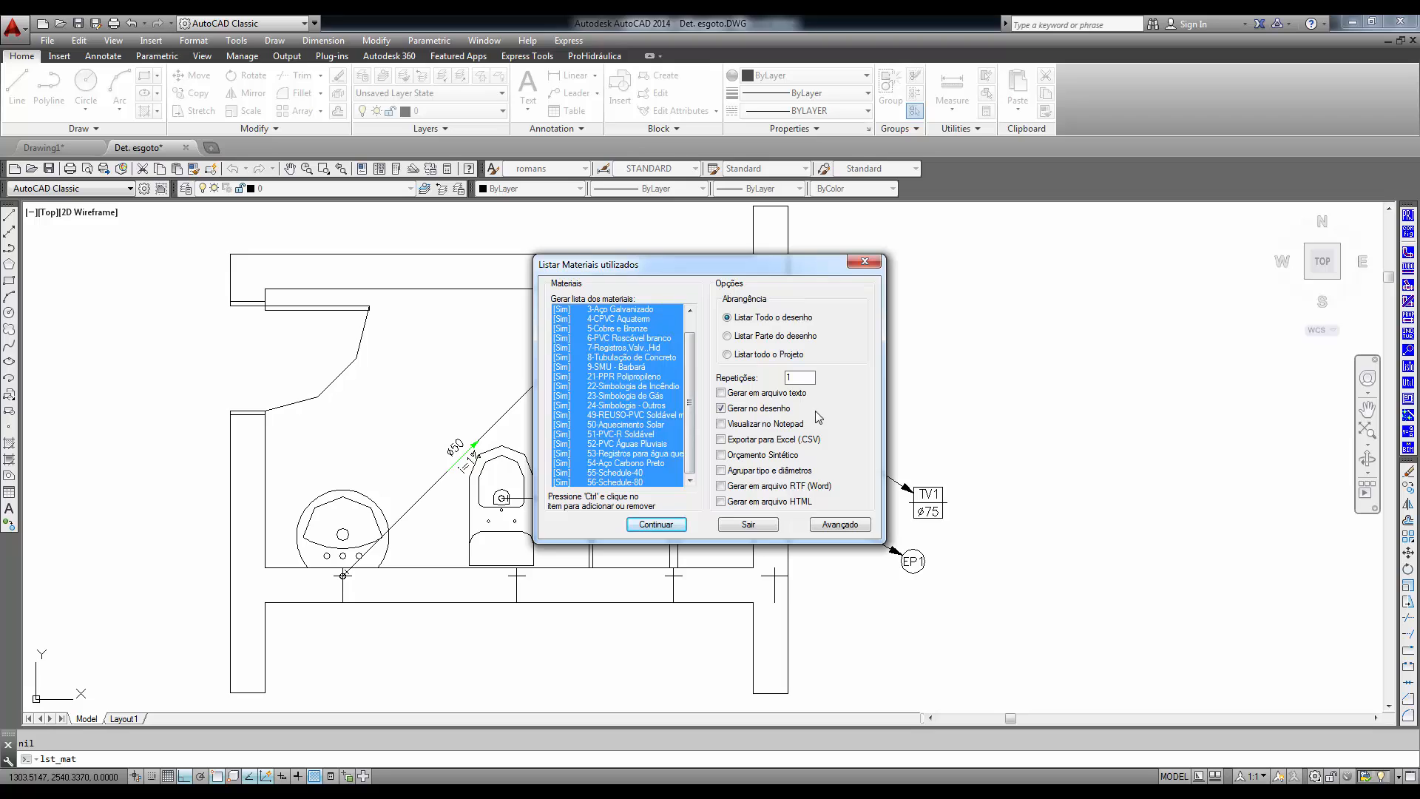
click(656, 524)
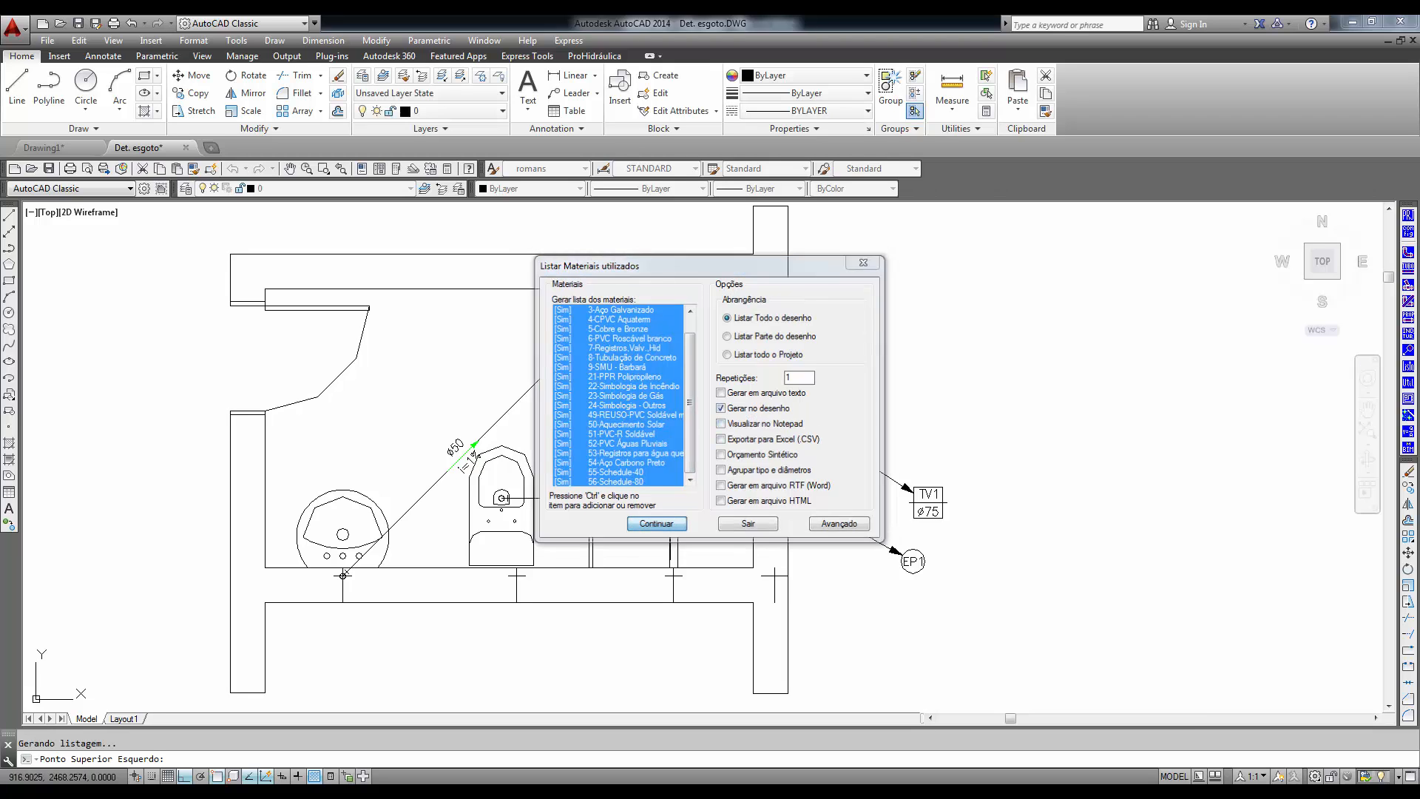
middle_drag(1105, 510, 644, 527)
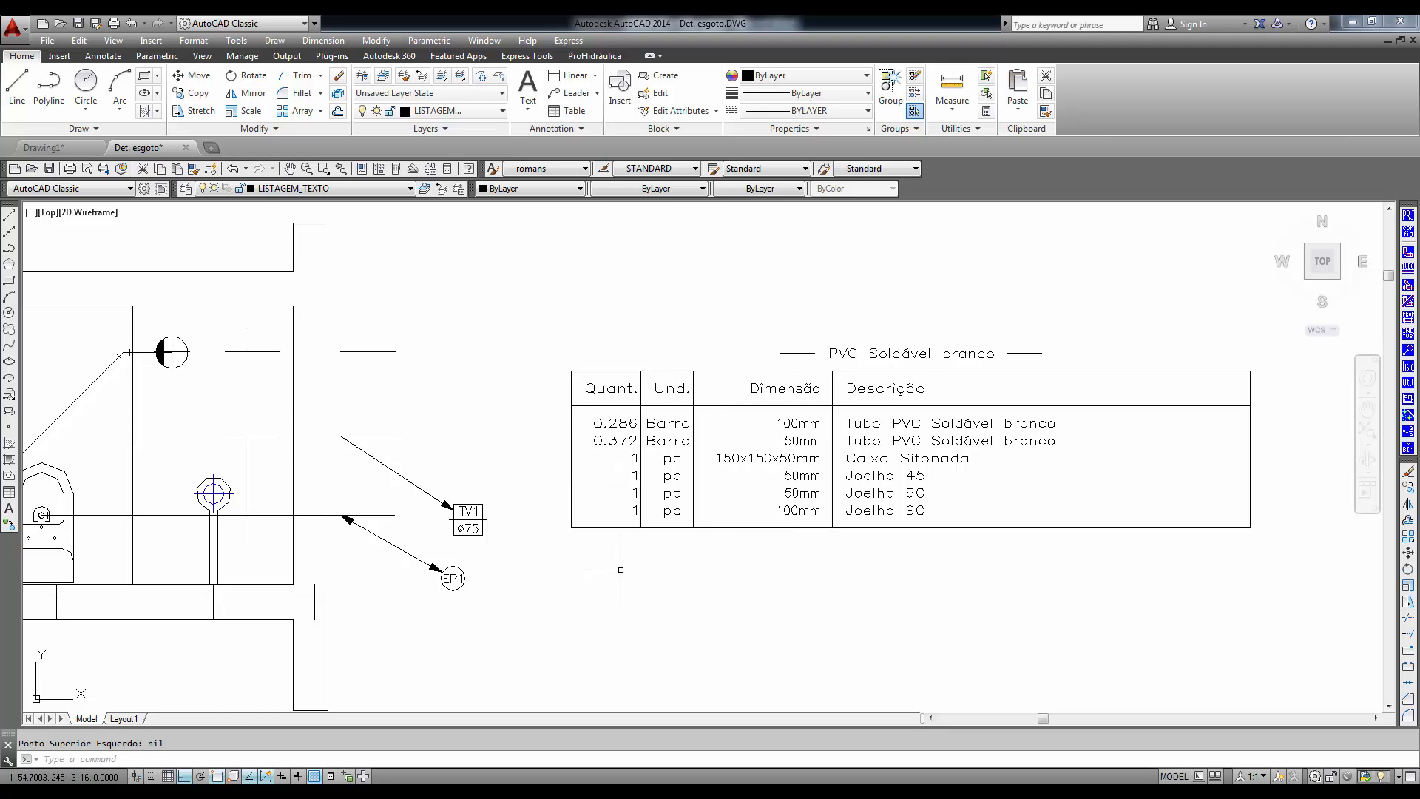
mouse_move(577, 581)
middle_down()
mouse_move(748, 530)
mouse_move(896, 555)
middle_up()
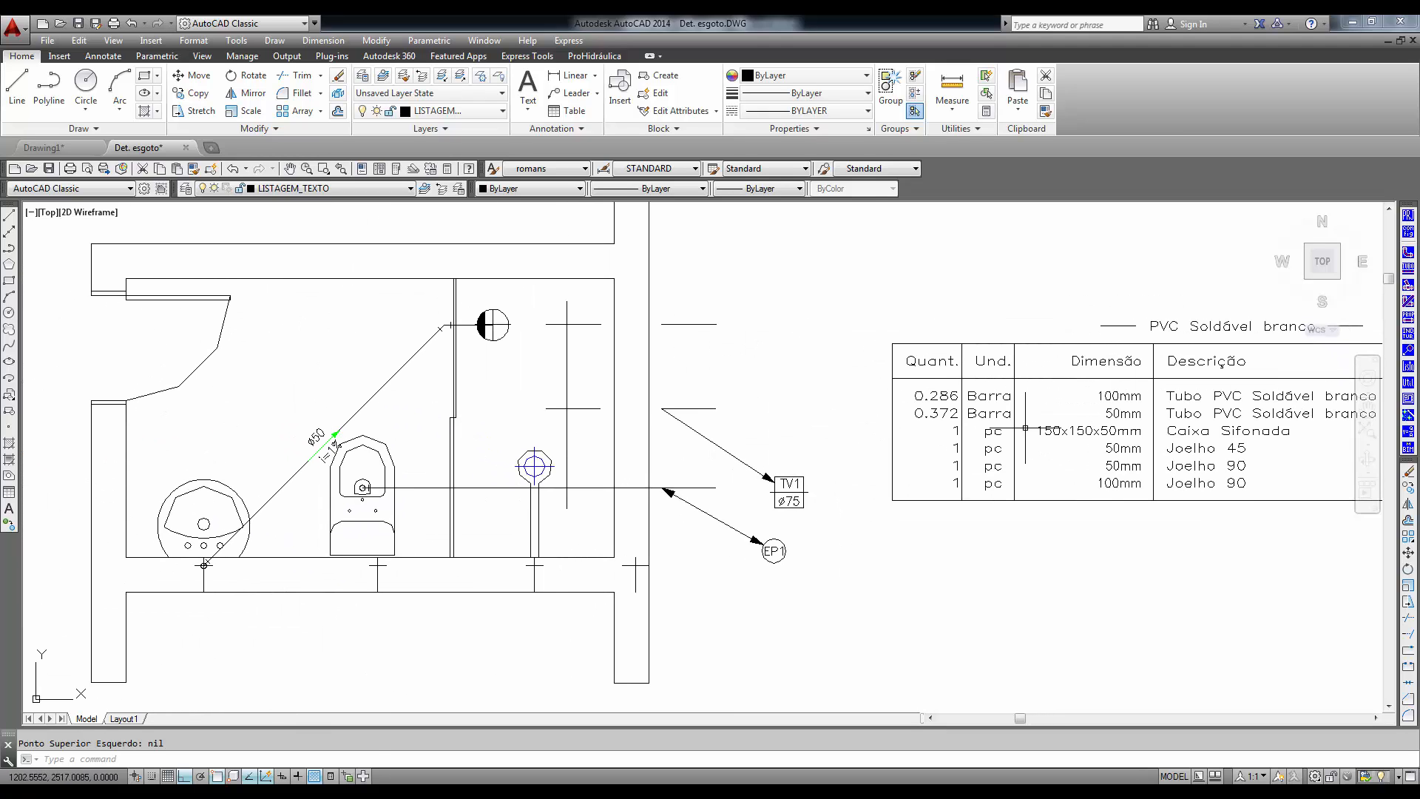
middle_drag(502, 586, 500, 548)
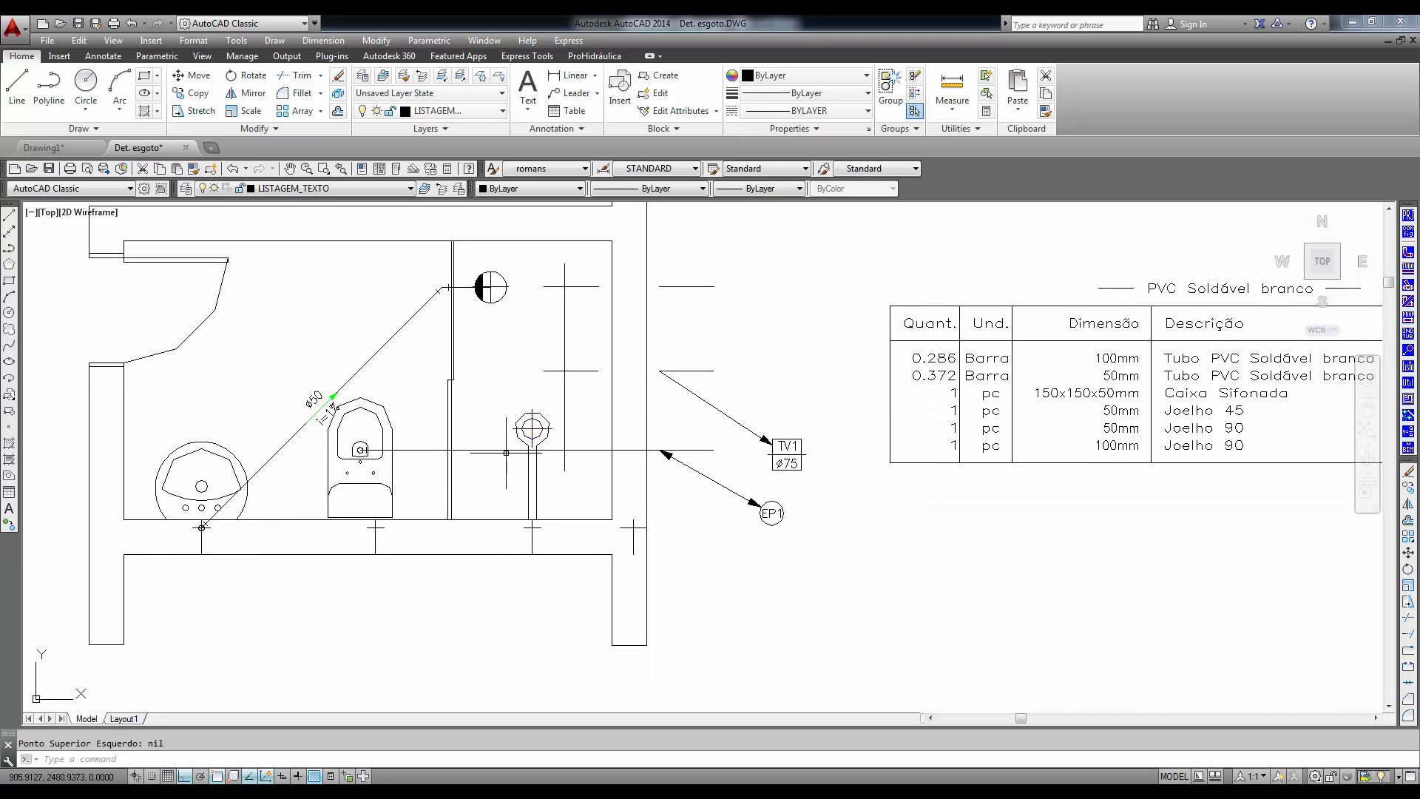
middle_drag(532, 427, 625, 462)
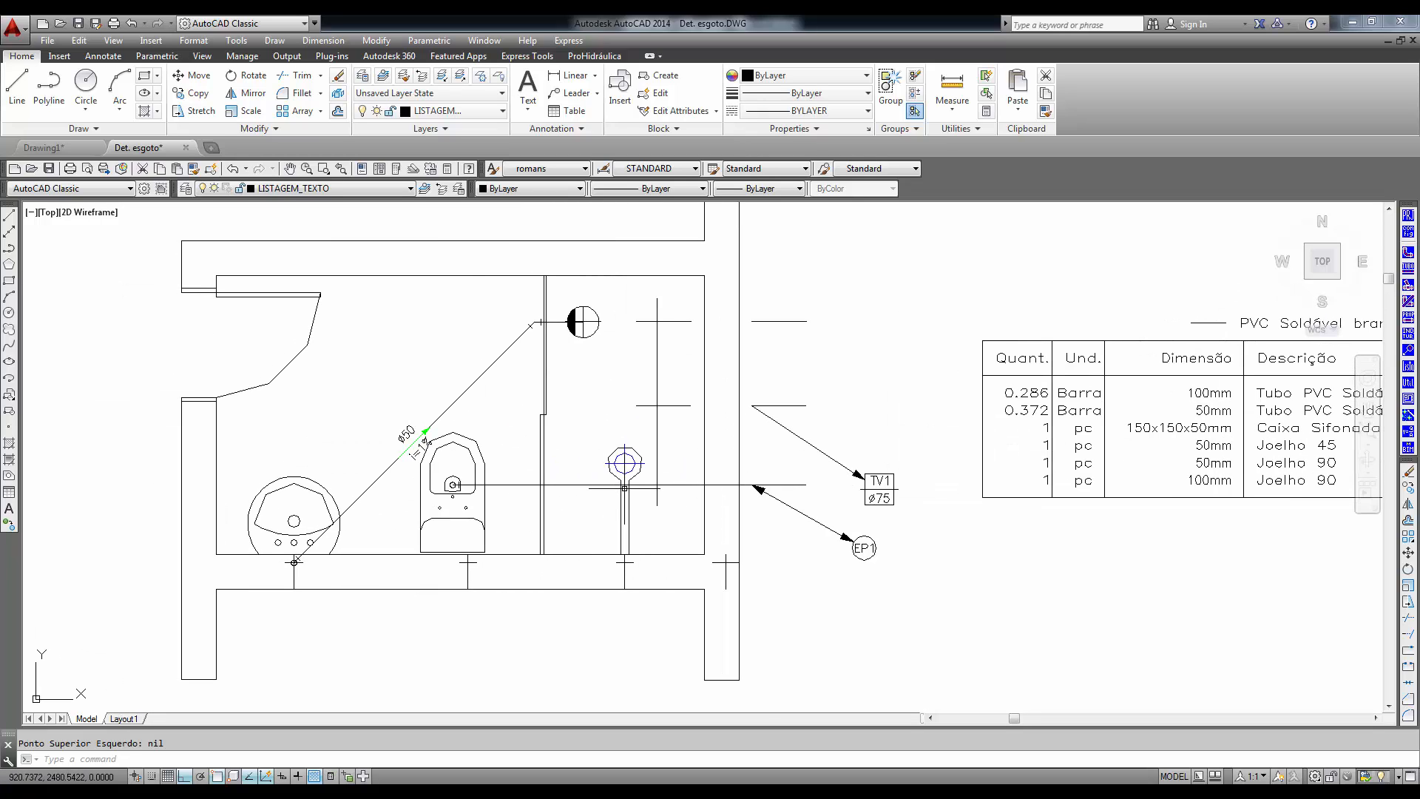
- Change the listing of all tubes in the bathroom plan to em metros using Alterar os Tubos
click(834, 270)
click(262, 621)
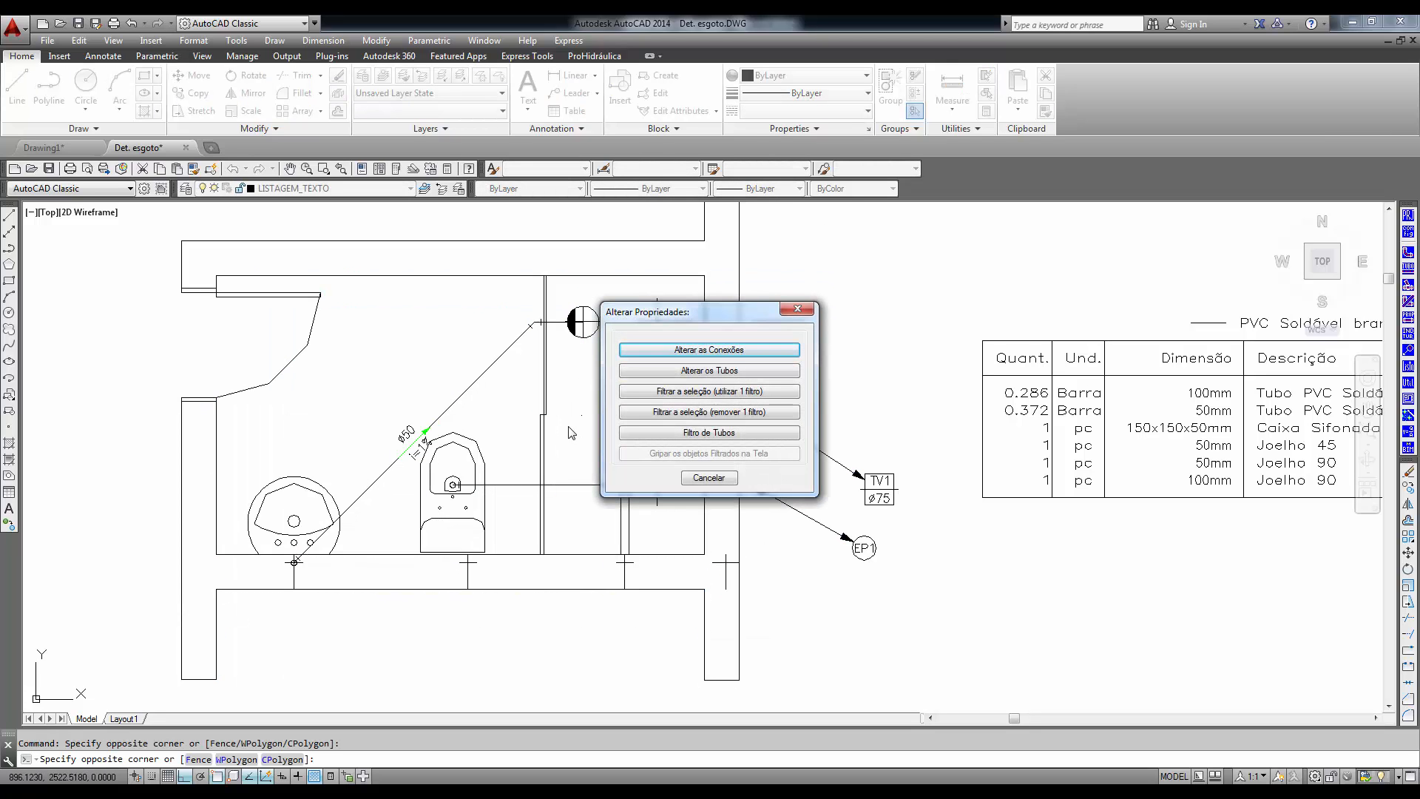
click(709, 376)
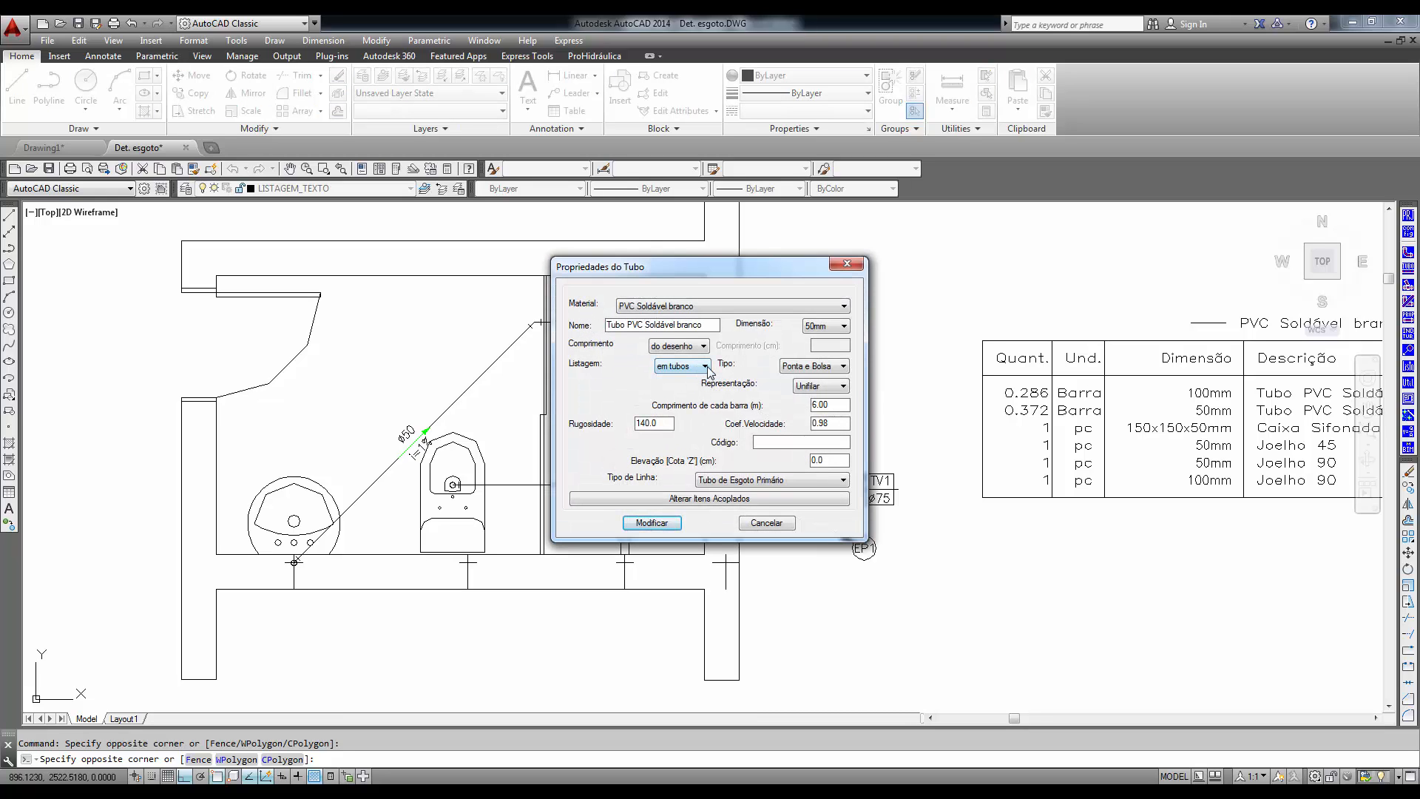
click(705, 366)
click(691, 390)
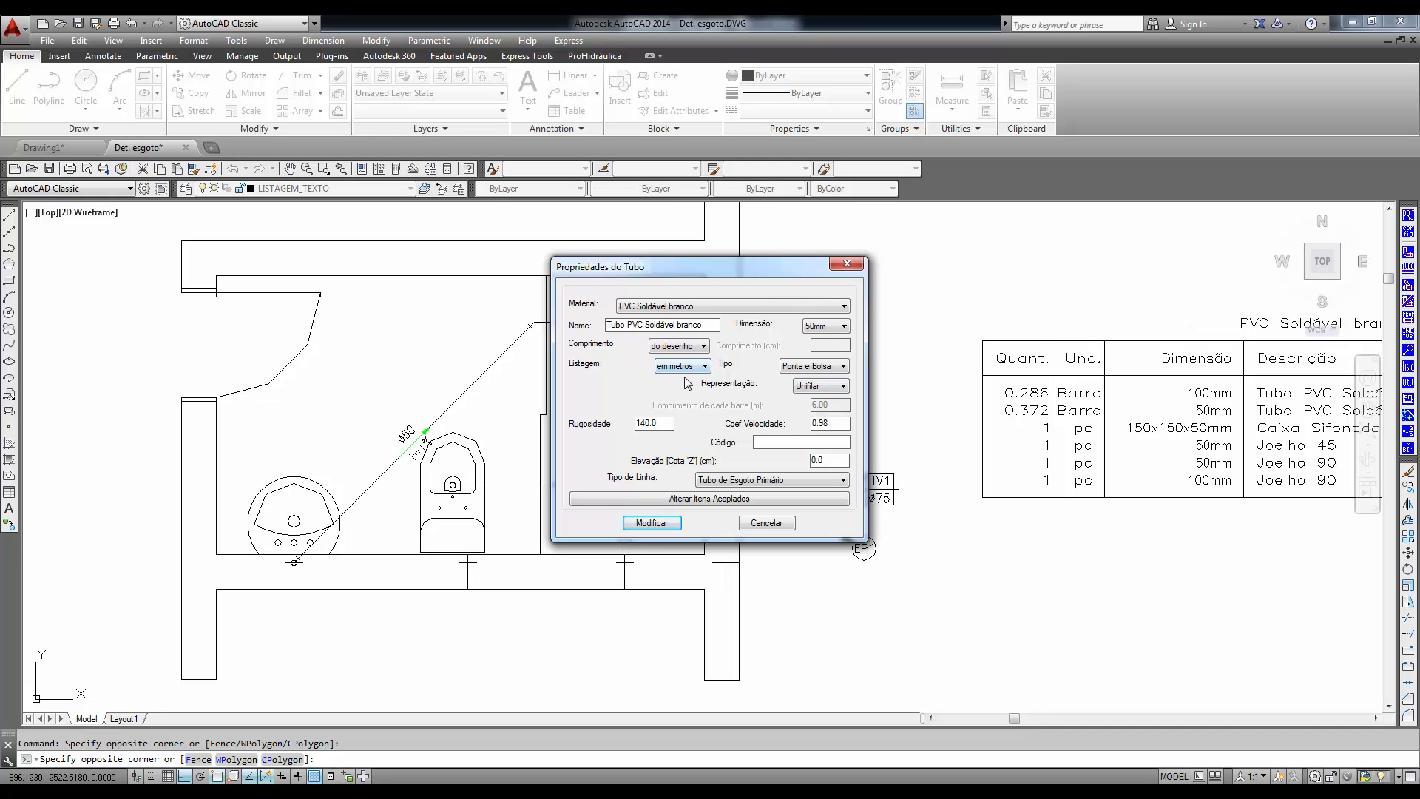
click(653, 527)
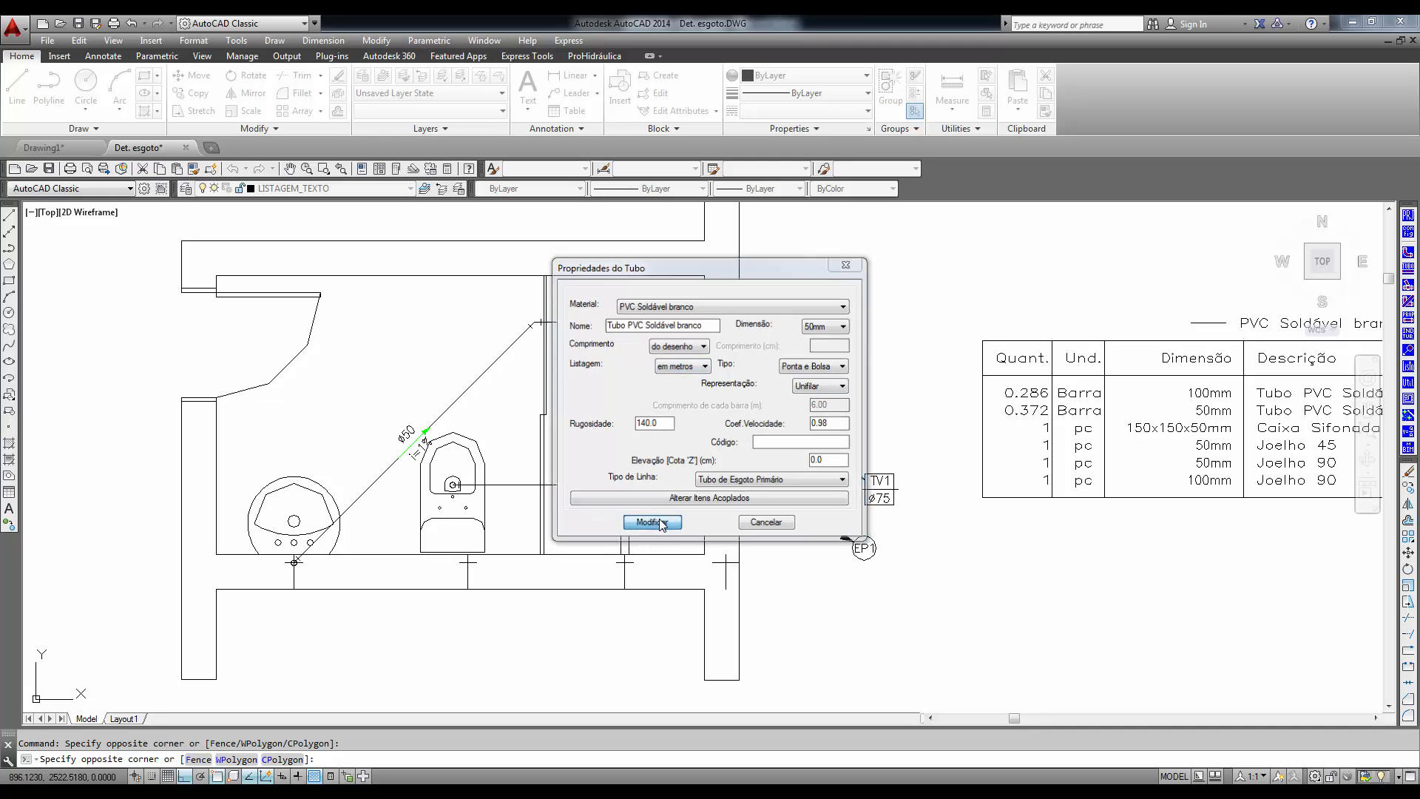
click(663, 426)
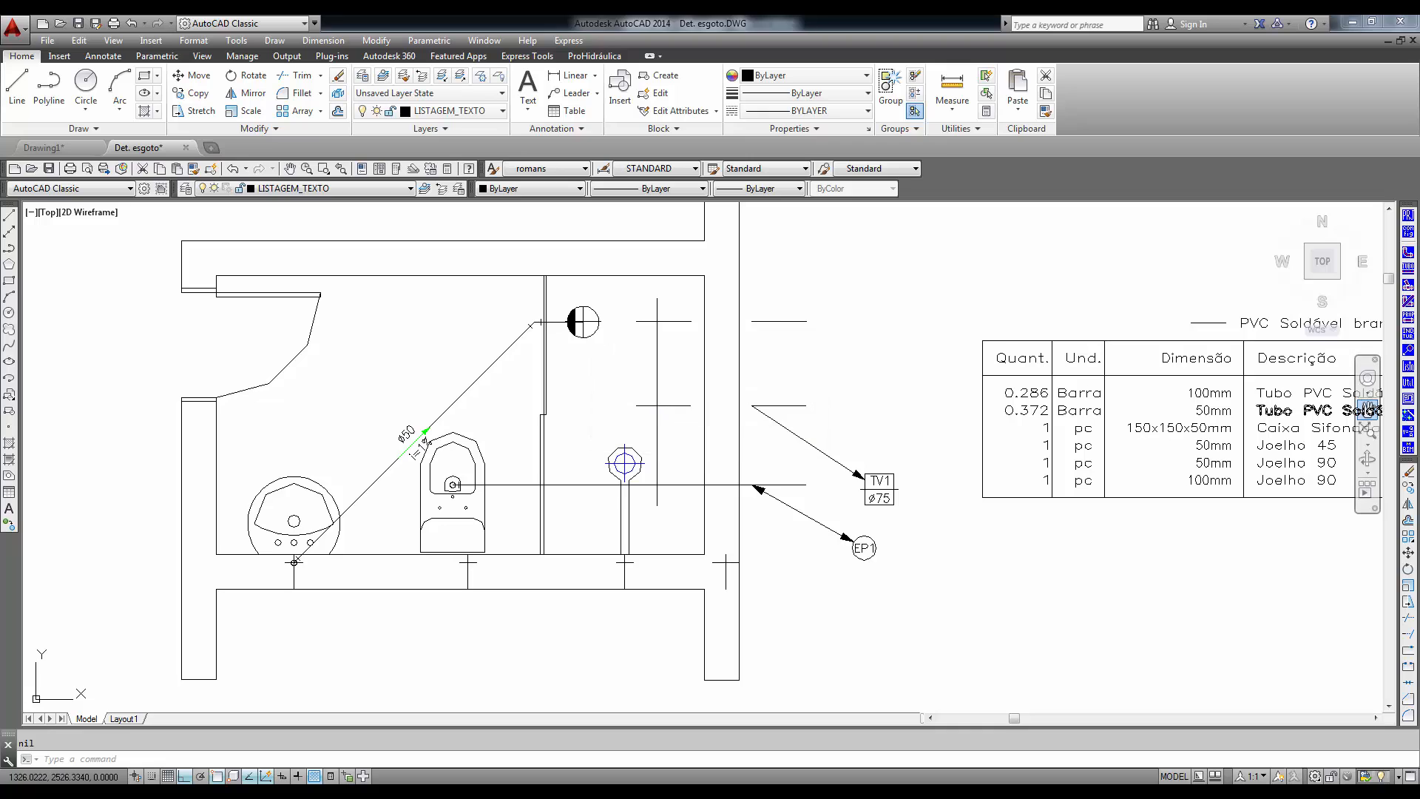
- Generate the materials list for the whole drawing with Gerar no desenho and place the new table below the first one
click(1406, 366)
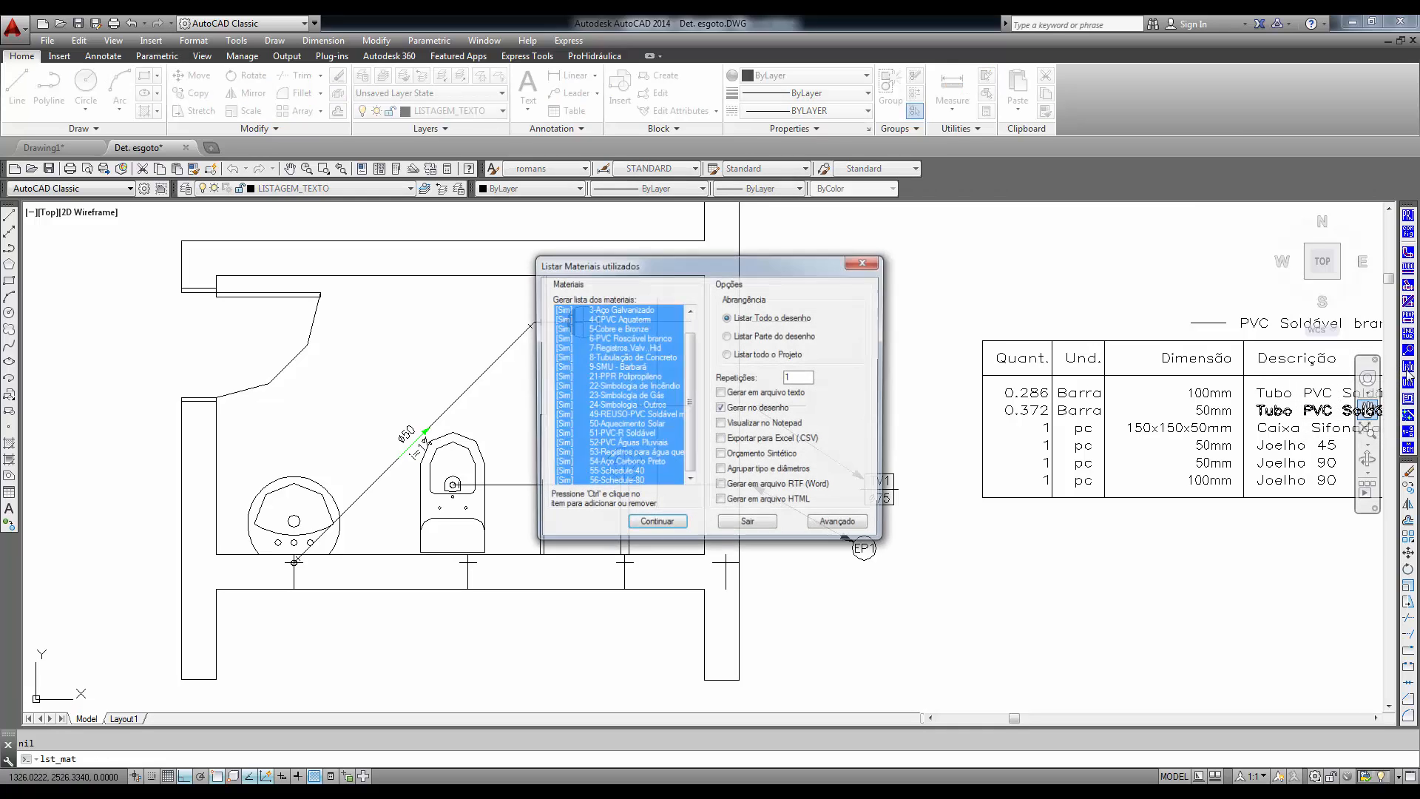
click(656, 525)
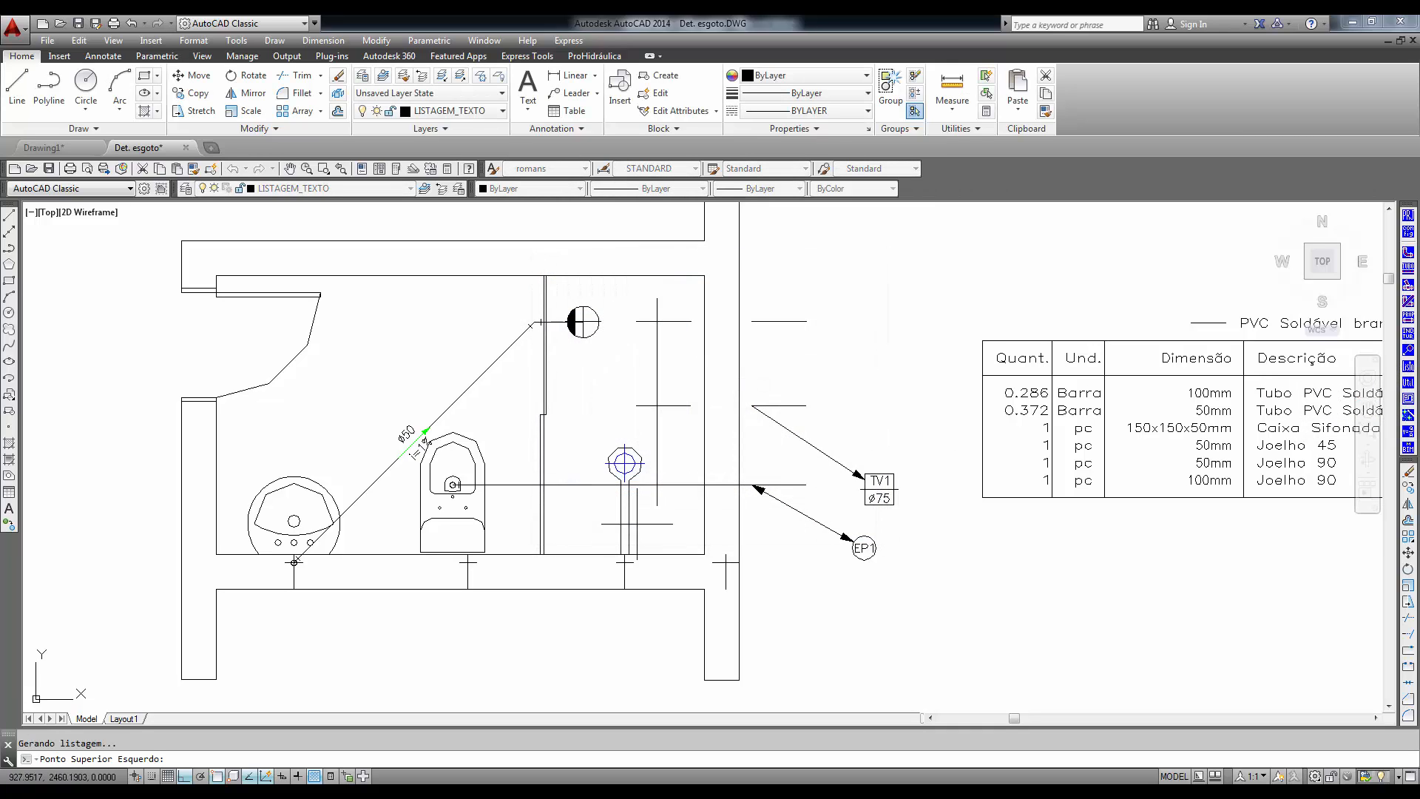
click(983, 550)
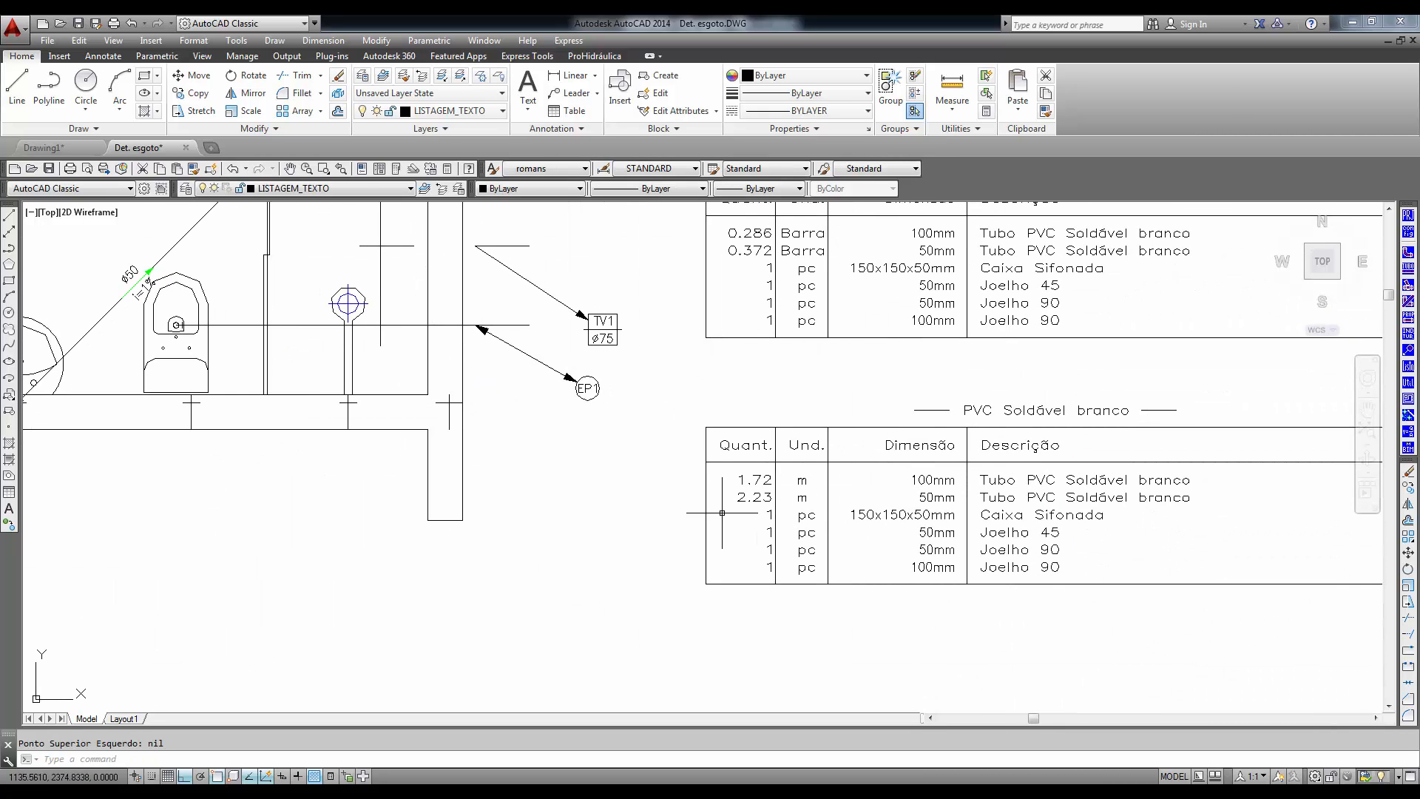
scroll(873, 517, down, 2)
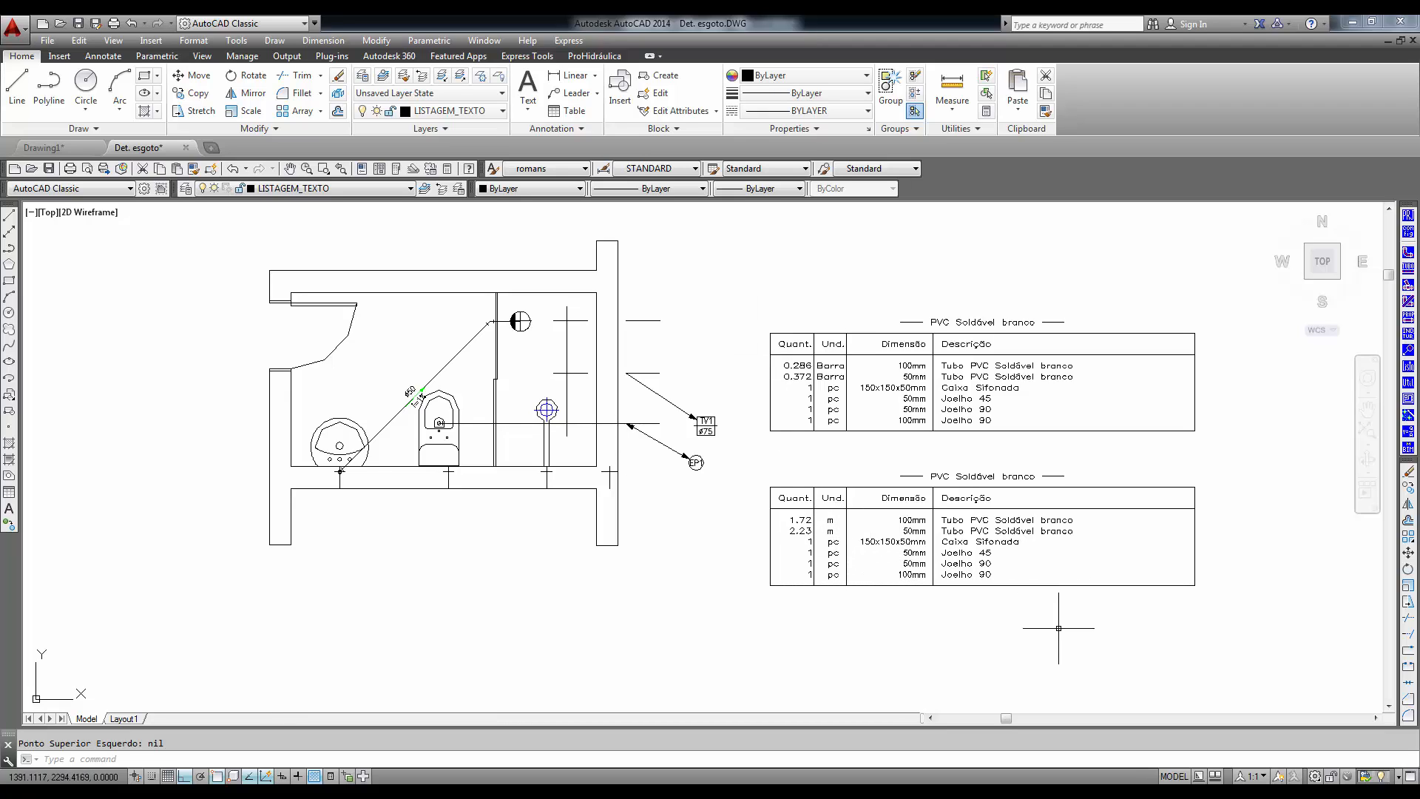
- Convert all the bathroom's pipes and fittings from single-line to detailed 2D with Transformar Unifilar em 2D
click(1409, 385)
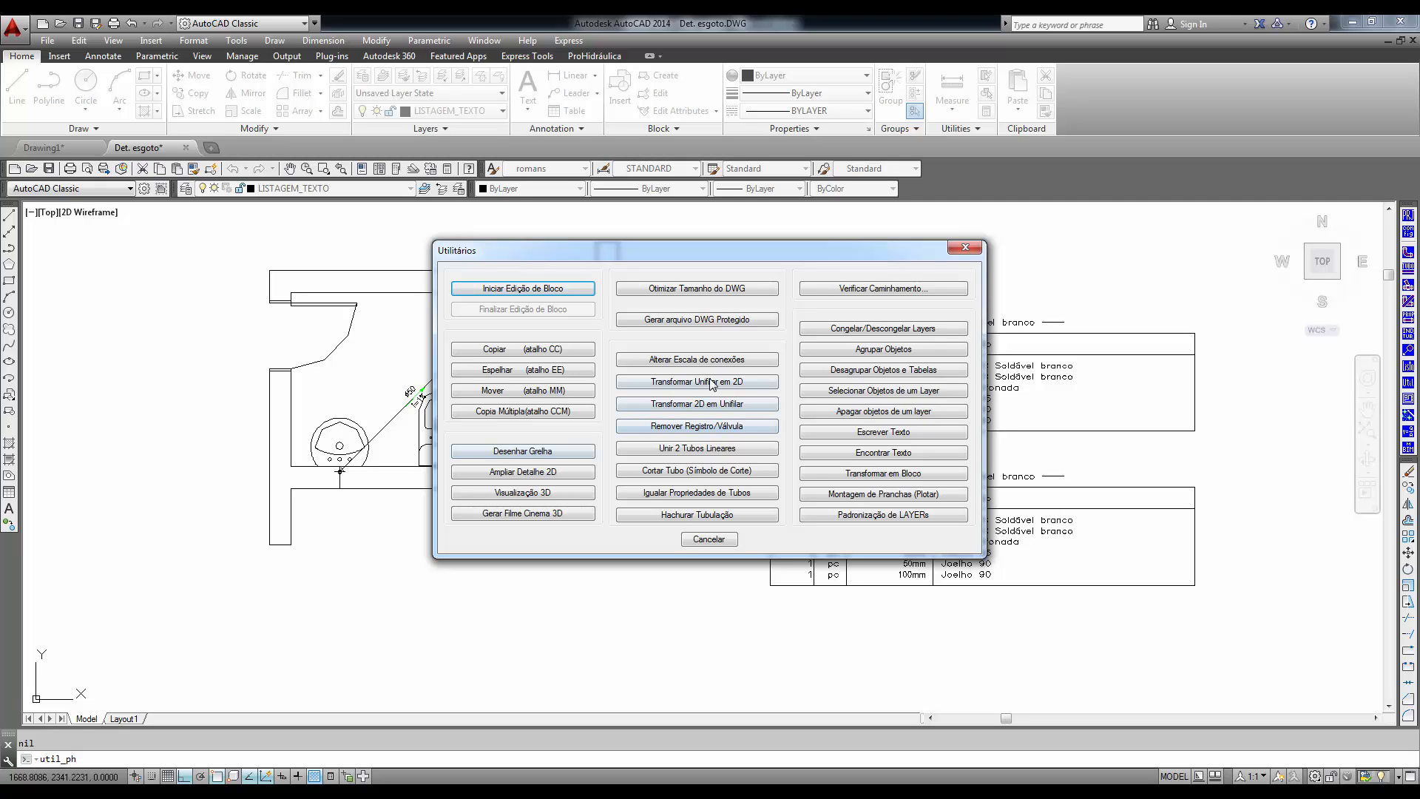
click(698, 383)
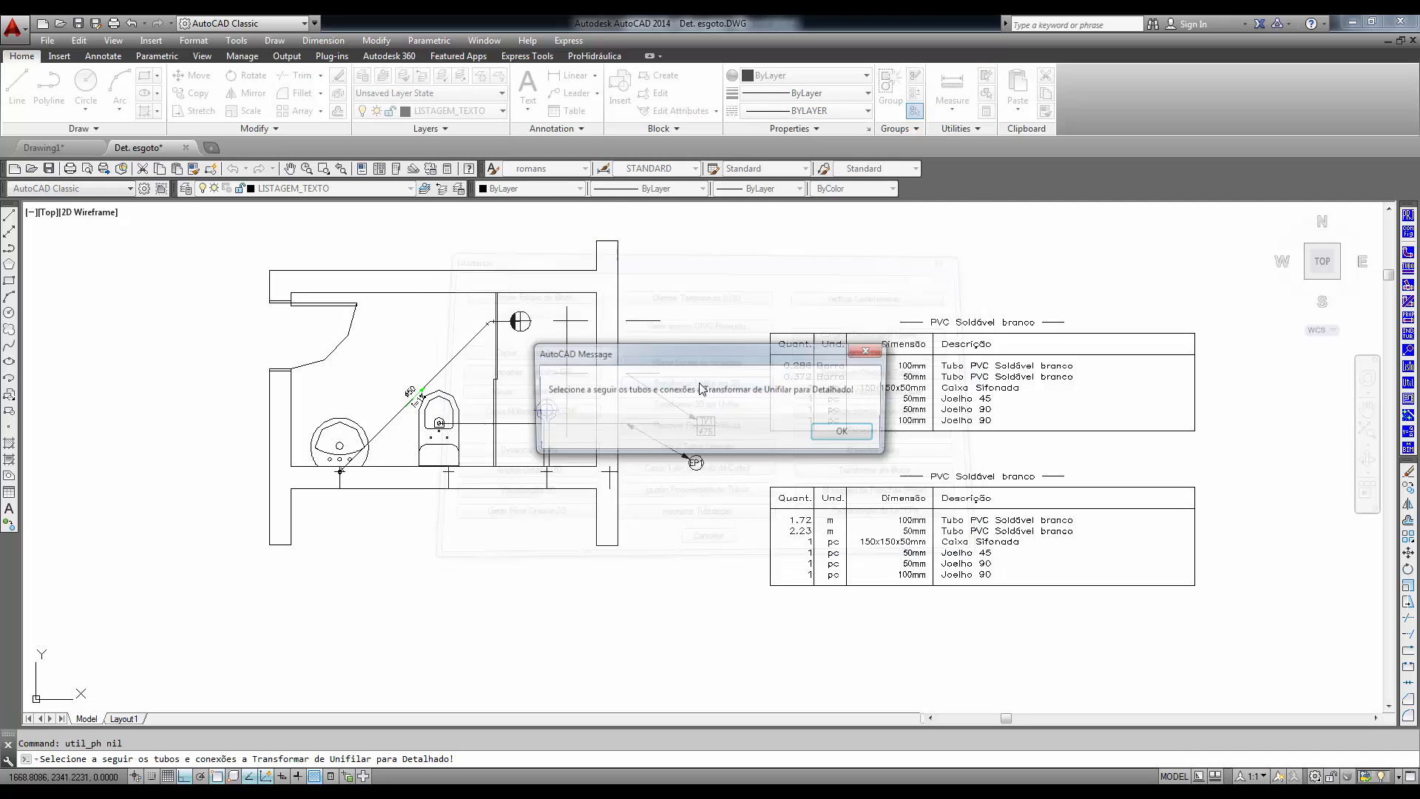
click(845, 432)
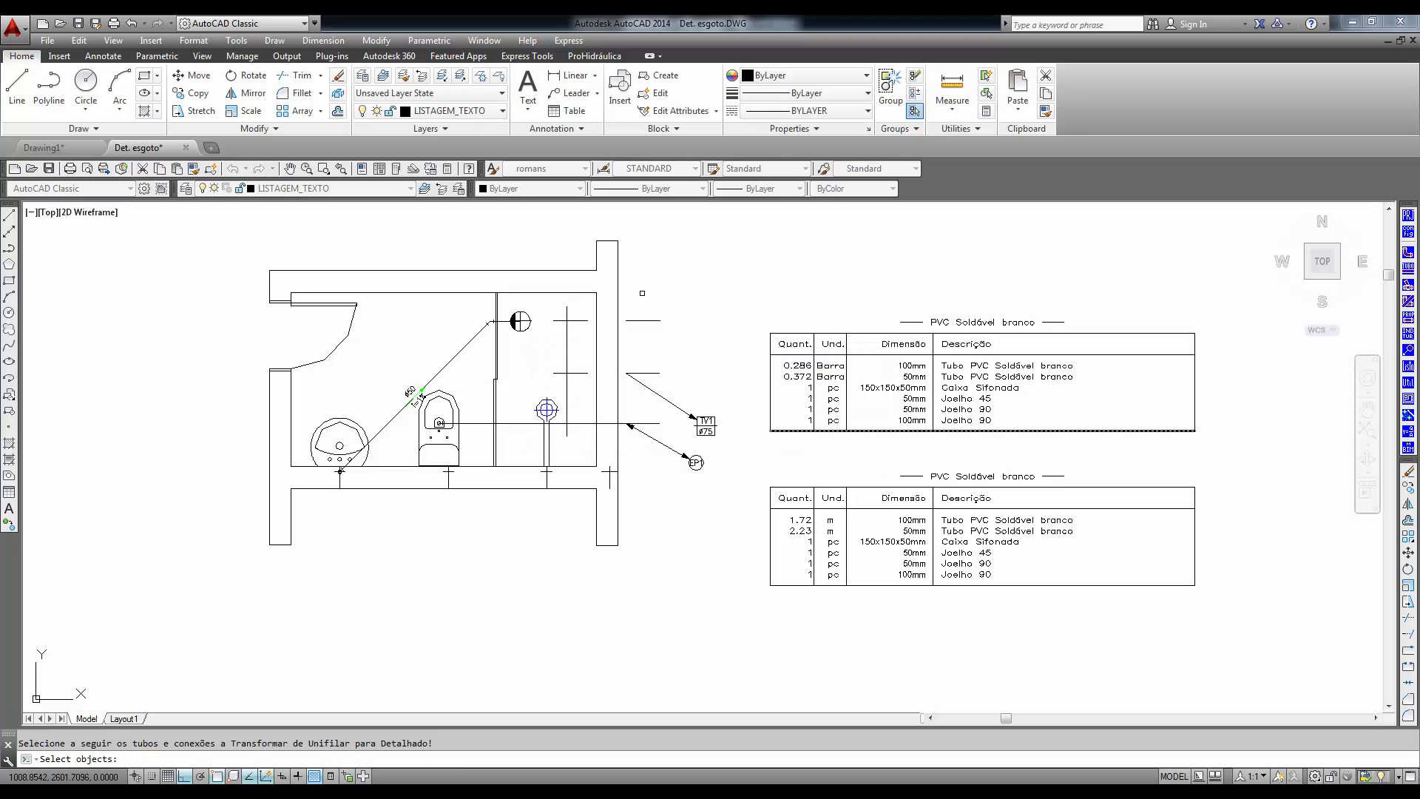
click(686, 233)
click(257, 584)
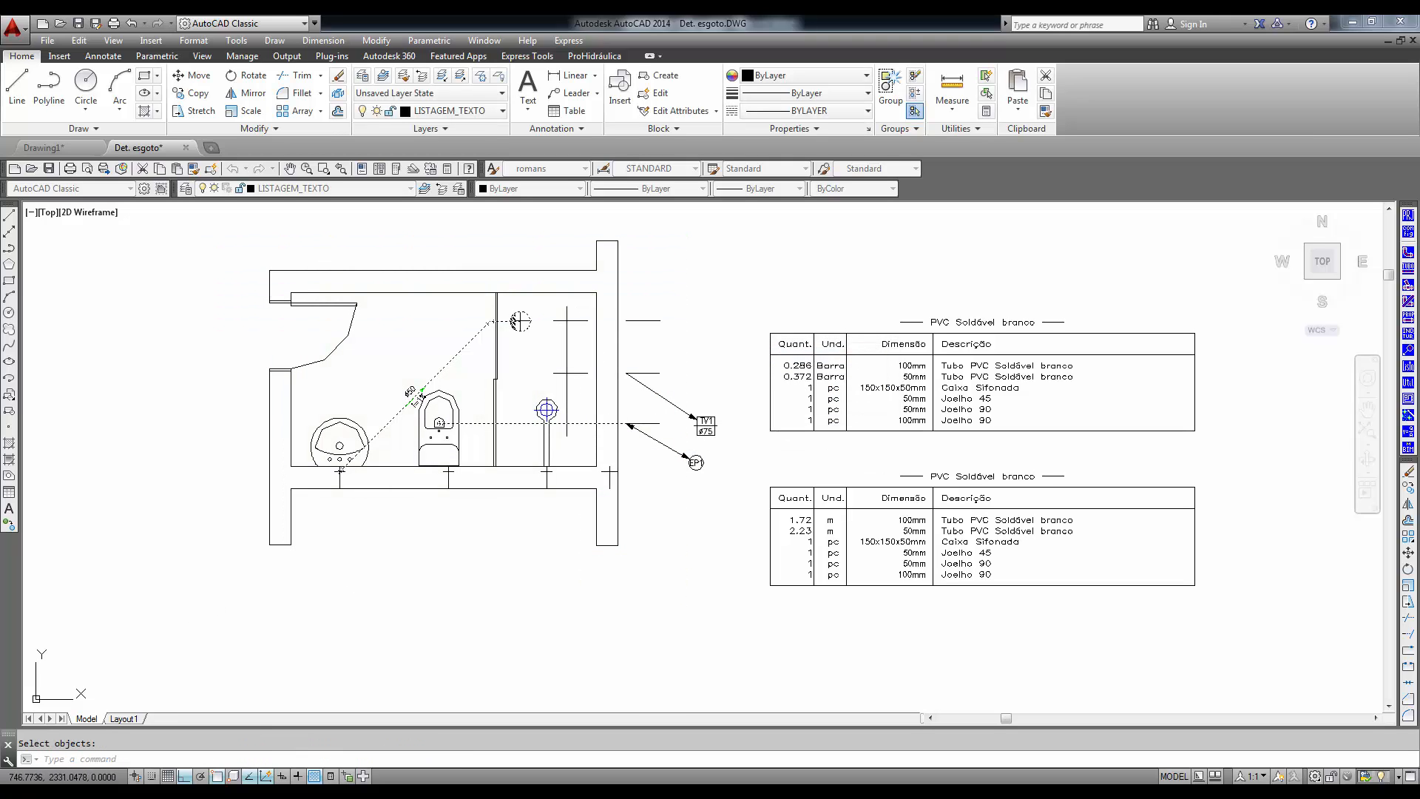
key(Return)
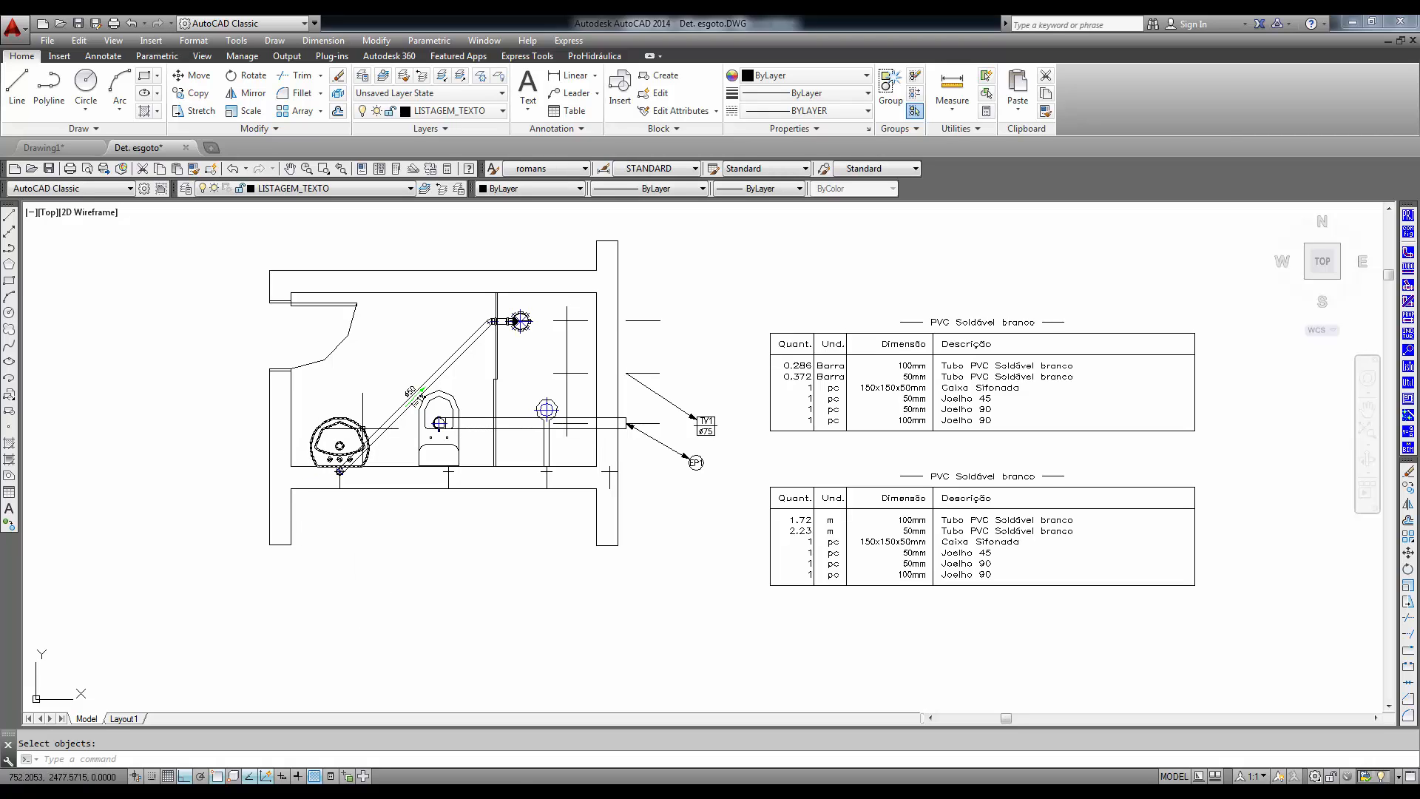
- Examine the detailed 2D pipes, elbows and siphon box throughout the bathroom plan
scroll(339, 472, up, 6)
scroll(727, 359, down, 2)
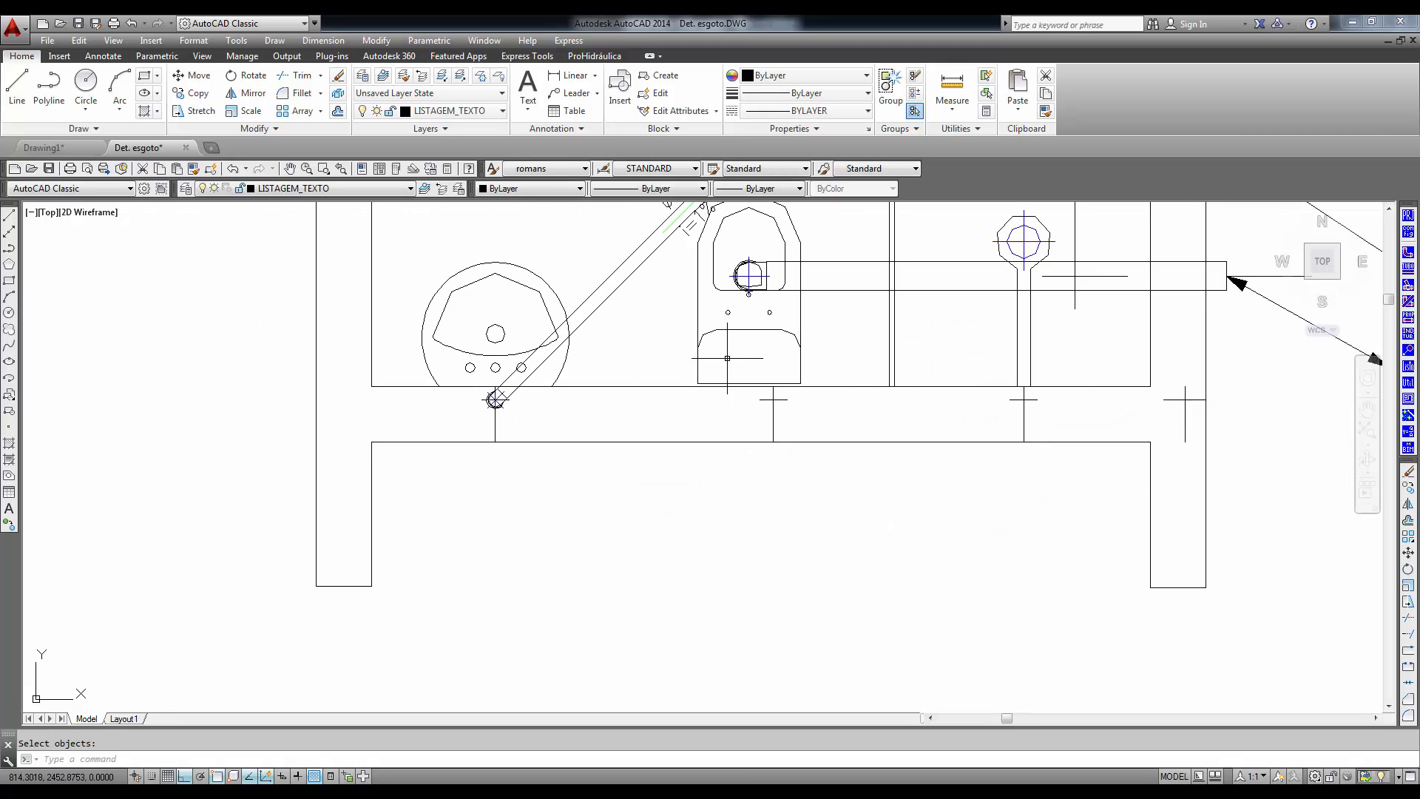
mouse_move(726, 358)
middle_down()
mouse_move(545, 691)
mouse_move(473, 751)
middle_up()
scroll(612, 432, up, 4)
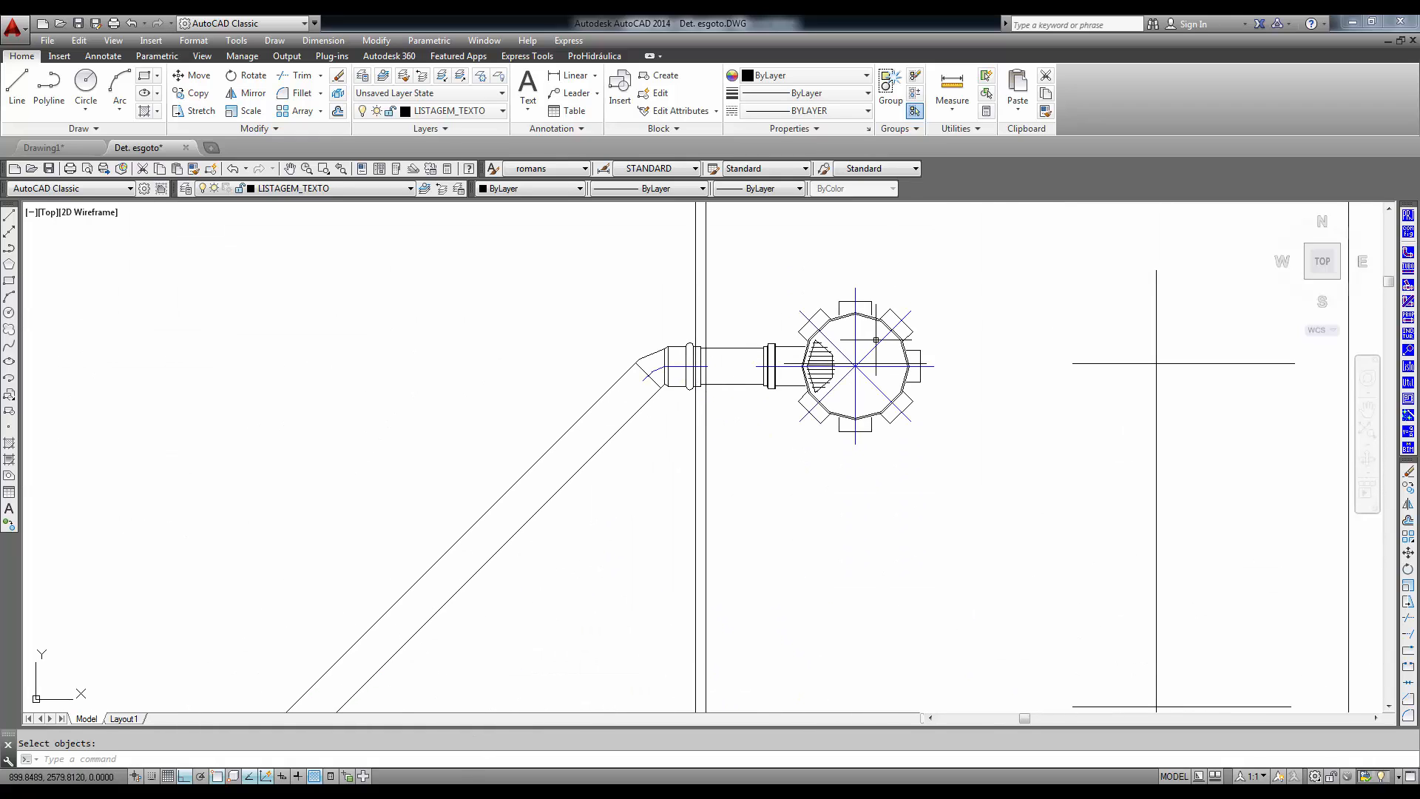
scroll(883, 536, down, 4)
middle_drag(901, 565, 803, 467)
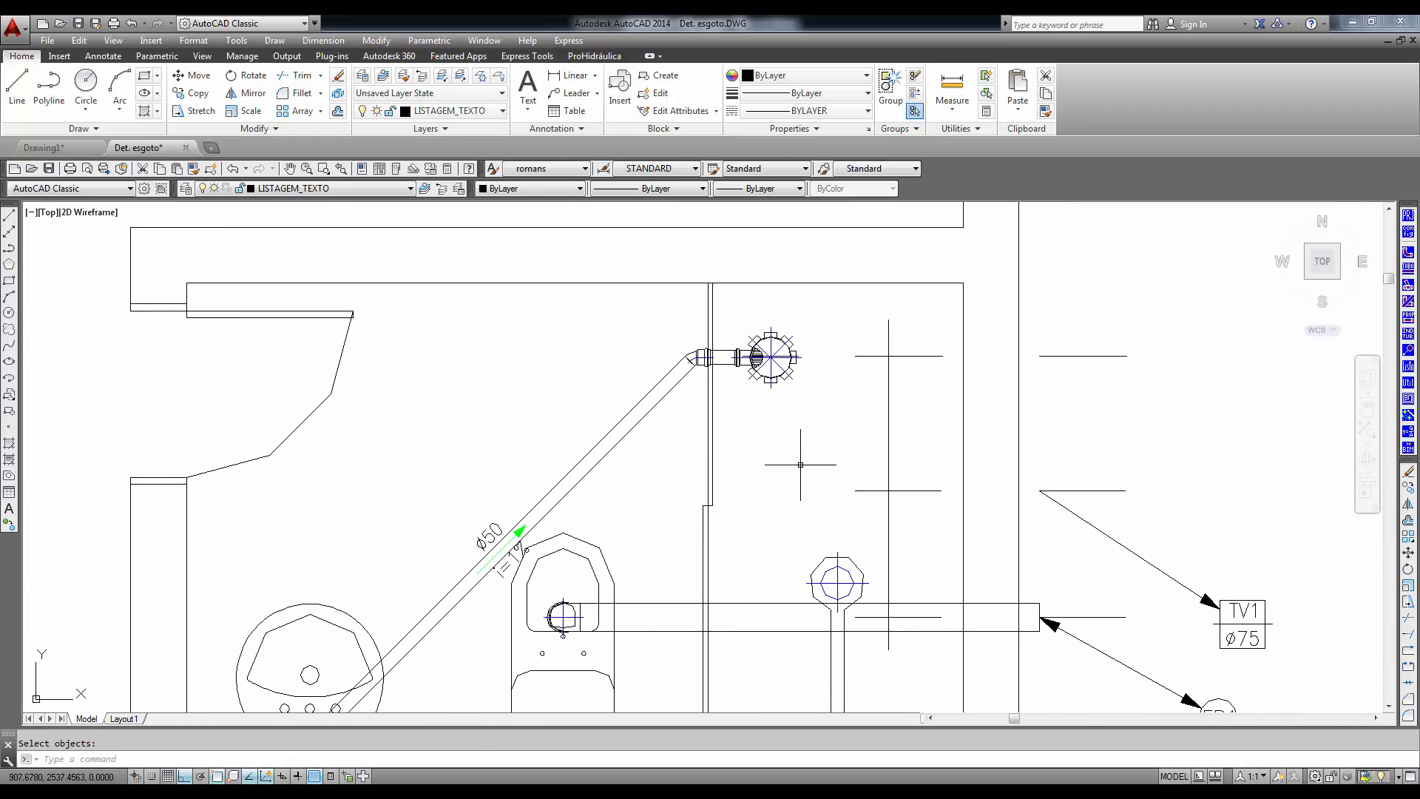
scroll(804, 472, down, 2)
middle_drag(871, 577, 599, 486)
scroll(701, 535, down, 4)
middle_drag(737, 586, 659, 523)
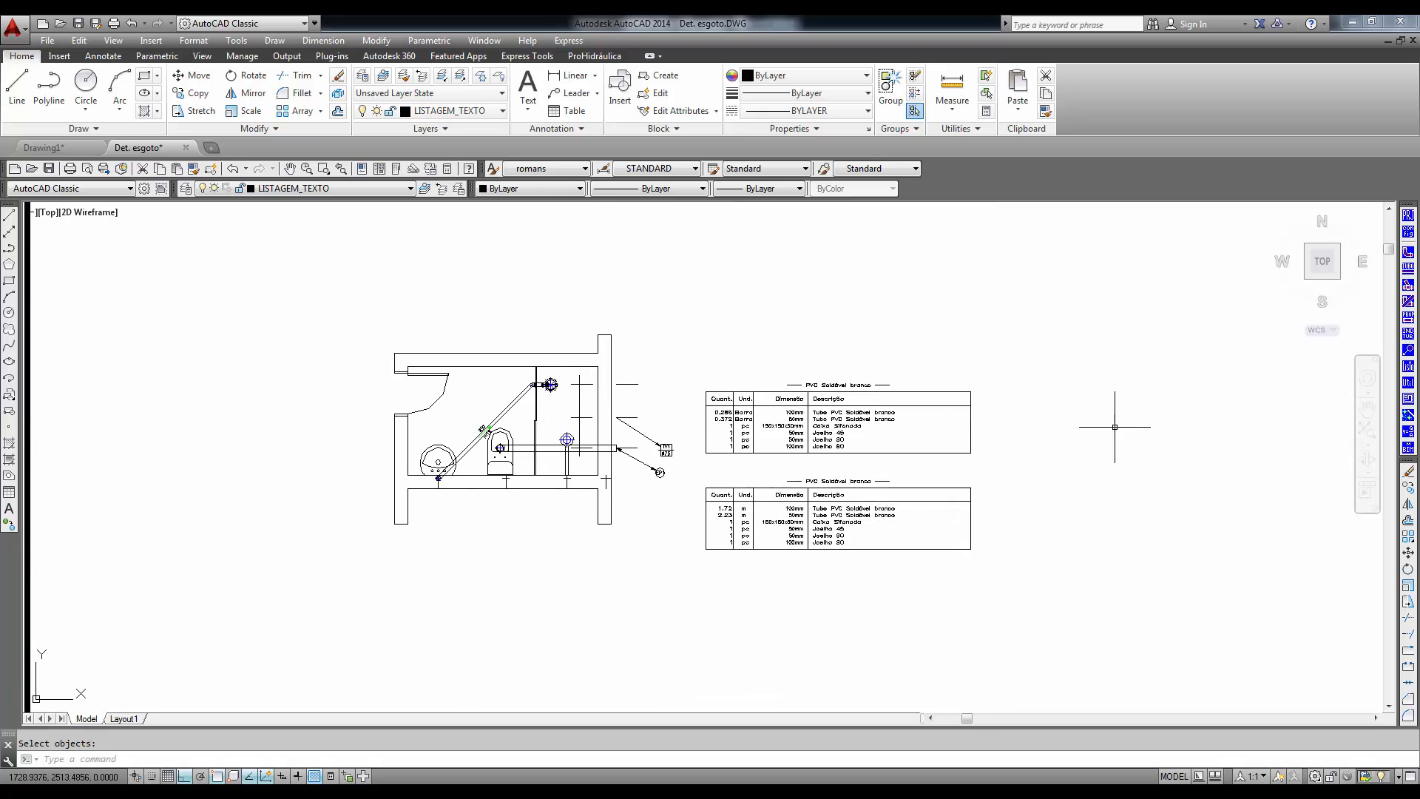
- Convert the bathroom's detailed pipes and fittings back to single-line with Transformar 2D em Unifilar
click(1409, 383)
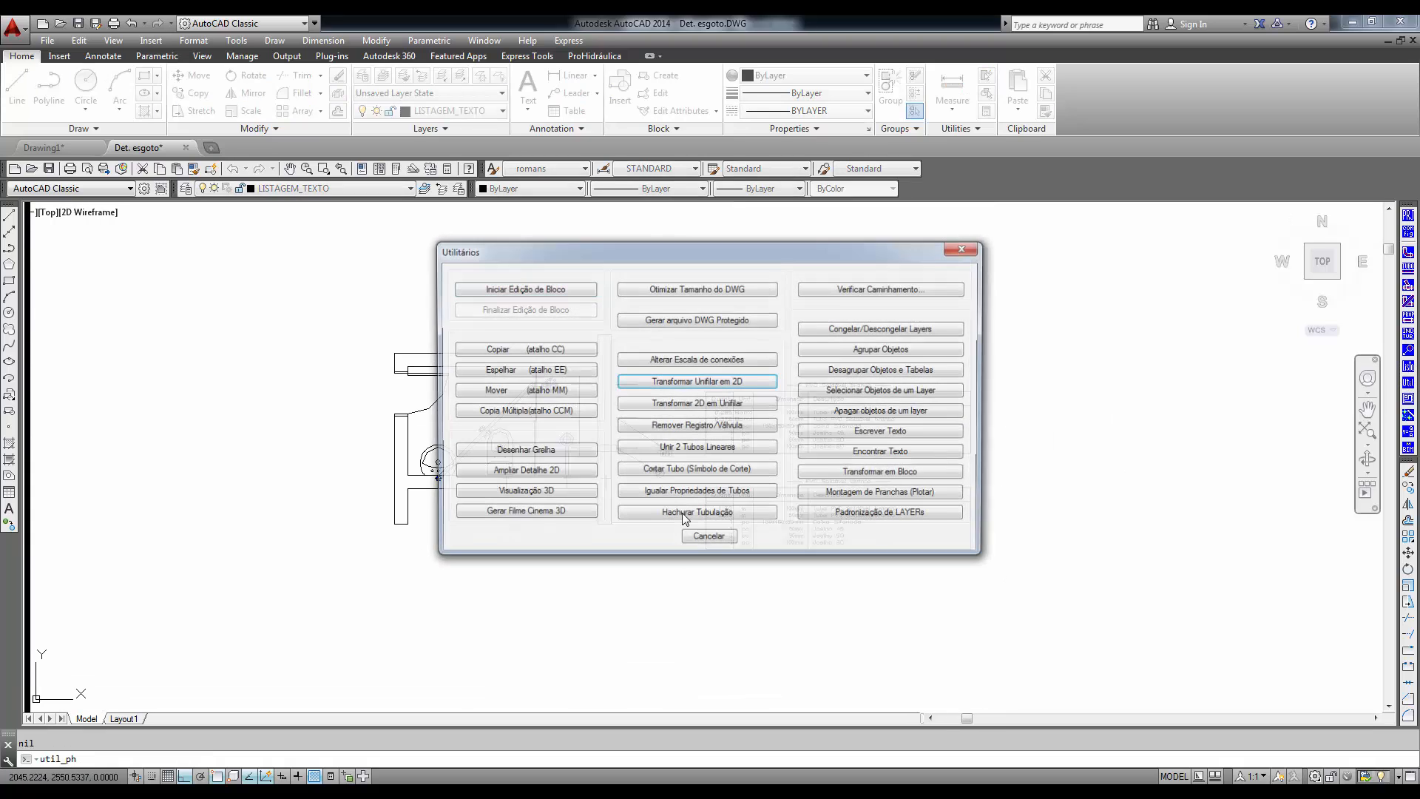
click(710, 404)
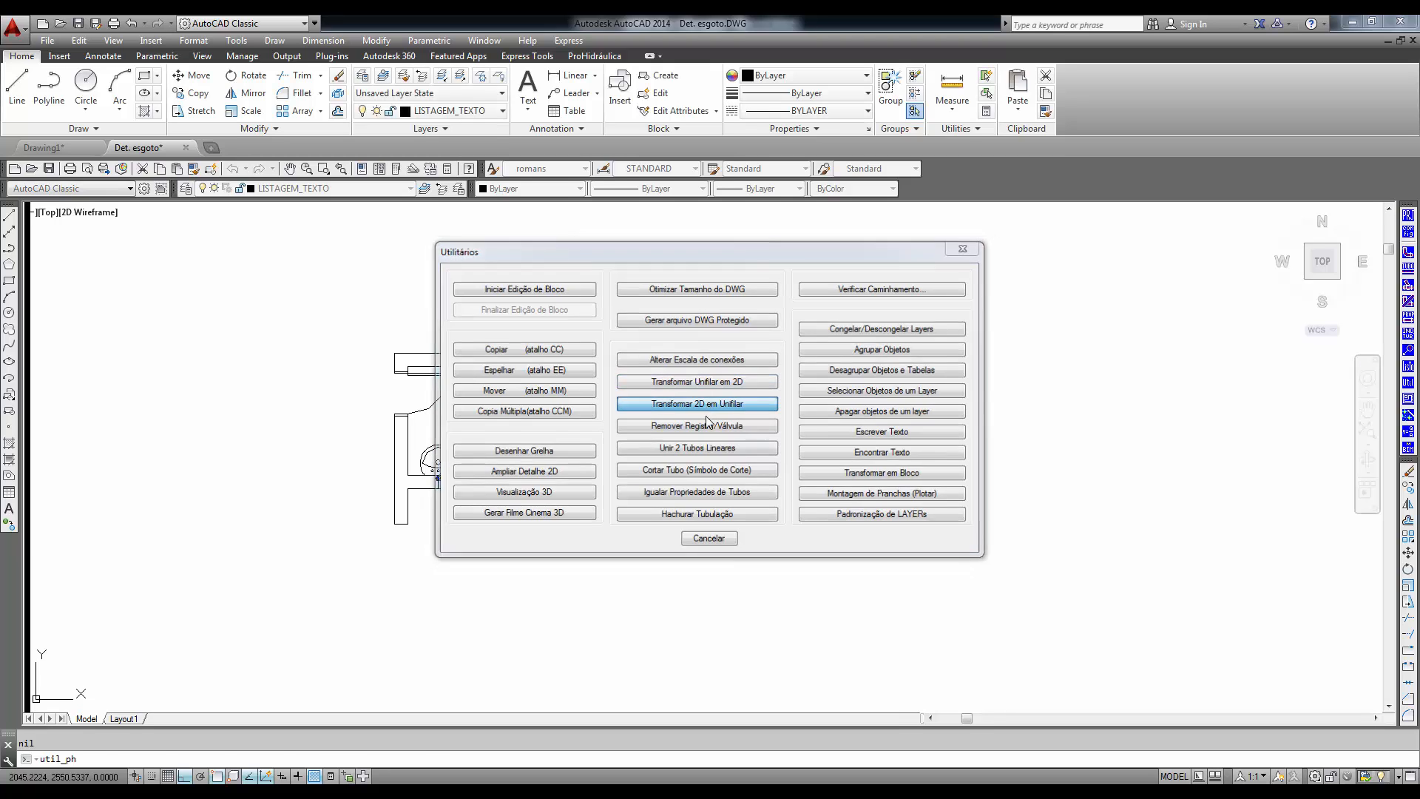
click(845, 437)
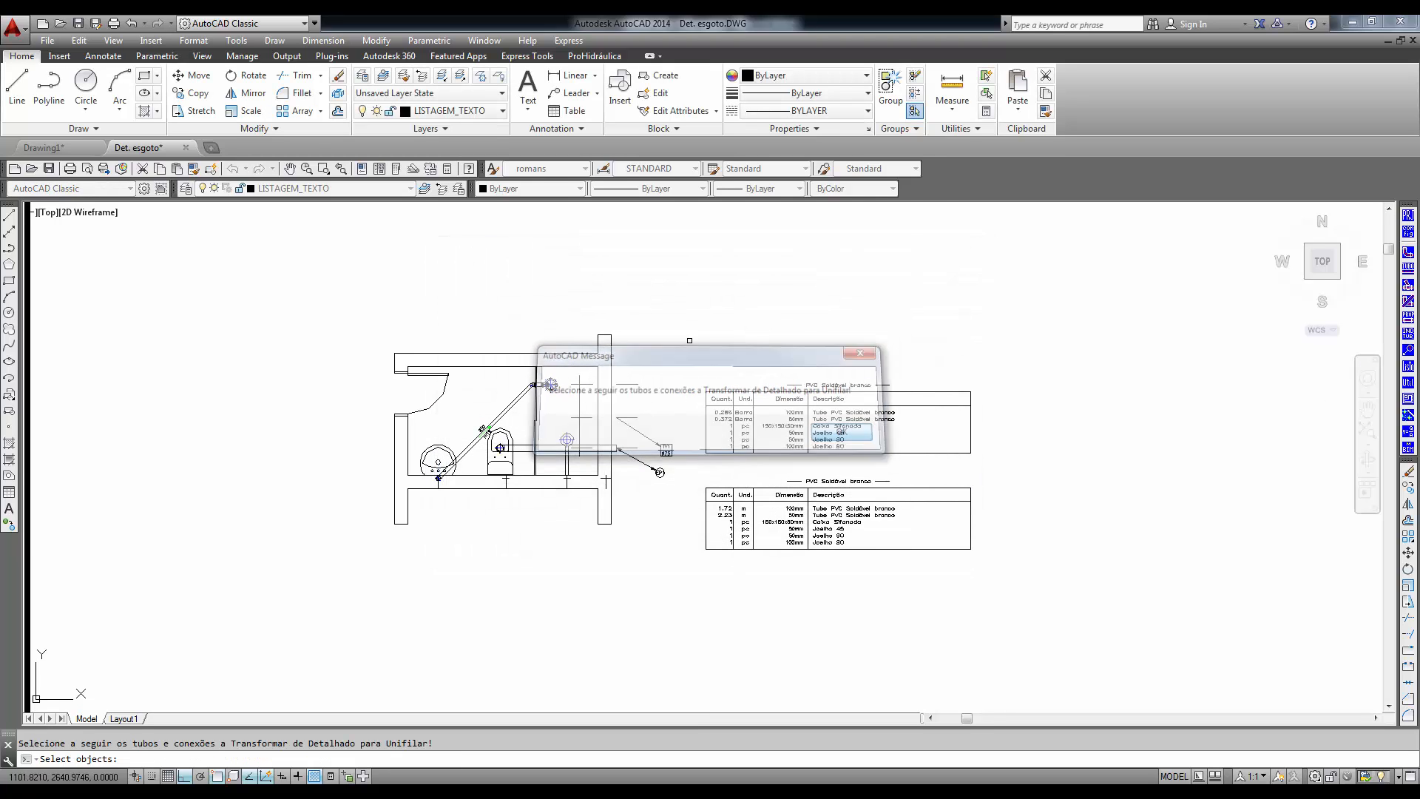
click(683, 279)
click(304, 580)
right_click(304, 580)
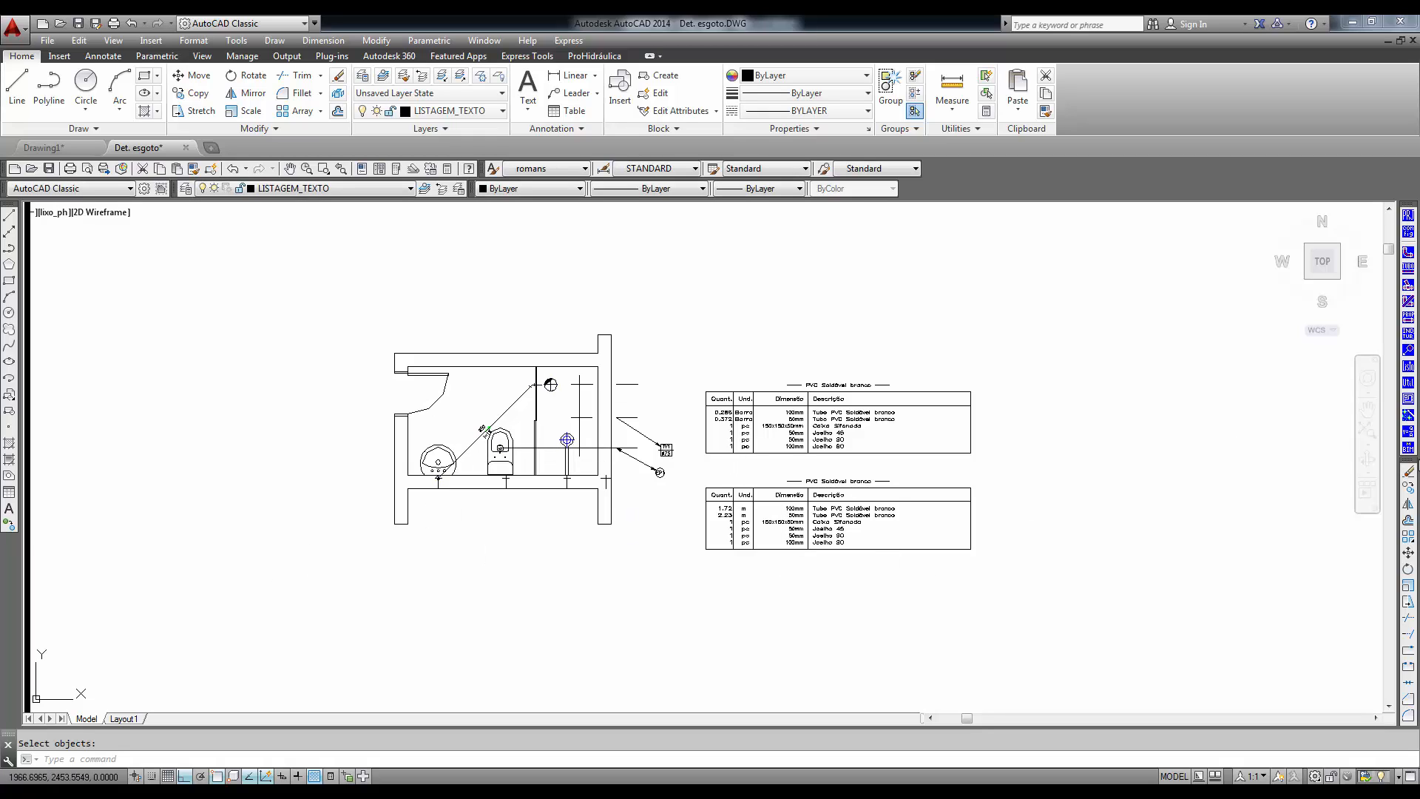
- Transform the bathroom's single-line pipes and fittings into detailed 2D again with Transformar Unifilar em 2D
click(1410, 383)
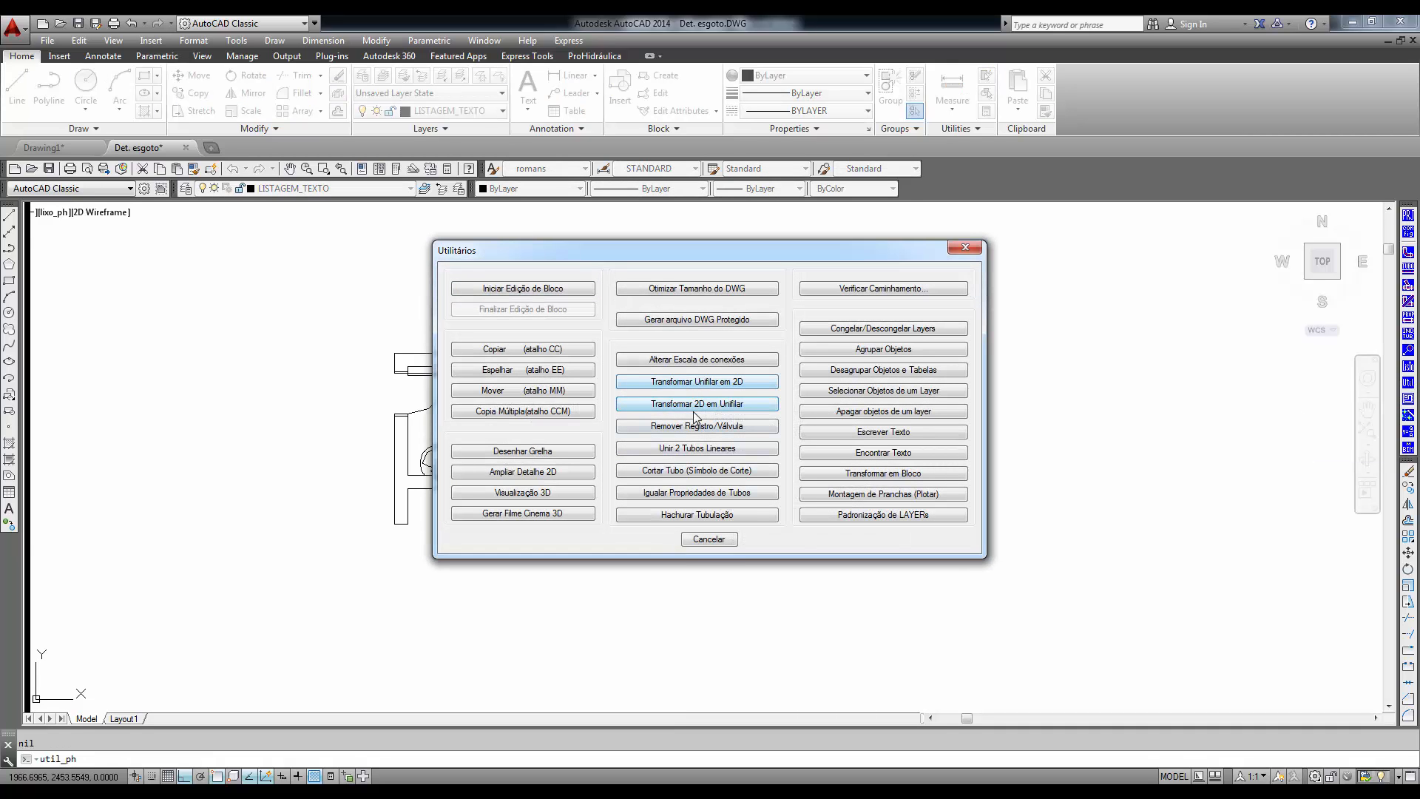
click(698, 383)
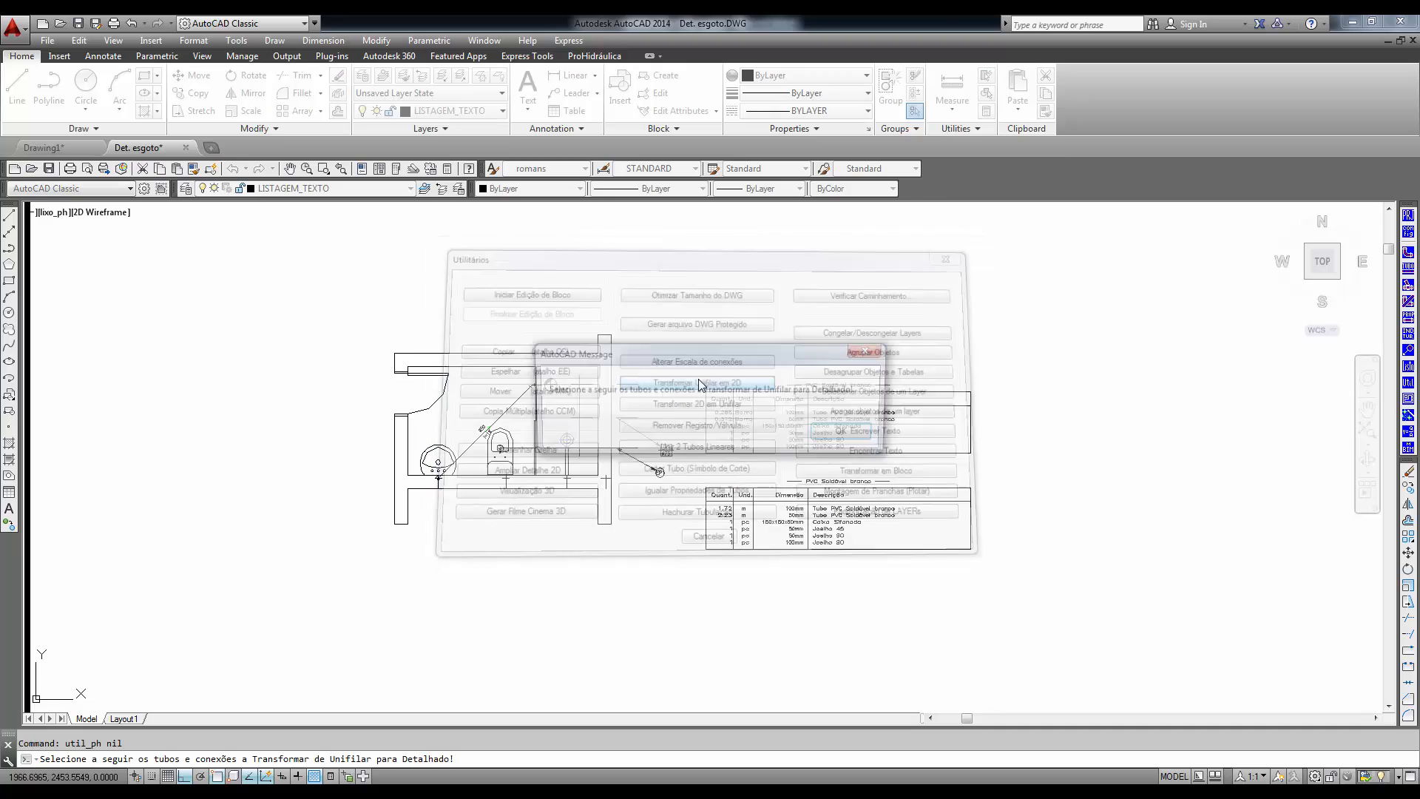
click(844, 433)
click(703, 304)
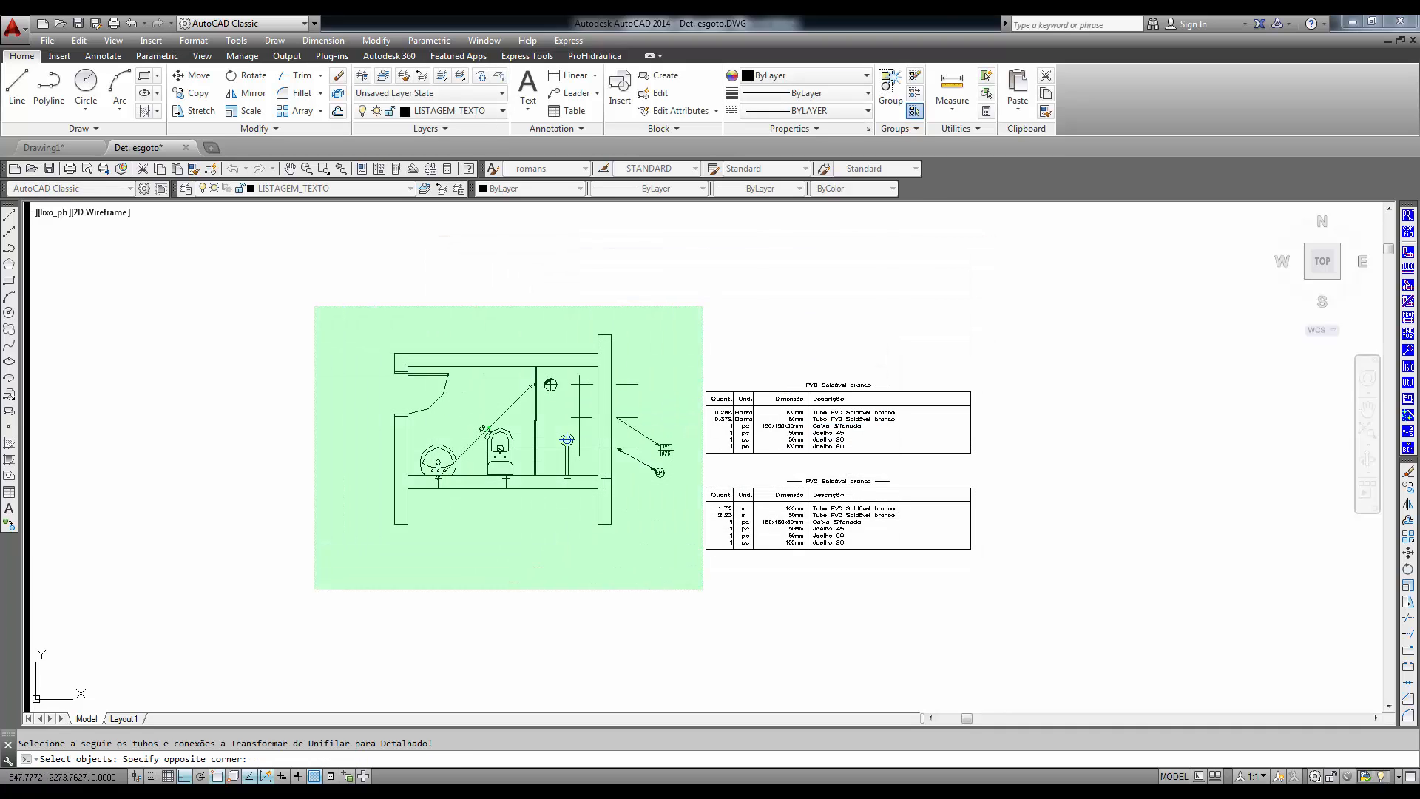
click(313, 590)
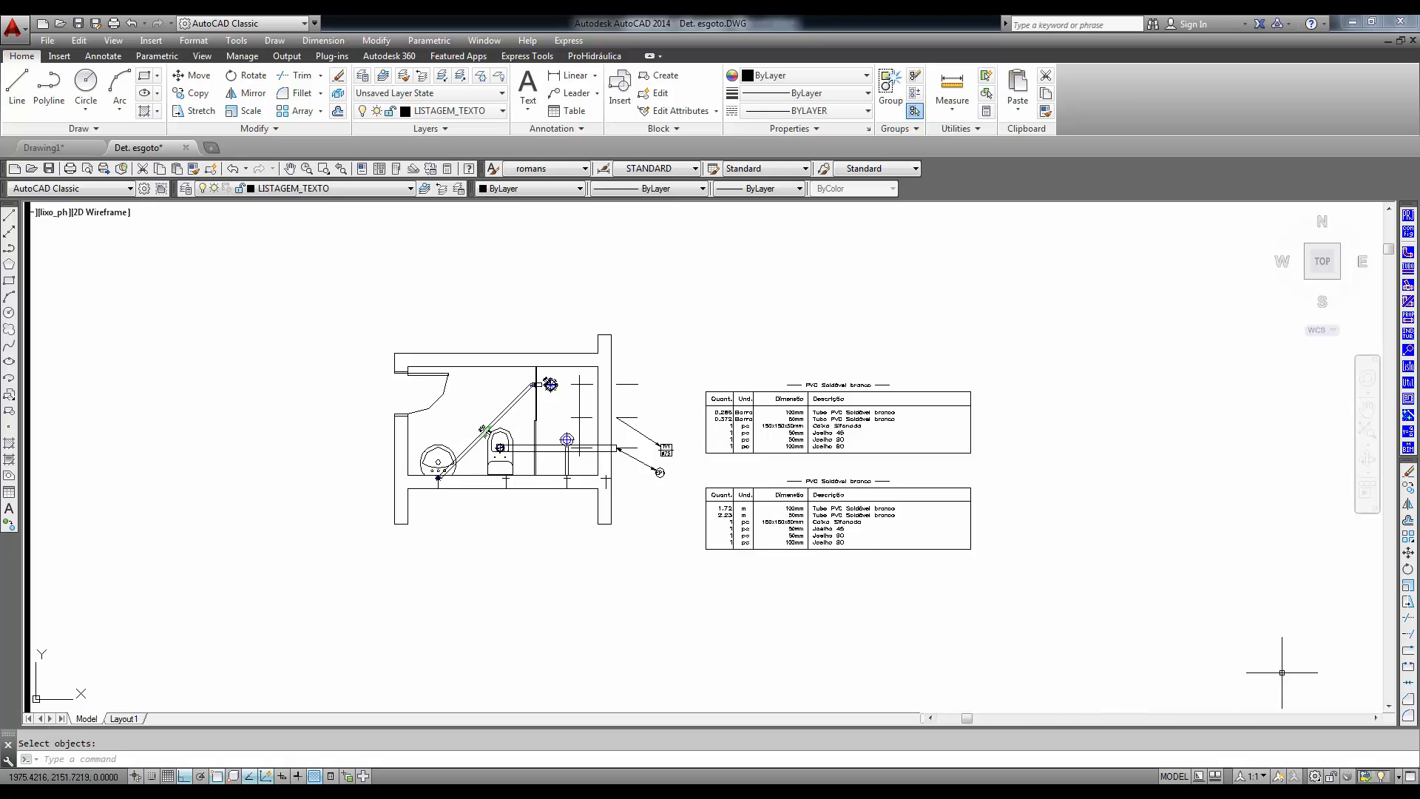
- Convert the bathroom's 2D pipes and fittings to 3D with Transformar 2D em 3D, erasing the 2D originals
click(1409, 351)
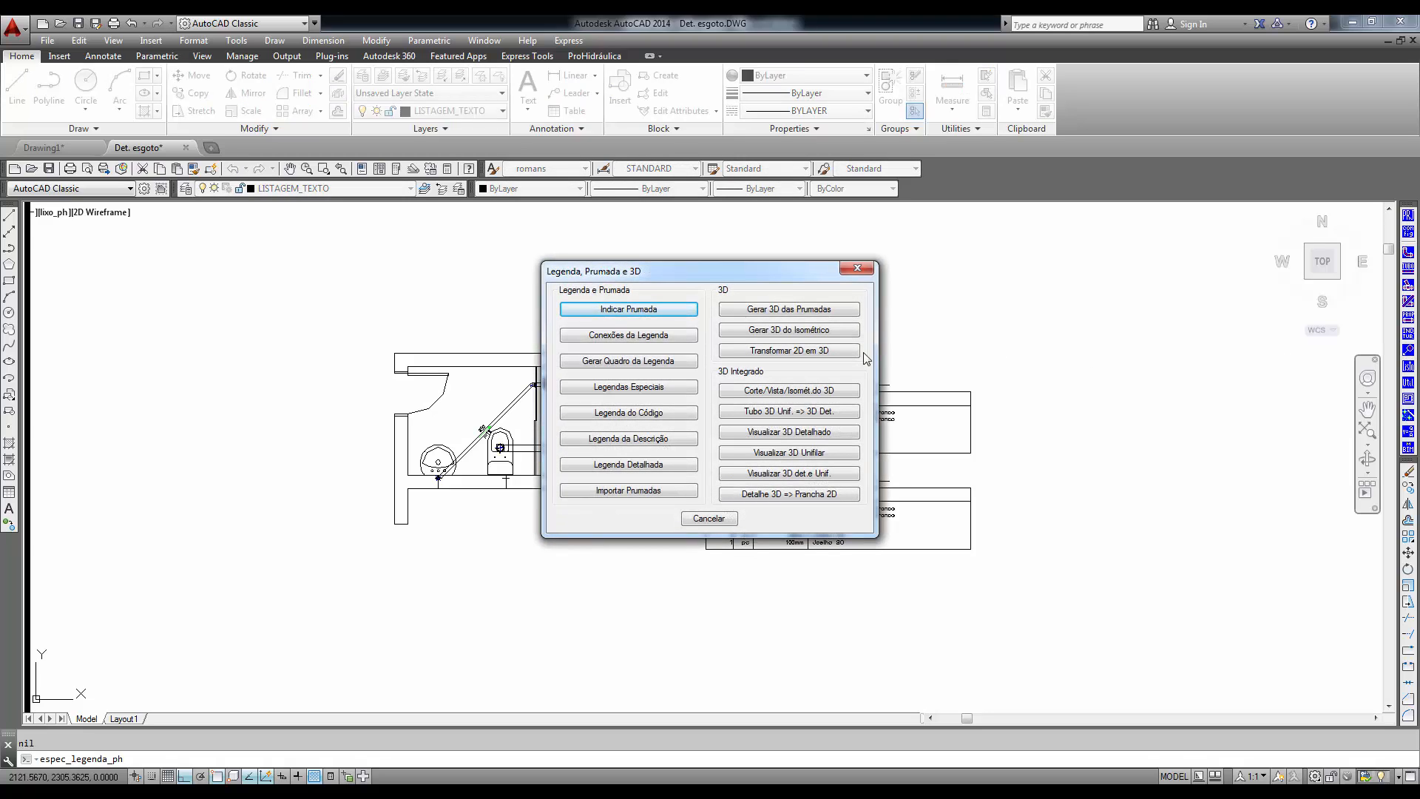
click(791, 351)
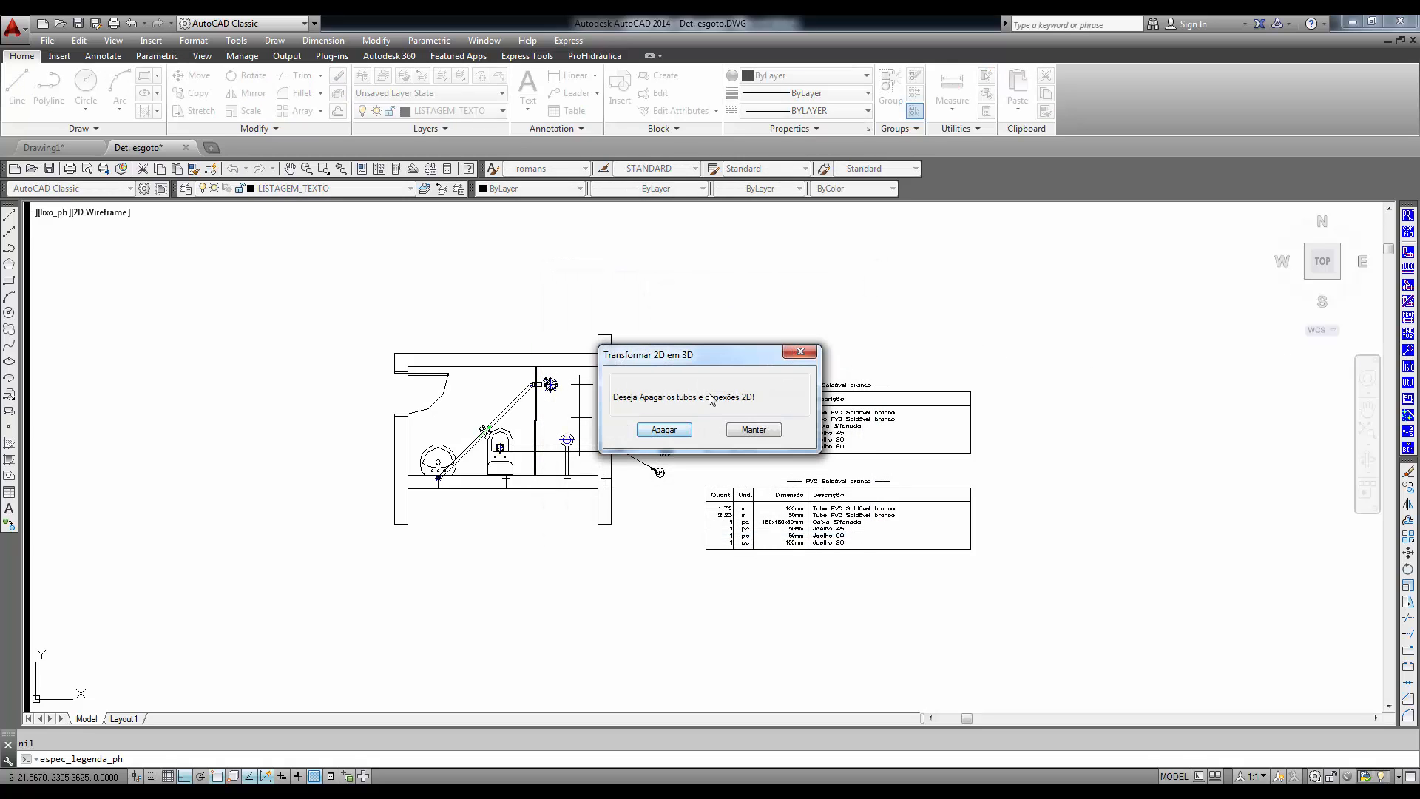
click(662, 432)
click(644, 301)
click(358, 580)
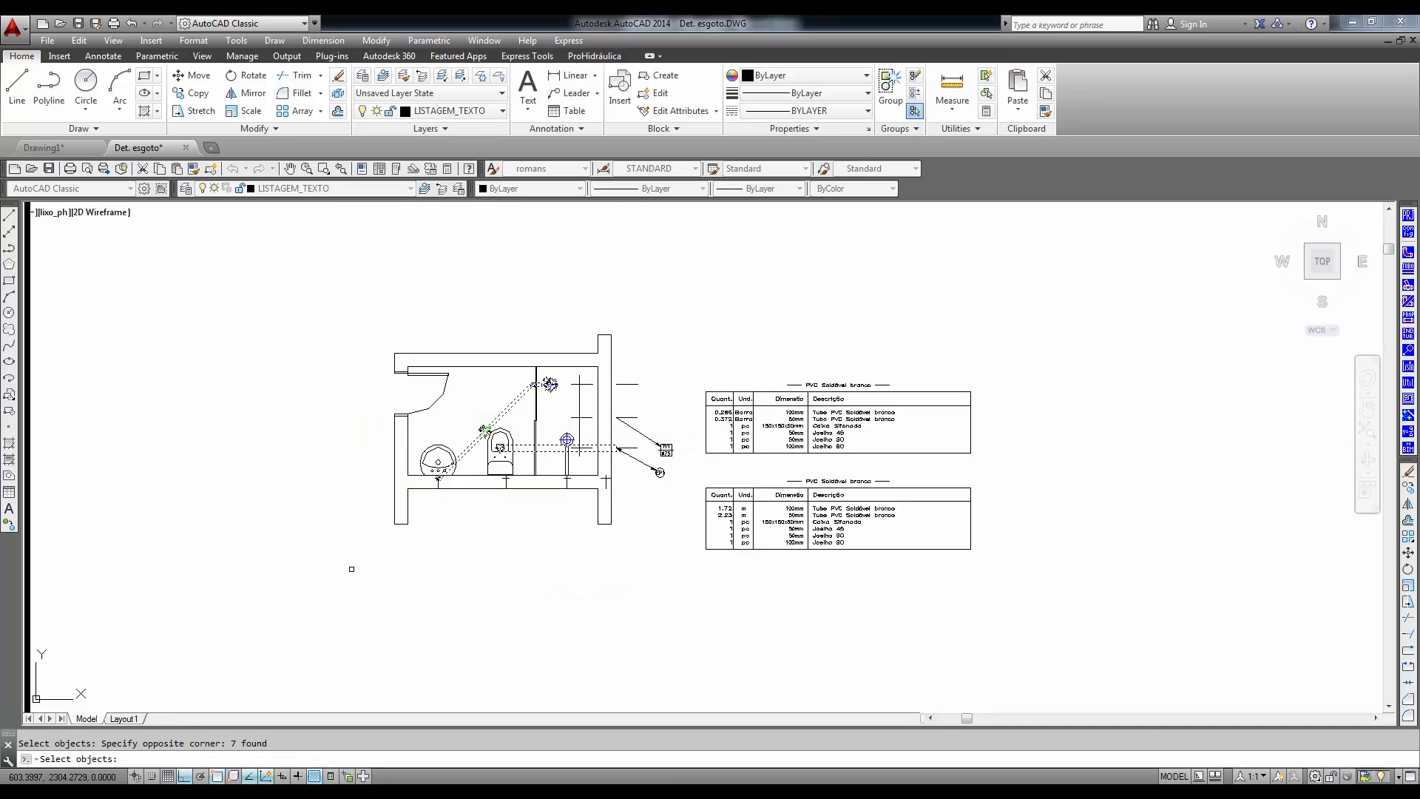
right_click(357, 566)
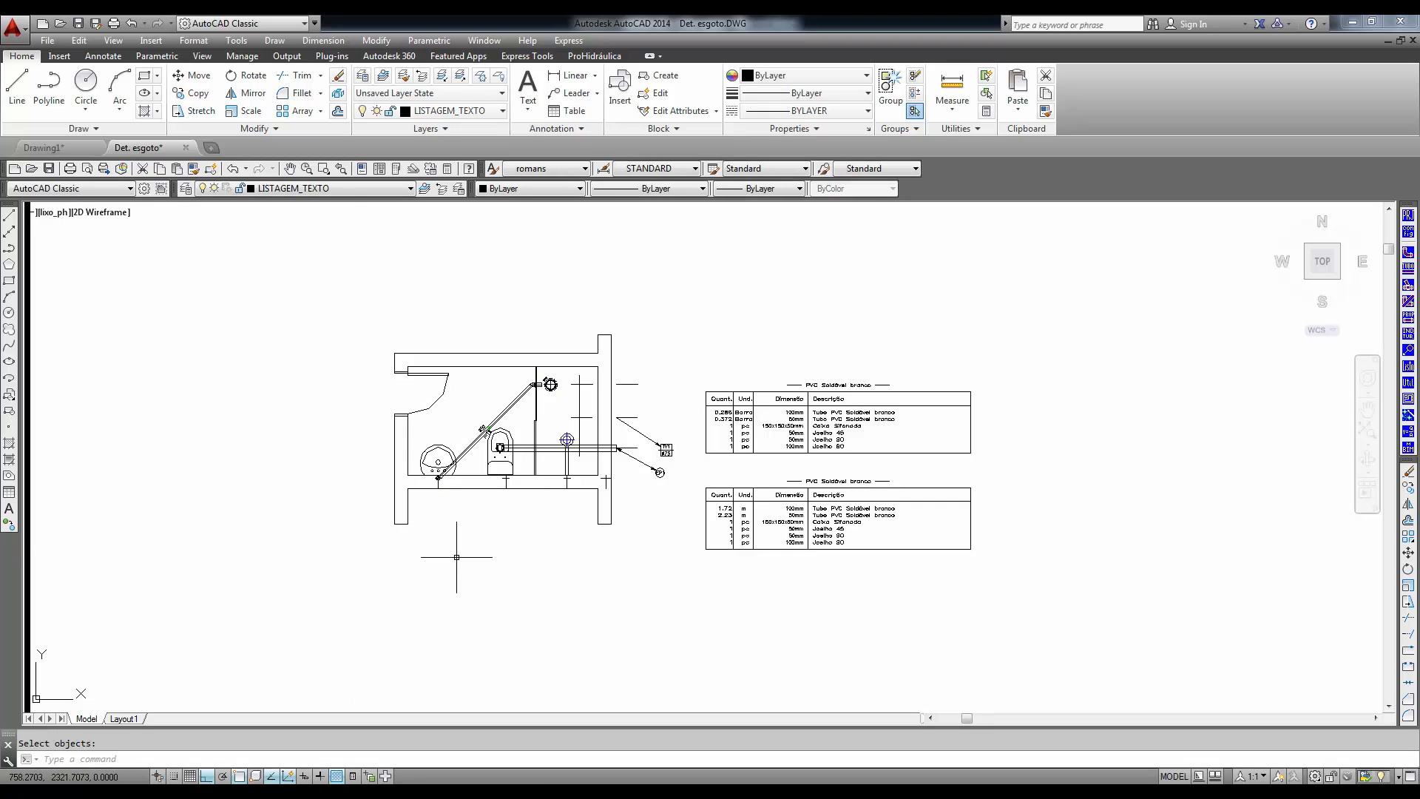
- Switch to the SW Isometric view and examine the 3D pipes and elbows at the washbasin and toilet
click(113, 41)
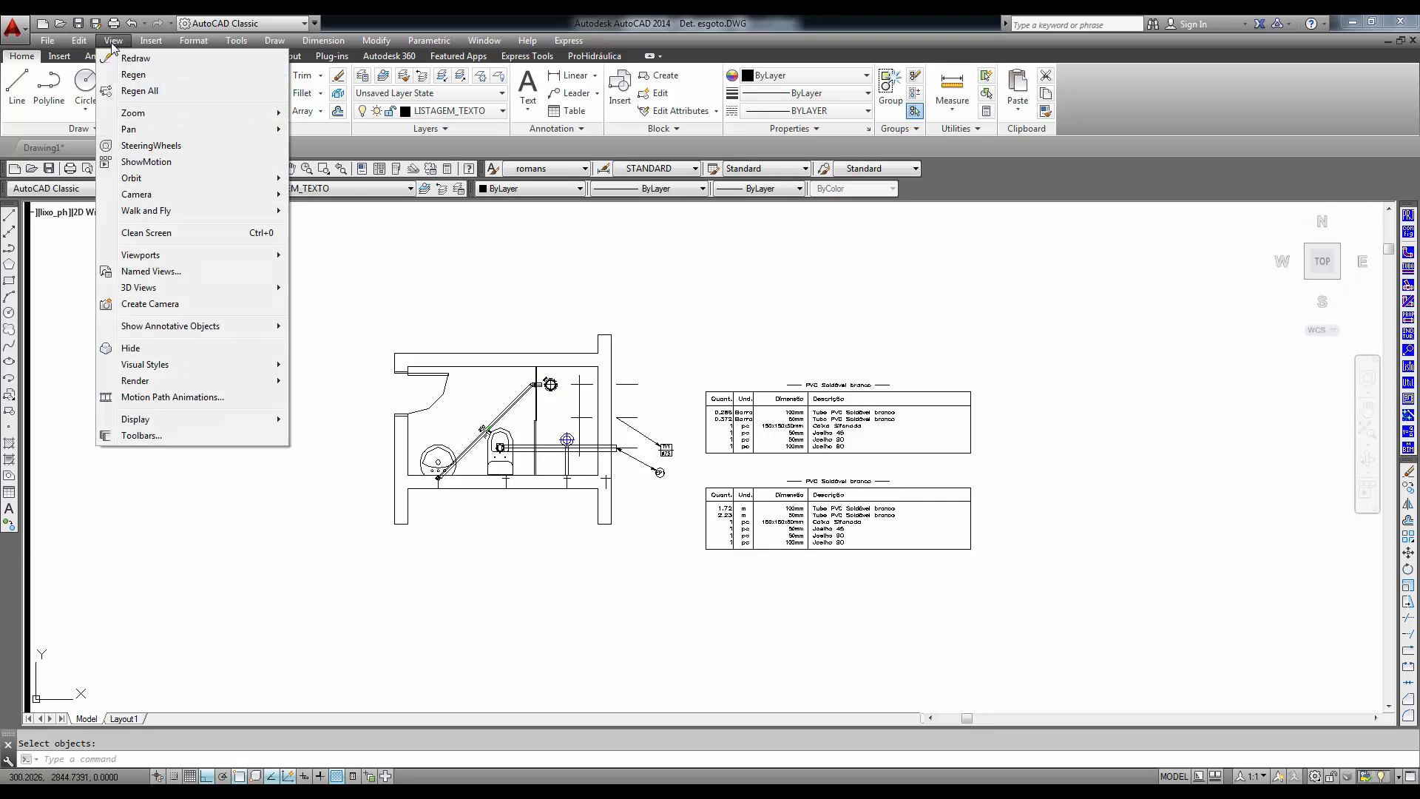
mouse_move(170, 287)
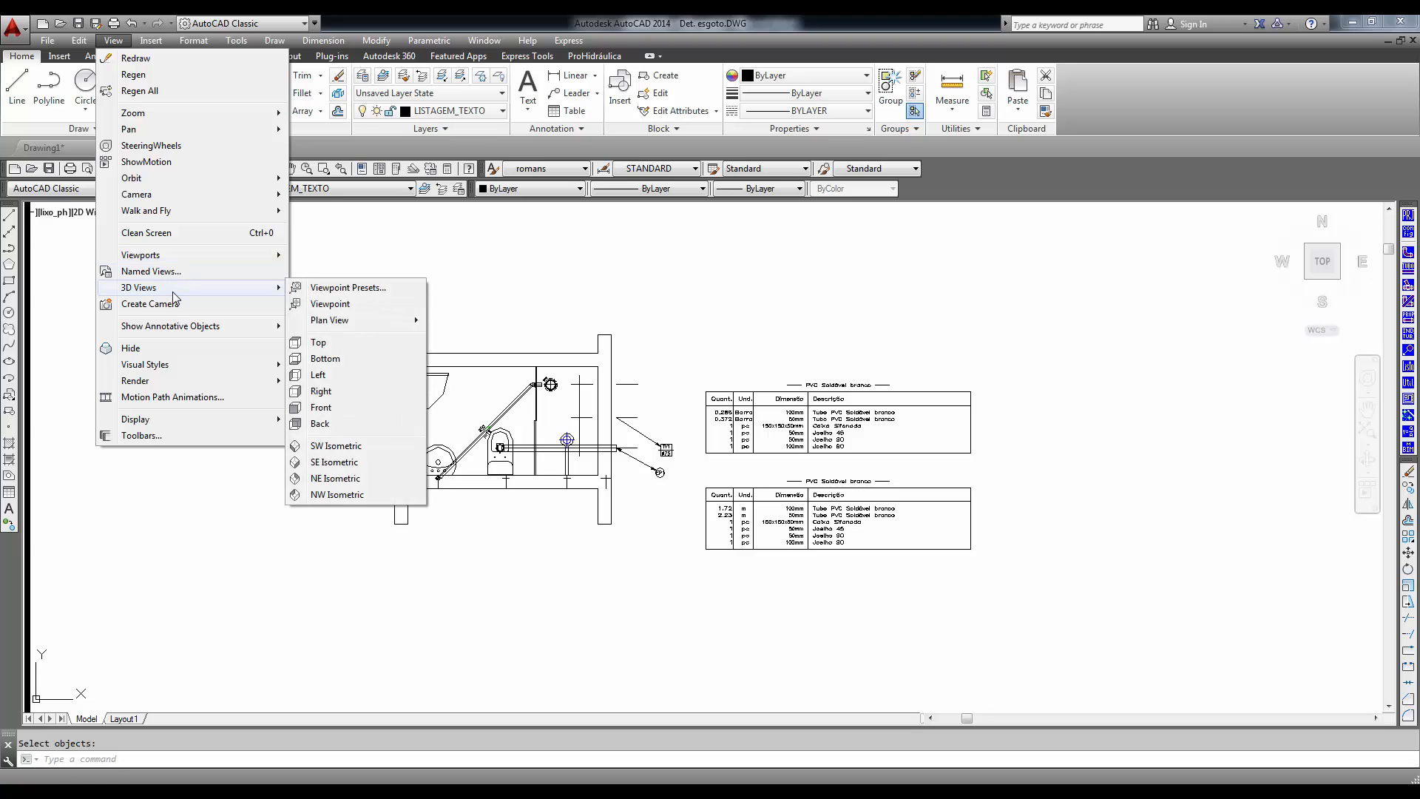
click(344, 445)
scroll(380, 555, up, 6)
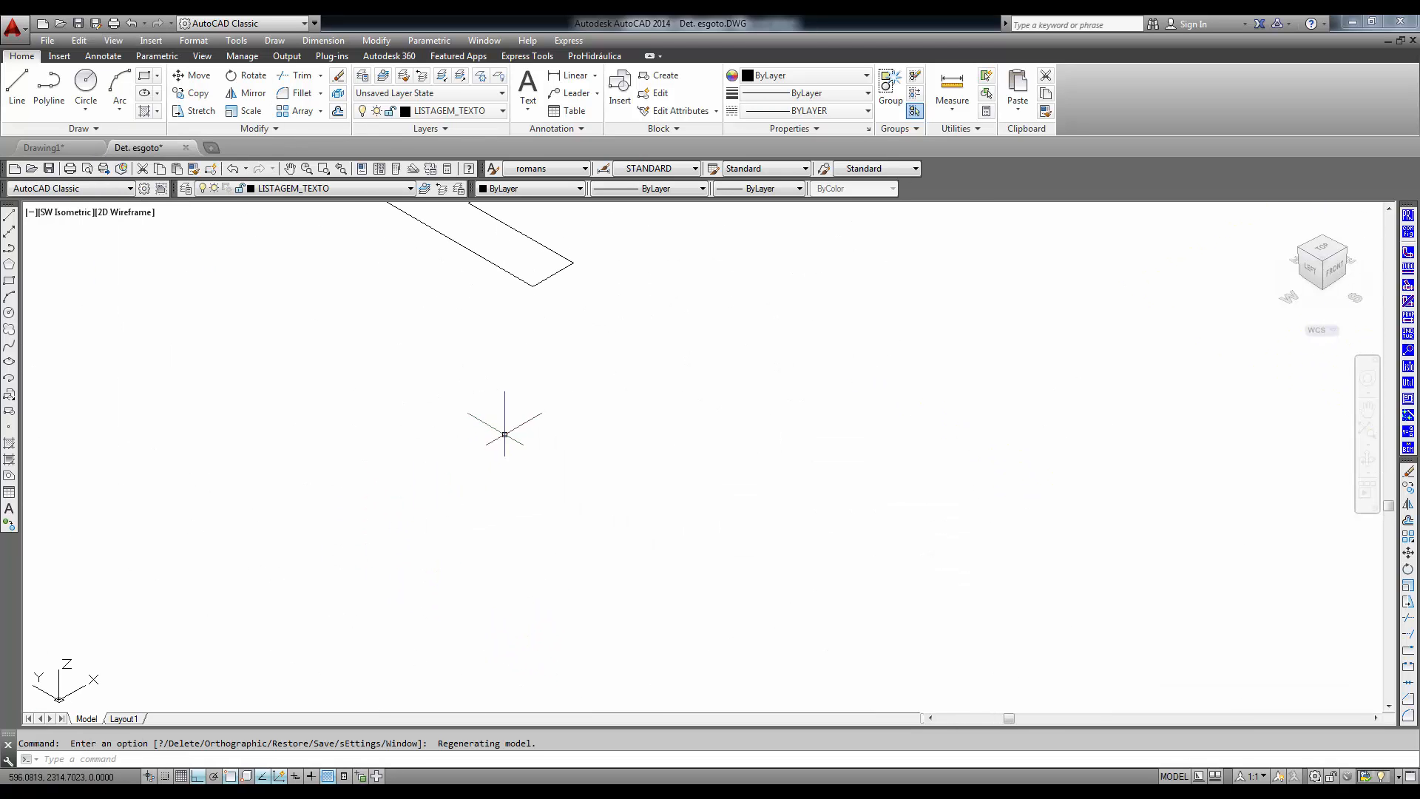
mouse_move(491, 418)
middle_down()
mouse_move(566, 374)
mouse_move(560, 520)
middle_up()
middle_drag(542, 349, 498, 491)
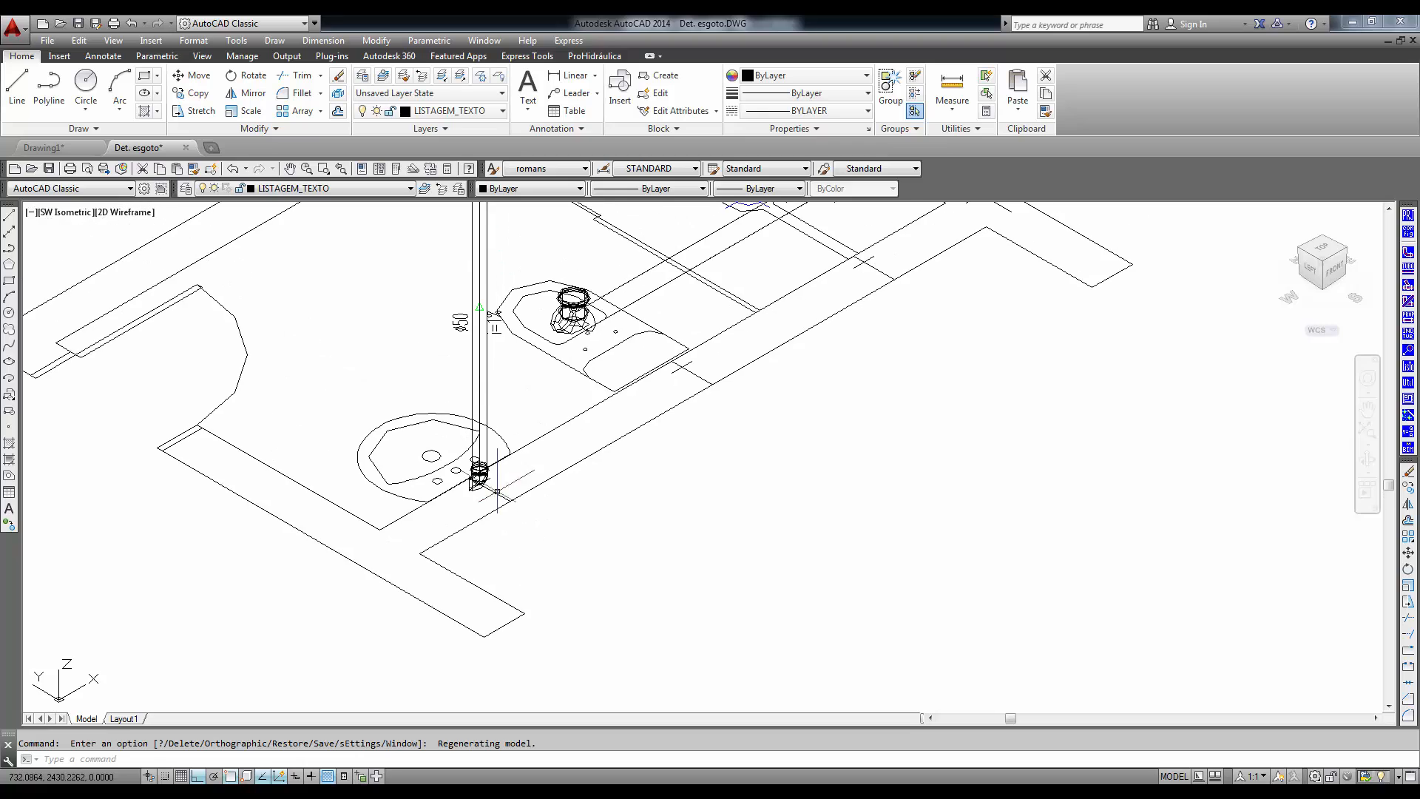
scroll(556, 413, up, 2)
middle_drag(576, 404, 544, 477)
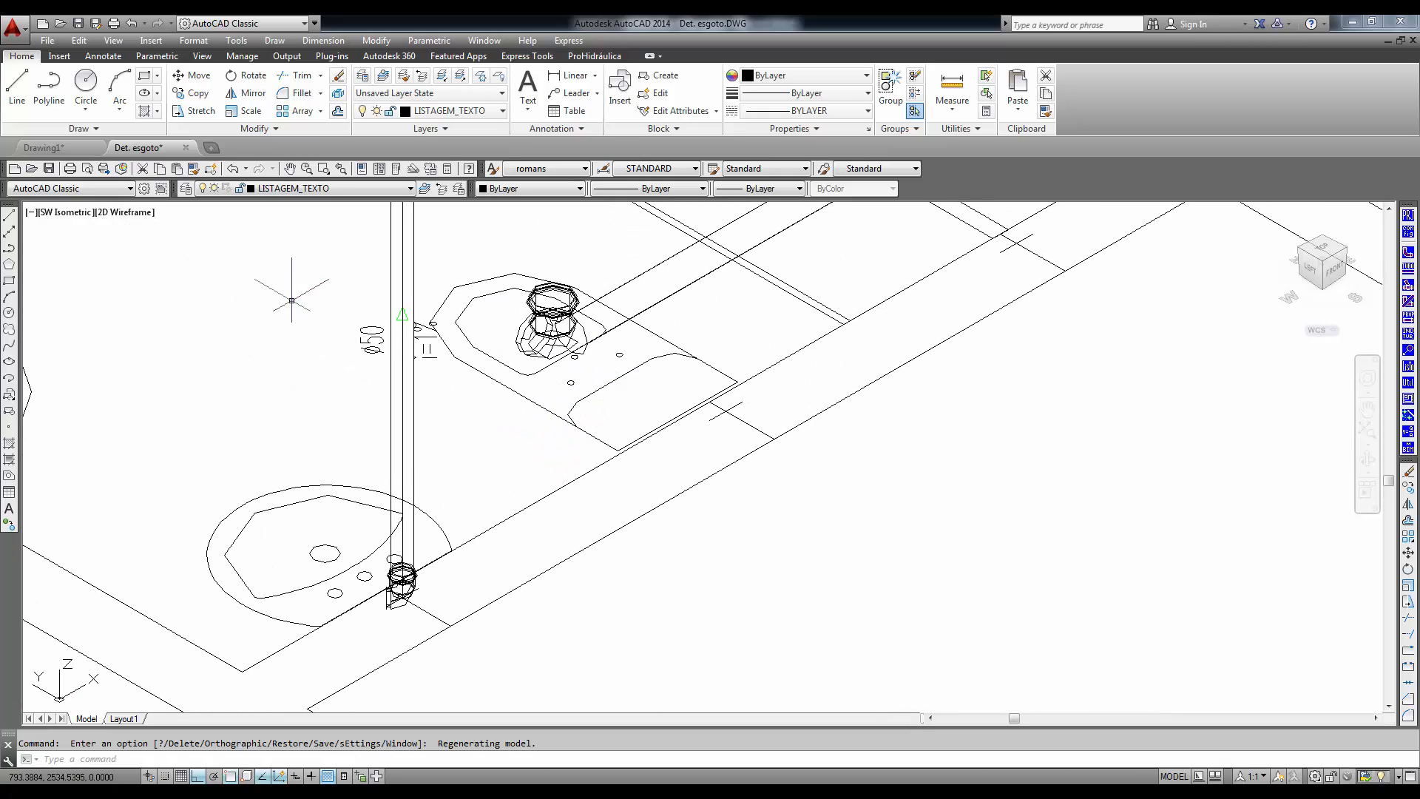
- Apply the Shaded visual style to the isometric view and examine the 3D sewage pipes and the elbow under the toilet
click(114, 41)
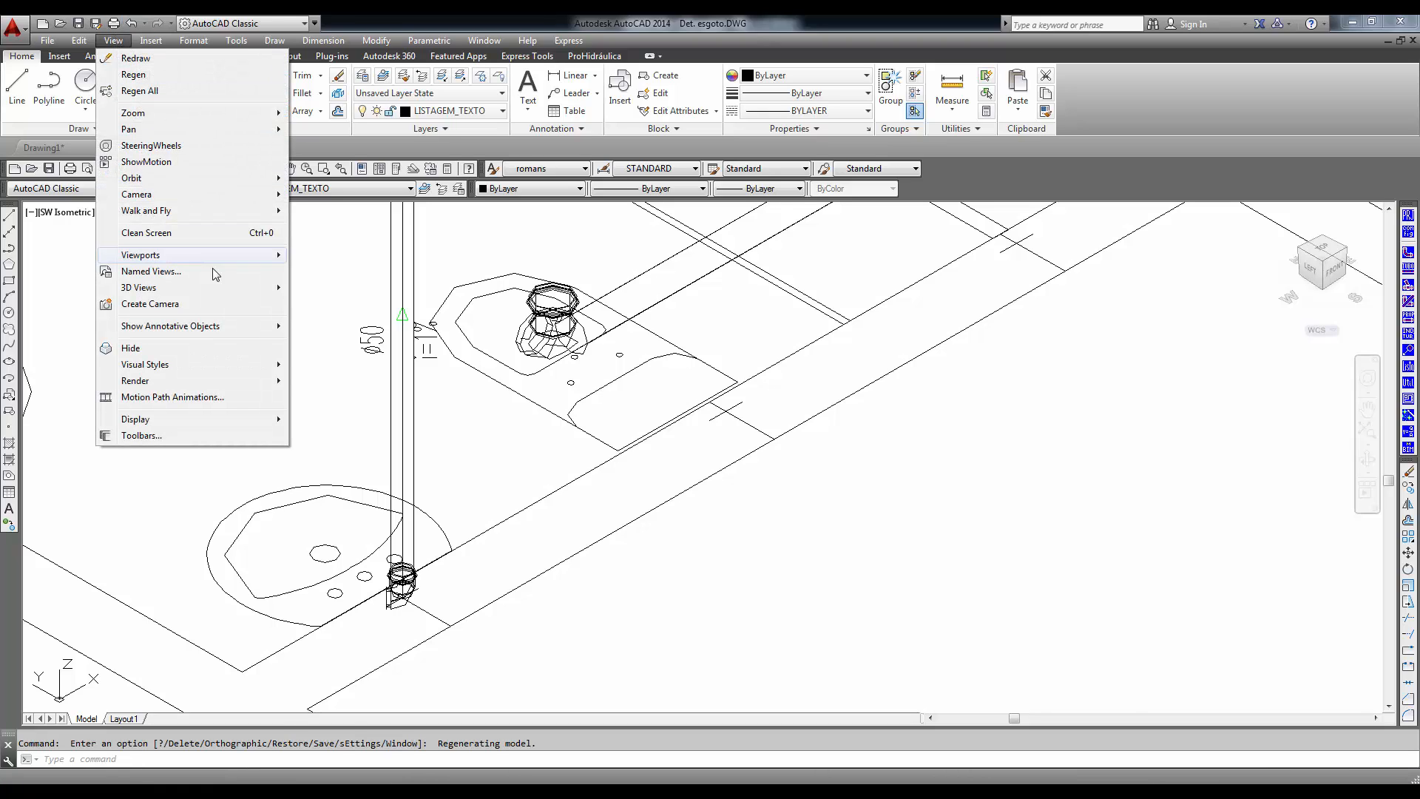
mouse_move(208, 367)
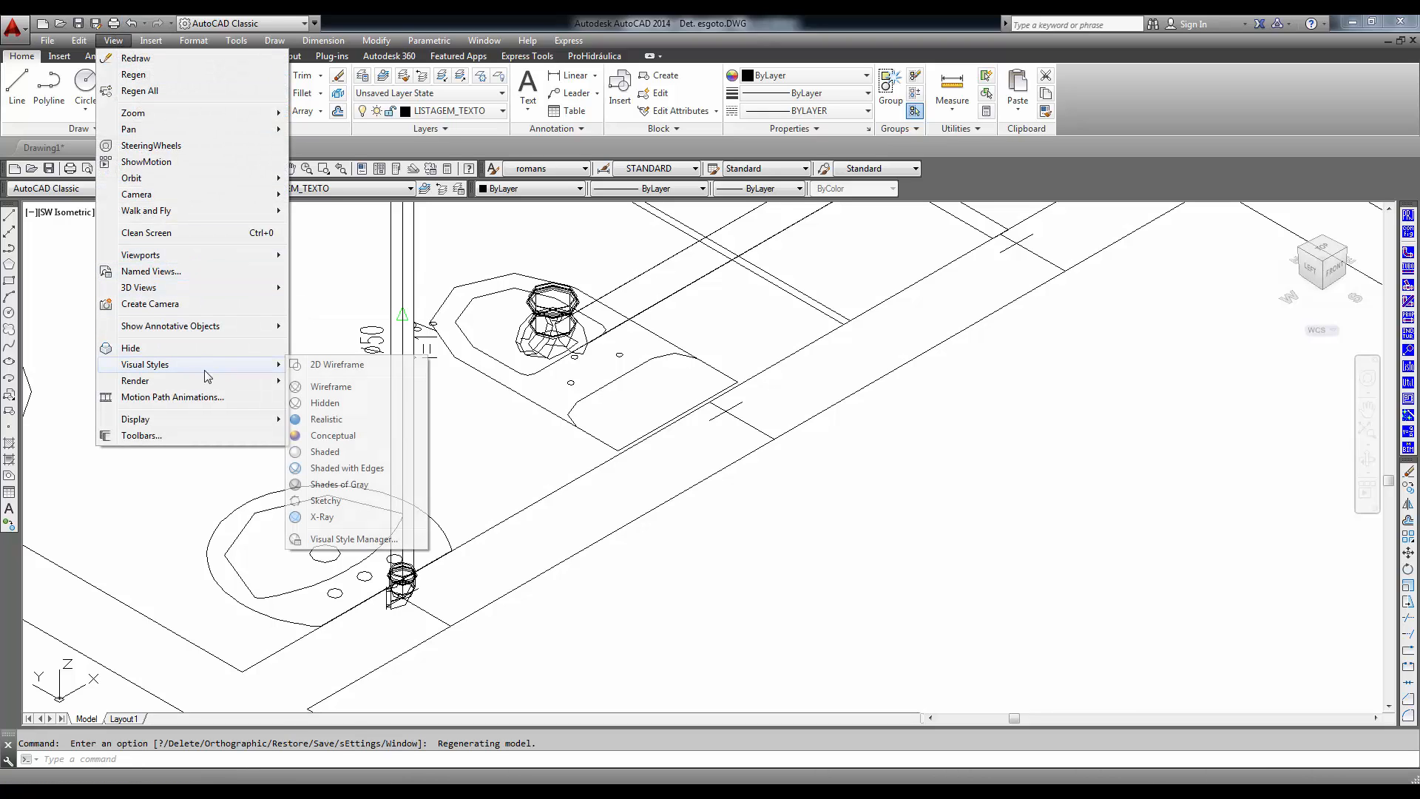
click(342, 453)
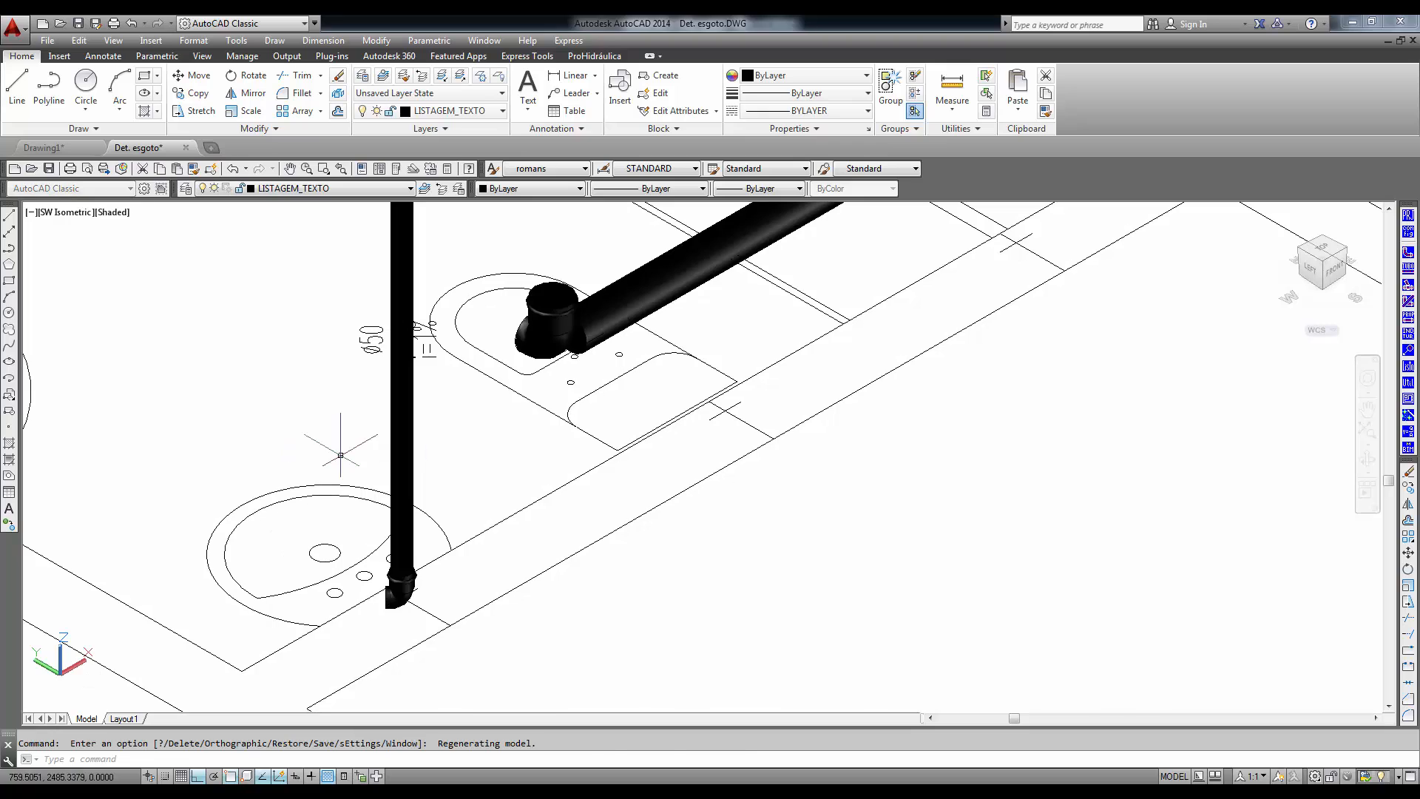
middle_drag(659, 497, 459, 710)
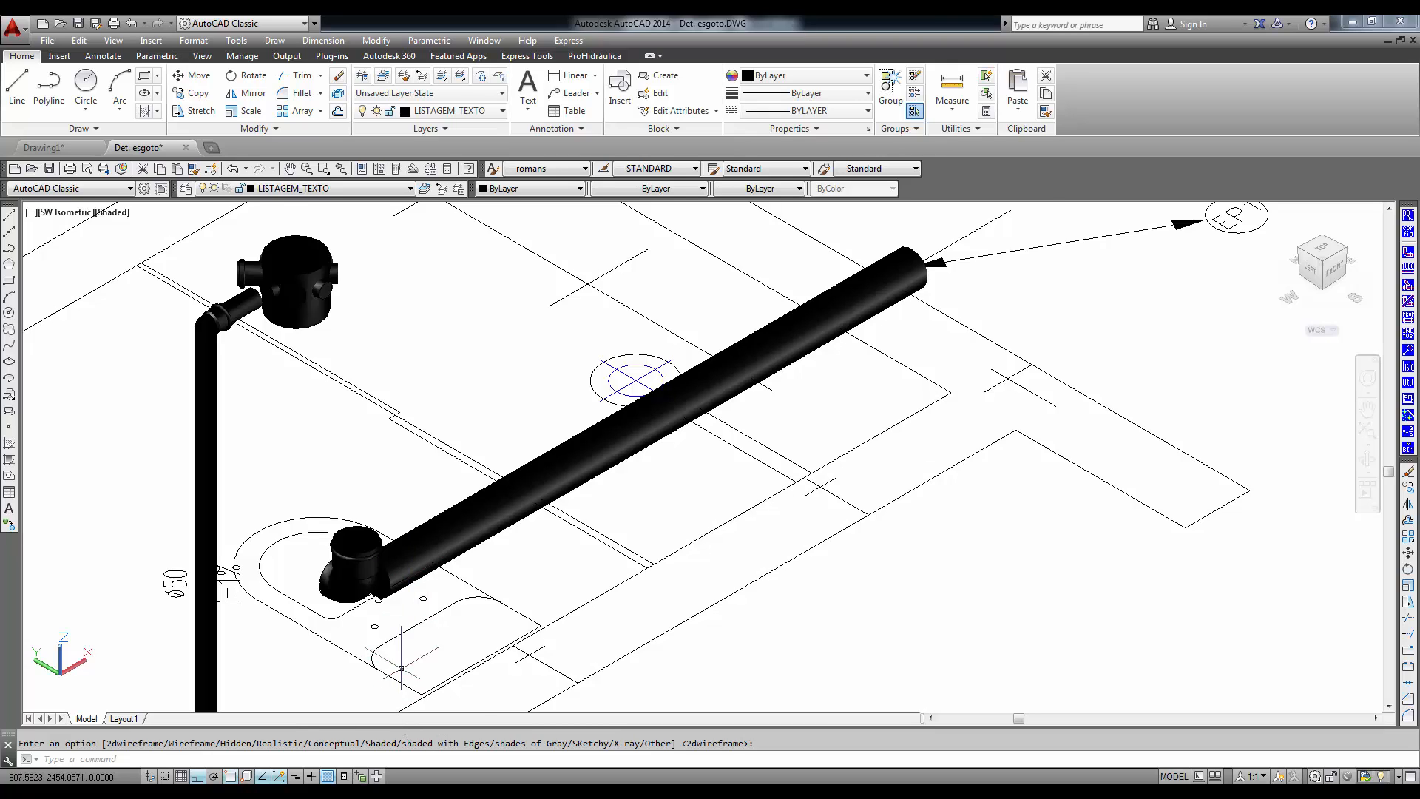
scroll(370, 612, up, 3)
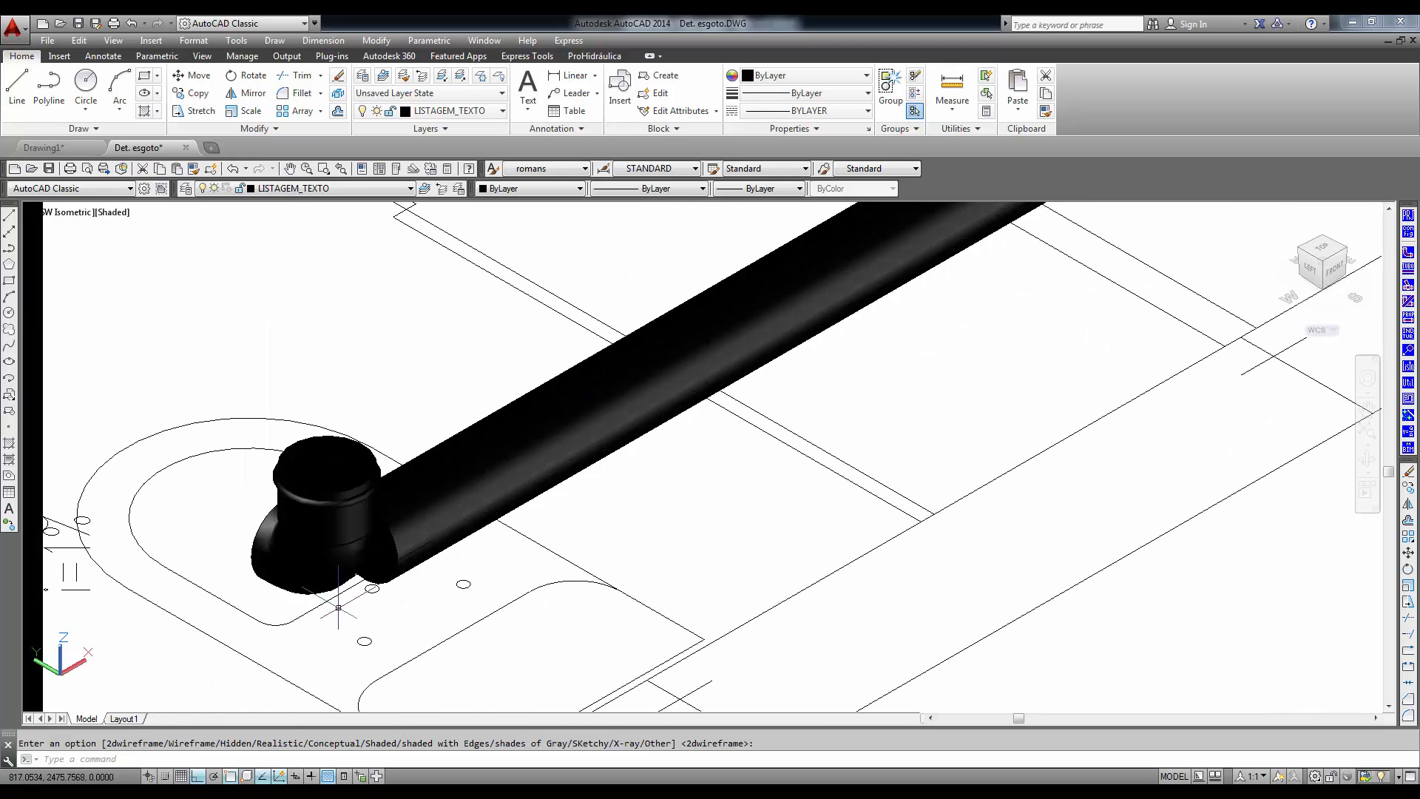
text(ro)
key(Return)
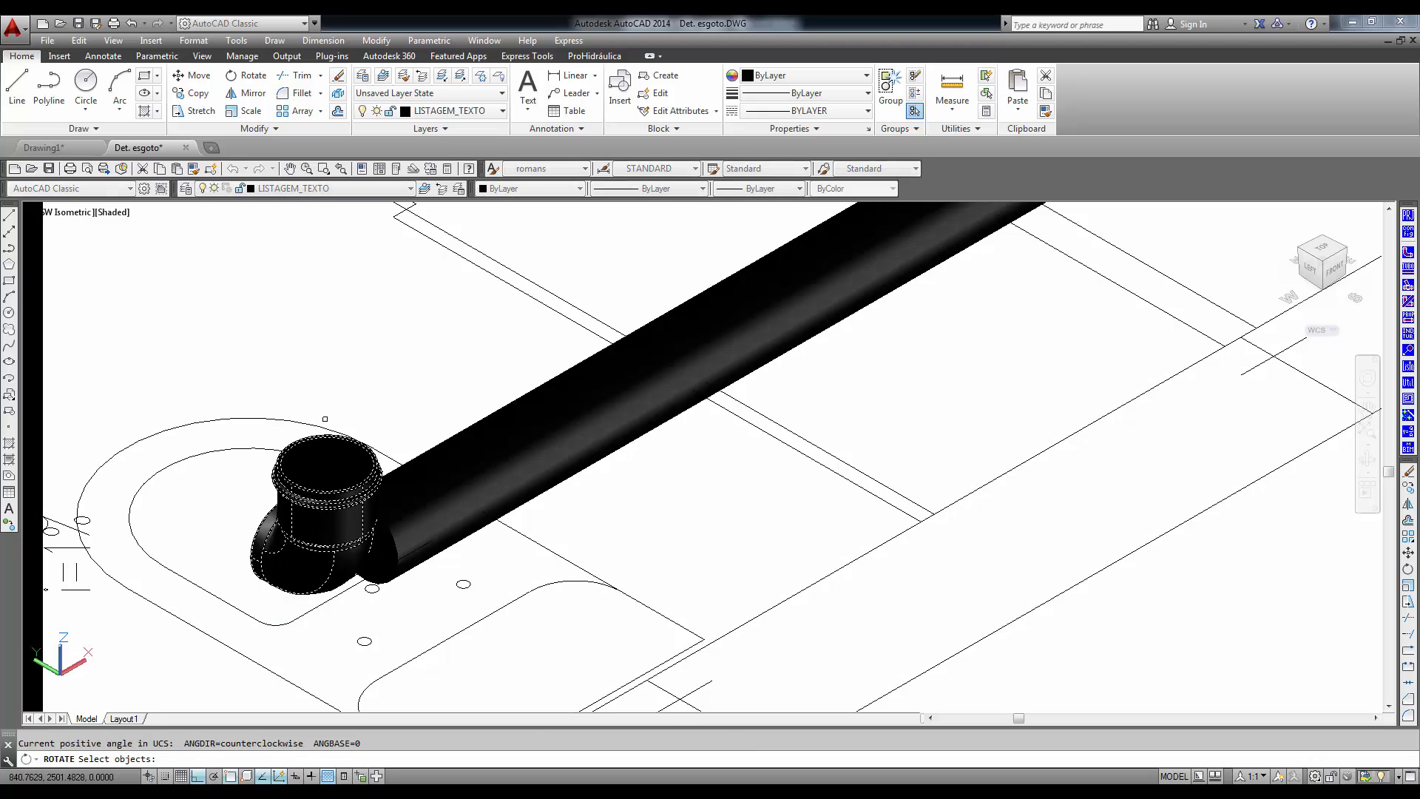
click(318, 518)
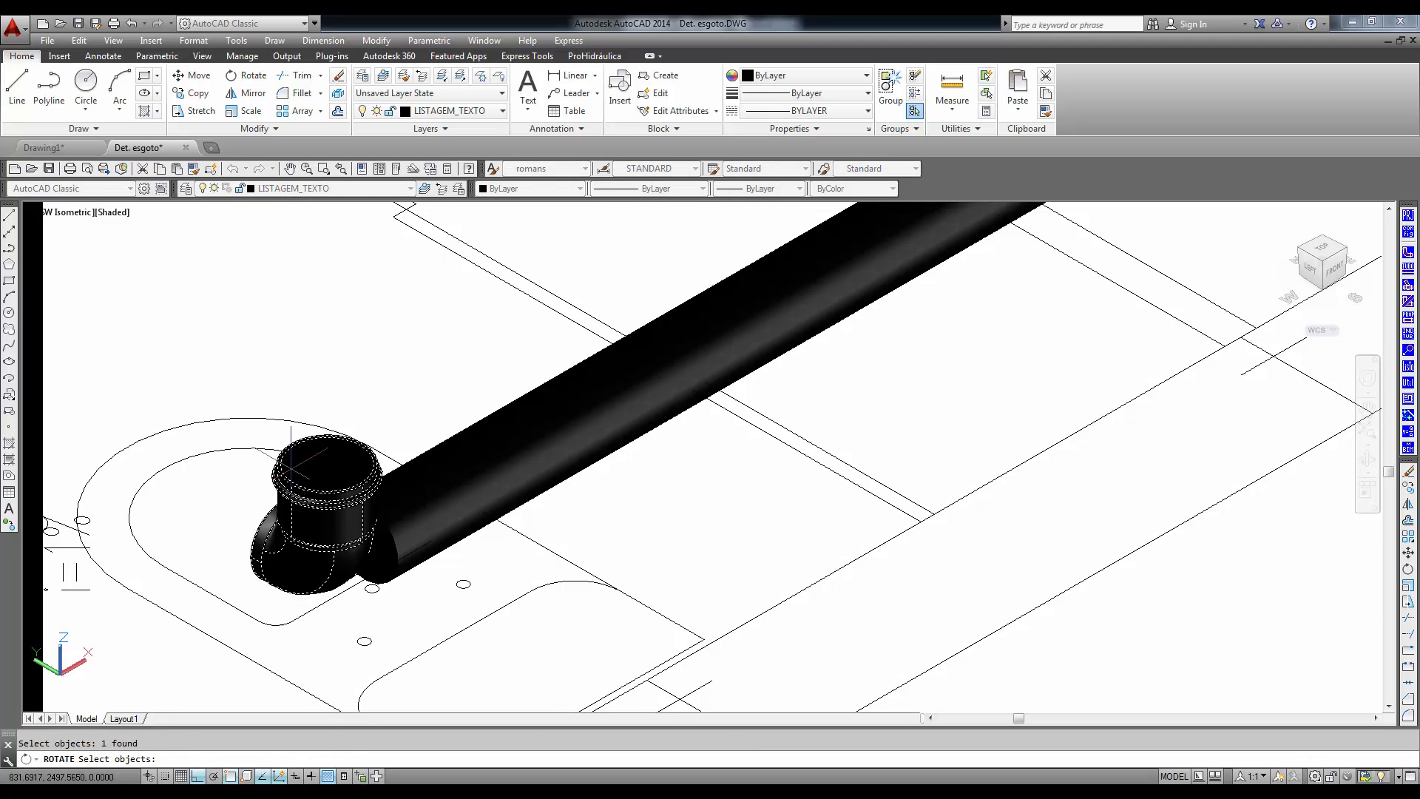
key(Escape)
text(r)
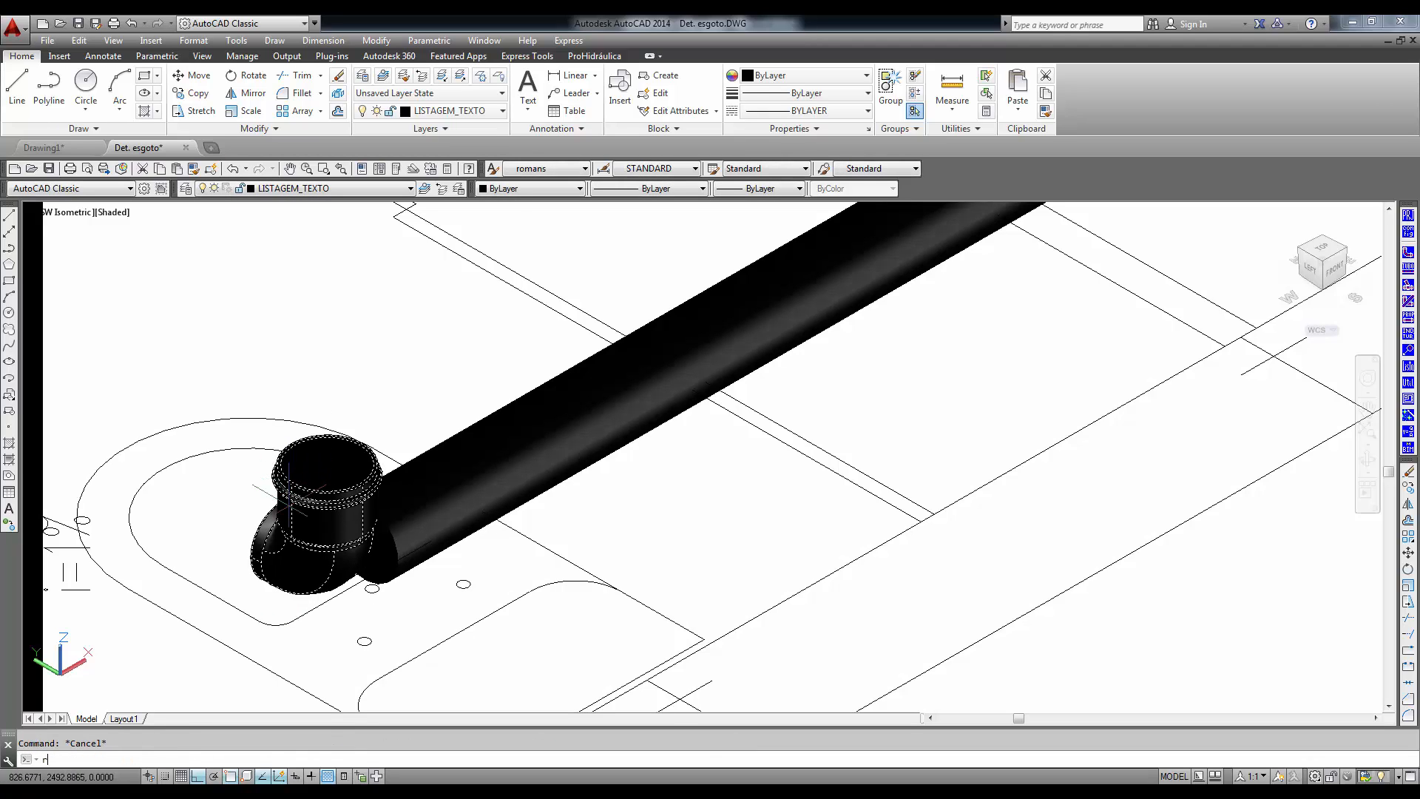
text(o)
key(Return)
click(292, 502)
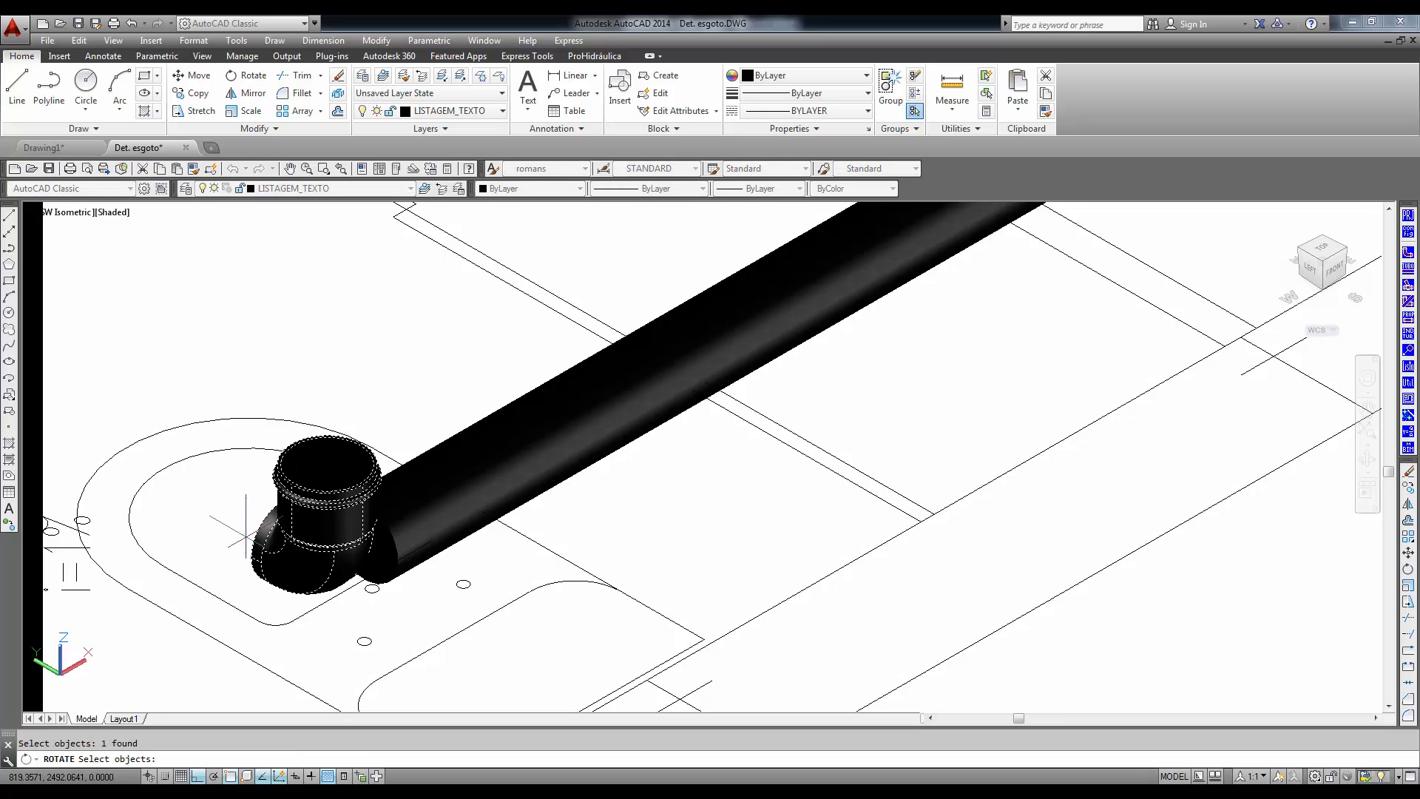
key(Return)
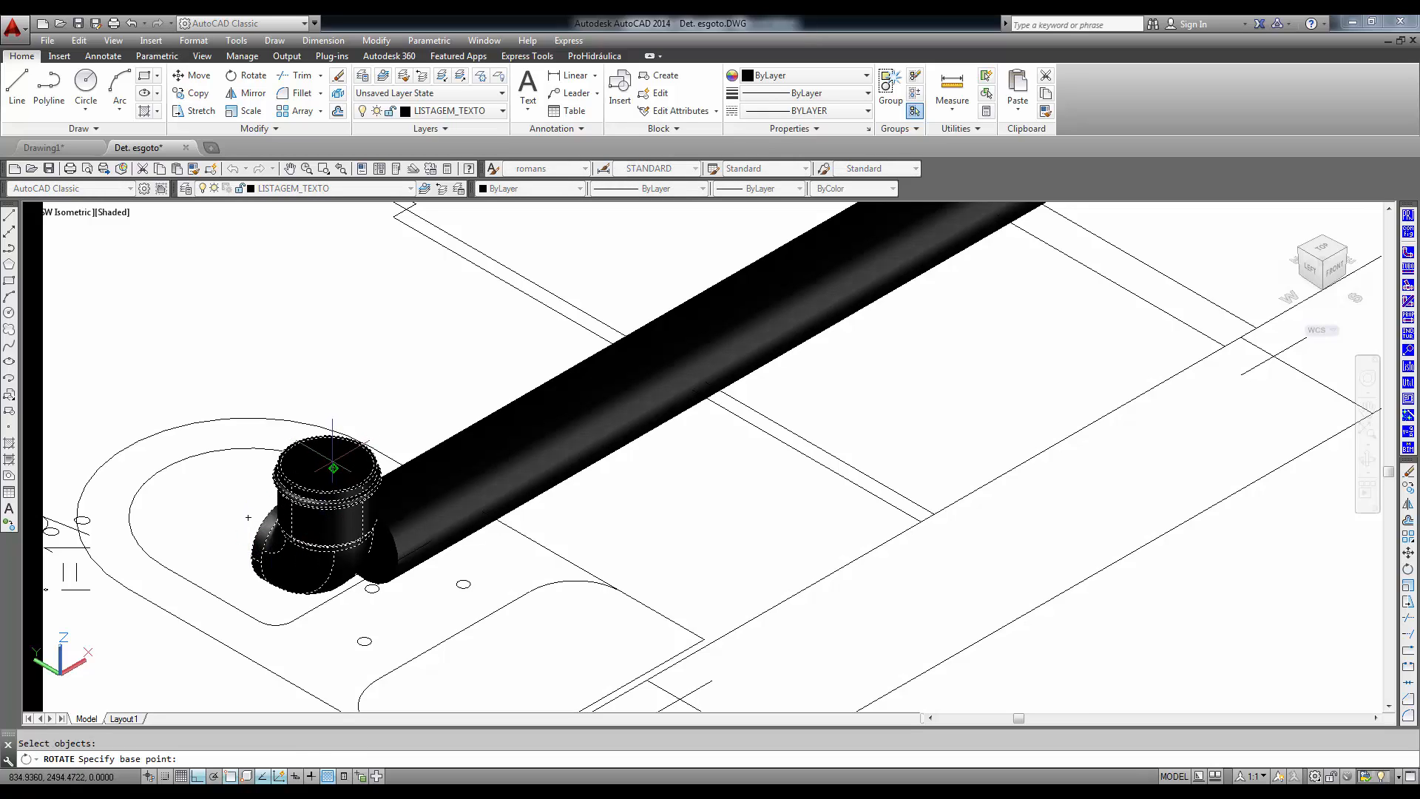
click(326, 464)
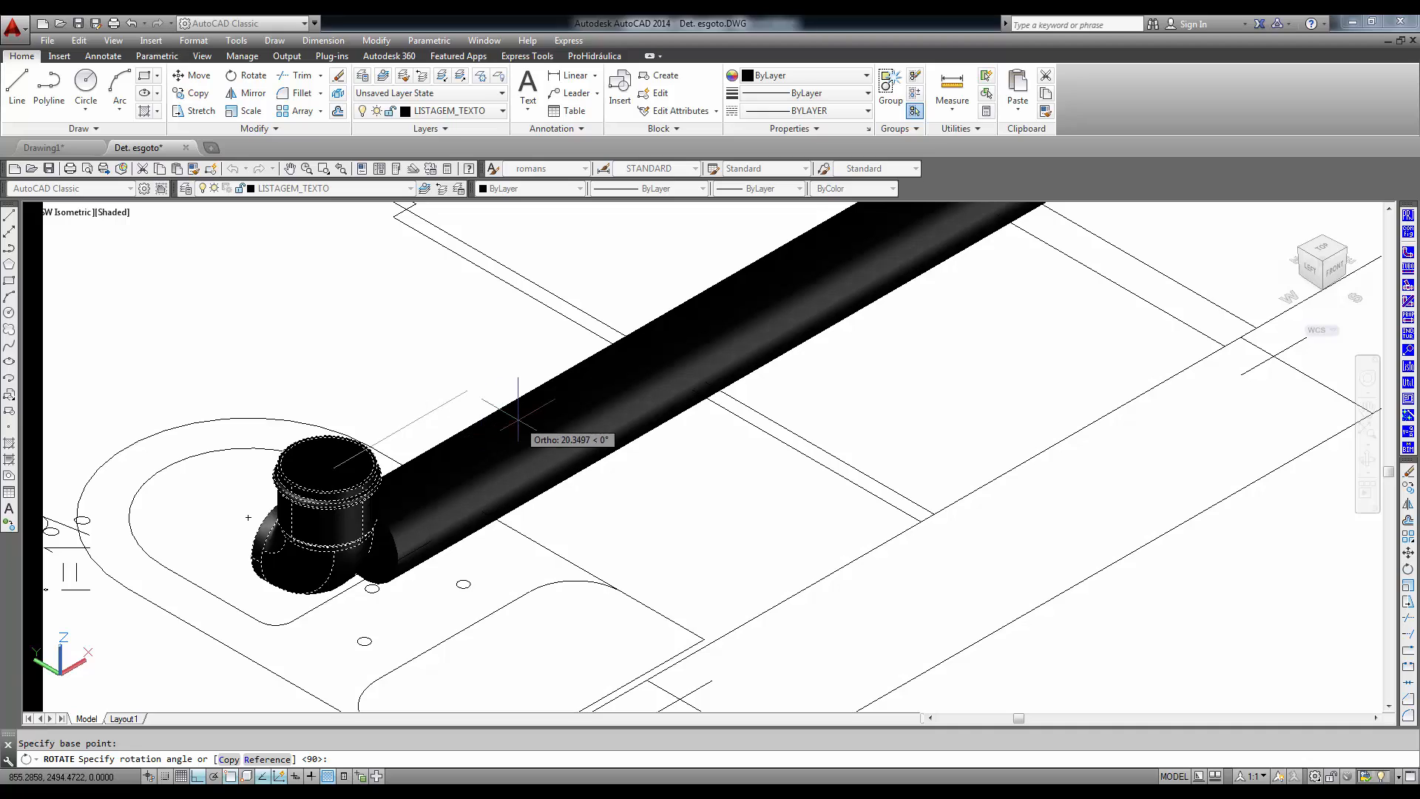
key(Escape)
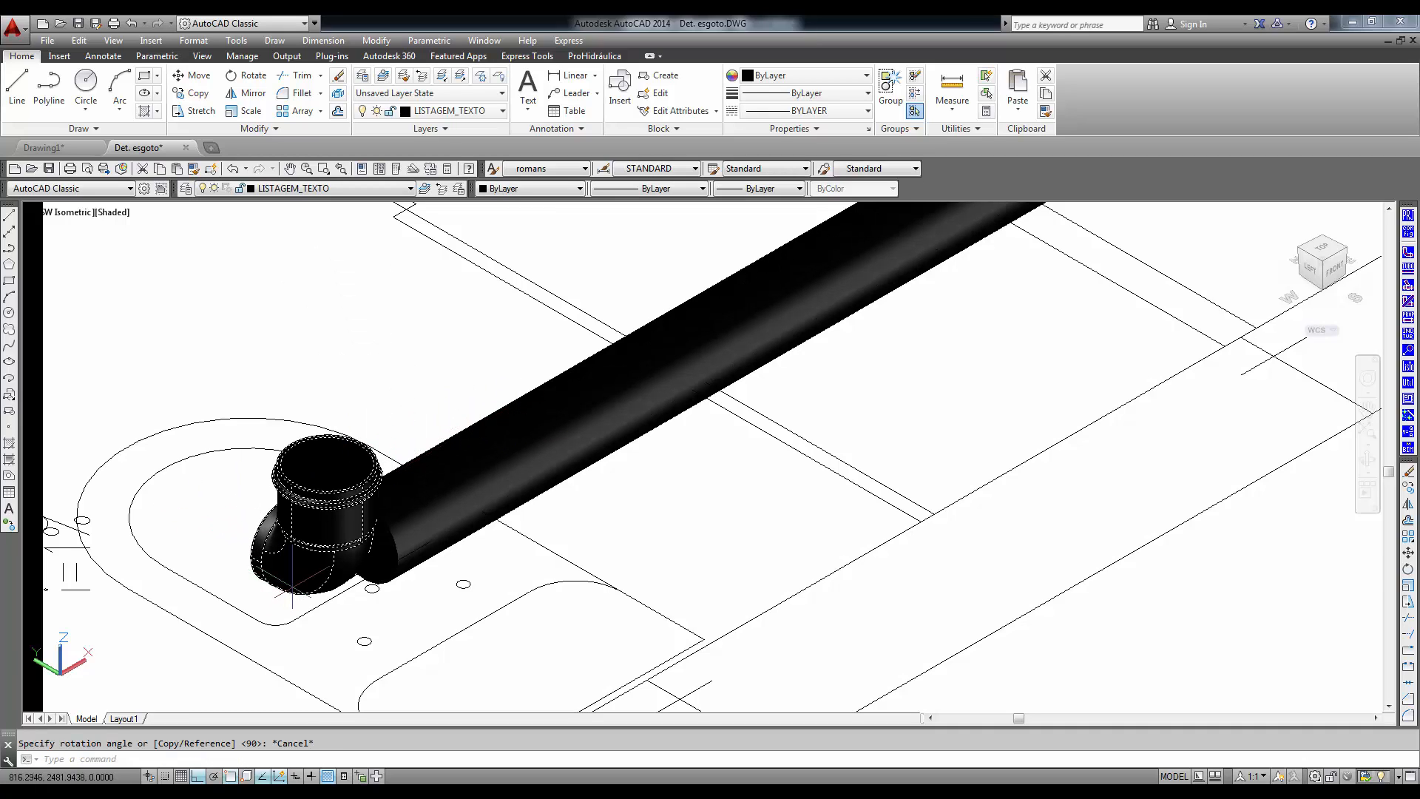
- Rotate the toilet's 3D elbow 270° about its insertion point to line it up with the large discharge pipe
mouse_move(292, 588)
text(ro)
key(Return)
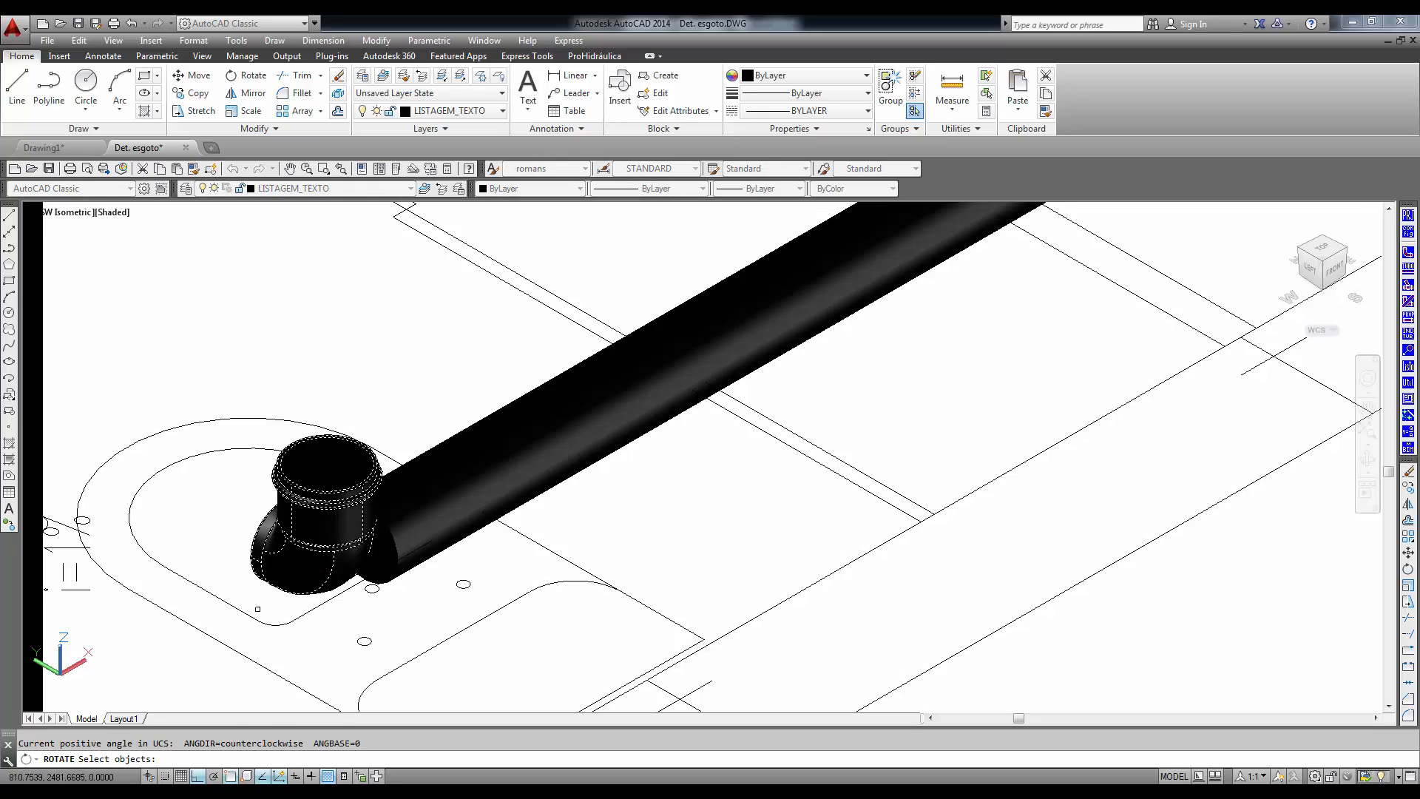
click(275, 586)
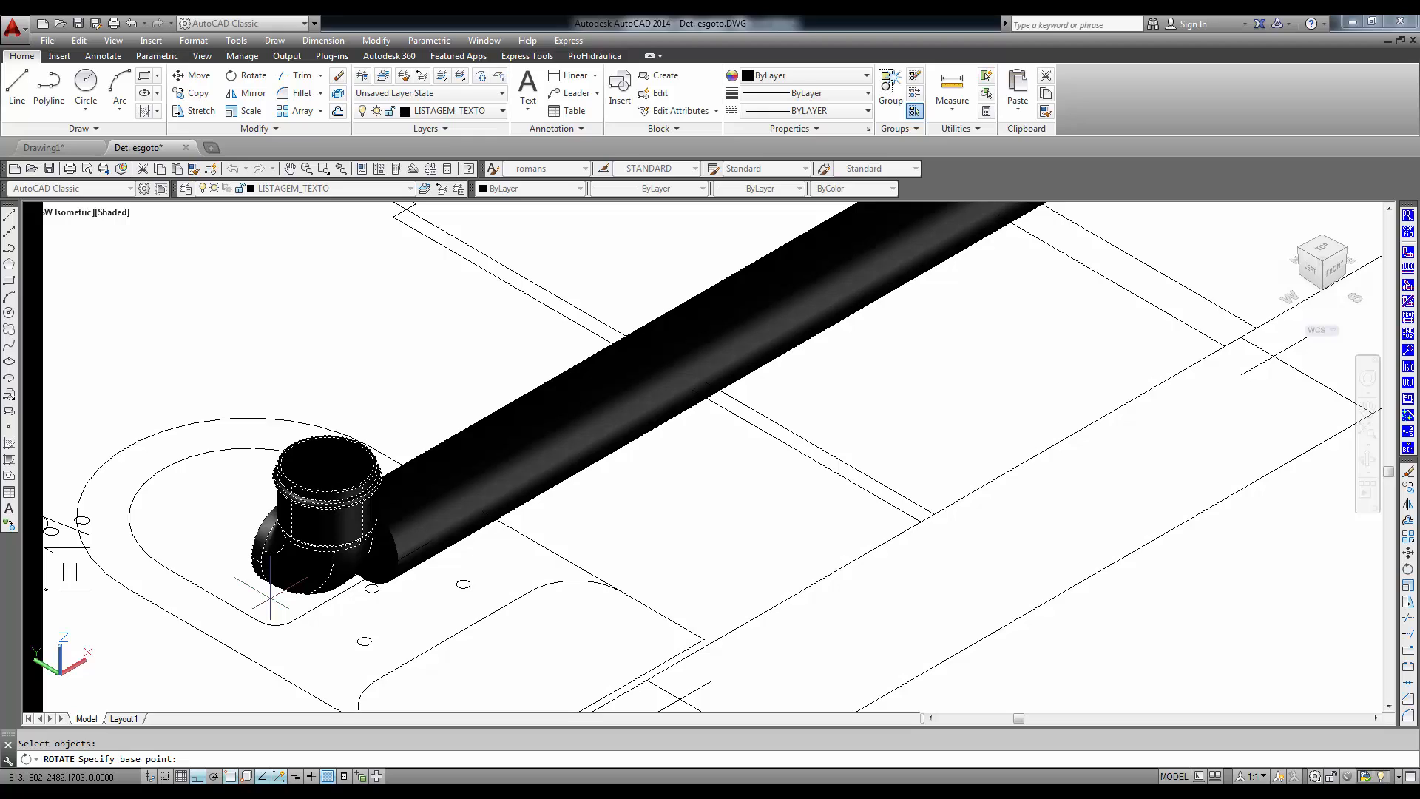
key(Return)
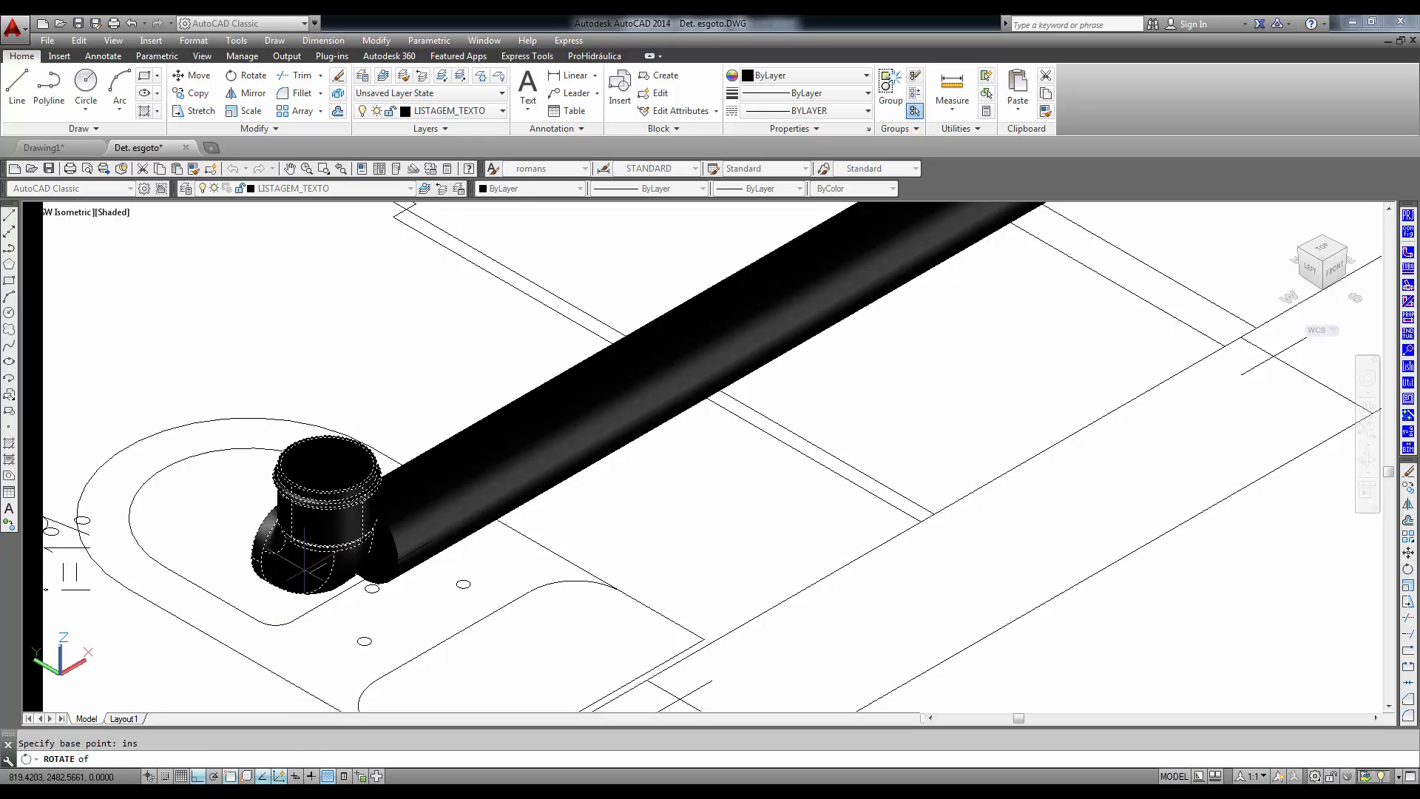
click(305, 572)
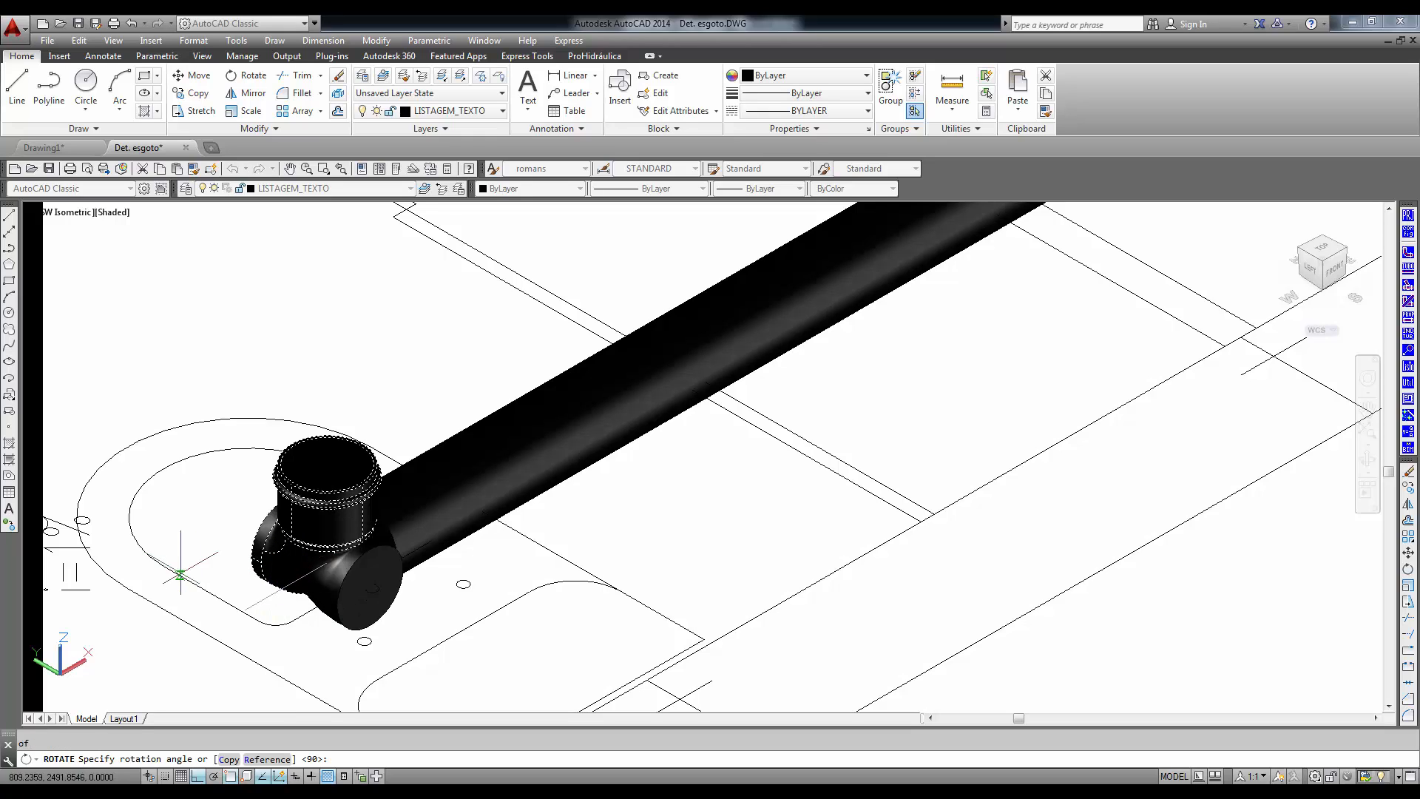
click(663, 592)
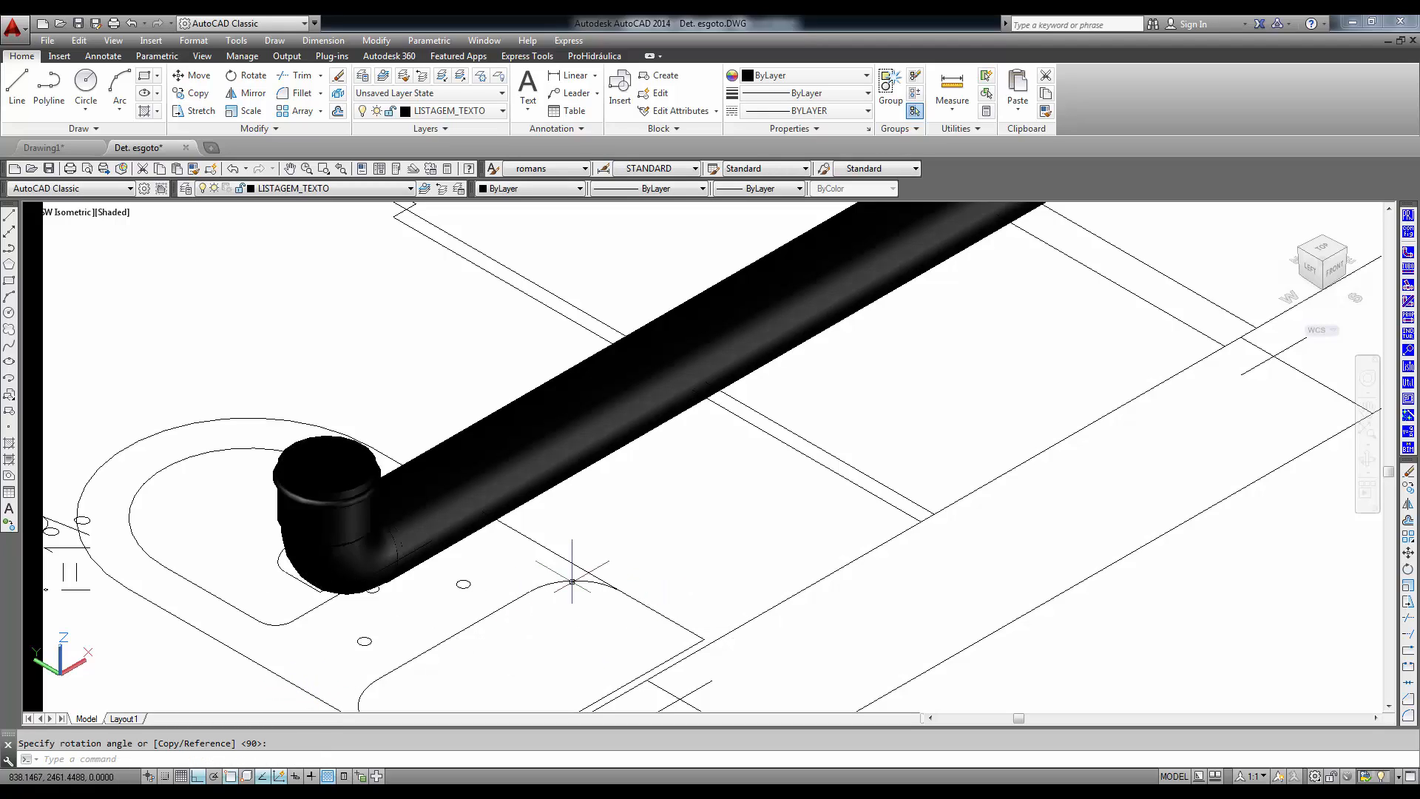
scroll(585, 559, down, 4)
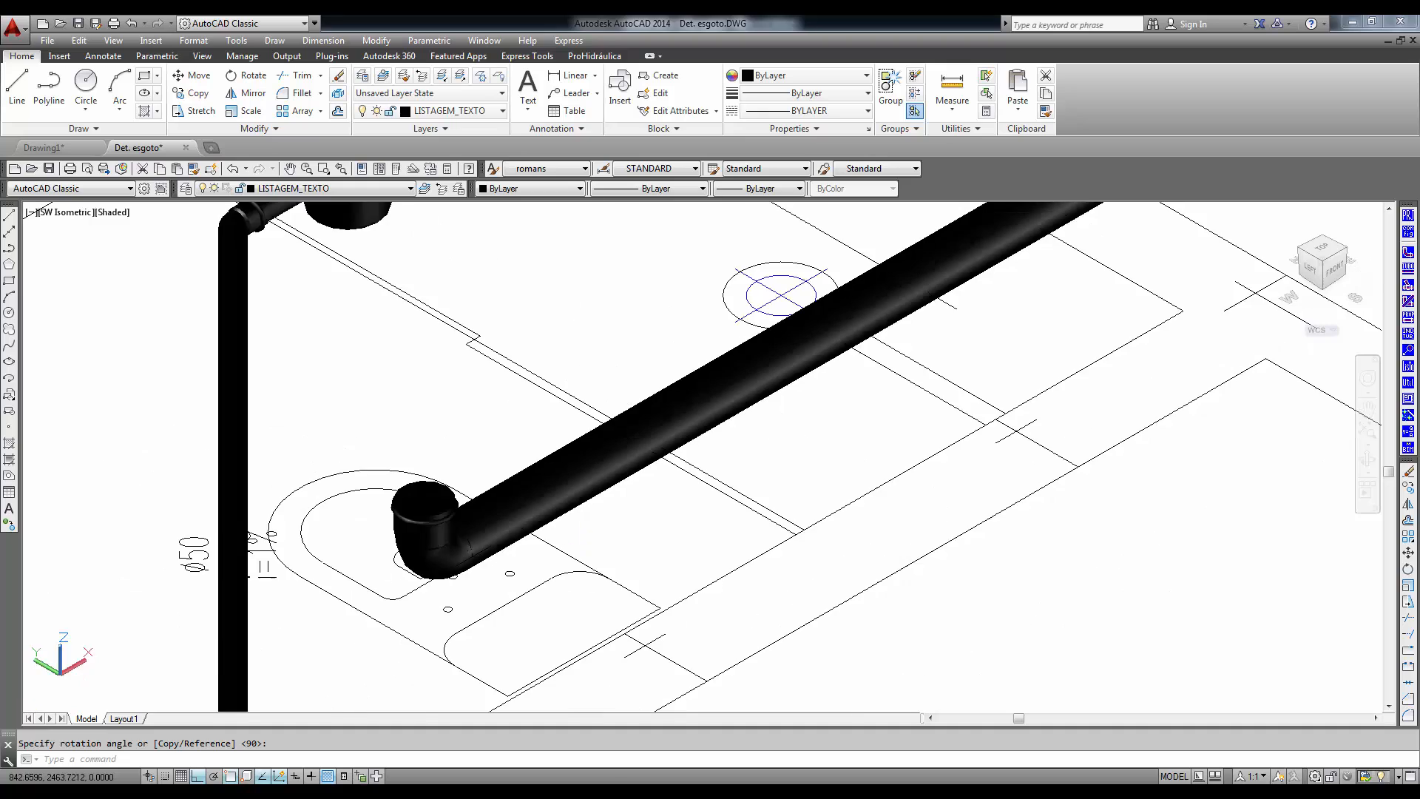
middle_drag(640, 644, 604, 383)
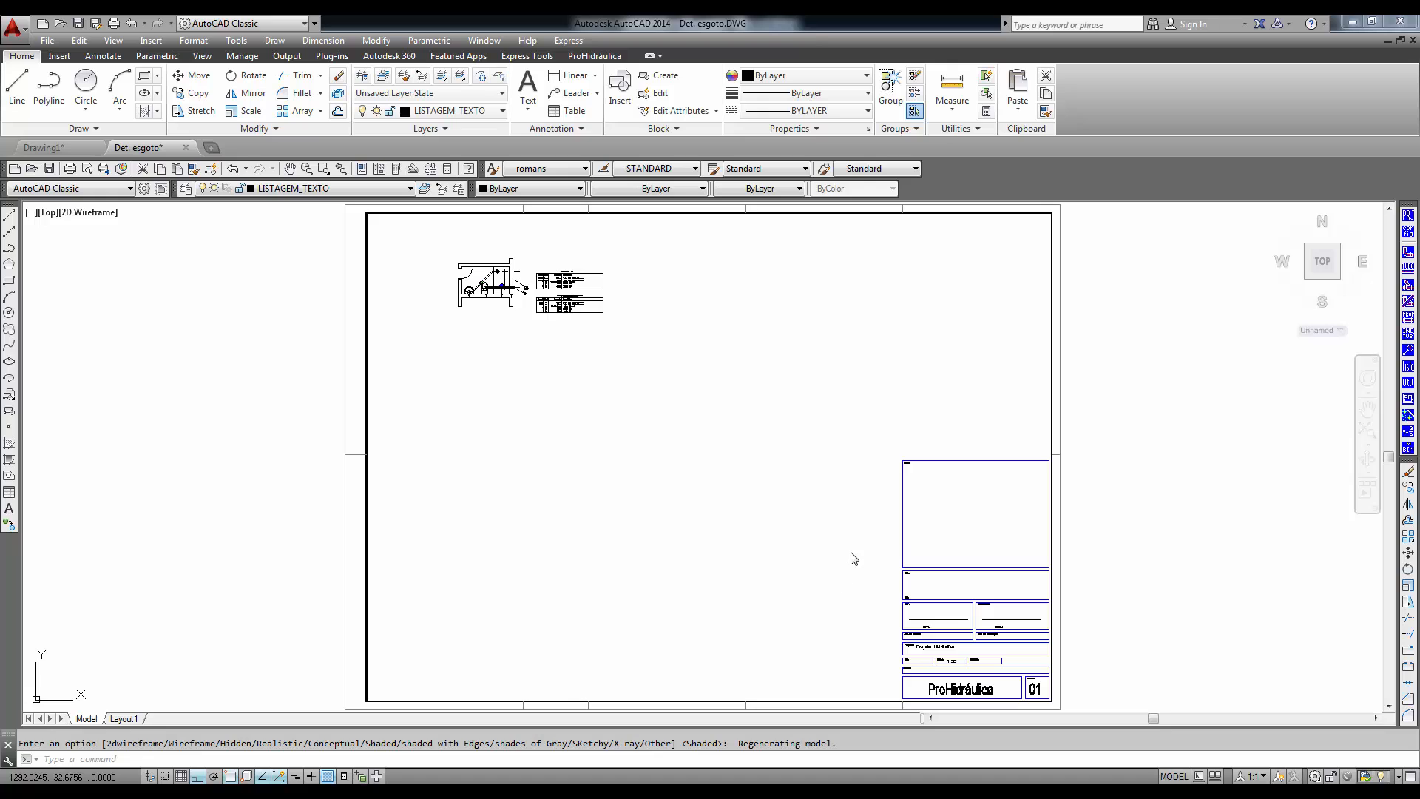
- Insert the drawing "banheiro - demonstração - plbx" as an exploded block at scale 1, below the existing bathroom plan
click(151, 41)
click(169, 58)
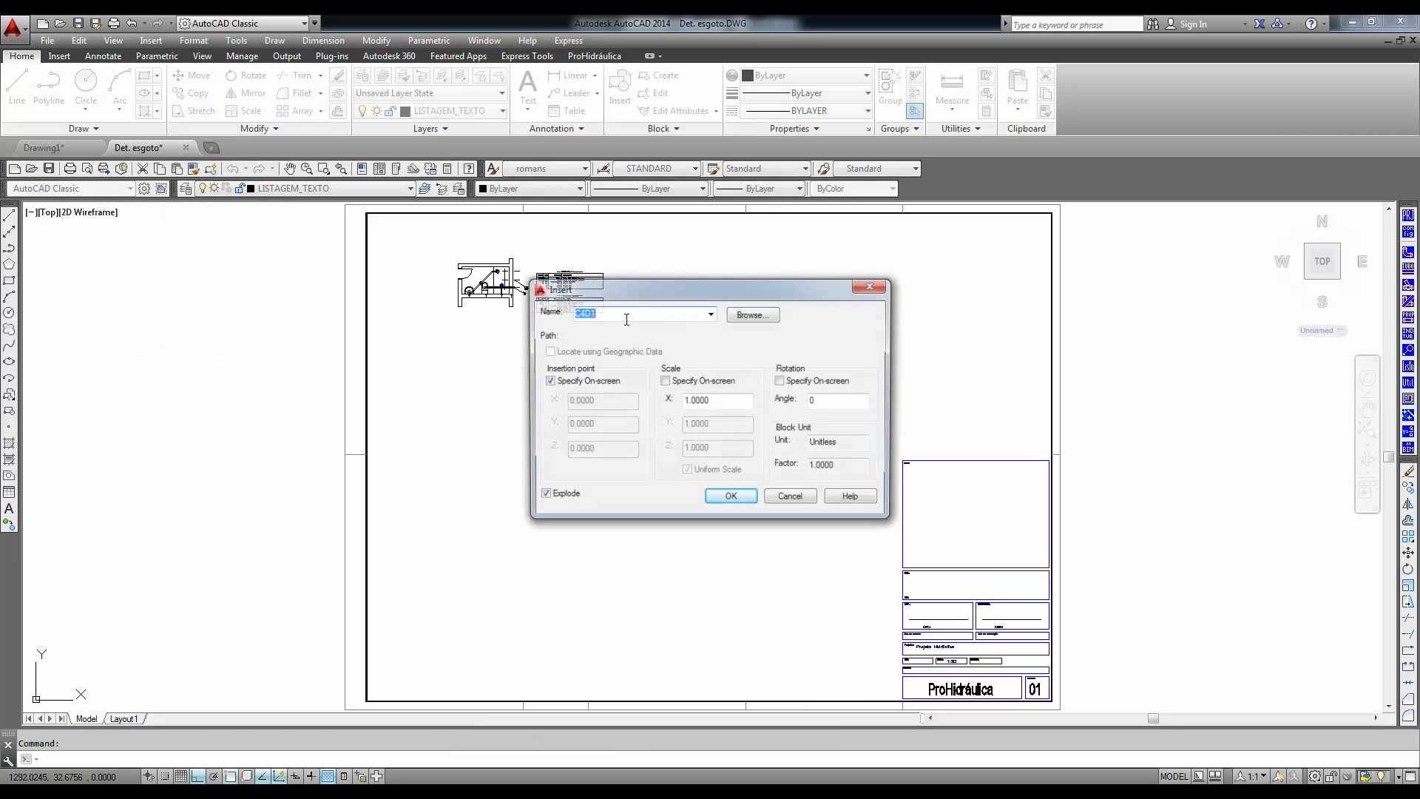
click(758, 314)
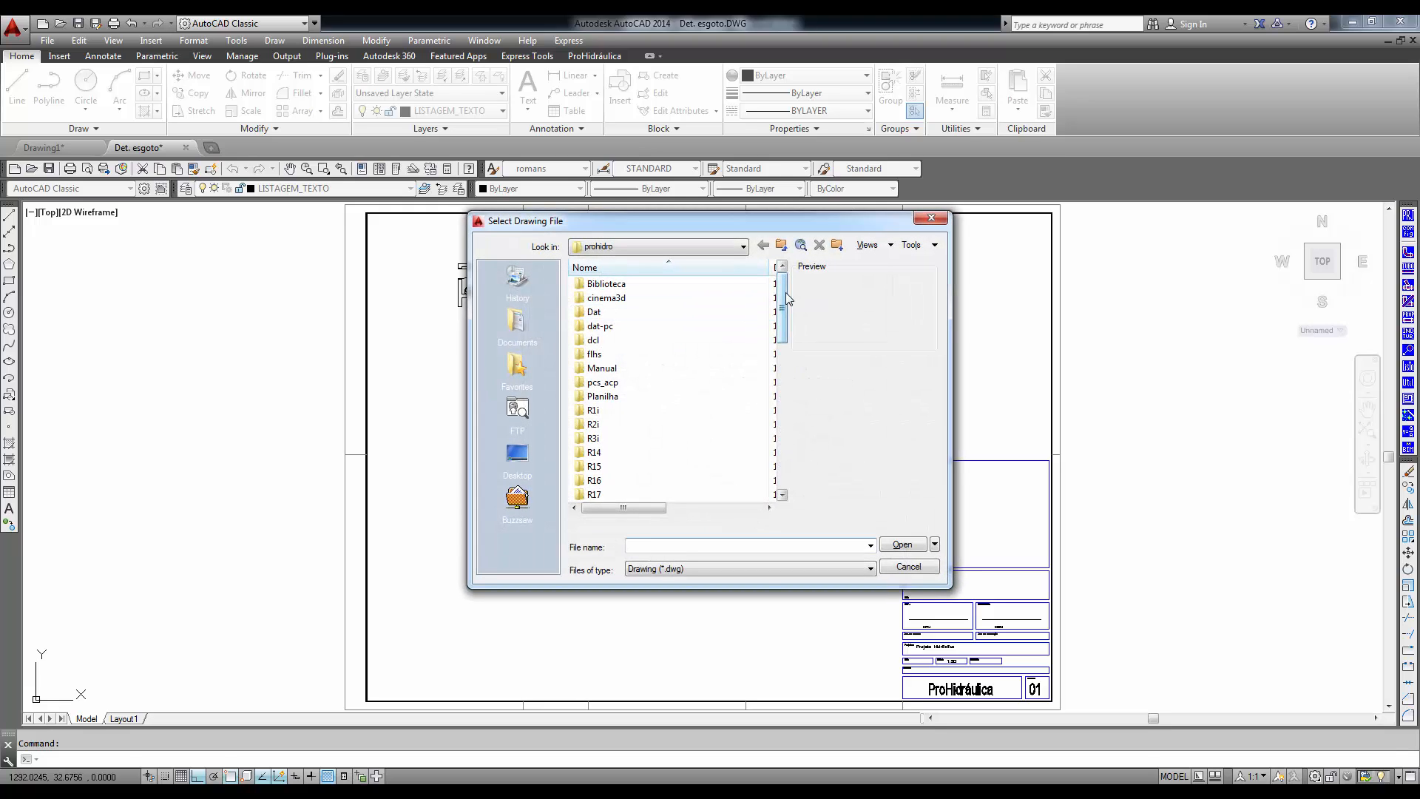
drag(787, 290, 782, 414)
click(655, 354)
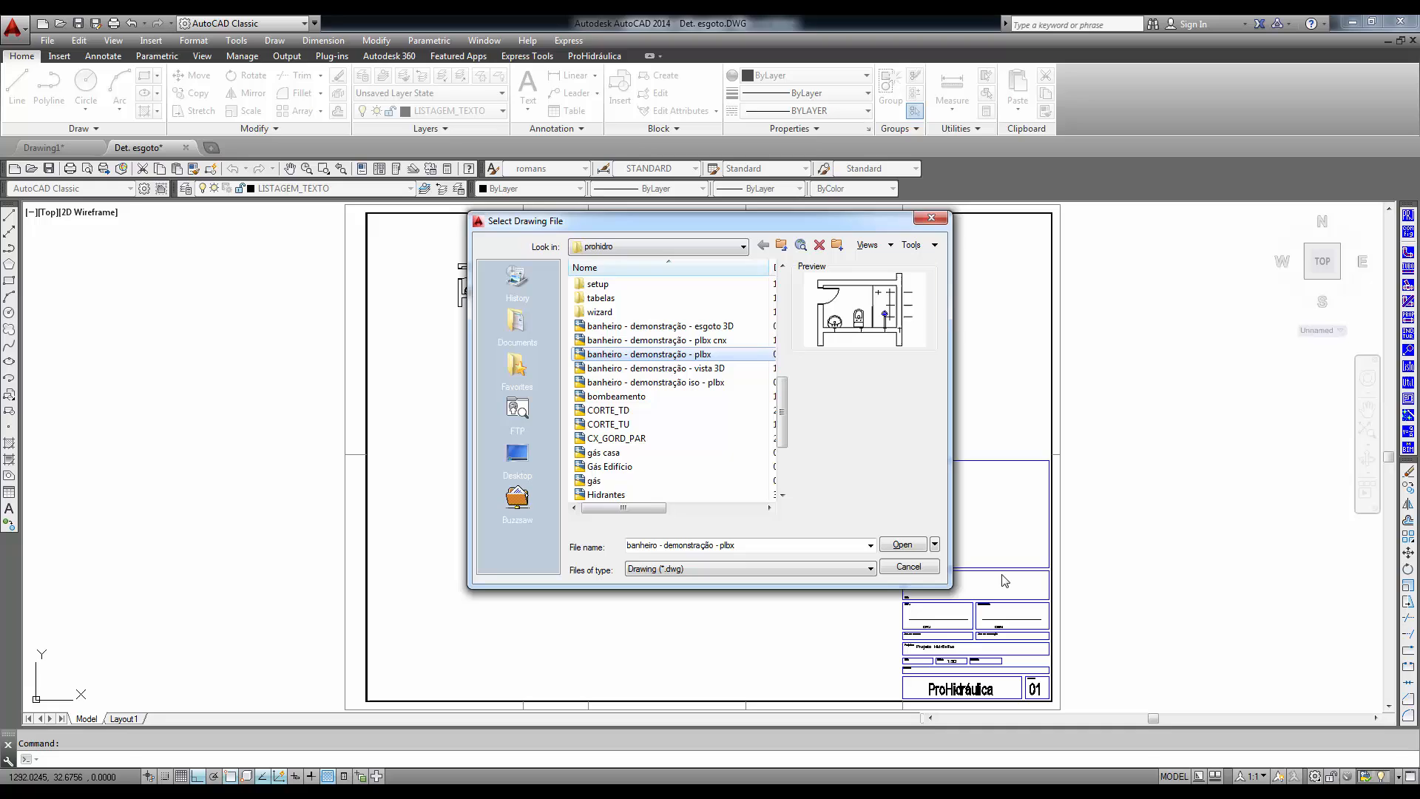
click(904, 545)
click(723, 499)
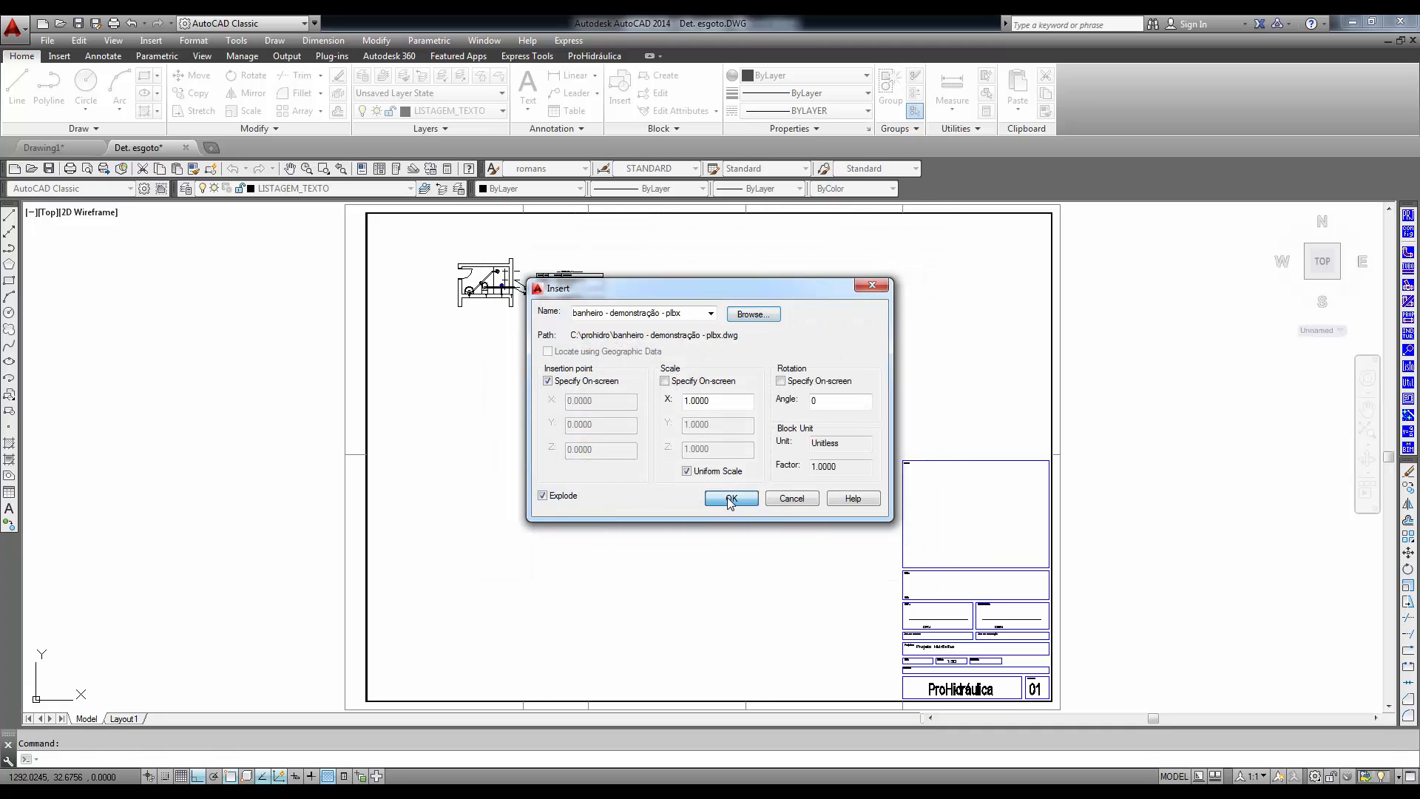
click(454, 381)
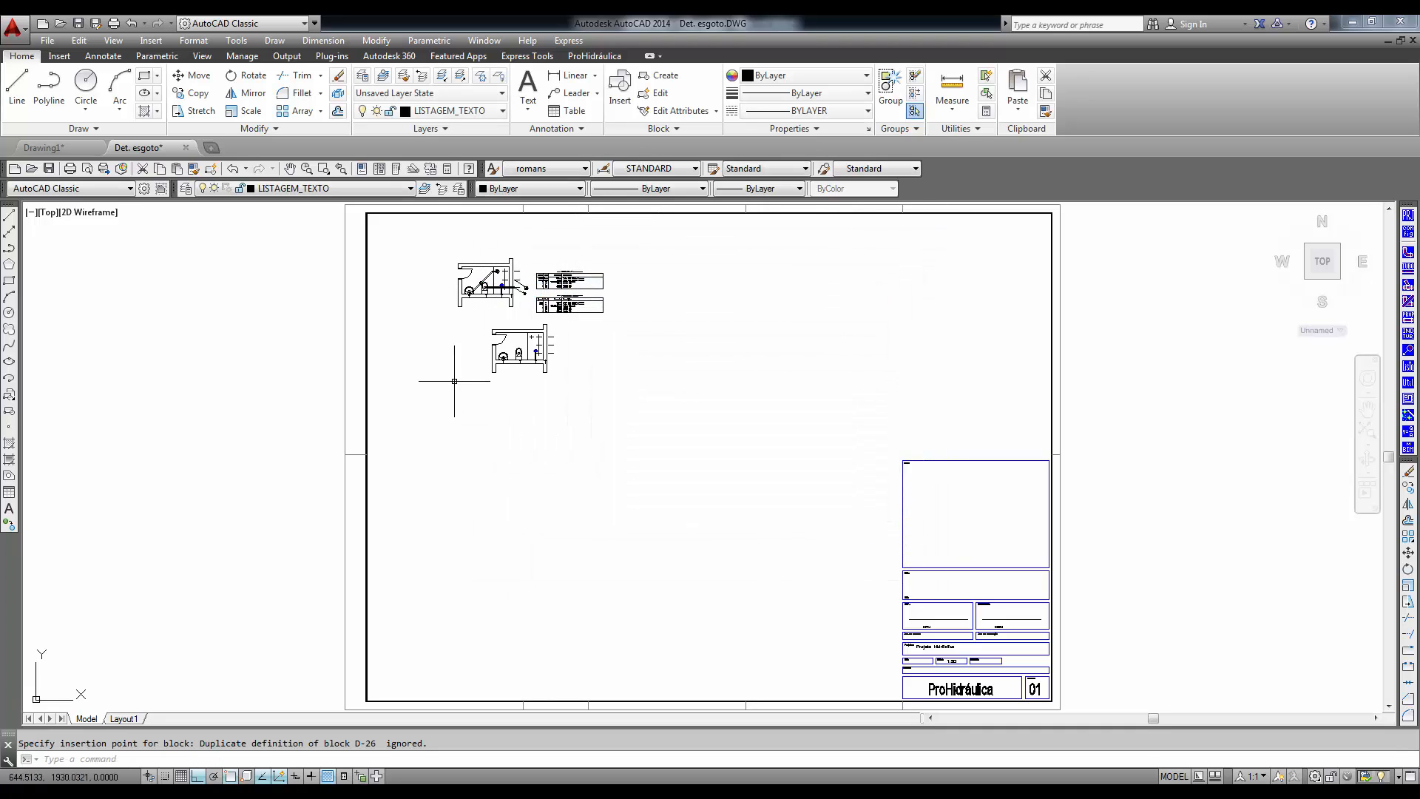
scroll(565, 422, up, 5)
scroll(587, 504, up, 4)
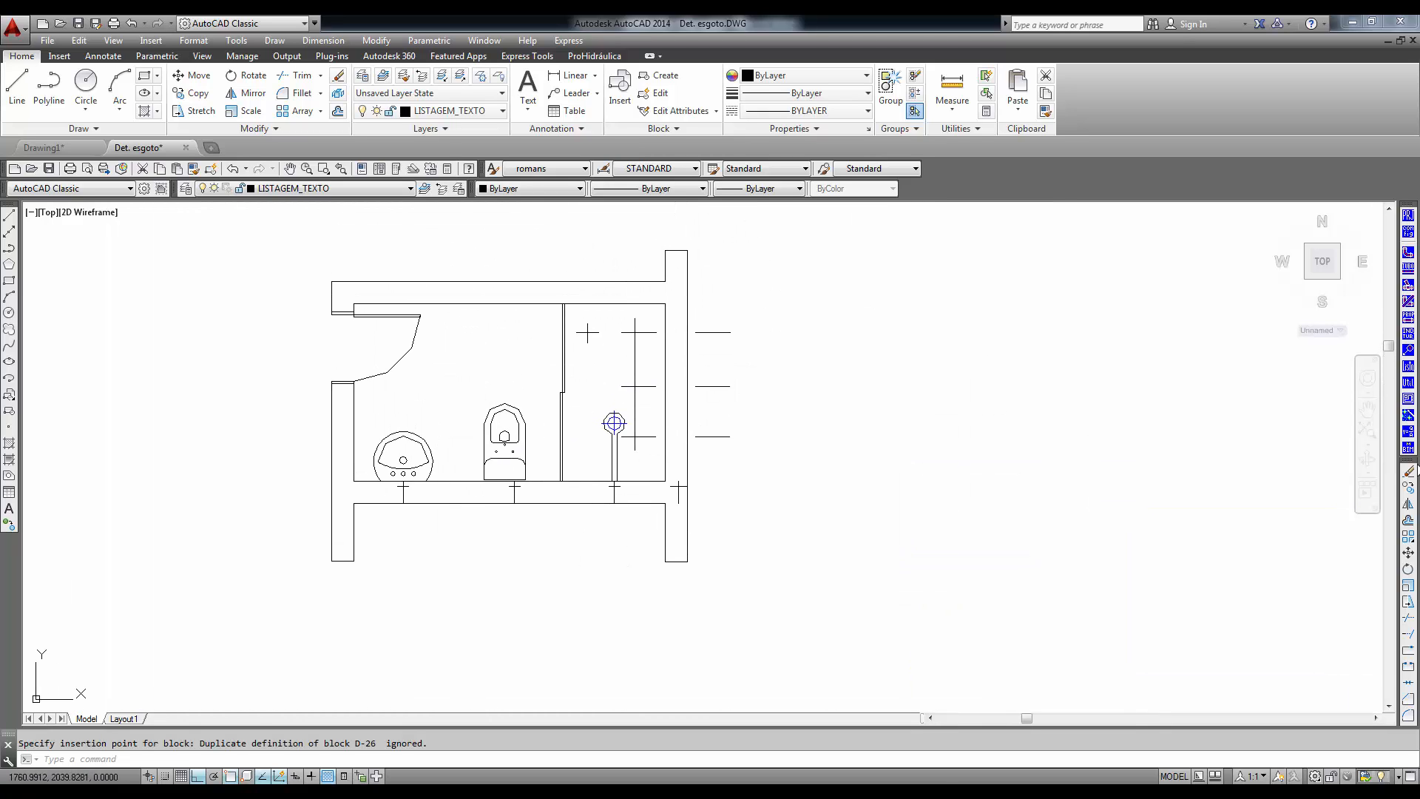
- Convert the inserted bathroom plan to isometric as seen from its upper-left corner, exploding blocks and keeping D-26's defaults, and place it beside the plan
click(1408, 400)
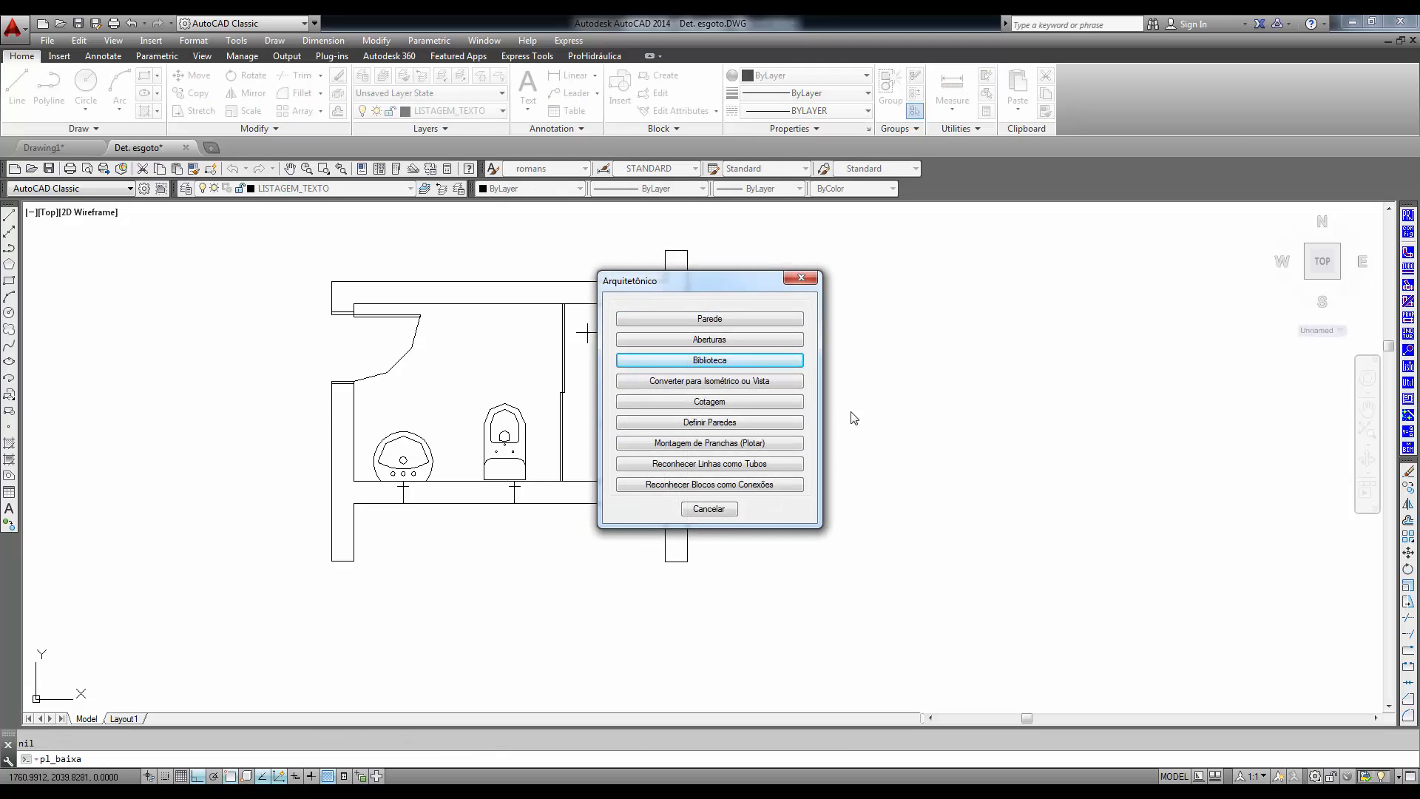
click(703, 381)
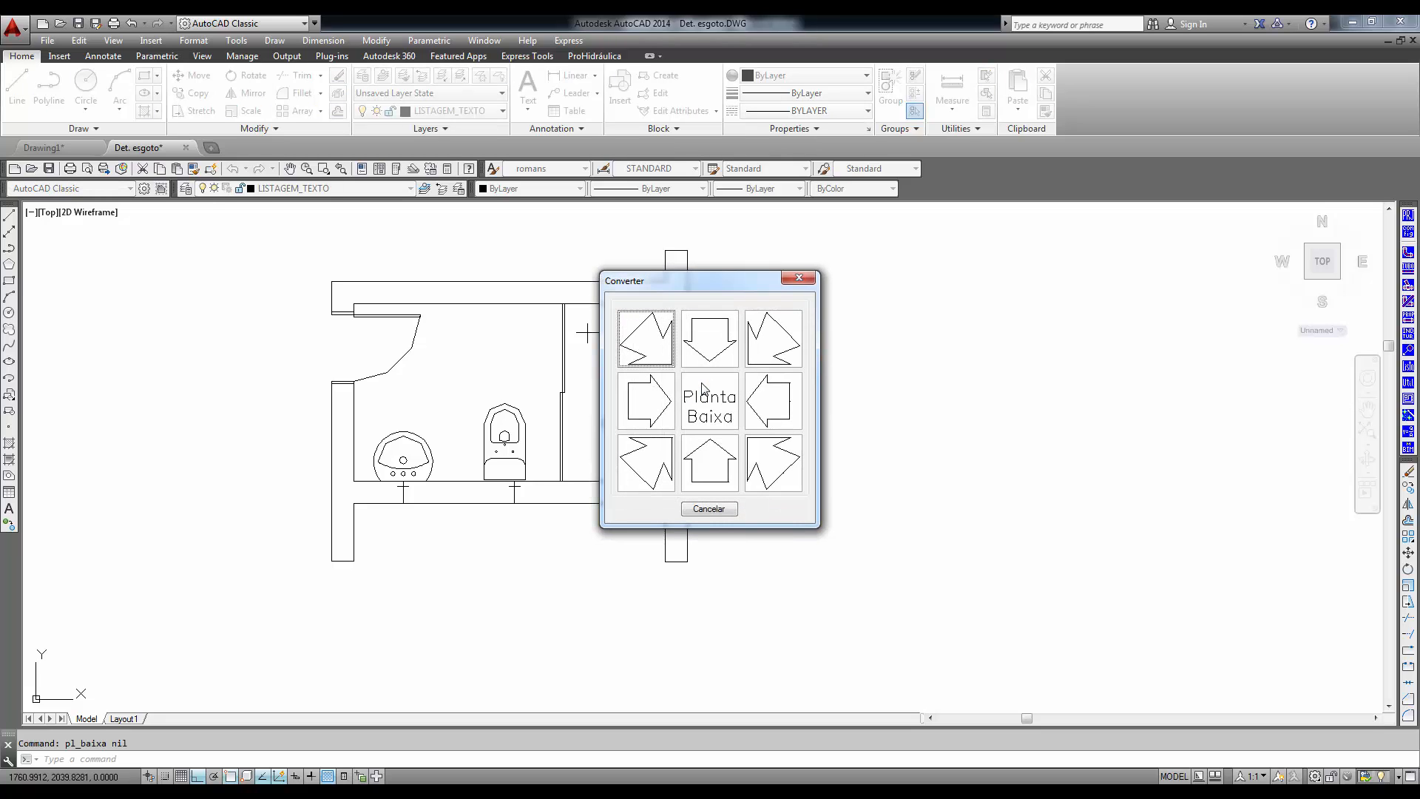
click(669, 329)
click(787, 219)
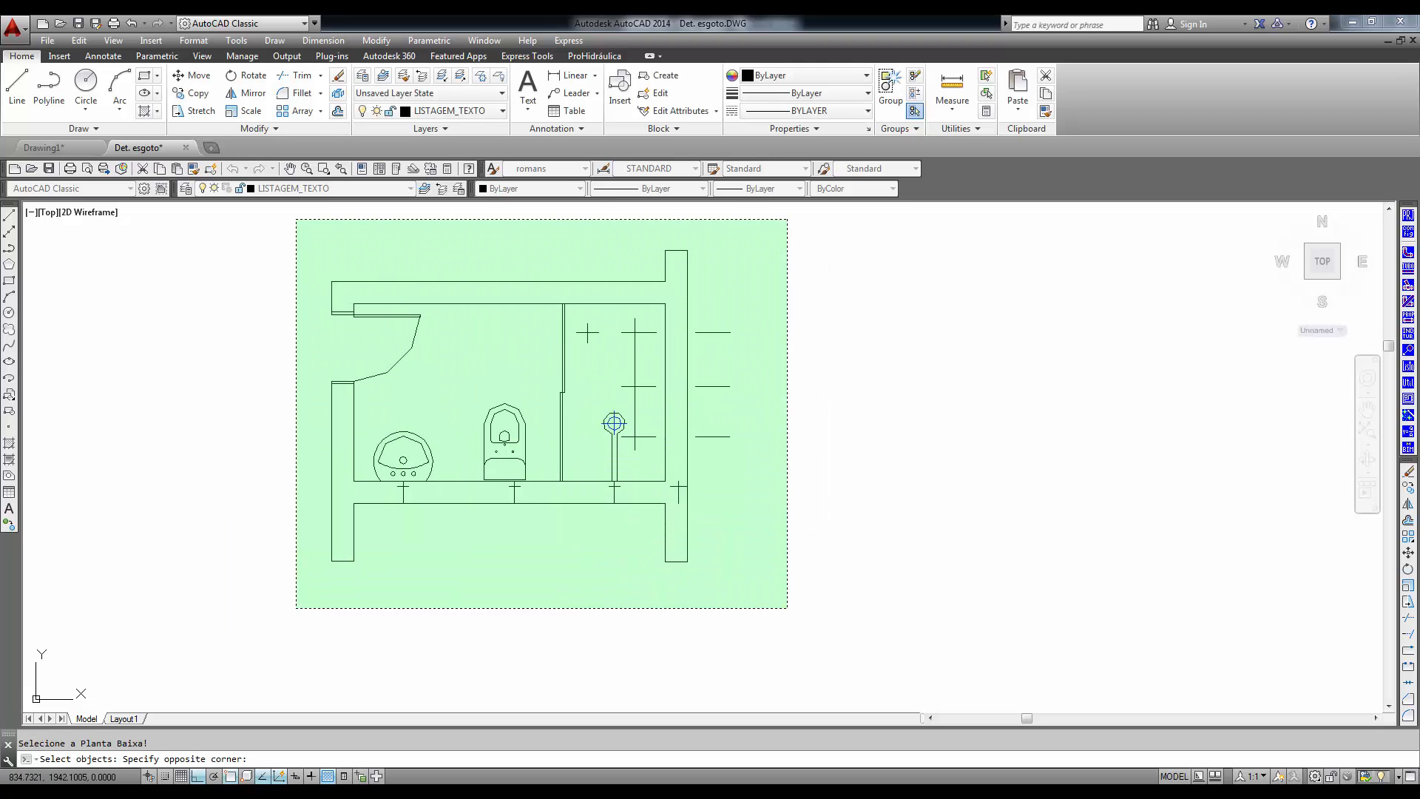
click(295, 610)
key(Return)
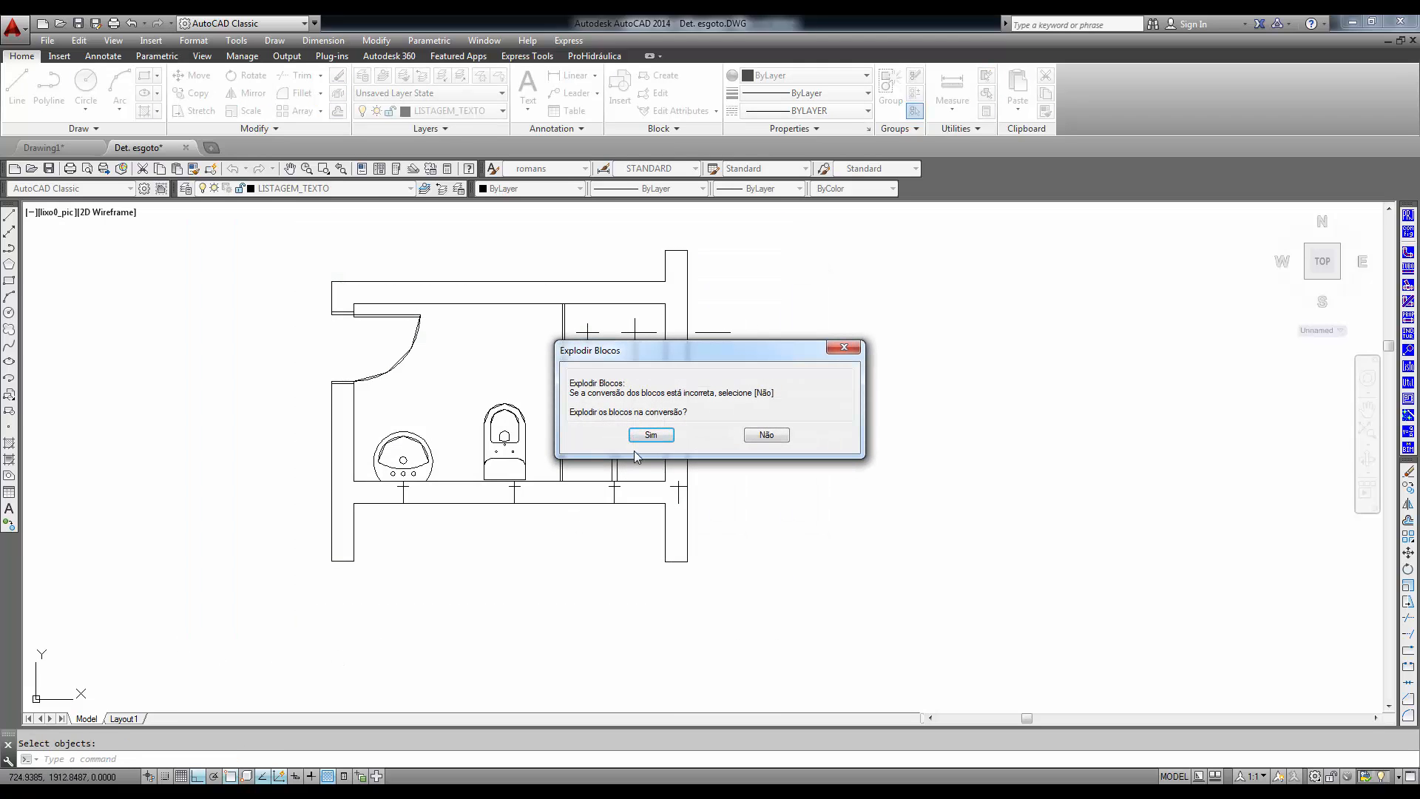
click(649, 436)
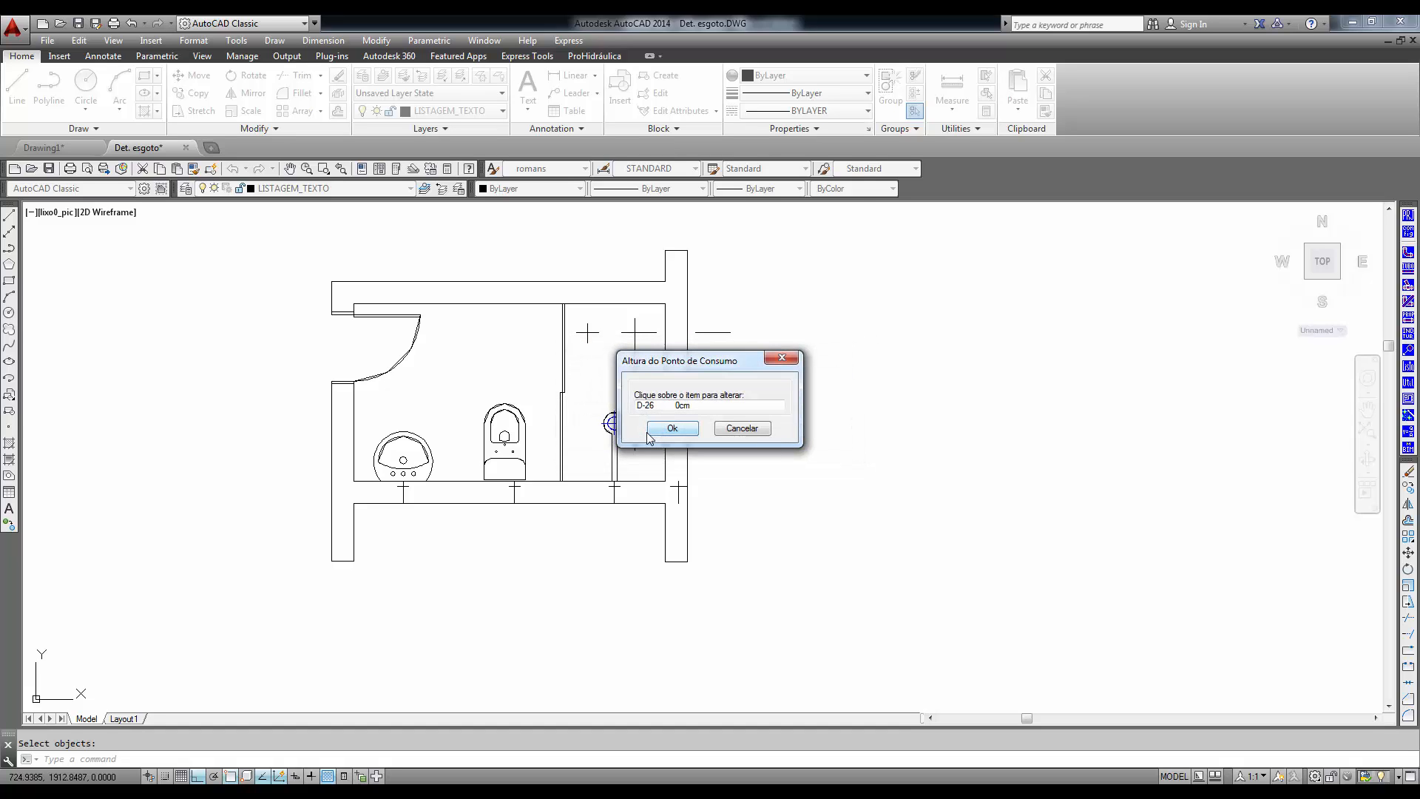
click(667, 435)
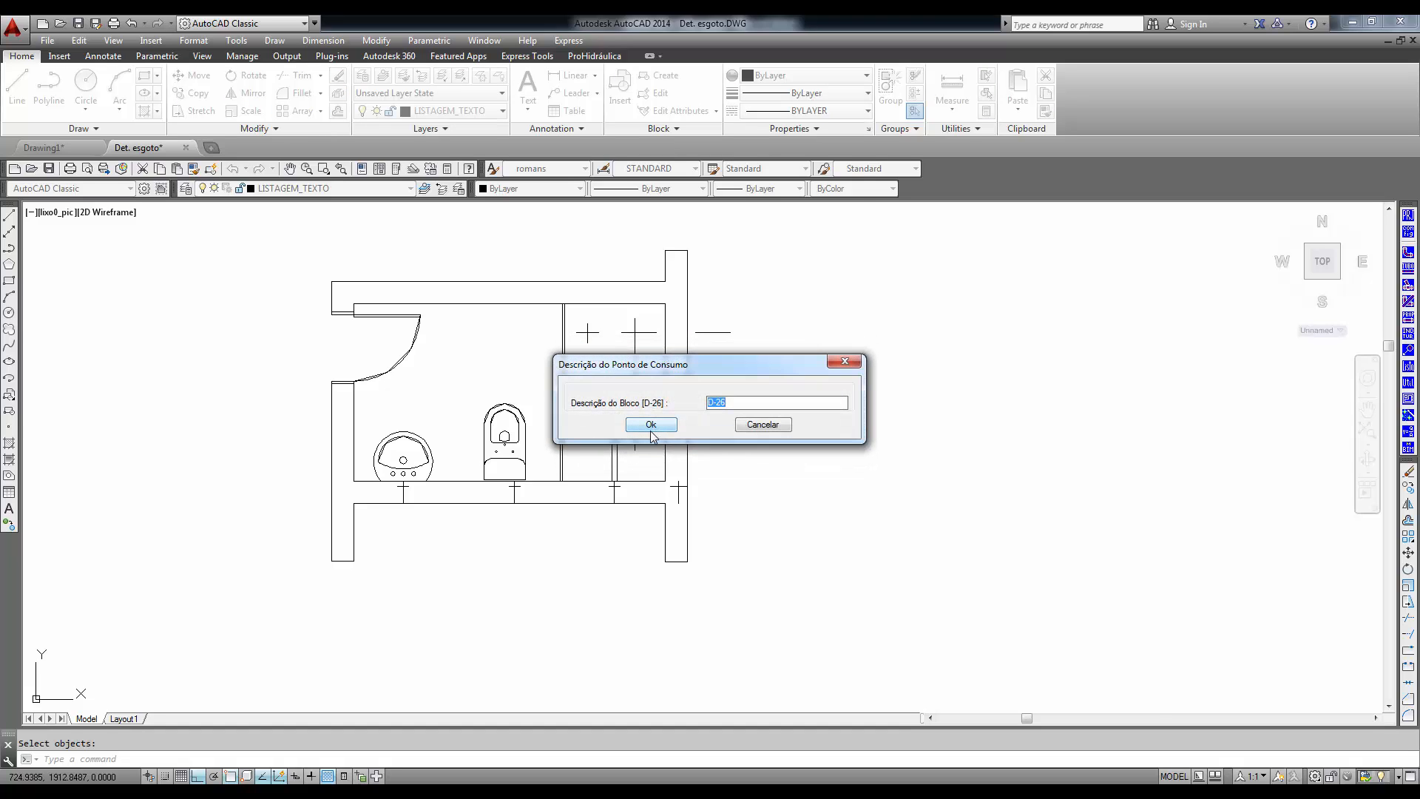
click(651, 424)
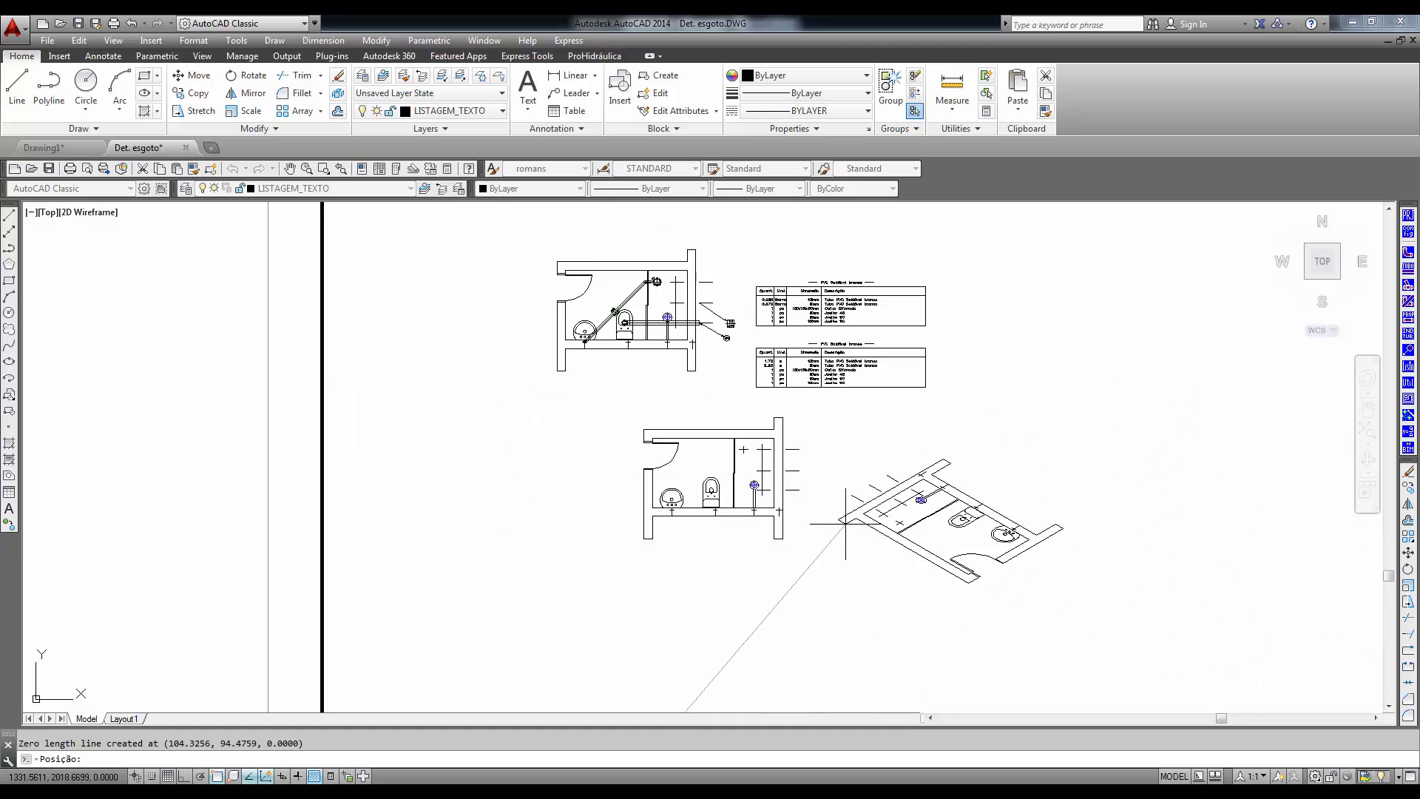
middle_drag(845, 523, 686, 507)
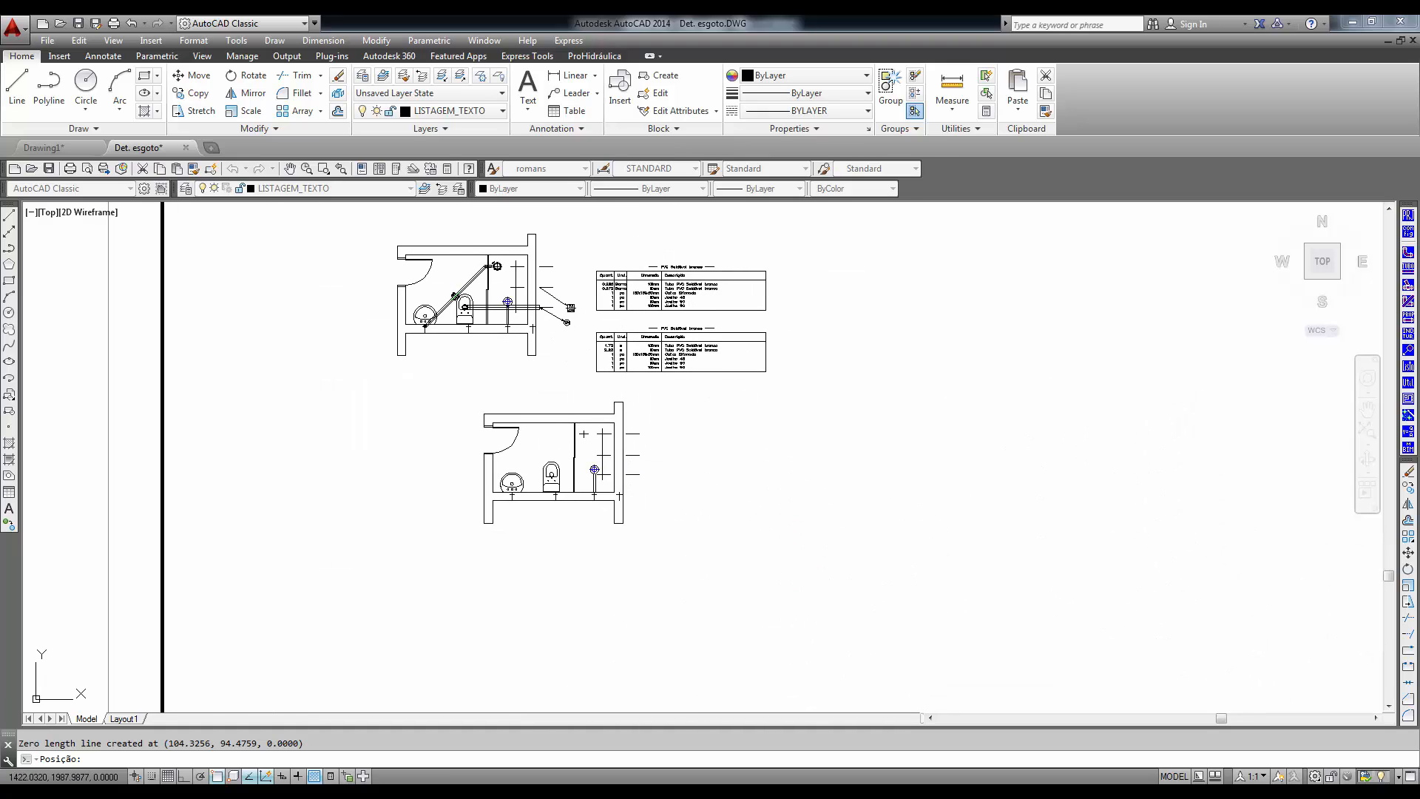
click(703, 510)
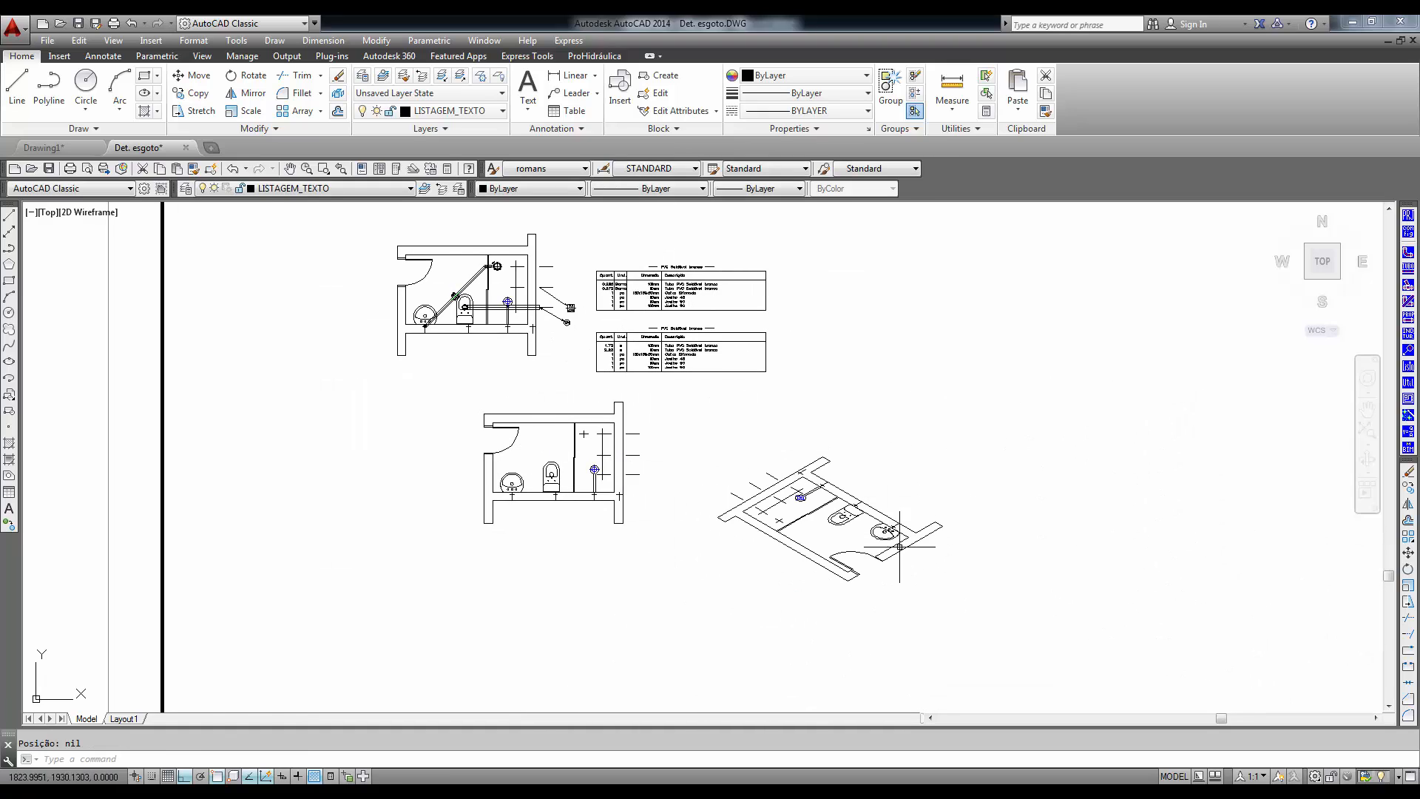
- Open the ProHidráulica Configuração settings with the isometric bathroom in view
scroll(899, 546, up, 4)
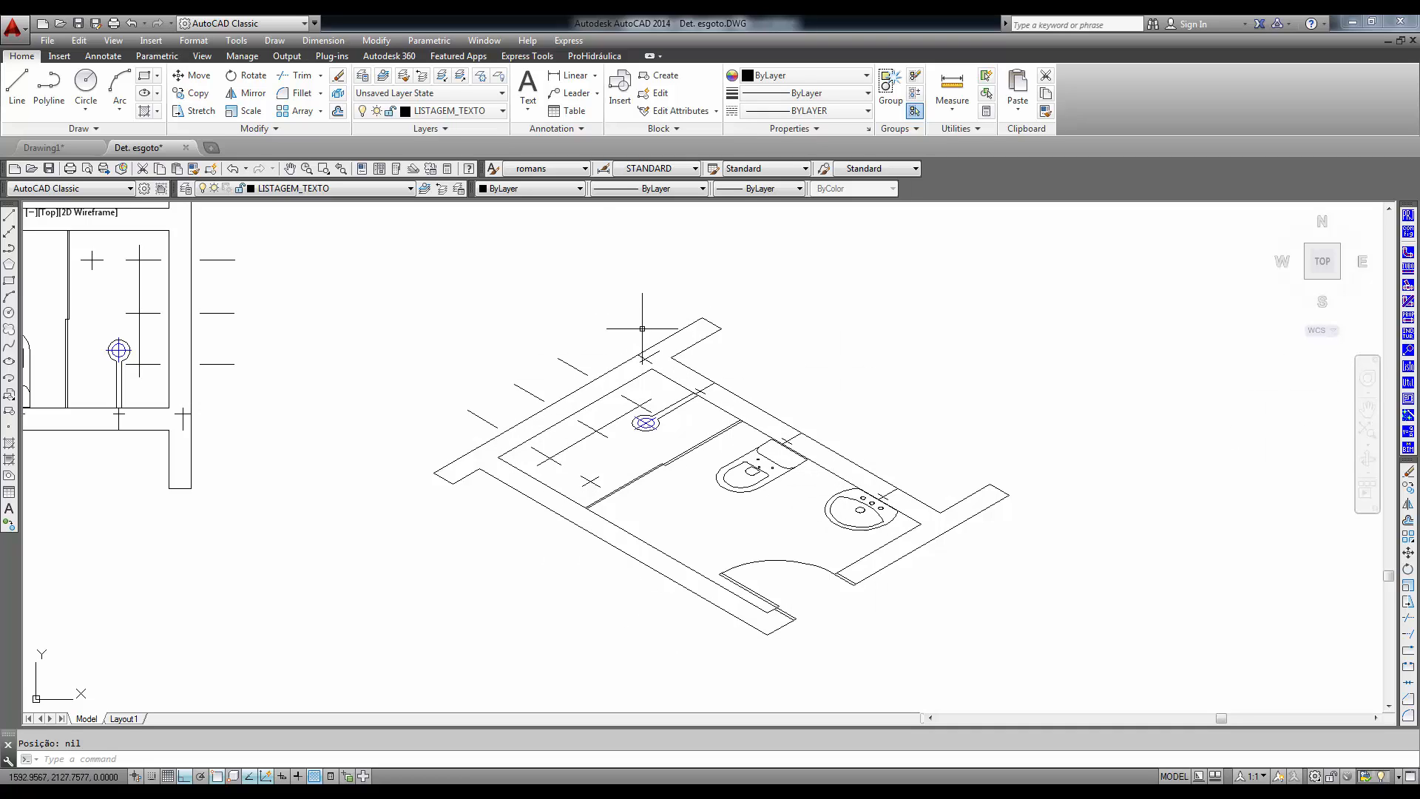
click(1409, 234)
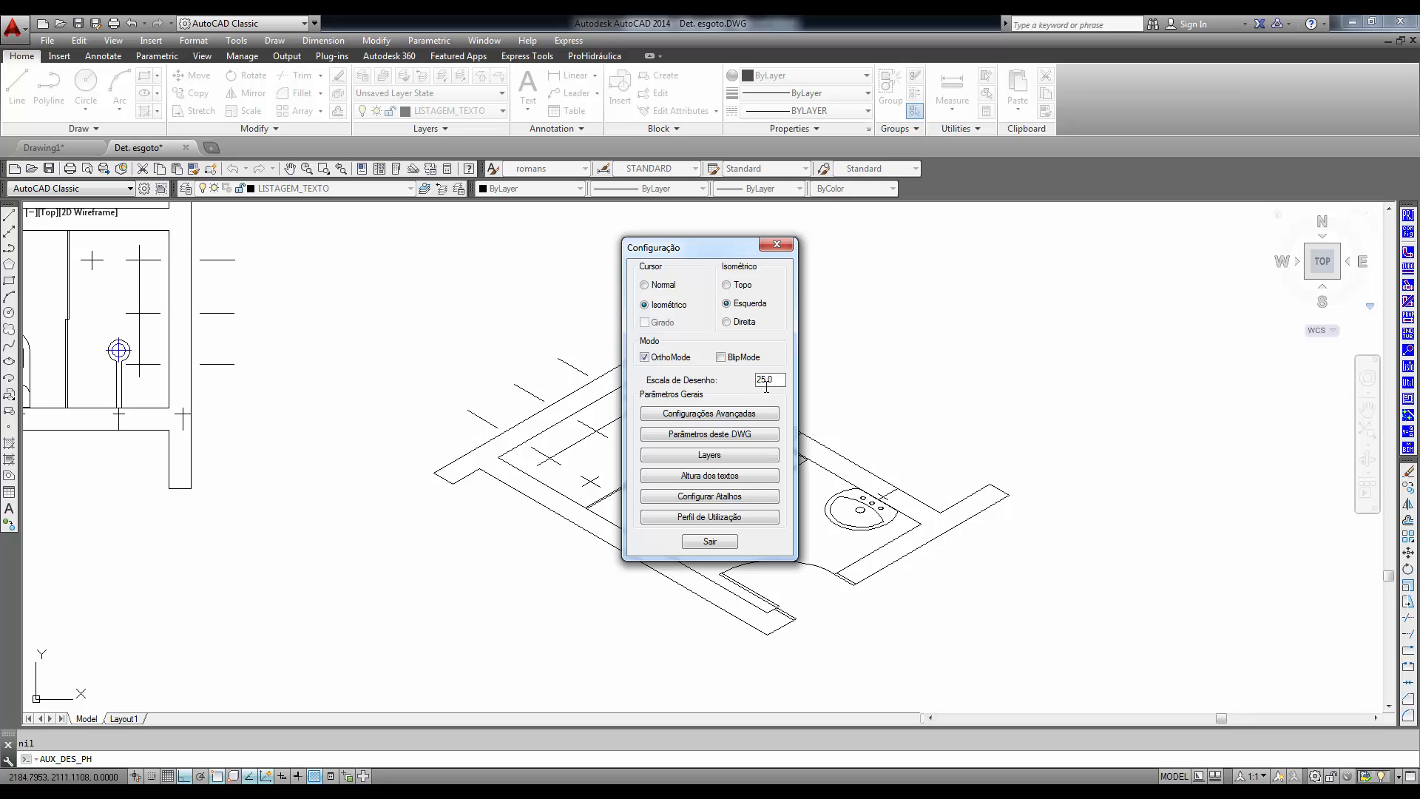
- Close the settings with the Esquerda isometric plane and draw a vertical line up from the washbasin's supply mark in the wall
click(709, 542)
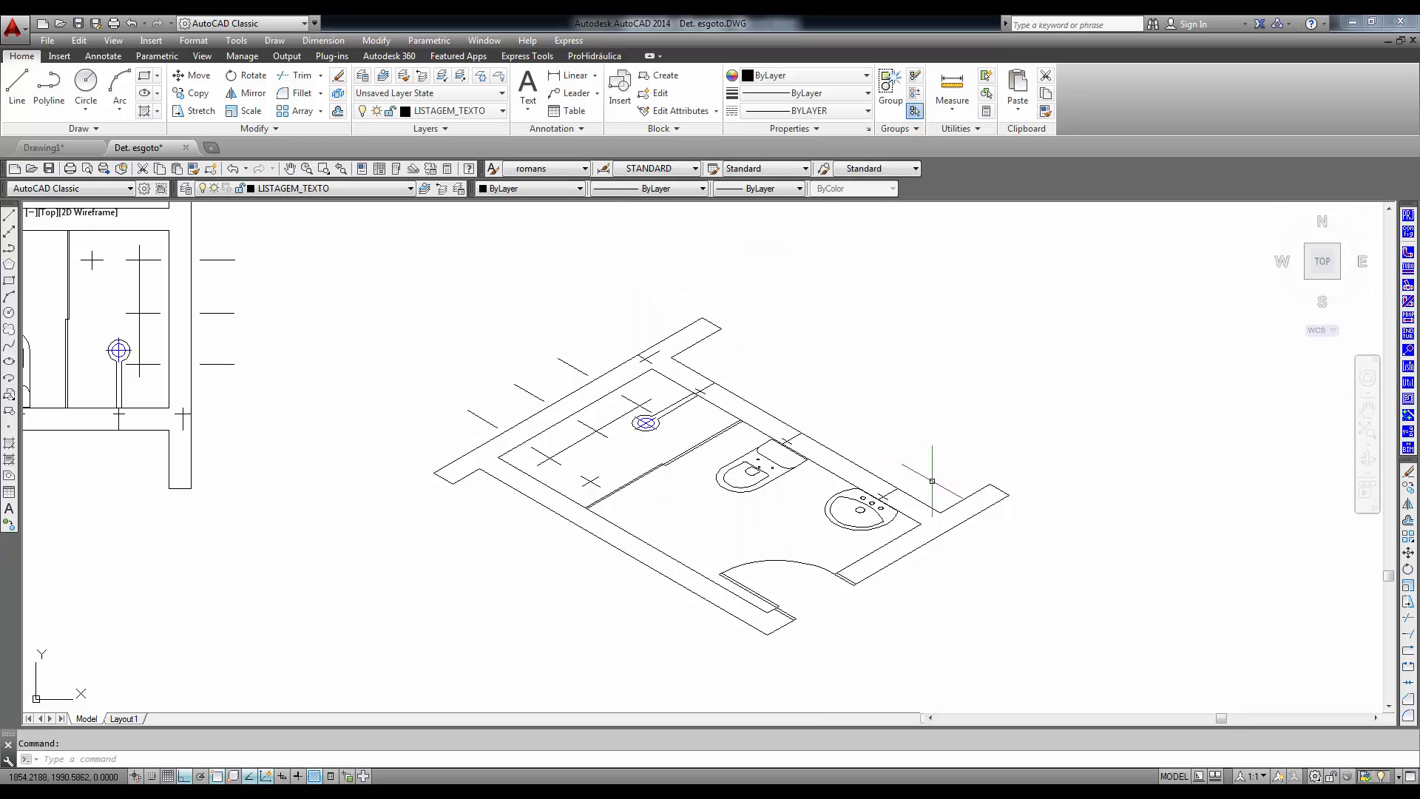
text(l)
scroll(931, 480, up, 2)
key(Return)
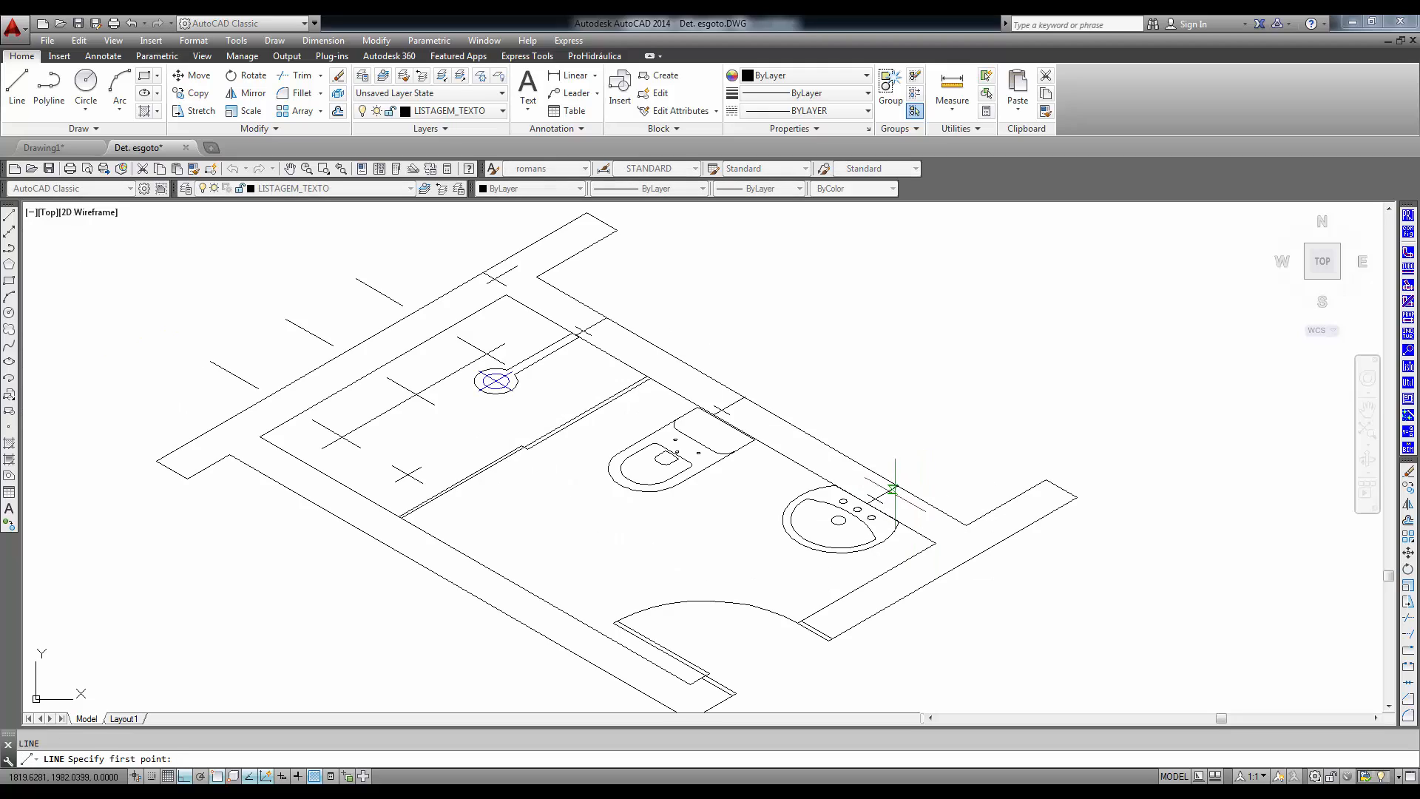
click(875, 500)
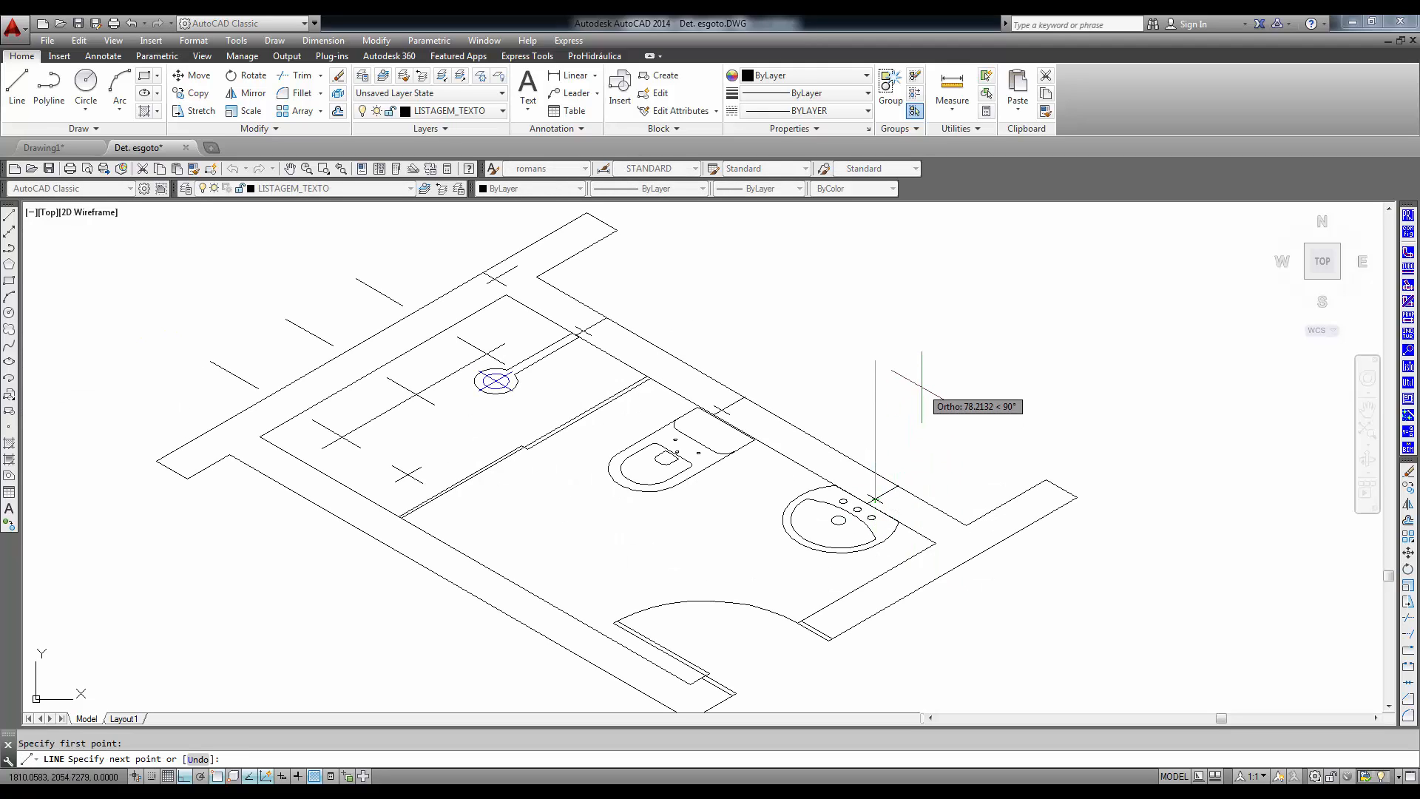
key(Return)
key(Return)
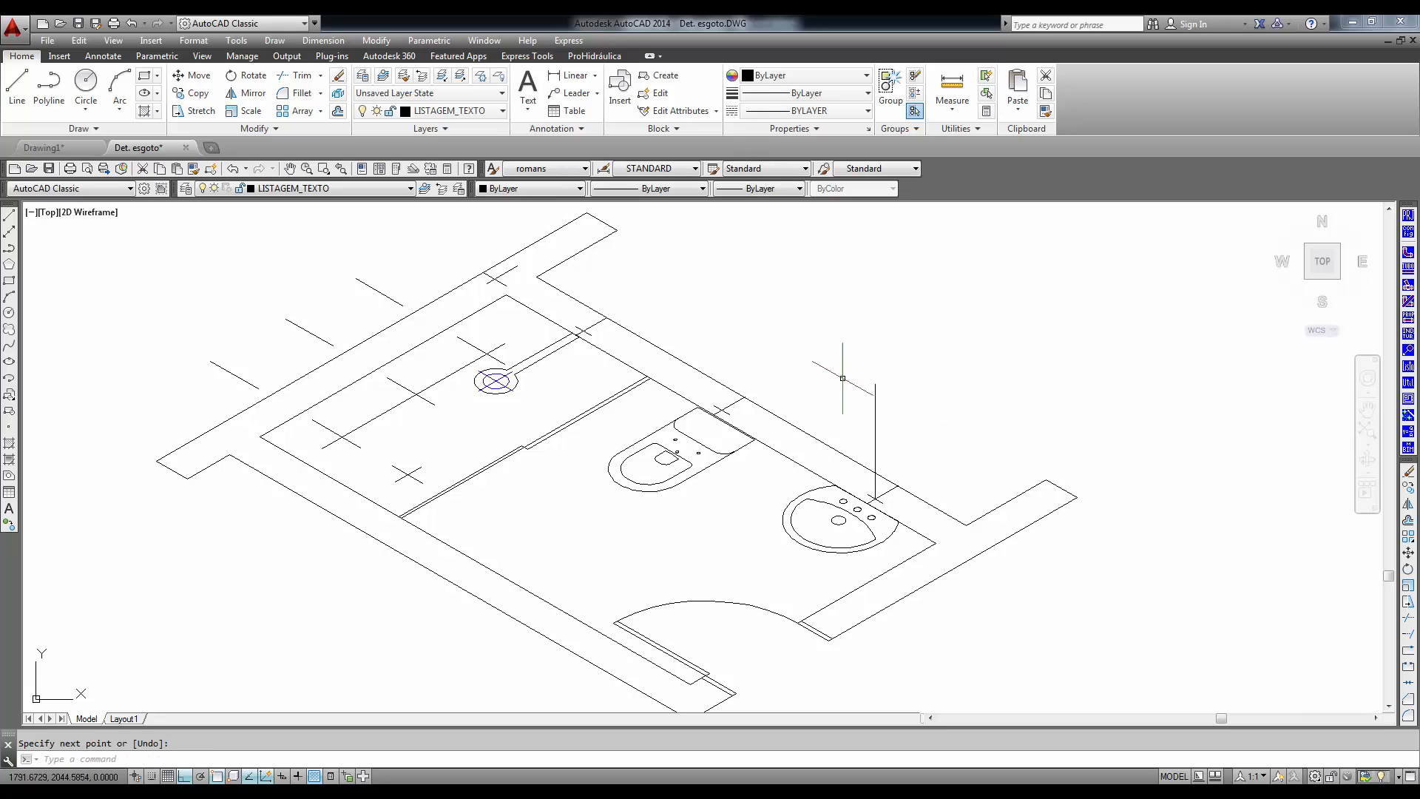
- Draw a 35-unit vertical line up from the supply mark in the wall behind the toilet
key(Return)
click(721, 409)
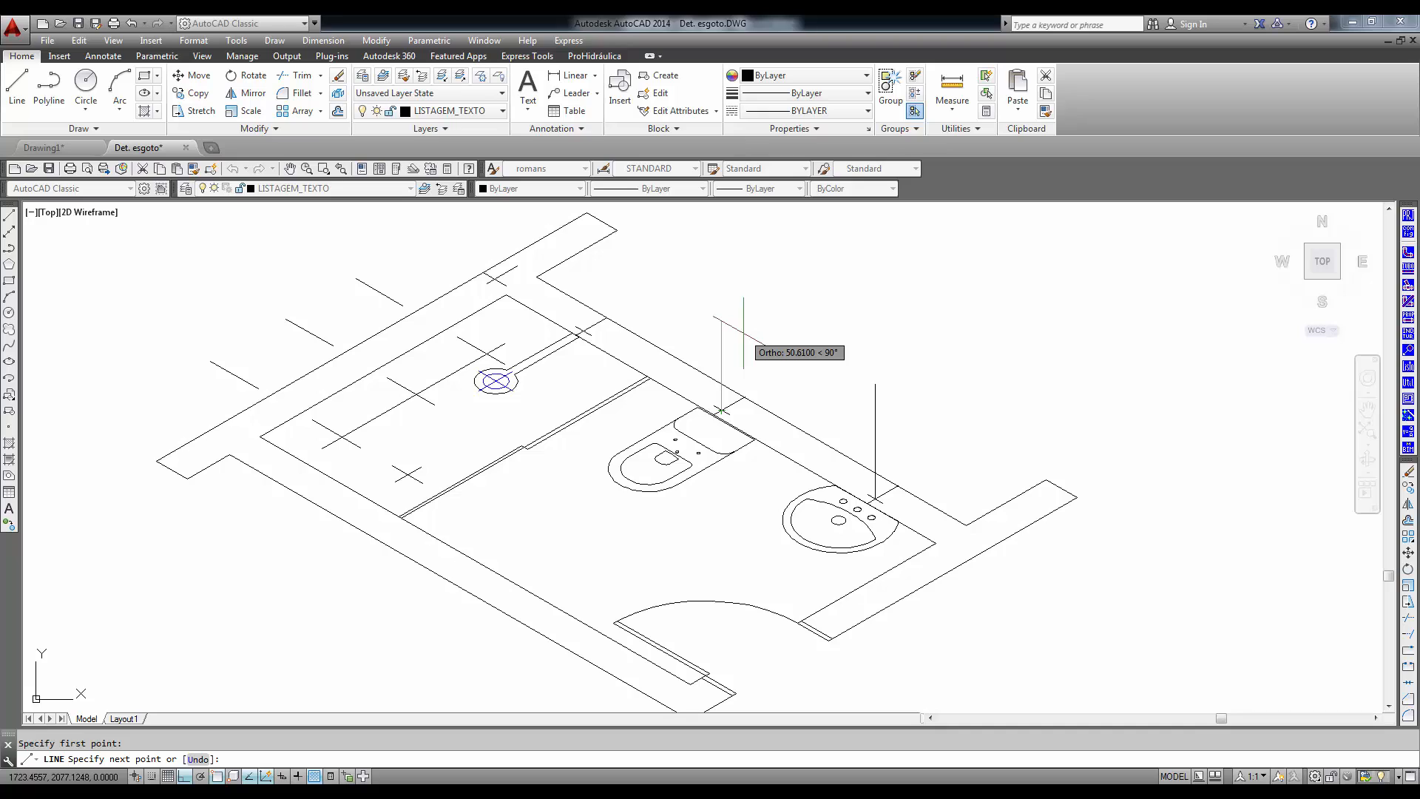
text(35)
key(Return)
key(Return)
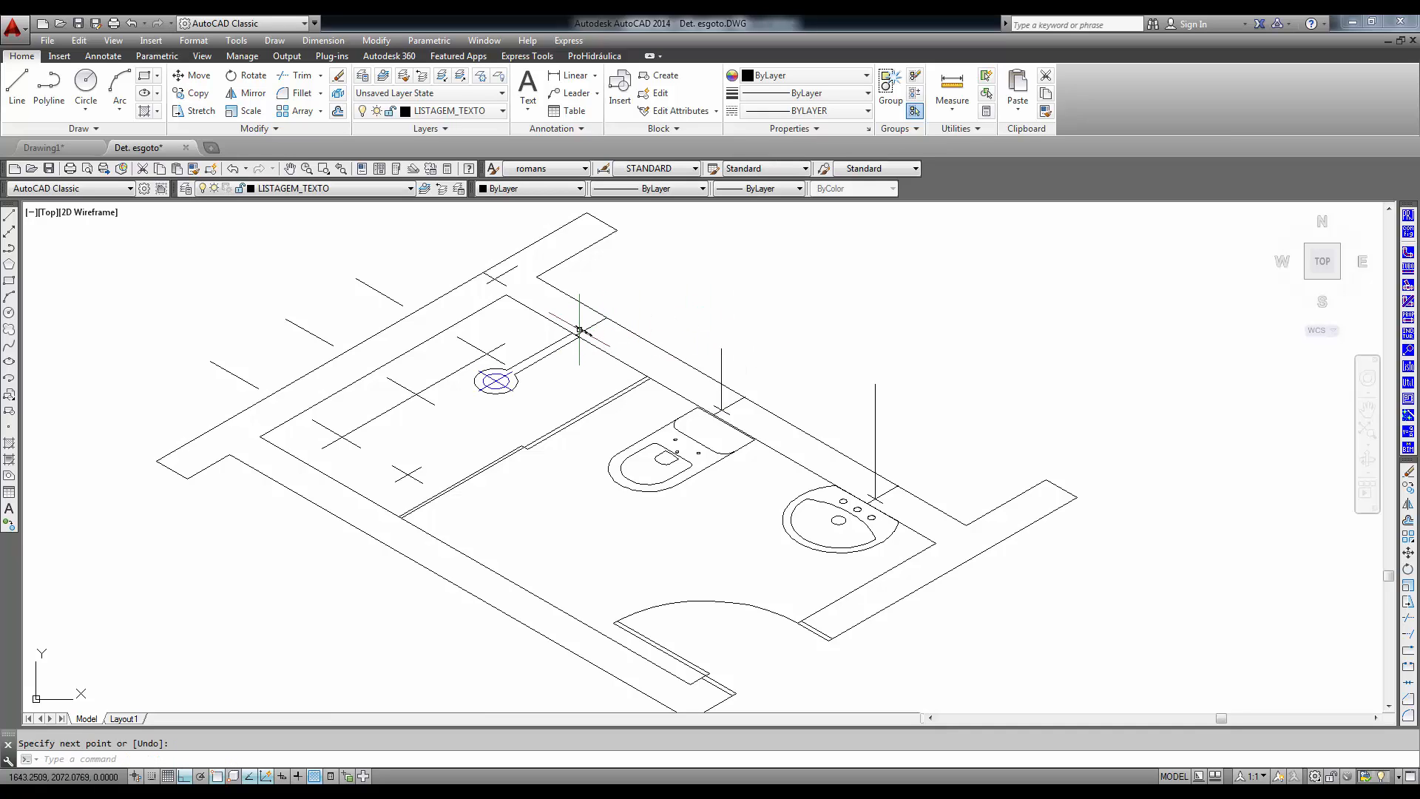
- Draw two stacked vertical line segments, 110 and 100 units long, up from the mark in the shower wall
key(Return)
click(583, 331)
scroll(577, 481, down, 3)
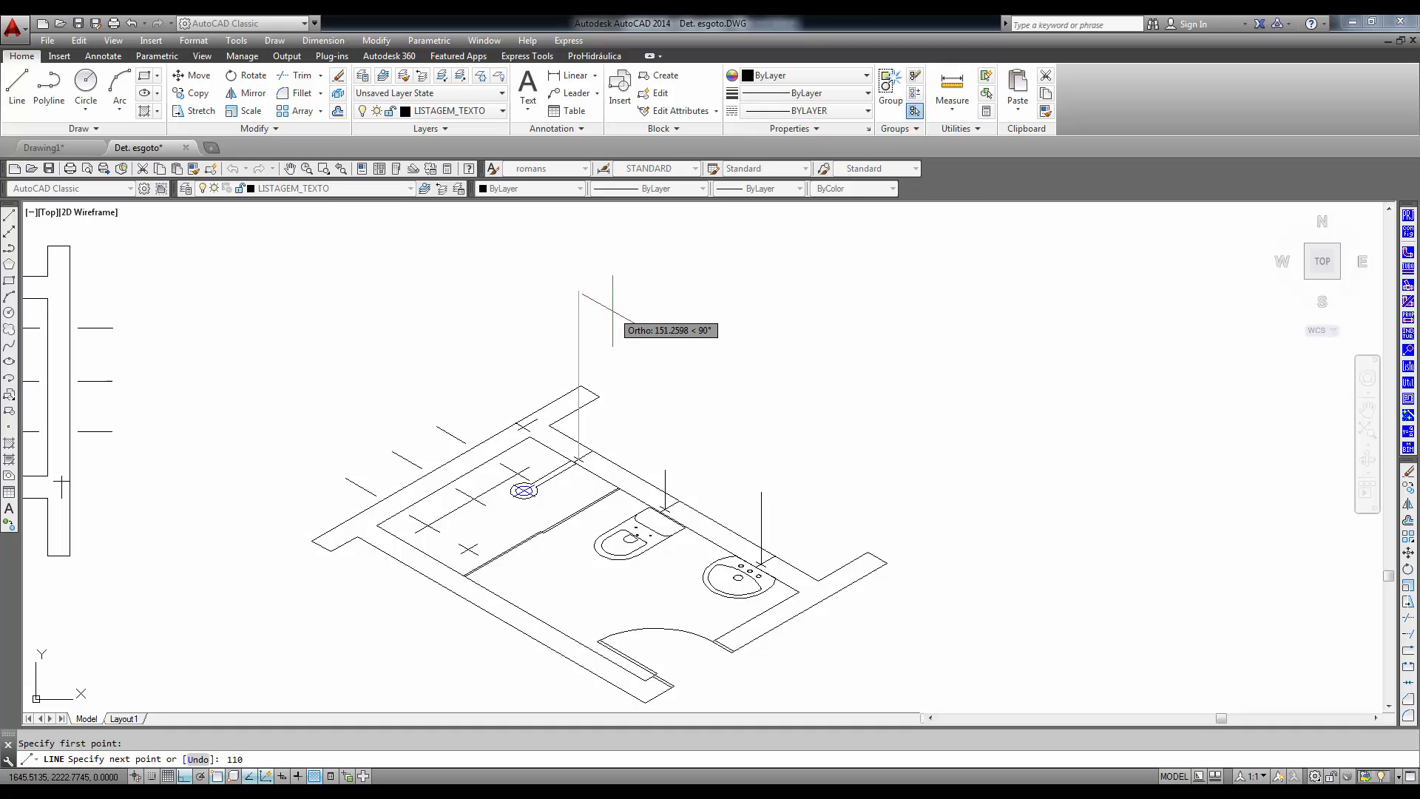
key(Return)
middle_drag(627, 267, 626, 397)
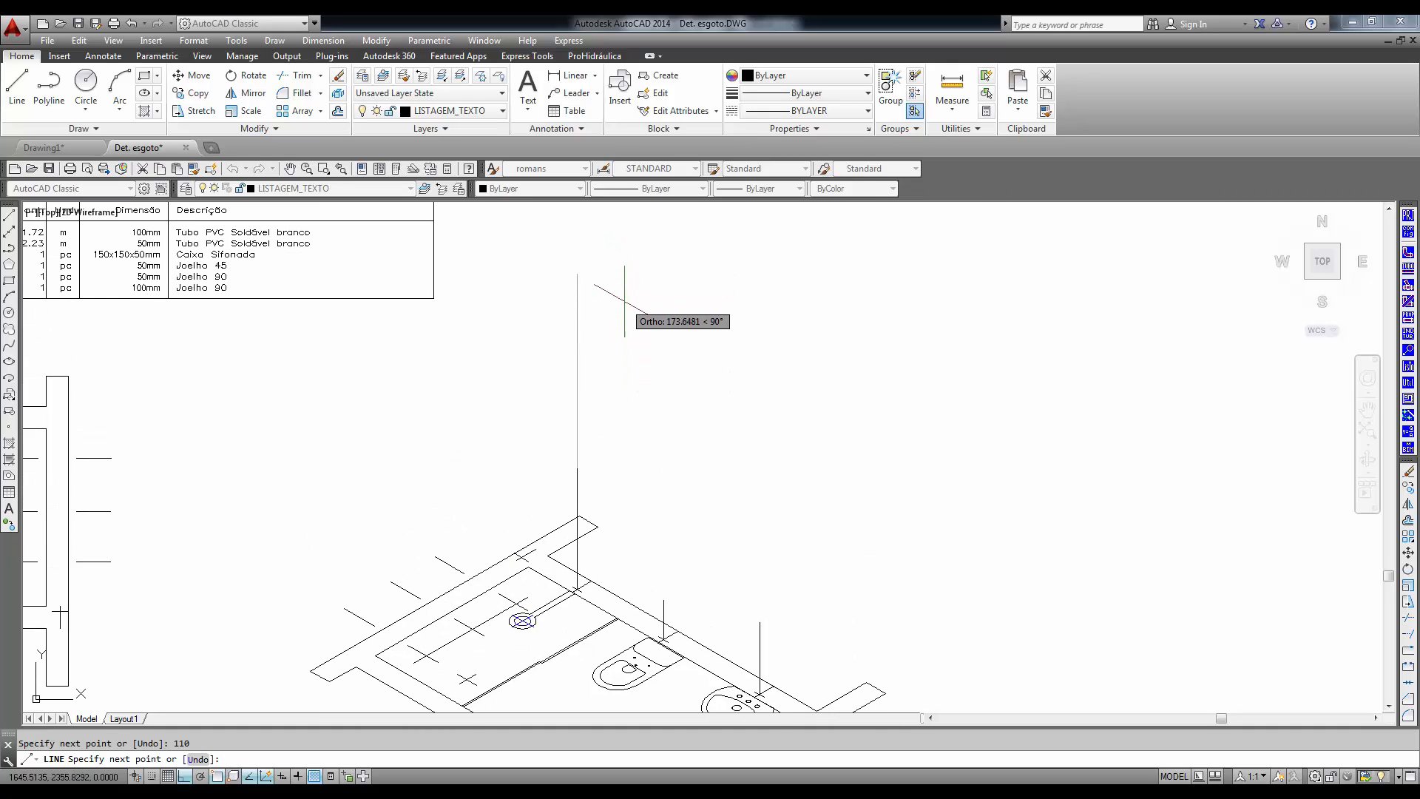
key(Return)
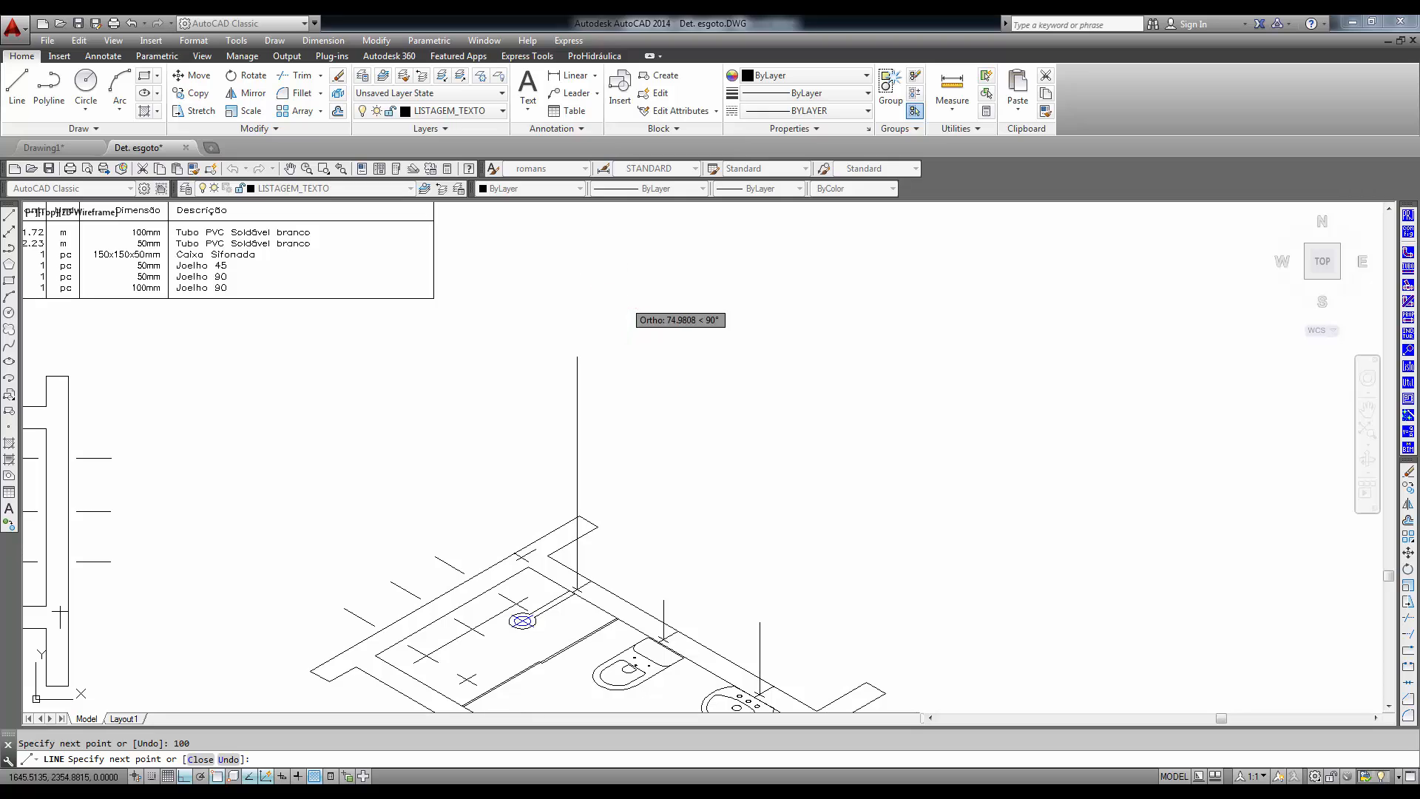
key(Return)
key(Return)
- Draw a 240-unit vertical line up from the cross mark in the wall corner beside the shower
scroll(515, 552, up, 5)
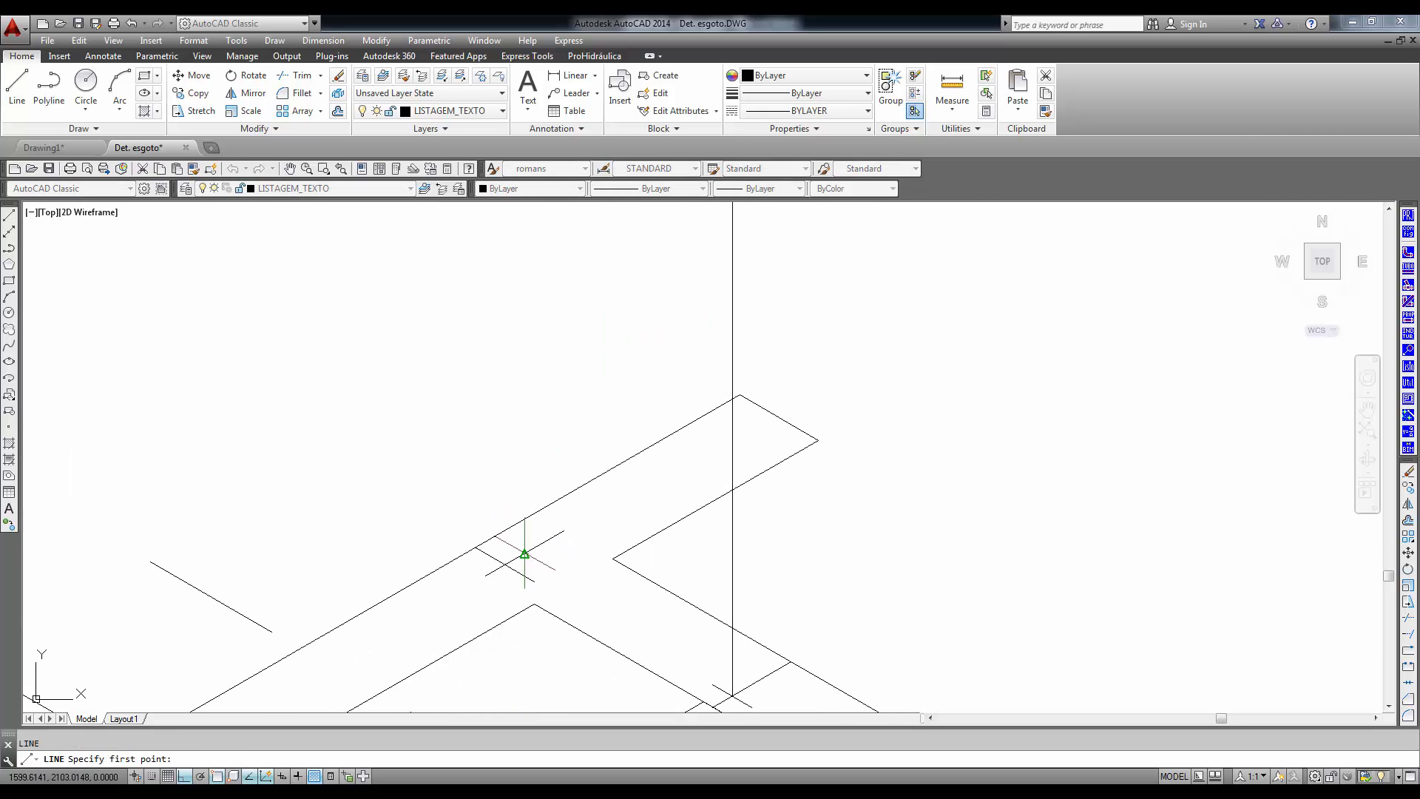
click(505, 563)
scroll(516, 384, down, 10)
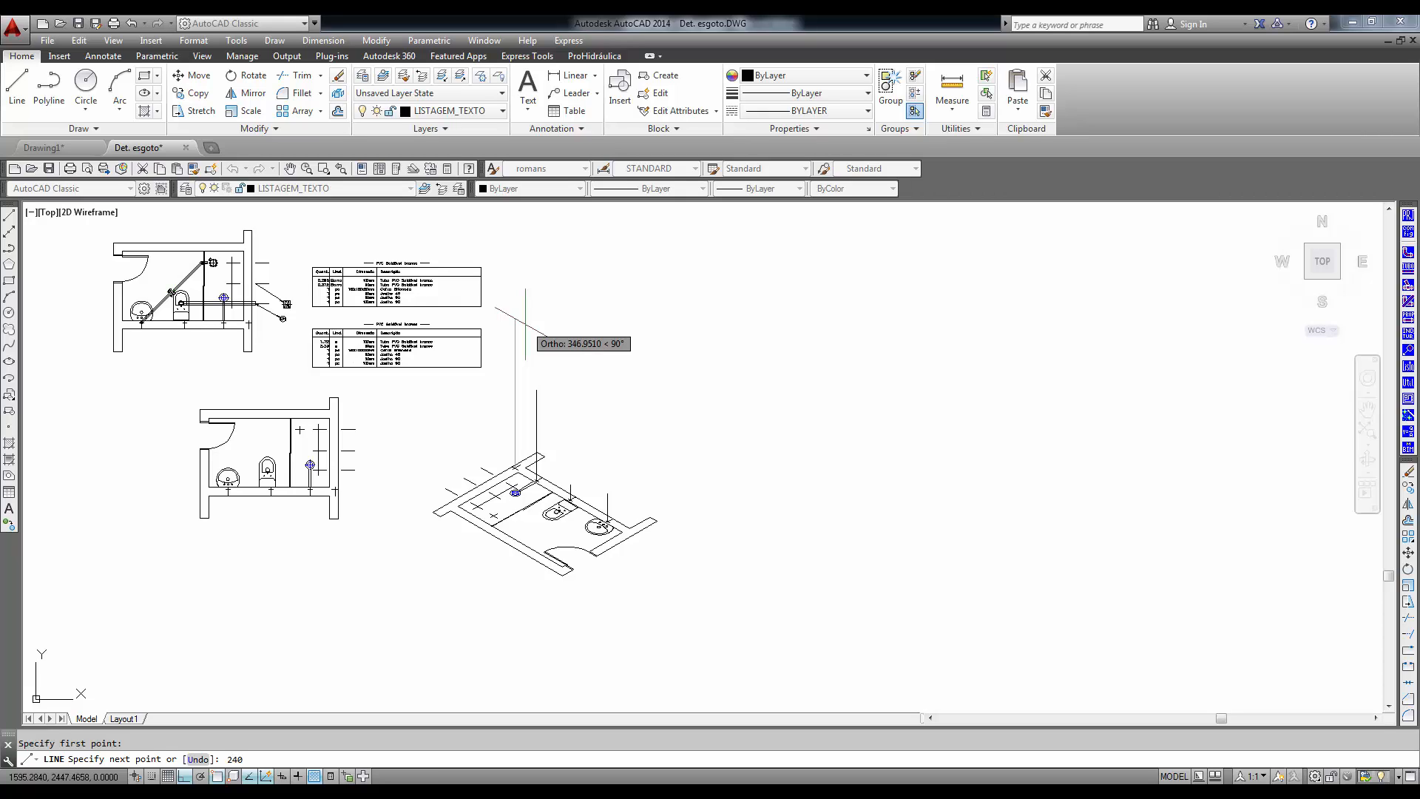
key(Return)
scroll(636, 449, up, 6)
middle_drag(555, 444, 624, 515)
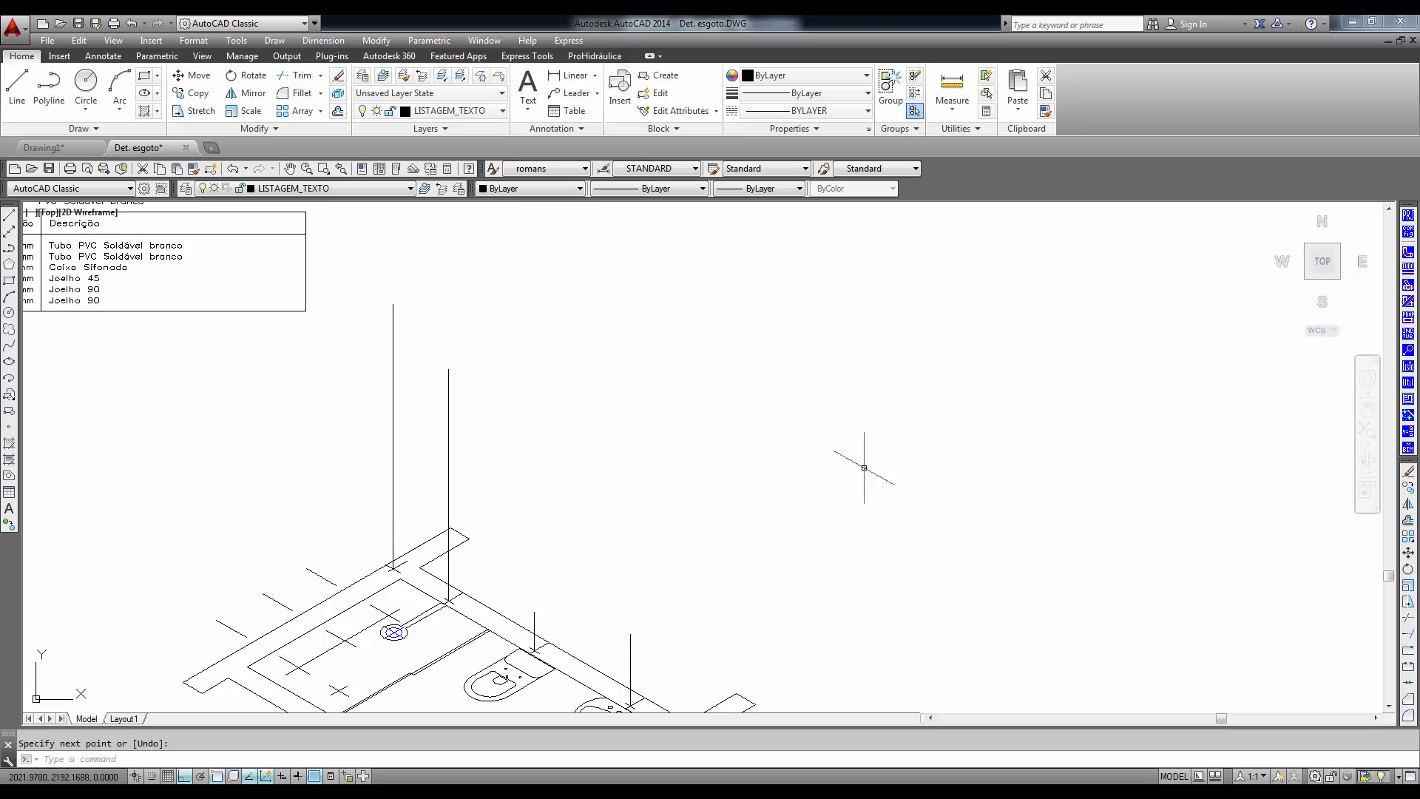
- Set up pipe insertion with material 2-PVC Soldável marrom, 25mm, Unifilar and line type Tubo de Água Fria
click(1409, 269)
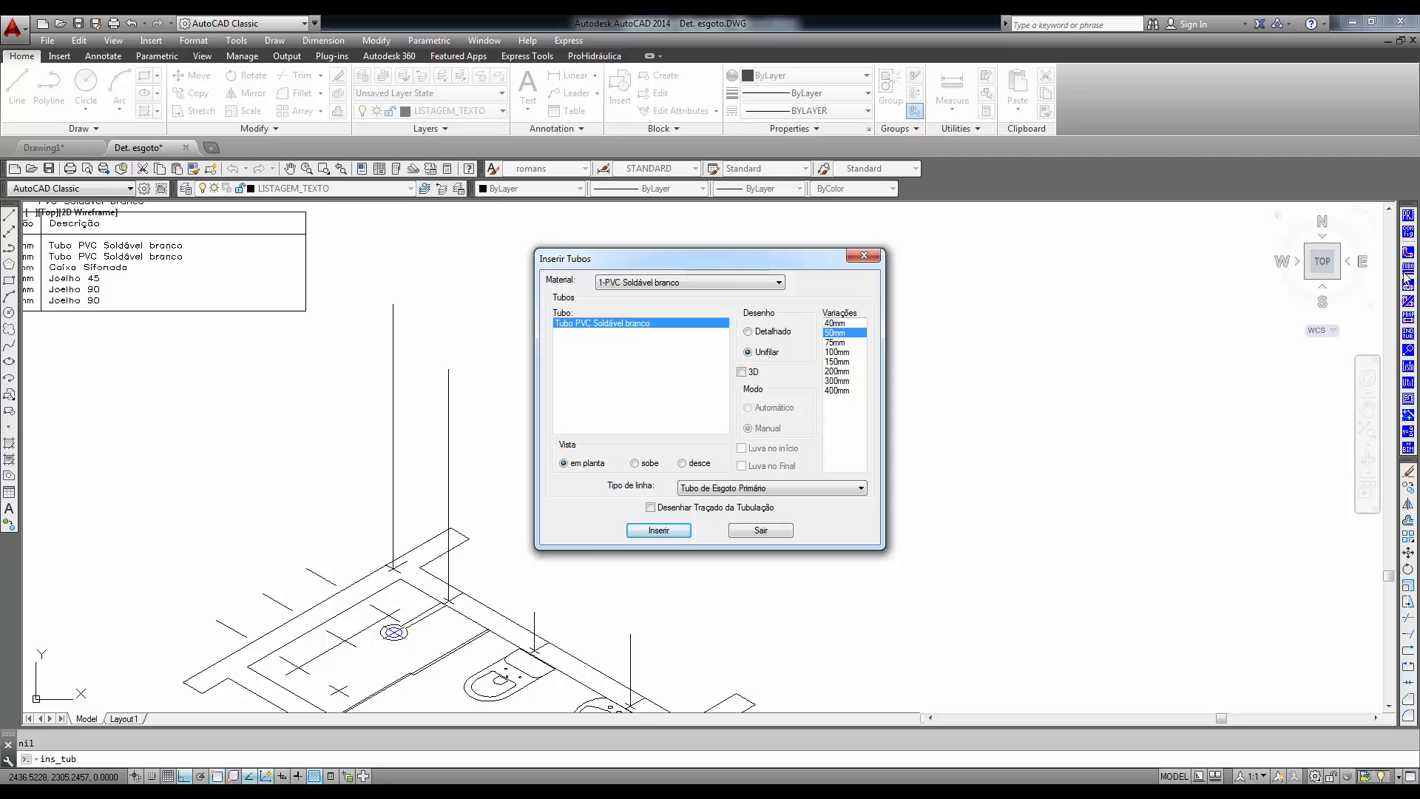
click(781, 284)
click(709, 302)
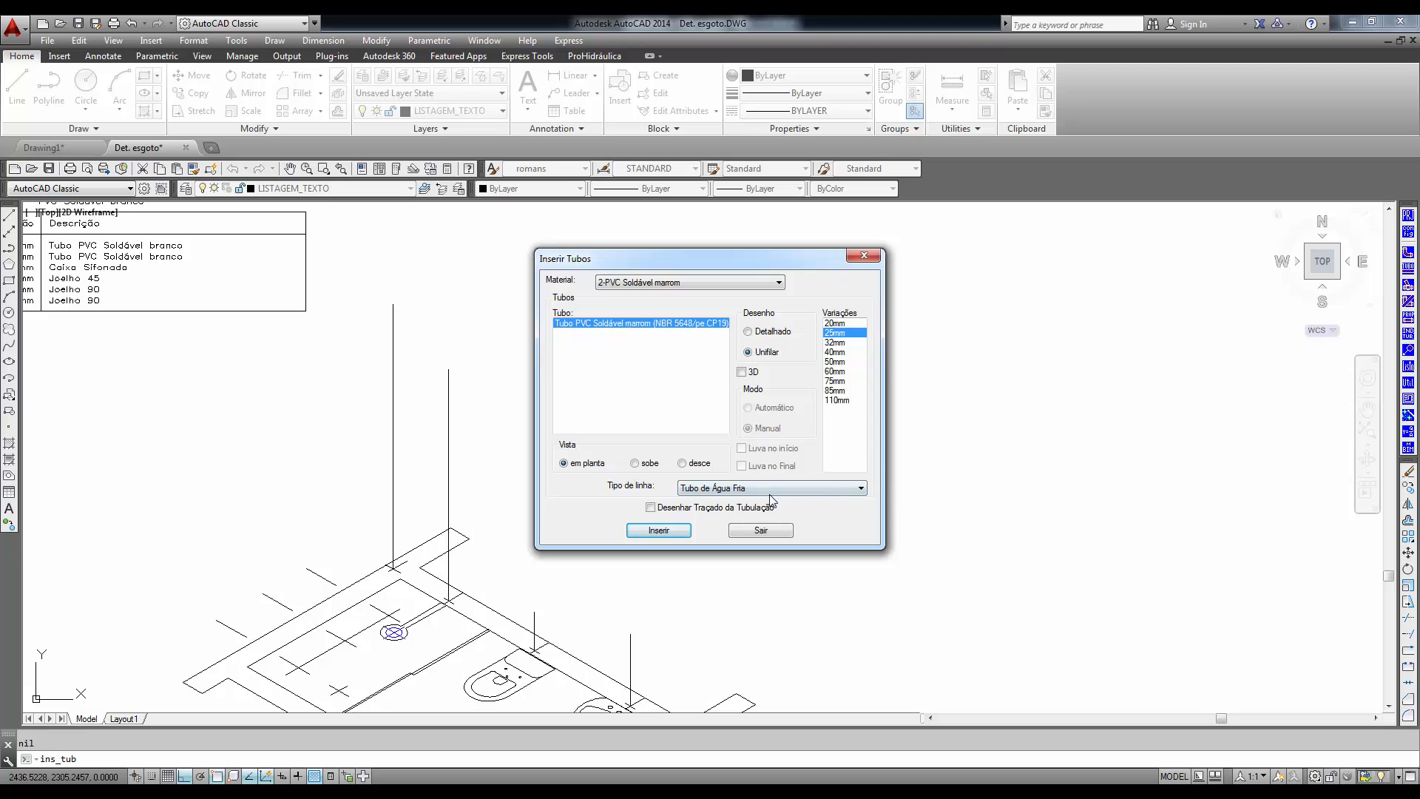
click(657, 531)
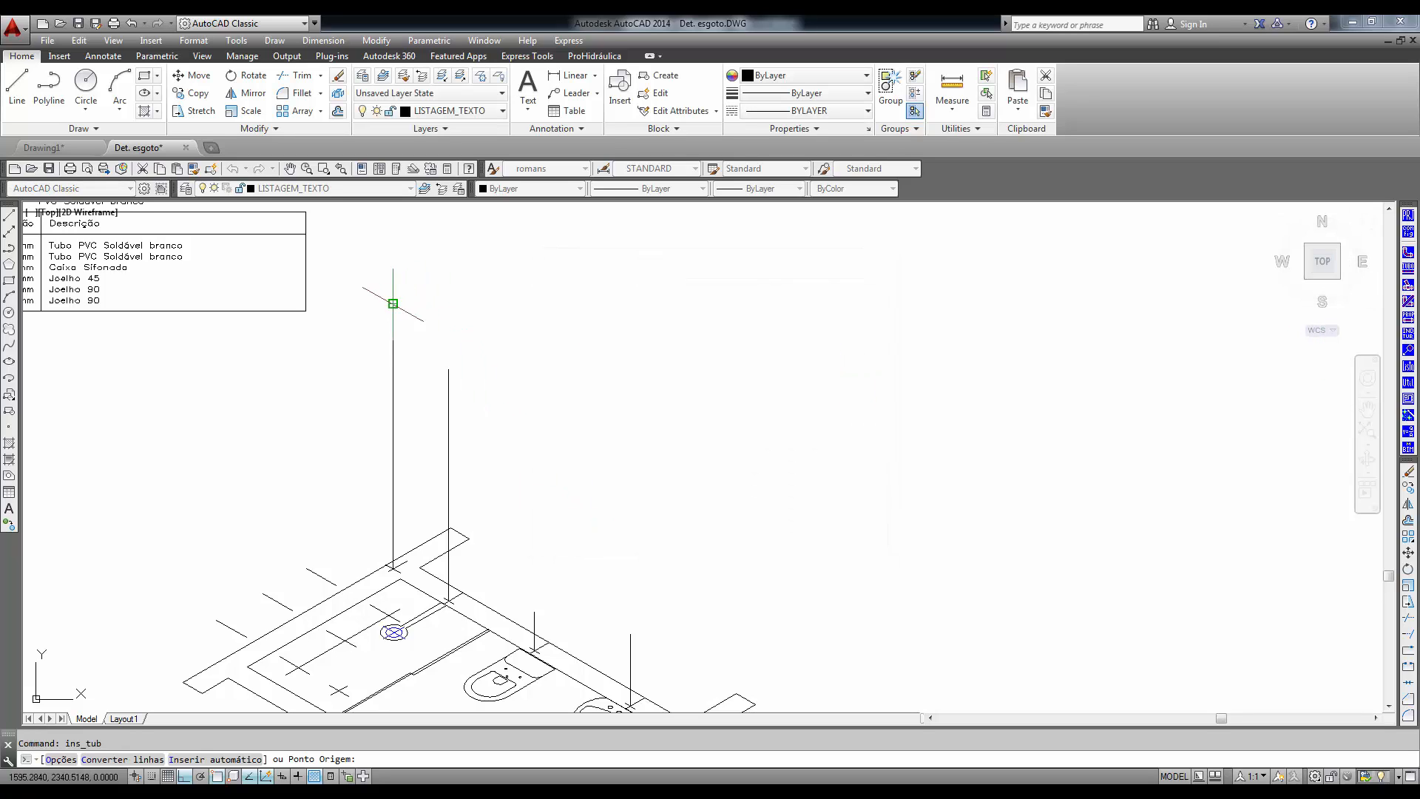
- Draw the first pipe segment from the top of the 240-unit line, using referência Piso with a wall point between shower partition and toilet
click(393, 303)
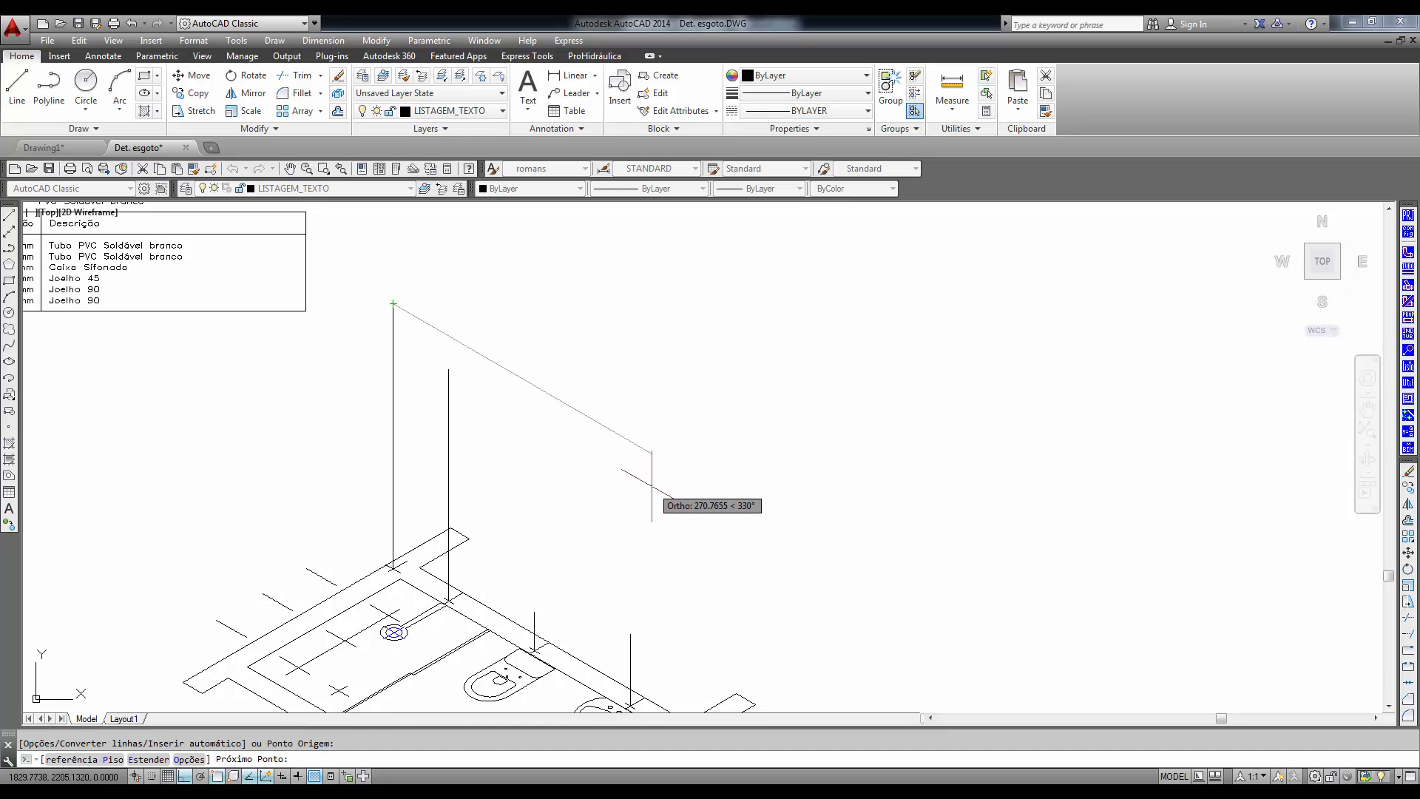
key(Return)
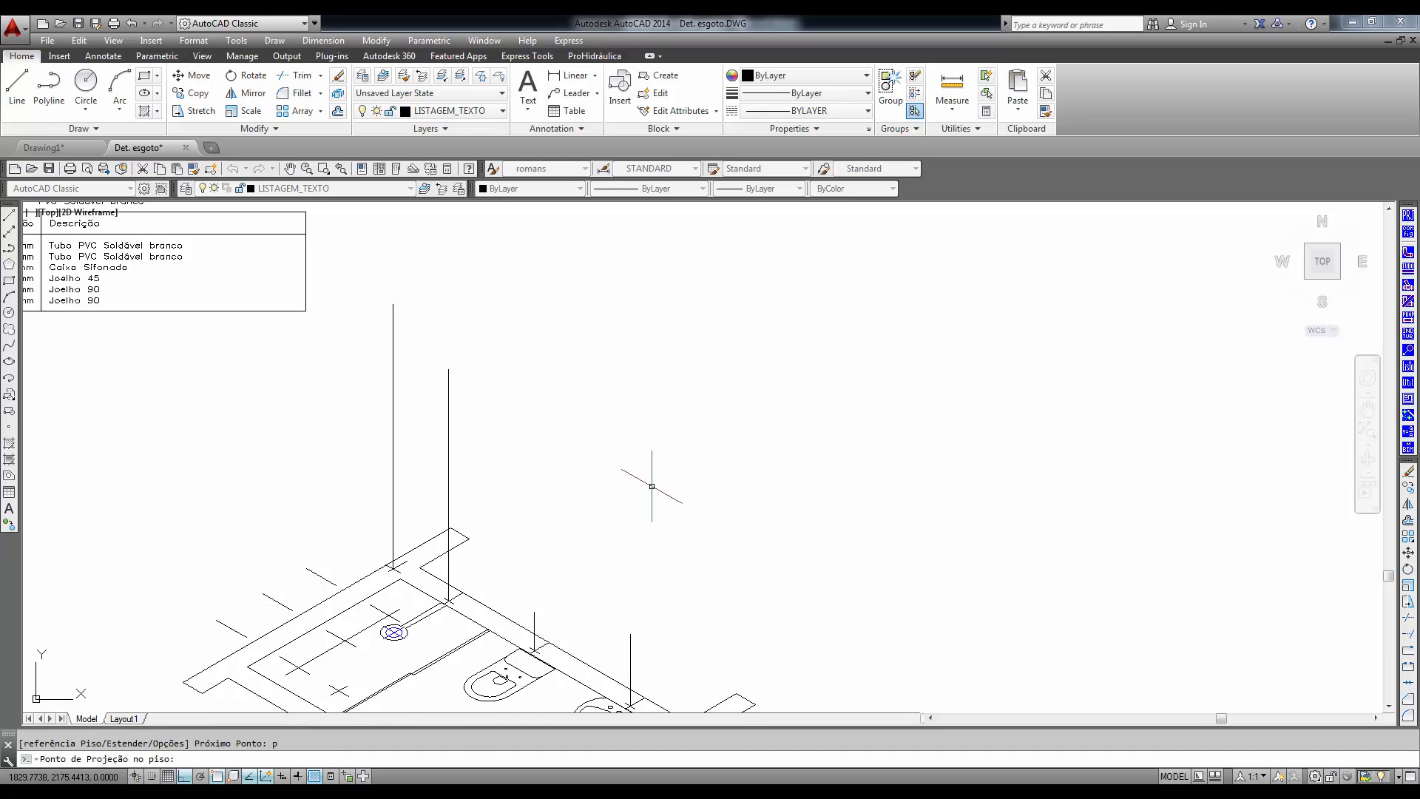
middle_drag(589, 570, 581, 448)
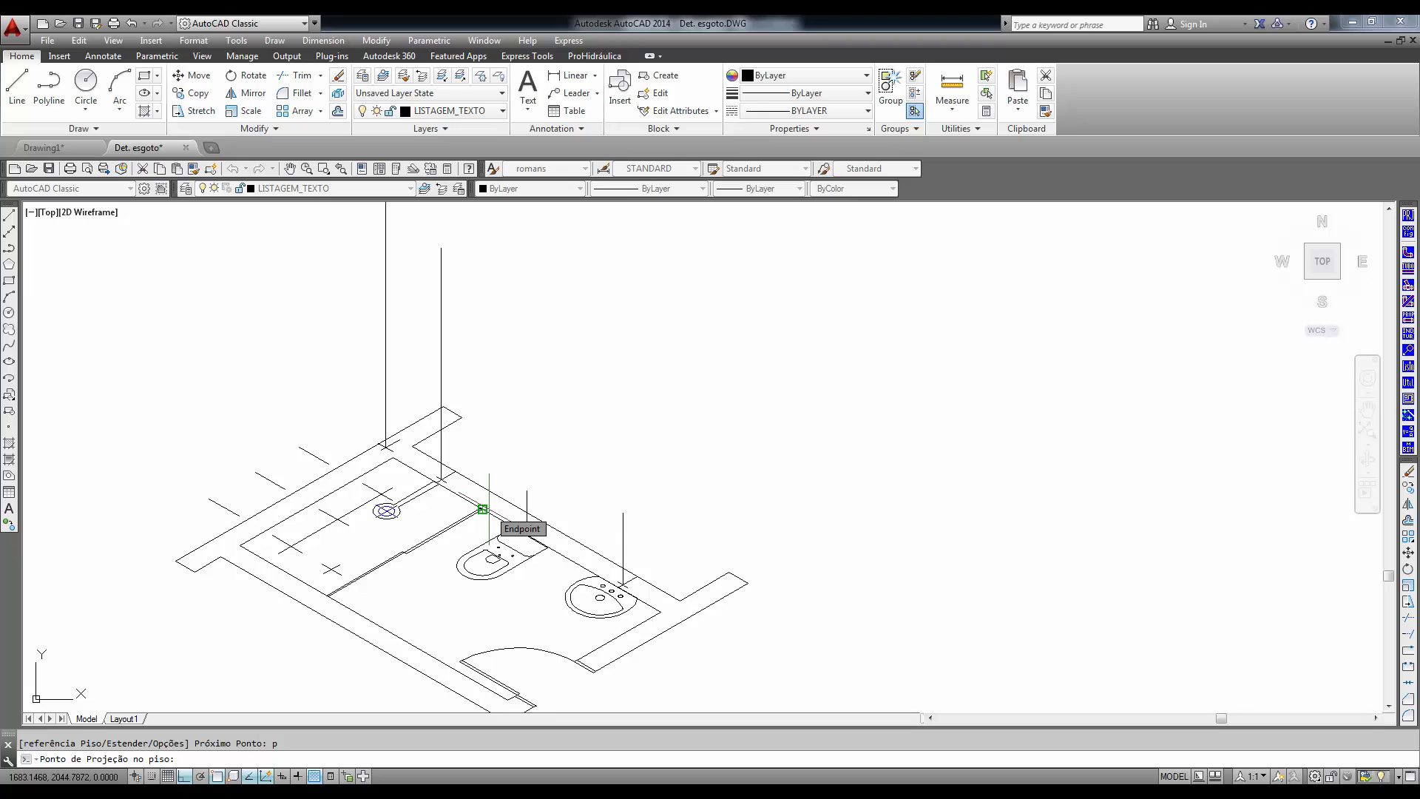
scroll(485, 510, up, 2)
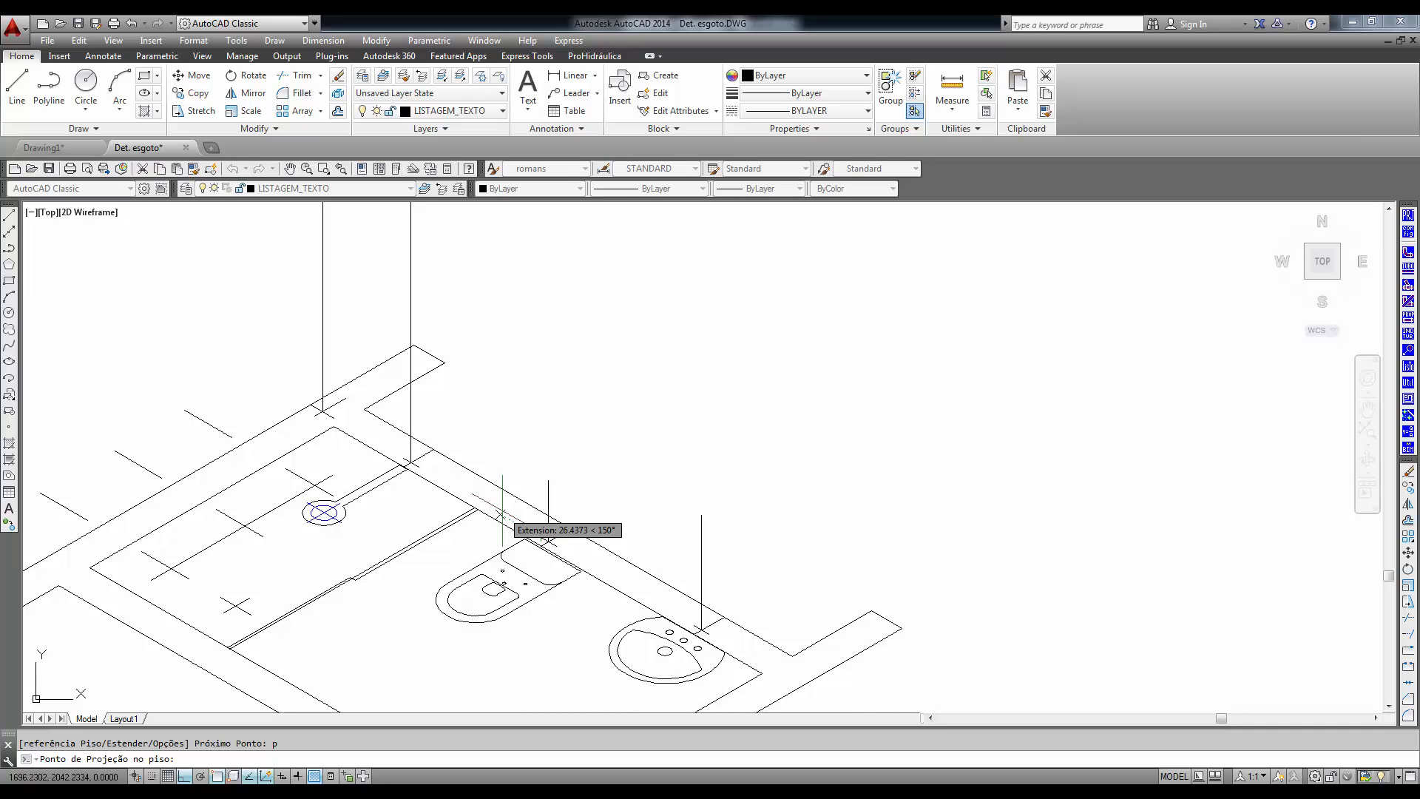
click(502, 513)
scroll(525, 451, down, 5)
middle_drag(550, 367, 557, 403)
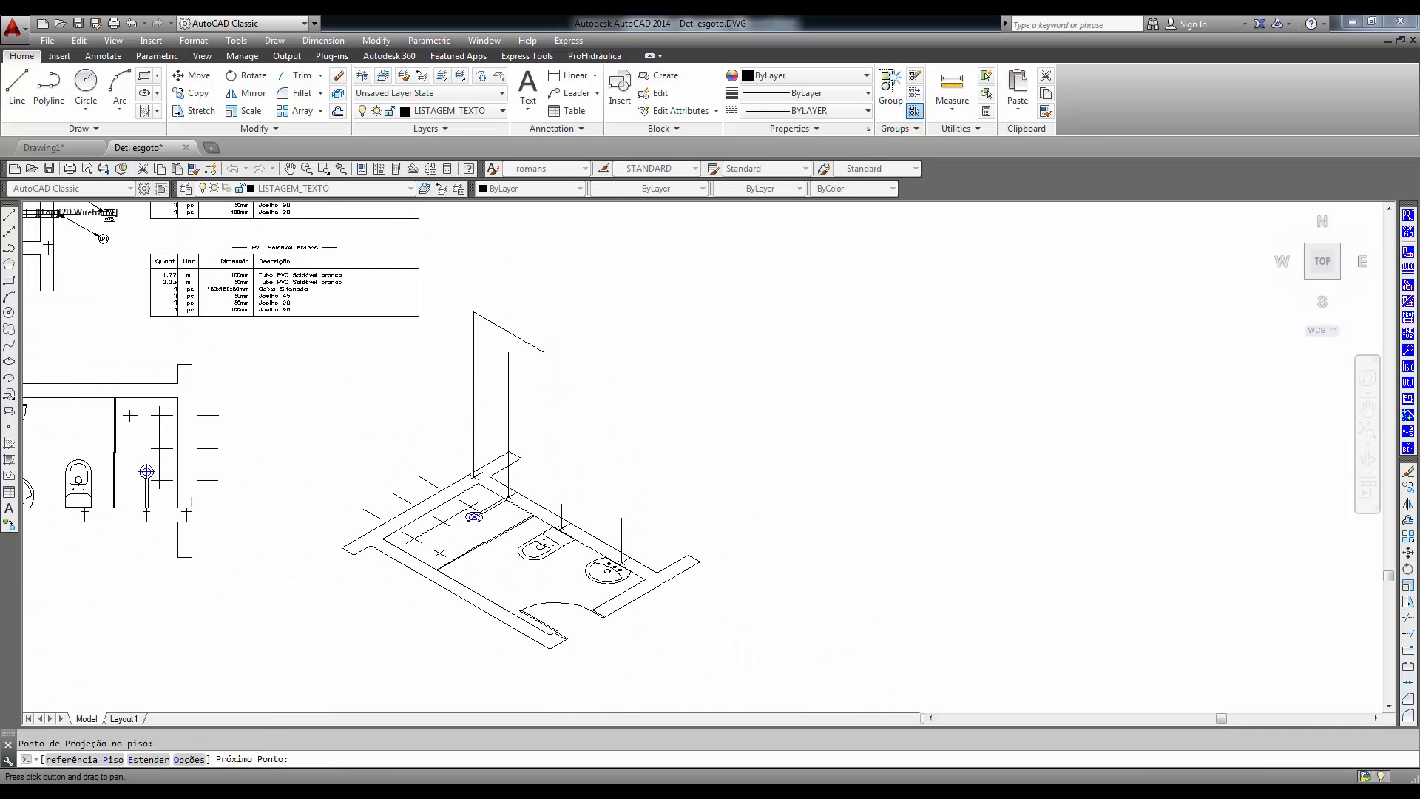
- Continue the water pipe 160 units straight down from the end of the upper run
scroll(550, 488, up, 2)
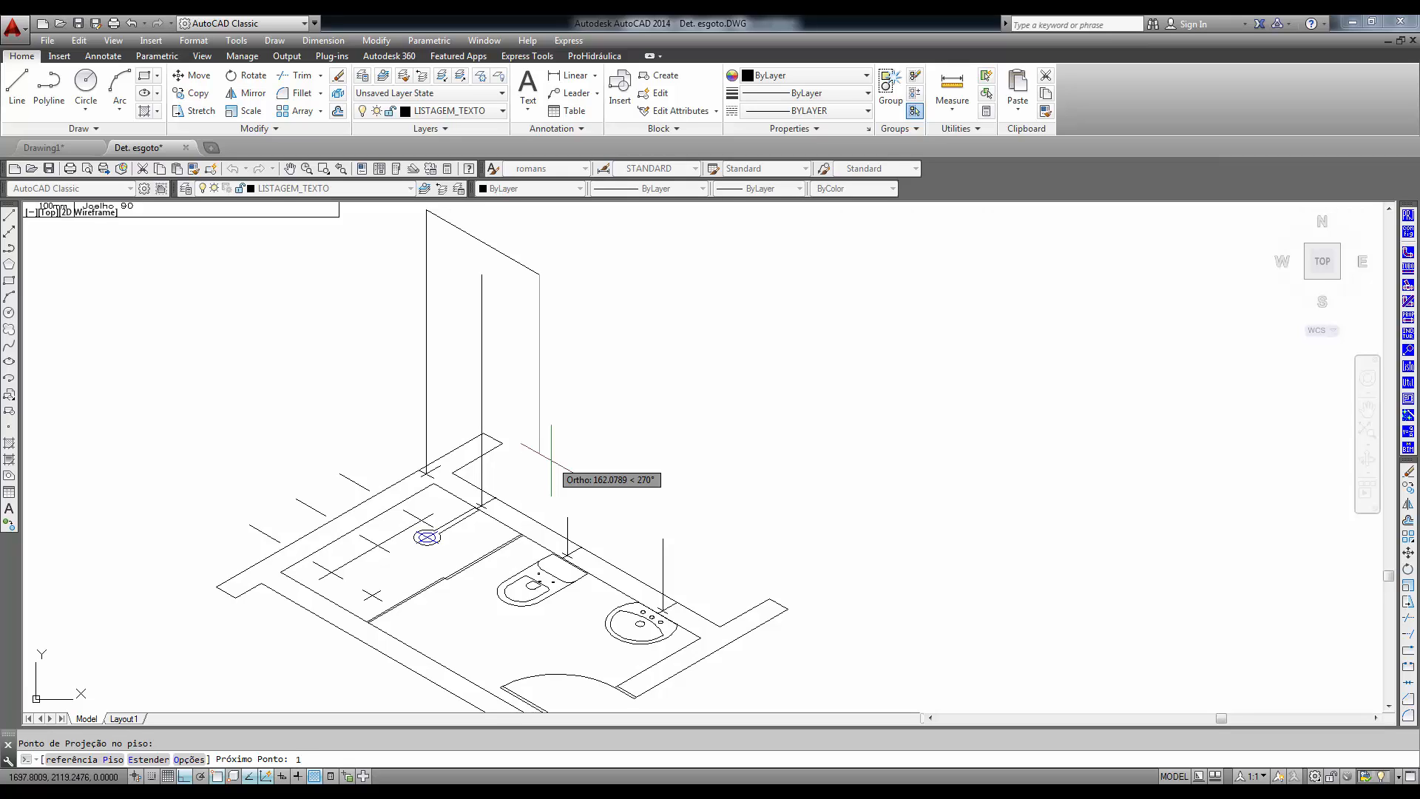
text(0)
key(Return)
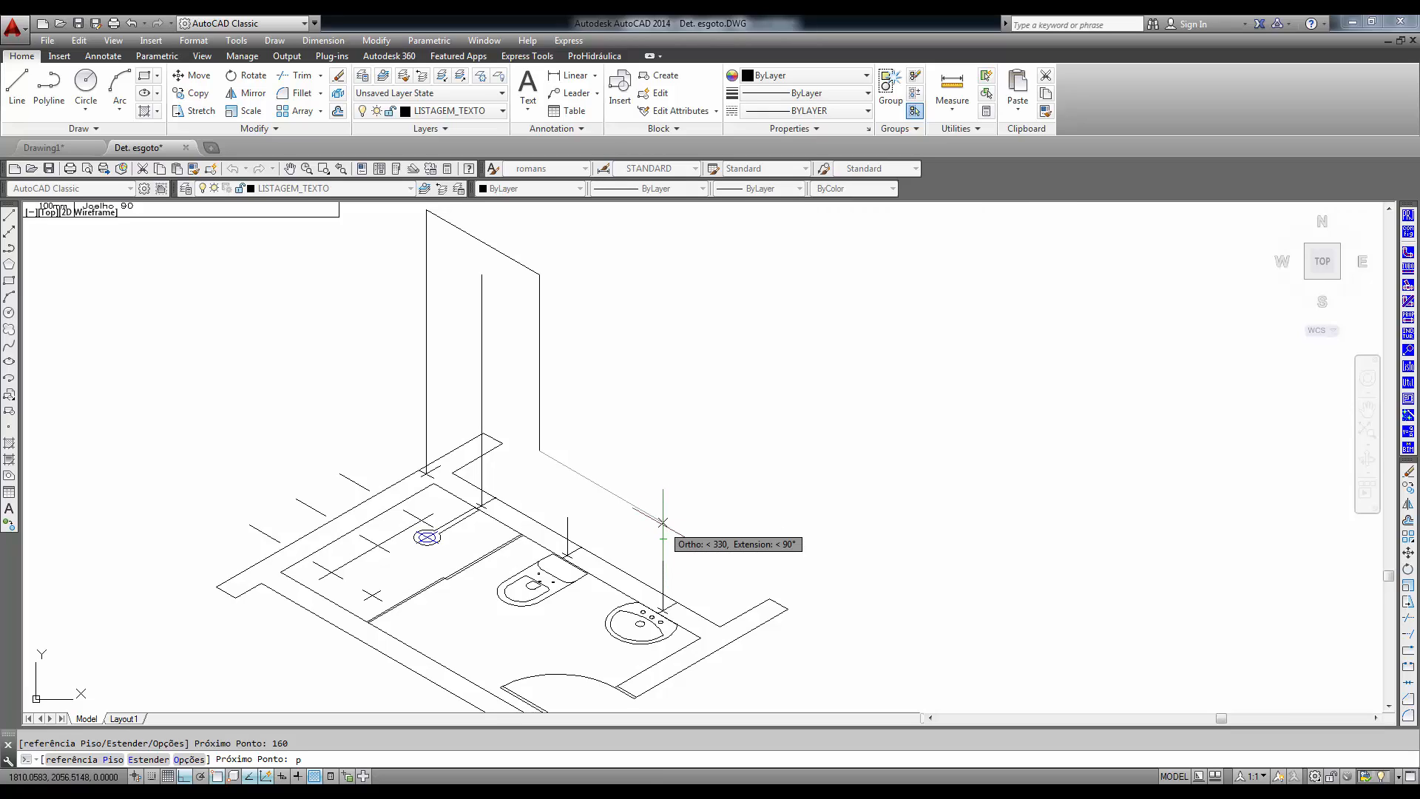
- Run the pipe along the wall to above the washbasin using referência Piso, and down to the top of the washbasin's vertical line
key(Return)
click(662, 539)
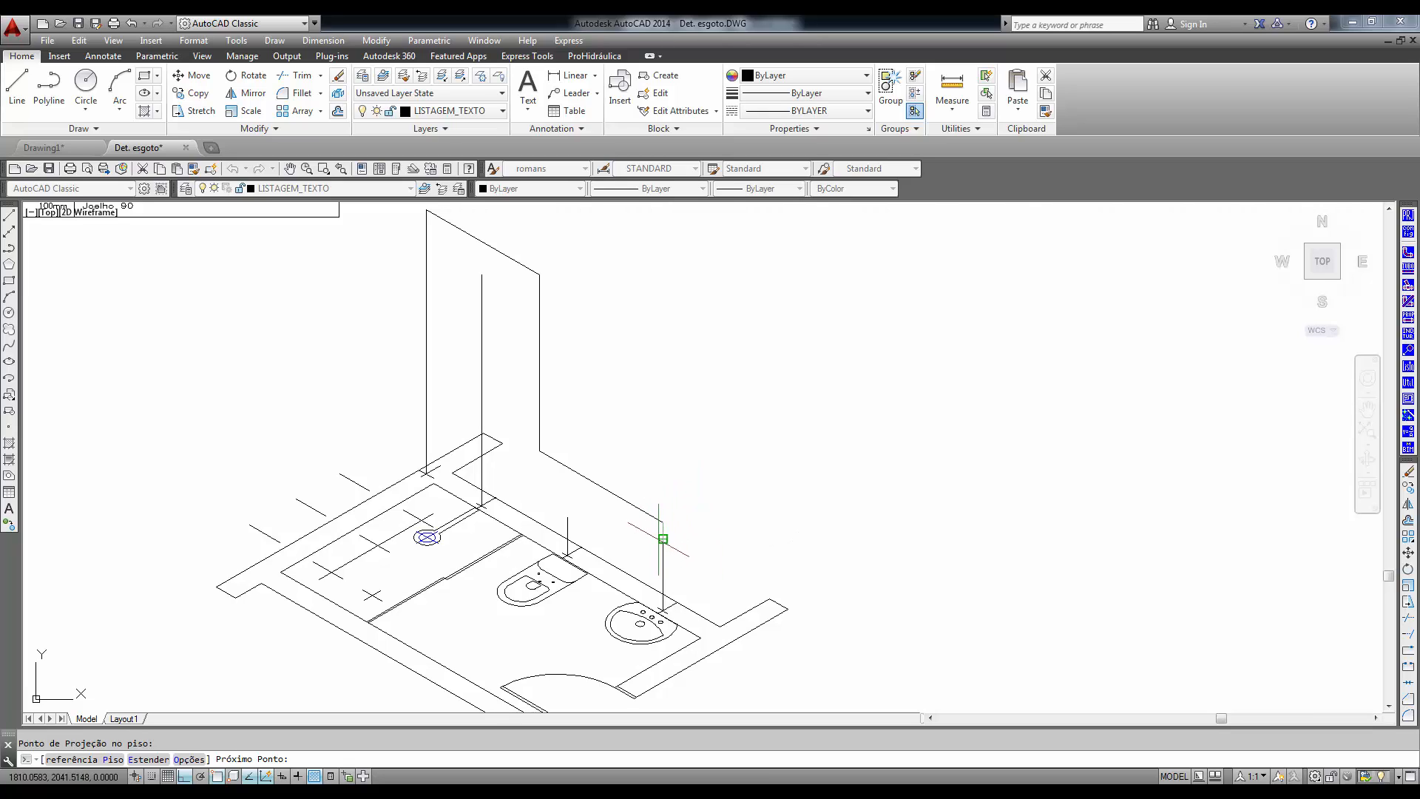
click(662, 539)
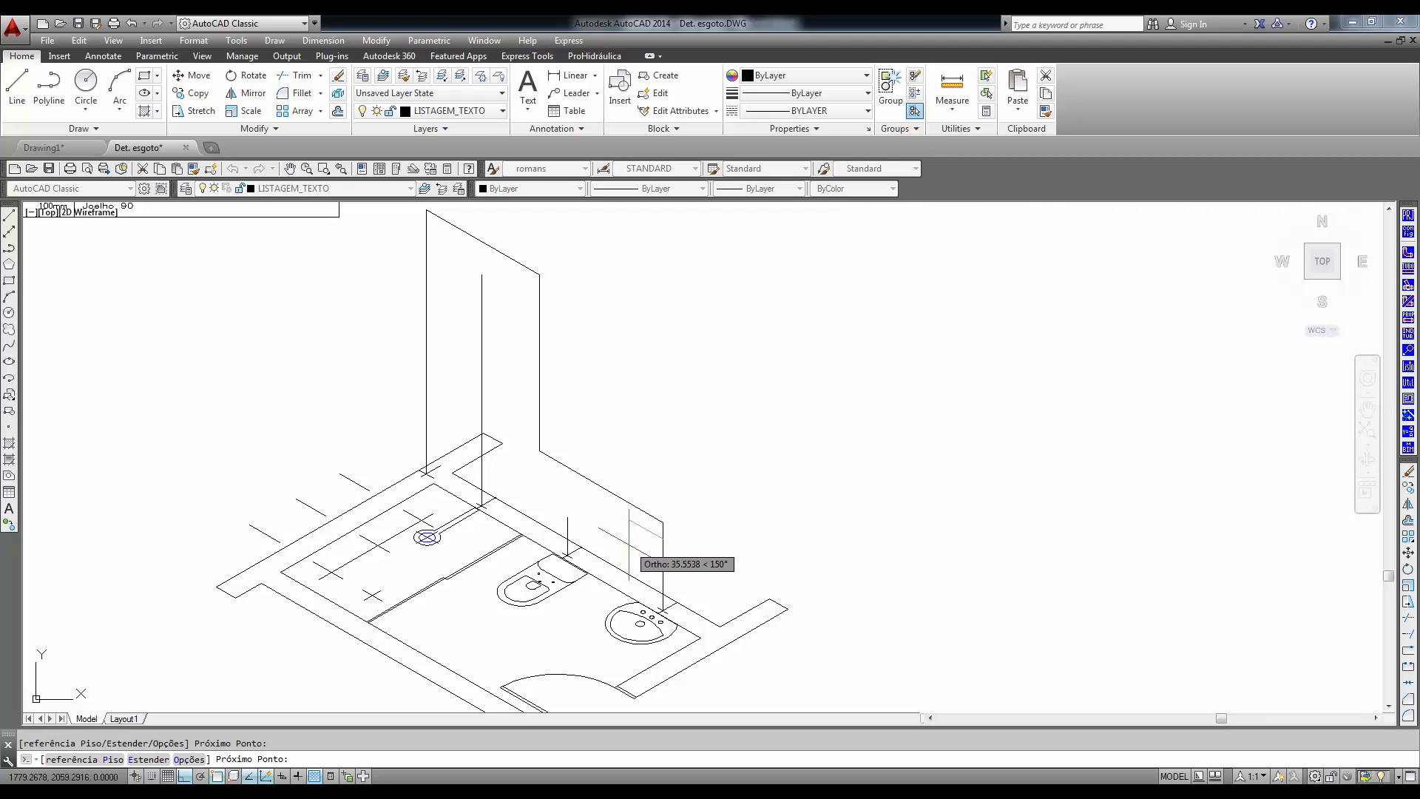
- Add 10-unit pipe stubs towards the room at the washbasin and toilet supply points, using the top isoplane
key(F5)
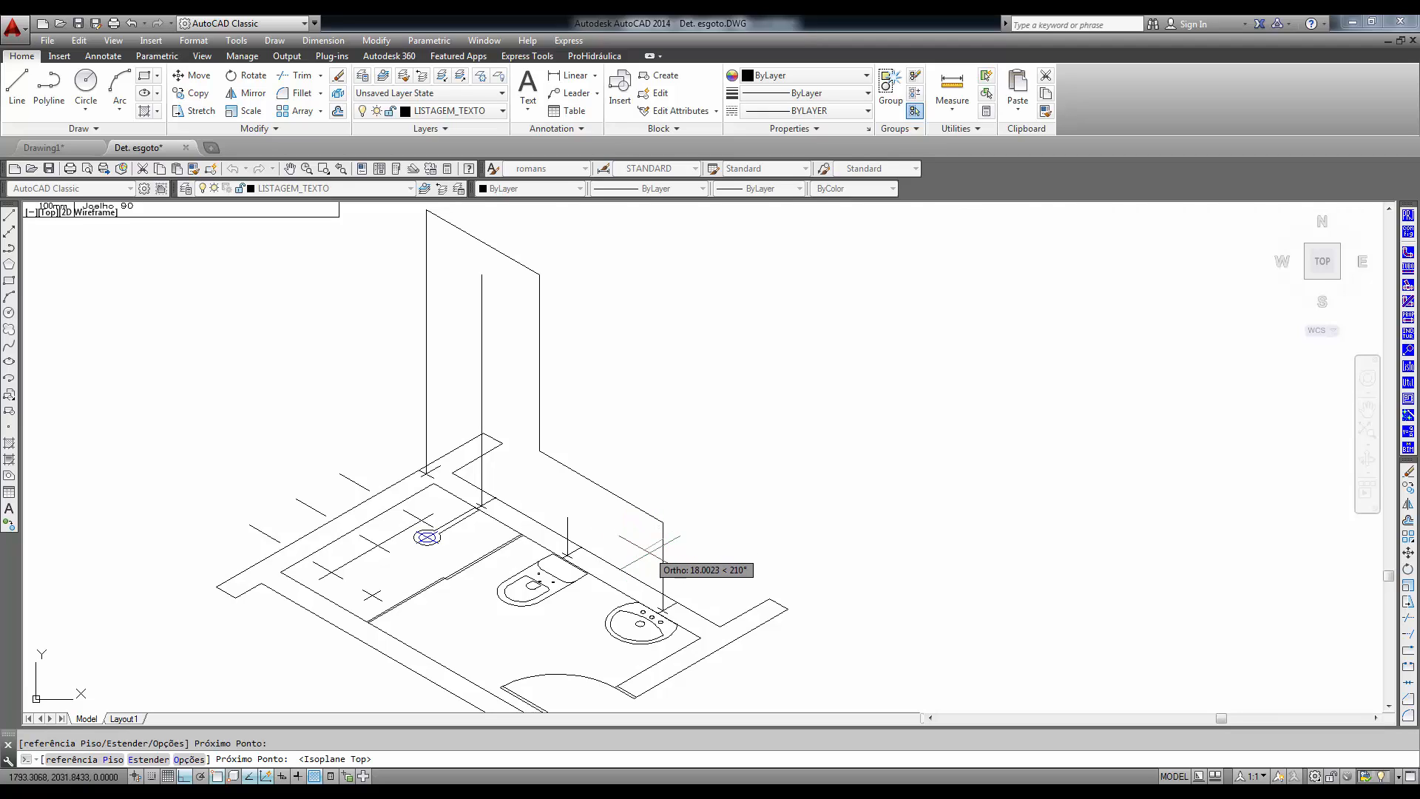
text(10)
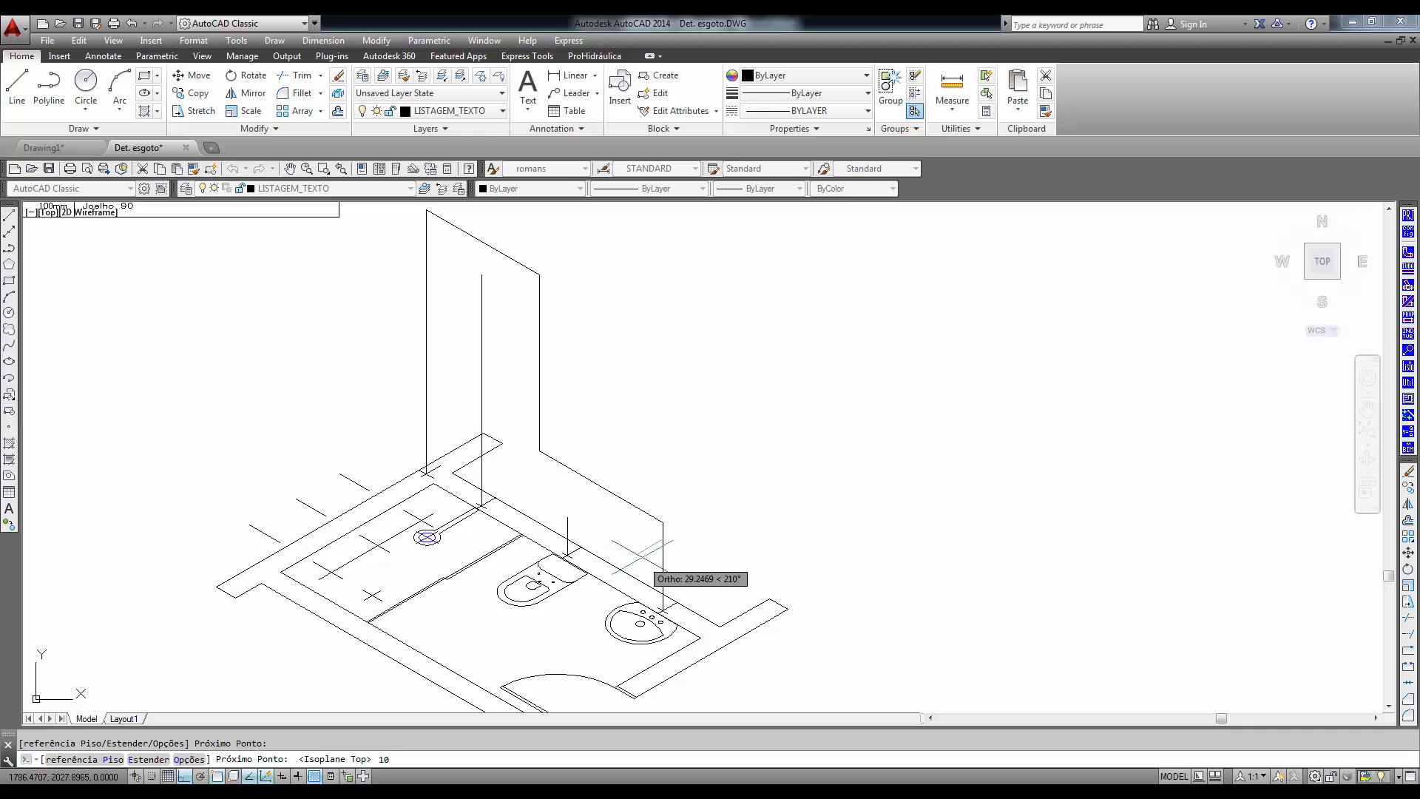
key(Return)
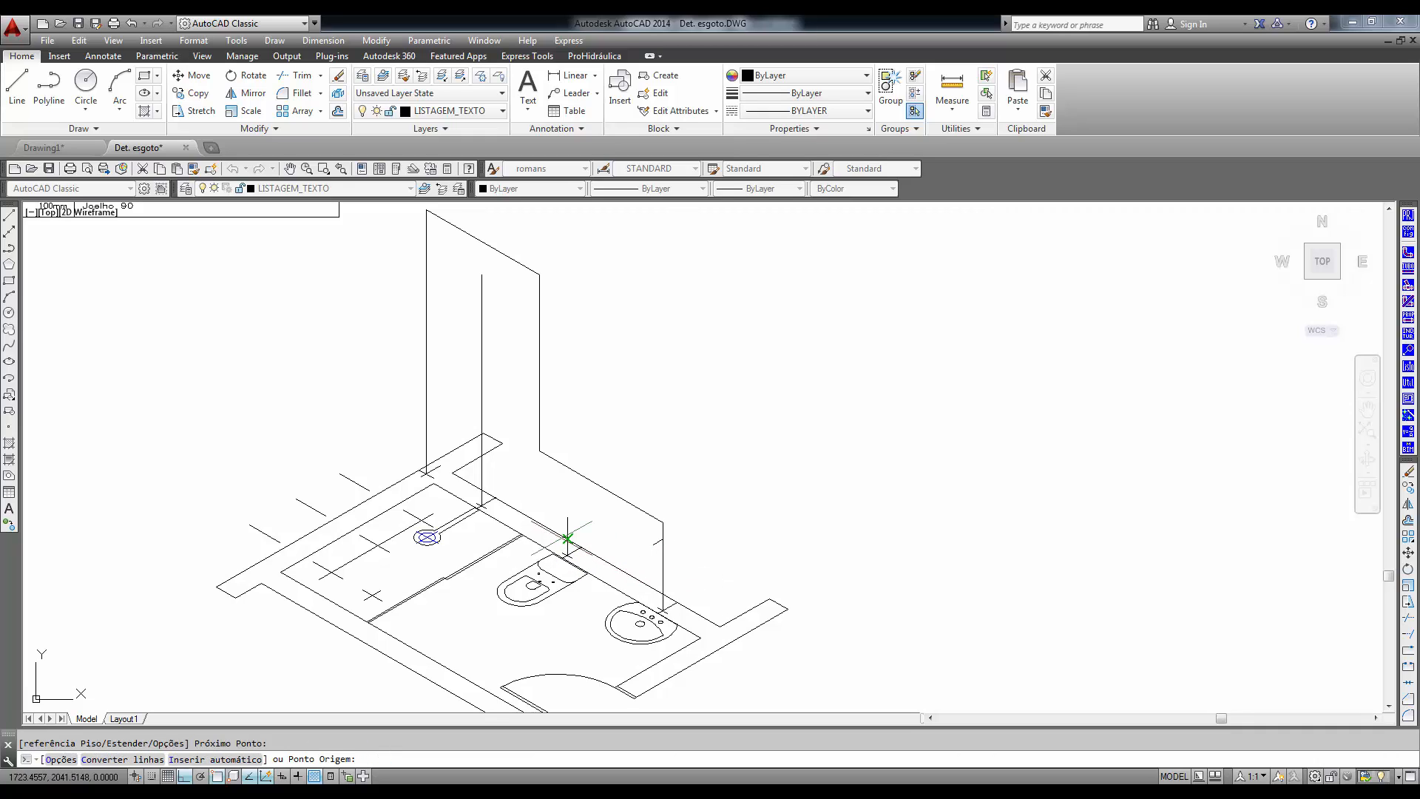
click(558, 522)
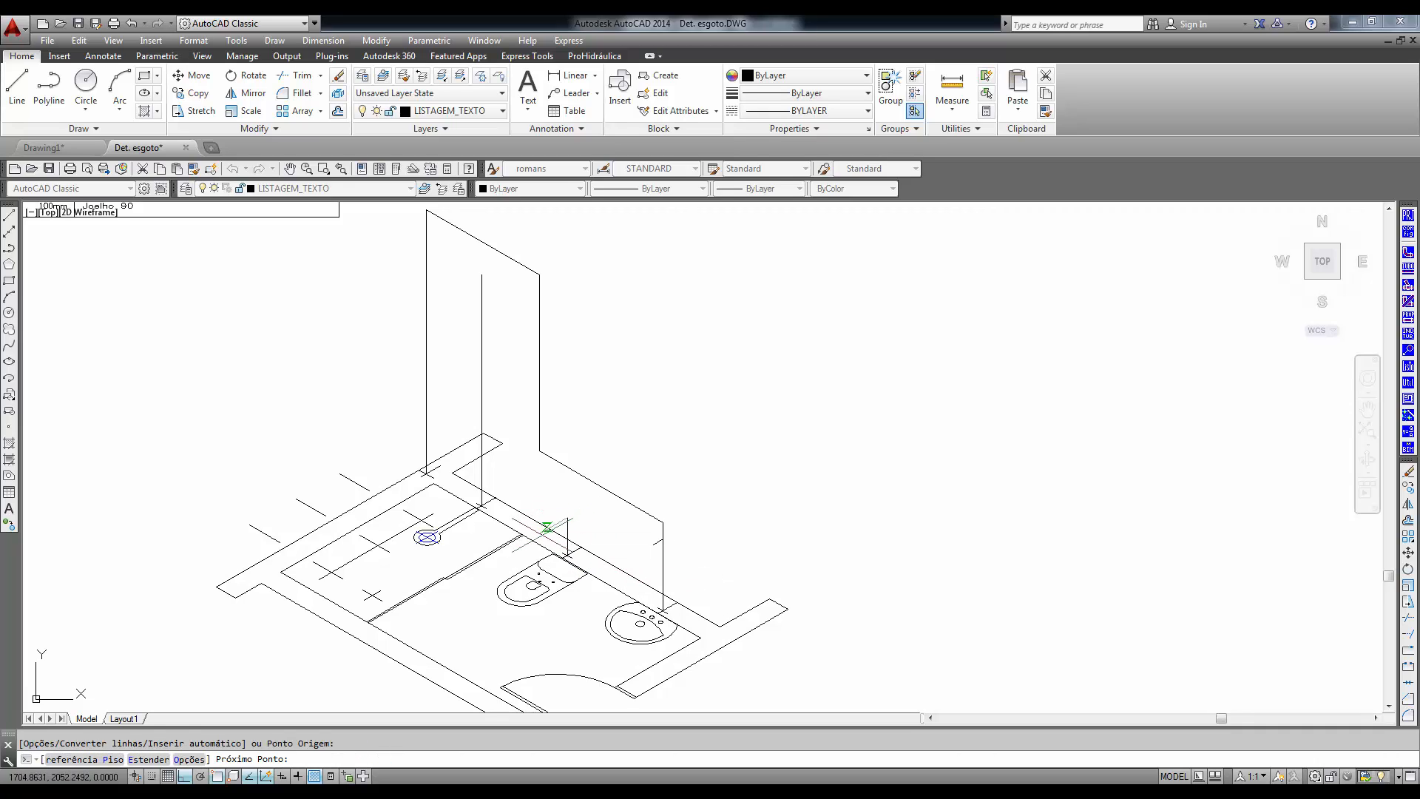
text(10)
key(Return)
key(Return)
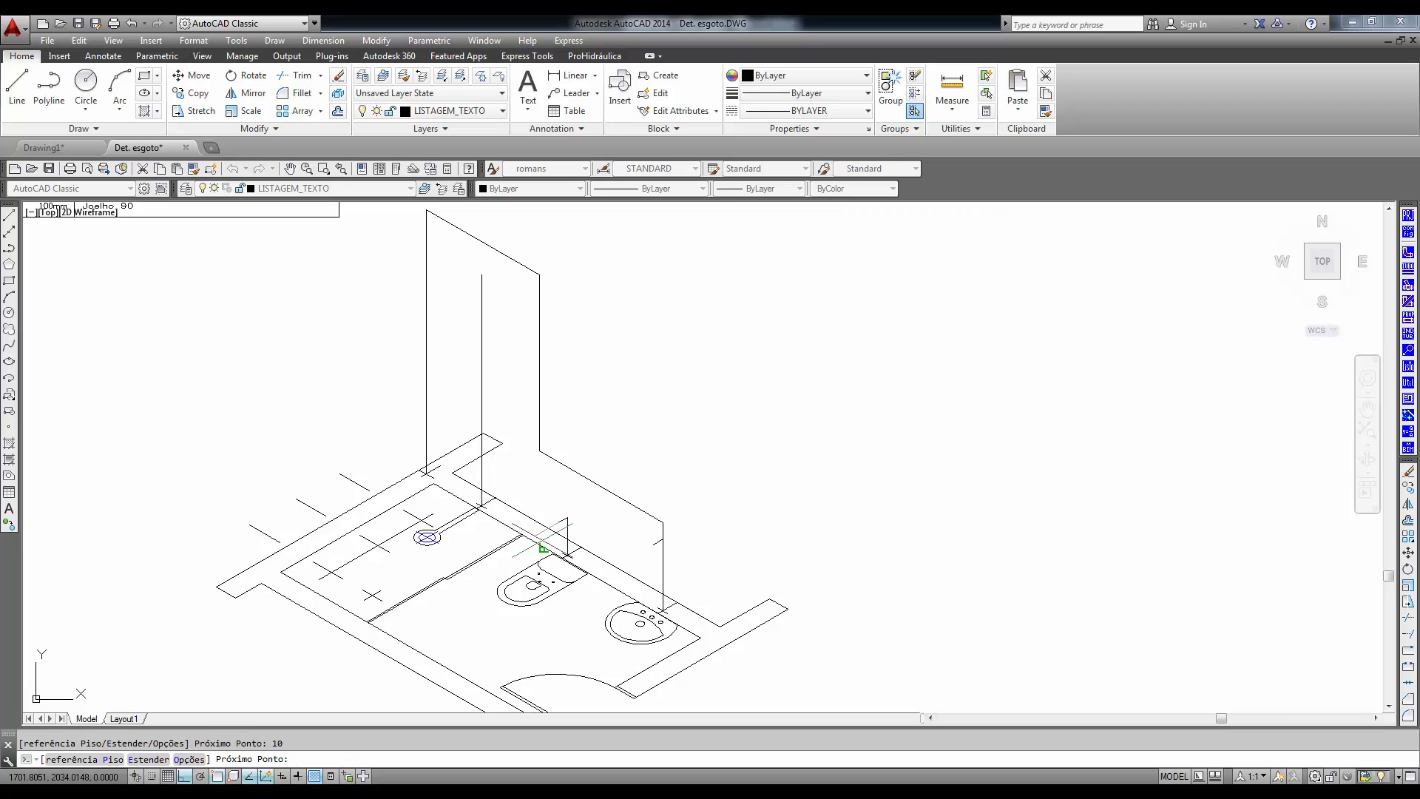
- Set the isometric drawing plane back to Esquerda in the Configuração settings
click(567, 517)
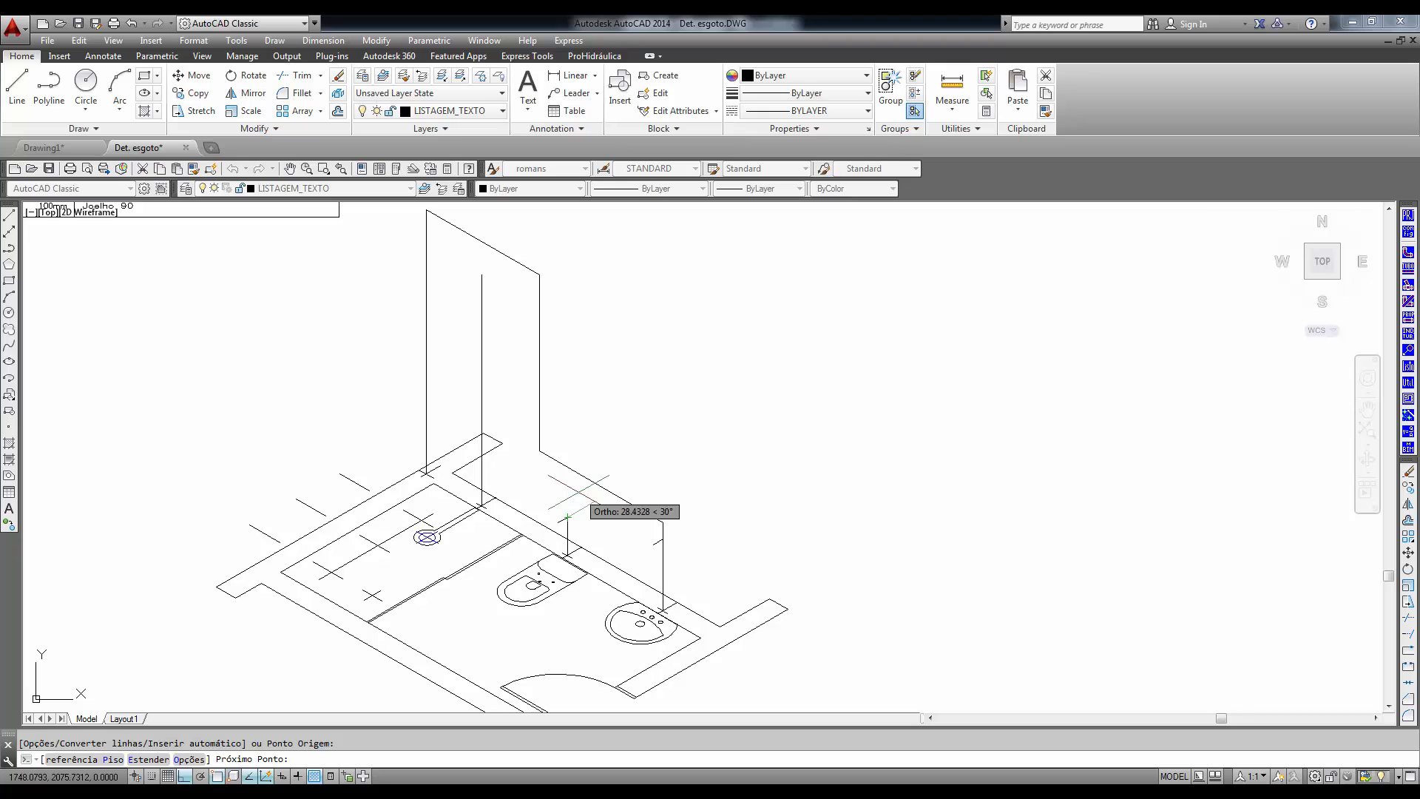
click(1409, 233)
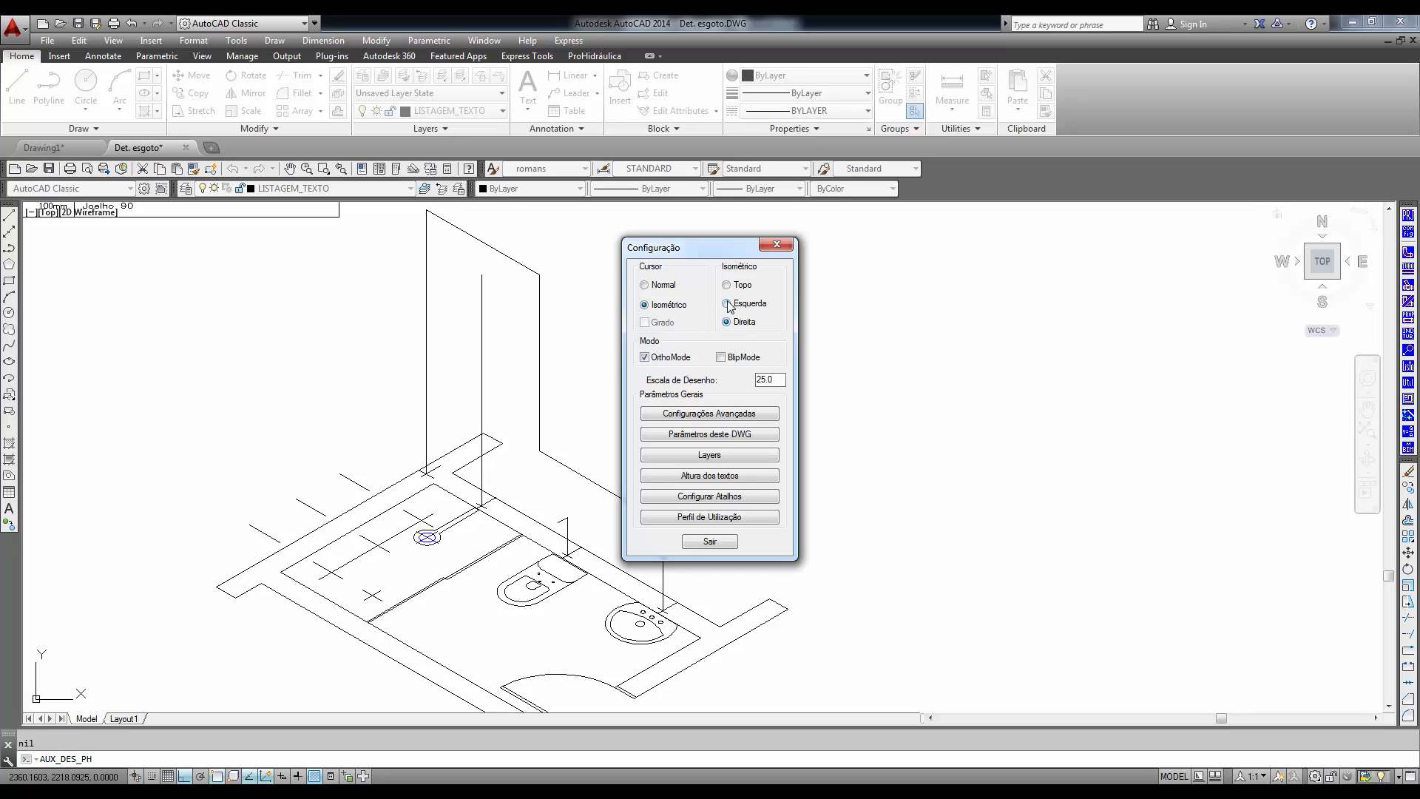
click(708, 542)
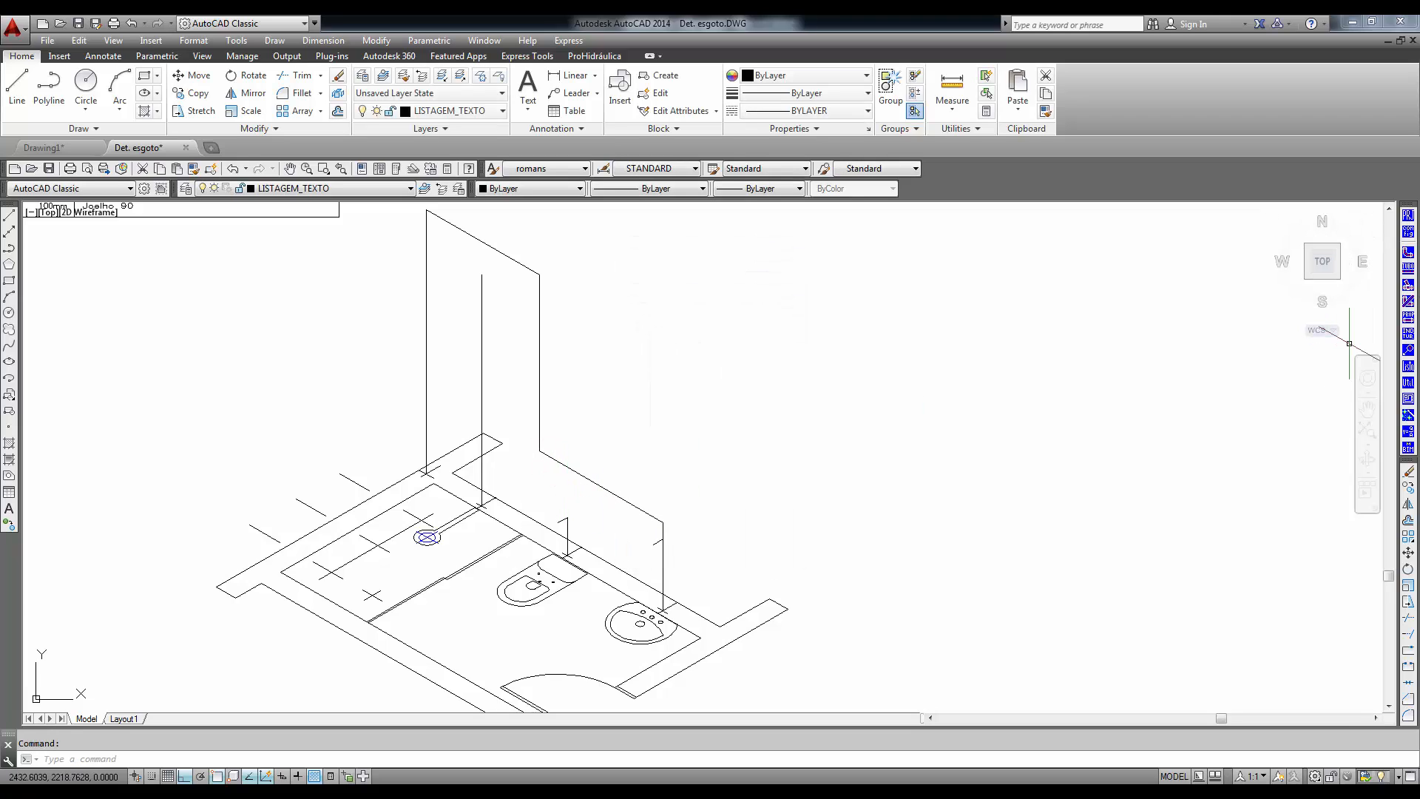
- Draw a 25 mm brown PVC cold-water pipe up from the toilet supply point, extending it to the sloping wall run with Estender
click(1407, 269)
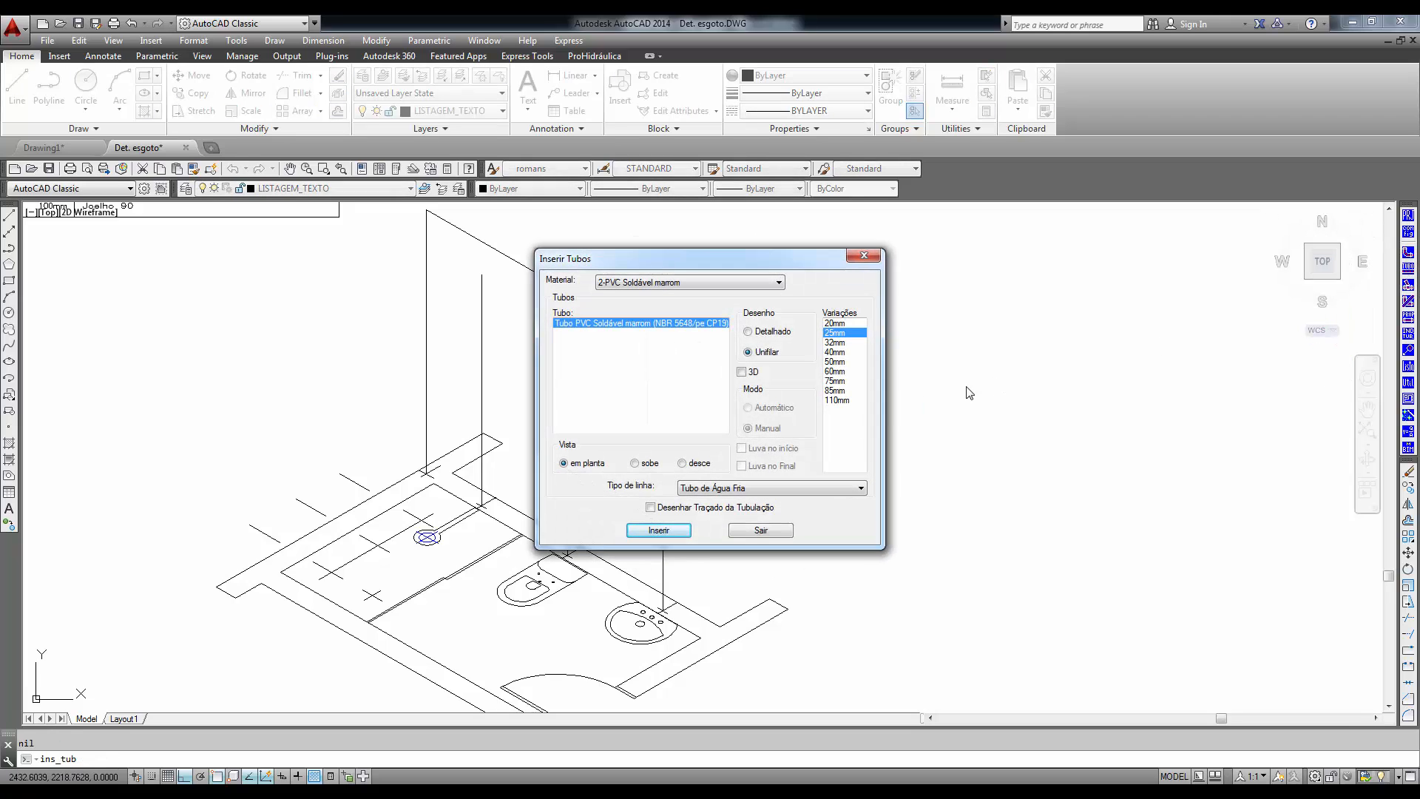
click(657, 532)
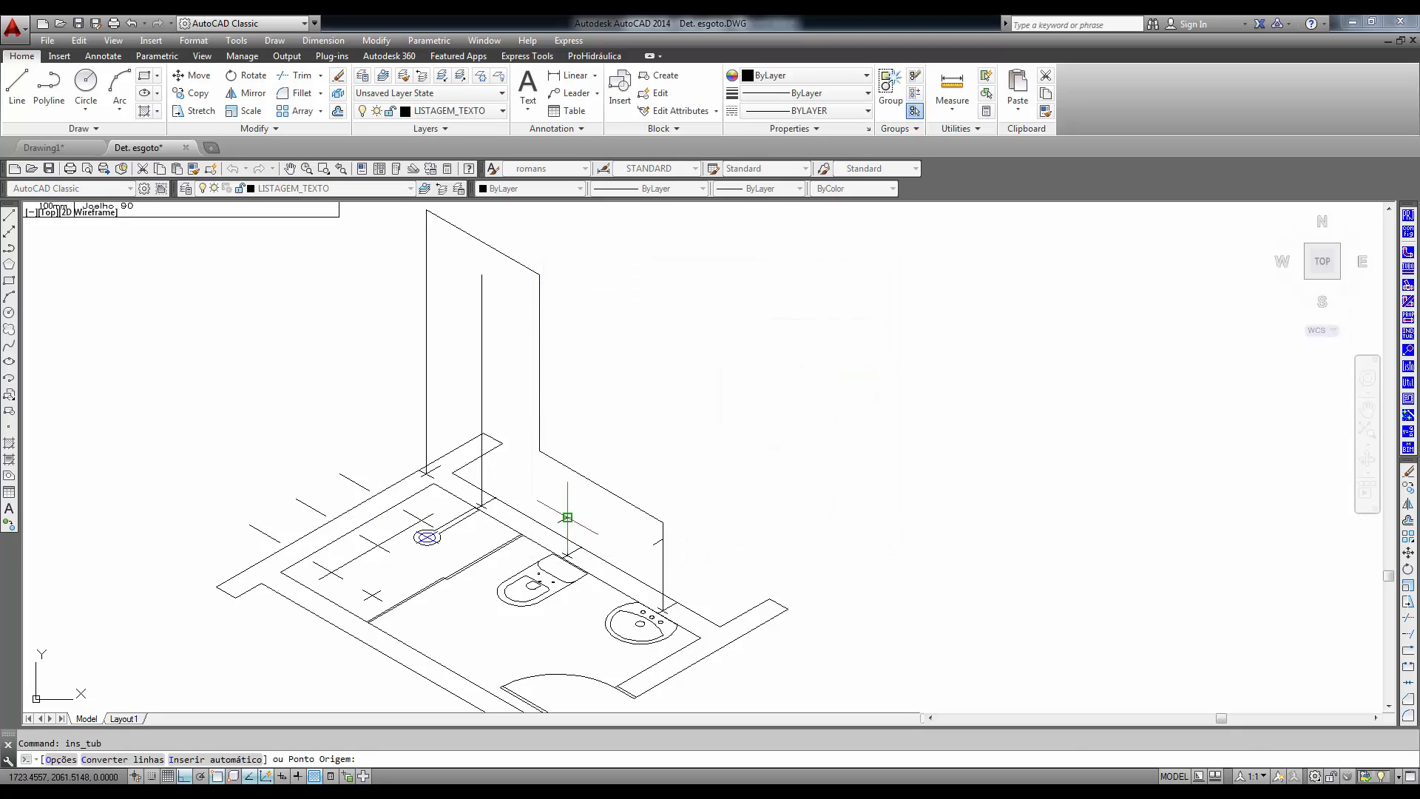
click(567, 517)
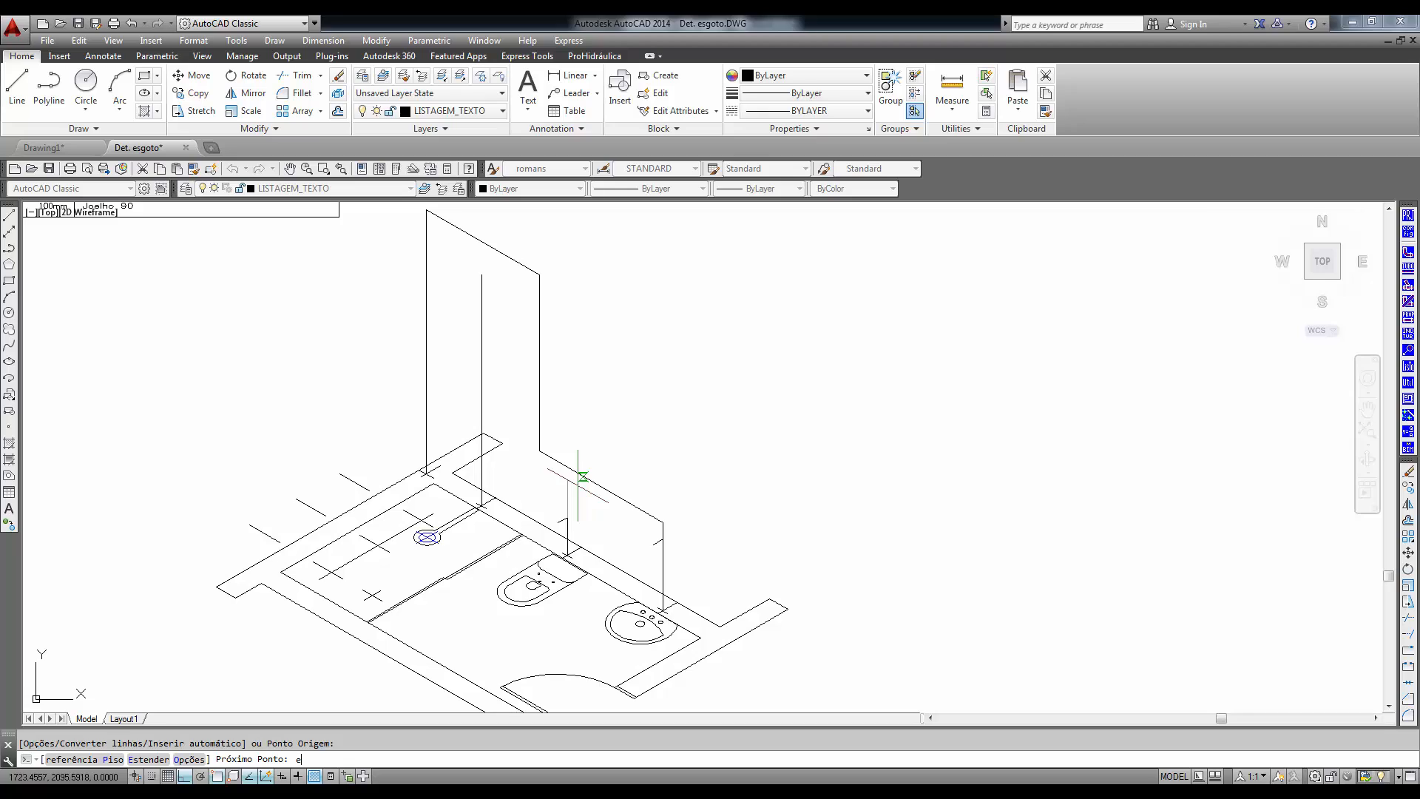
key(Return)
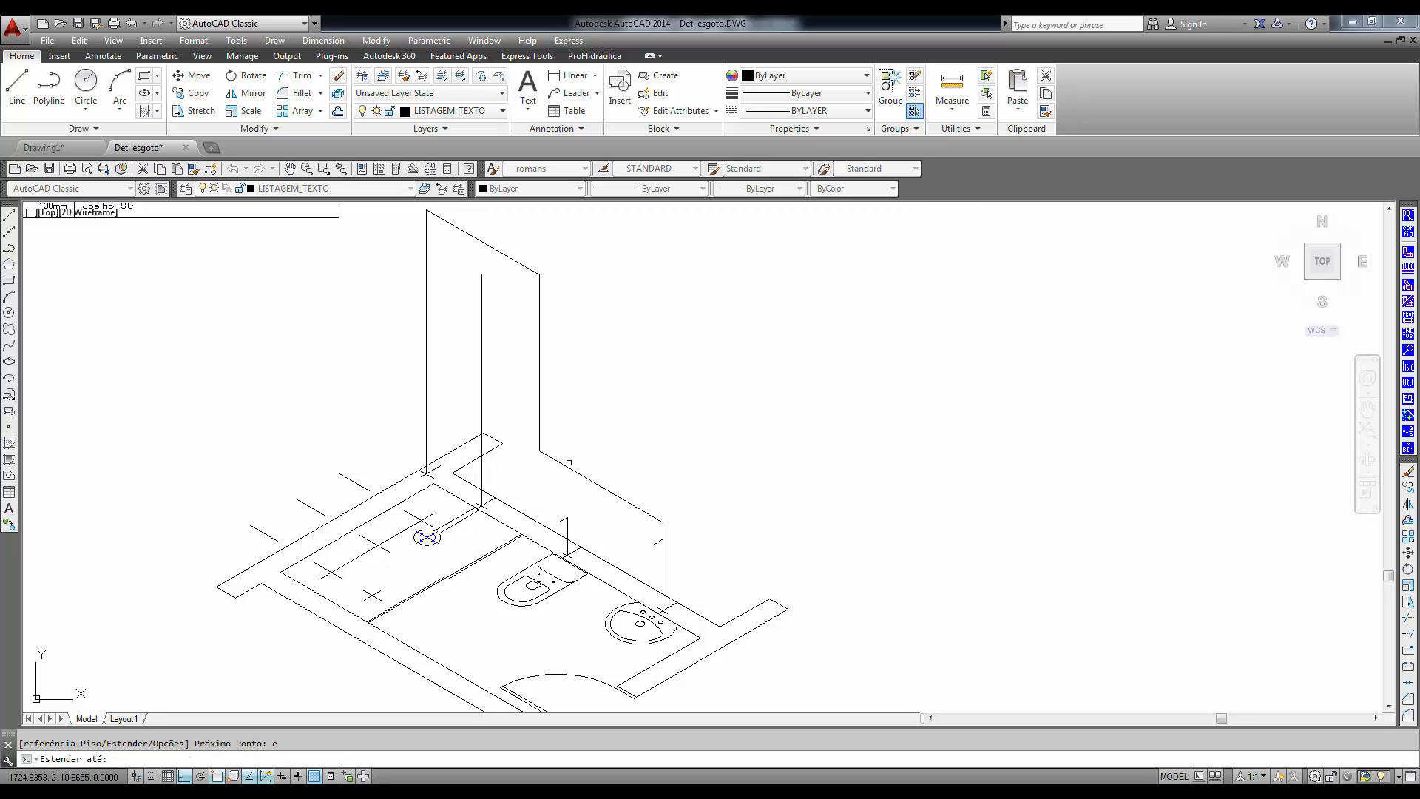
click(566, 461)
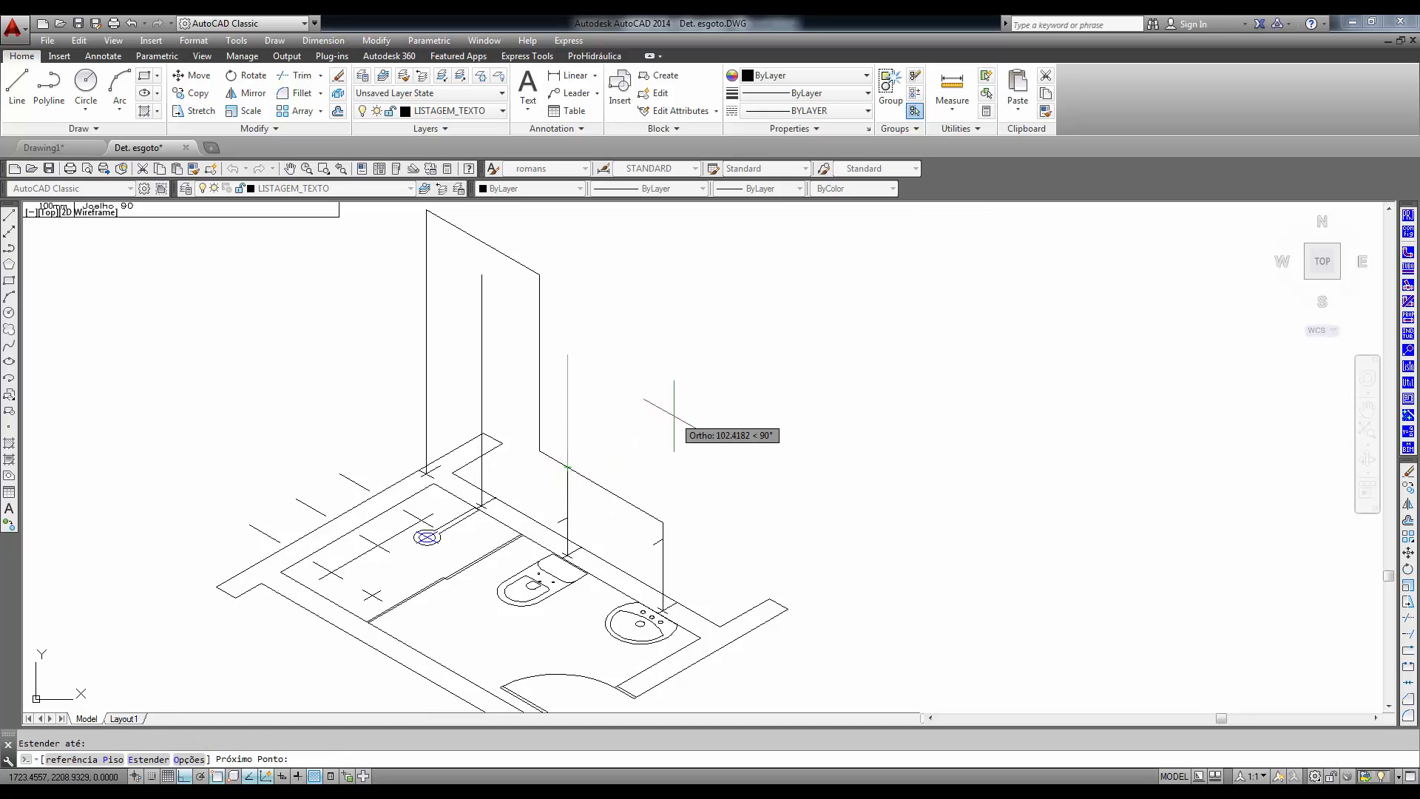
- Draw a pipe from the base of the tall vertical drop along the wall, extending it to the shower's vertical guide line with Estender
click(540, 452)
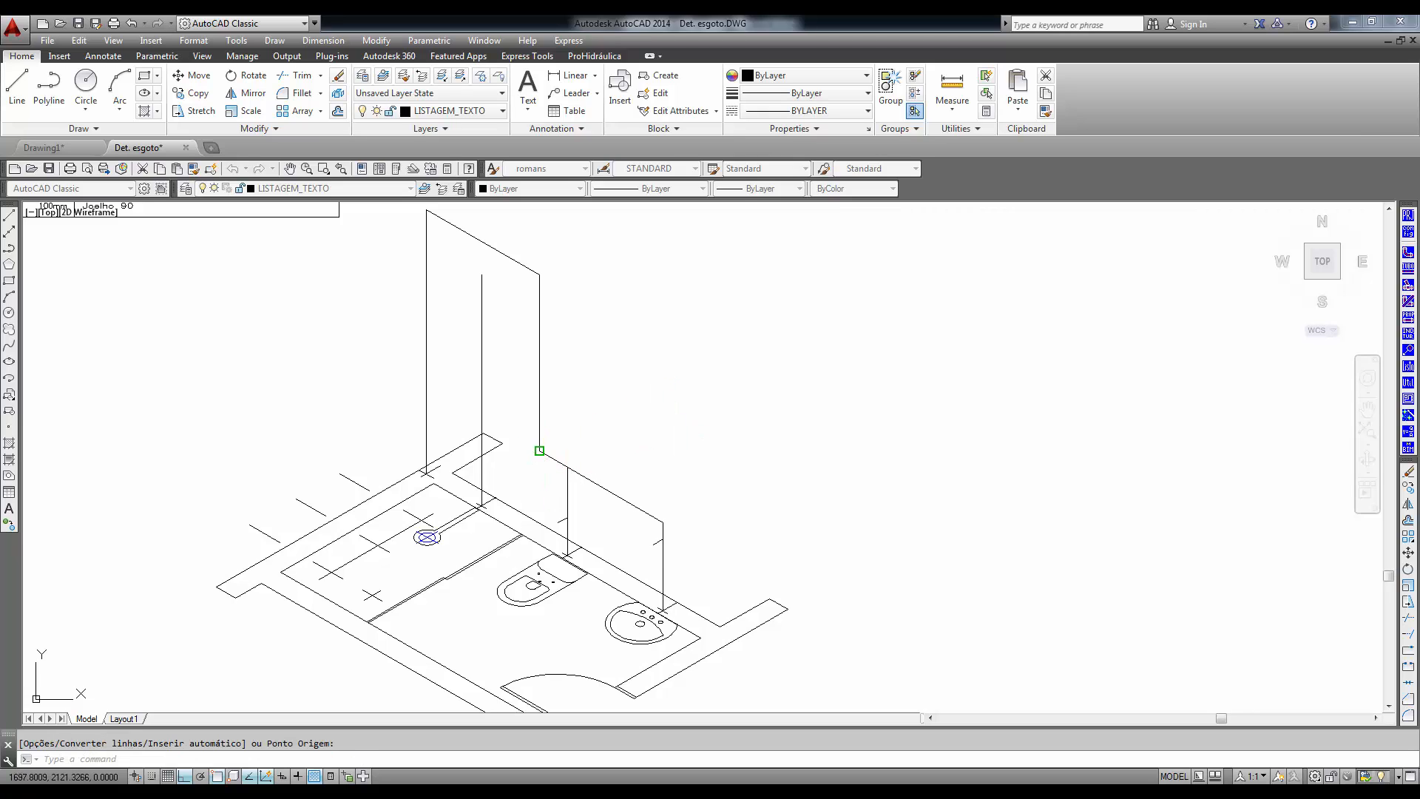
click(658, 529)
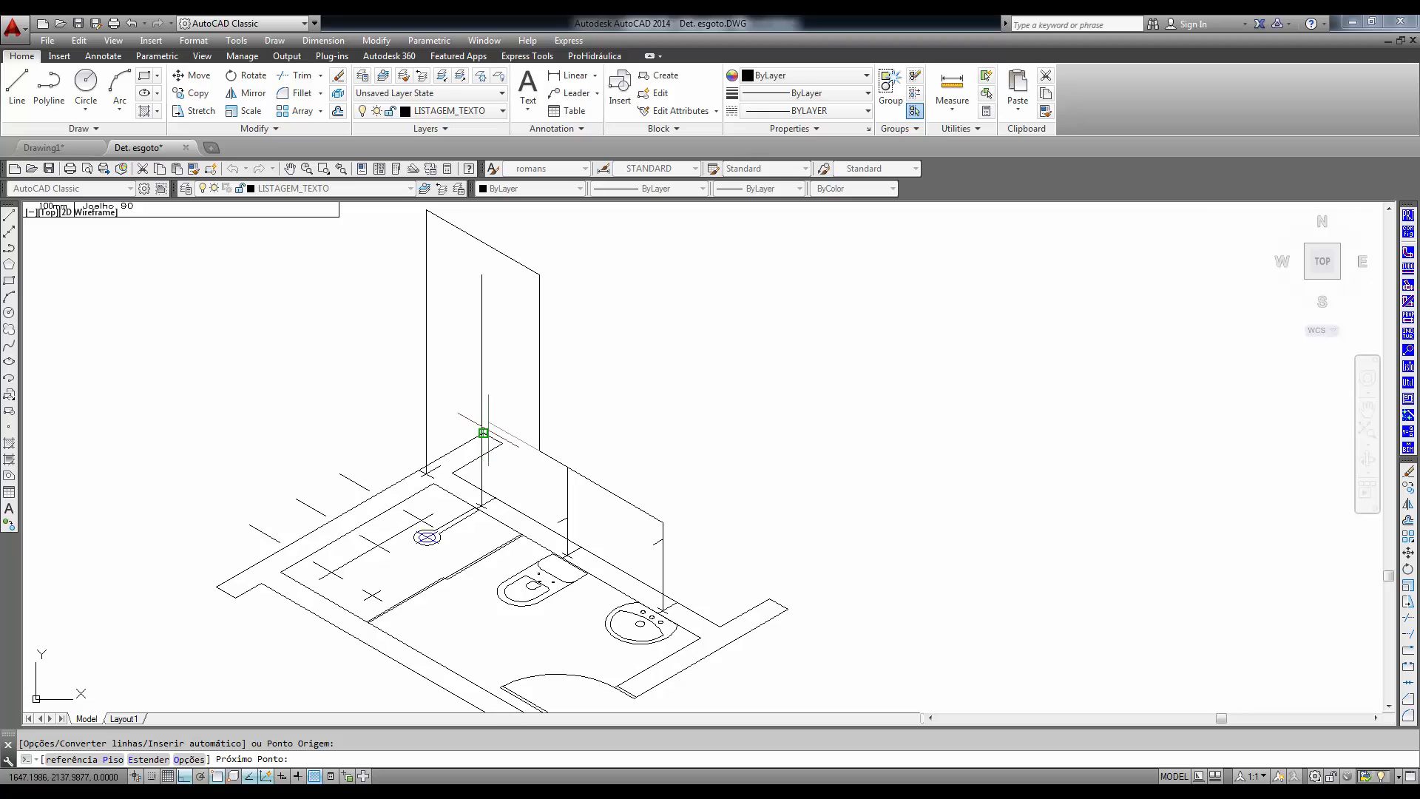
text(e)
key(Return)
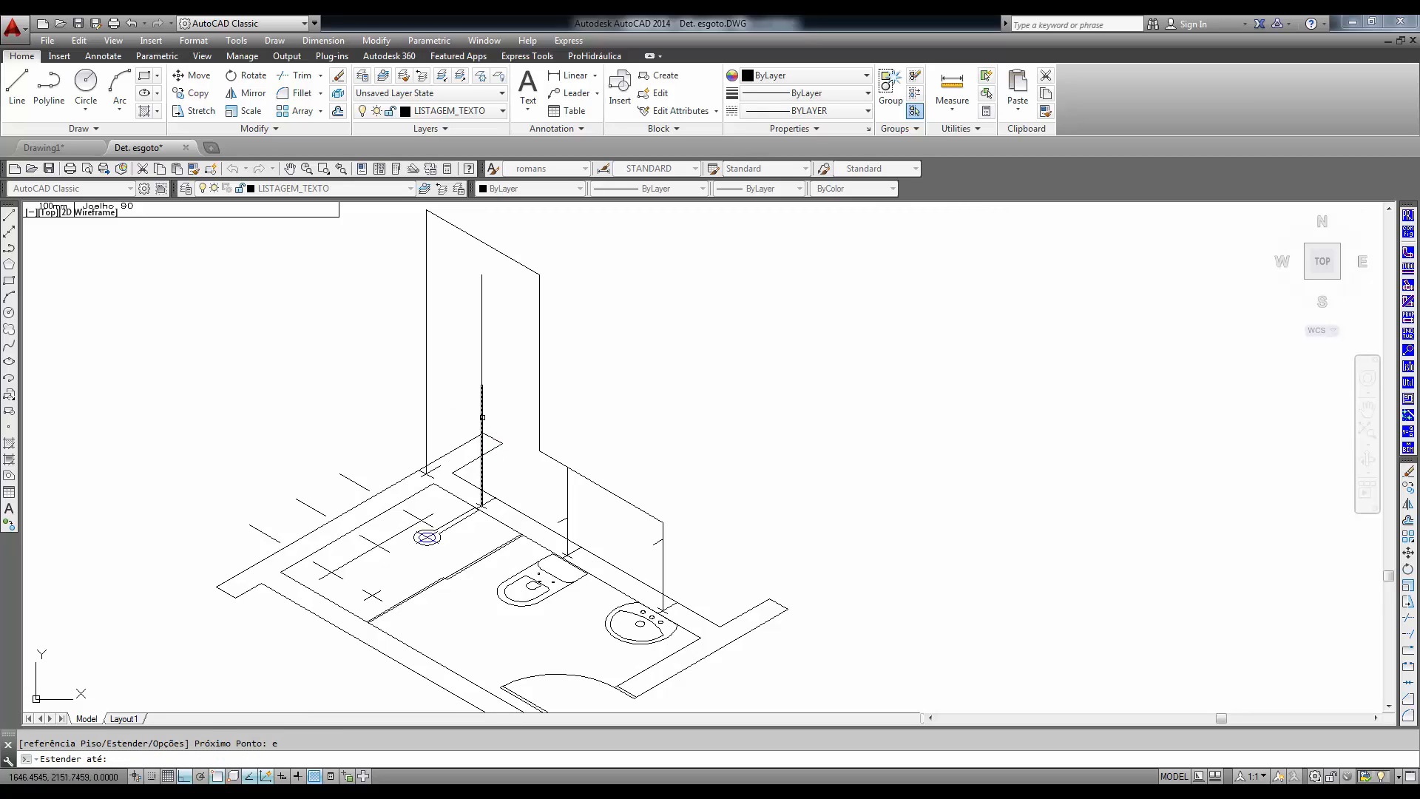
click(480, 417)
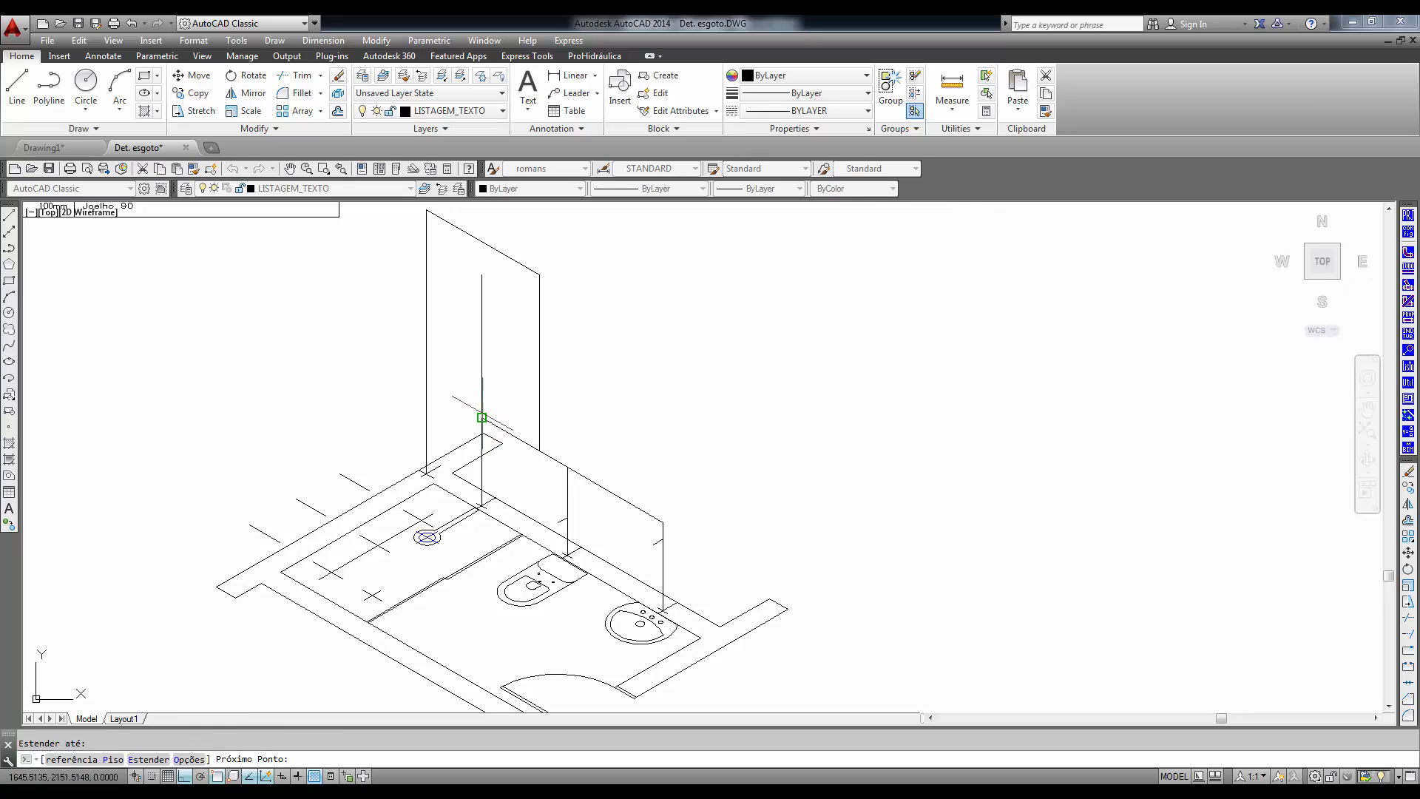
- Continue the pipe up to the top of the shower's vertical line, add a 10-unit stub in the top isoplane, and finish inserting pipes
click(481, 273)
key(F5)
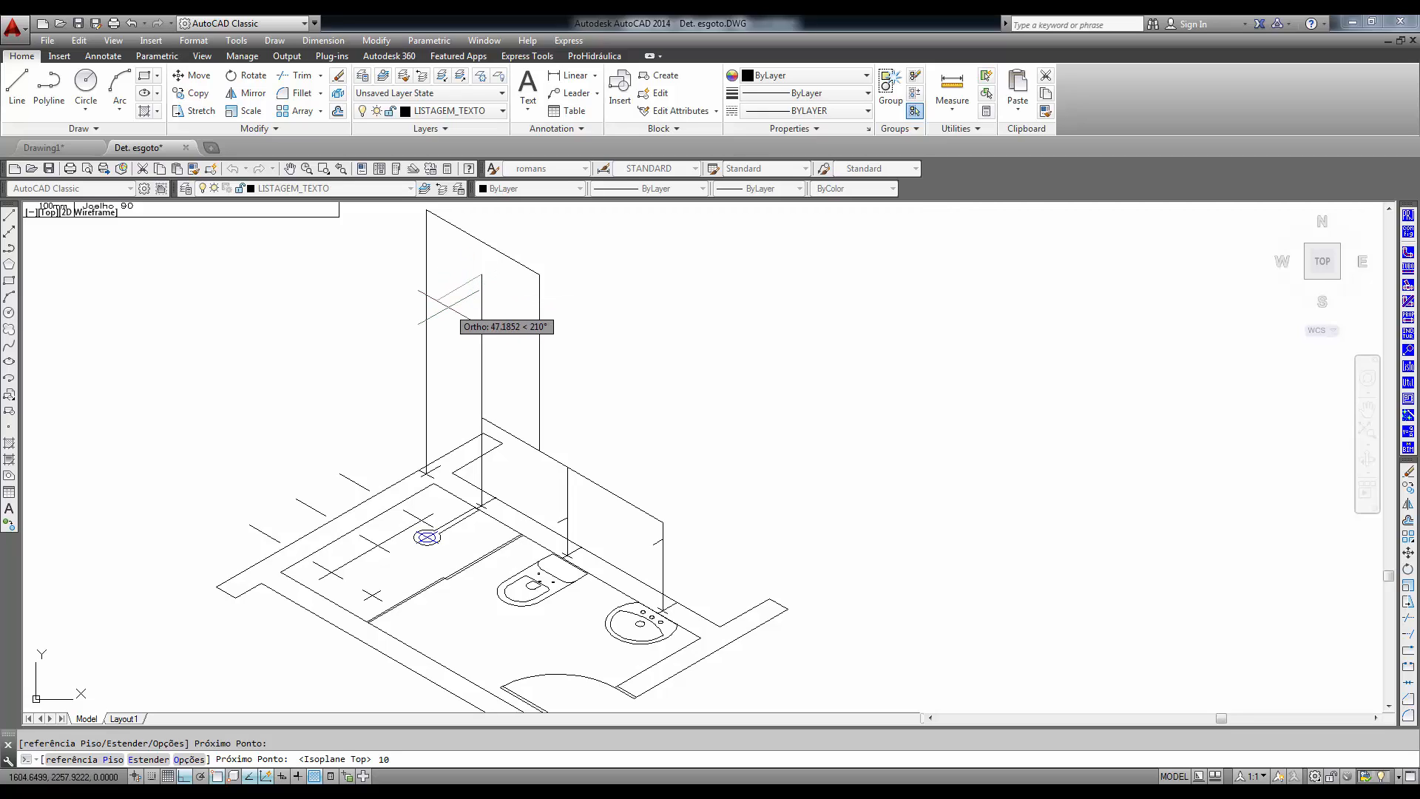
text(10)
key(Return)
key(Return)
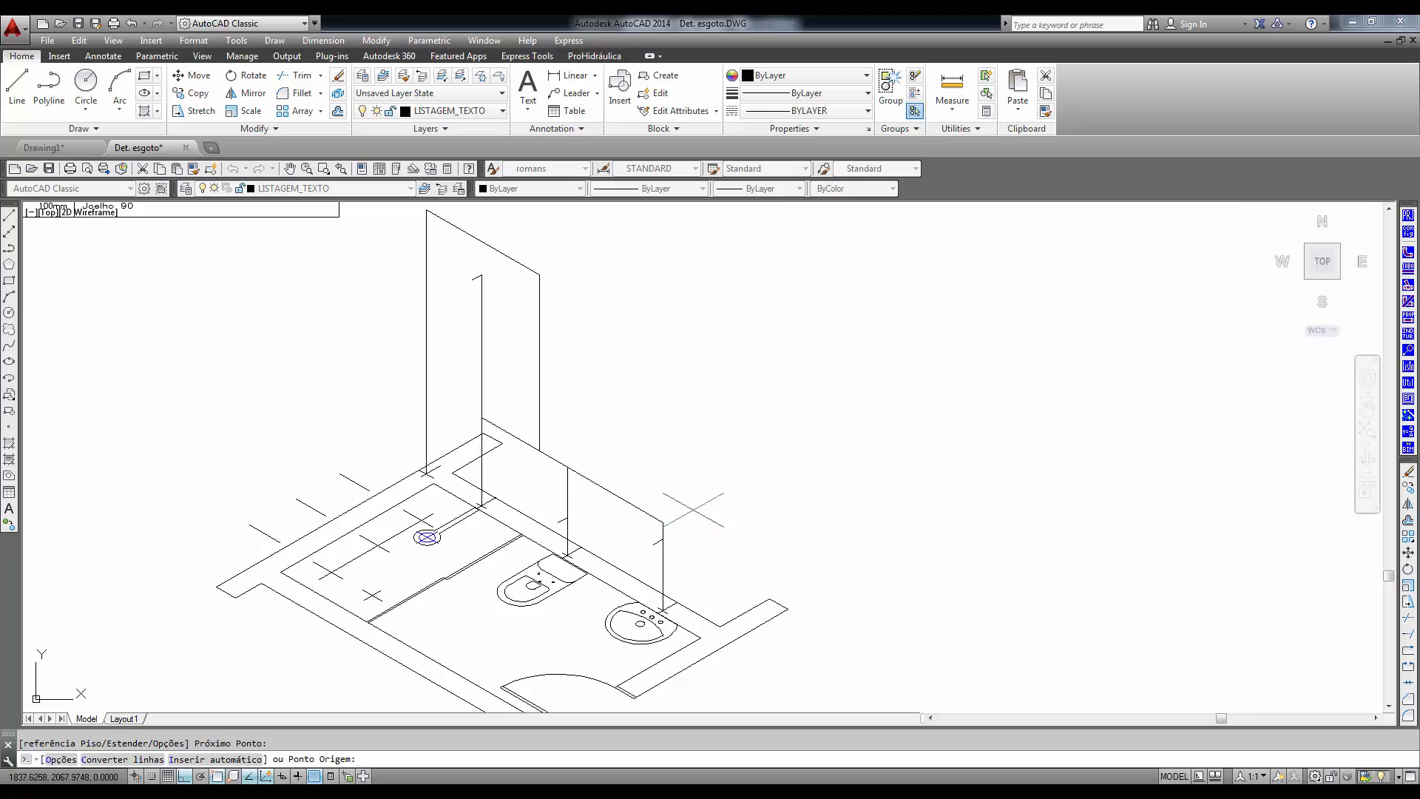
middle_drag(741, 491, 766, 534)
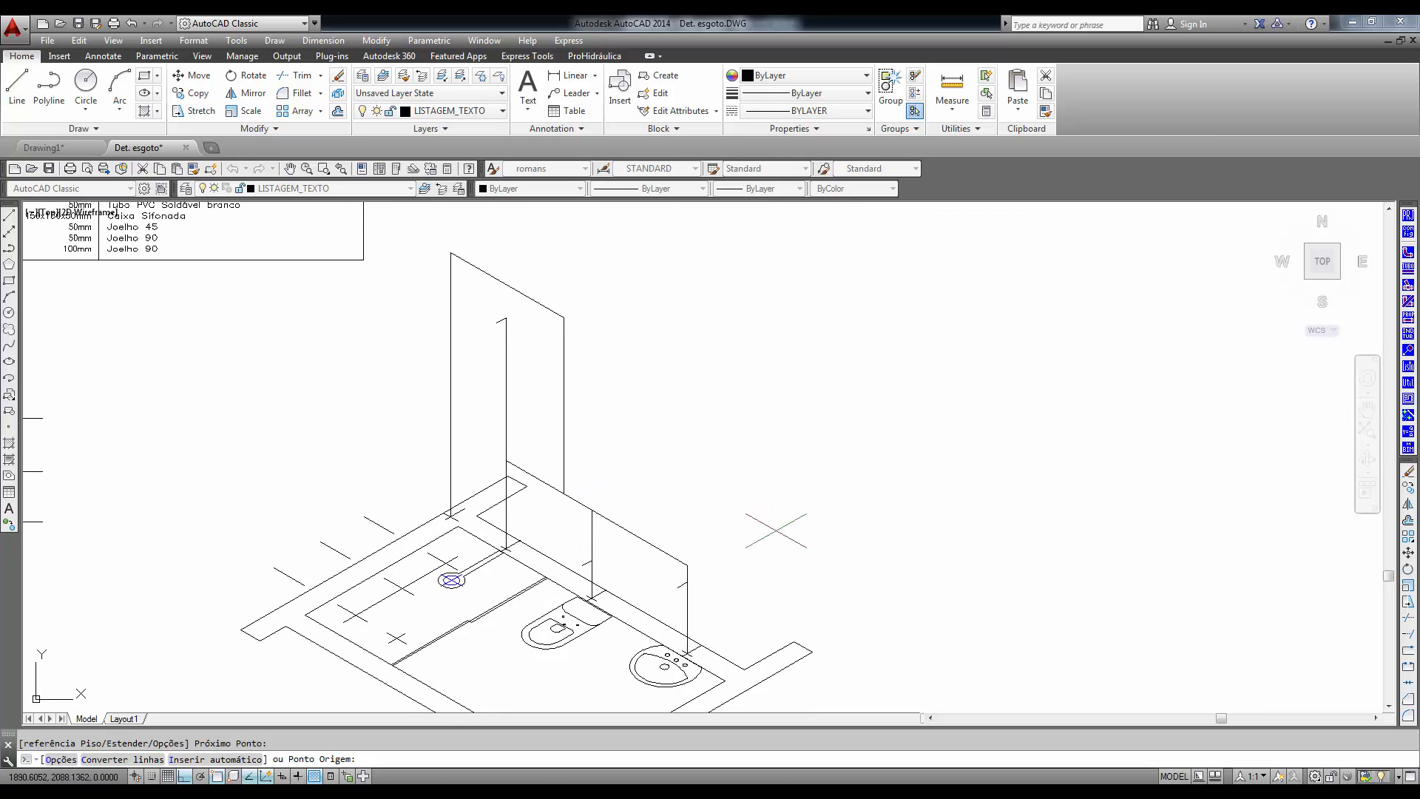
key(Return)
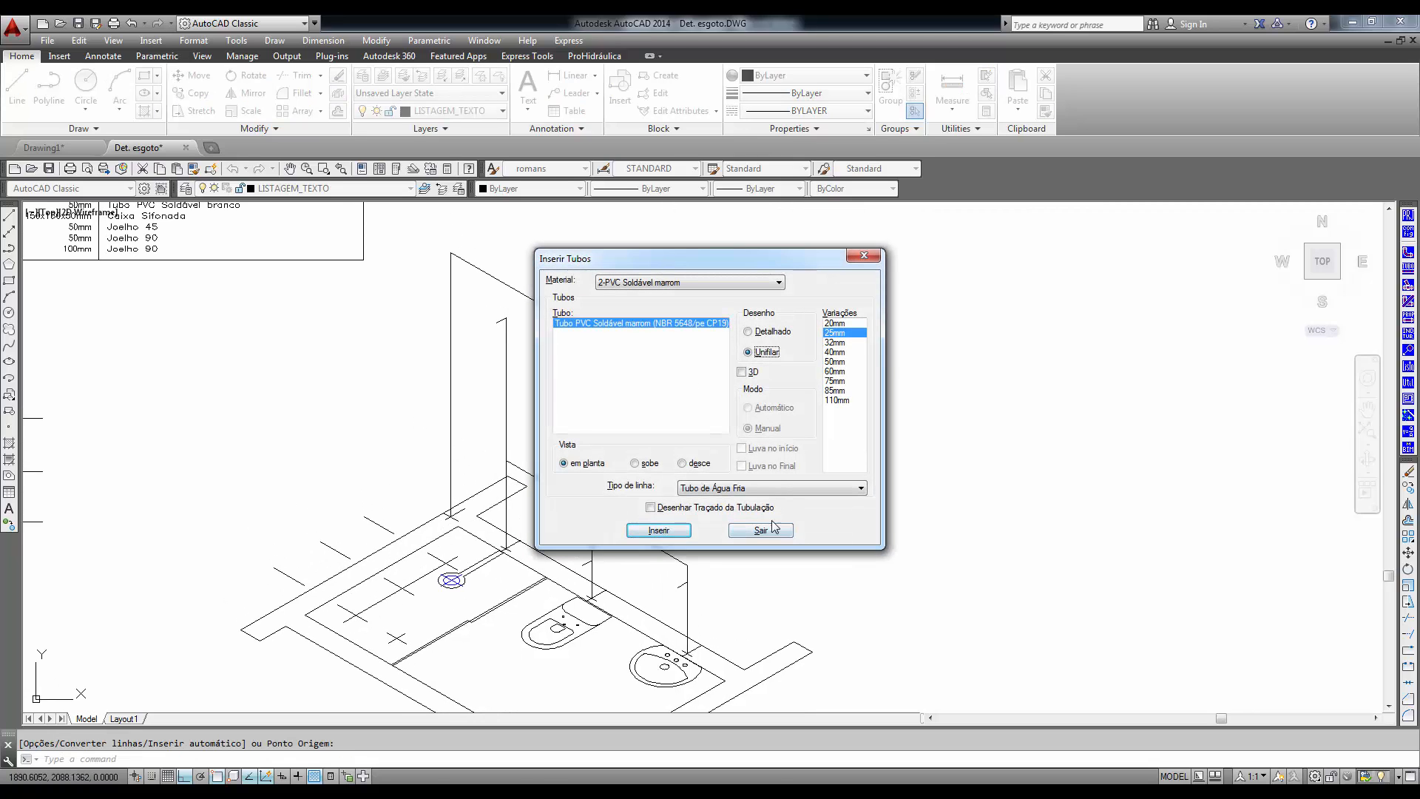
click(755, 527)
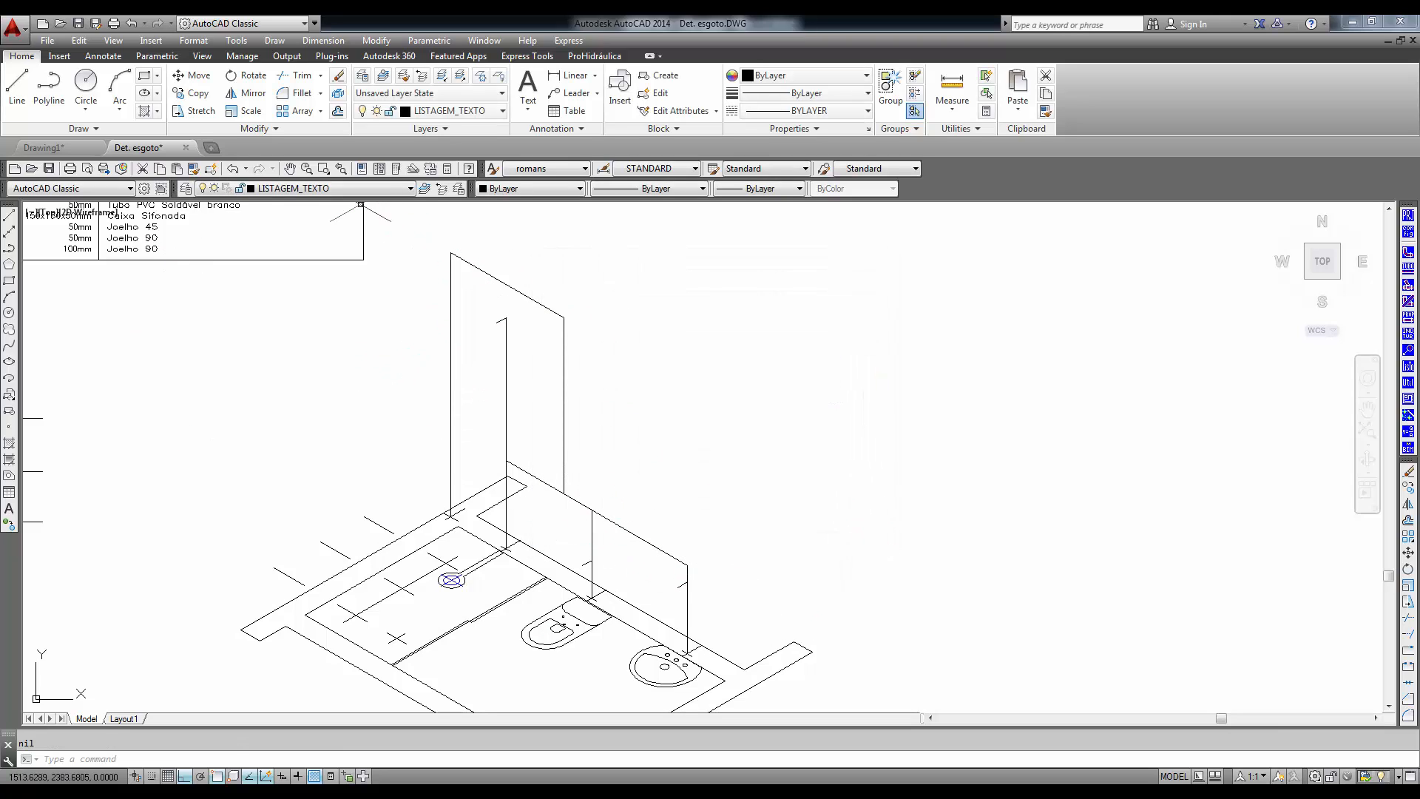
- Set the color of the TUBO-PVC_SOLDAVEL_MARROM_U layer to index color 33
click(185, 190)
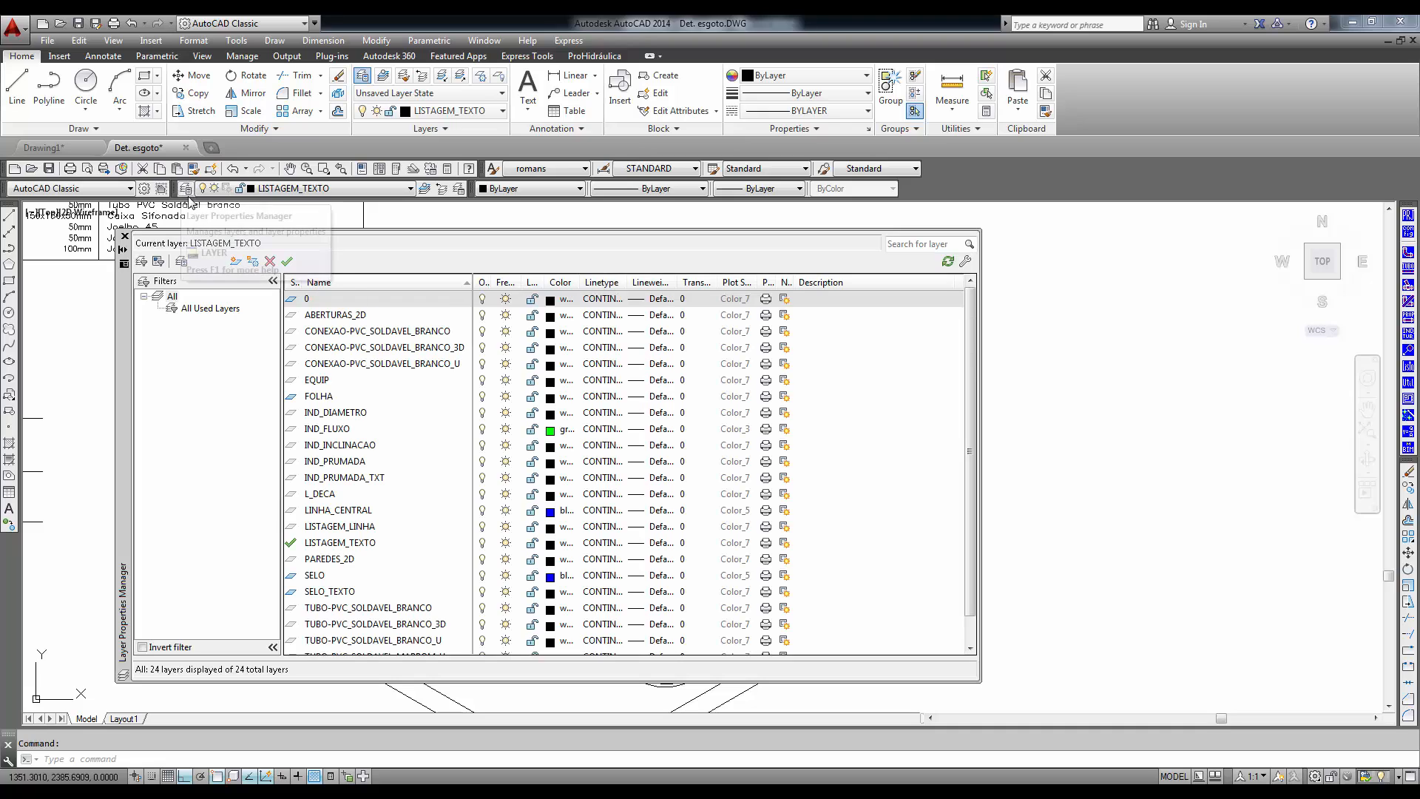
scroll(975, 340, down, 1)
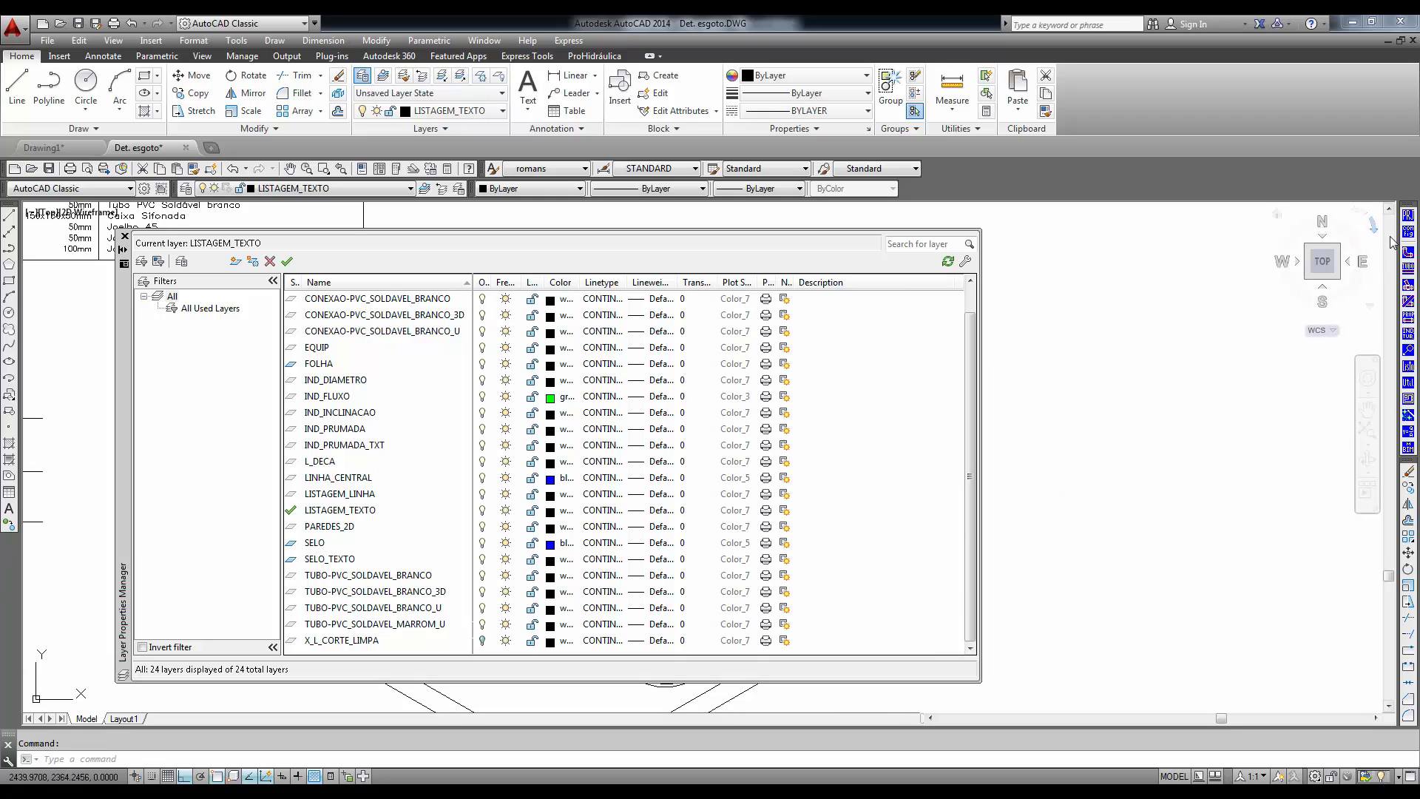
scroll(970, 424, up, 1)
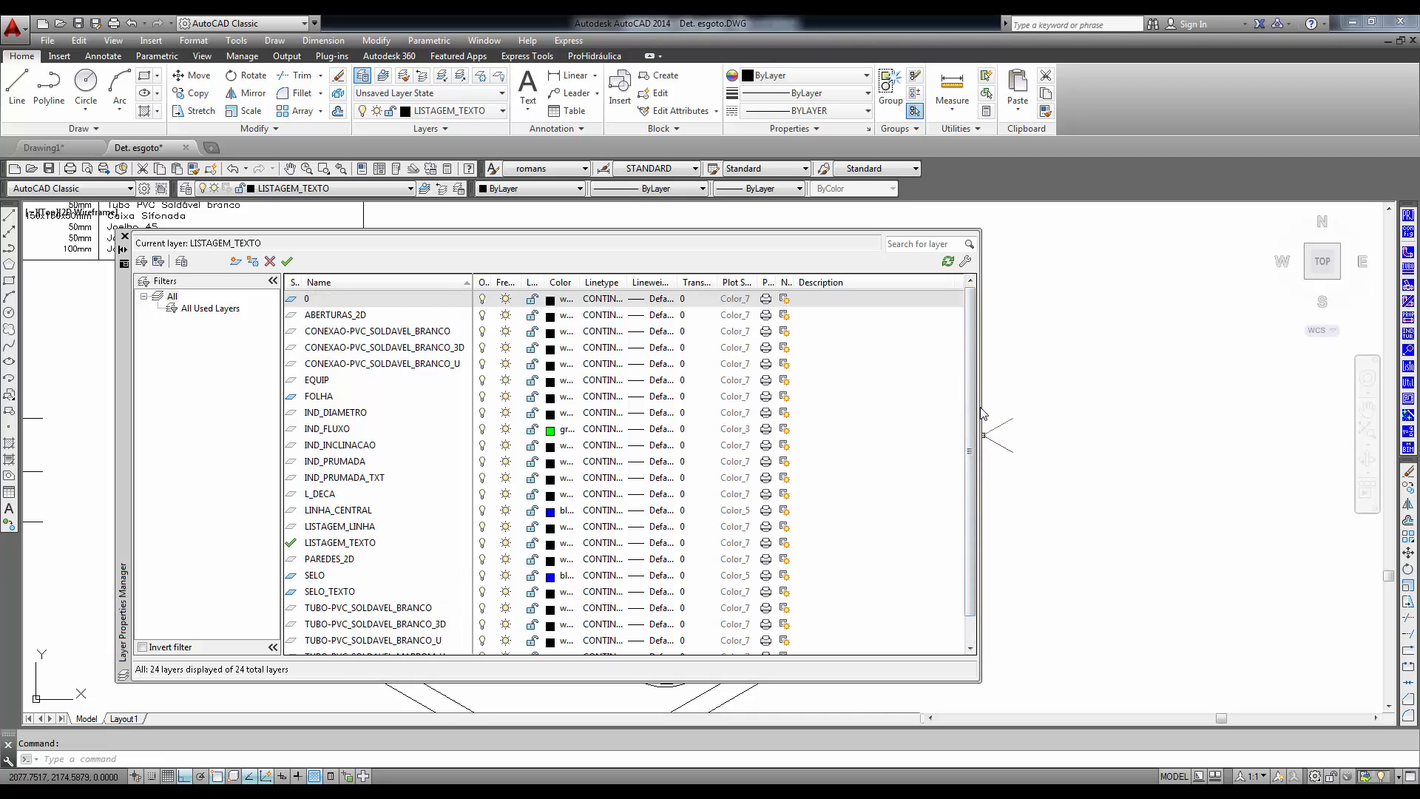
scroll(970, 430, down, 1)
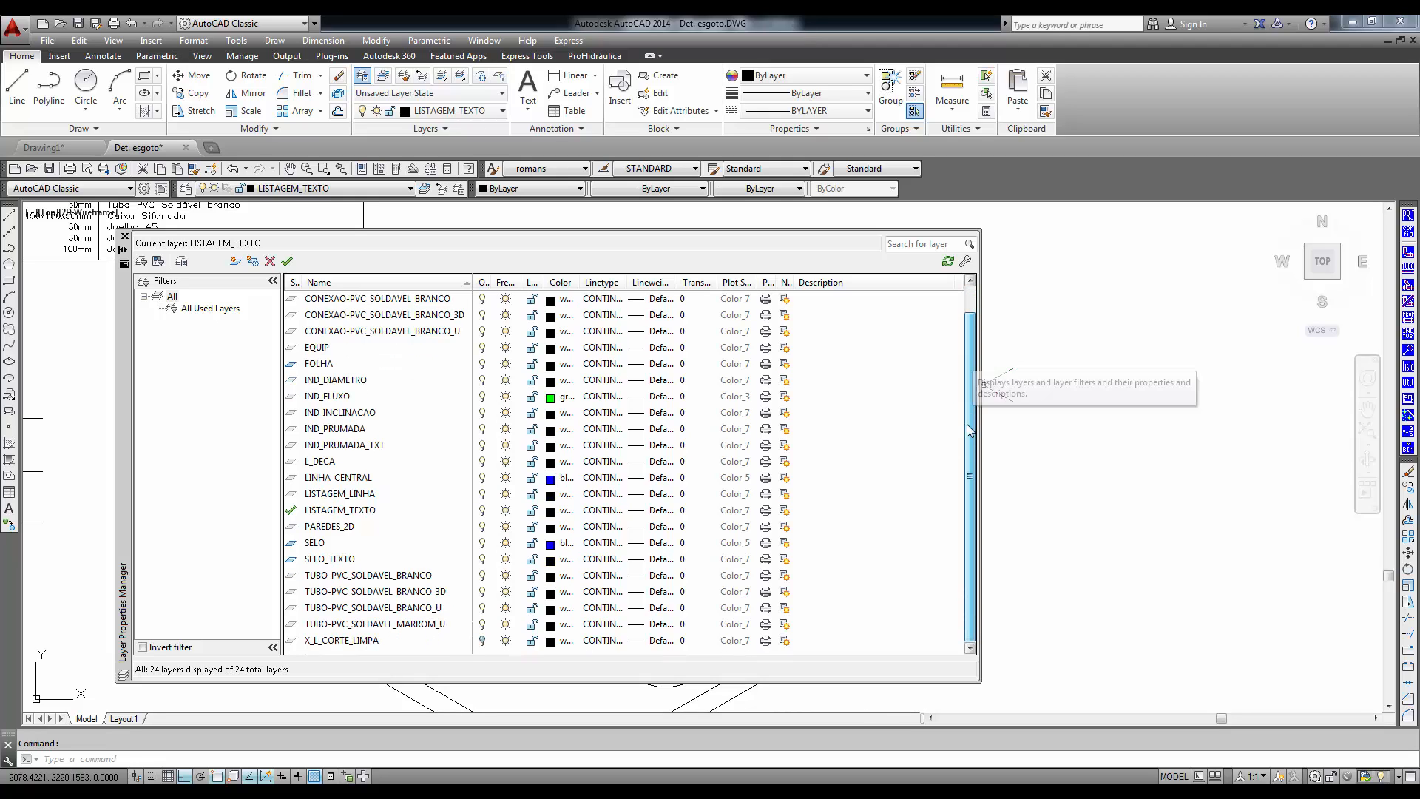
click(392, 625)
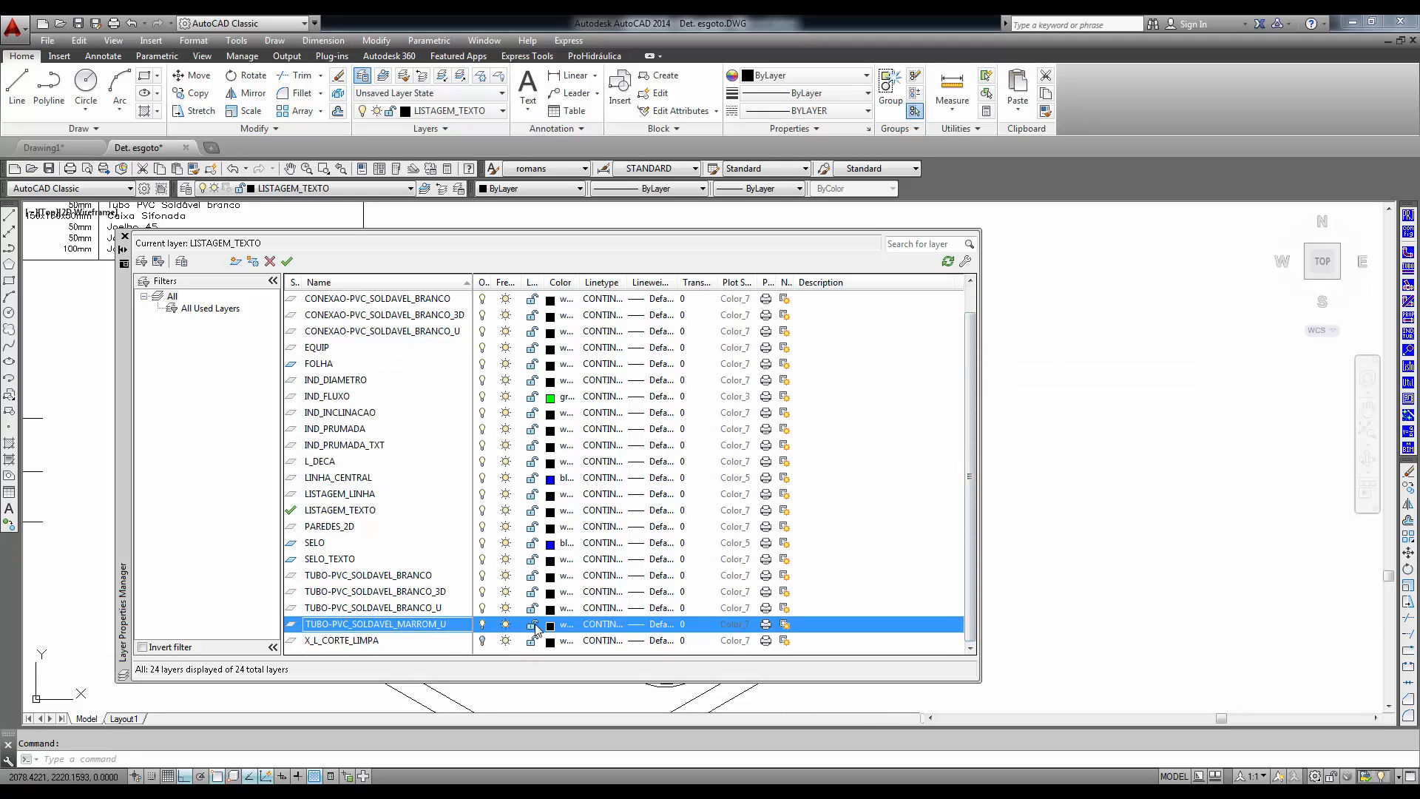
click(551, 626)
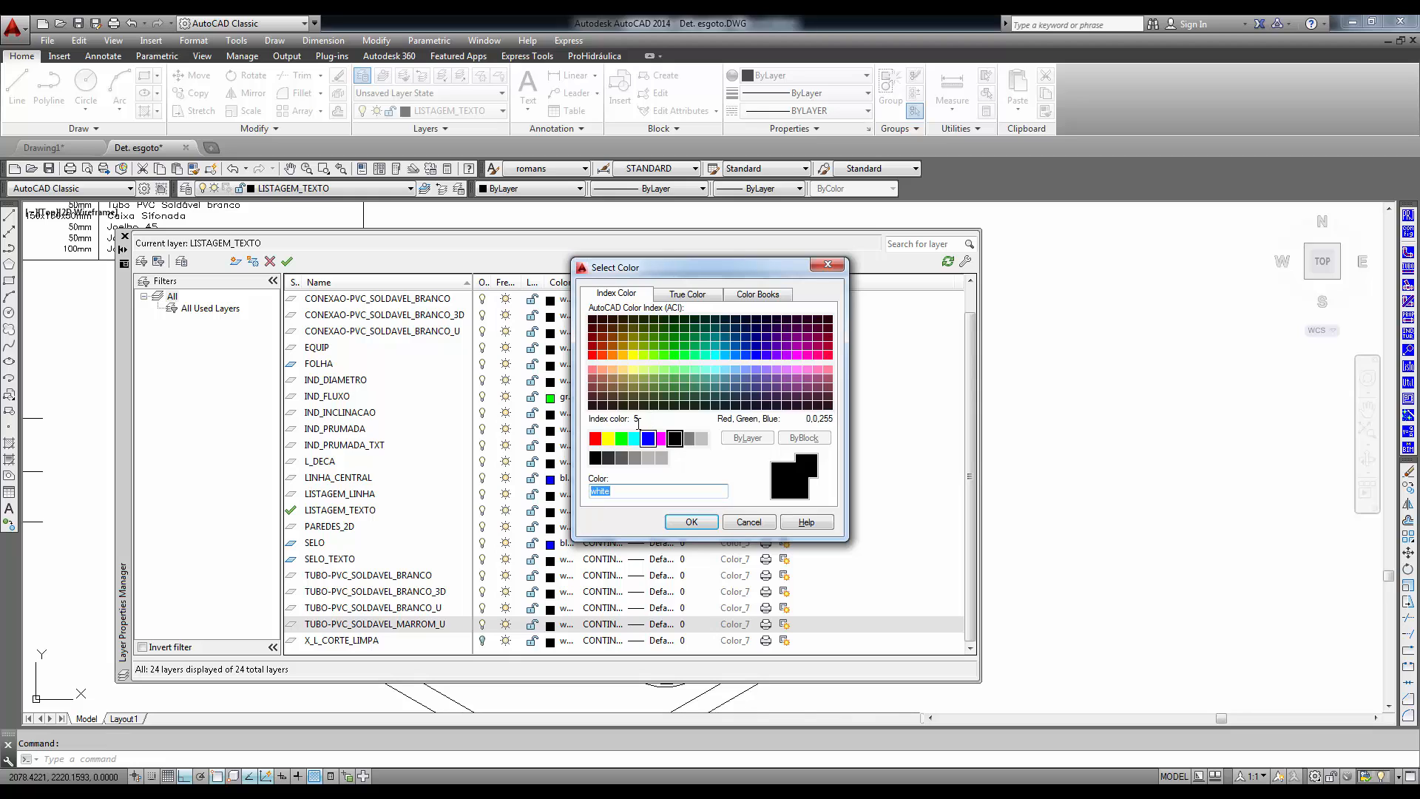
click(613, 378)
click(694, 523)
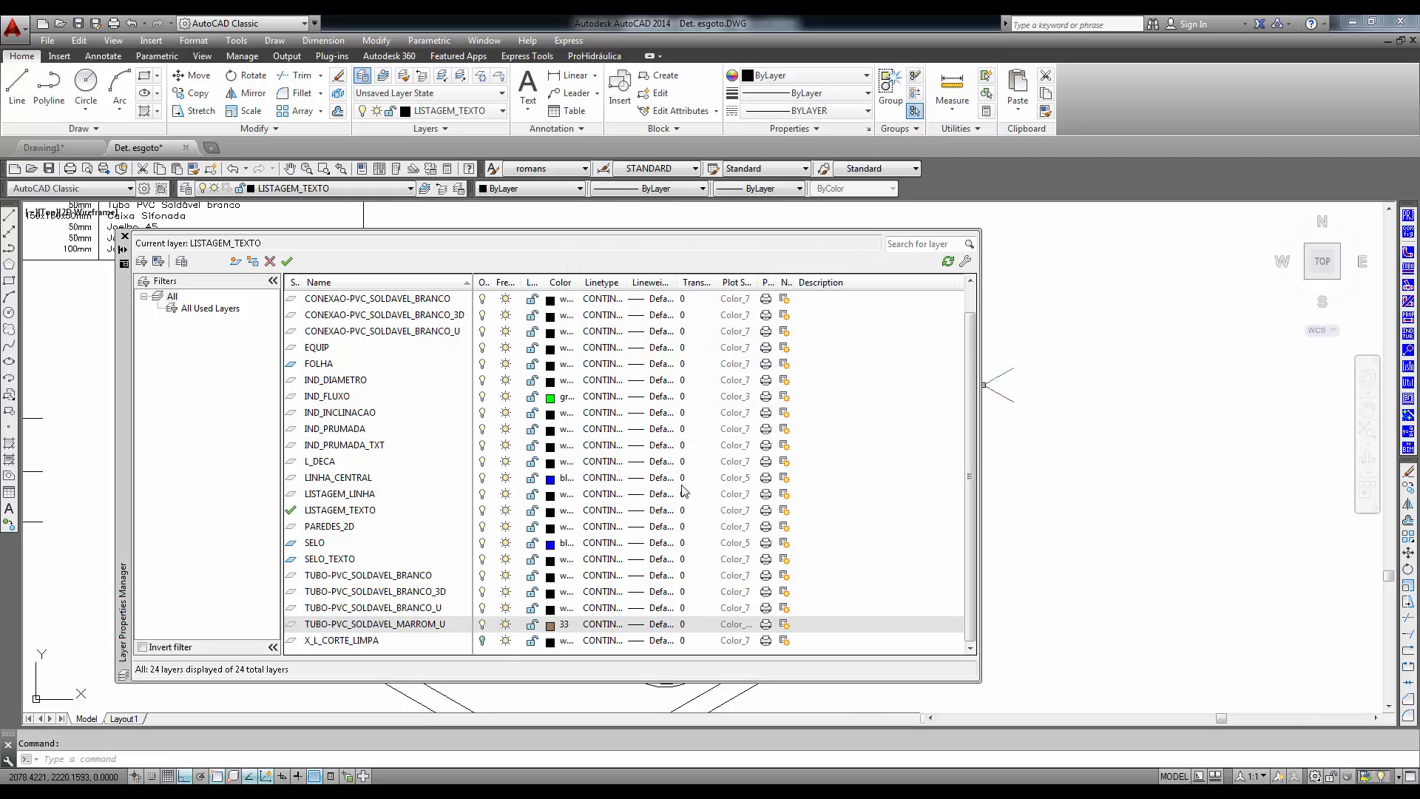
click(124, 236)
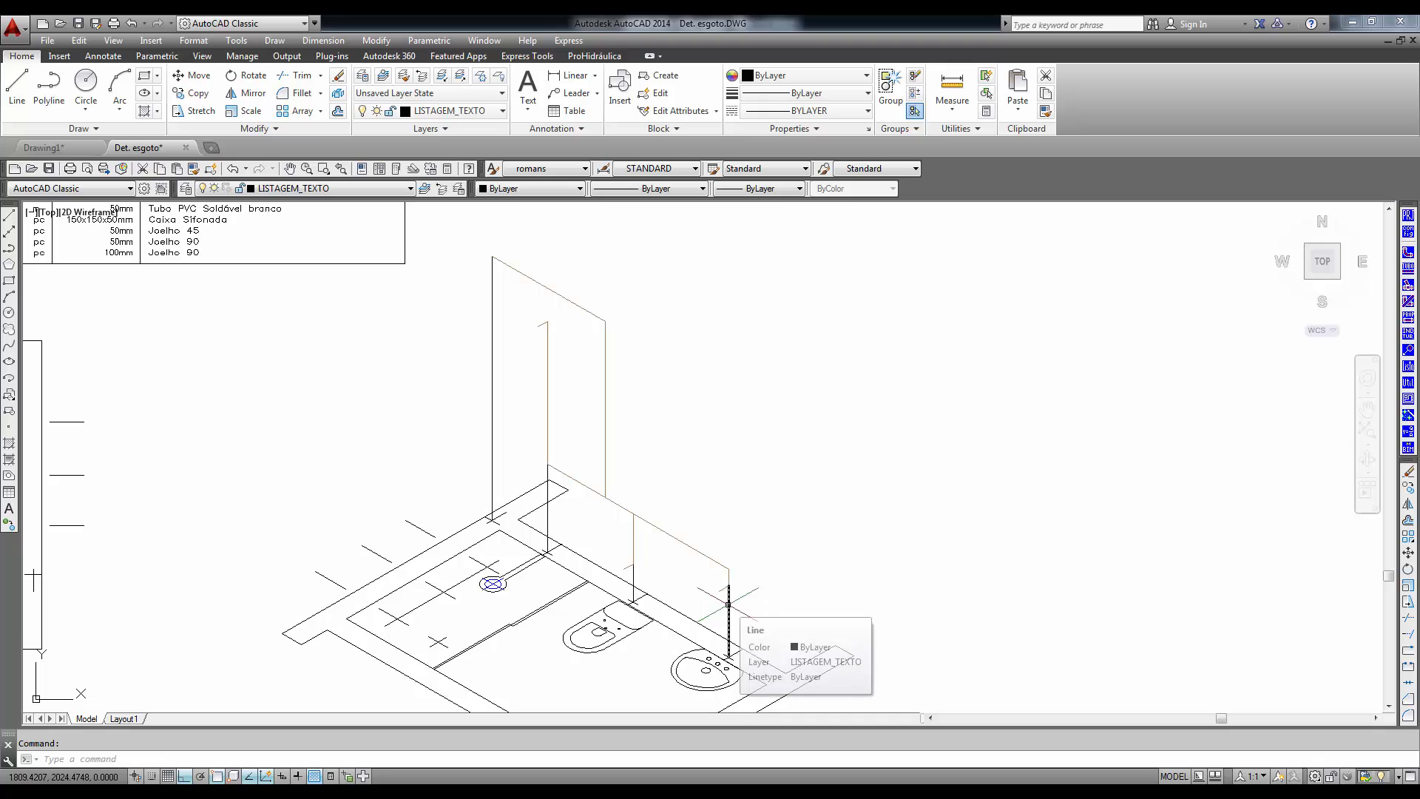
- Set up a fitting insertion: 2-PVC Soldável marrom, Joelho 90, isometric single-line drawing, planta view, 25mm
scroll(592, 379, up, 2)
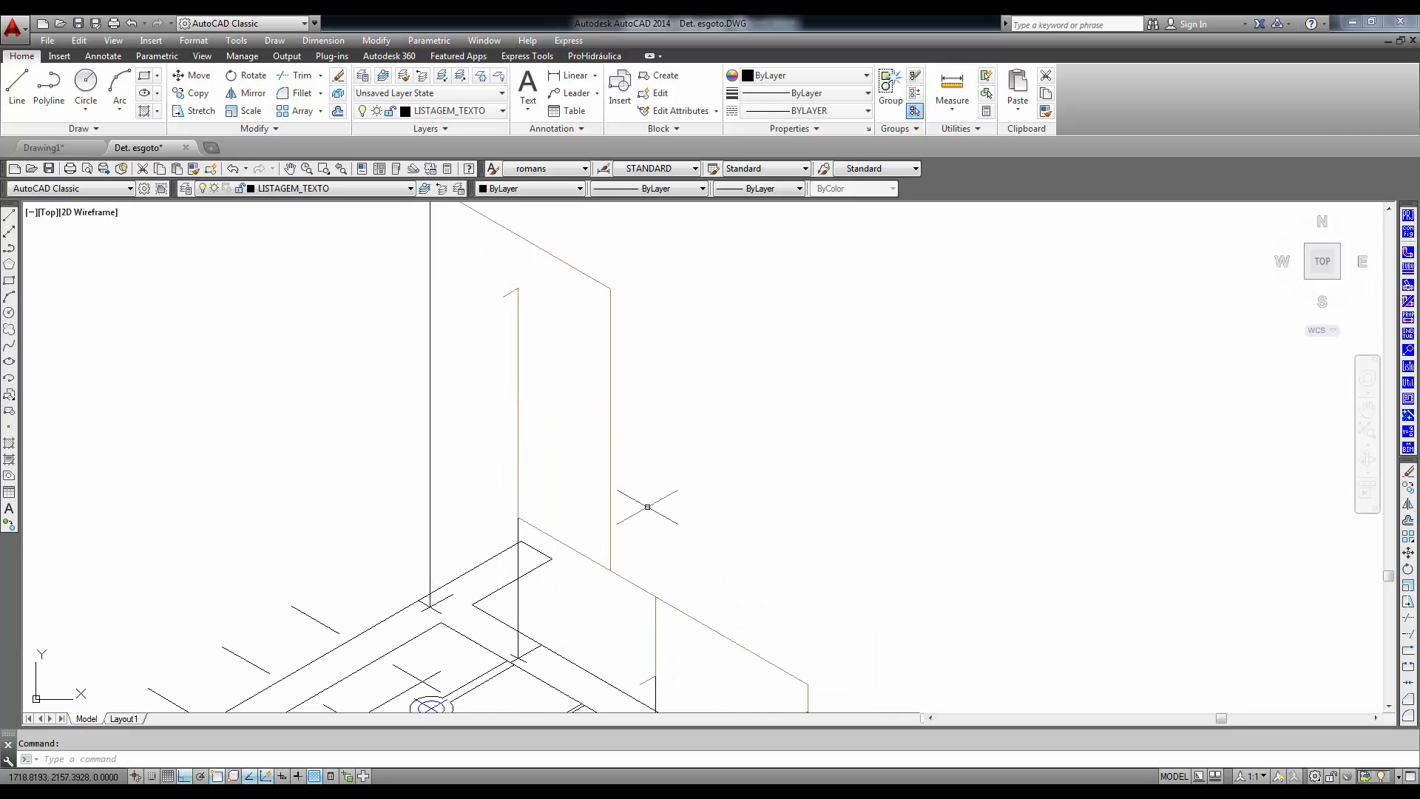
scroll(676, 601, down, 4)
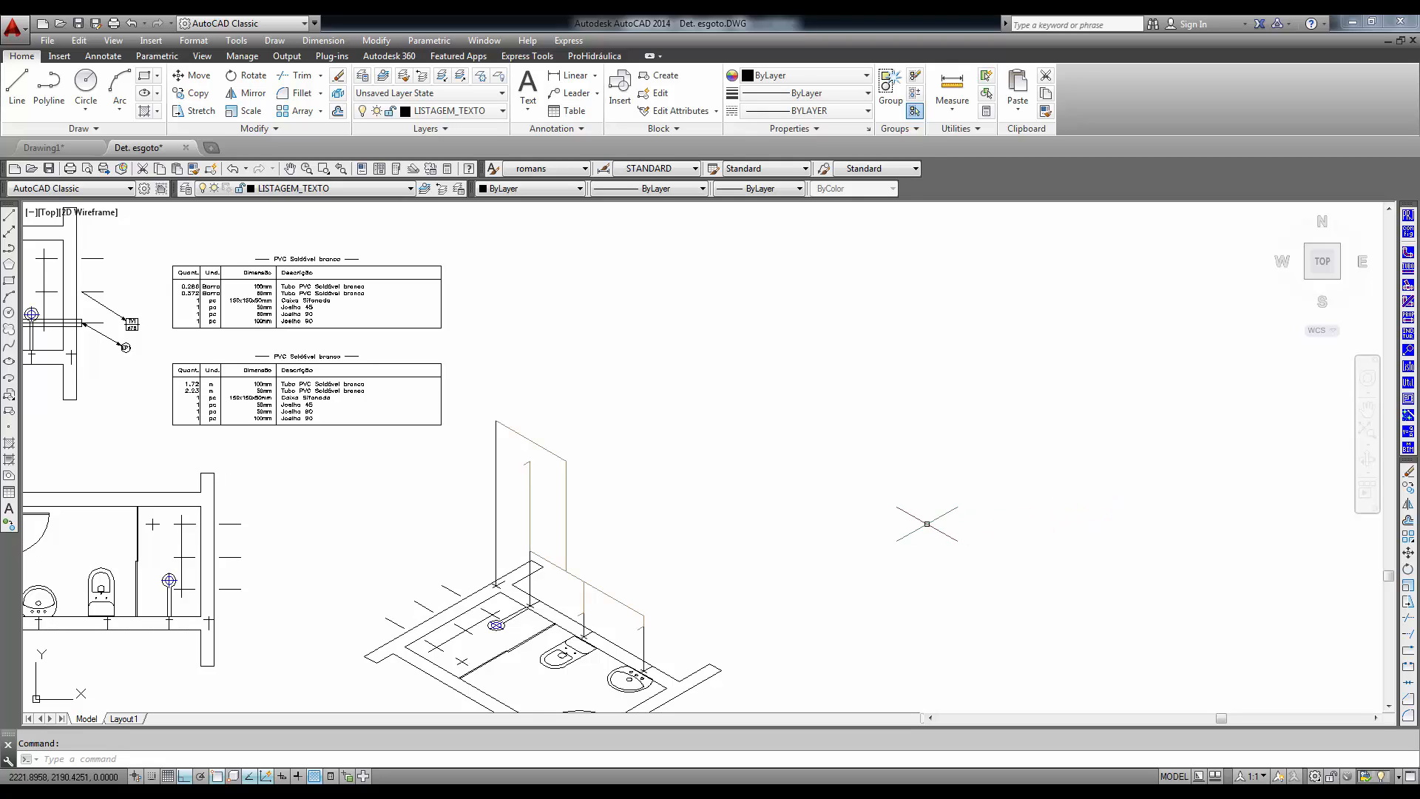
scroll(614, 554, up, 2)
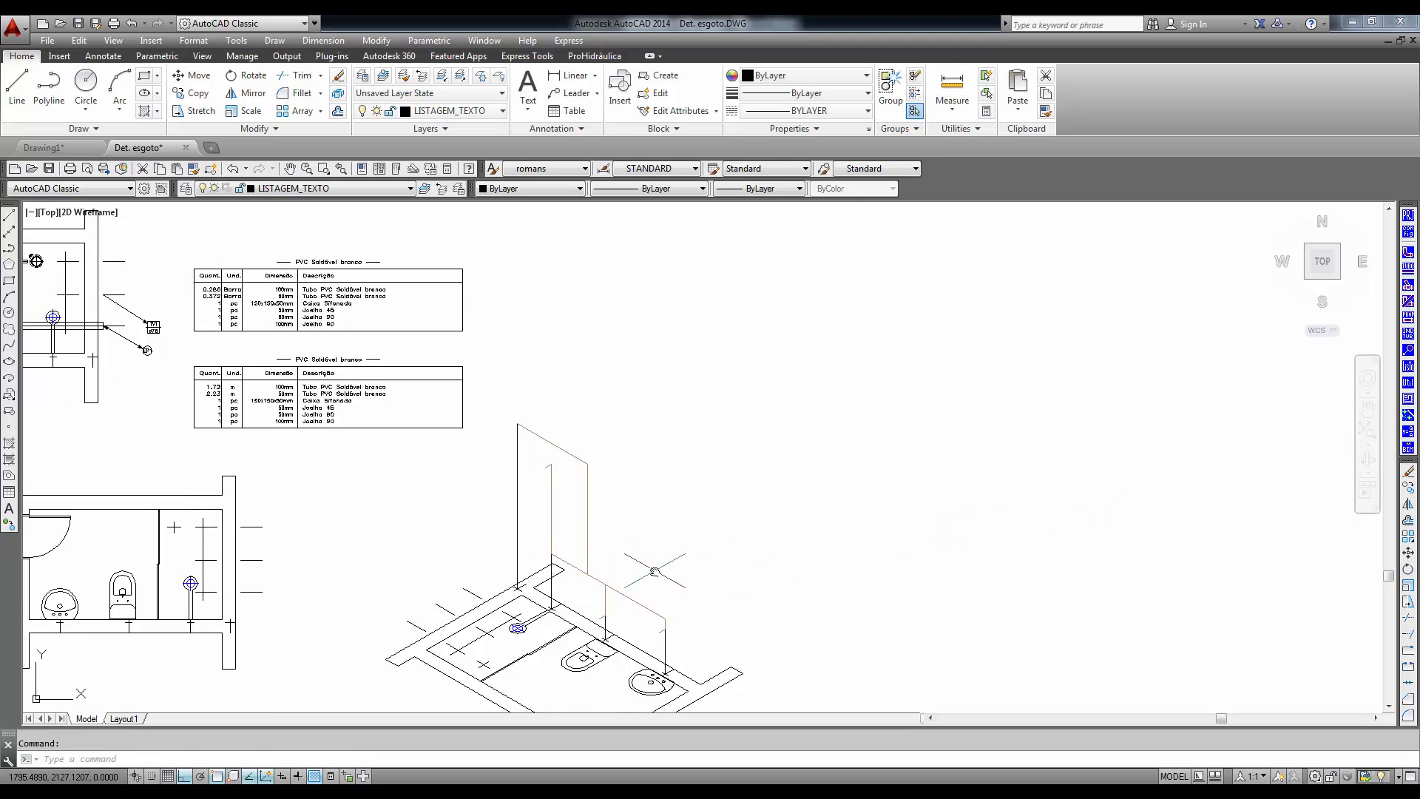
click(1408, 254)
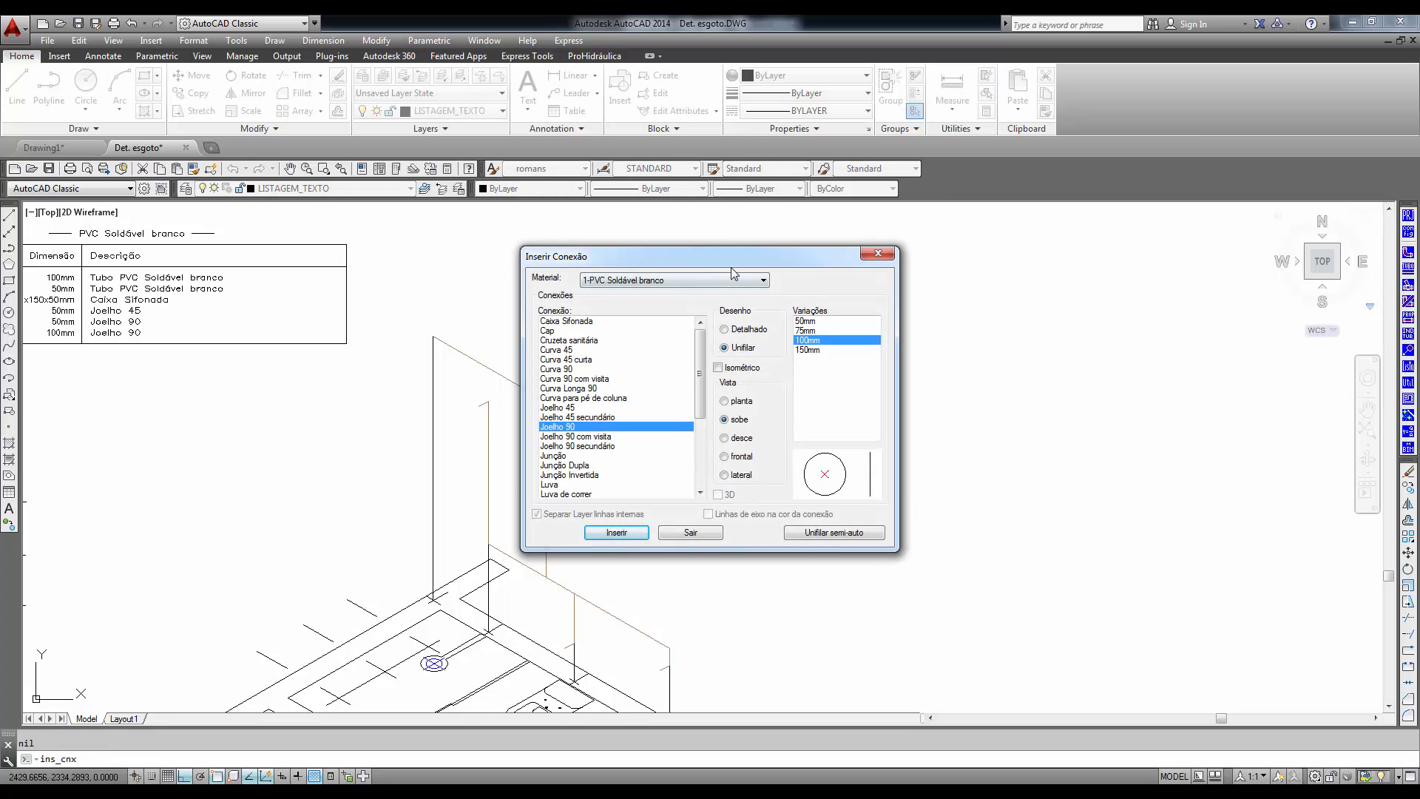
click(761, 280)
click(661, 306)
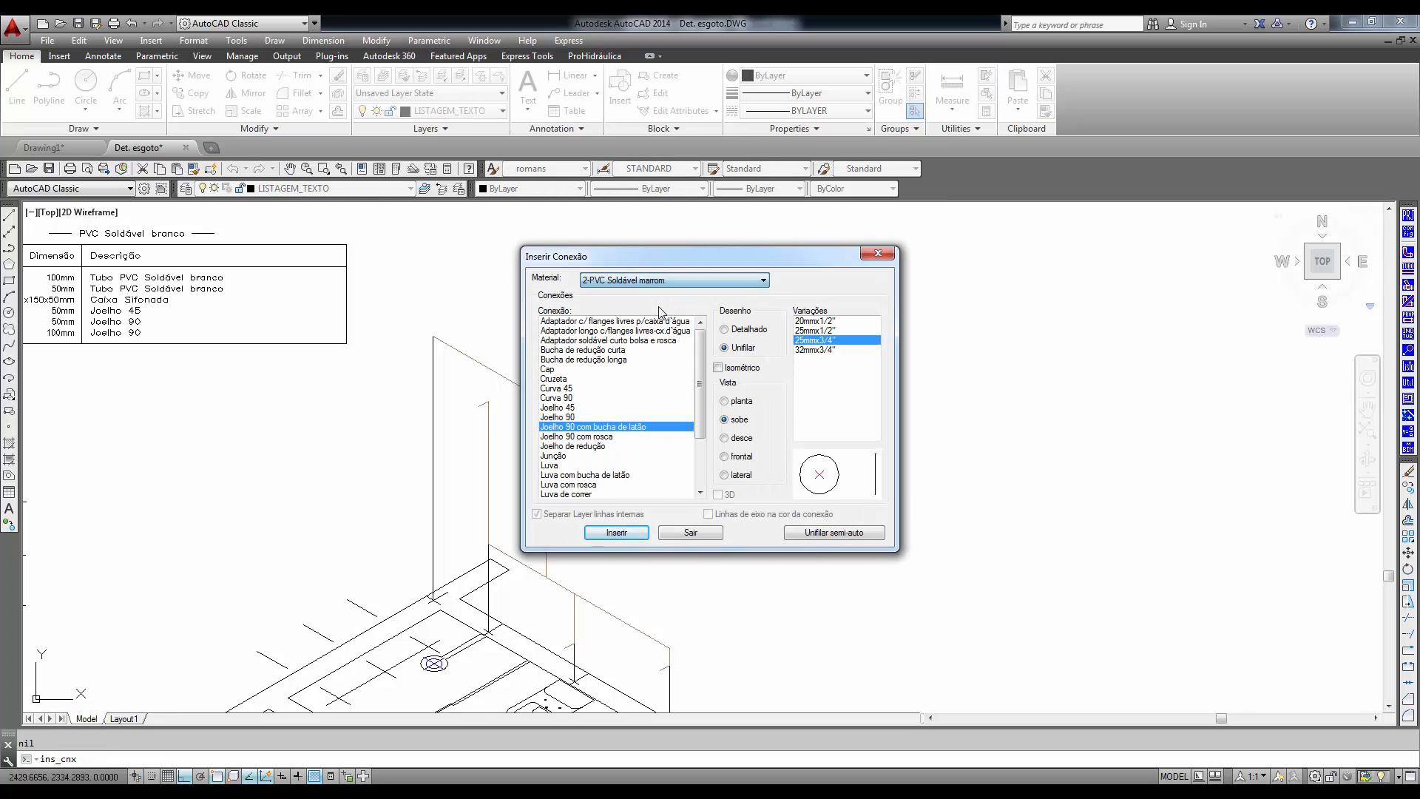
click(561, 417)
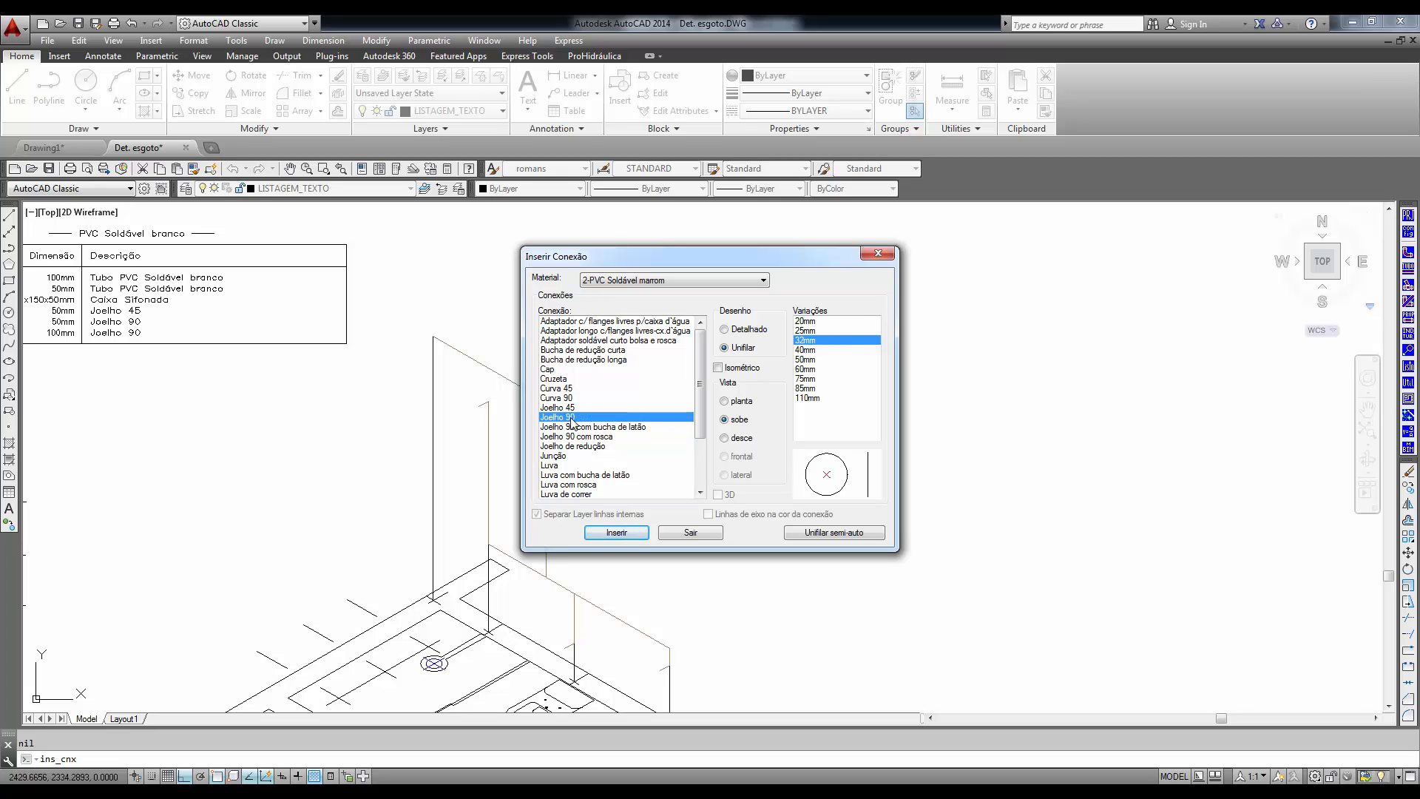
click(727, 377)
click(752, 401)
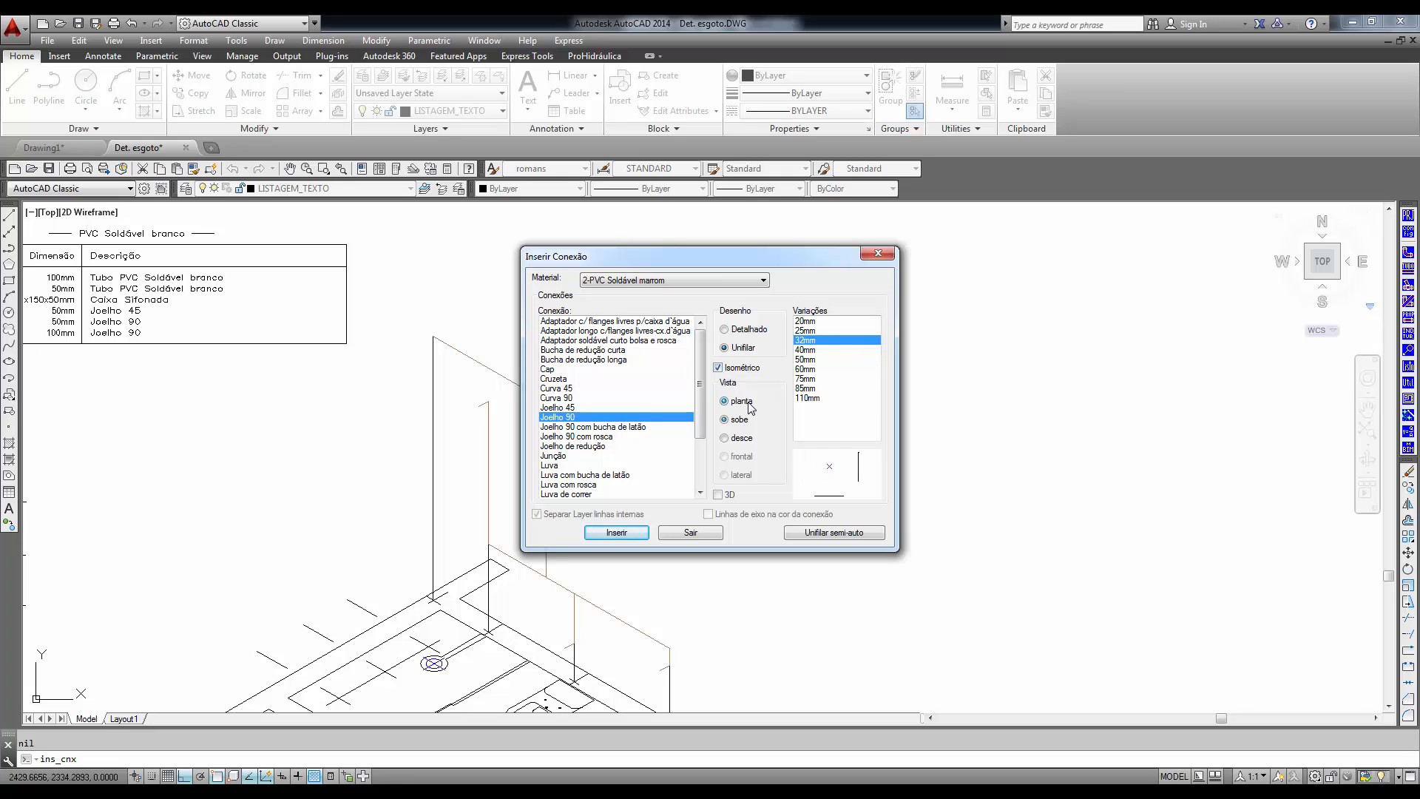
click(810, 331)
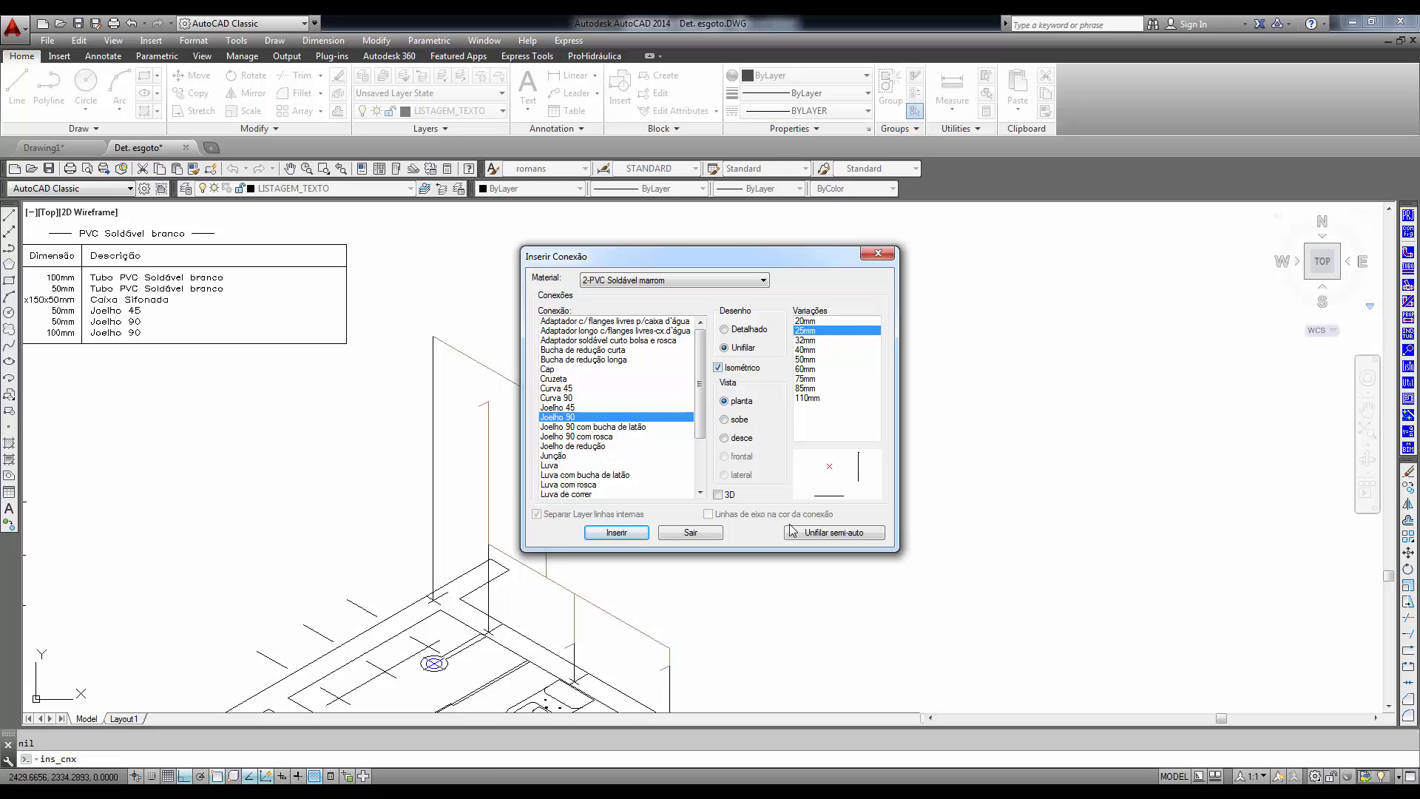
click(603, 539)
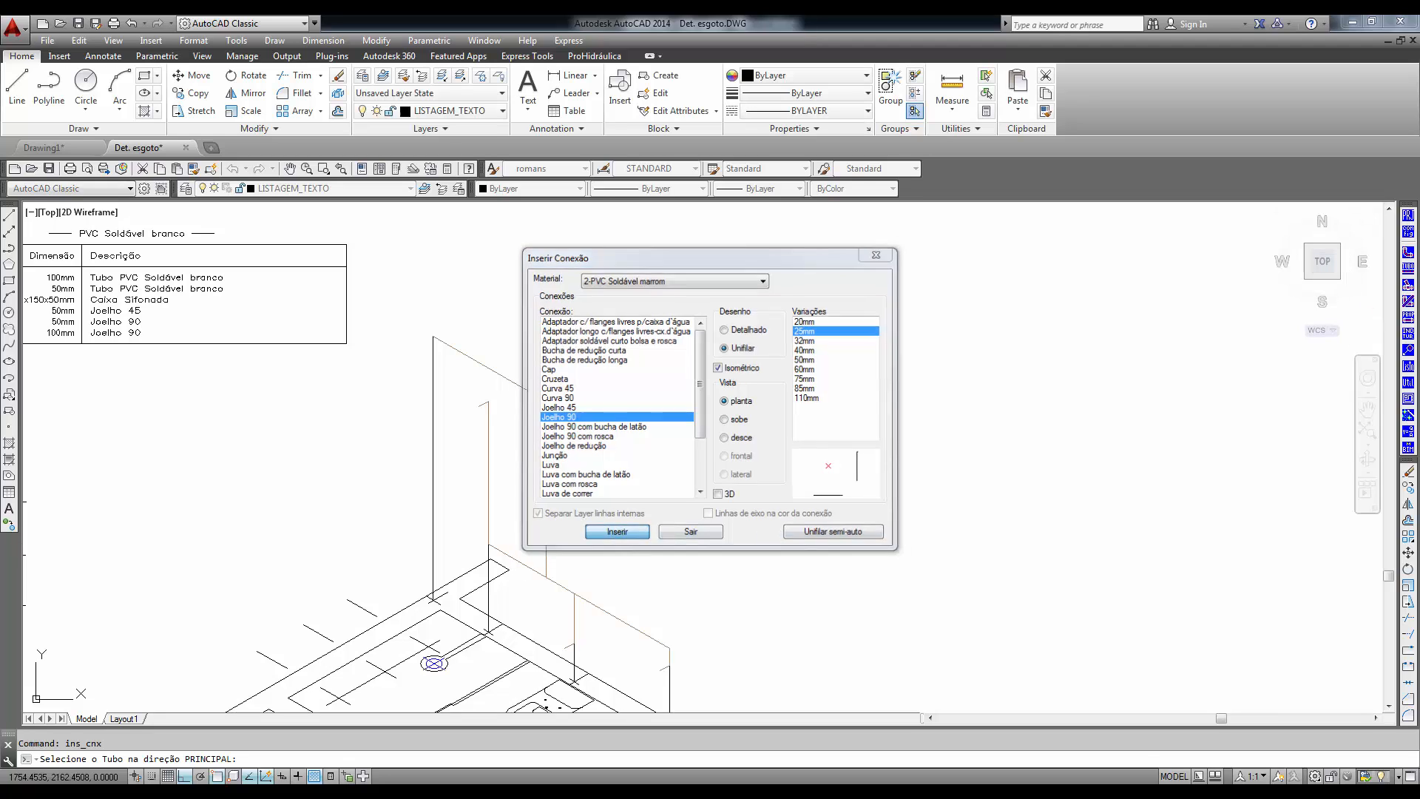
- Place the 90° elbow where the upper sloping pipe meets the tall vertical drop, and finish inserting fittings
click(536, 396)
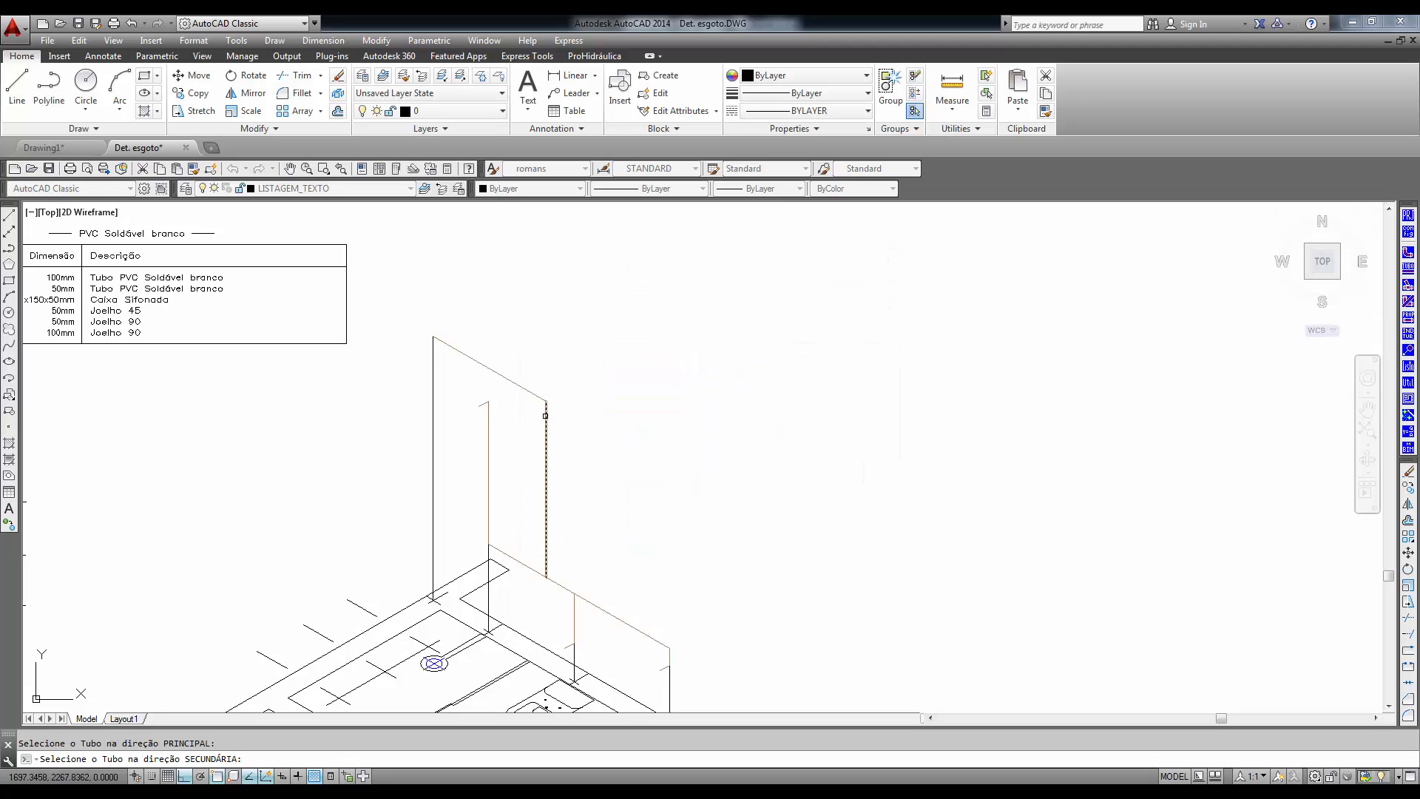
click(545, 418)
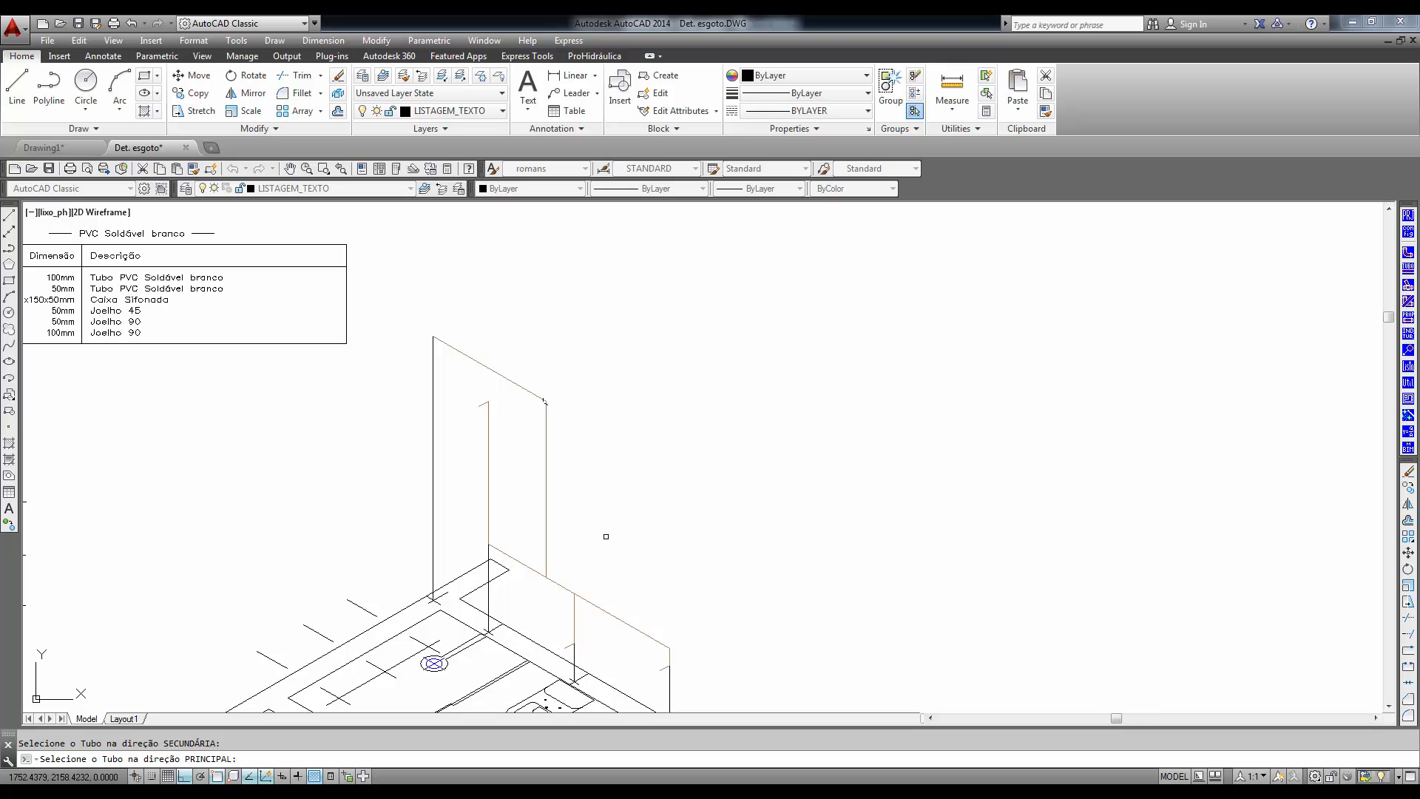
right_click(592, 564)
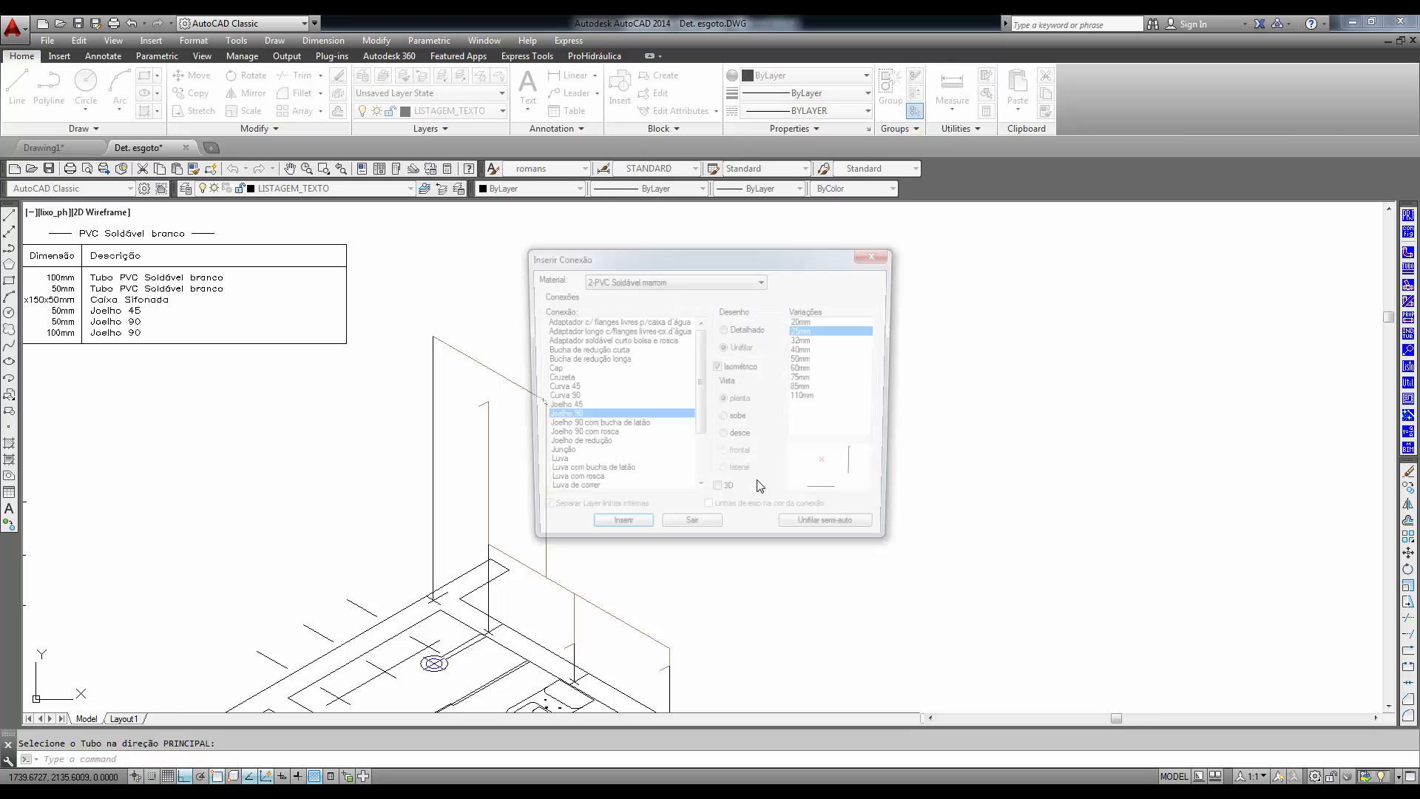
click(697, 534)
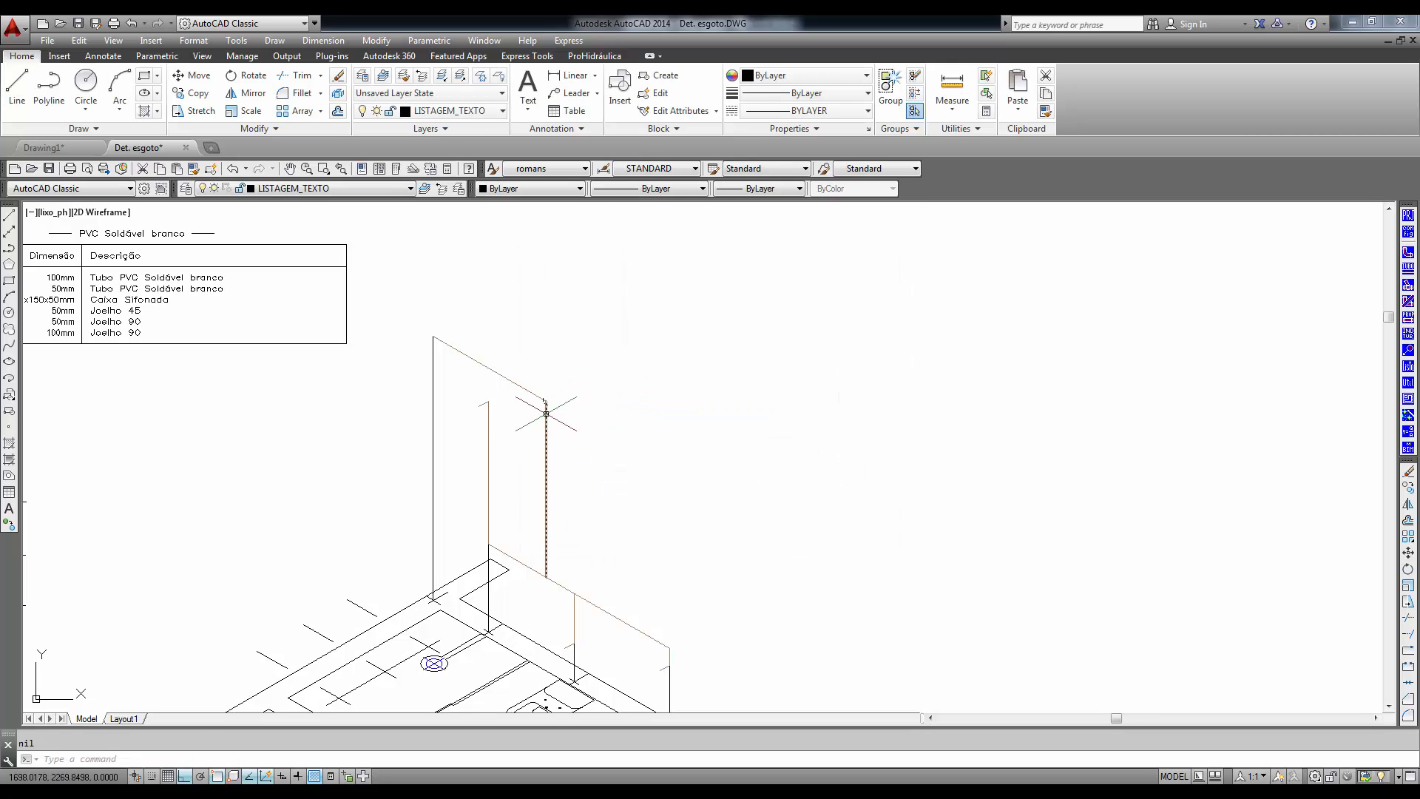
- Adjust the drawing scale in the ProHidráulica settings and erase the 90° elbow at the top of the tall vertical drop
click(1408, 233)
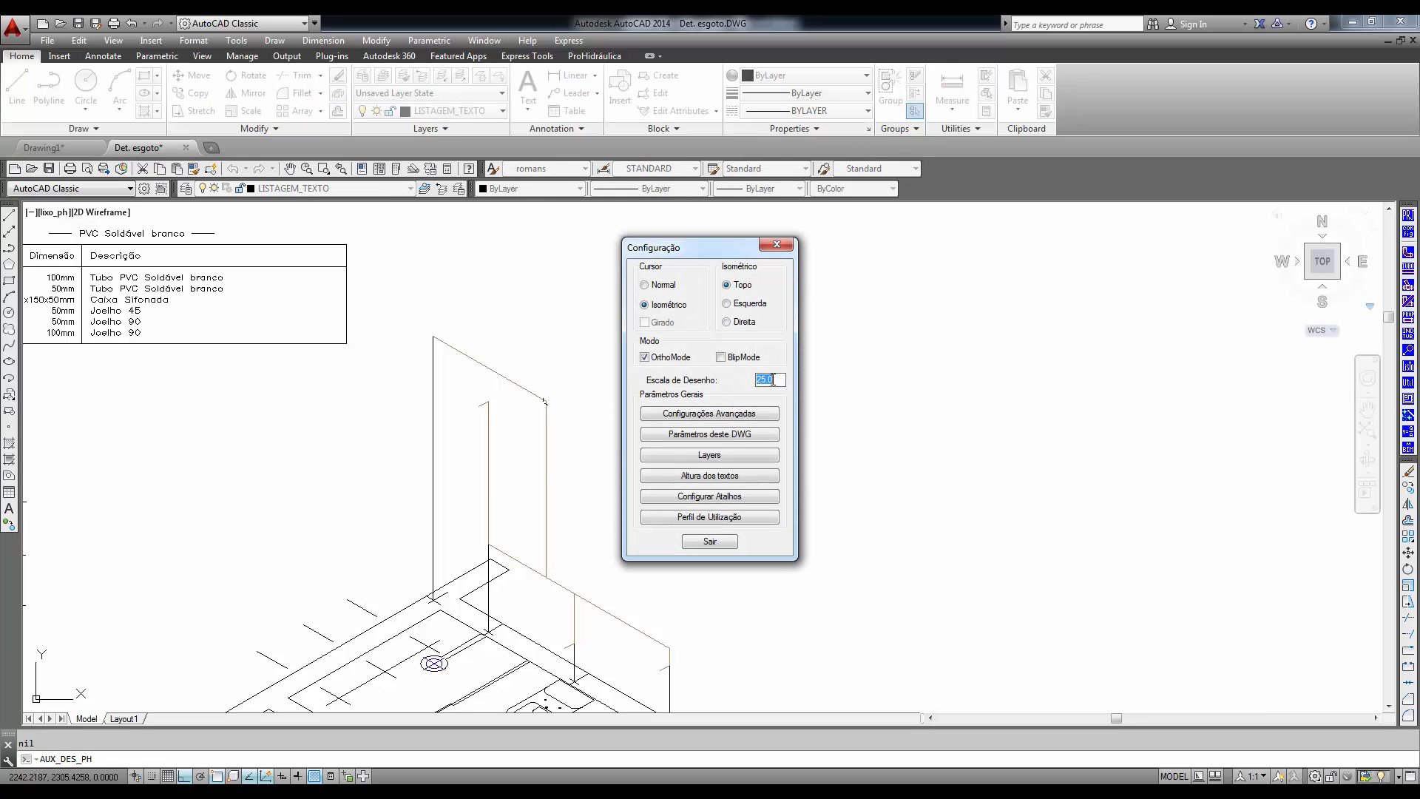
click(708, 542)
click(546, 401)
click(831, 439)
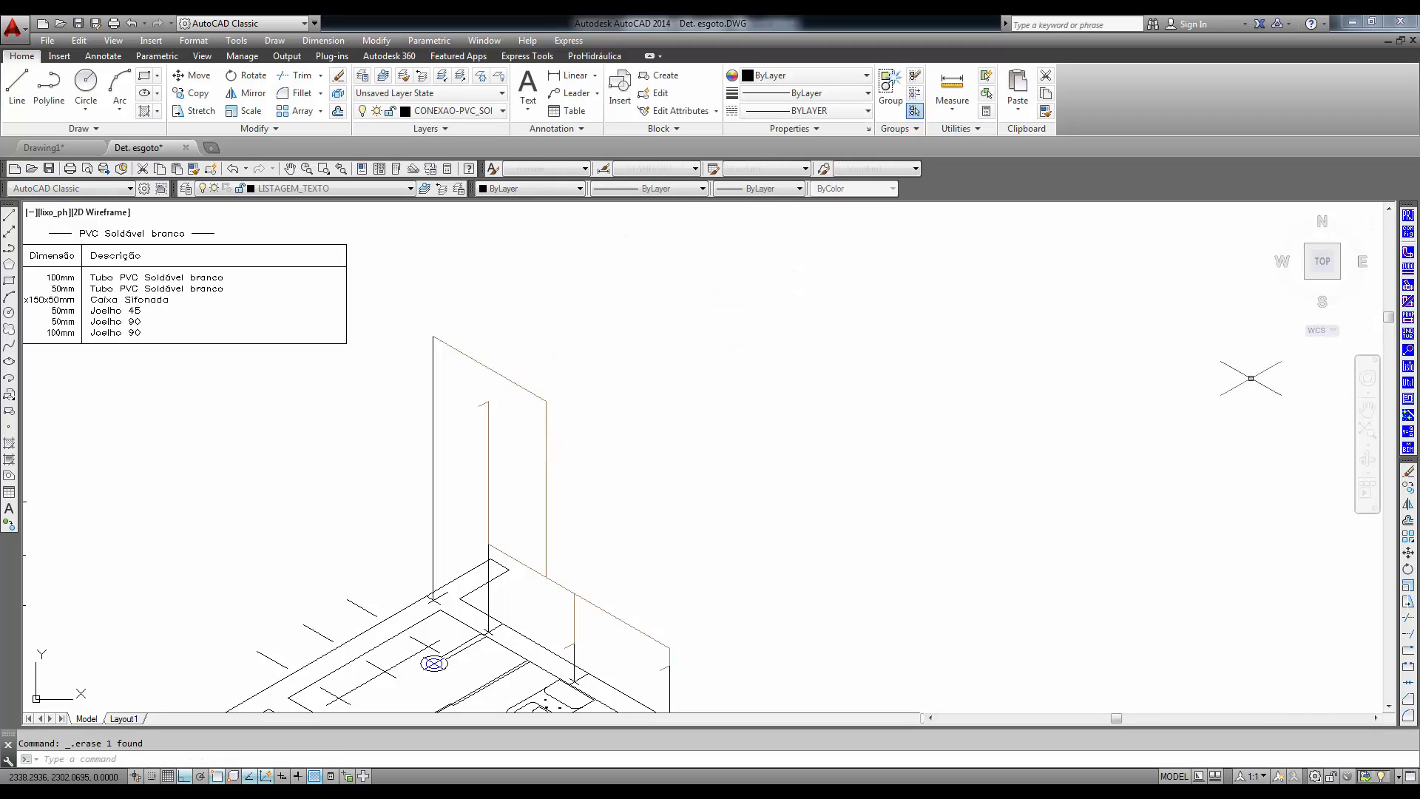
key(Delete)
- Insert a 25mm Joelho 90 in isometric single-line planta view where the upper sloping pipe meets the tall vertical drop
click(1408, 265)
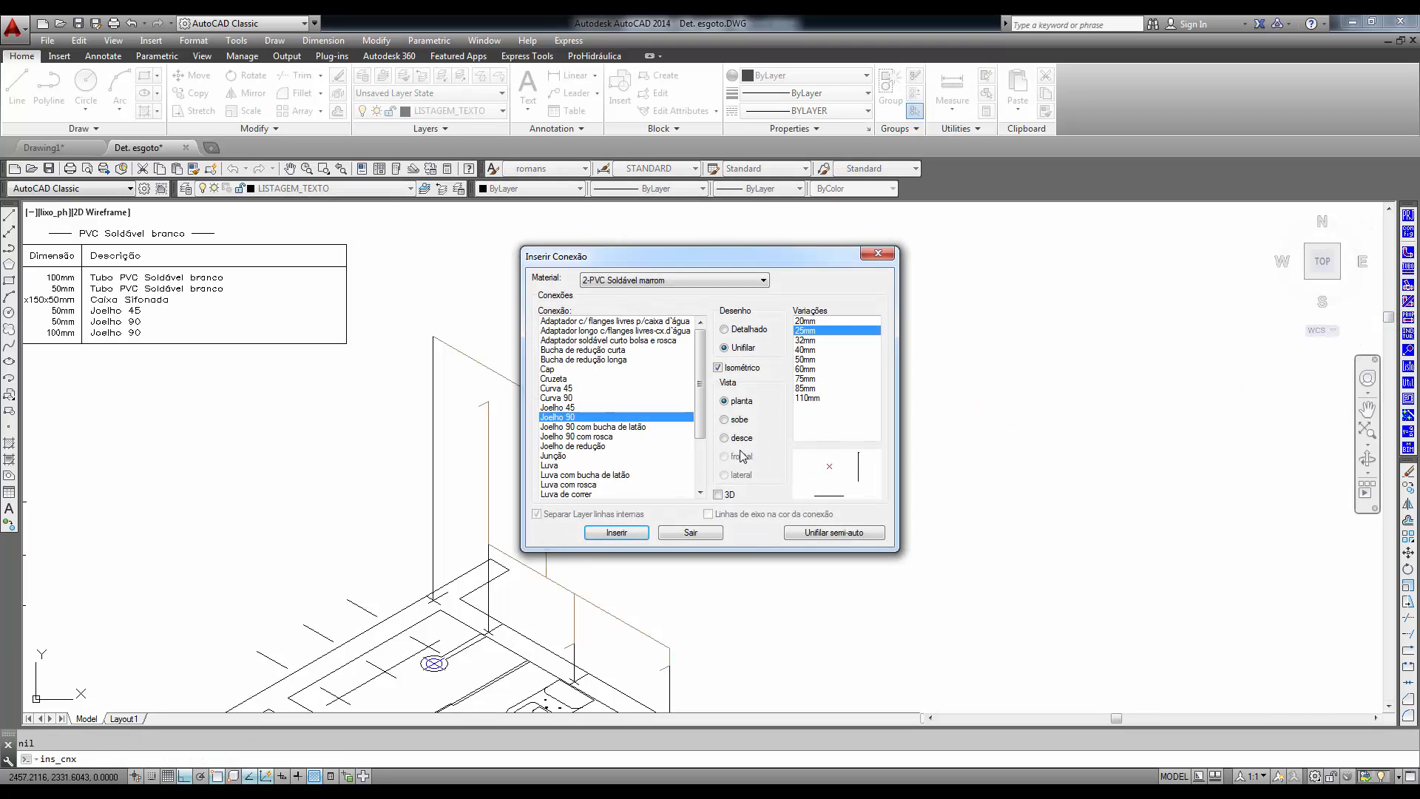
click(622, 532)
click(520, 384)
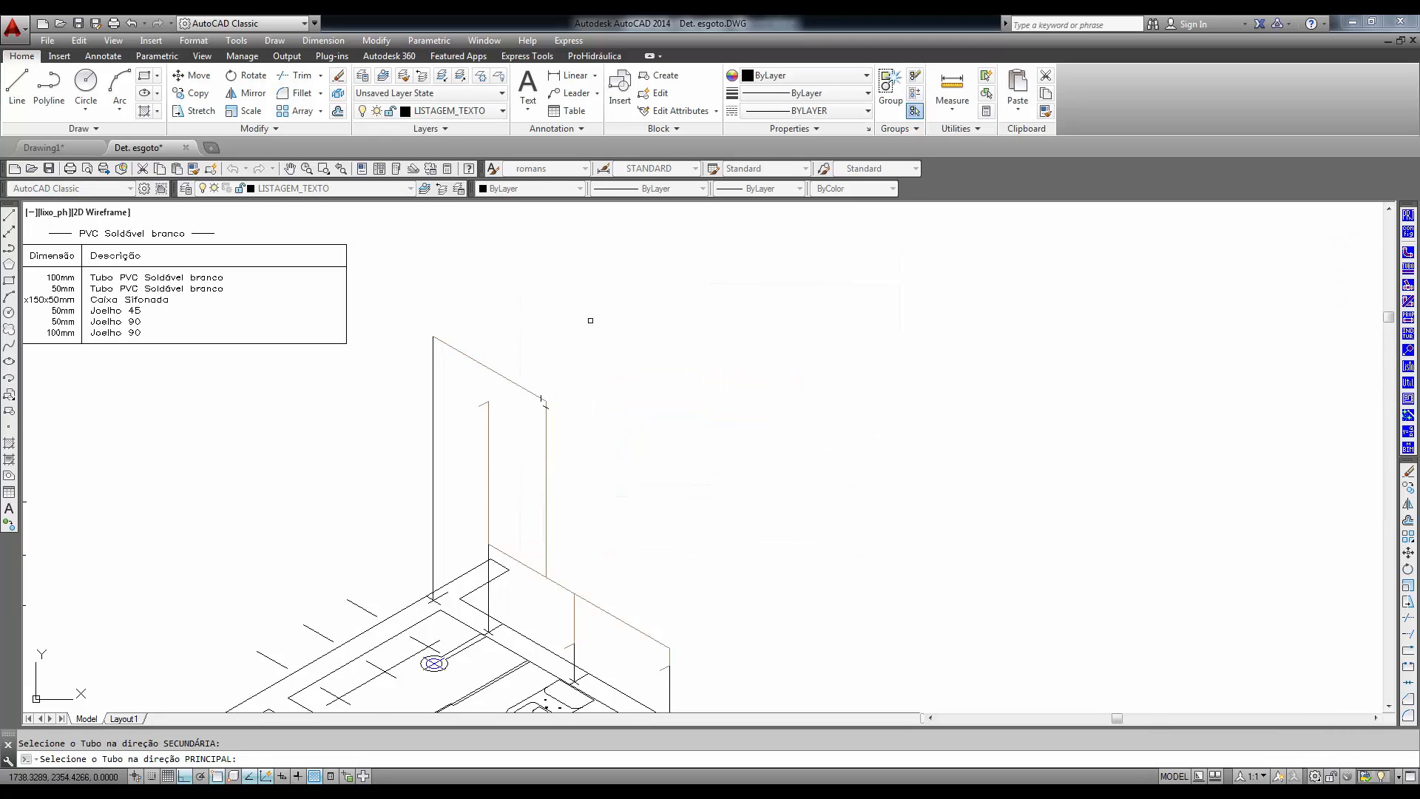
right_click(637, 450)
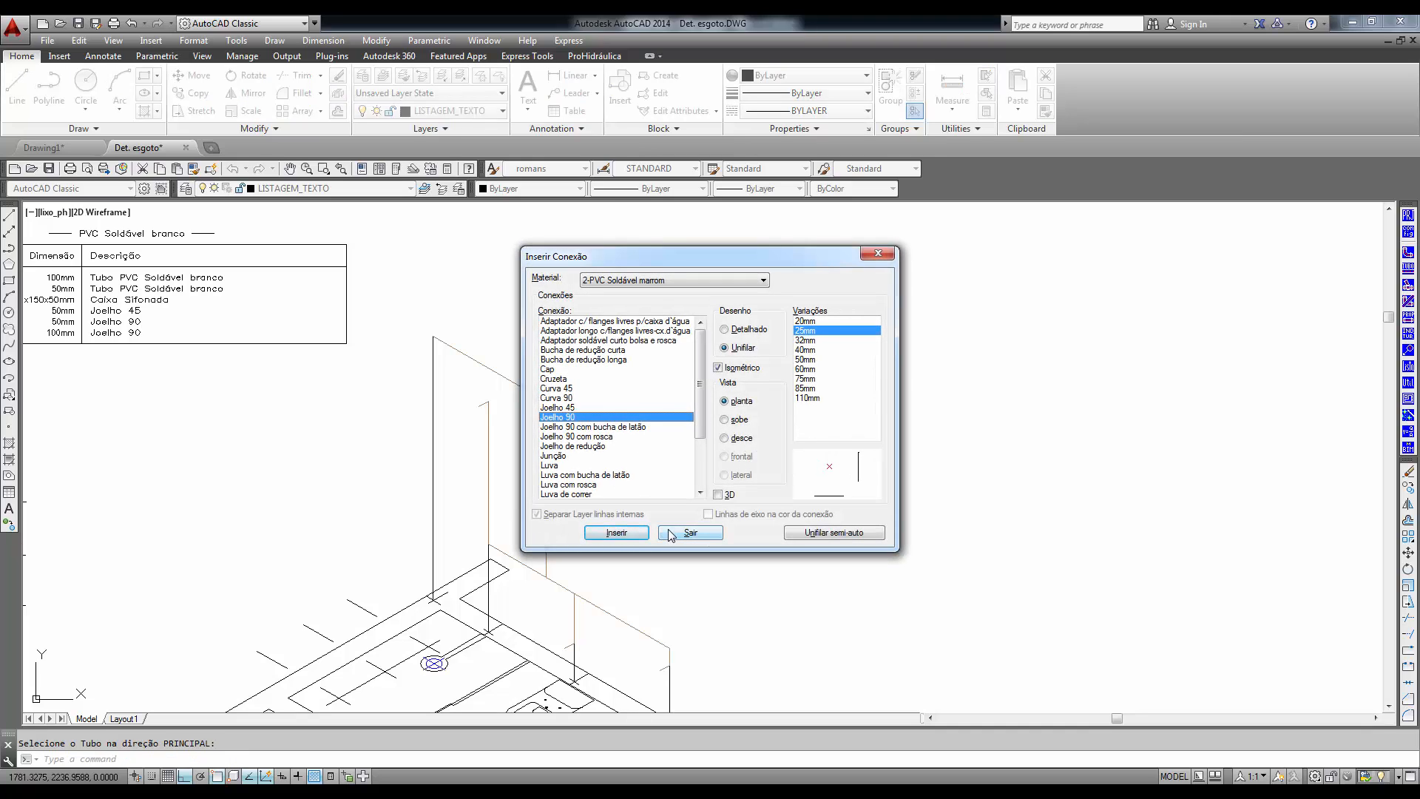
- Insert a Joelho 90 com bucha de latão, 25mmx1/2", at the shower line's top stub and at the stubs on the two short drops
click(605, 428)
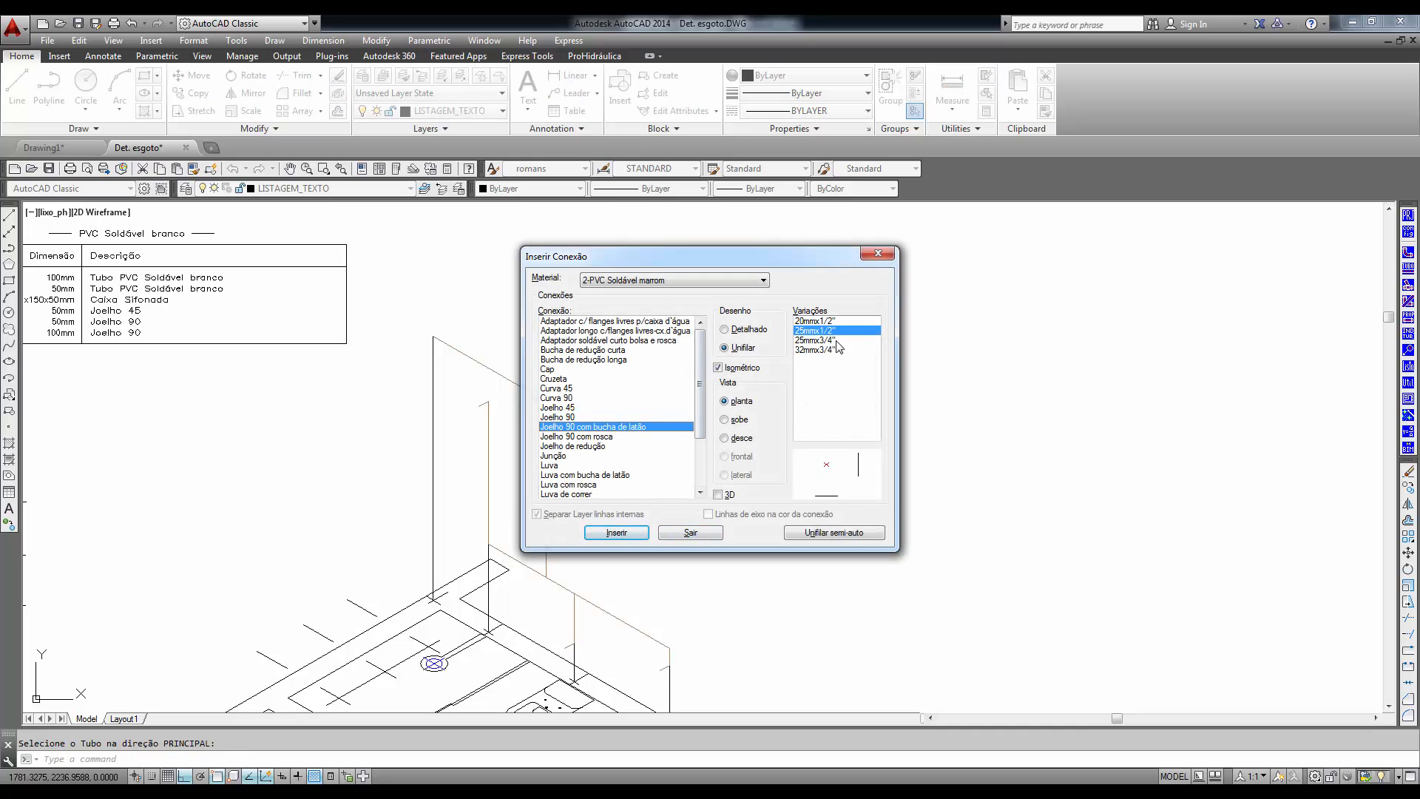
click(606, 533)
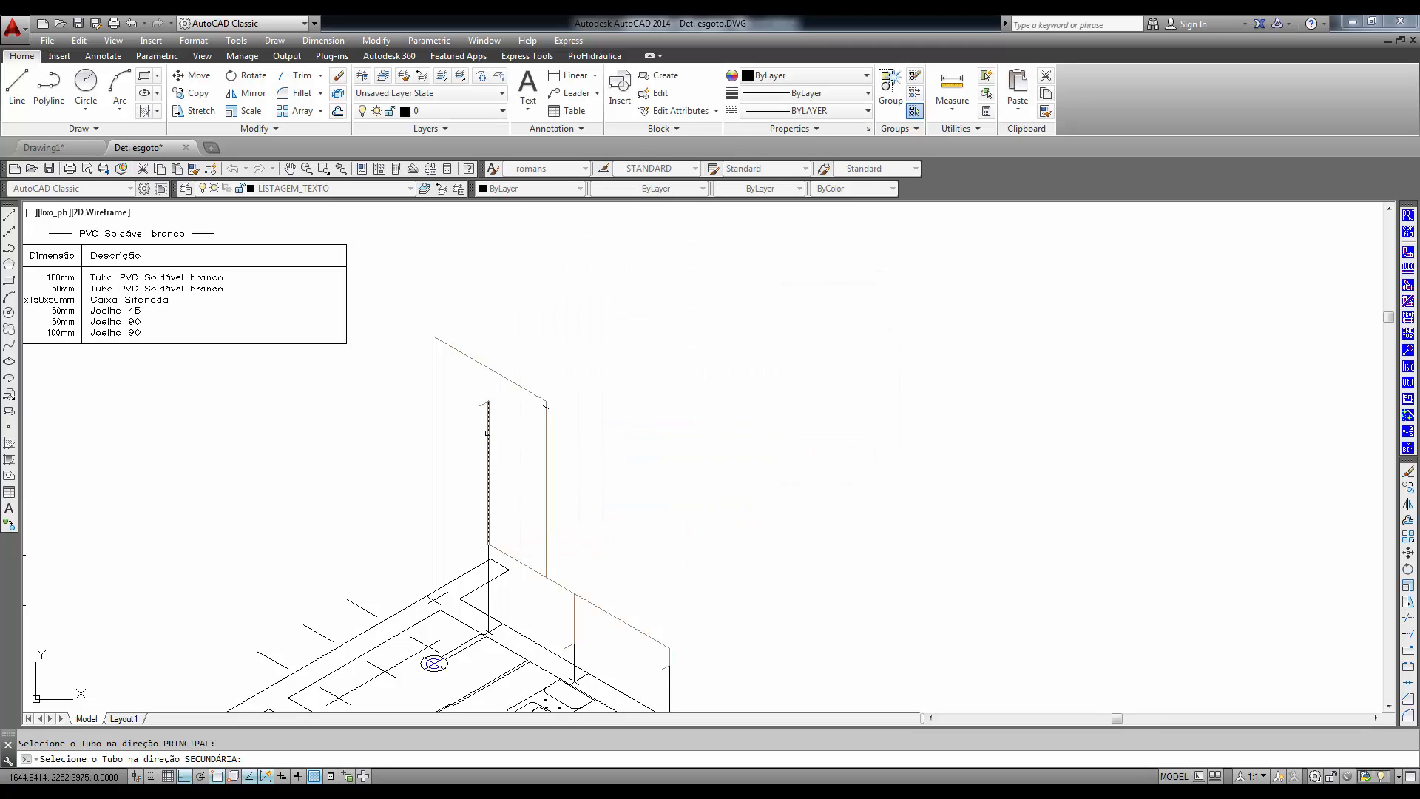
click(488, 433)
click(567, 643)
click(575, 621)
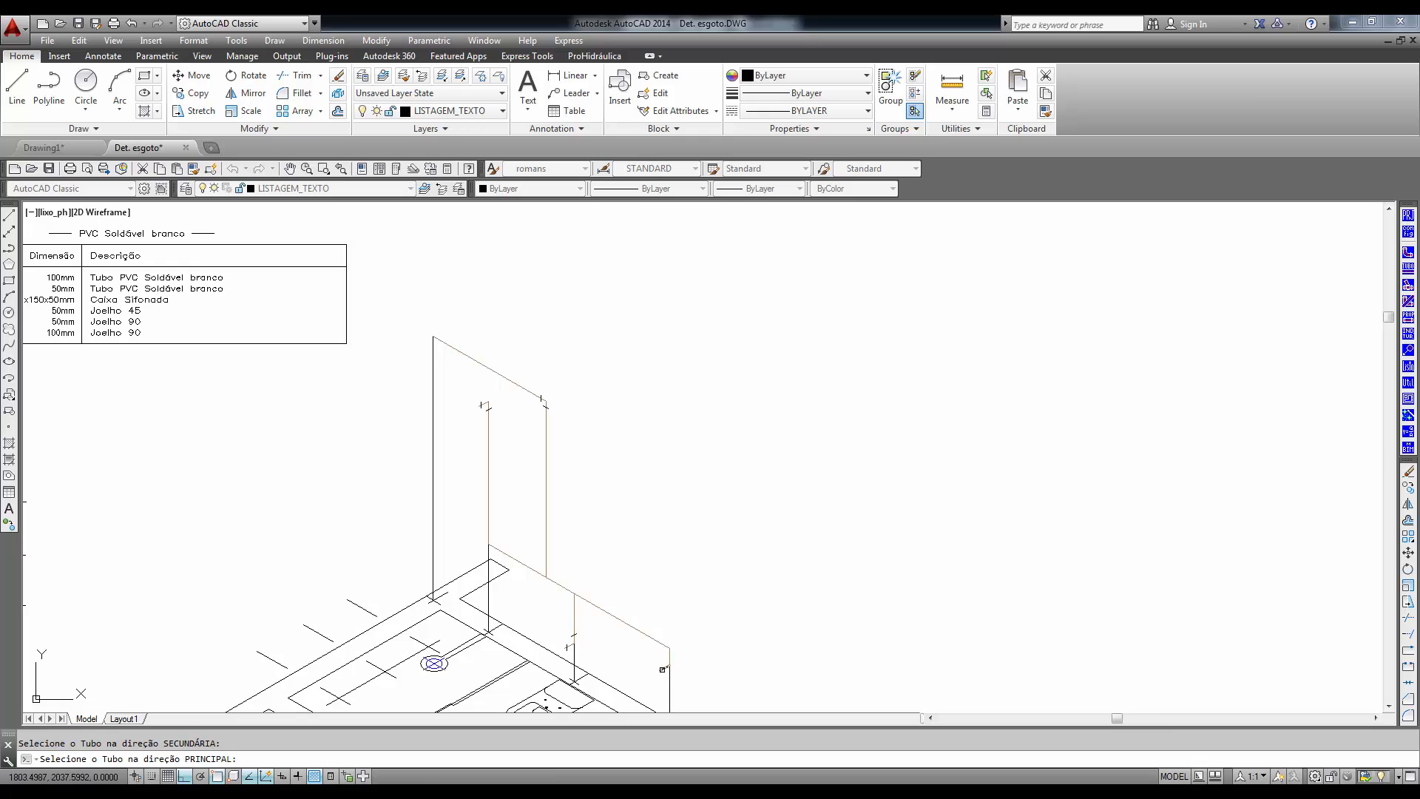
click(662, 669)
click(671, 657)
right_click(715, 678)
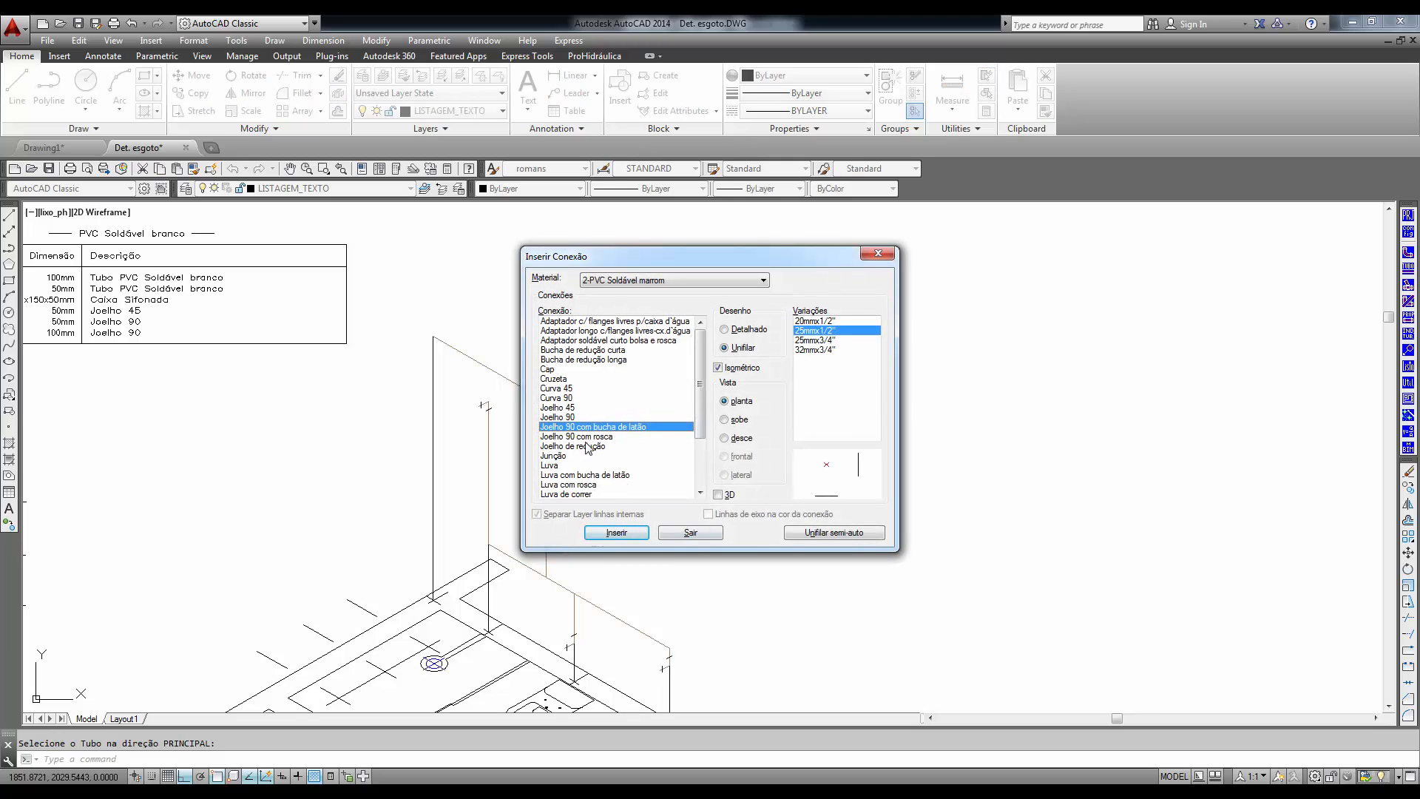
- Insert a 25mm Joelho 90 where the lower sloping pipe meets the outermost short vertical drop
click(574, 419)
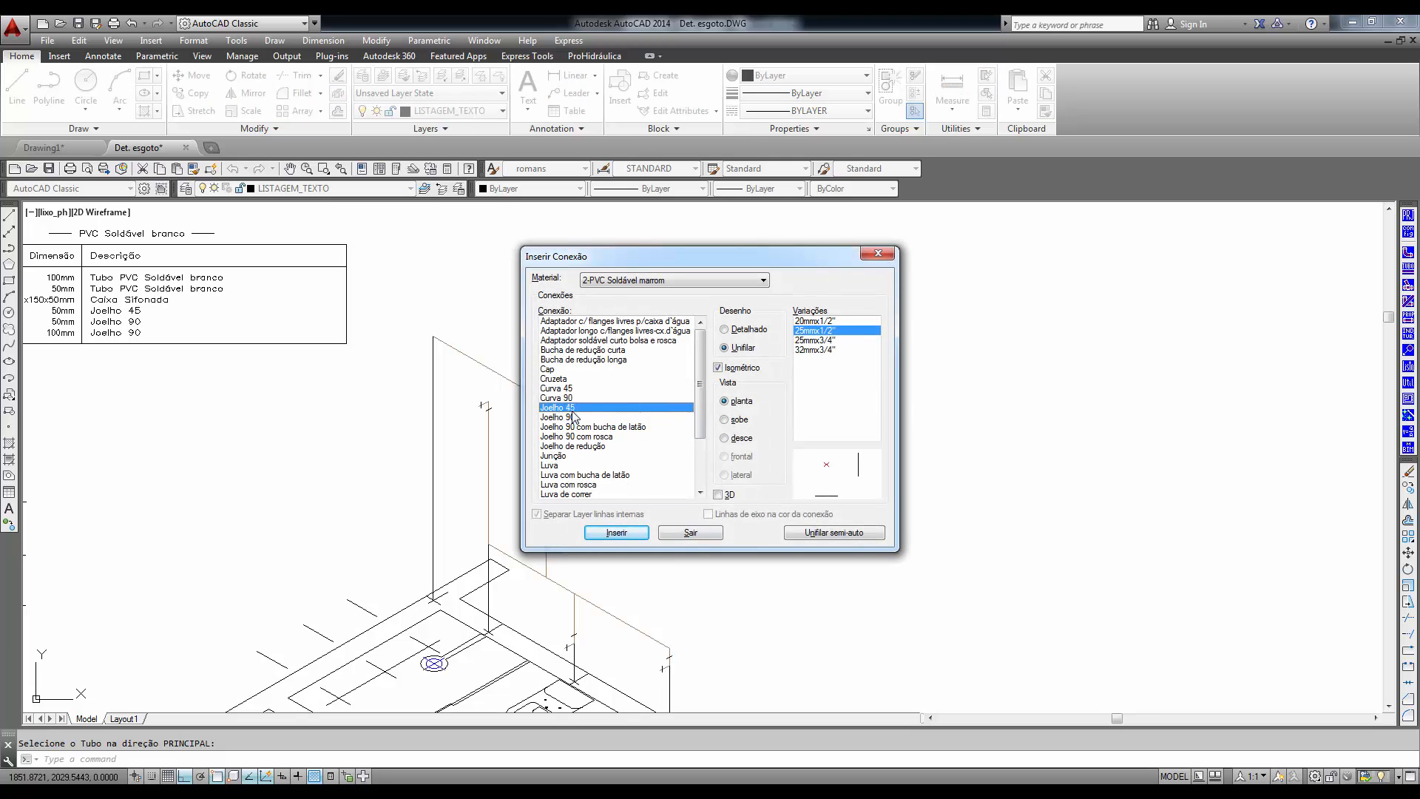
click(615, 532)
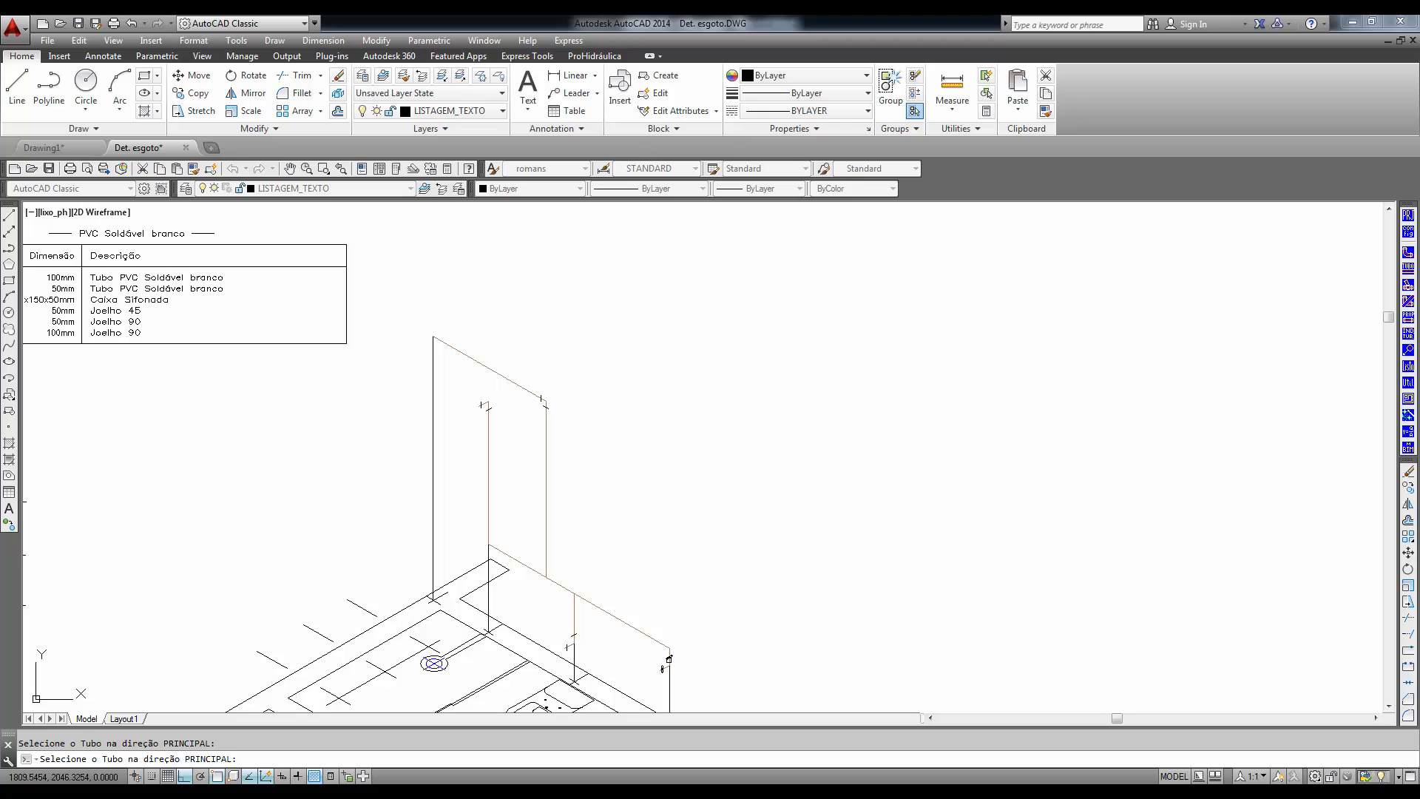
click(670, 662)
click(645, 638)
right_click(674, 538)
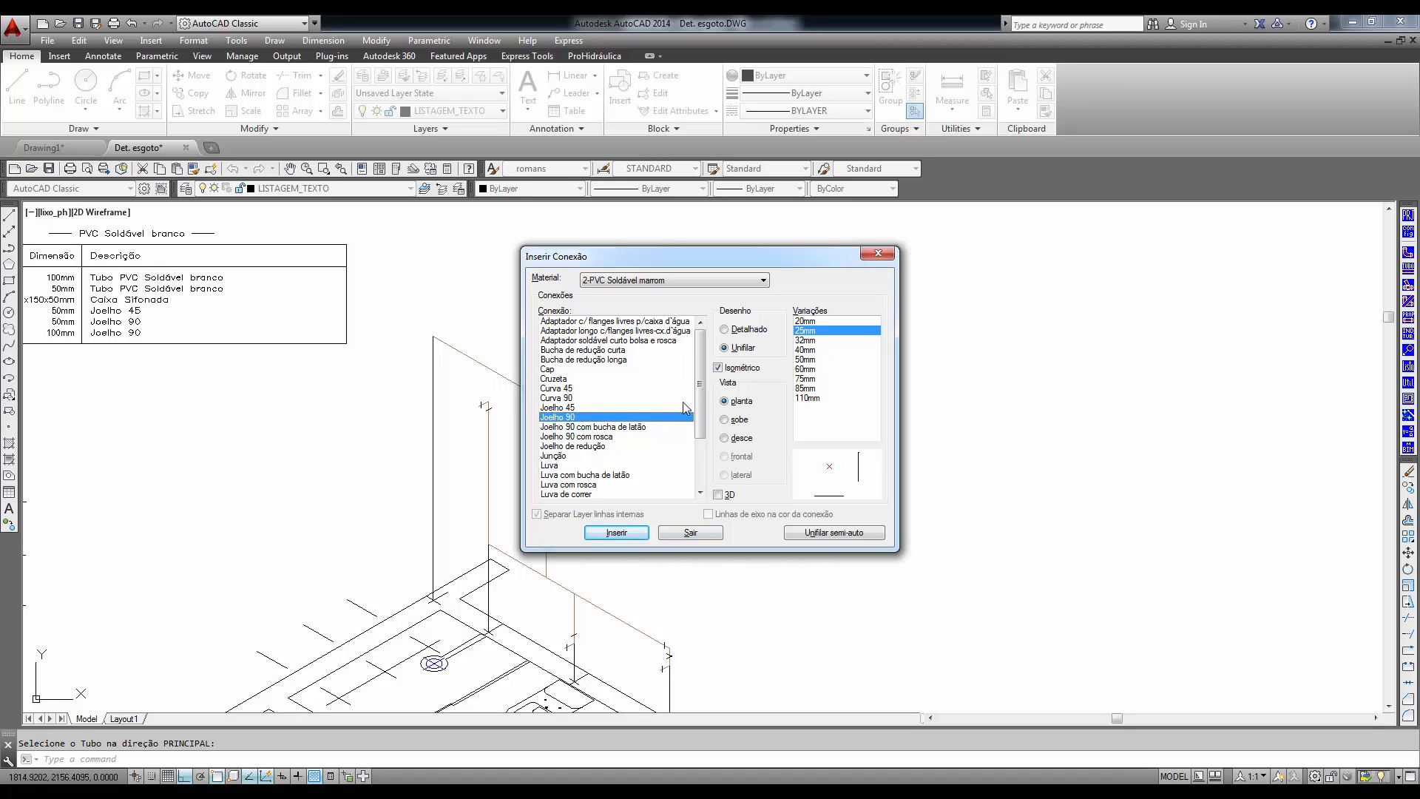
- Insert 25mm Tê fittings where the middle short drop and the tall drop meet the lower sloping pipe, and finish inserting fittings
scroll(703, 402, down, 3)
click(551, 446)
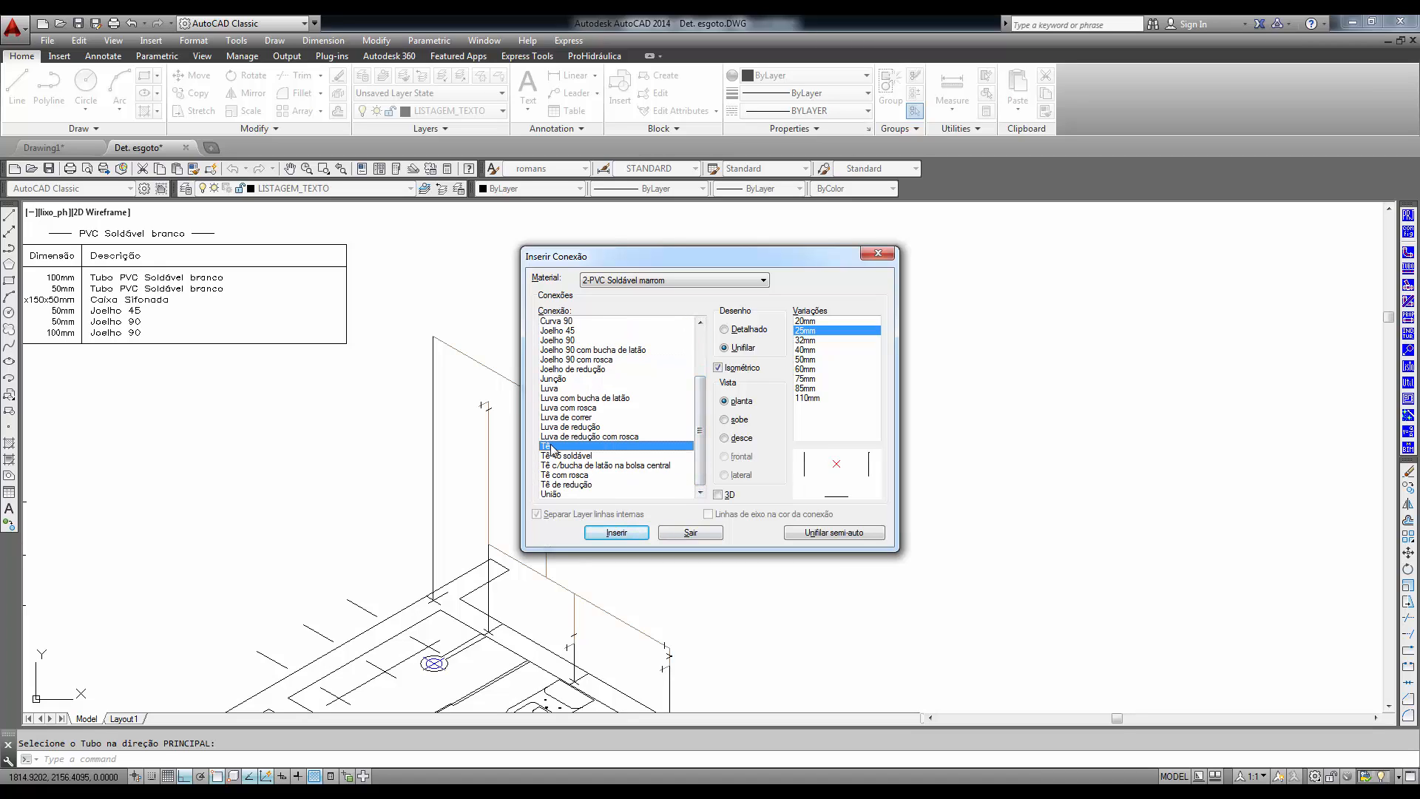
click(616, 532)
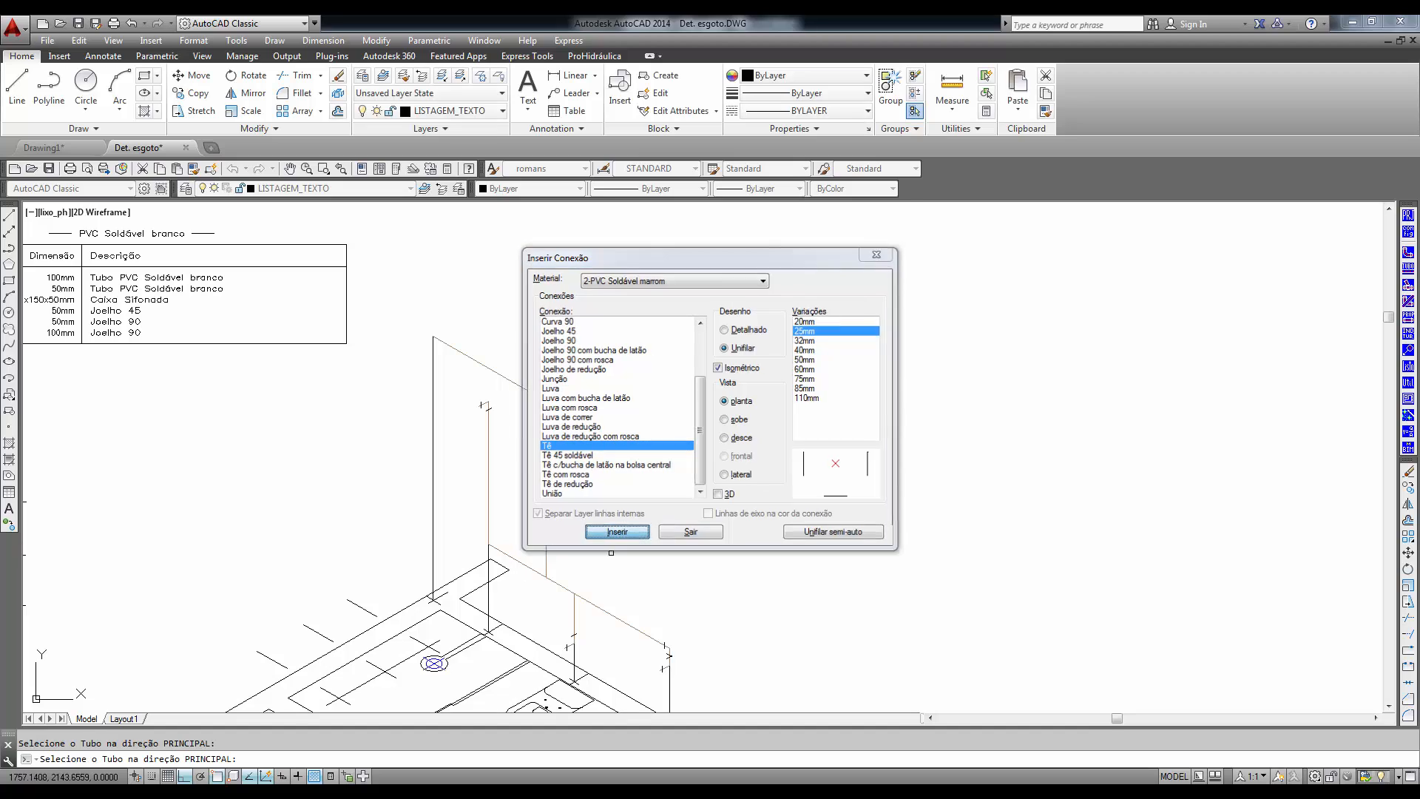
click(574, 608)
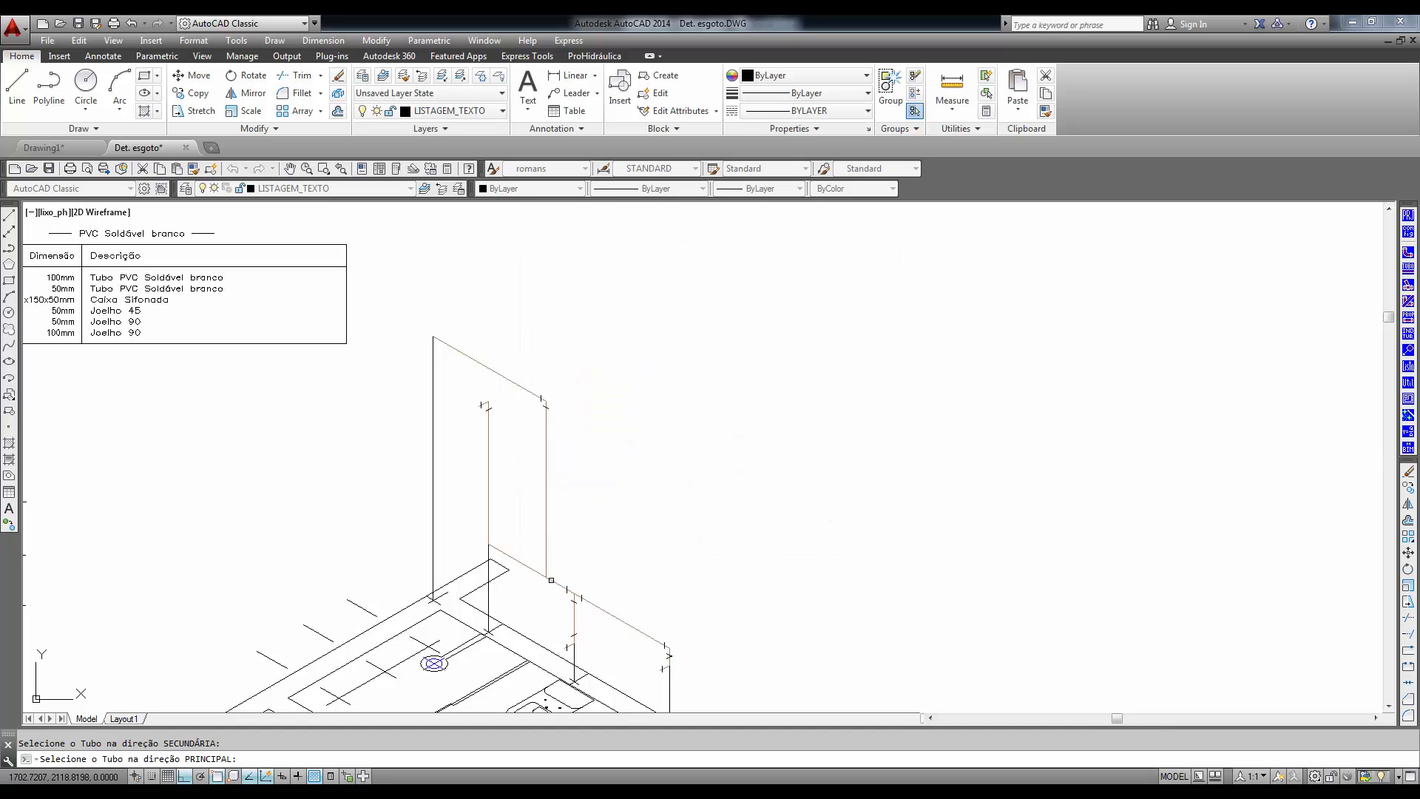
click(547, 553)
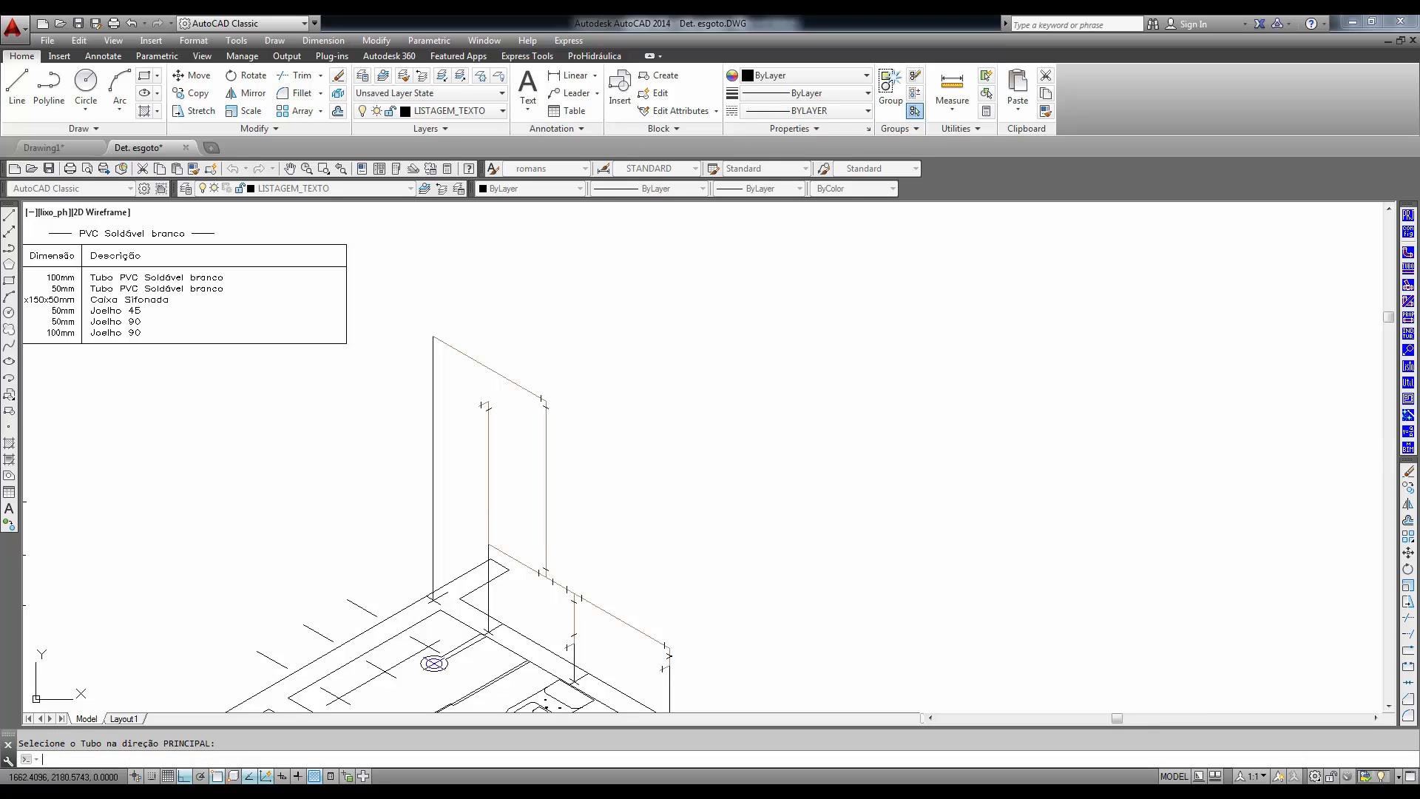
click(565, 389)
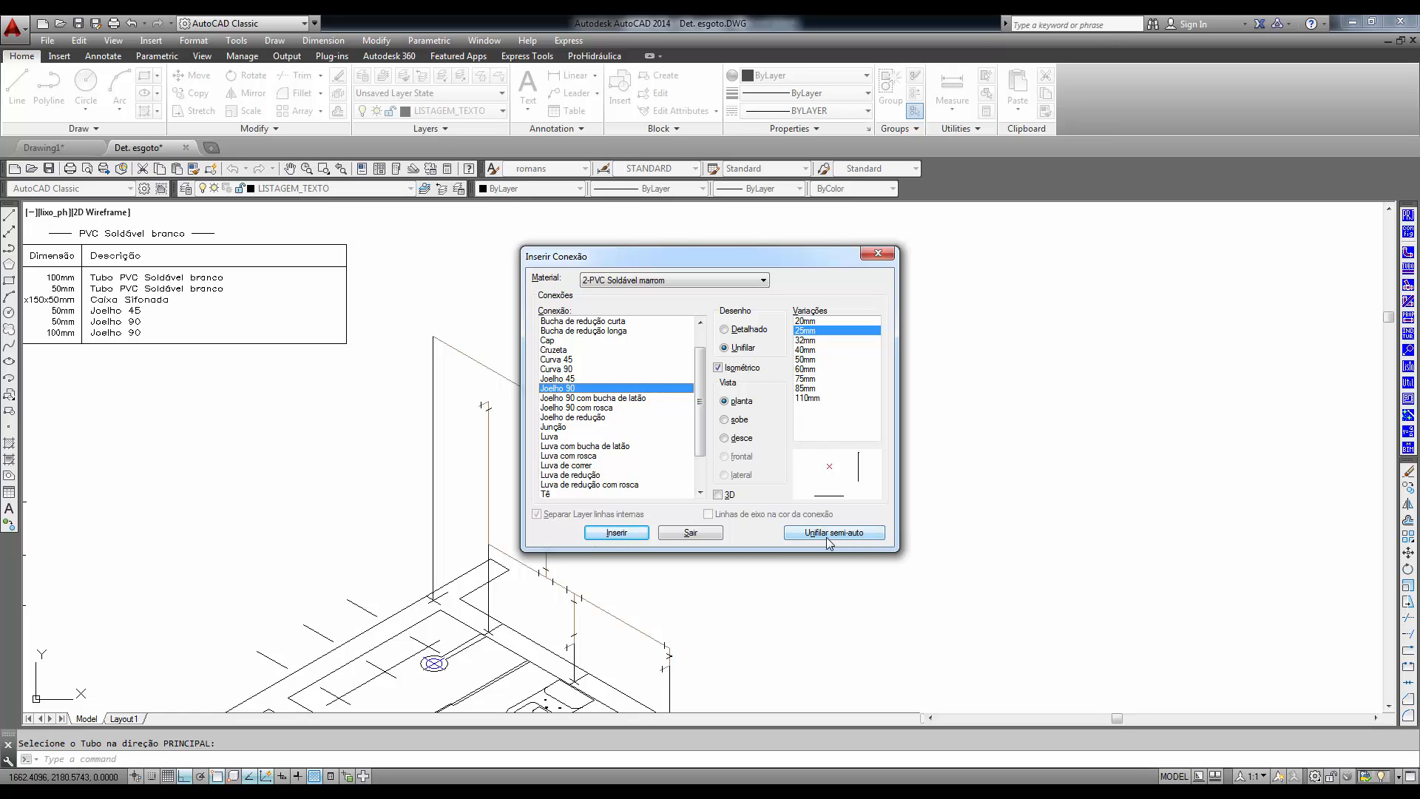
click(695, 532)
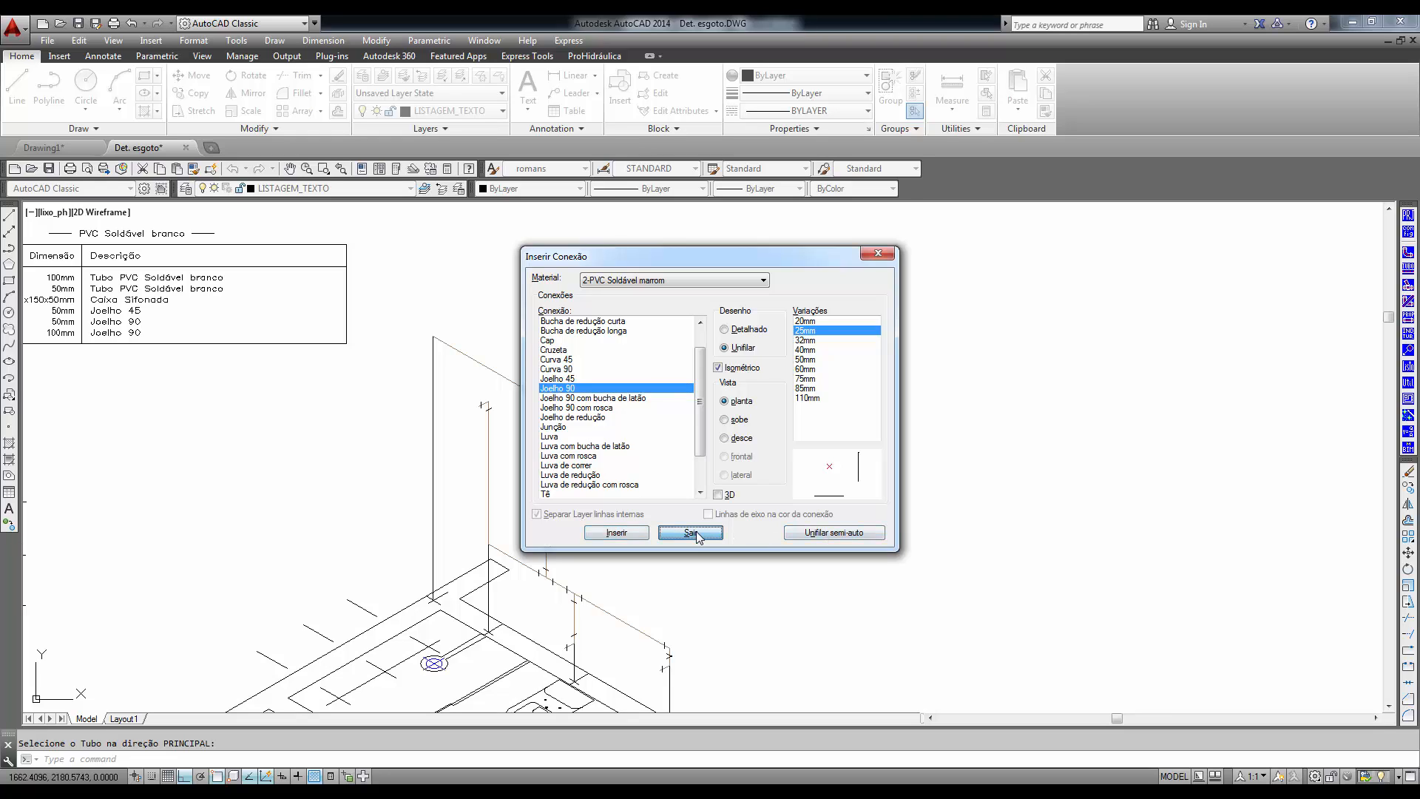
- Erase both tees on the lower sloping pipe and the elbow at the top of the tall vertical drop
click(528, 539)
click(592, 612)
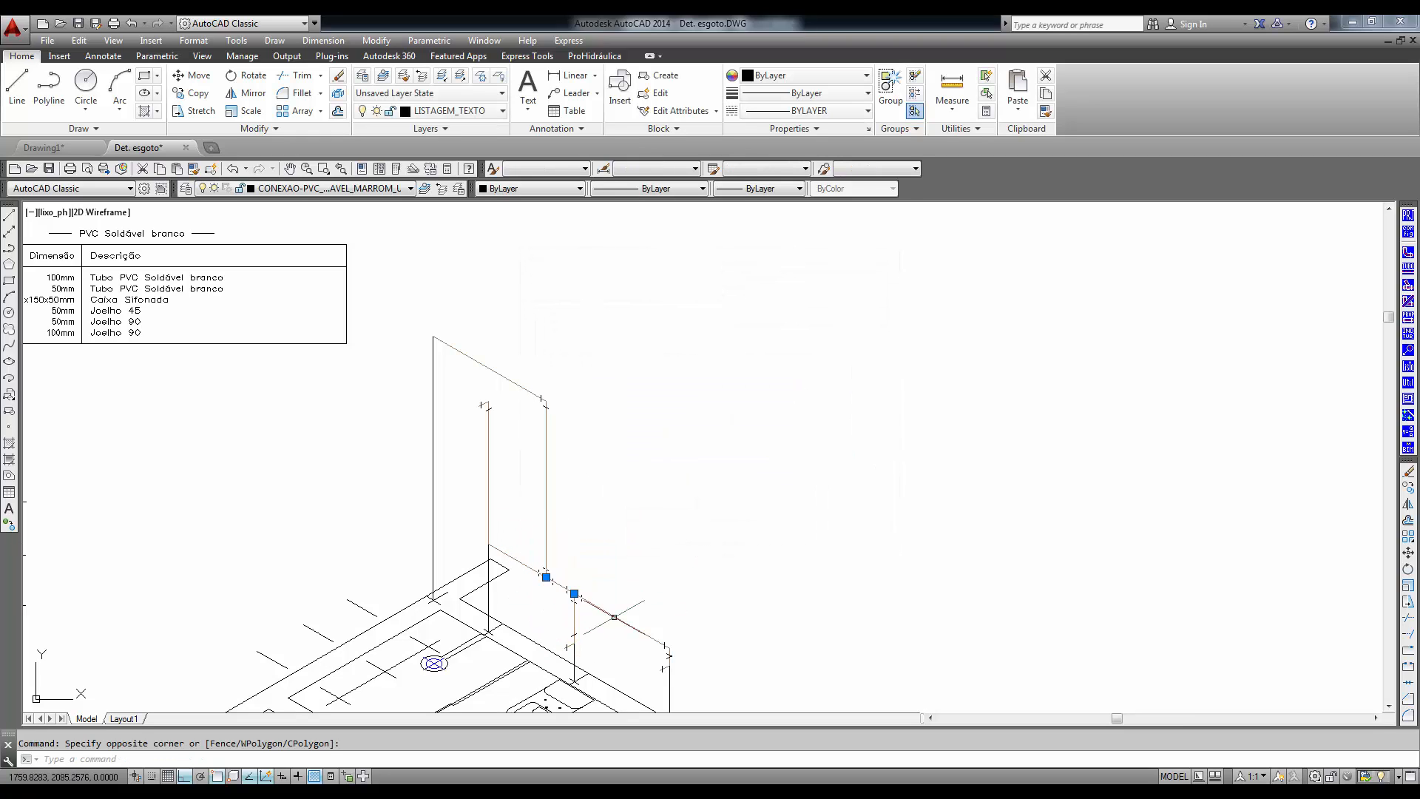
key(Delete)
click(542, 377)
click(591, 436)
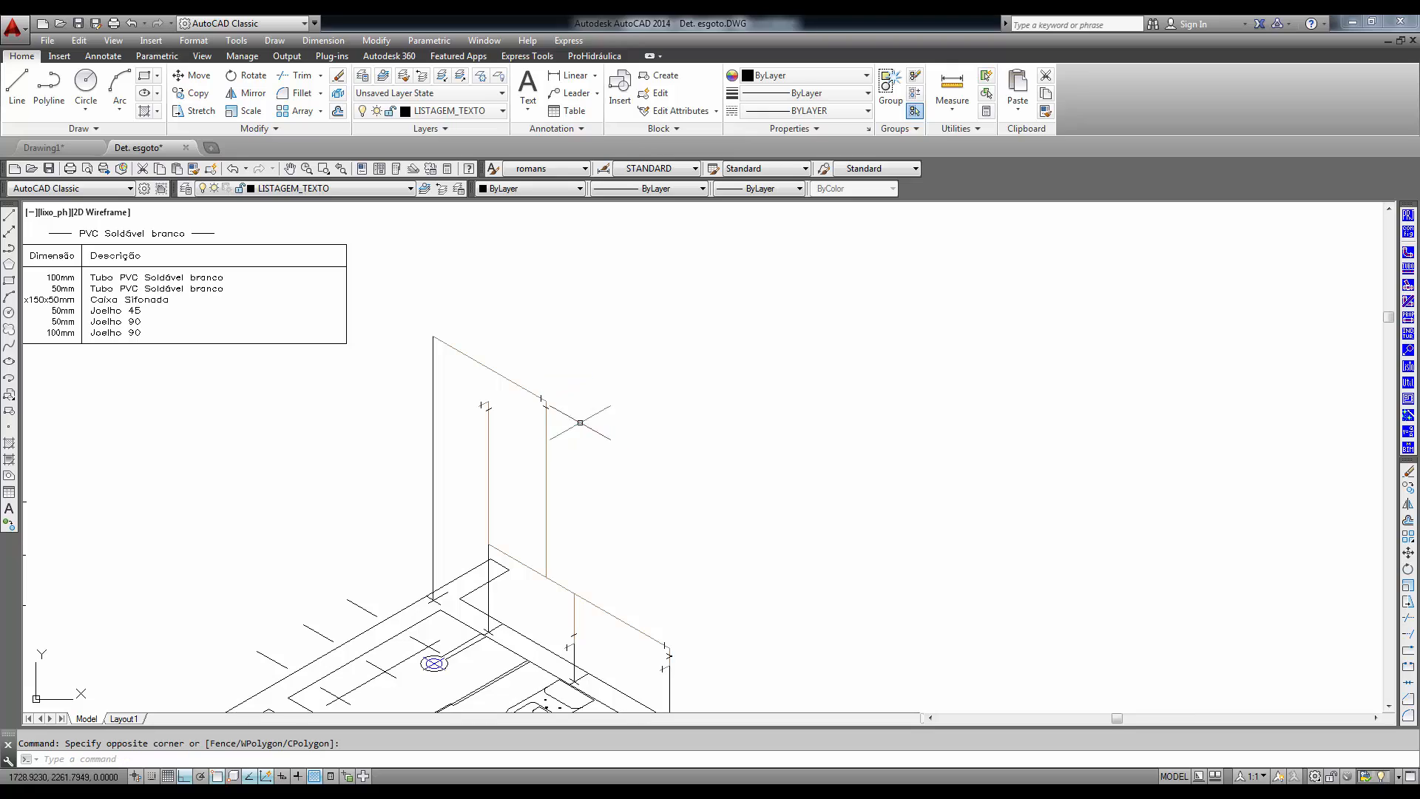
click(542, 369)
click(616, 461)
click(575, 444)
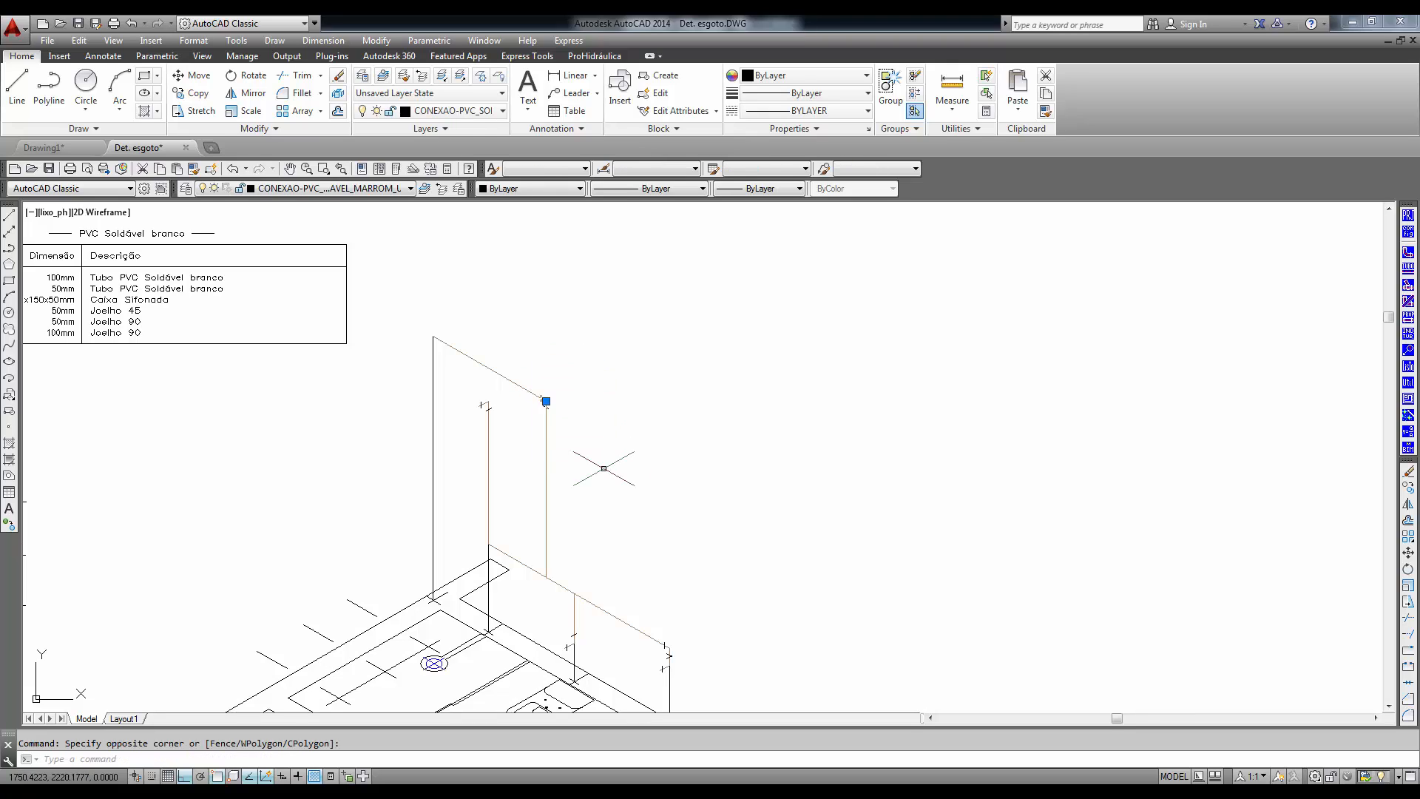
key(Delete)
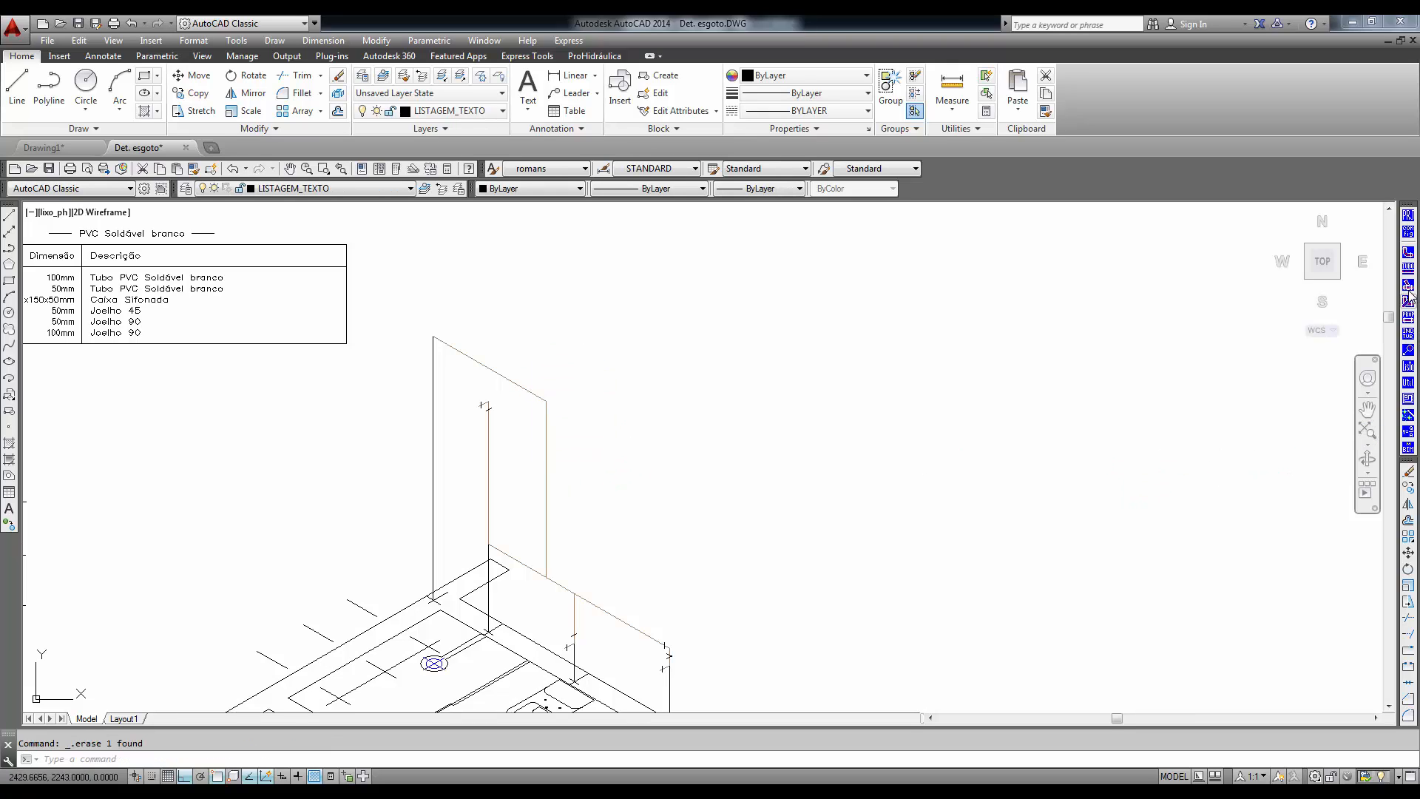
- Start the semi-automatic single-line fitting insertion with the Selecionar vários option and select the tall drop, shower line and connected pipes
click(1408, 252)
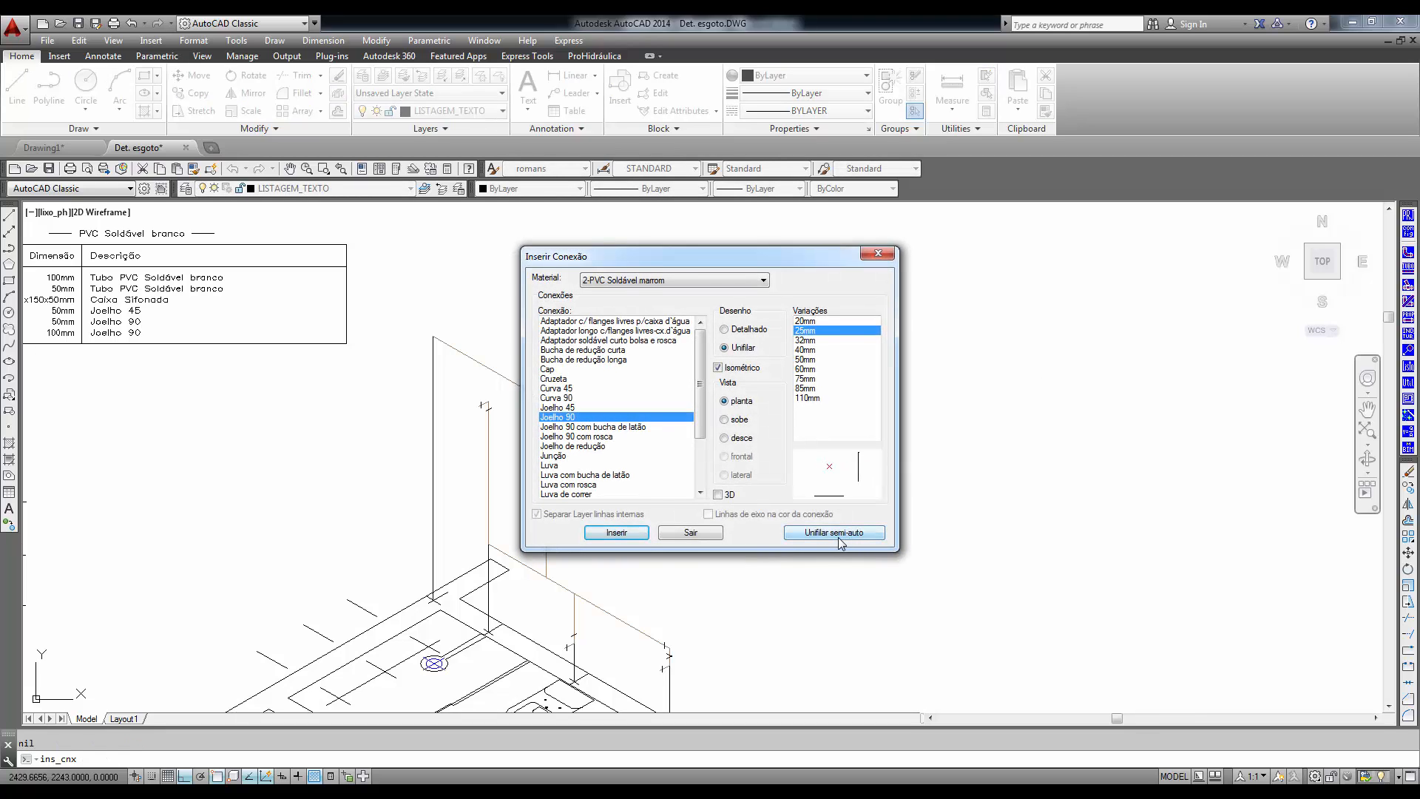
click(835, 533)
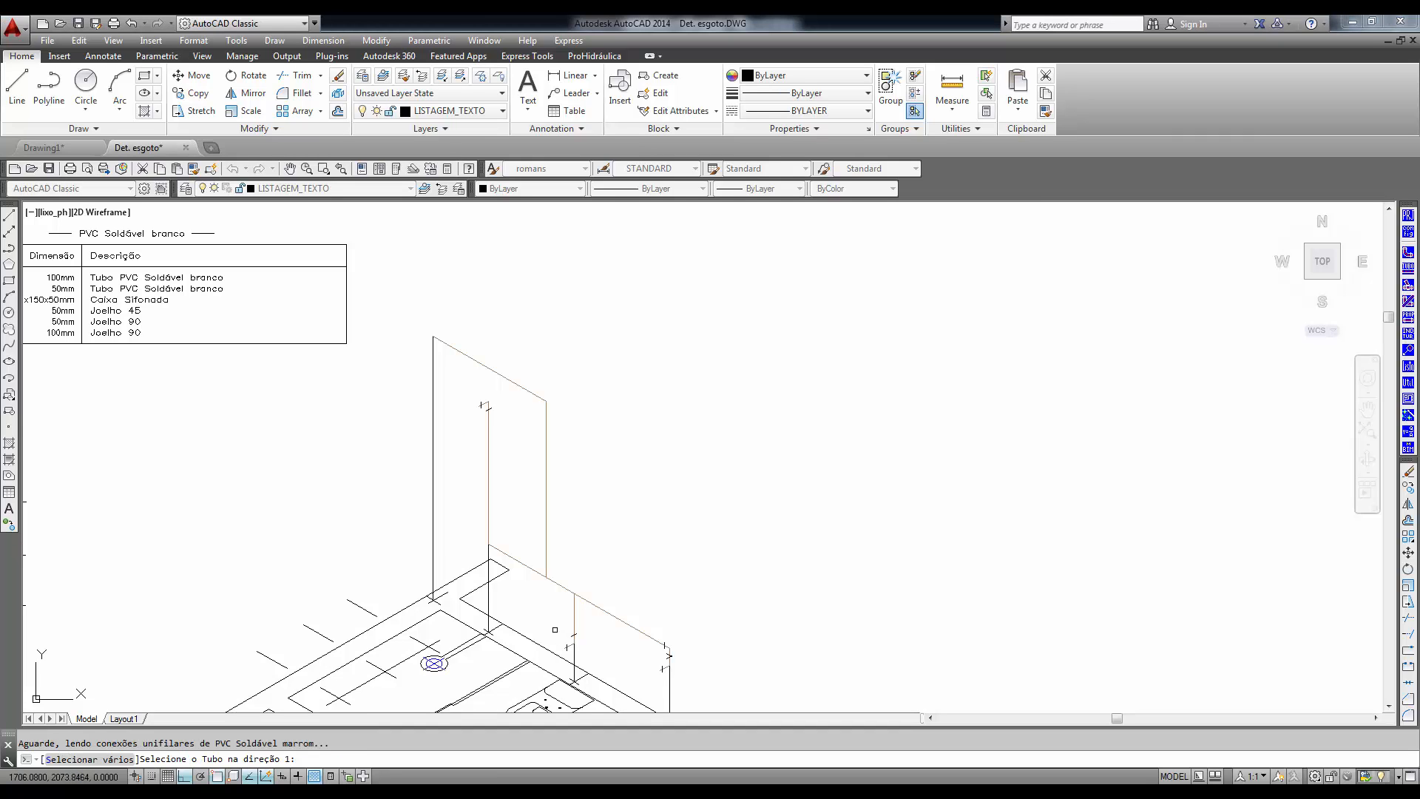
click(81, 762)
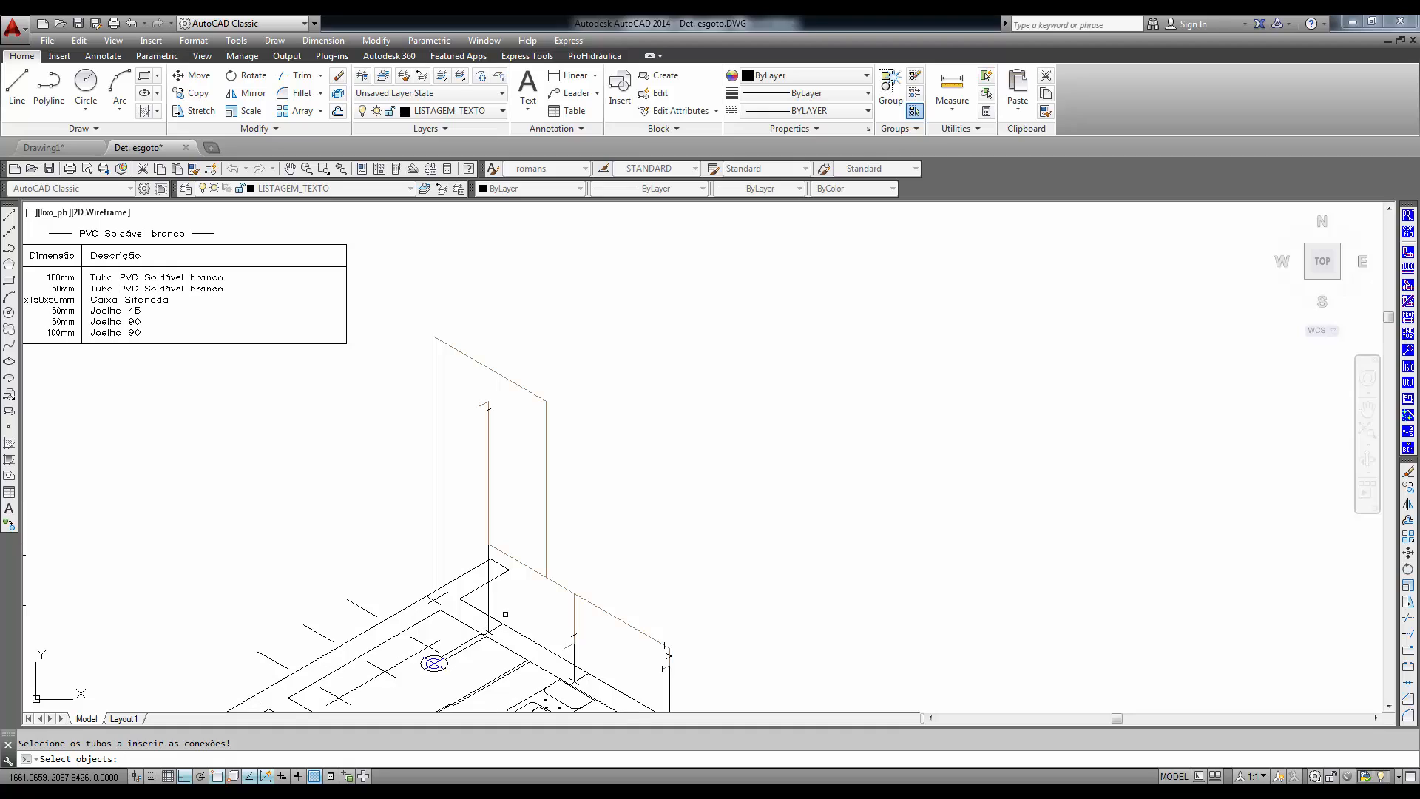
click(594, 611)
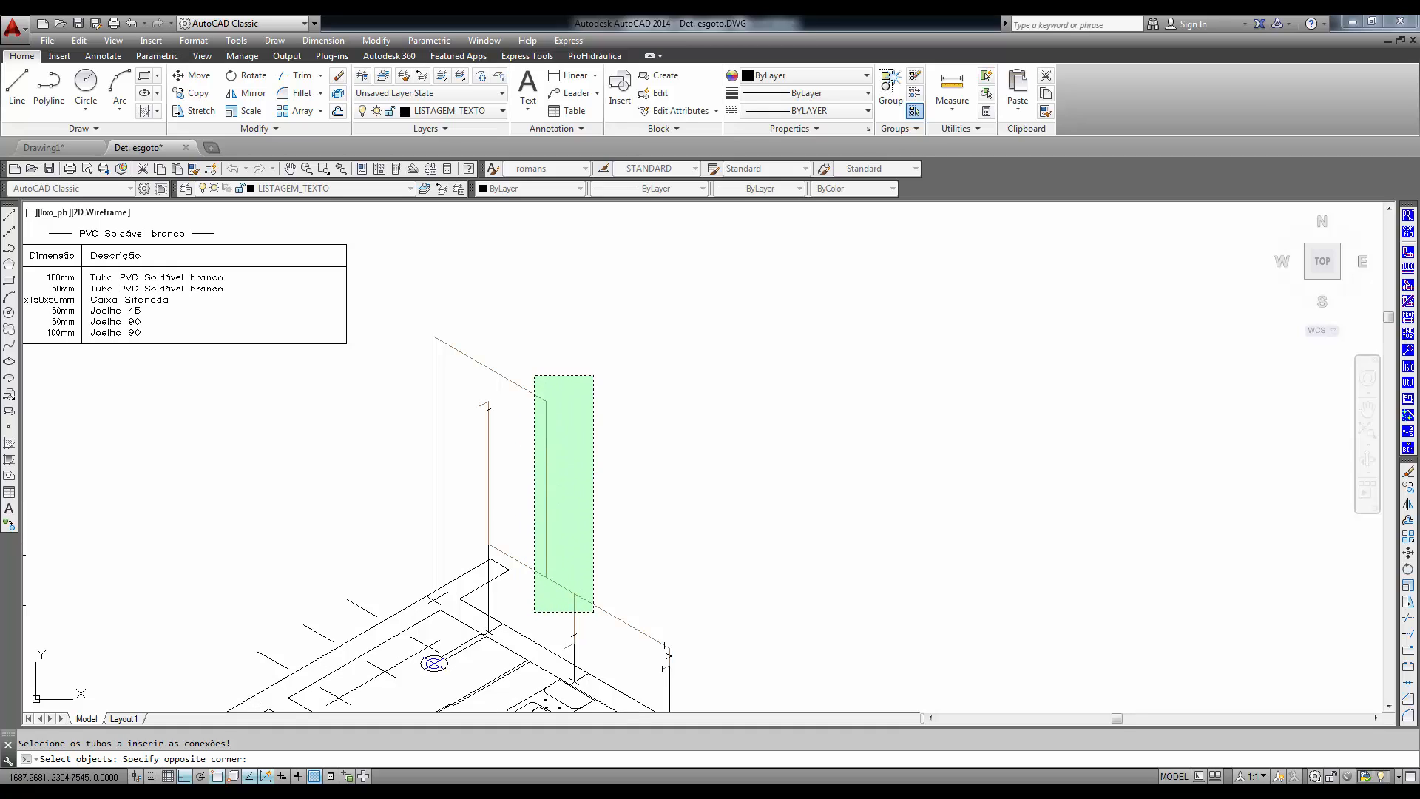
click(525, 373)
click(493, 499)
click(460, 522)
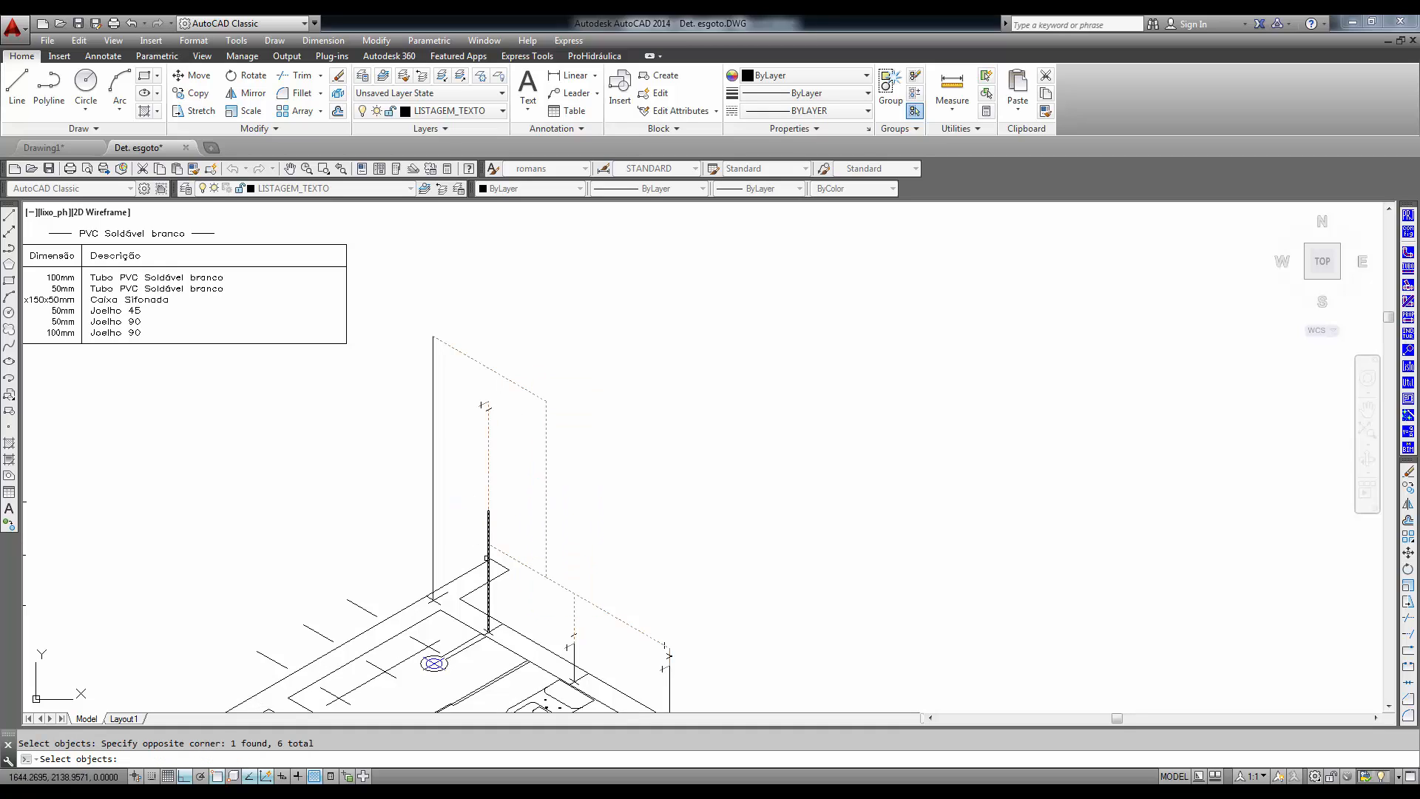
key(Return)
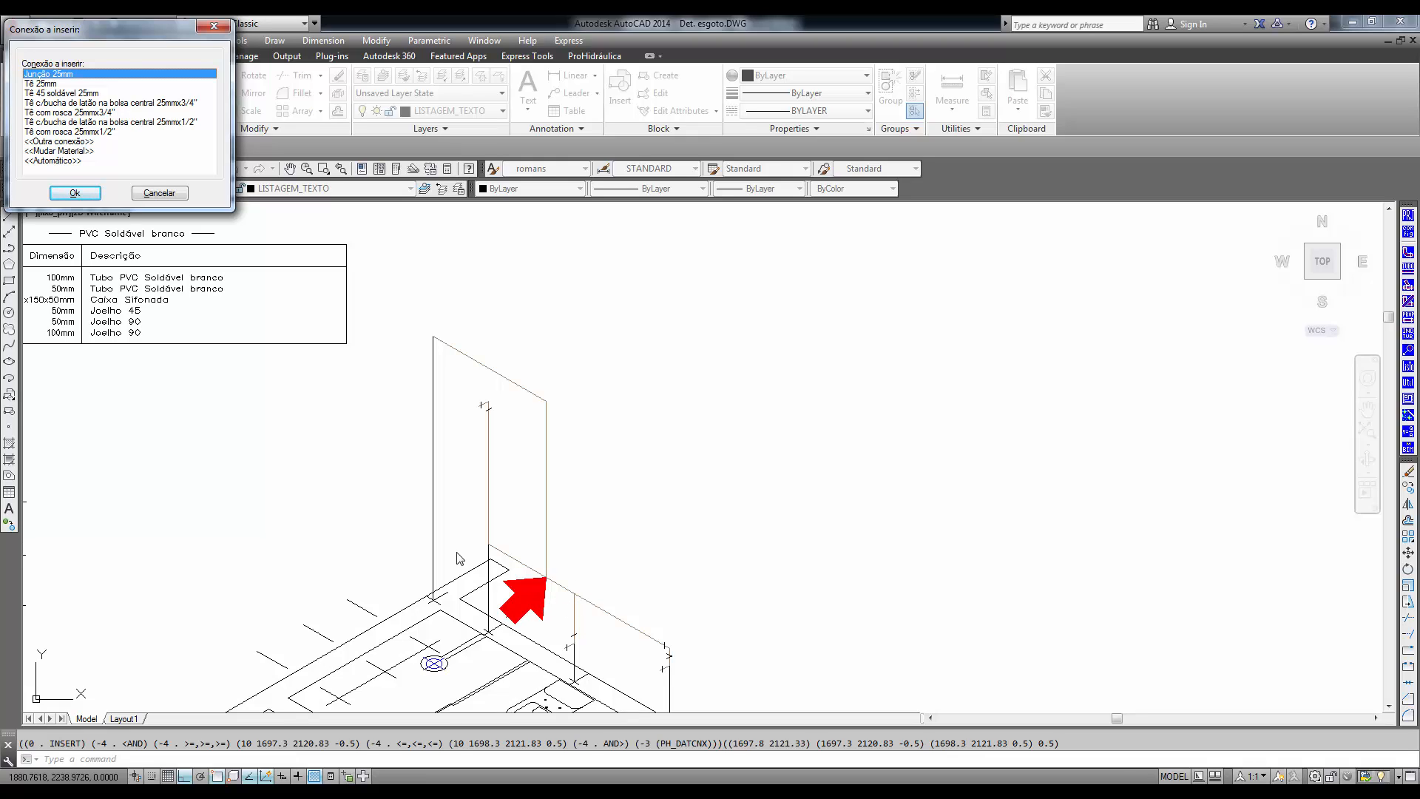
- Assign Tê 25mm to the two branch joints on the lower sloping pipe and Joelho 90 25mm to the shower line's corner
click(49, 84)
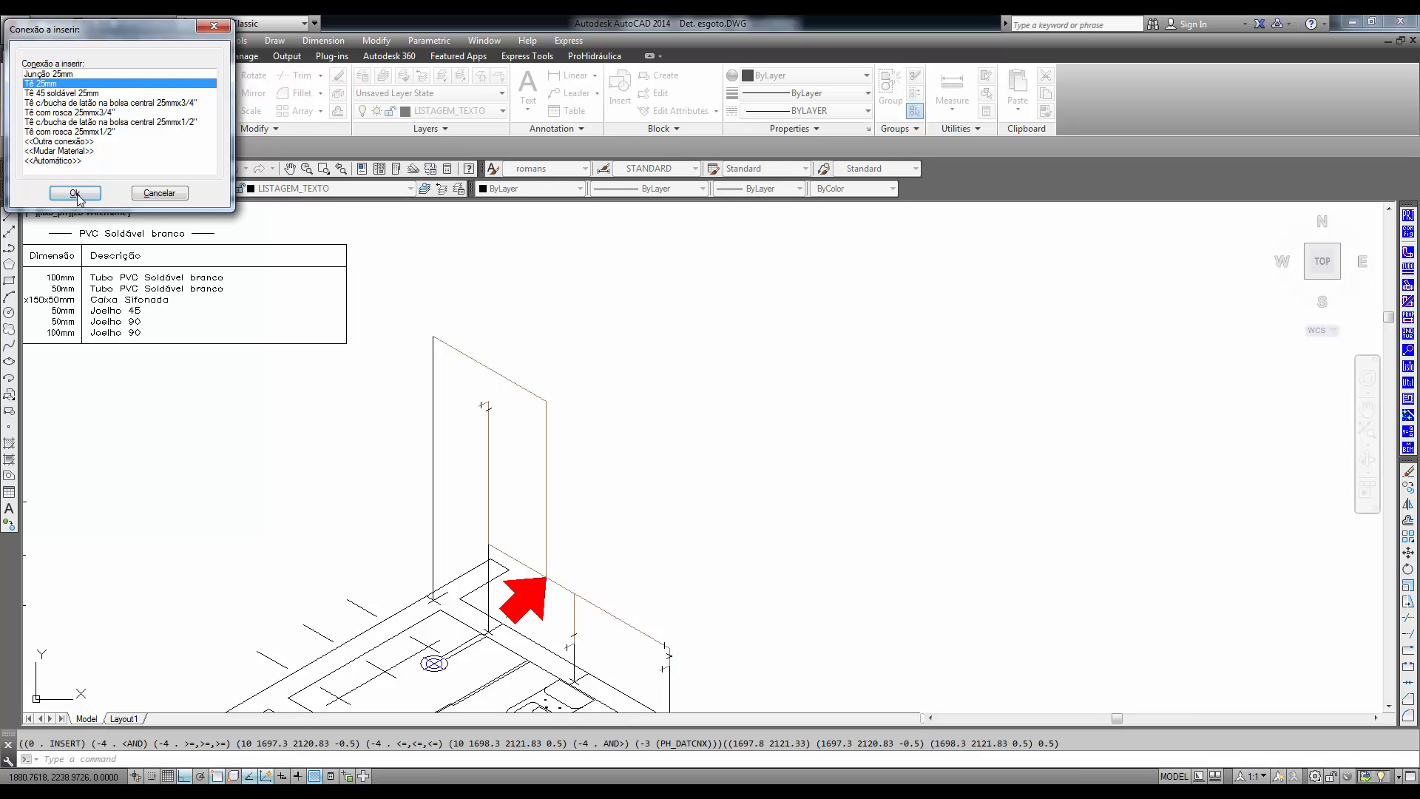
click(74, 193)
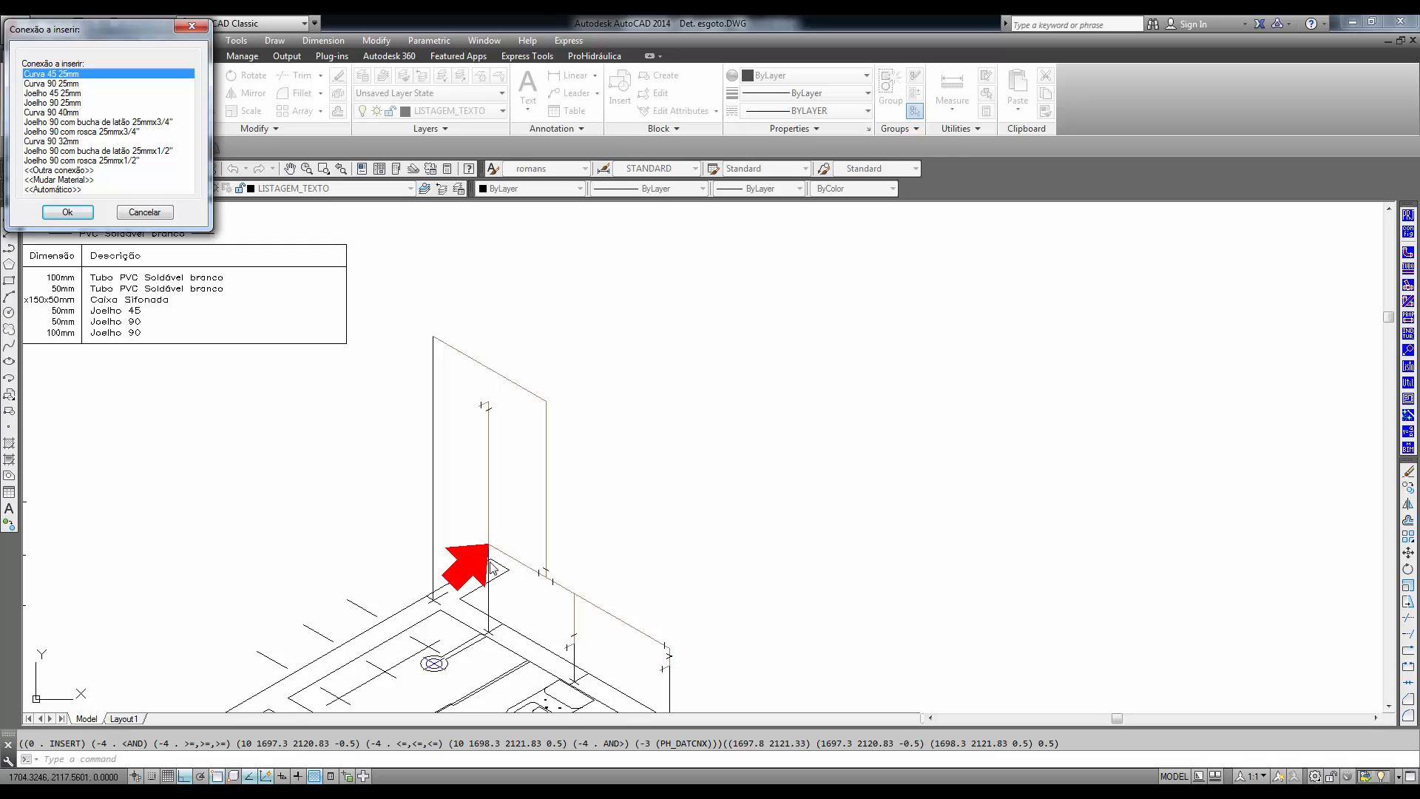
click(50, 87)
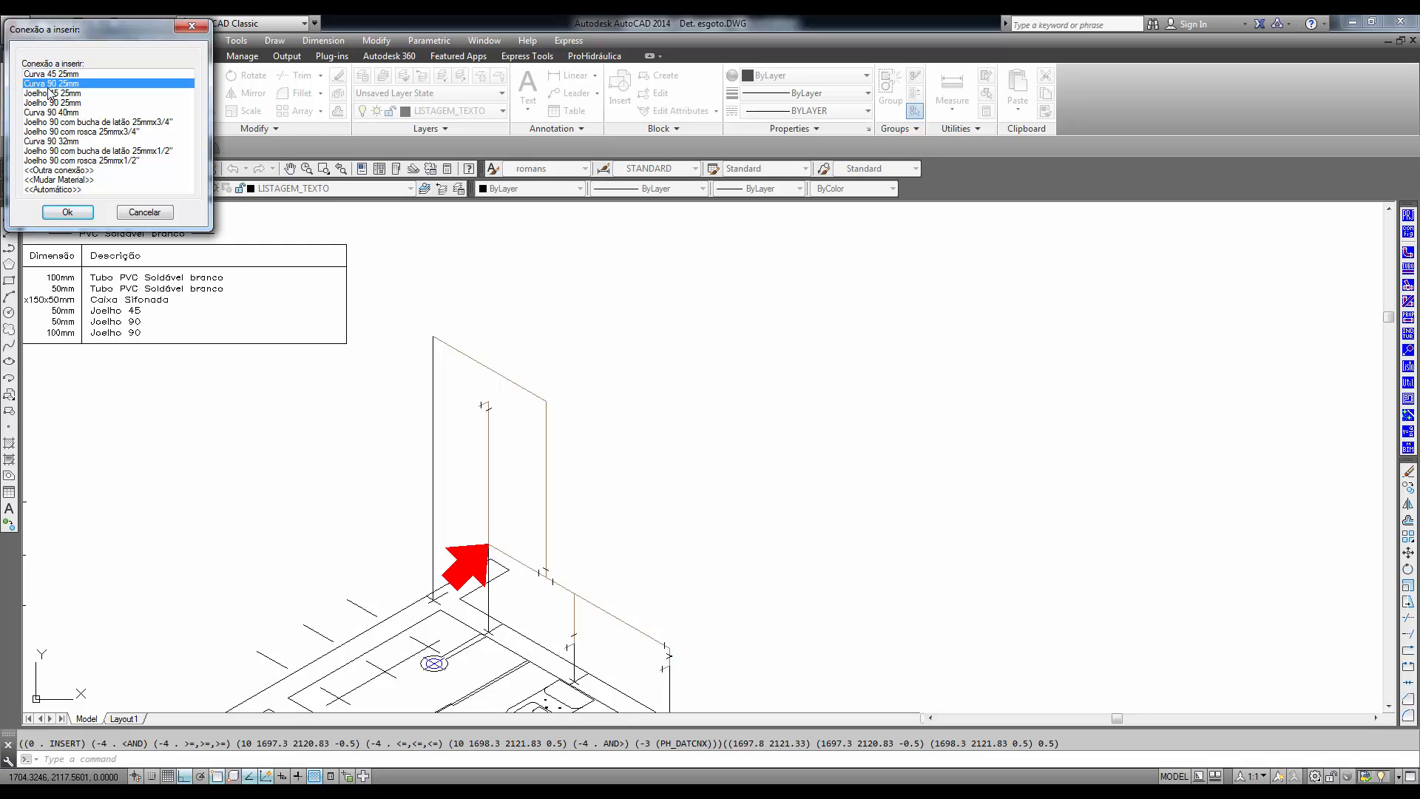
click(53, 112)
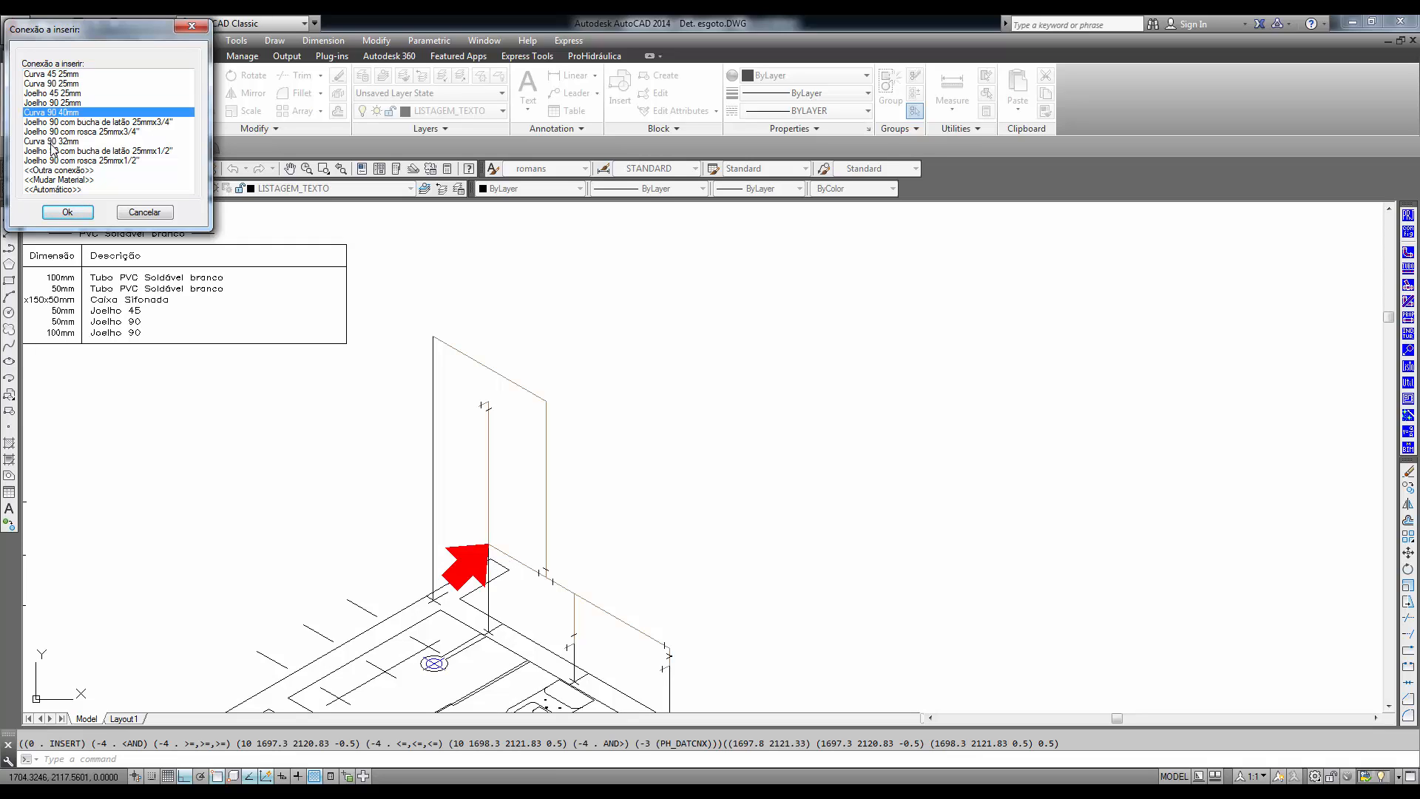
click(37, 103)
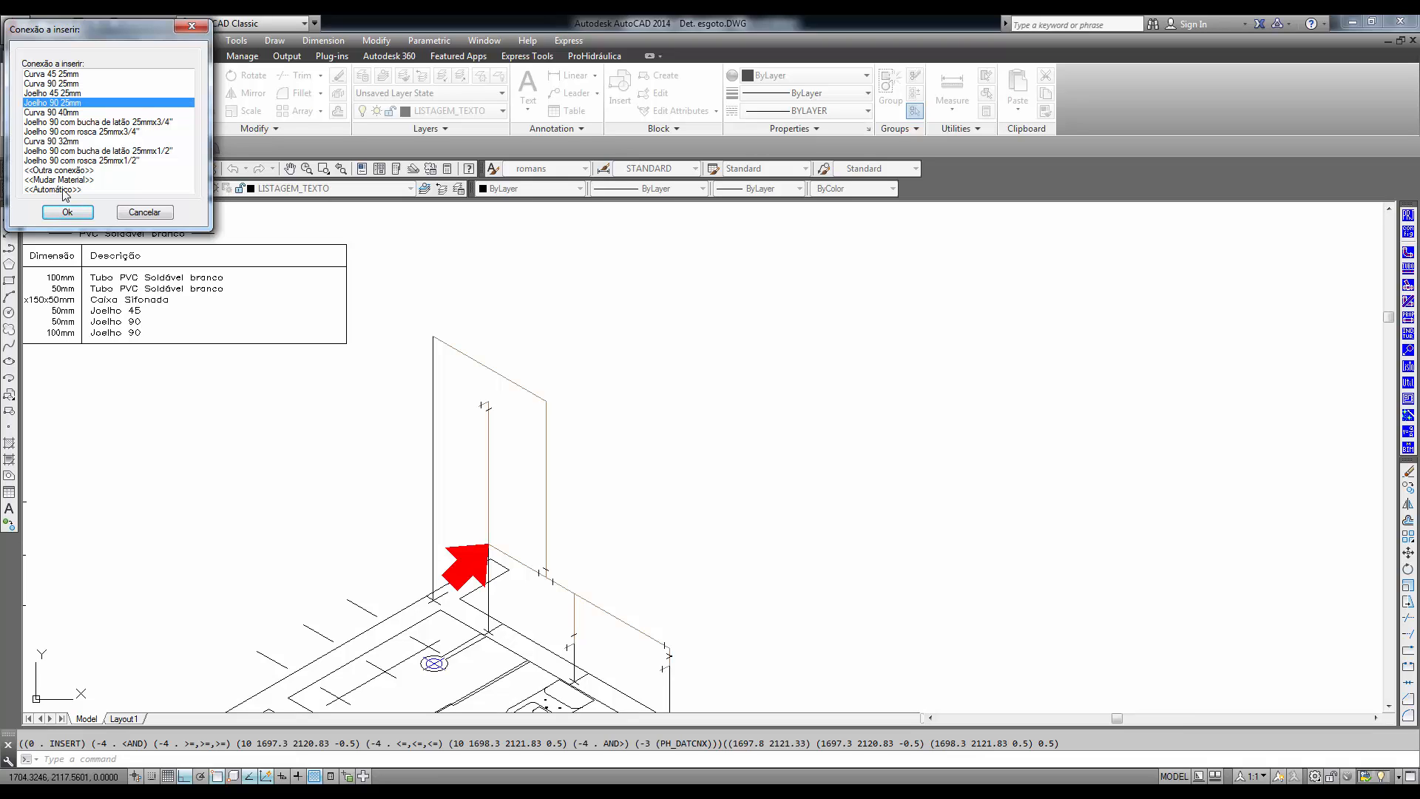
click(68, 212)
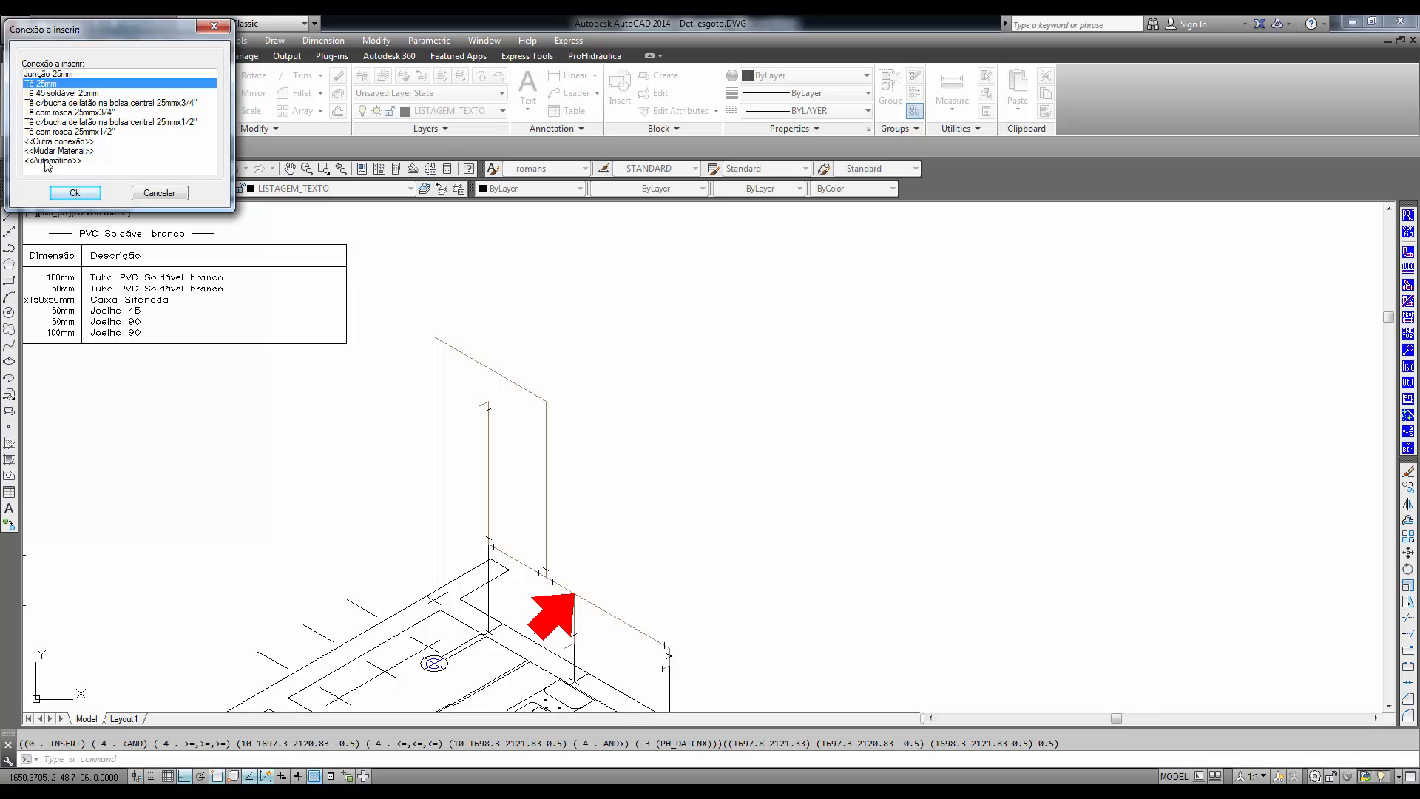
click(76, 193)
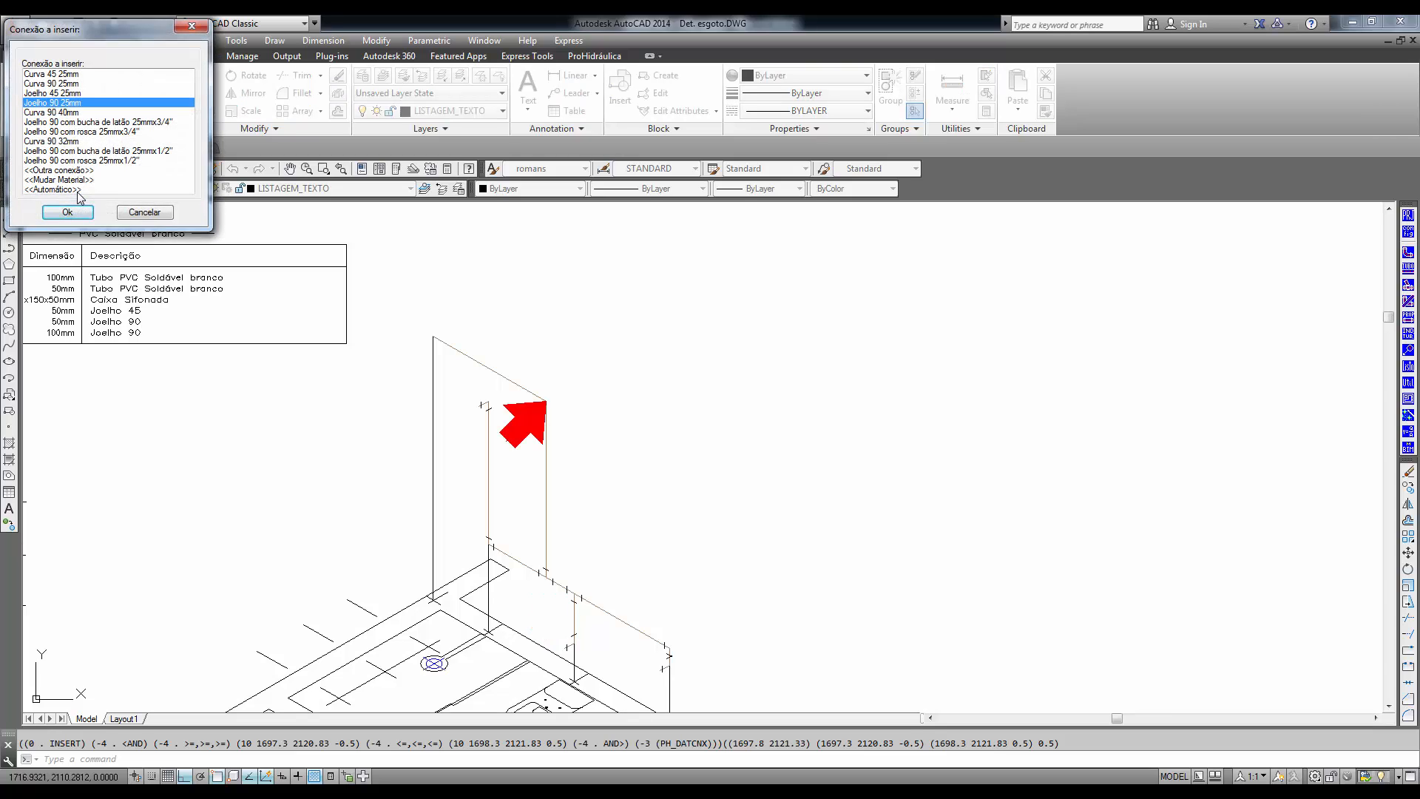
- Finish the semi-automatic fitting insertion with Joelho 90 25mm at the highlighted upper corner
click(68, 212)
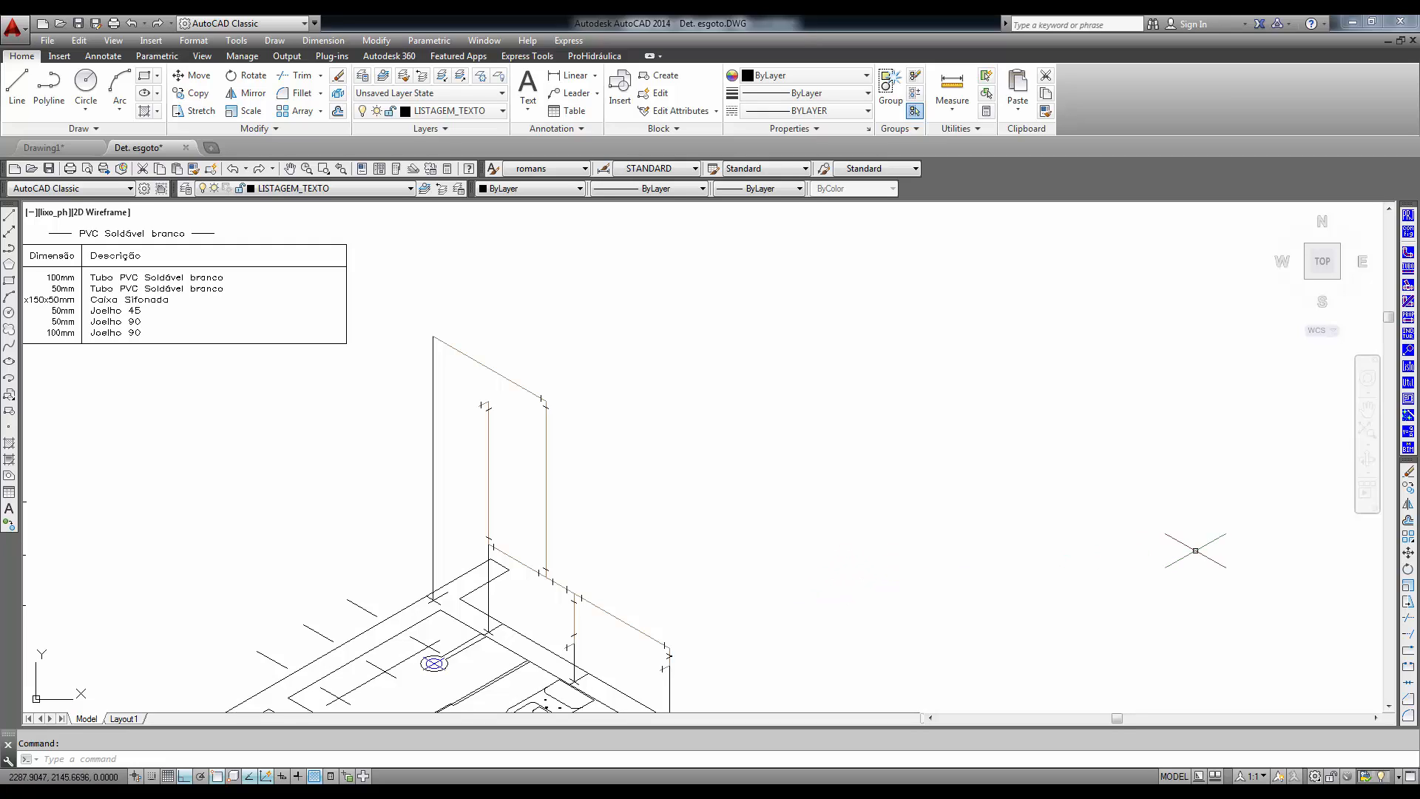
- Insert an isometric single-line 1/2" Registro de Pressão from material 7-Registros,Valv.,Hid on the lower part of the shorter vertical shower pipe
click(1407, 293)
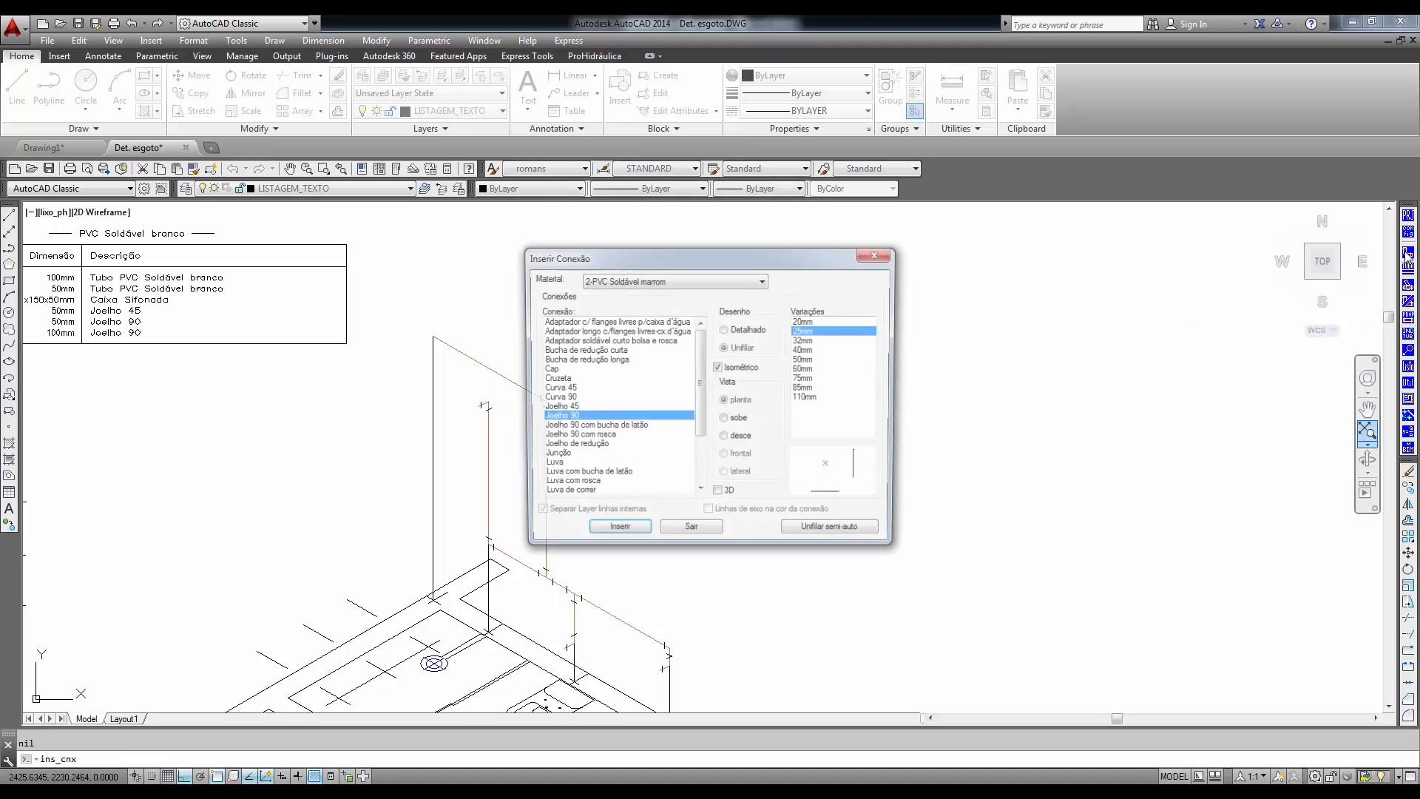
click(764, 281)
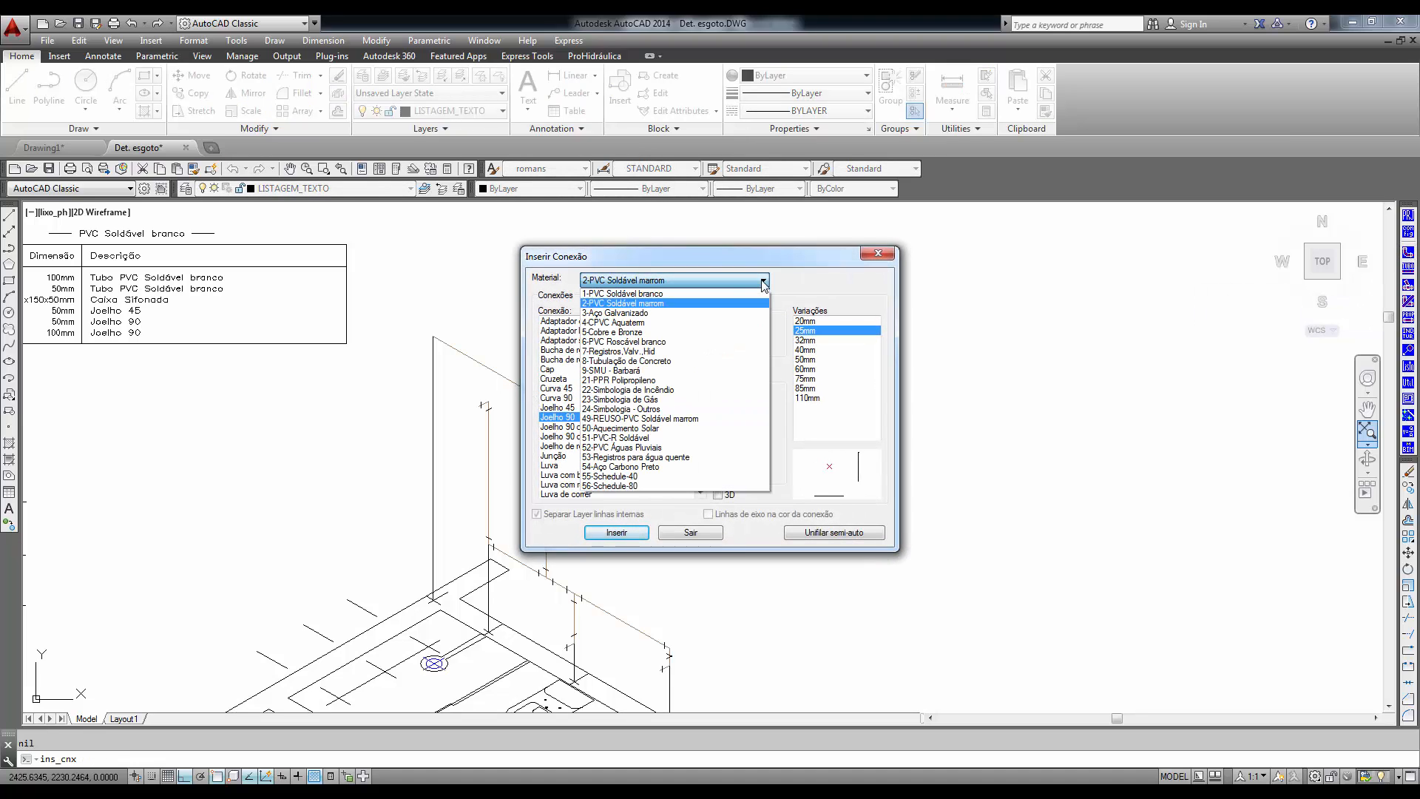
click(645, 352)
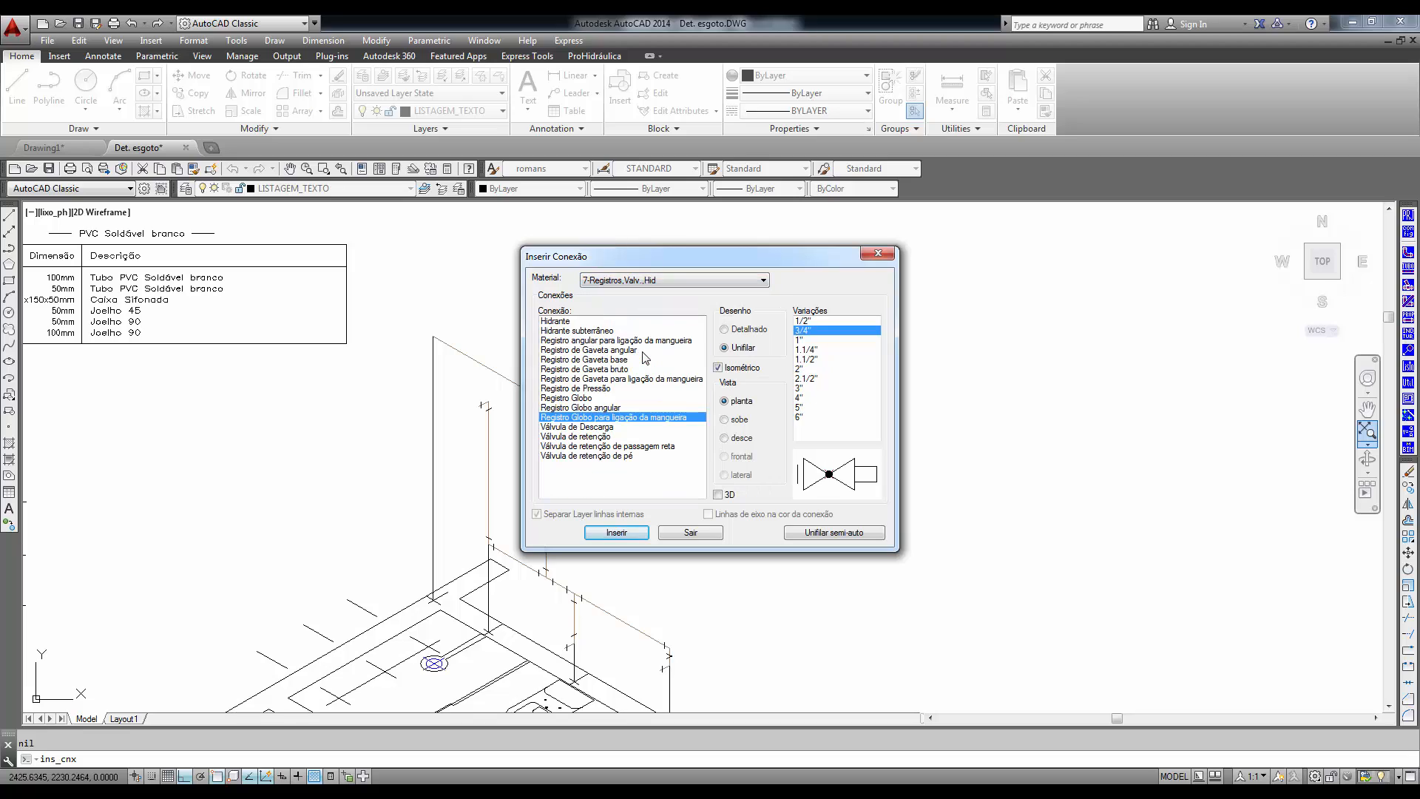
click(577, 369)
click(578, 388)
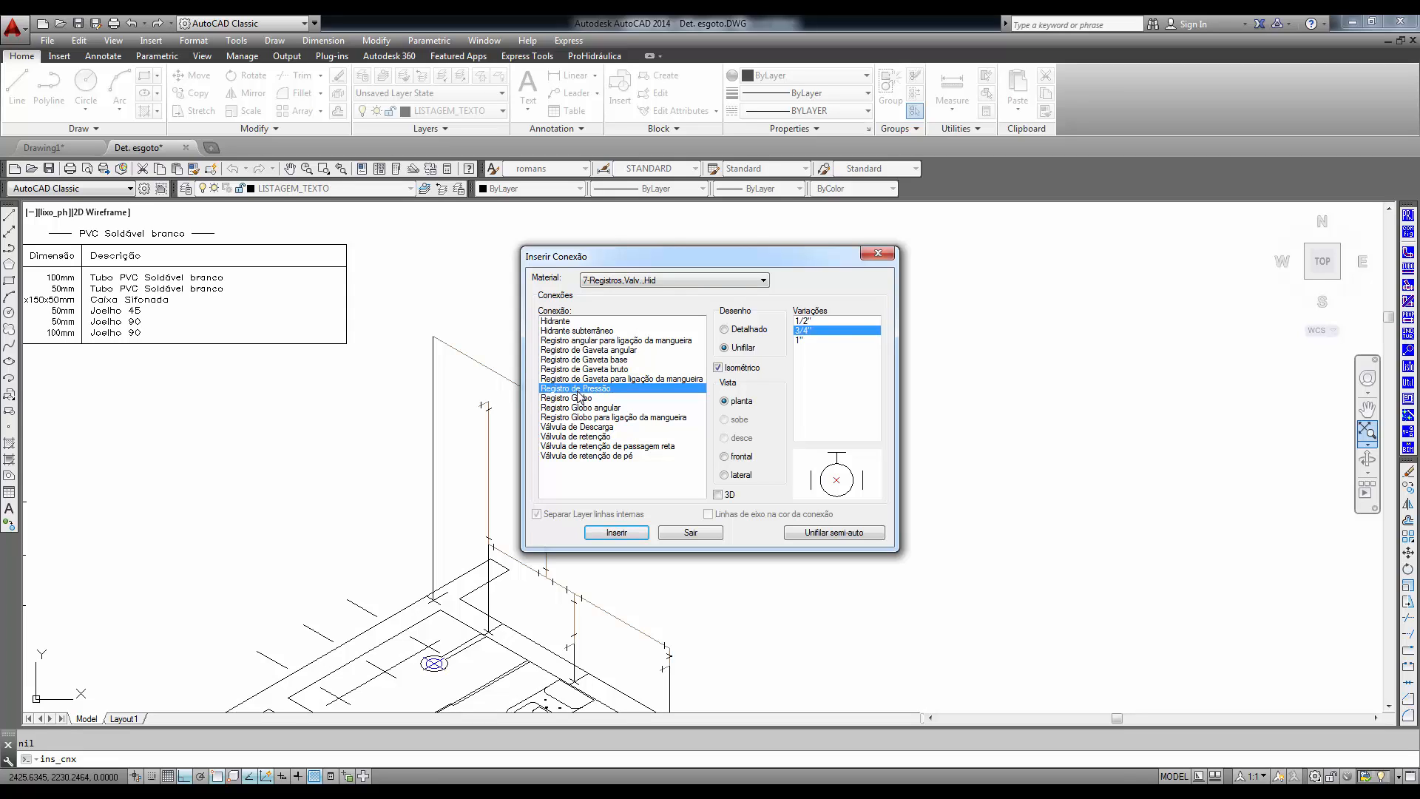
click(807, 321)
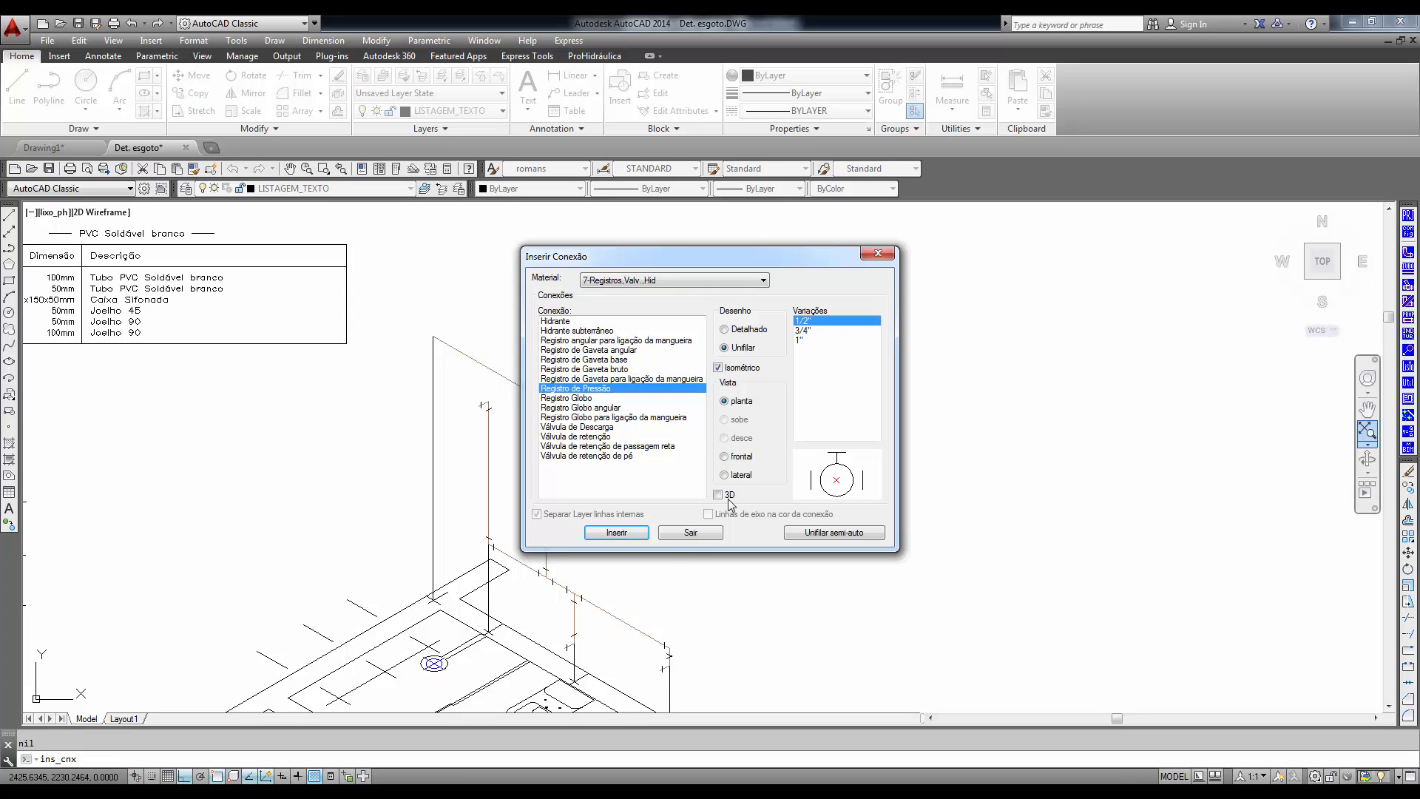
click(607, 533)
click(486, 509)
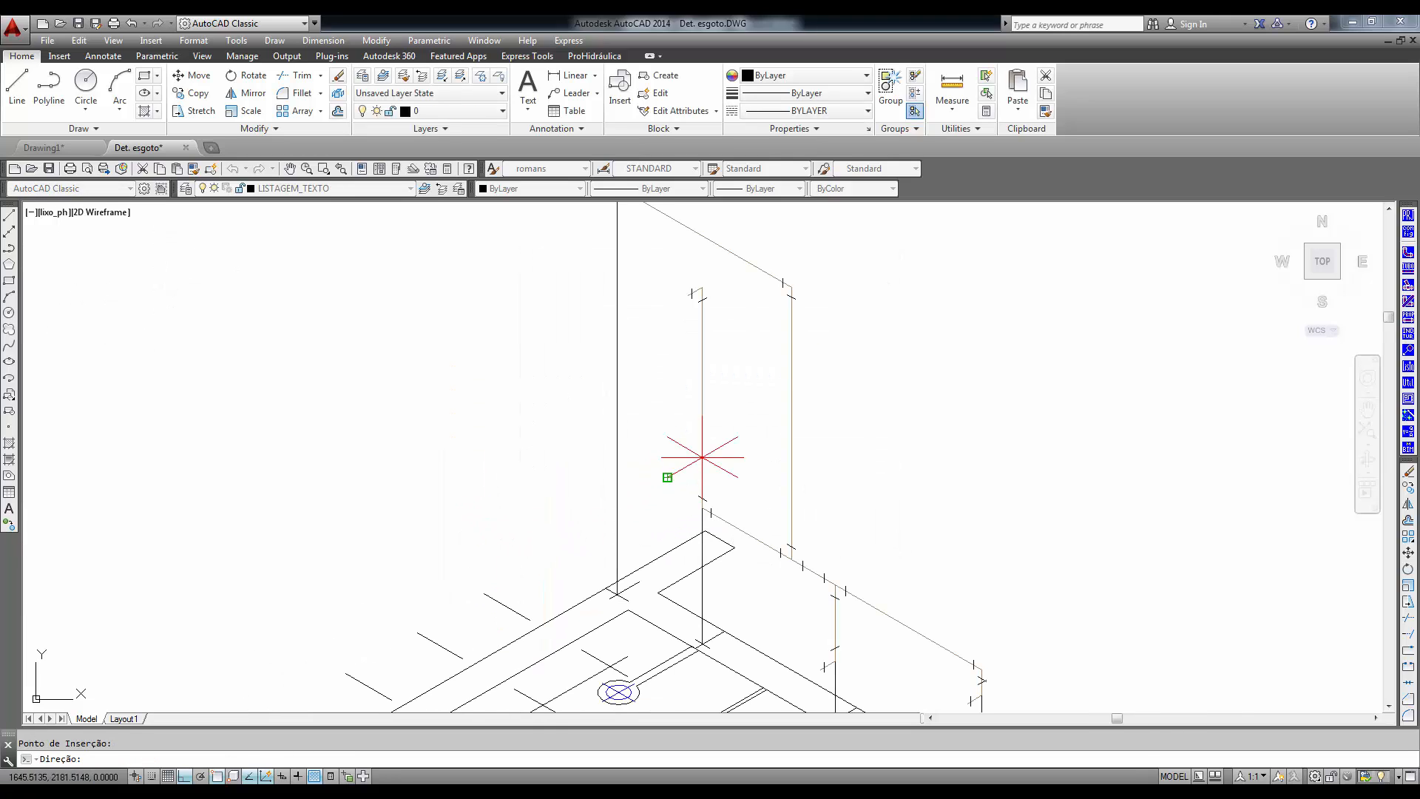
click(691, 481)
right_click(599, 511)
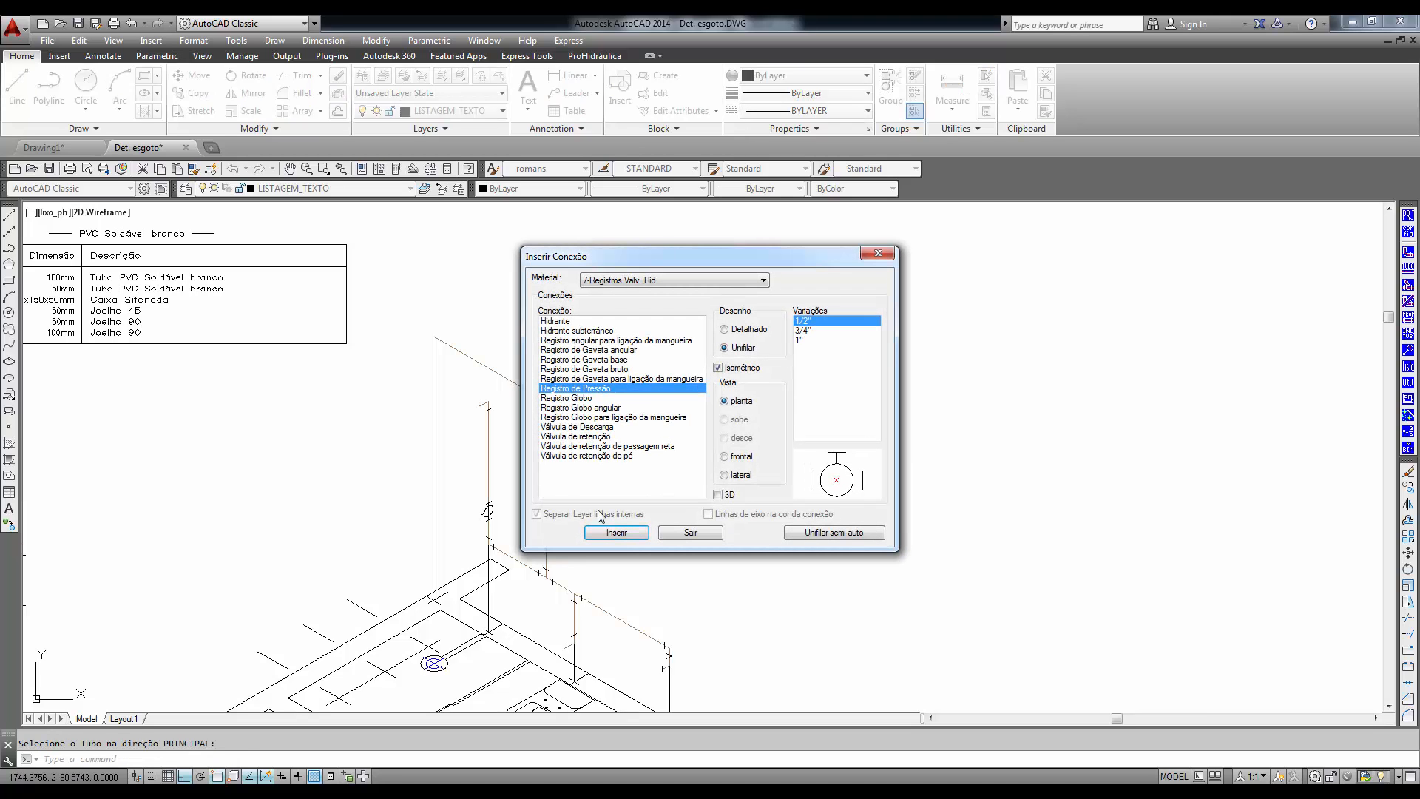
- Insert an isometric 3/4" Registro de Gaveta base on the upper part of the tall drop and finish inserting fittings
click(597, 360)
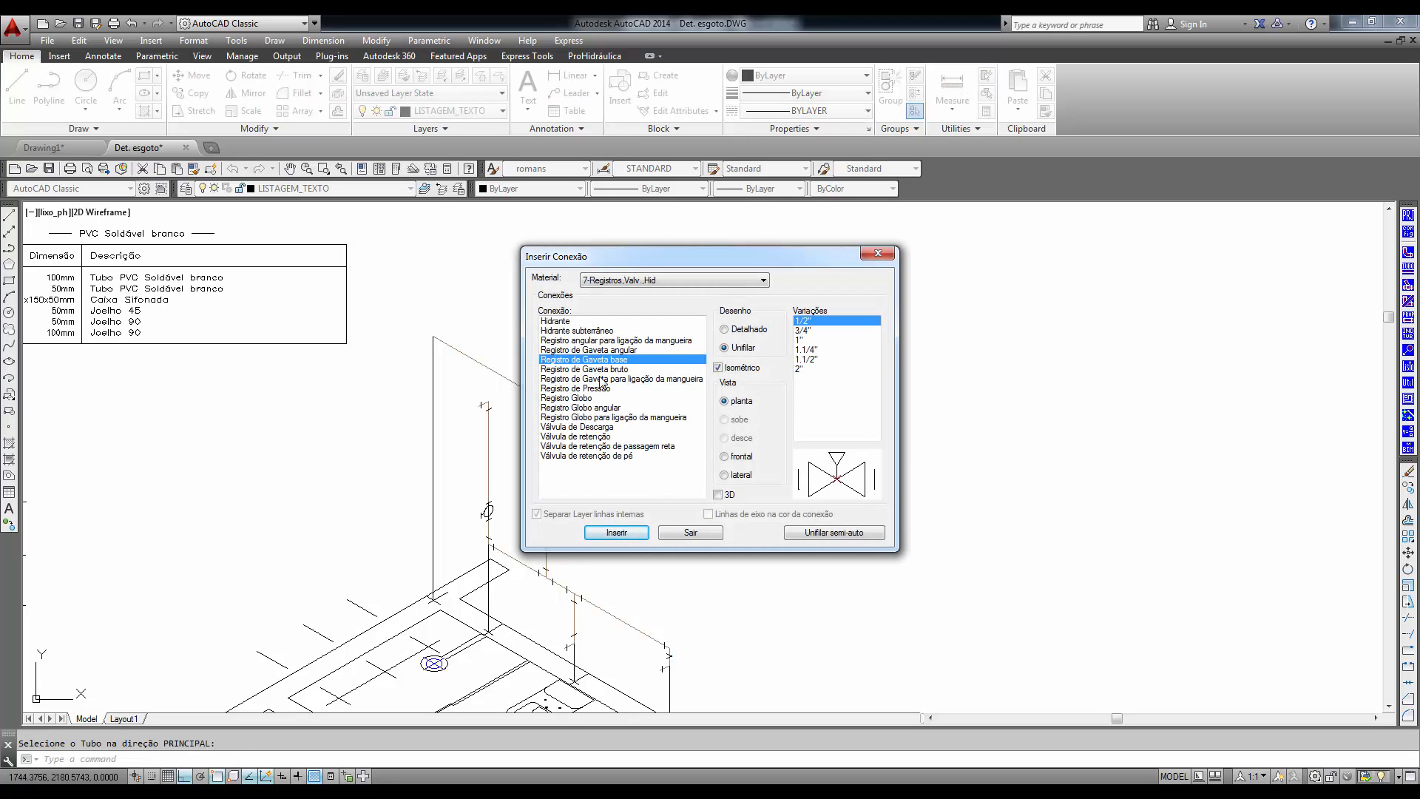
click(807, 331)
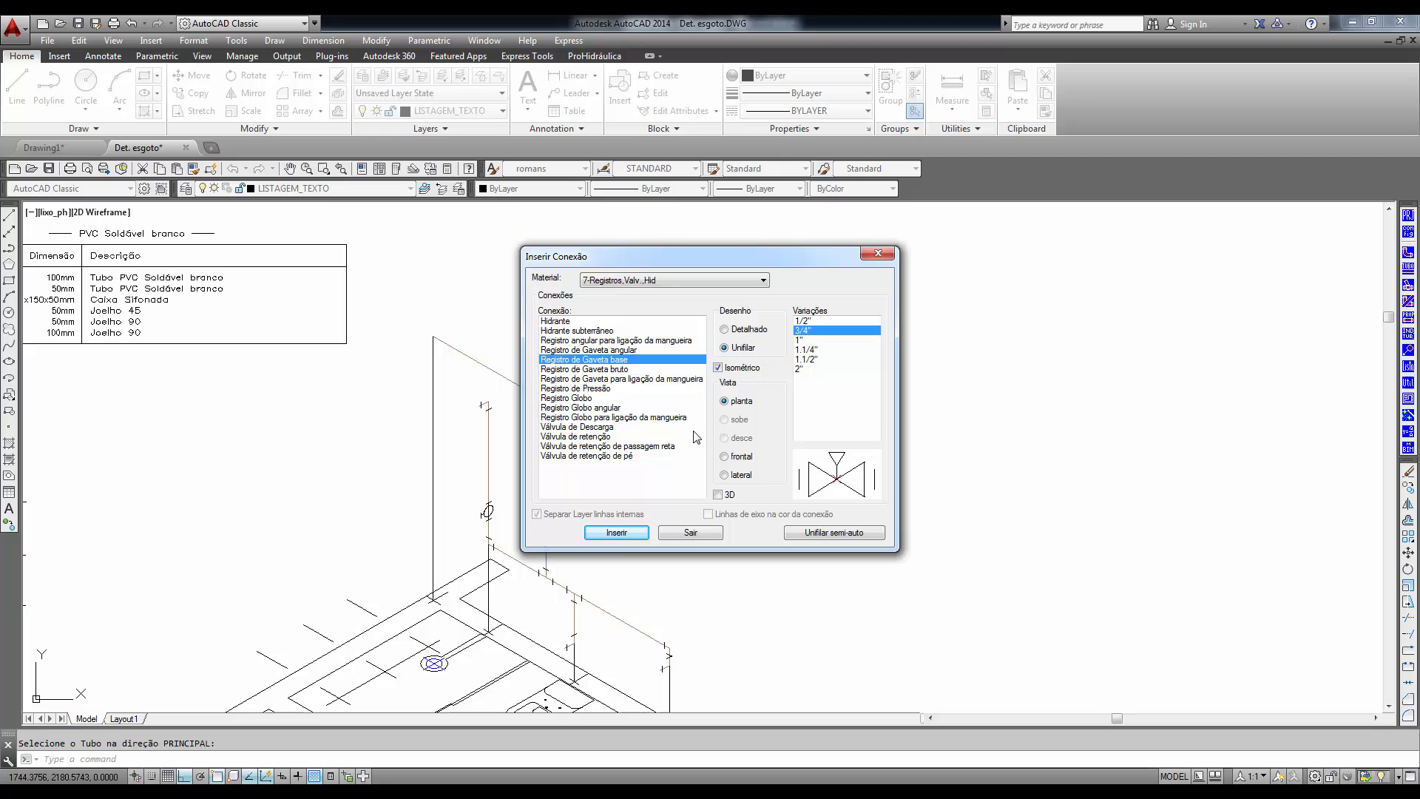
click(618, 535)
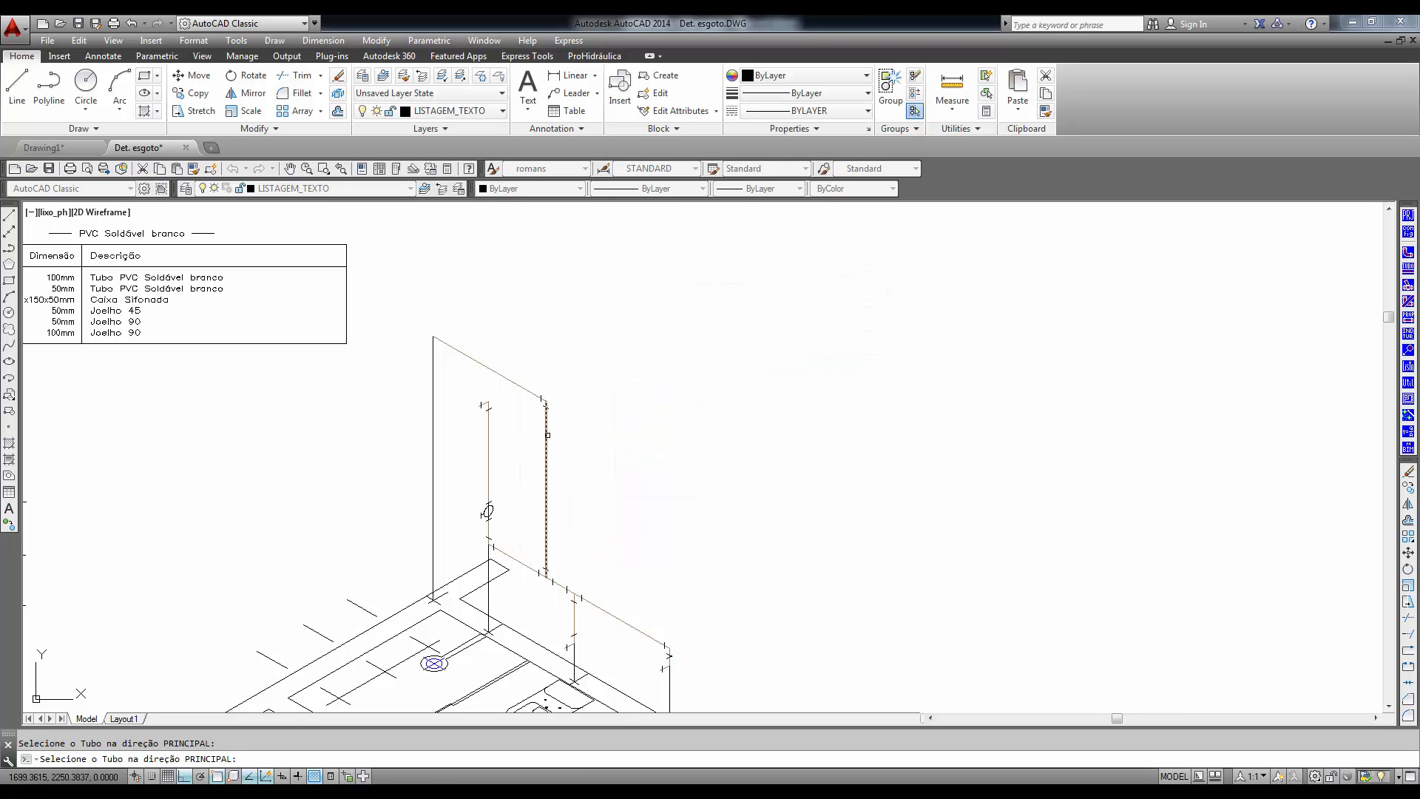
click(548, 435)
click(546, 465)
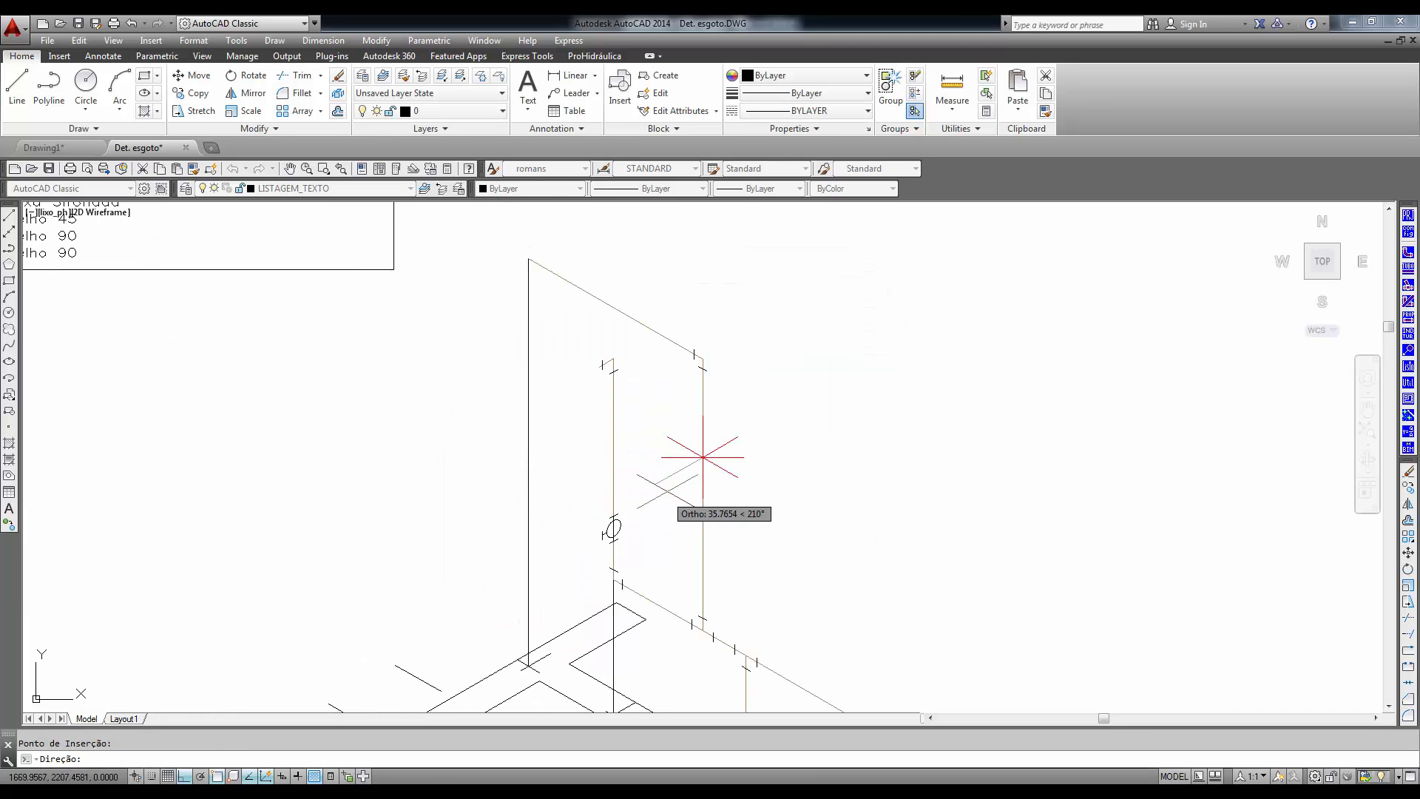
click(692, 446)
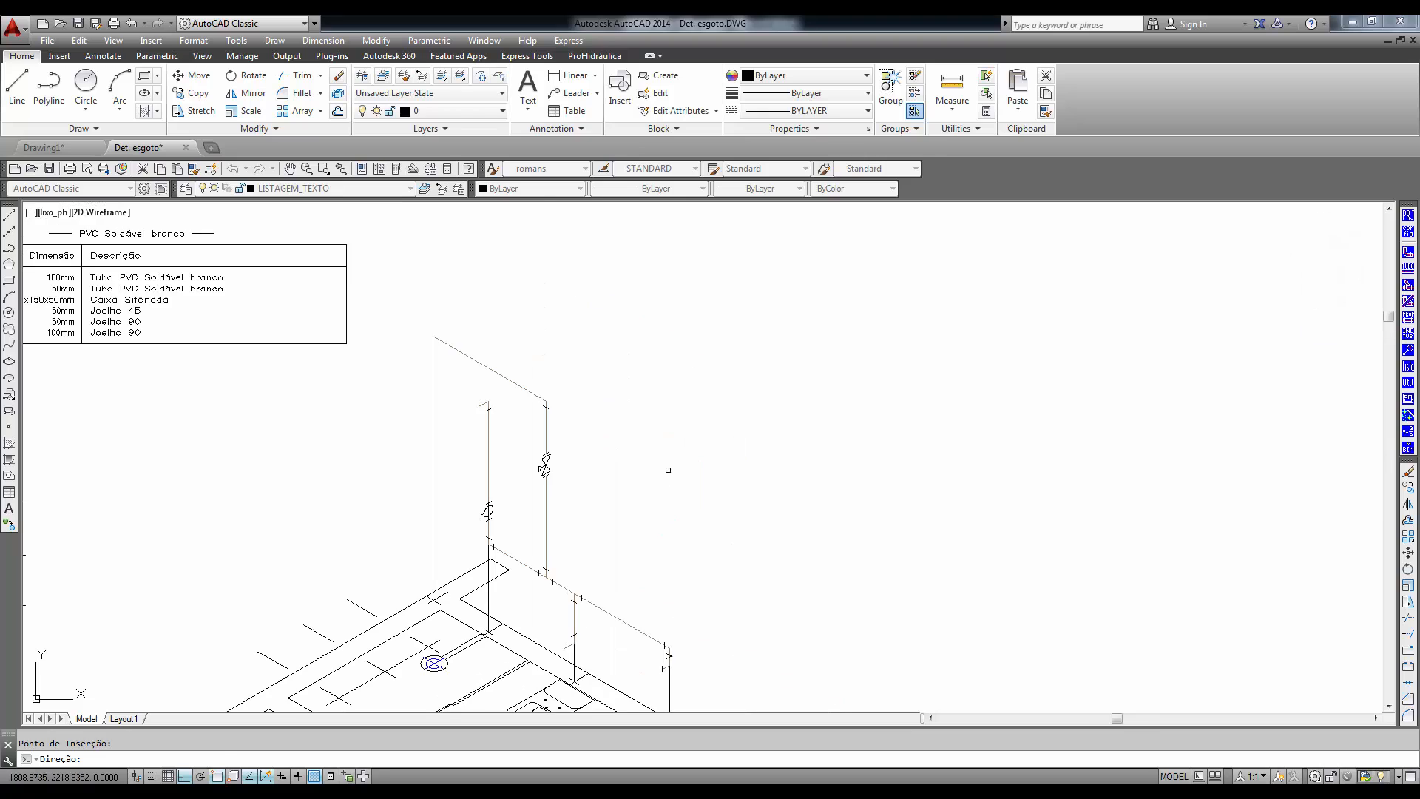
right_click(706, 491)
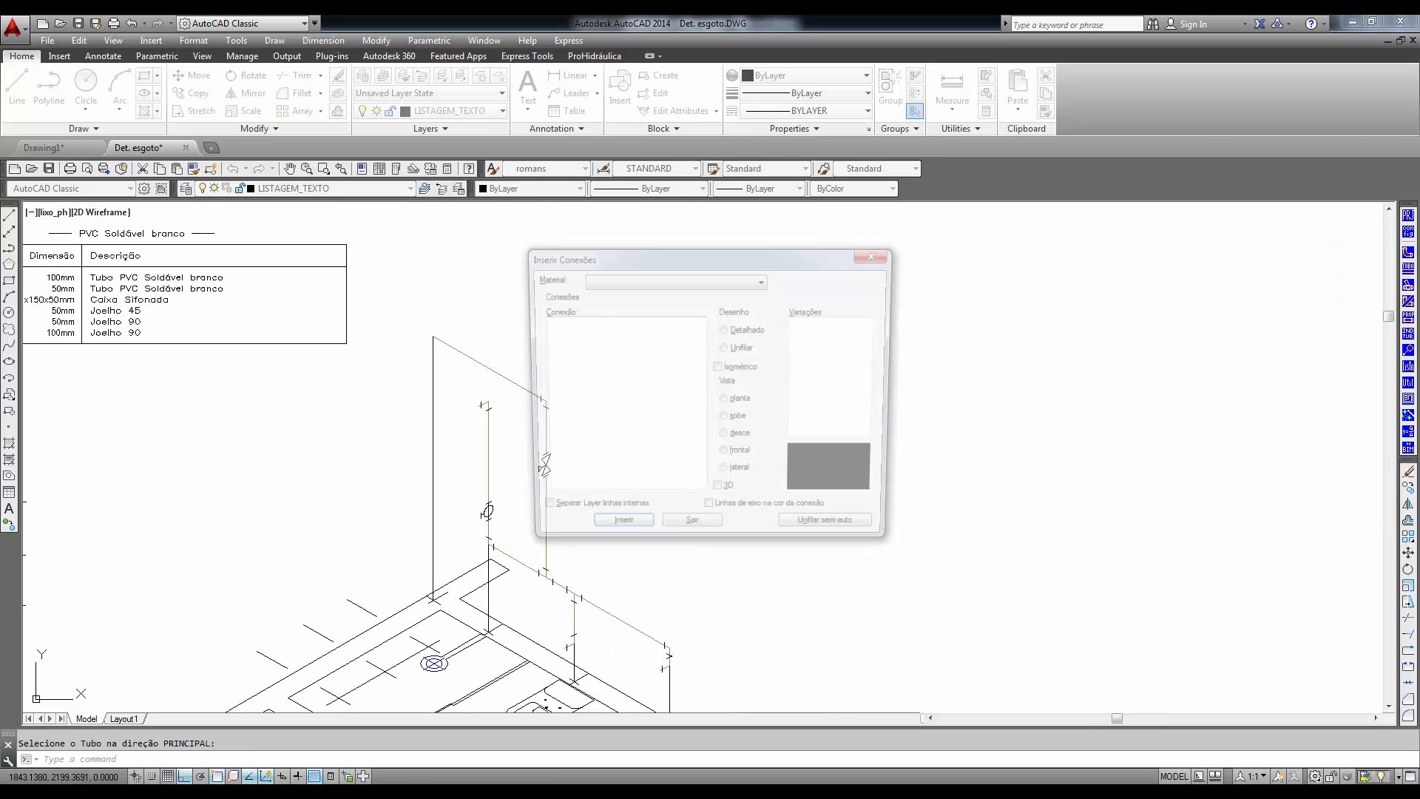
click(690, 532)
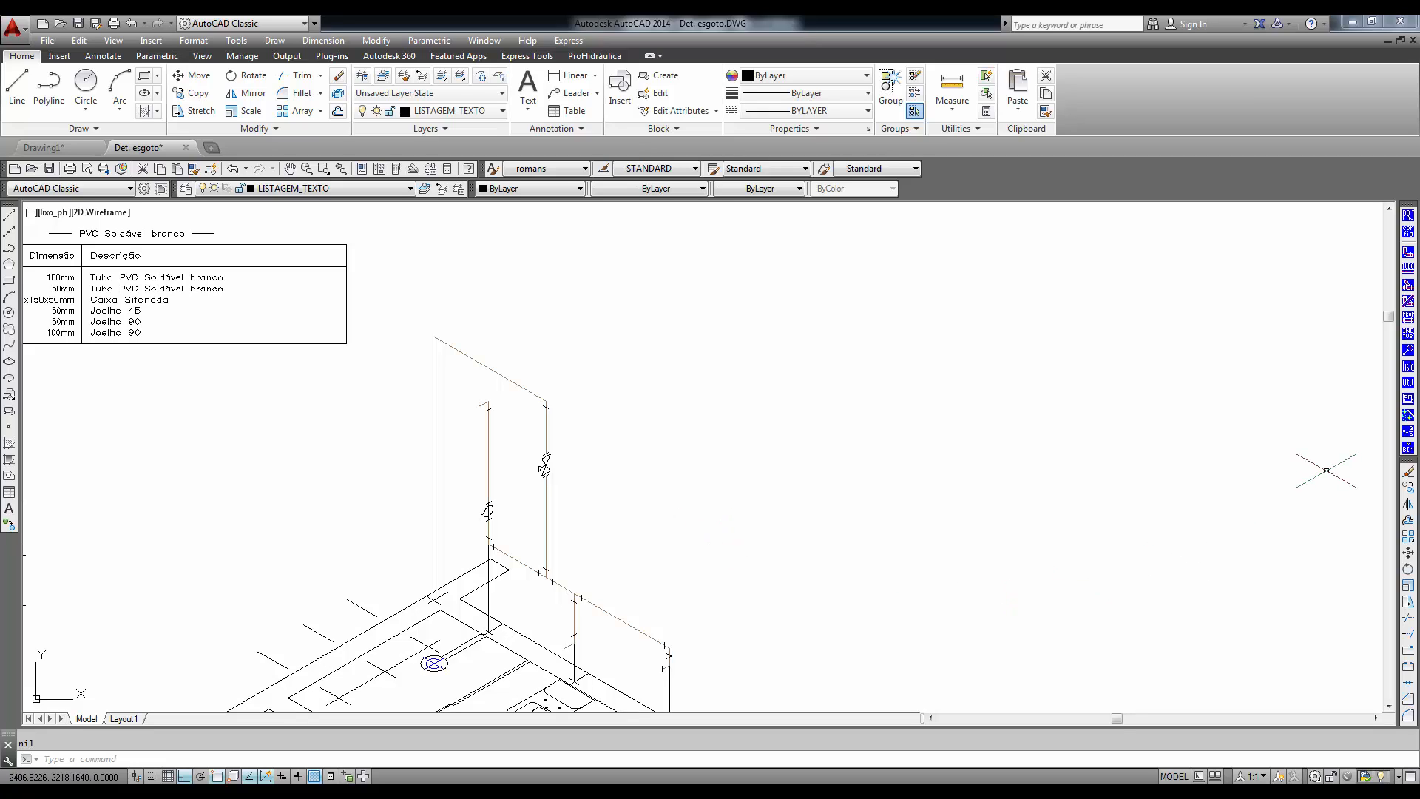
- Label the upper sloping pipe with its diameter, flow arrow and 1% slope using automatic positioning
click(1409, 337)
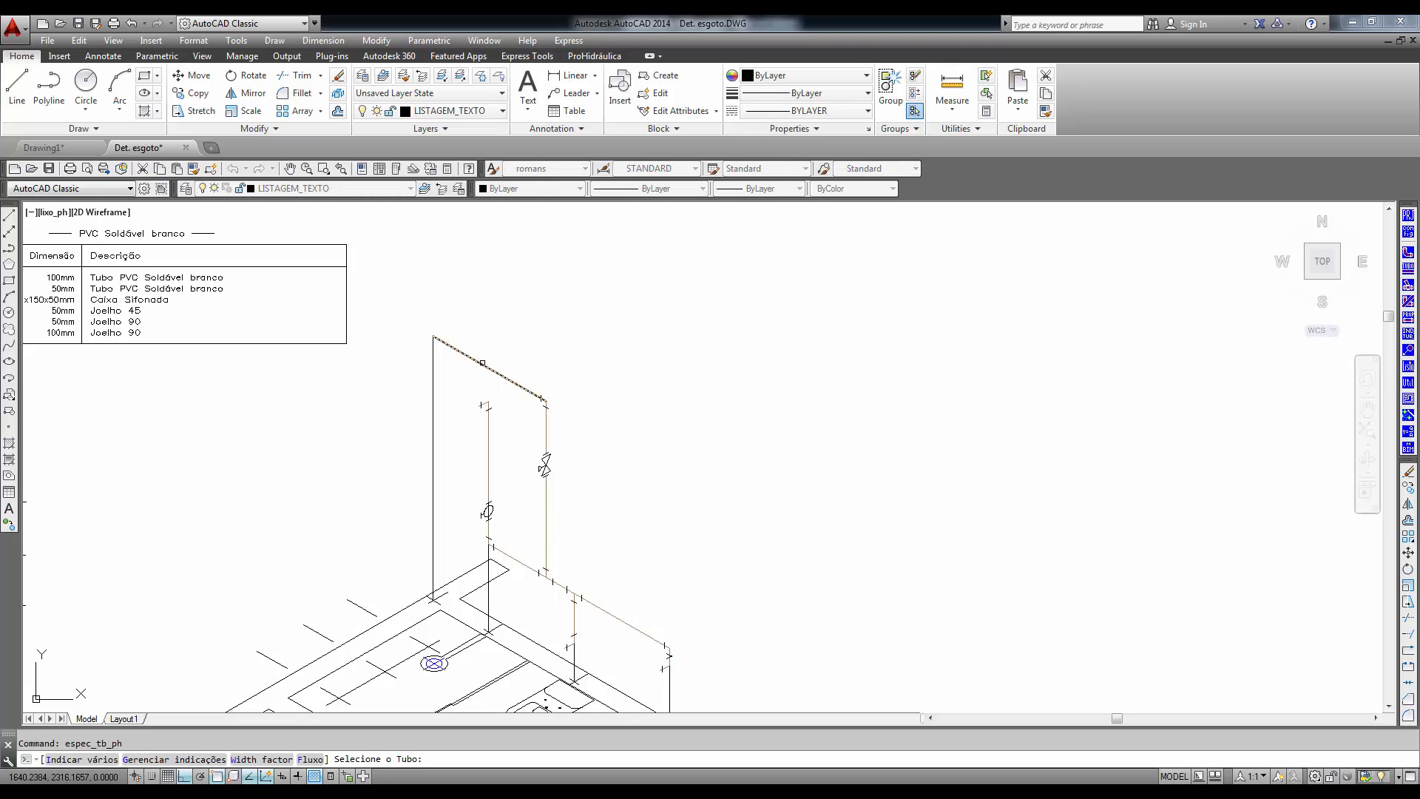
click(484, 365)
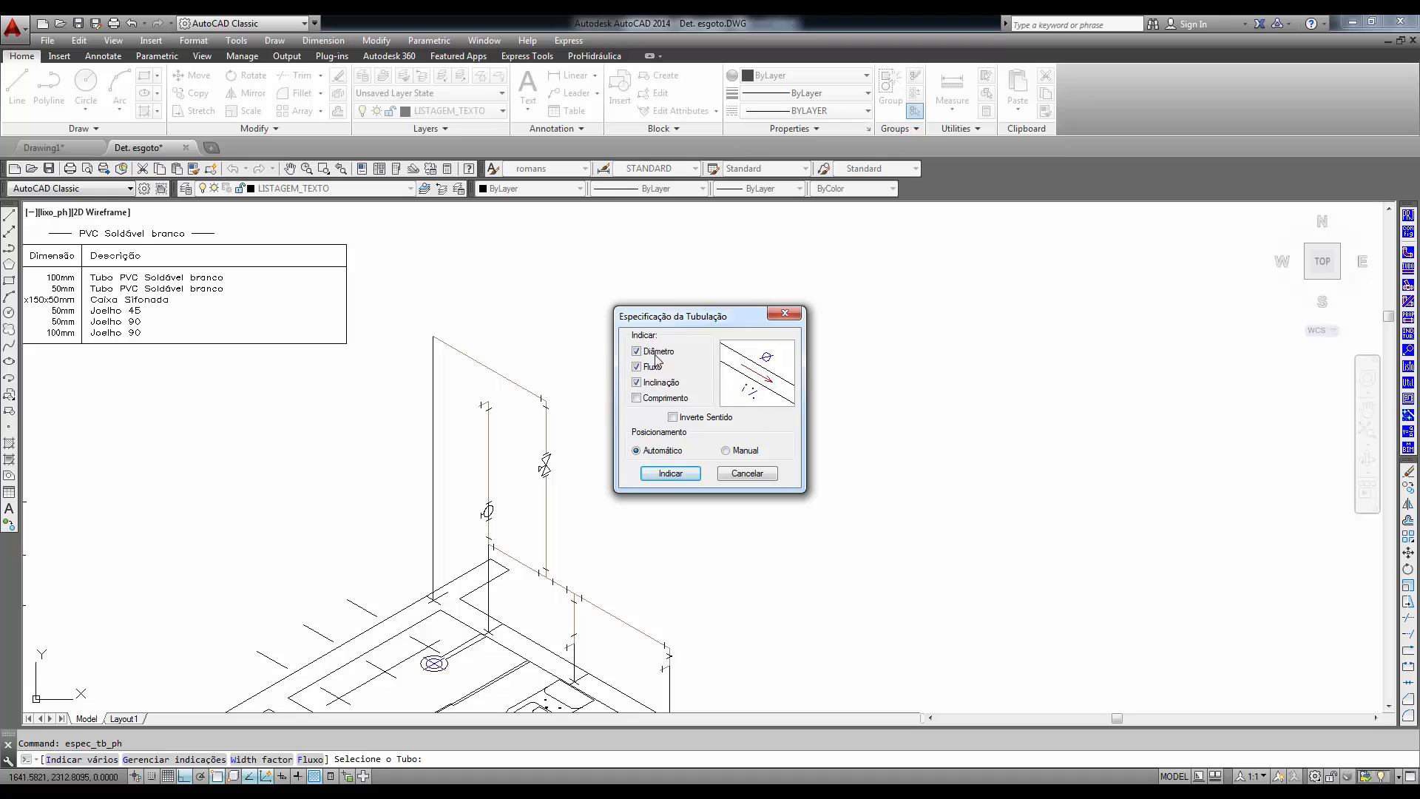
click(645, 475)
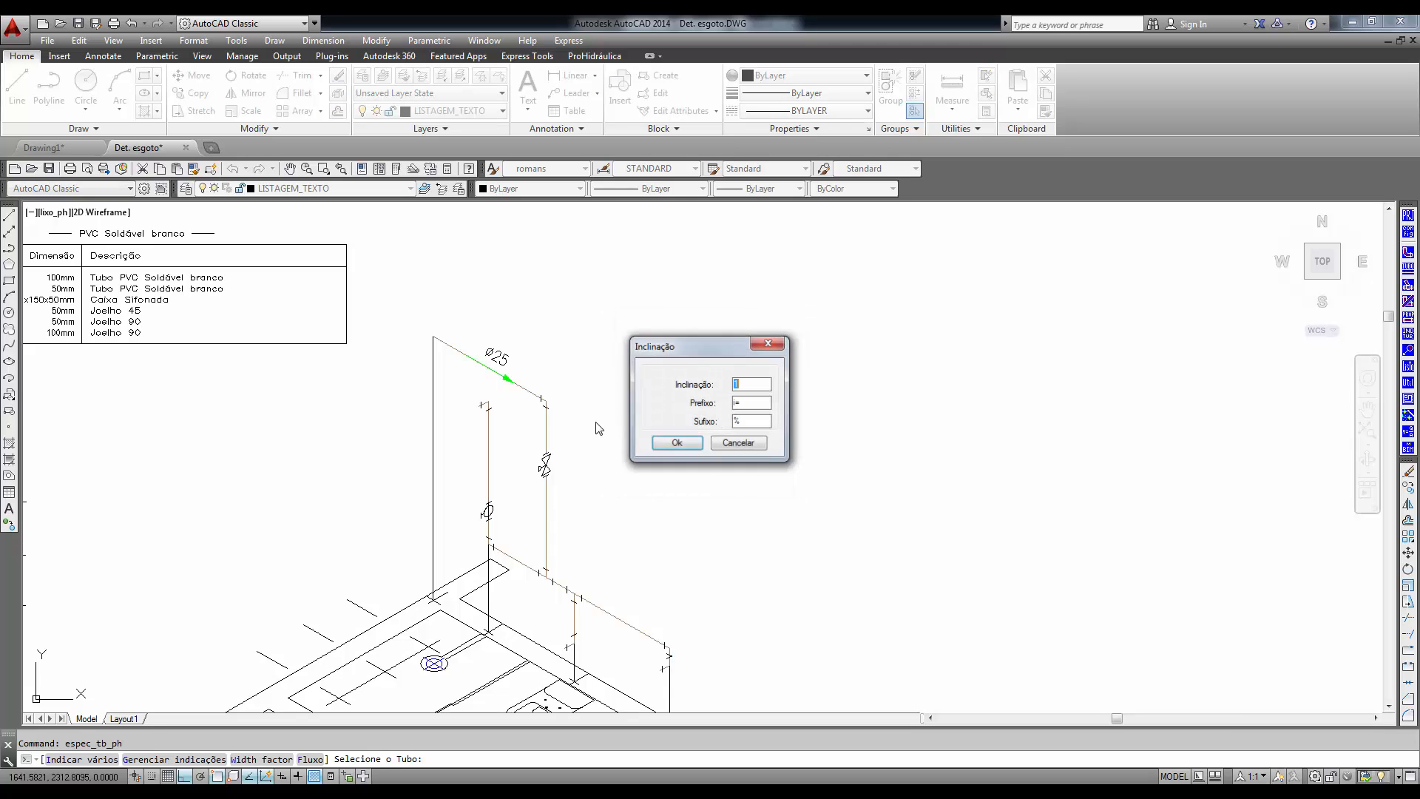
click(664, 444)
right_click(665, 441)
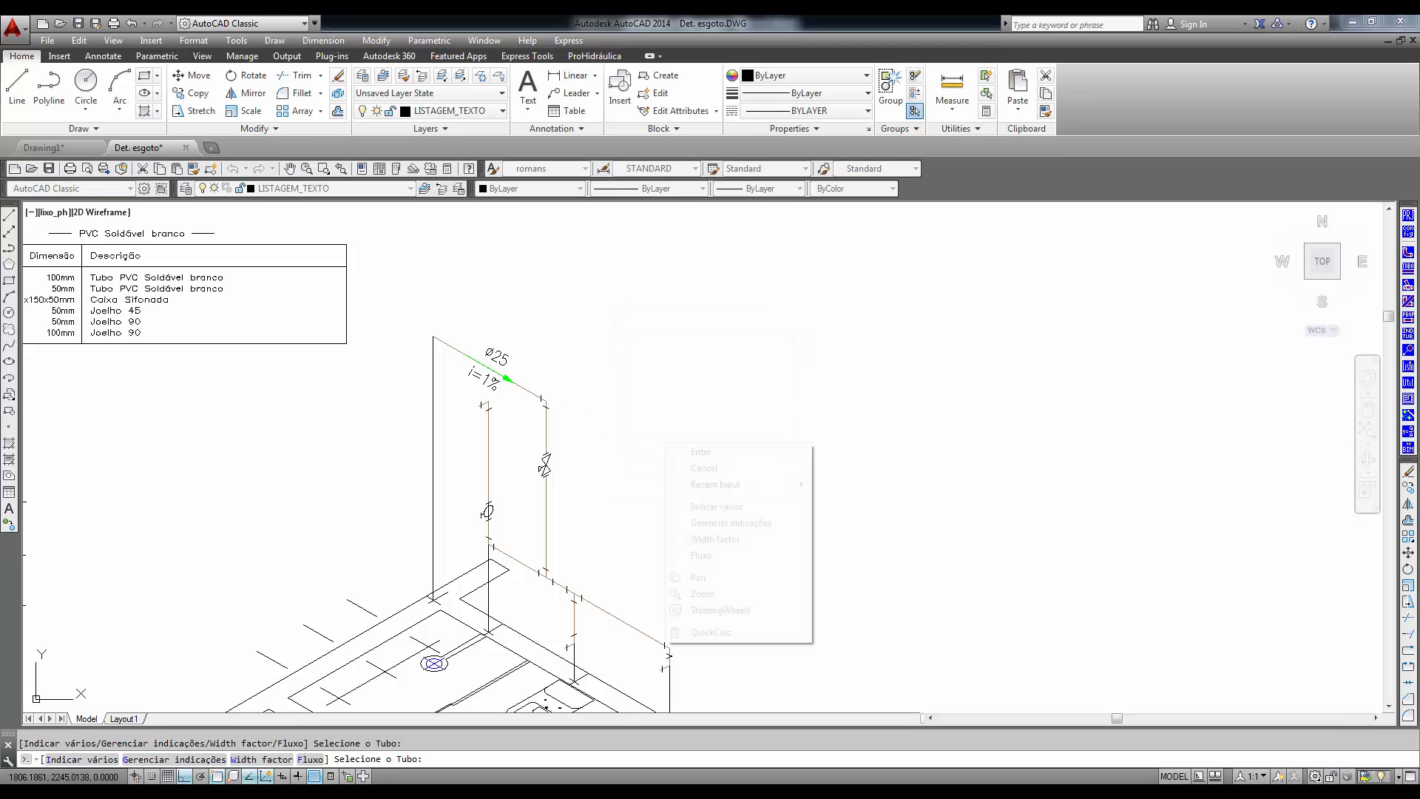
click(715, 471)
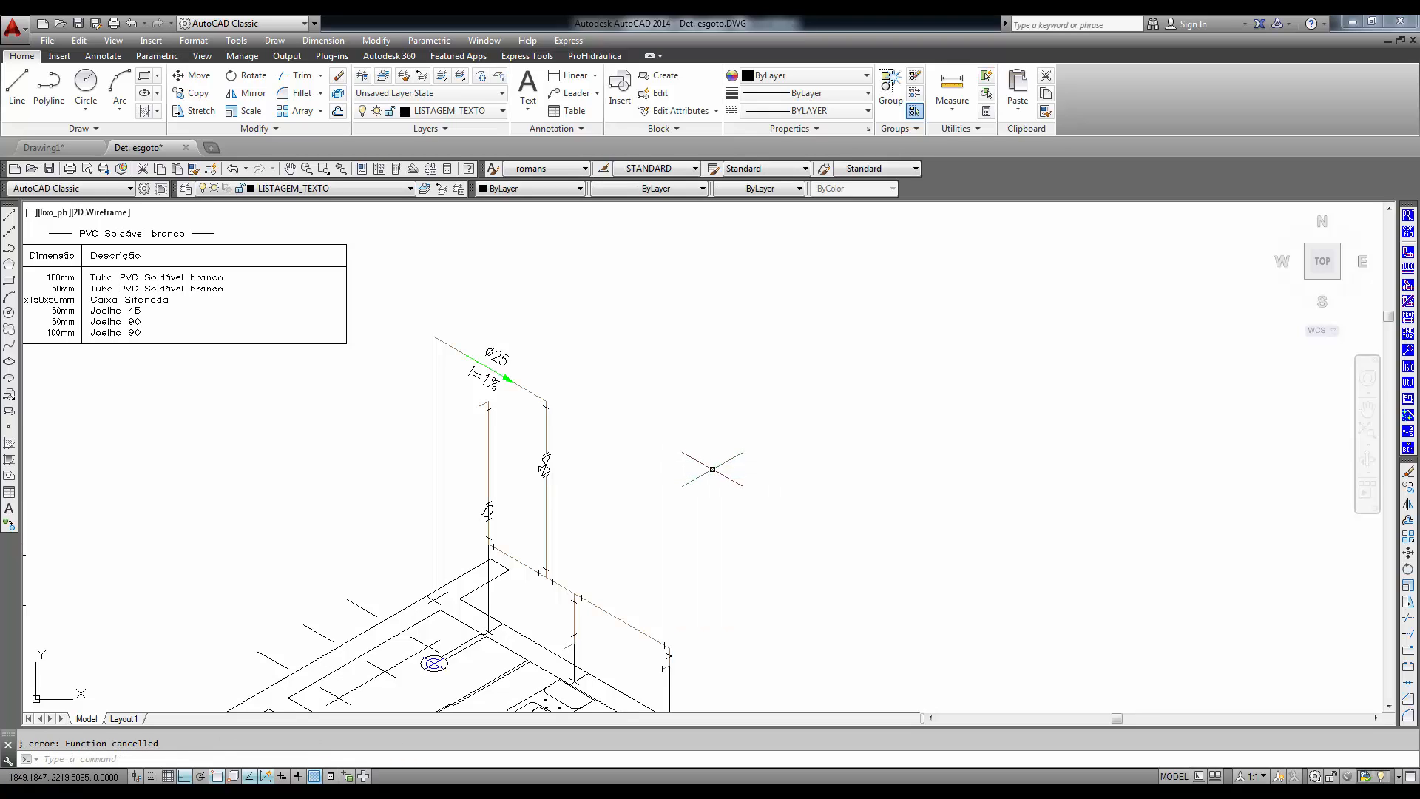
- Lower the drawing scale and label the vertical and lower sloping pipes' diameters together with the Indicar vários option
click(1408, 235)
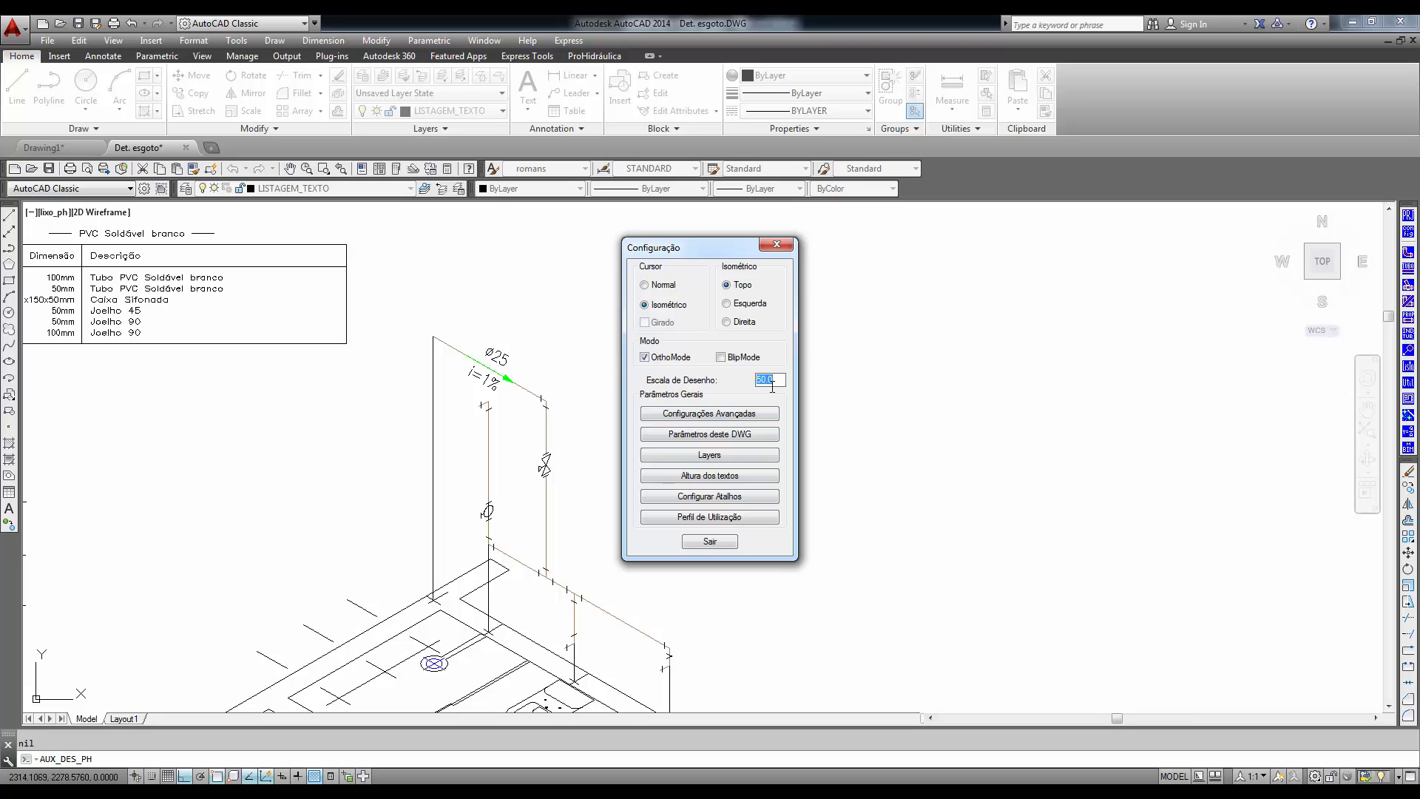
click(709, 542)
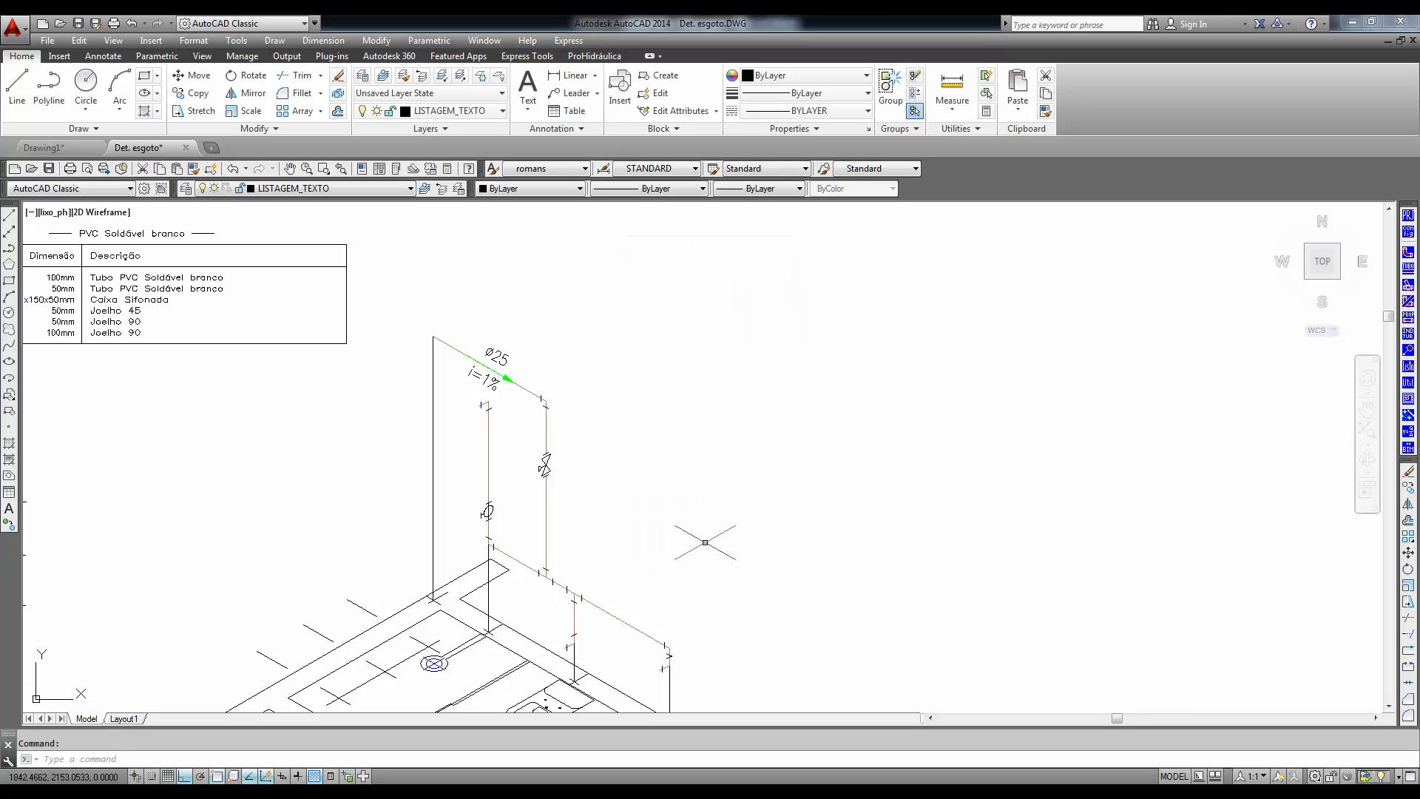
click(1409, 337)
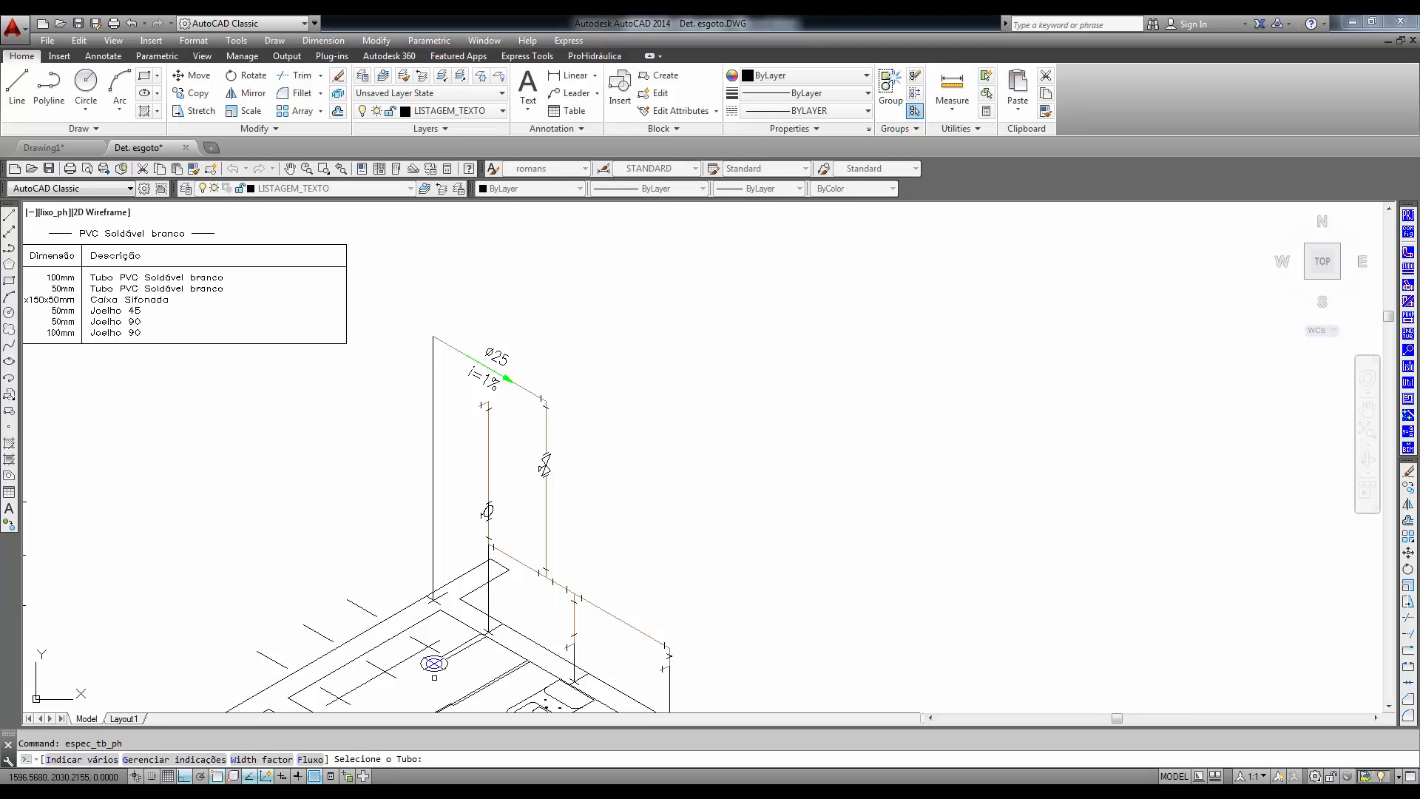
text(i)
key(Return)
click(712, 672)
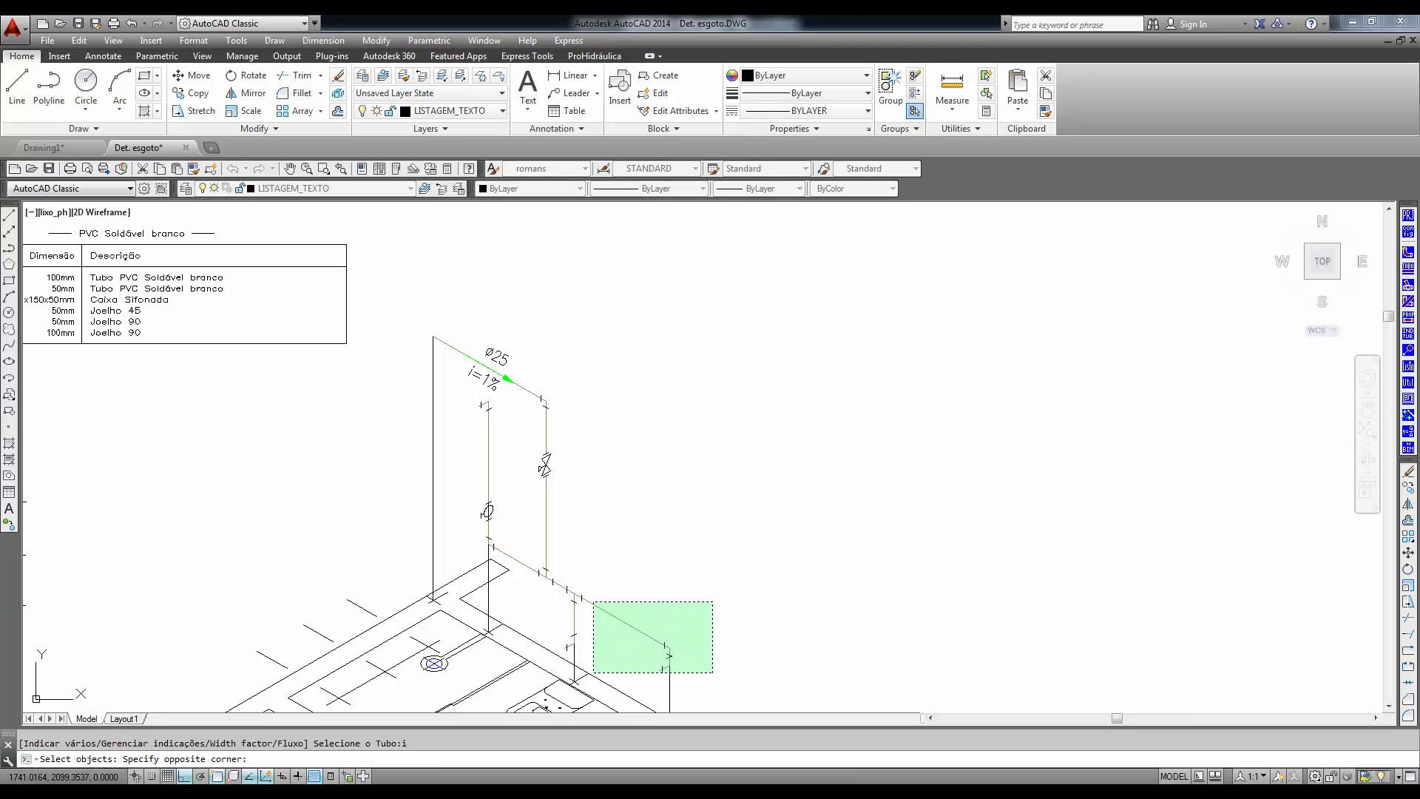
click(477, 414)
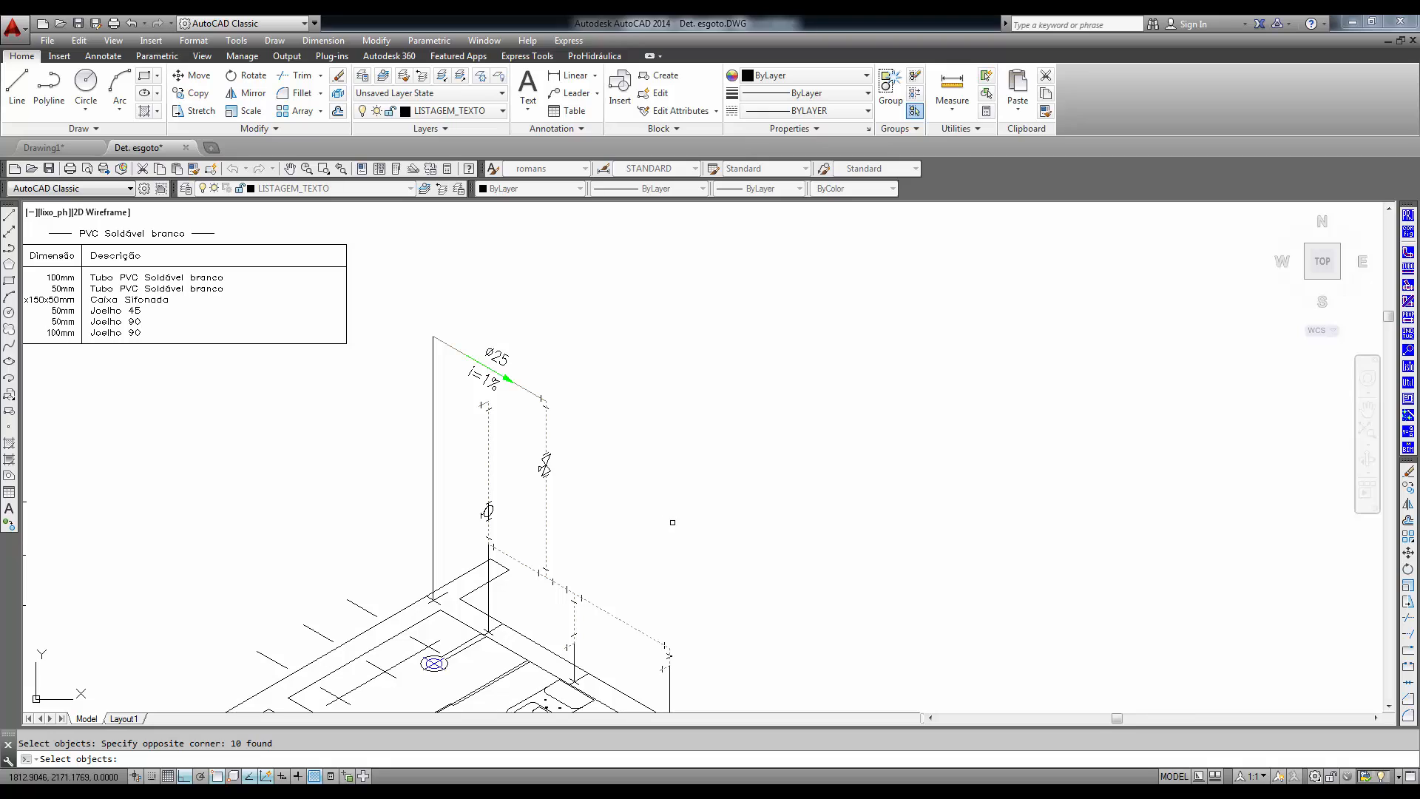
key(Return)
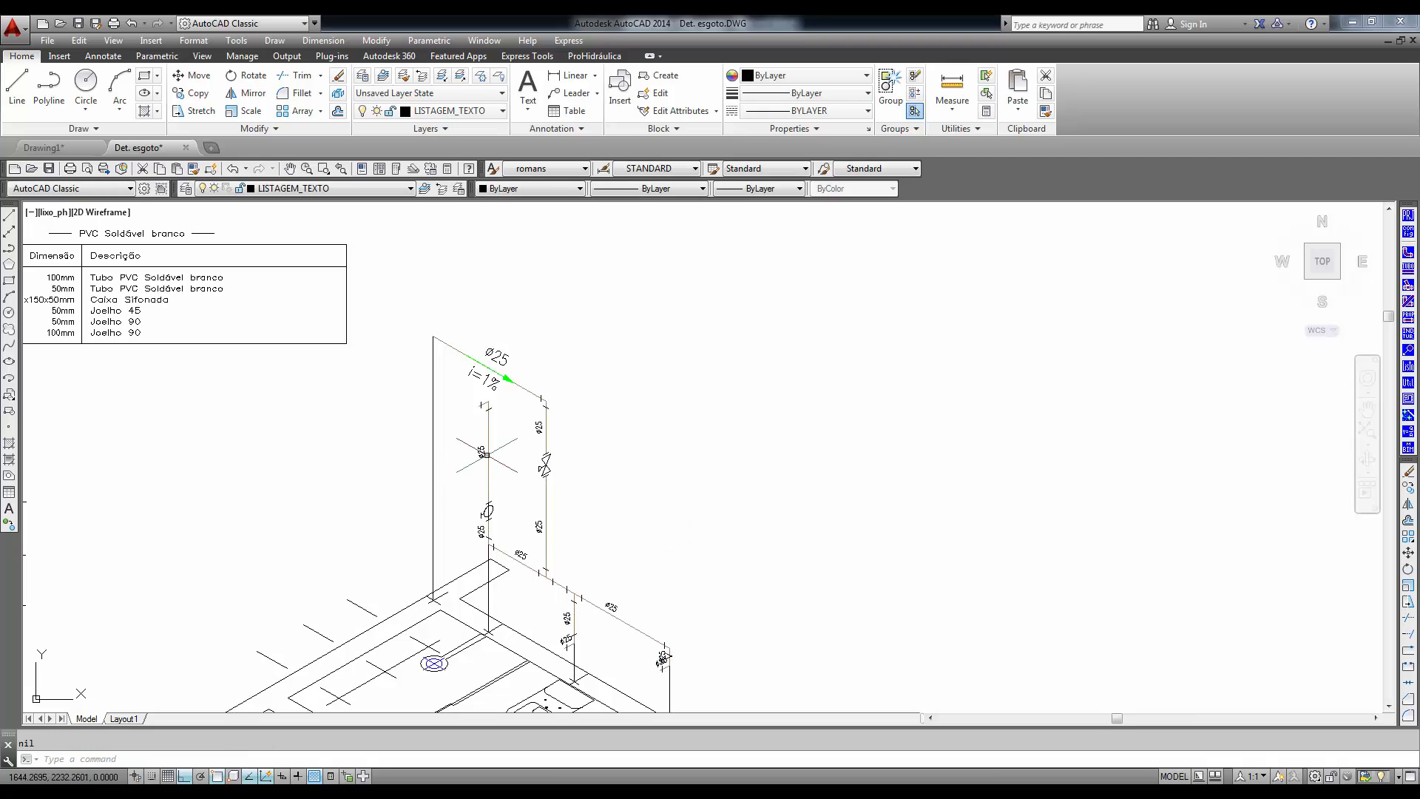
- Add the special legend RG (Registro de Gaveta), height 180 cm, to the tall drop's gate valve with its leader rising at 30°
scroll(505, 463, up, 2)
scroll(577, 522, up, 2)
mouse_move(611, 580)
middle_down()
mouse_move(566, 502)
mouse_move(573, 482)
middle_up()
scroll(659, 510, down, 4)
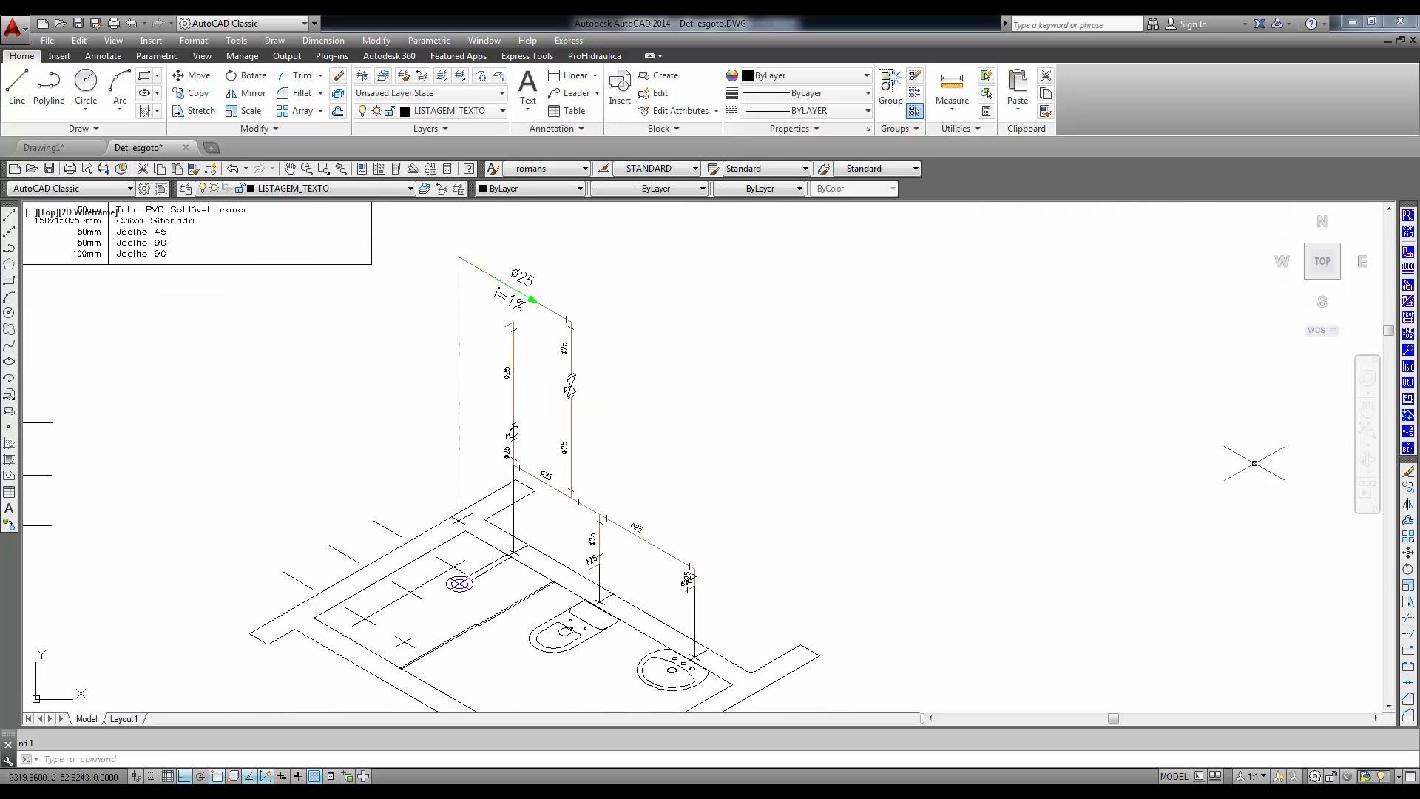
click(1409, 351)
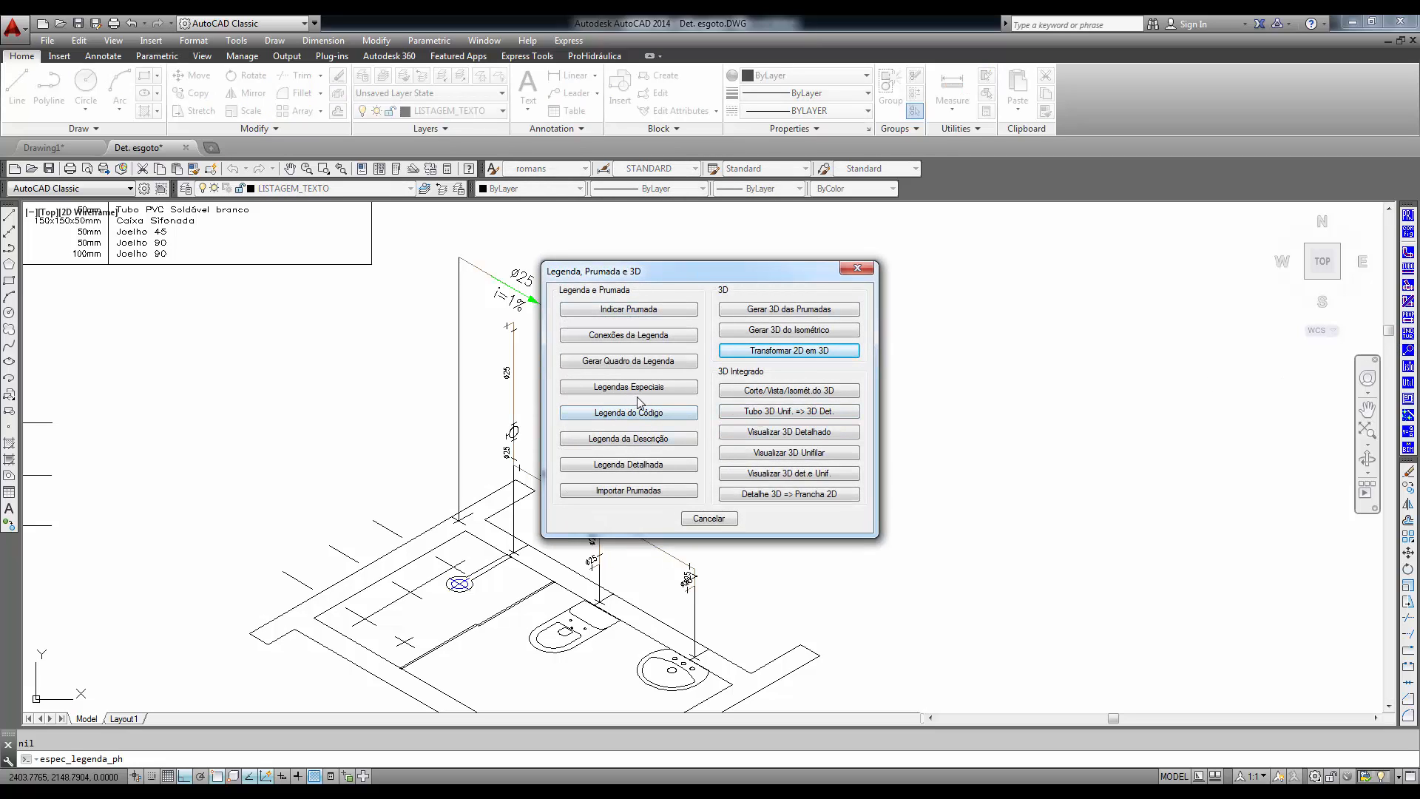
click(635, 388)
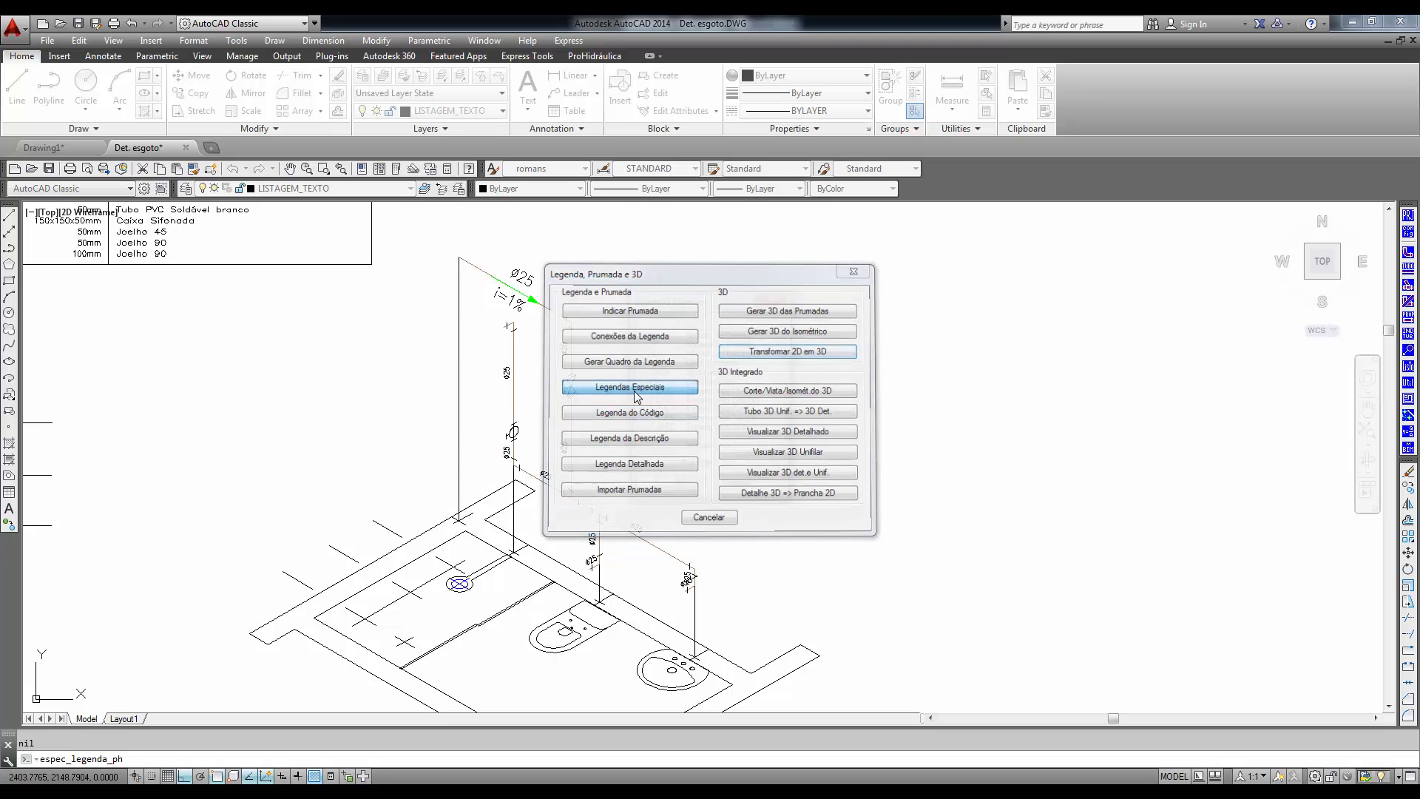
click(687, 337)
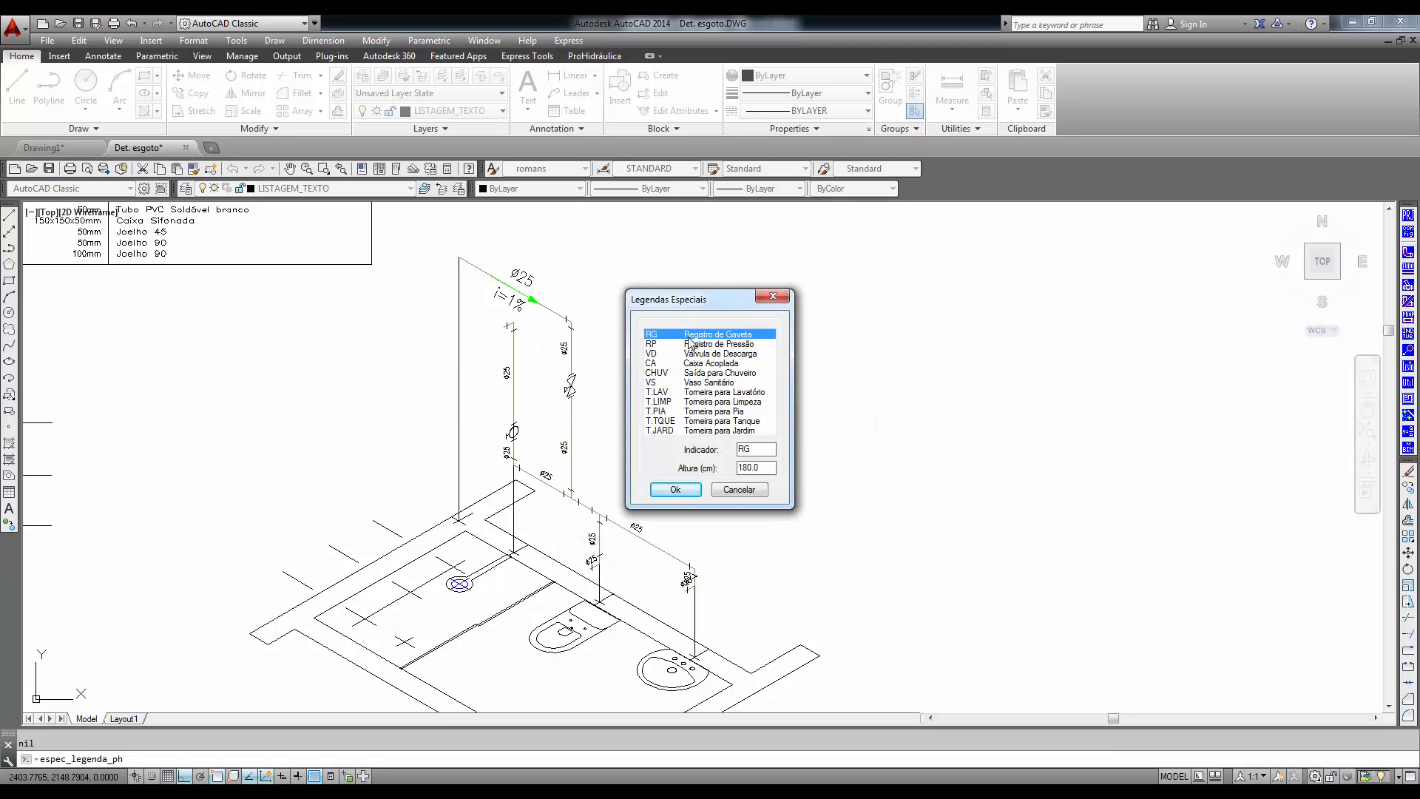
click(675, 491)
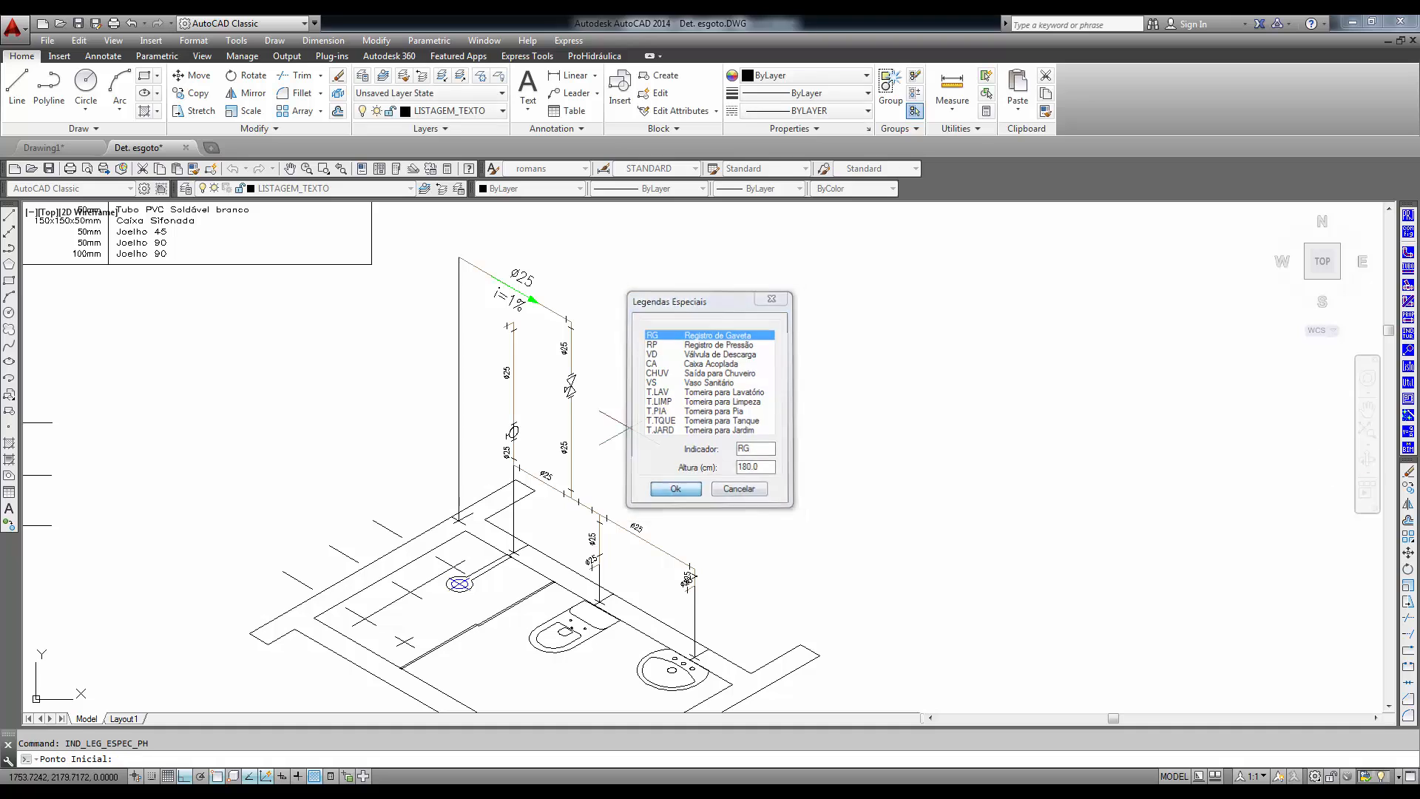
scroll(566, 392, up, 2)
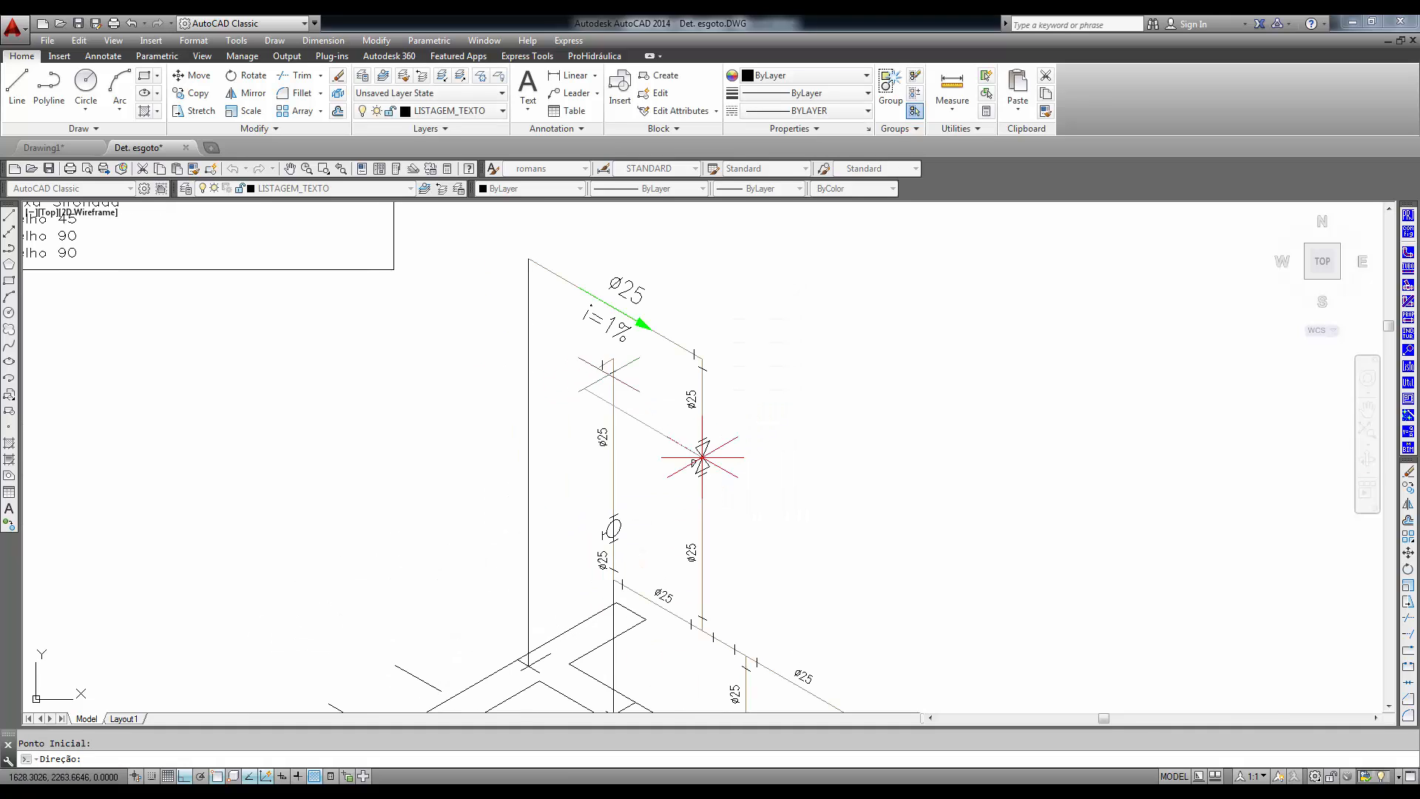
click(702, 457)
click(732, 435)
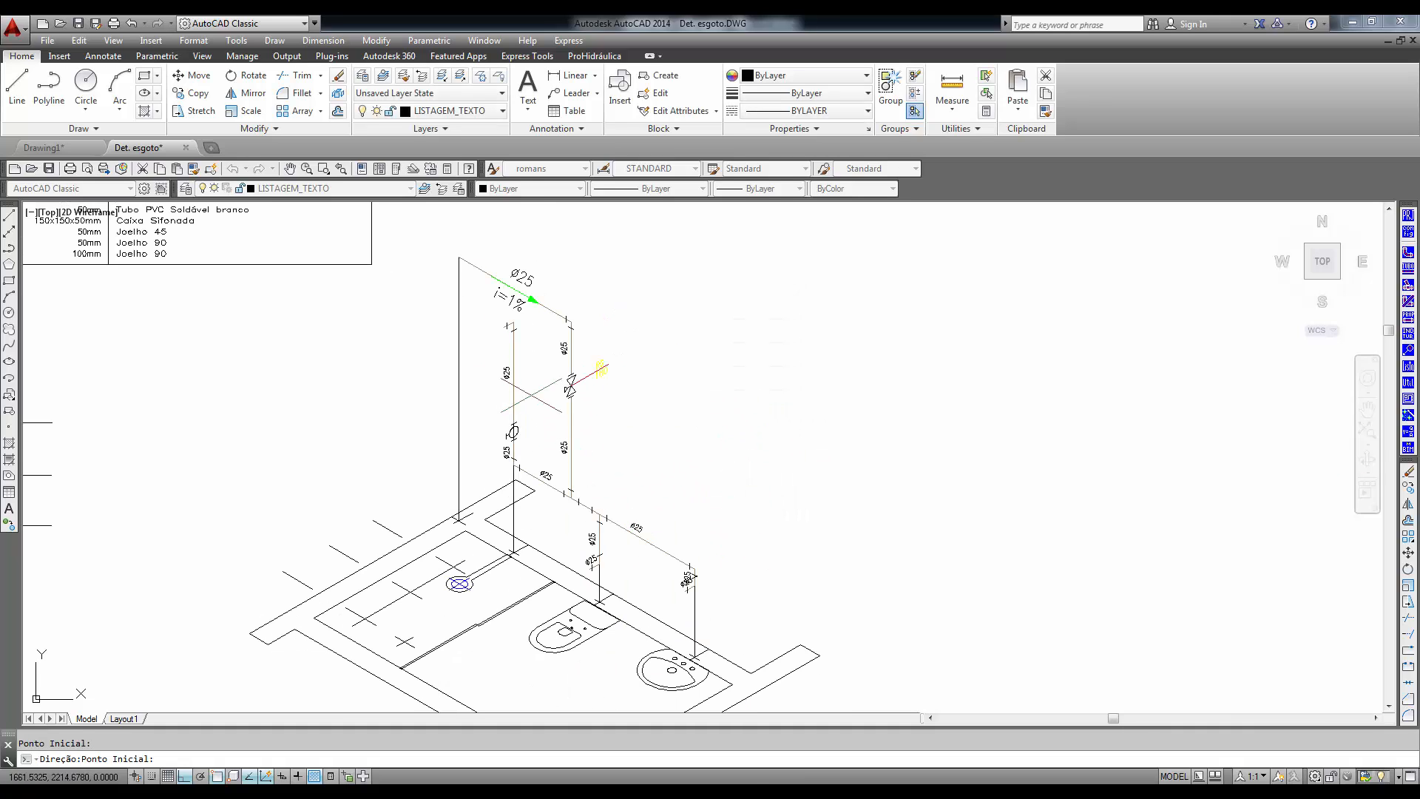
scroll(628, 381, up, 4)
middle_drag(637, 429, 635, 447)
scroll(666, 473, down, 5)
click(701, 457)
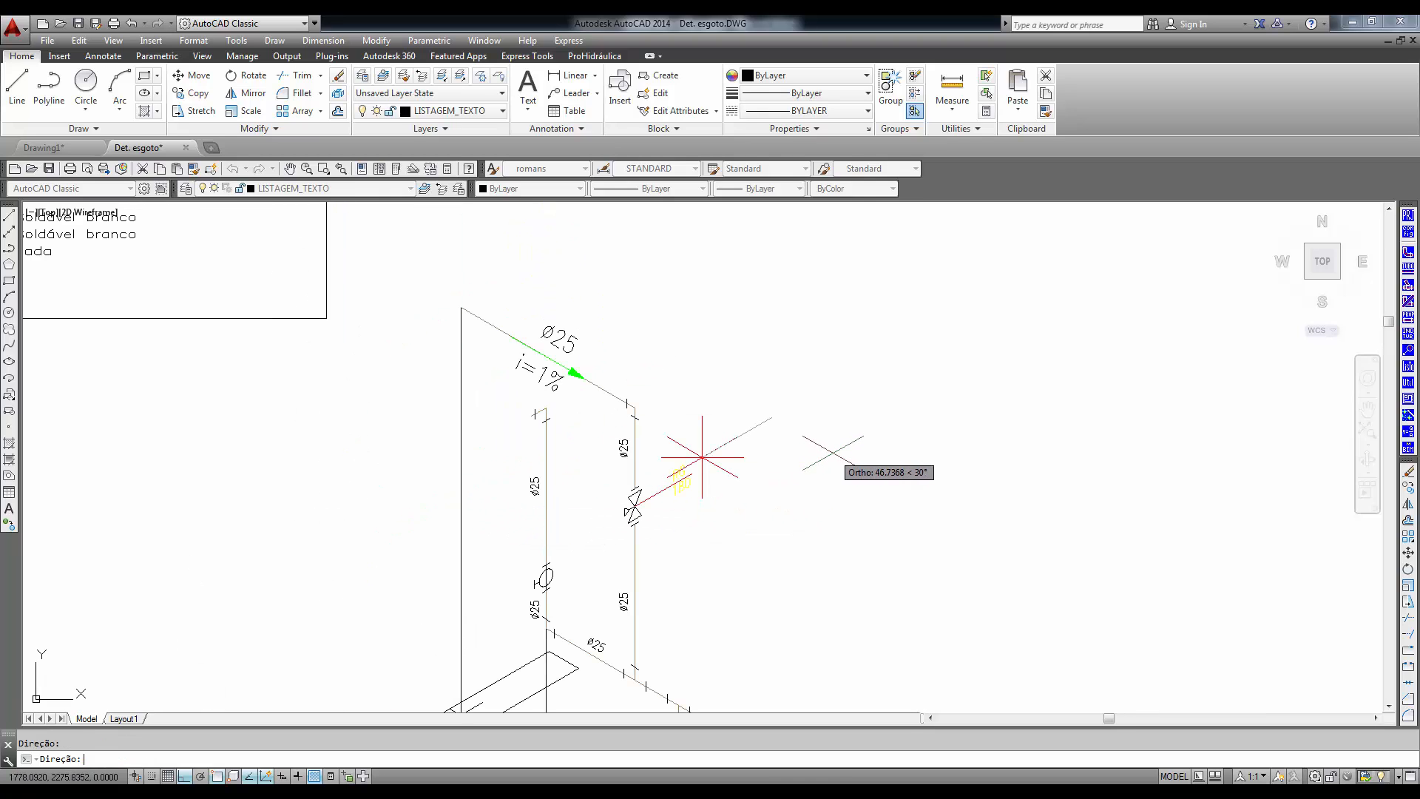
key(Escape)
key(Escape)
- End the special legend command and erase the leftover direction guide lines beside the tall drop's gate valve
click(774, 428)
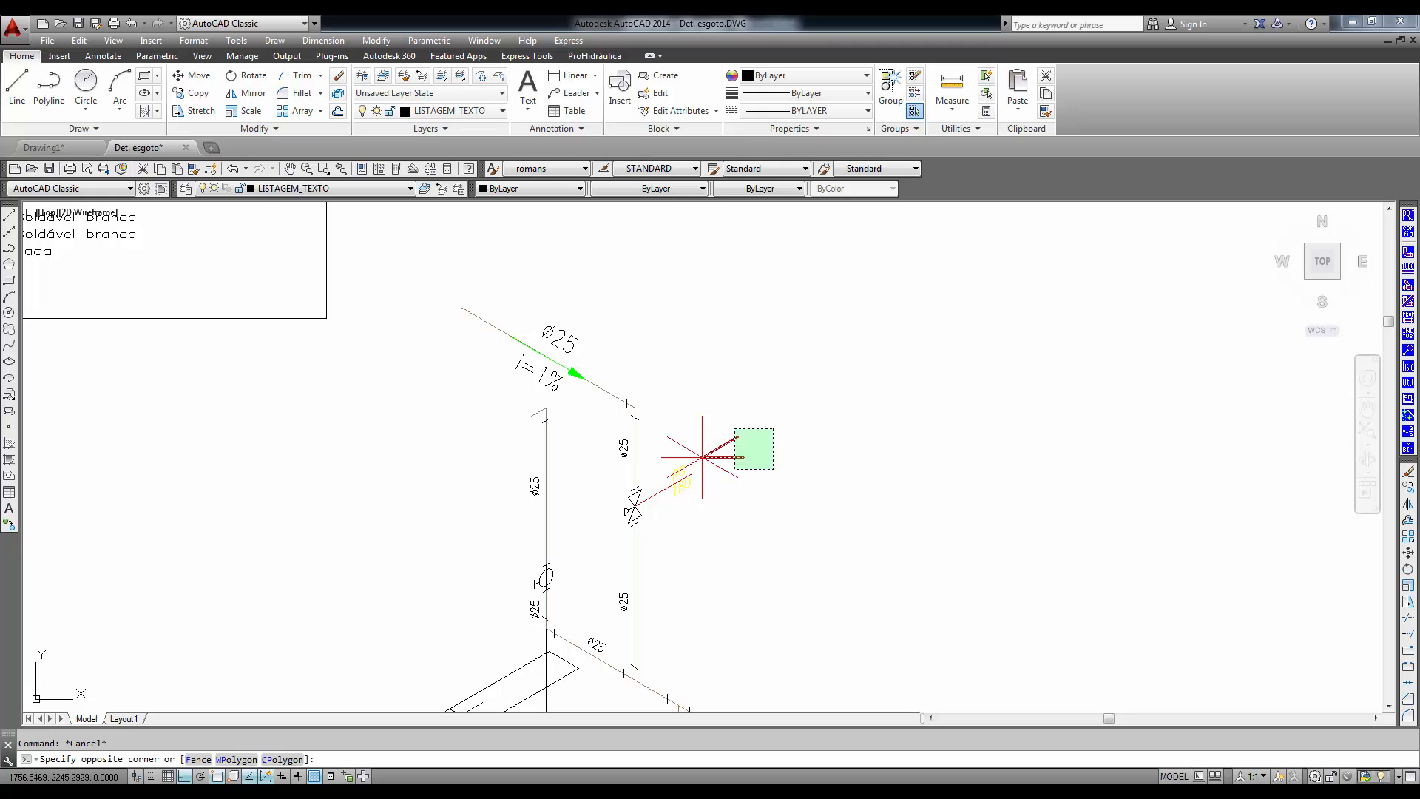
click(719, 482)
key(Delete)
click(715, 451)
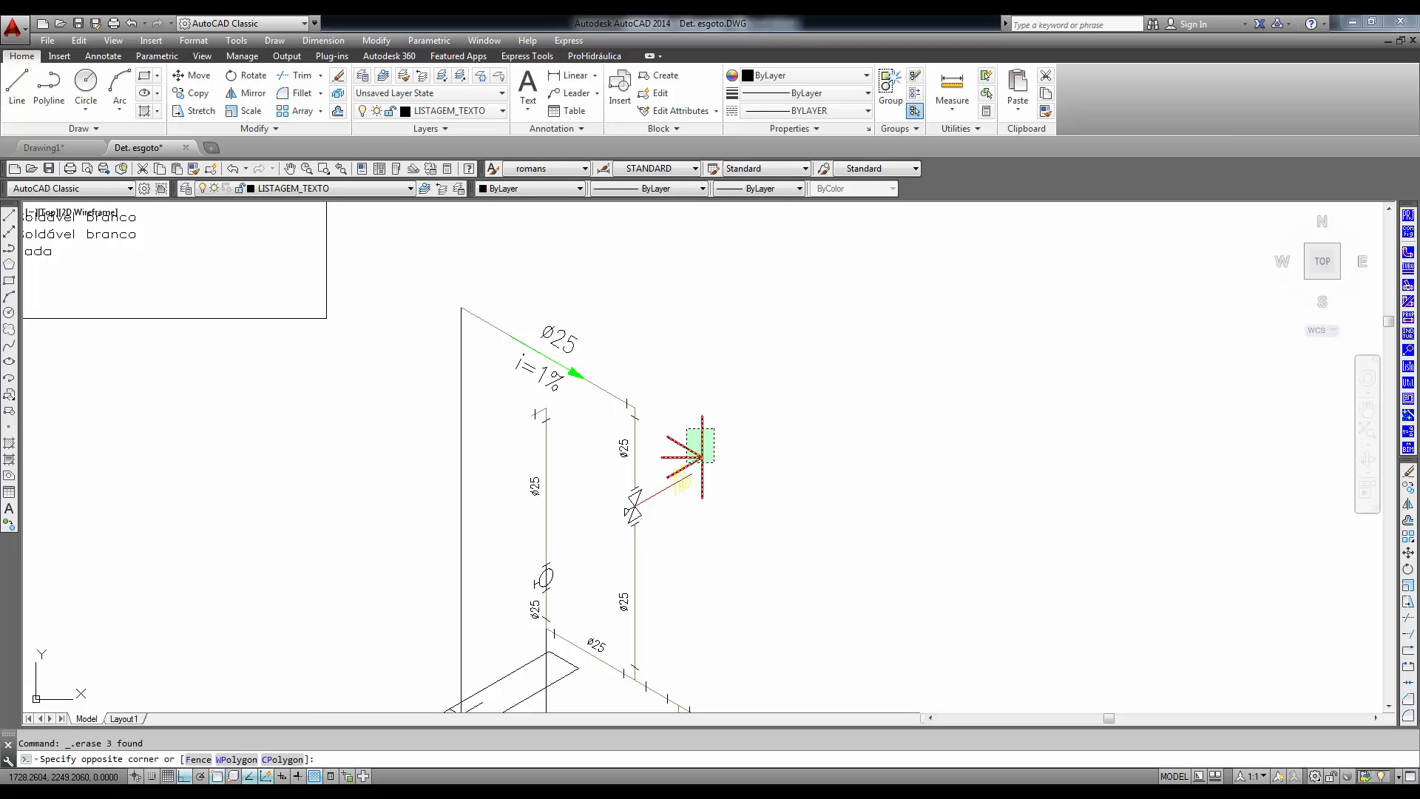
click(658, 499)
key(Delete)
- Move the gate valve's RG 180 legend texts and leader line to layer 0
scroll(656, 503, up, 5)
click(791, 492)
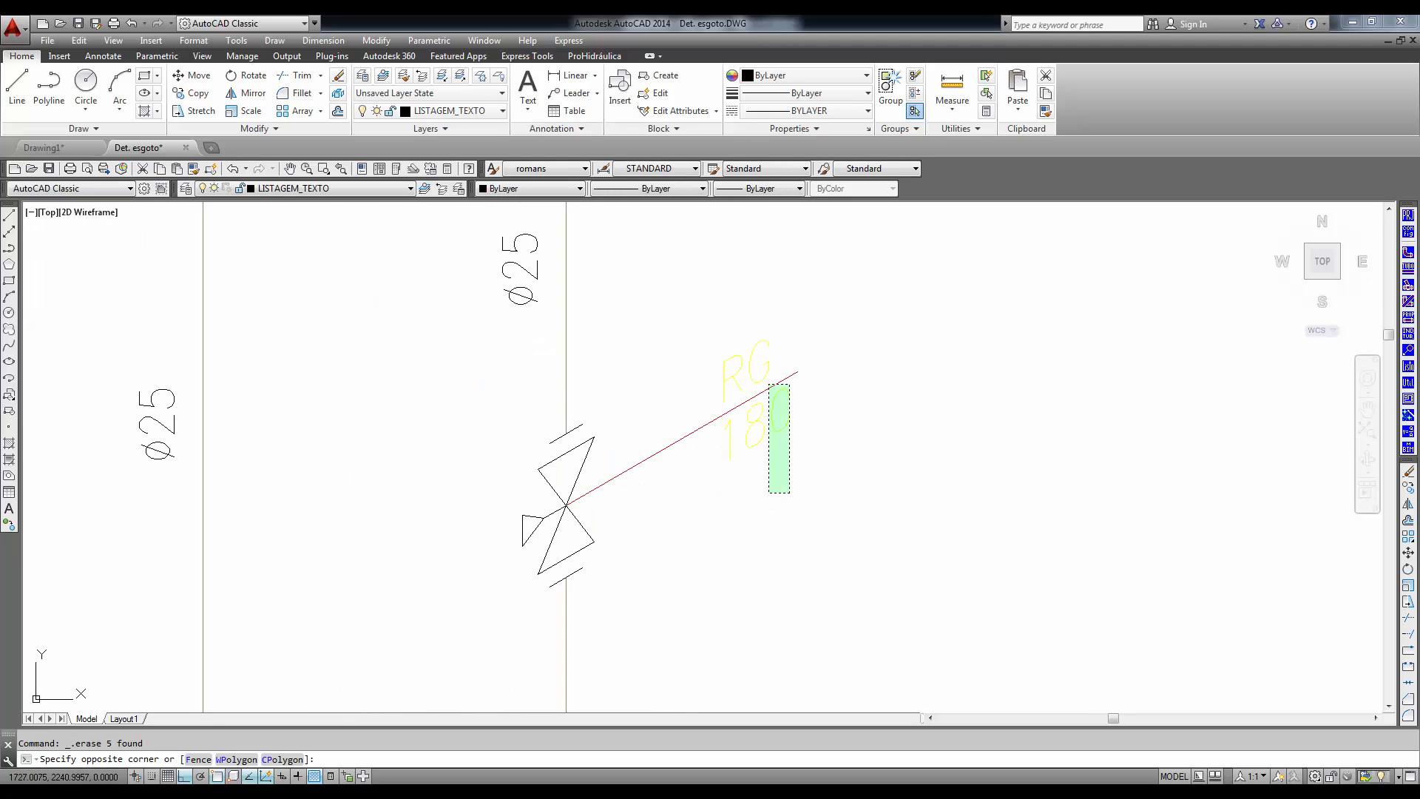
click(720, 299)
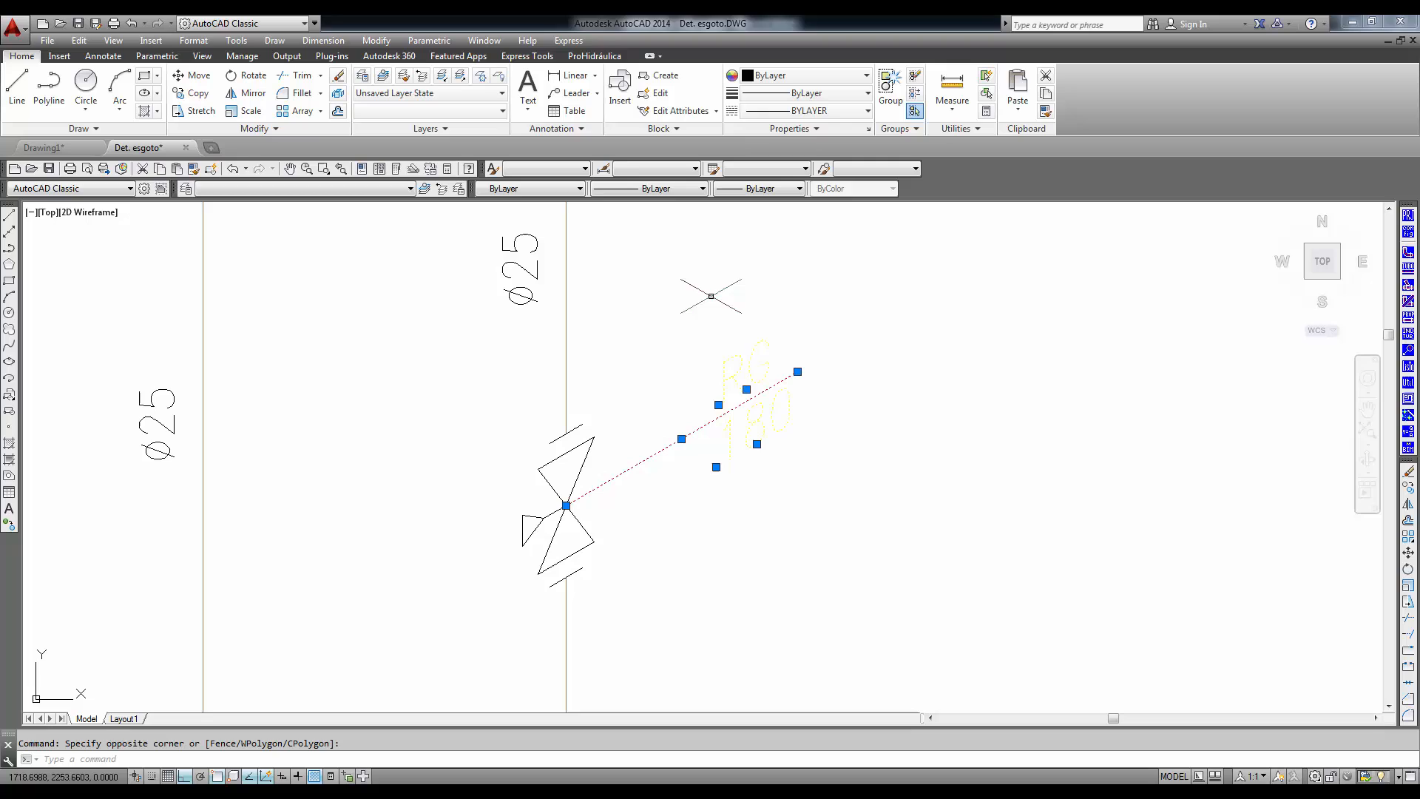
click(506, 113)
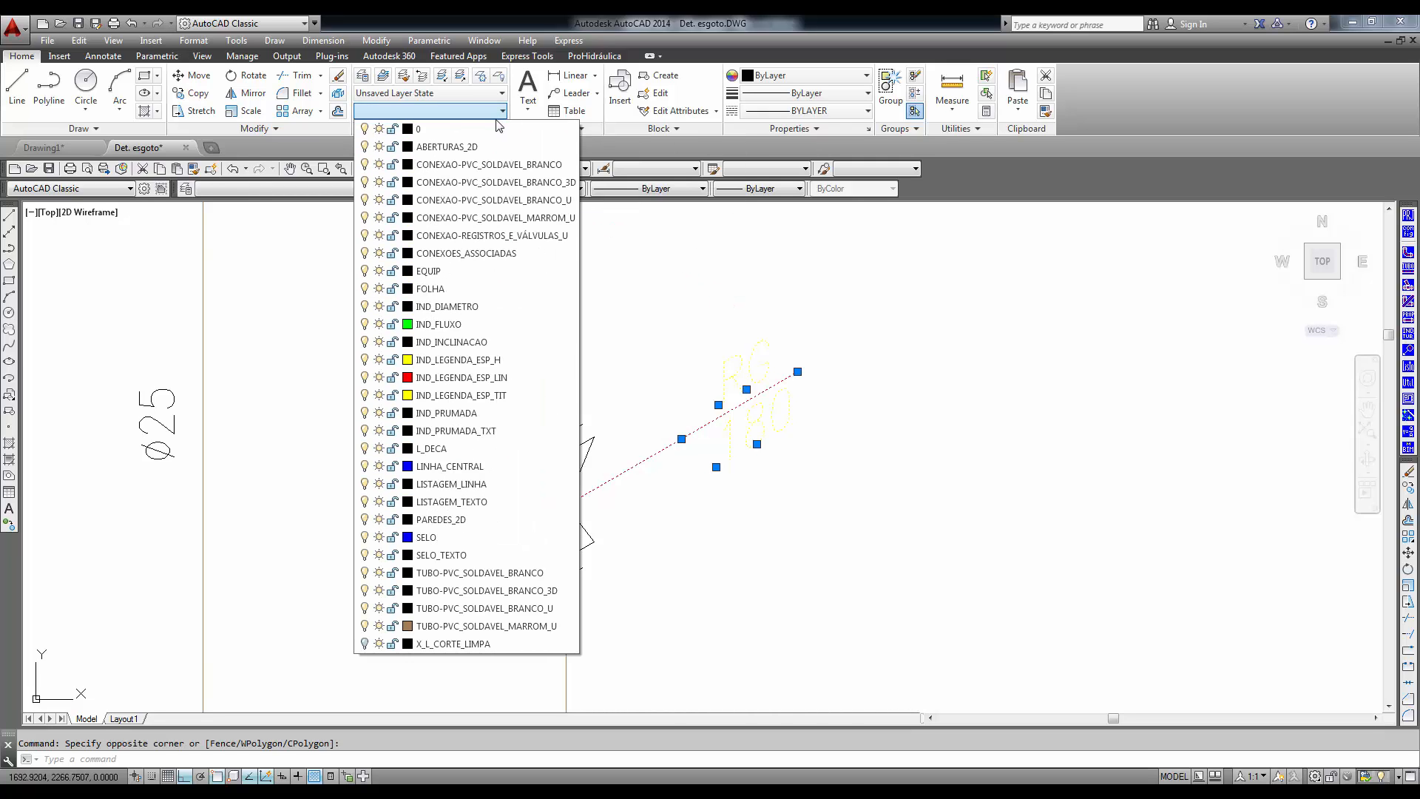
click(488, 128)
key(Escape)
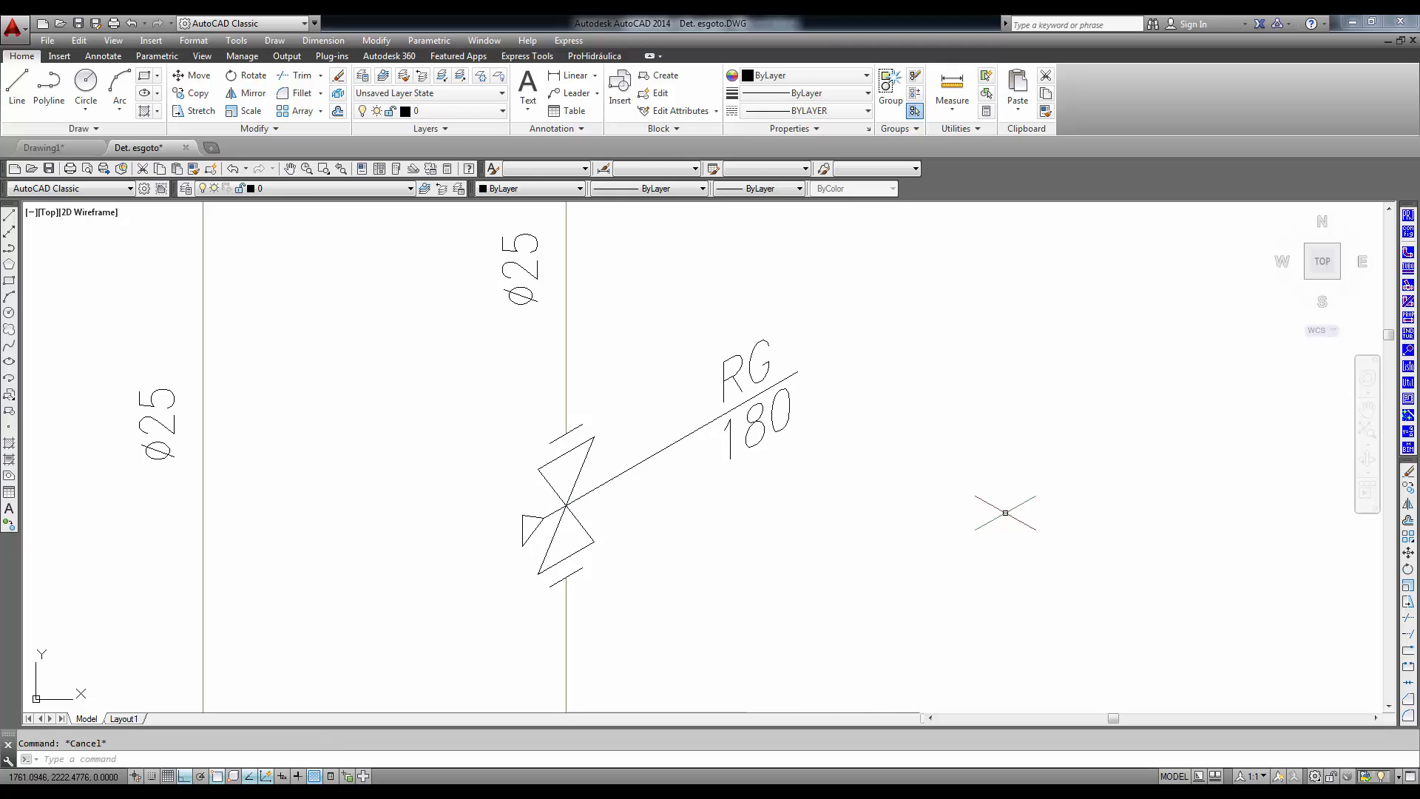
- Use Cotagem to dimension the lower sloping pipe from the shower riser's base to the tall drop, with extension lines at 30°
scroll(861, 569, down, 2)
scroll(860, 569, down, 1)
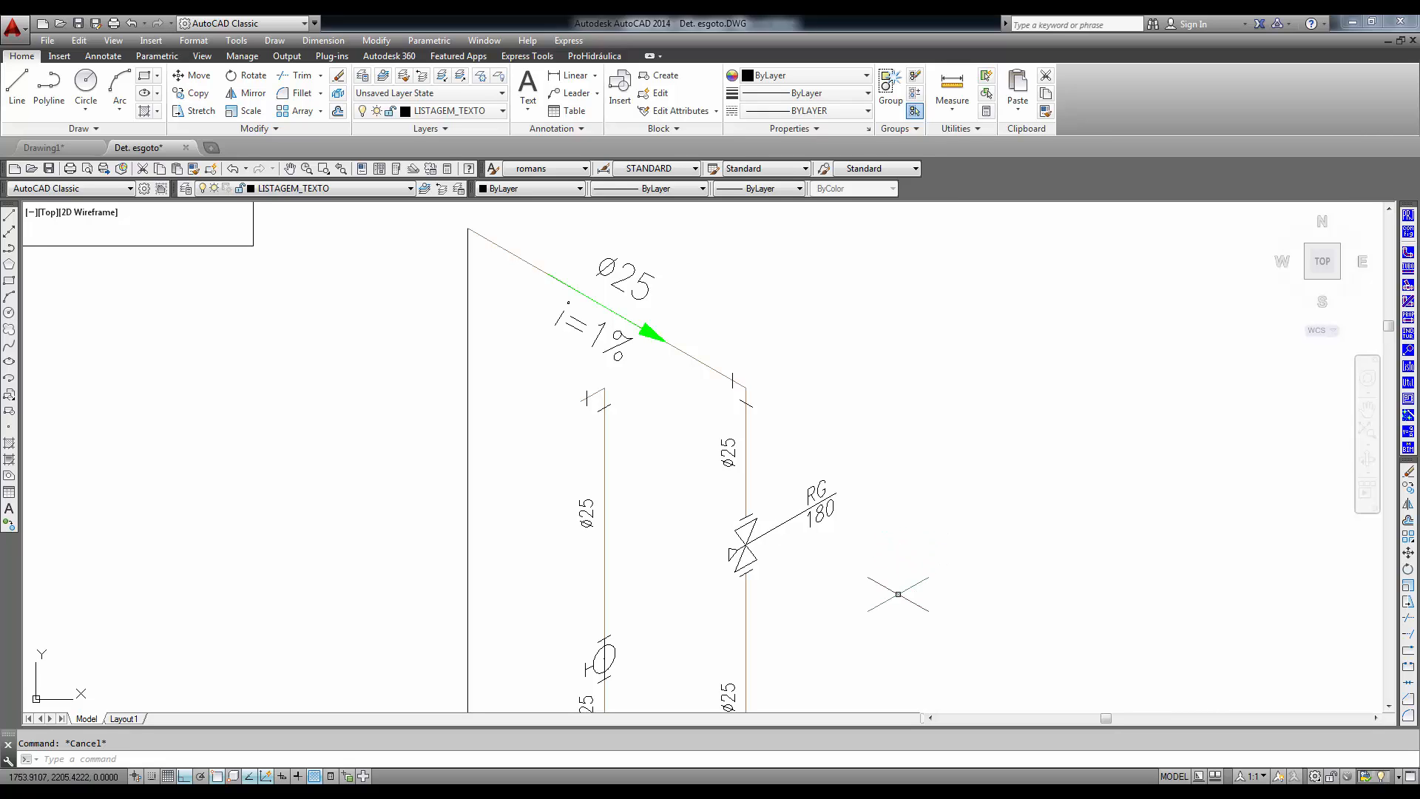
scroll(891, 542, down, 2)
scroll(896, 544, down, 1)
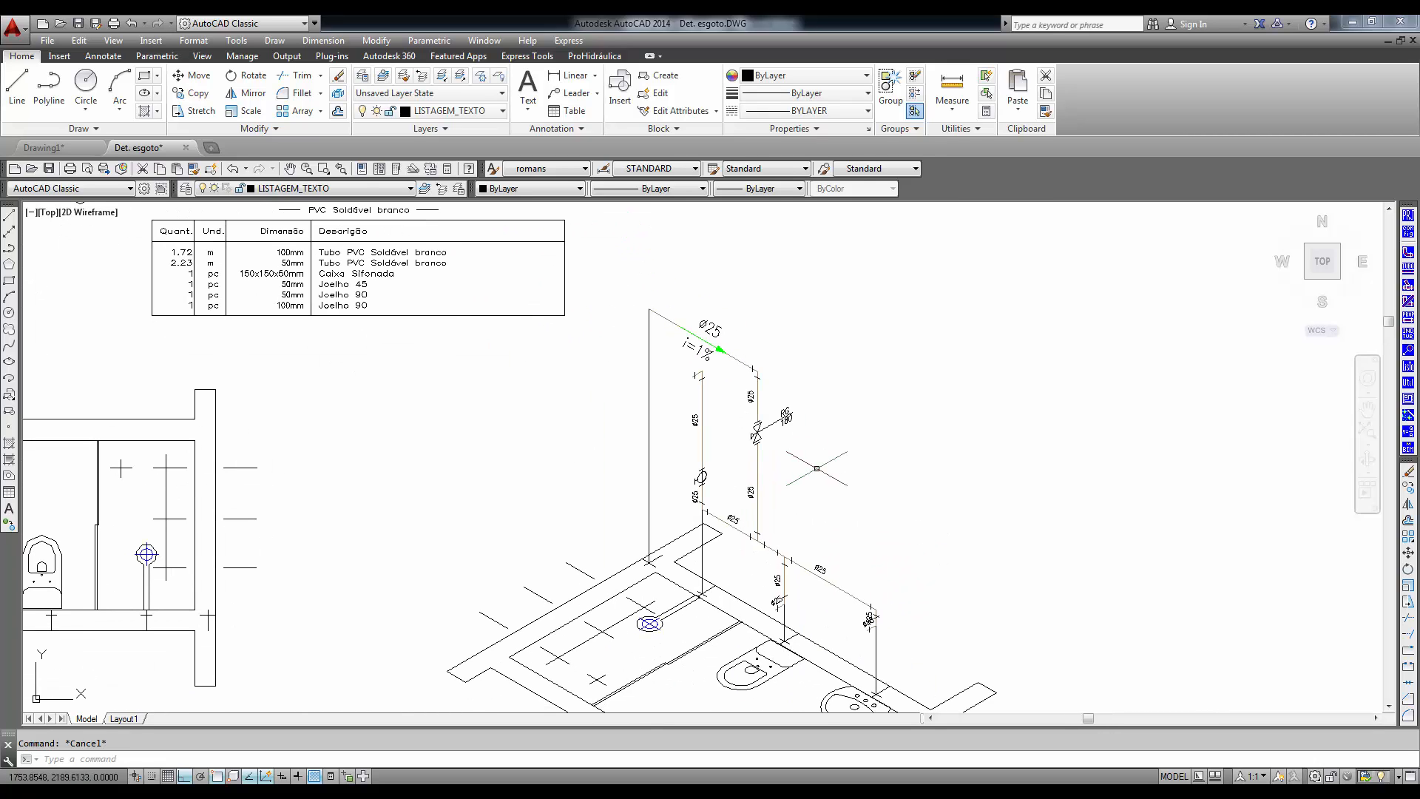
click(1409, 400)
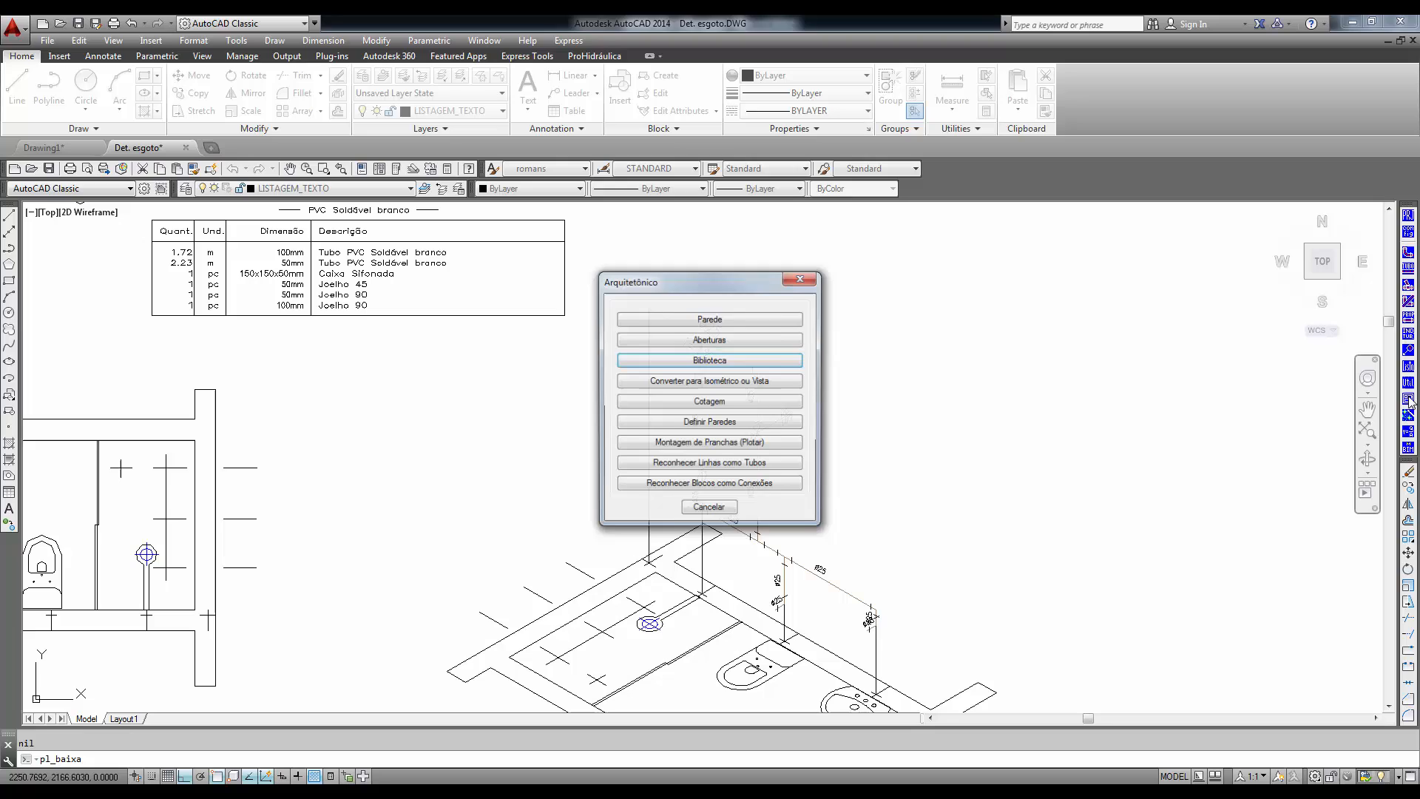
click(732, 403)
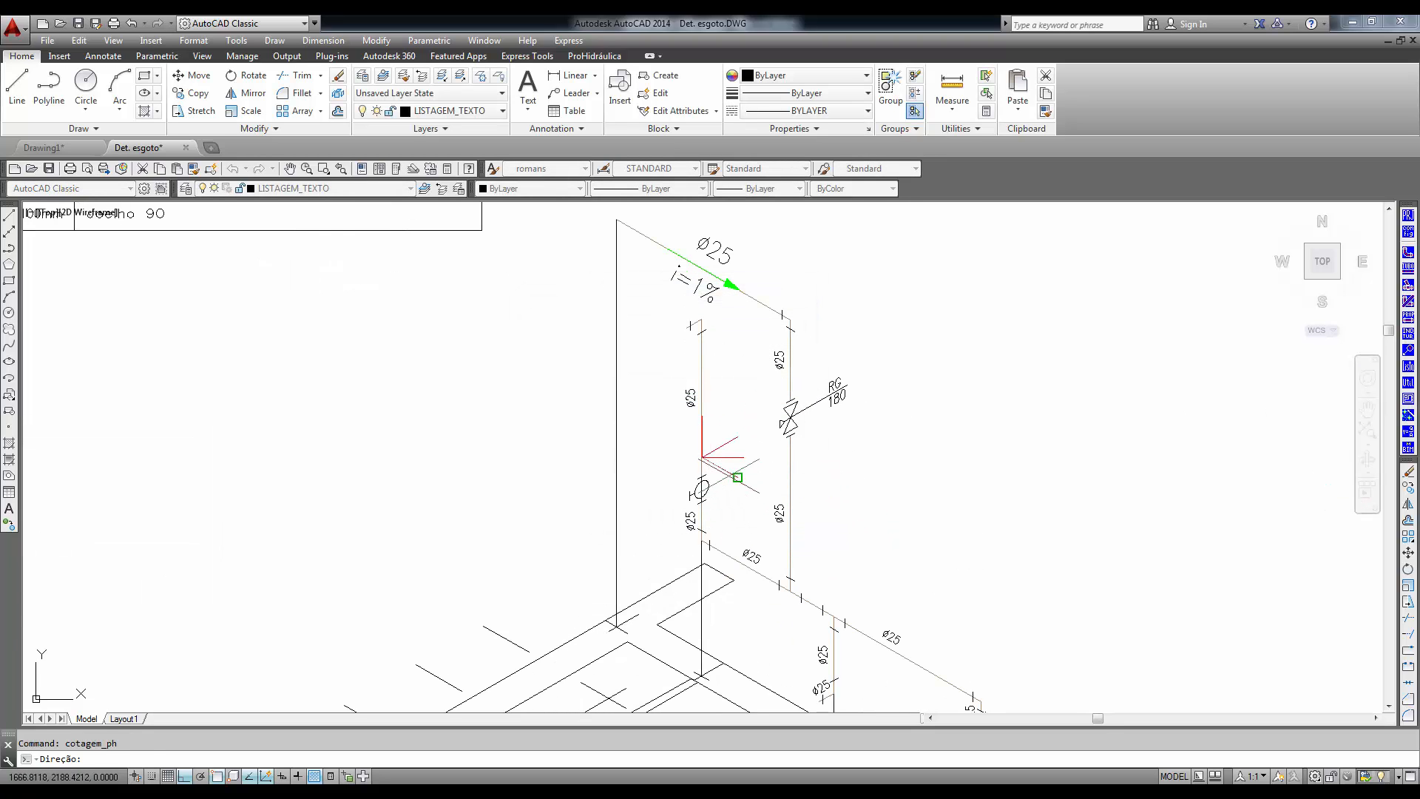
click(730, 475)
scroll(695, 514, up, 3)
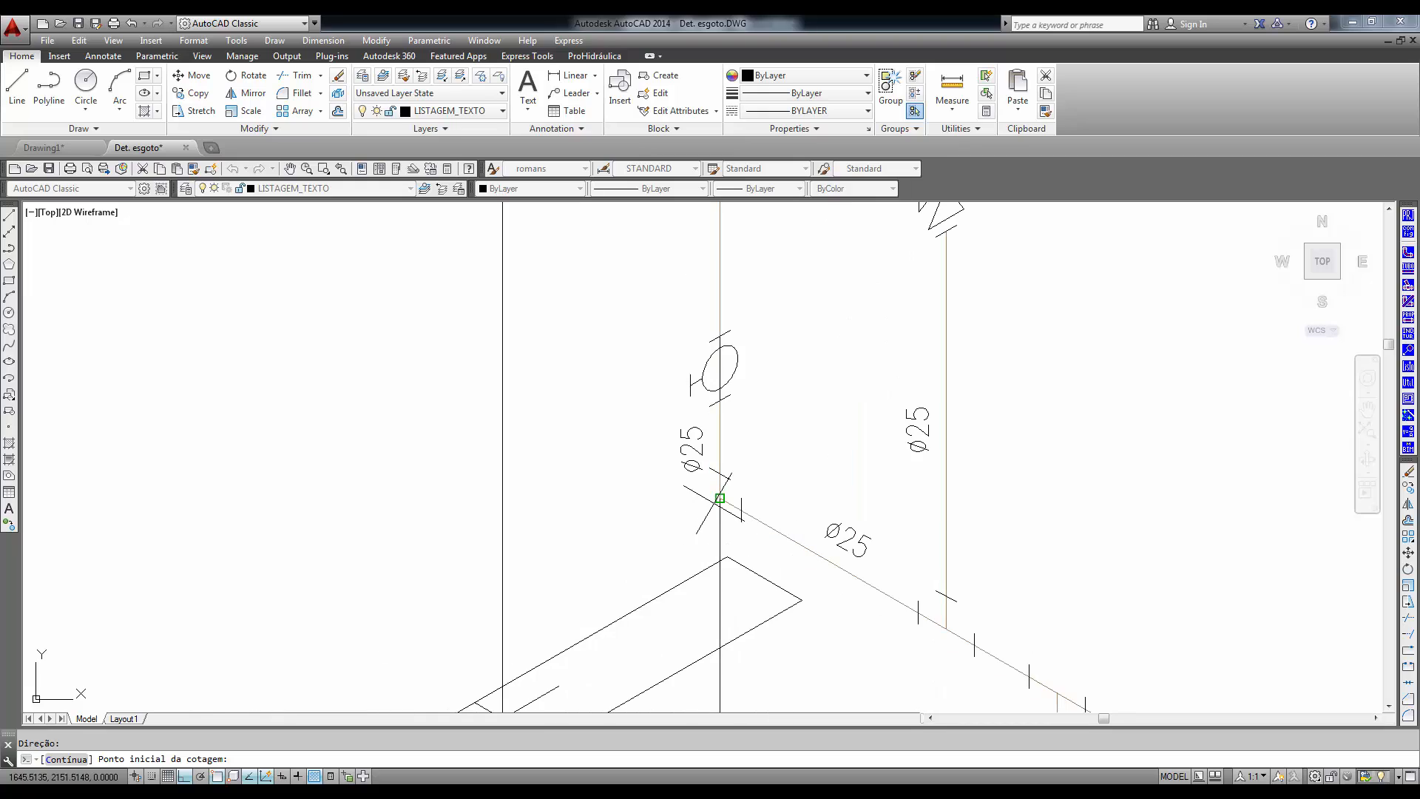
click(719, 498)
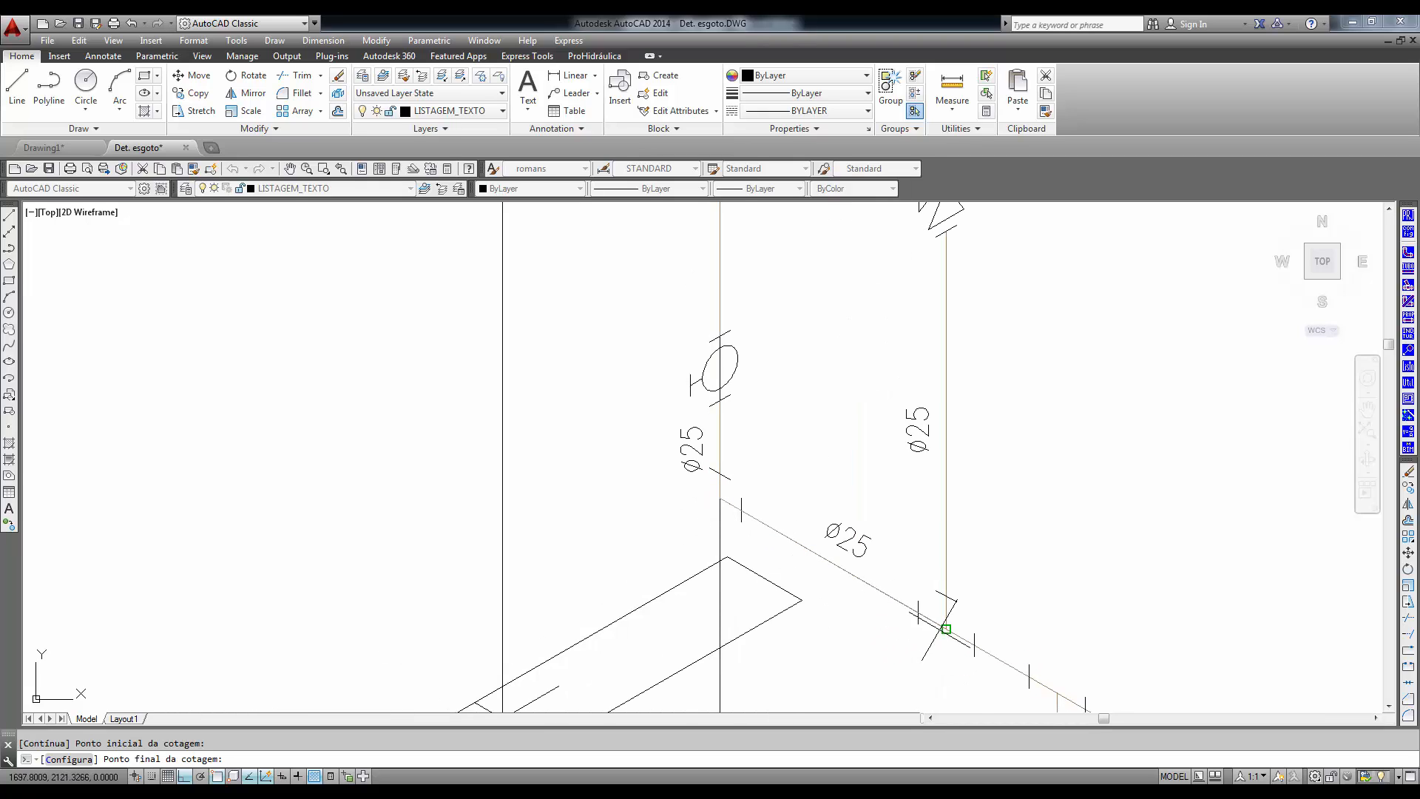
click(942, 626)
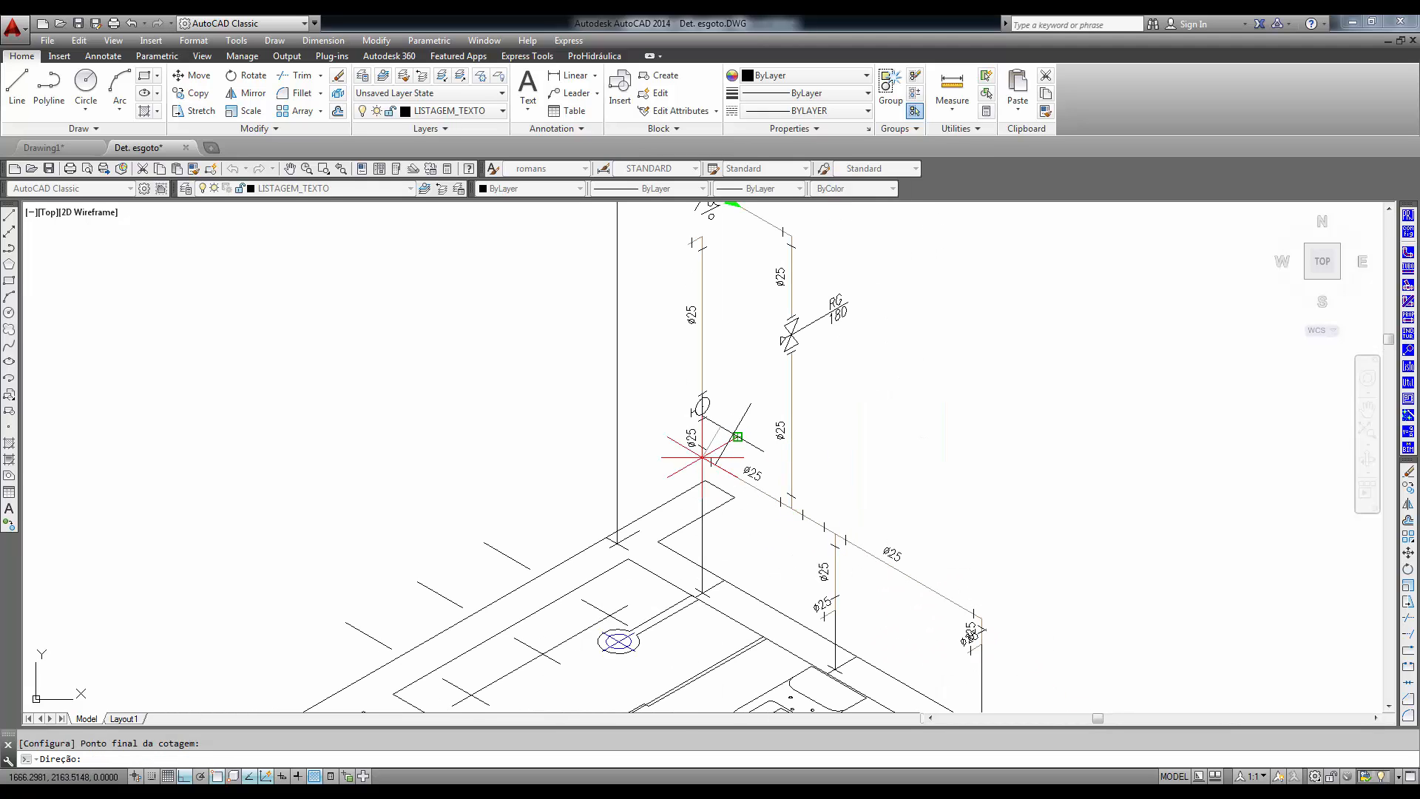
click(701, 457)
scroll(701, 457, up, 3)
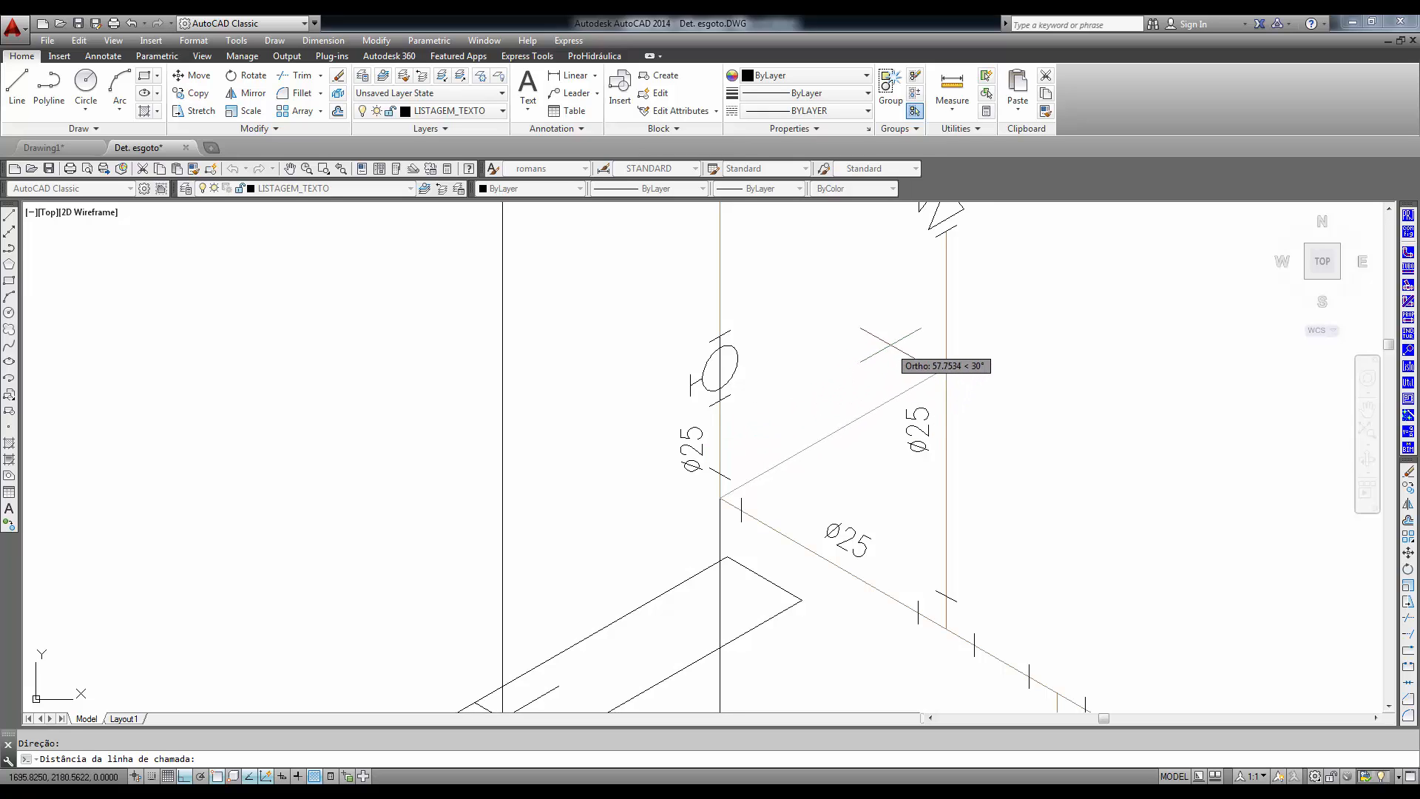
click(891, 345)
- Continue the dimension chain along the lower sloping pipe to the toilet branch and the washbasin end, and finish dimensioning
scroll(1202, 629, down, 2)
middle_drag(1184, 624, 928, 471)
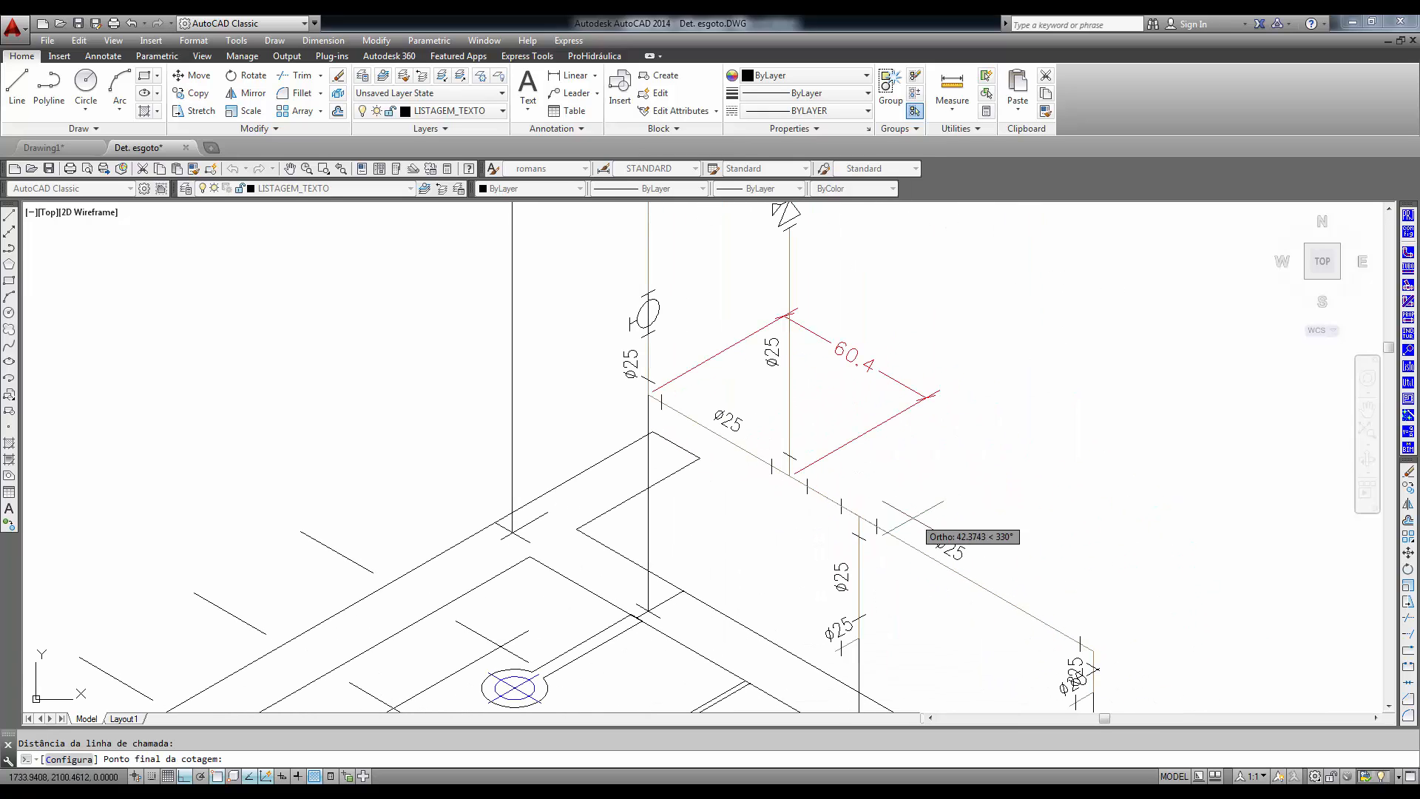
click(860, 512)
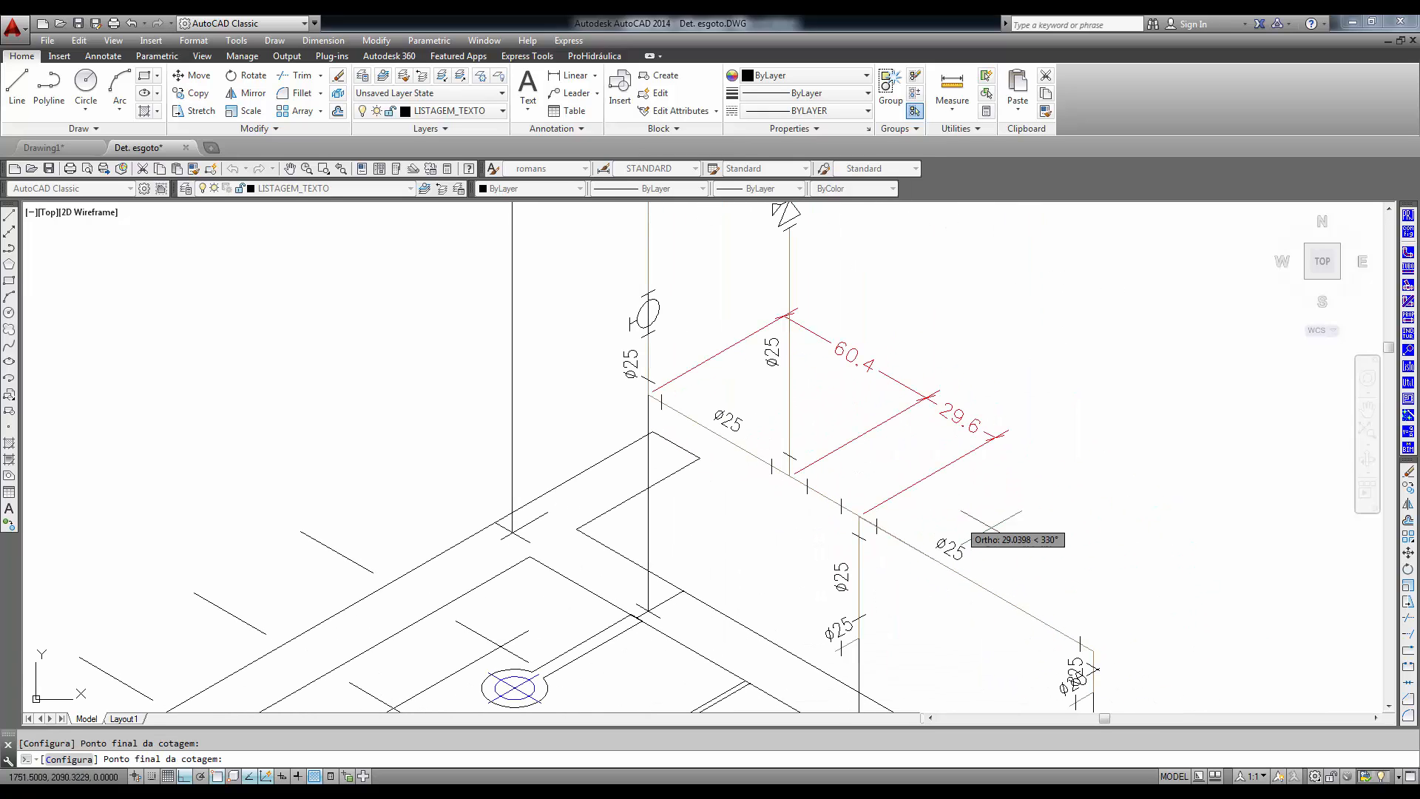
click(1093, 653)
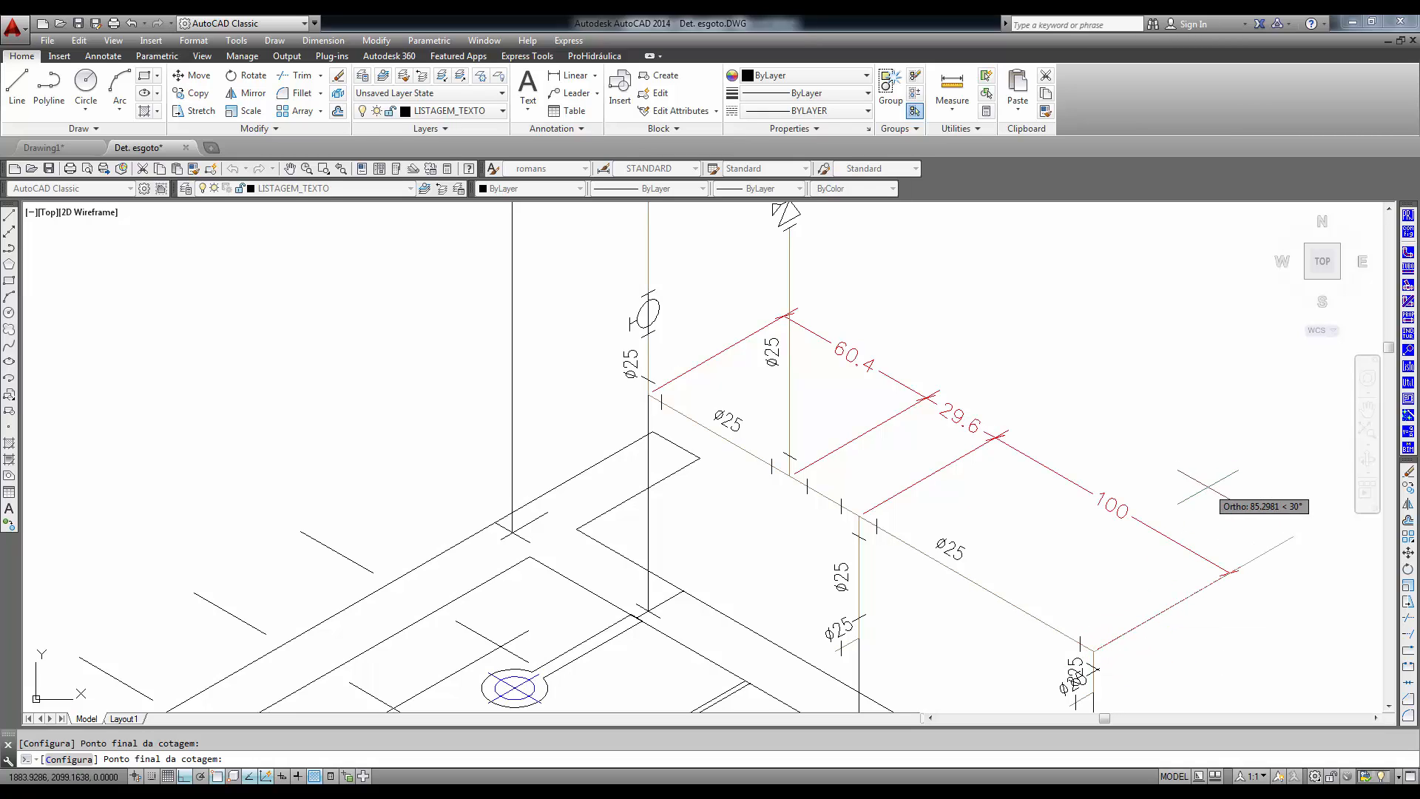
key(Return)
- Generate the material lists for the whole drawing with Gerar no desenho and place them to the right of the isometric bathroom
scroll(1139, 538, down, 2)
middle_drag(1124, 561, 1009, 527)
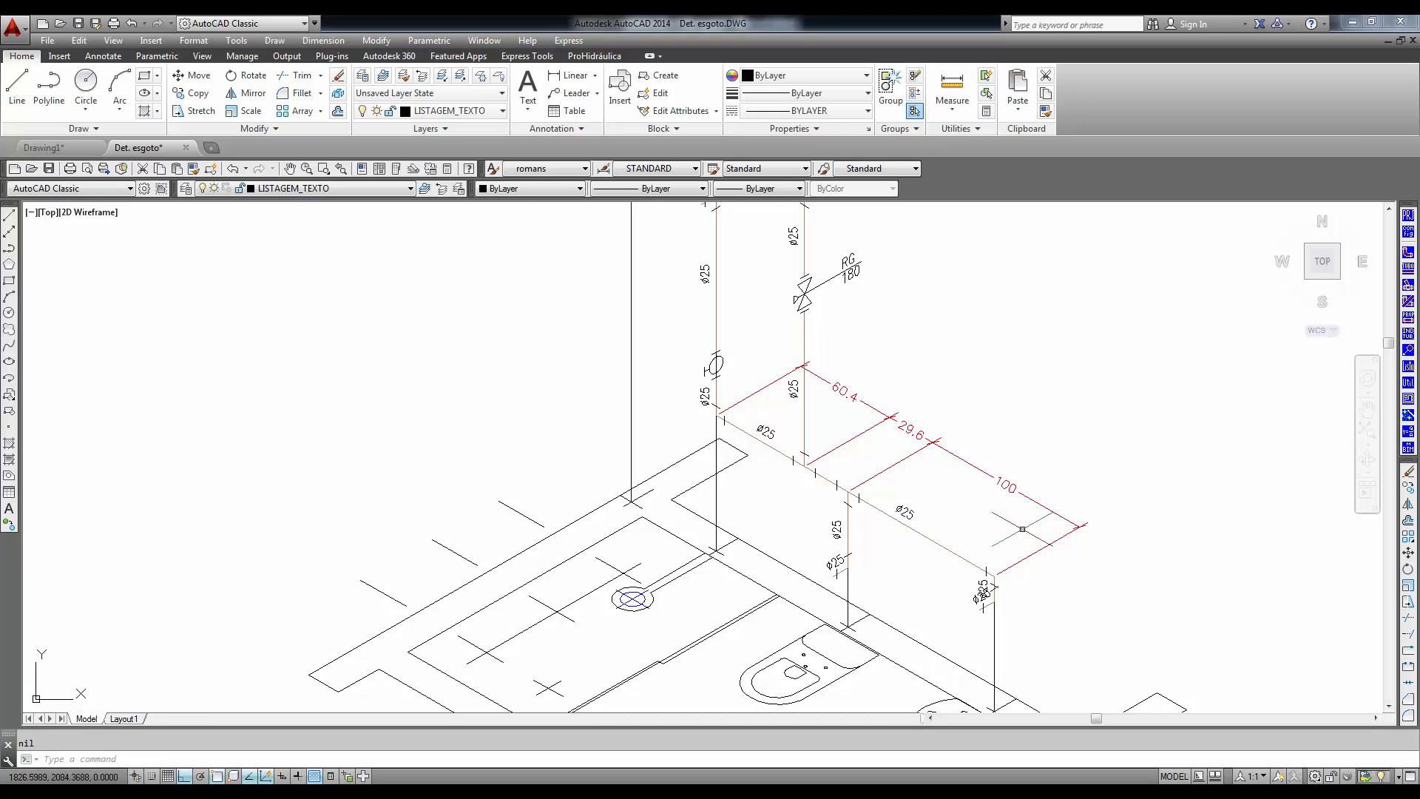
scroll(1023, 529, down, 3)
scroll(1025, 531, up, 1)
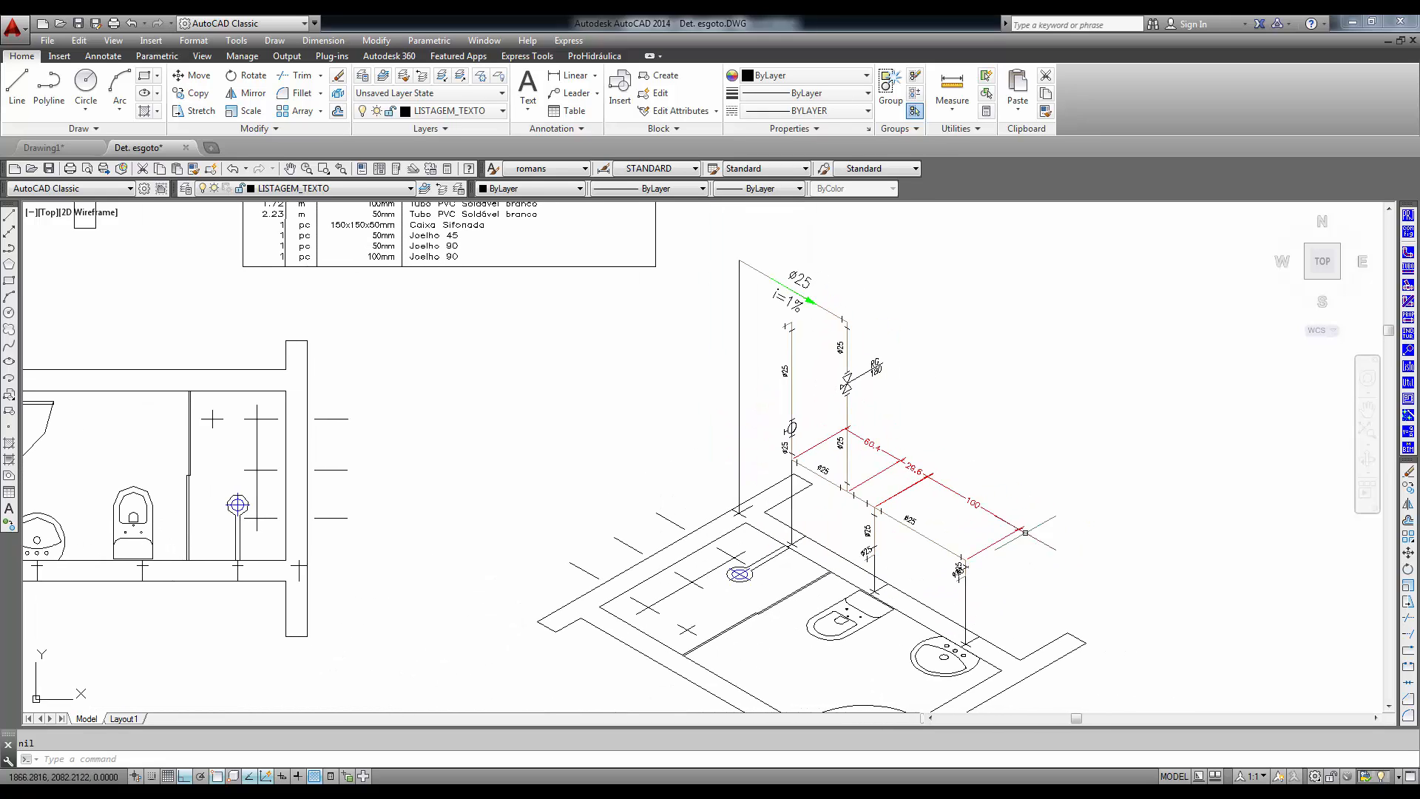
click(1408, 367)
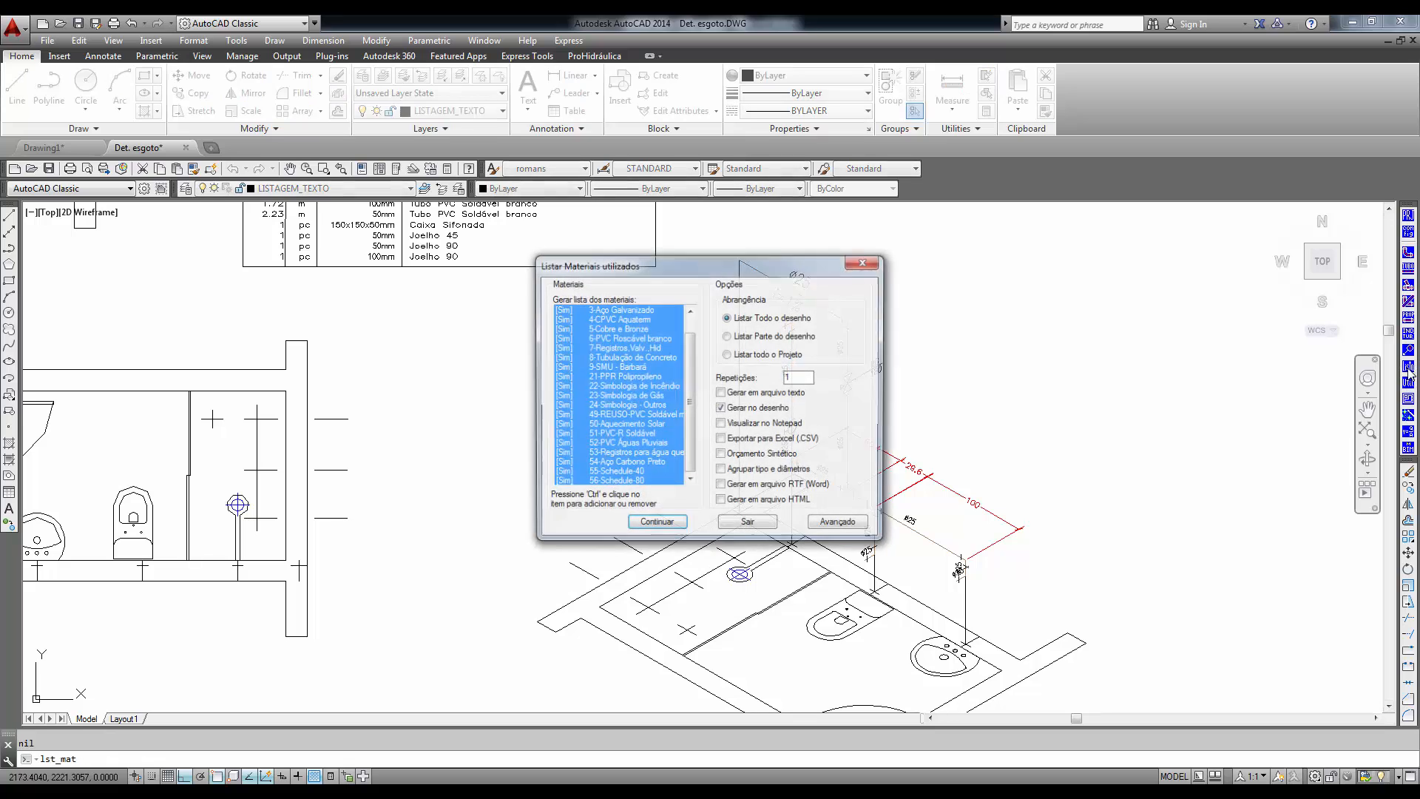
click(662, 525)
click(1103, 364)
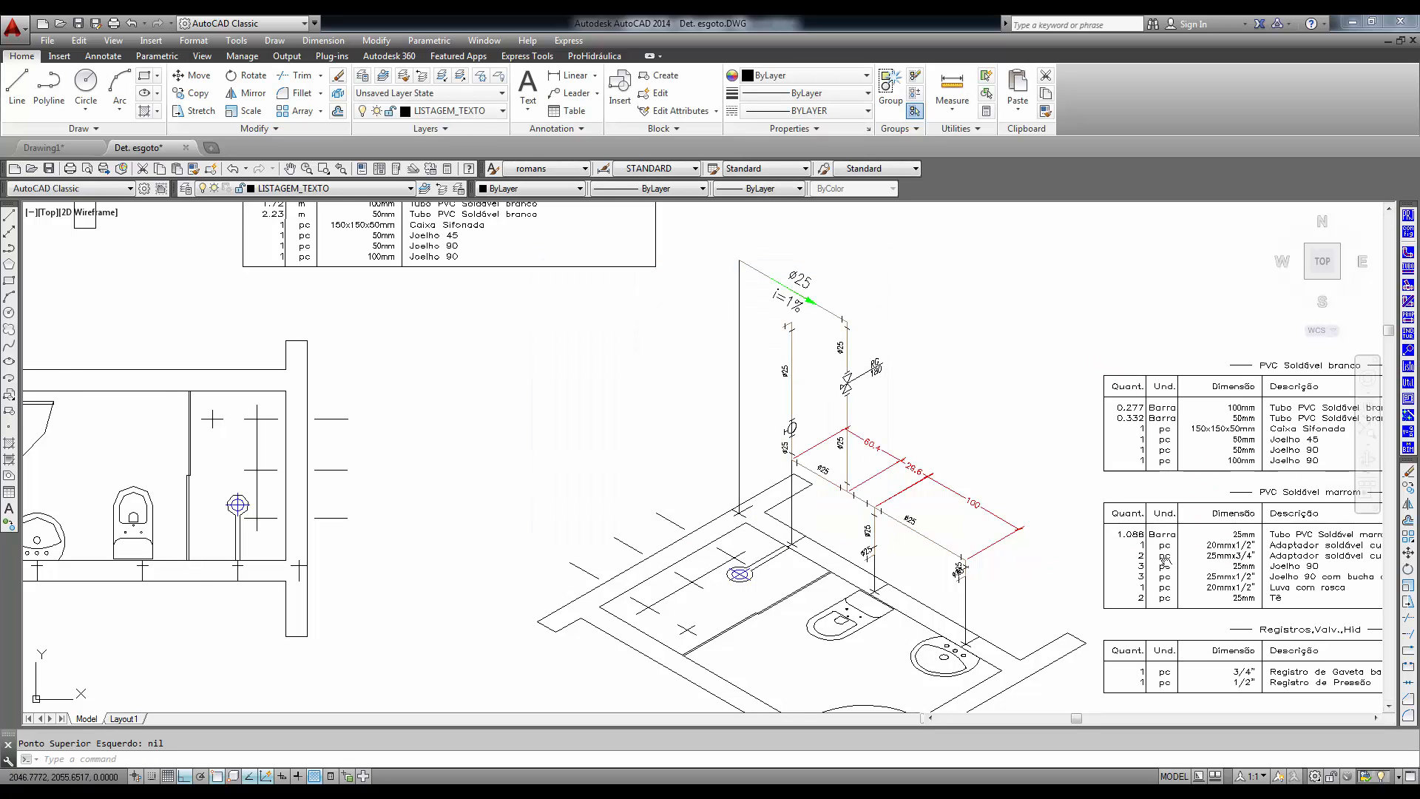
- Examine the new PVC and valve material tables alongside the annotated isometric and the floor plan
middle_drag(1163, 561, 610, 472)
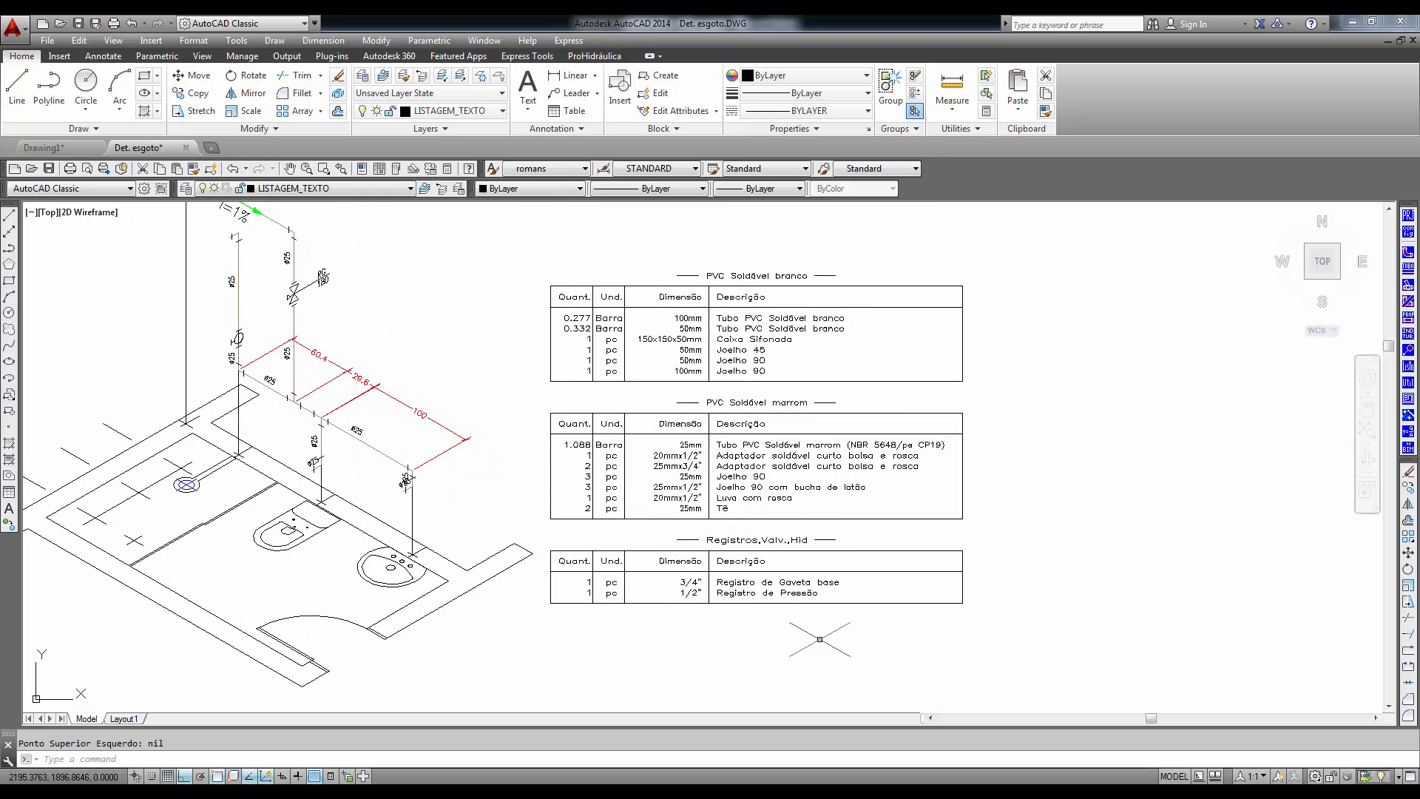
middle_drag(819, 639, 811, 575)
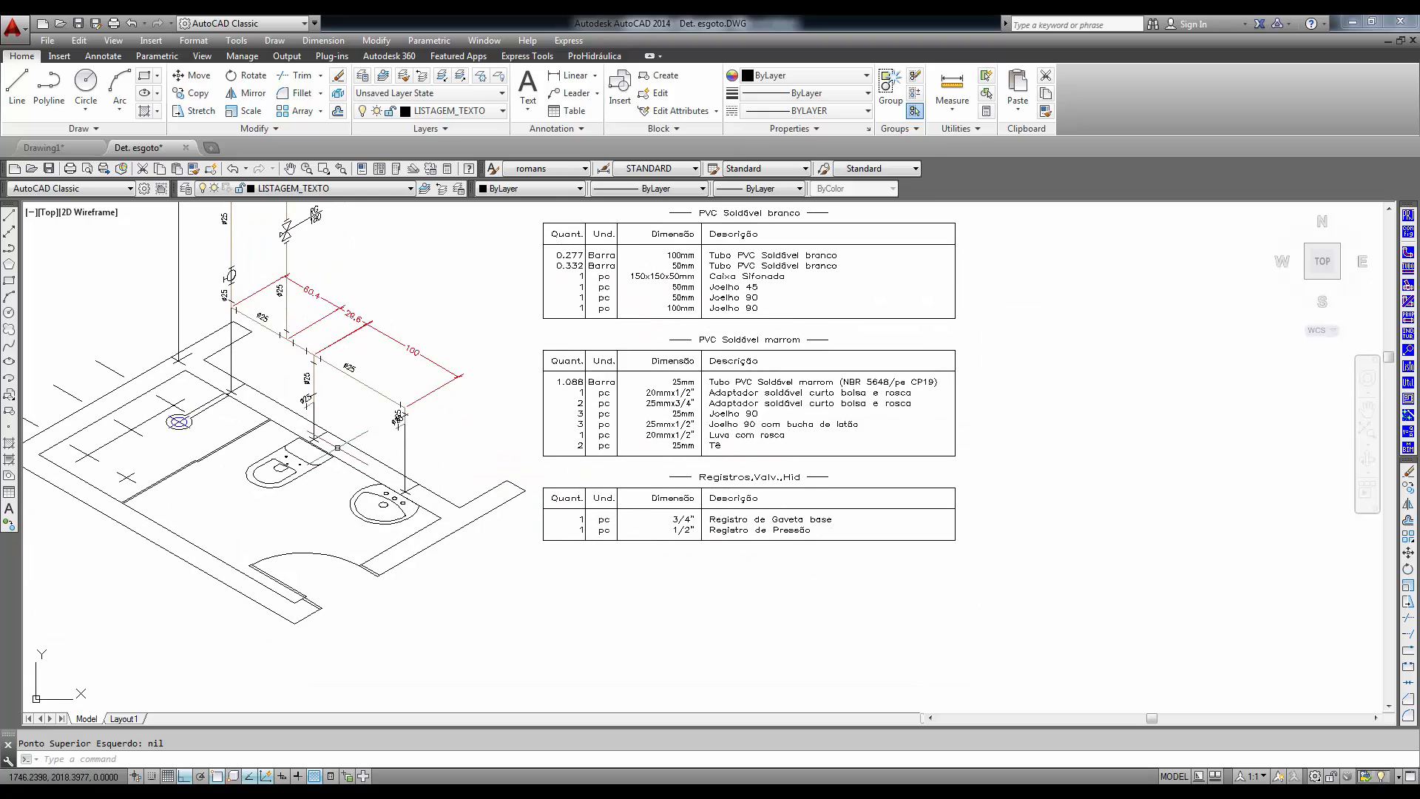
mouse_move(356, 417)
middle_down()
mouse_move(435, 484)
mouse_move(646, 609)
middle_up()
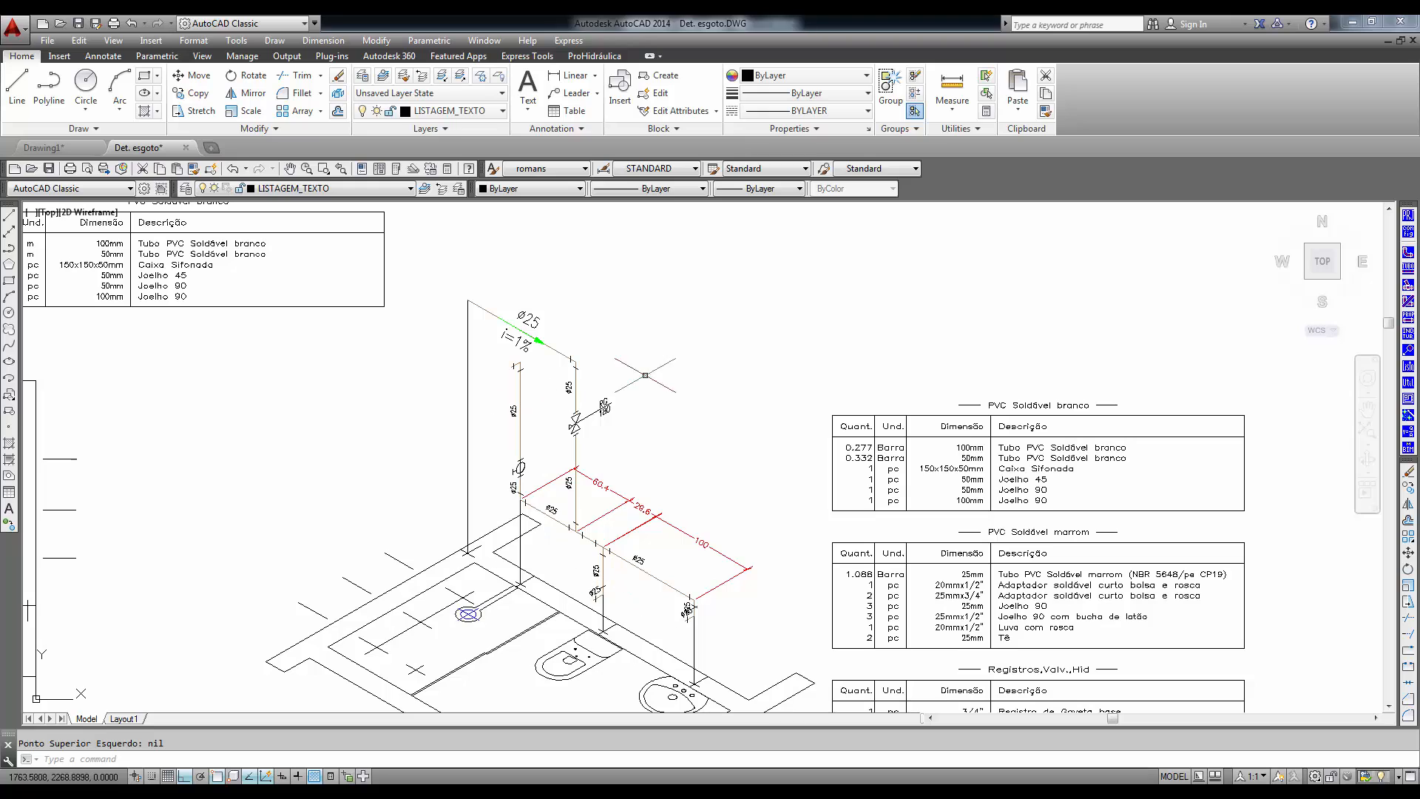
middle_drag(764, 589, 737, 512)
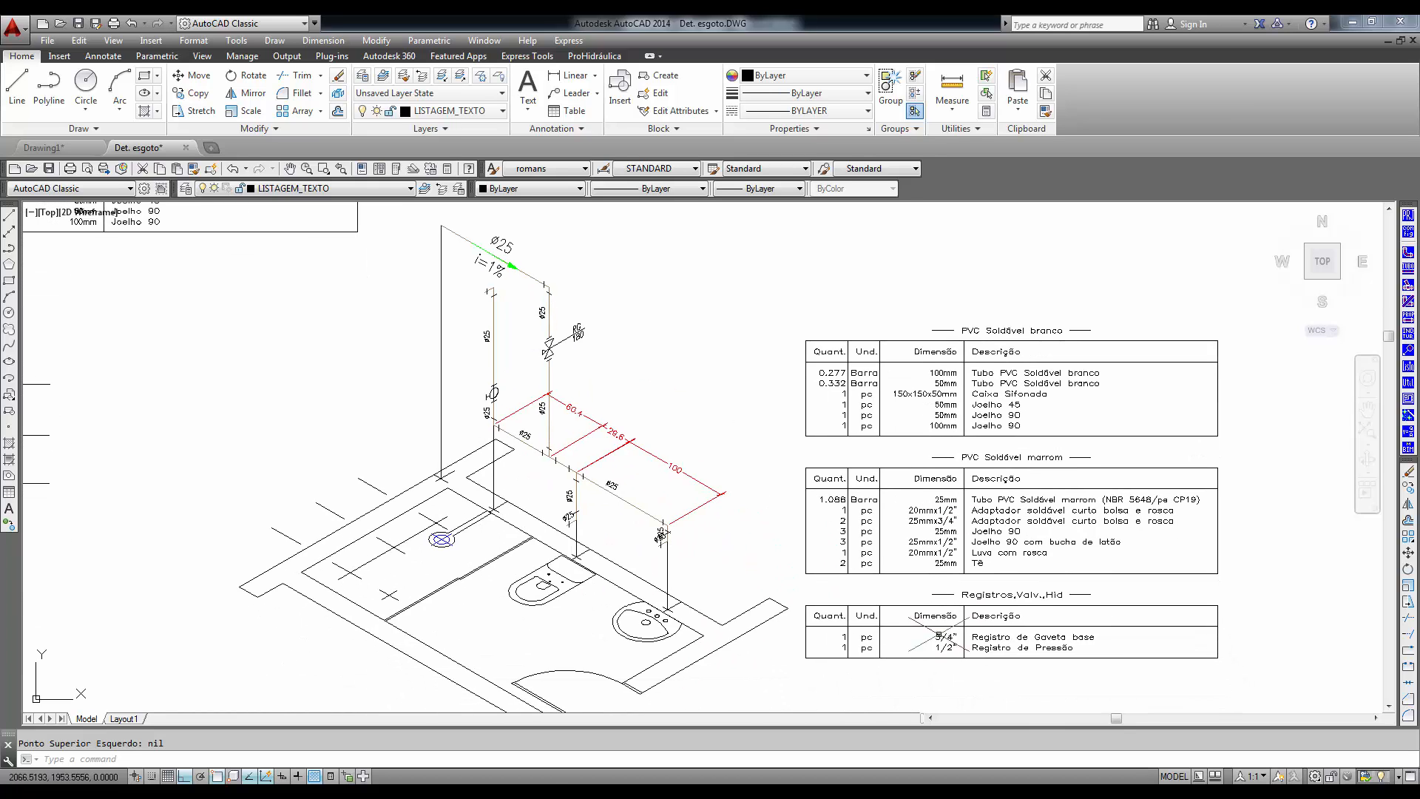
mouse_move(938, 637)
middle_down()
mouse_move(926, 564)
mouse_move(935, 614)
middle_up()
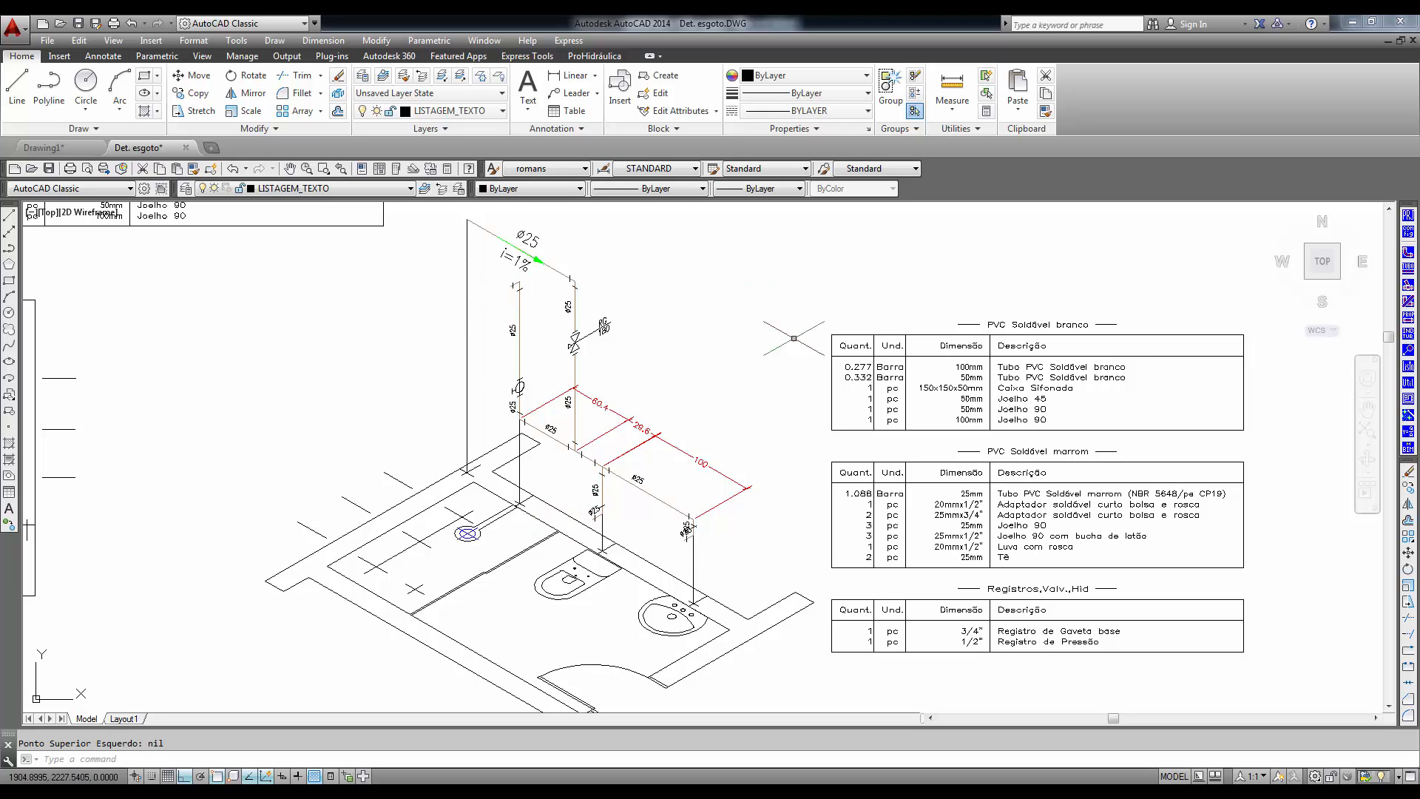
middle_drag(619, 628, 863, 632)
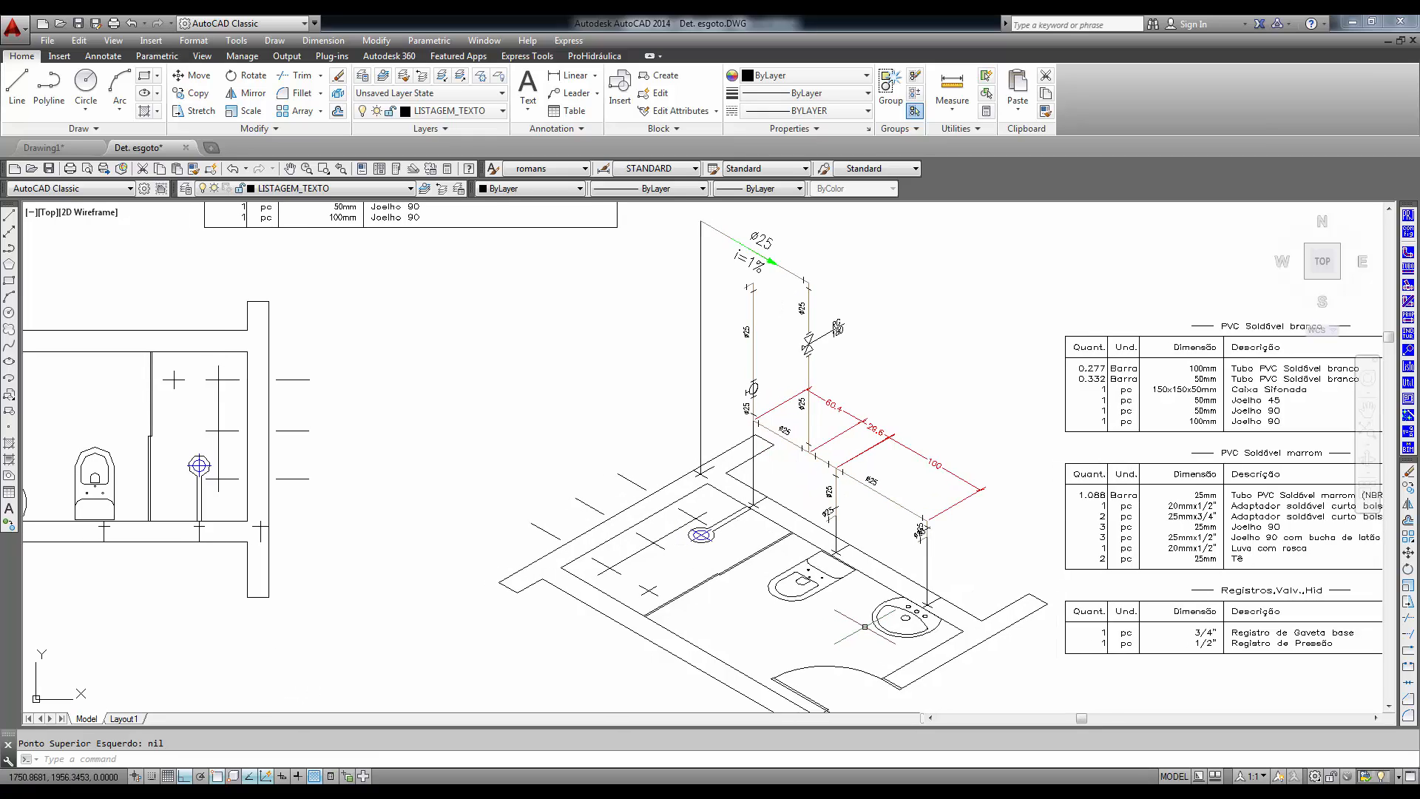
scroll(865, 627, down, 2)
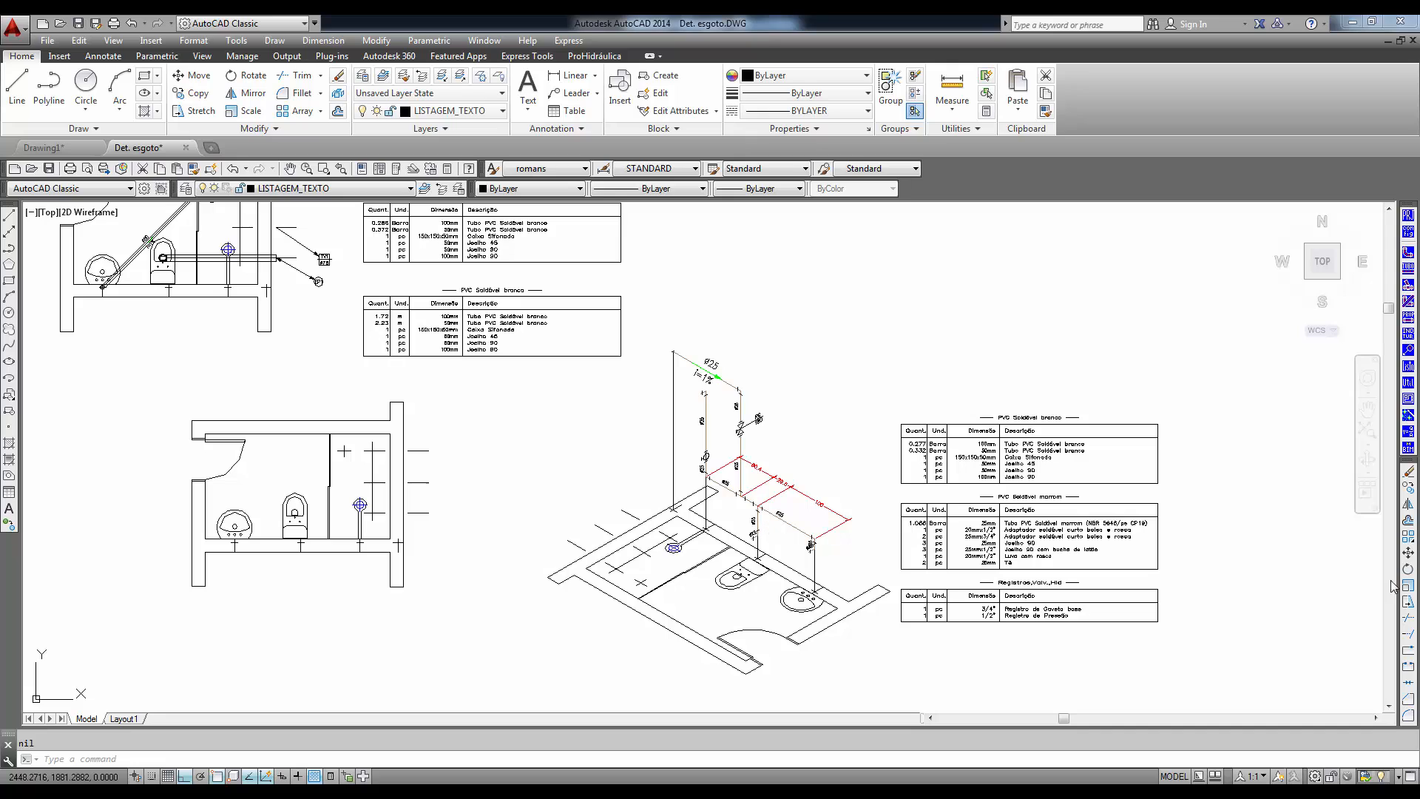
- Start Gerar 3D do Isométrico for part of the drawing with the Tubulação Detalhada option
click(1408, 351)
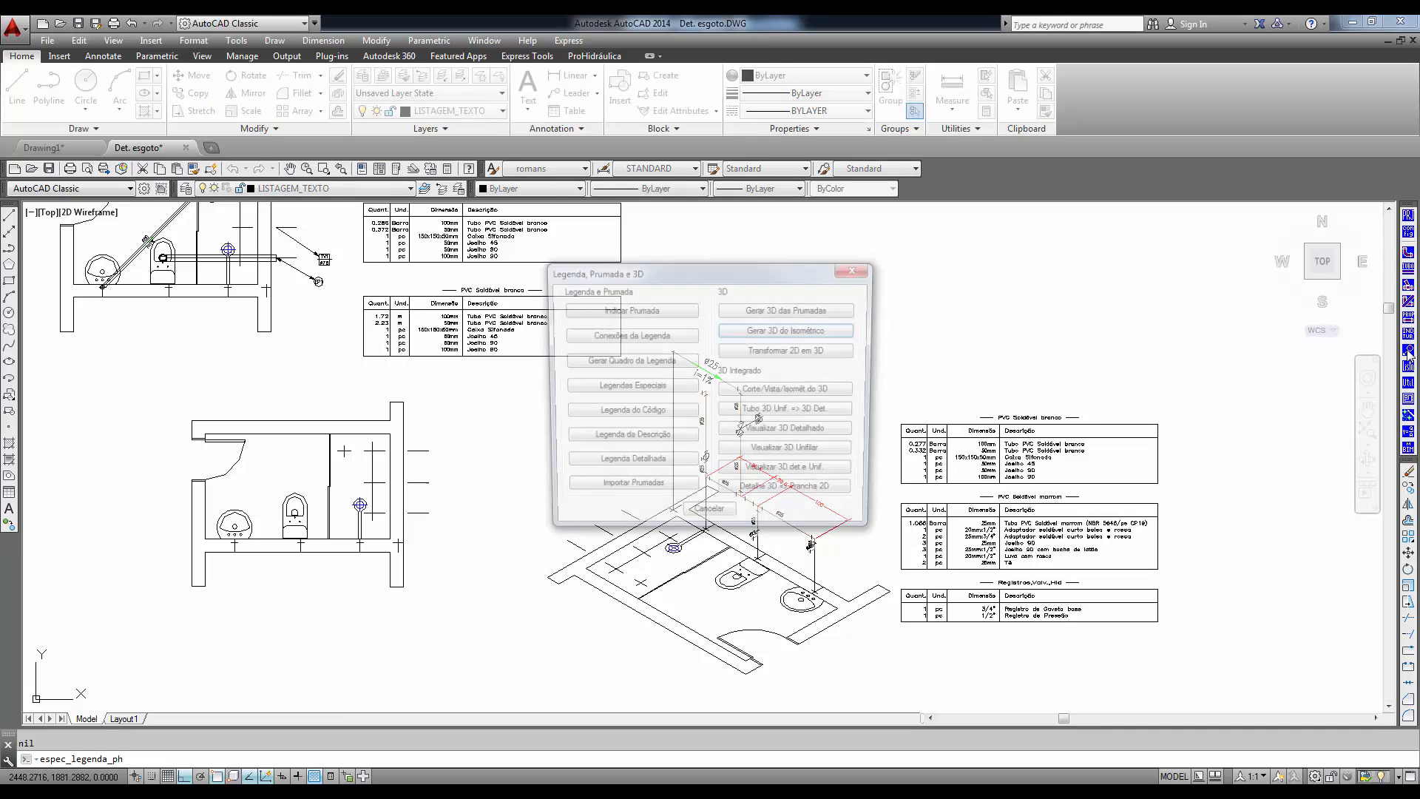
click(786, 333)
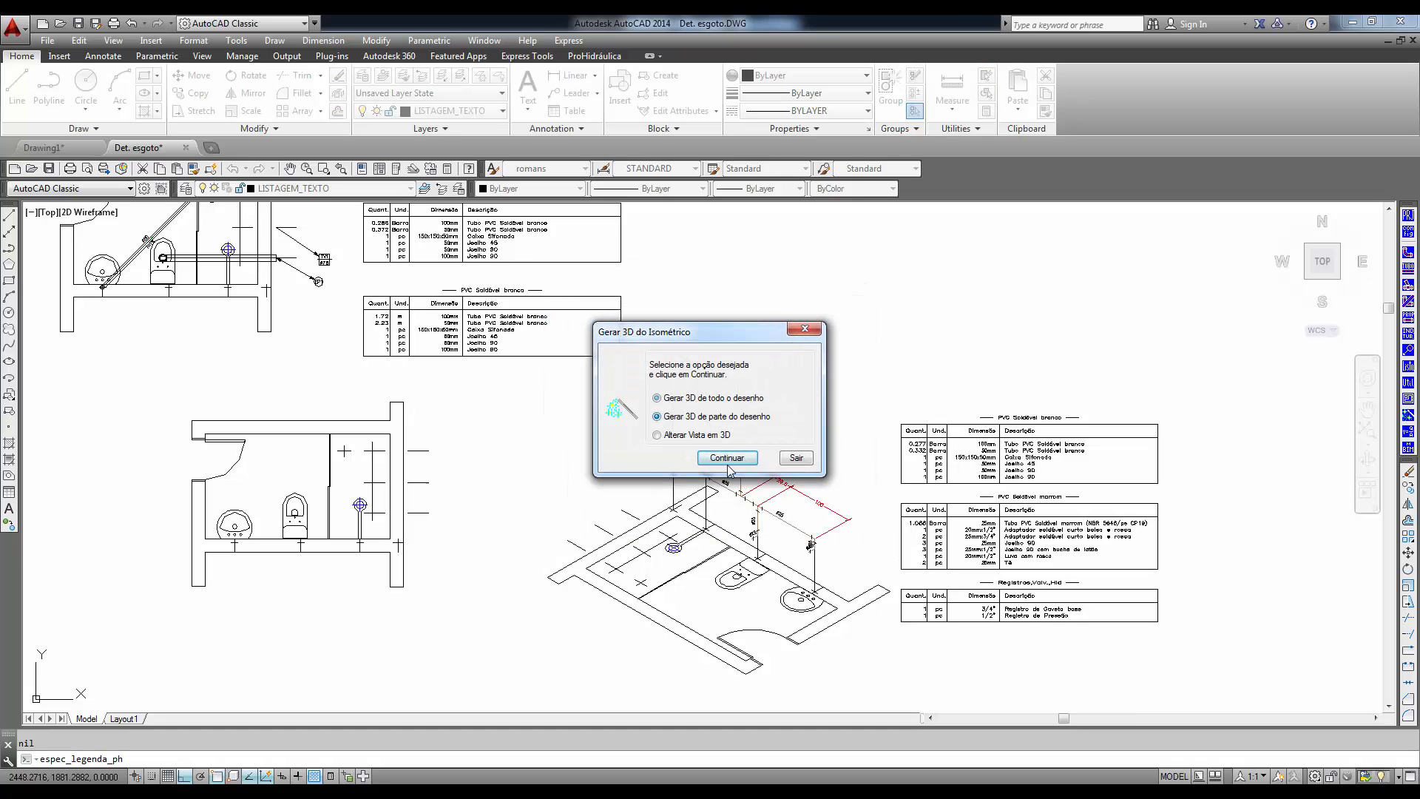
click(729, 459)
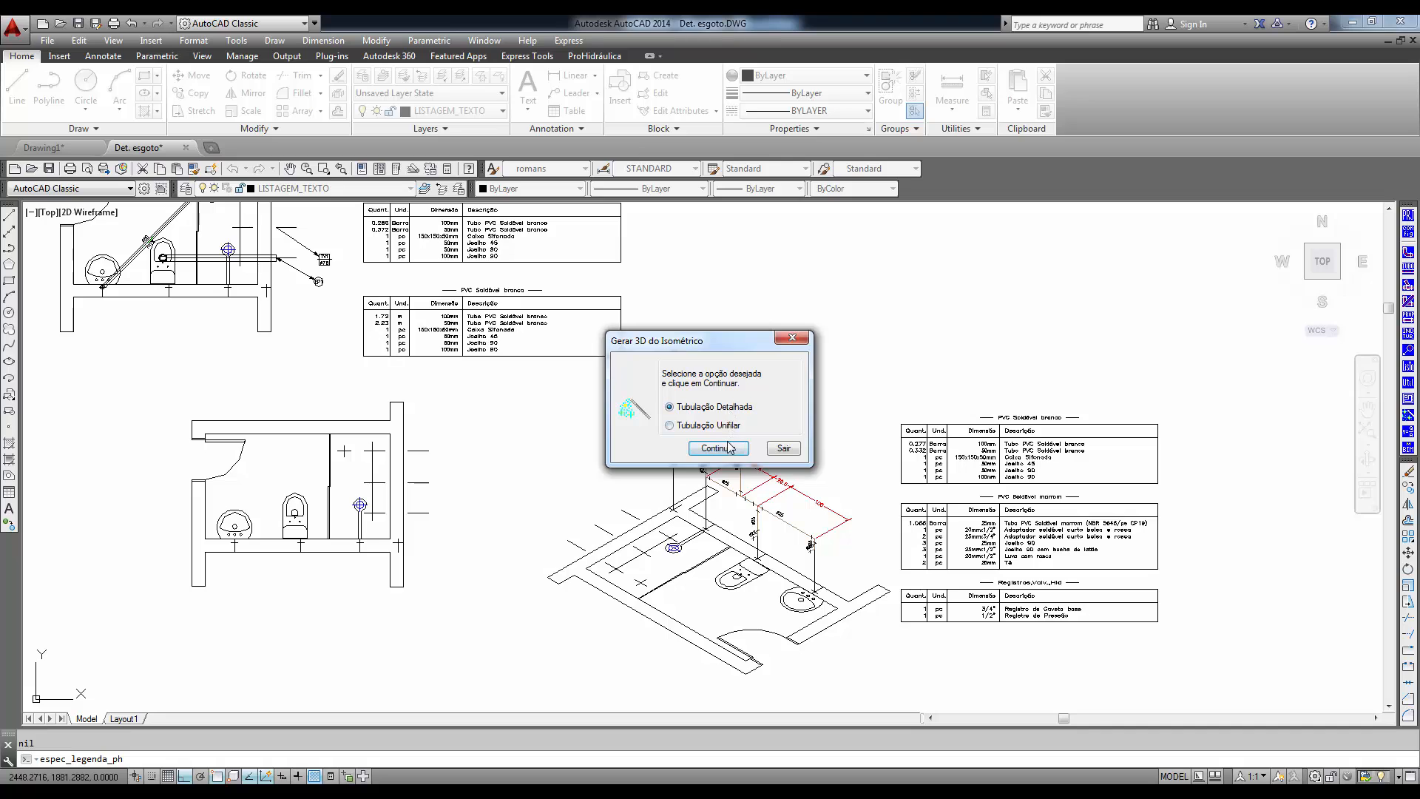
click(729, 447)
click(784, 436)
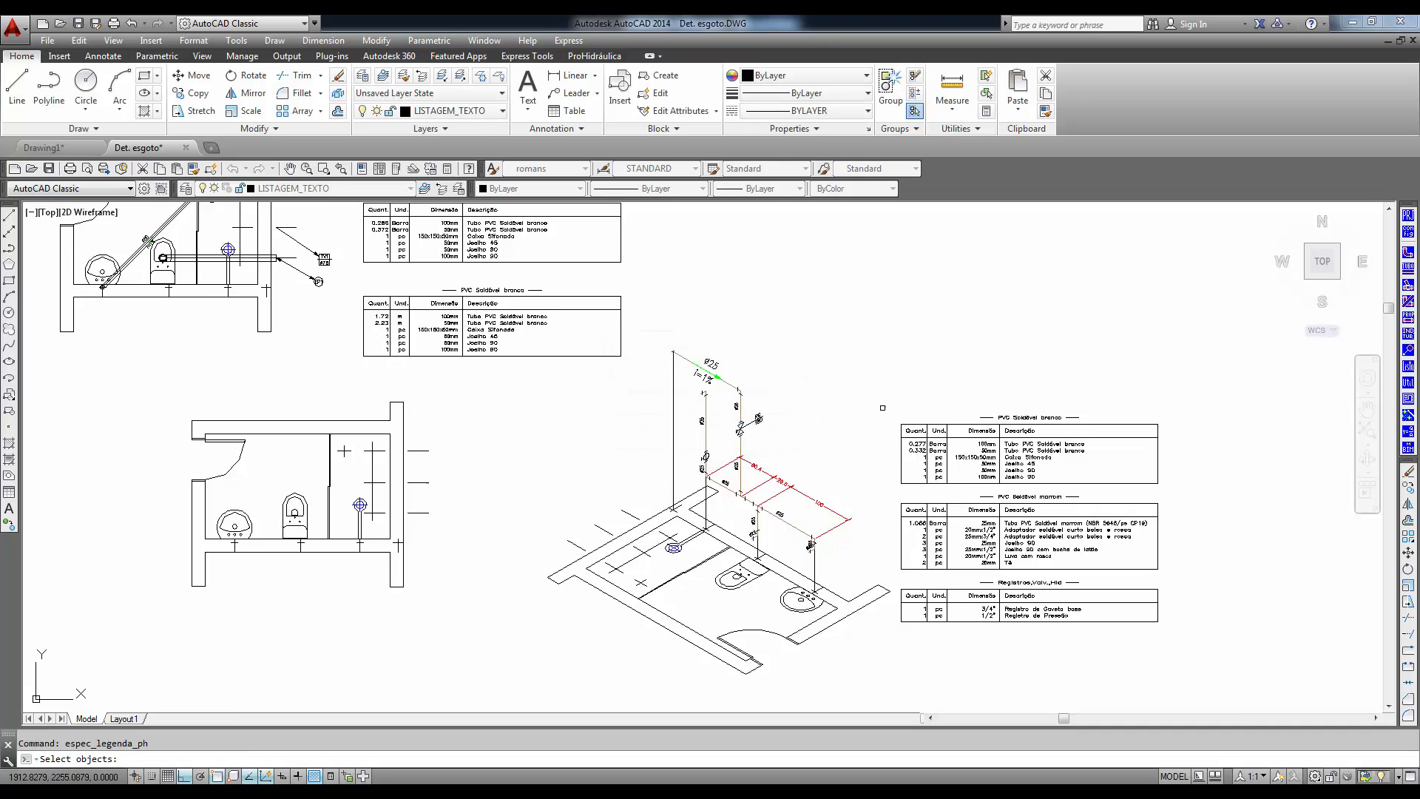
- Select the isometric cold-water piping above the bathroom, including its upper feed pipe, as the part to convert
click(879, 354)
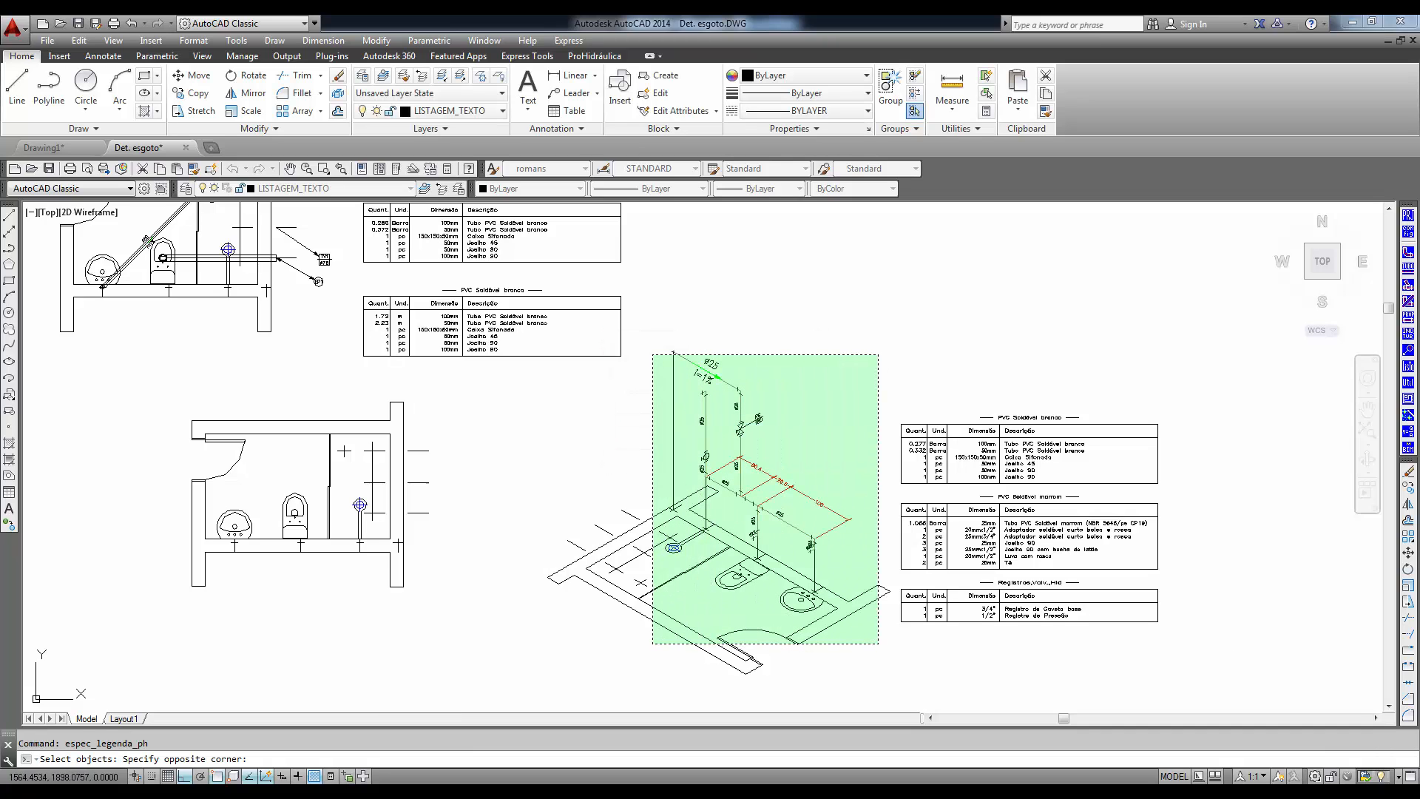
click(659, 624)
click(819, 300)
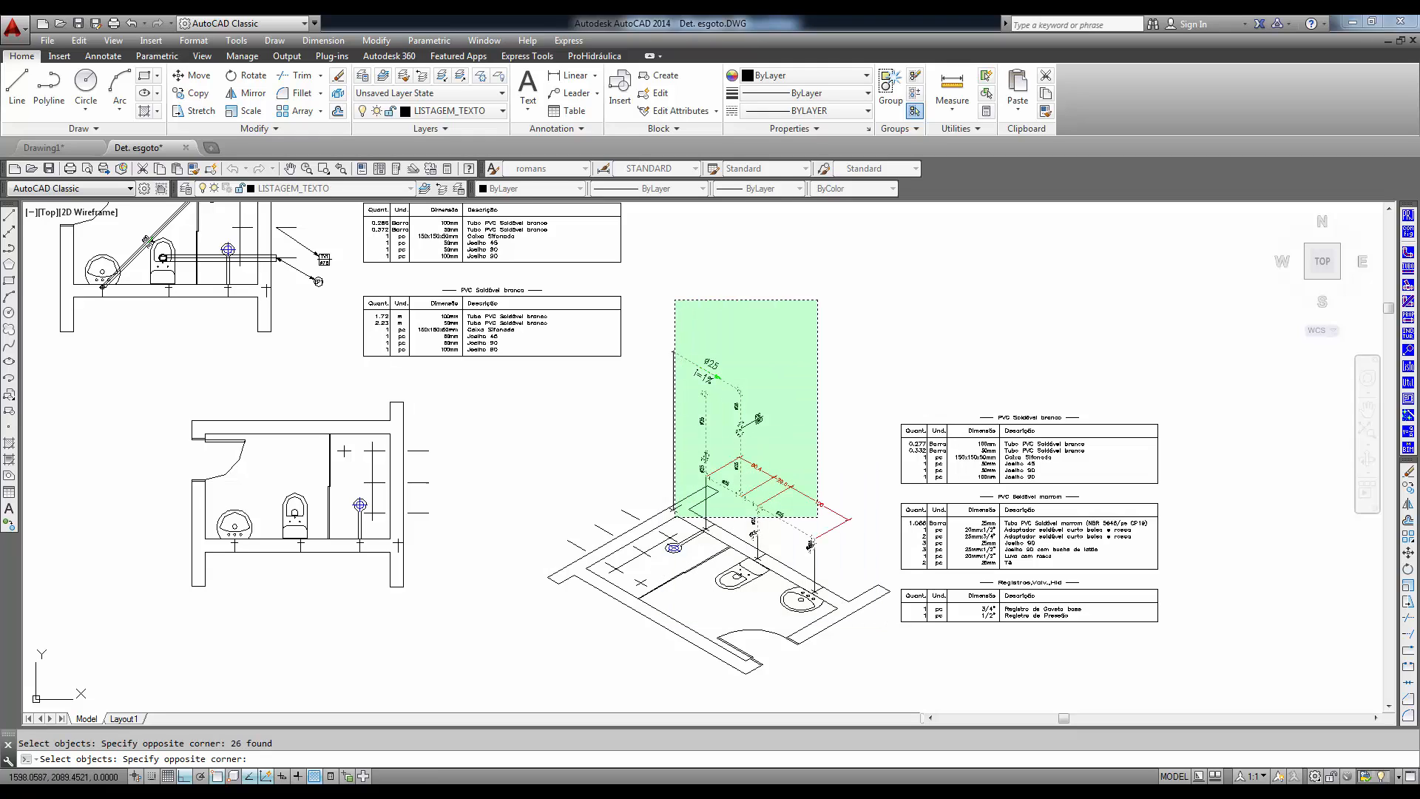
click(661, 517)
key(Return)
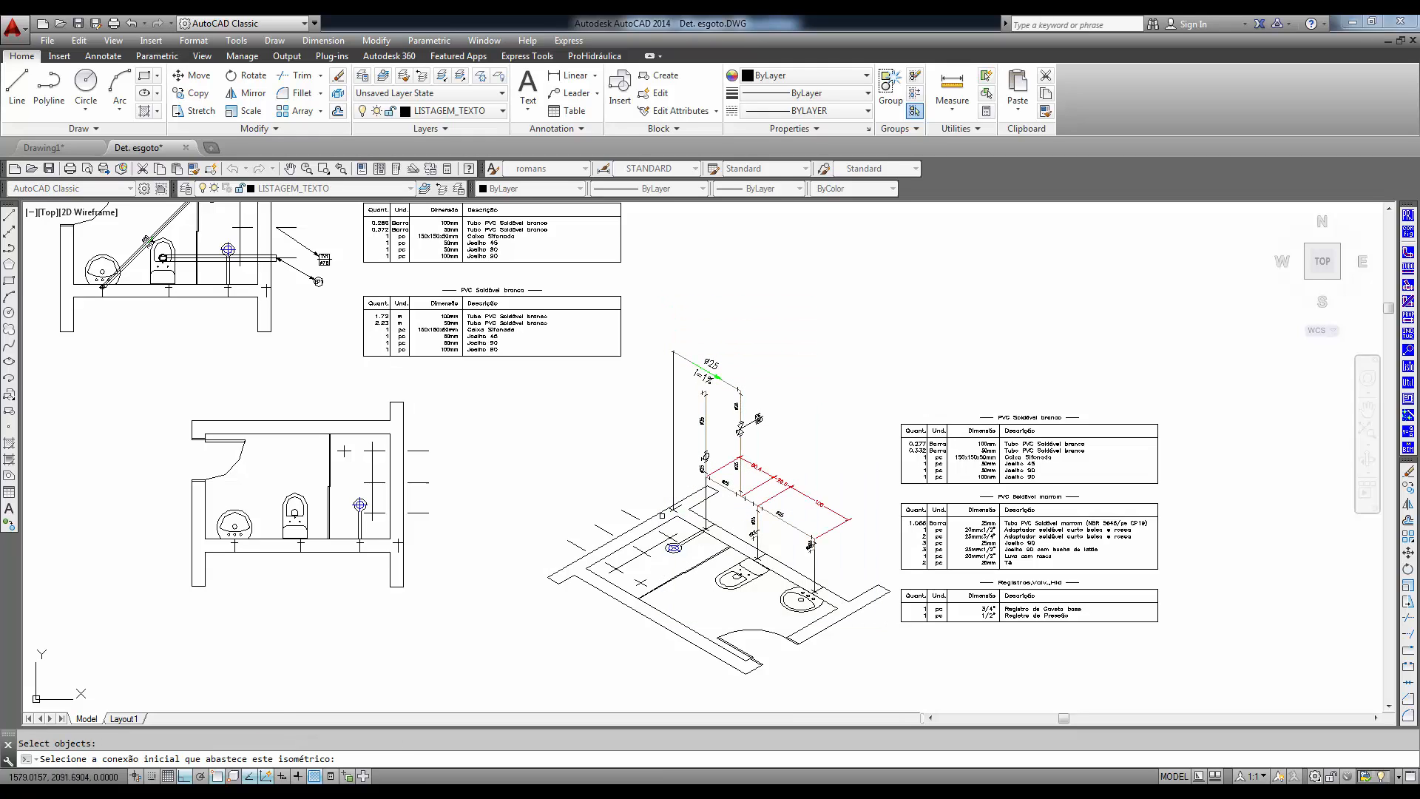
- Set the upper pipe's free end as the initial supply connection and the washbasin outlet as the consumption point
scroll(652, 359, up, 8)
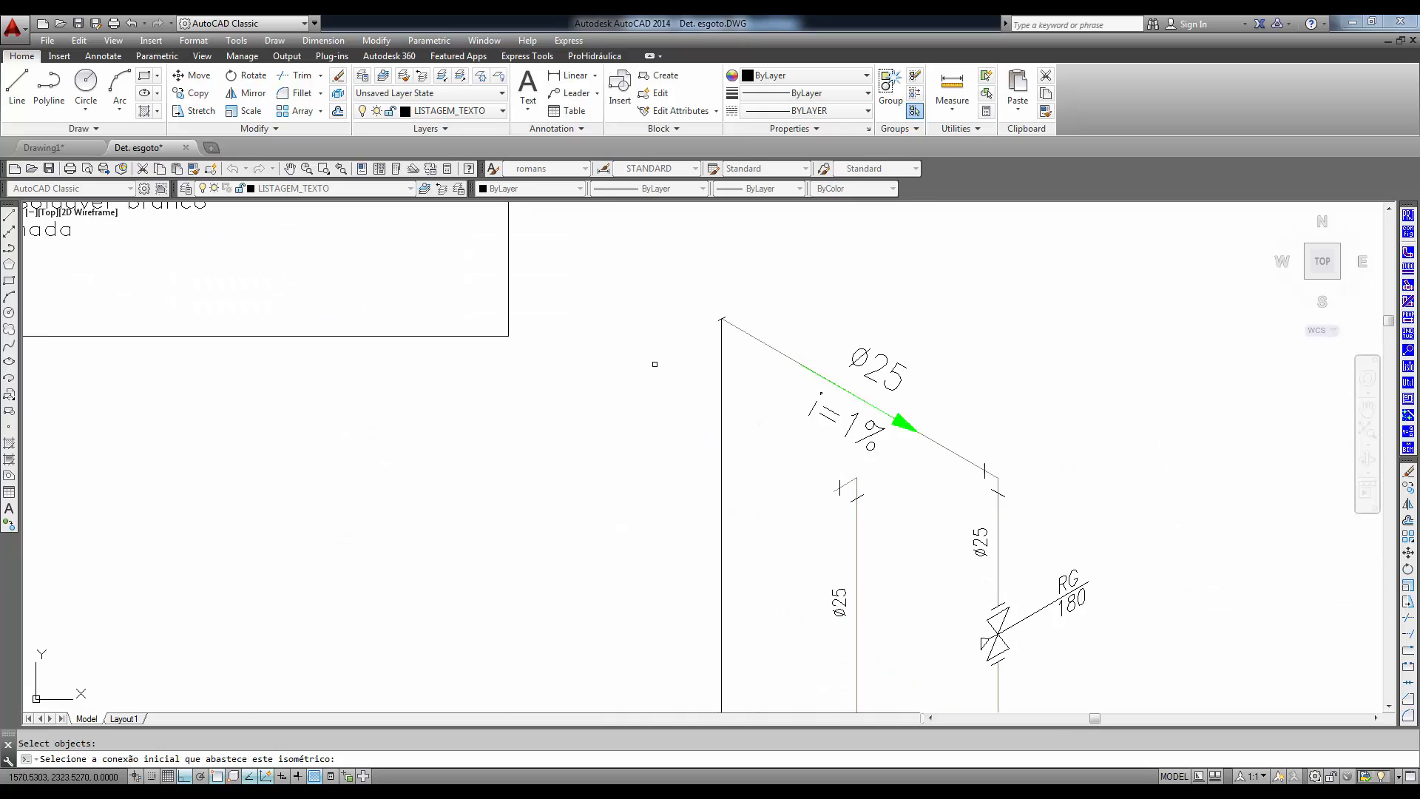
click(754, 296)
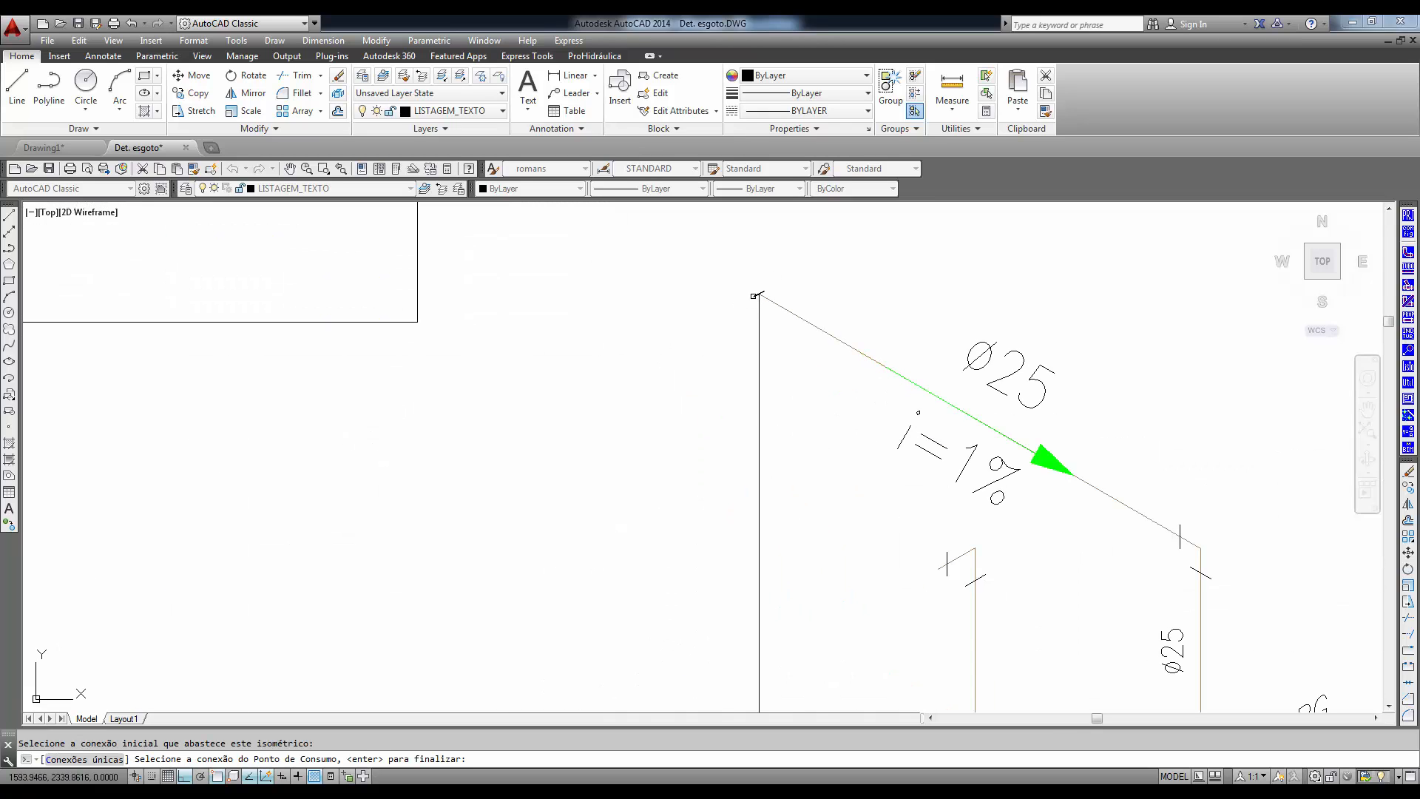
scroll(415, 610, down, 4)
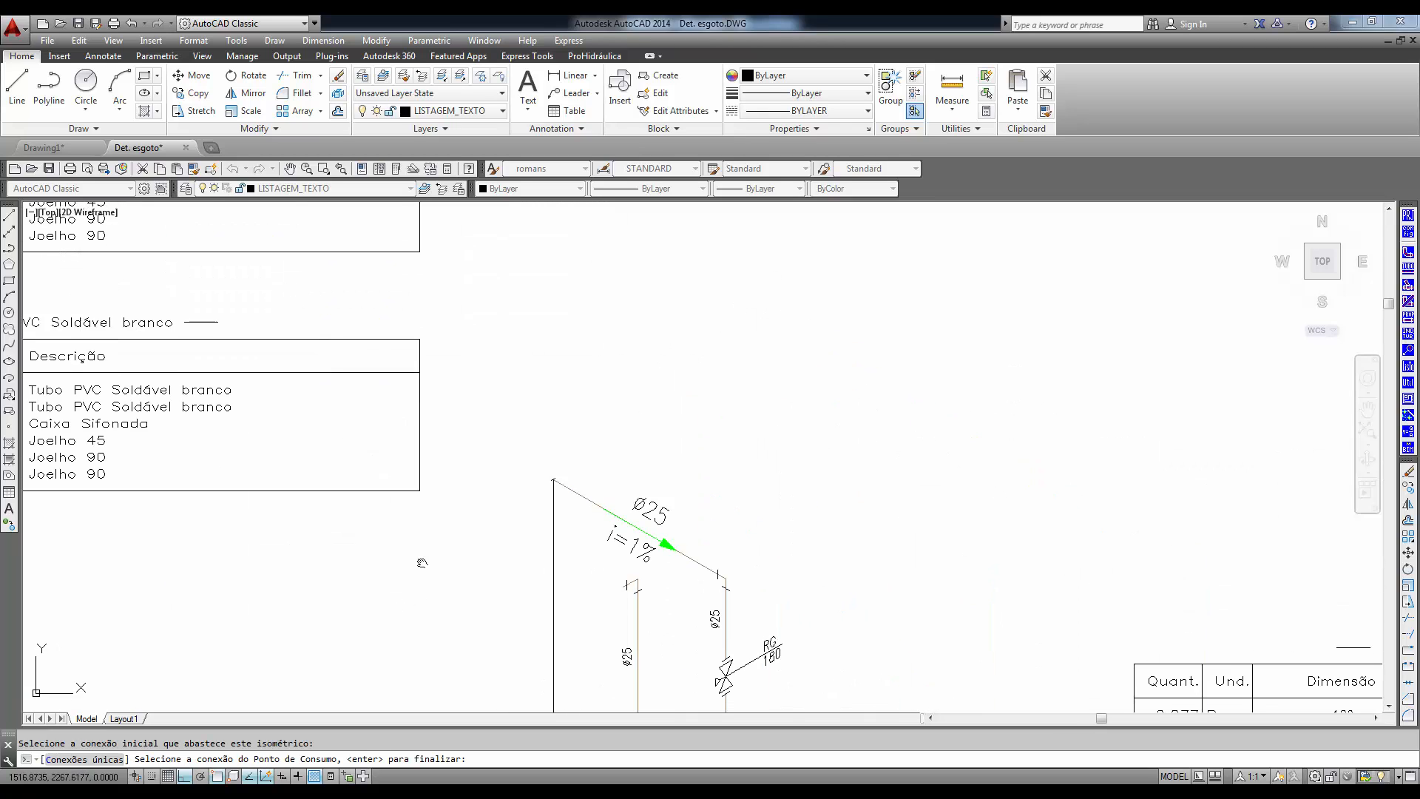
mouse_move(755, 705)
middle_down()
mouse_move(683, 555)
mouse_move(619, 485)
middle_up()
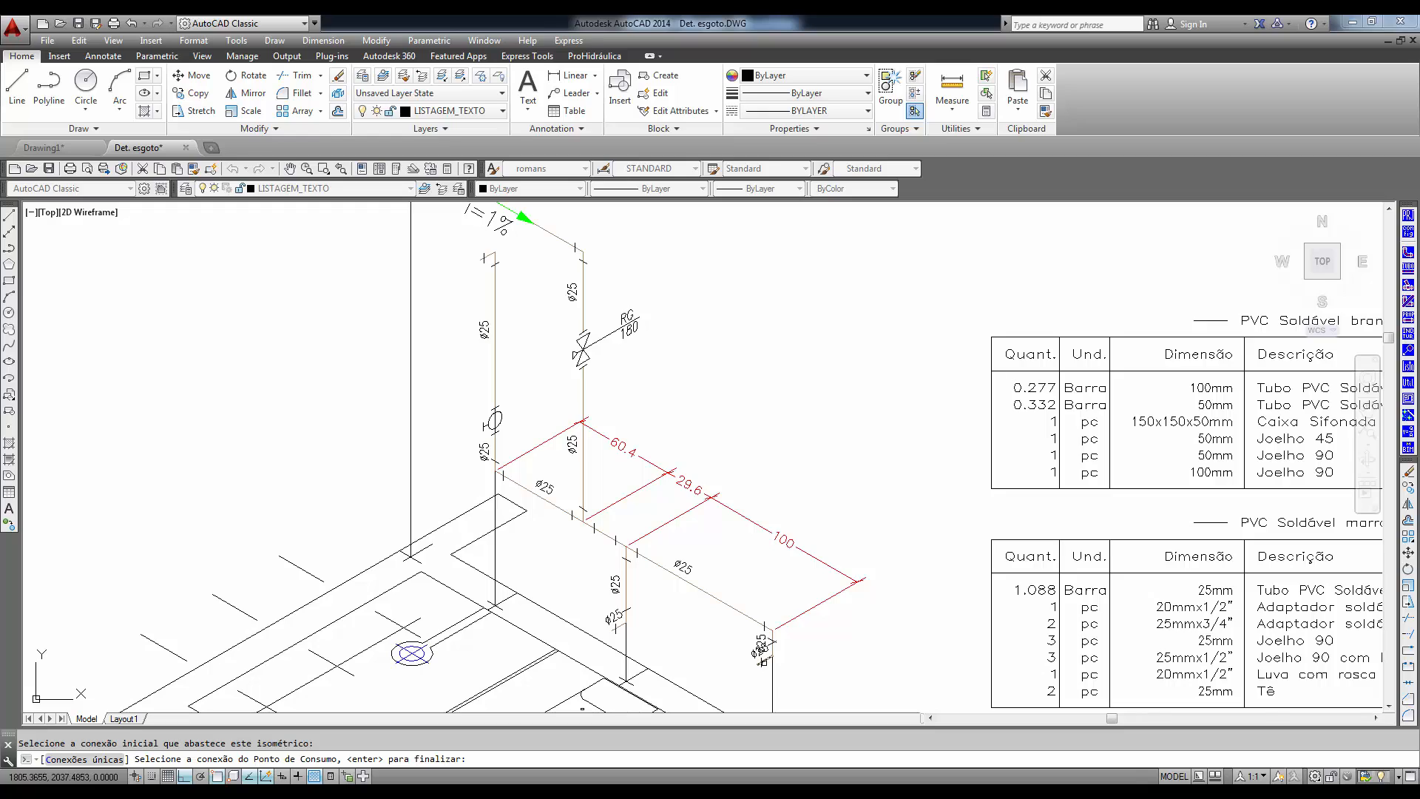
click(761, 651)
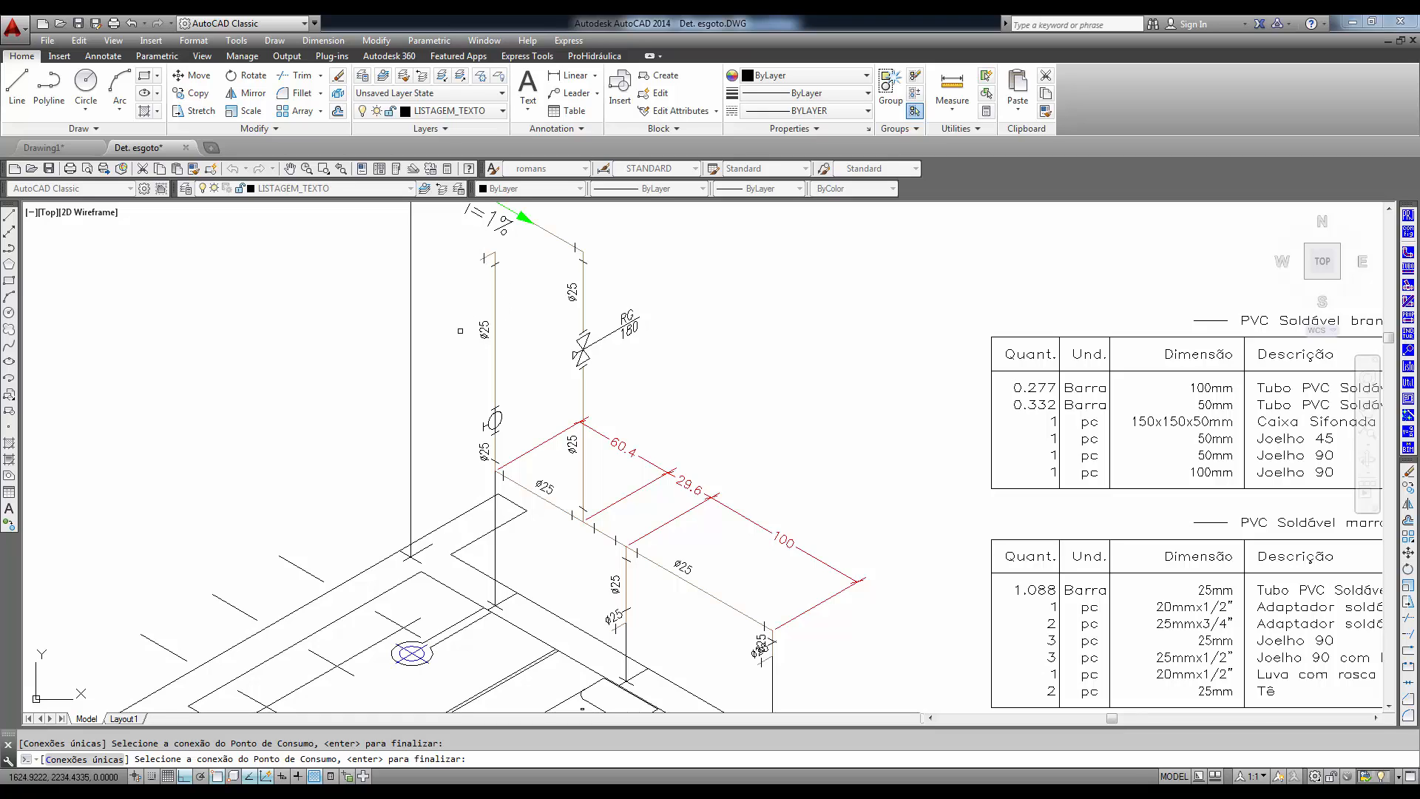
key(Return)
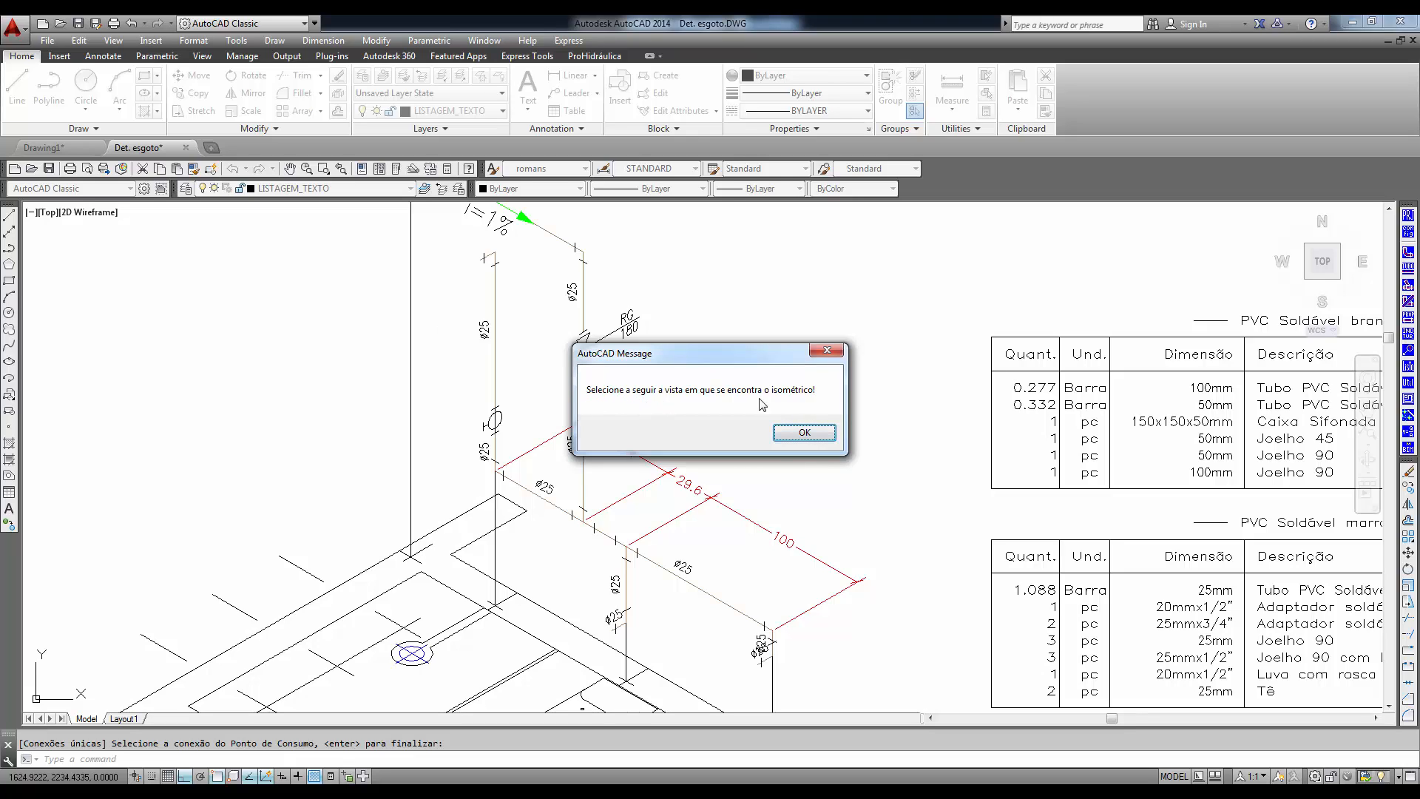
- Choose the upper-left arrow as the isometric's view and use Corrigir to divide the pipes between connections
click(821, 437)
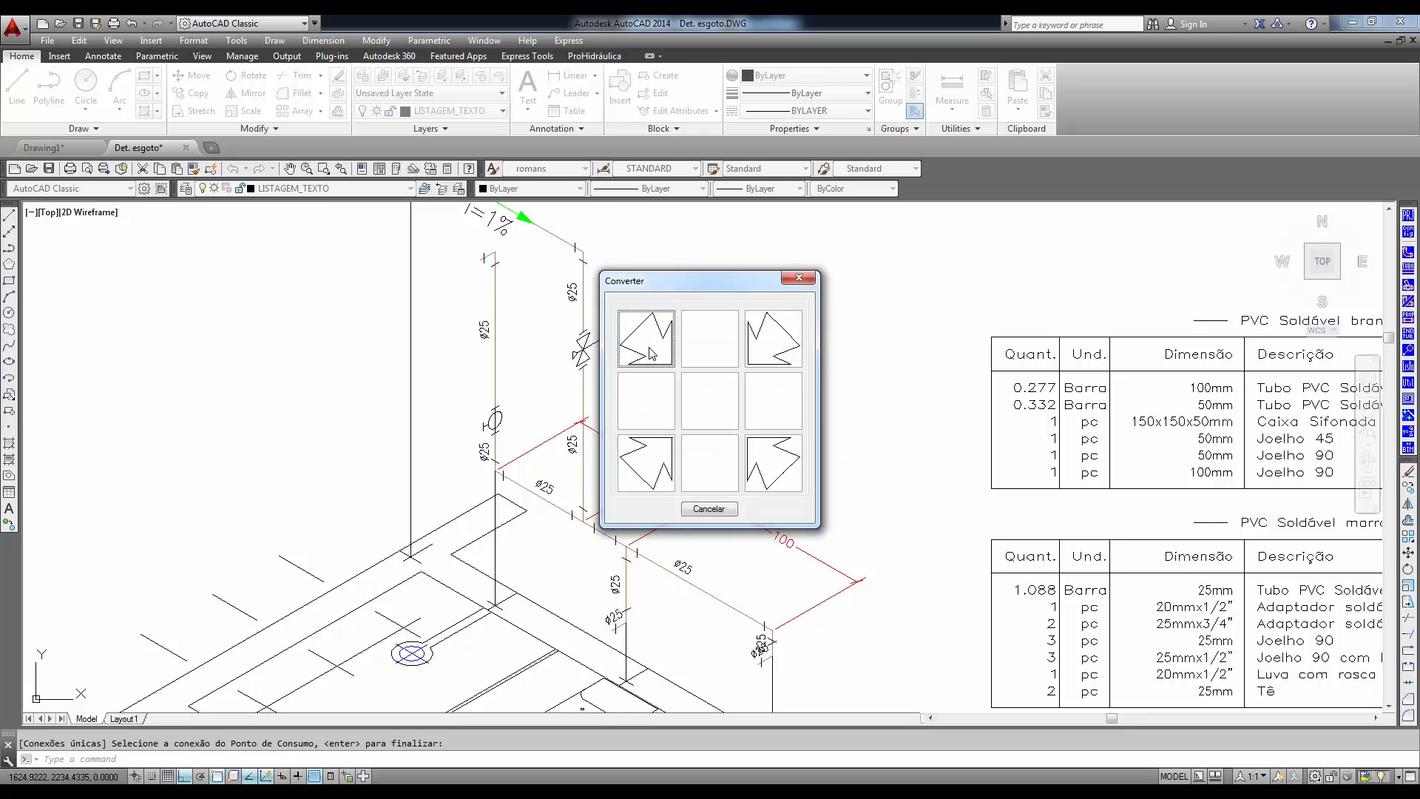
click(649, 348)
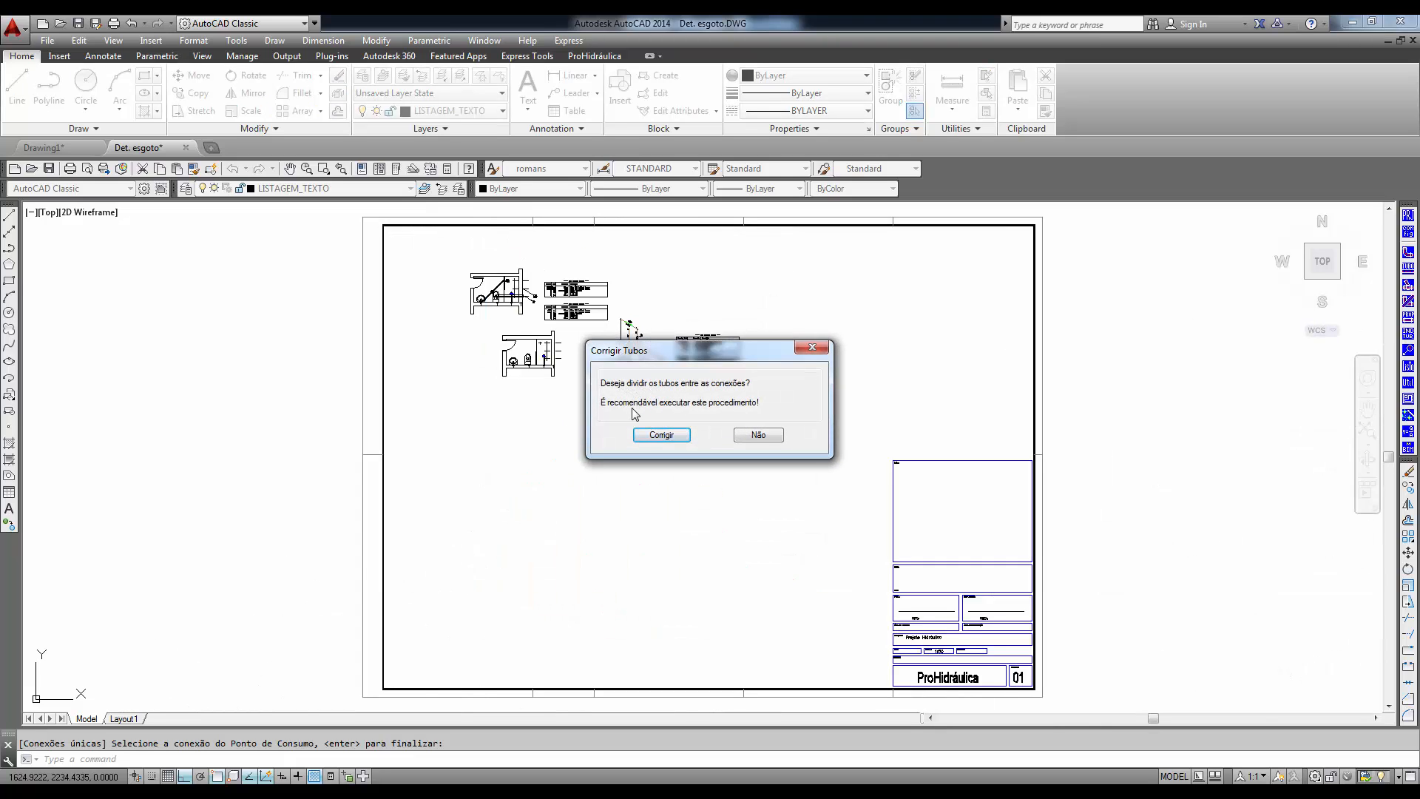
click(662, 435)
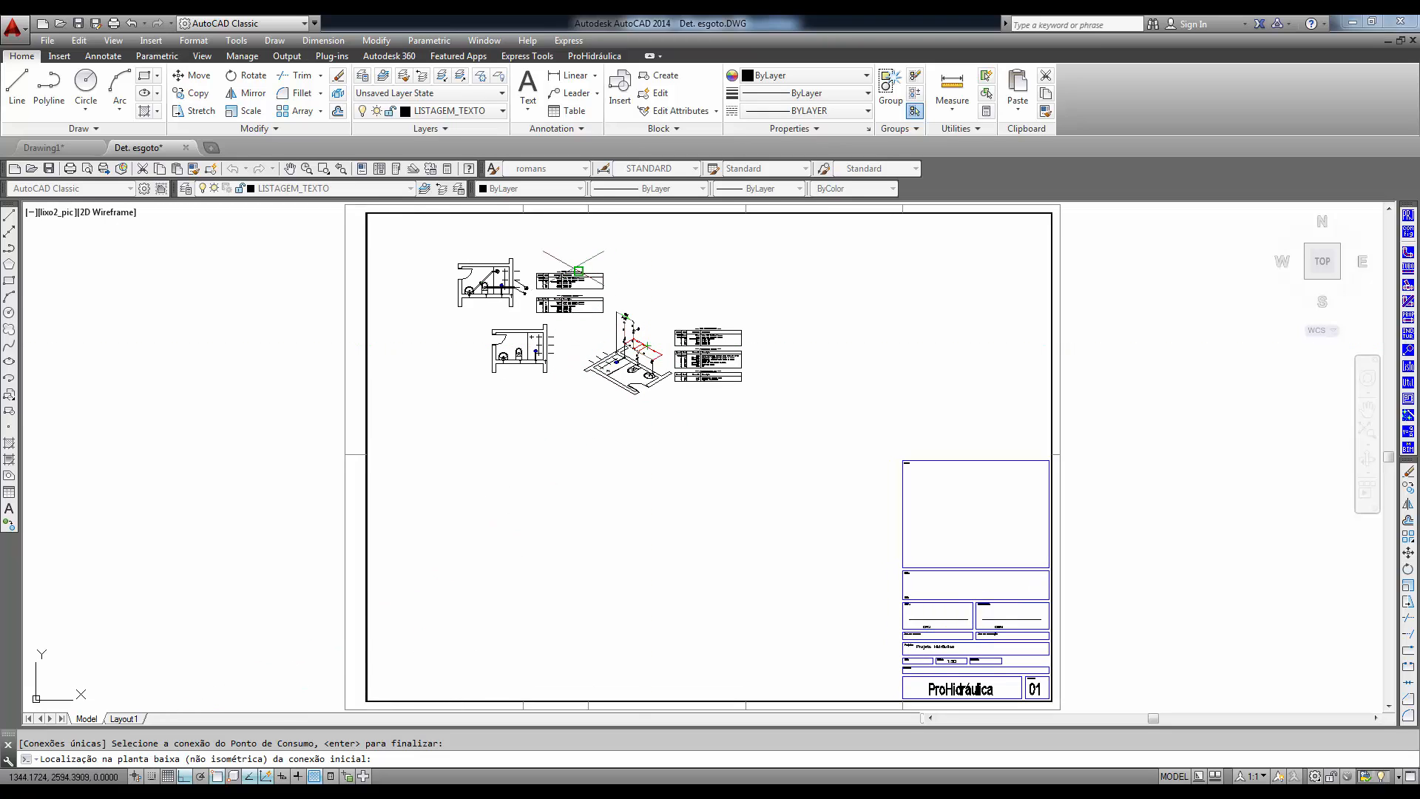
- Locate the initial connection in the non-isometric floor plan at the intersection of the cross mark in the lower-right wall corner
scroll(528, 378, up, 7)
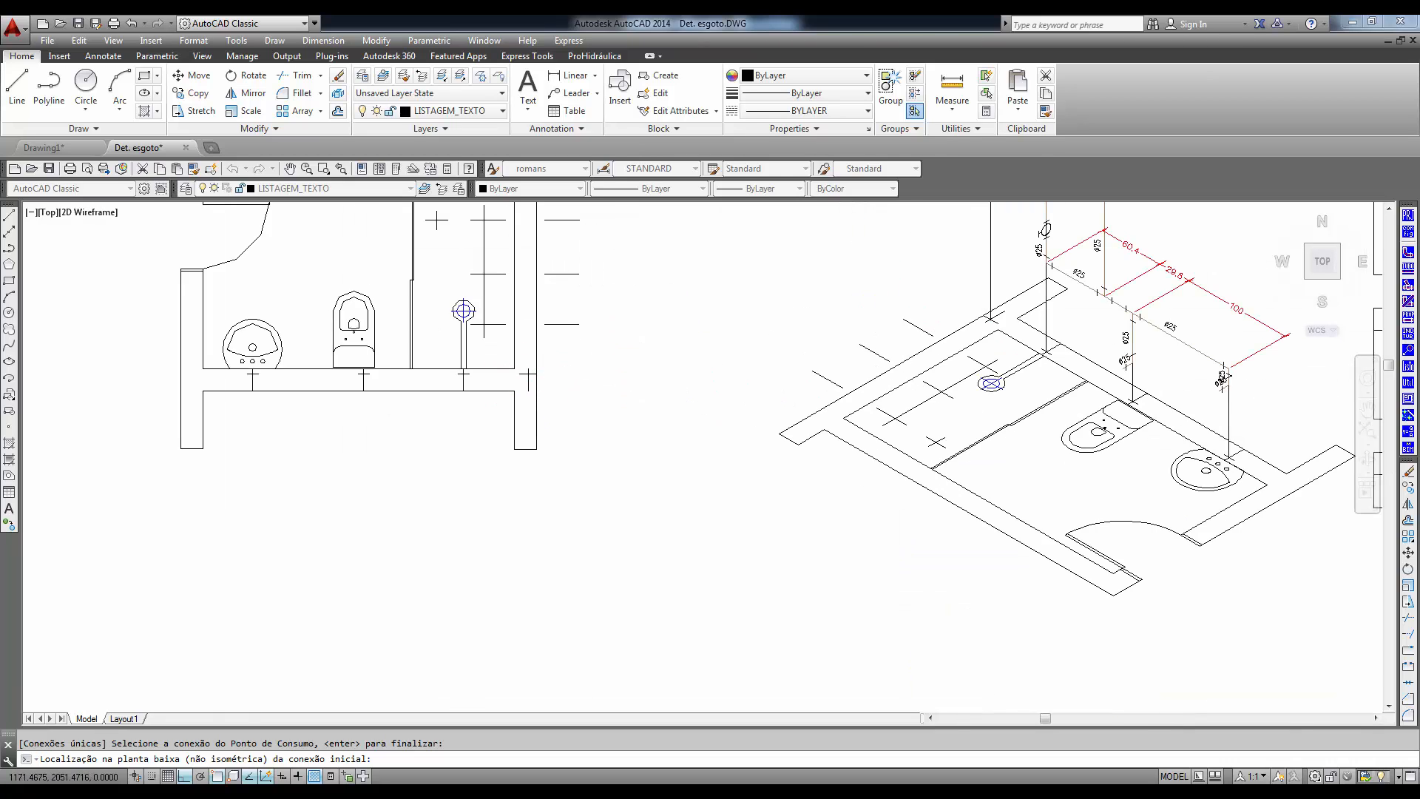
scroll(536, 373, up, 4)
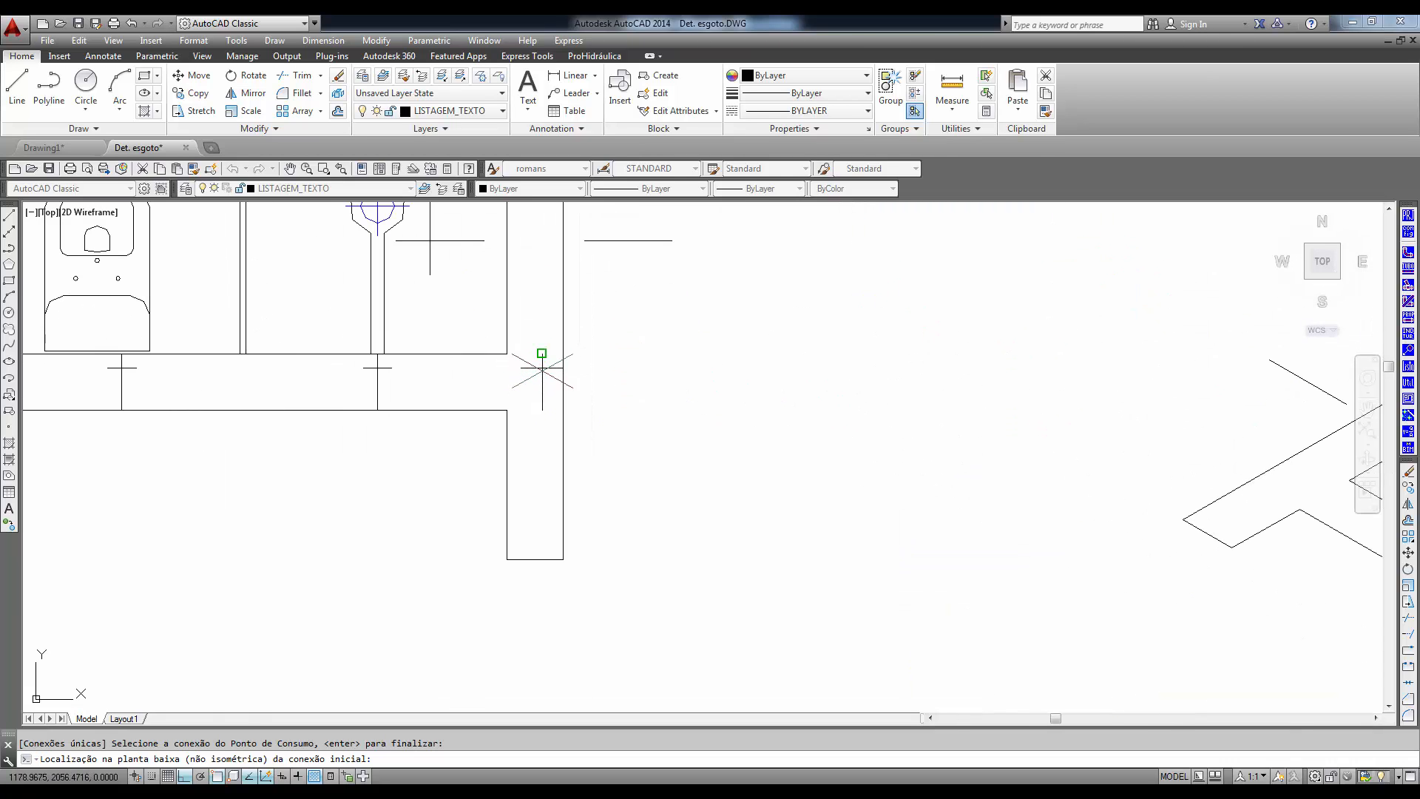
text(t)
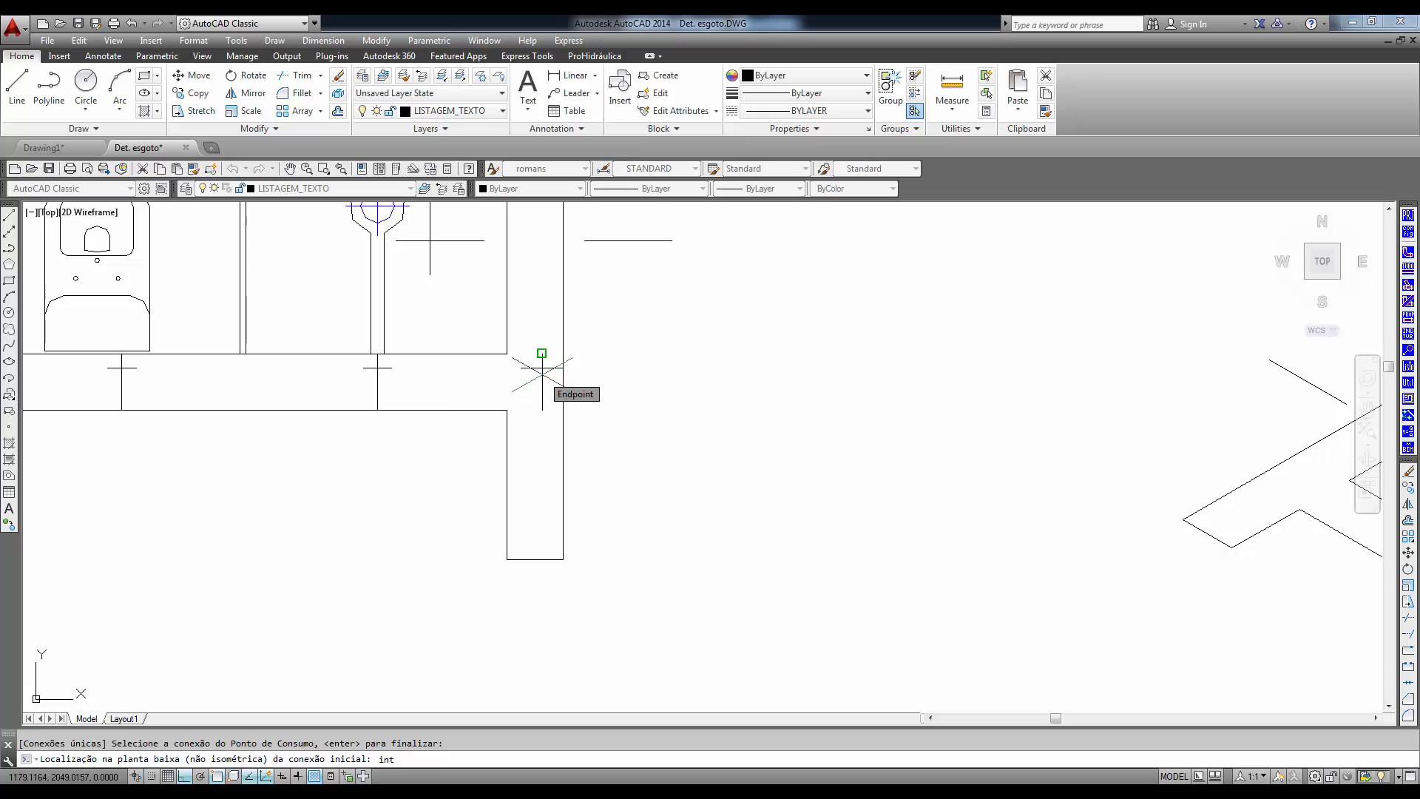
key(Return)
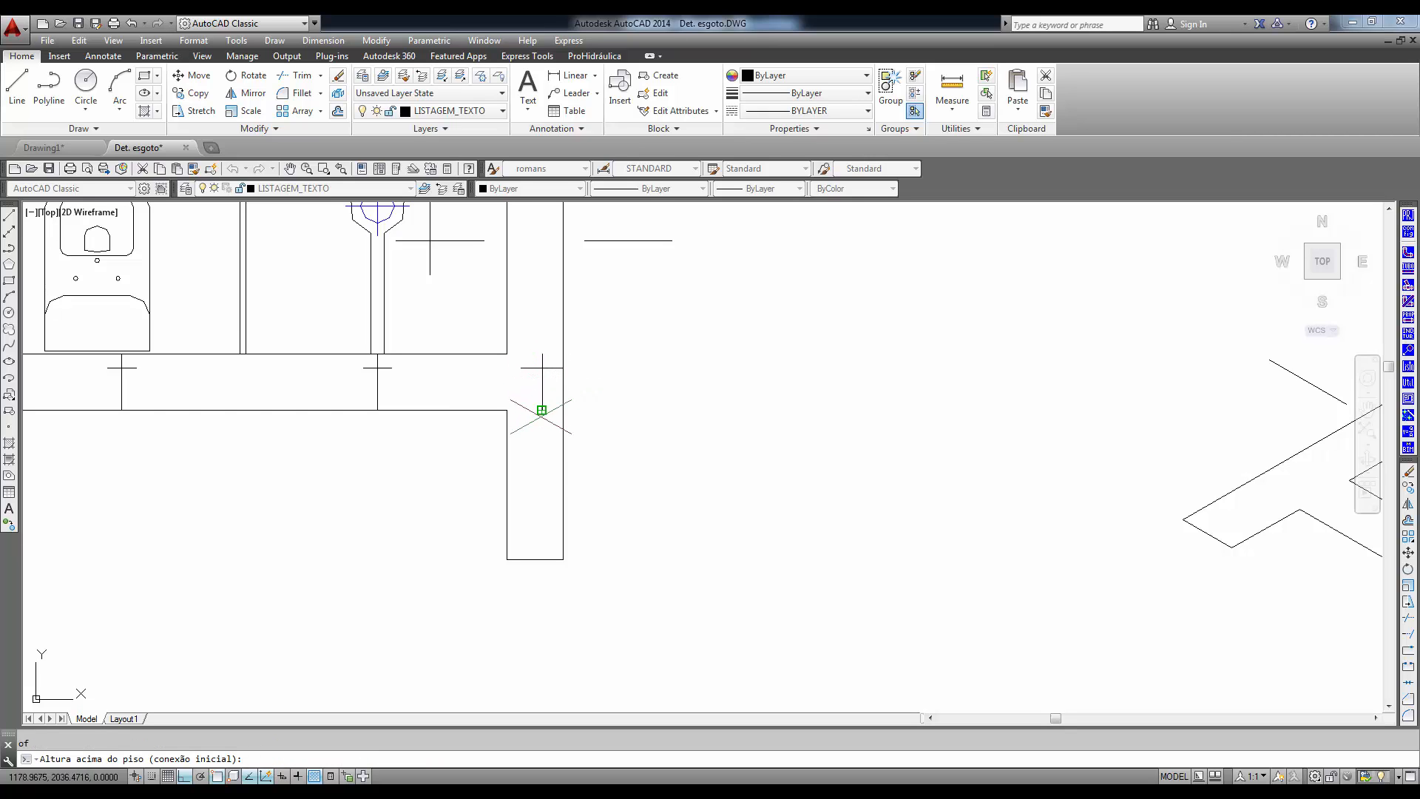
click(542, 410)
- Set the initial connection's height above the floor to 240
scroll(881, 403, down, 4)
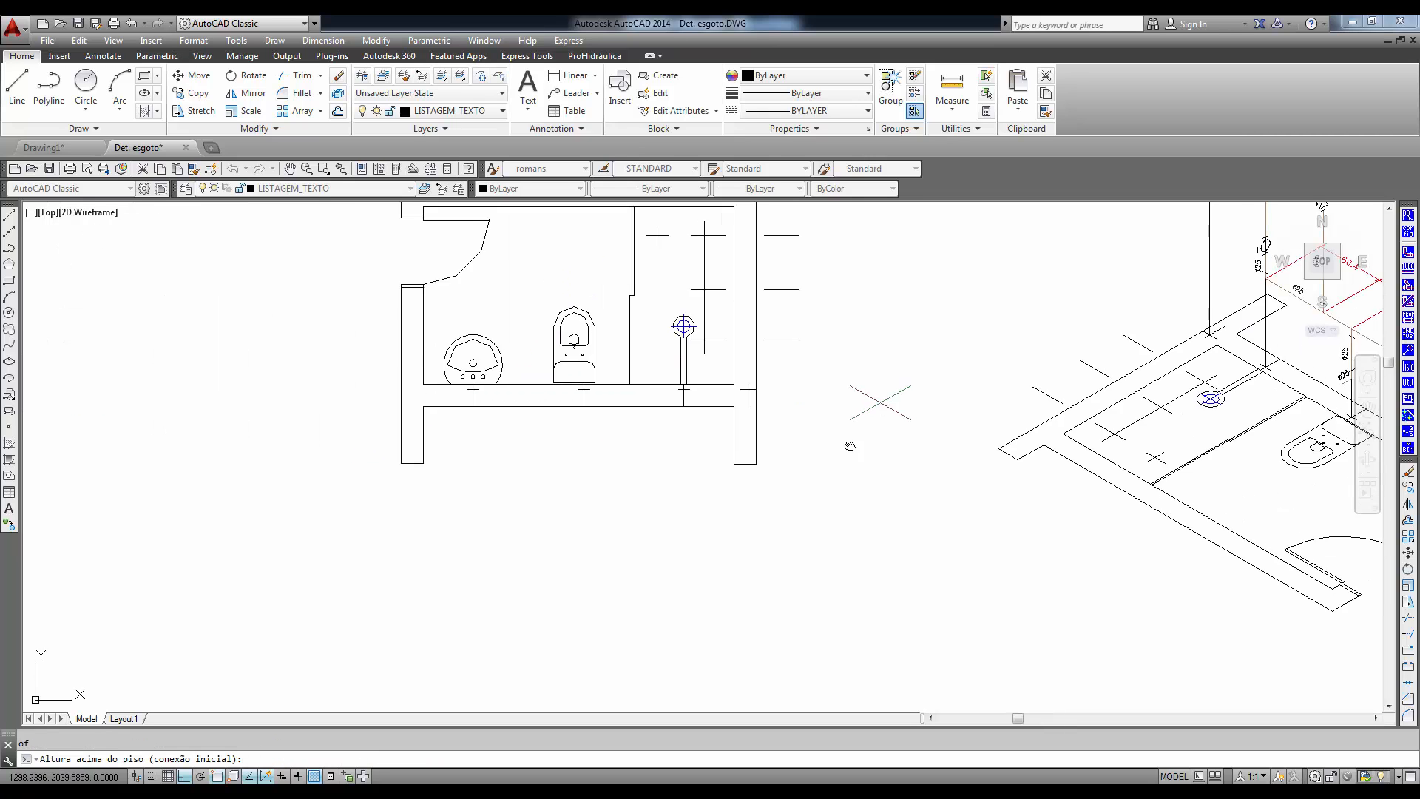
middle_drag(849, 444, 780, 576)
text(2)
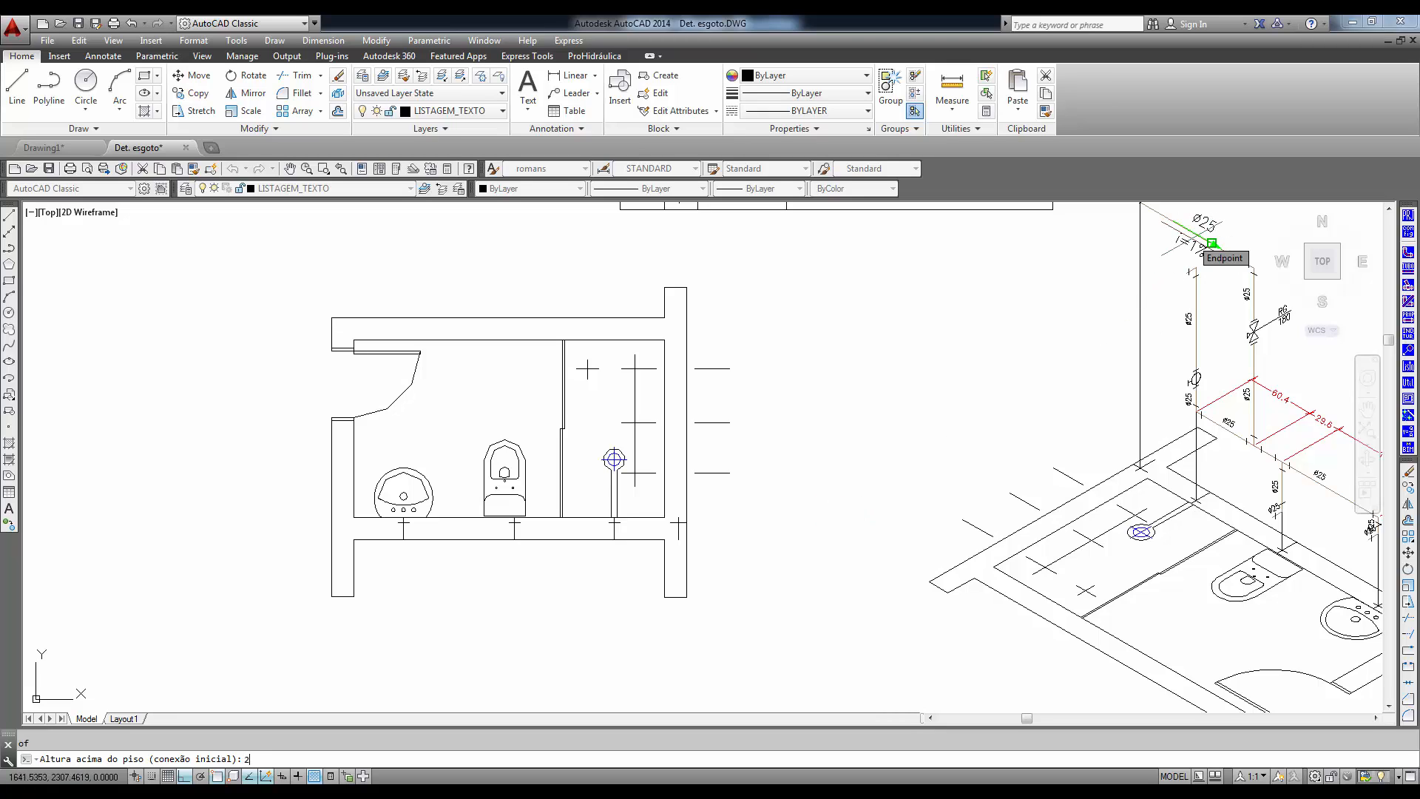
text(40)
key(Return)
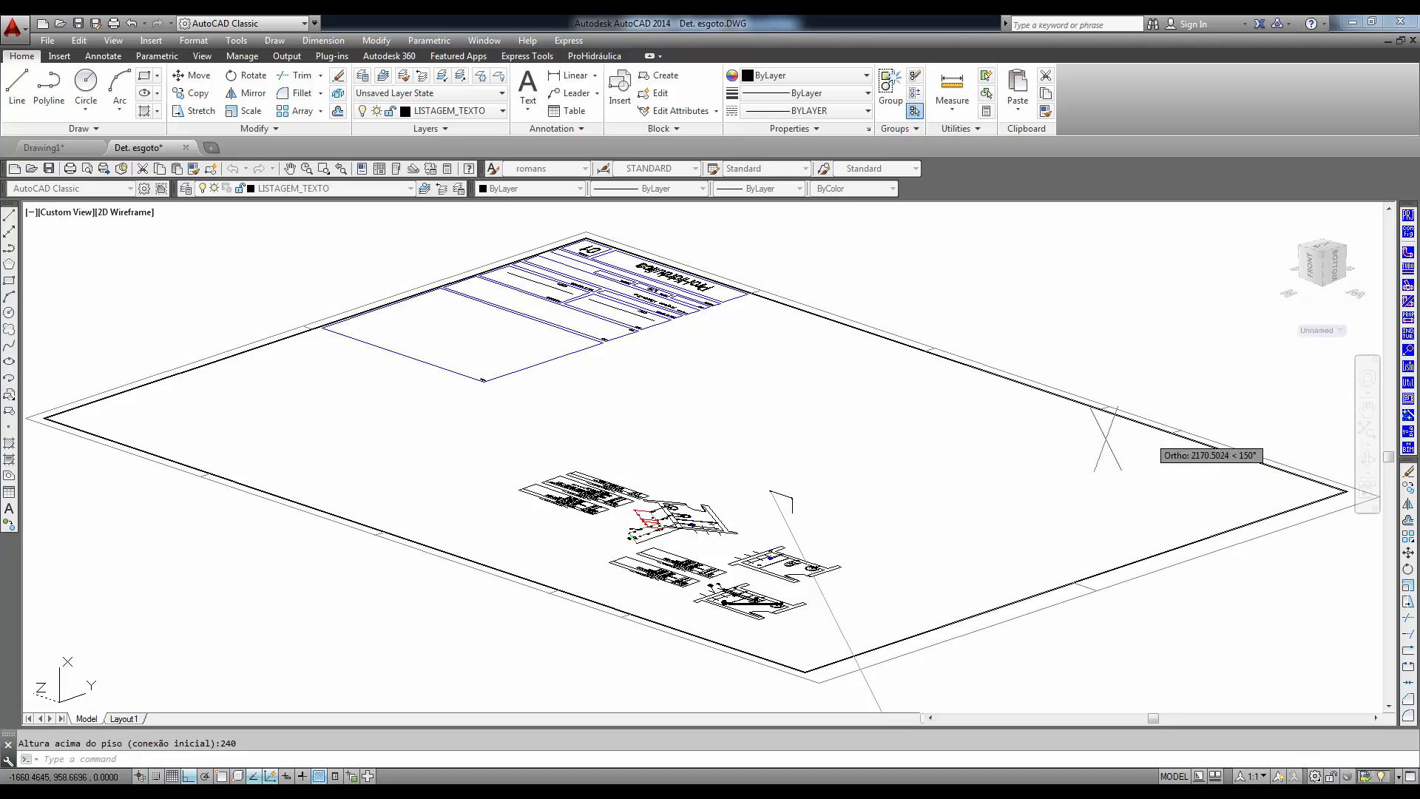
- Orient the connection at the upper pipe's free end along the 150° ortho direction
scroll(797, 477, up, 4)
scroll(790, 470, up, 8)
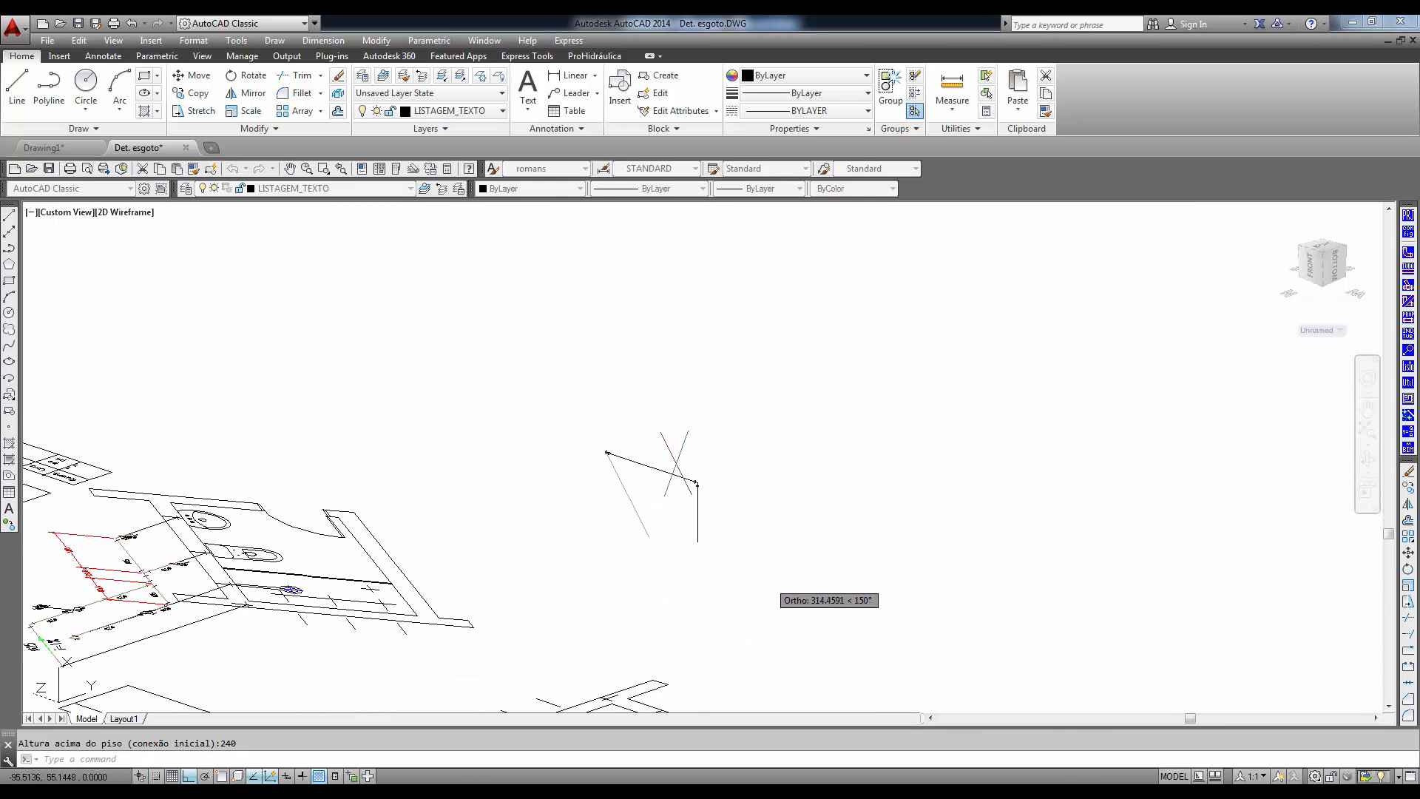
click(479, 526)
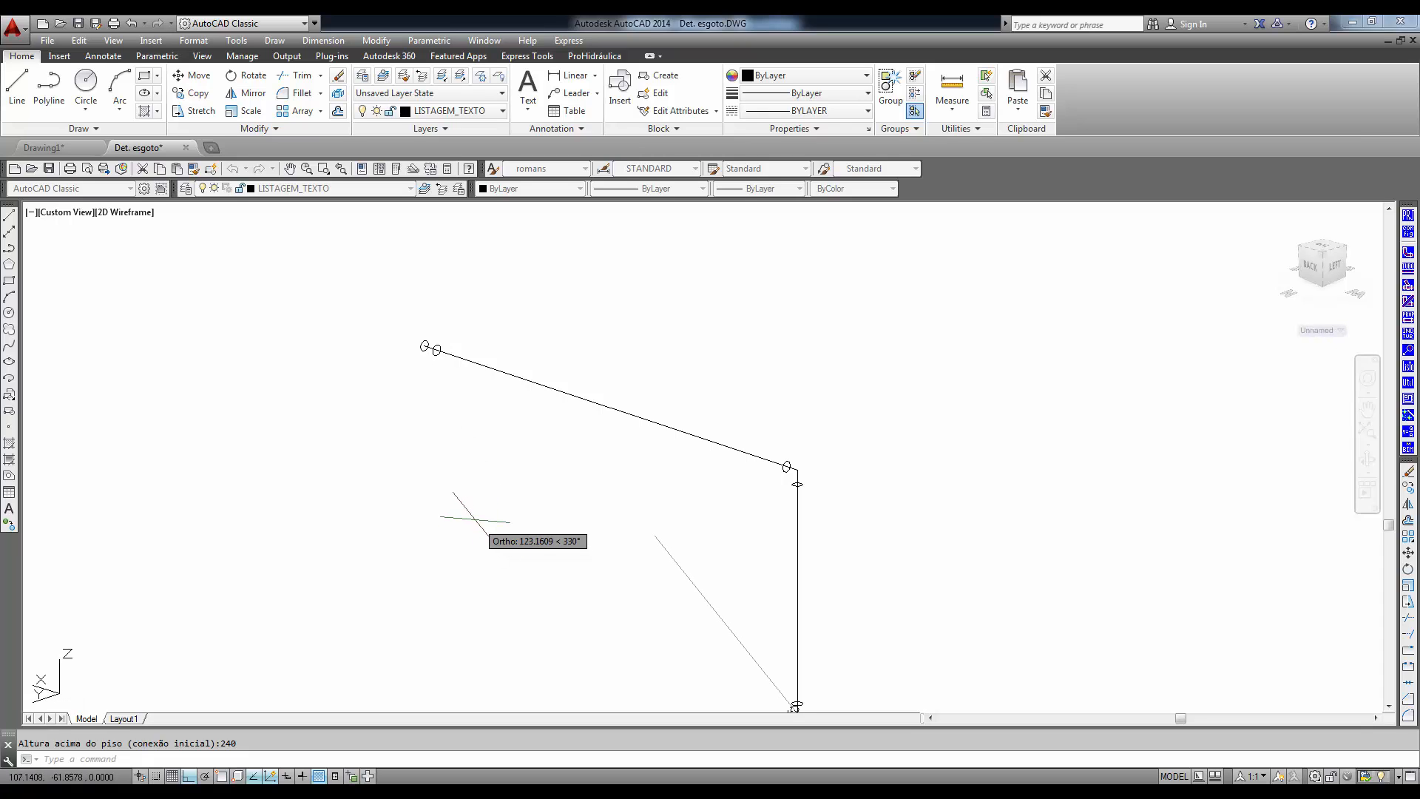
- Orient the valve on the tall drop along the 30° ortho direction and the shower riser's valve along 150°
scroll(676, 636, down, 4)
middle_drag(622, 608, 460, 381)
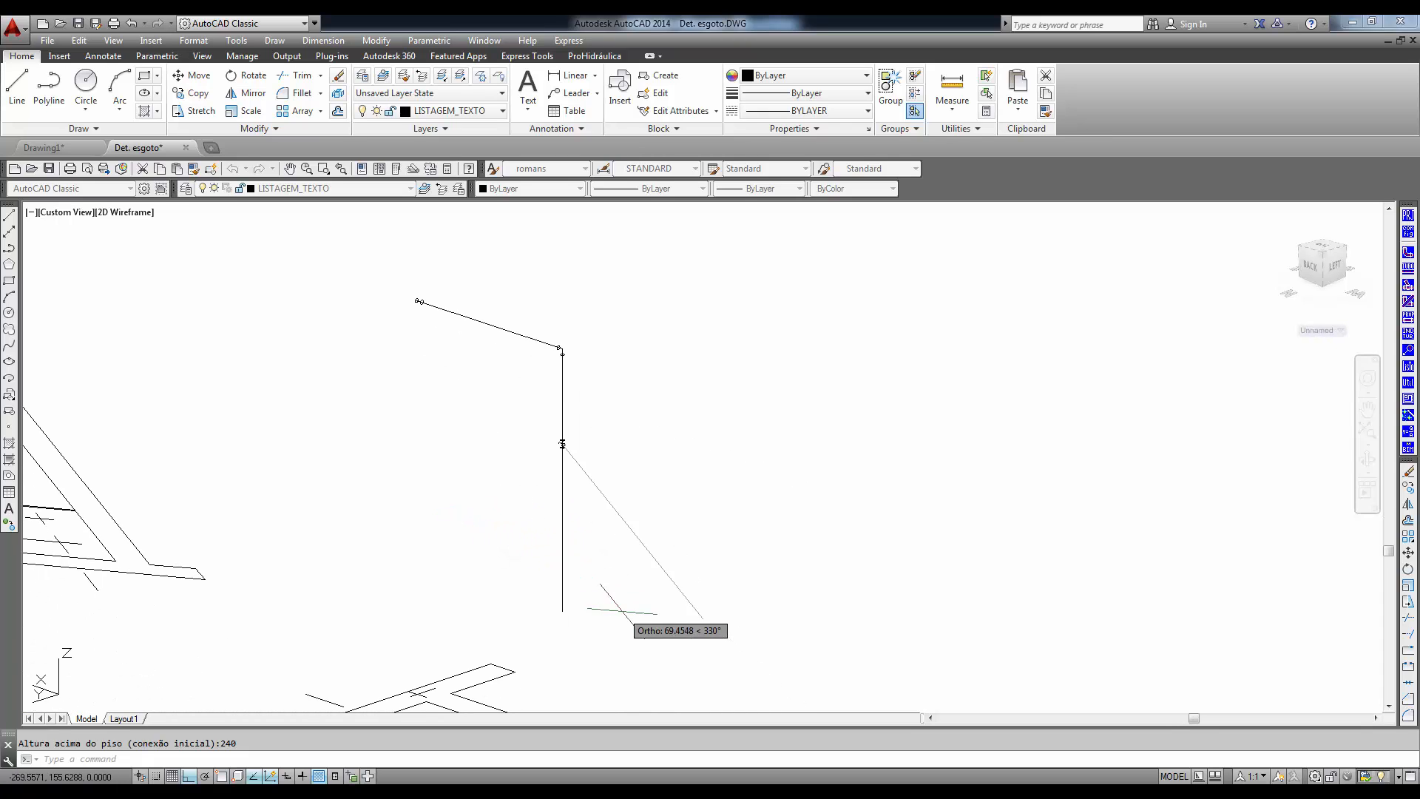
scroll(511, 492, up, 4)
scroll(511, 488, up, 2)
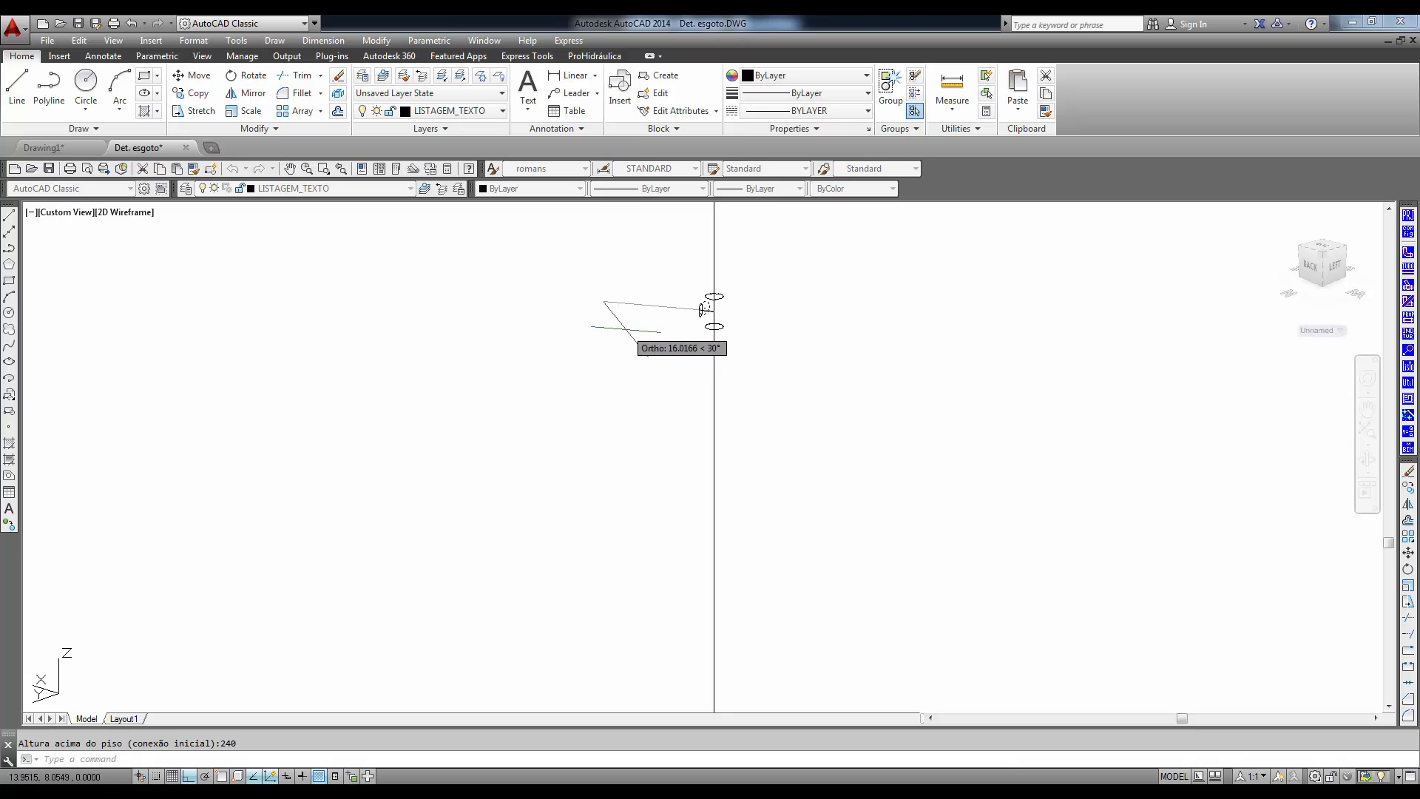
click(623, 336)
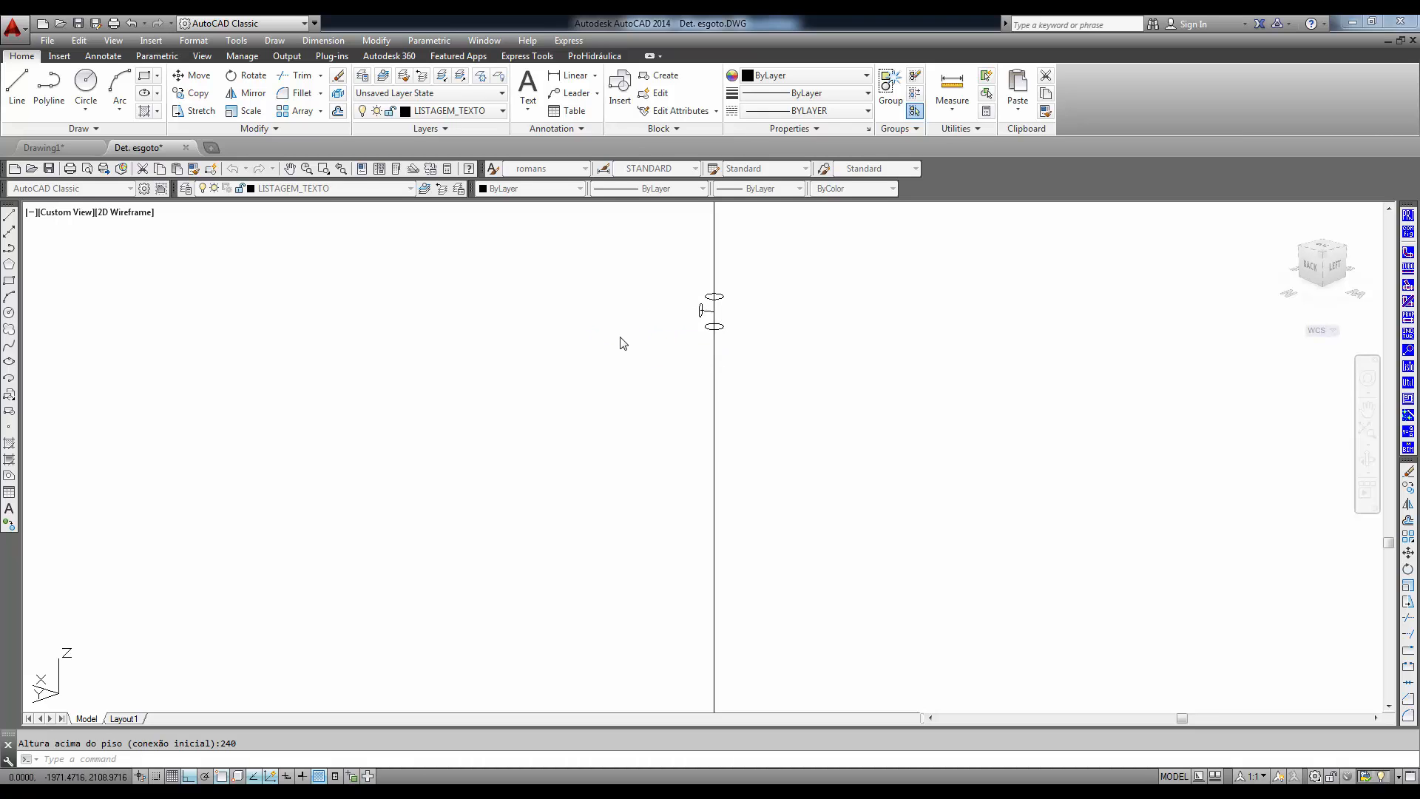
middle_drag(705, 565, 729, 351)
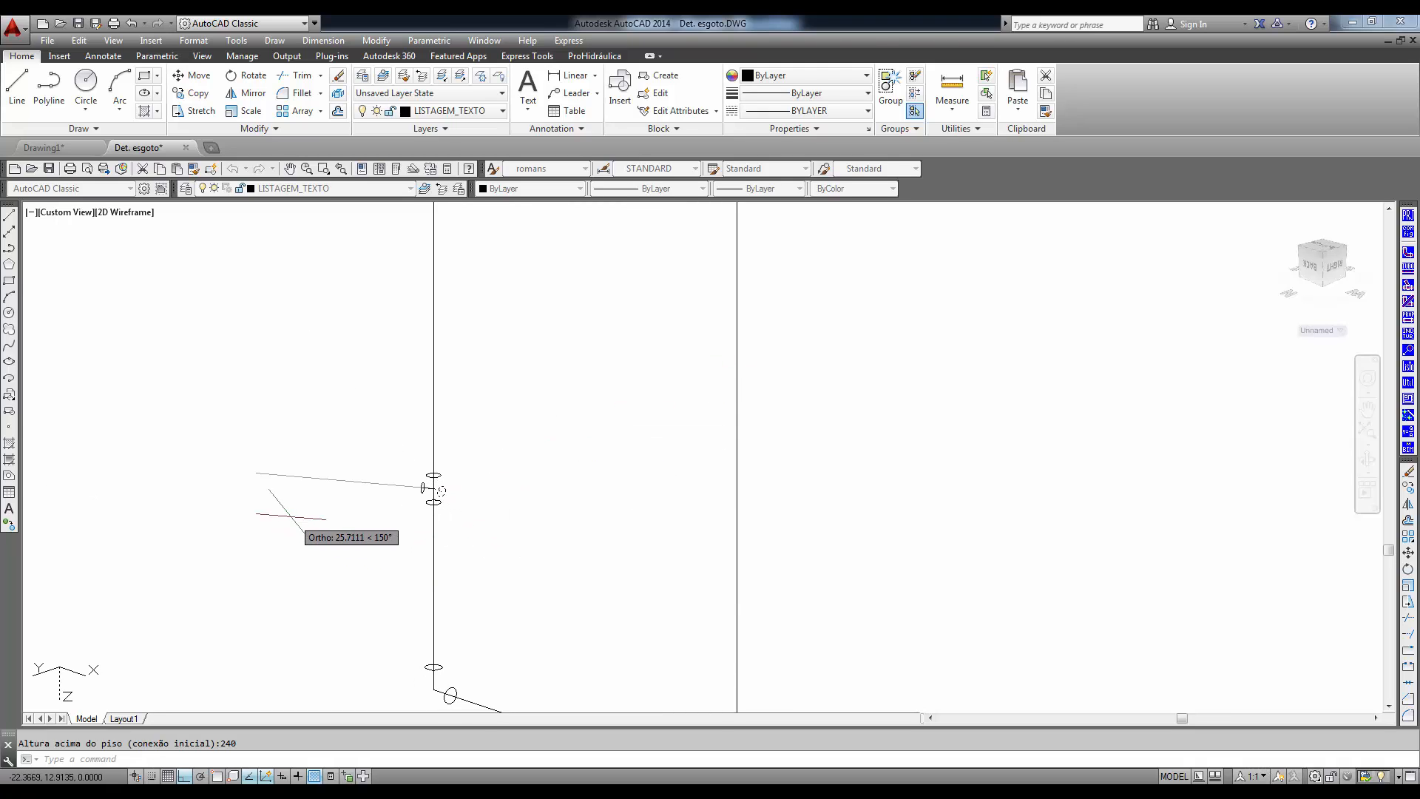
click(288, 513)
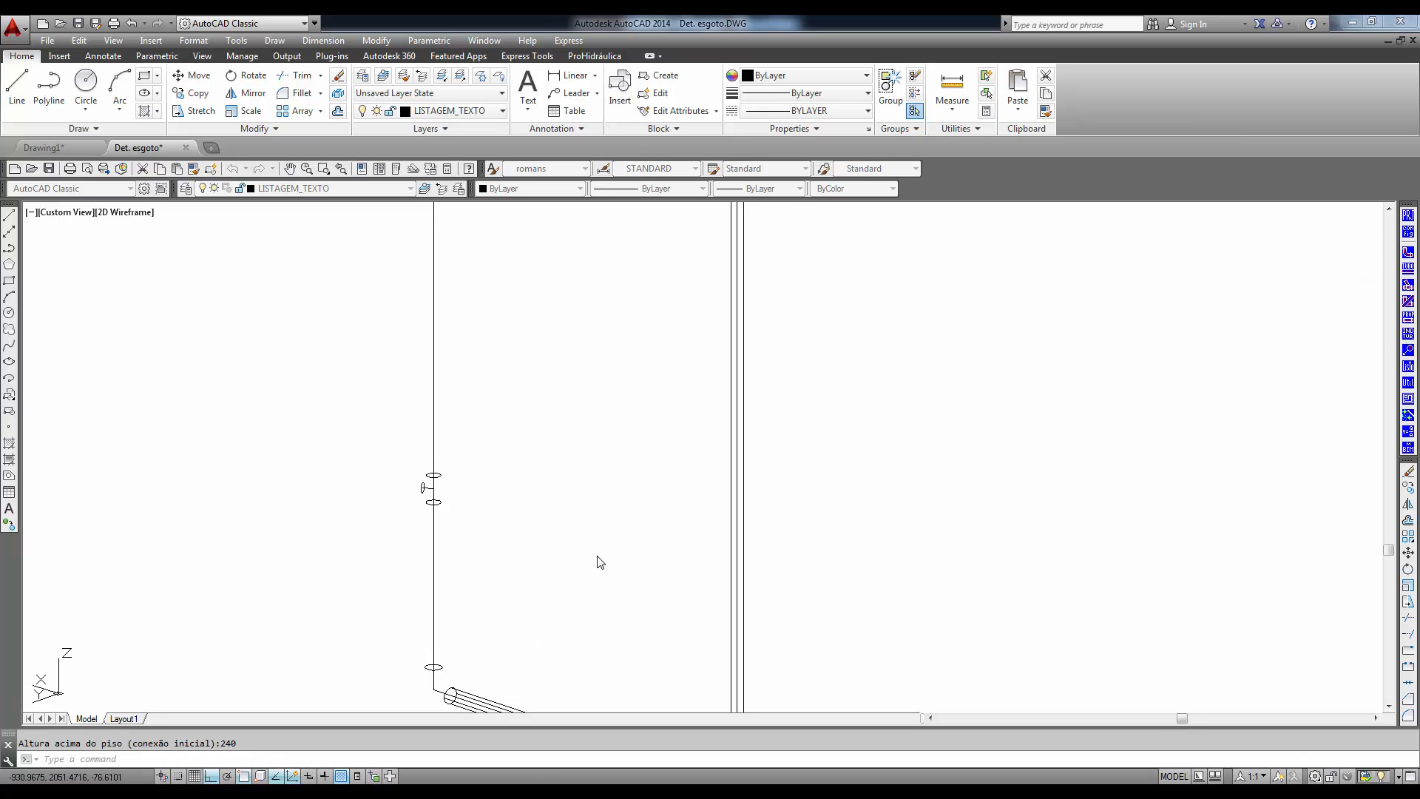
- Display the generated 3D piping in the Shaded visual style and zoom in on the tall drop's valve
scroll(569, 479, down, 7)
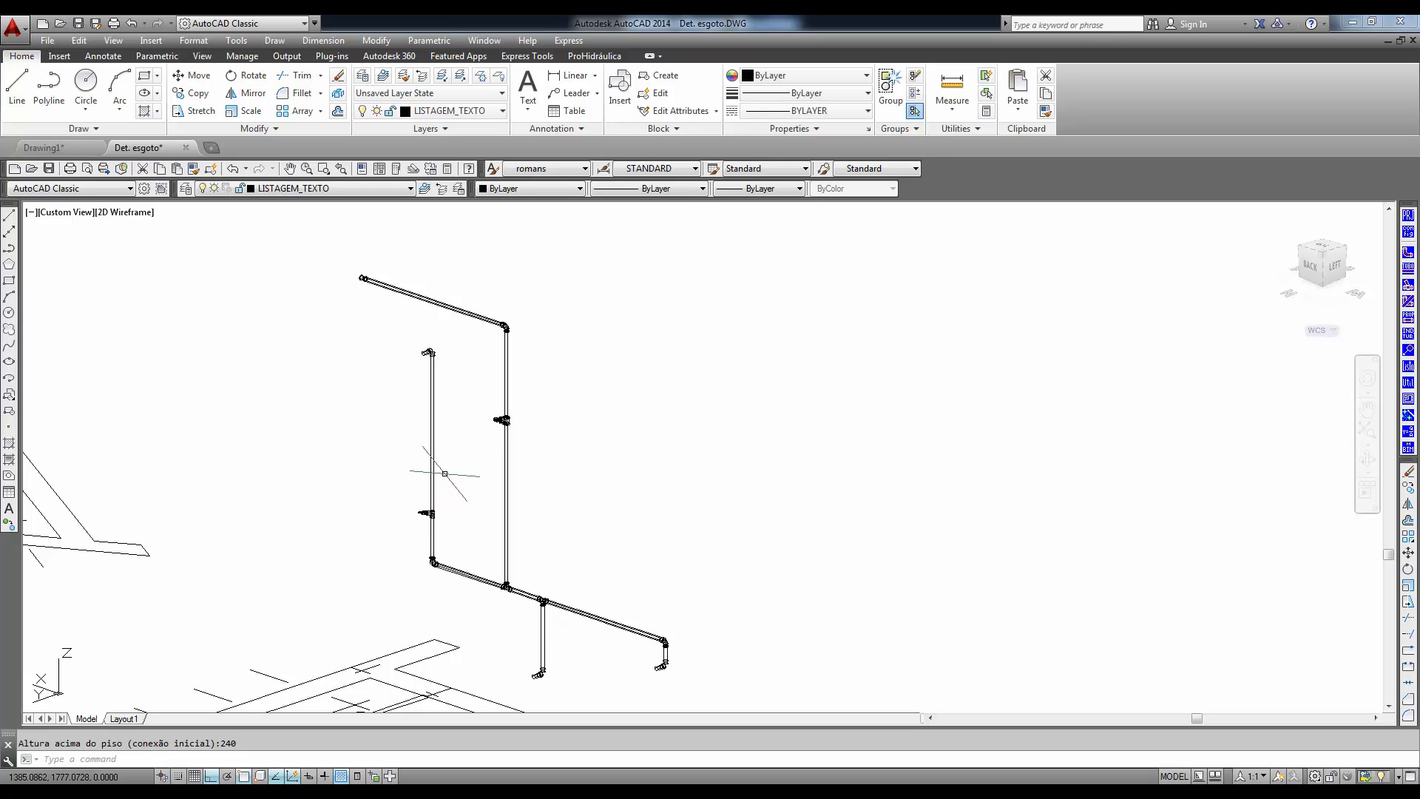
click(115, 43)
mouse_move(179, 290)
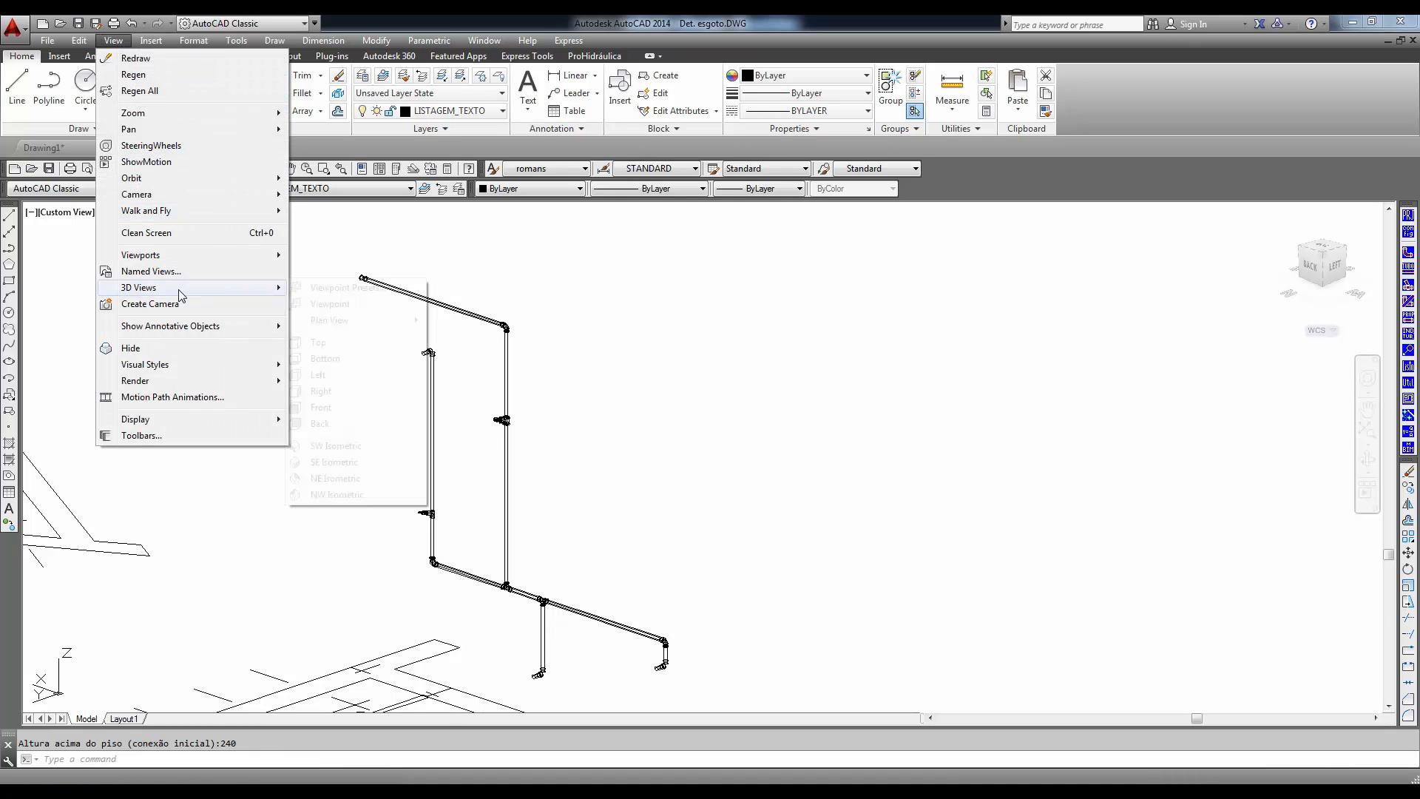
mouse_move(222, 364)
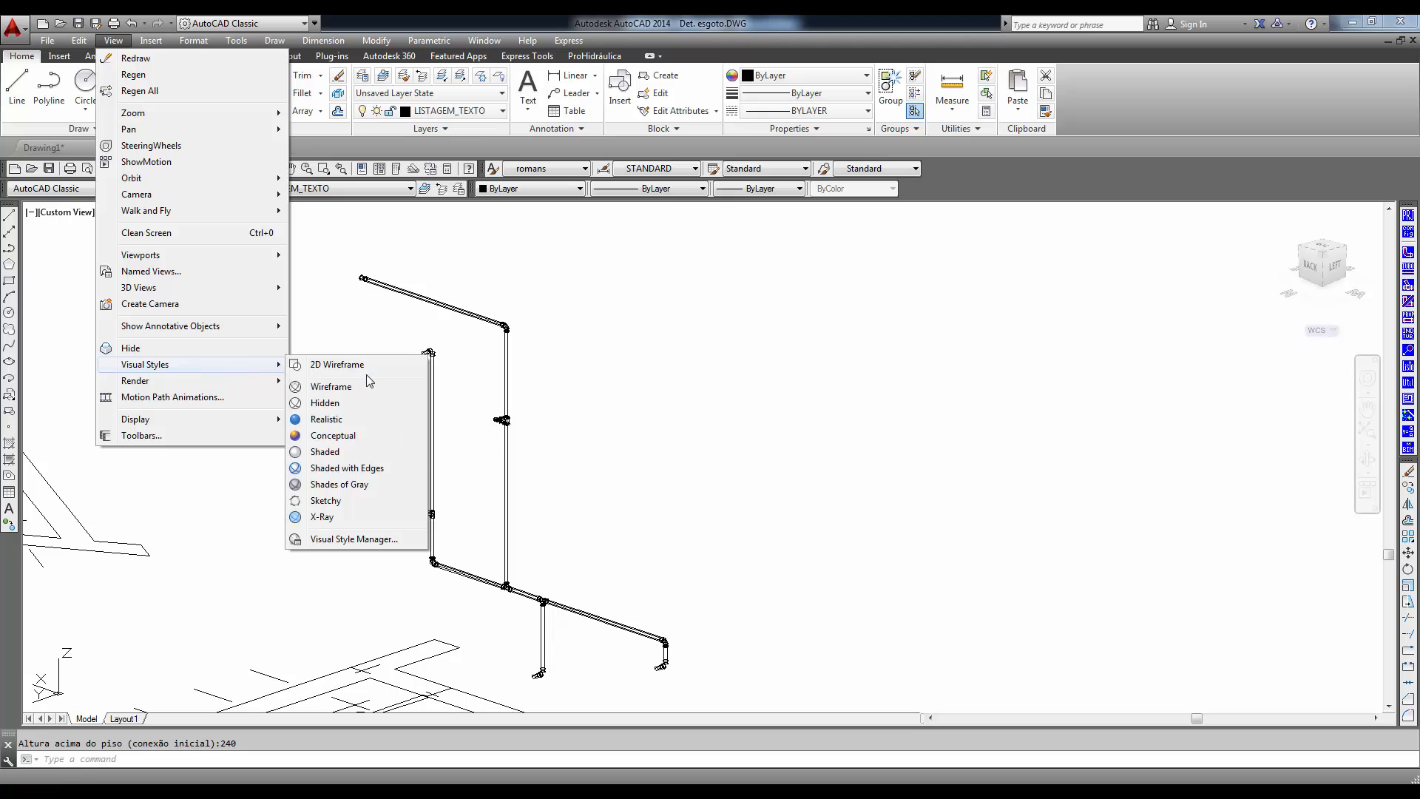
click(326, 454)
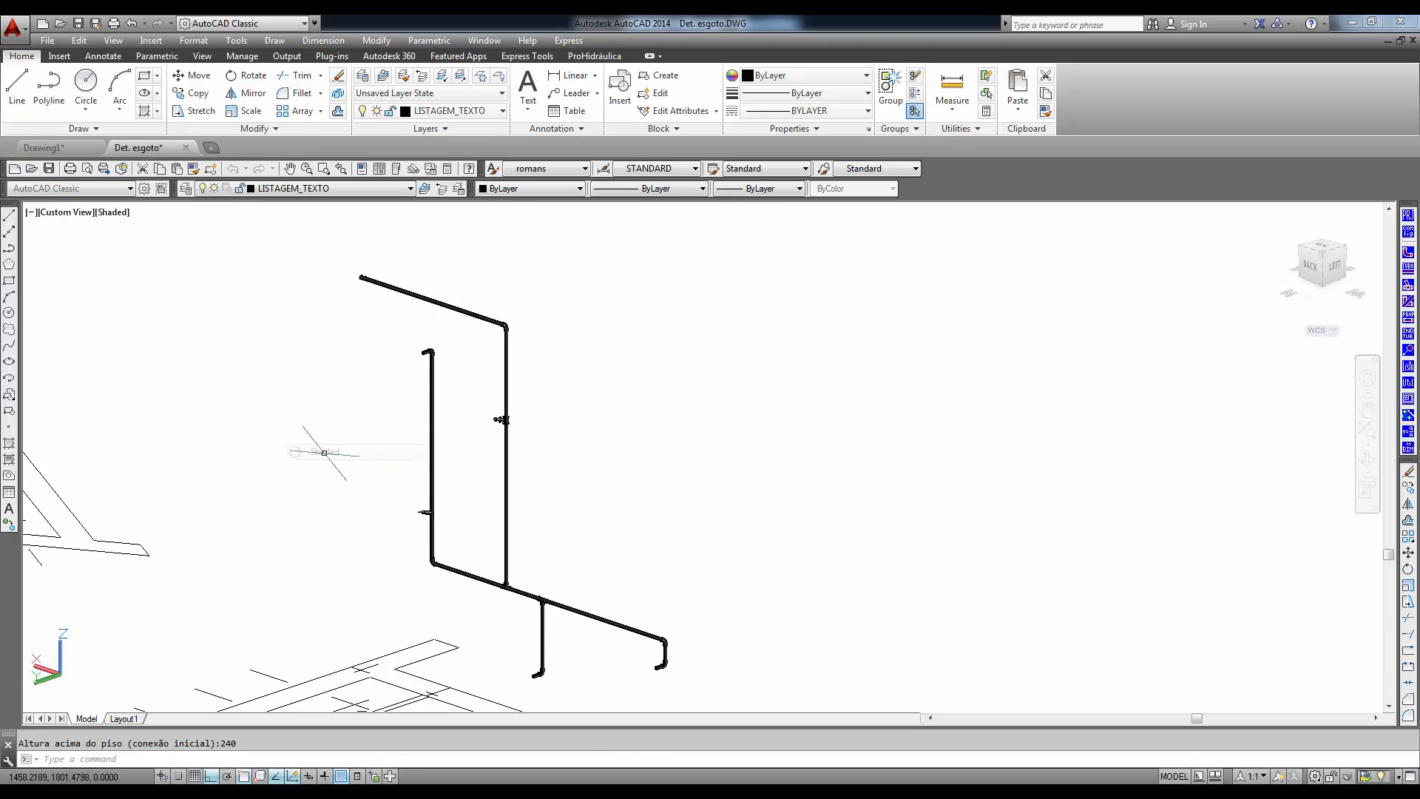
scroll(507, 414, up, 5)
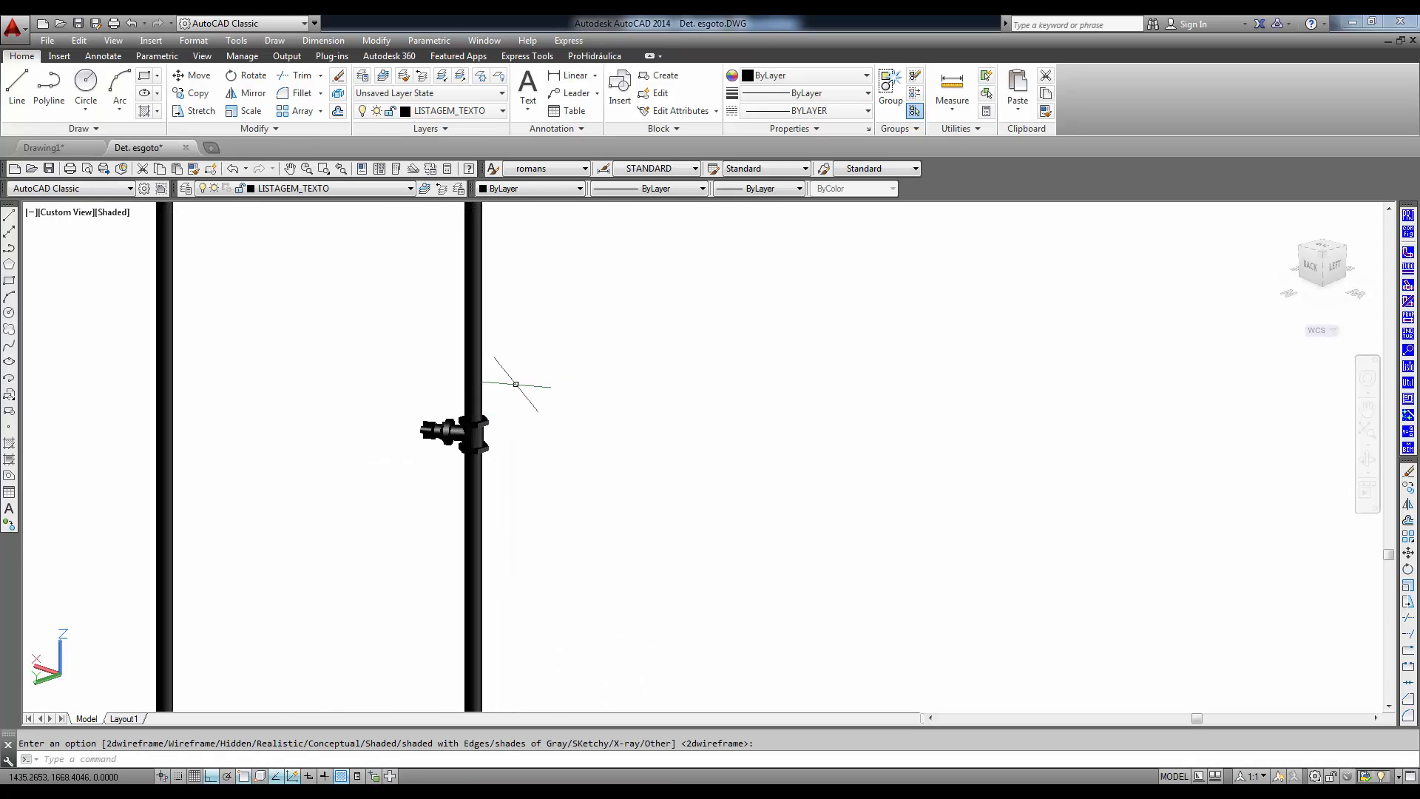
click(531, 342)
click(434, 497)
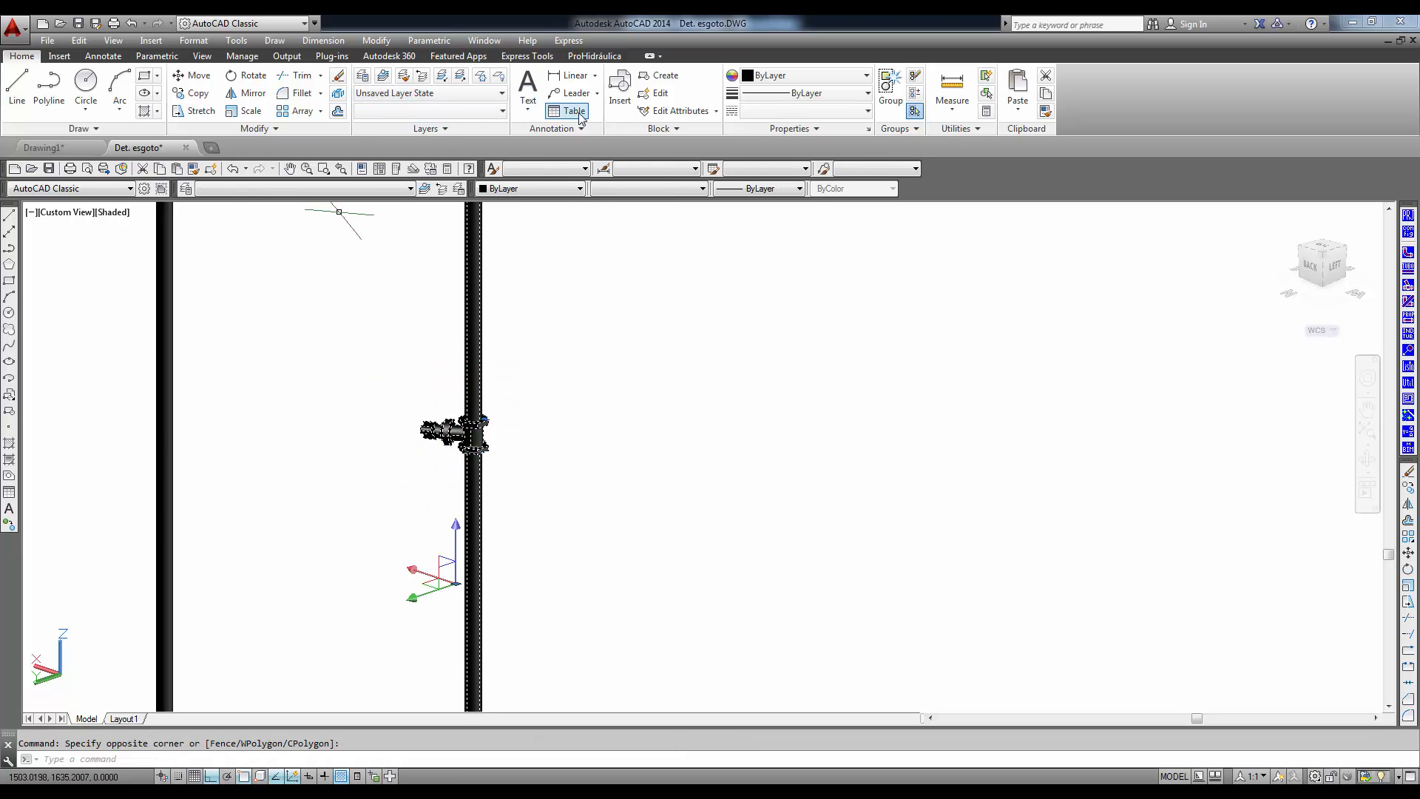
key(Escape)
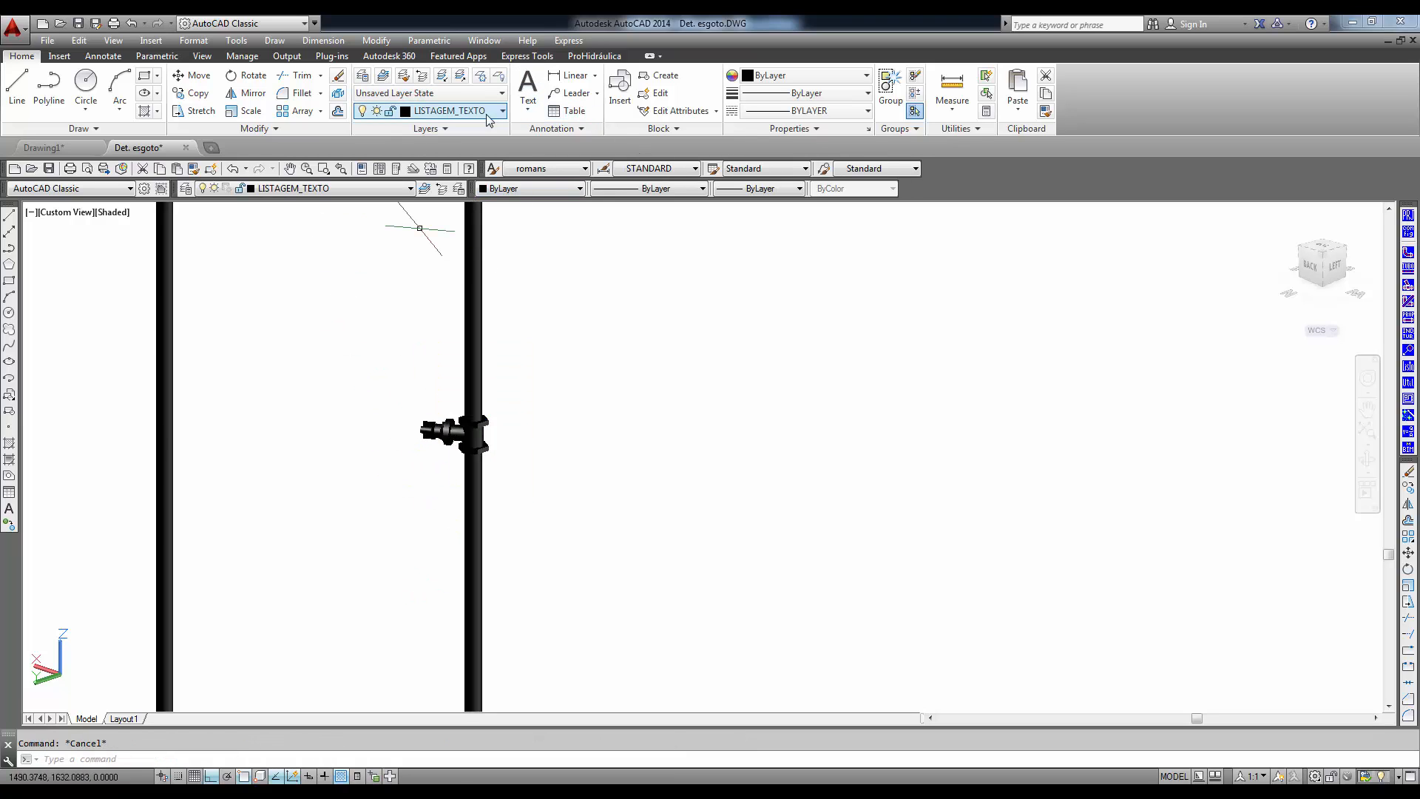
- Set the color of the TUBO-PVC_SOLDAVEL_MARROM_3D_D layer to index color 31
click(502, 113)
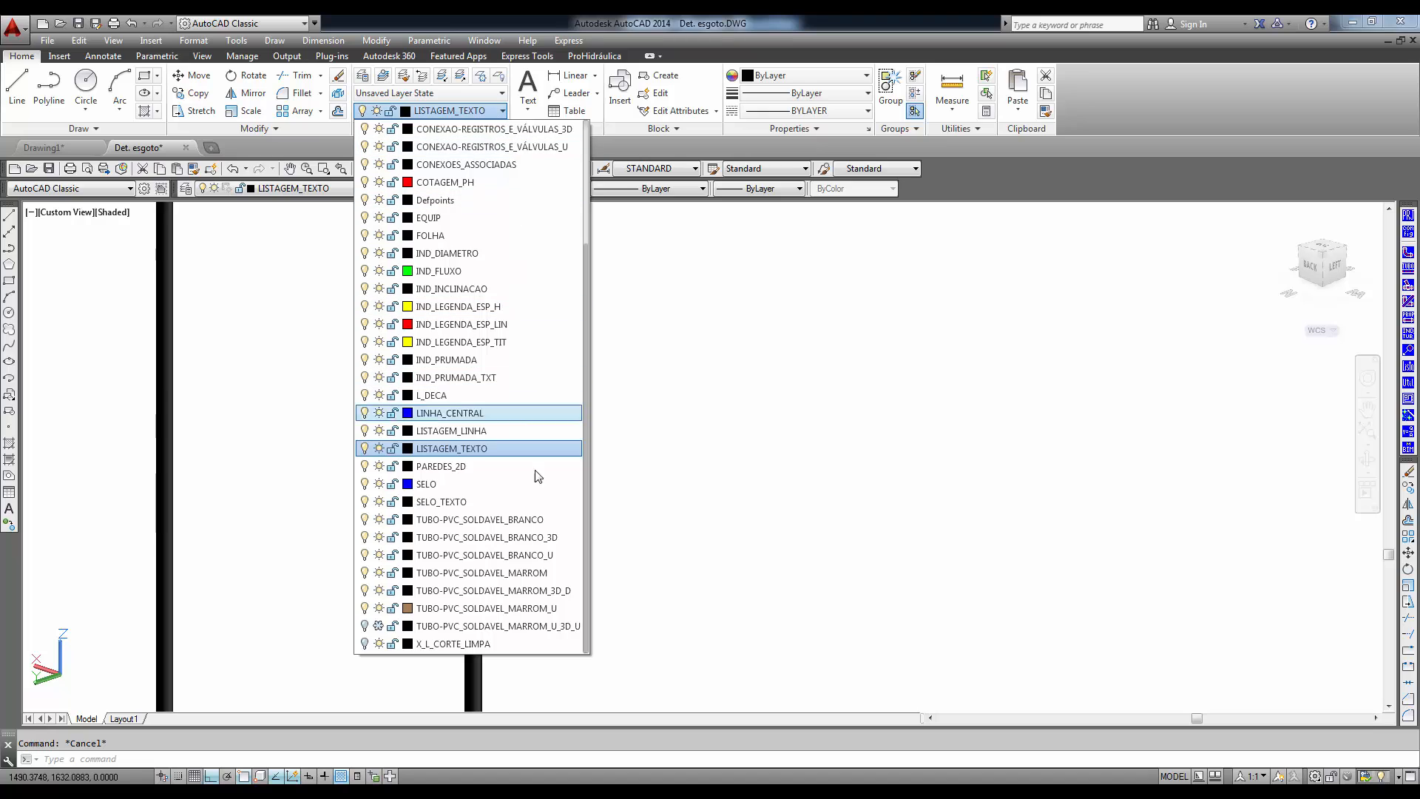
click(408, 590)
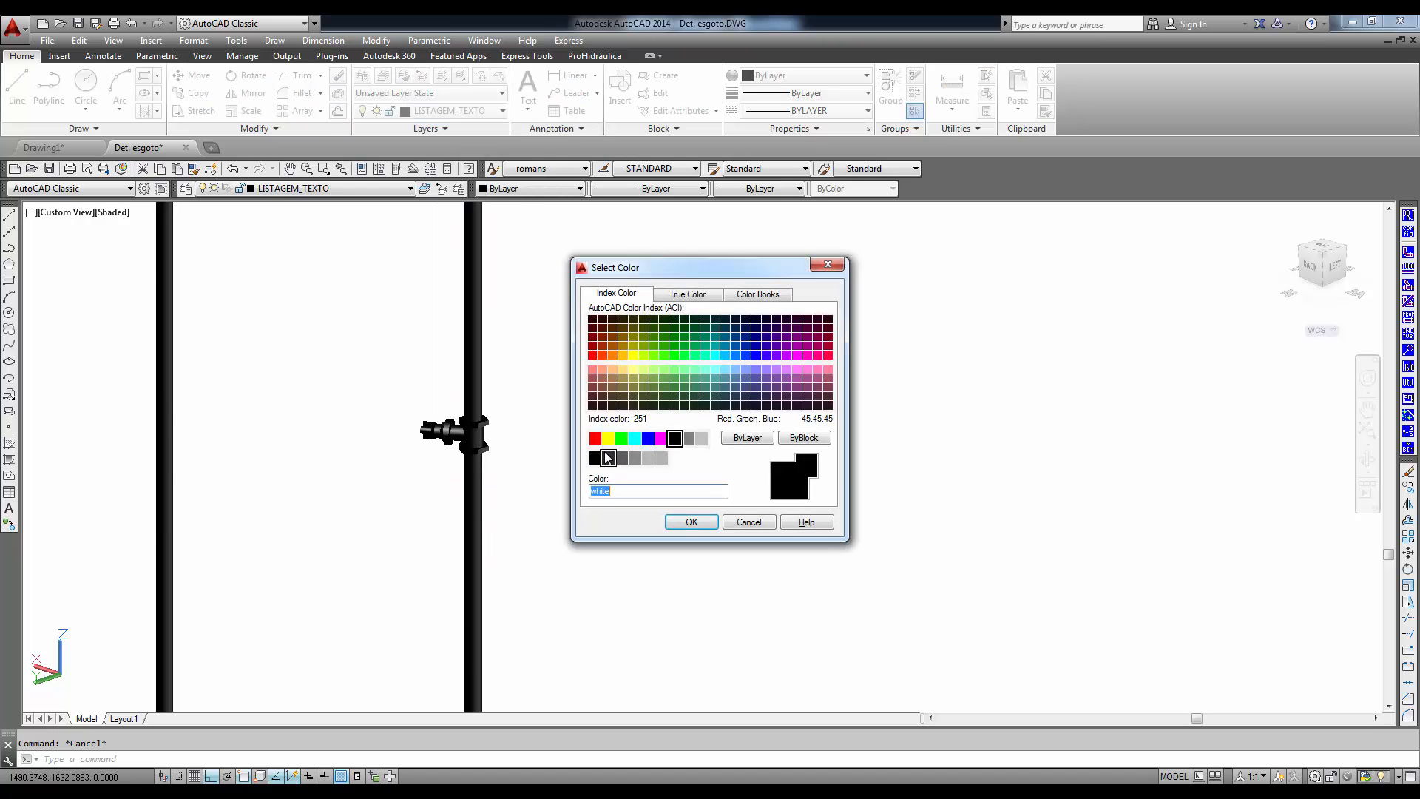
click(612, 369)
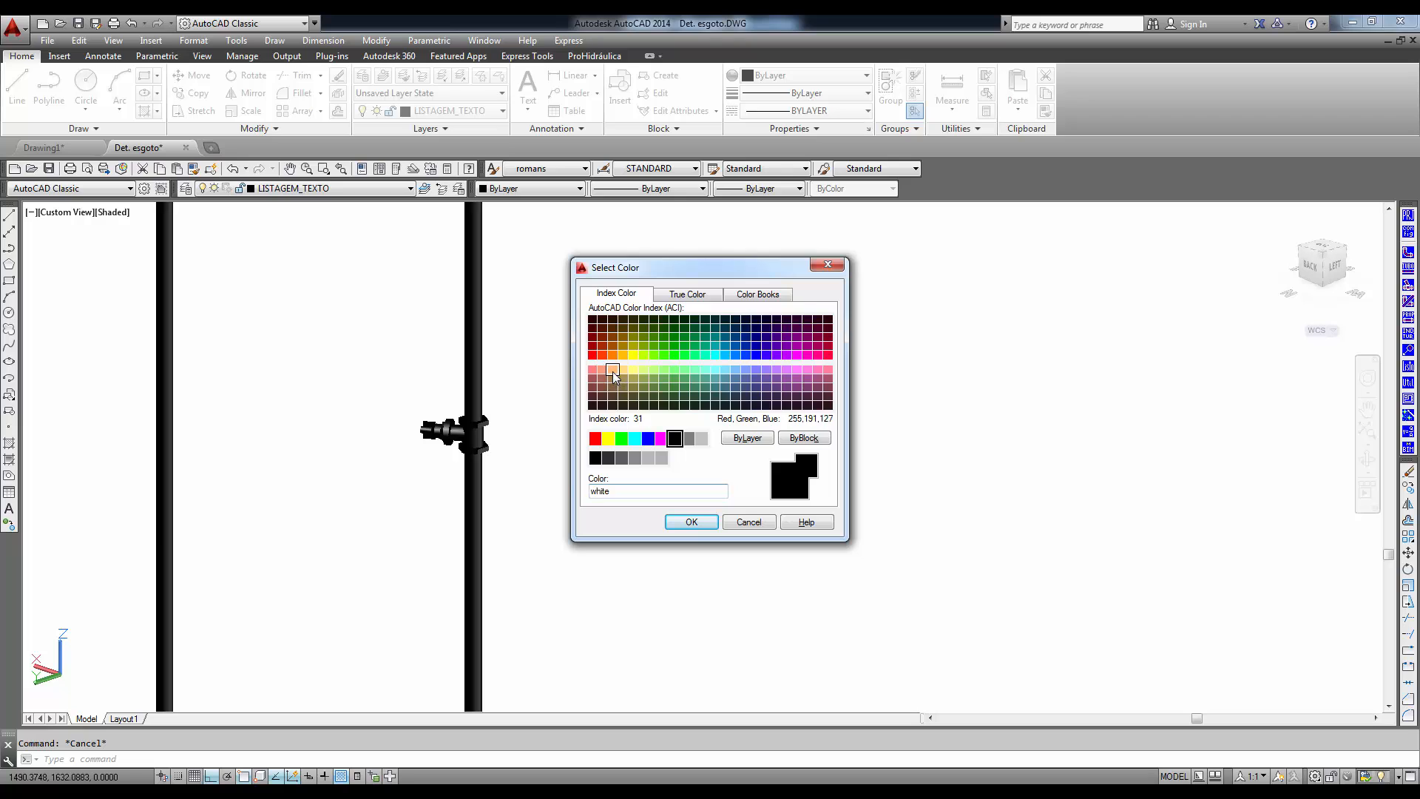
click(689, 522)
scroll(640, 511, down, 3)
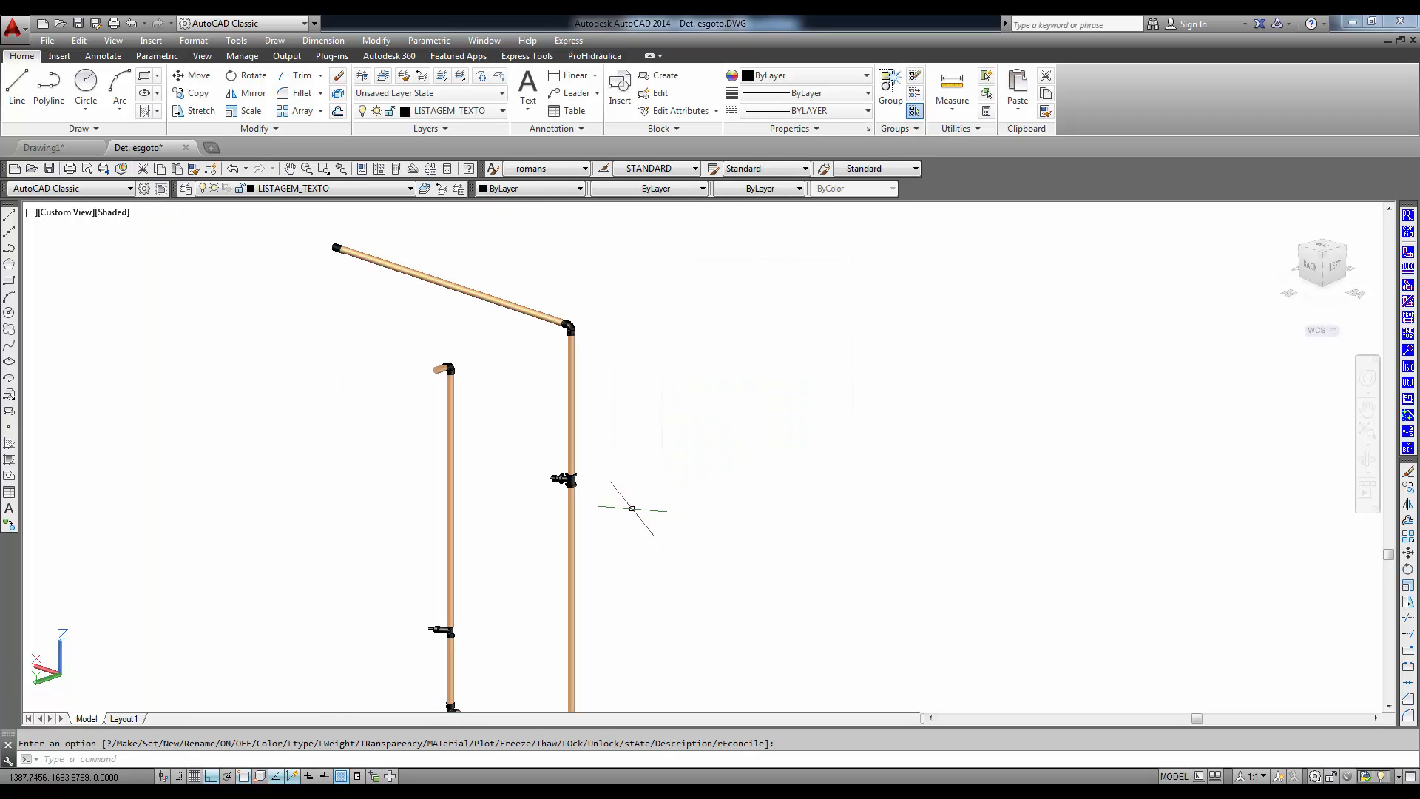
mouse_move(650, 542)
middle_down()
mouse_move(529, 379)
mouse_move(600, 491)
mouse_move(583, 452)
middle_up()
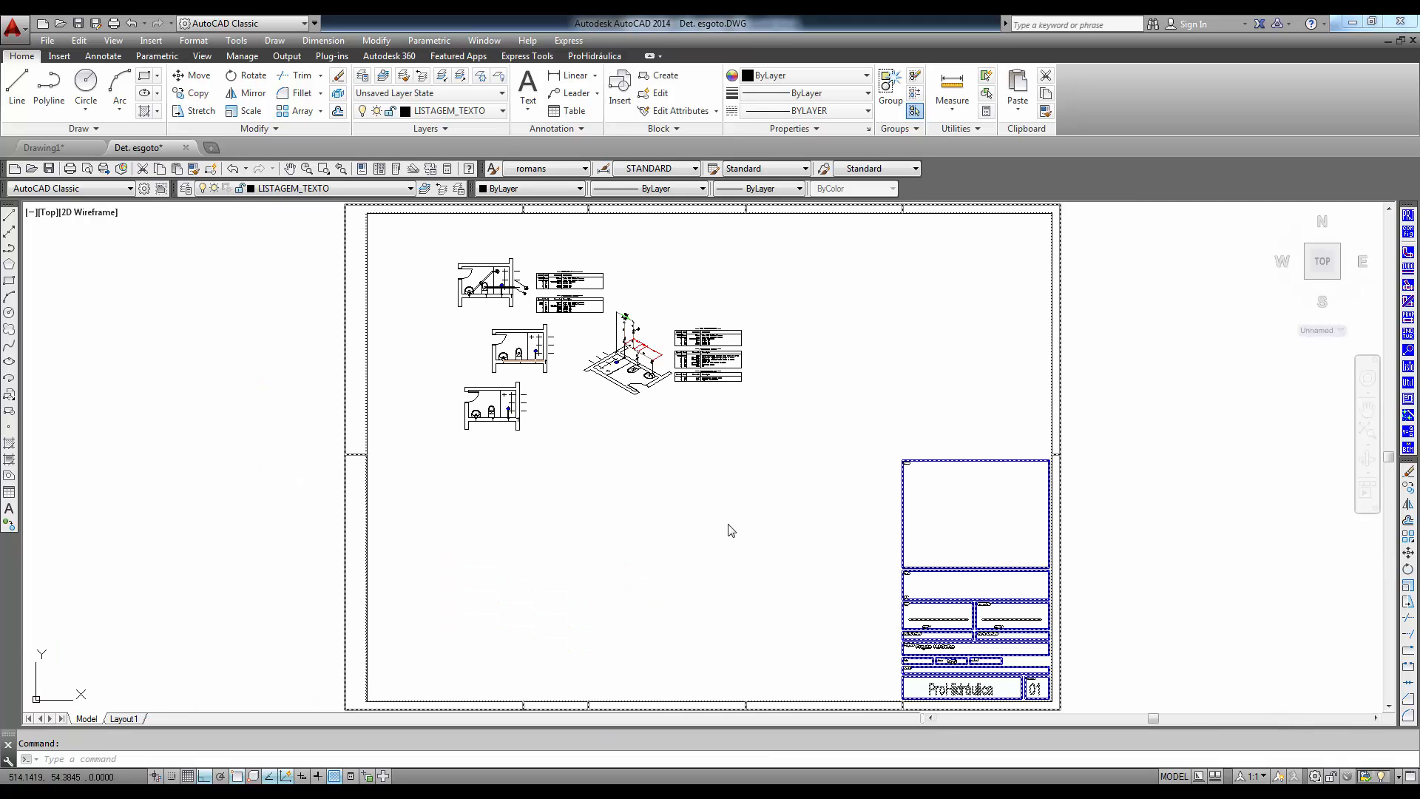
- Configure a connection for the bathroom plan: 1-PVC Soldável branco, Joelho 90, Detalhado, 100mm, frontal view
scroll(506, 437, up, 10)
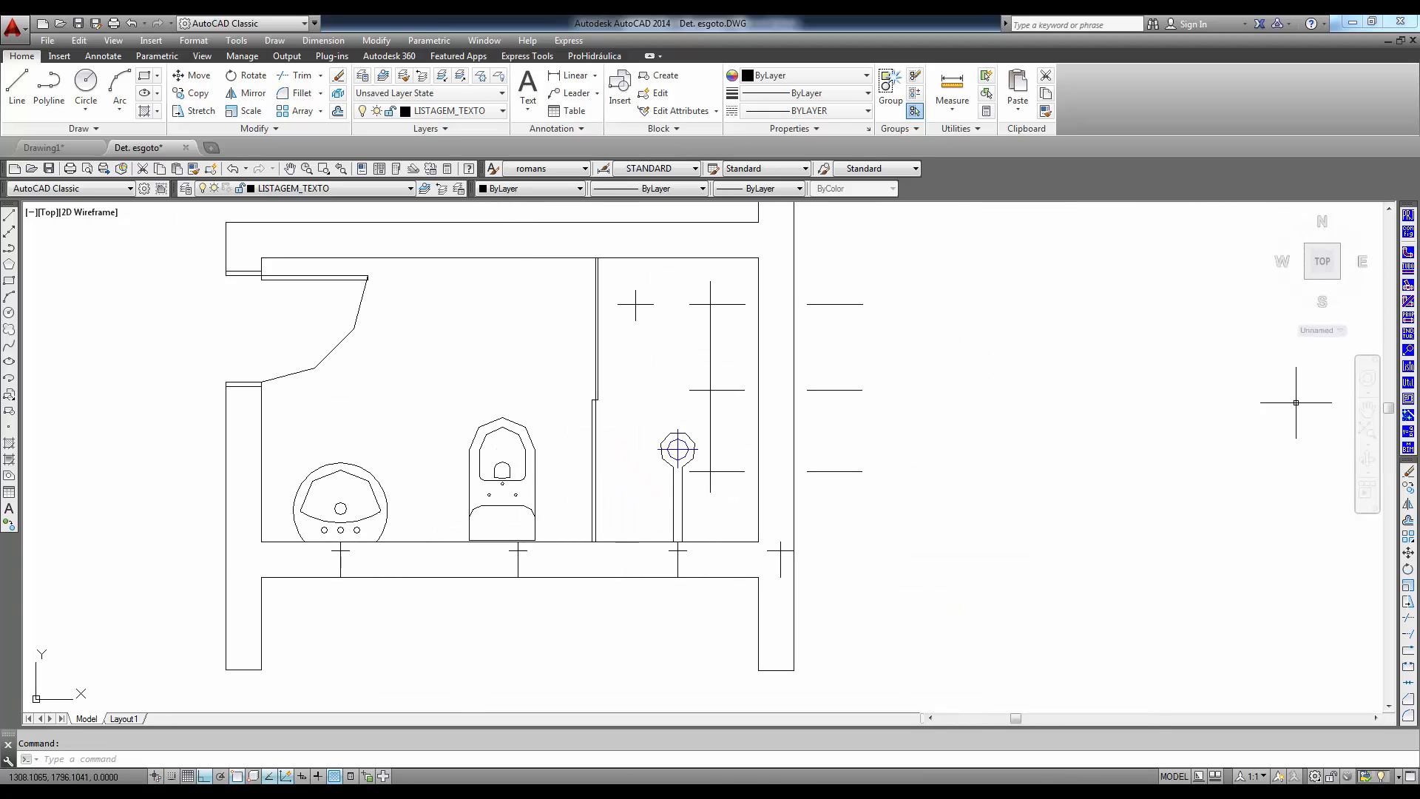
click(1408, 253)
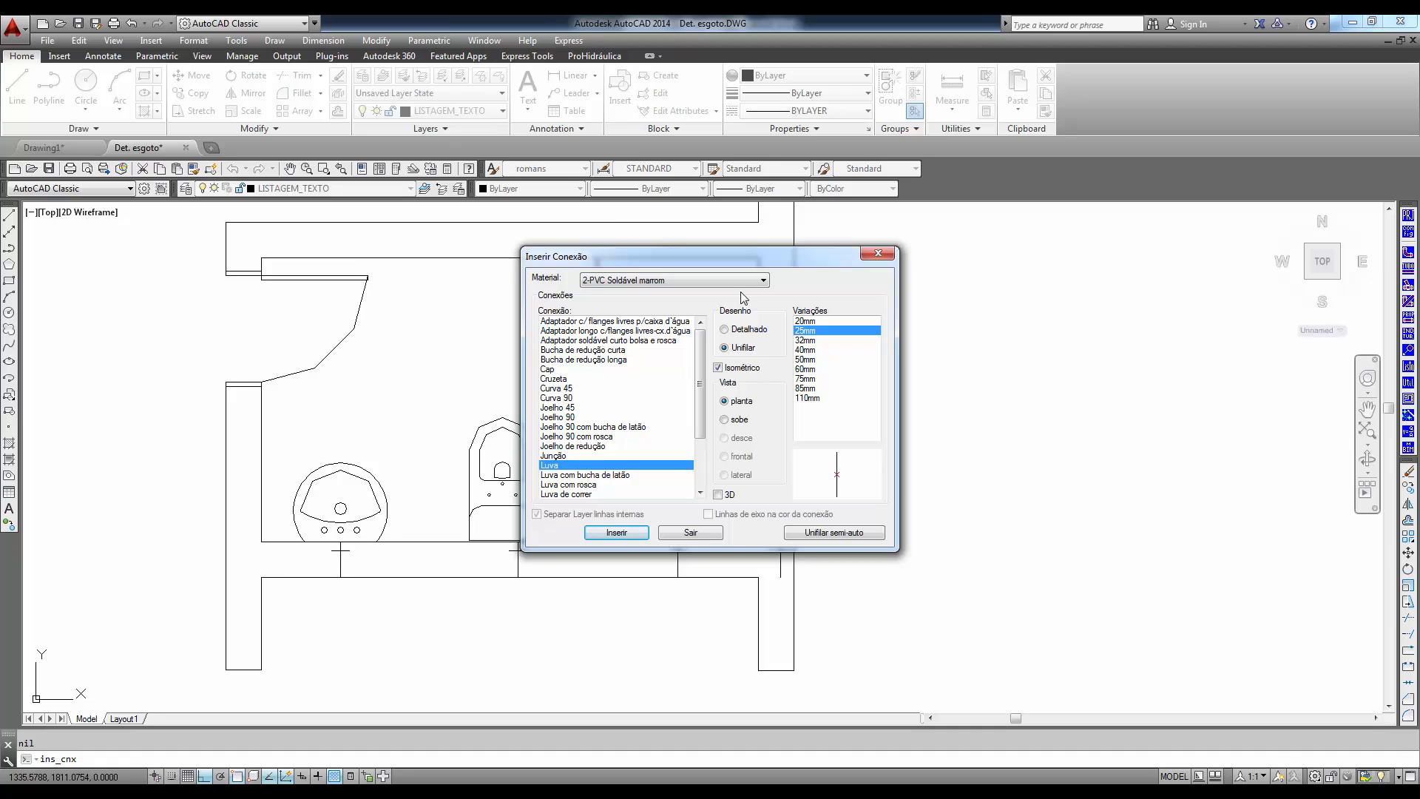
click(763, 281)
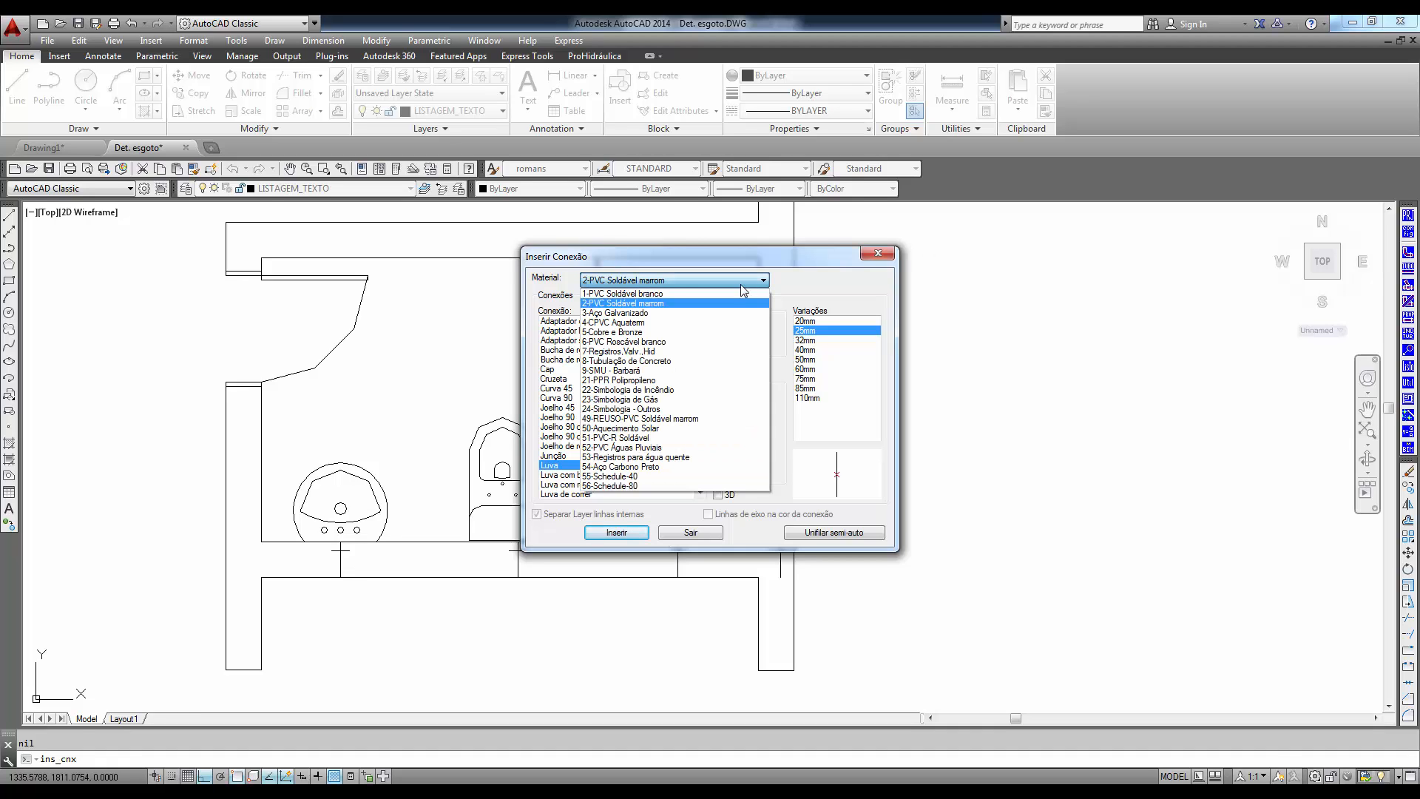
click(632, 295)
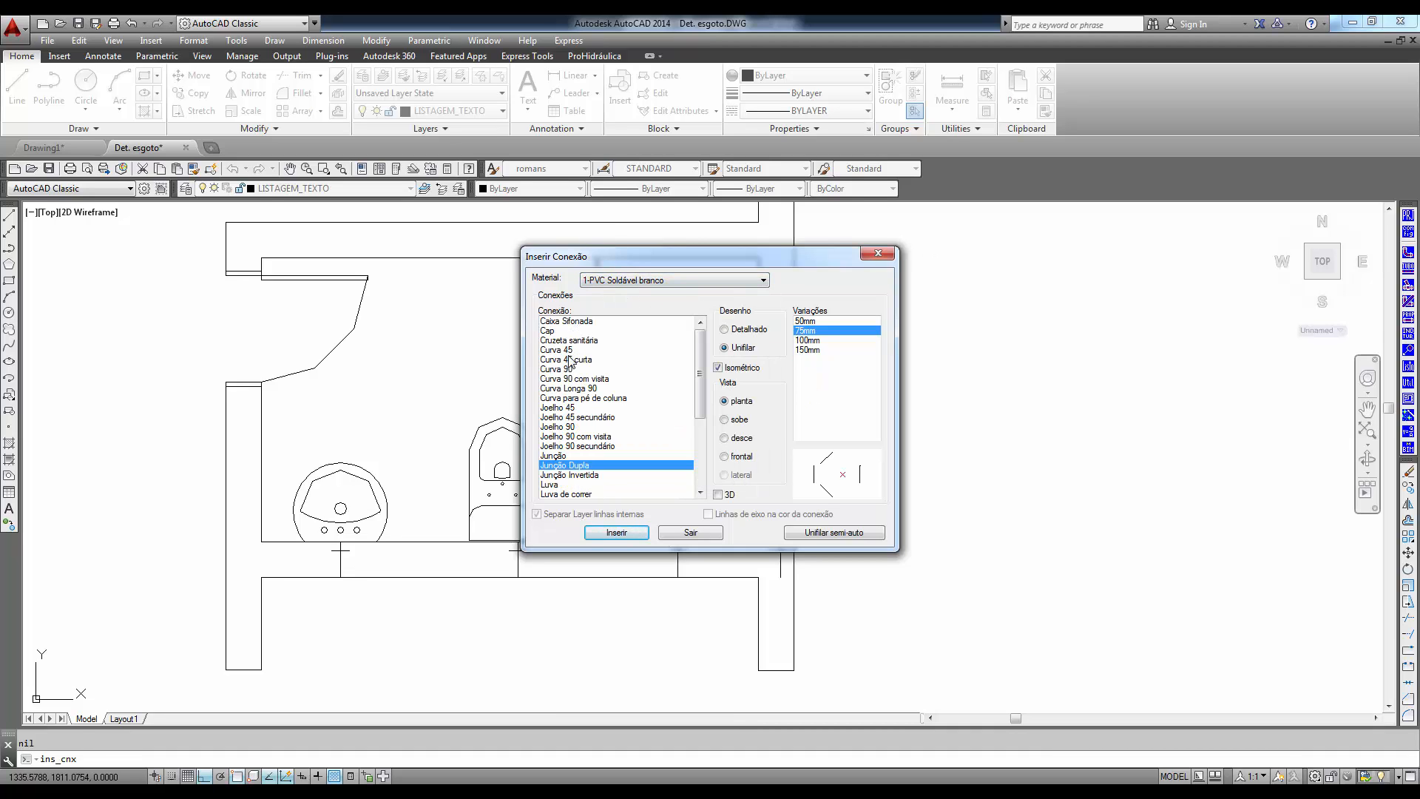
click(560, 428)
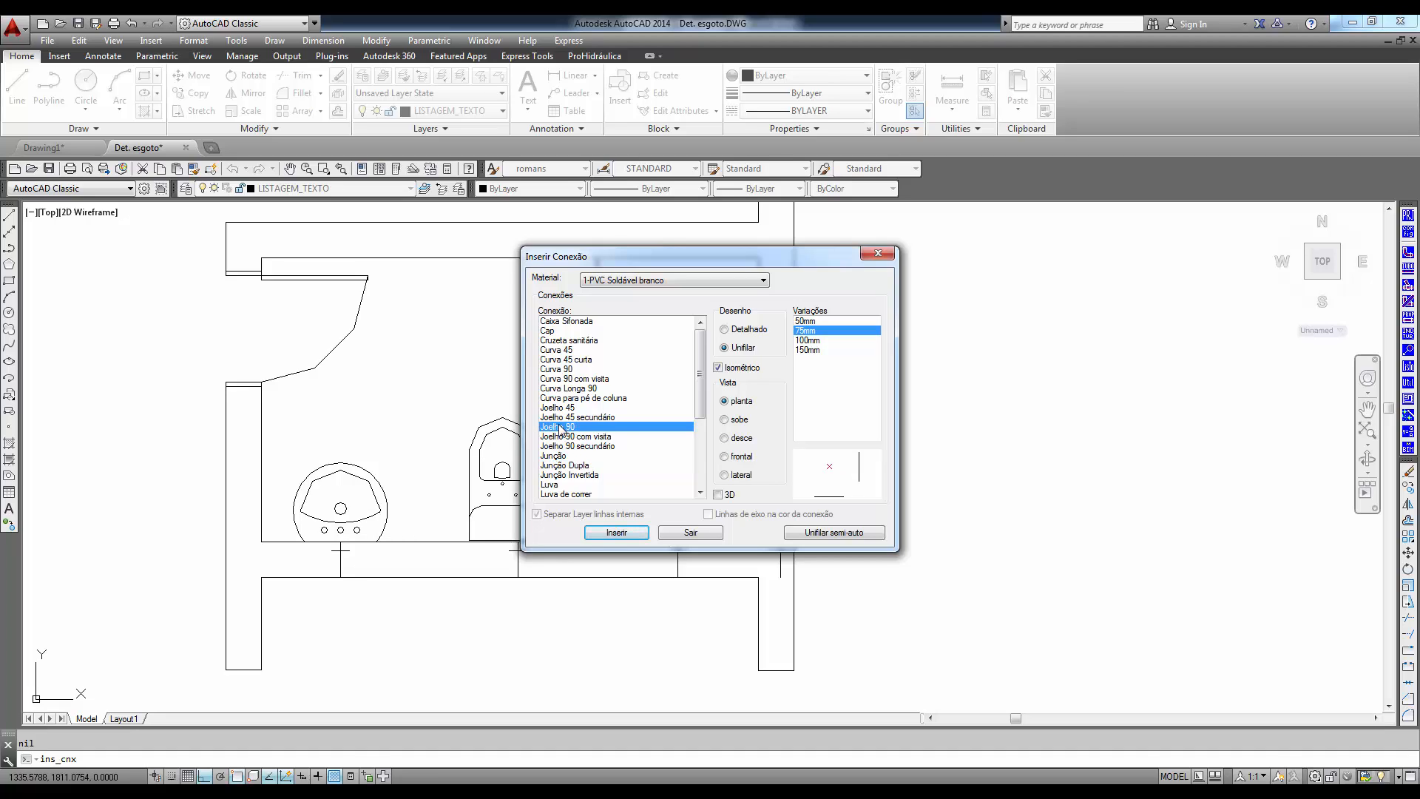
click(745, 332)
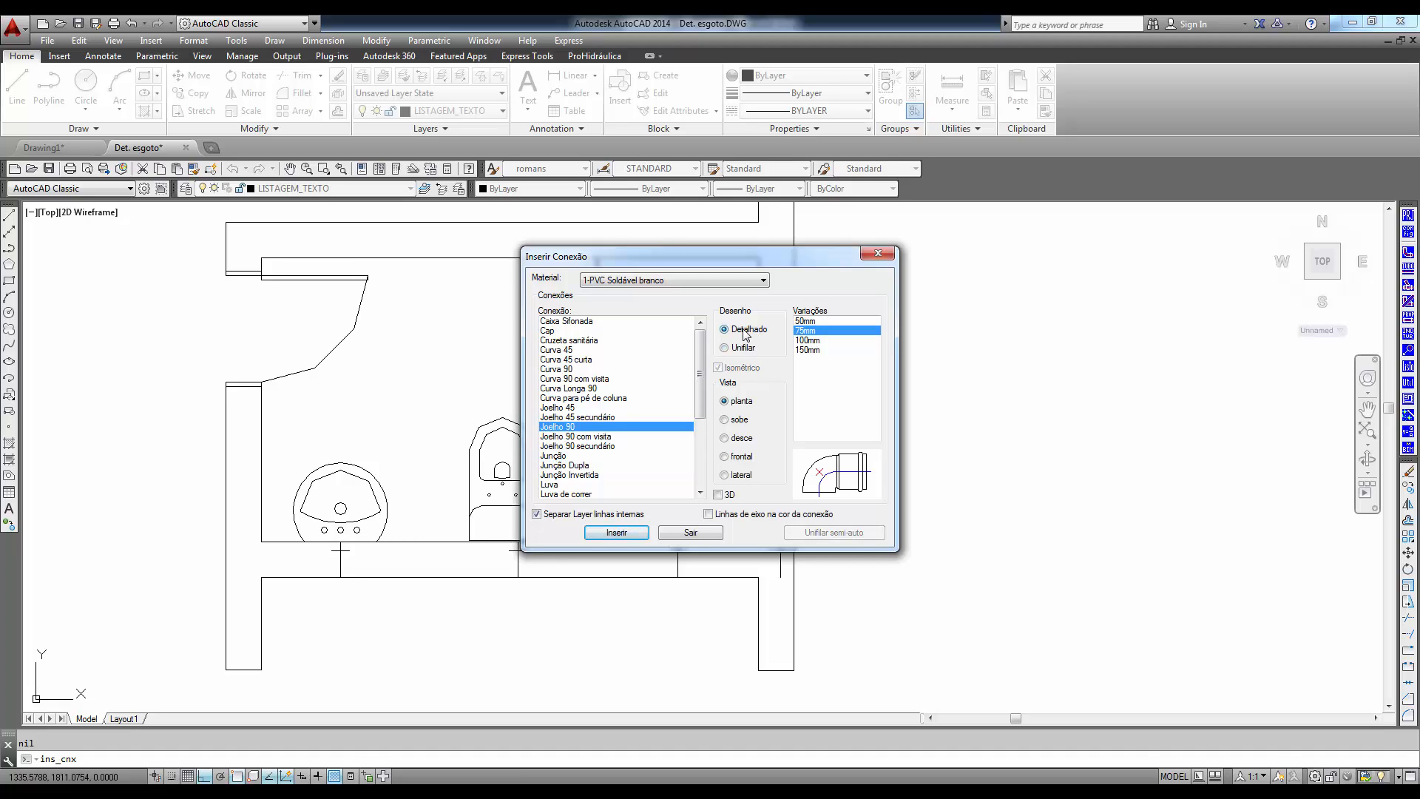
click(813, 341)
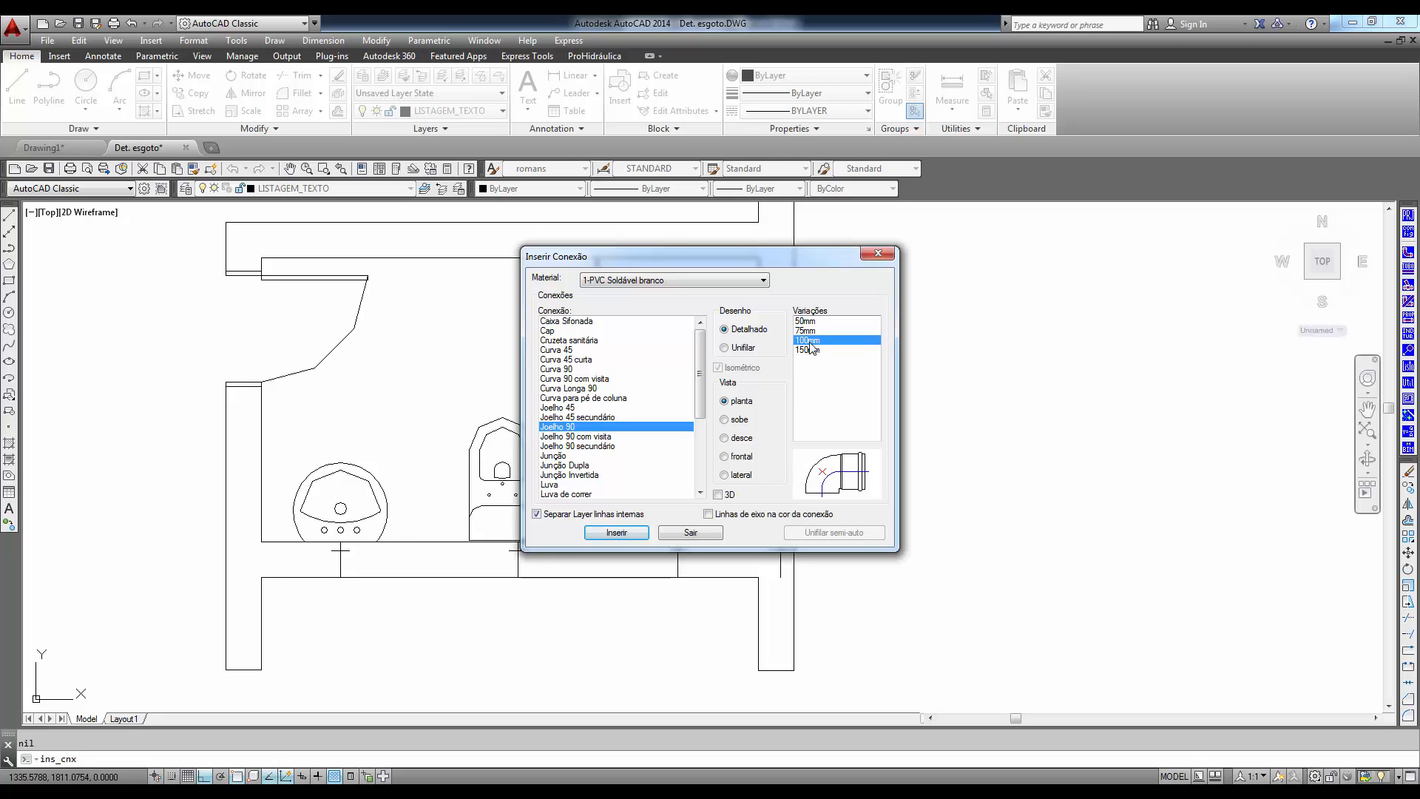
click(738, 421)
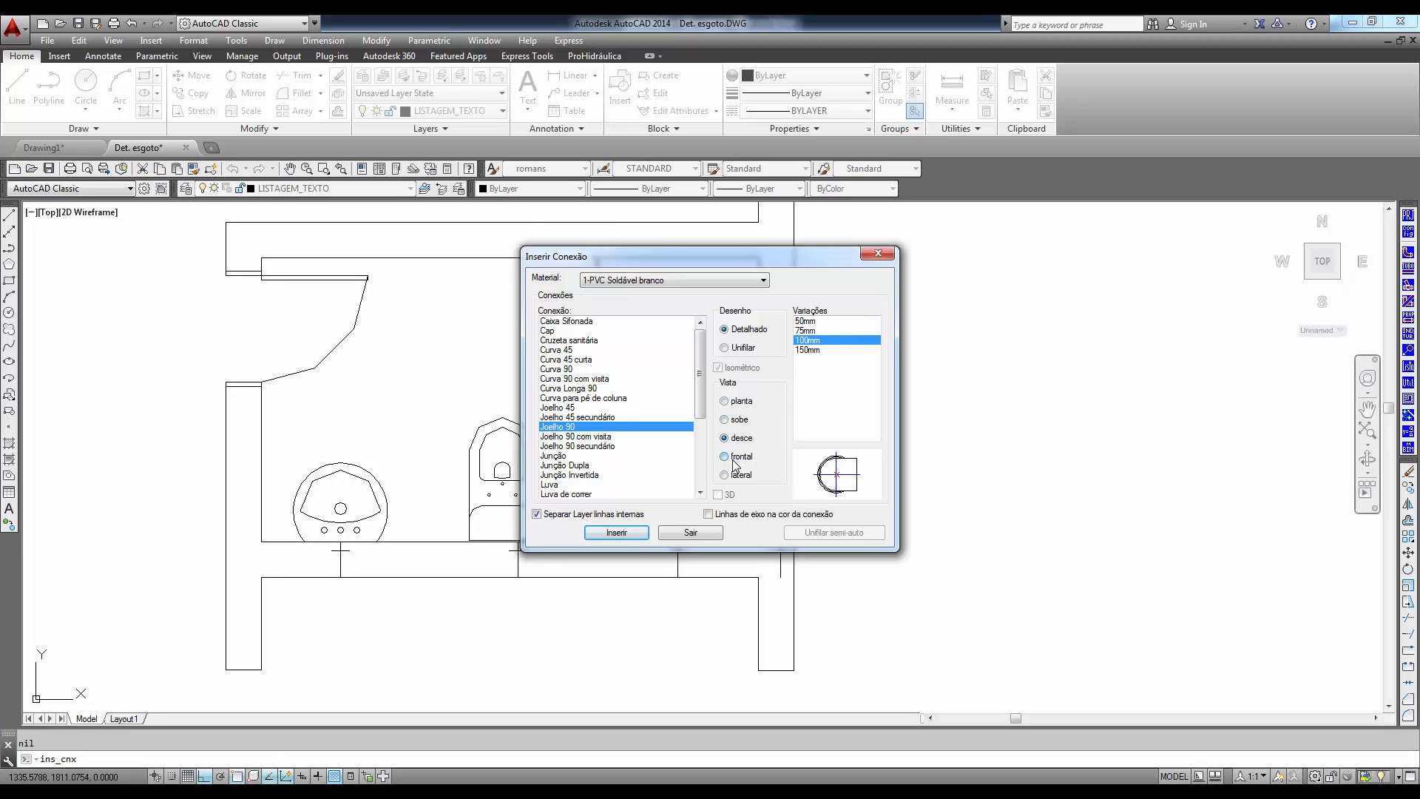
click(734, 458)
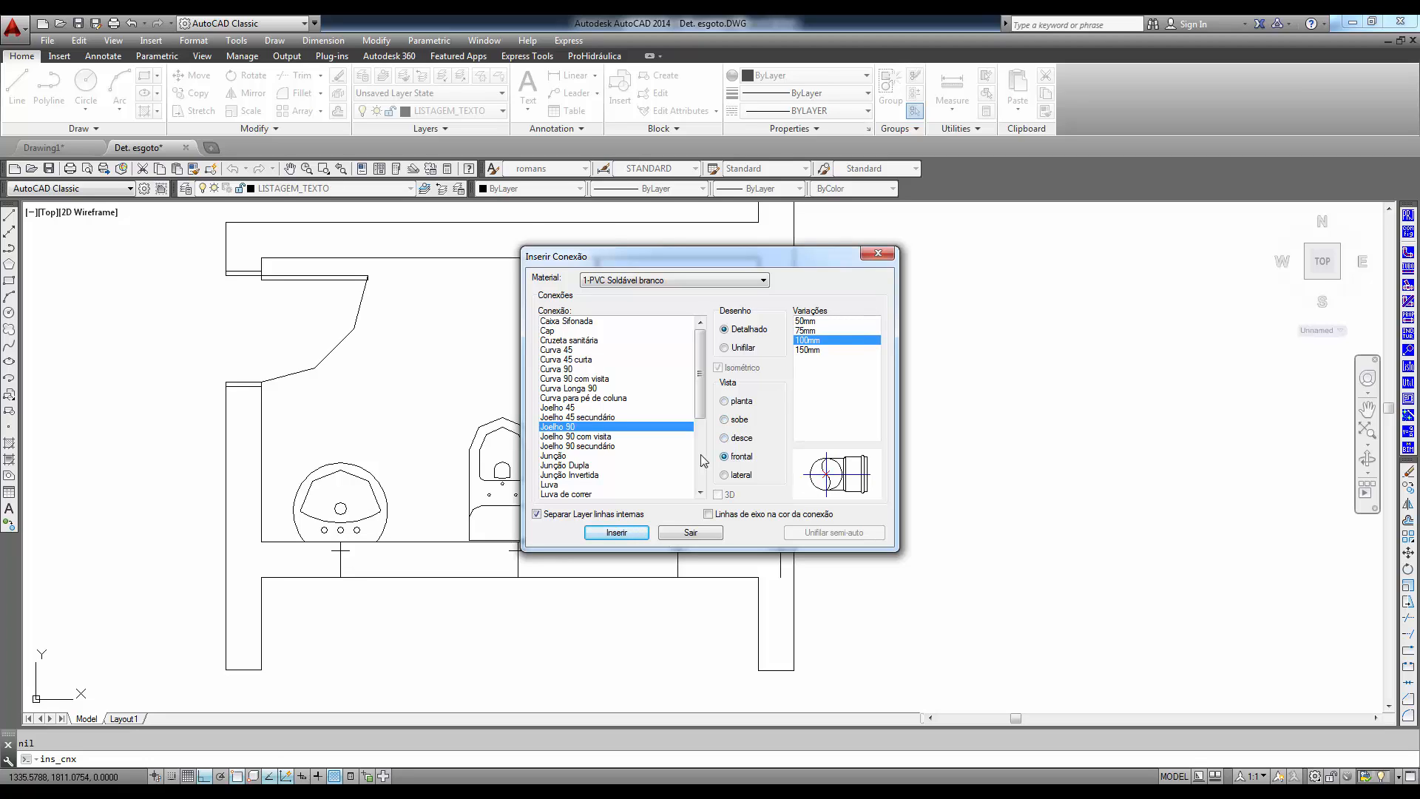
- Begin inserting the 100mm elbow over the toilet and enable all object snap modes
click(617, 532)
scroll(474, 452, up, 5)
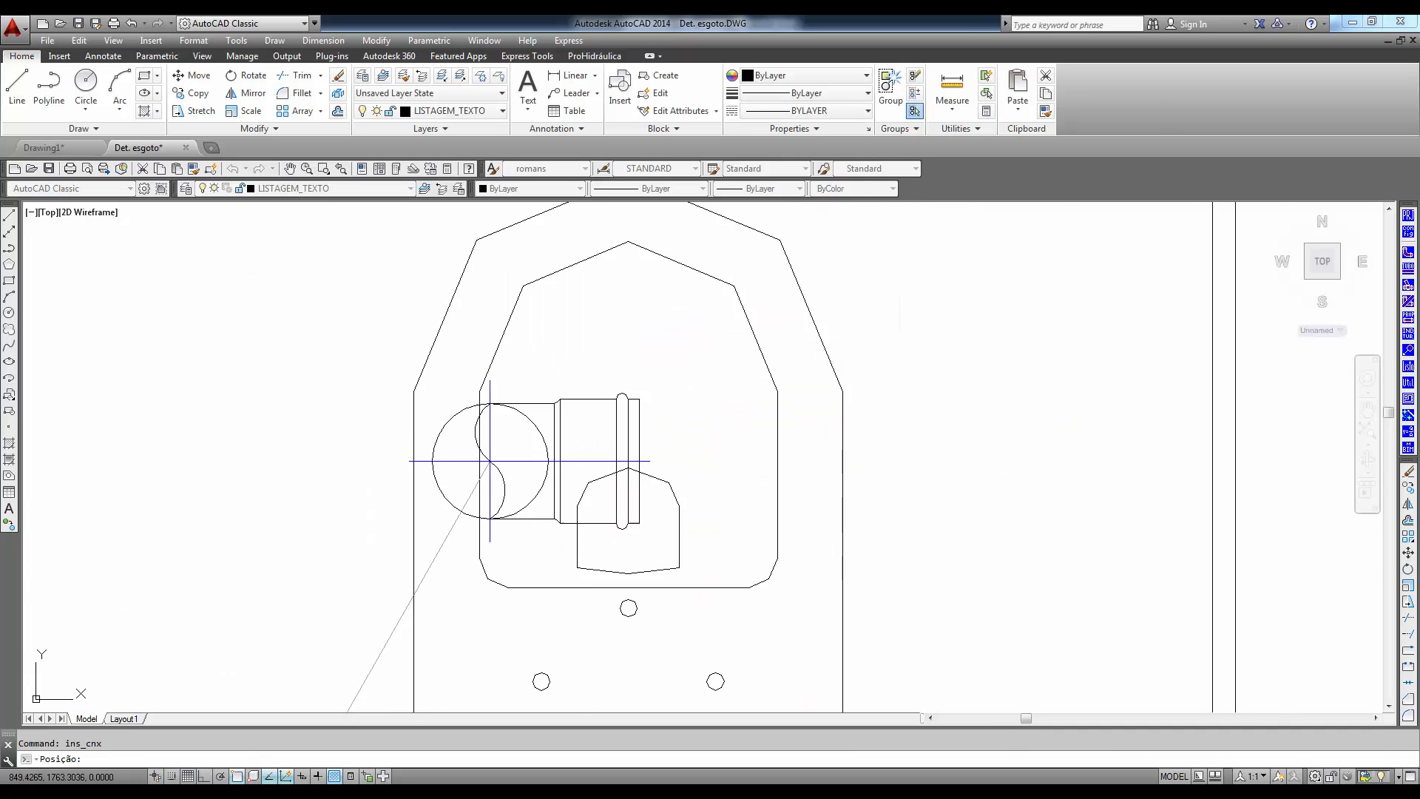
scroll(489, 461, up, 2)
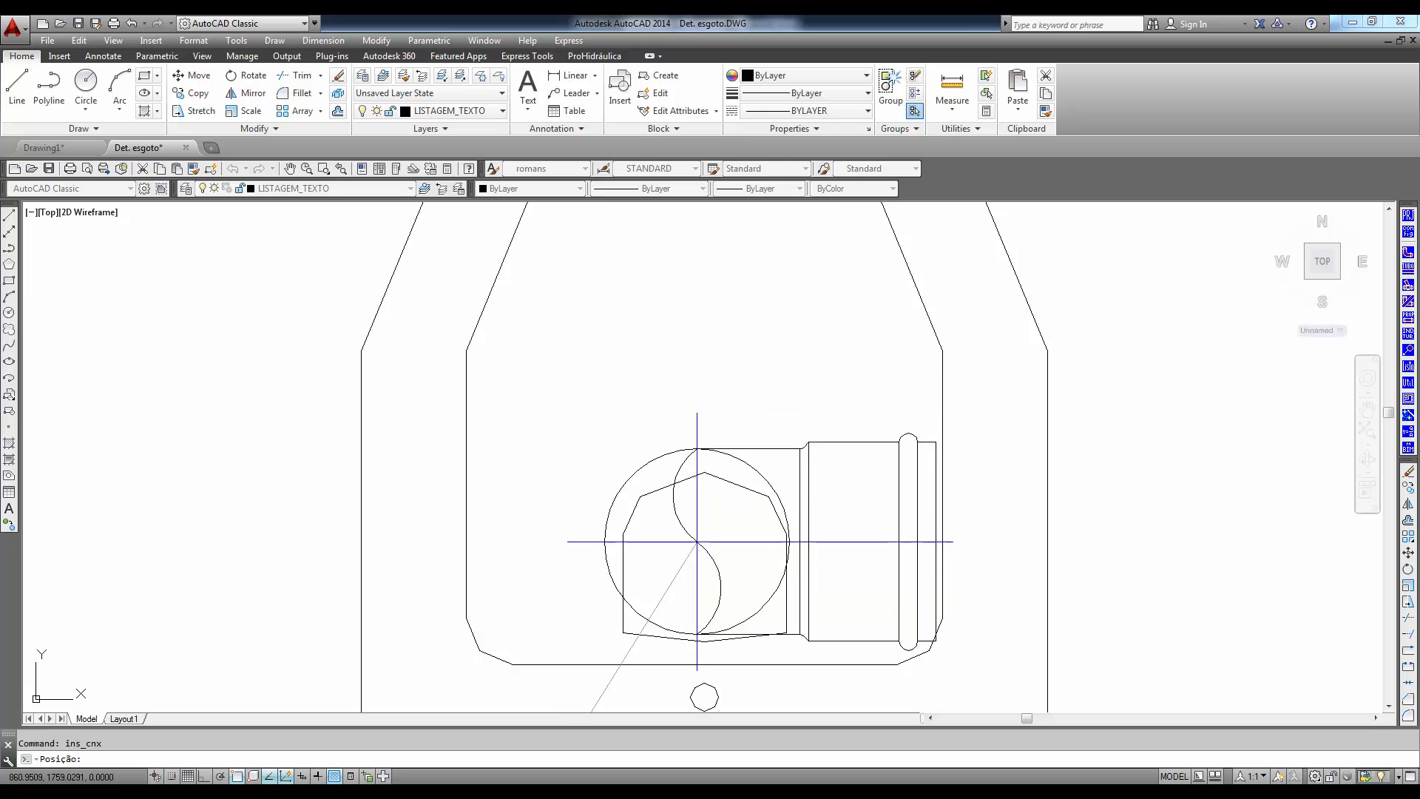
right_click(236, 777)
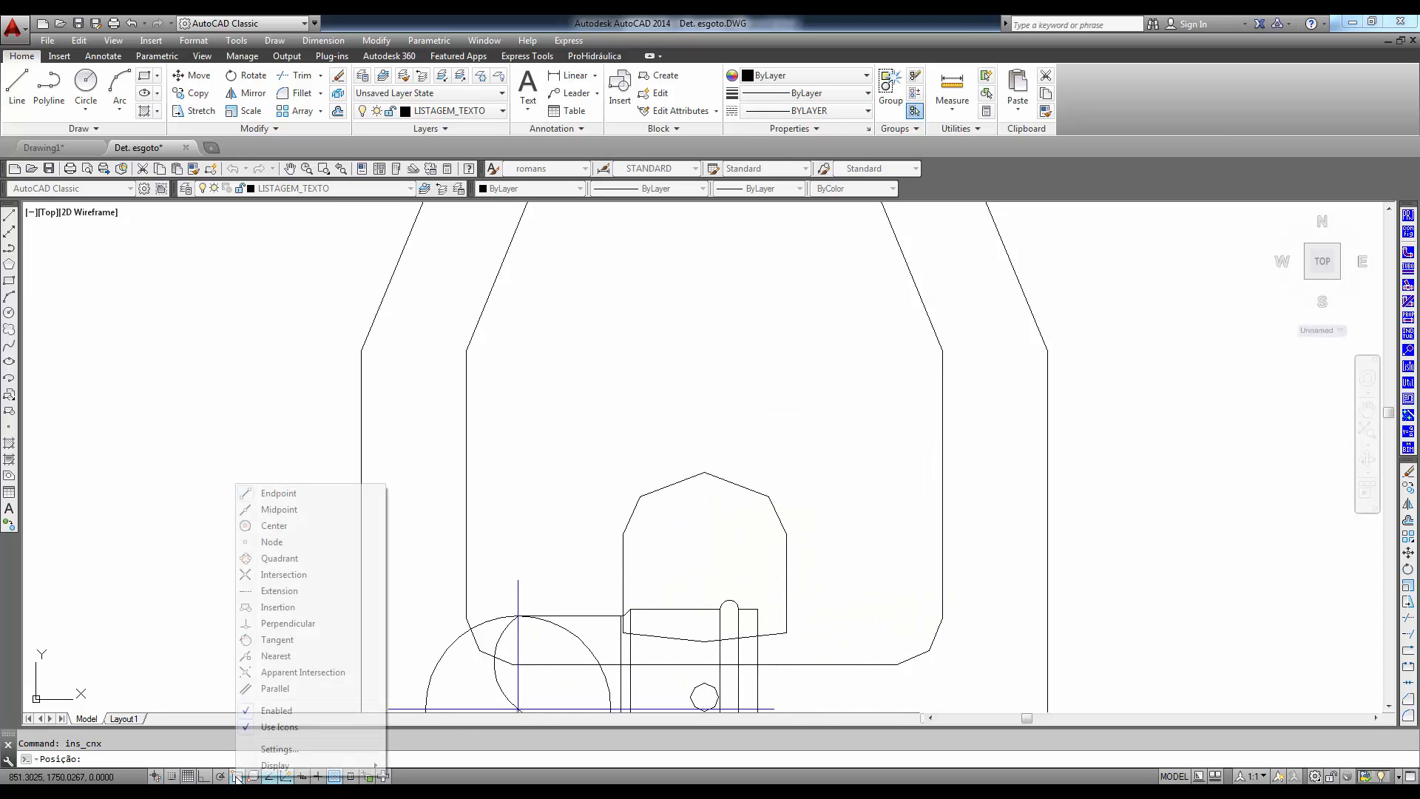
click(266, 748)
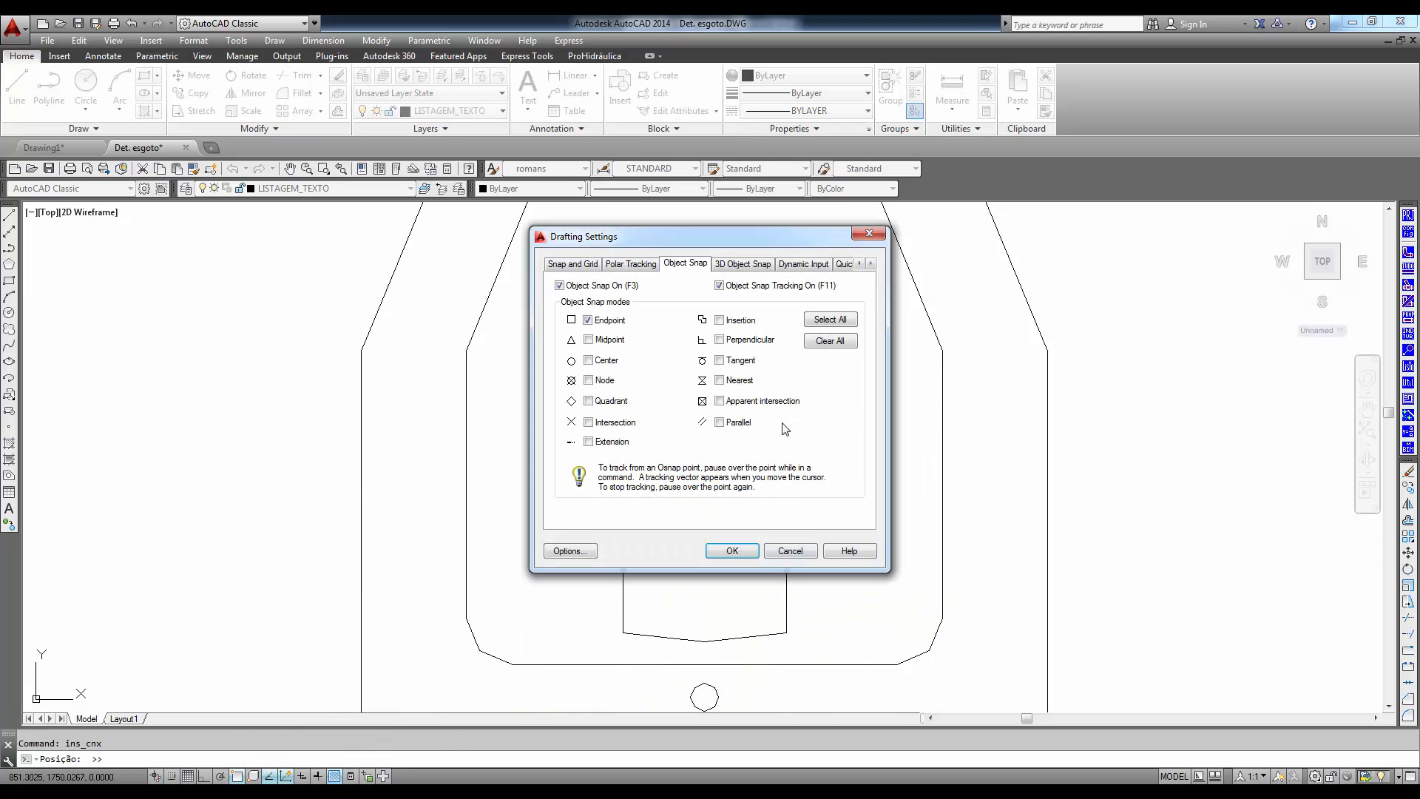
click(834, 322)
click(731, 552)
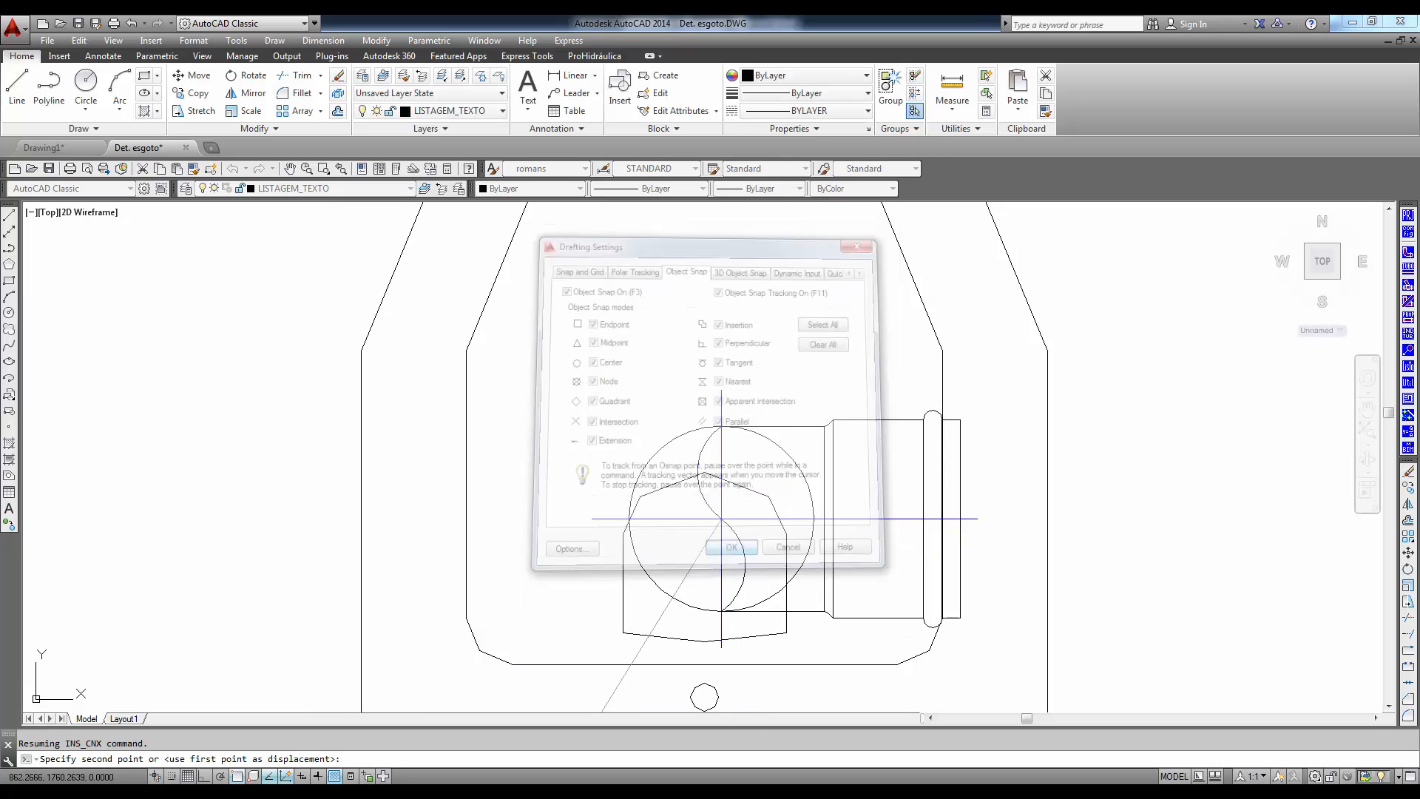
- Place the 100mm elbow at the center of the toilet's outlet with the default rotation and finish the insertion
click(704, 571)
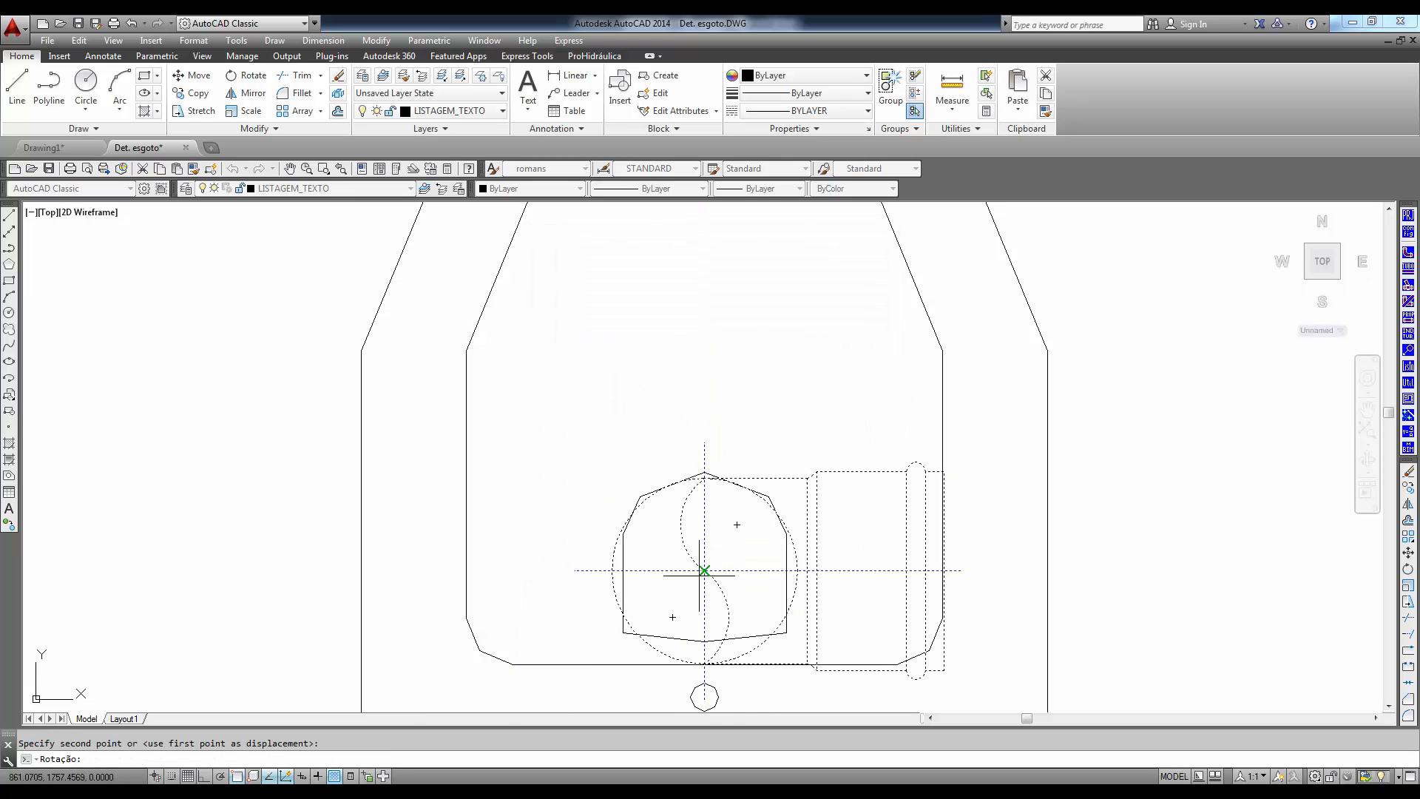
key(Return)
scroll(1158, 597, down, 6)
middle_drag(1149, 593, 560, 454)
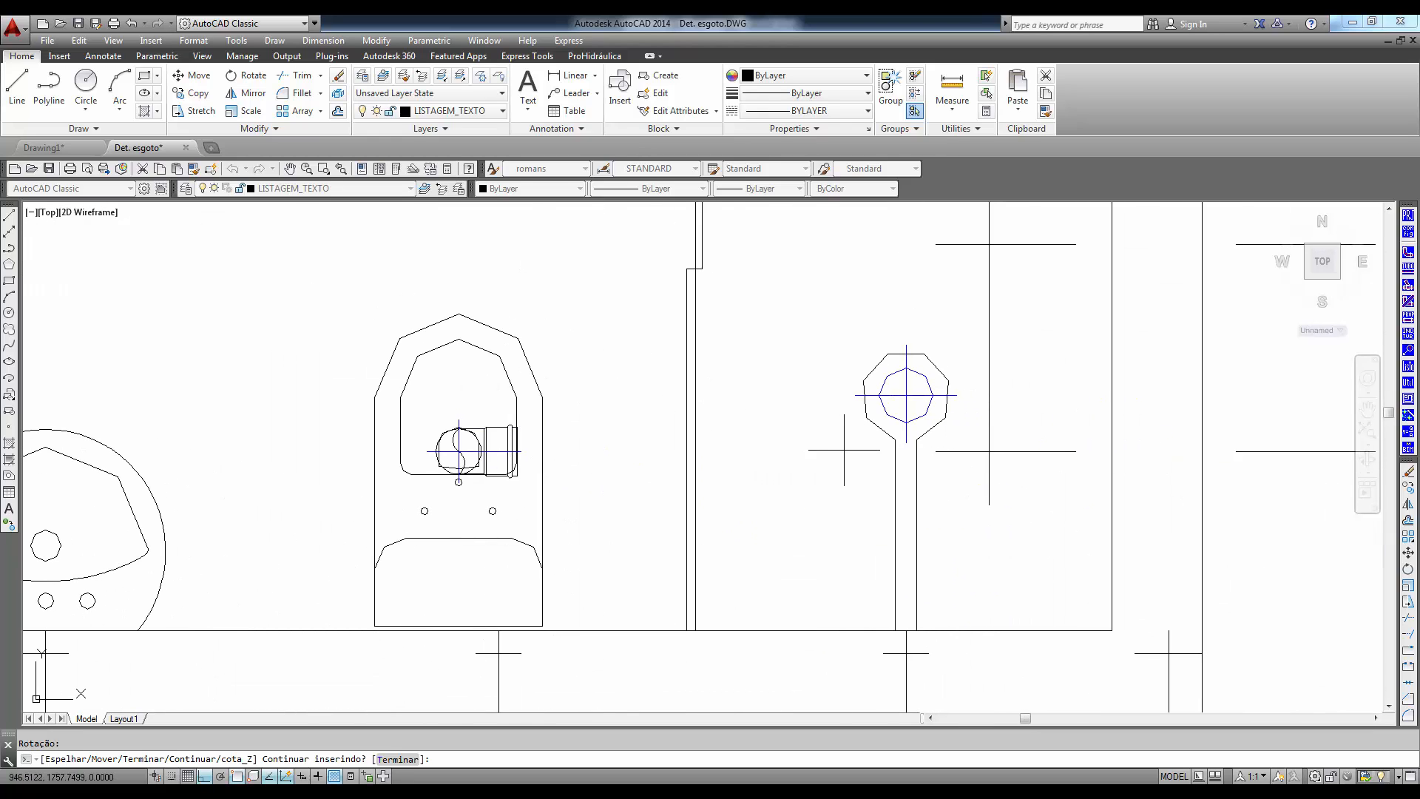
key(Return)
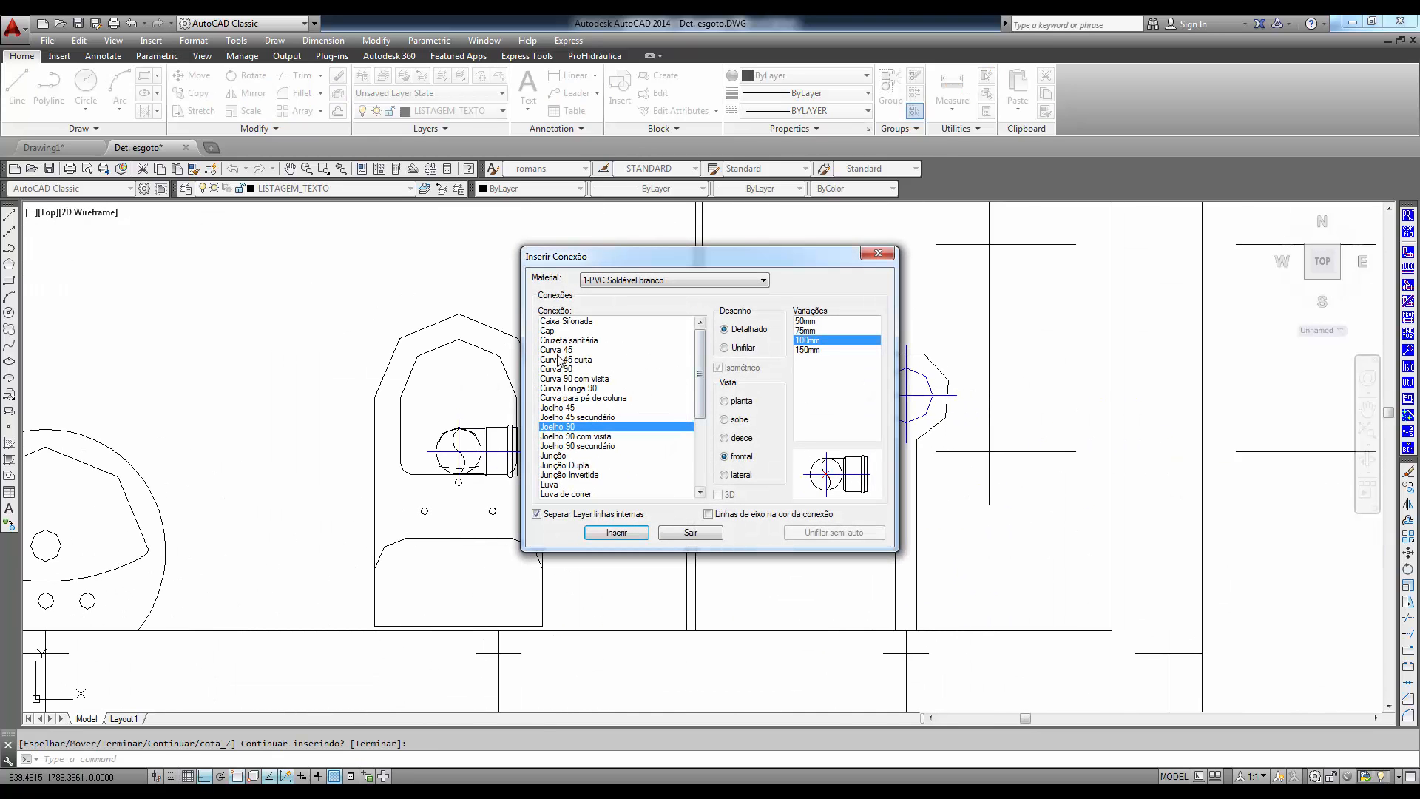
- Insert a detailed 150mmx150mmx50mm Caixa Sifonada in planta view in the upper shower area, with its outlet facing the right-hand wall
click(574, 323)
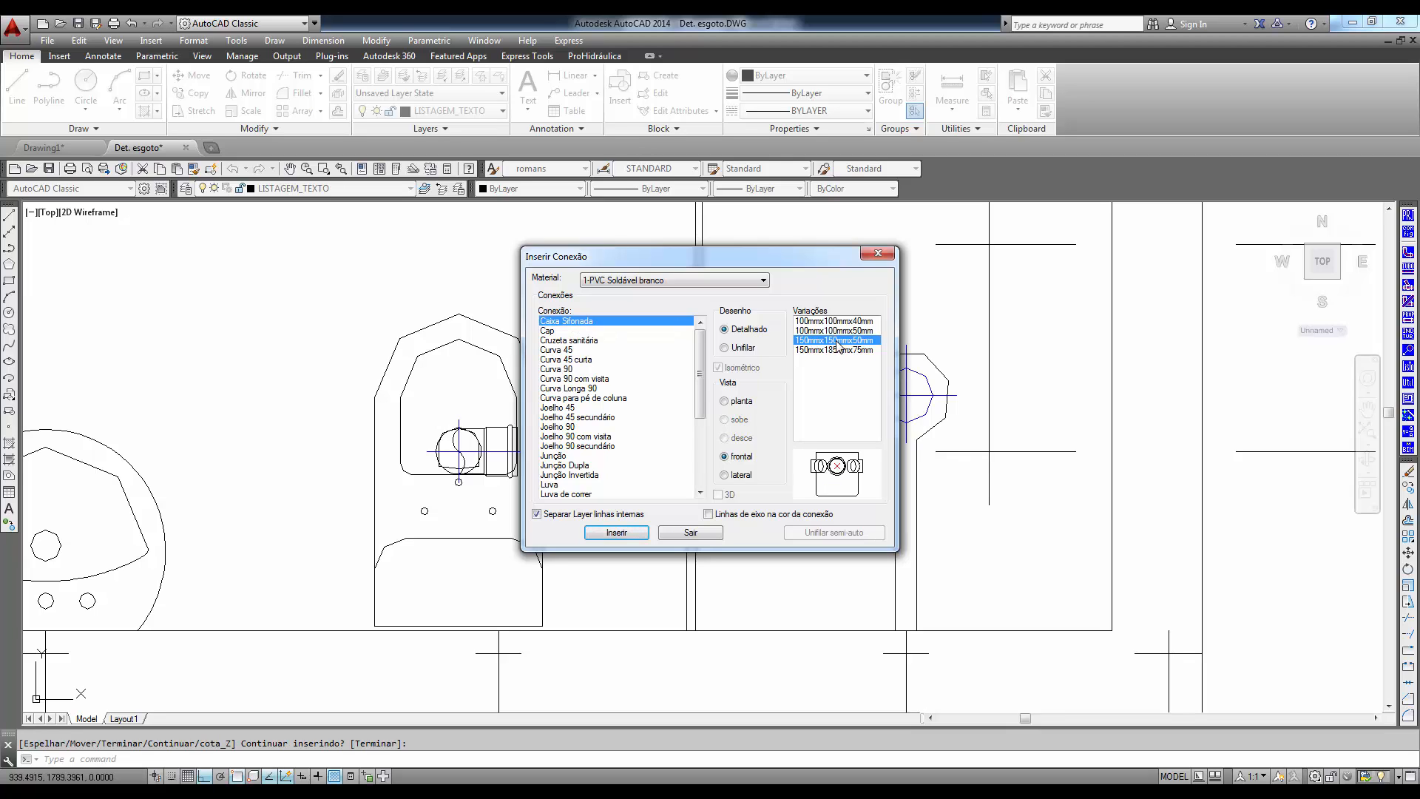
click(724, 401)
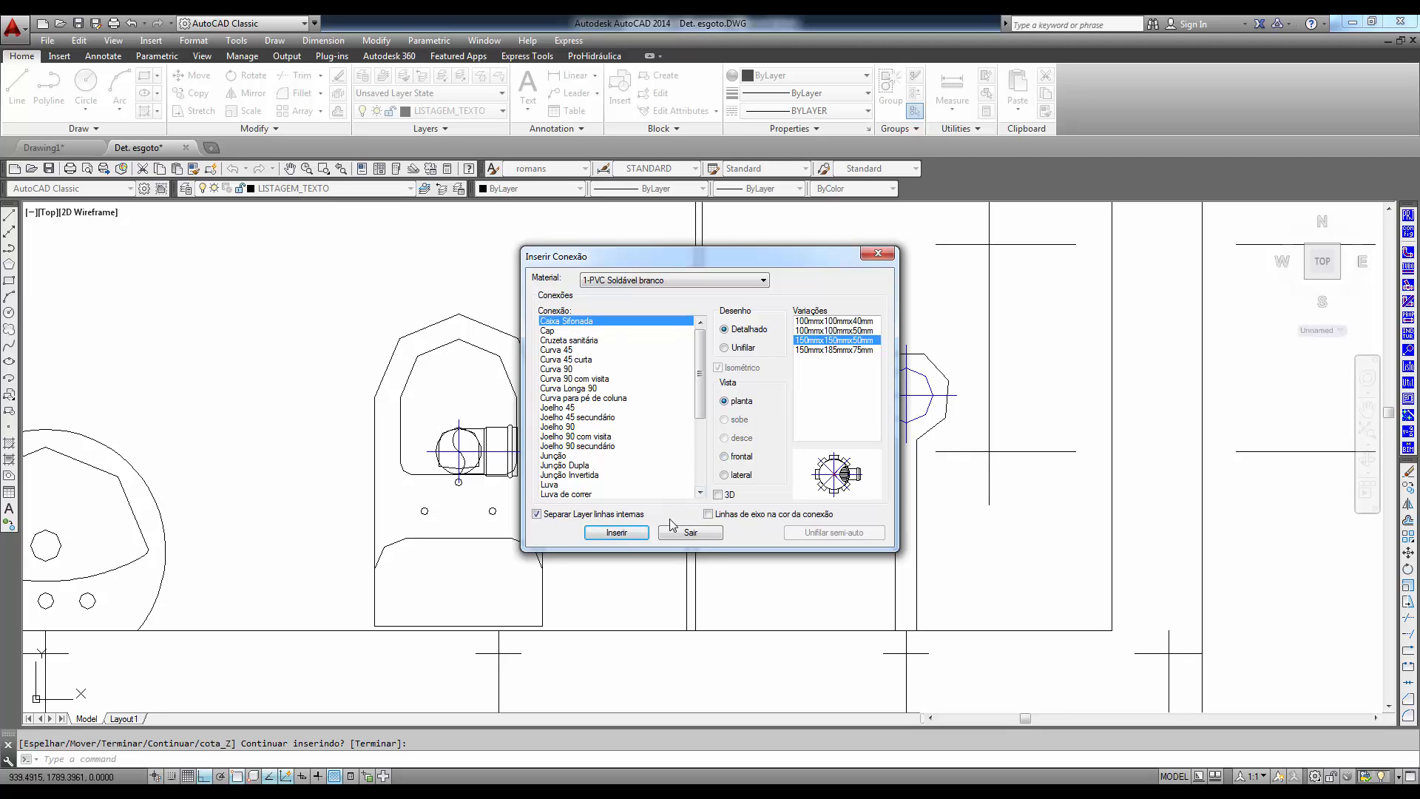
click(616, 532)
scroll(761, 493, up, 5)
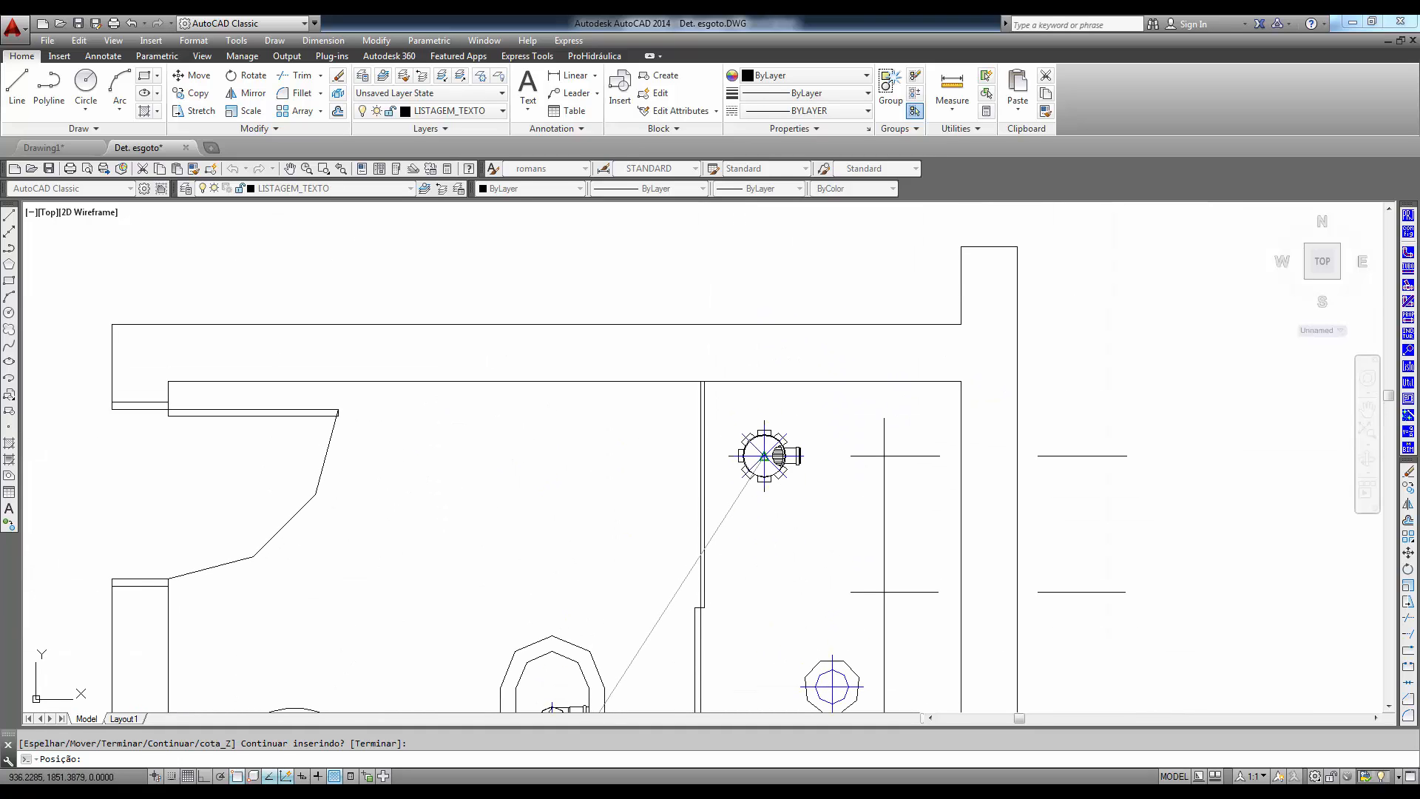
scroll(764, 455, up, 12)
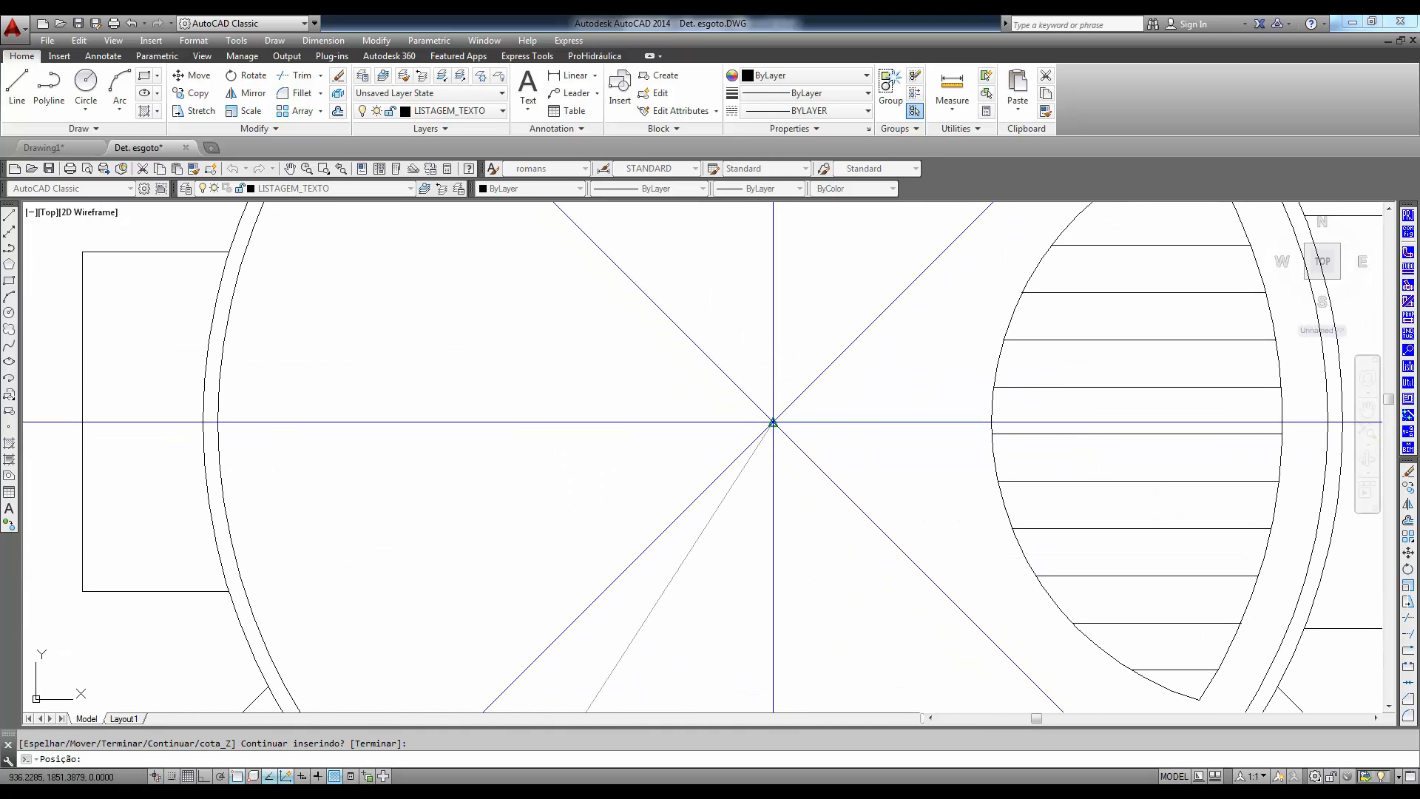
click(773, 422)
click(938, 479)
scroll(940, 481, down, 4)
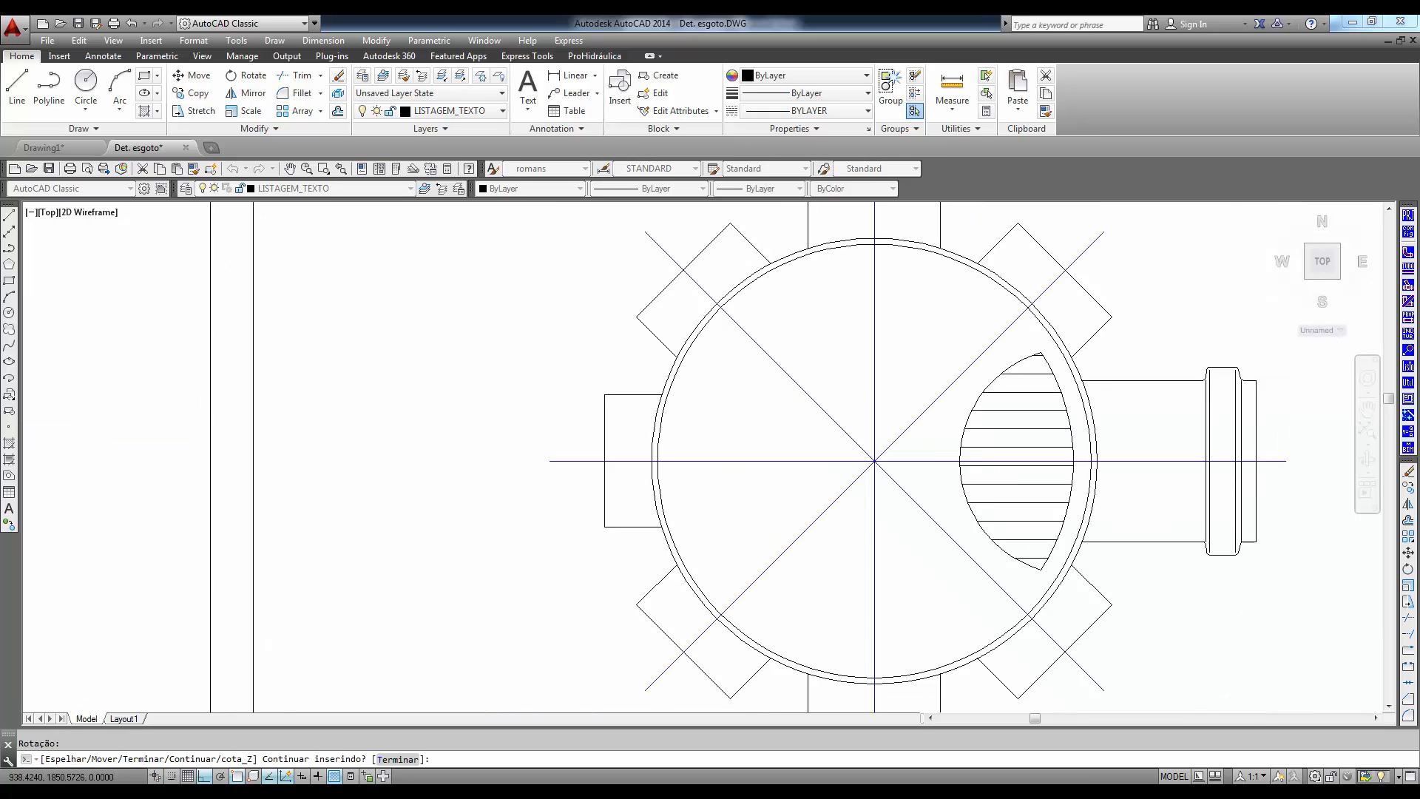
scroll(865, 488, down, 12)
scroll(813, 480, up, 5)
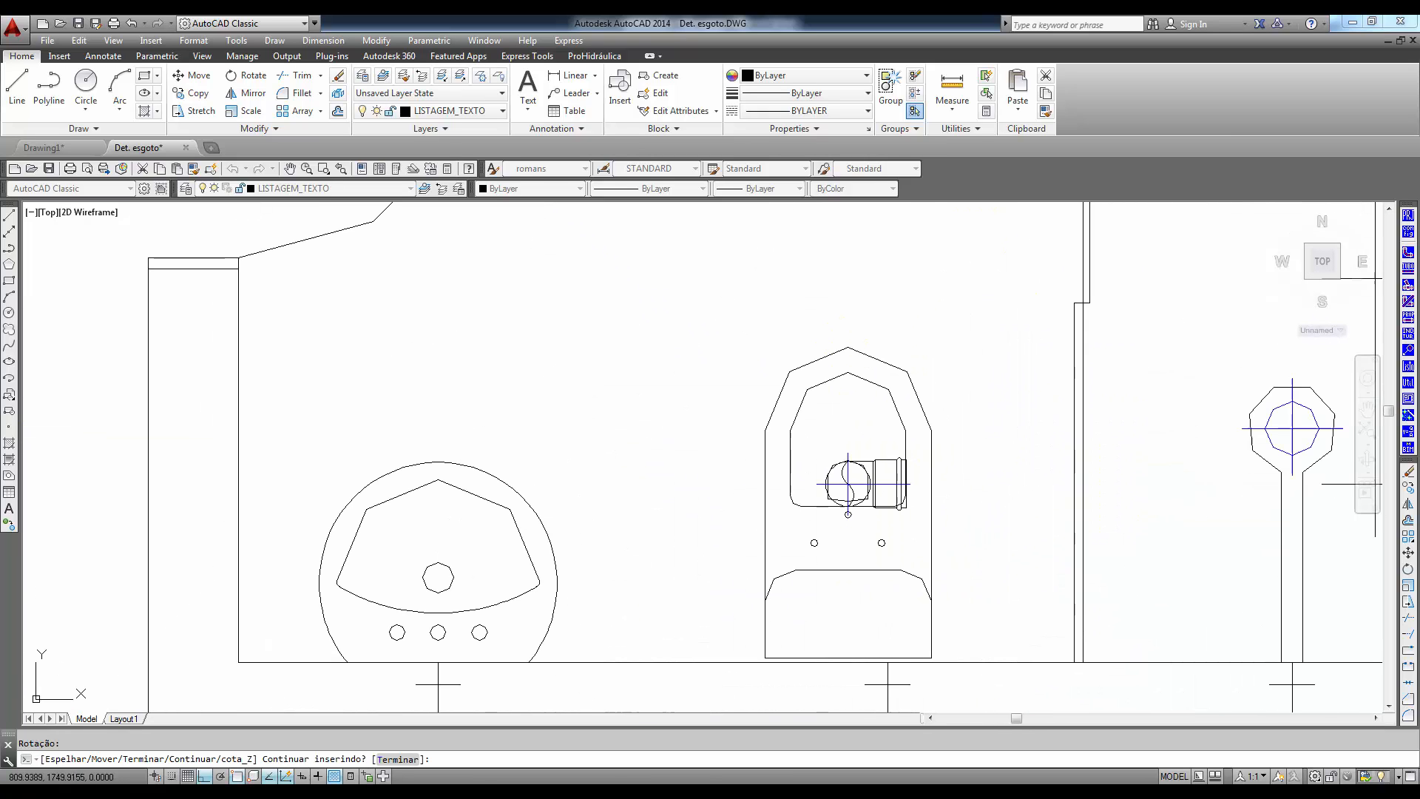
key(Return)
- Insert a detailed 50mm Joelho 90 in frontal view at the washbasin's drain mark in the wall, rotated 45°
click(564, 428)
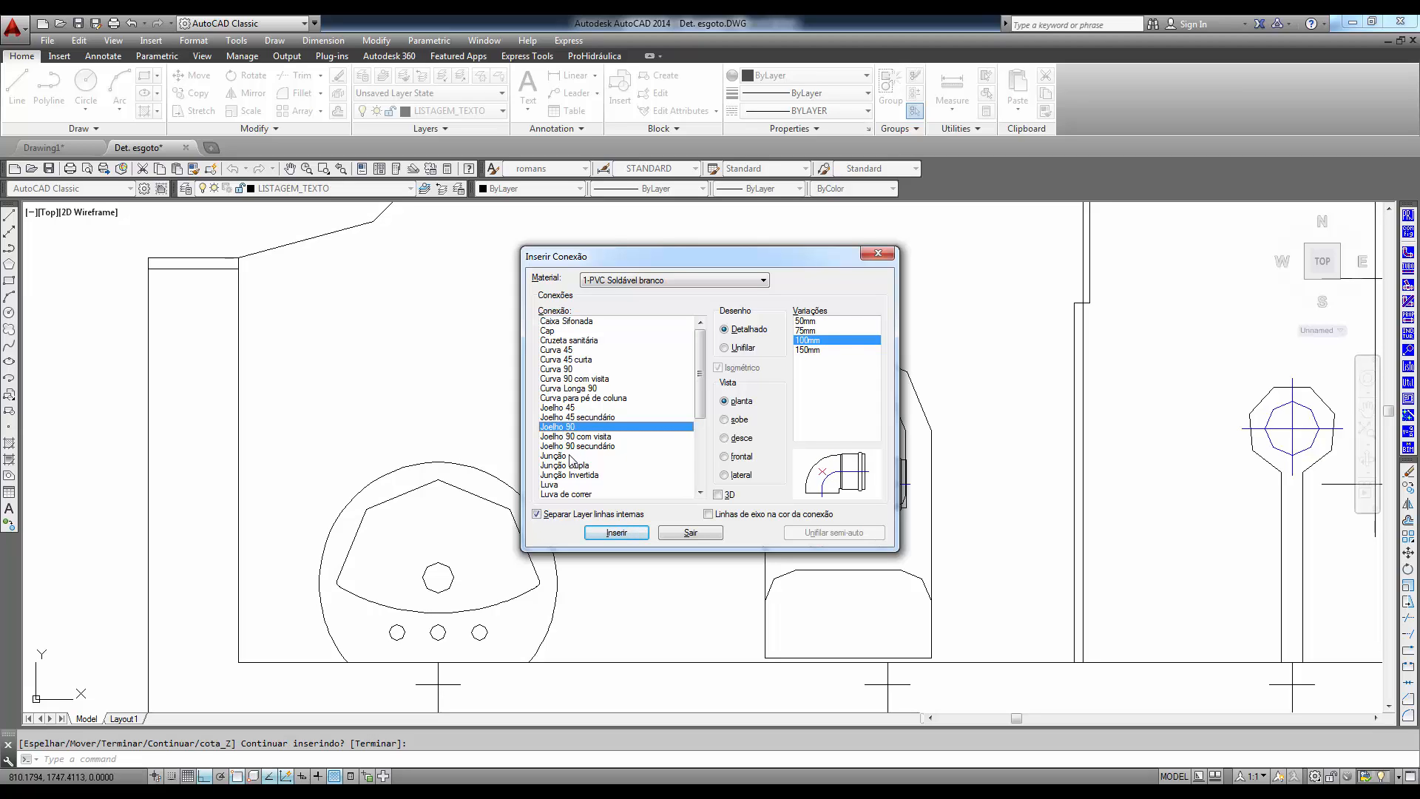
click(828, 321)
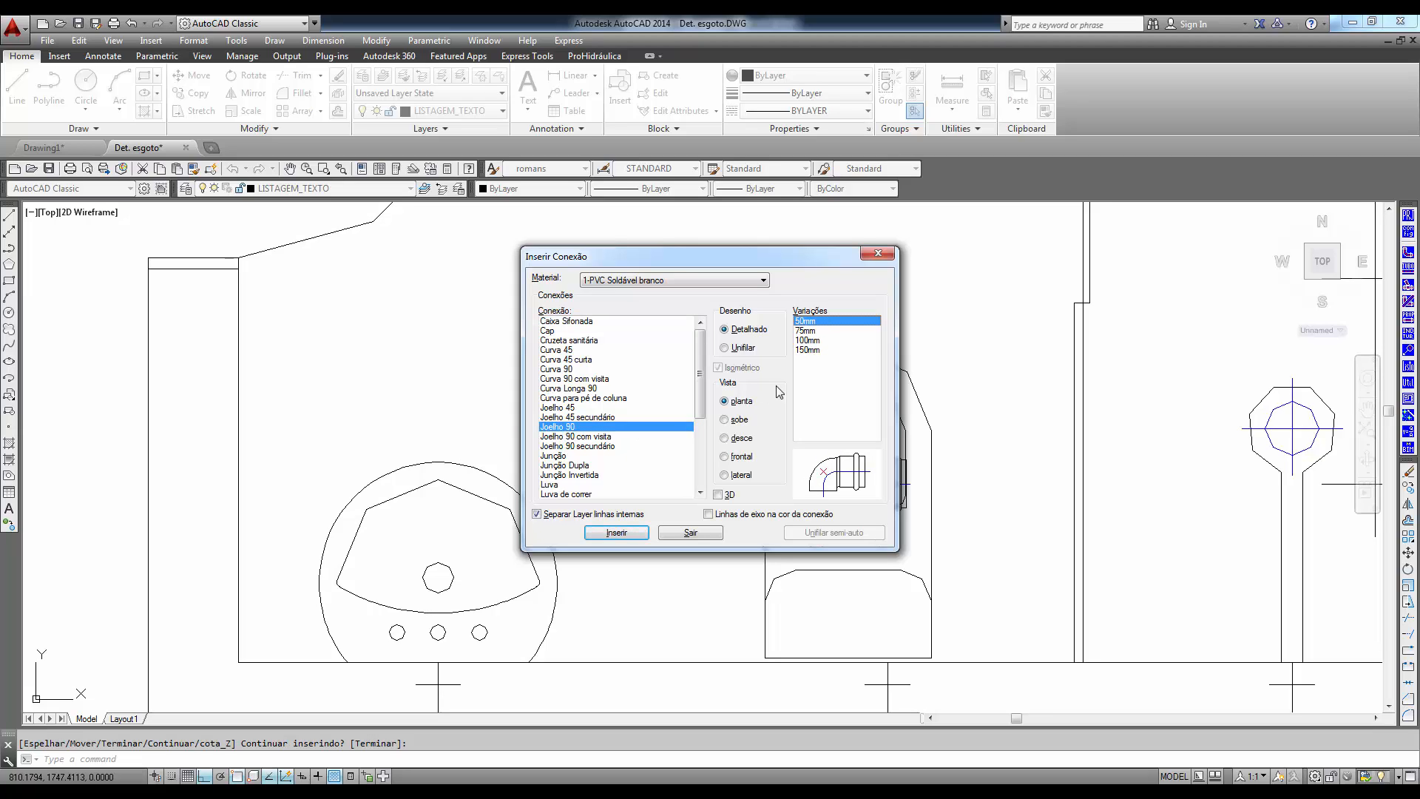
click(741, 440)
click(736, 458)
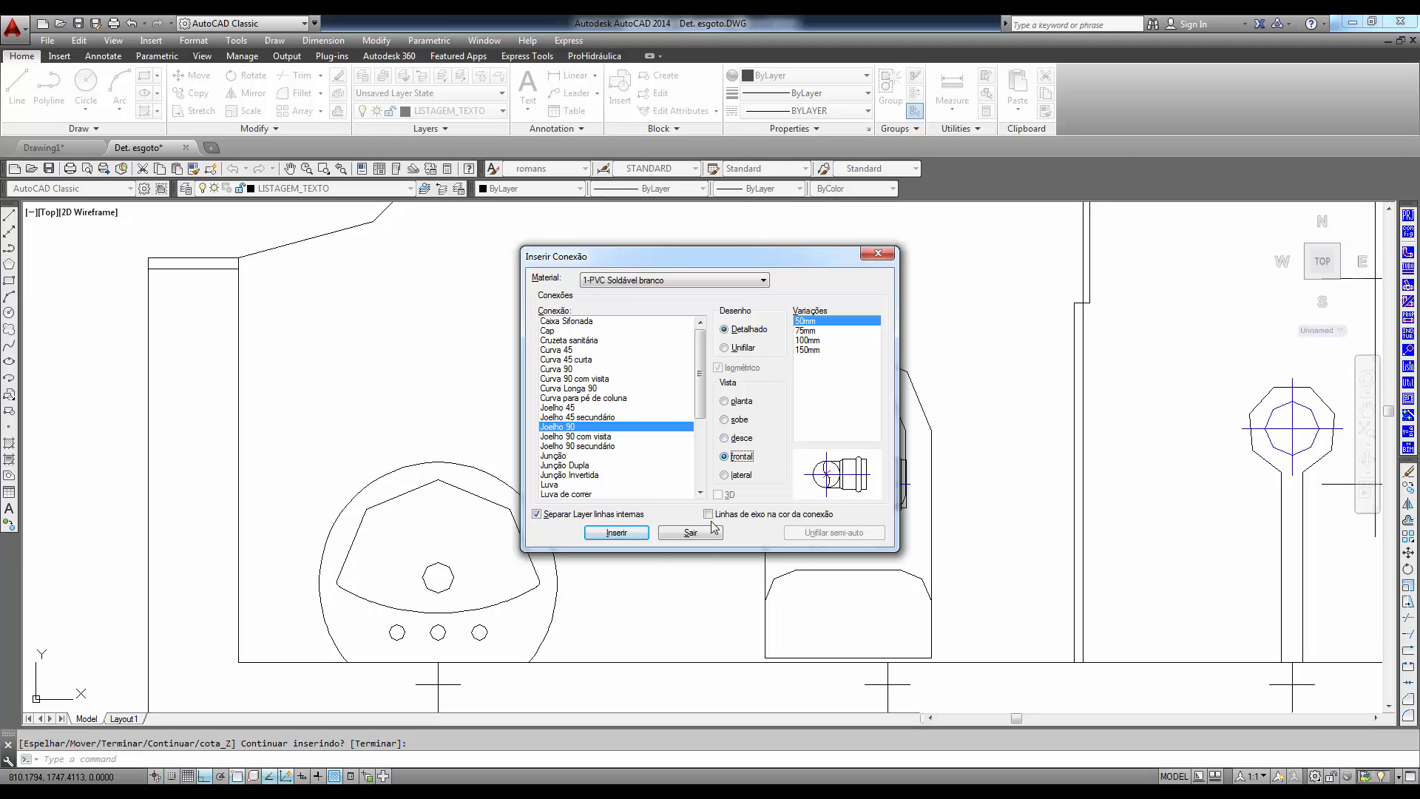
click(616, 533)
click(438, 684)
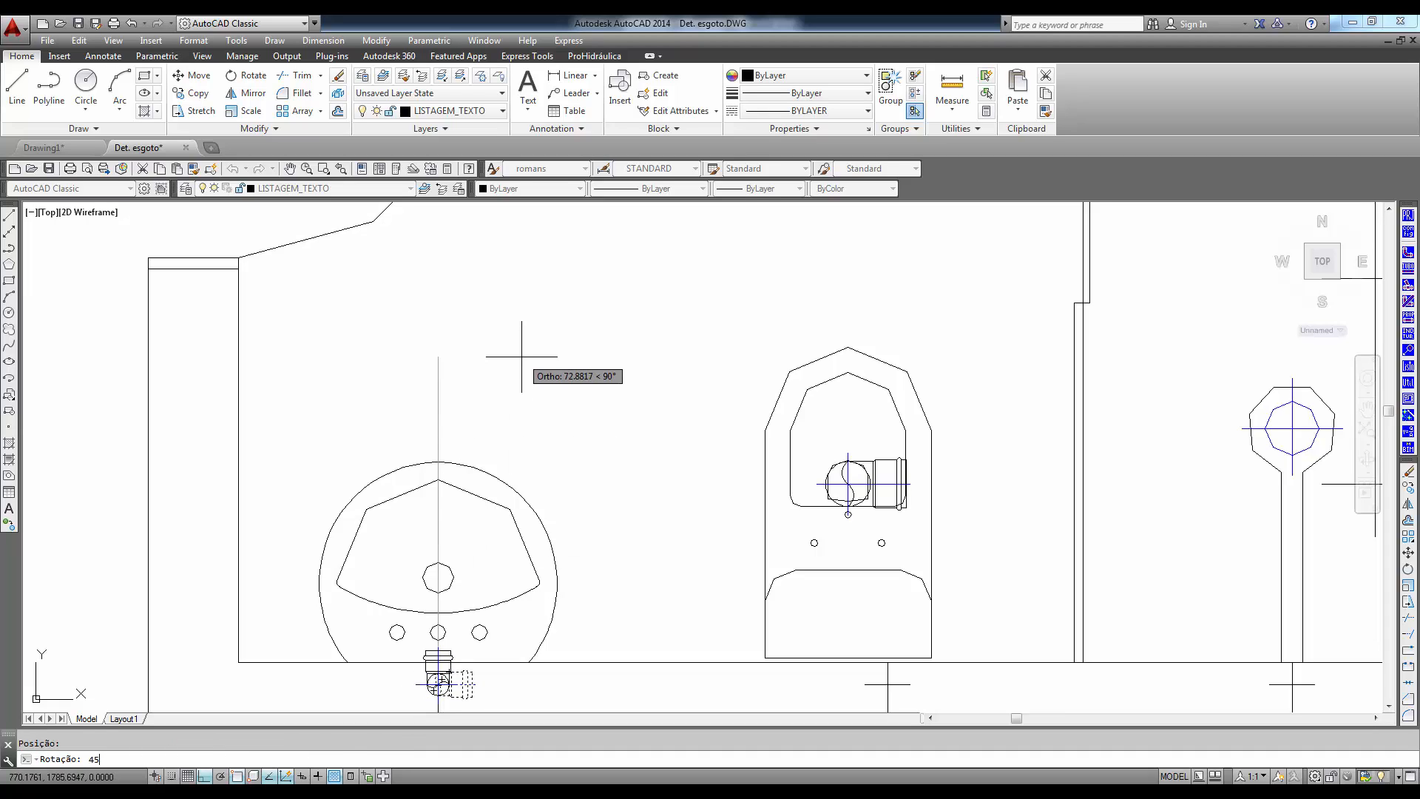
key(Return)
scroll(599, 421, down, 4)
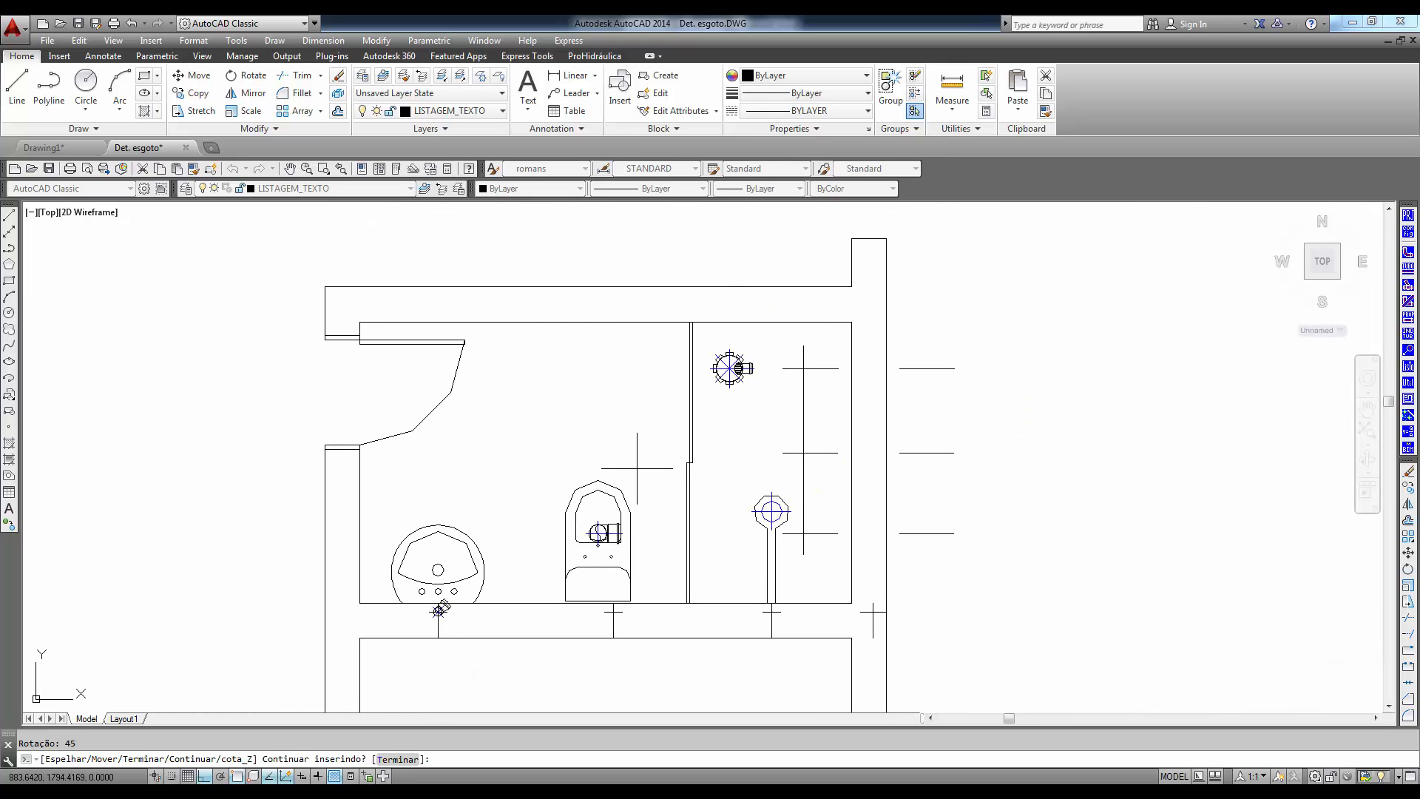
- Insert a detailed 50mm Tê in sobe view at the upper axis crossing beside the Caixa Sifonada, with its socket facing the box
scroll(728, 510, up, 3)
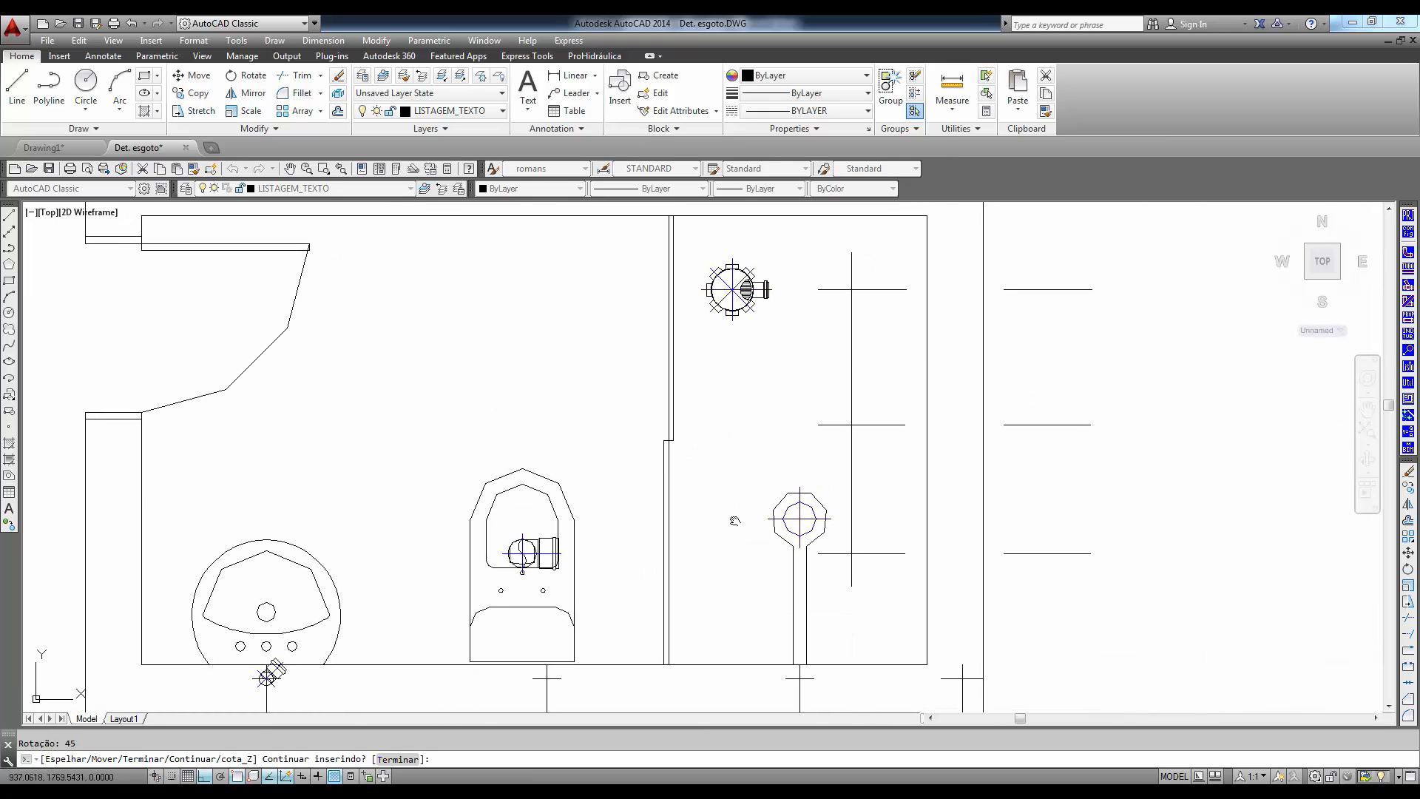
key(Return)
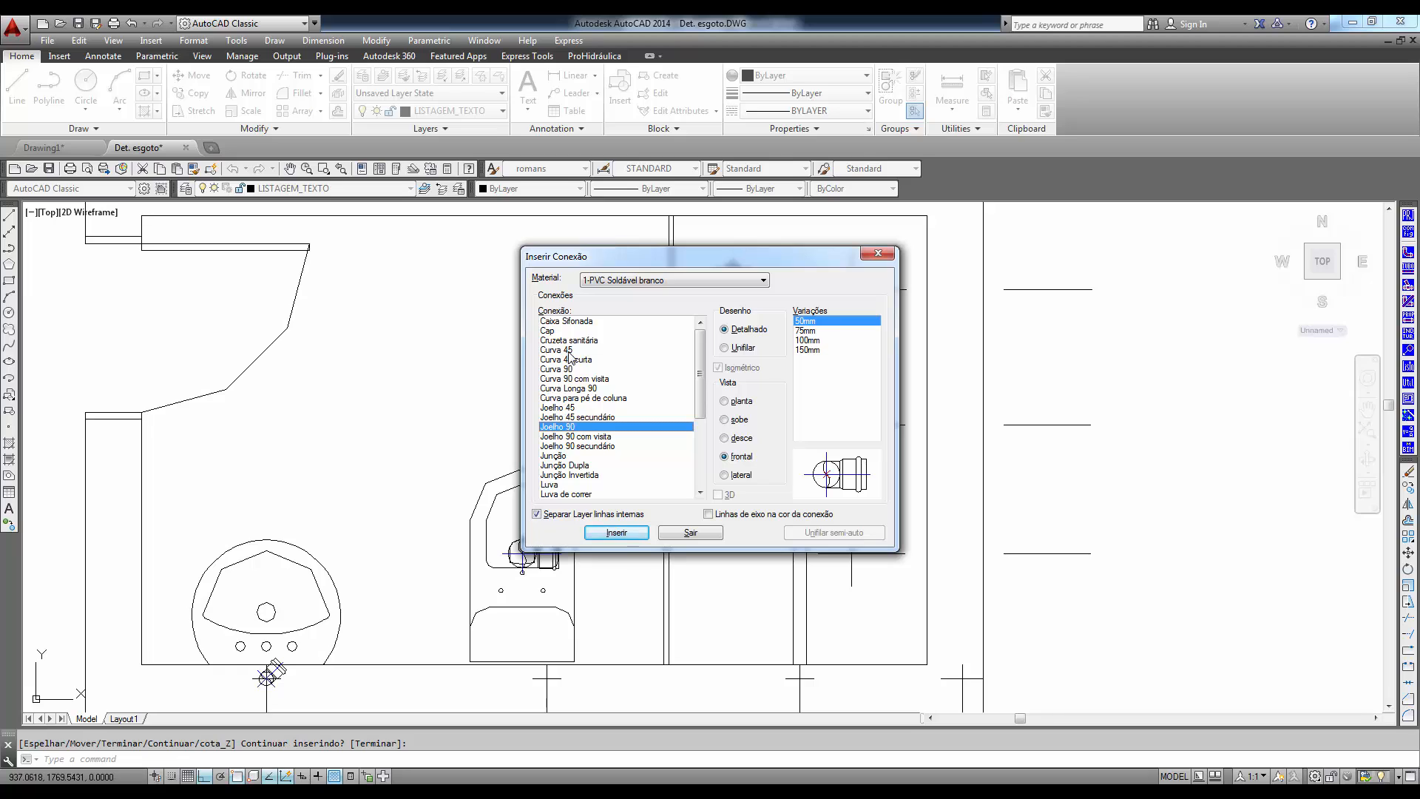
click(560, 494)
scroll(554, 459, down, 5)
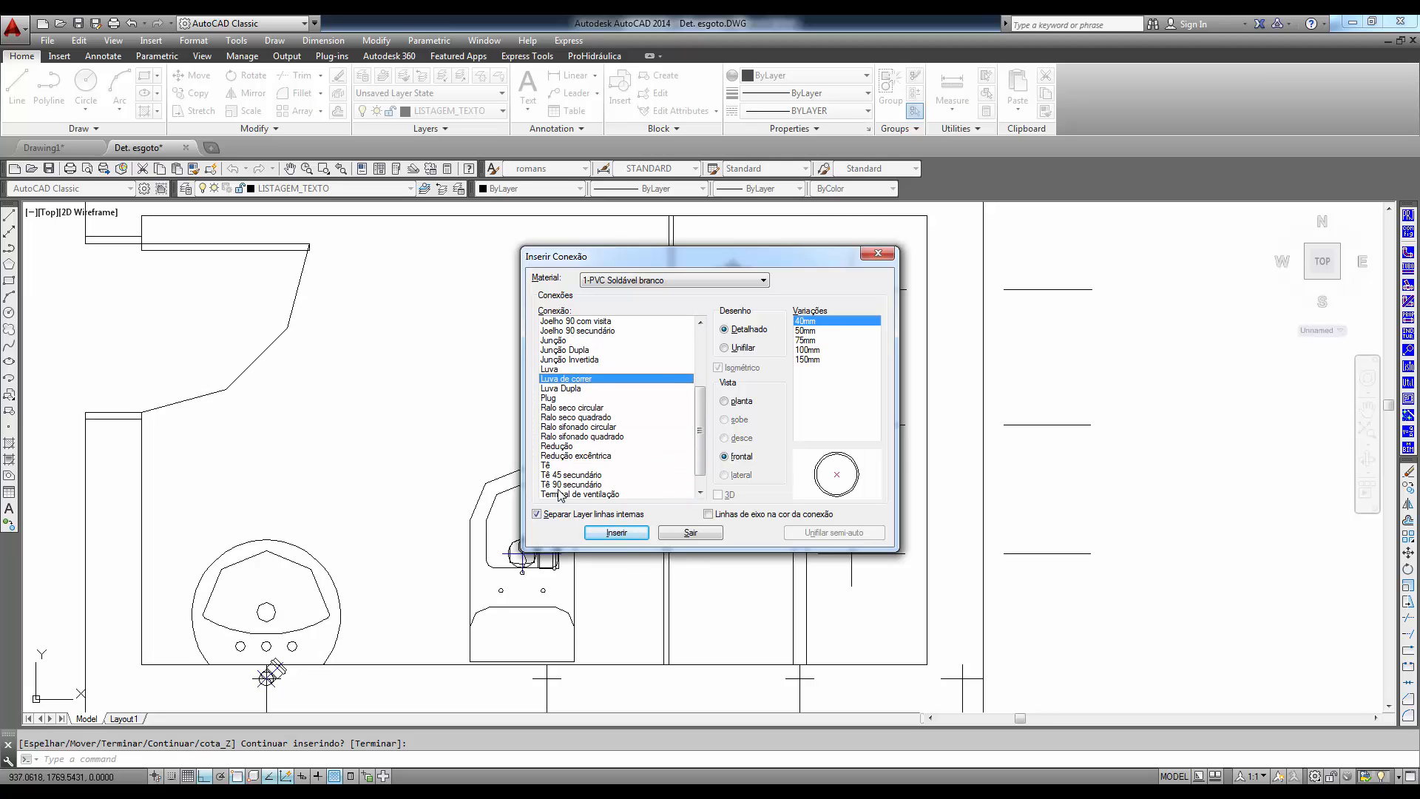
click(550, 446)
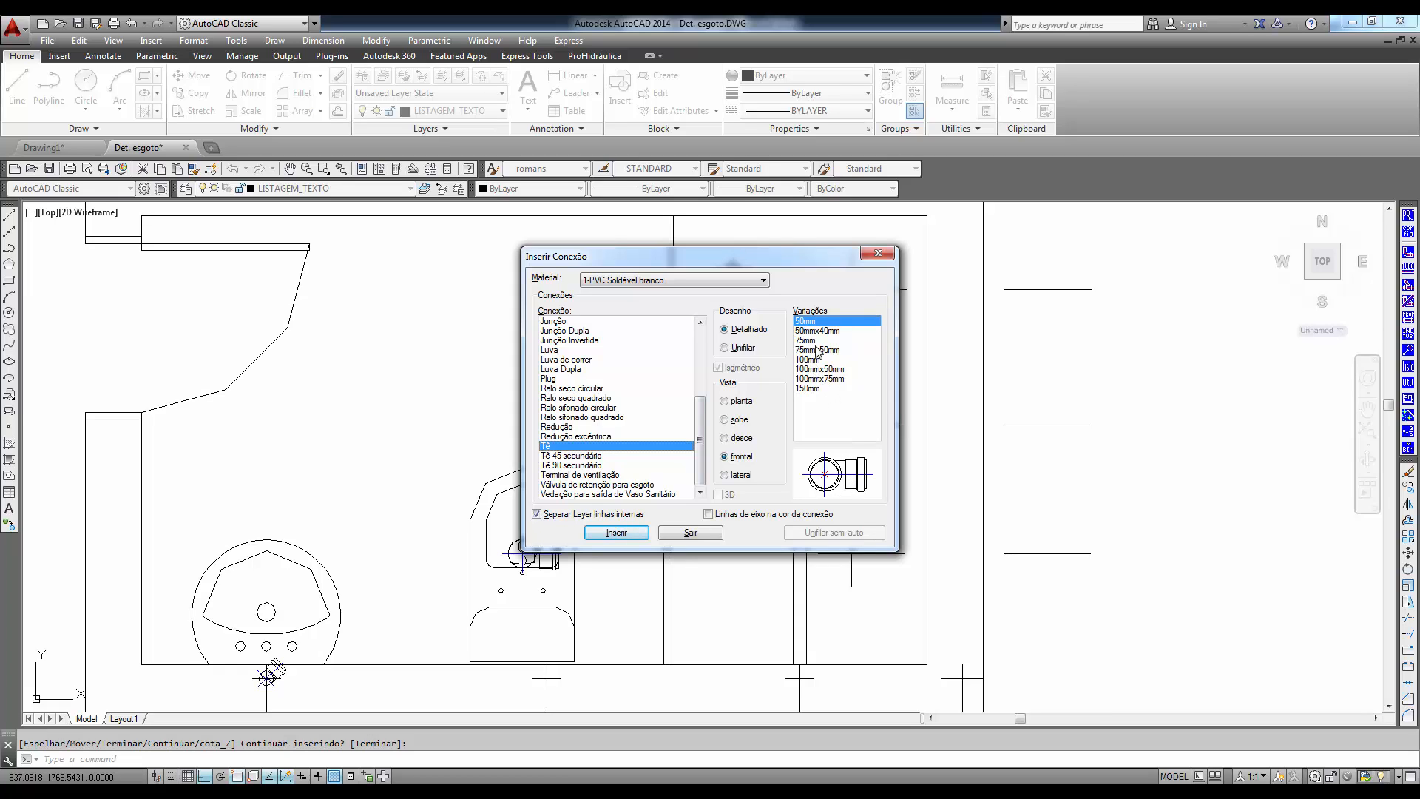
click(739, 407)
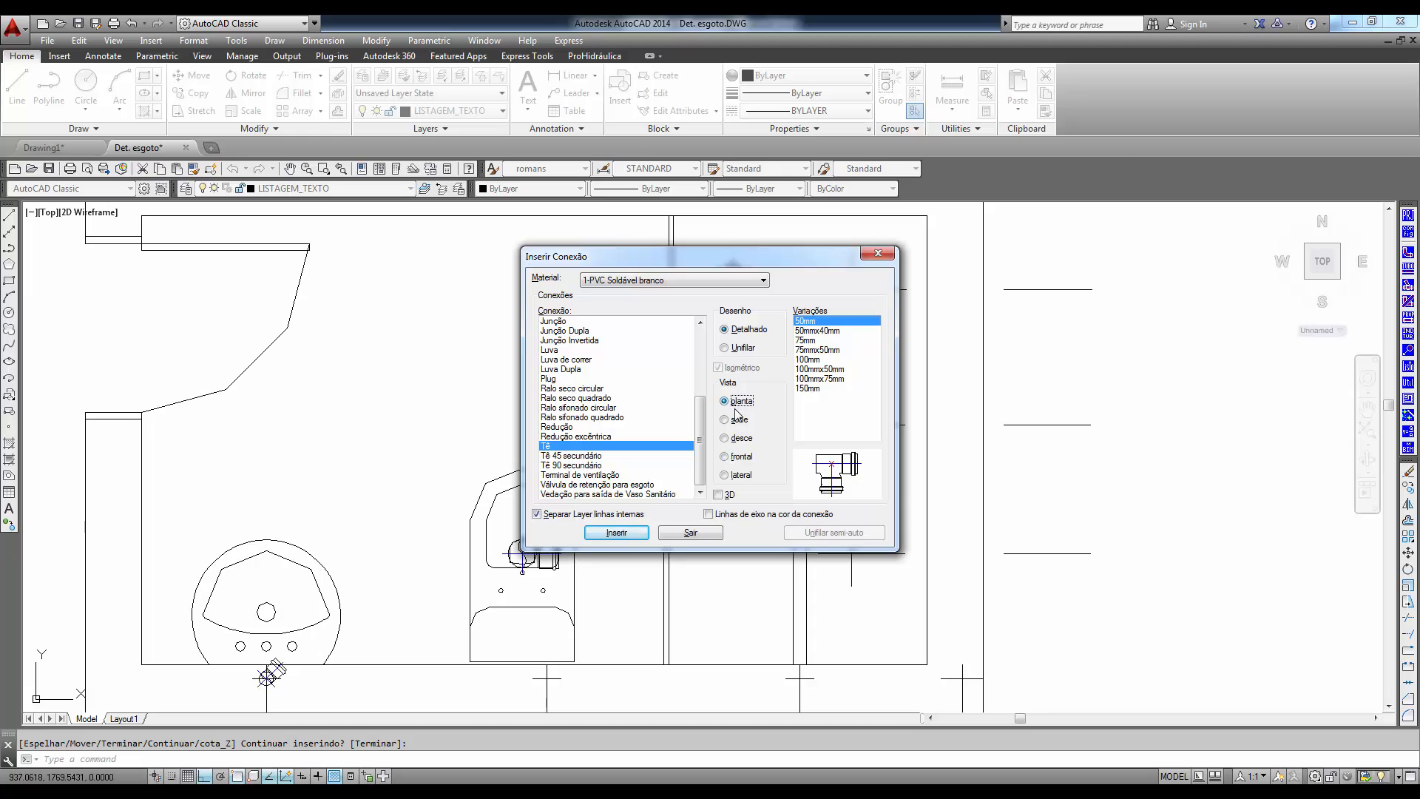
click(738, 420)
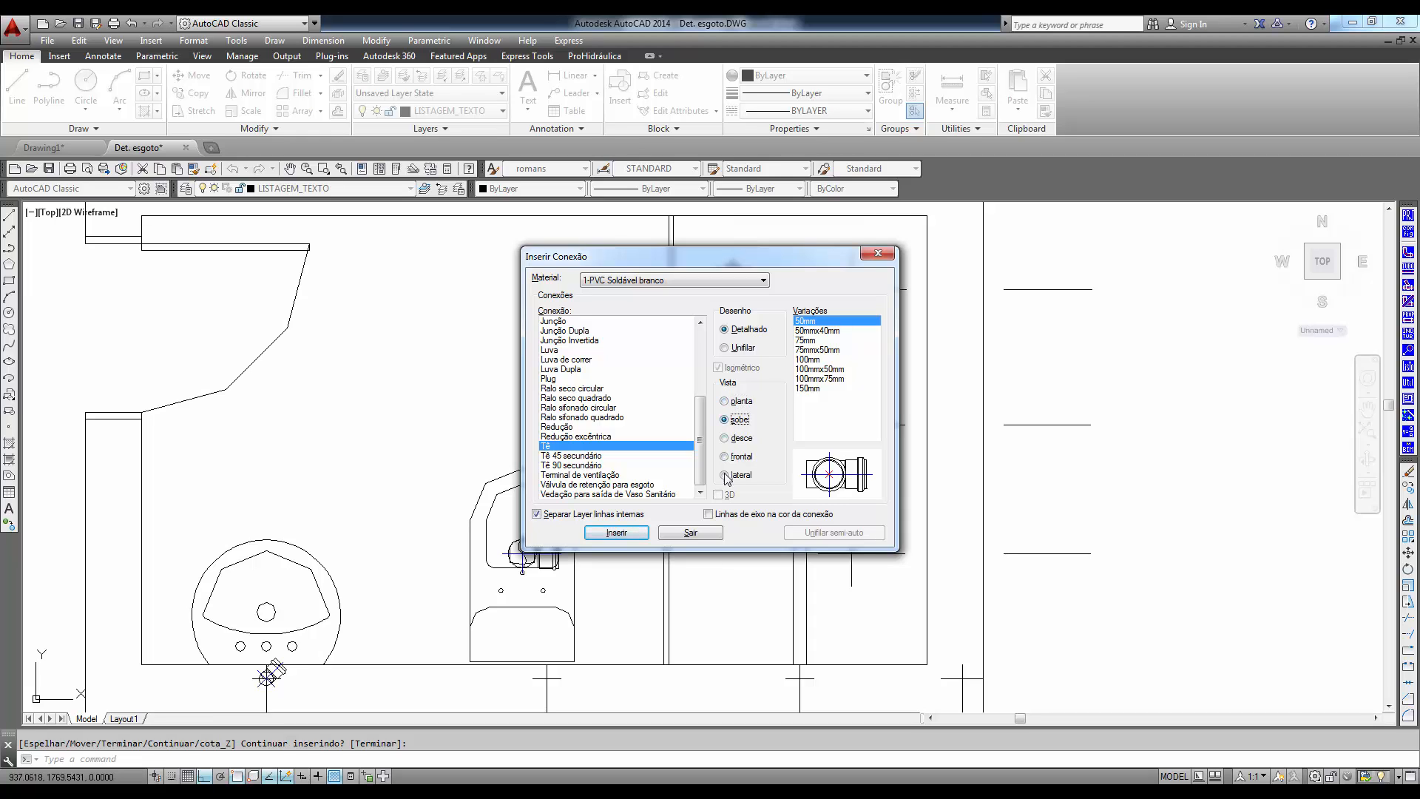
click(617, 534)
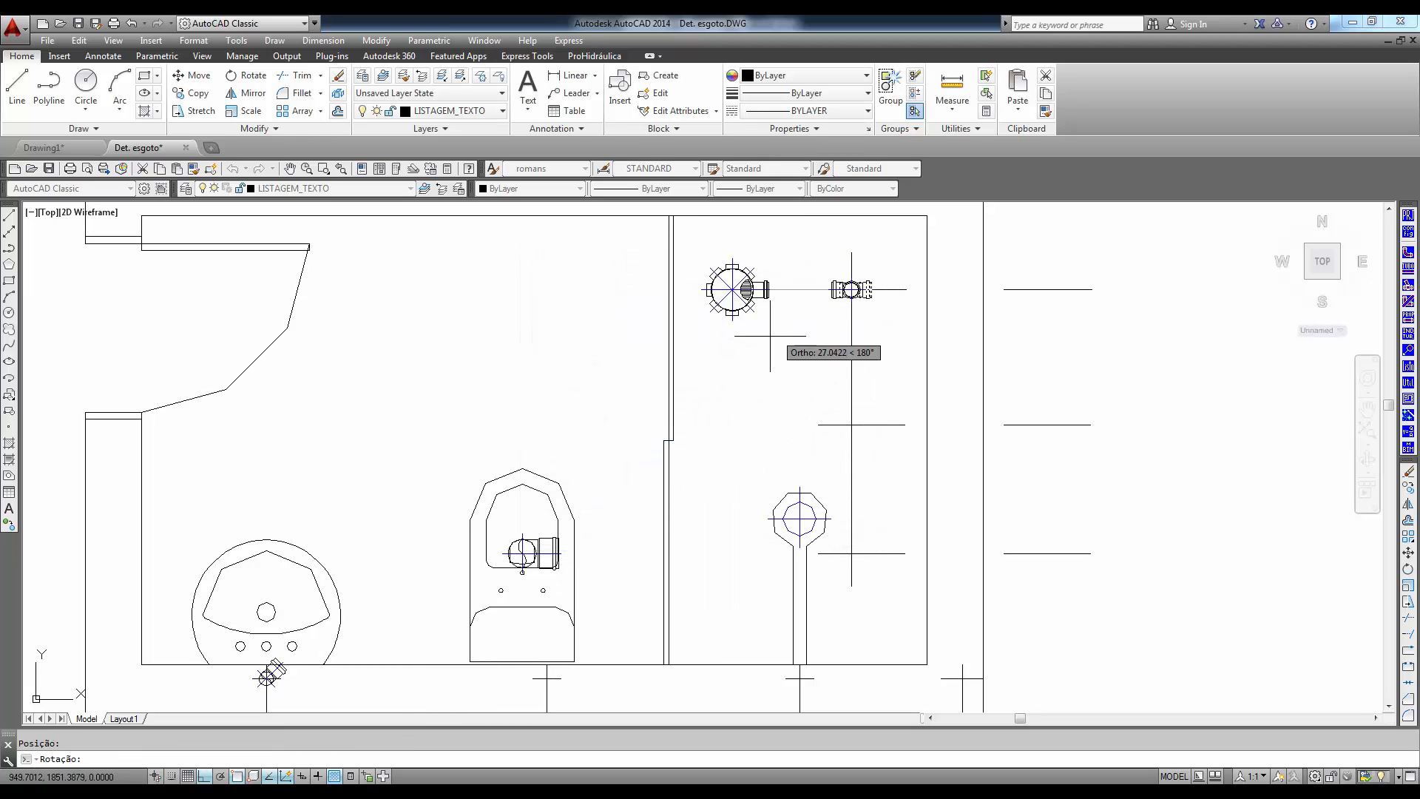
click(770, 340)
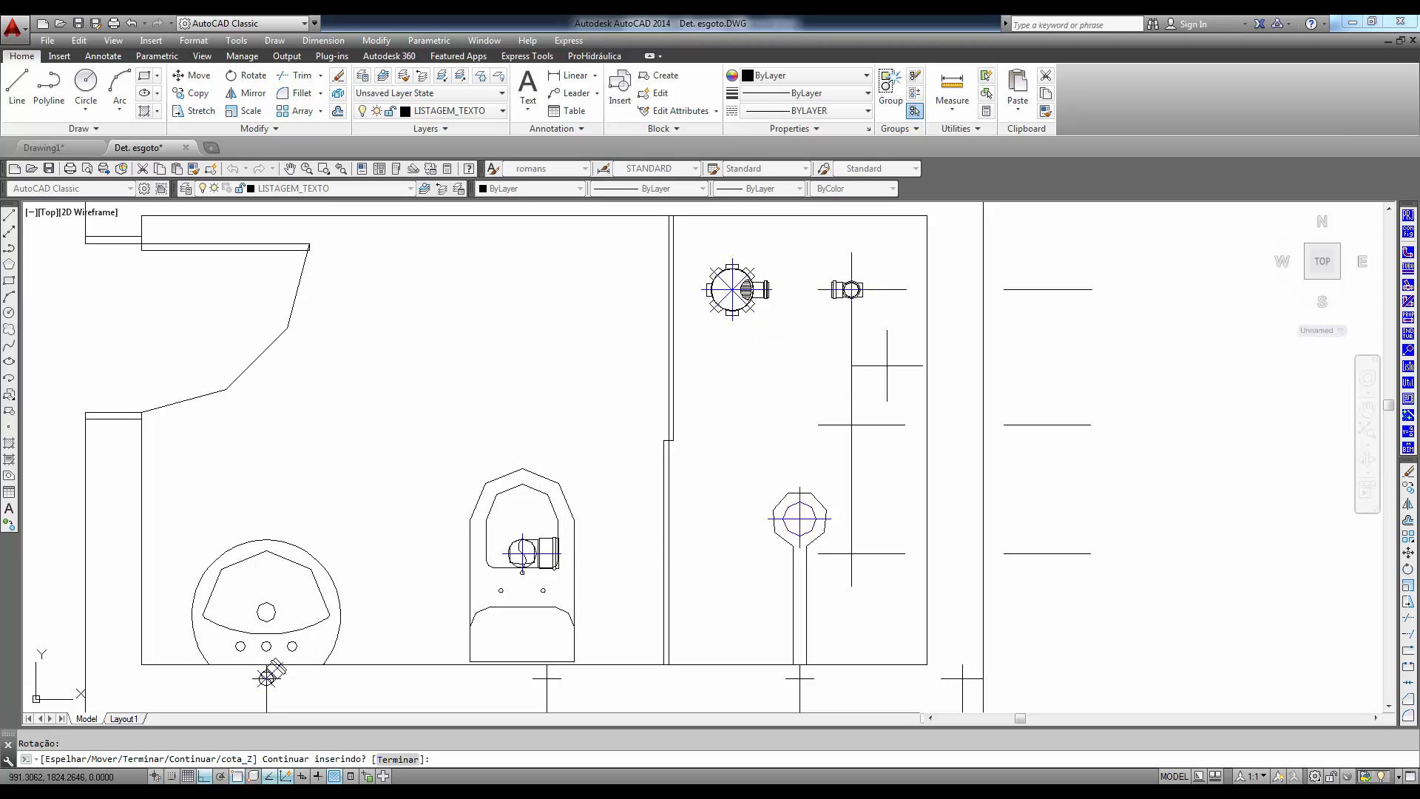
key(Return)
- Insert a detailed 50mm Tê in planta view at the middle axis crossing, with its branches facing up and right
click(582, 486)
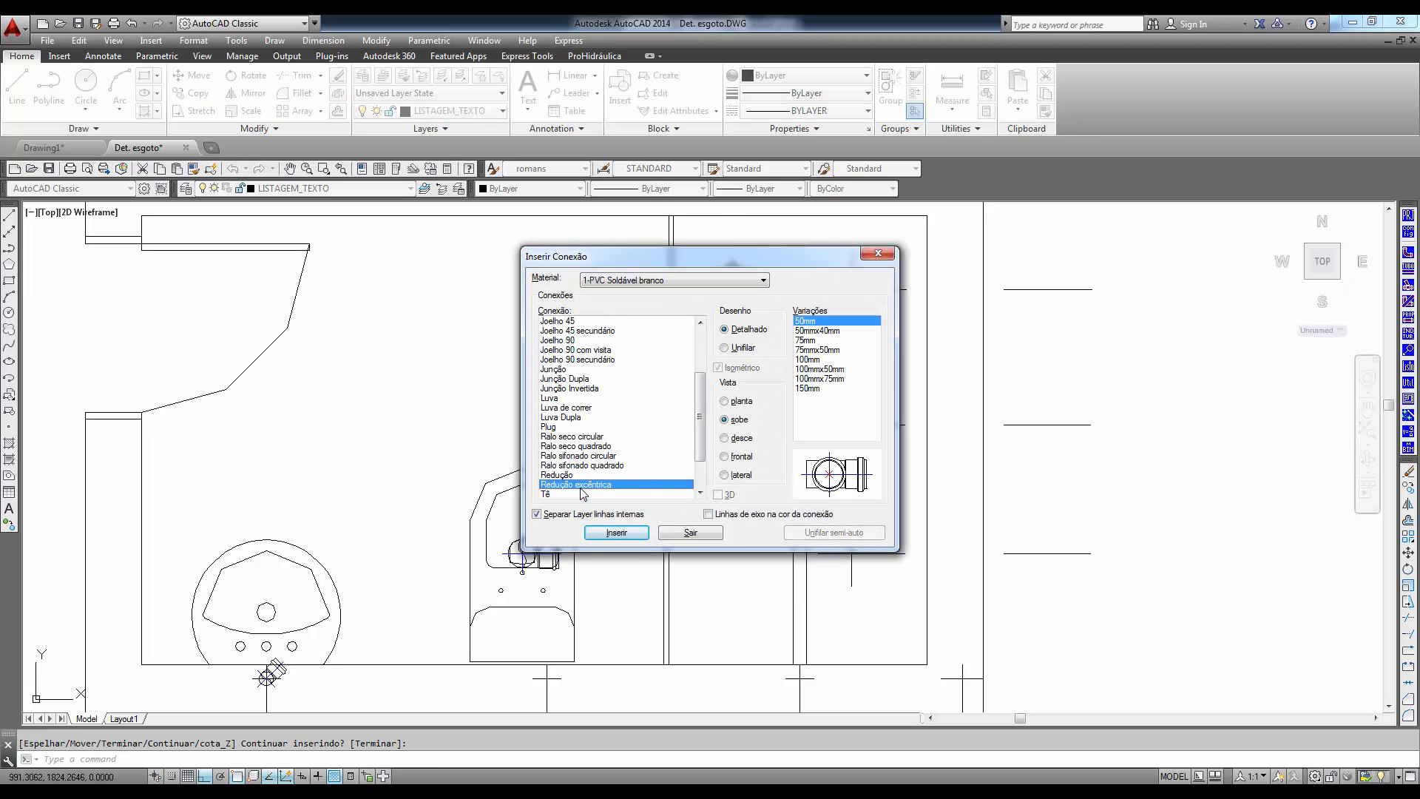
key(Down)
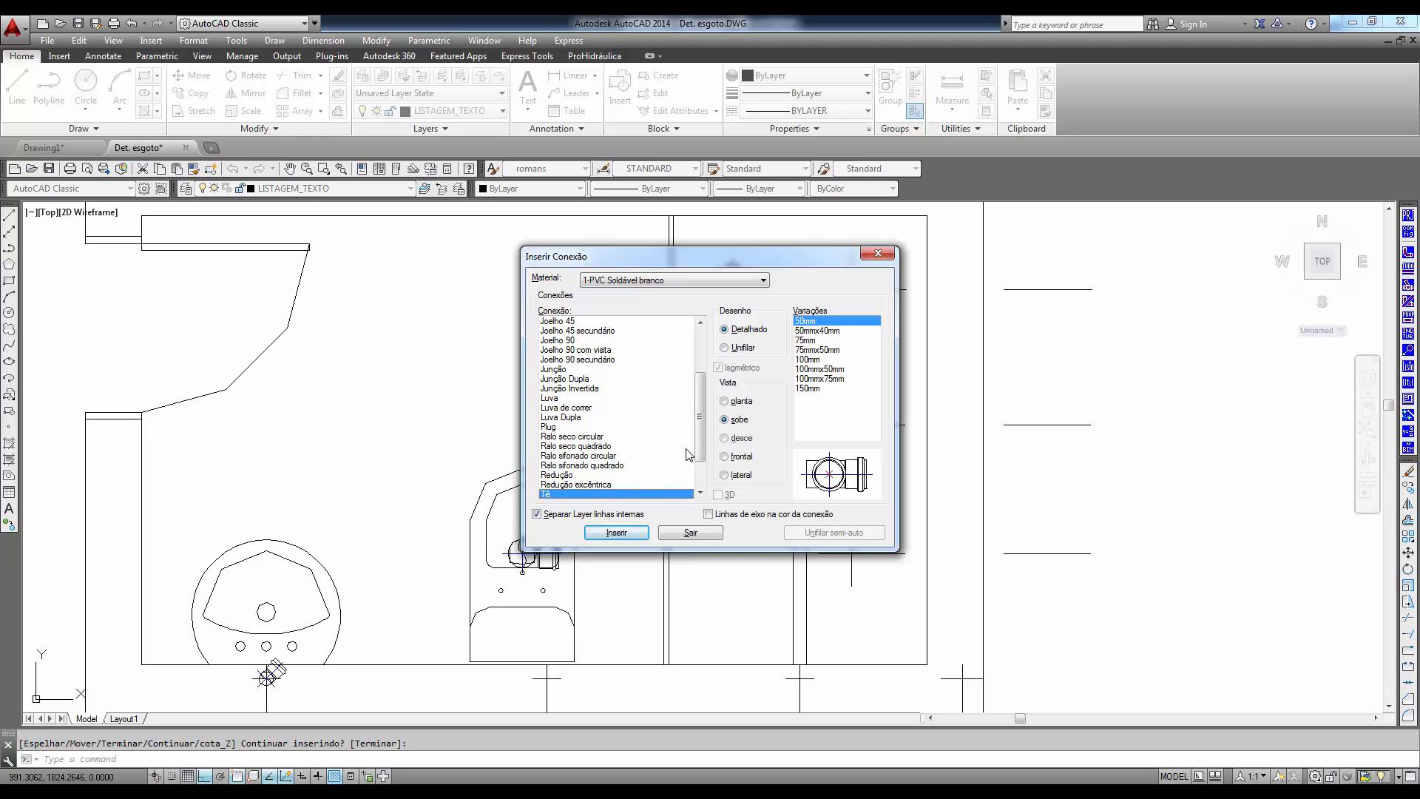
click(738, 403)
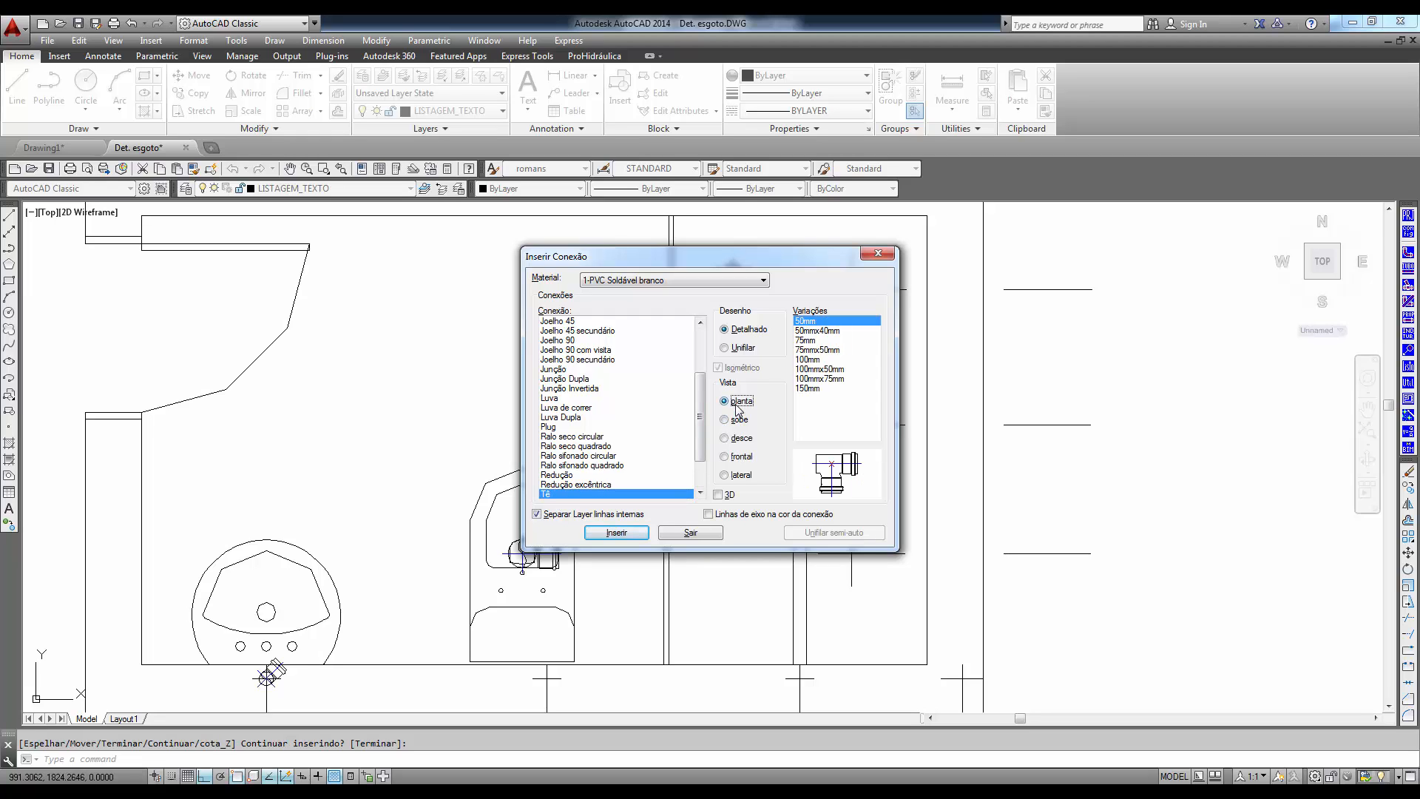
click(616, 532)
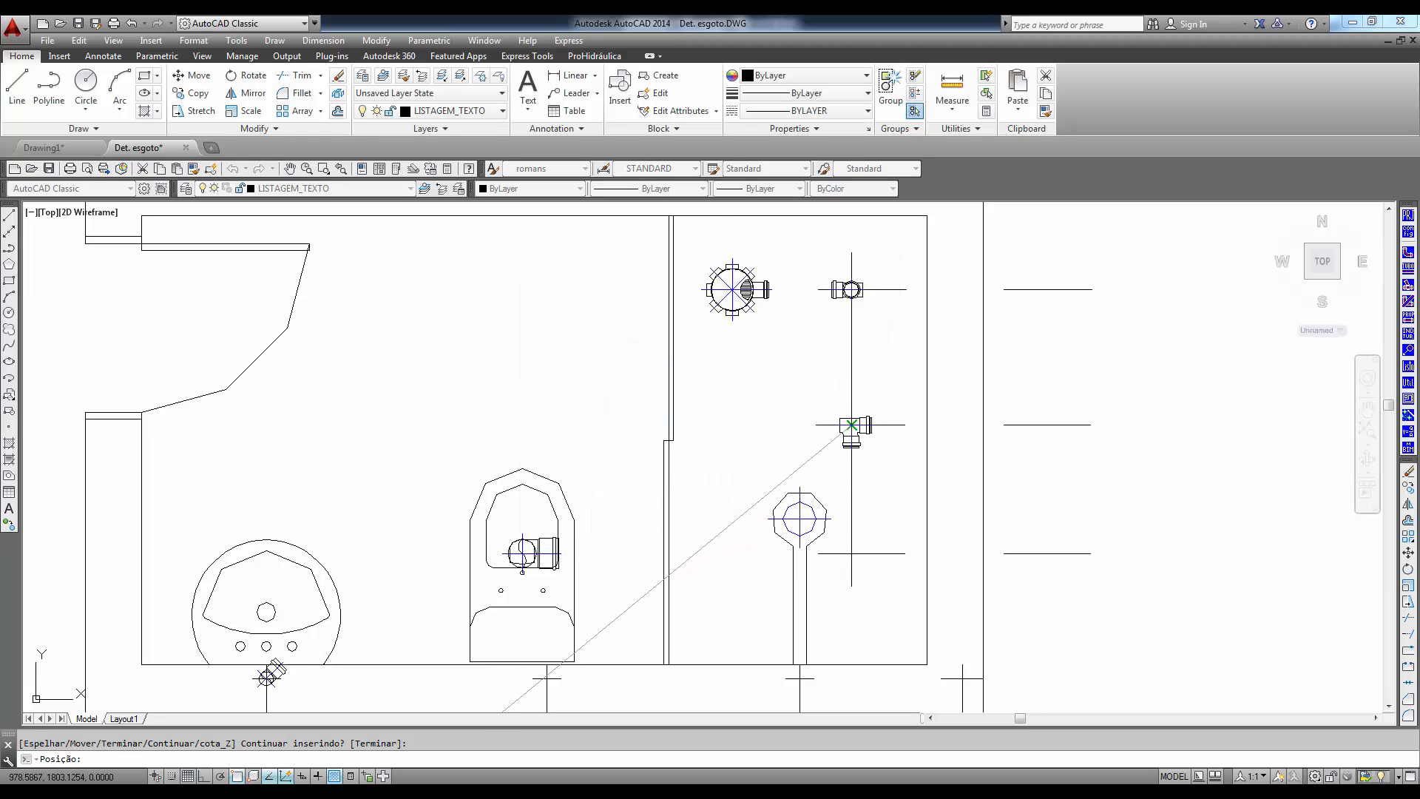
click(850, 426)
click(825, 375)
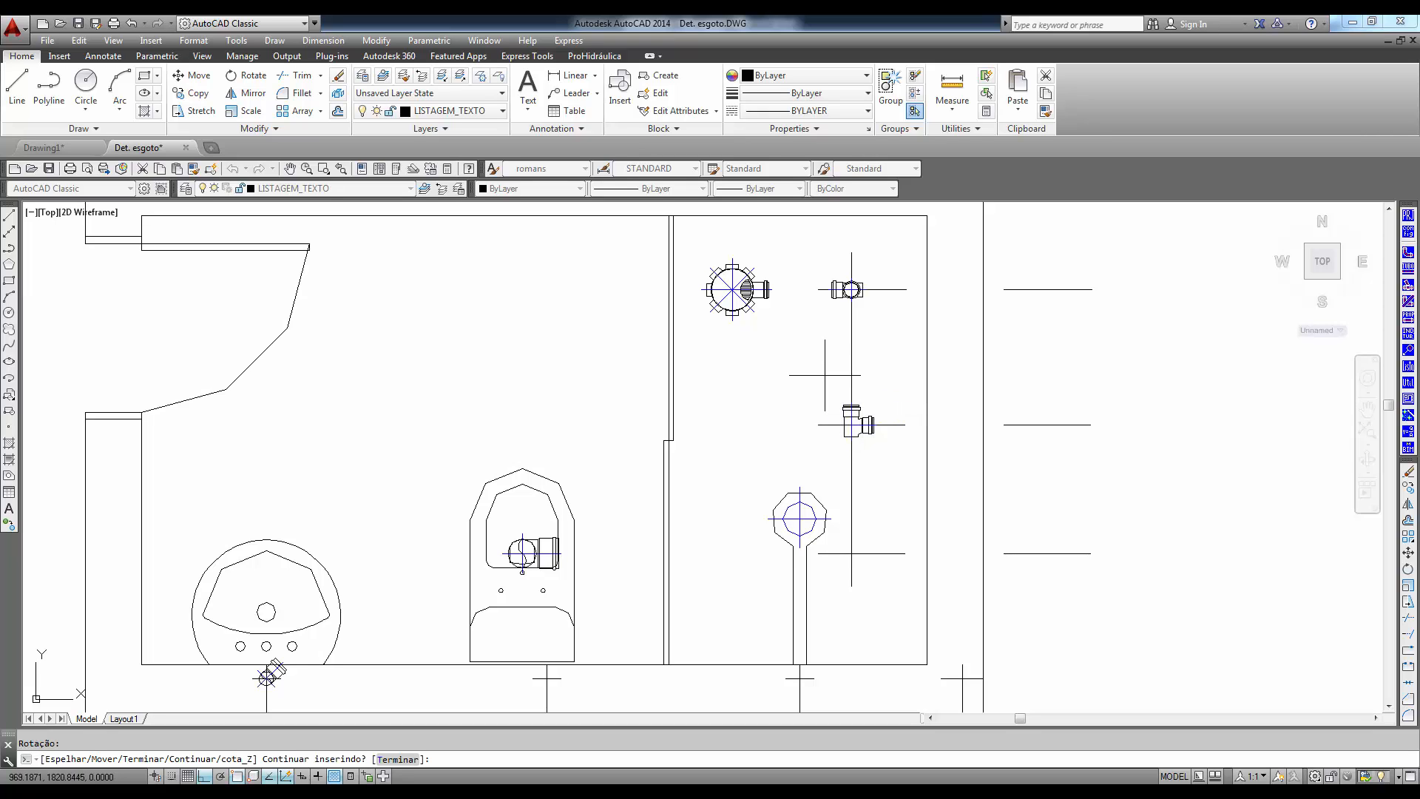
middle_drag(820, 588, 729, 480)
key(Return)
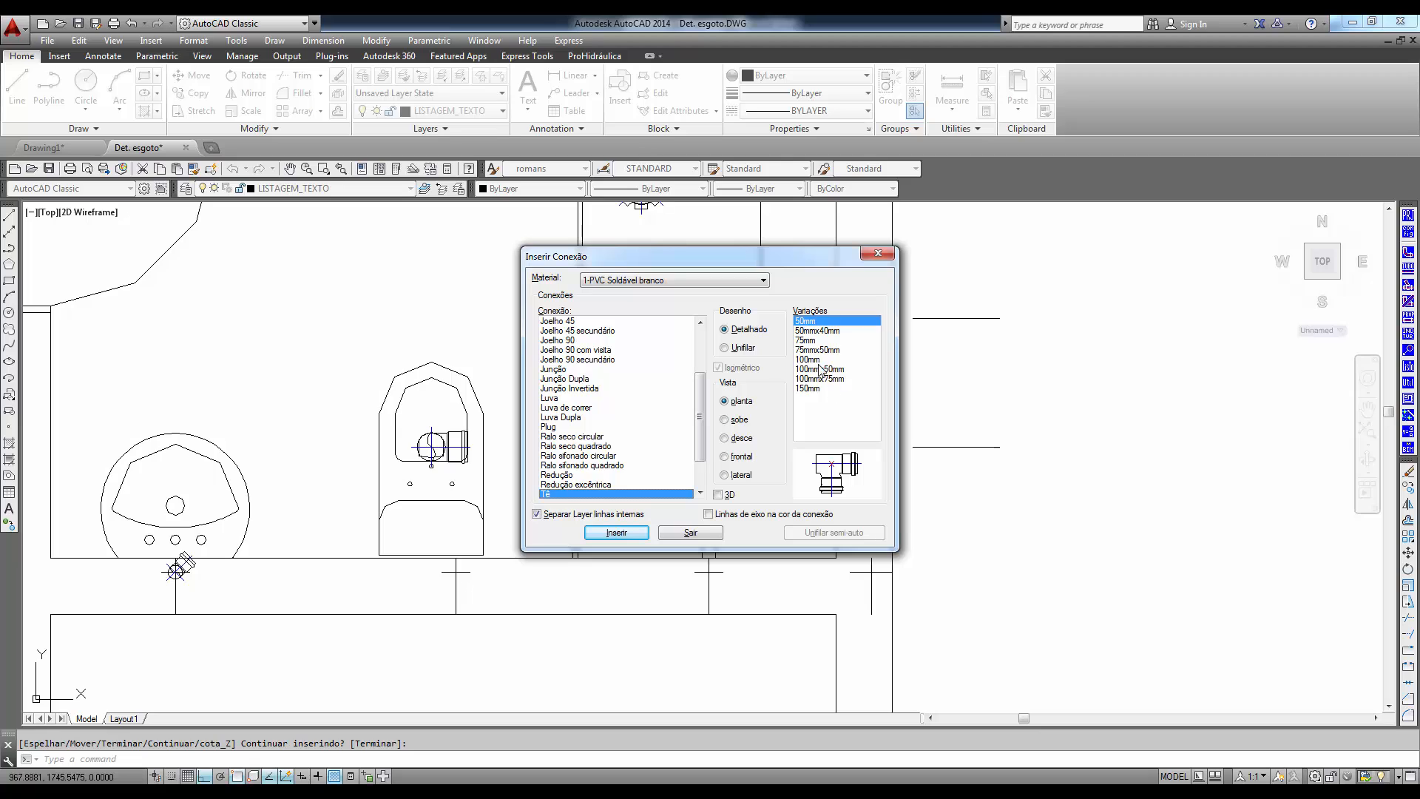
- Insert a detailed 100mmx50mm Tê in sobe view at the lower axis crossing, facing the toilet, and finish inserting fittings
click(820, 369)
click(738, 420)
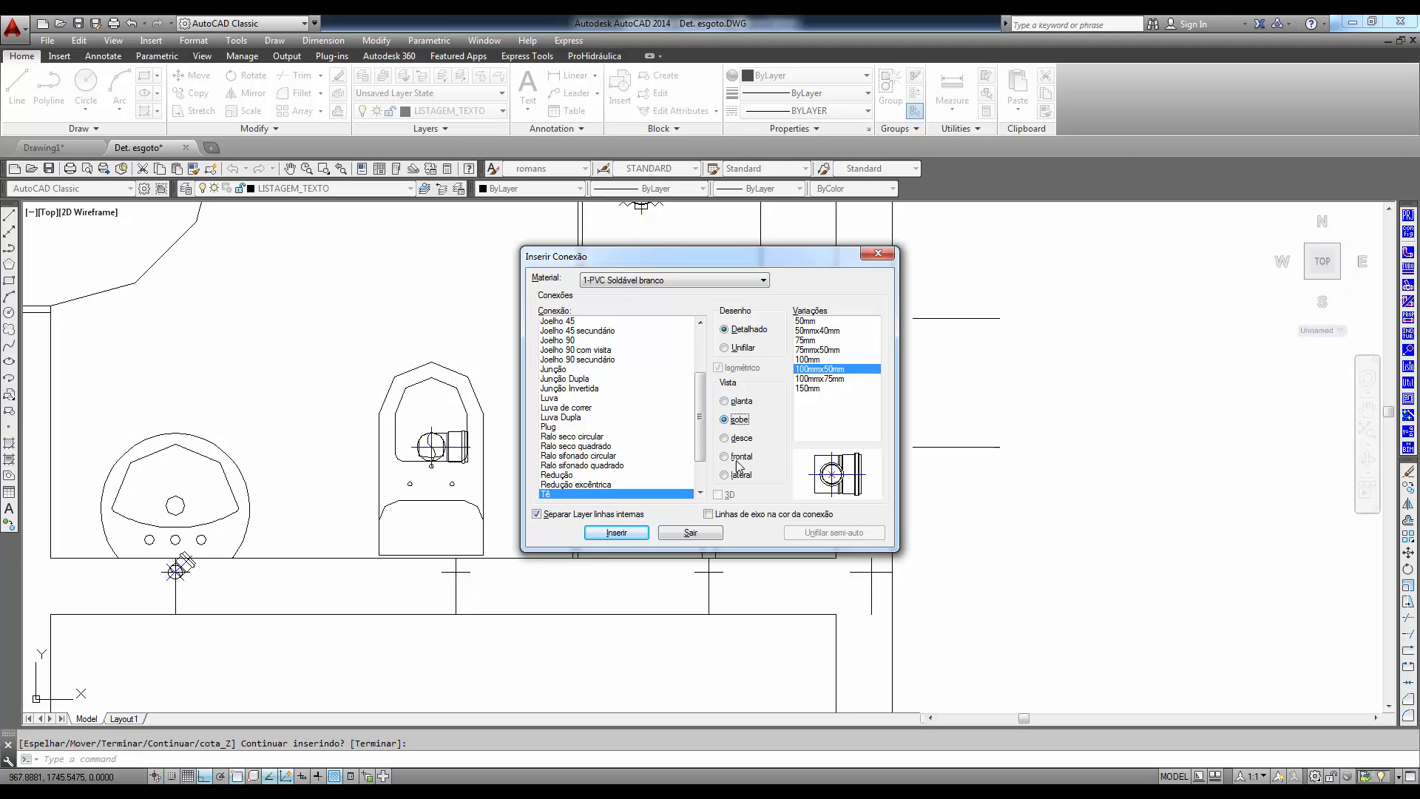
click(633, 538)
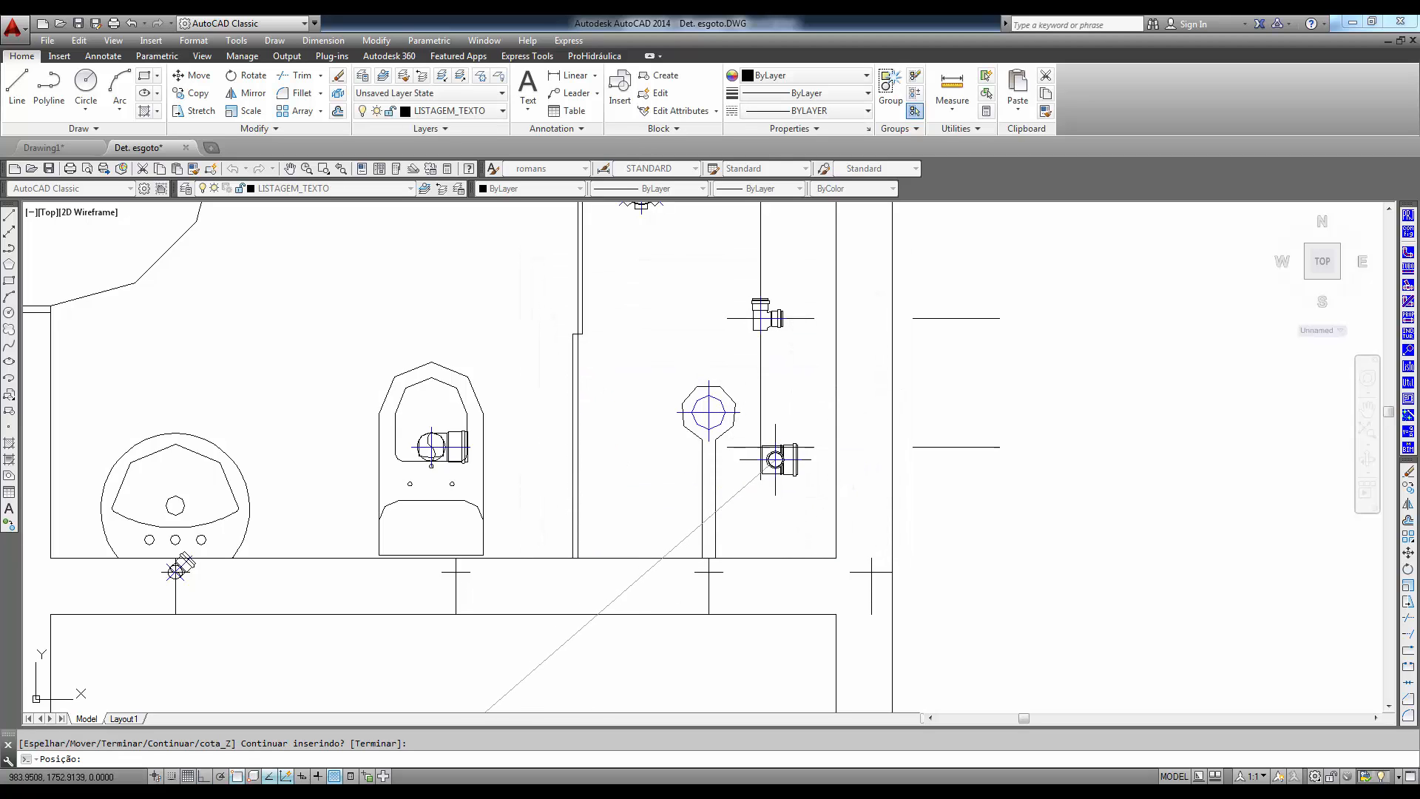
click(760, 447)
click(625, 474)
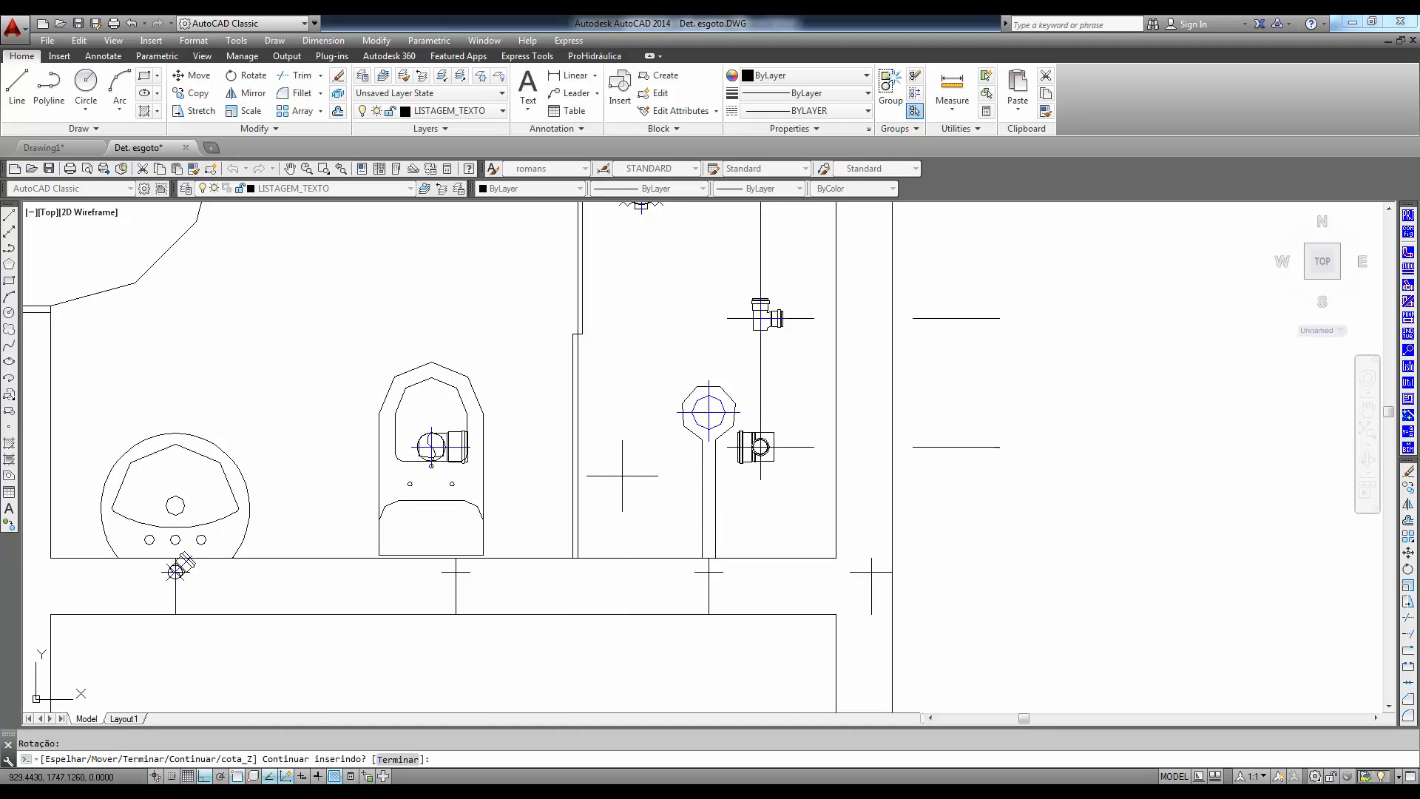
middle_drag(608, 454, 739, 546)
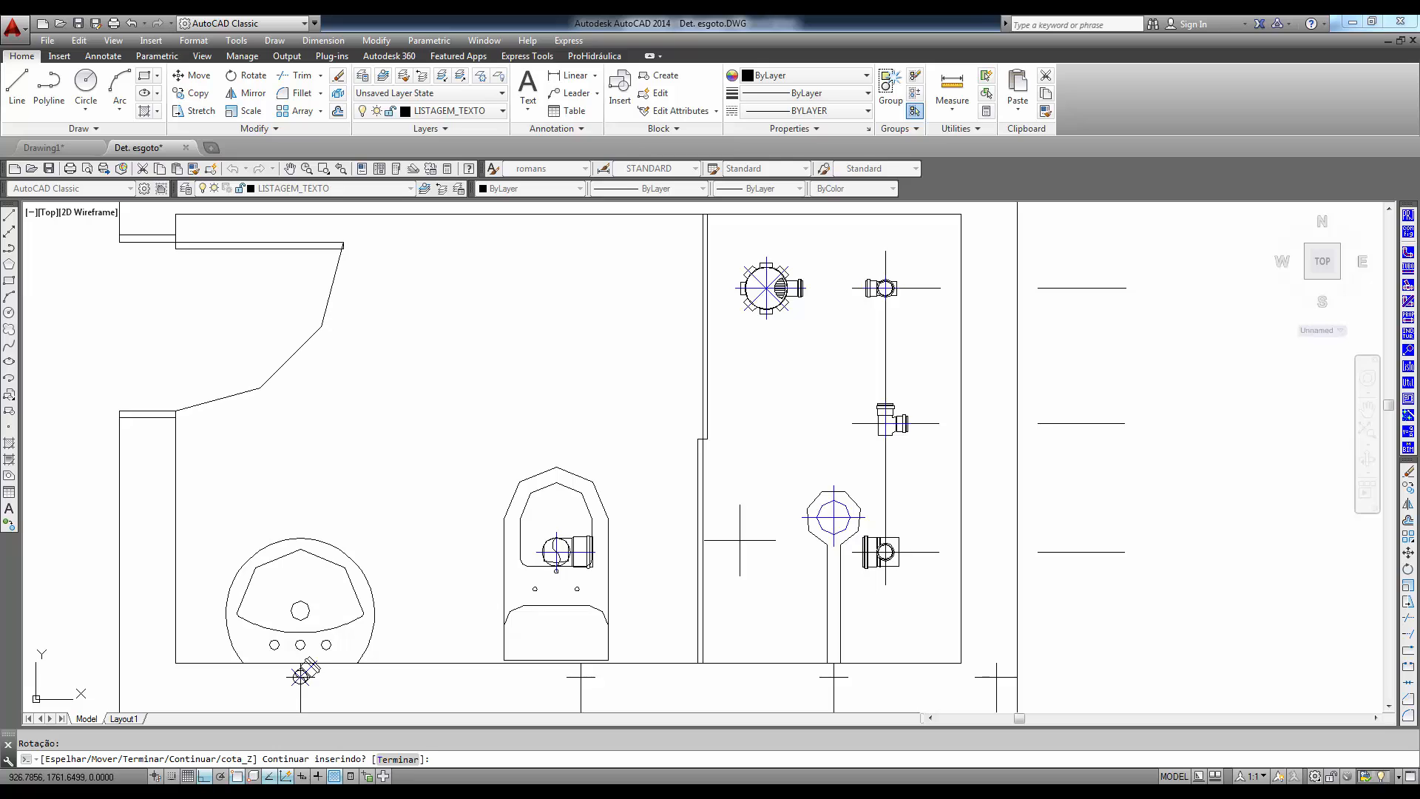
key(Return)
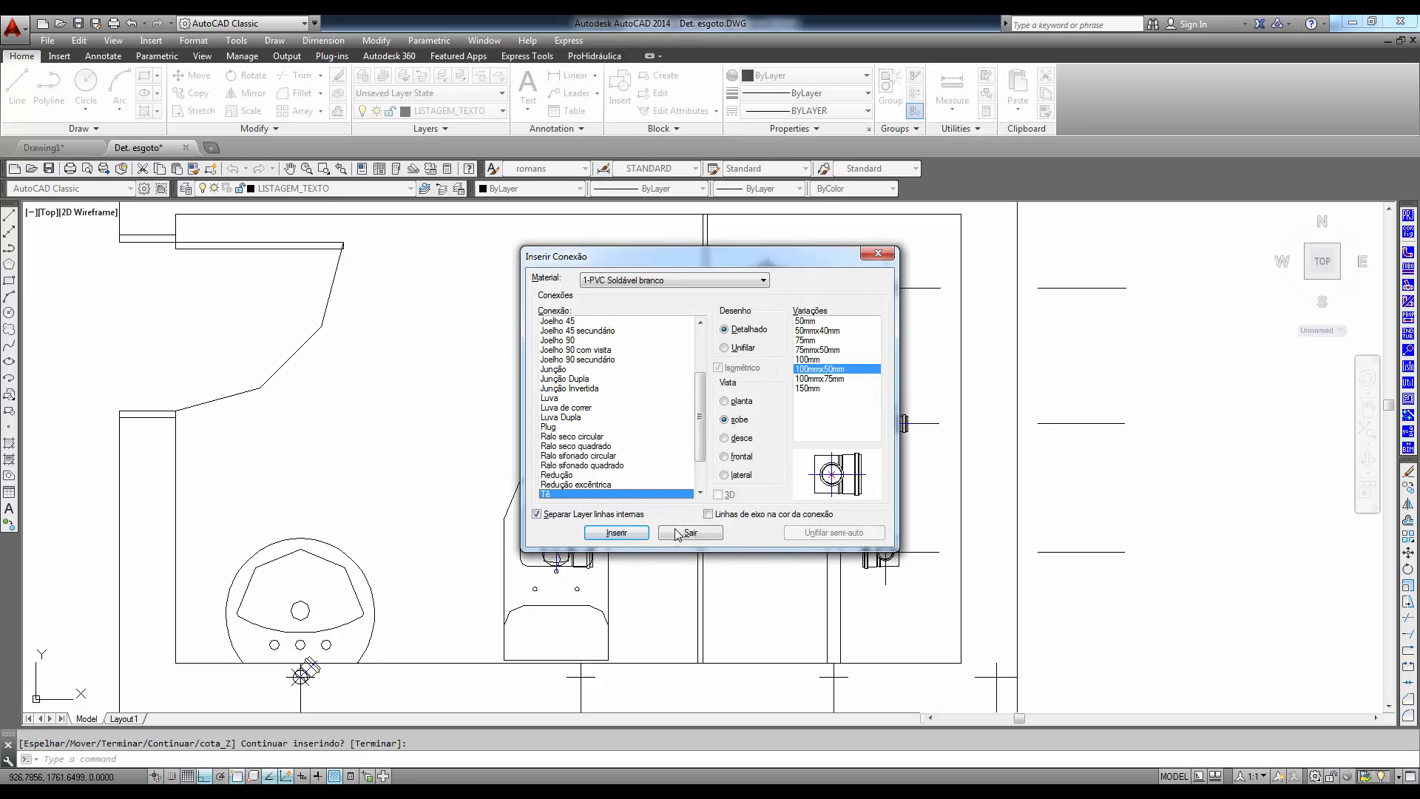
click(677, 533)
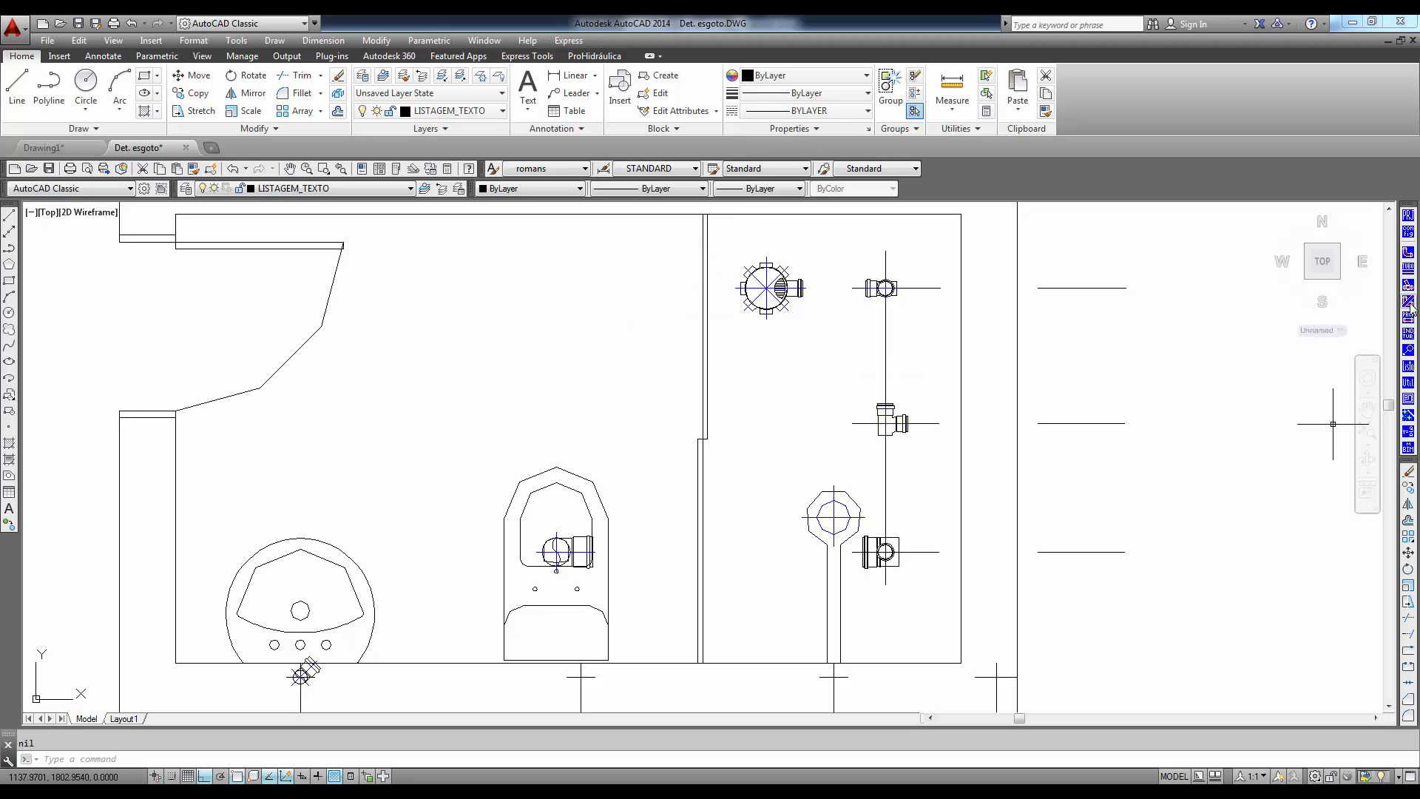
- Start a pipe route at the Caixa Sifonada's left inlet with a horizontal segment running left
click(1408, 269)
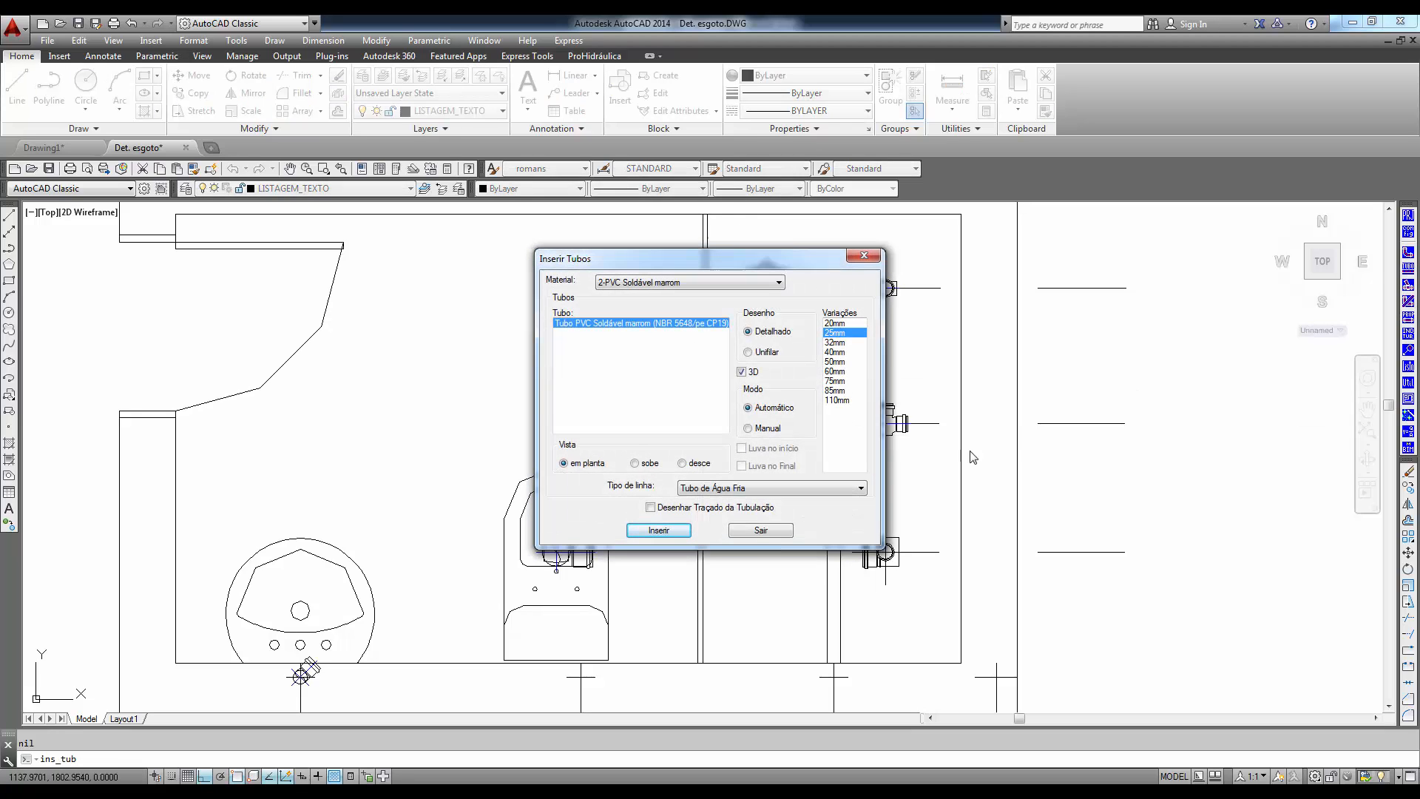
click(658, 530)
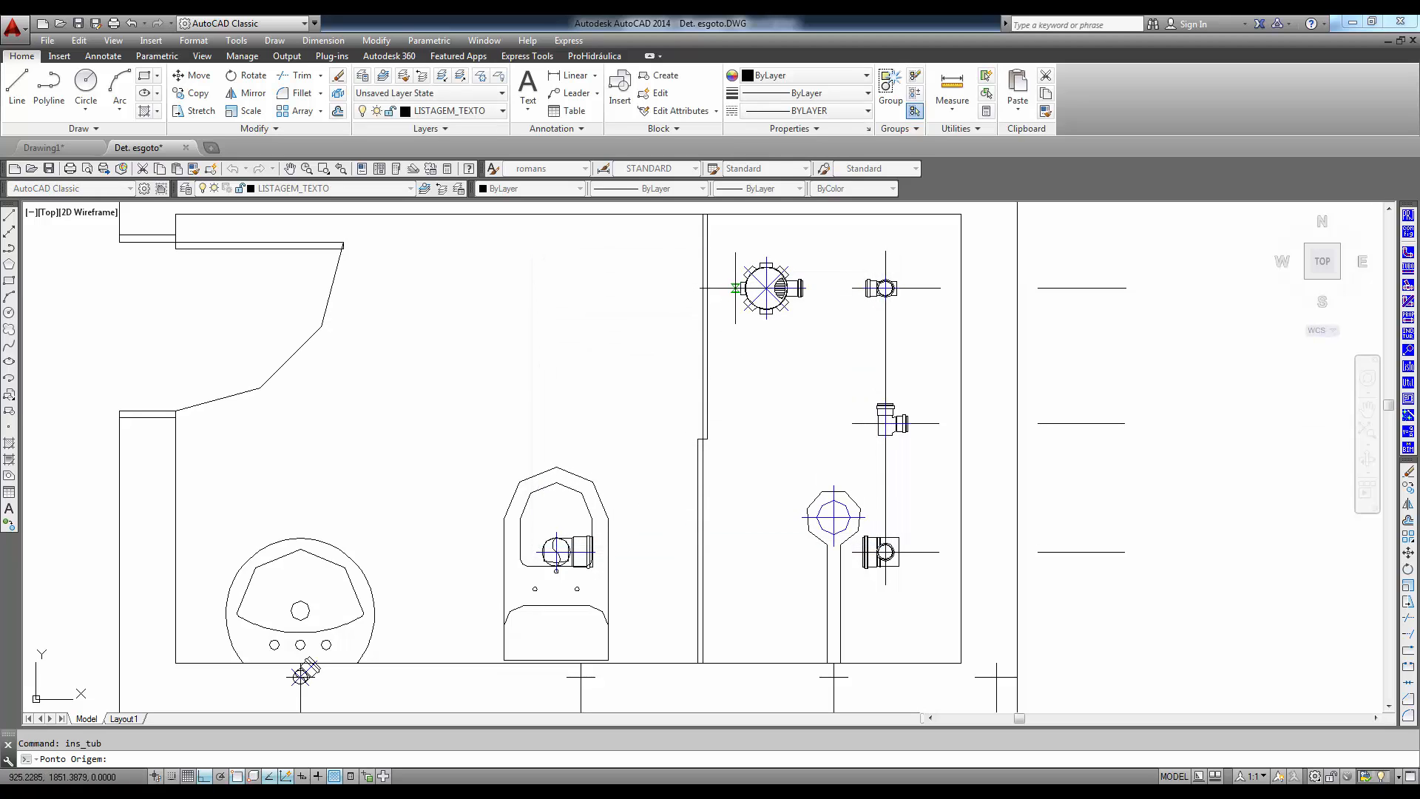
click(735, 287)
- Find the route's curve point toward the washbasin elbow's socket using Curva 45, and end the route
text(O)
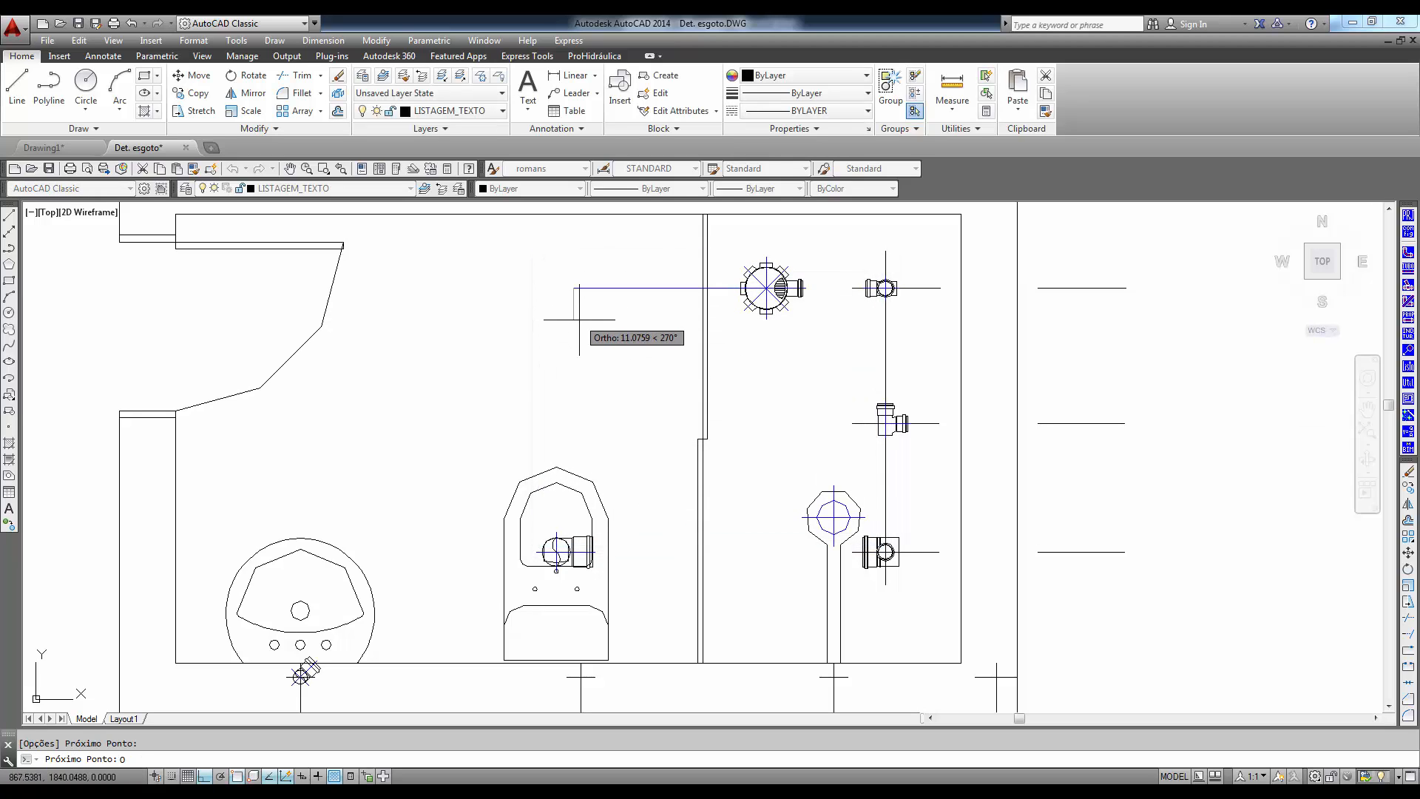
key(Return)
click(706, 479)
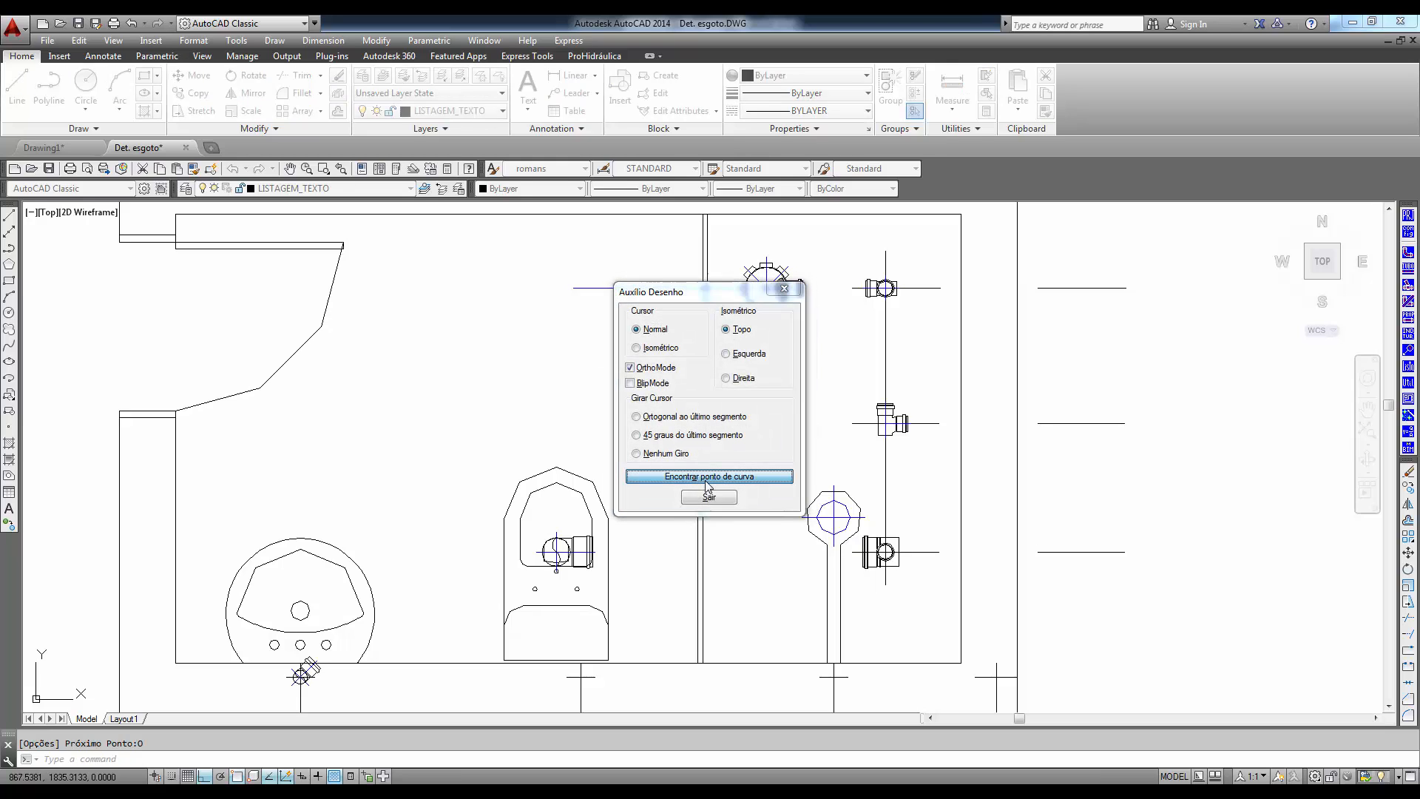
scroll(326, 668, up, 6)
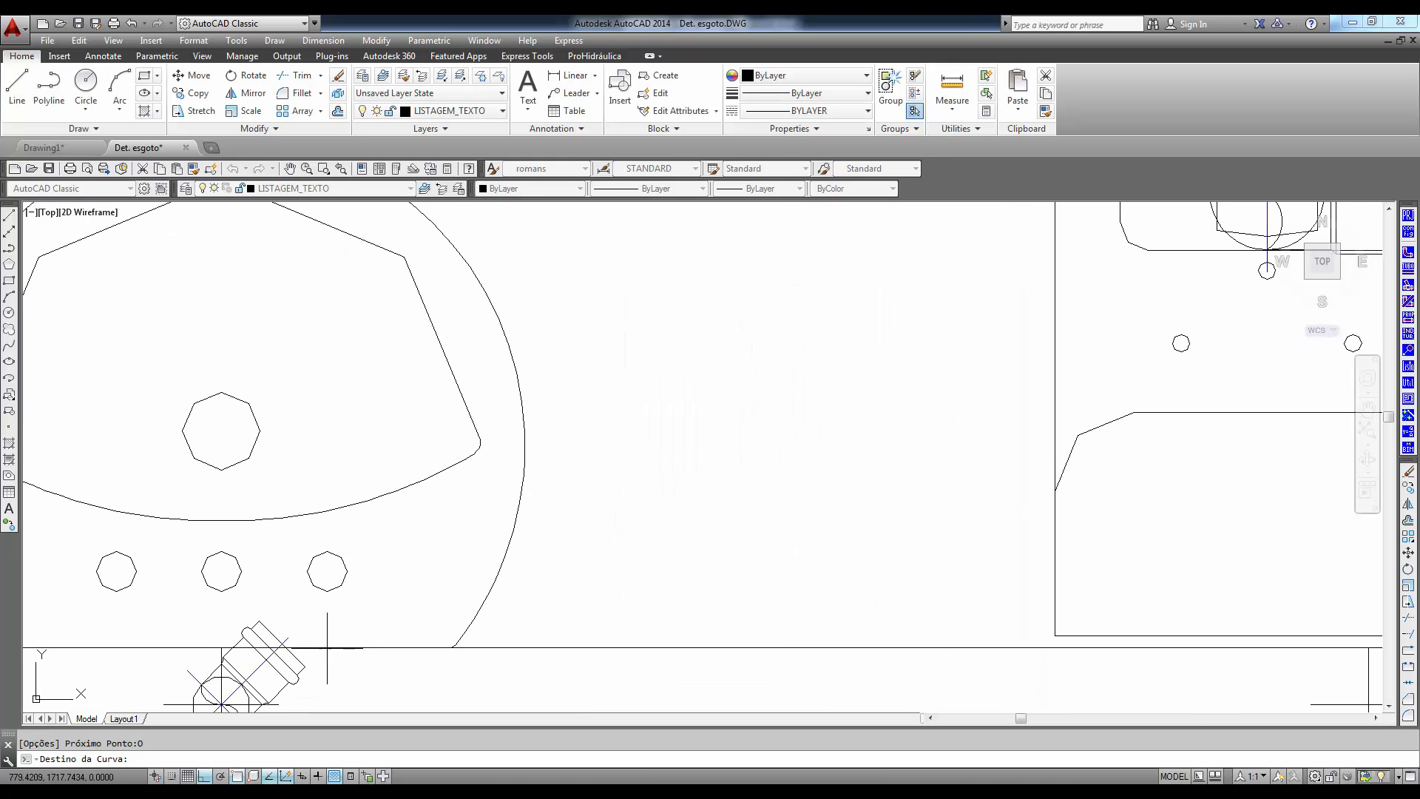
click(287, 638)
click(697, 398)
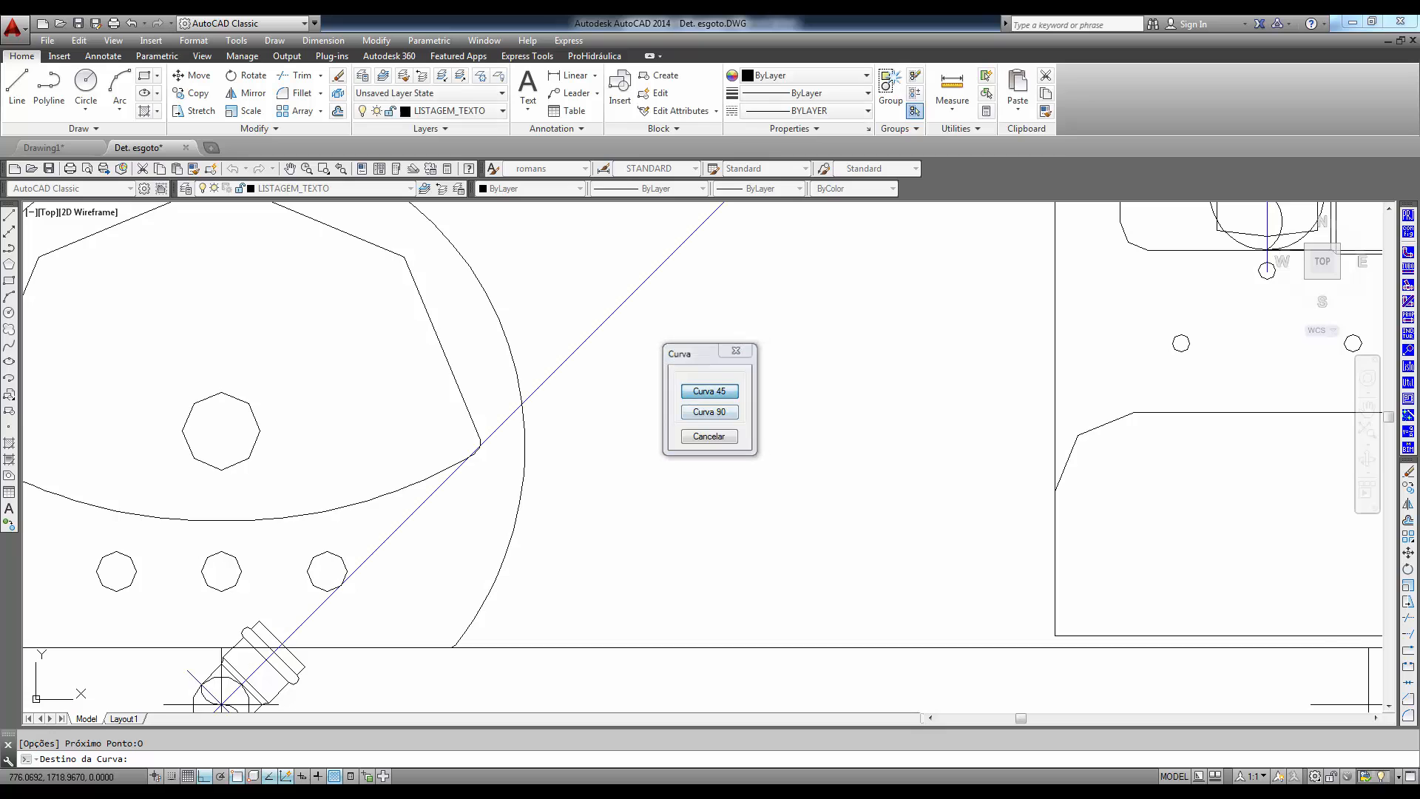
scroll(786, 387, down, 3)
middle_drag(739, 475, 422, 774)
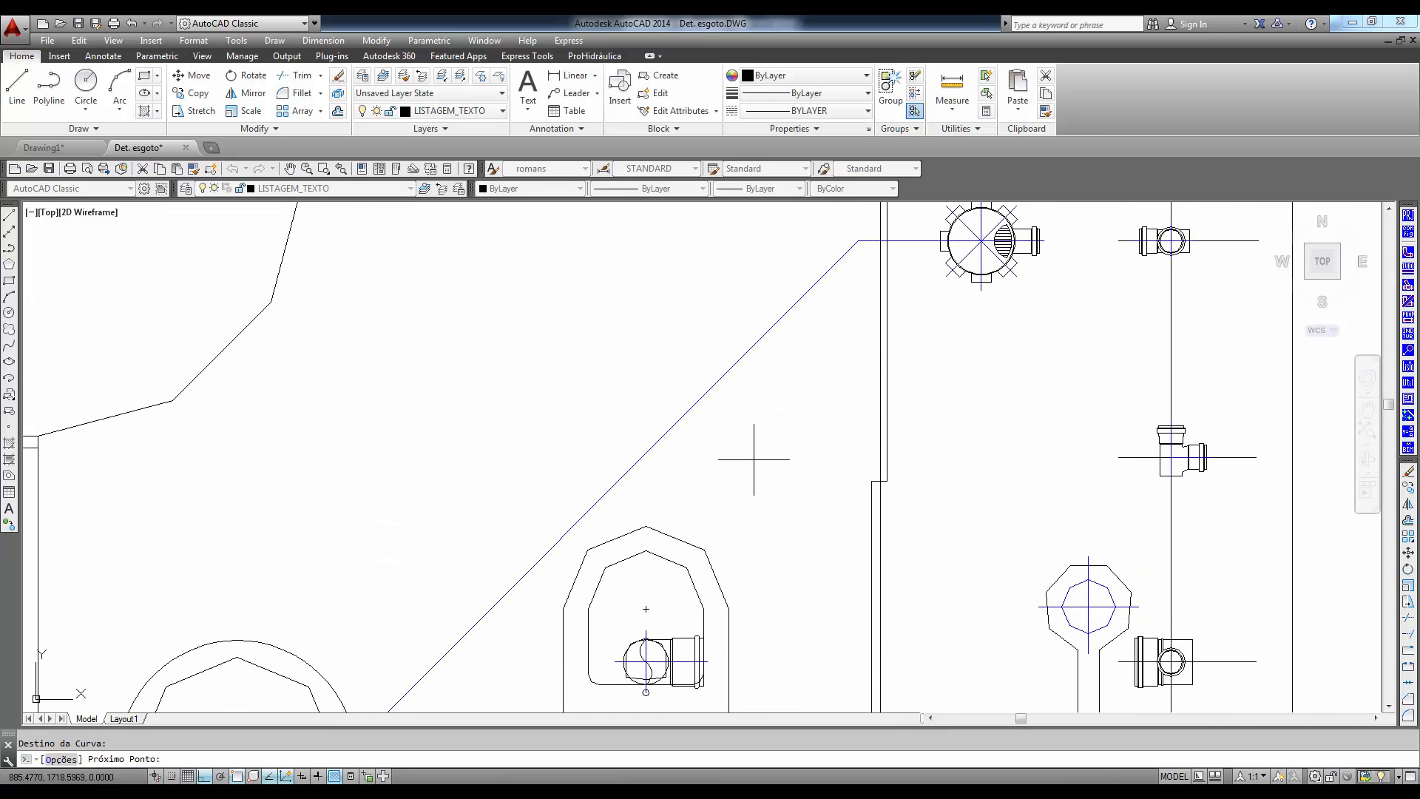
middle_drag(842, 337, 795, 395)
key(Return)
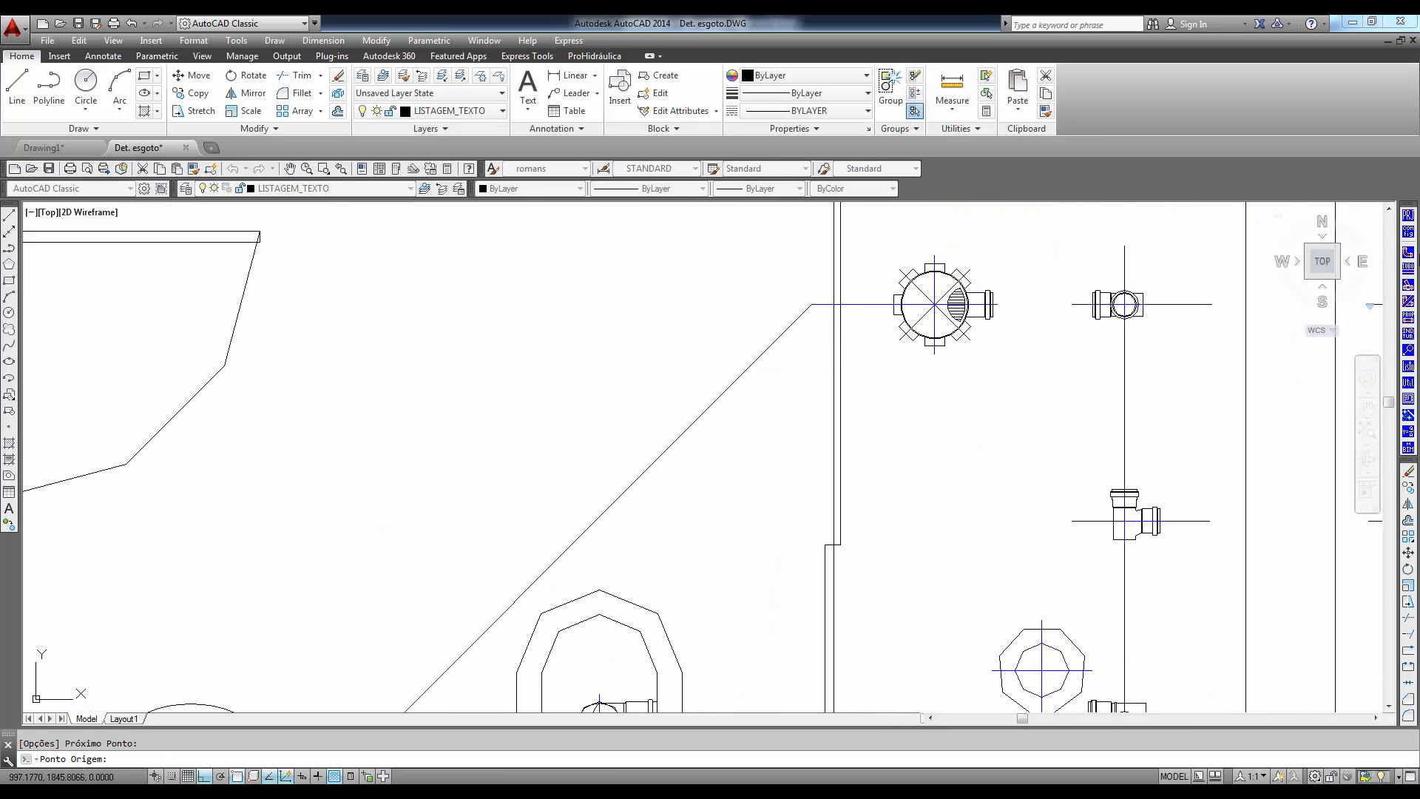
- Set up a 50mm Joelho 45 in 1-PVC Soldável branco for insertion, using the detailed drawing and planta view
click(1408, 254)
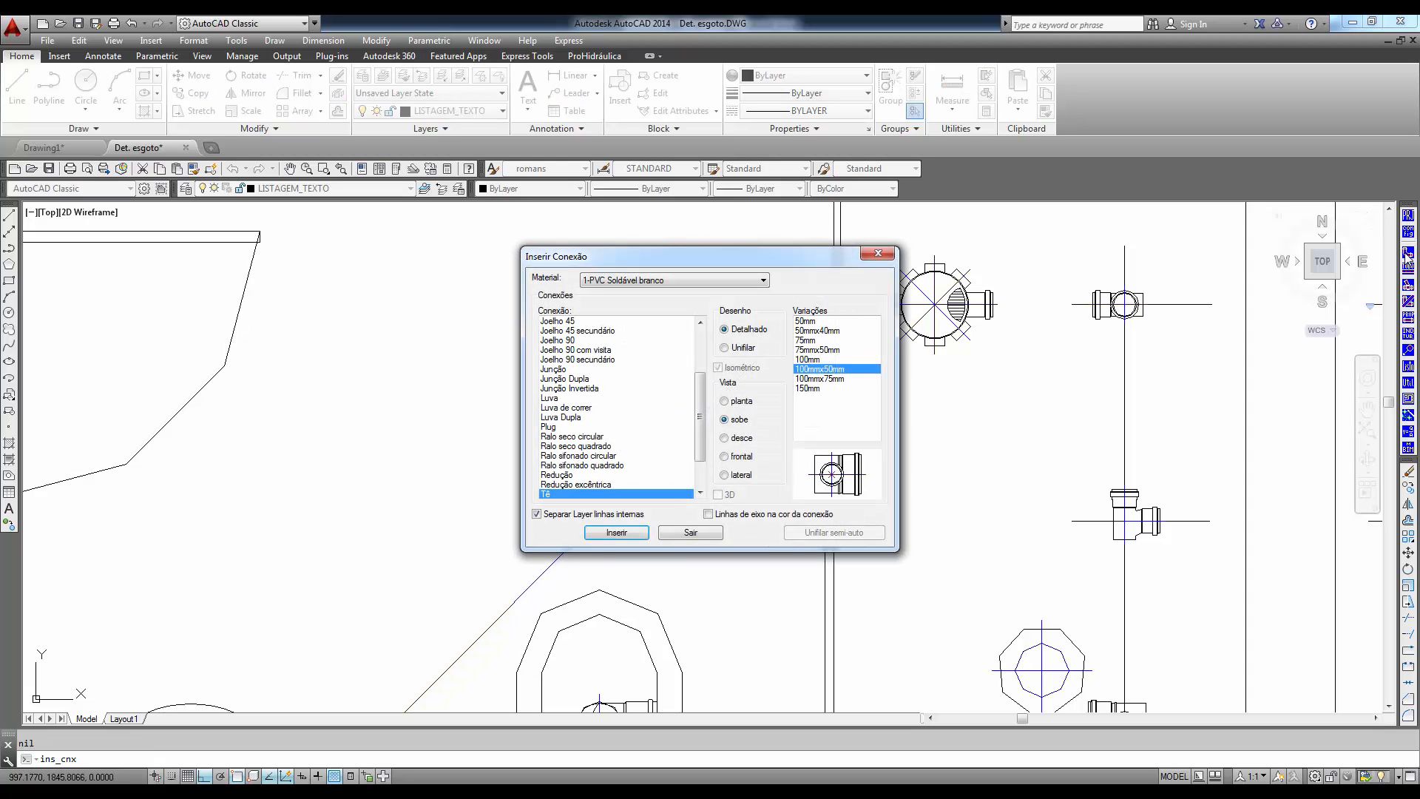
click(555, 322)
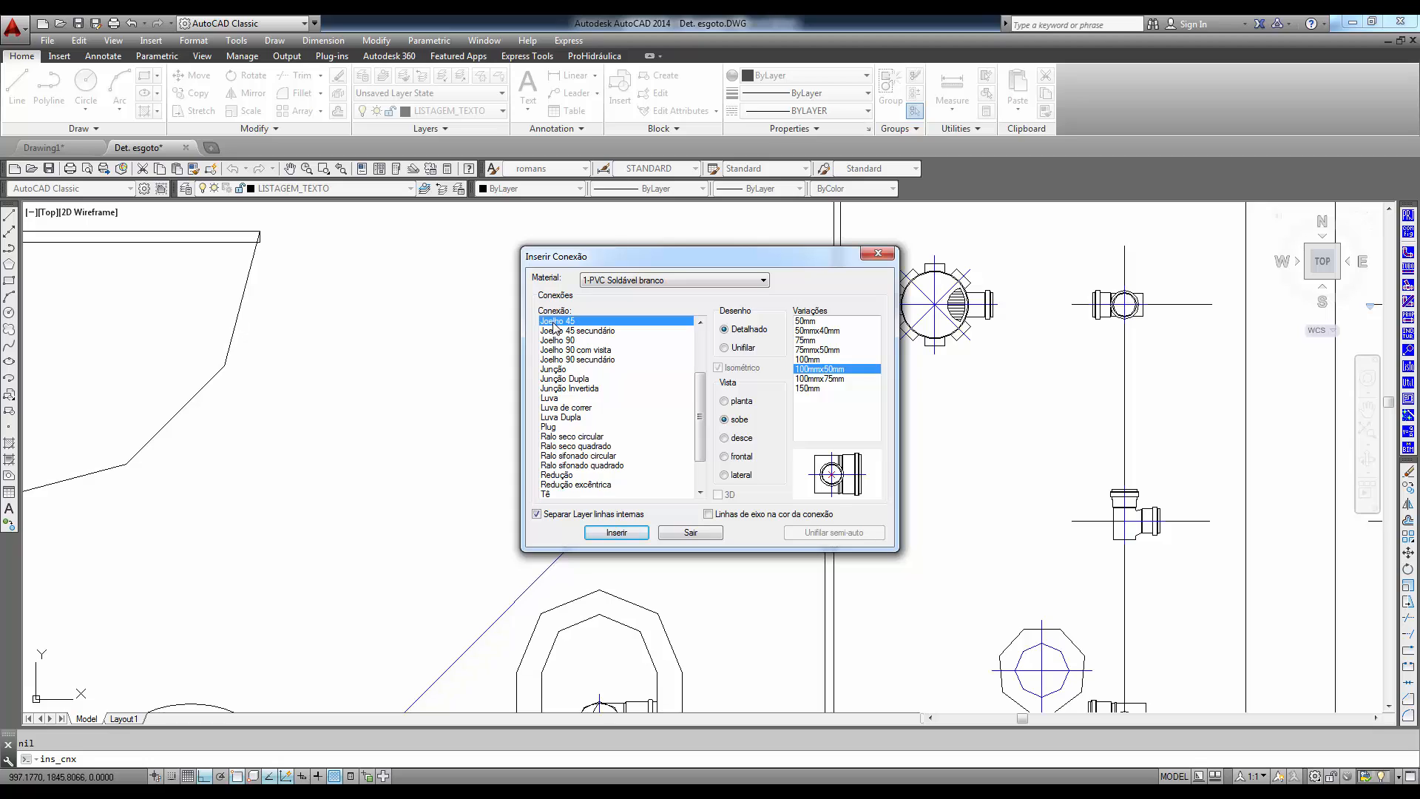
click(813, 340)
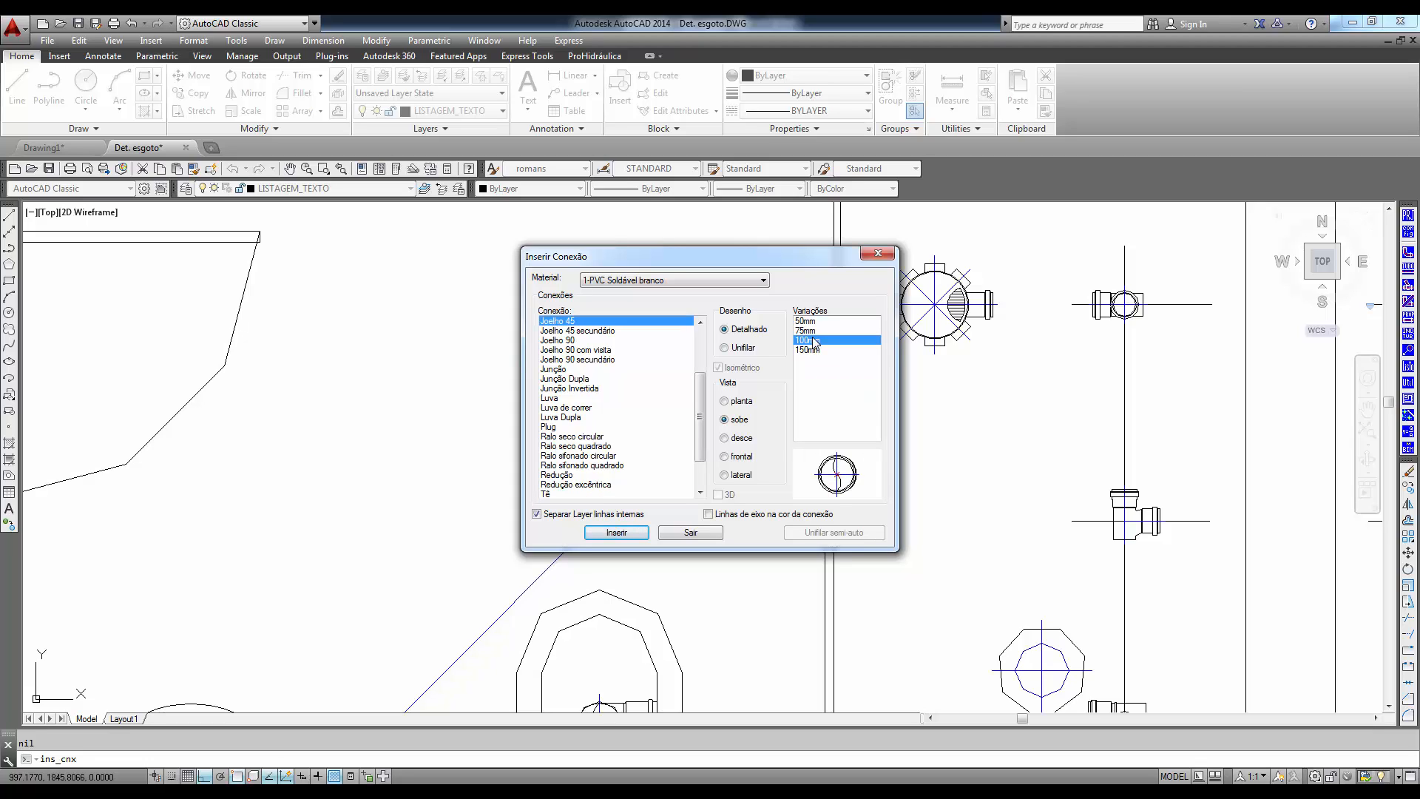
click(808, 321)
click(738, 403)
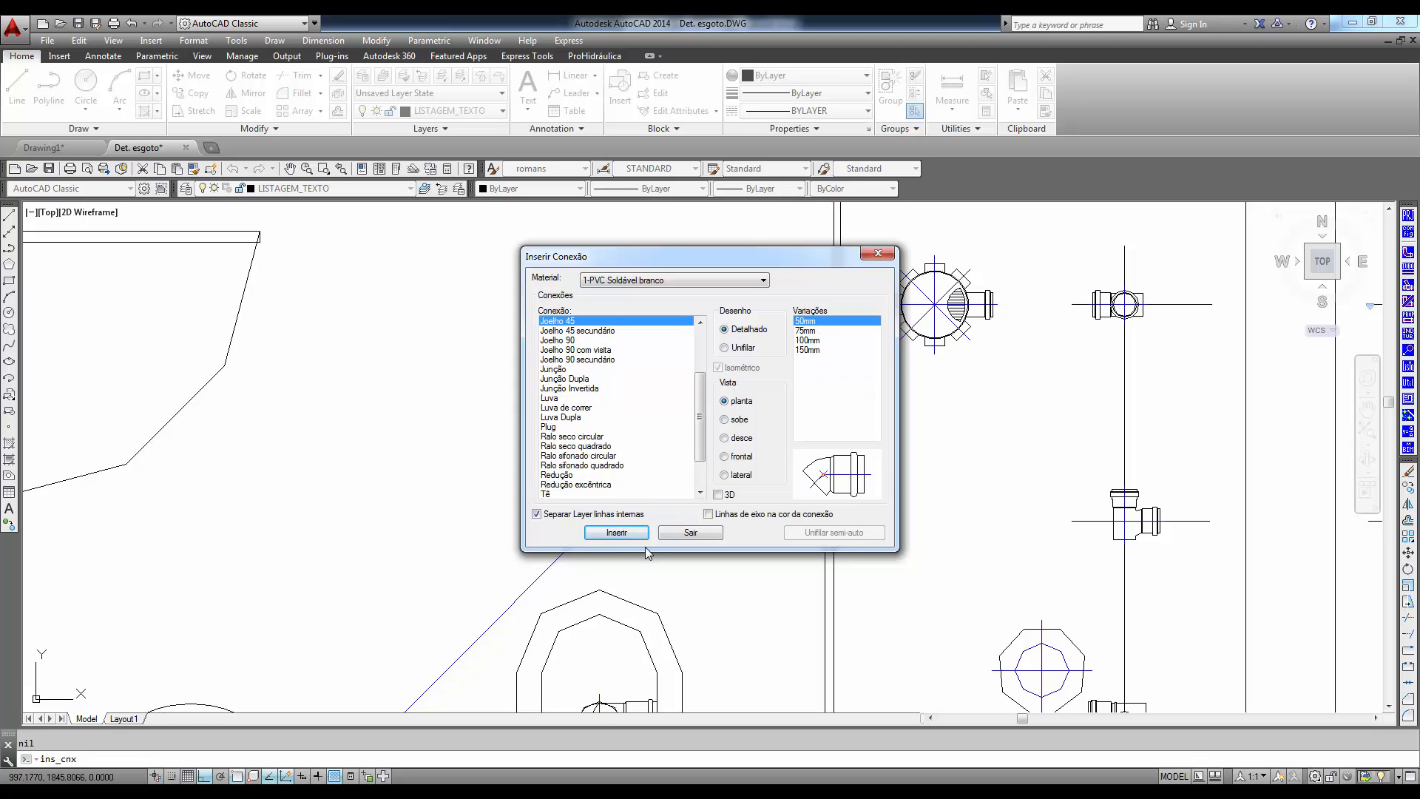
click(616, 532)
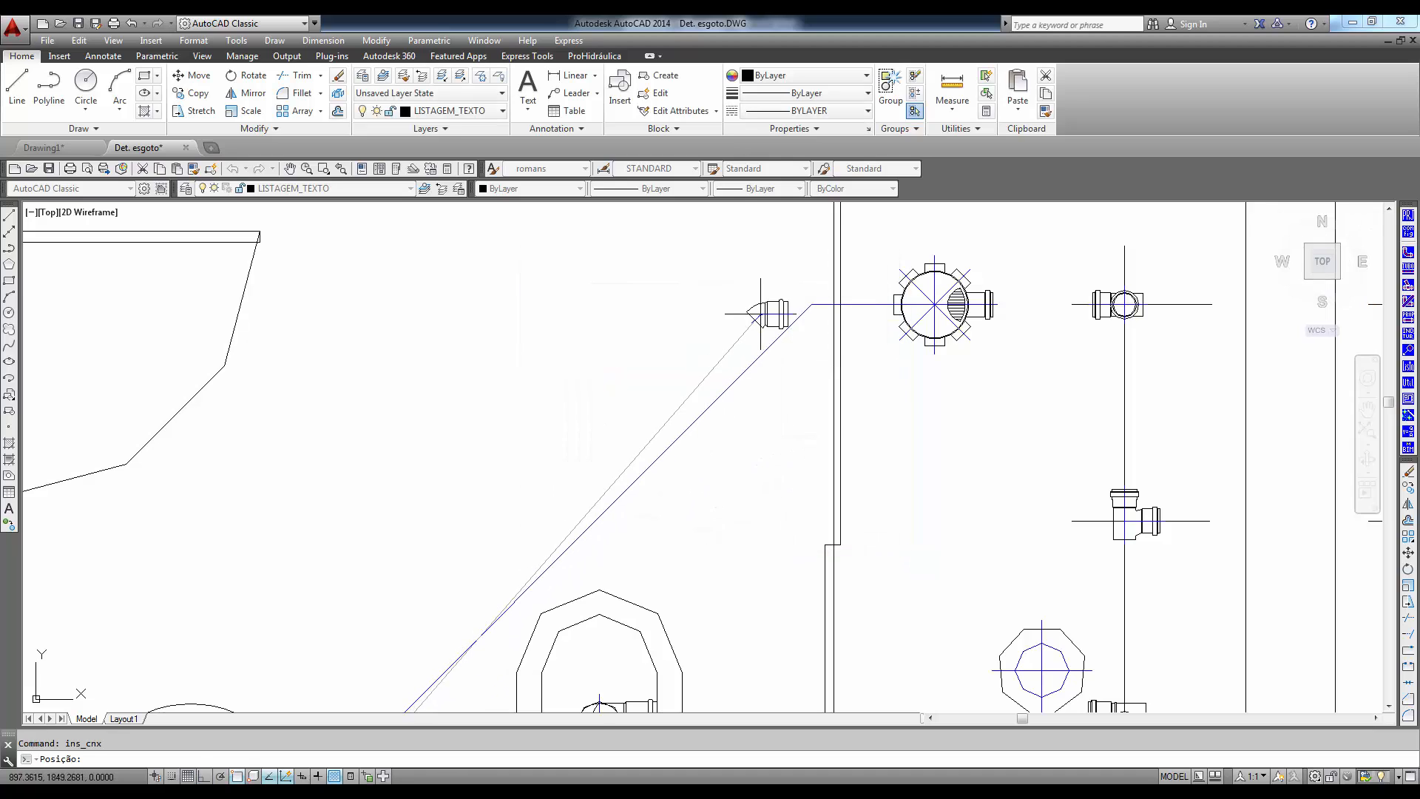
- Place the Joelho 45 at the route's bend with its socket along the diagonal, mirror it, and finish inserting fittings
key(F8)
click(811, 304)
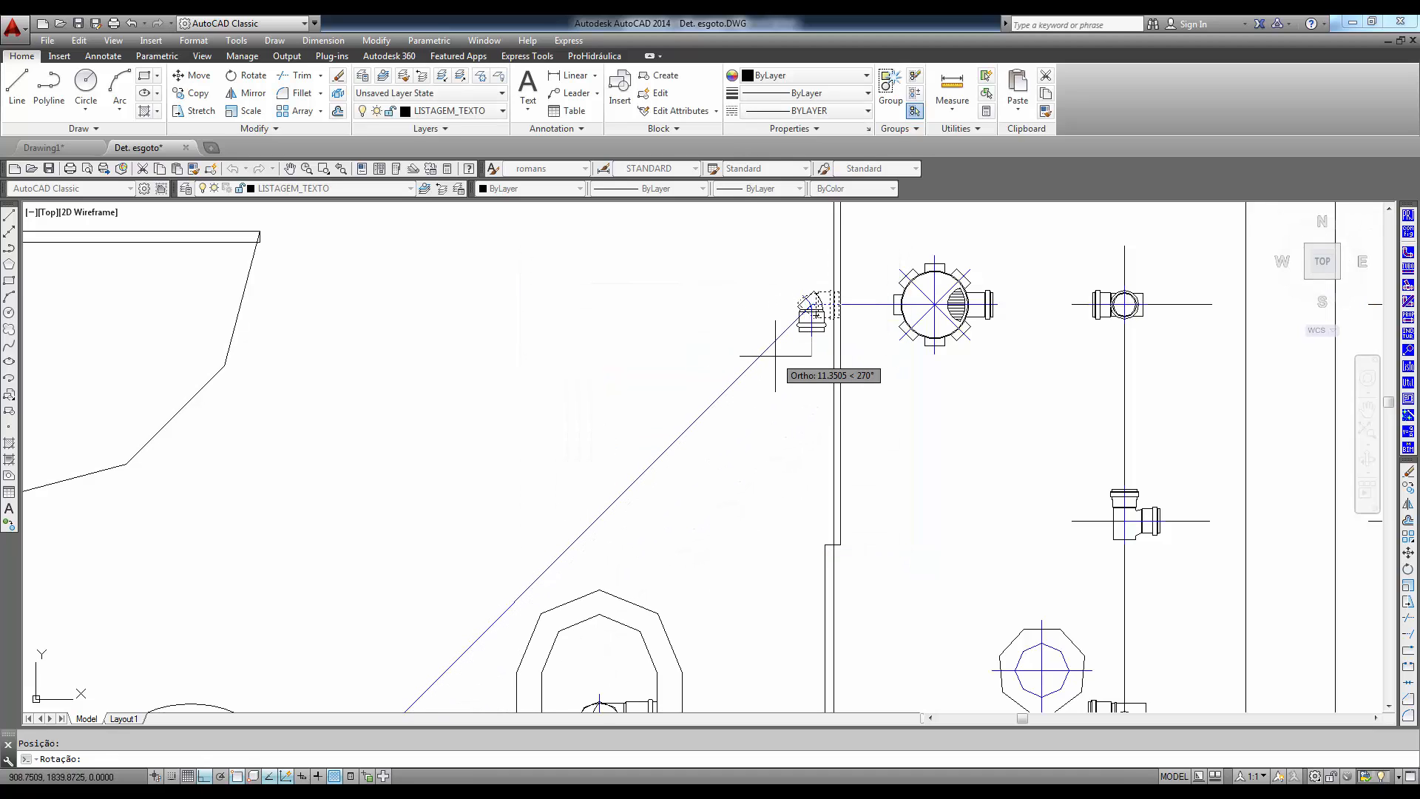
click(744, 377)
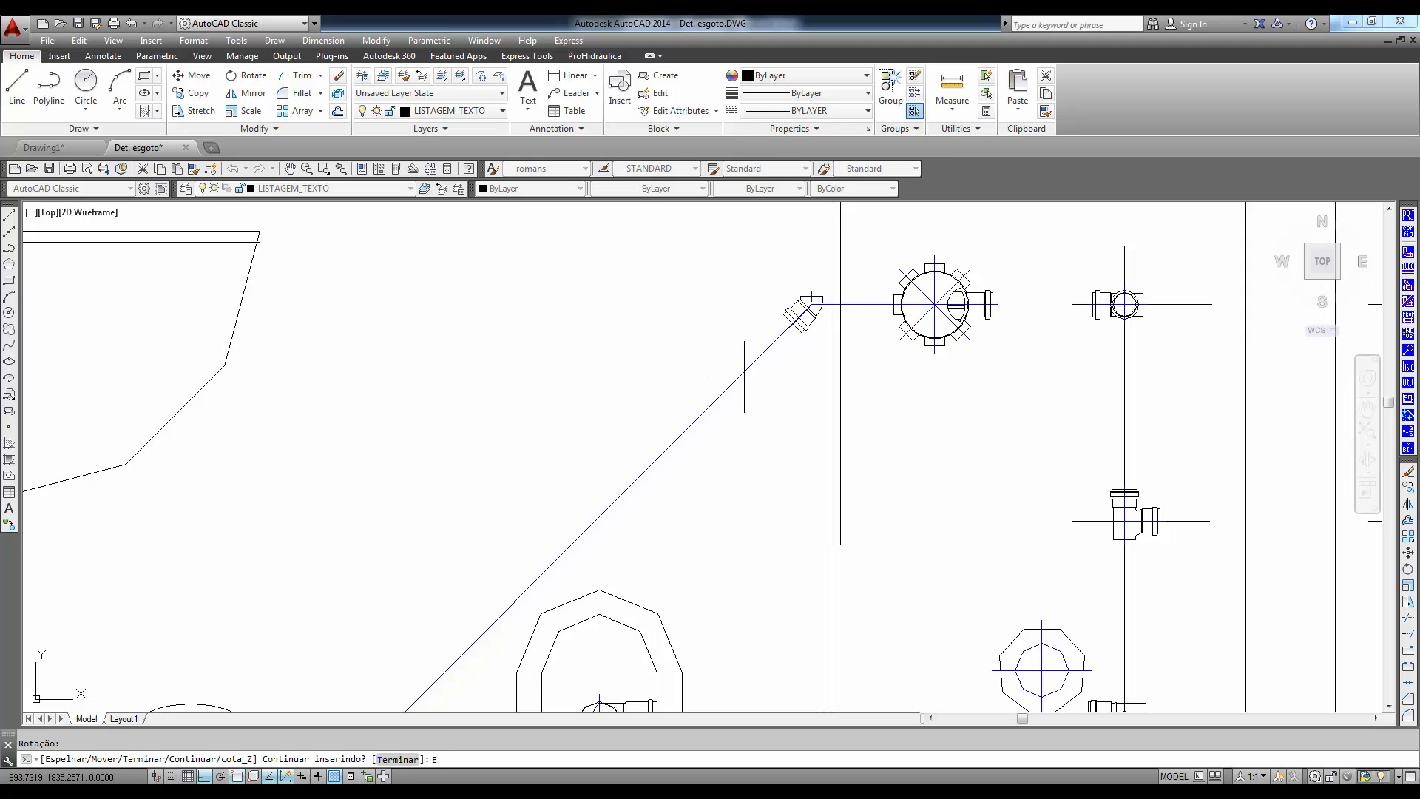
key(Return)
scroll(1037, 426, down, 4)
mouse_move(1003, 474)
middle_down()
mouse_move(793, 401)
mouse_move(749, 461)
middle_up()
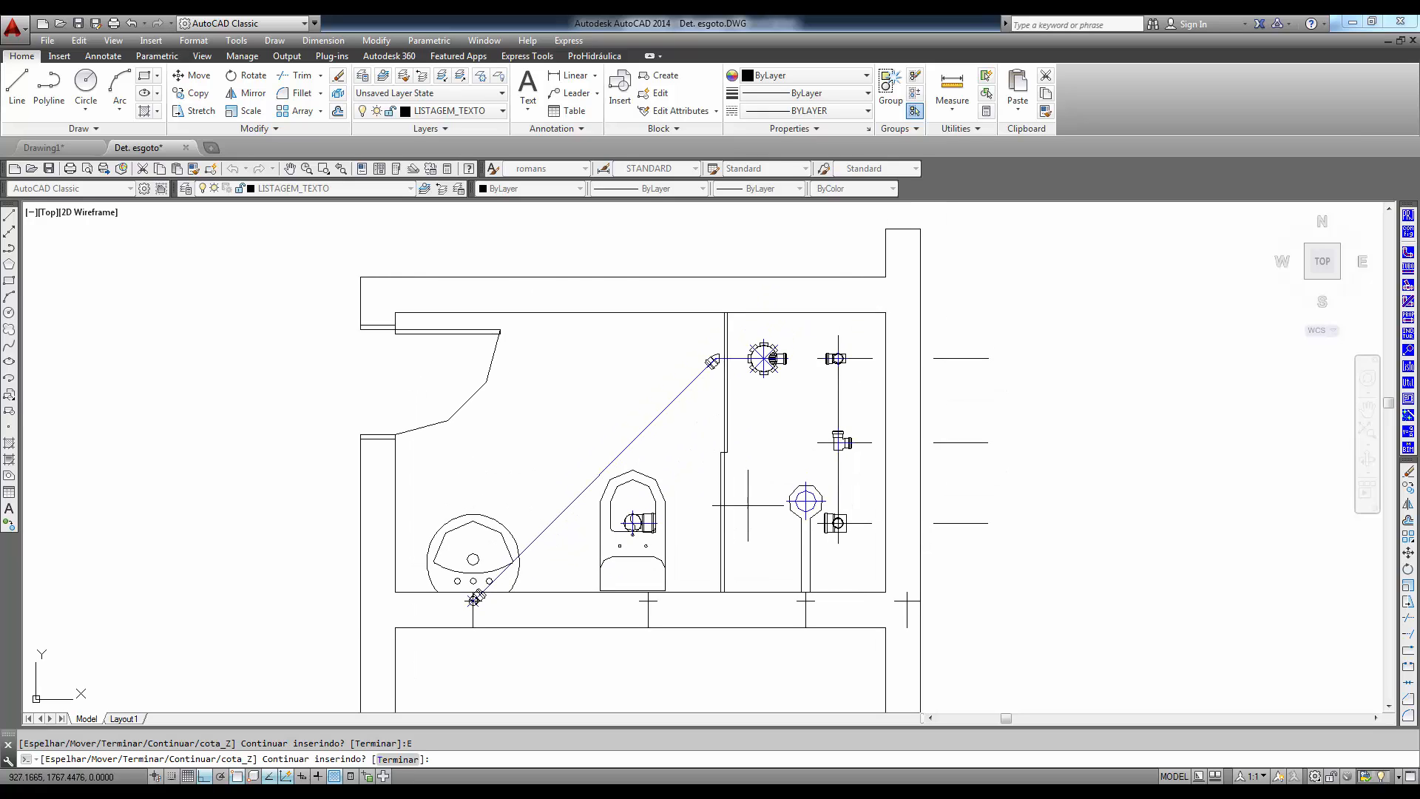
key(Return)
click(696, 531)
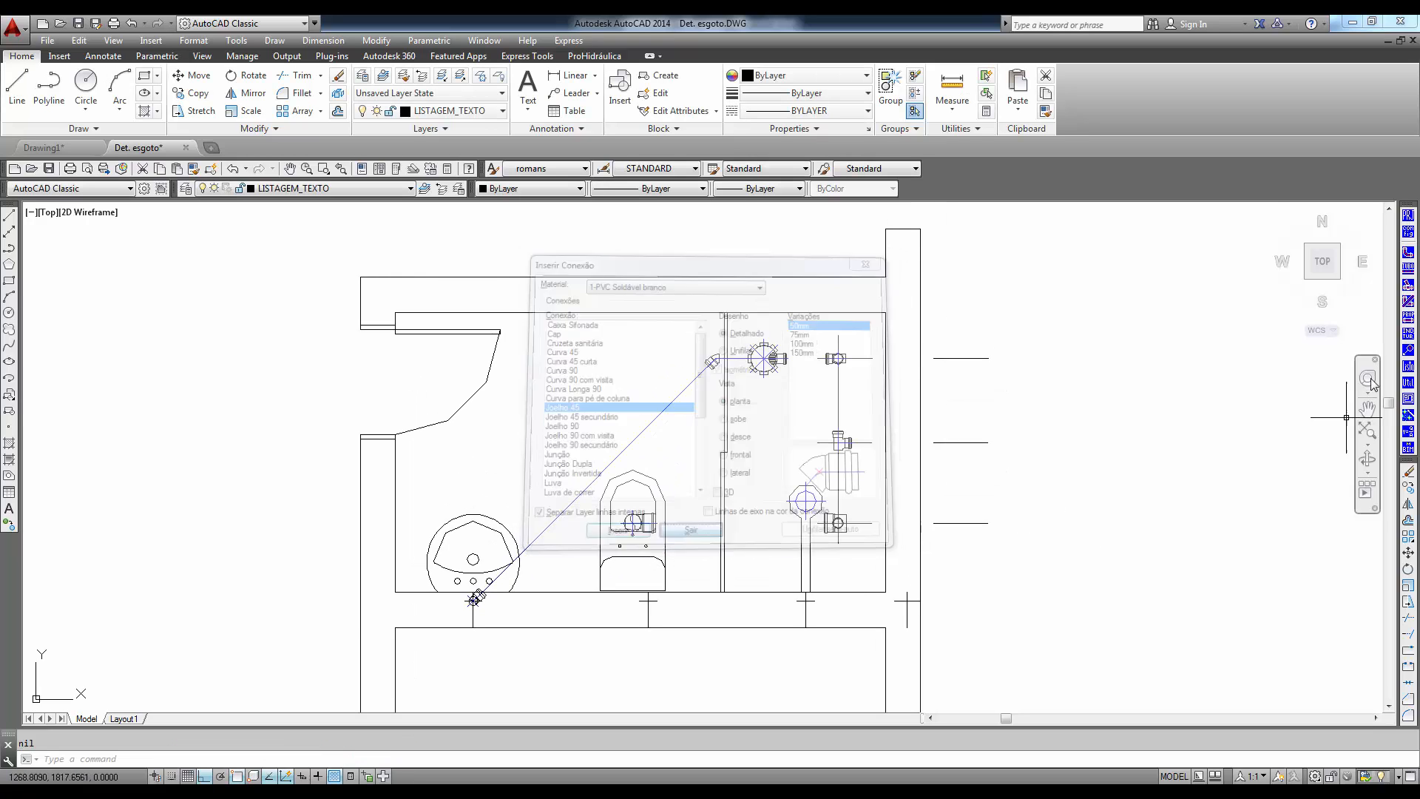
- Set up automatic insertion of a detailed 50mm Tubo PVC Soldável branco, em planta, with 3D turned off
click(1407, 272)
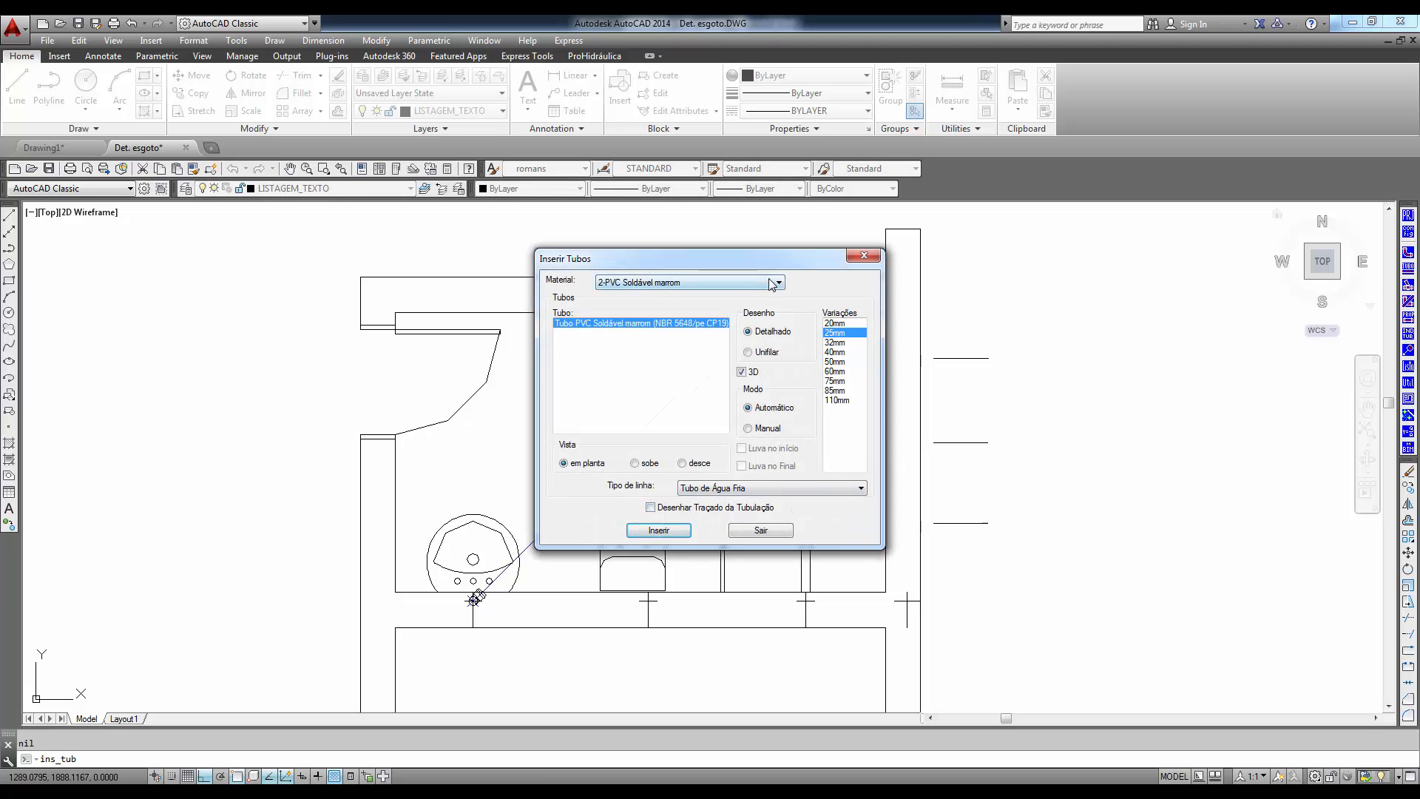
click(776, 281)
click(747, 296)
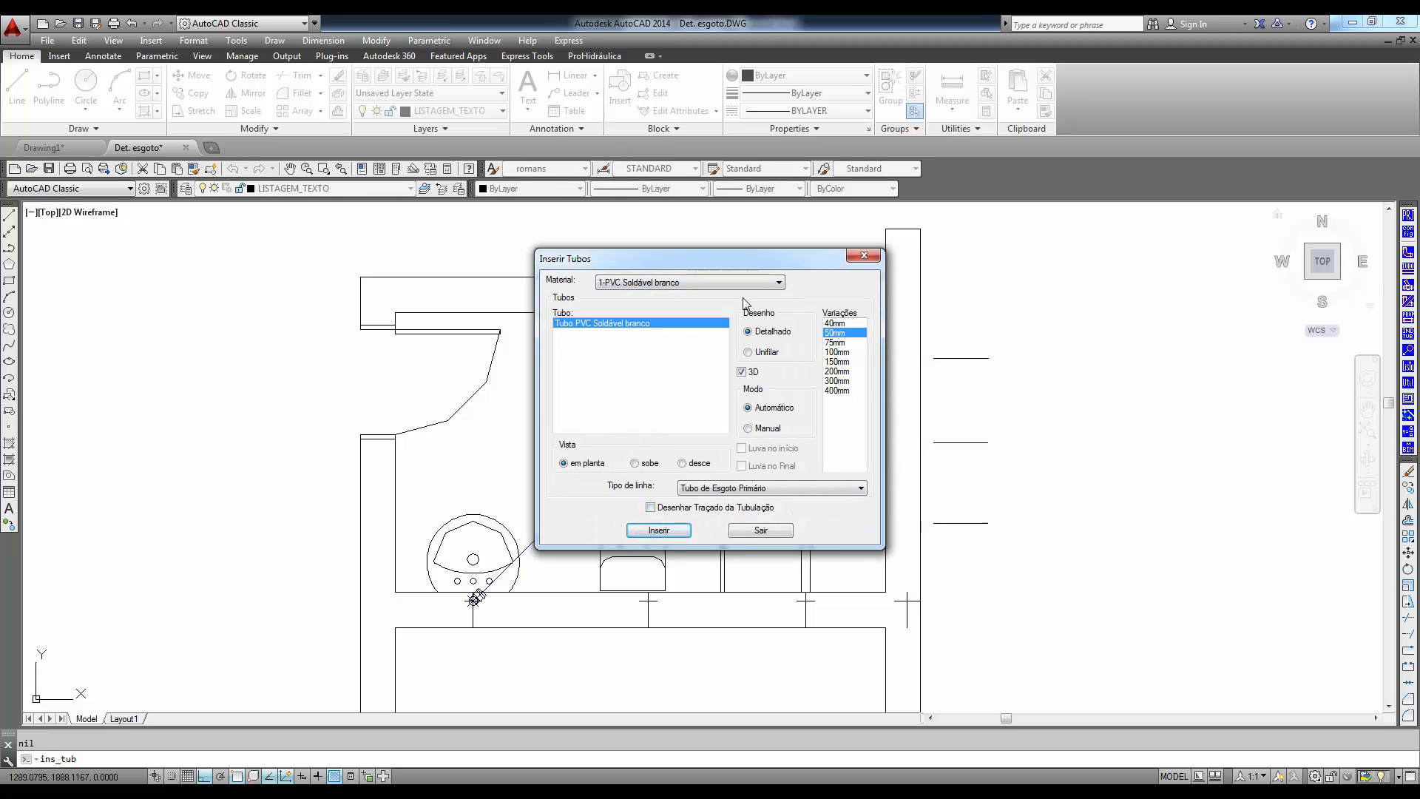
click(742, 374)
click(659, 530)
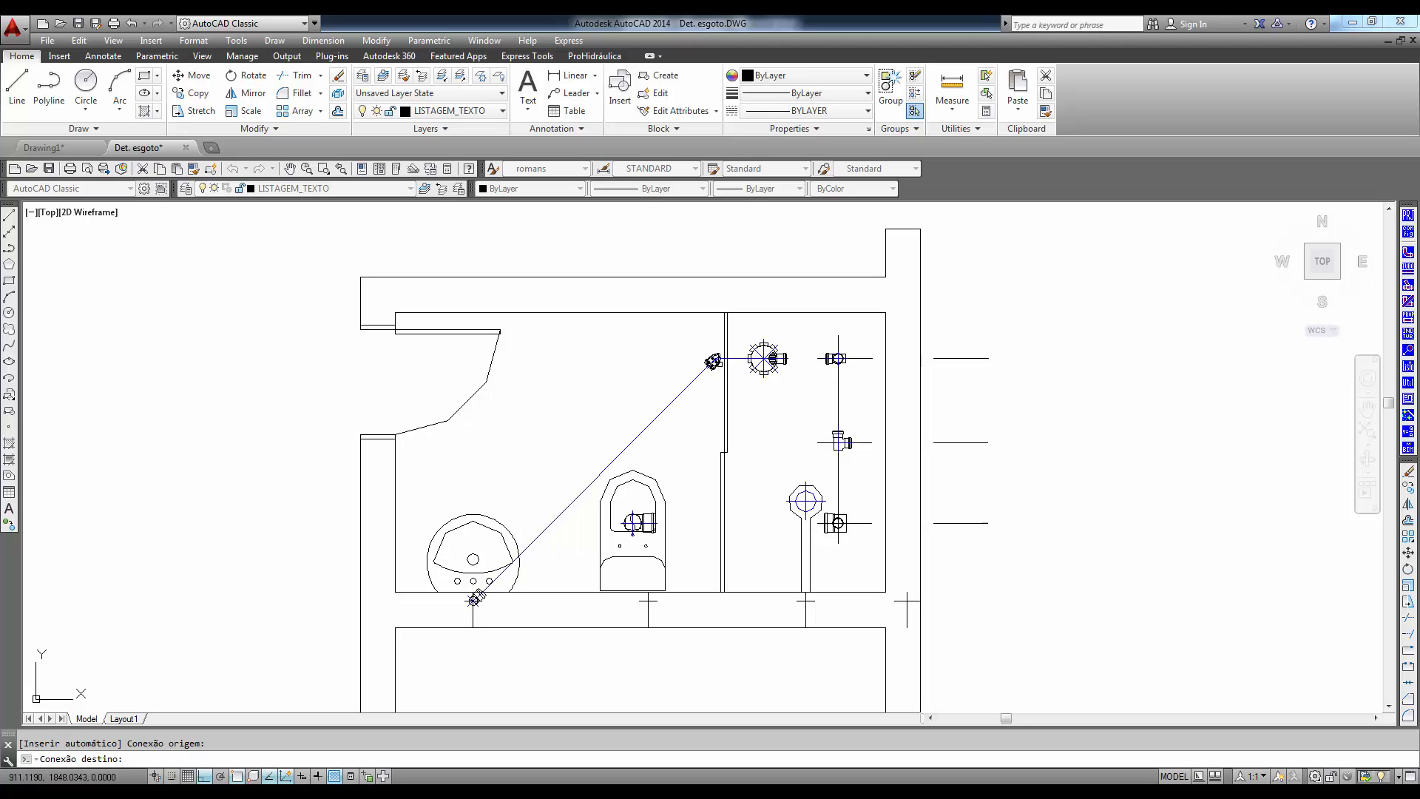
- Draw the diagonal pipe between the washbasin elbow and the Joelho 45 at the route's bend, and end the automatic insertion
click(712, 362)
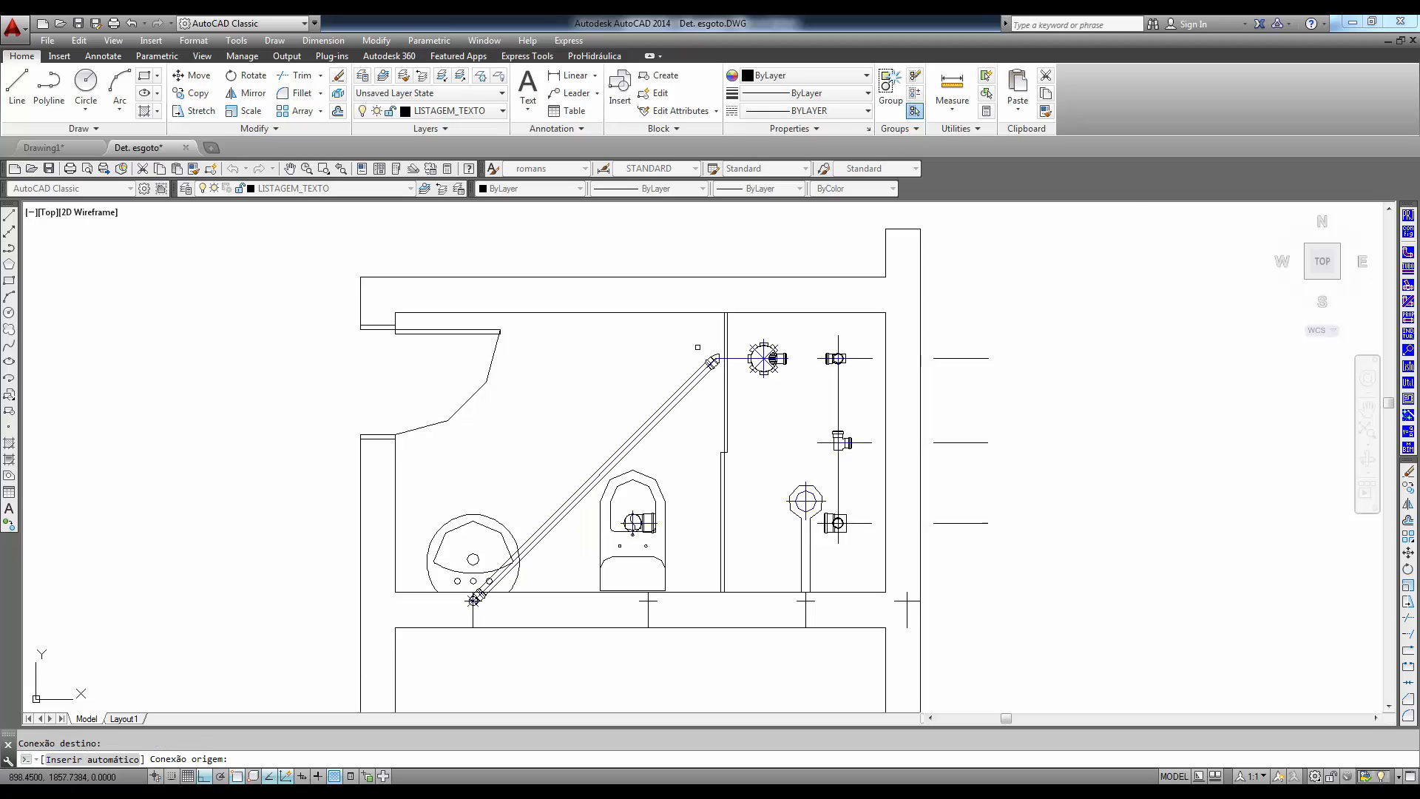
scroll(722, 381, up, 4)
middle_drag(688, 397, 654, 449)
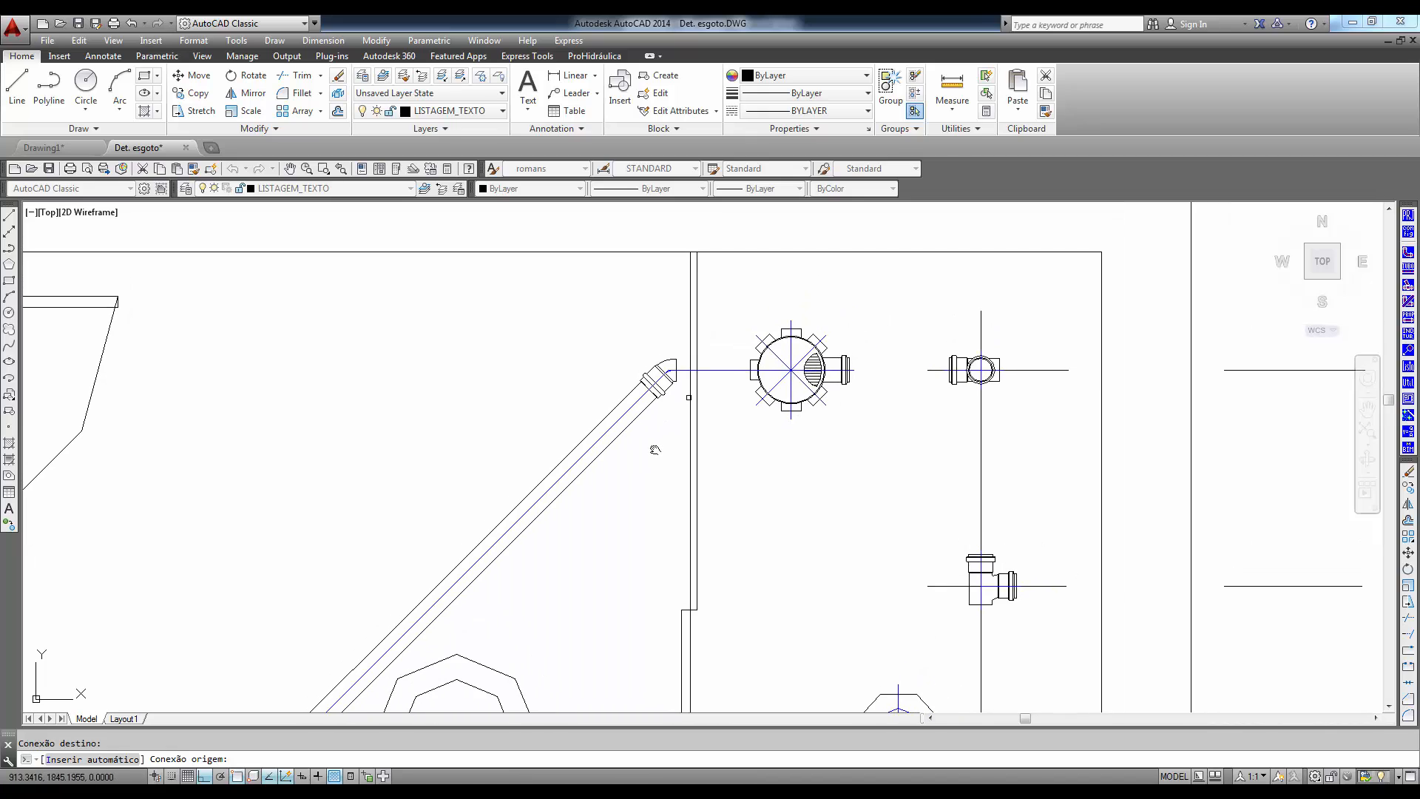
key(Return)
key(Return)
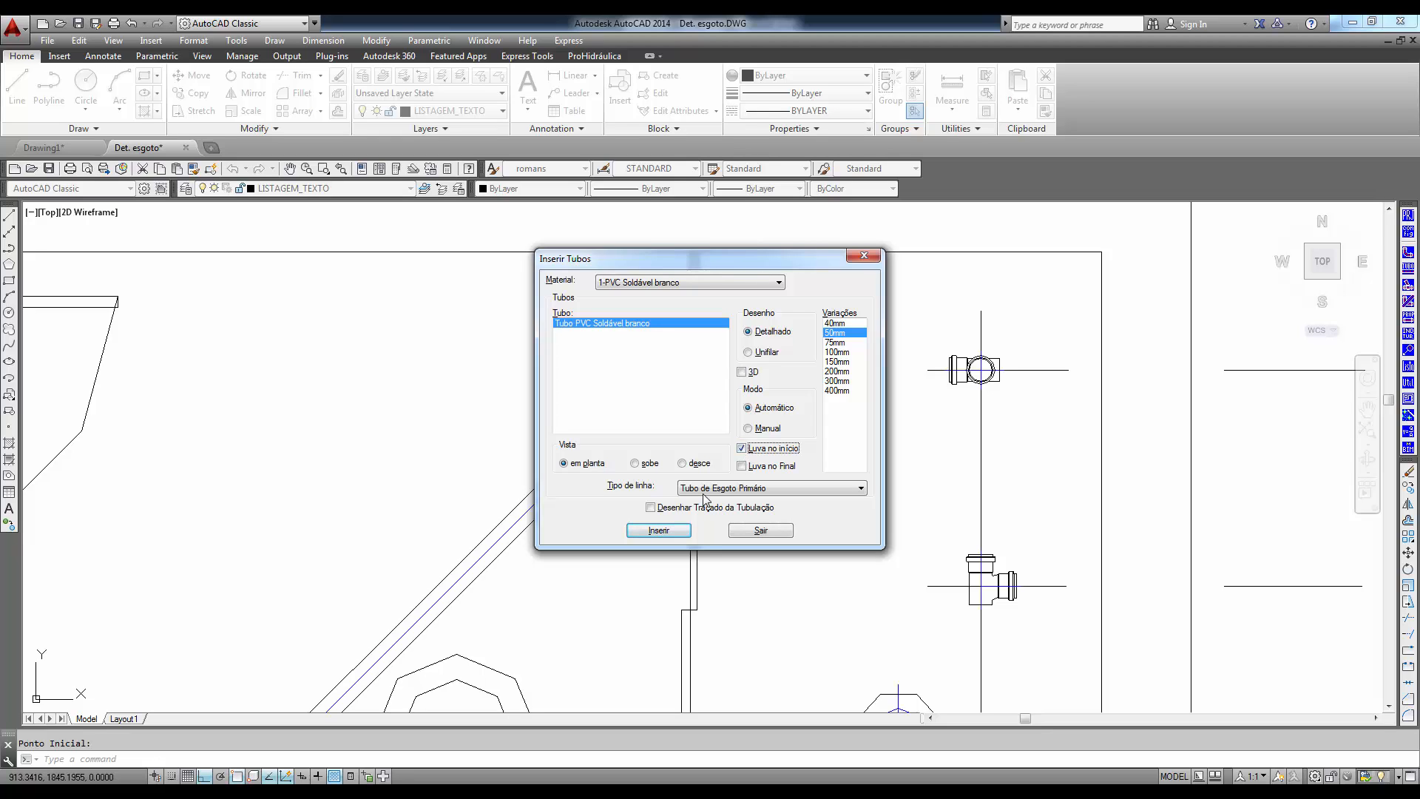
- Draw the 50mm pipe with a starting coupling between the Joelho 45 and the caixa sifonada, and finish inserting pipes
click(657, 530)
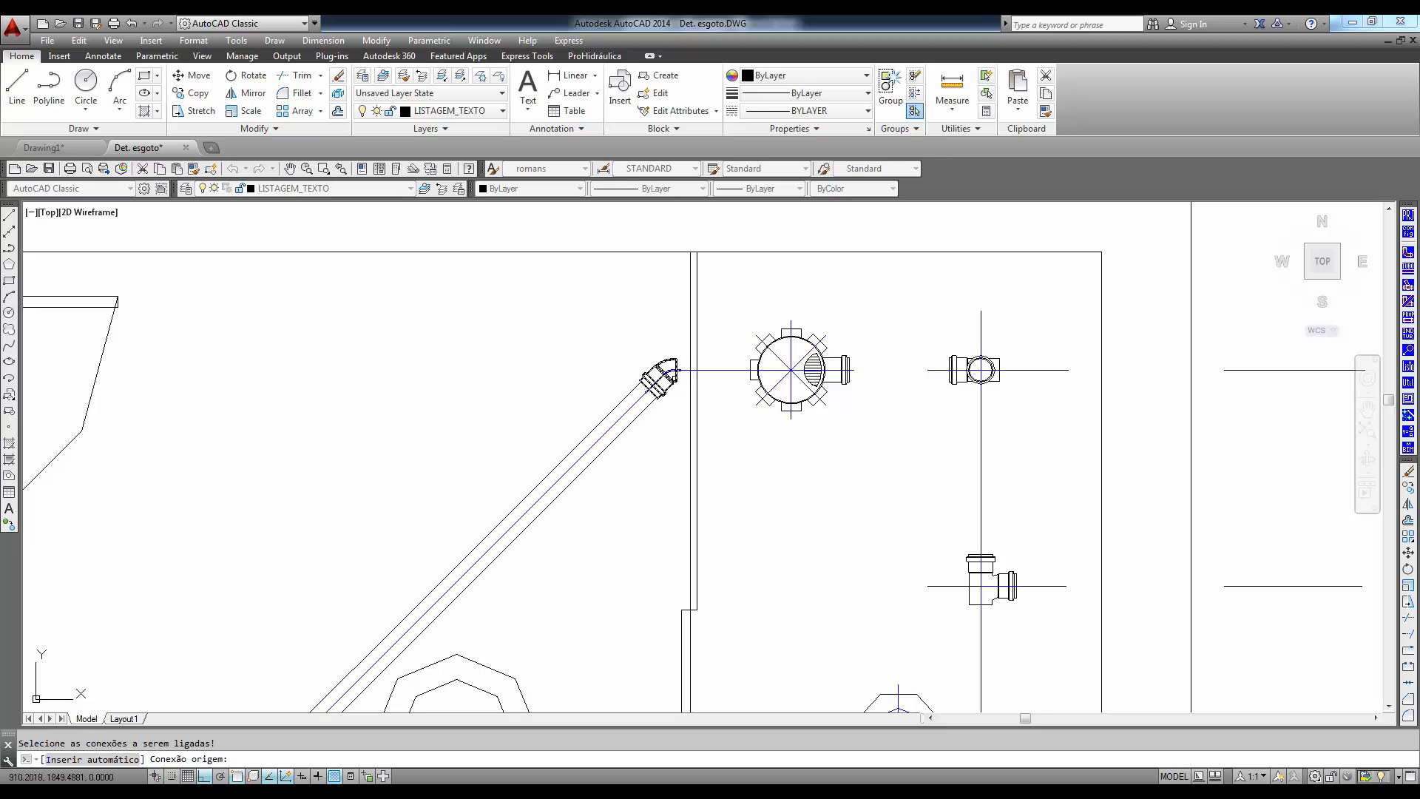
click(682, 375)
click(764, 381)
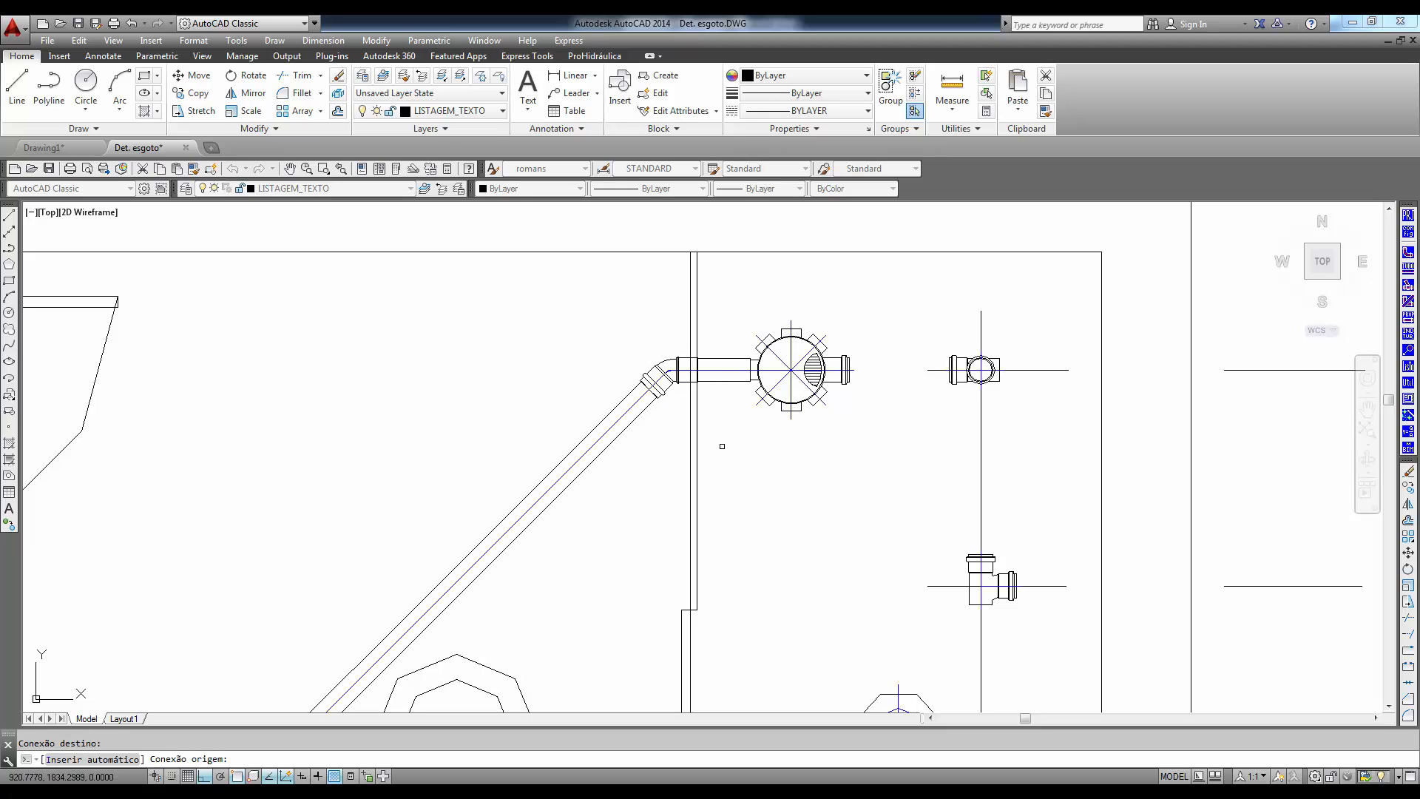
key(Return)
click(738, 485)
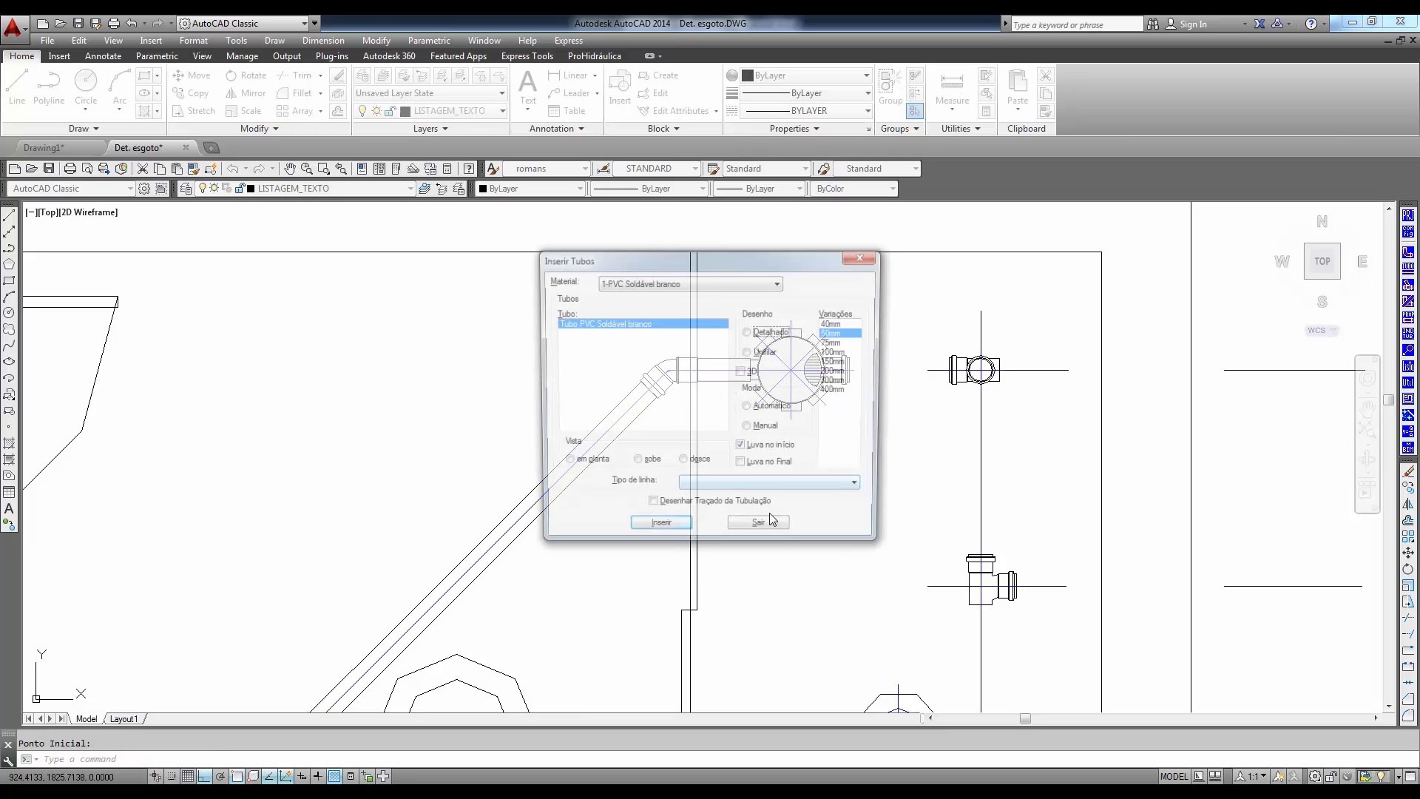
click(774, 532)
- Insert the 100mmx100mm Ligação na Prumada group on the toilet line in the outer wall, rotated 180°, accepting the default vertical pipe length
scroll(833, 563, down, 3)
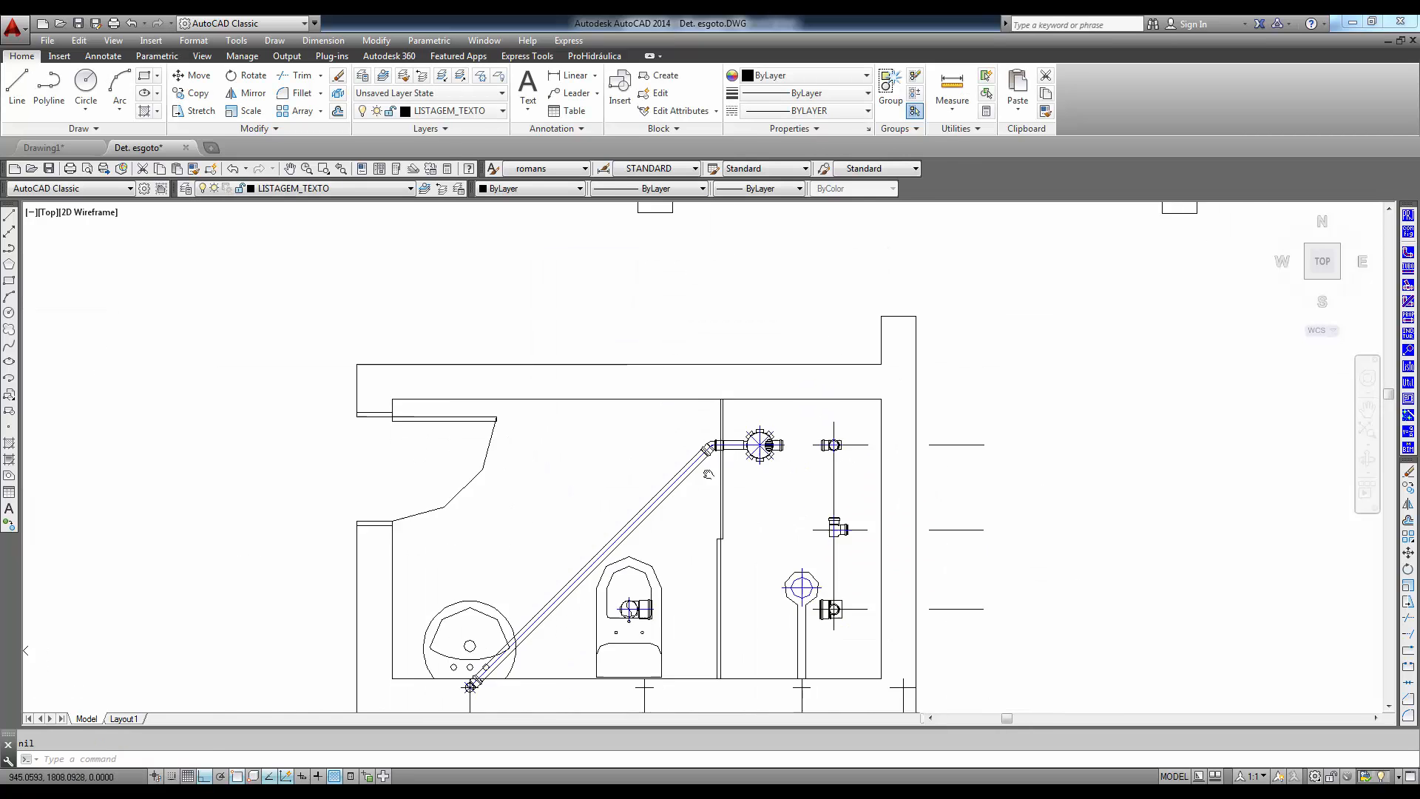
scroll(813, 517, up, 1)
scroll(653, 455, up, 1)
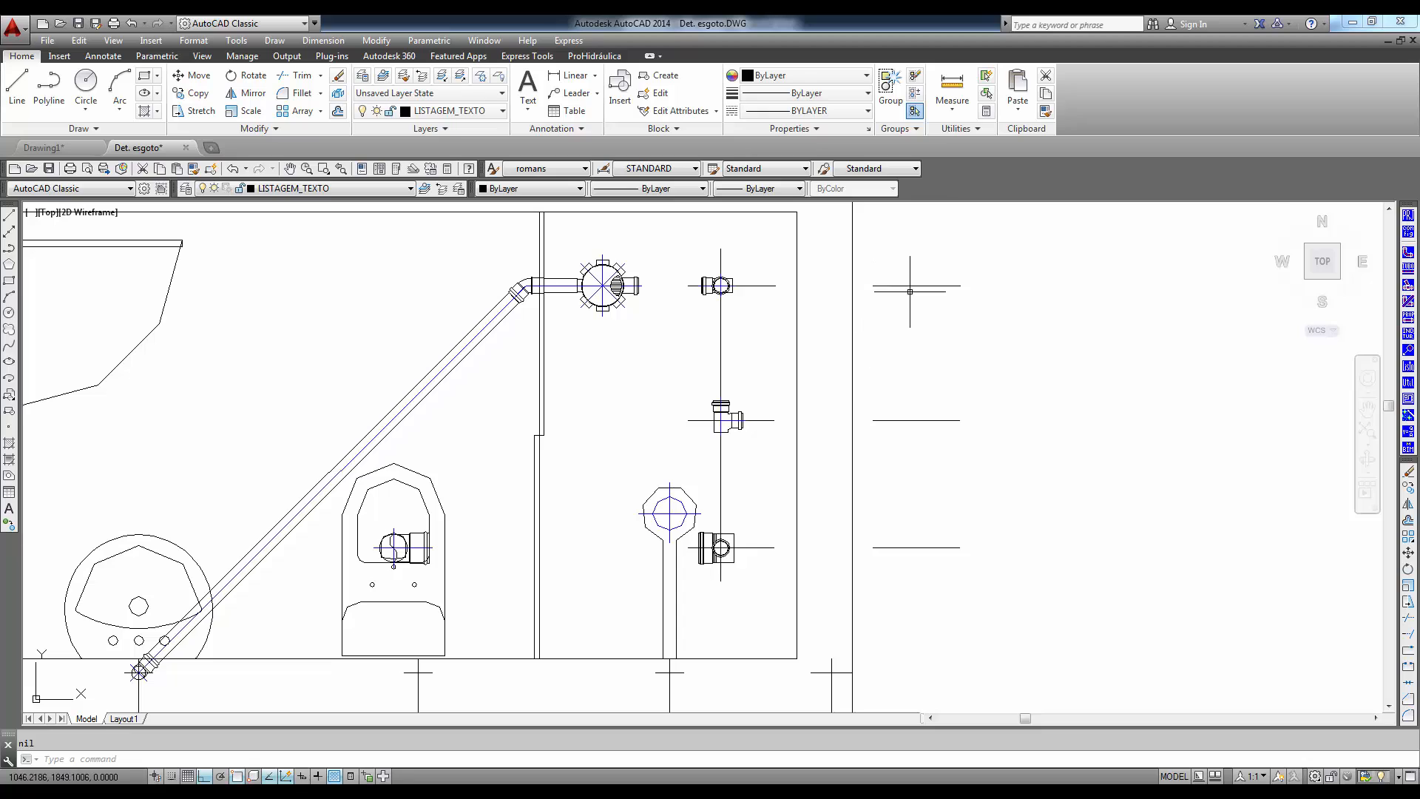
click(1409, 290)
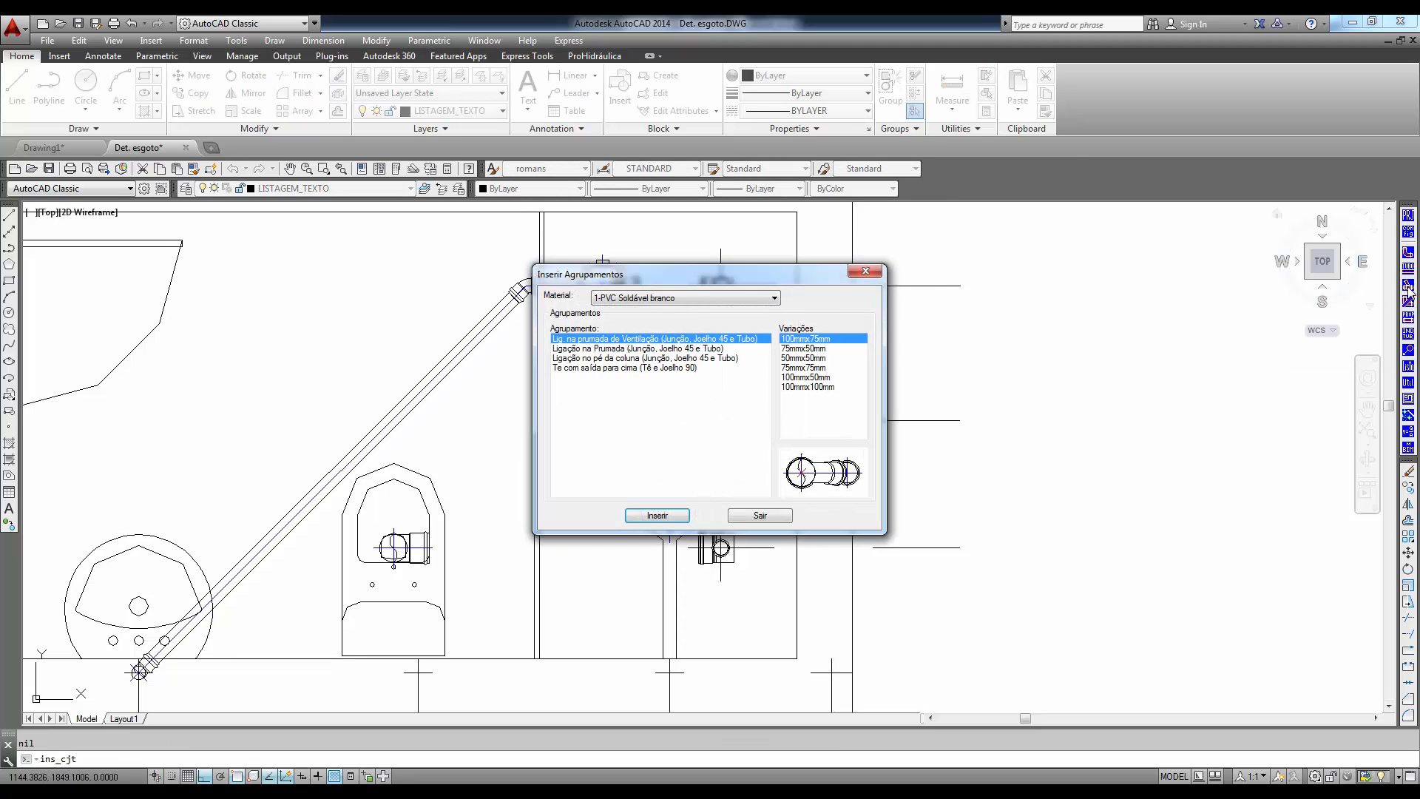
click(587, 350)
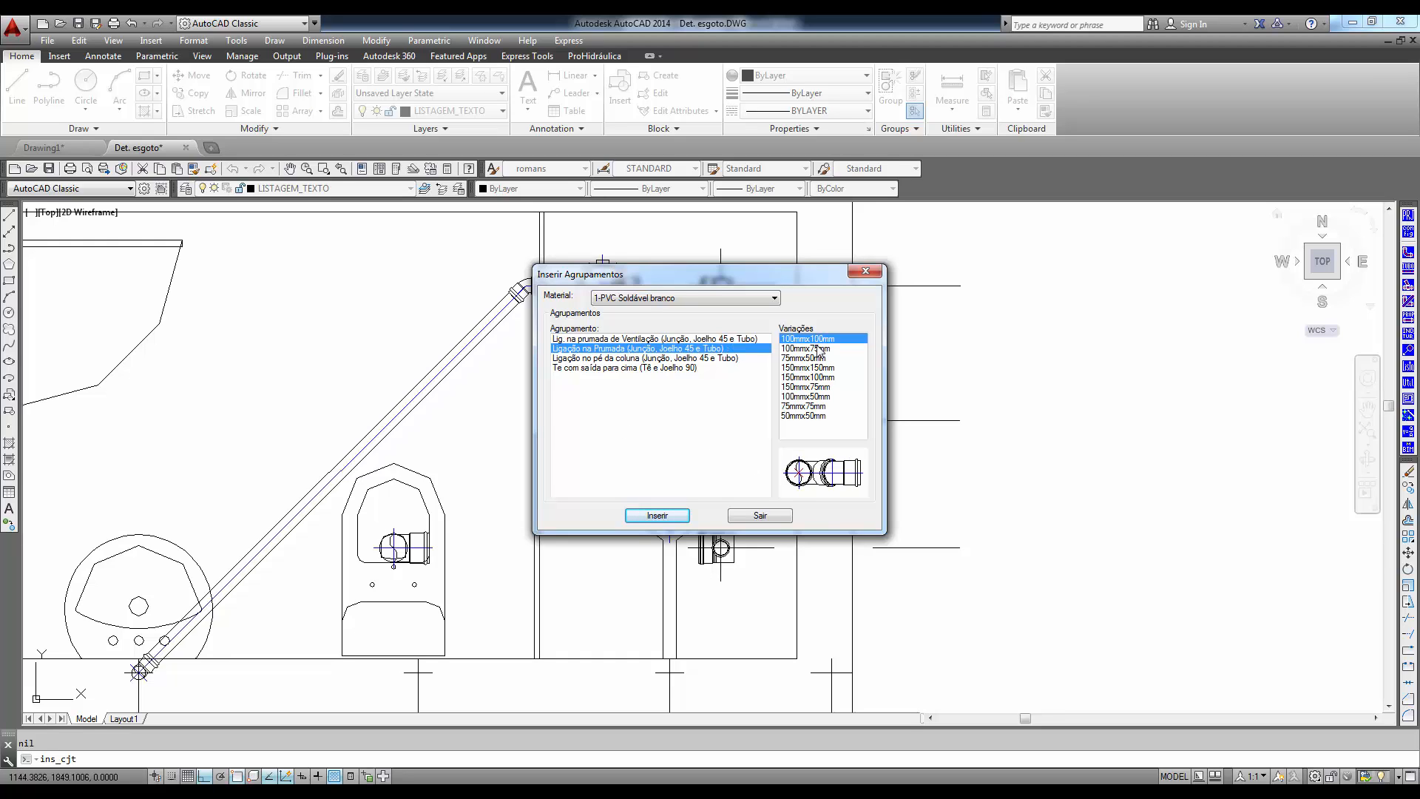
click(673, 521)
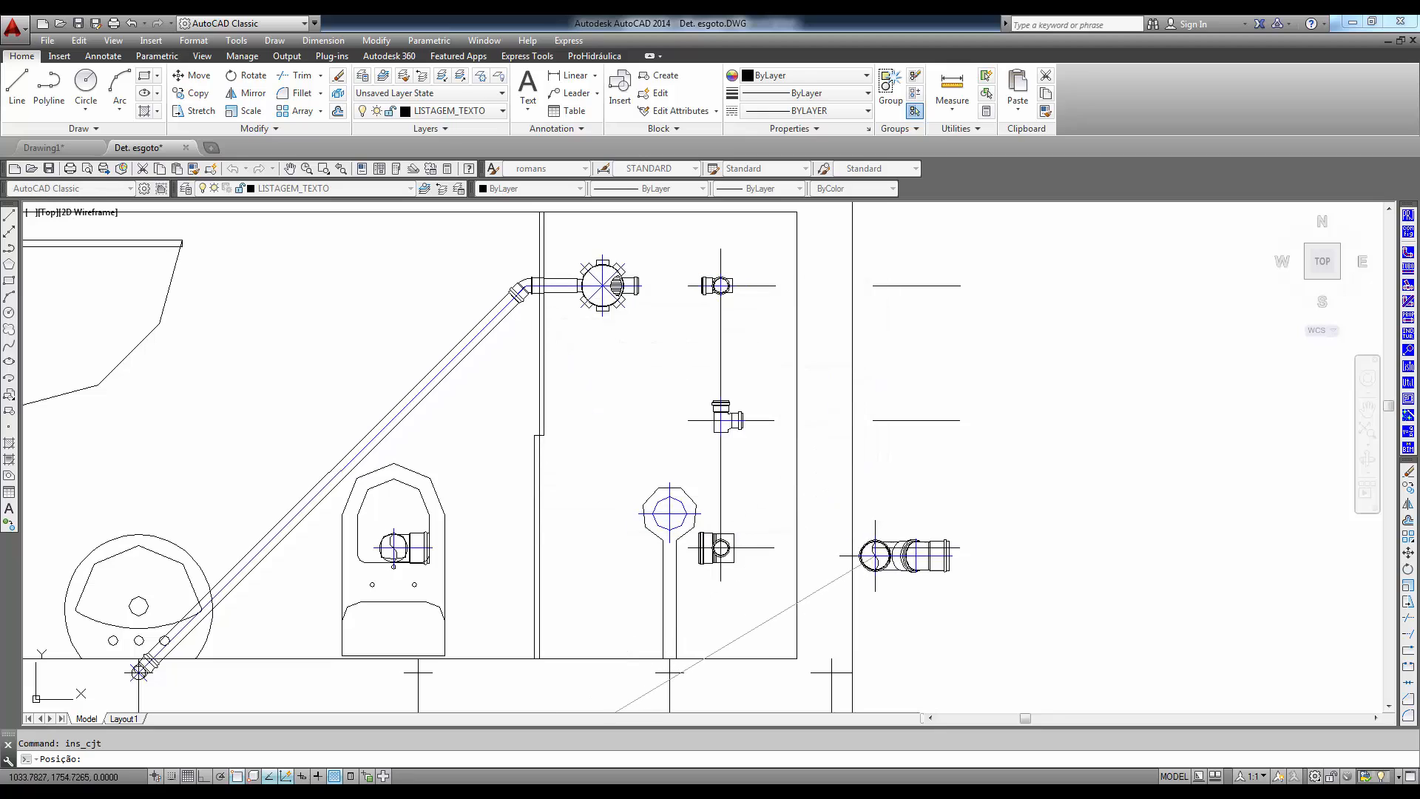
click(873, 548)
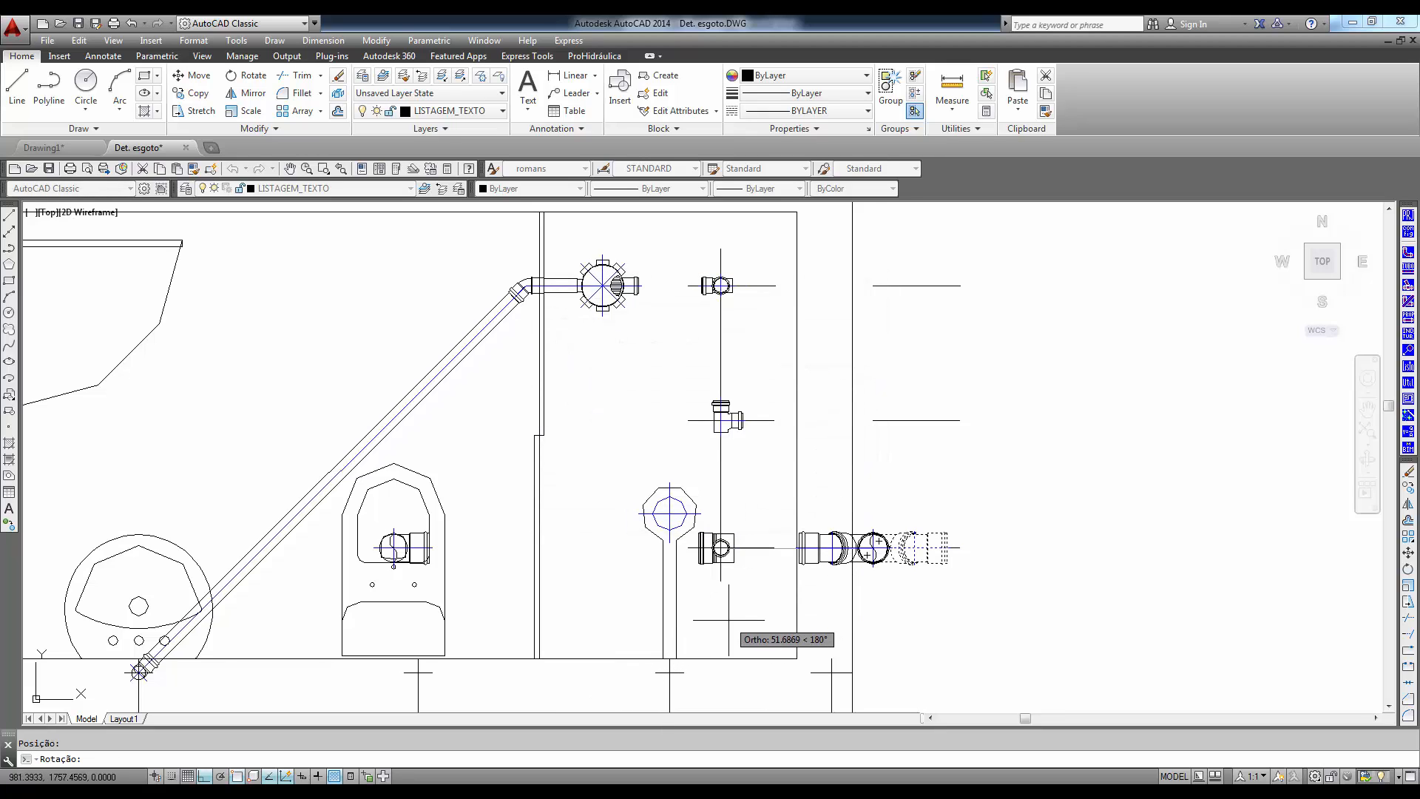
click(776, 637)
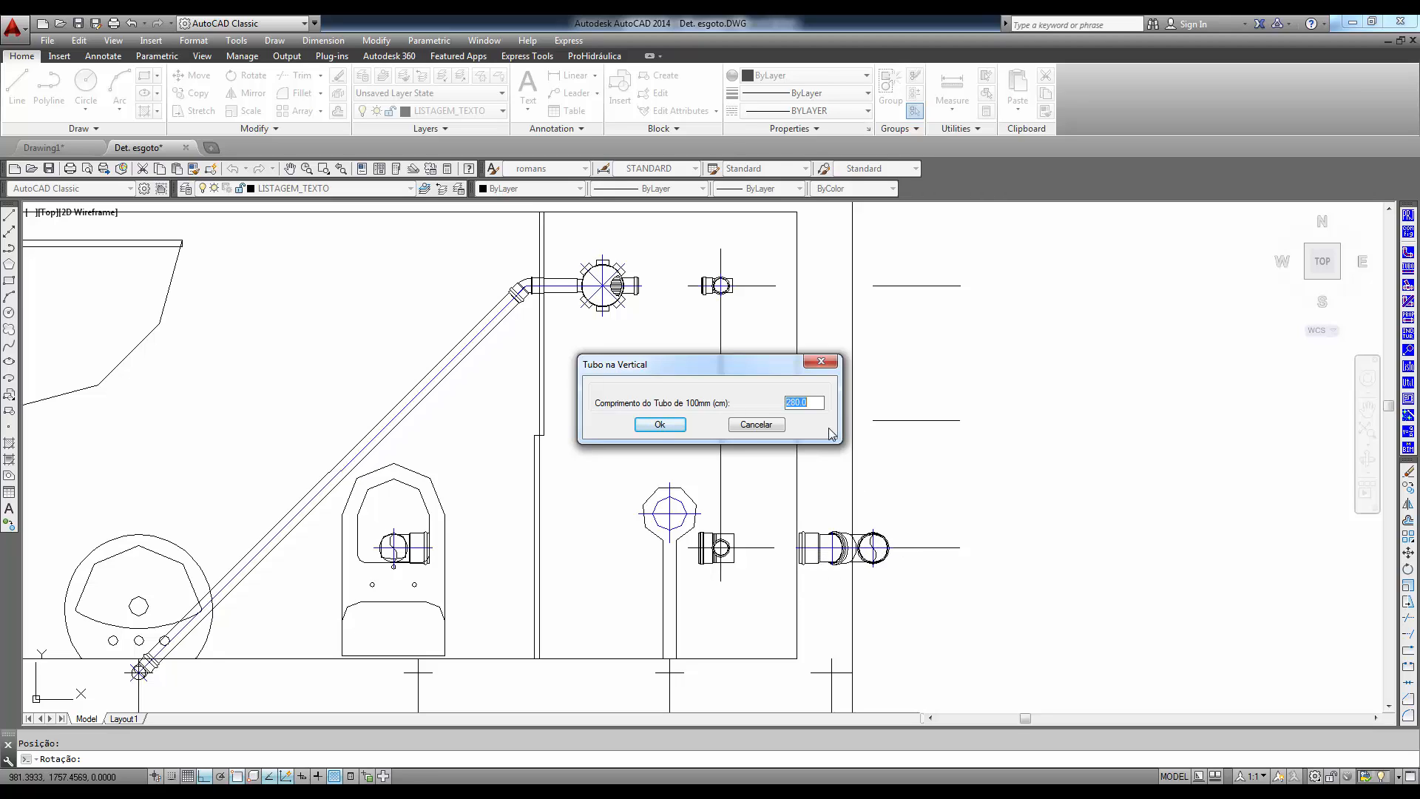
click(652, 427)
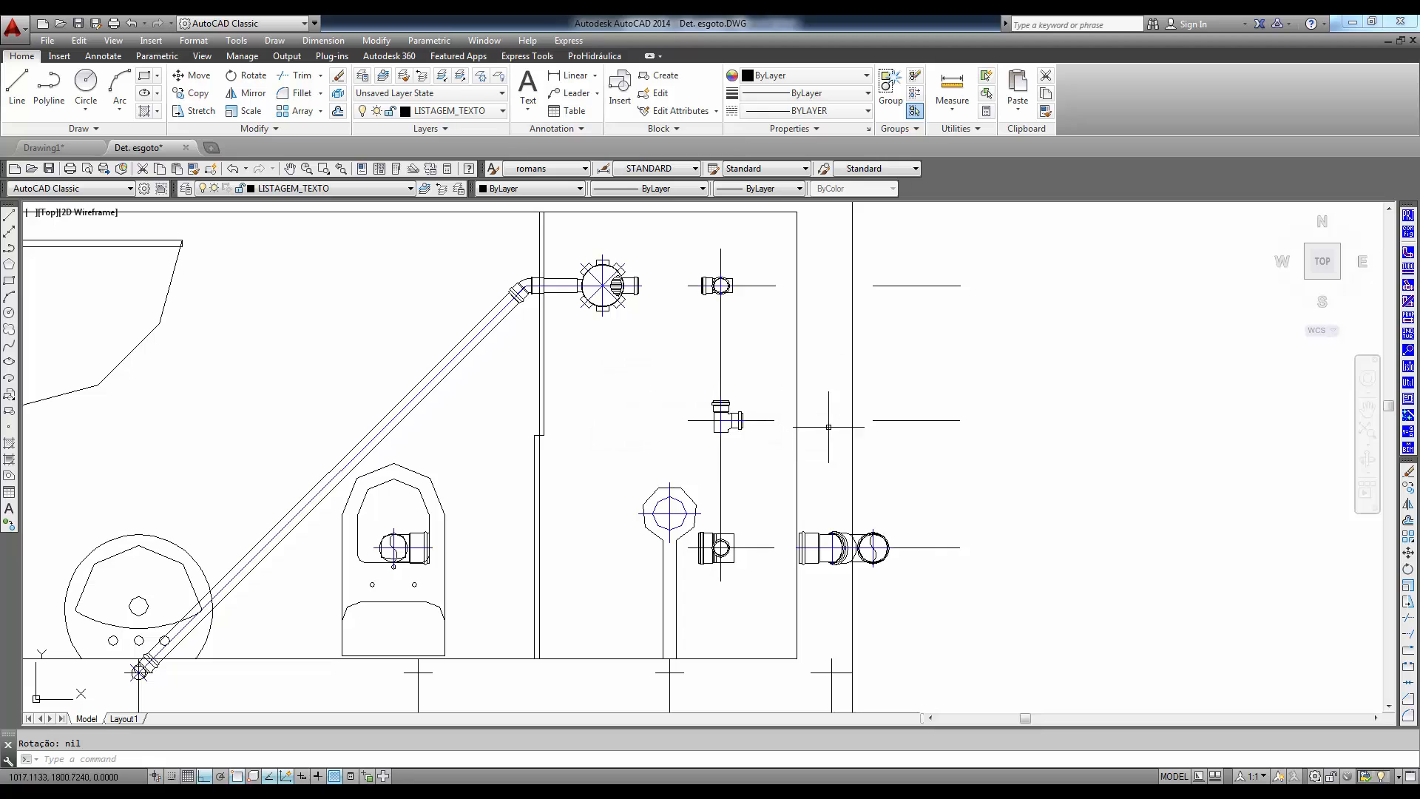
- Insert the 75mmx50mm Lig. na prumada de Ventilação group on the tee's line in the outer wall, facing the tee, with the default vertical pipe length
key(Return)
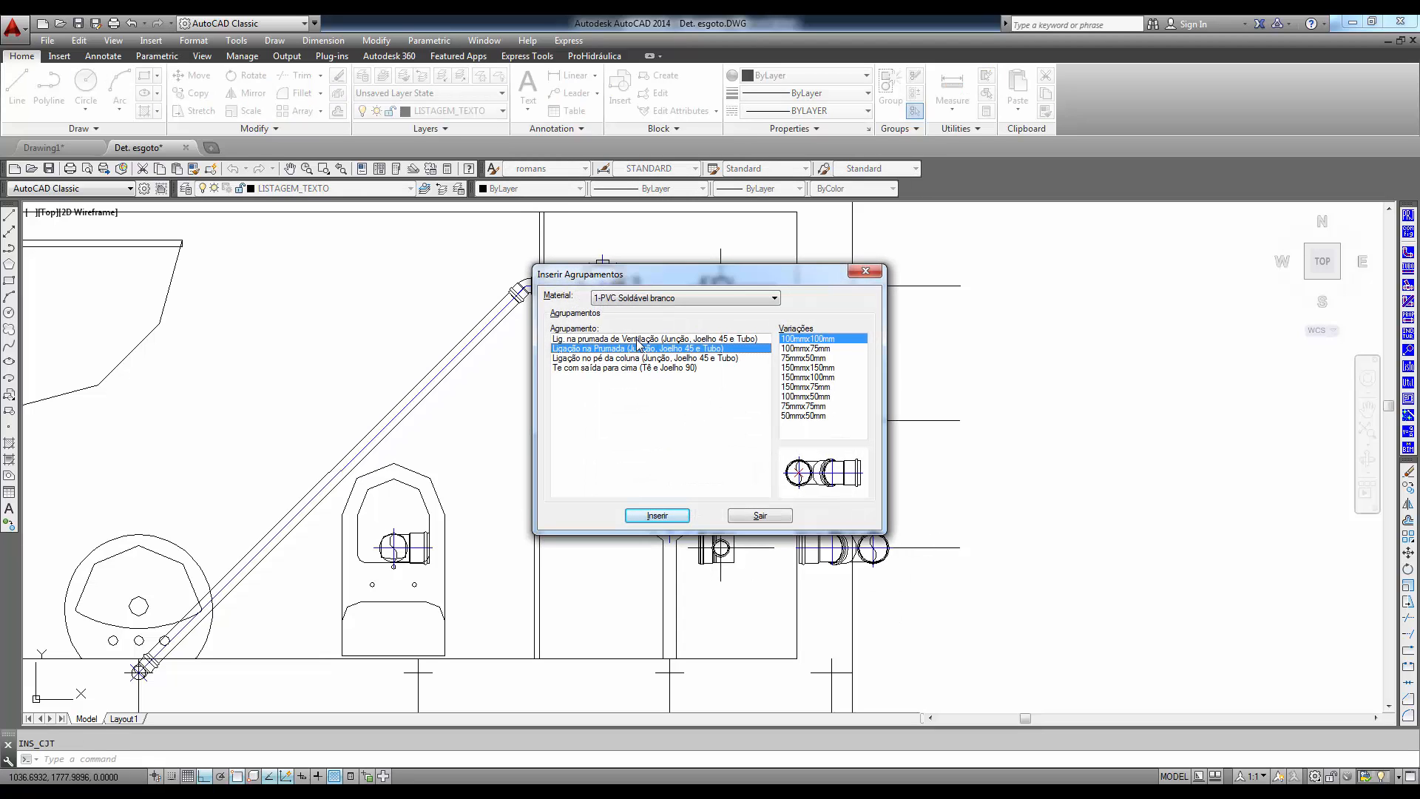
click(637, 339)
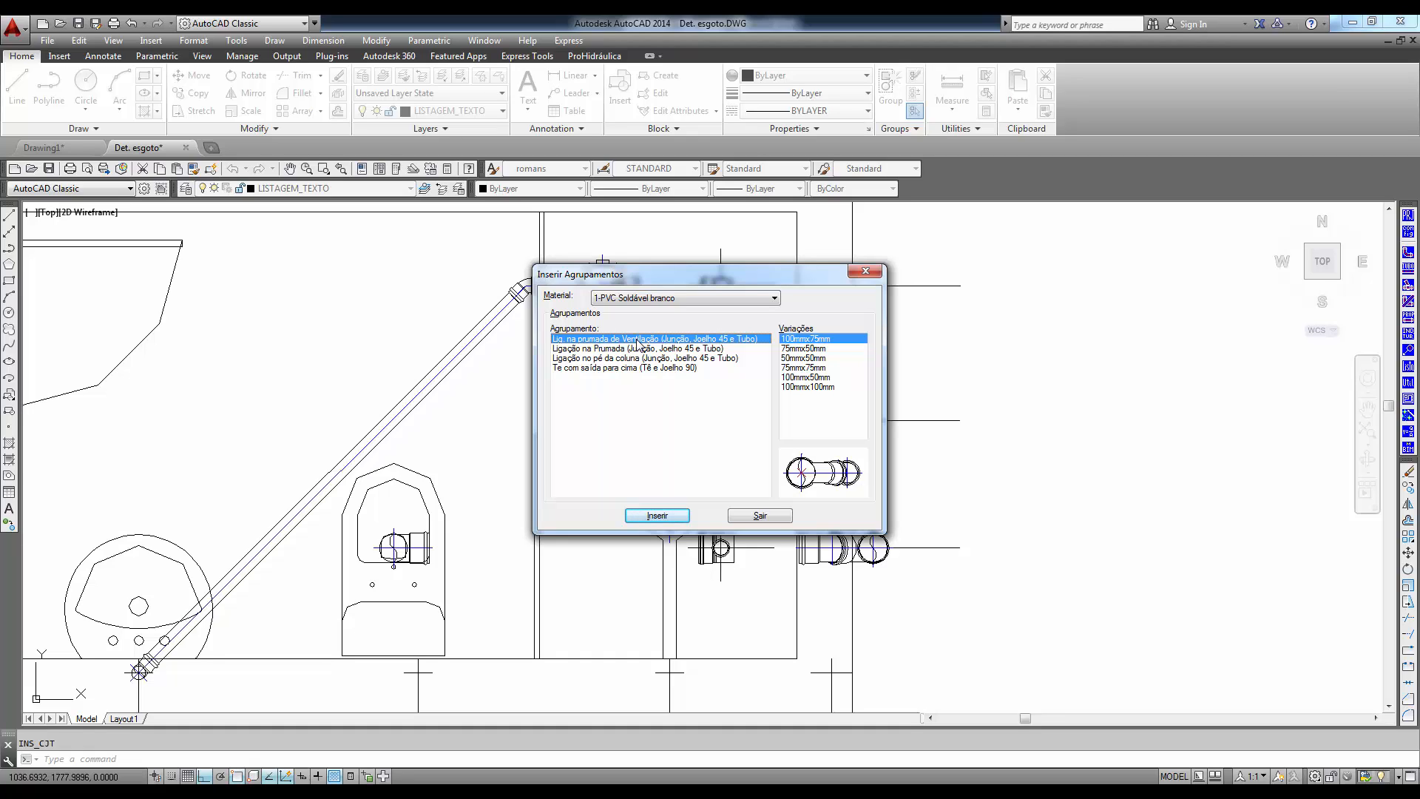
click(803, 348)
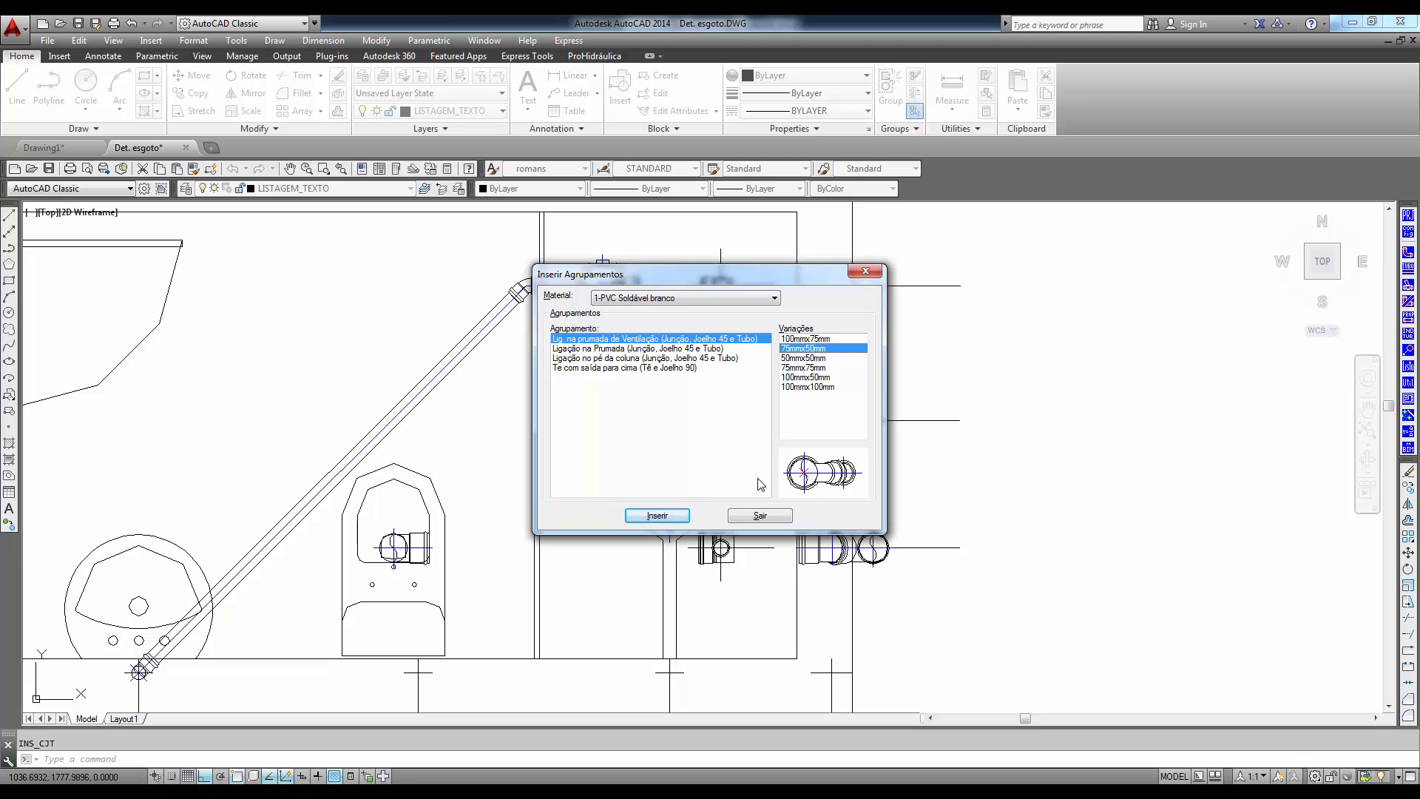
click(657, 514)
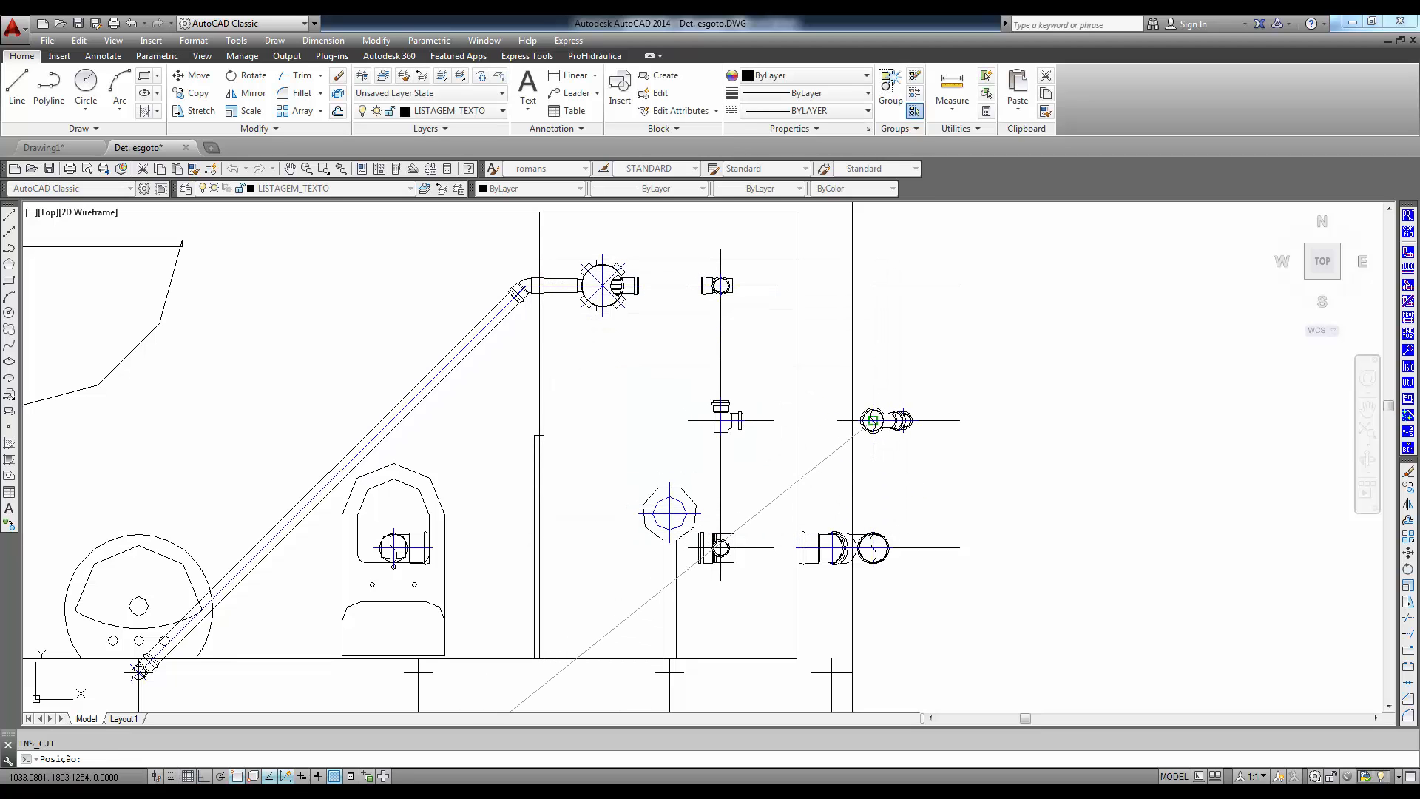
click(872, 420)
click(739, 466)
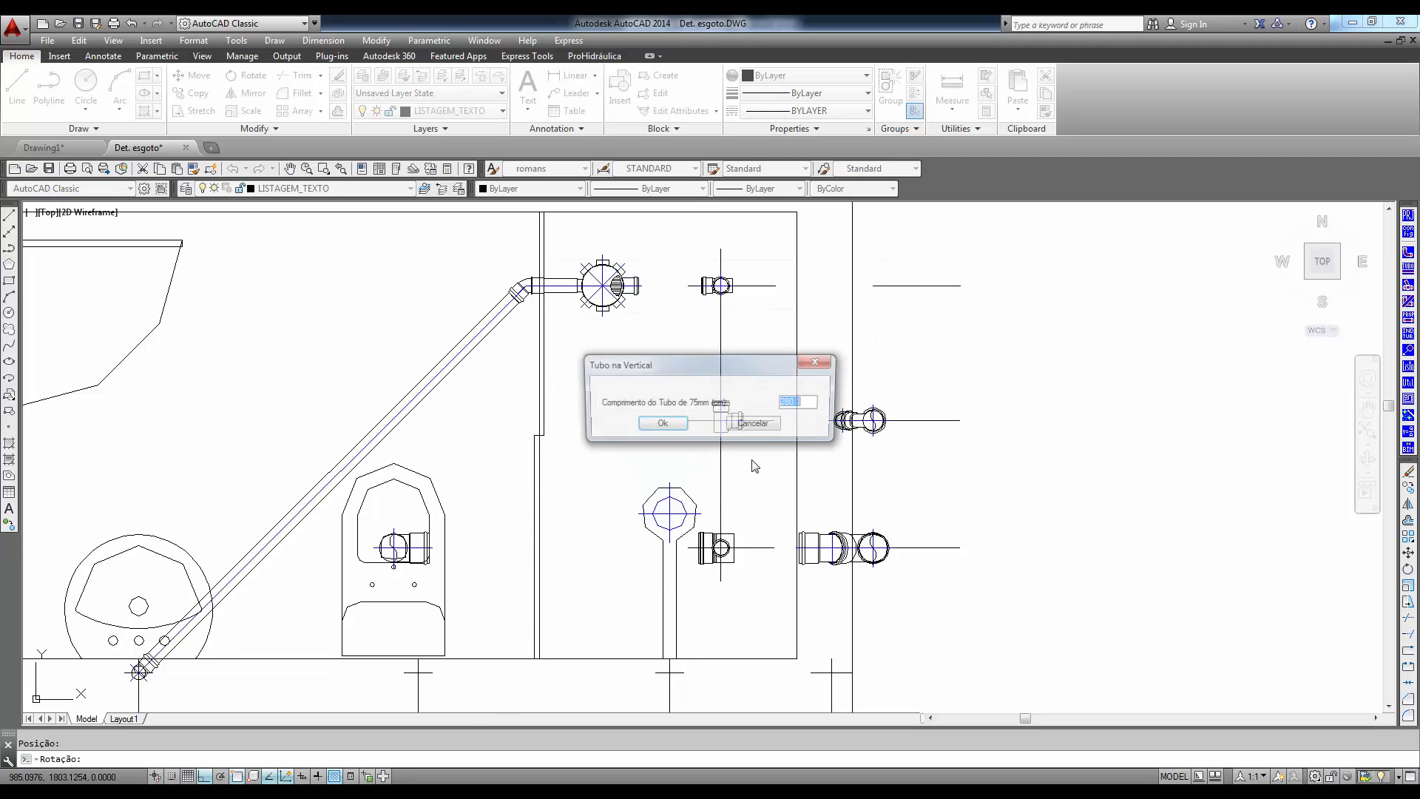
click(660, 425)
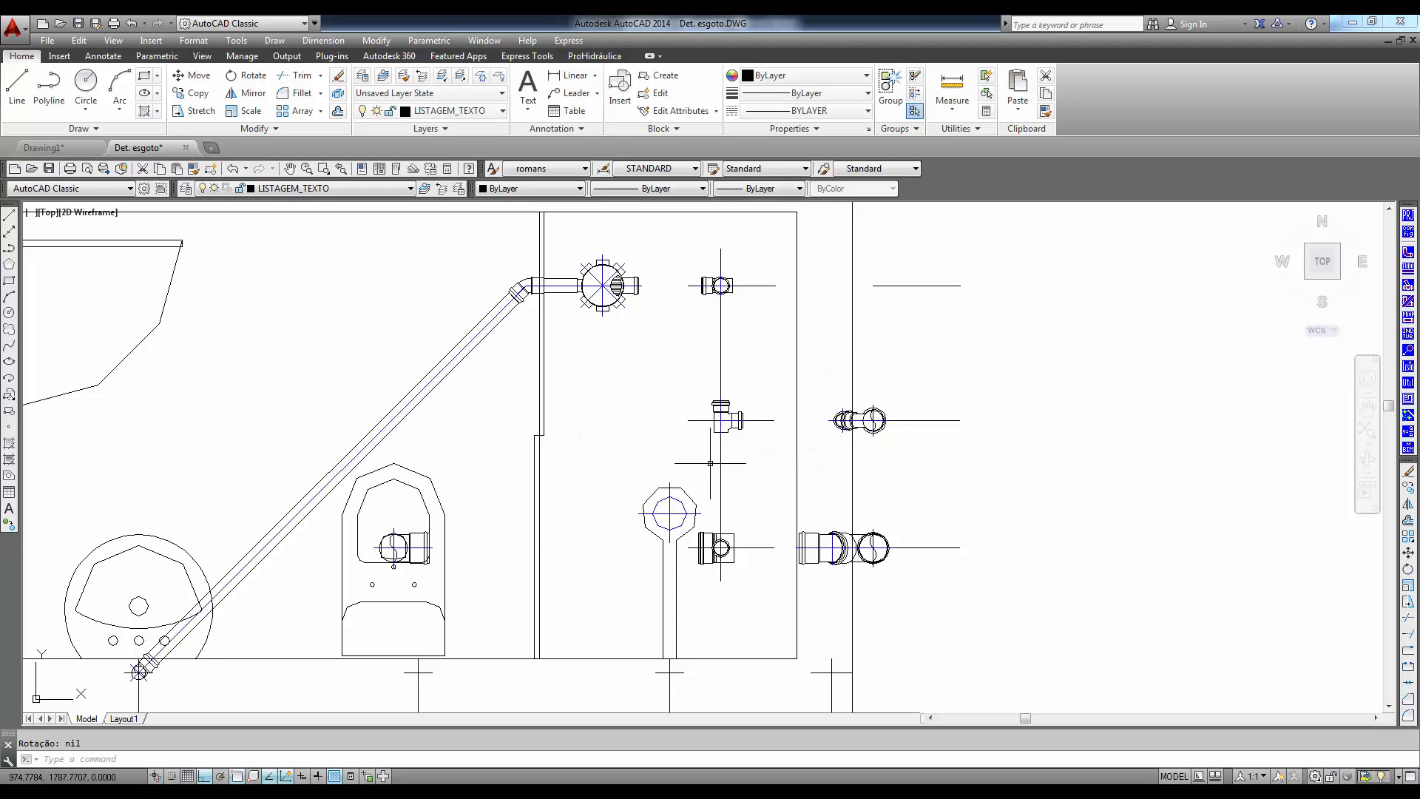
- Insert the 75mmx50mm Ligação na Prumada group on the caixa sifonada's line in the outer wall, facing the room, with the default vertical pipe length
key(Return)
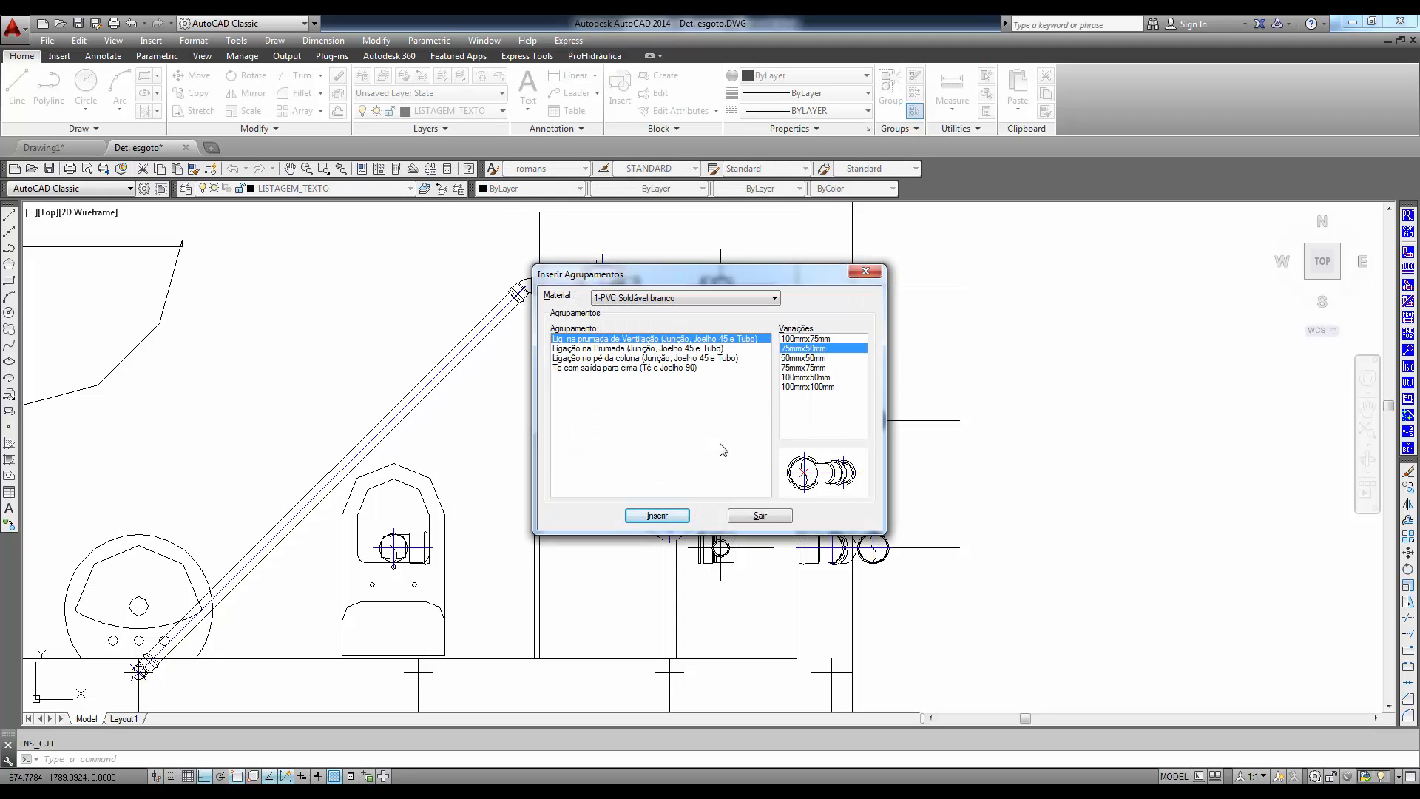
click(600, 349)
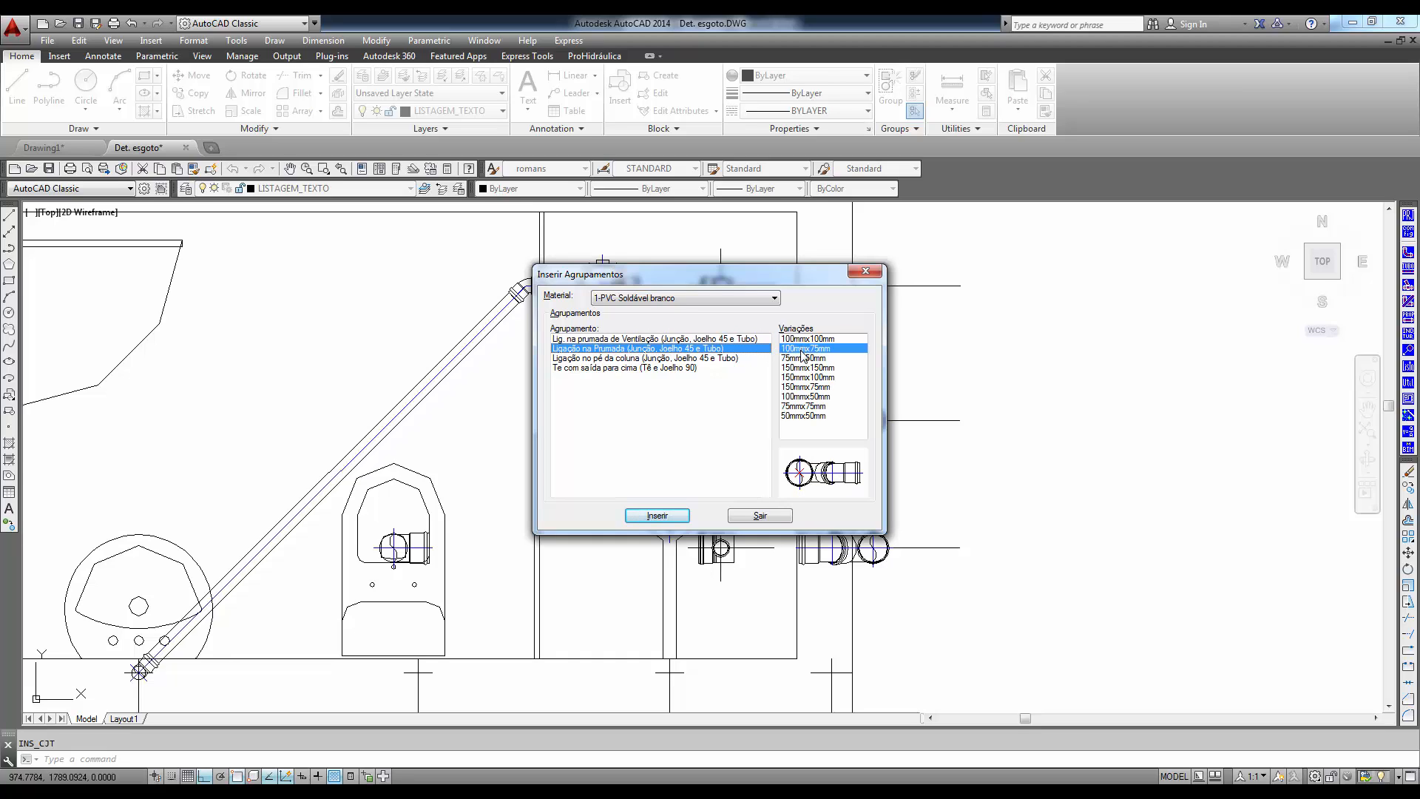
click(804, 359)
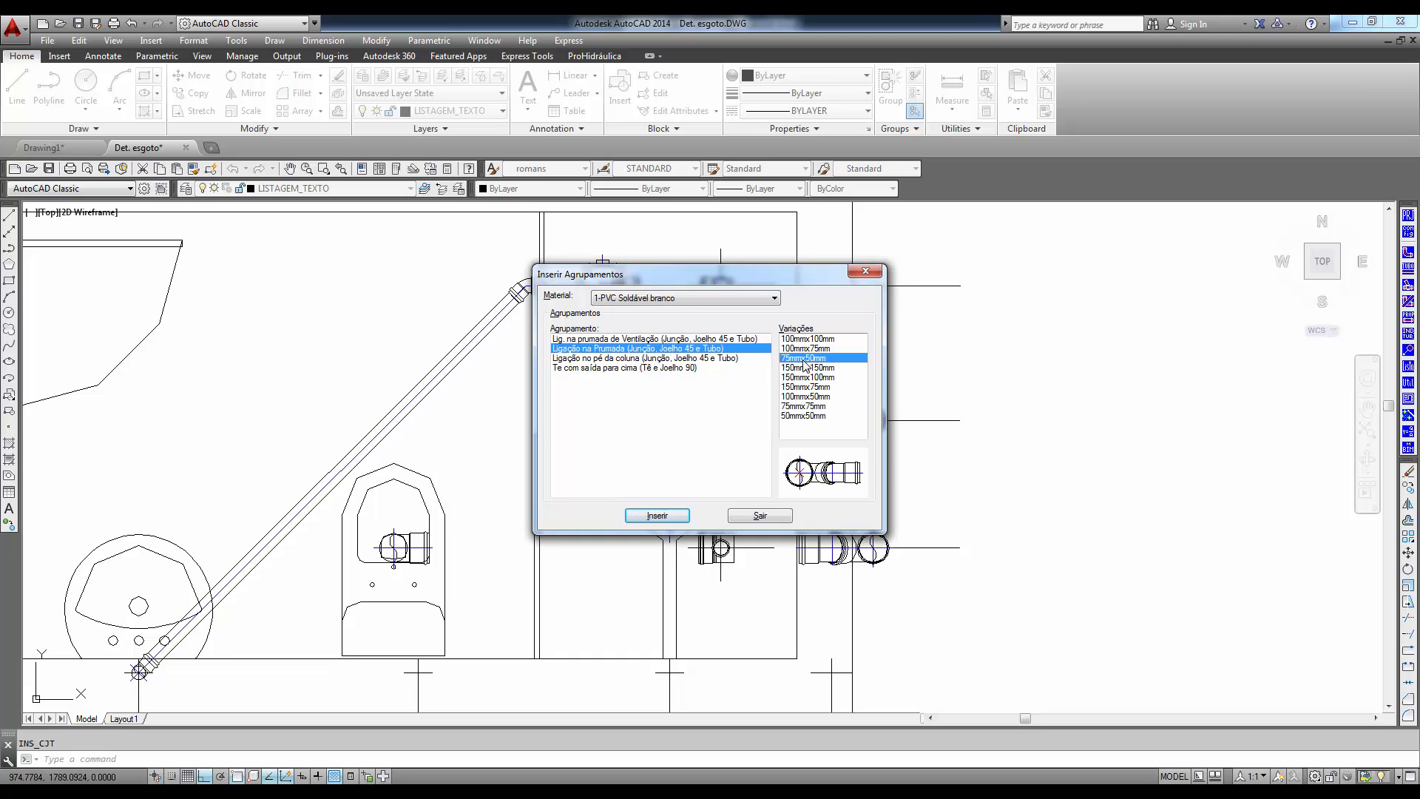
click(666, 515)
click(851, 284)
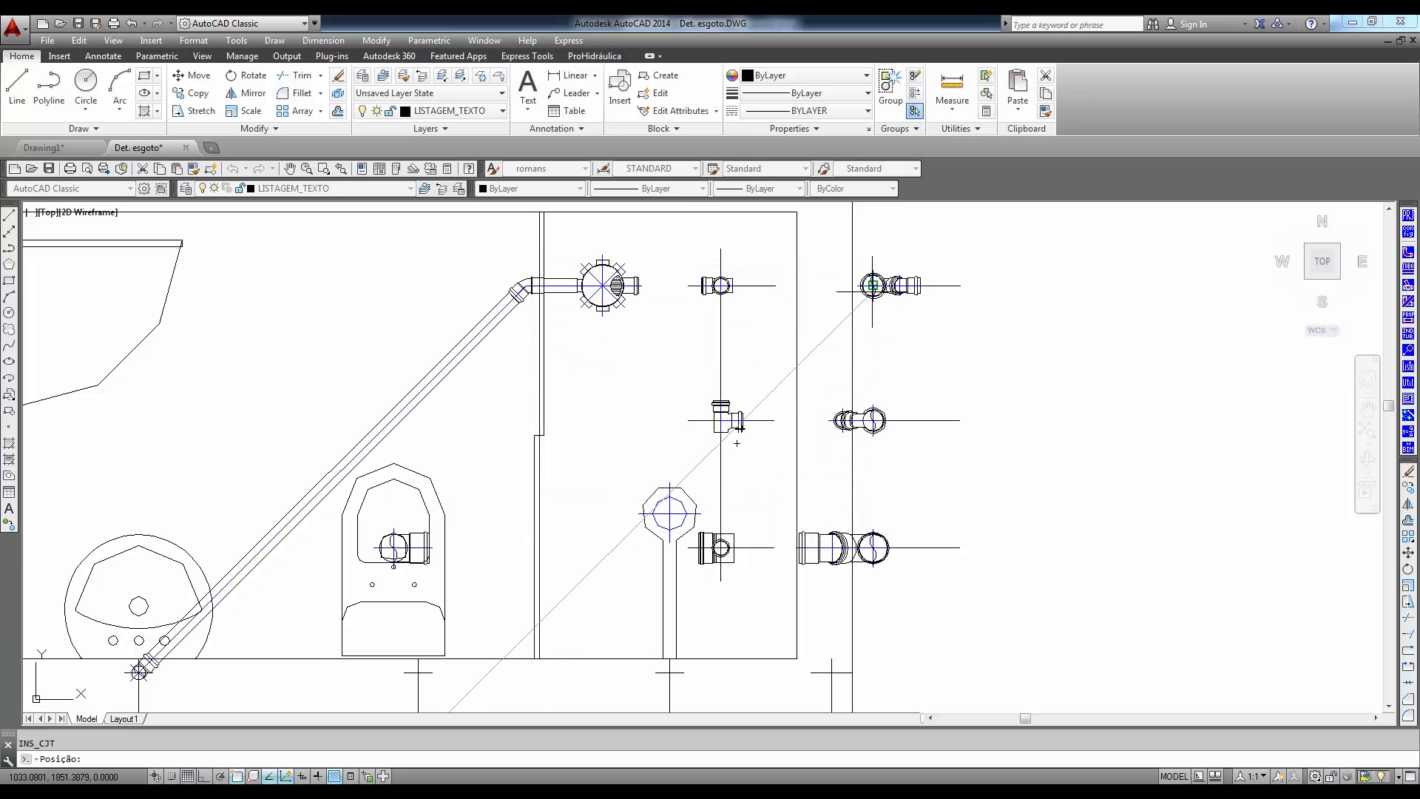
click(739, 336)
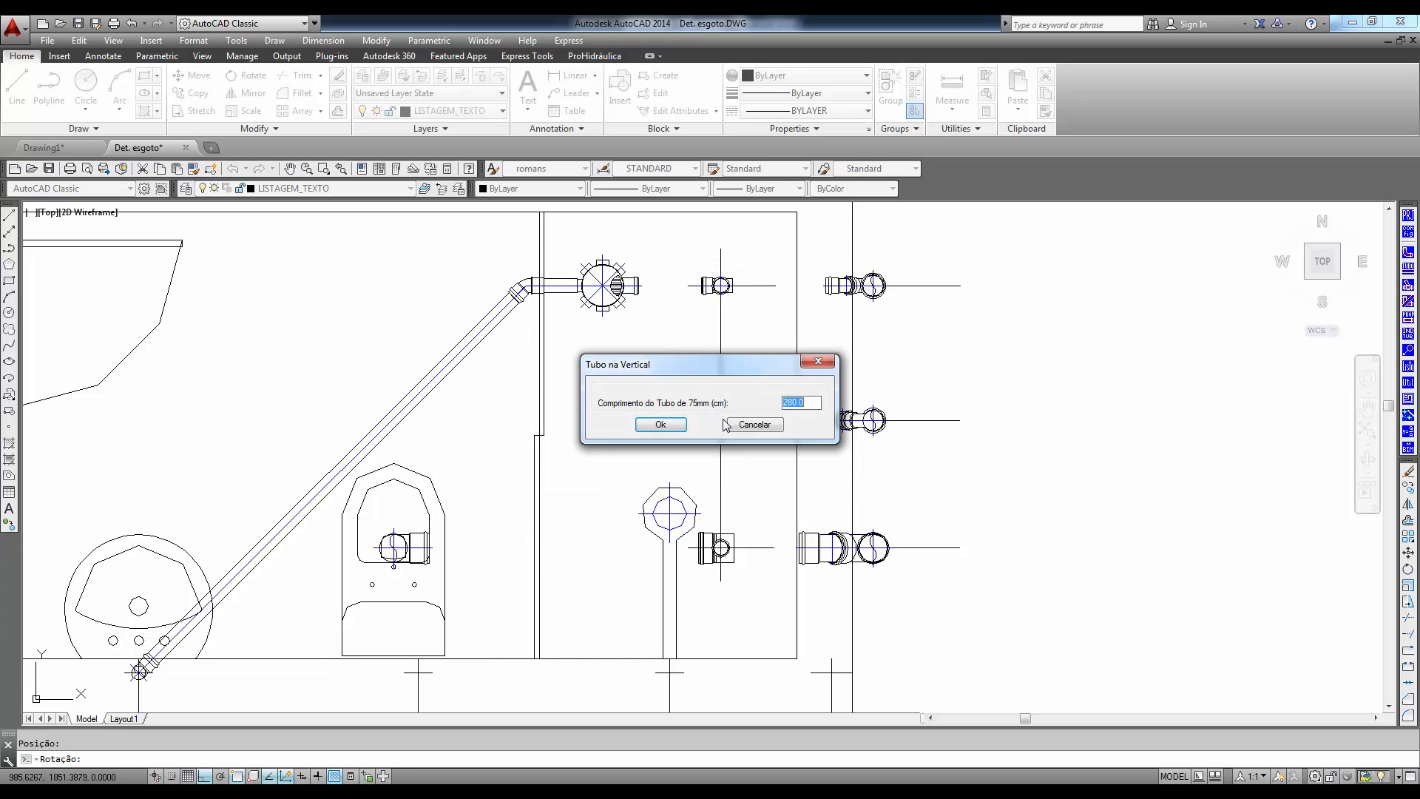
click(660, 425)
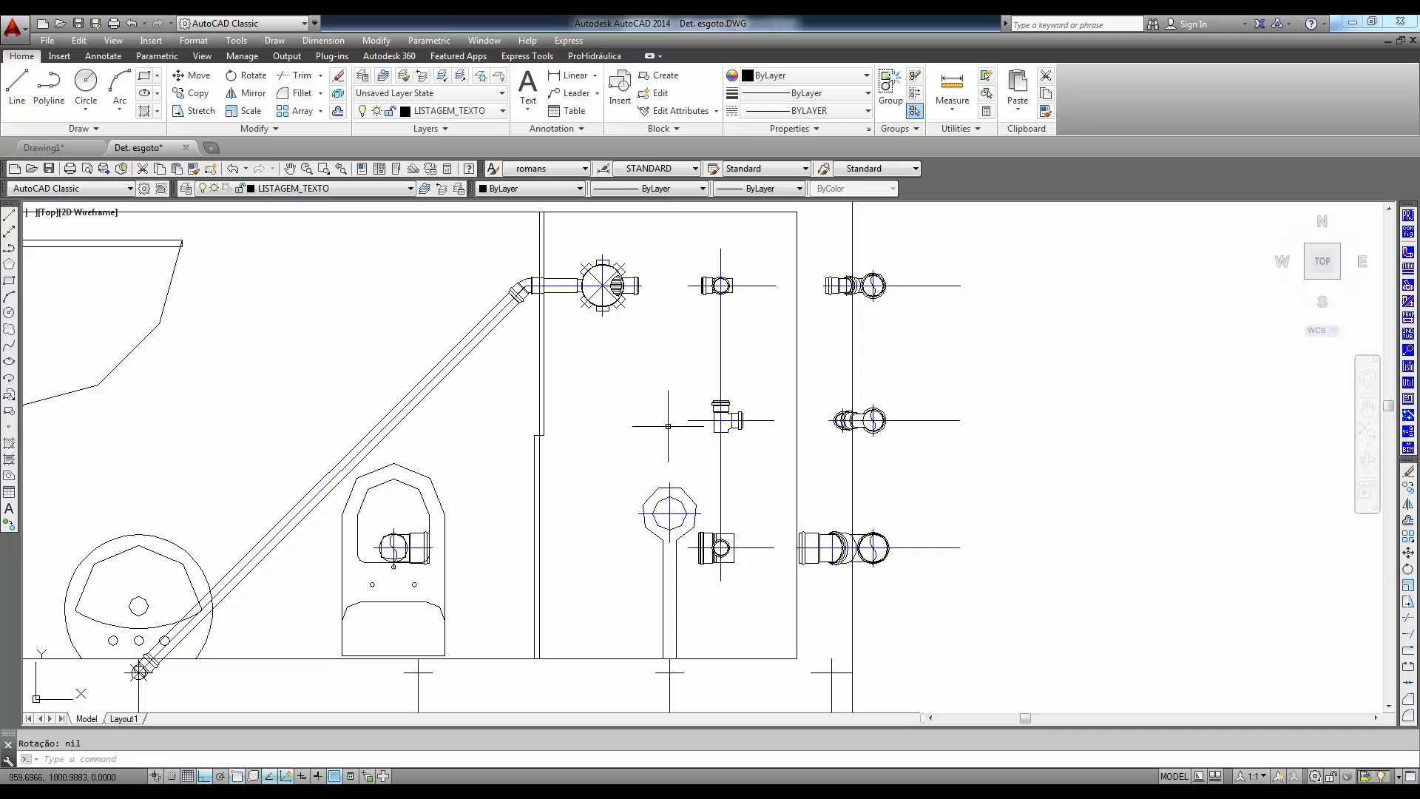
- Automatically insert detailed Tubo PVC Soldável branco pipes between the toilet, caixa sifonada, branch and riser fittings, and close pipe insertion
click(1414, 275)
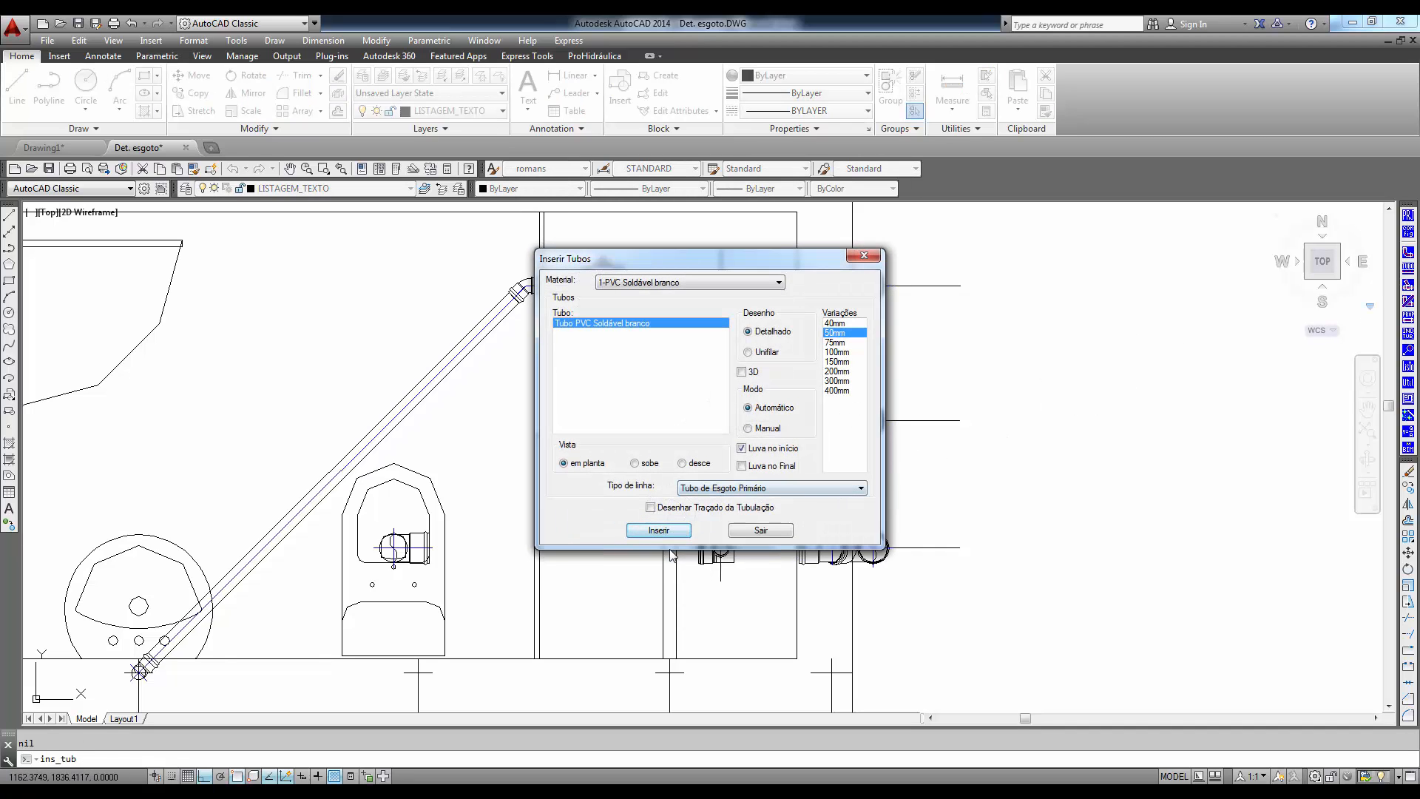
click(659, 530)
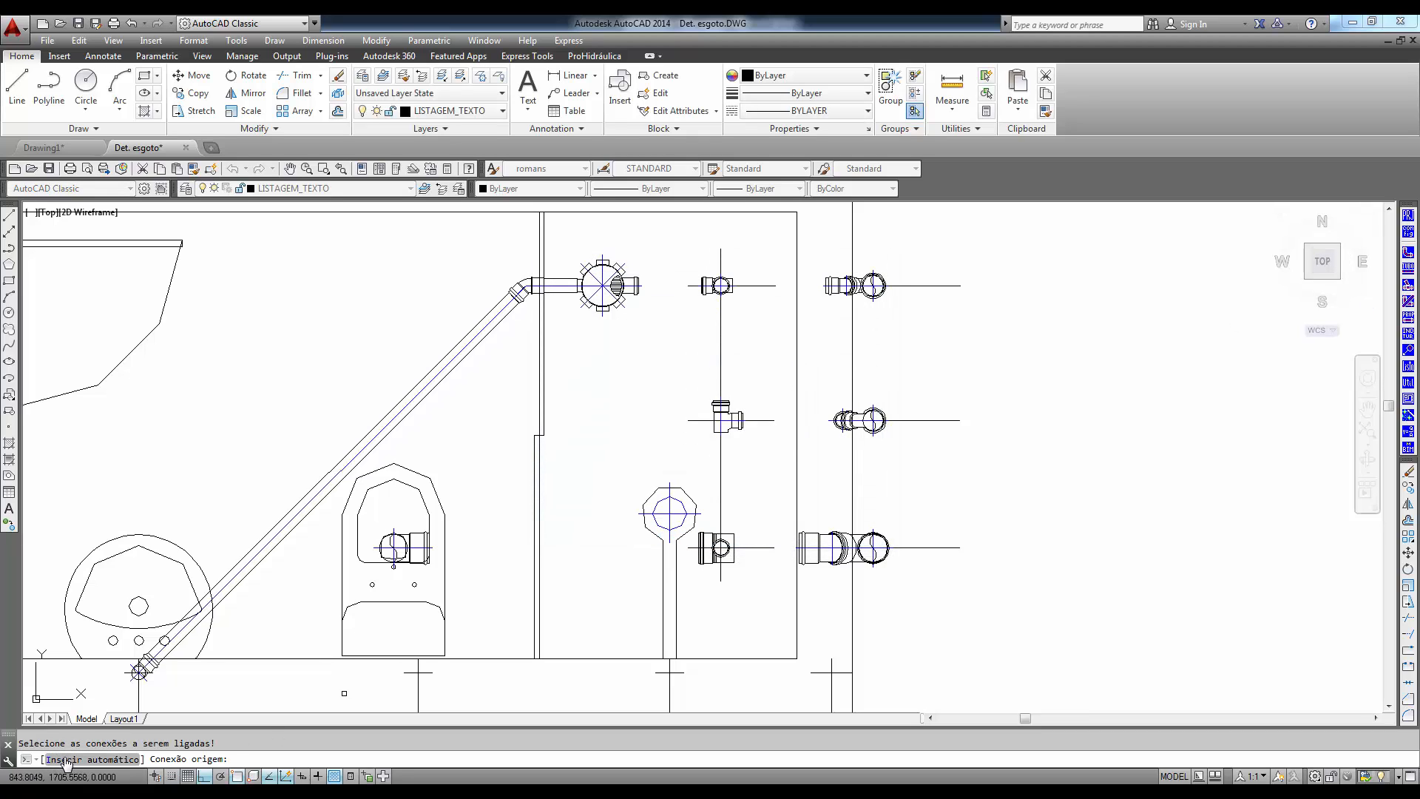
click(66, 760)
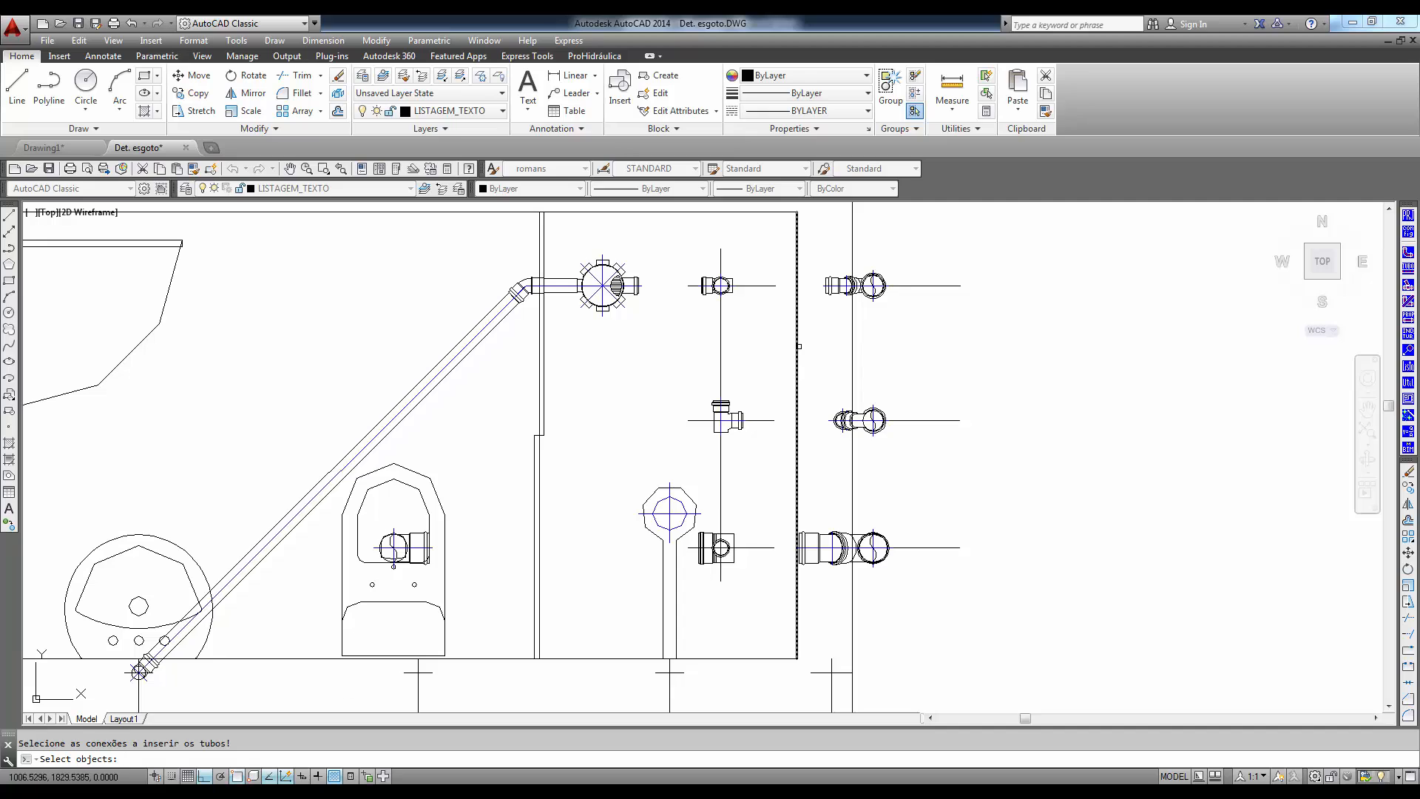
click(953, 254)
click(648, 656)
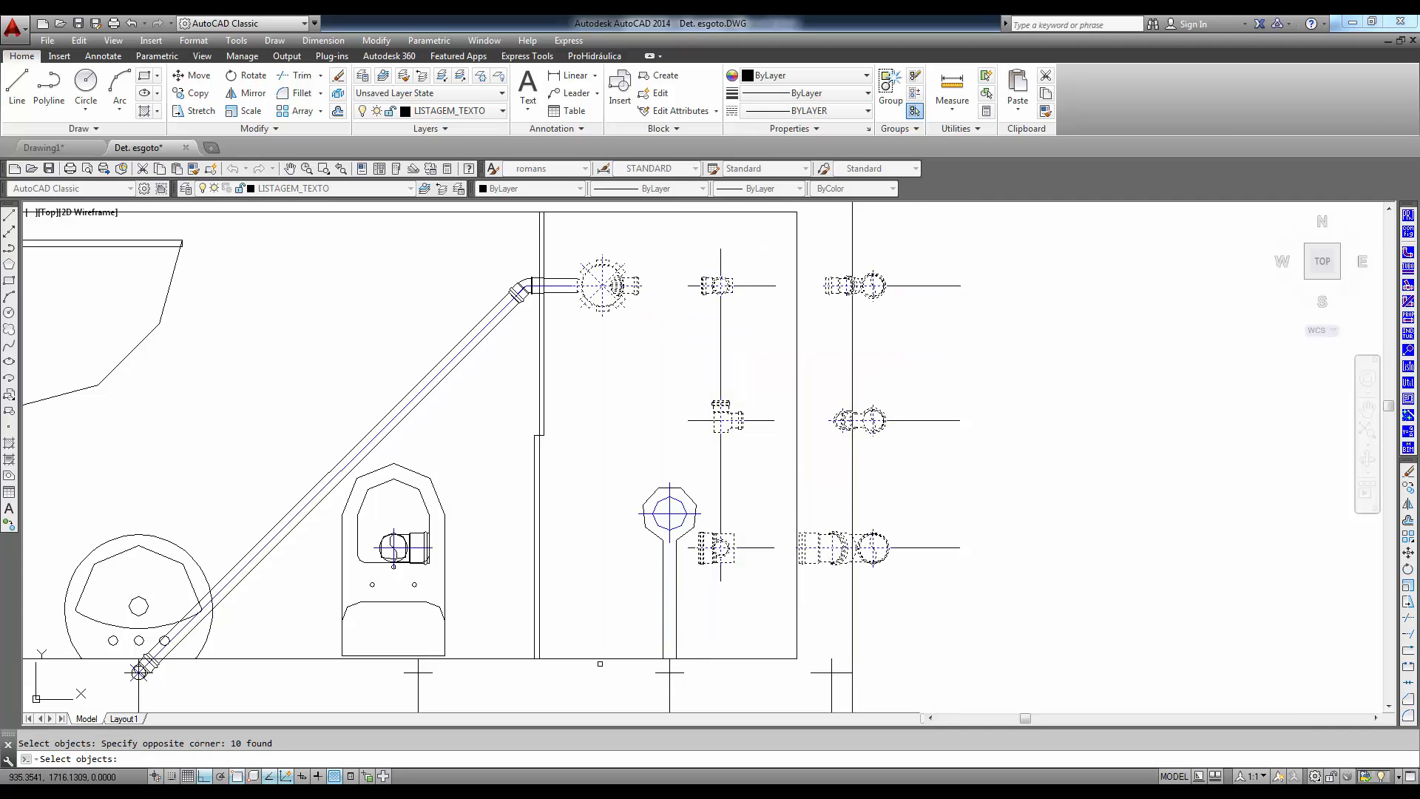
click(514, 618)
click(371, 522)
key(Return)
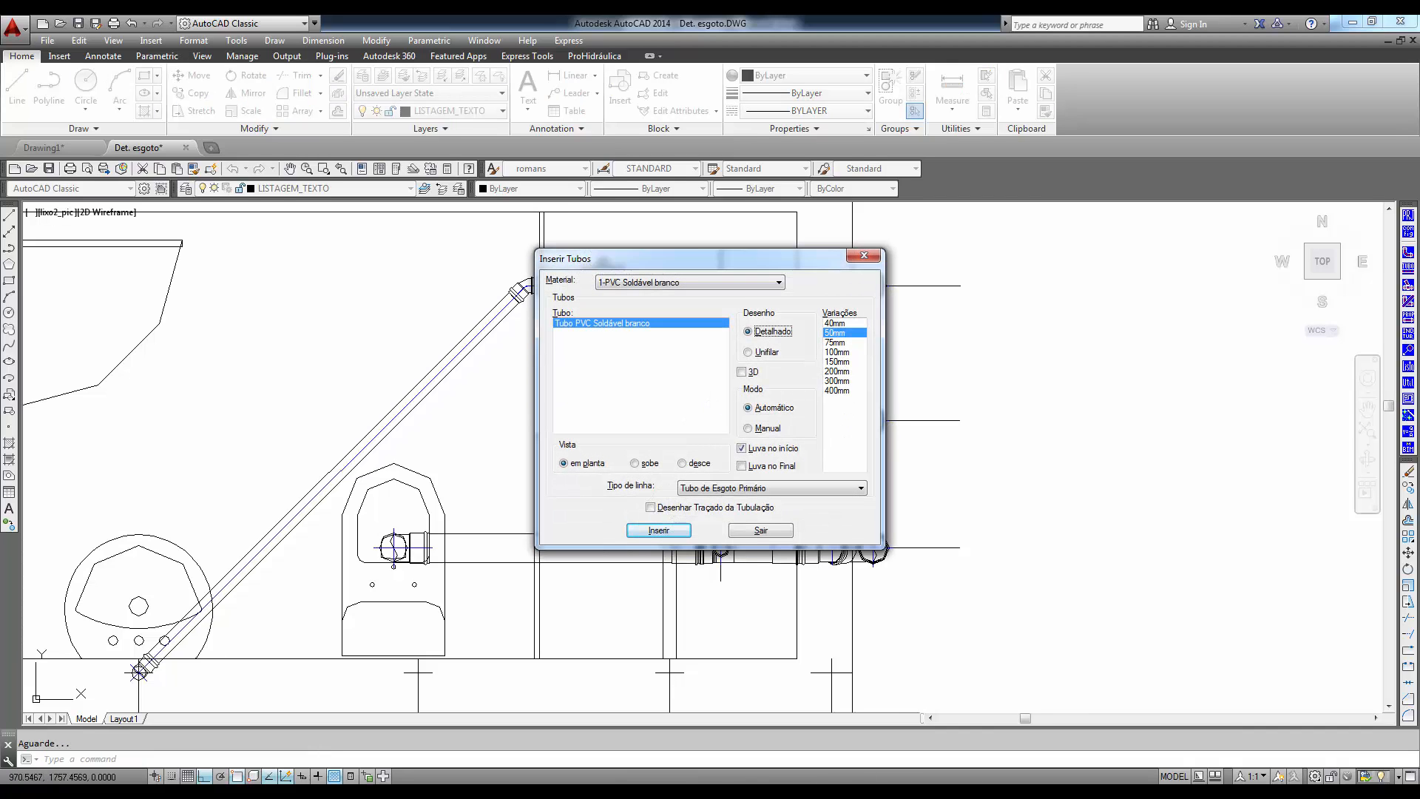
drag(654, 261, 1112, 262)
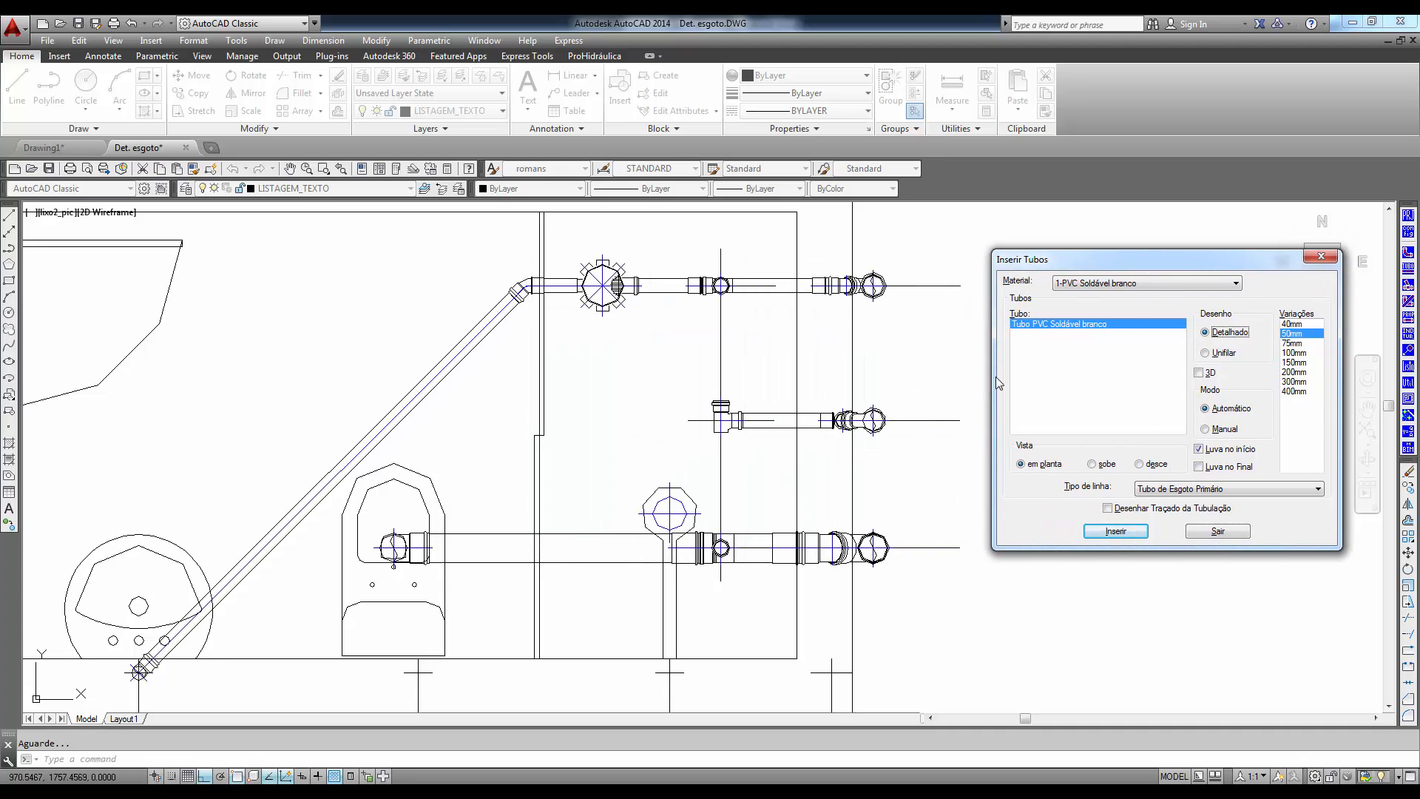
click(1200, 532)
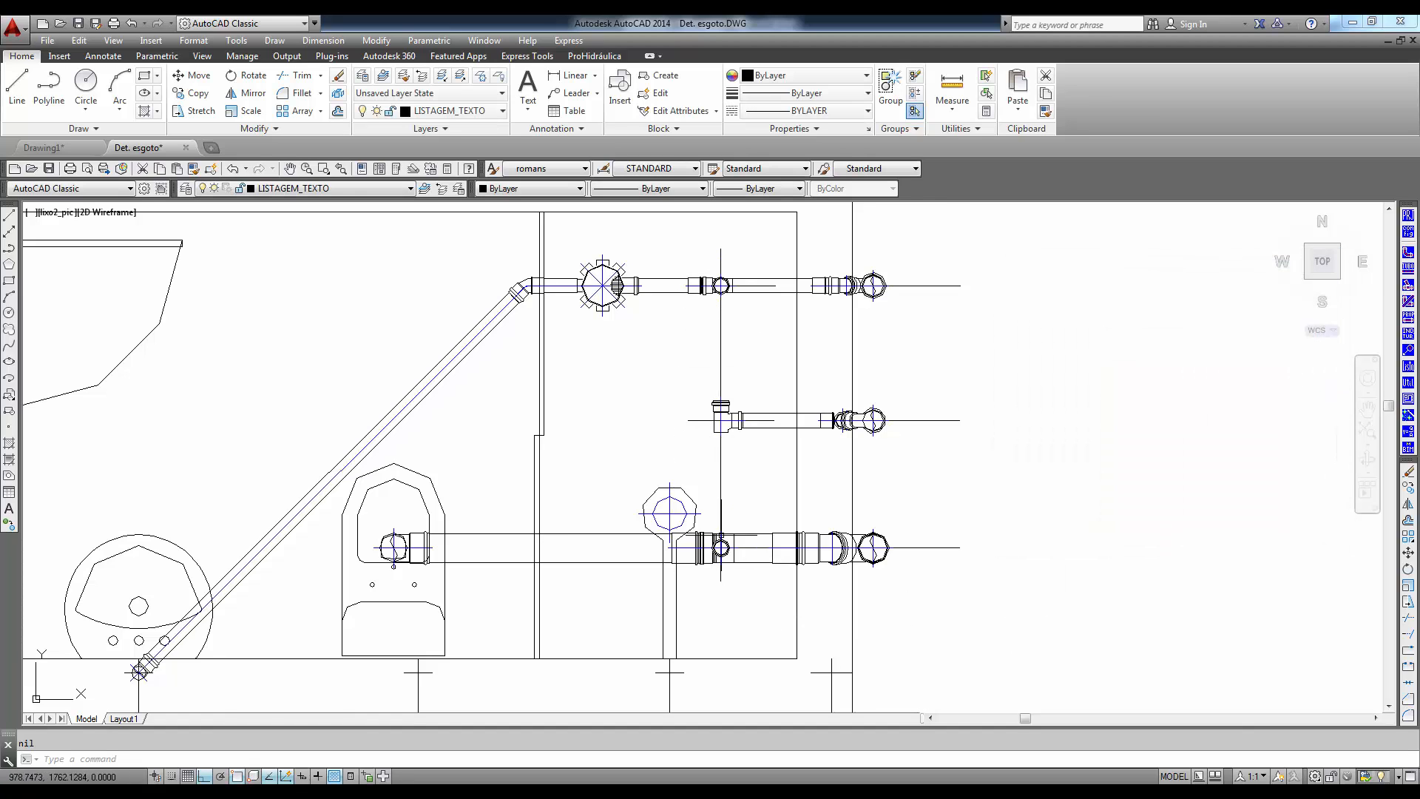
- Insert a detailed 50mm Joelho 90 in lateral view on the branch fitting of the caixa sifonada line, facing the ventilation tee
scroll(721, 528, up, 2)
scroll(761, 434, down, 3)
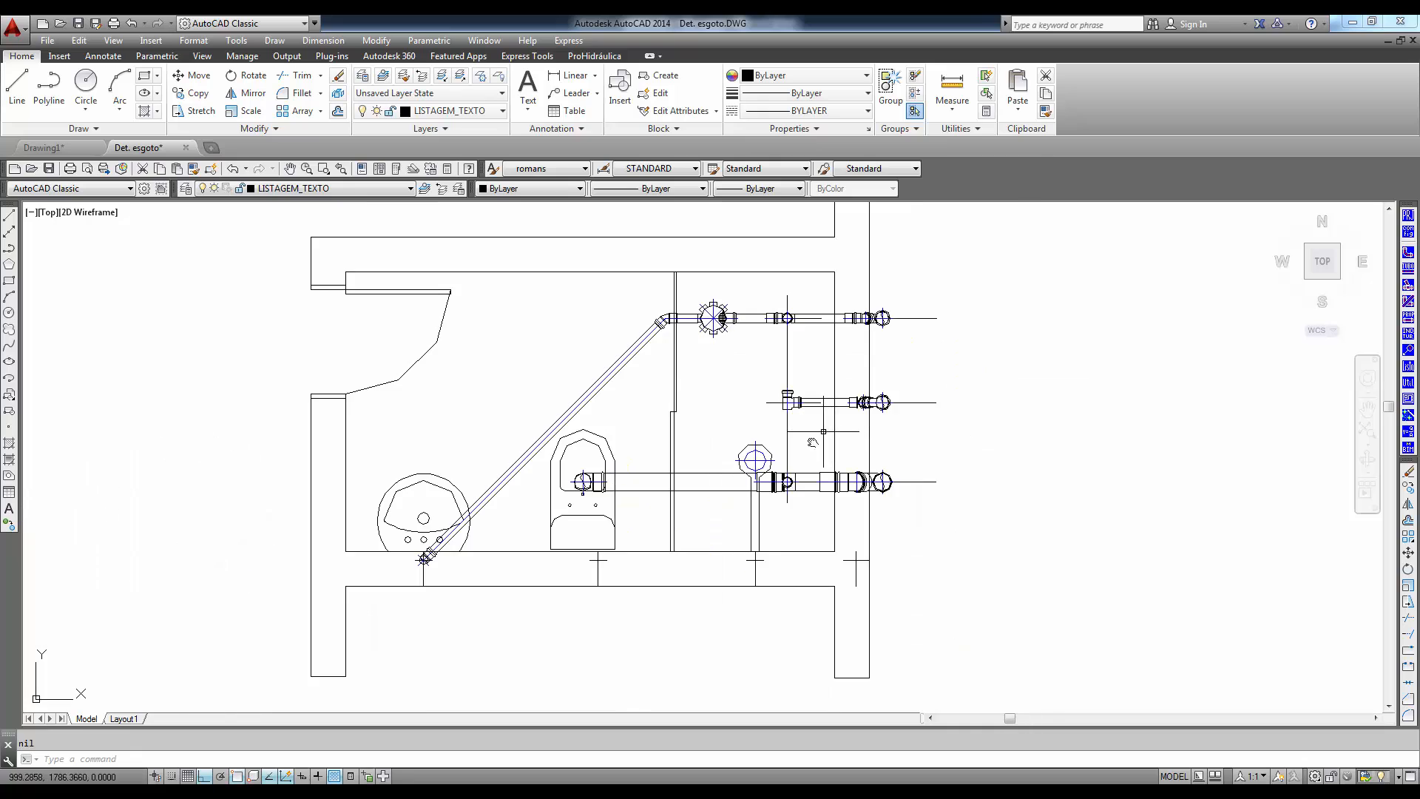
scroll(641, 426, up, 3)
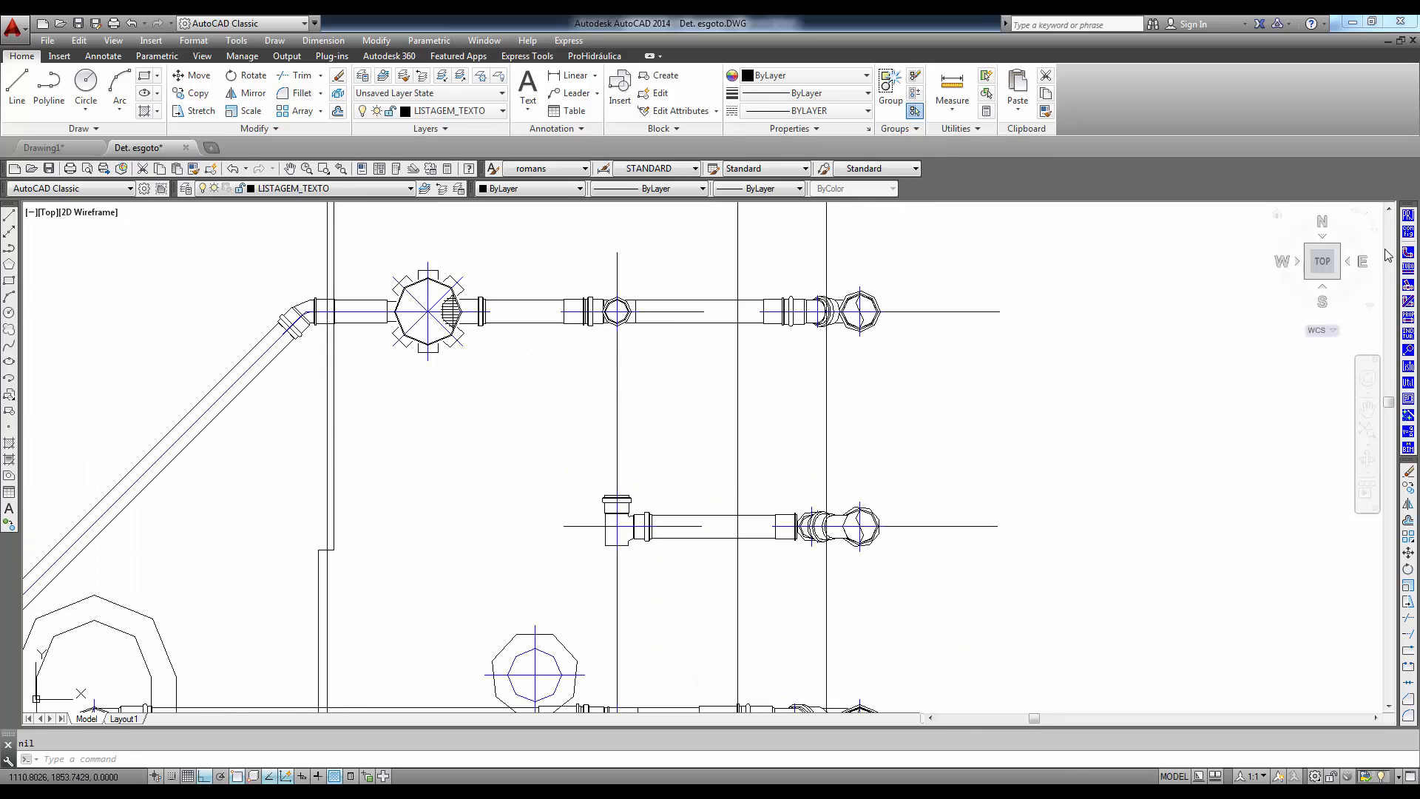
click(1408, 256)
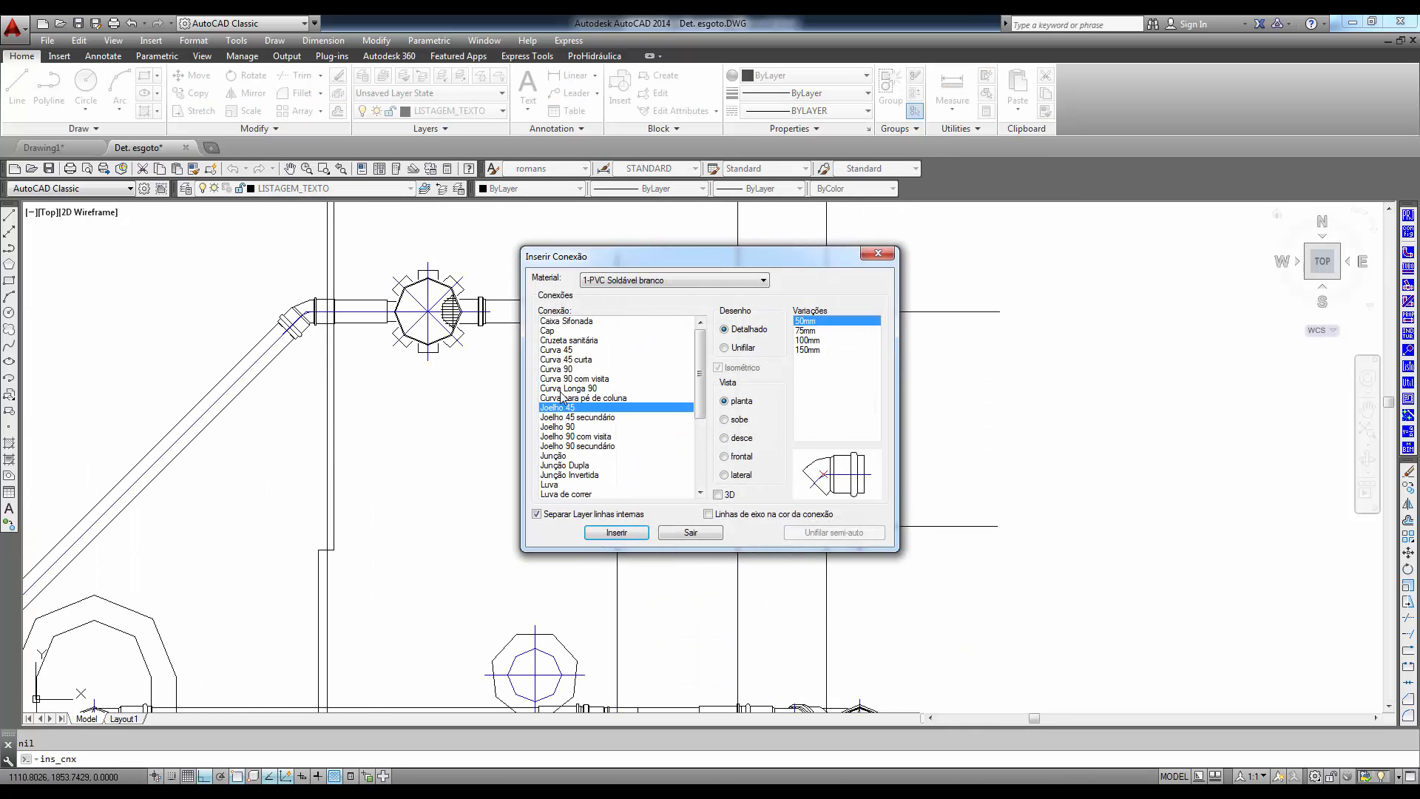
click(554, 427)
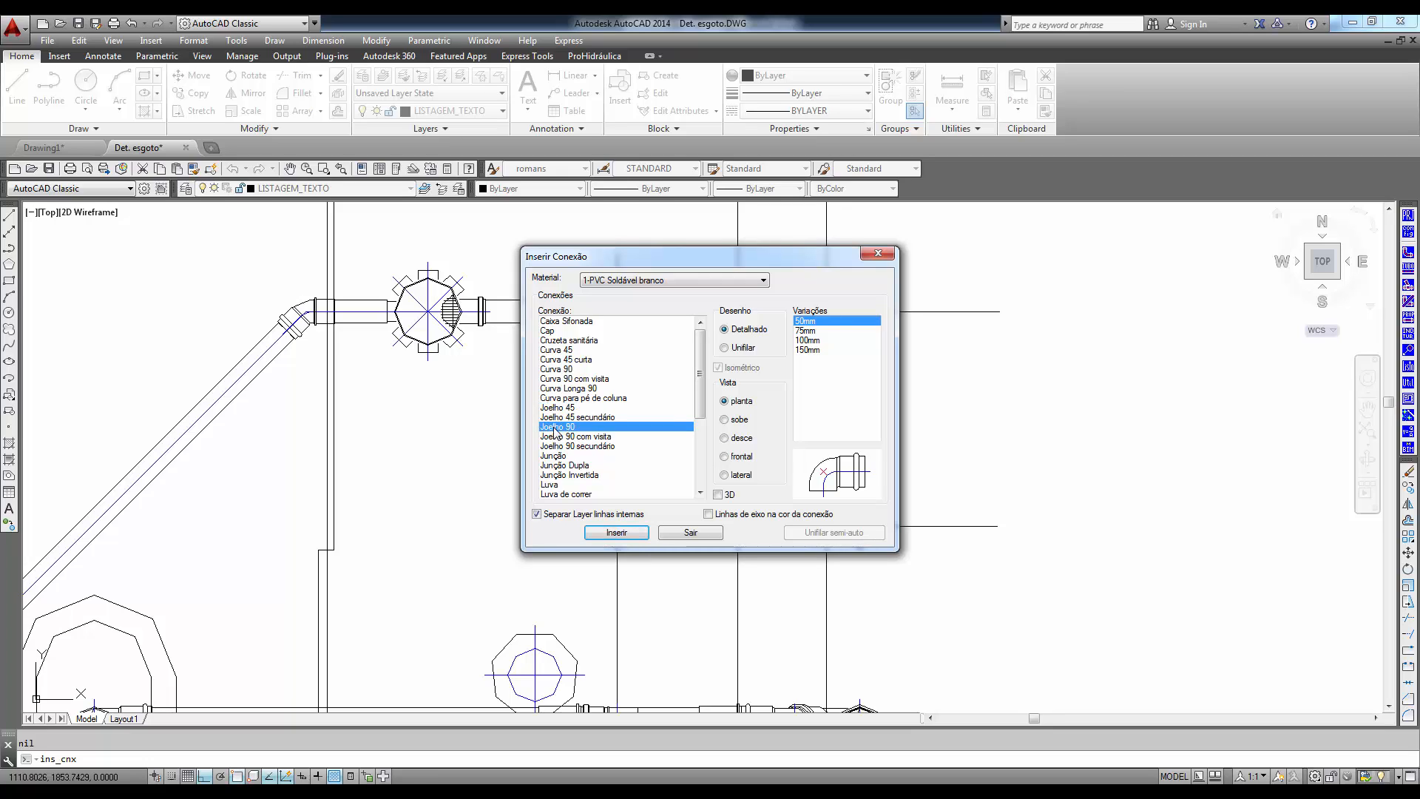
click(725, 420)
click(736, 445)
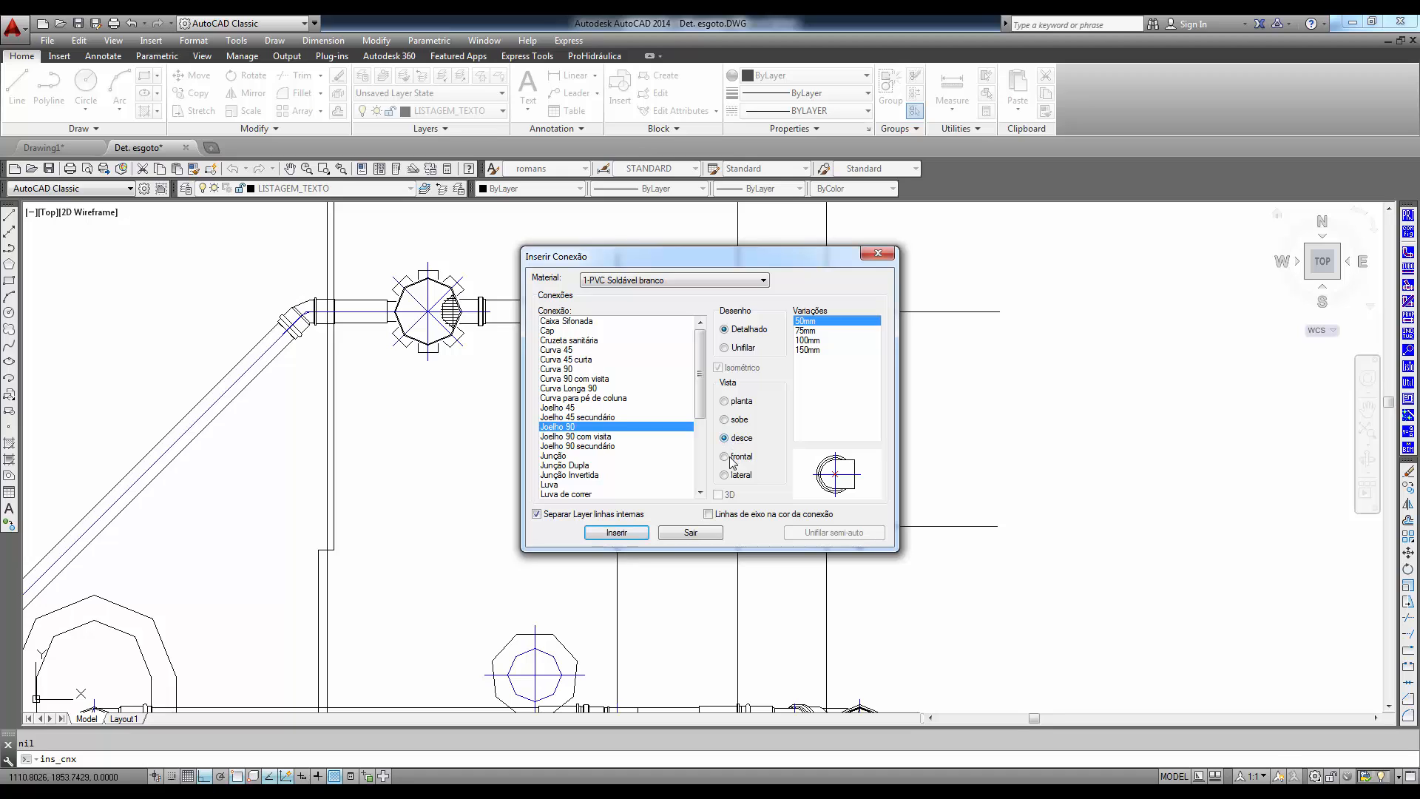
click(725, 457)
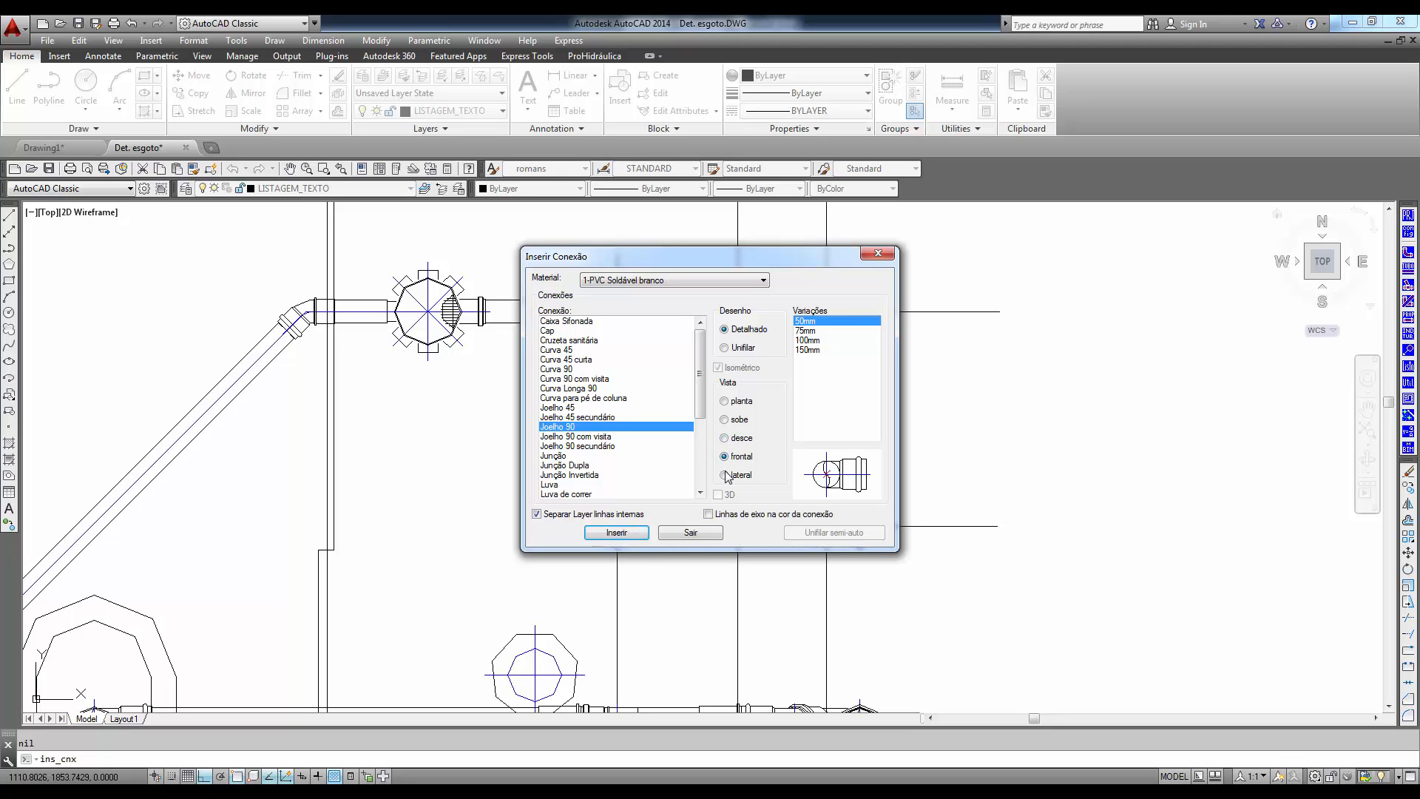
click(725, 475)
click(617, 532)
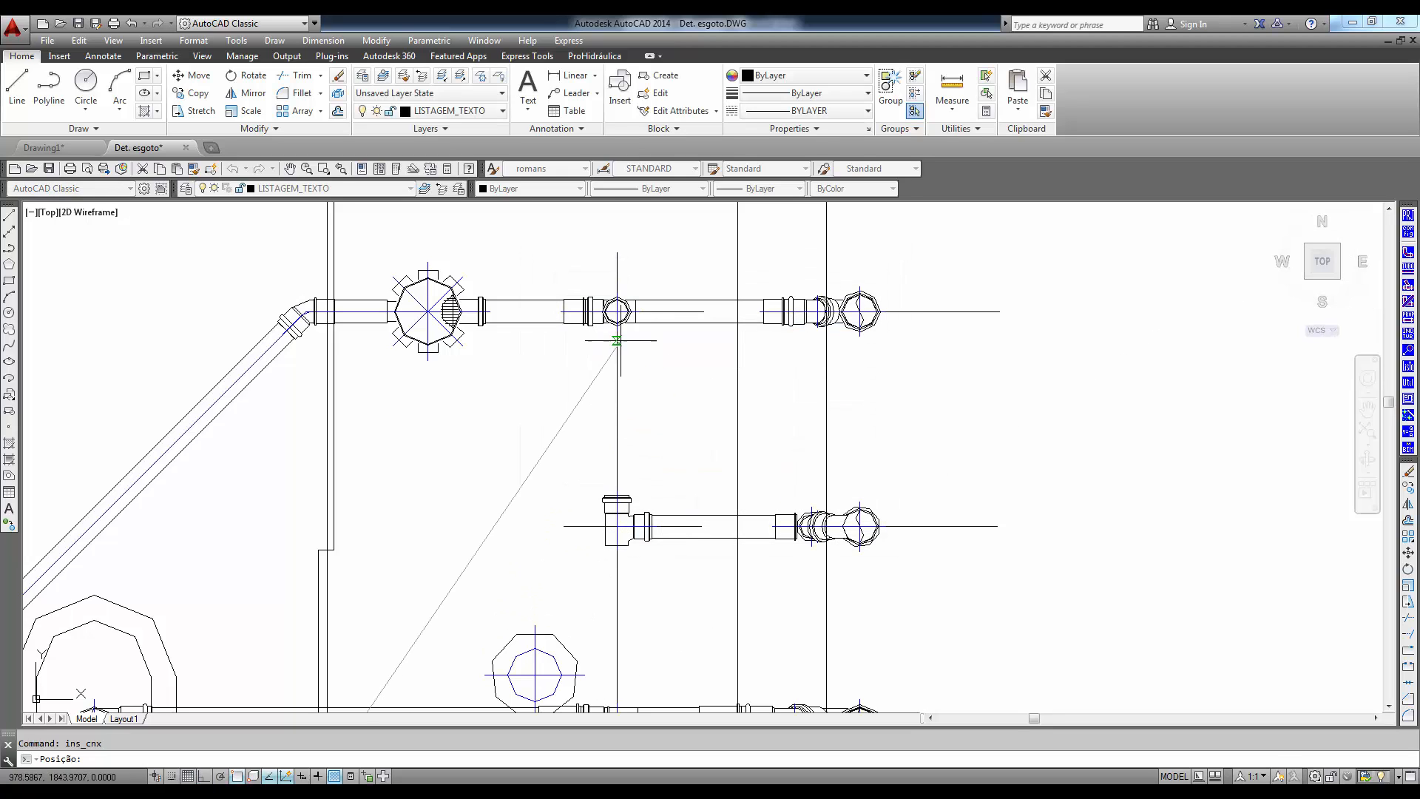
click(617, 310)
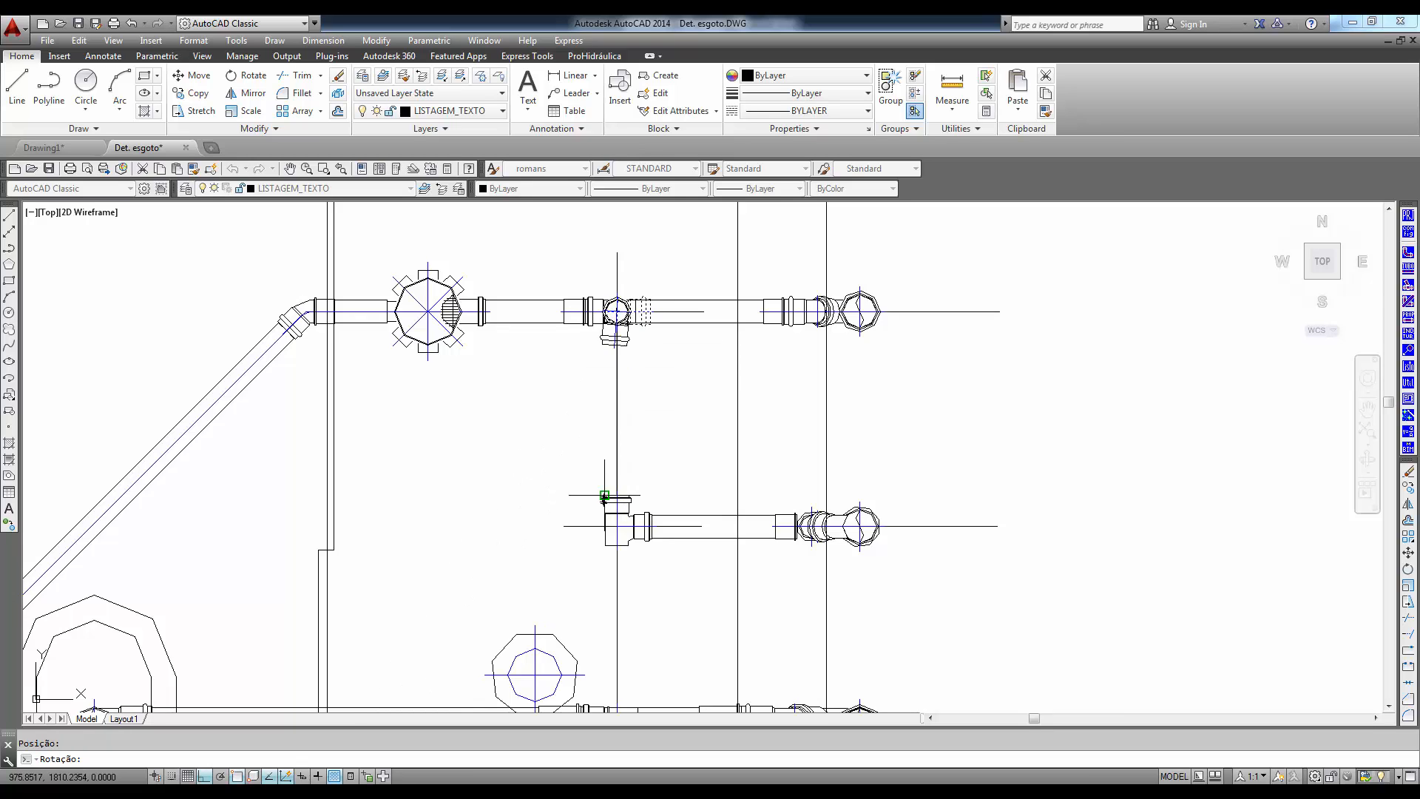
click(597, 527)
- Insert another 50mm lateral Joelho 90 on the toilet line's branch fitting, facing the ventilation tee, and finish inserting fittings
middle_drag(591, 647, 558, 486)
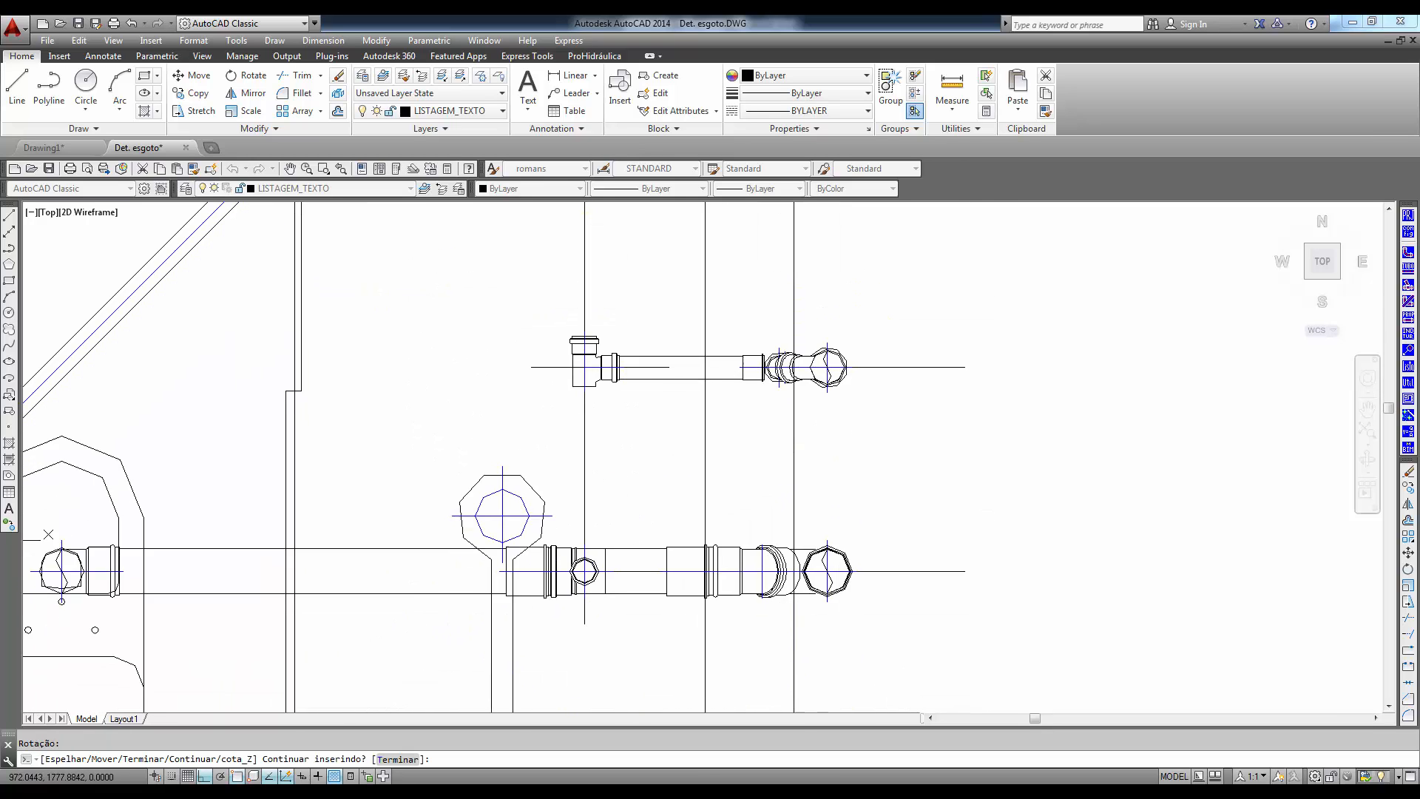
scroll(562, 505, up, 2)
key(Return)
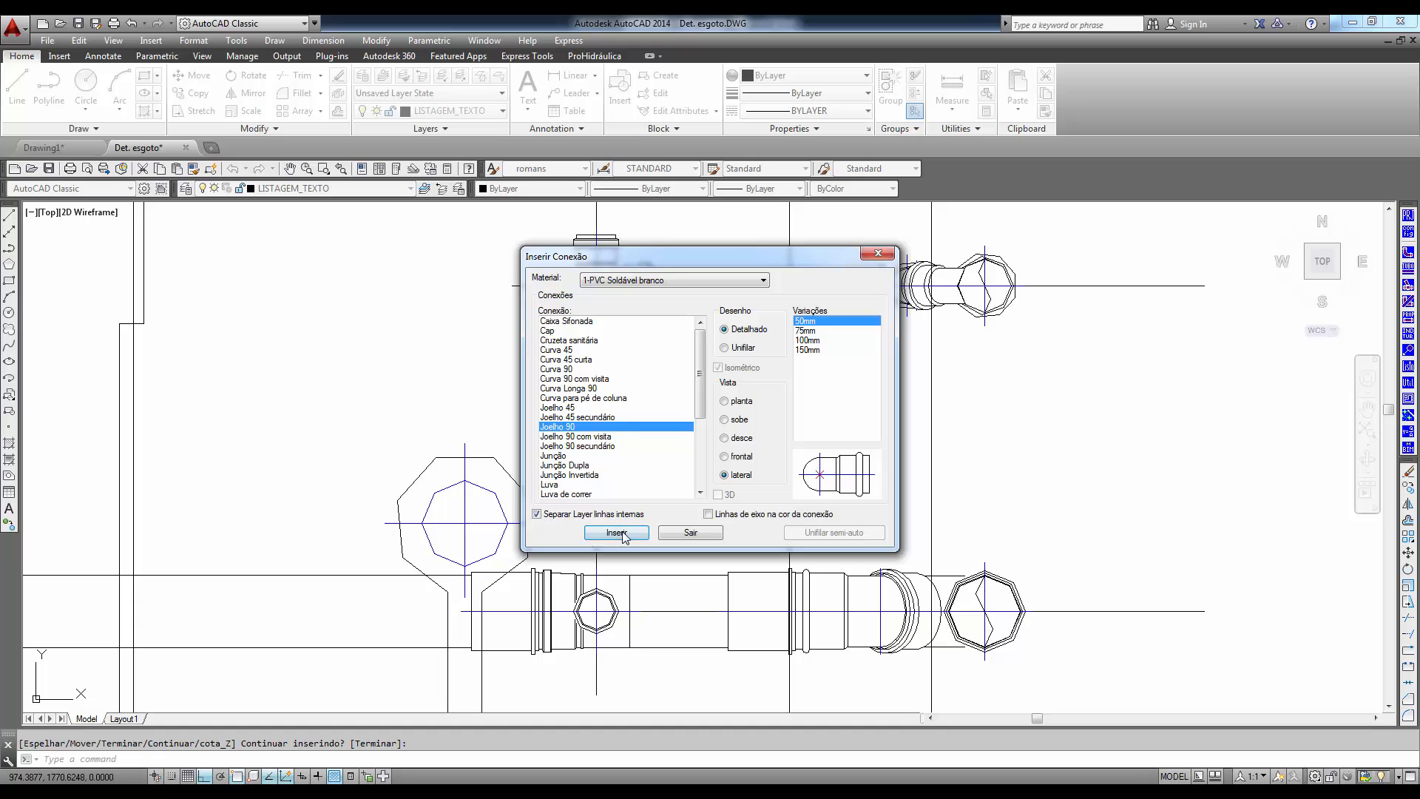
click(617, 532)
click(596, 610)
click(553, 426)
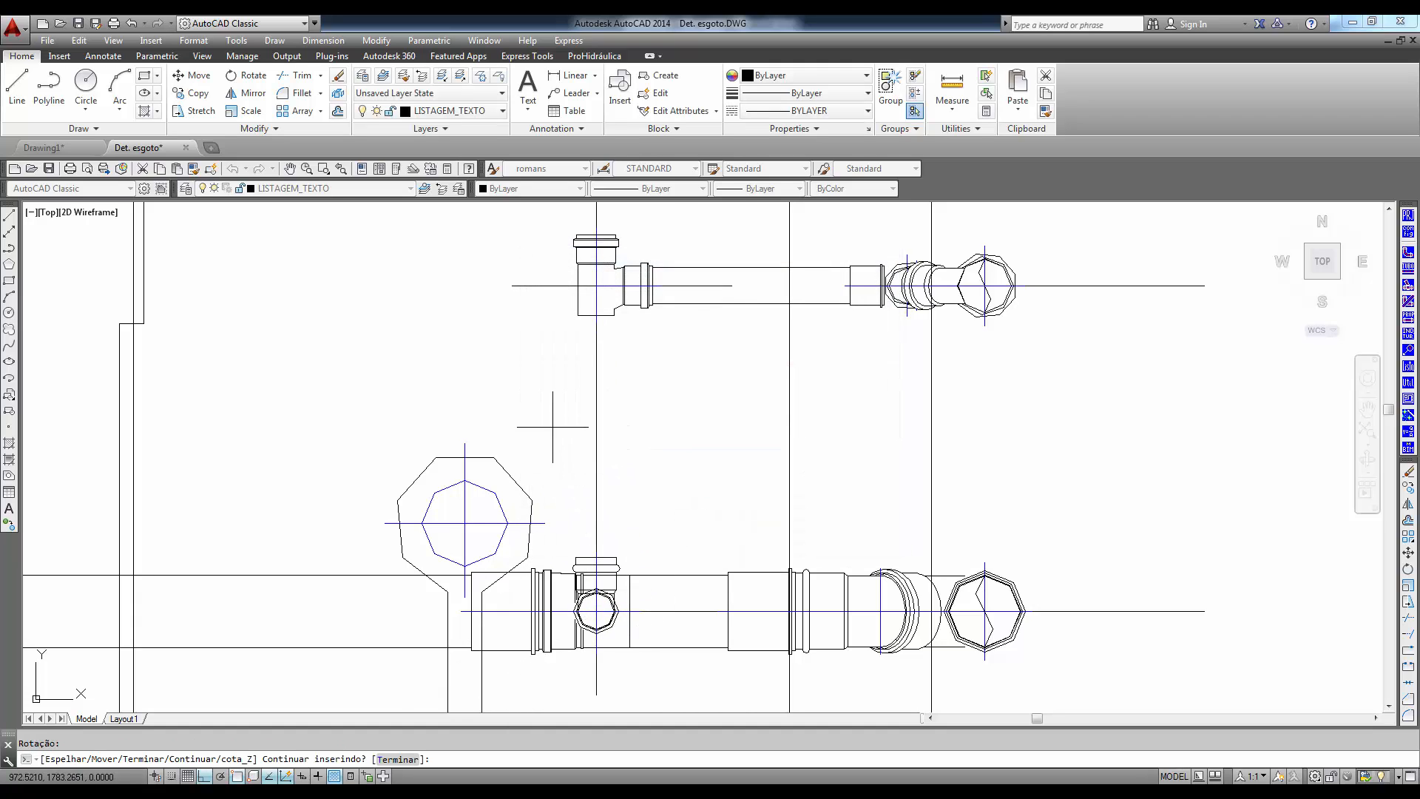
scroll(620, 421, down, 2)
middle_drag(630, 422, 638, 504)
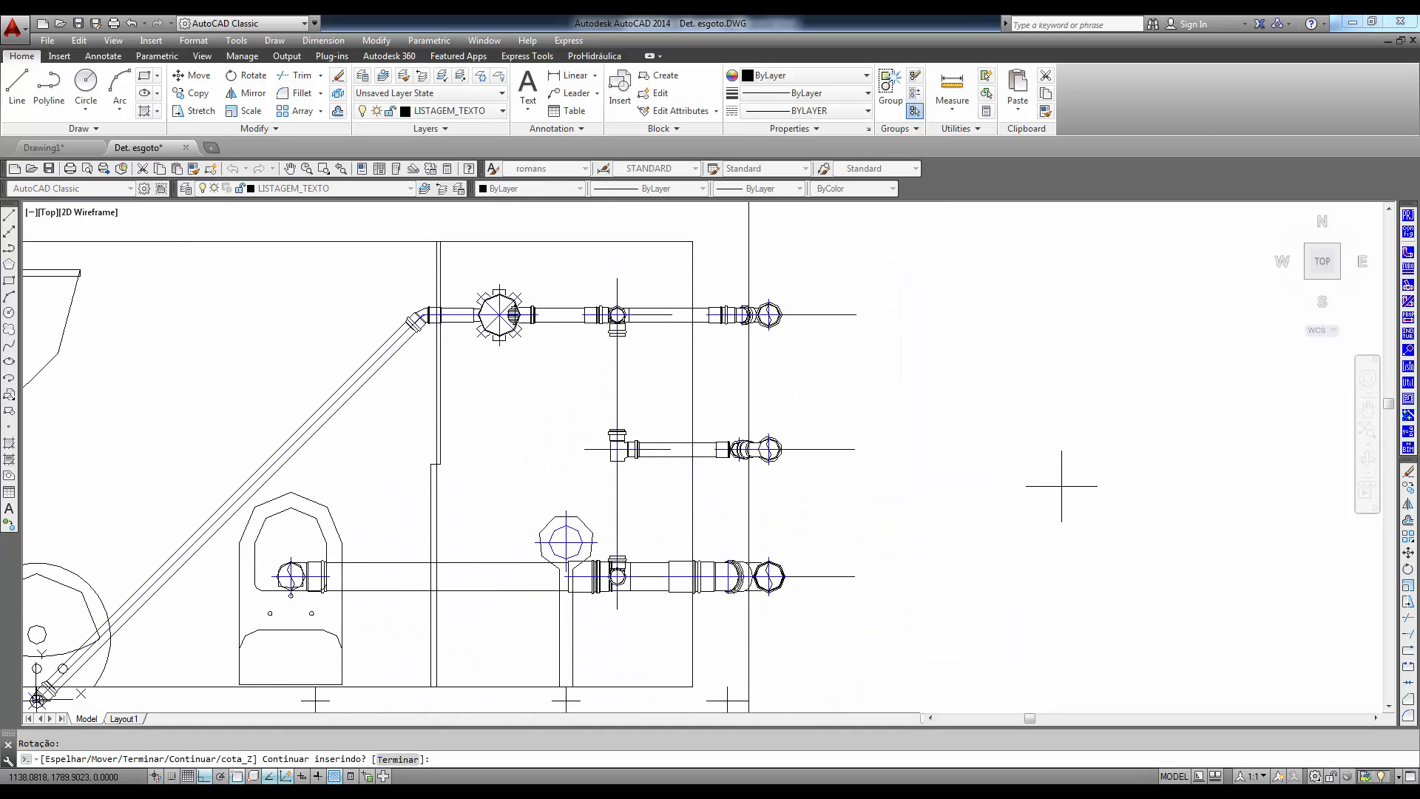
key(Return)
click(701, 538)
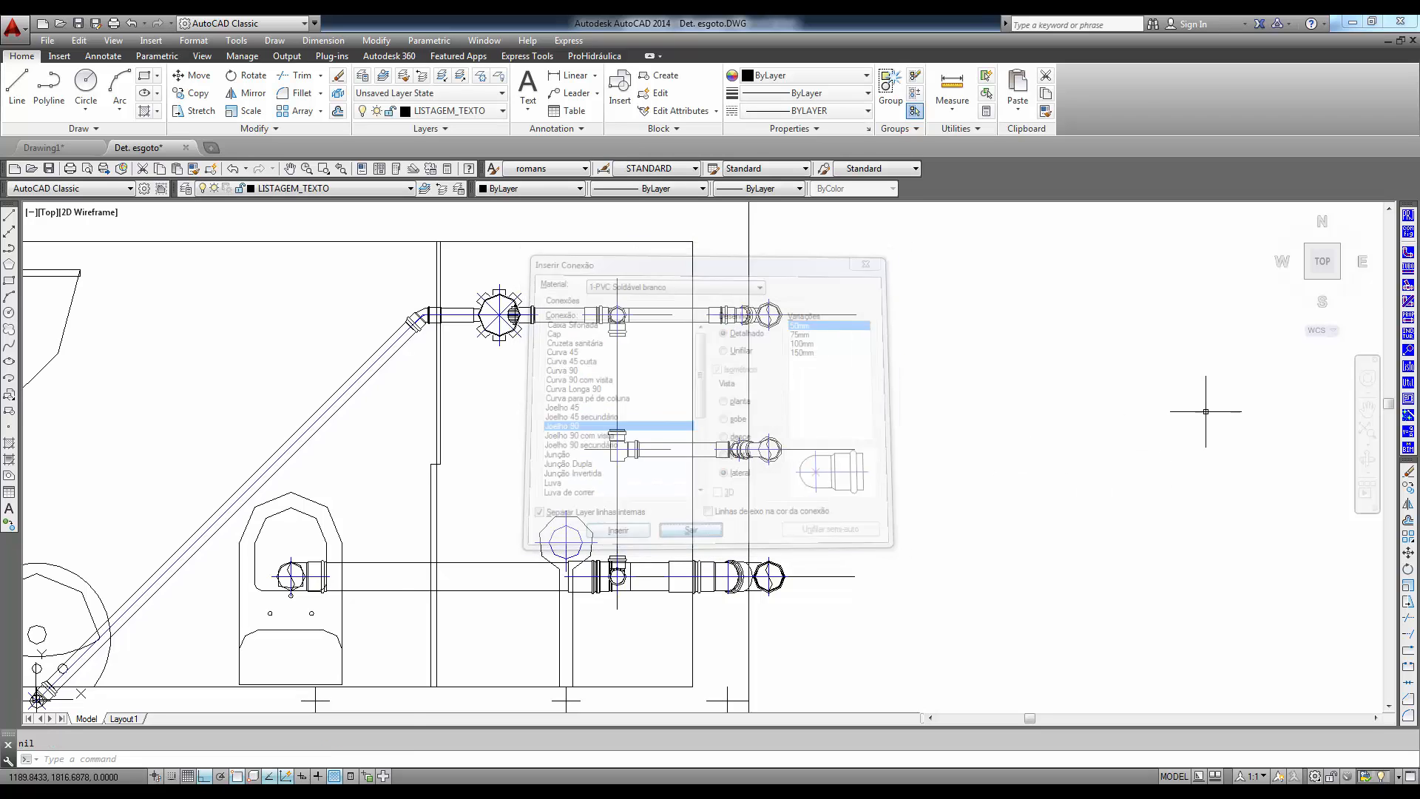
- Automatically insert detailed 50mm Tubo PVC Soldável branco pipes linking the two new elbows to the ventilation tee, and close pipe insertion
click(1409, 269)
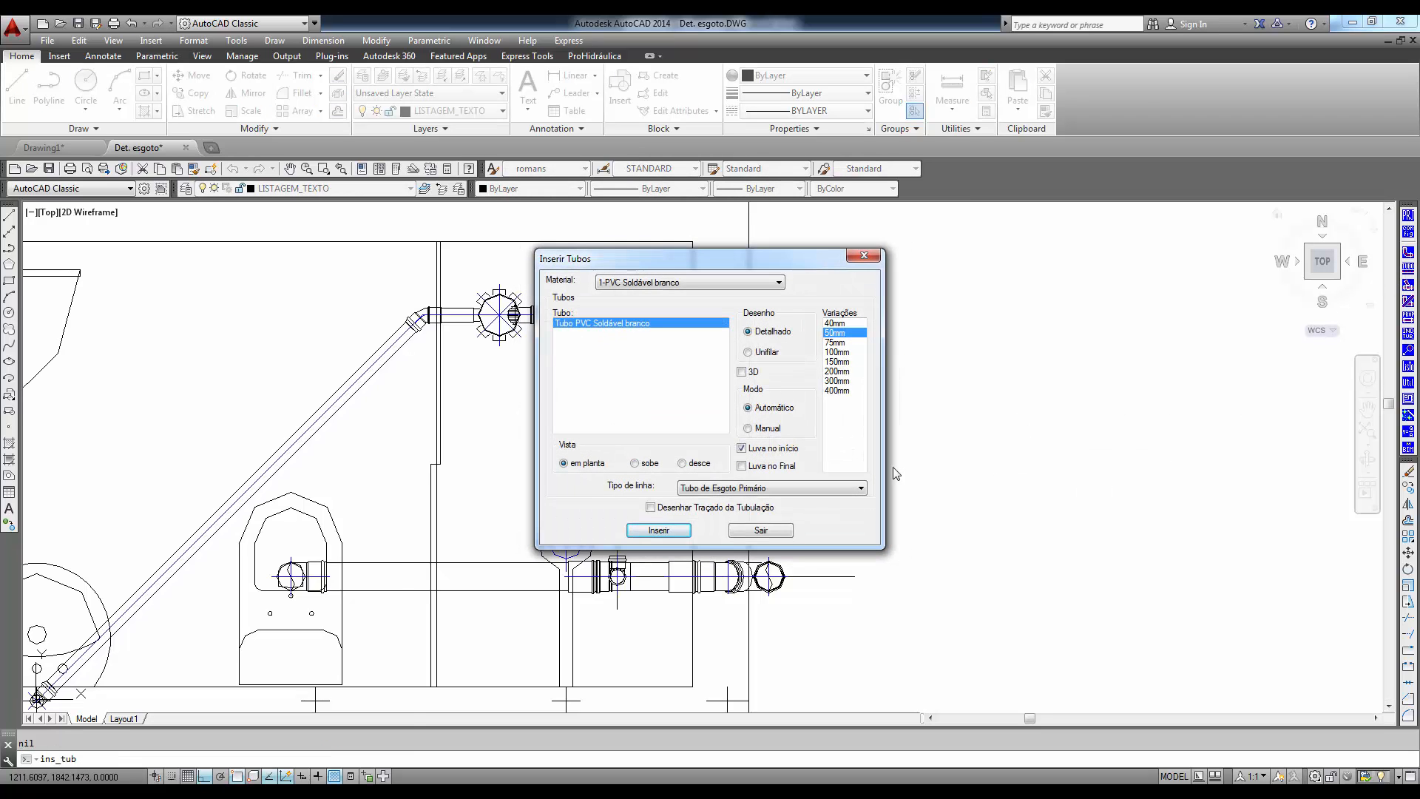
click(661, 530)
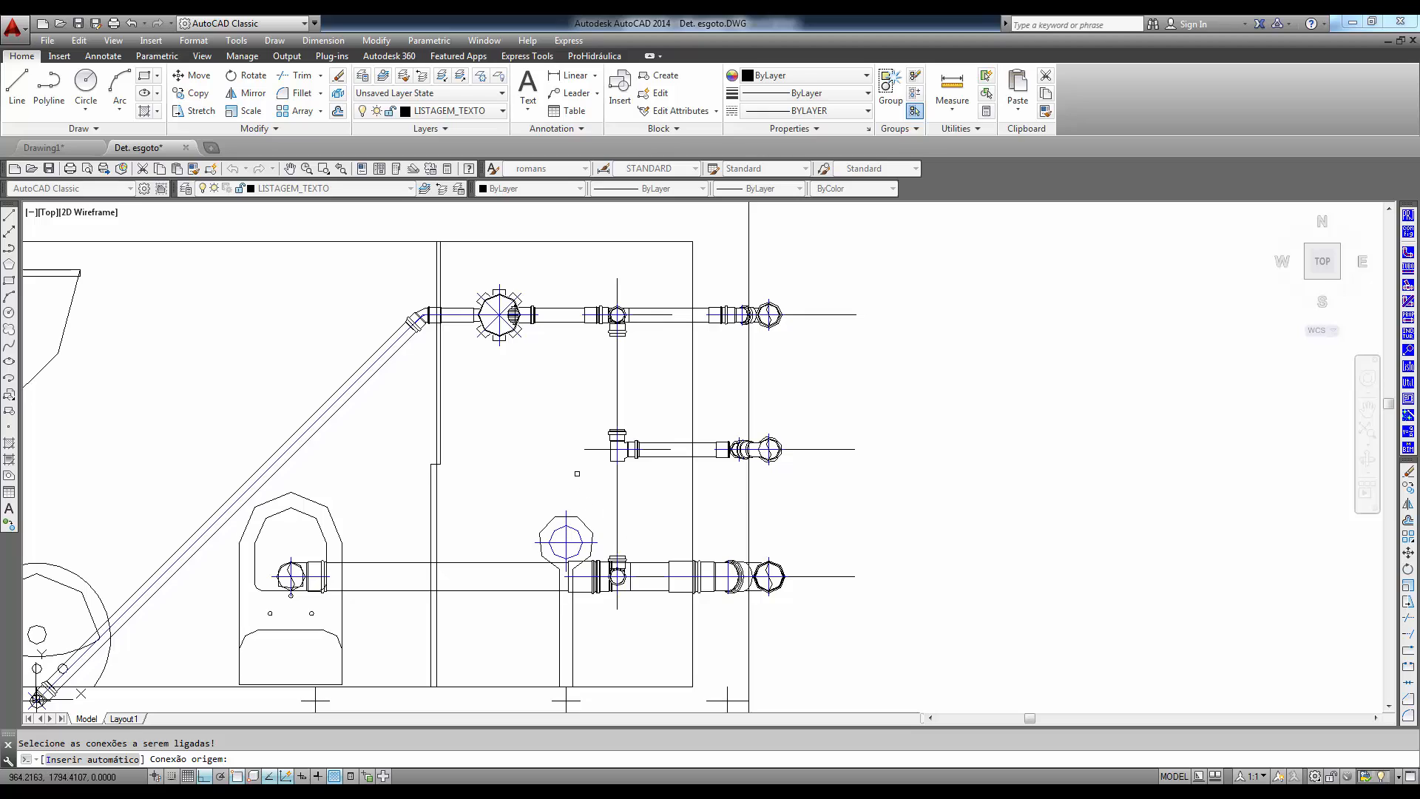
text(I)
key(Return)
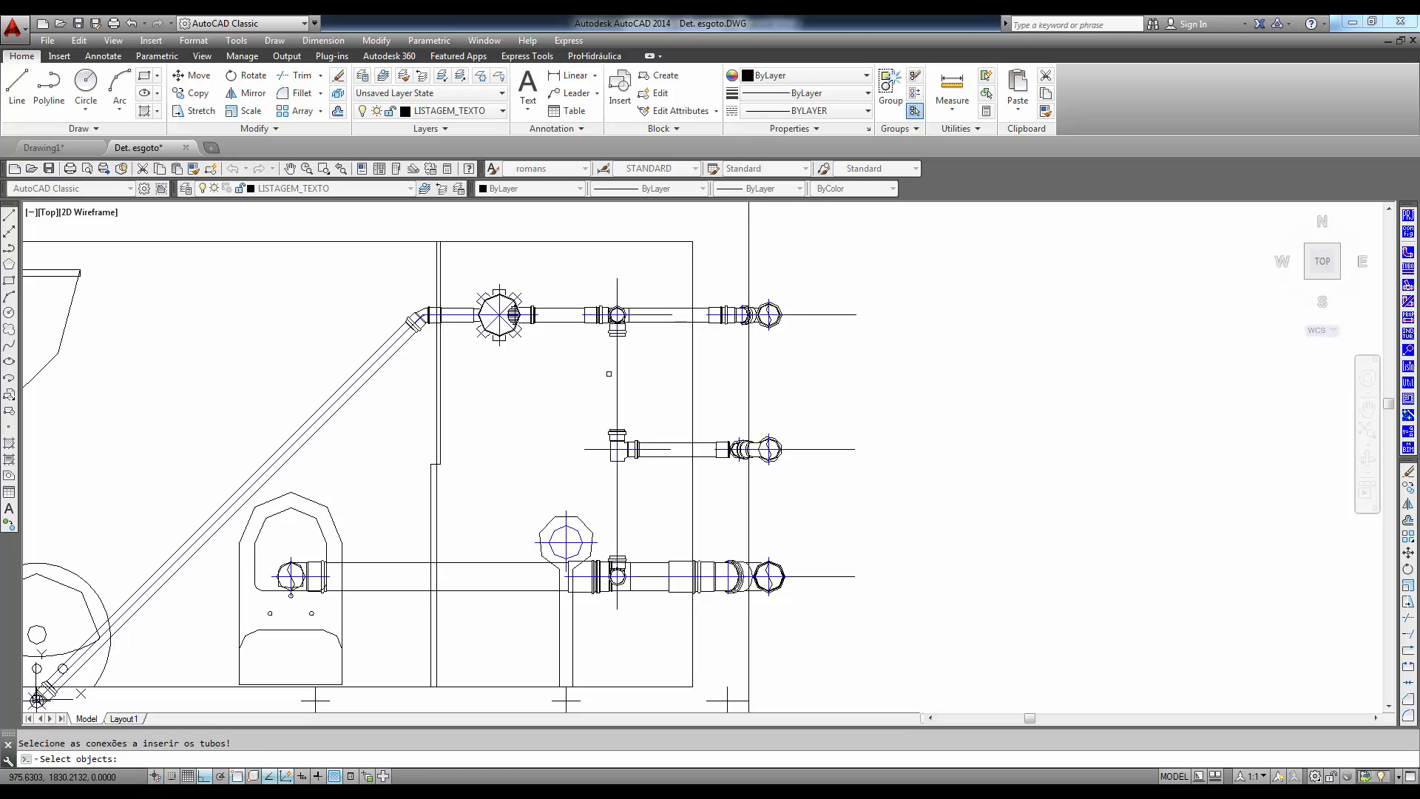
click(600, 279)
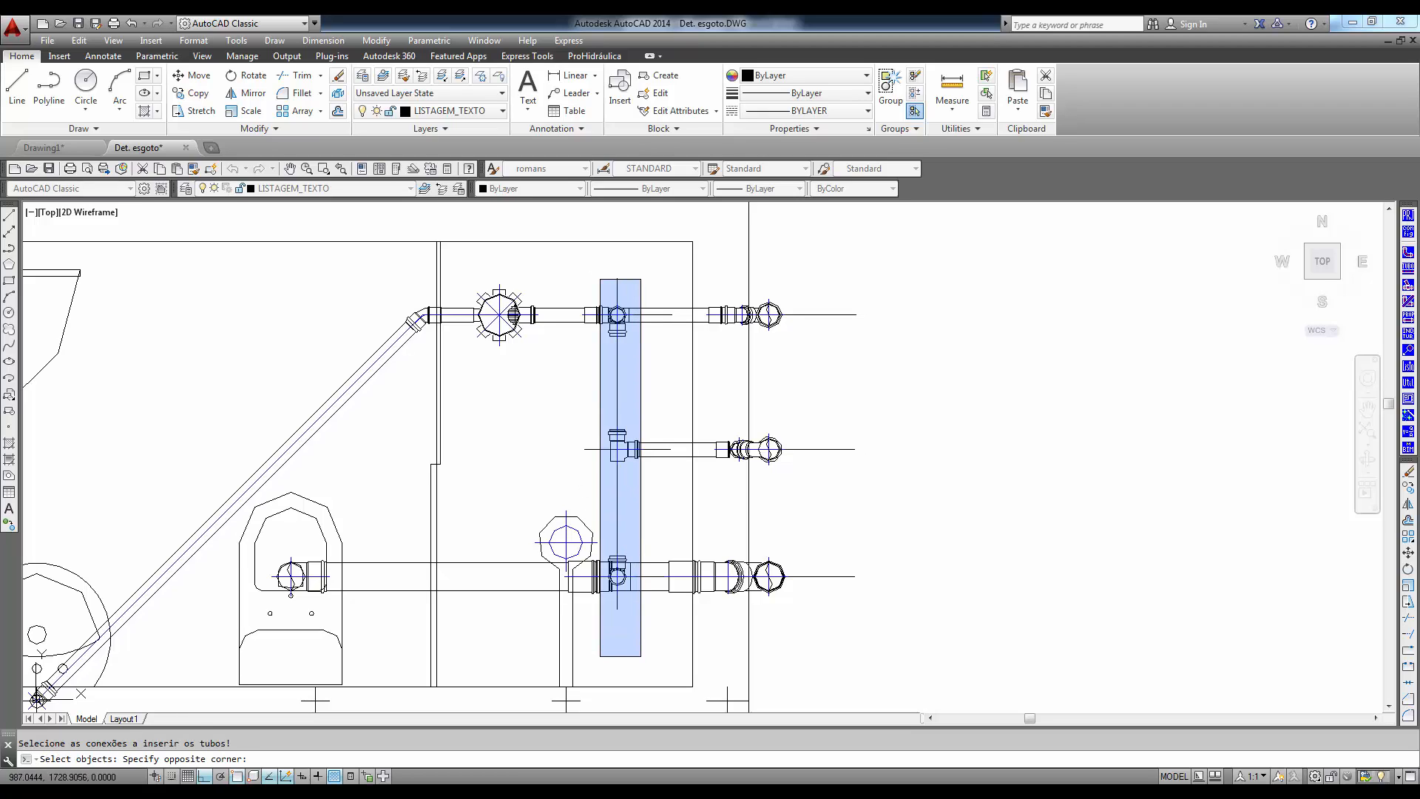
click(641, 658)
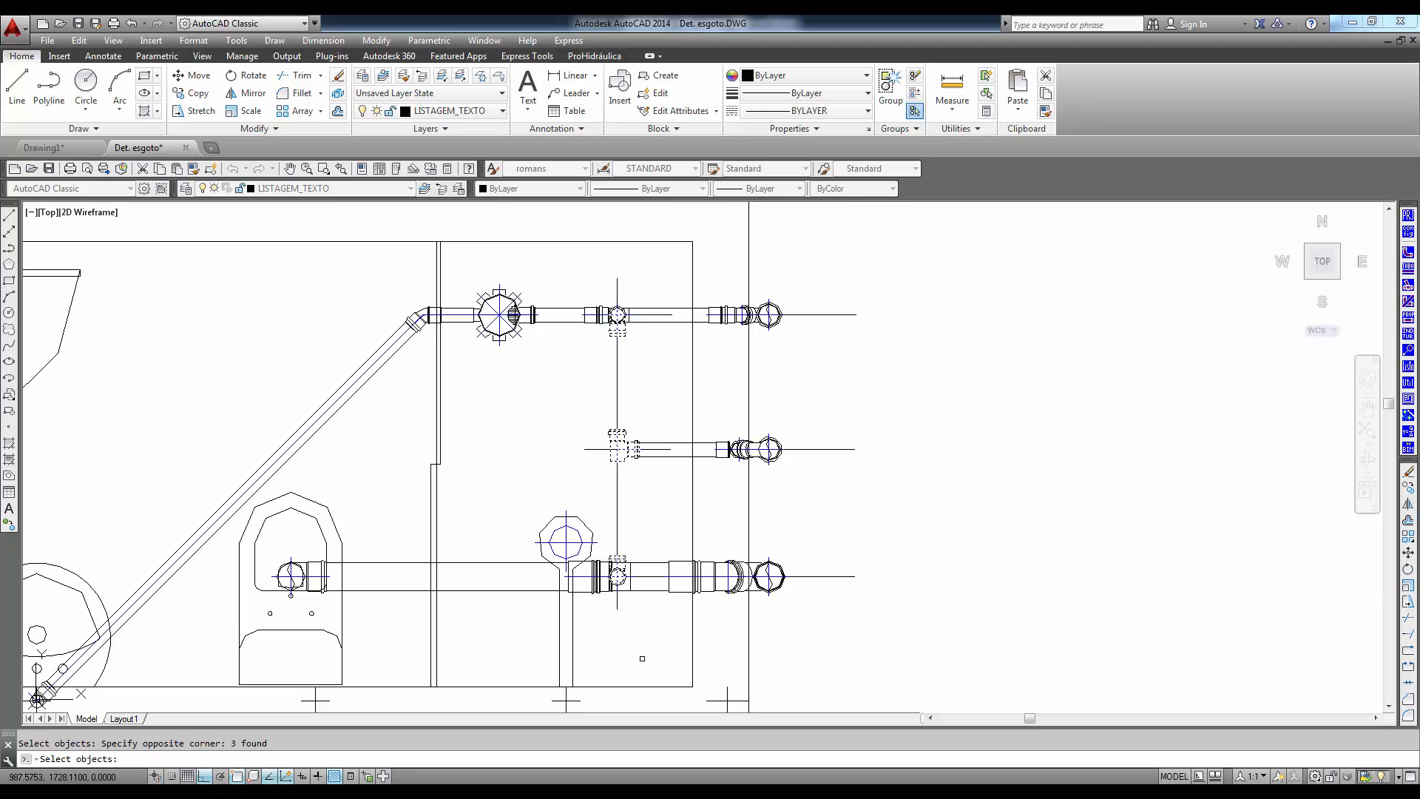
key(Return)
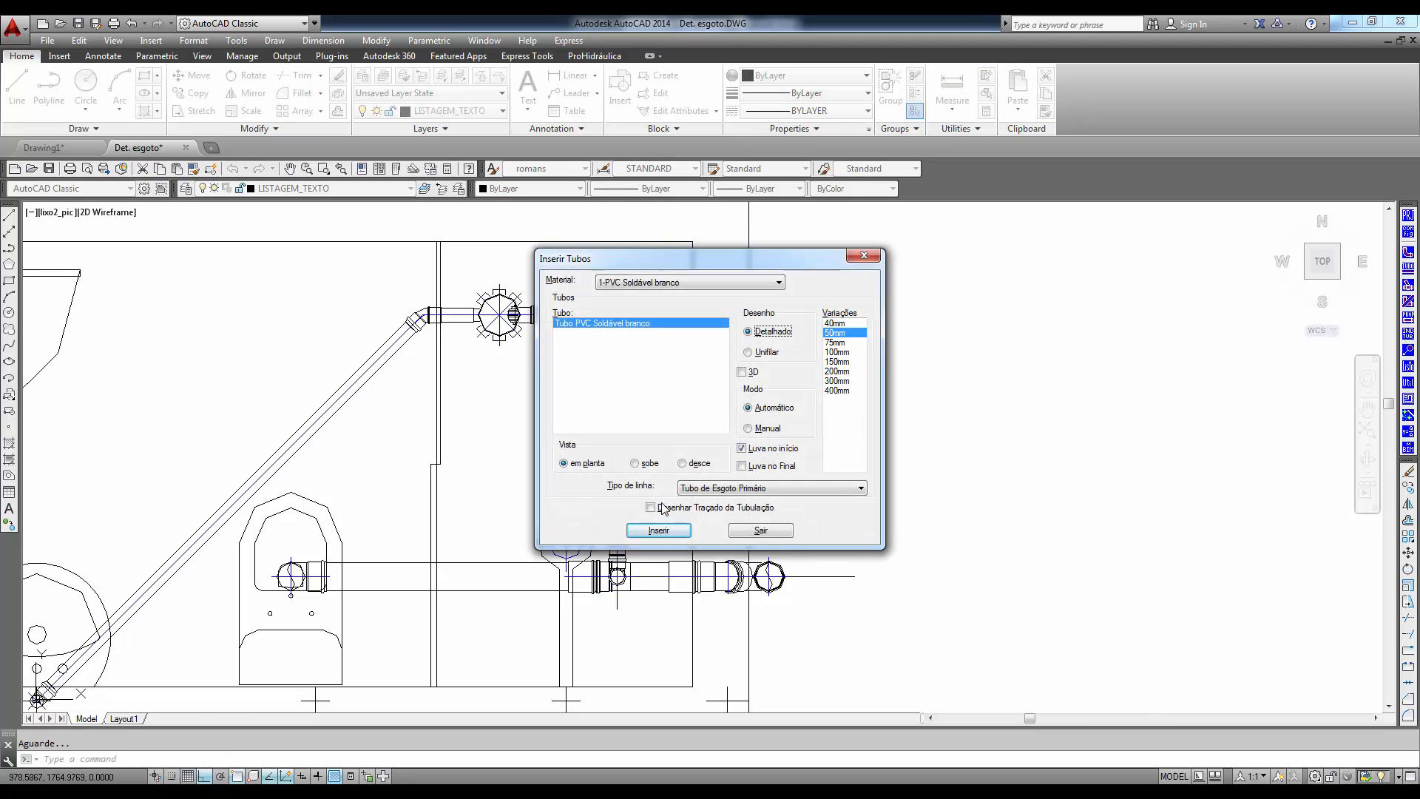
click(779, 531)
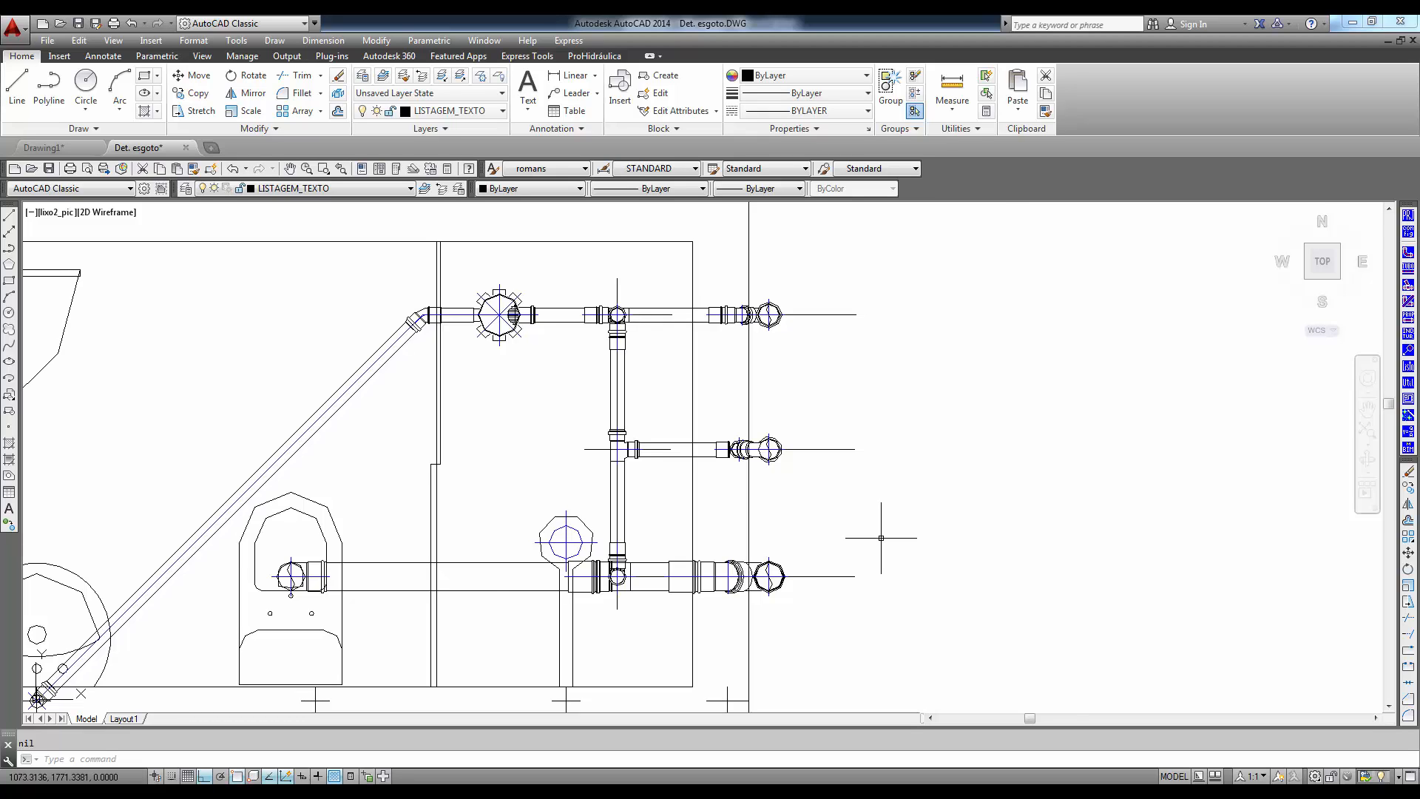
- Annotate the diagonal washbasin pipe with its diameter, flow direction and 1% slope, using automatic positioning
scroll(880, 538, down, 4)
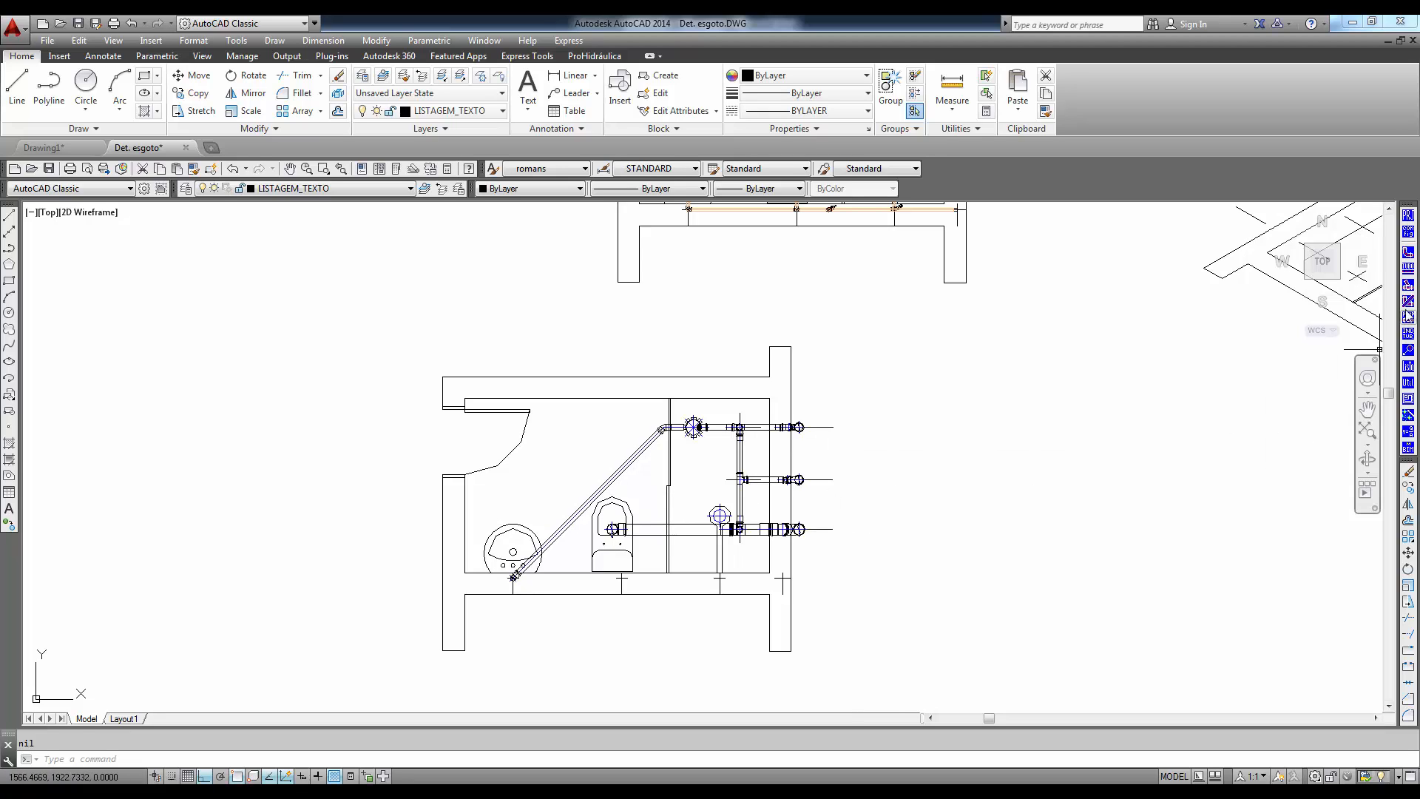
click(1408, 335)
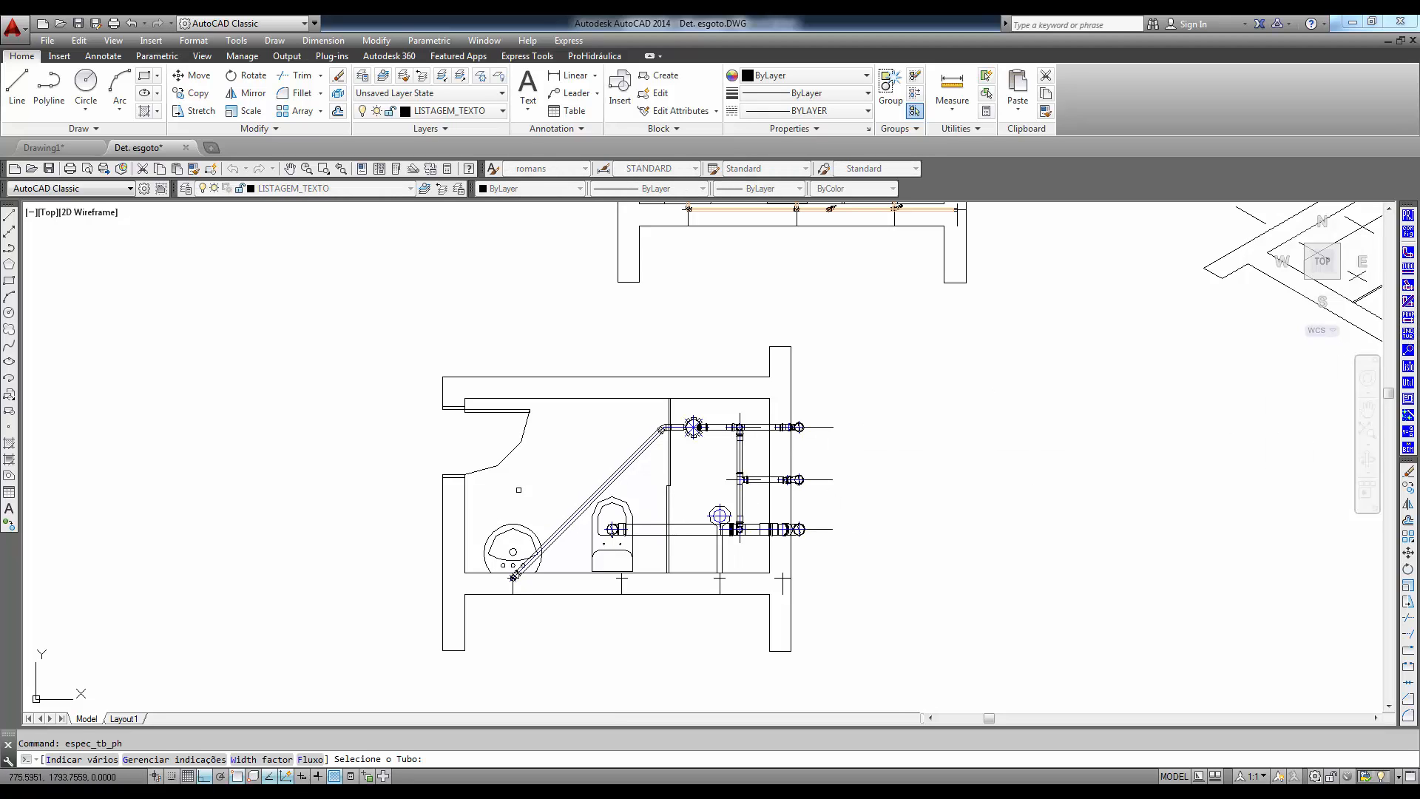
click(579, 510)
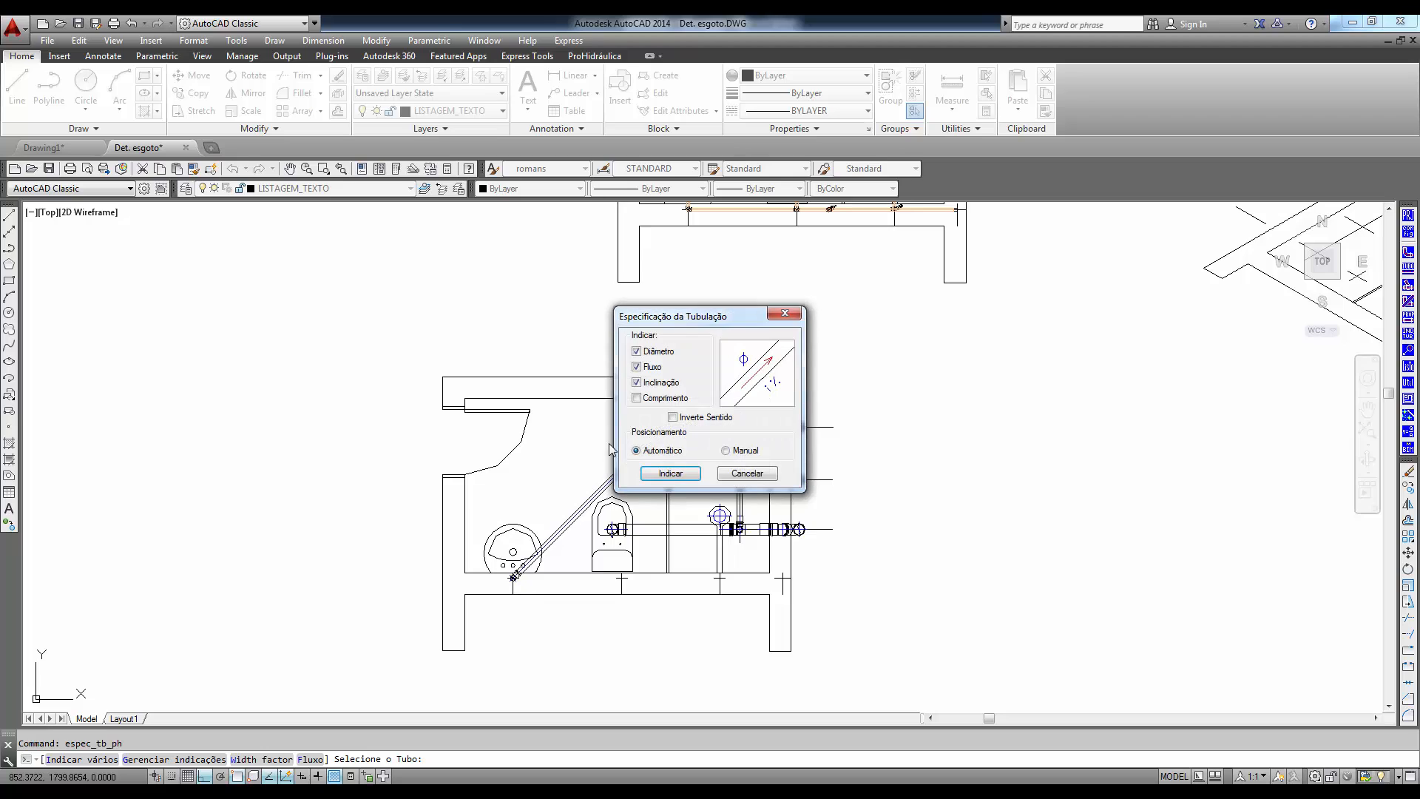
click(669, 475)
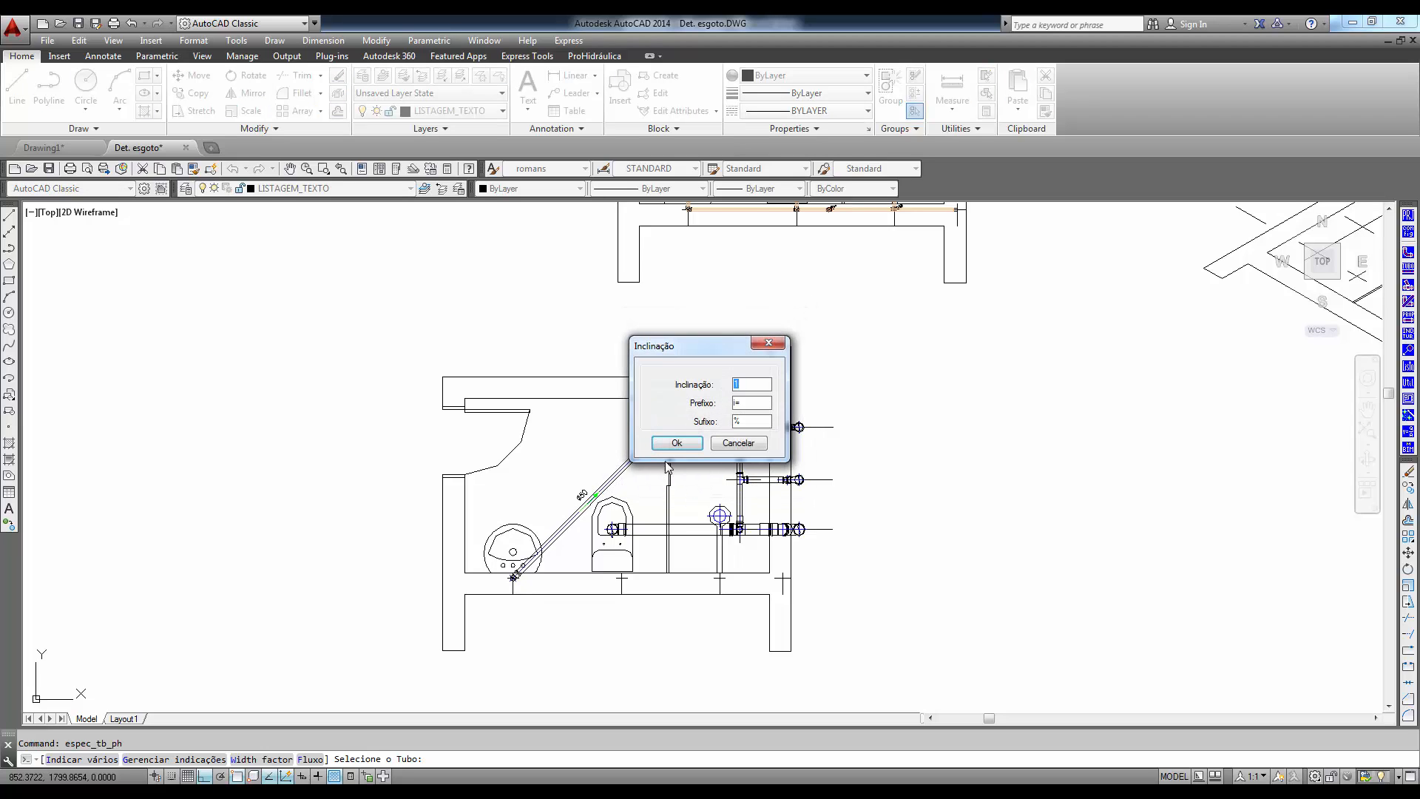
click(676, 443)
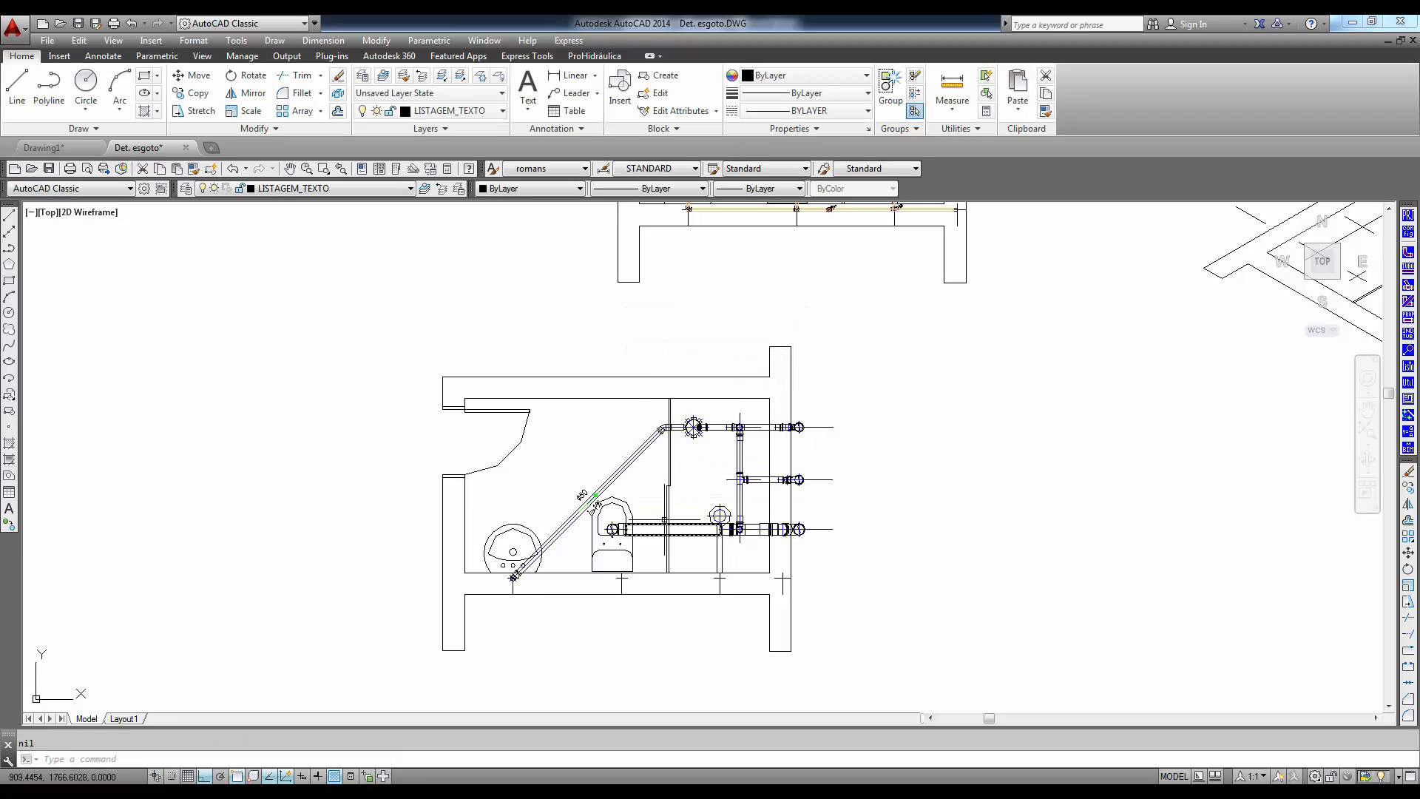
- Annotate the diameters of the caixa sifonada, ventilation and toilet pipes together with the Indicar vários option
key(Return)
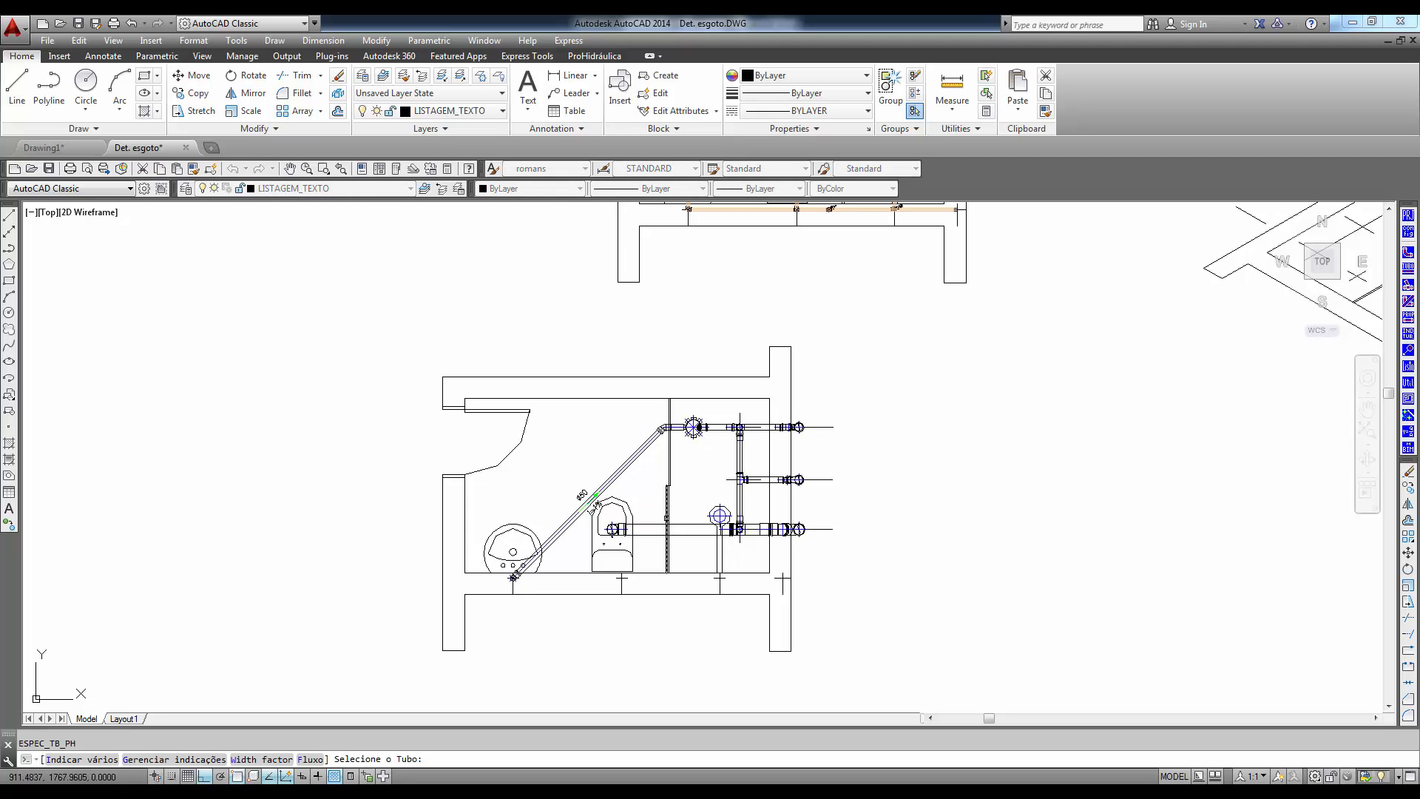
text(I)
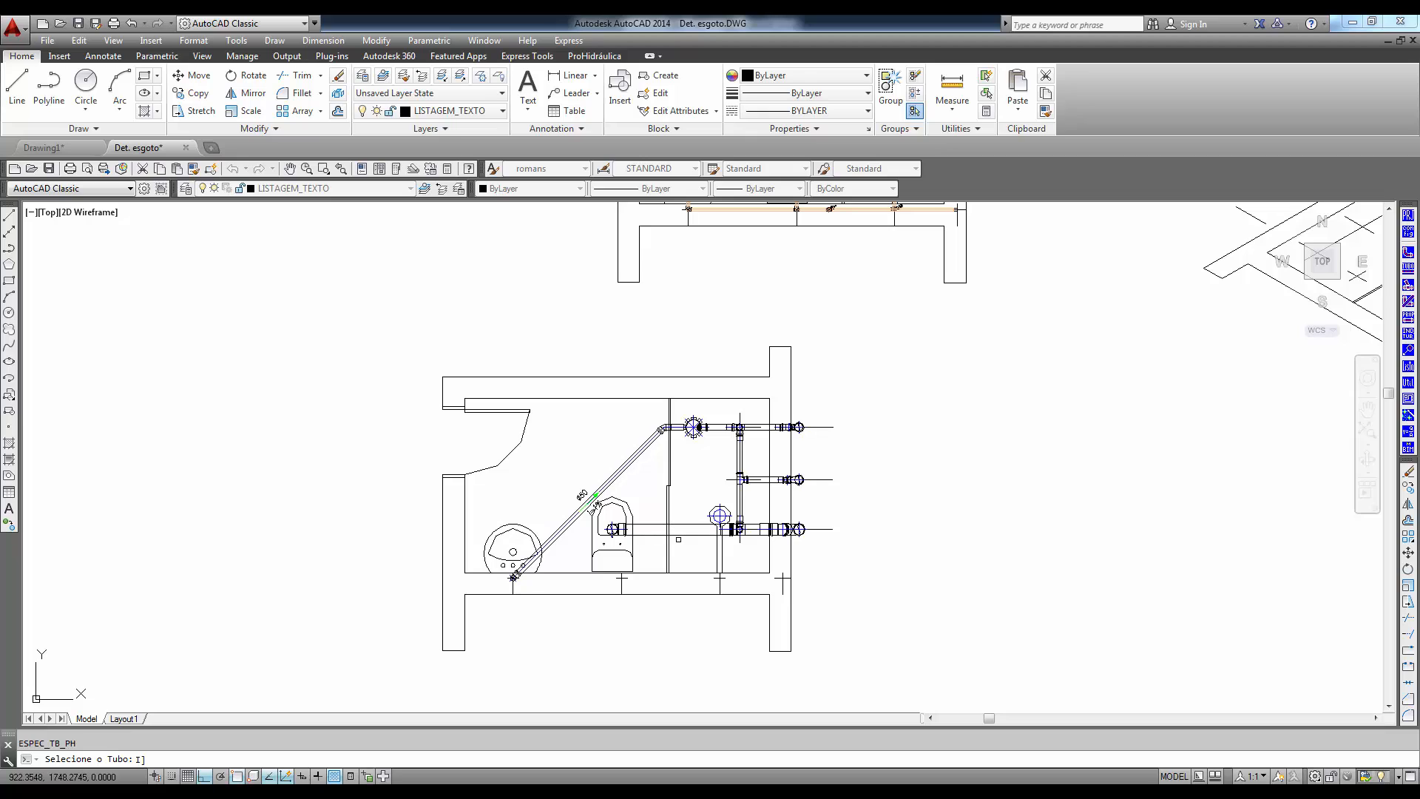
key(Return)
click(834, 563)
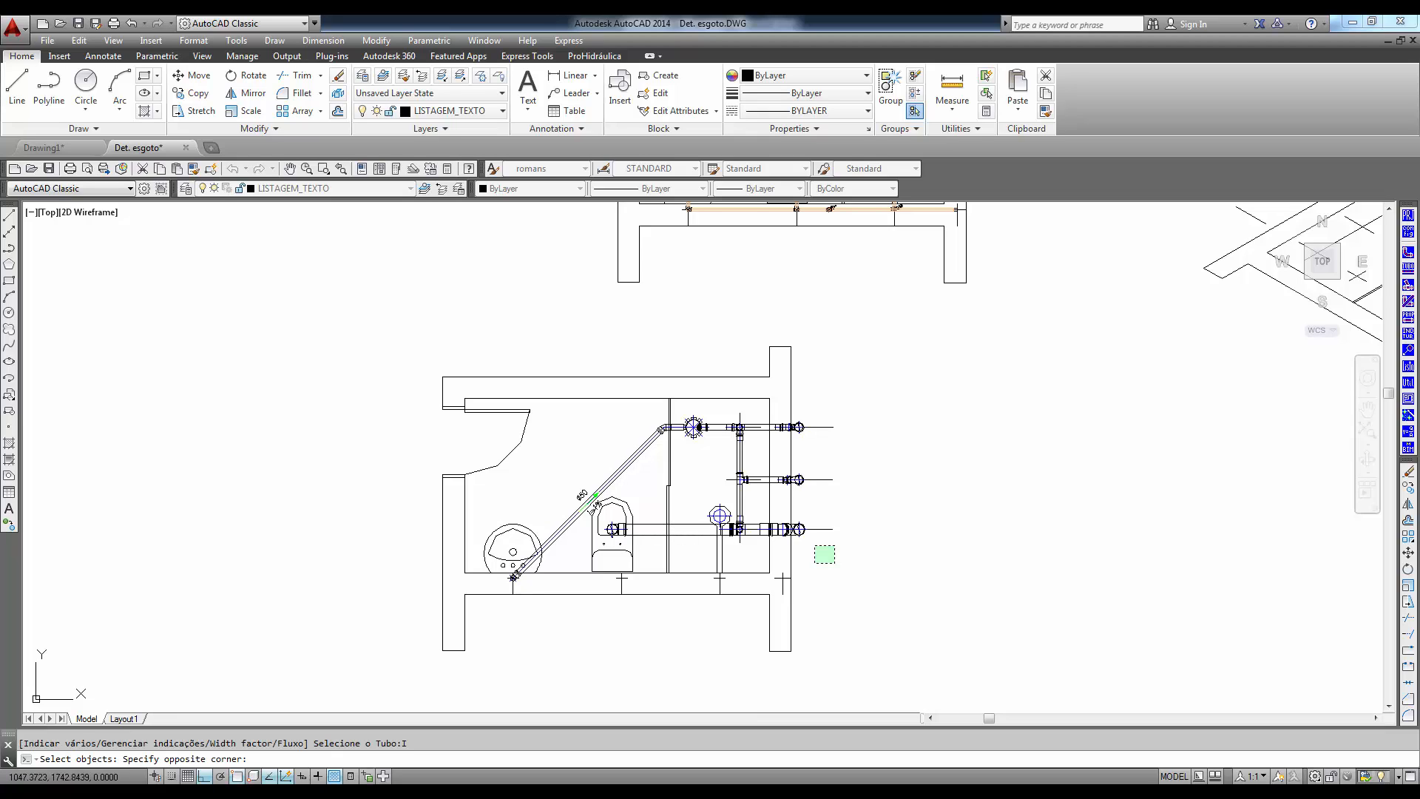
click(679, 387)
key(Return)
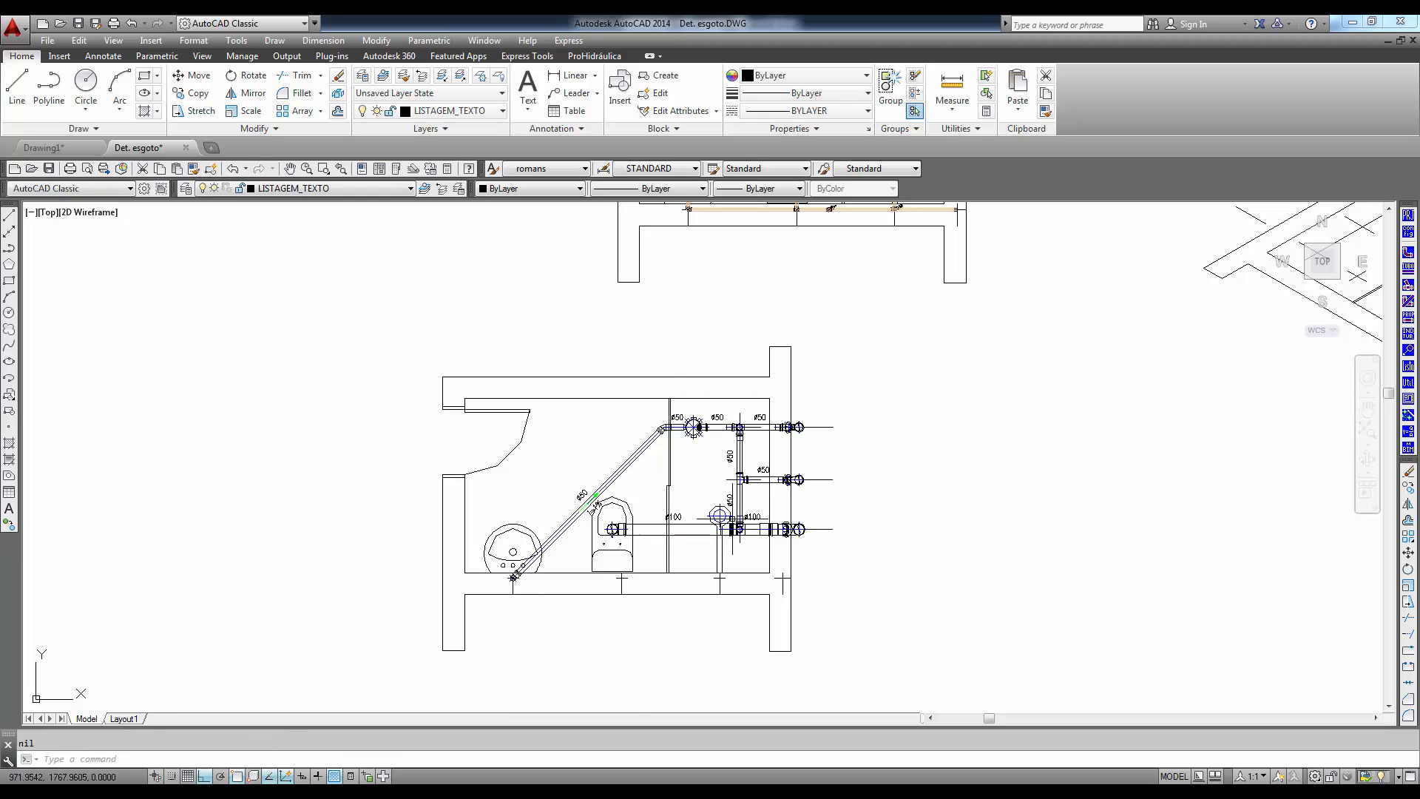
- Tag the toilet line's riser as Esgoto Primário EP1, diameter 100, in a circle with a leader outside the outer wall
click(1409, 350)
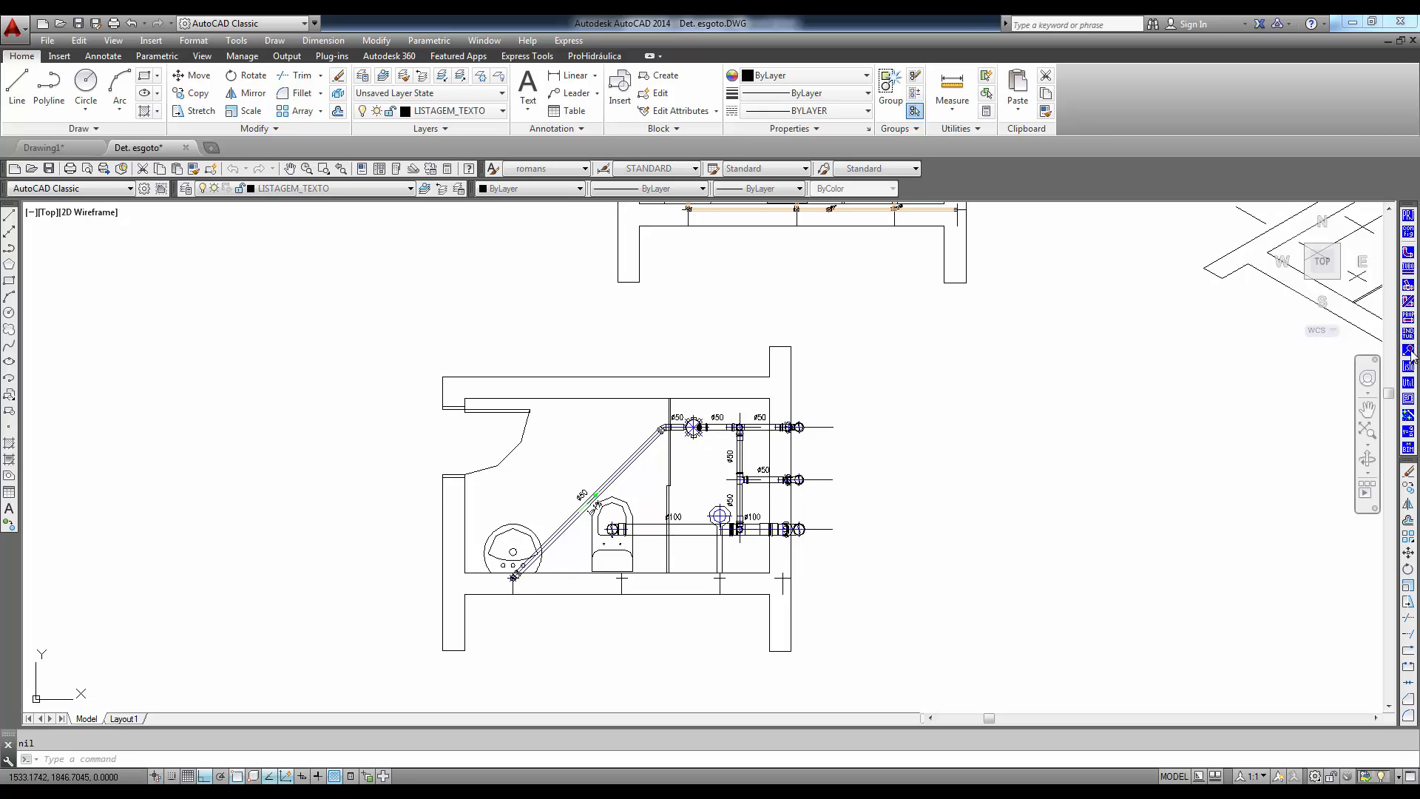
click(642, 308)
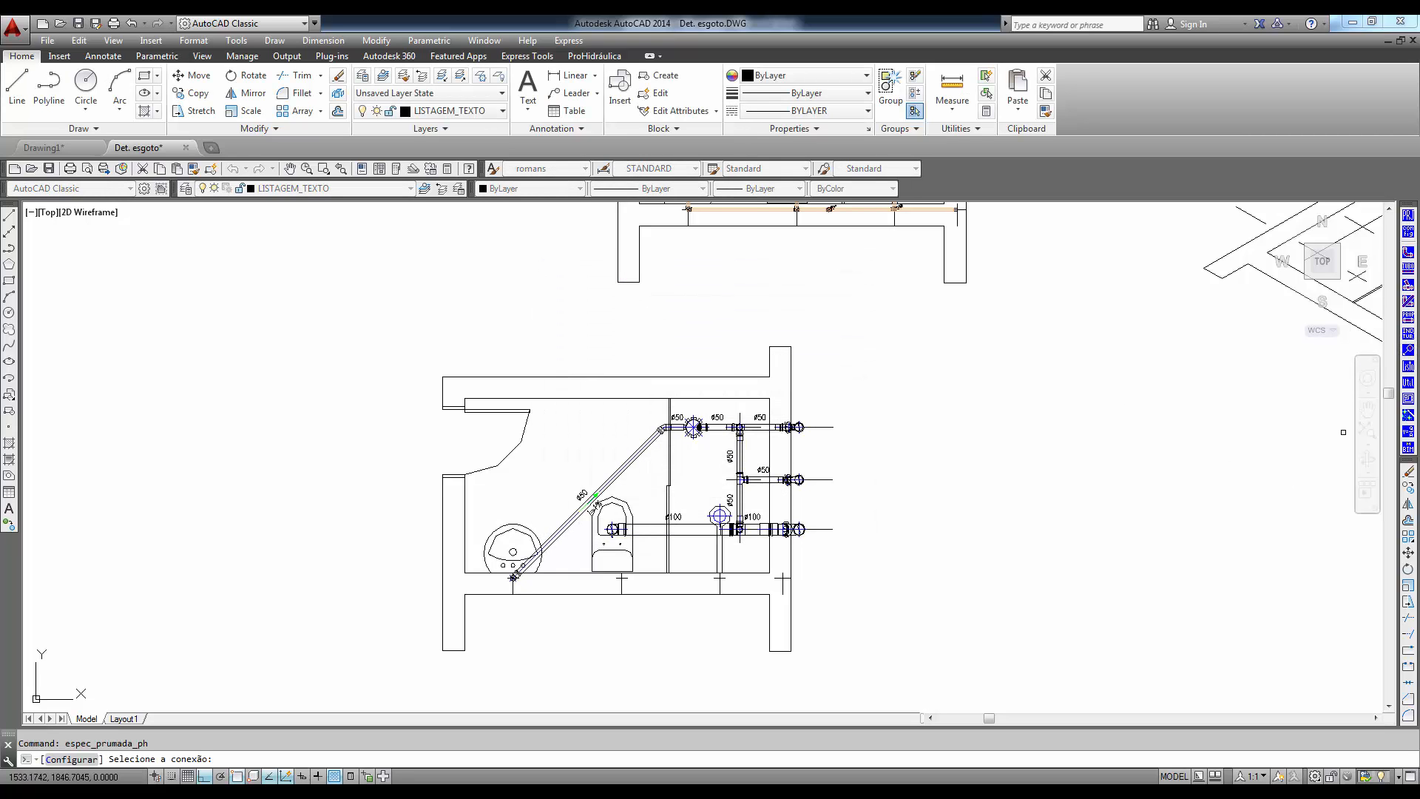
click(796, 530)
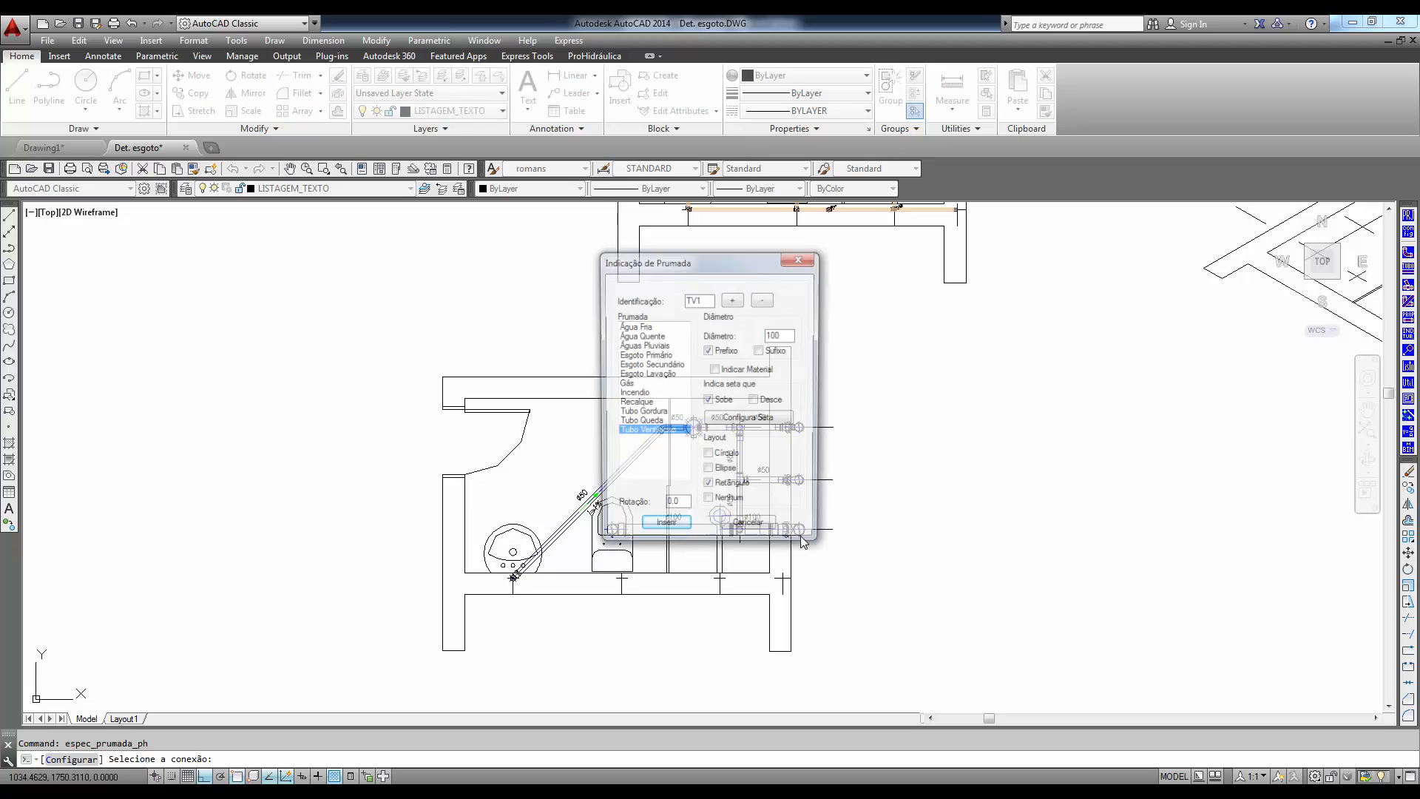
click(655, 356)
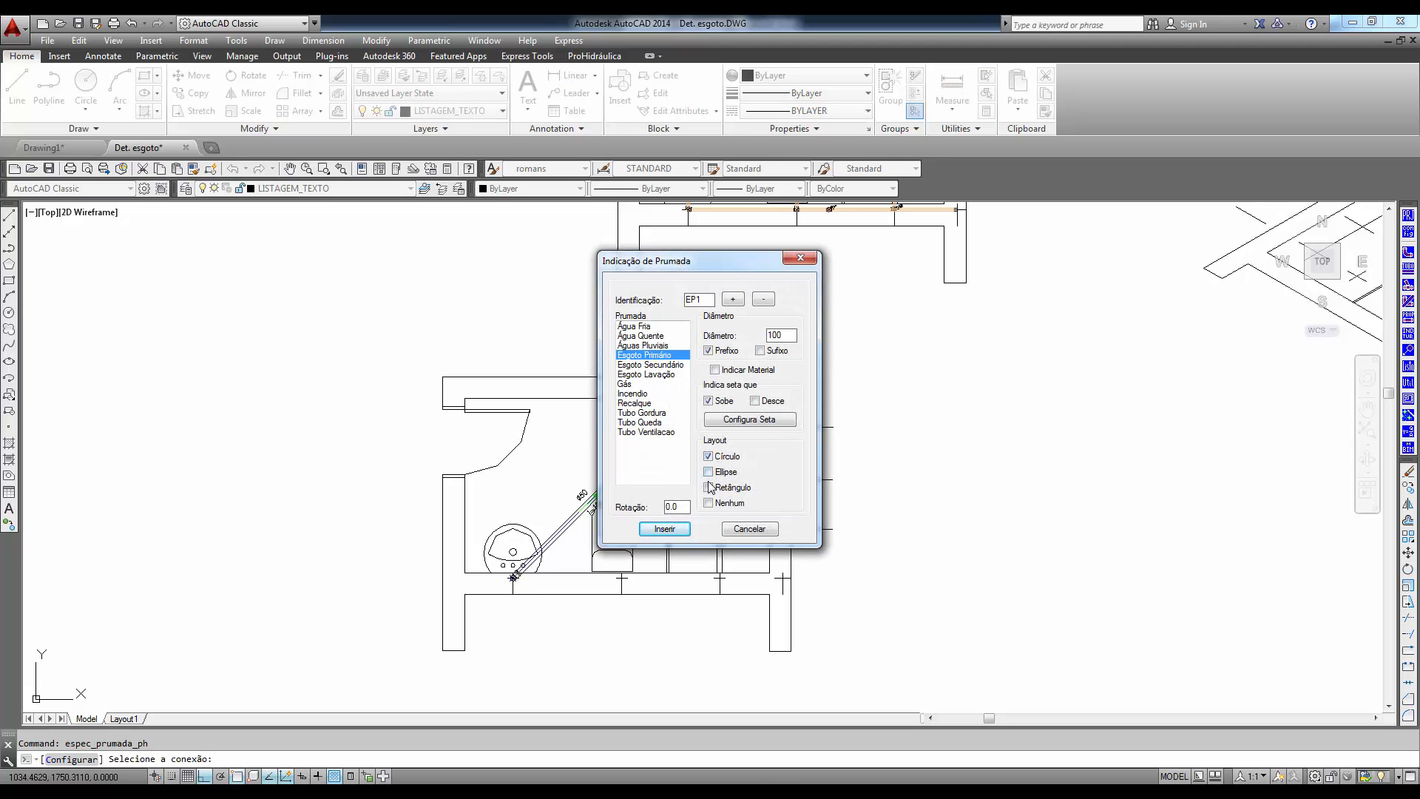
click(663, 529)
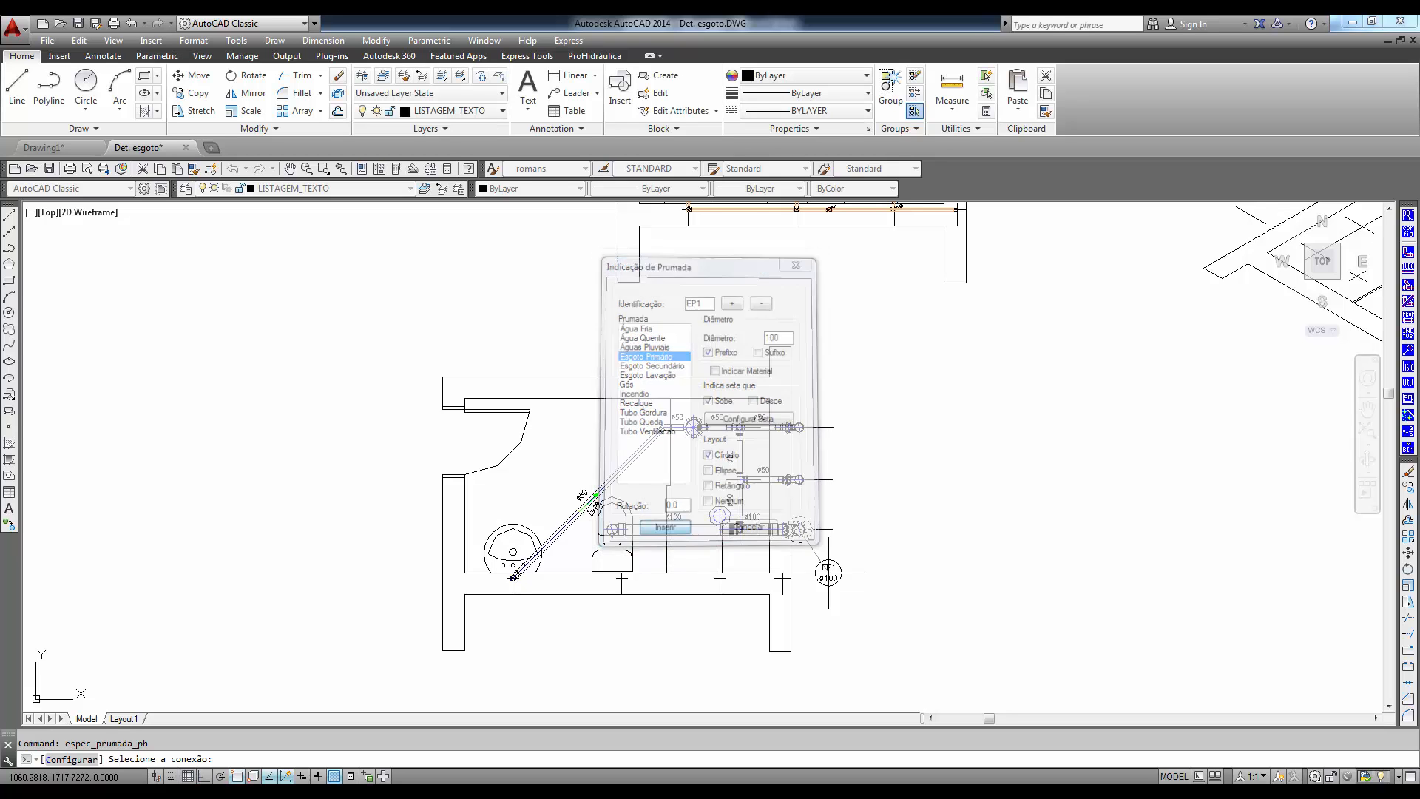
scroll(817, 546, down, 4)
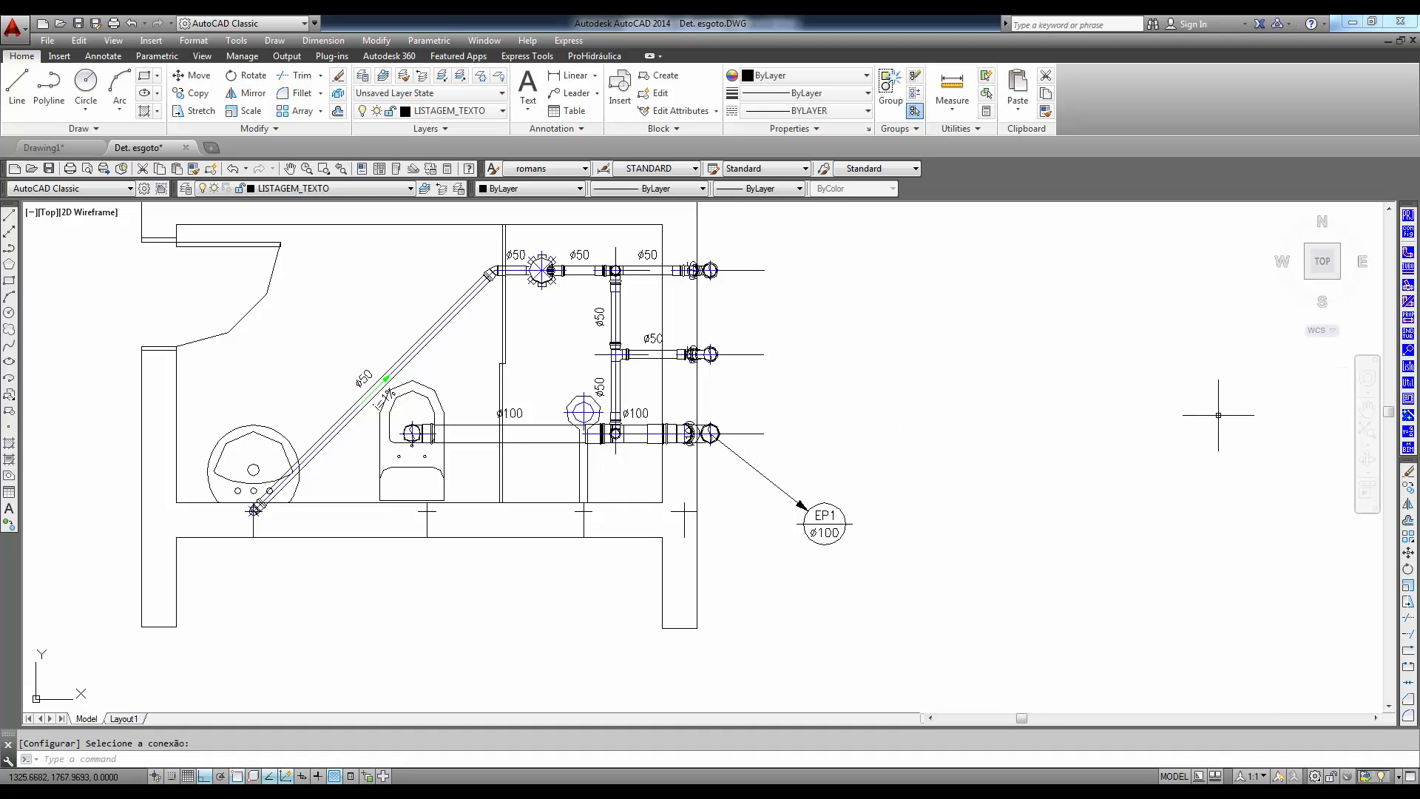
- Generate the material list for the whole drawing and place its tables beyond the lower-right corner of the bathroom plan
click(1408, 380)
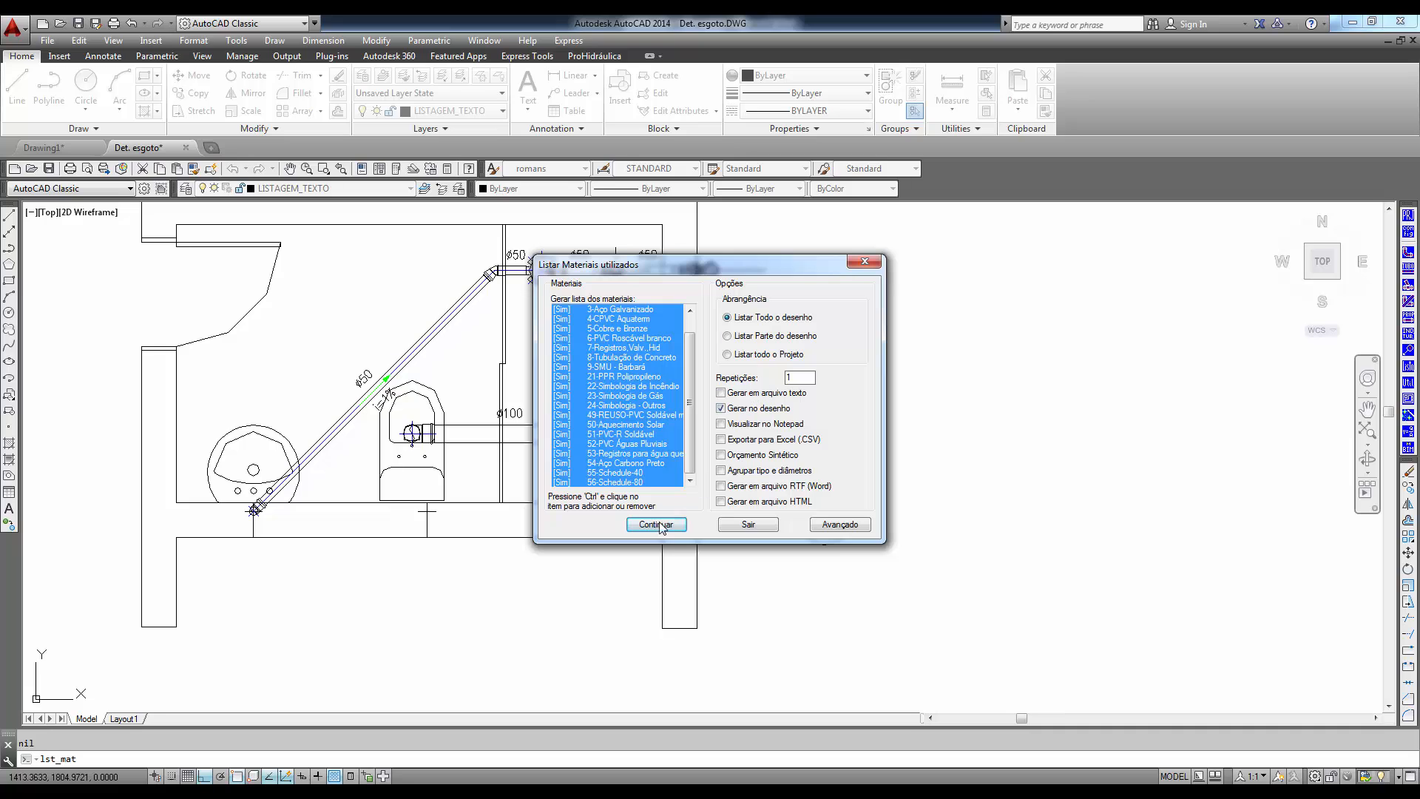
click(656, 525)
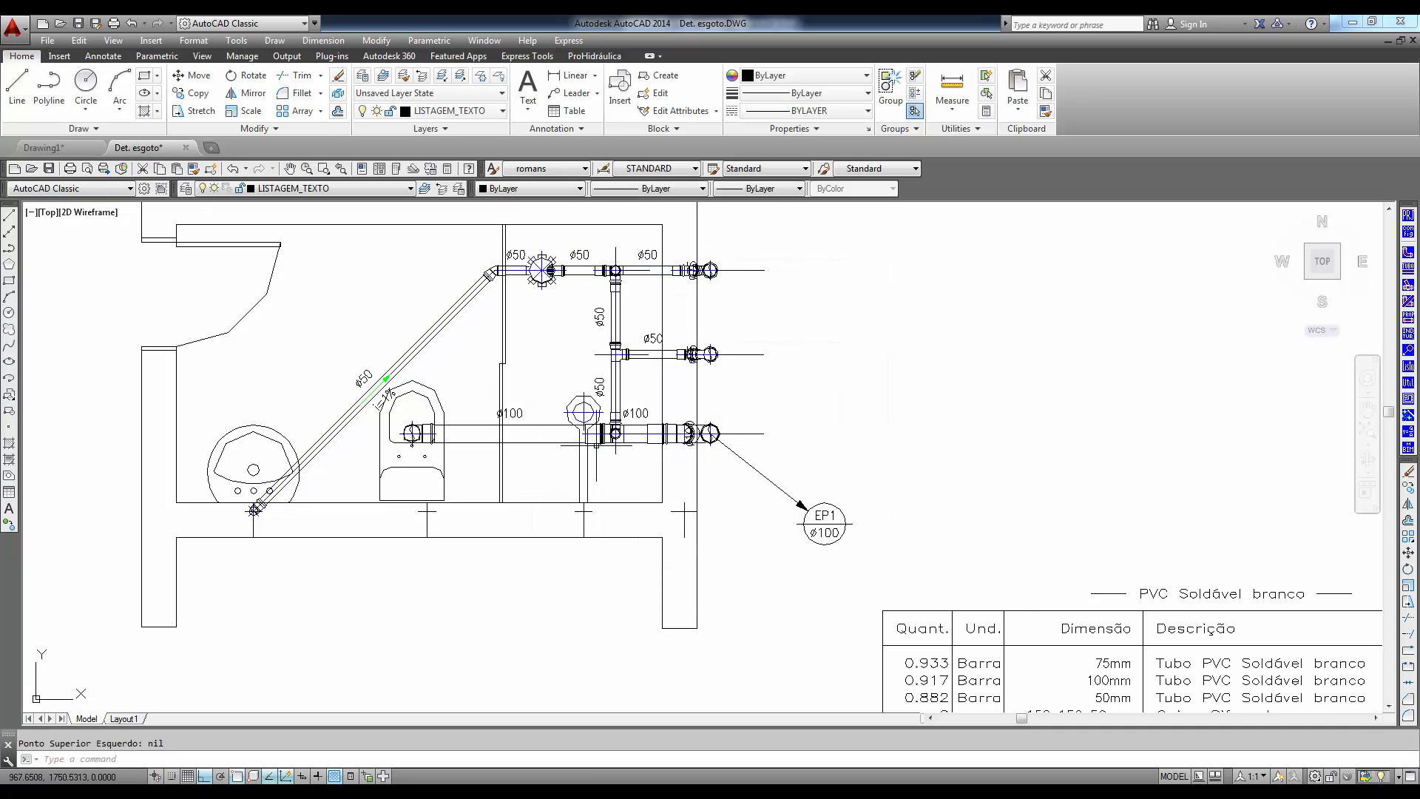
scroll(888, 459, down, 2)
middle_drag(887, 459, 705, 229)
middle_drag(862, 440, 698, 438)
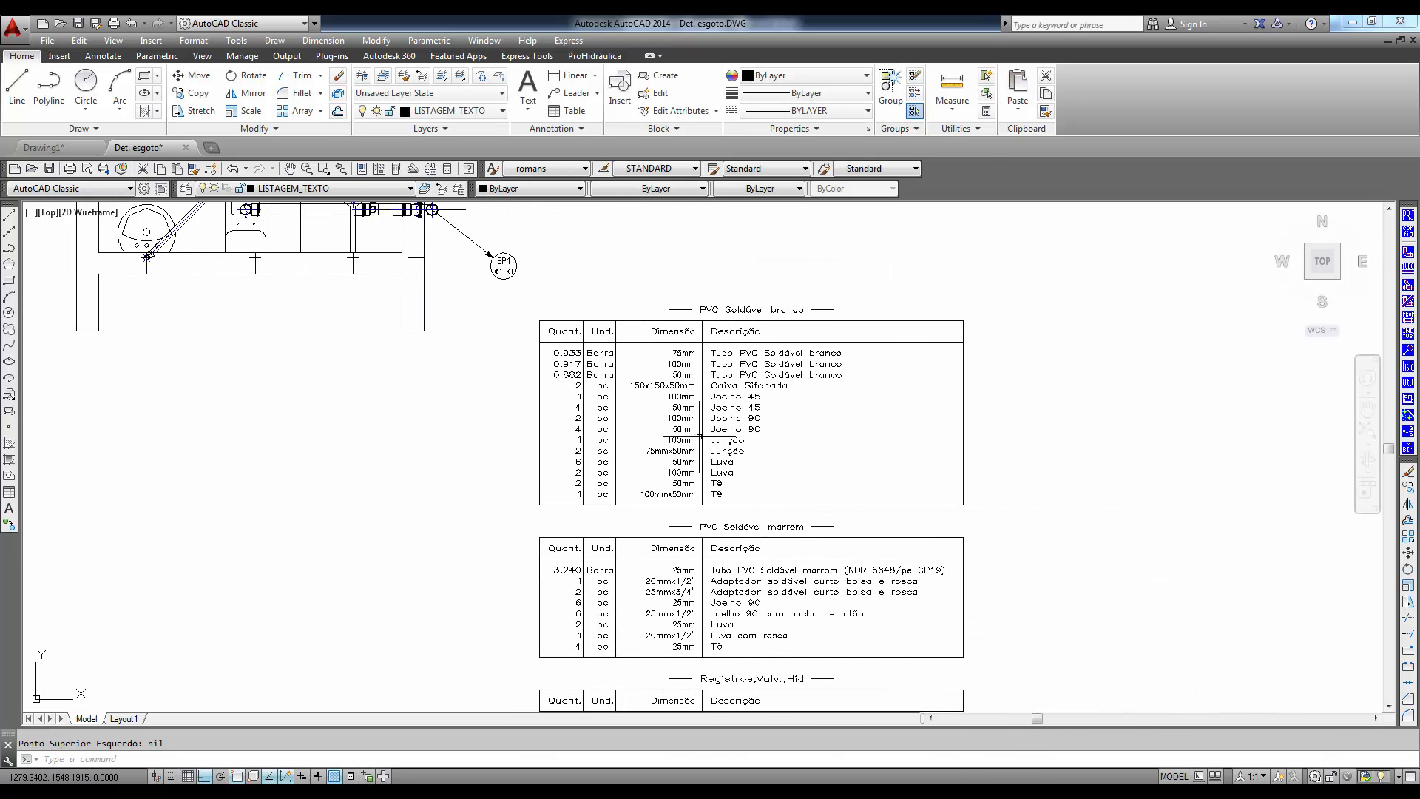
scroll(737, 345, up, 4)
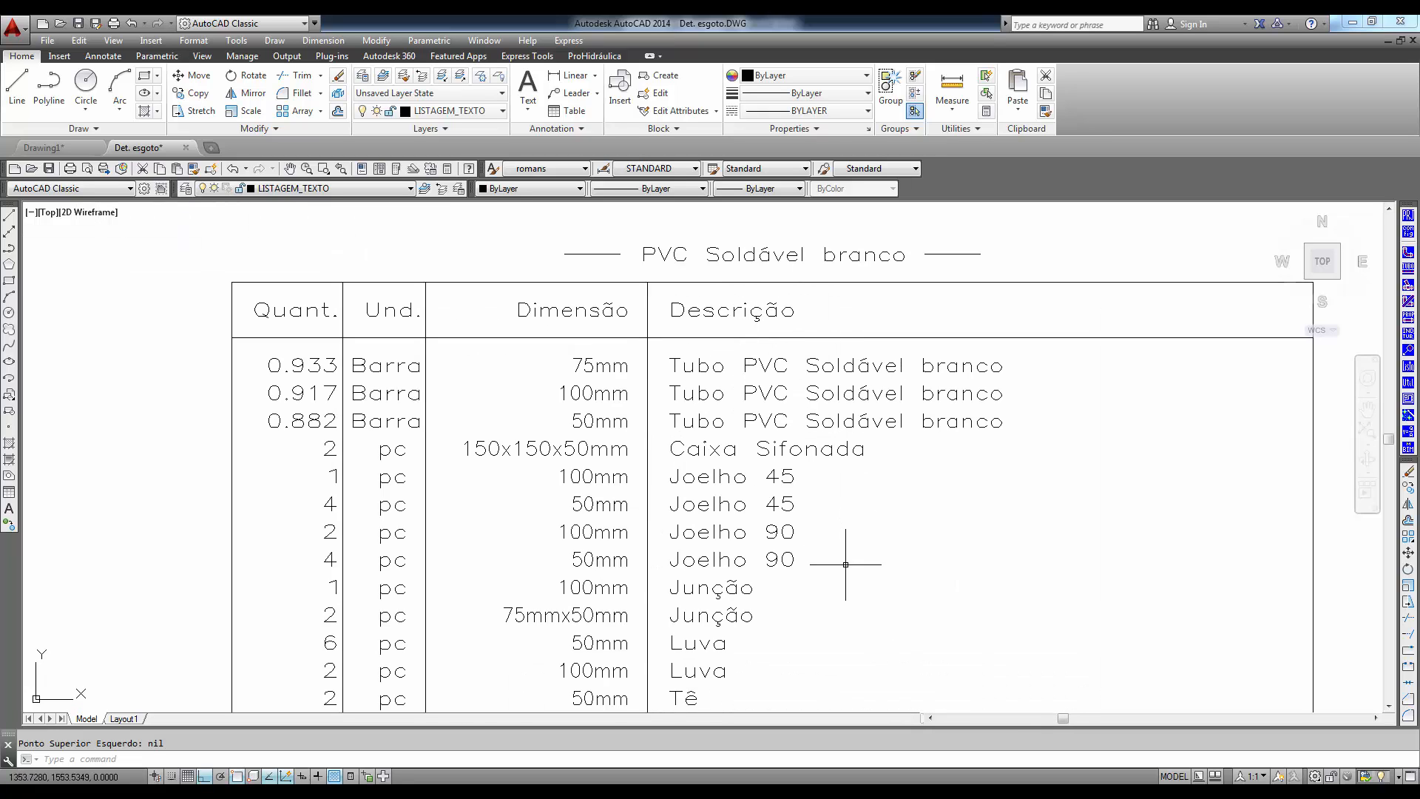
scroll(845, 565, down, 5)
scroll(842, 559, up, 3)
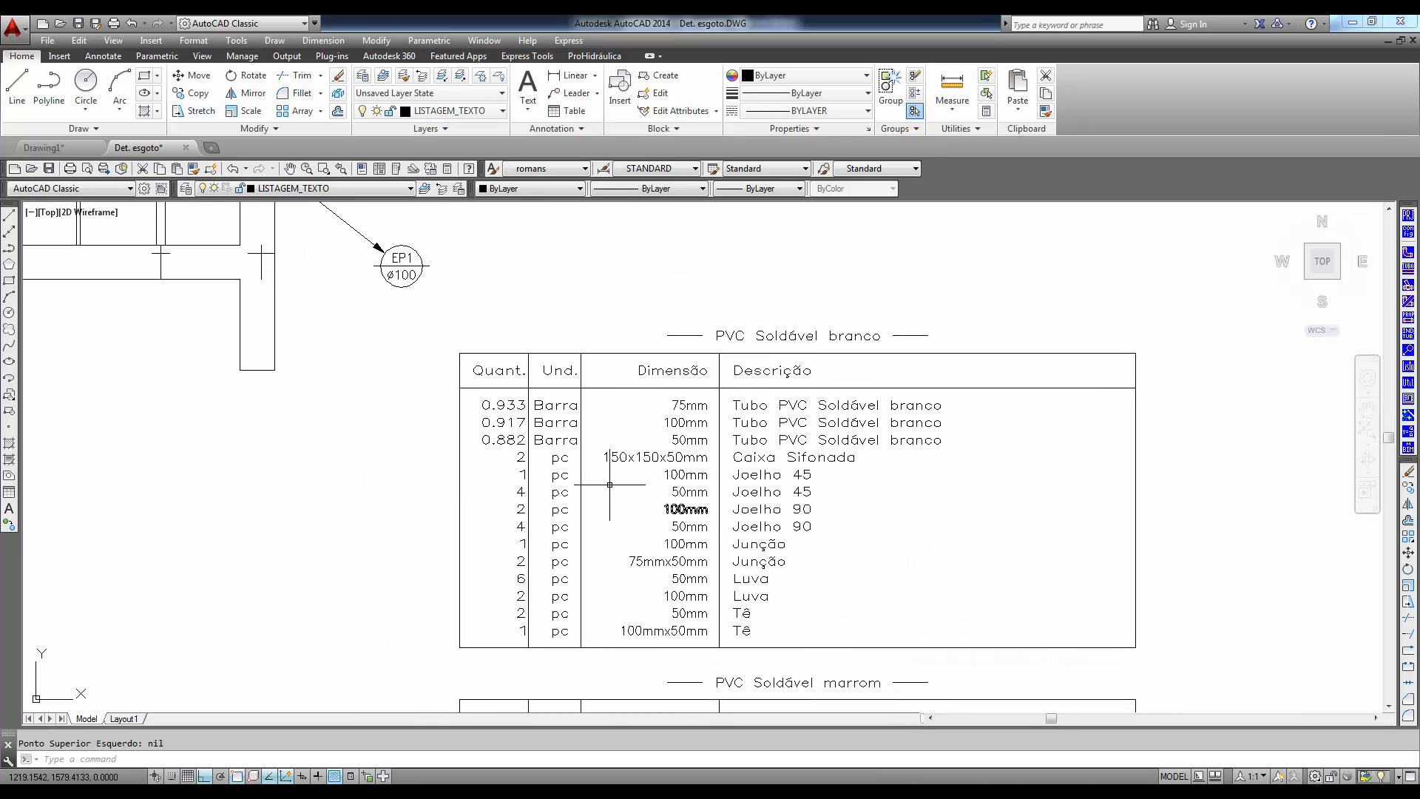
mouse_move(329, 374)
middle_down()
mouse_move(403, 433)
mouse_move(818, 585)
middle_up()
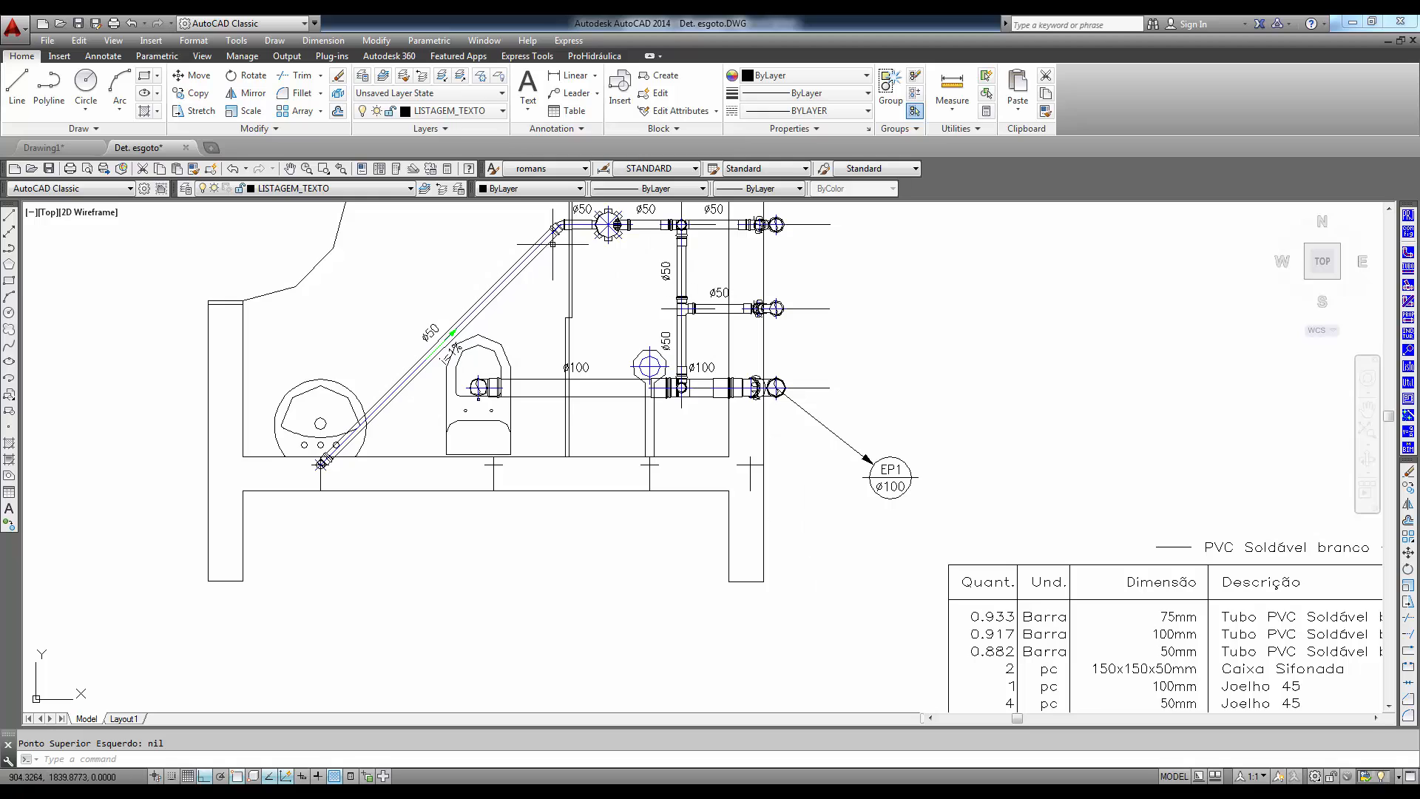
middle_drag(442, 355, 513, 478)
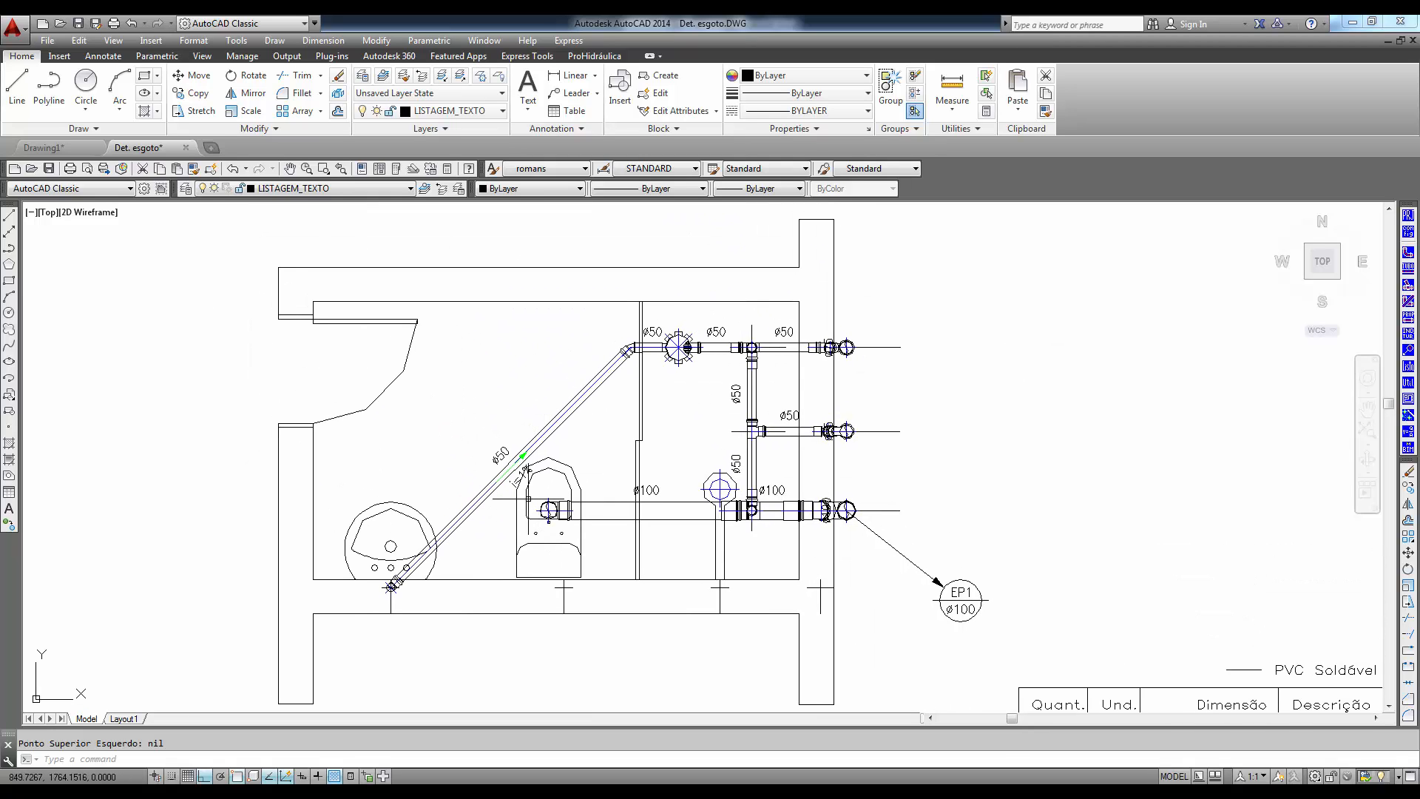
middle_drag(676, 576, 695, 559)
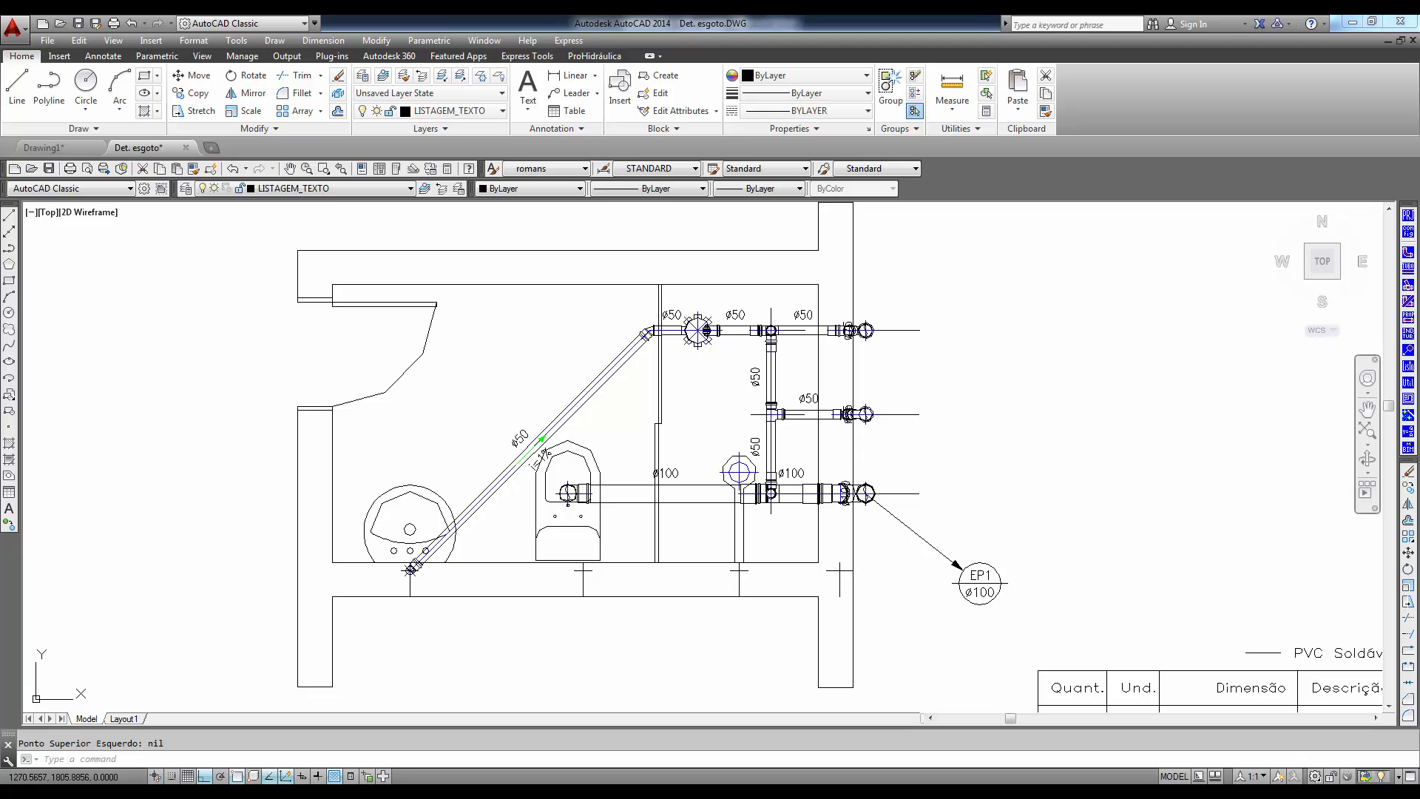
click(1409, 351)
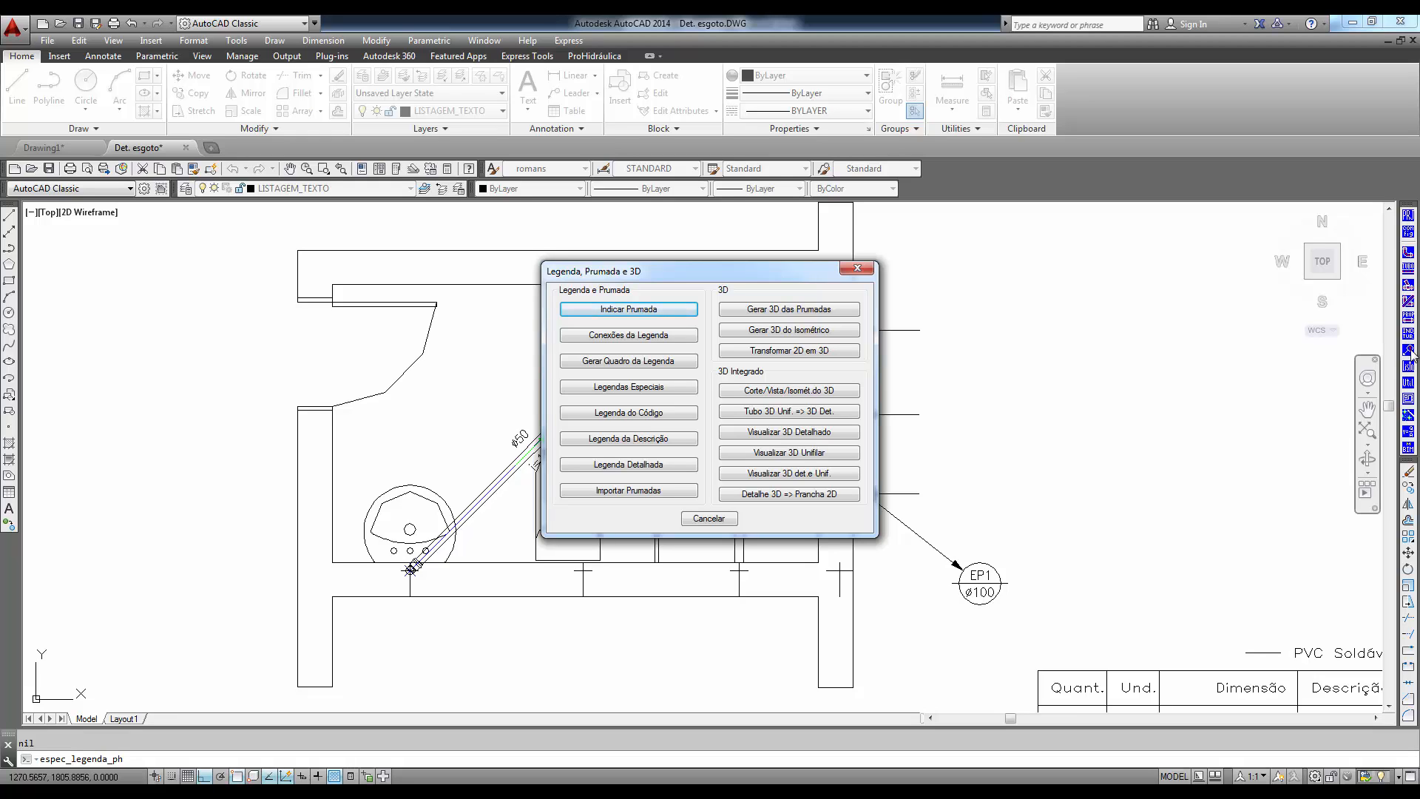
click(788, 352)
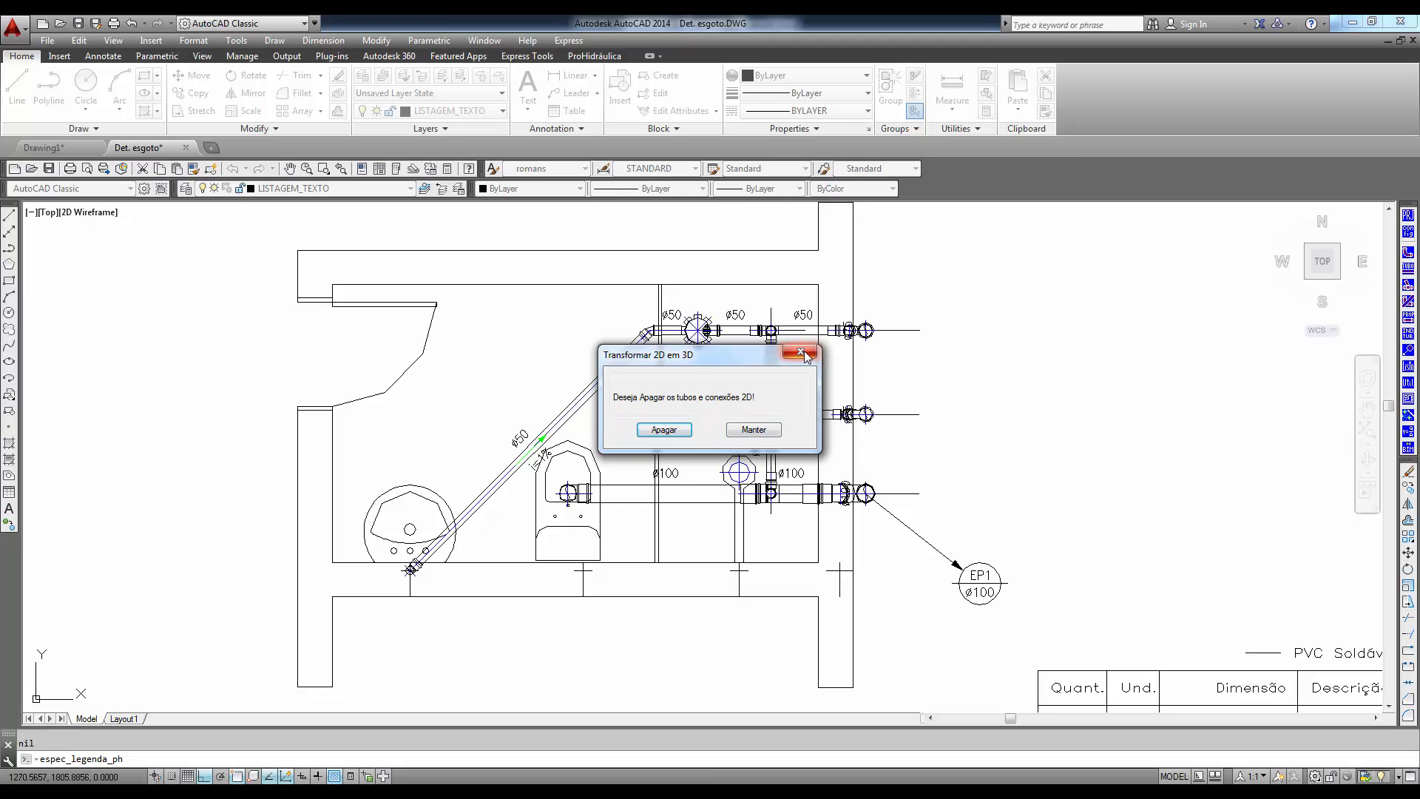
click(754, 430)
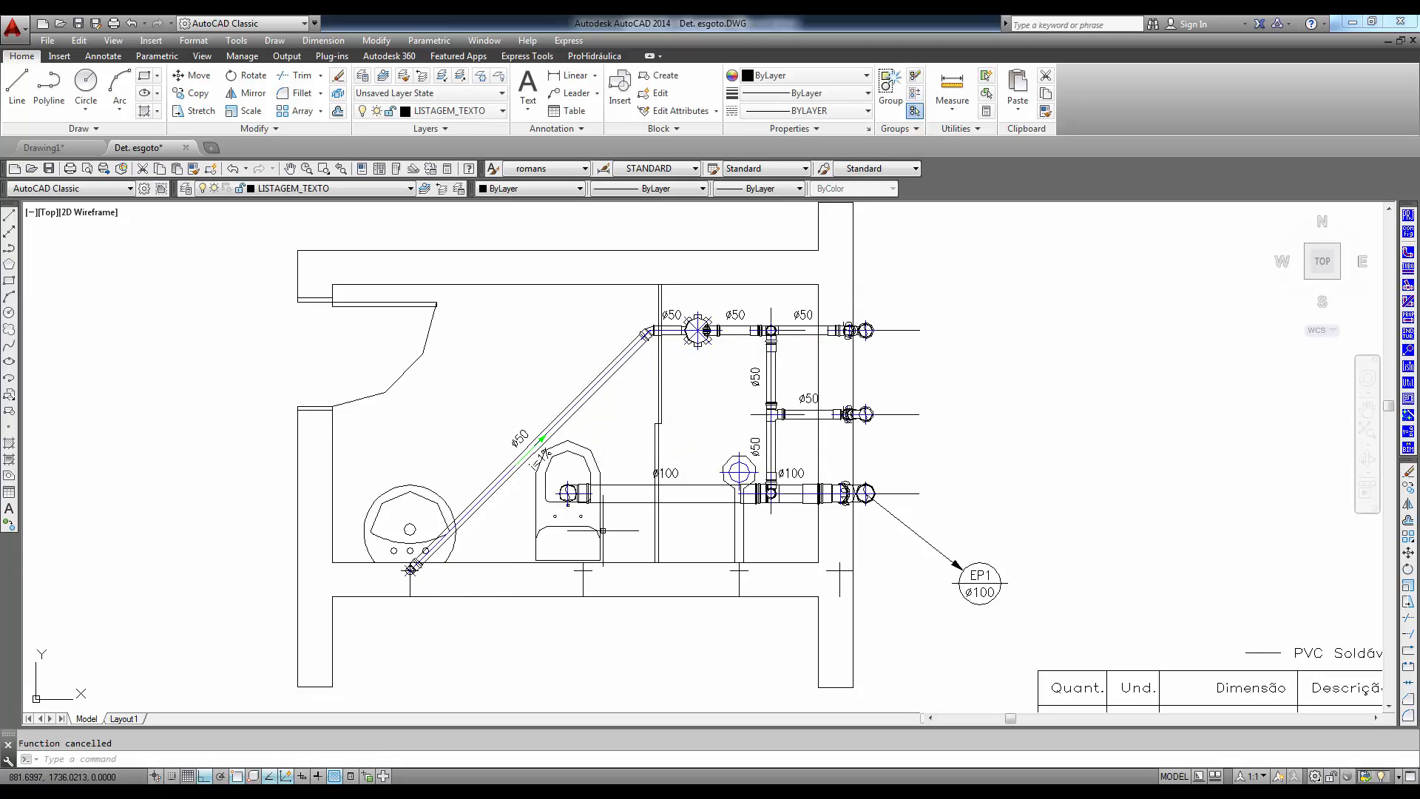
- Modify the elevation of the 50mm Joelho 90 where the ventilation branch meets the toilet line
scroll(777, 496, up, 3)
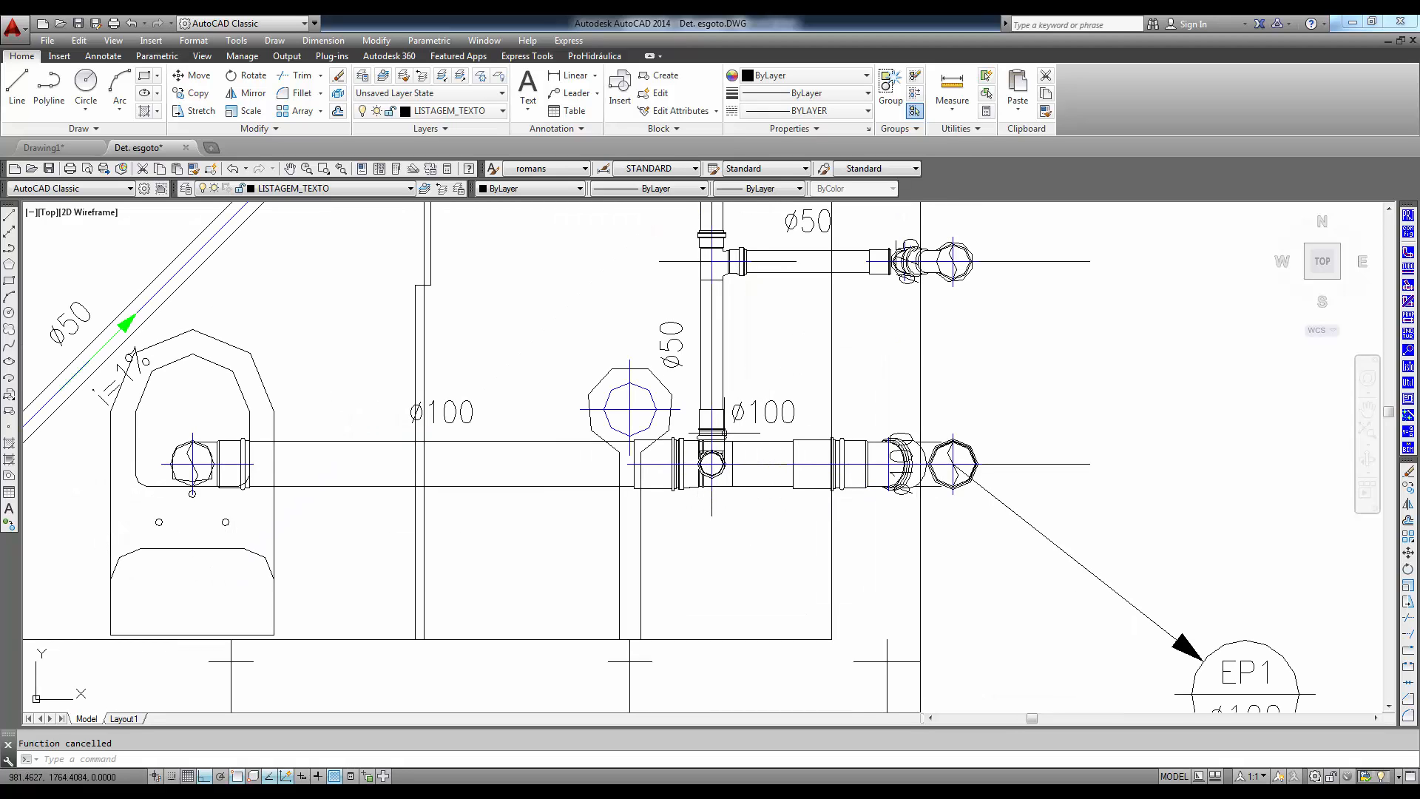
click(711, 463)
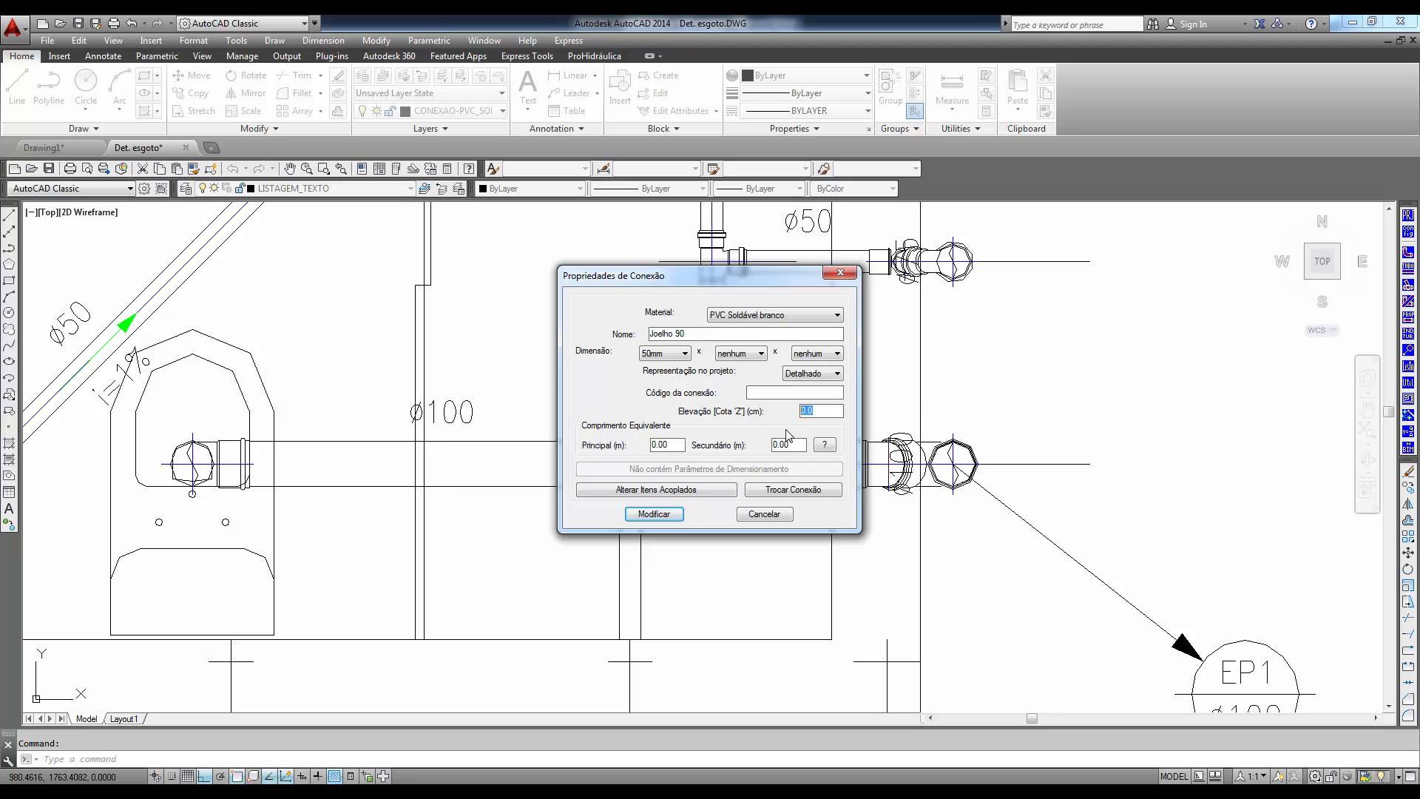
click(666, 513)
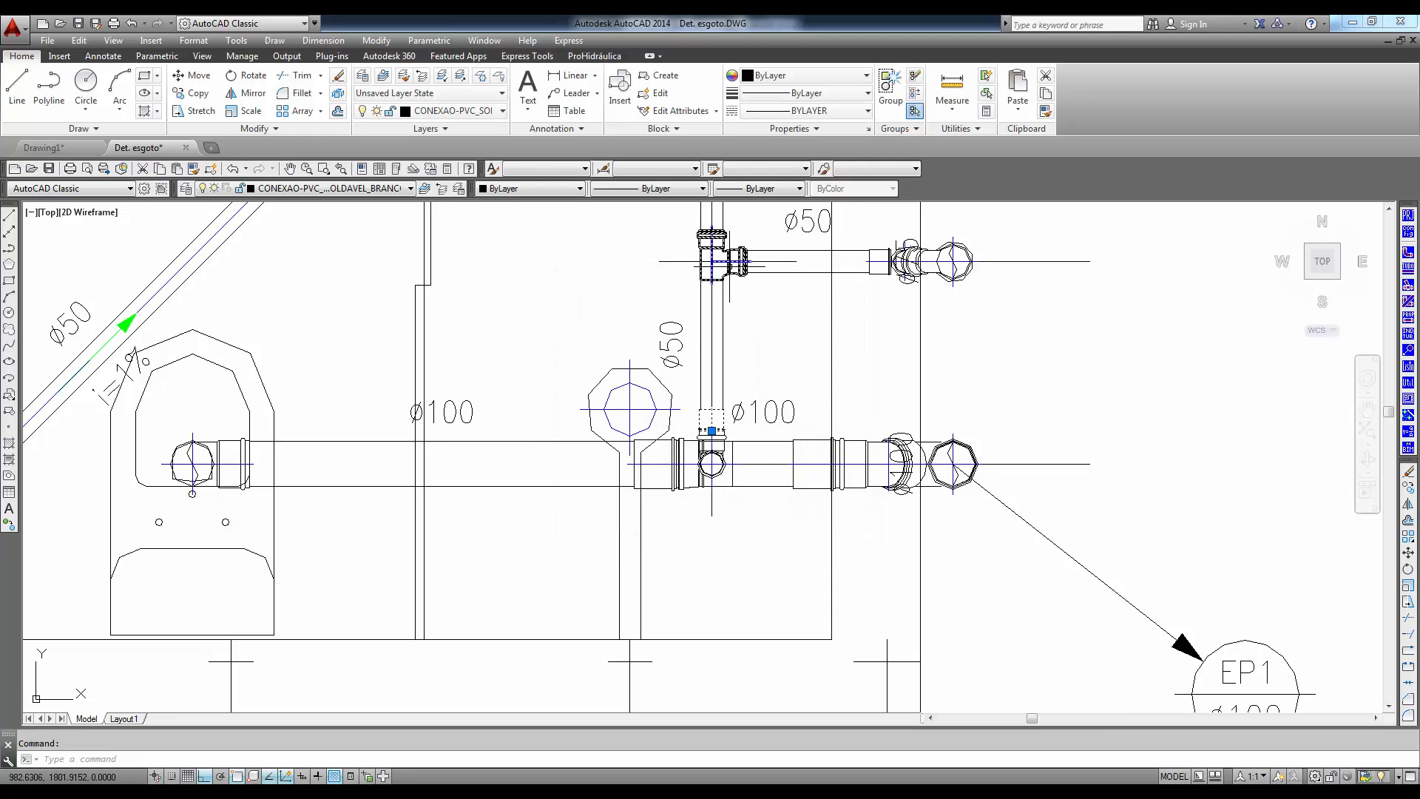
- Set the elevation of the vertical ventilation branch's tee and 50mm Luva fittings to 10 cm together
middle_drag(716, 325, 743, 616)
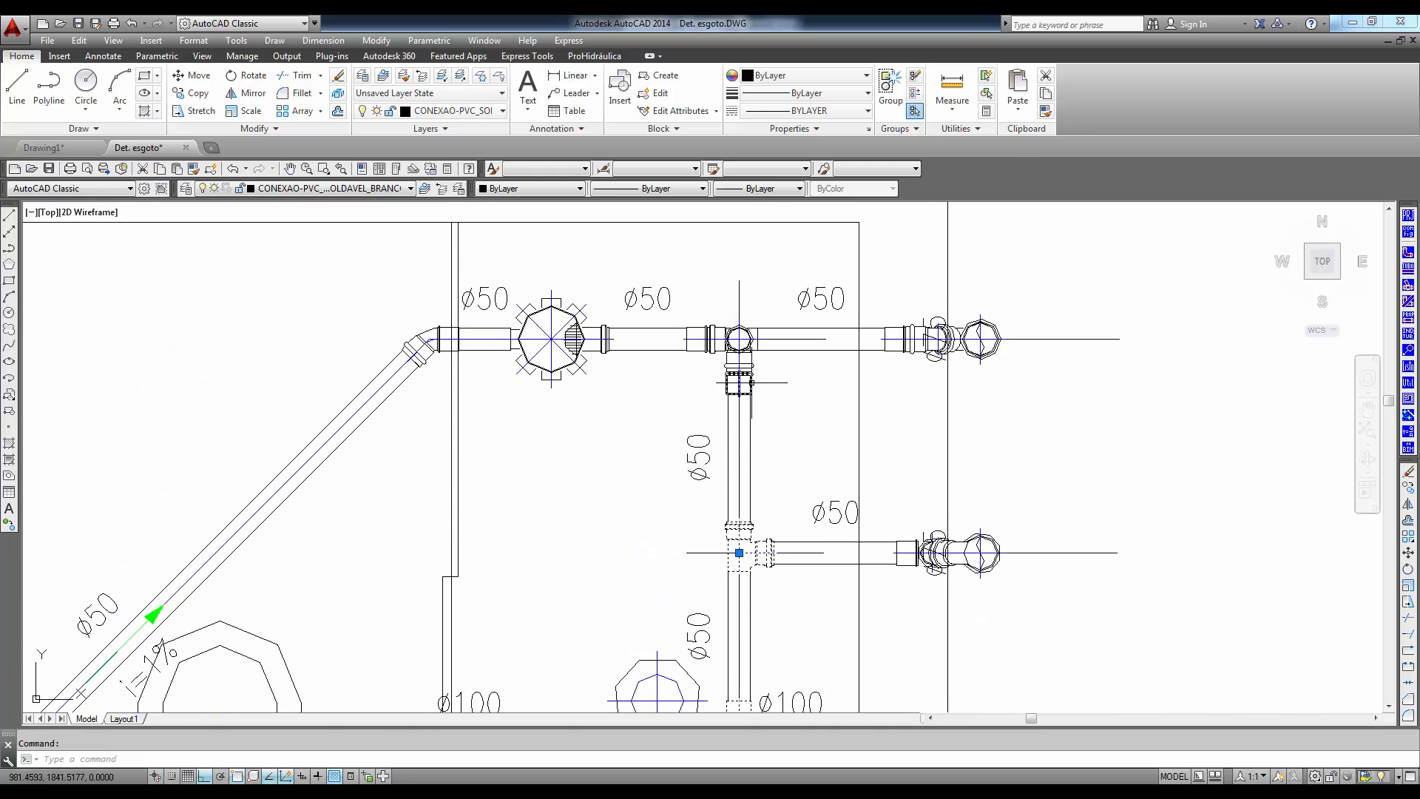
click(750, 366)
double_click(751, 366)
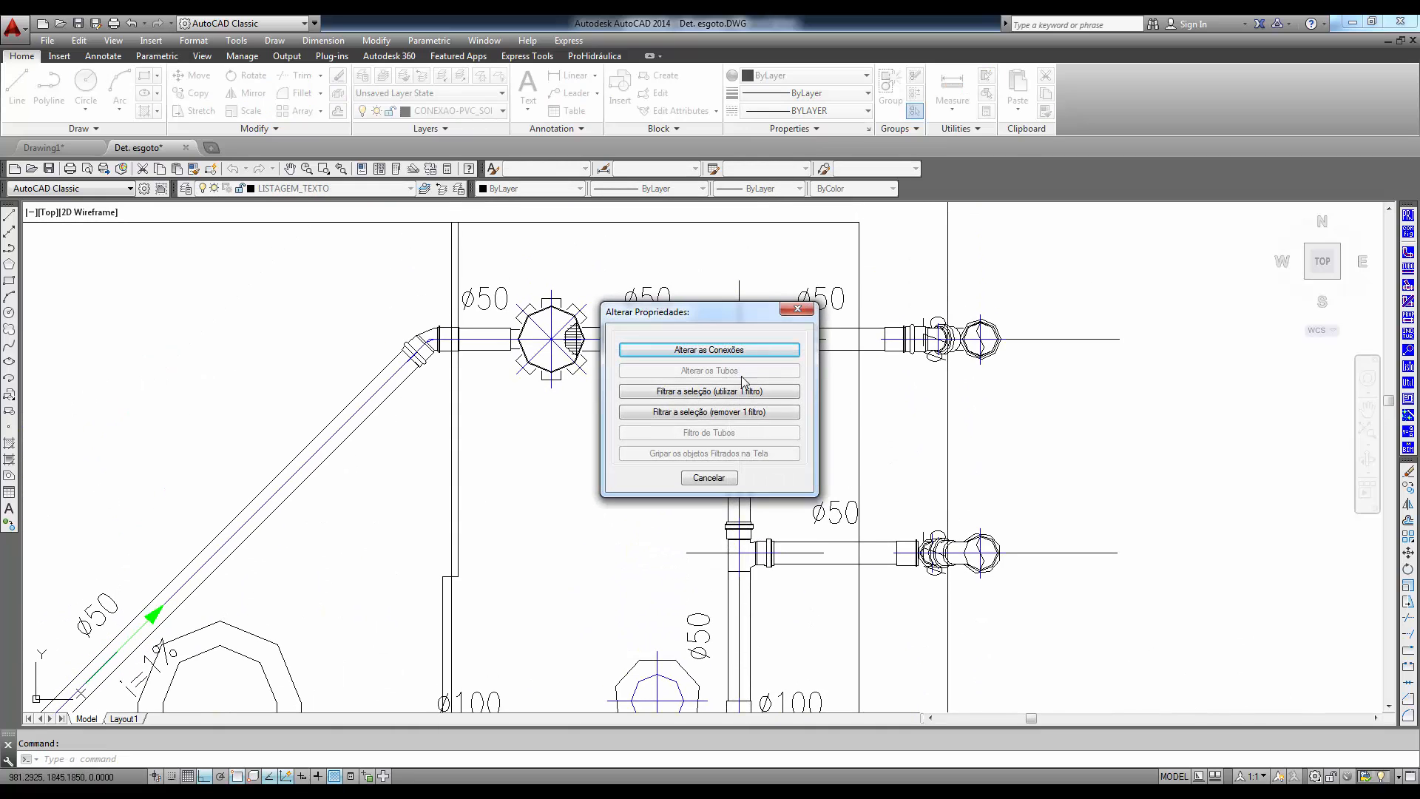
click(721, 353)
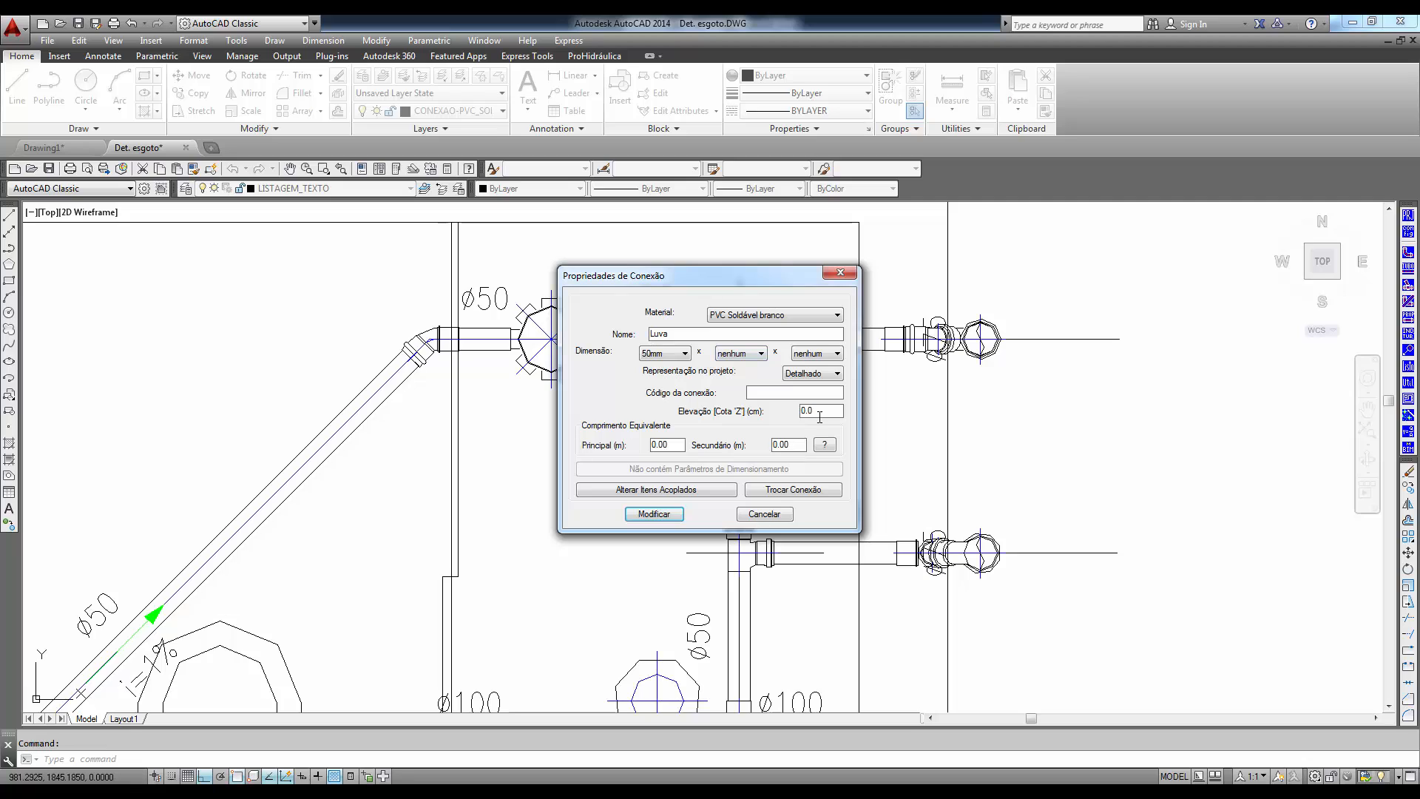
drag(820, 415, 770, 416)
click(655, 519)
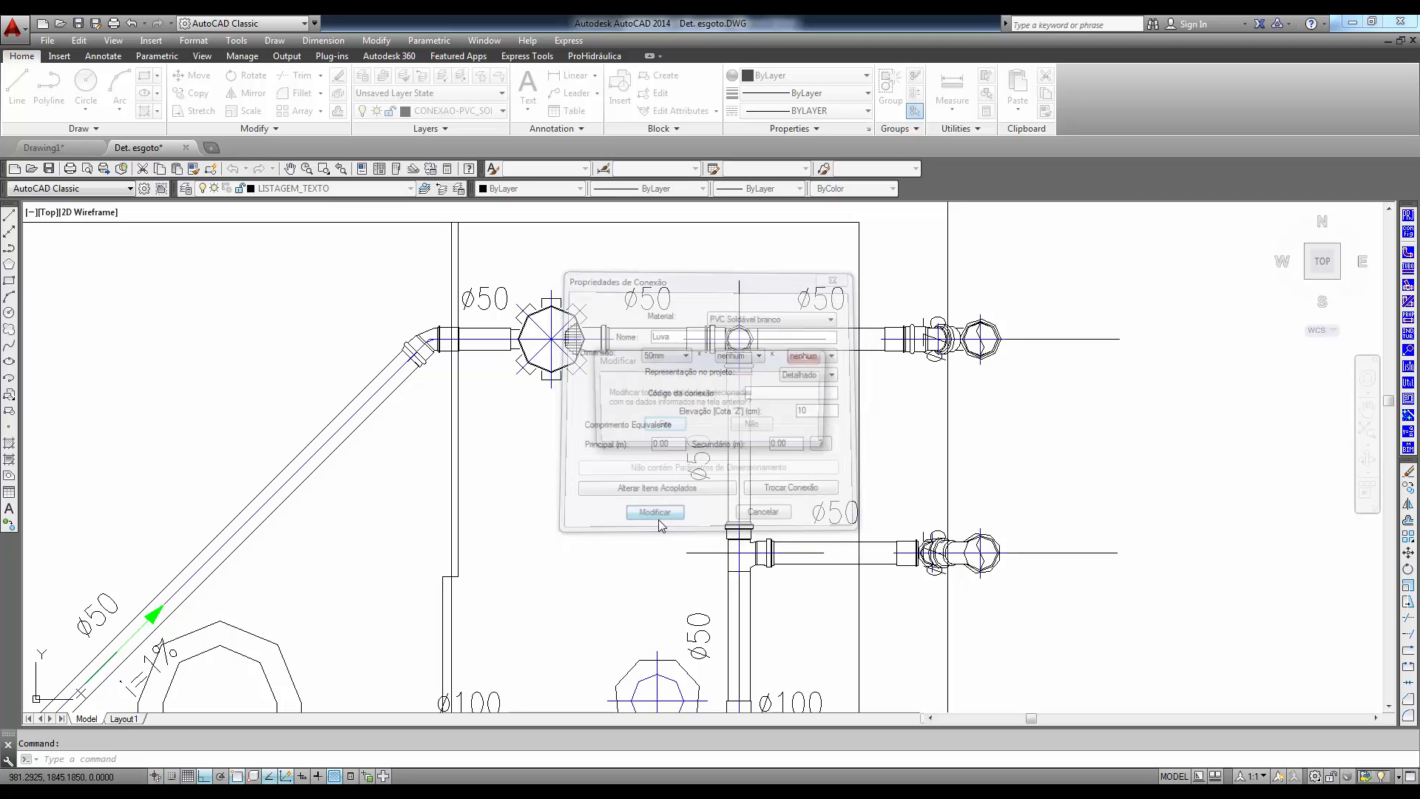
click(659, 433)
scroll(652, 485, down, 5)
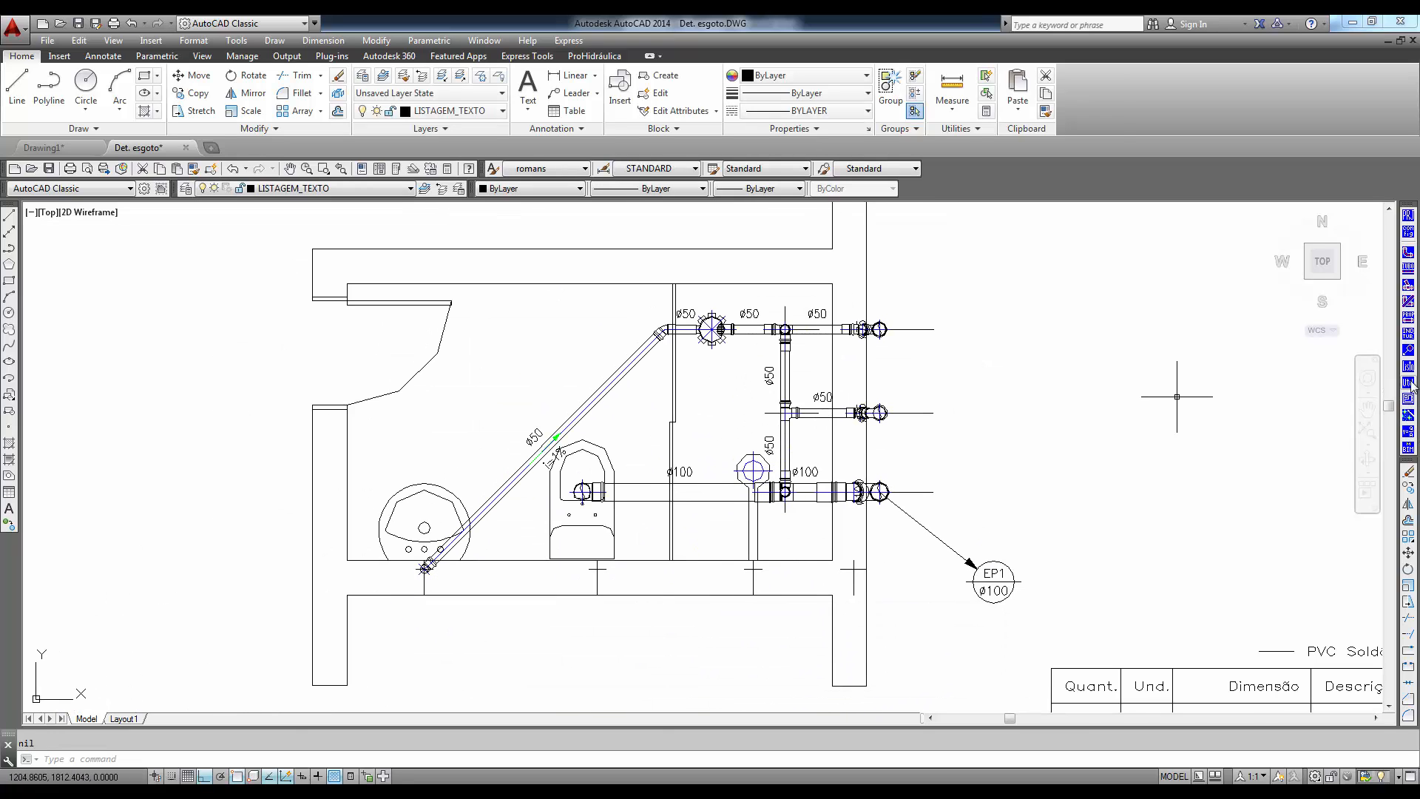
- Transform all the bathroom's 2D sewage pipes and fittings into 3D, erasing the 2D originals
click(1409, 351)
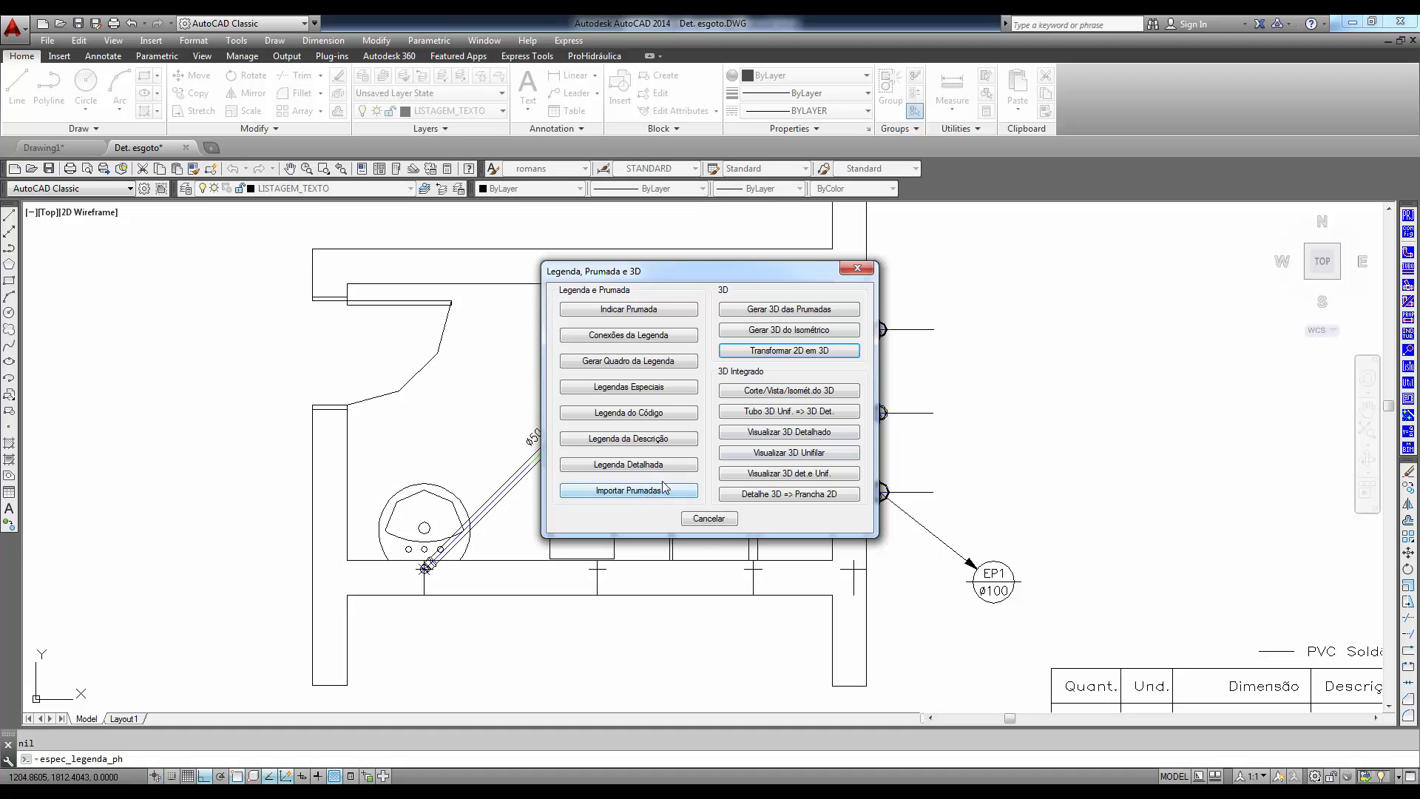
click(798, 351)
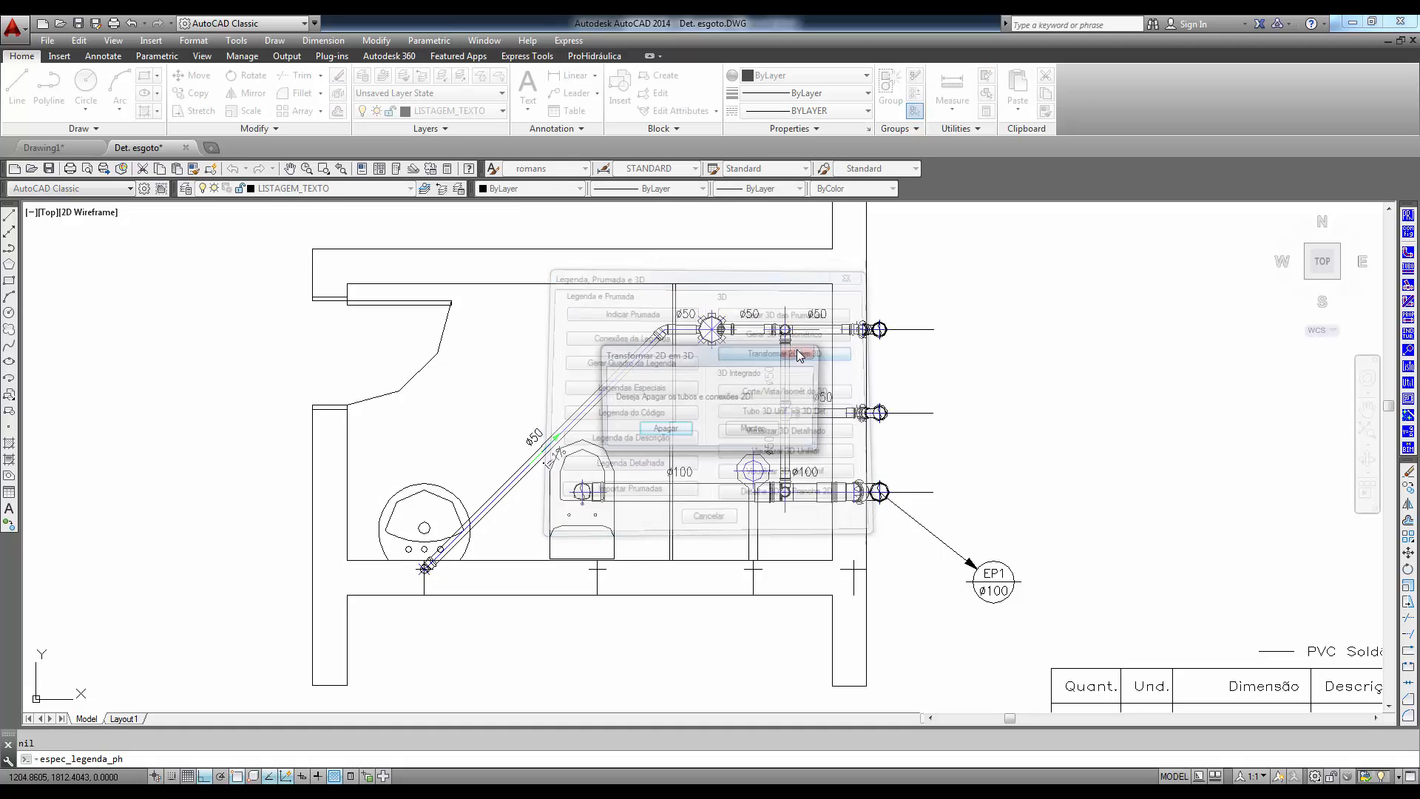
click(664, 430)
click(932, 246)
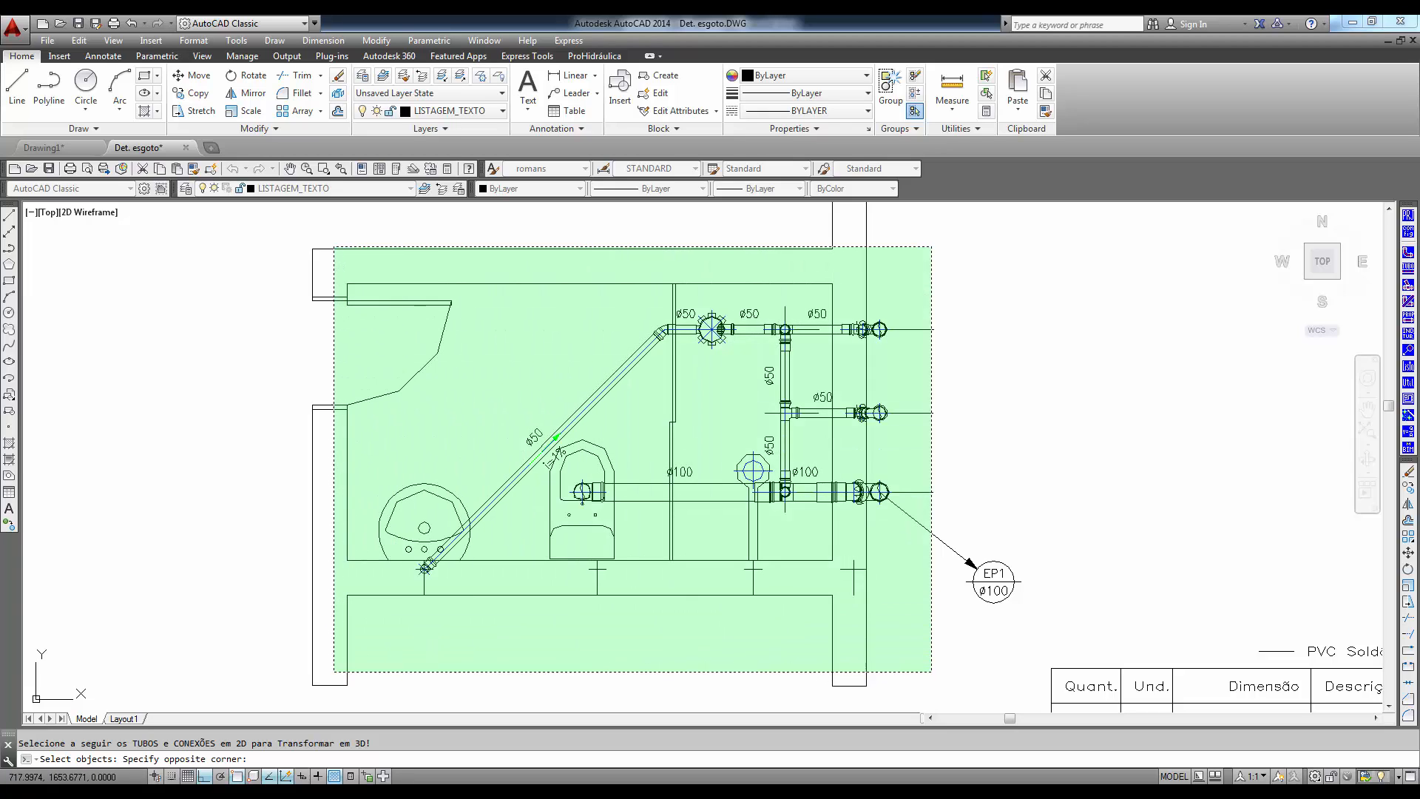
click(334, 671)
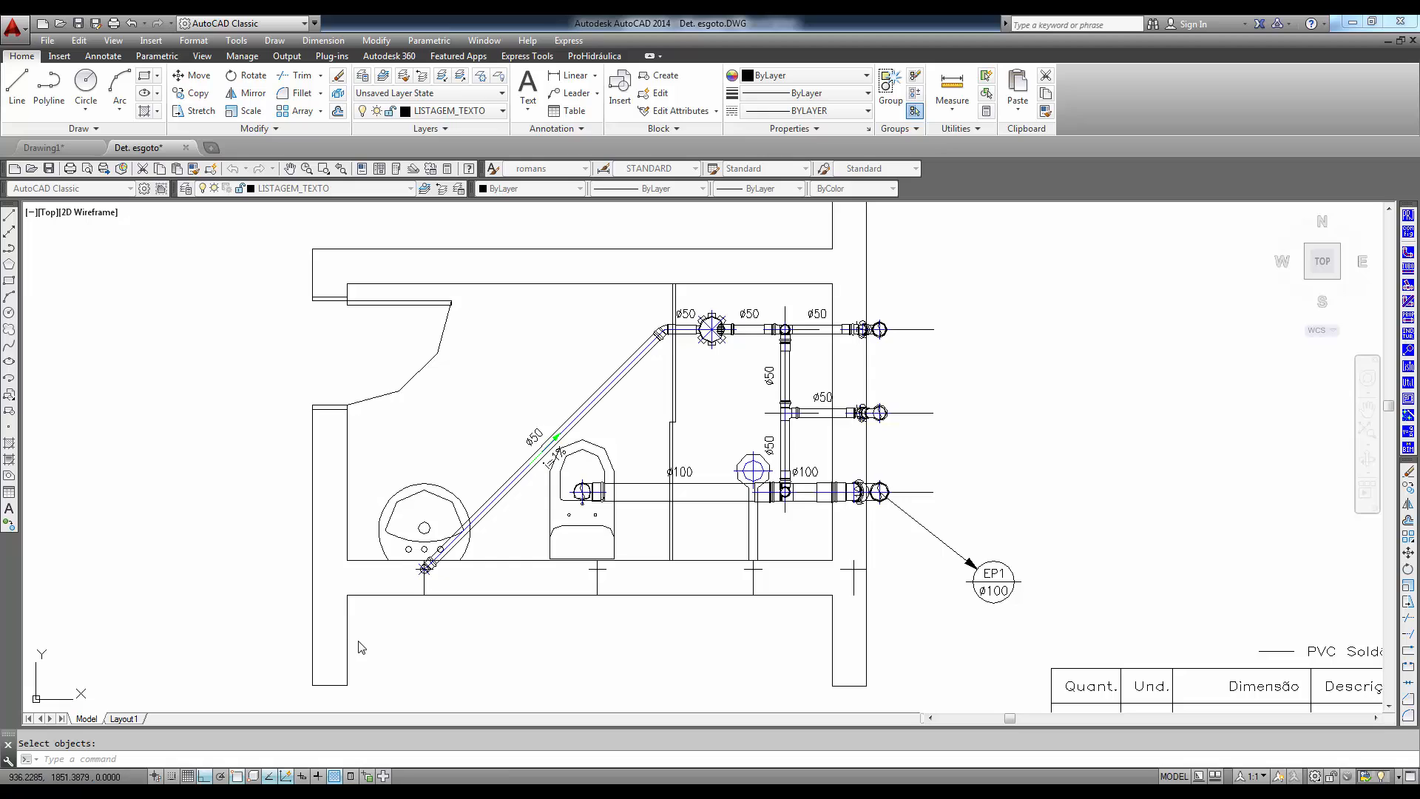
click(114, 40)
click(117, 46)
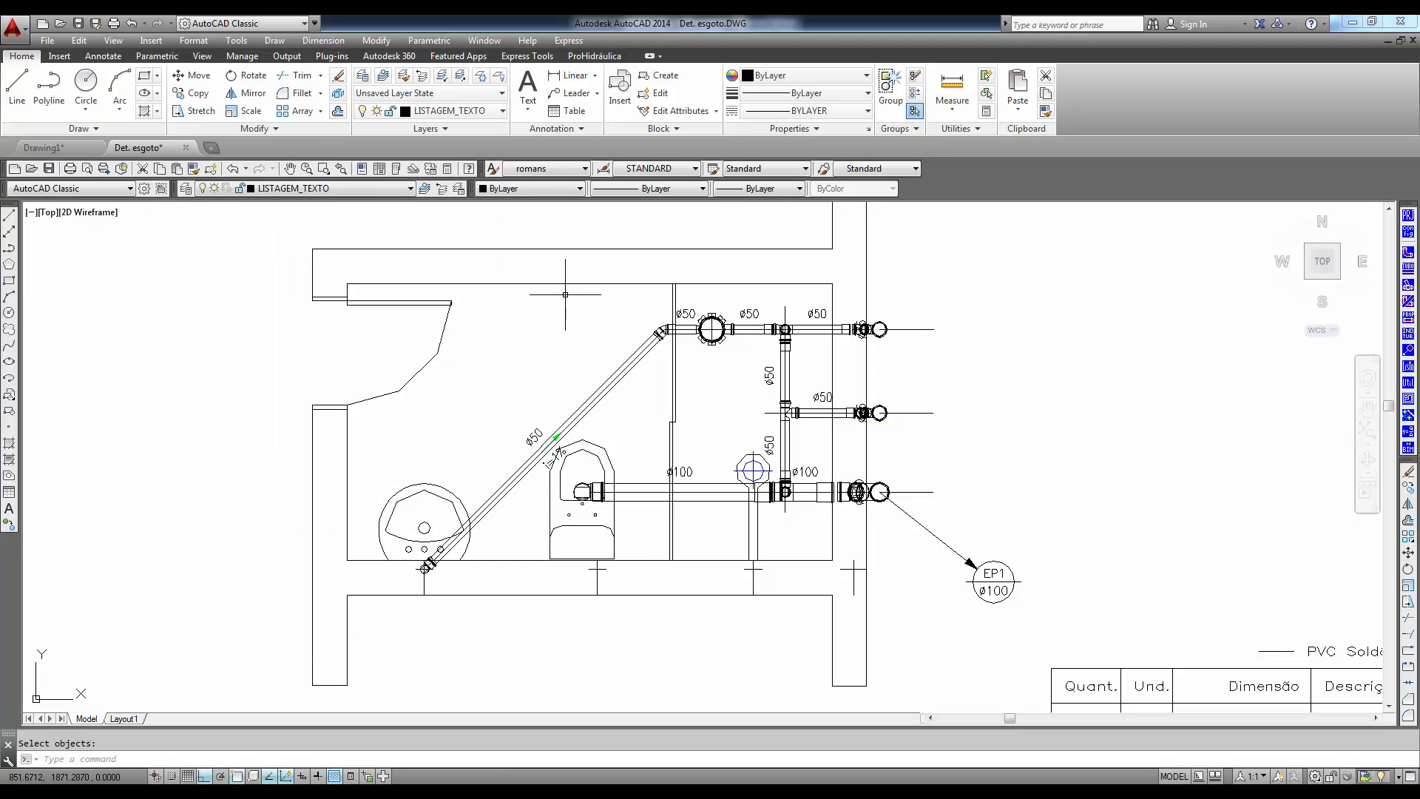
click(631, 367)
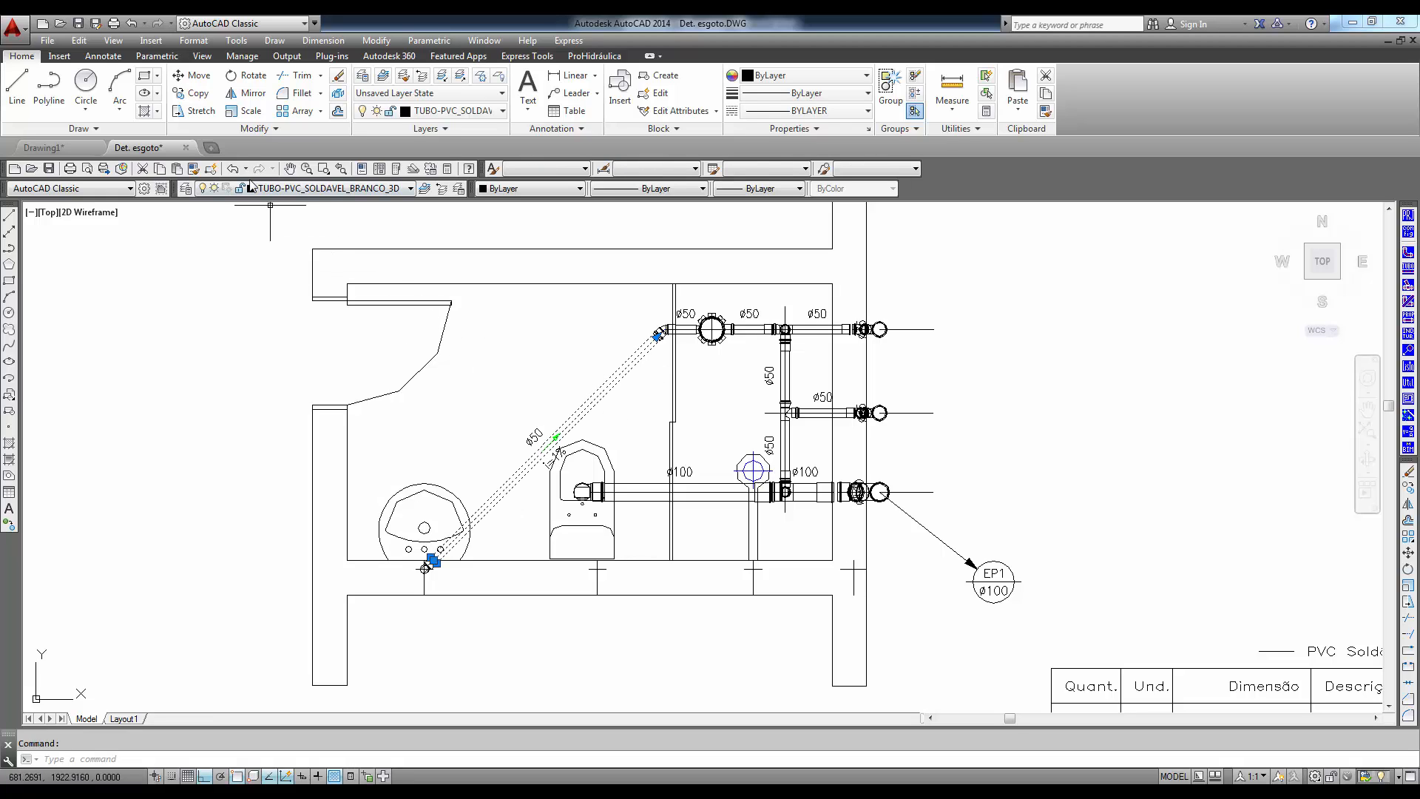
click(312, 191)
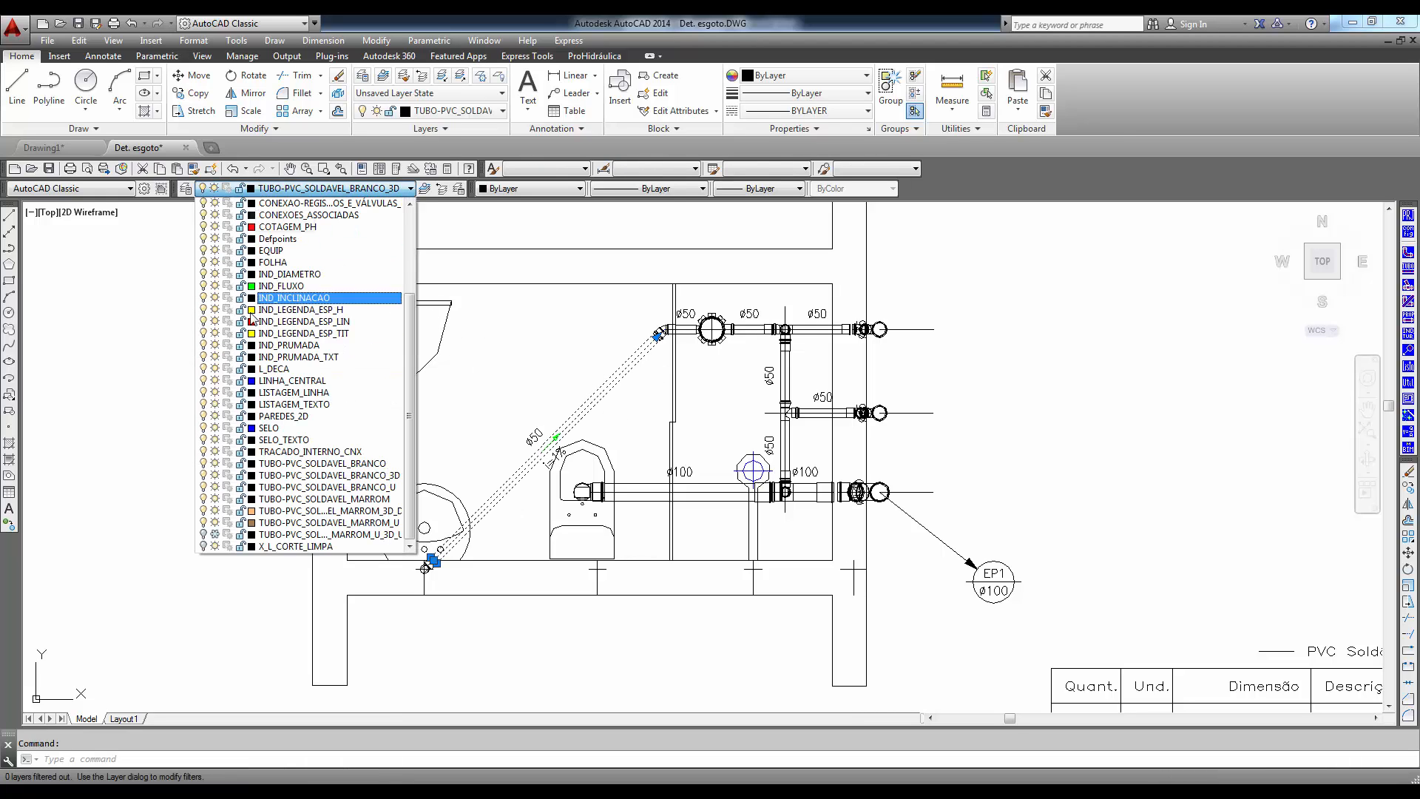
click(254, 475)
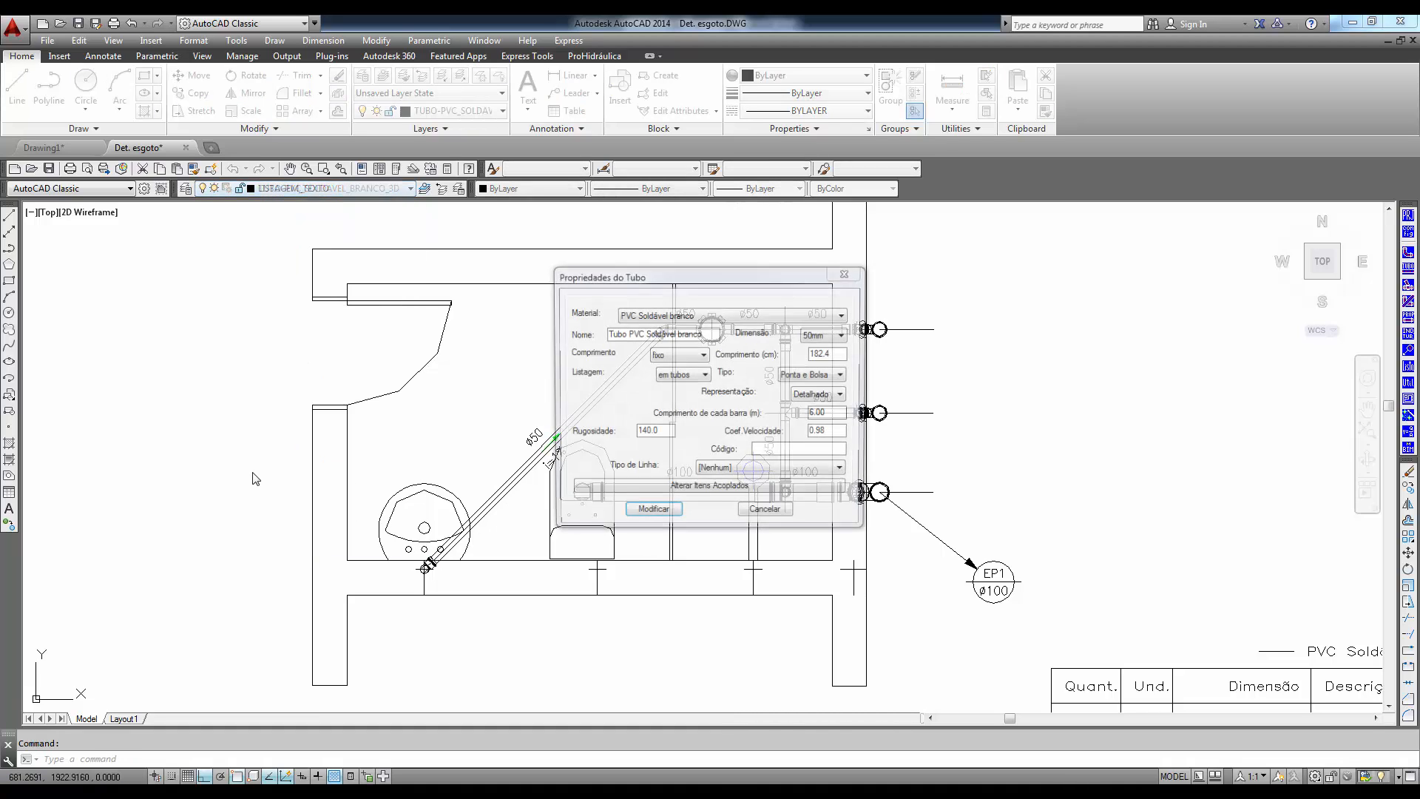
click(766, 513)
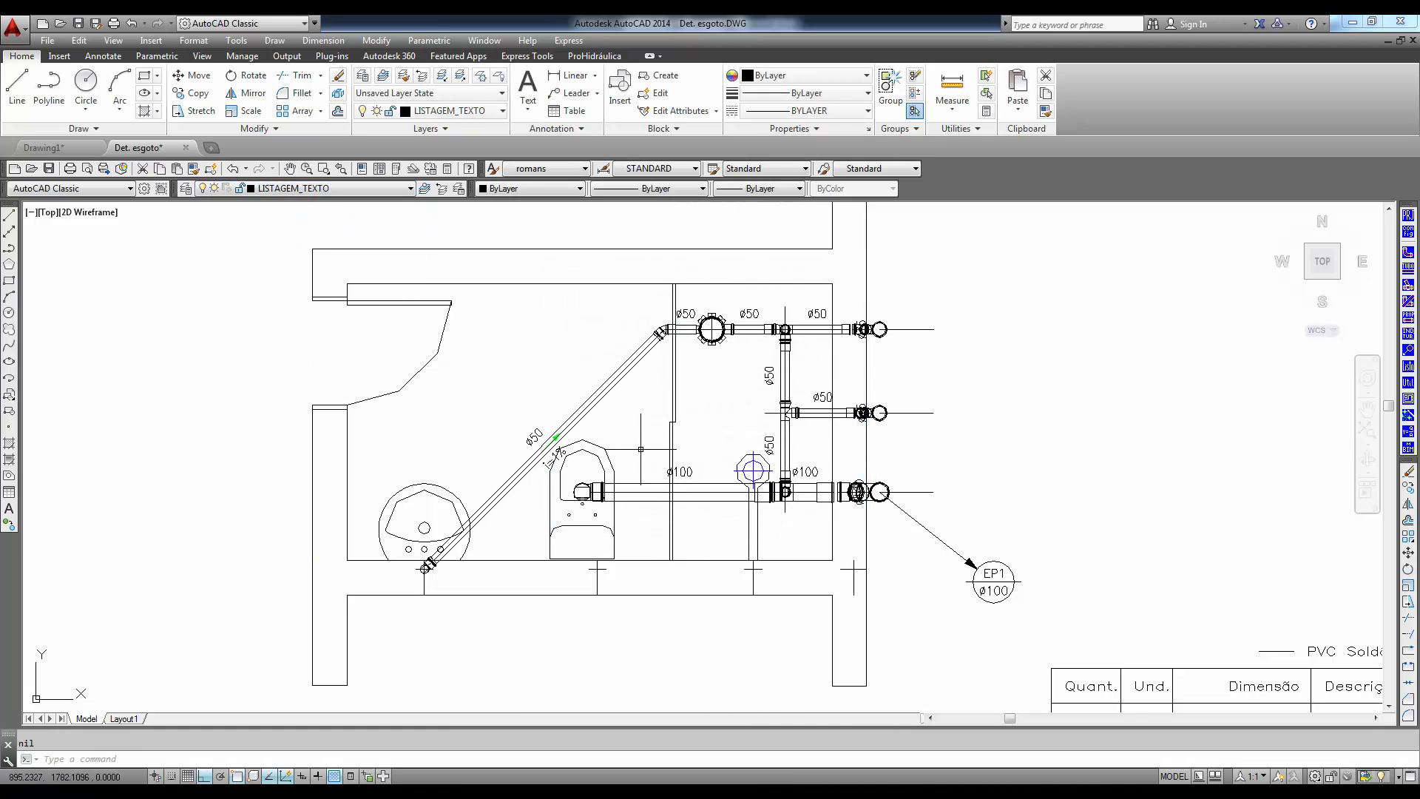
- Set the colour of the TUBO-PVC_SOLDAVEL_BRANCO_3D layer to index 255 and close the layer manager
click(181, 191)
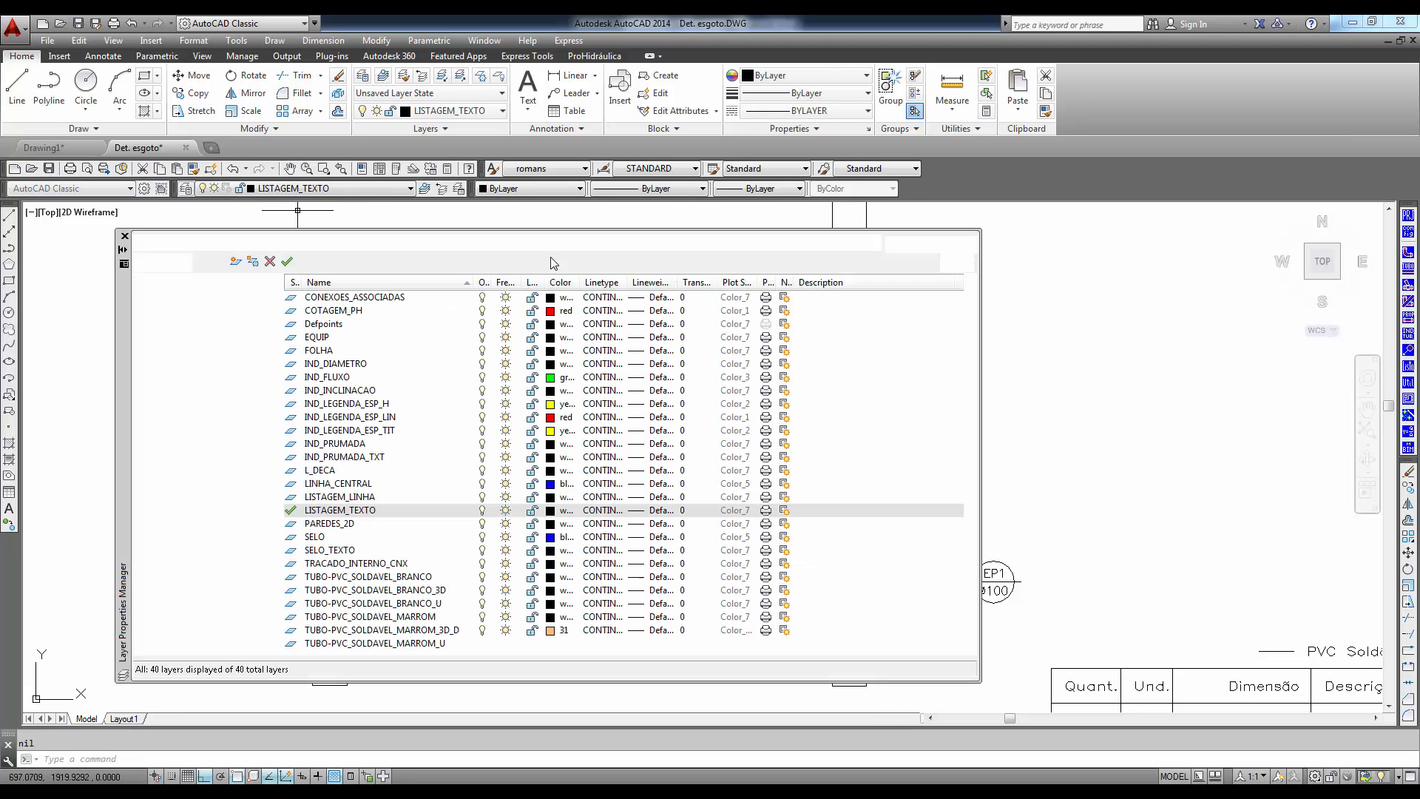
scroll(975, 540, down, 2)
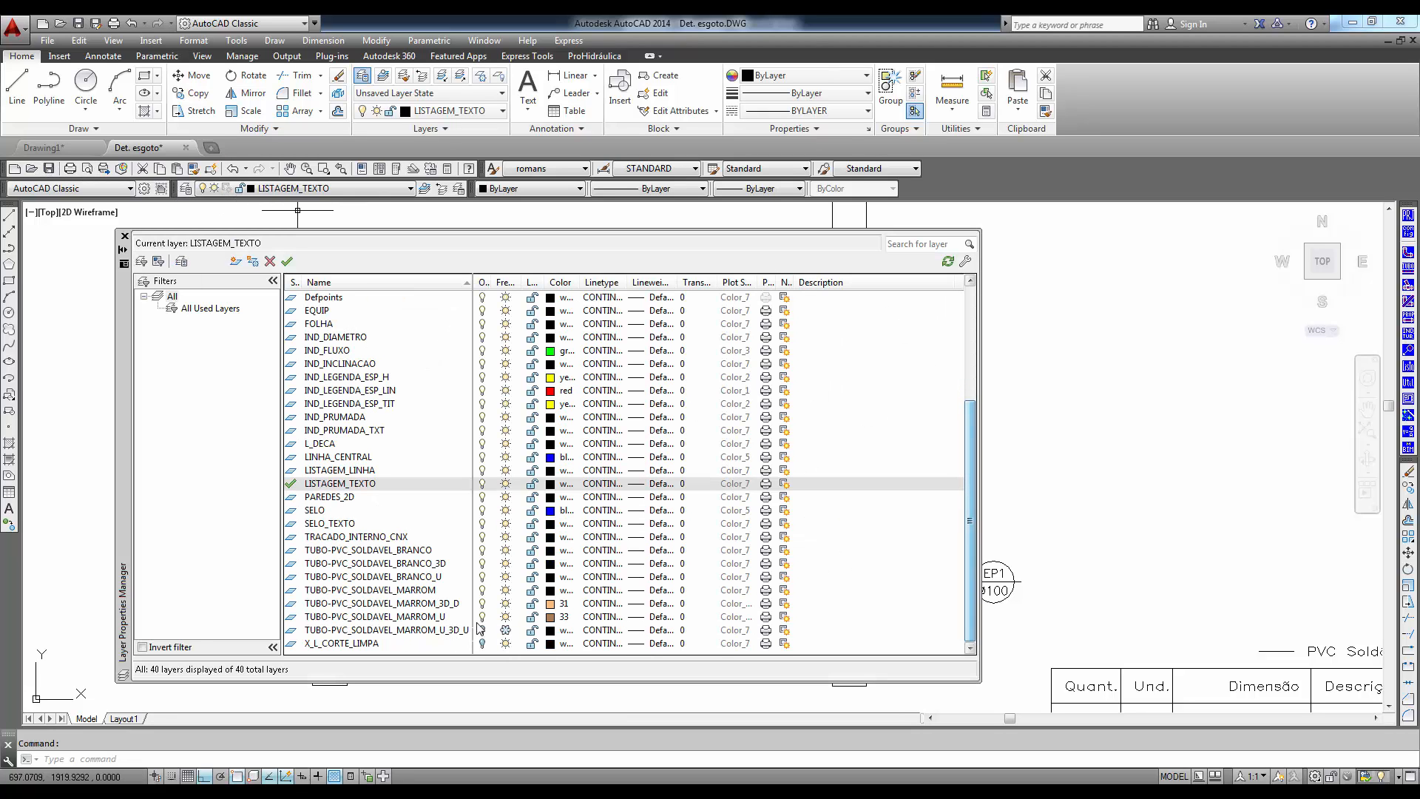
click(432, 564)
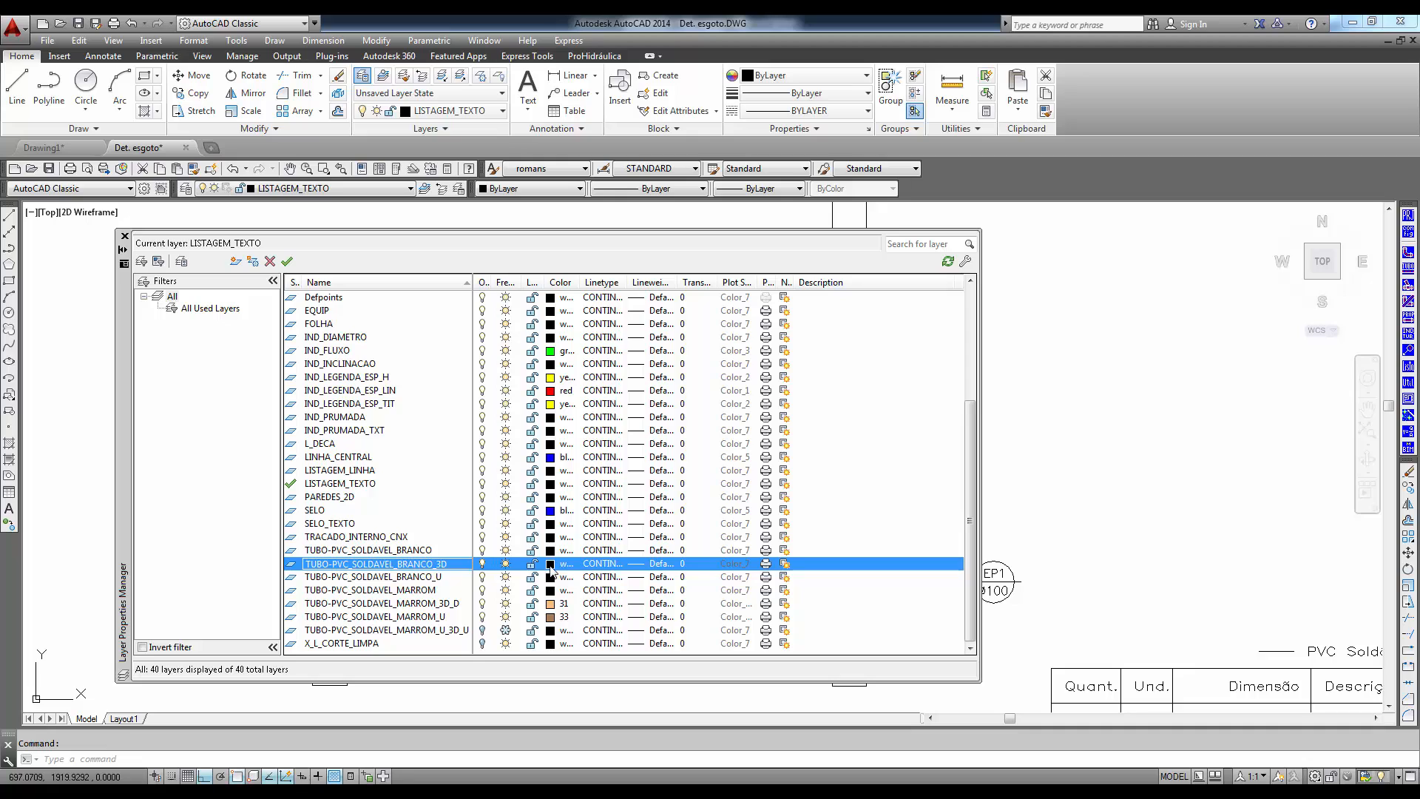
click(550, 565)
click(661, 459)
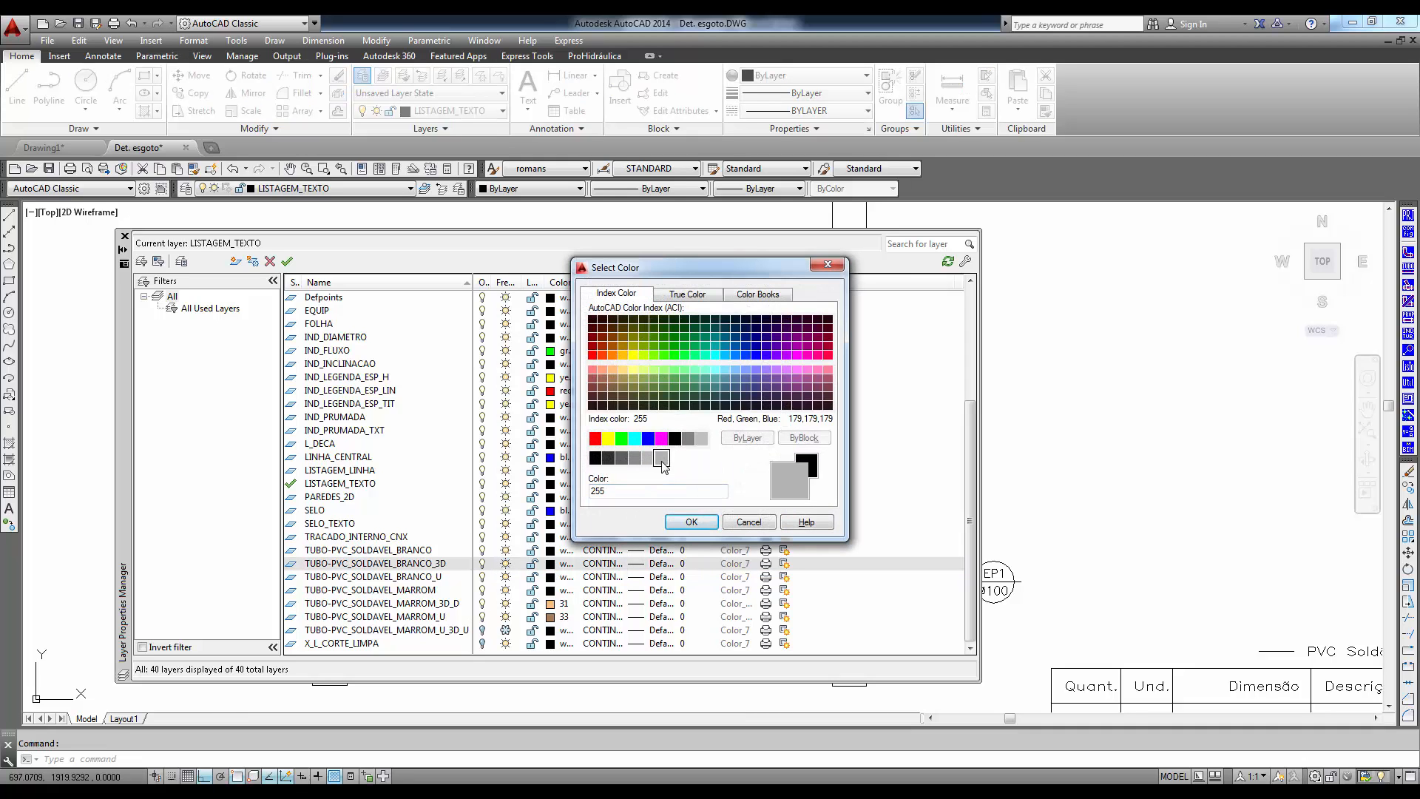
click(691, 521)
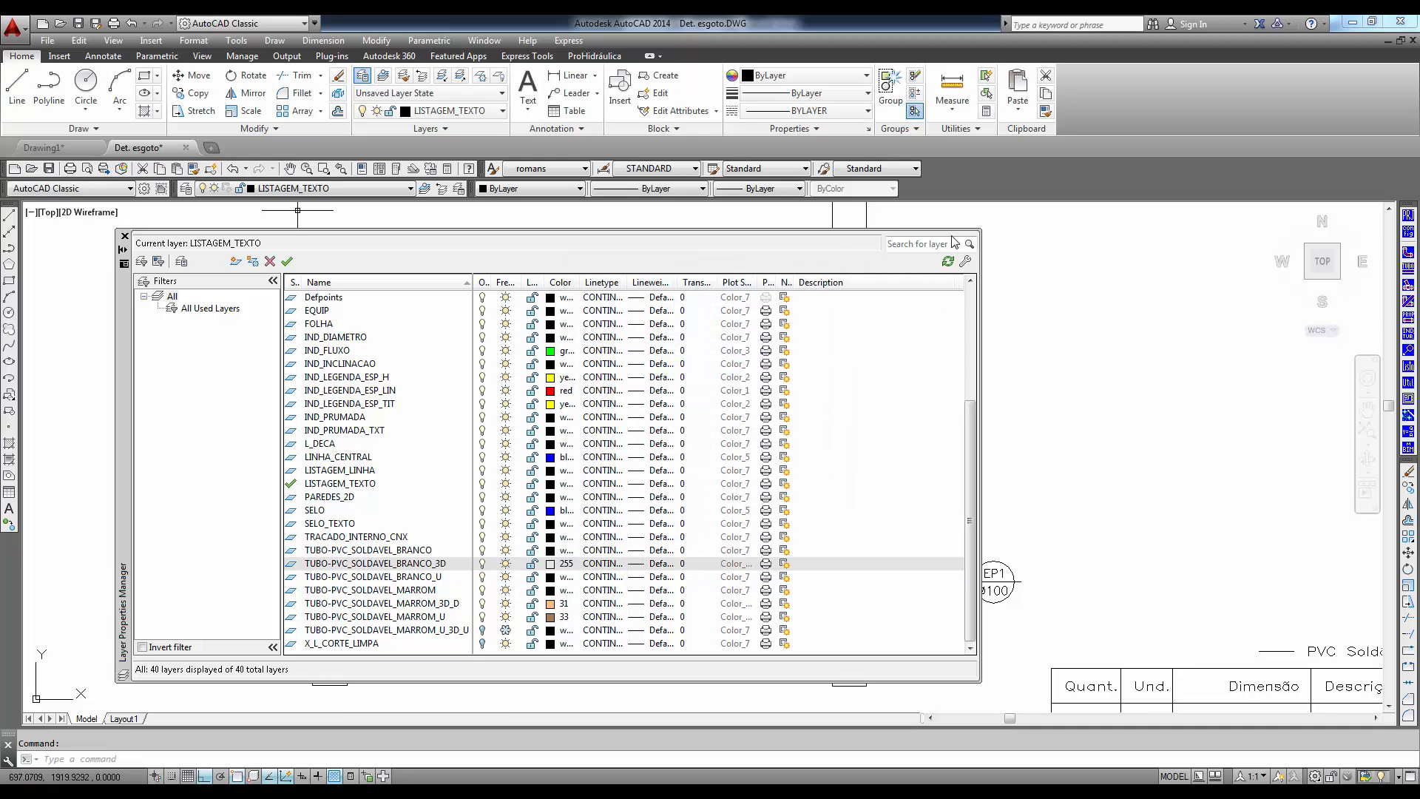
click(125, 236)
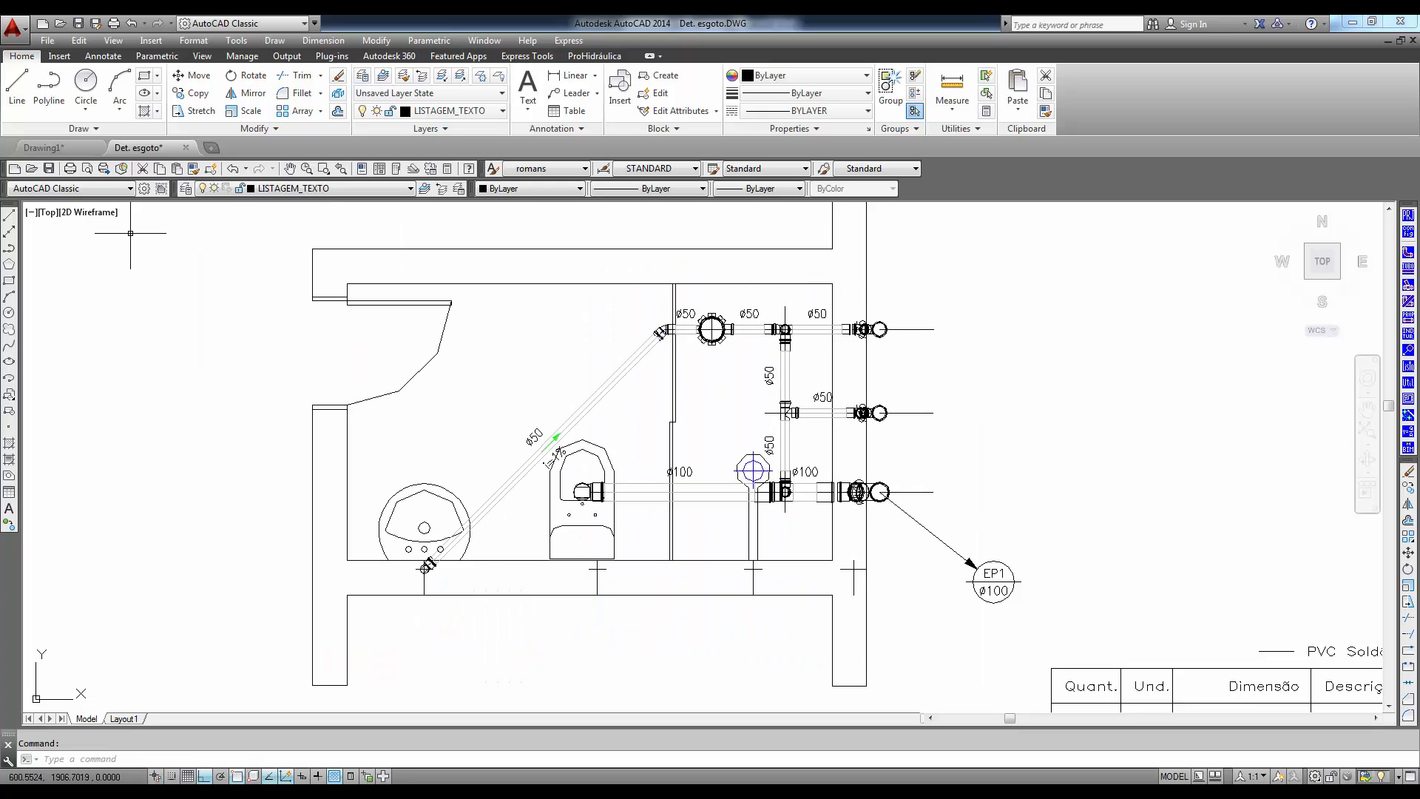
- Set the colour of the CONEXAO-PVC_SOLDAVEL_BRANCO_3D layer to index 255 and close the layer manager
click(582, 492)
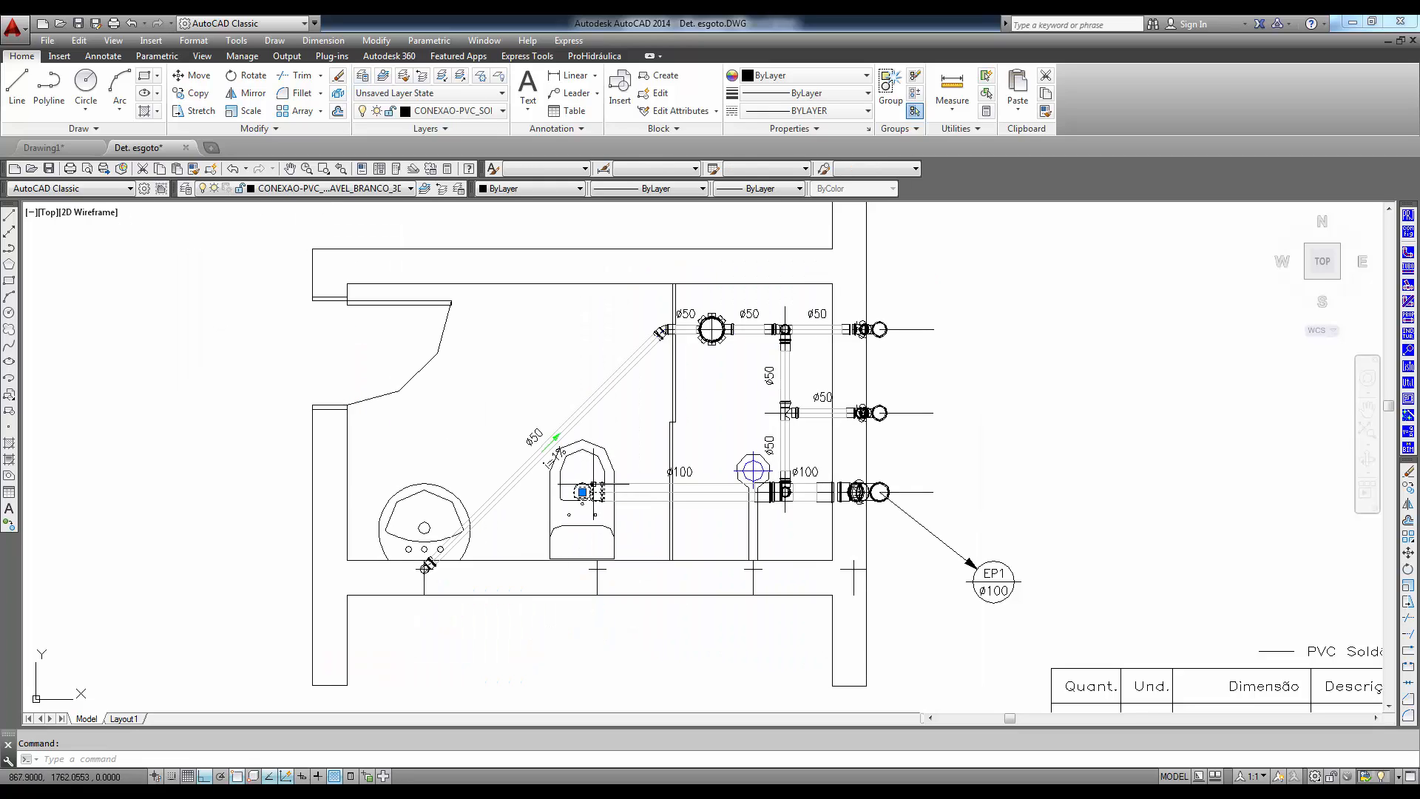
click(186, 188)
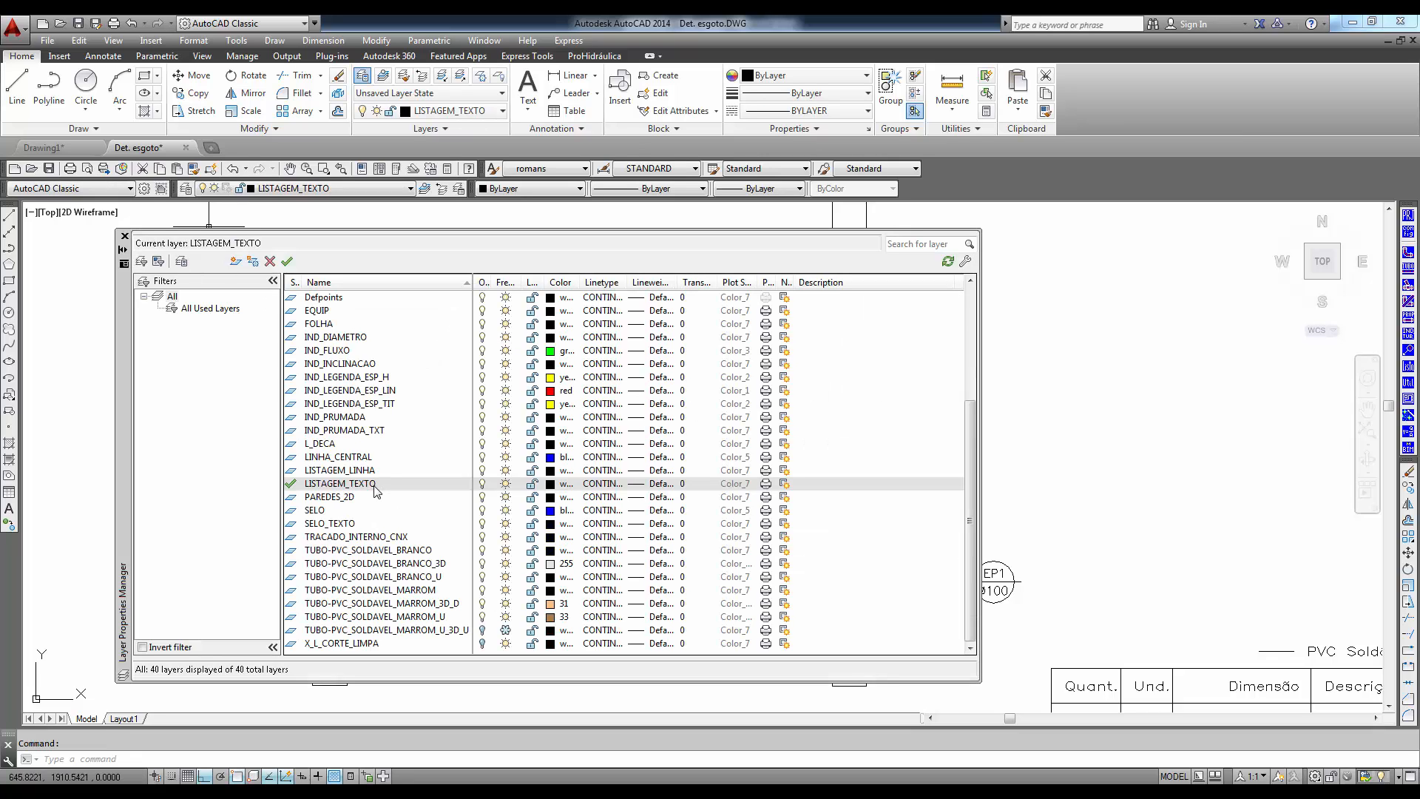
click(367, 405)
scroll(370, 410, up, 5)
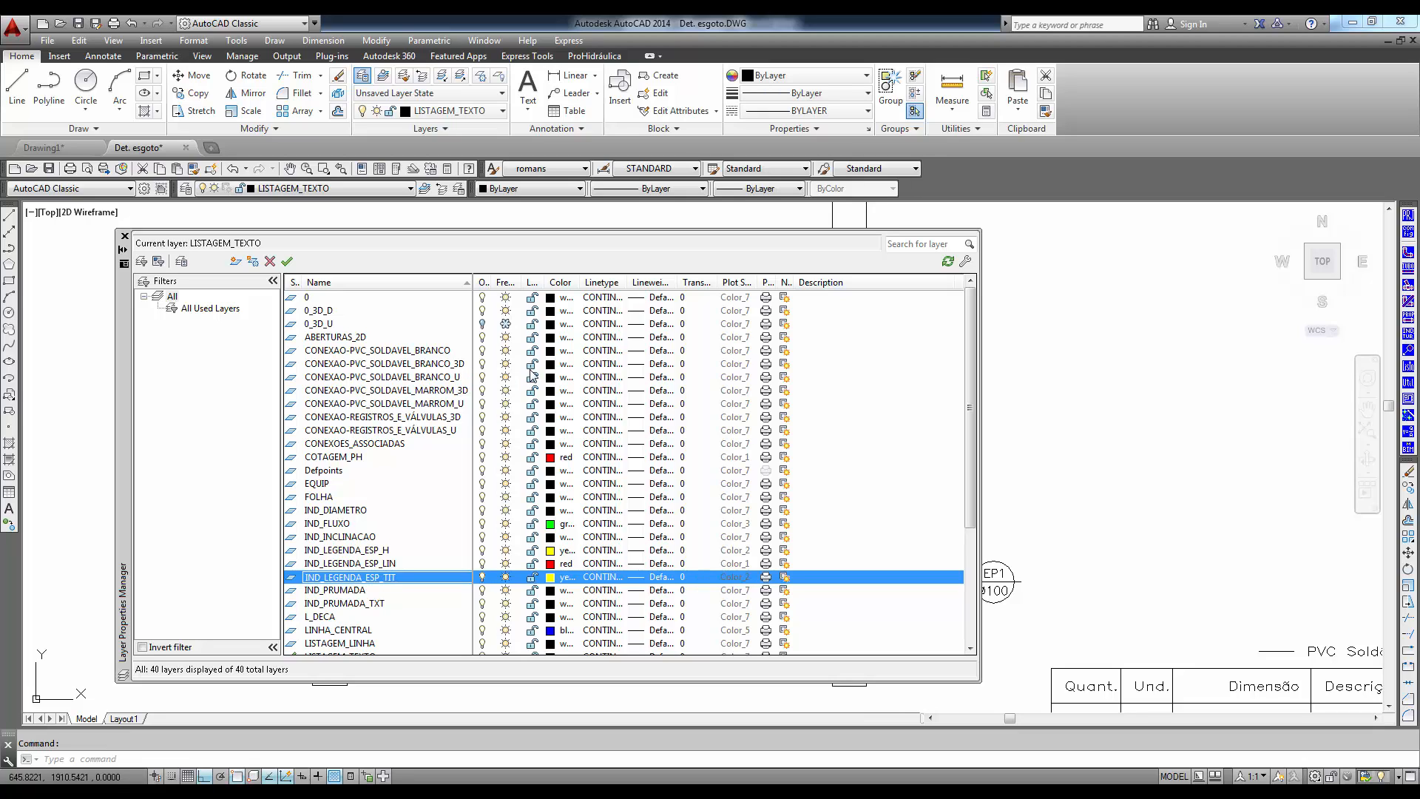
click(551, 366)
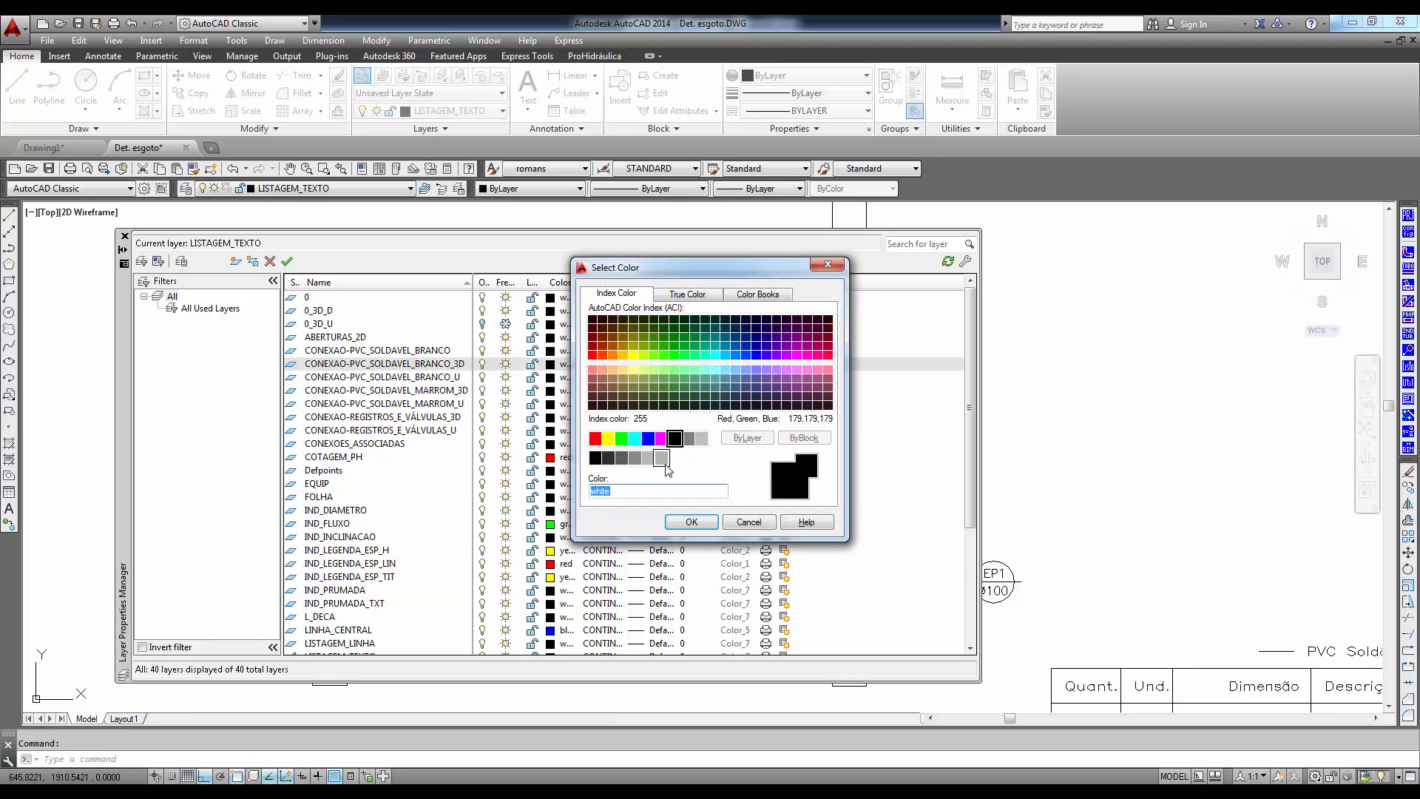
click(661, 457)
click(691, 521)
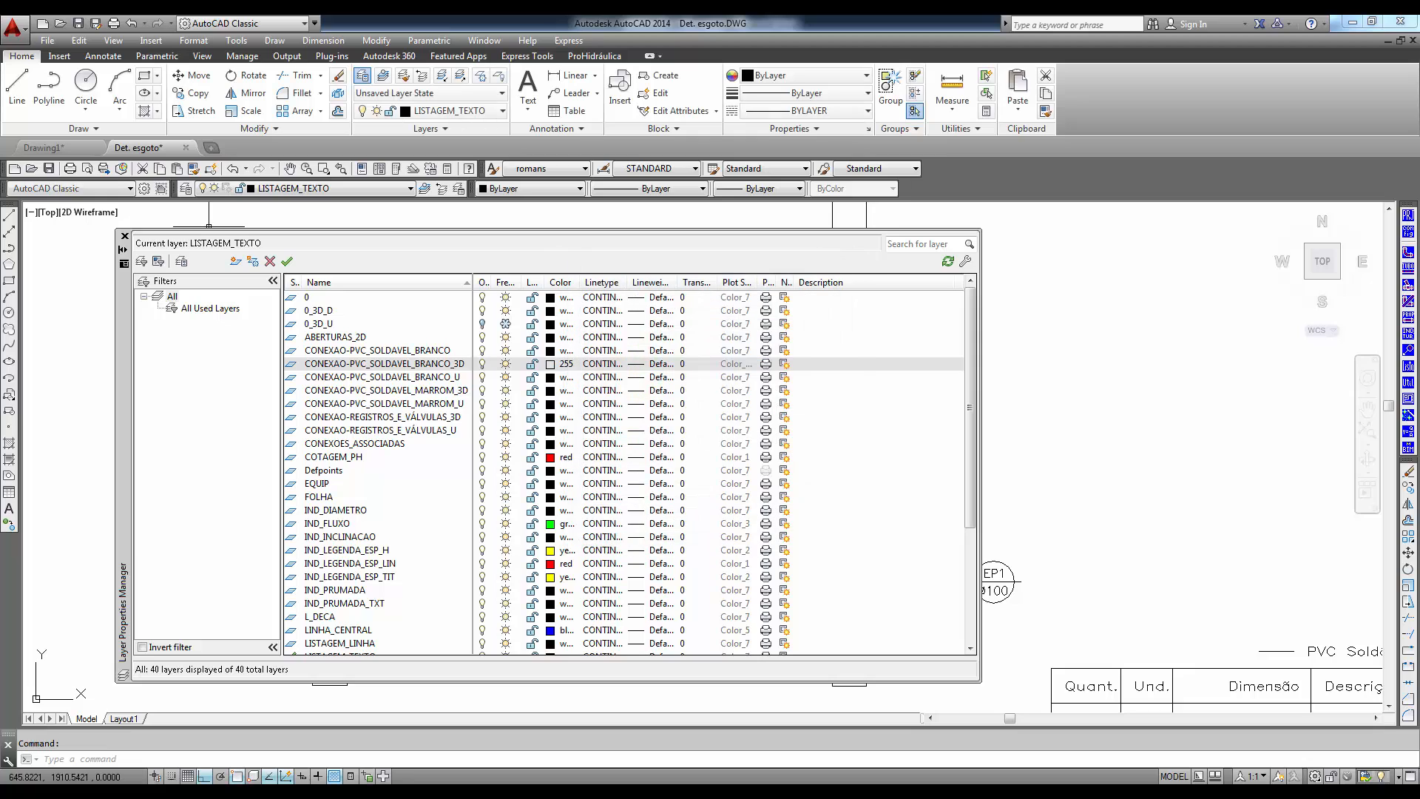
click(124, 237)
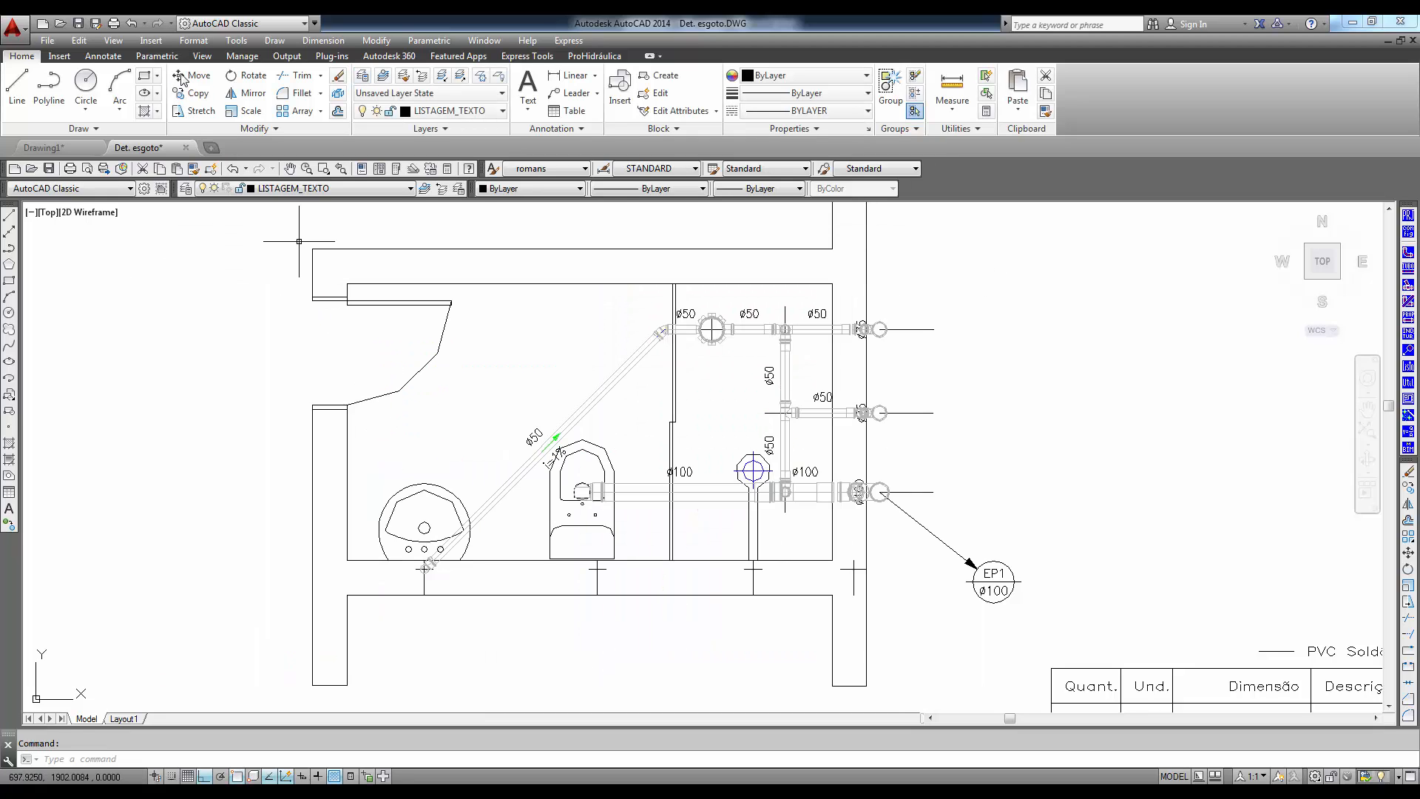
- Show the bathroom's 3D sewage pipes in SW Isometric view with the Shaded visual style
click(114, 39)
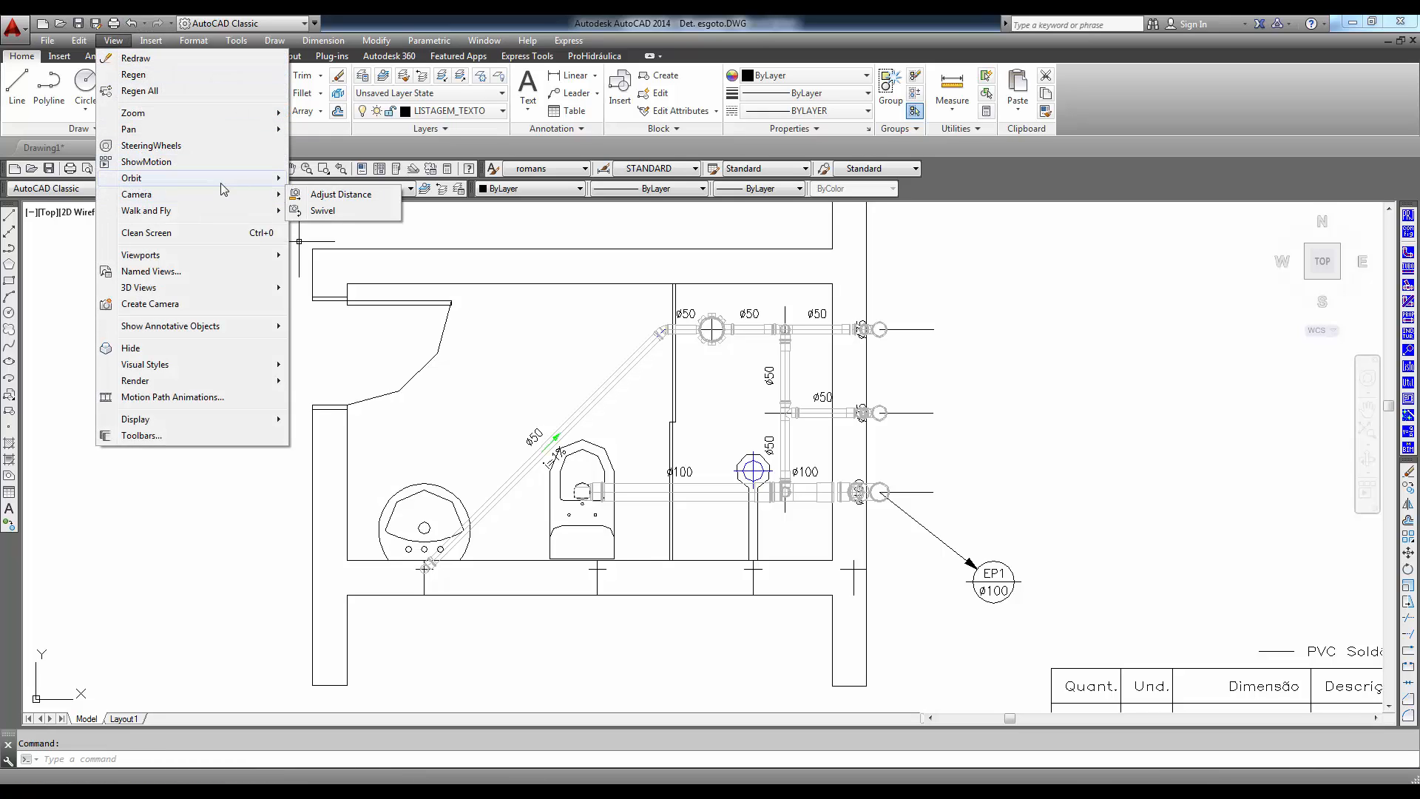
mouse_move(222, 289)
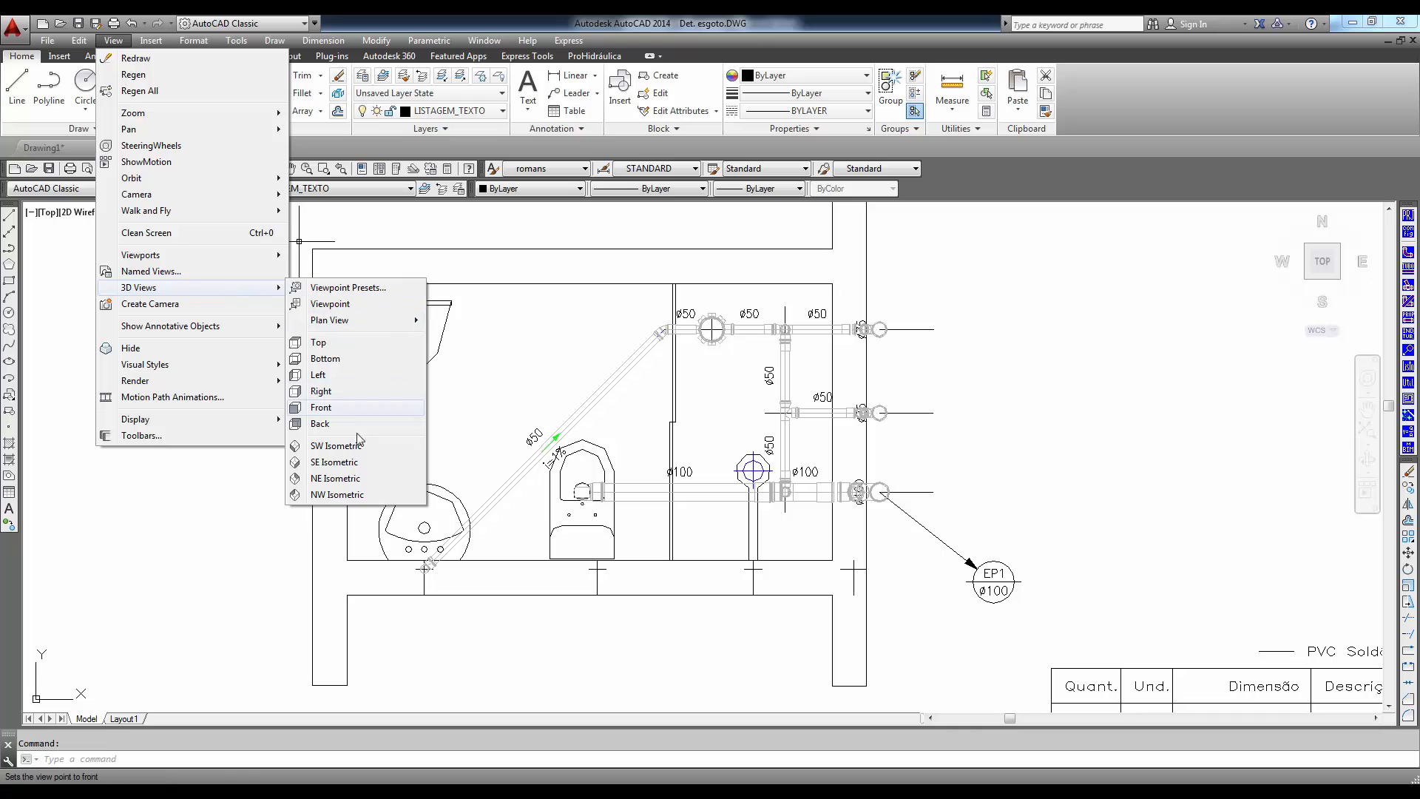
click(336, 446)
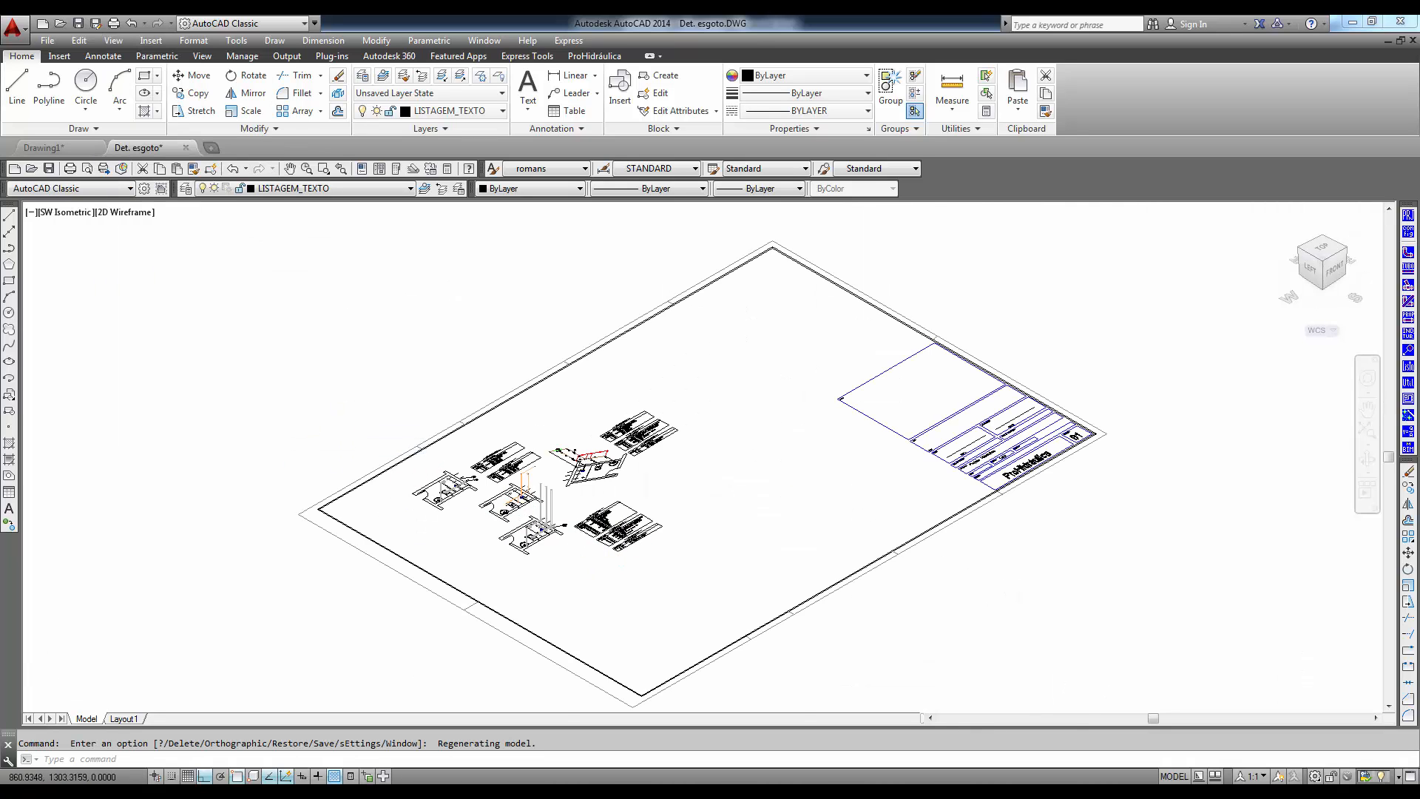
scroll(588, 544, up, 8)
scroll(419, 488, up, 3)
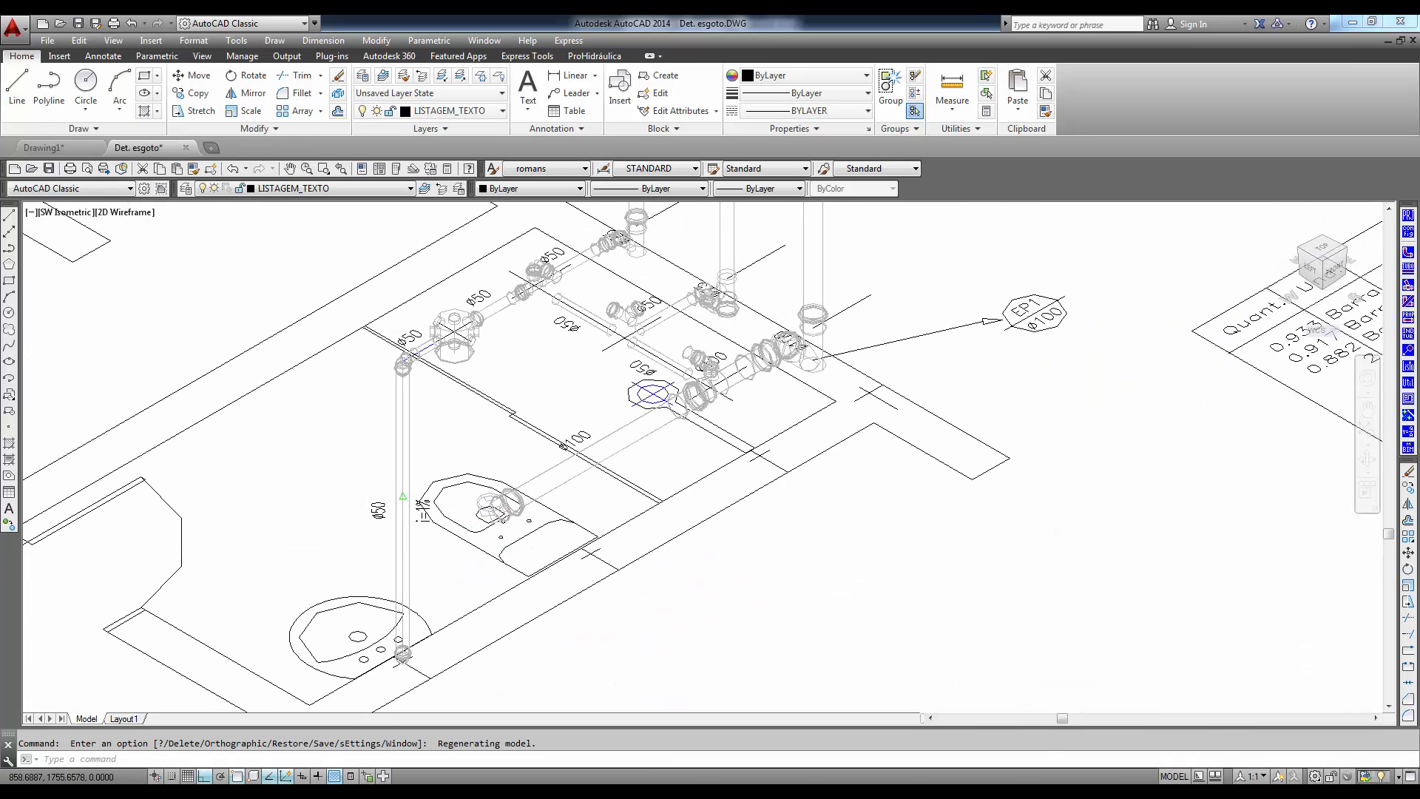
scroll(492, 534, up, 4)
middle_drag(555, 533, 575, 582)
click(113, 40)
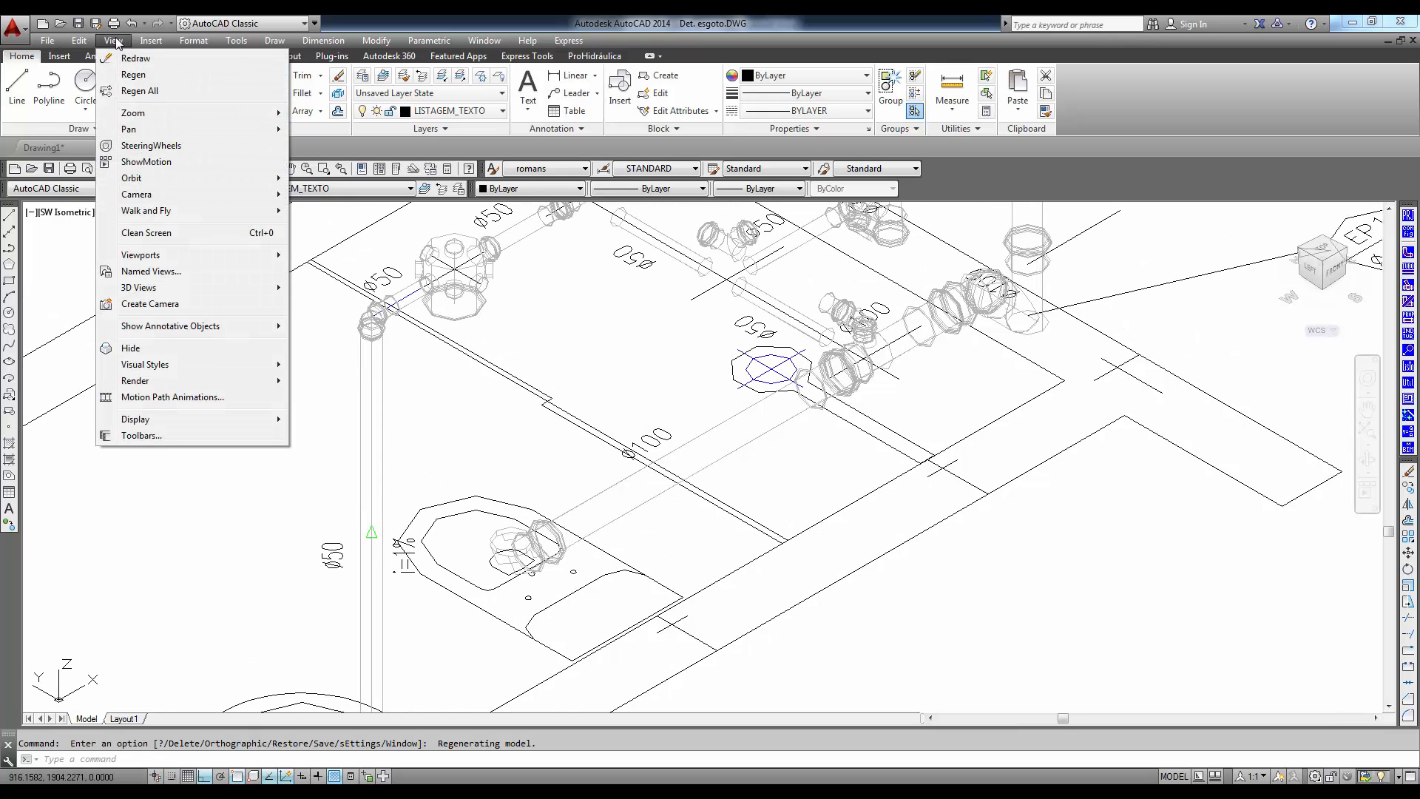
mouse_move(186, 365)
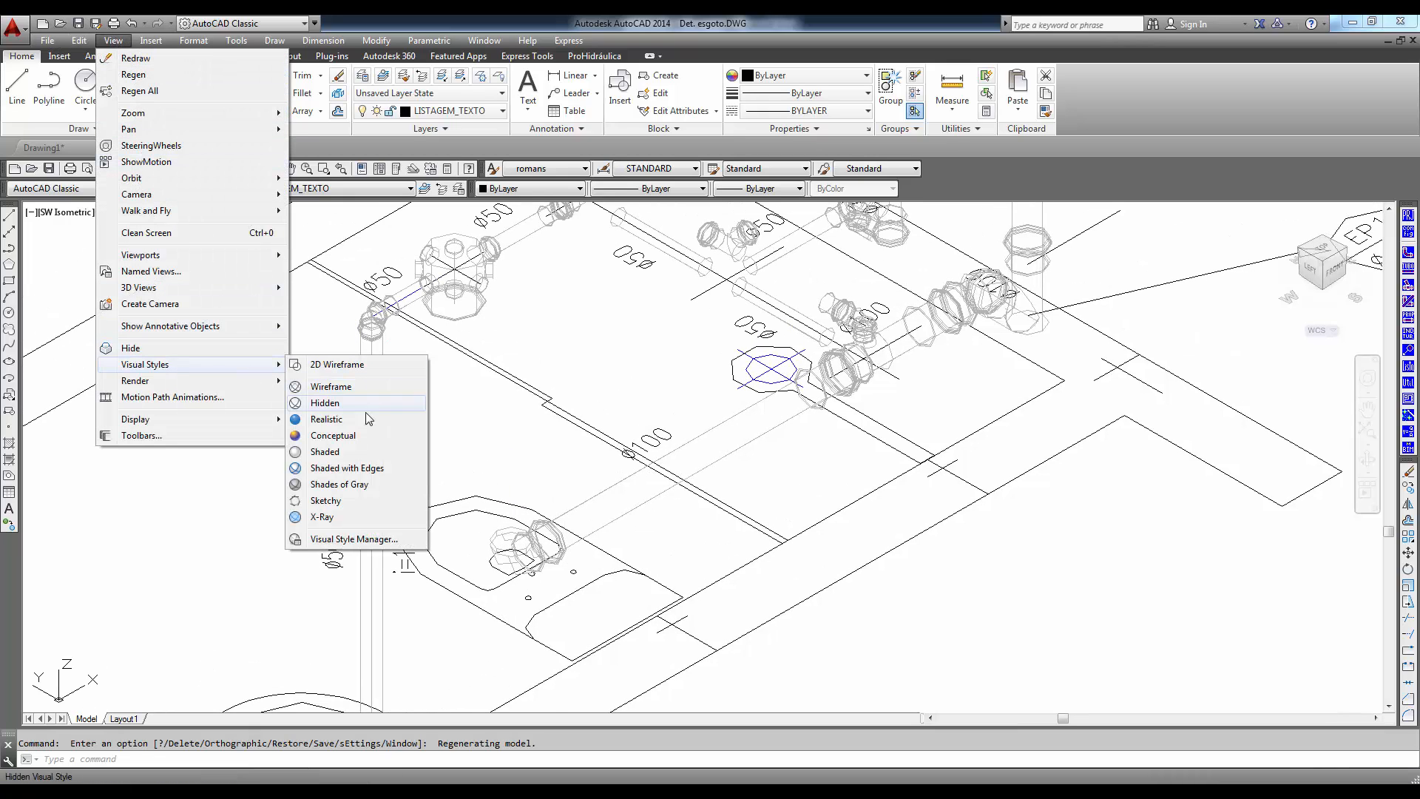
click(335, 460)
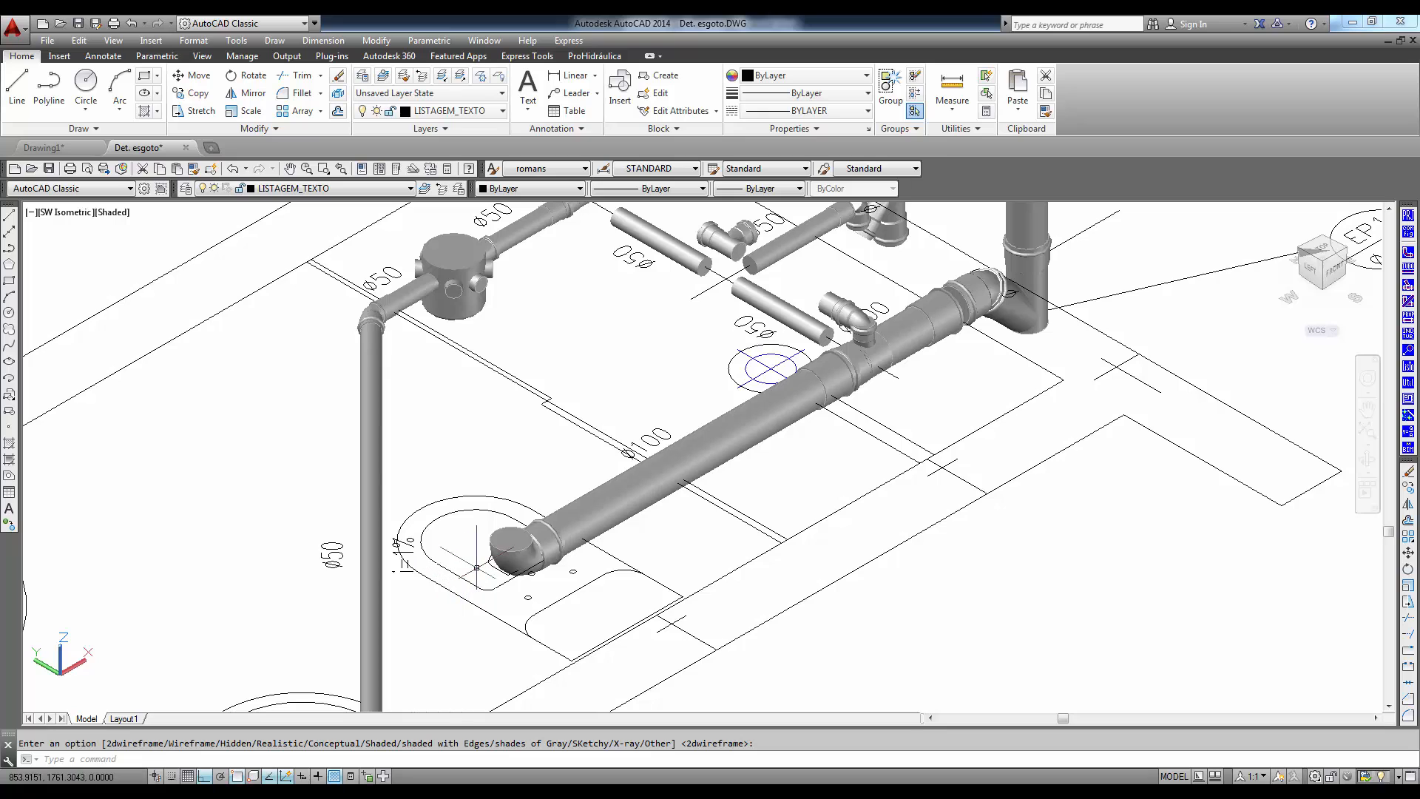
- Move the three misaligned 50 mm ventilation pipes up 10 units along Z to line up with their fittings
mouse_move(478, 563)
middle_down()
mouse_move(479, 542)
mouse_move(472, 587)
mouse_move(482, 532)
mouse_move(462, 485)
mouse_move(461, 615)
middle_up()
middle_drag(566, 379, 554, 488)
scroll(643, 446, up, 2)
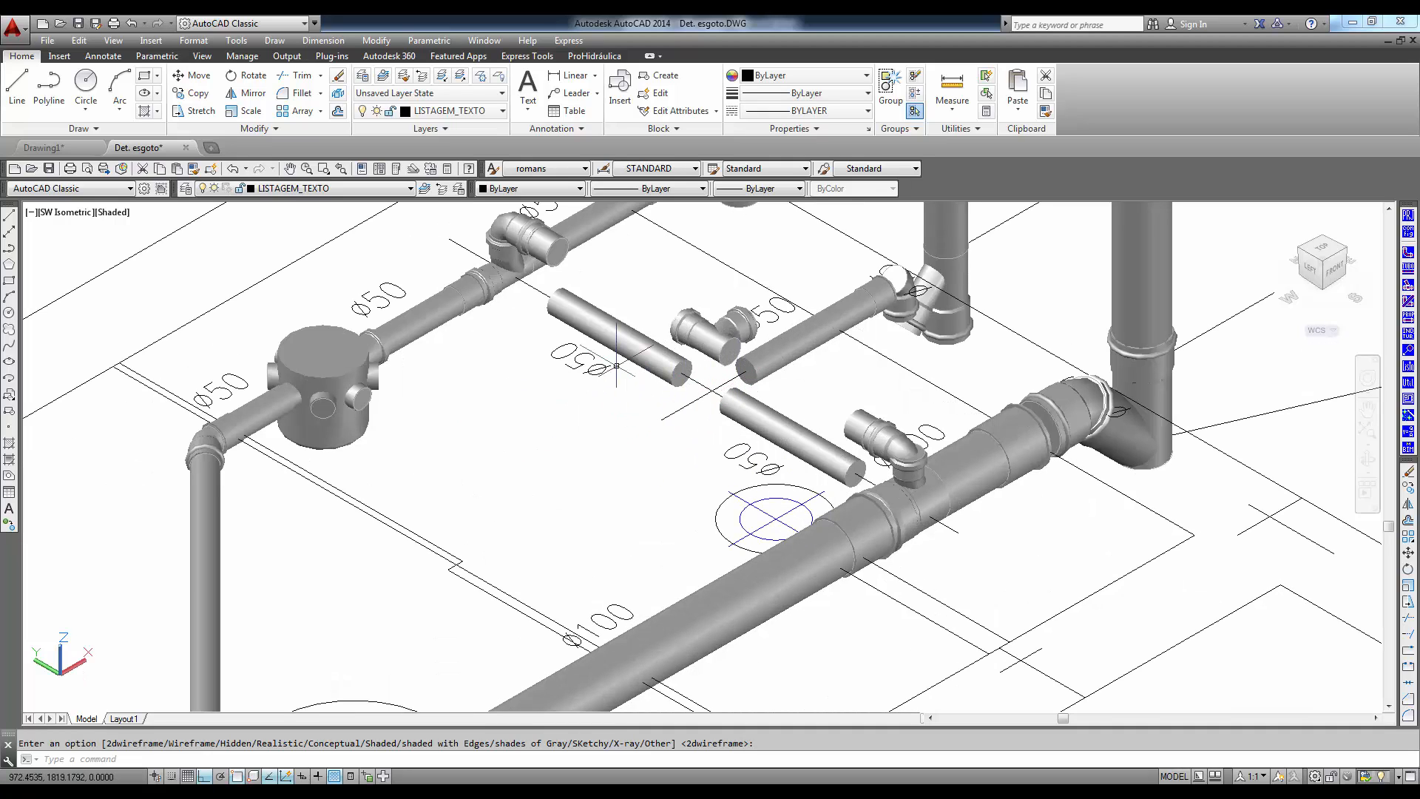
text(M)
key(Return)
click(625, 346)
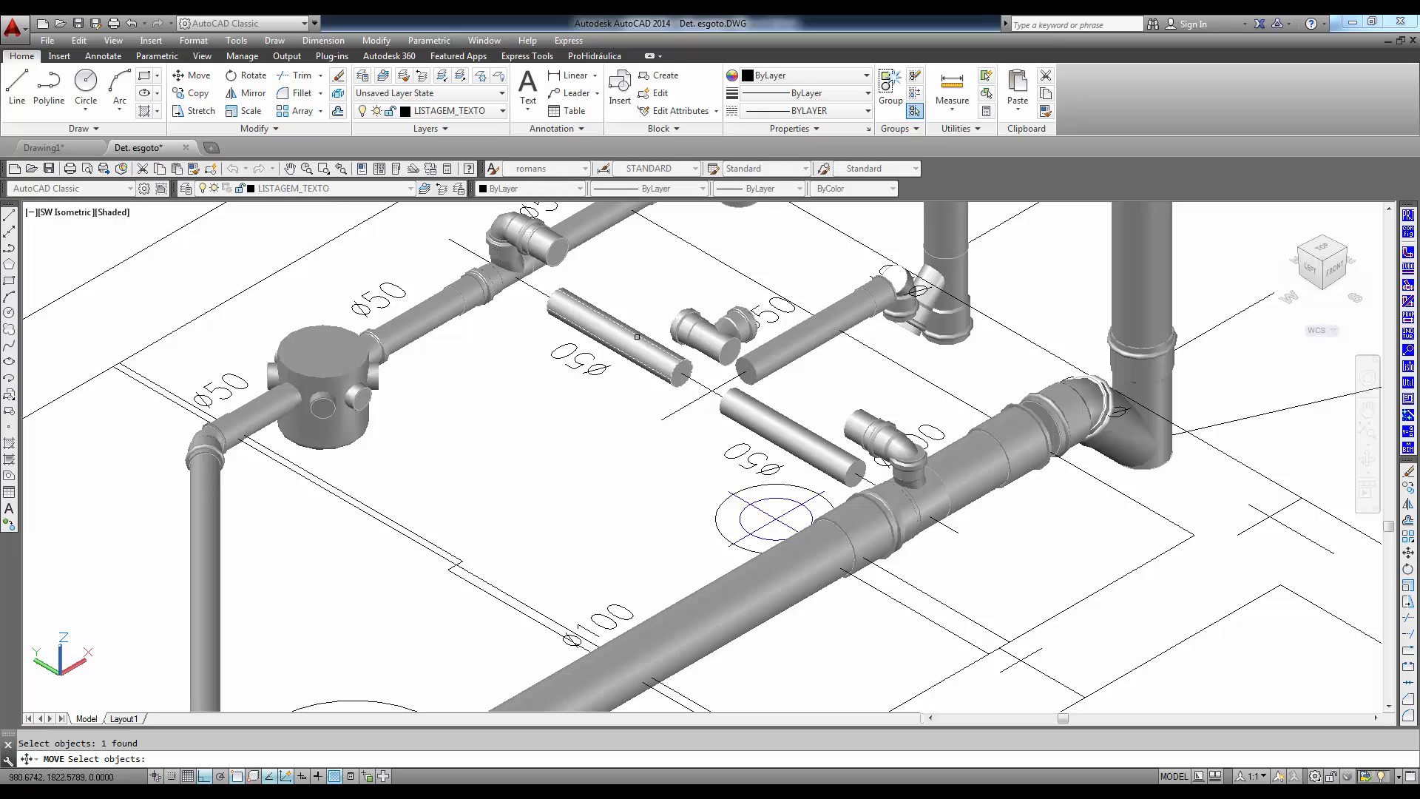
click(769, 423)
key(Return)
click(574, 468)
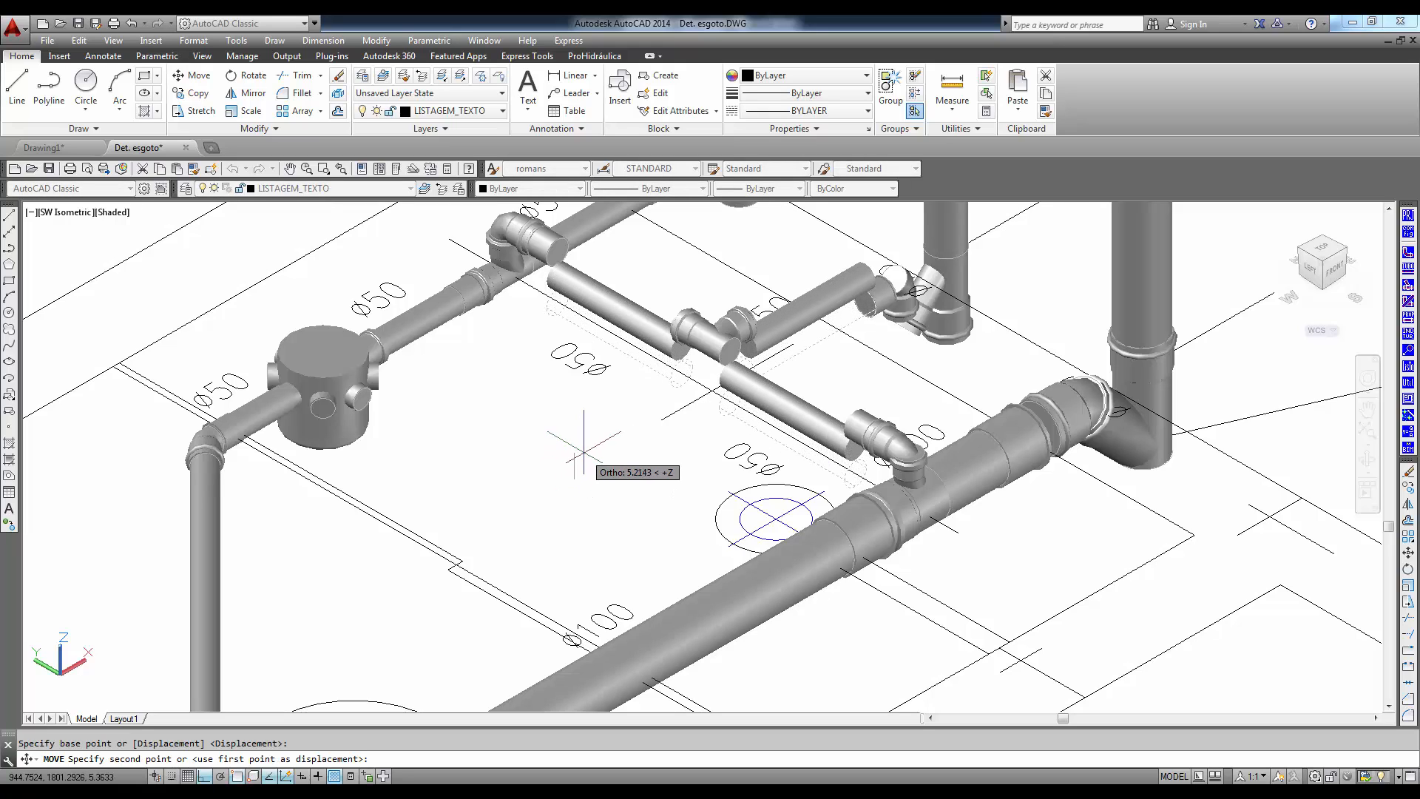
text(10)
key(Return)
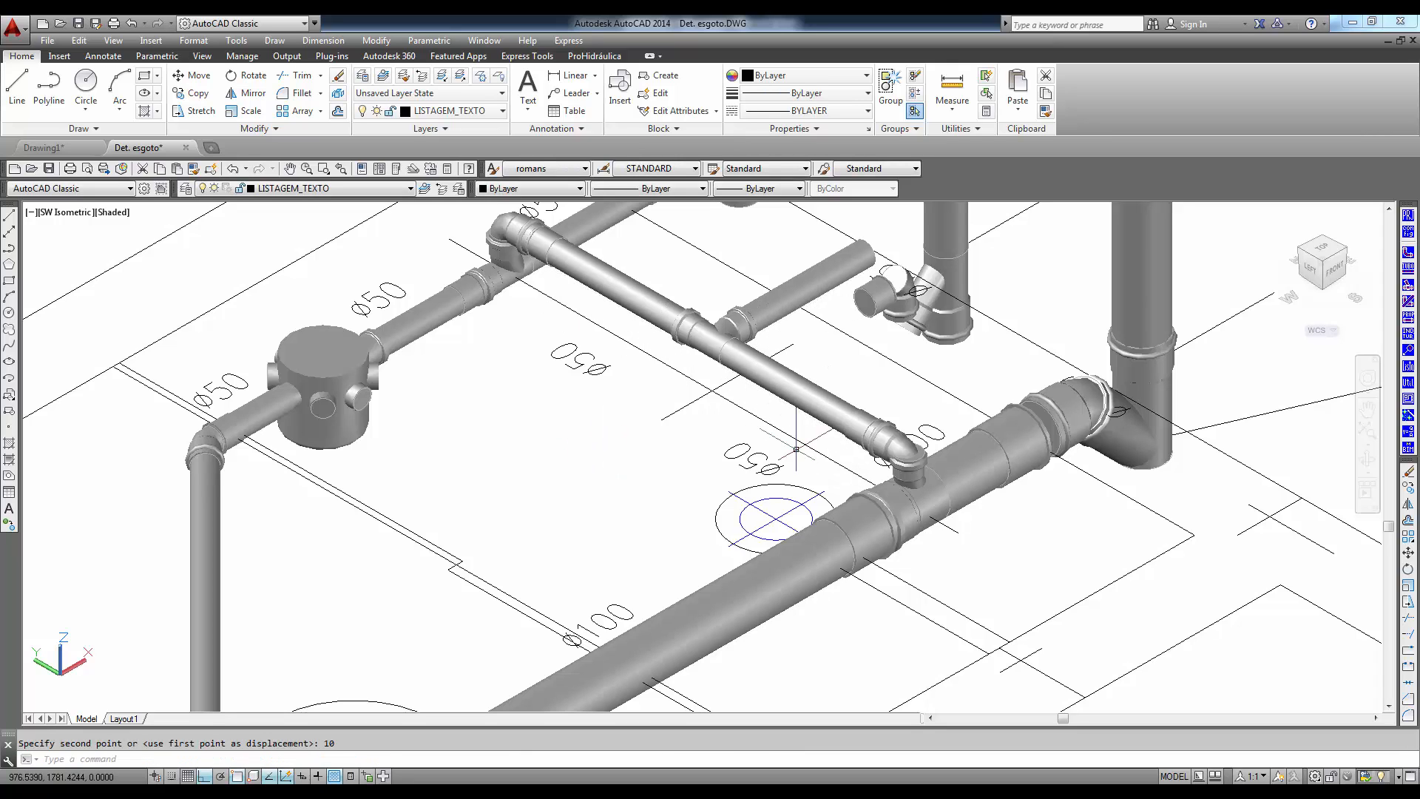
- Set up a 3D 2-PVC Soldável marrom Joelho 90 com bucha de latão, 20mmx1/2", in planta view, for the empty bathroom plan
mouse_move(714, 320)
middle_down()
mouse_move(941, 370)
mouse_move(961, 309)
middle_up()
middle_drag(776, 464, 726, 324)
middle_drag(740, 499, 734, 442)
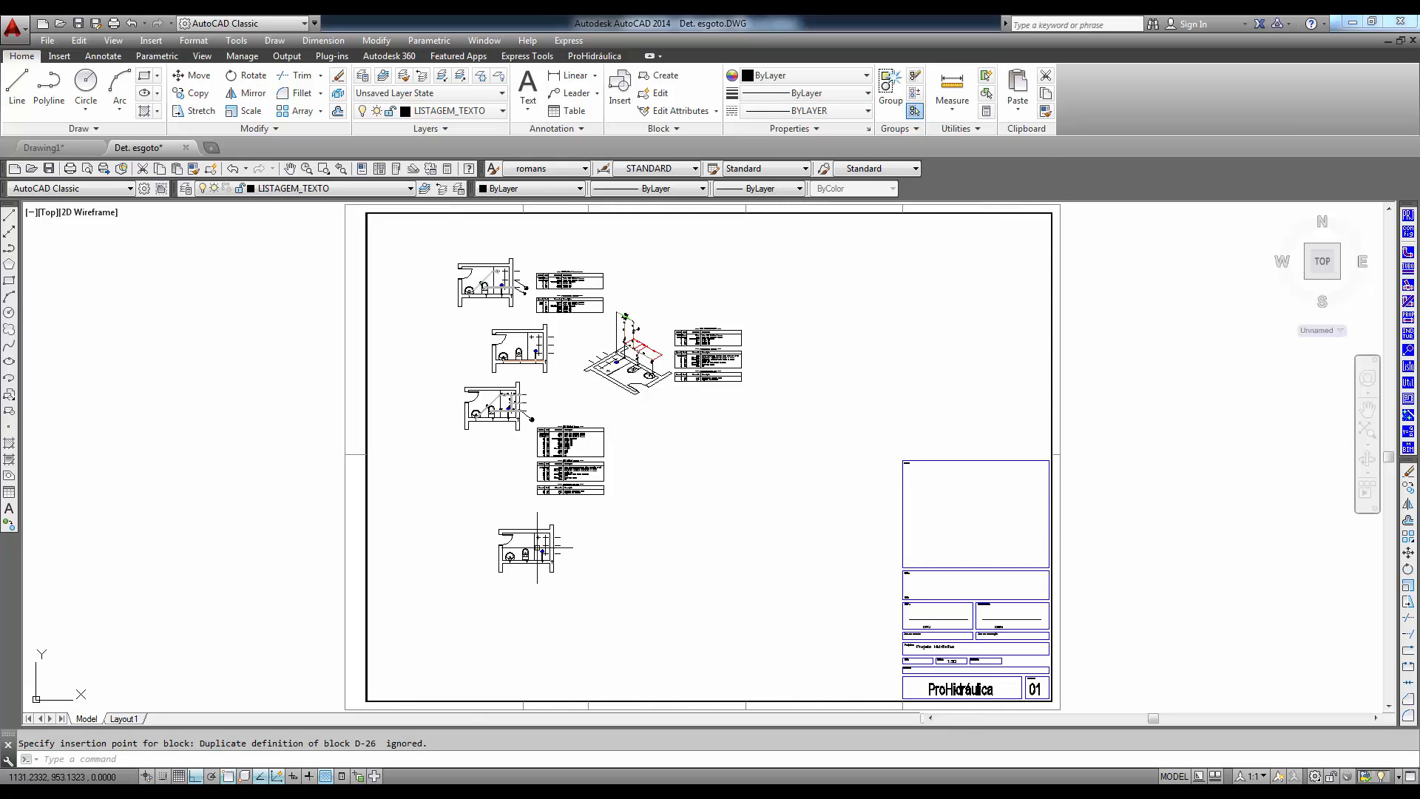
scroll(528, 568, up, 8)
middle_drag(522, 615, 649, 584)
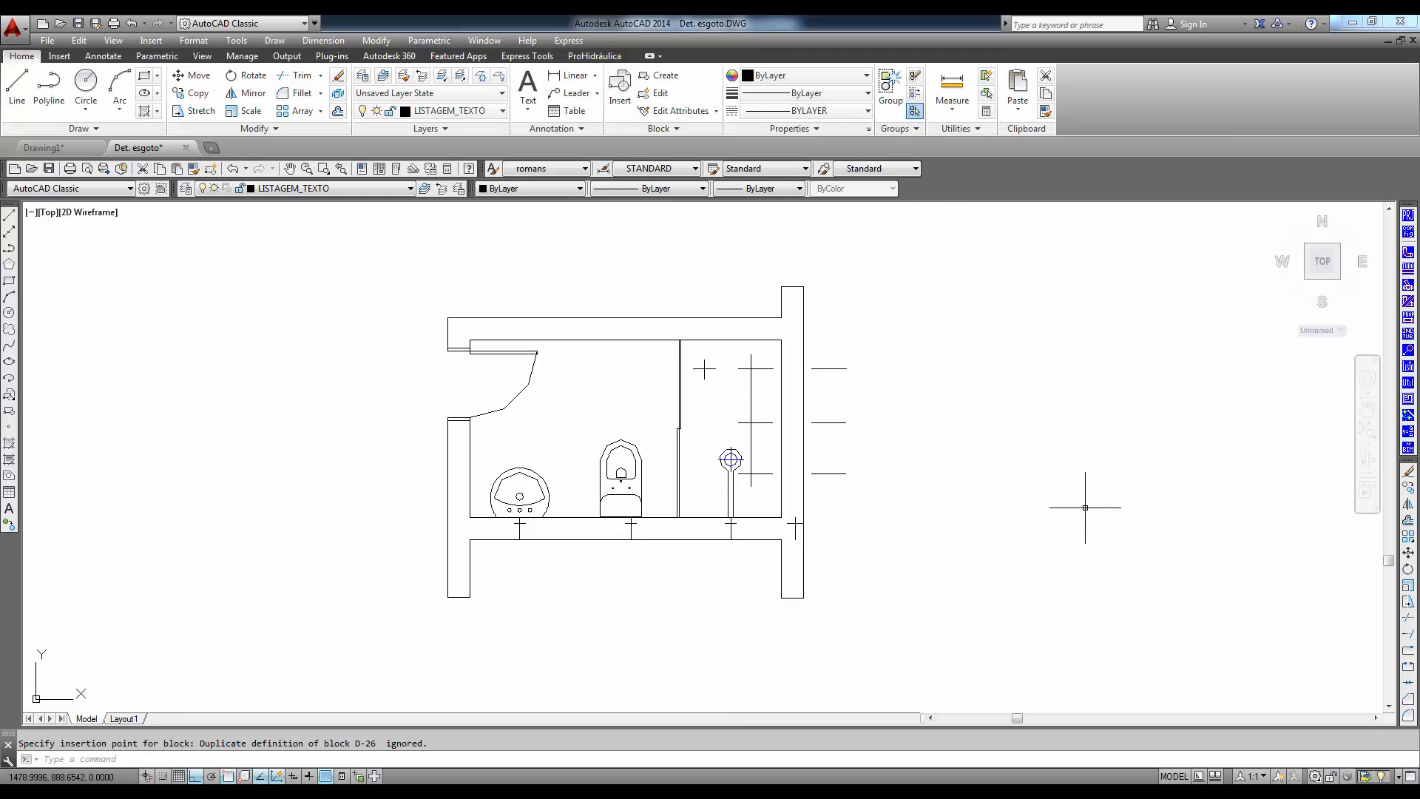
click(1407, 256)
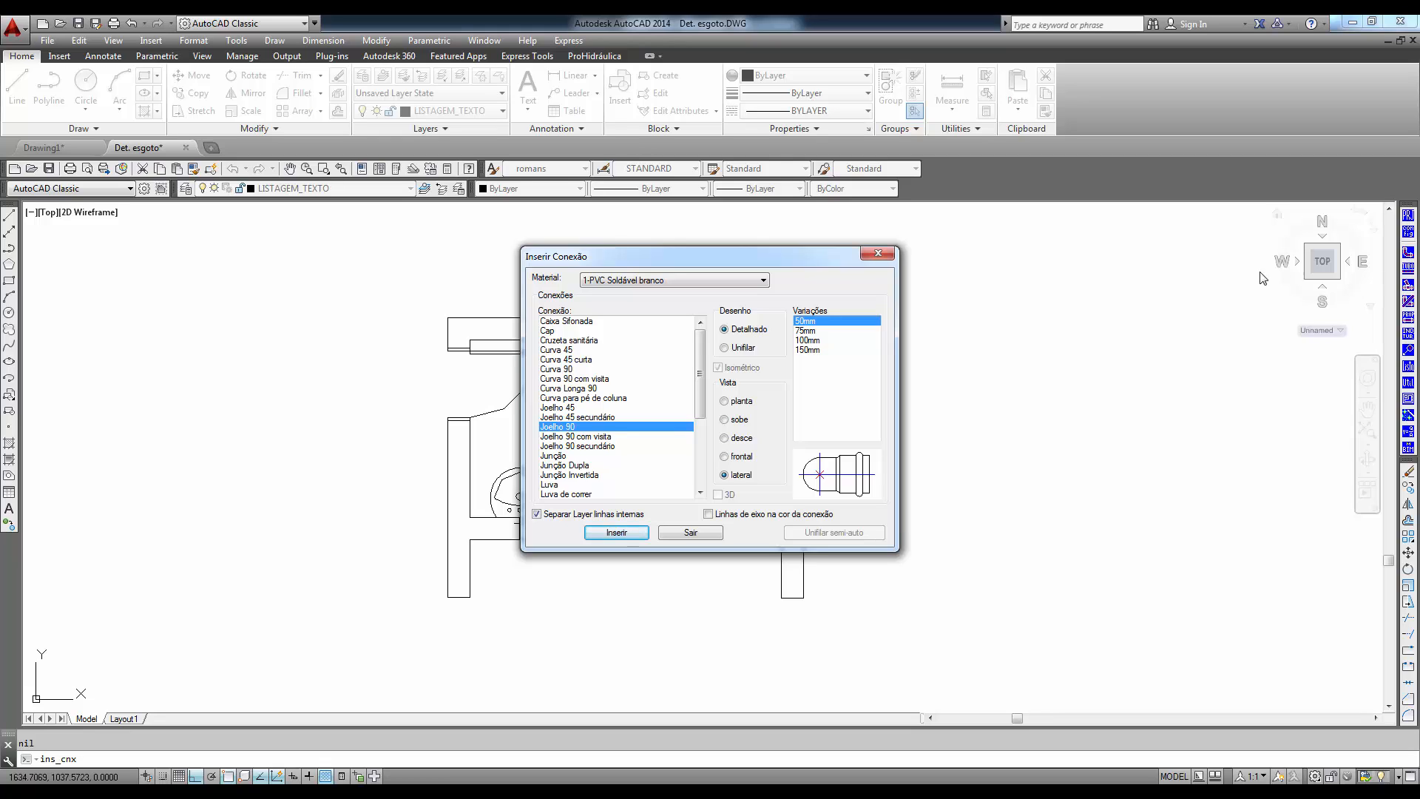
click(766, 285)
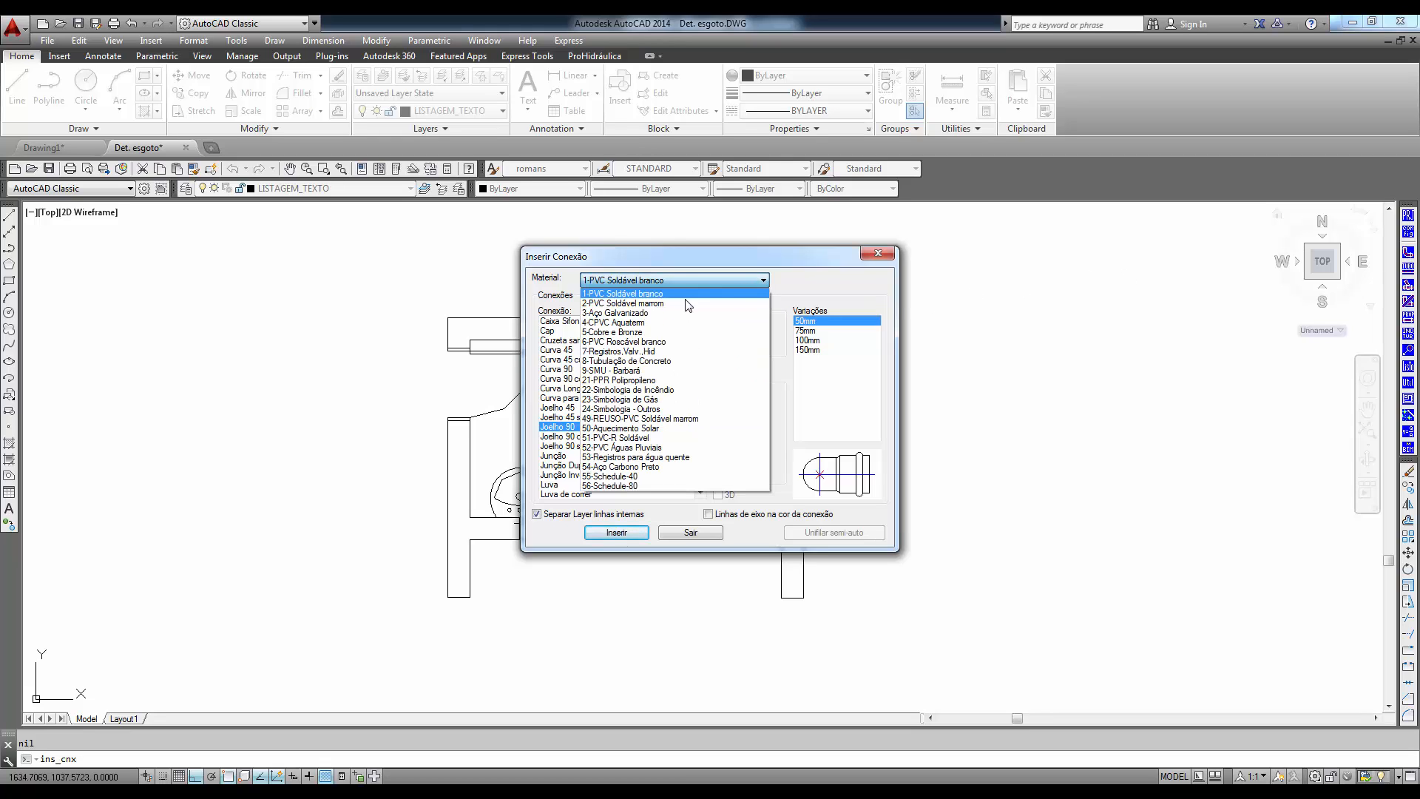
click(671, 304)
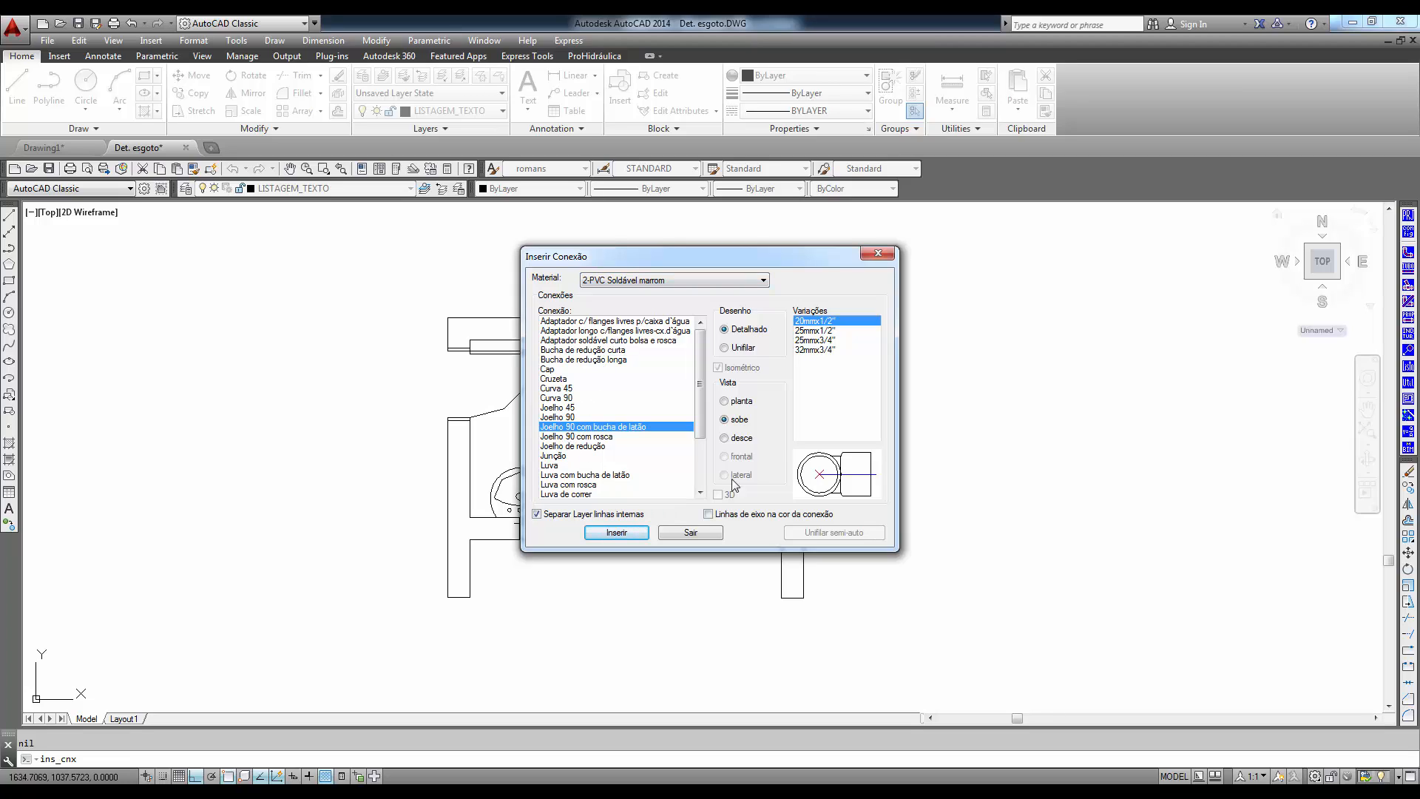
click(741, 403)
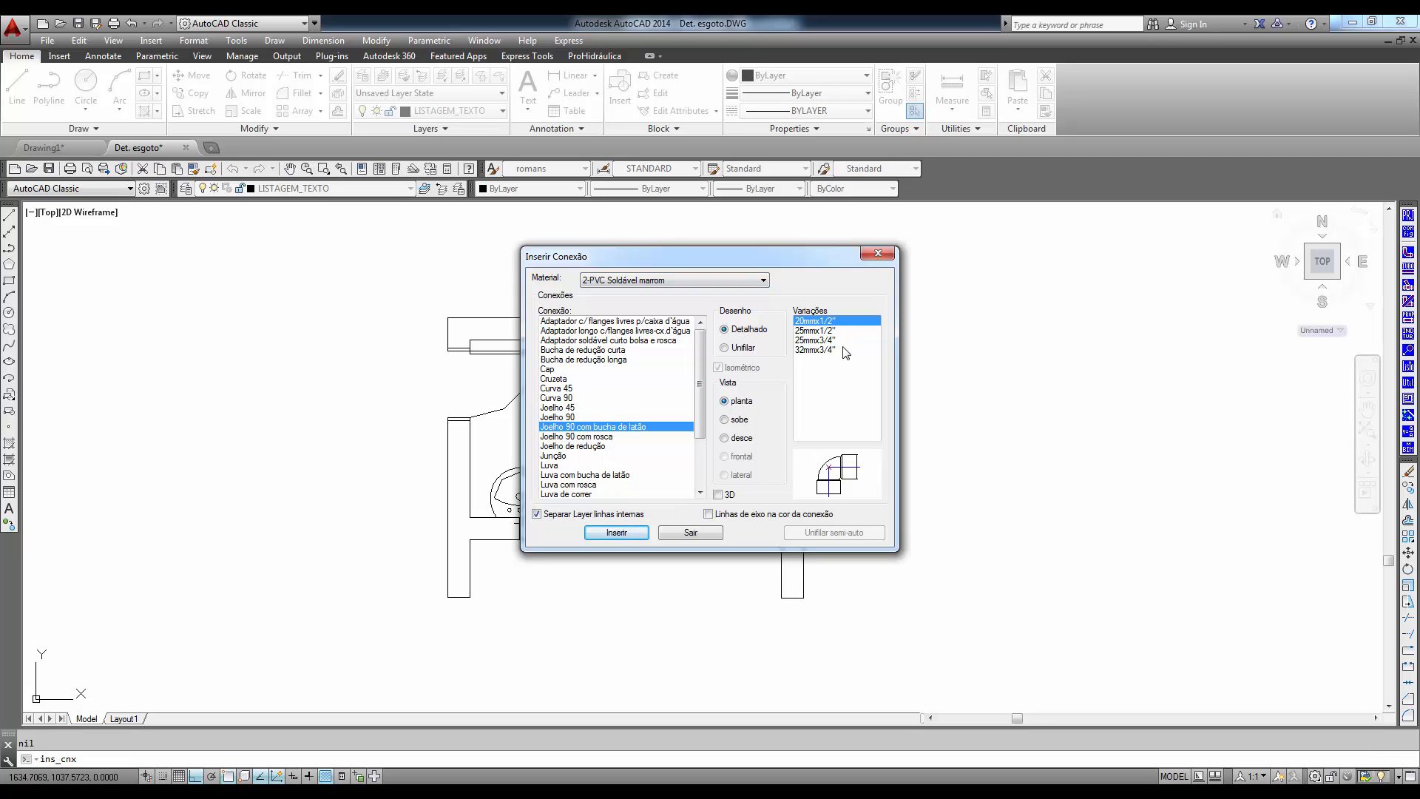
click(721, 494)
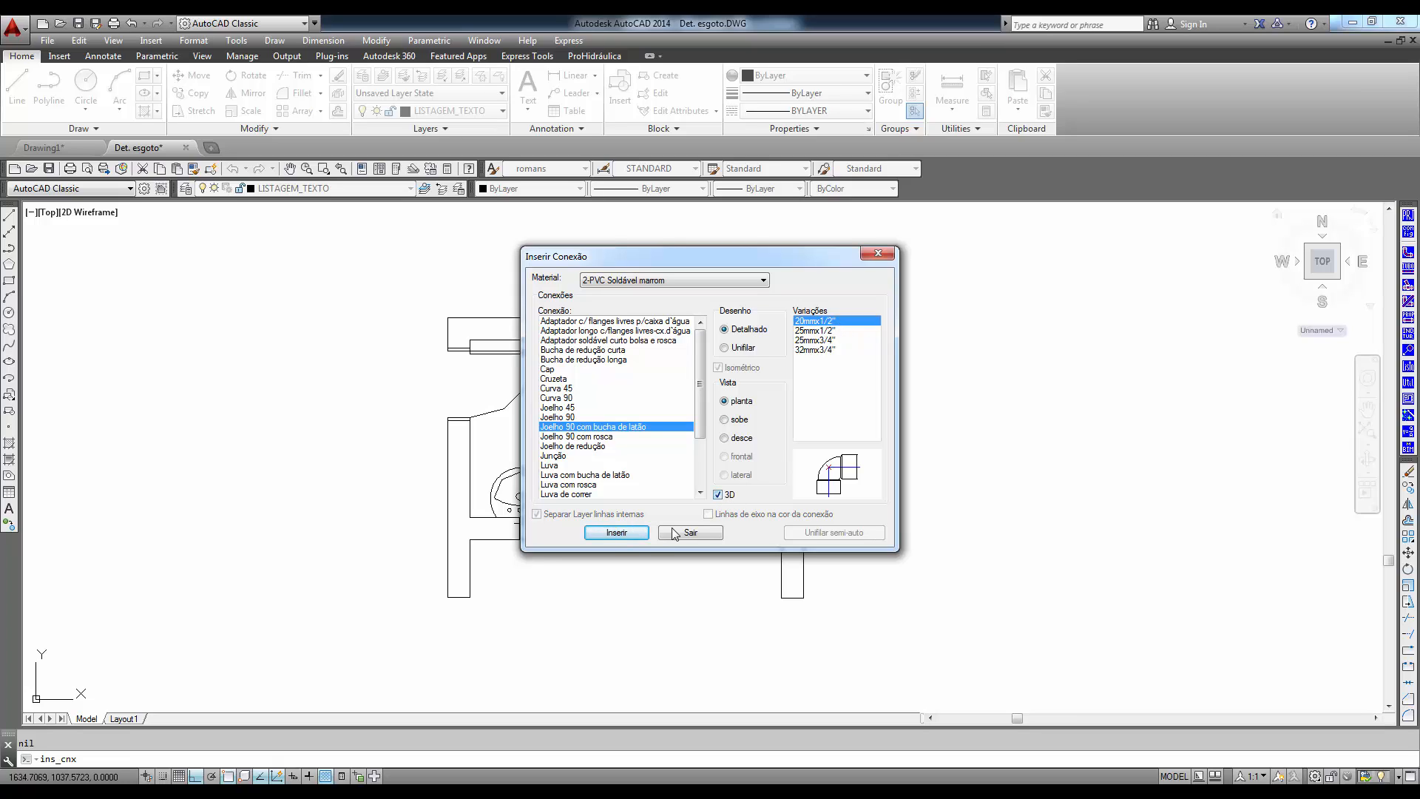
click(617, 532)
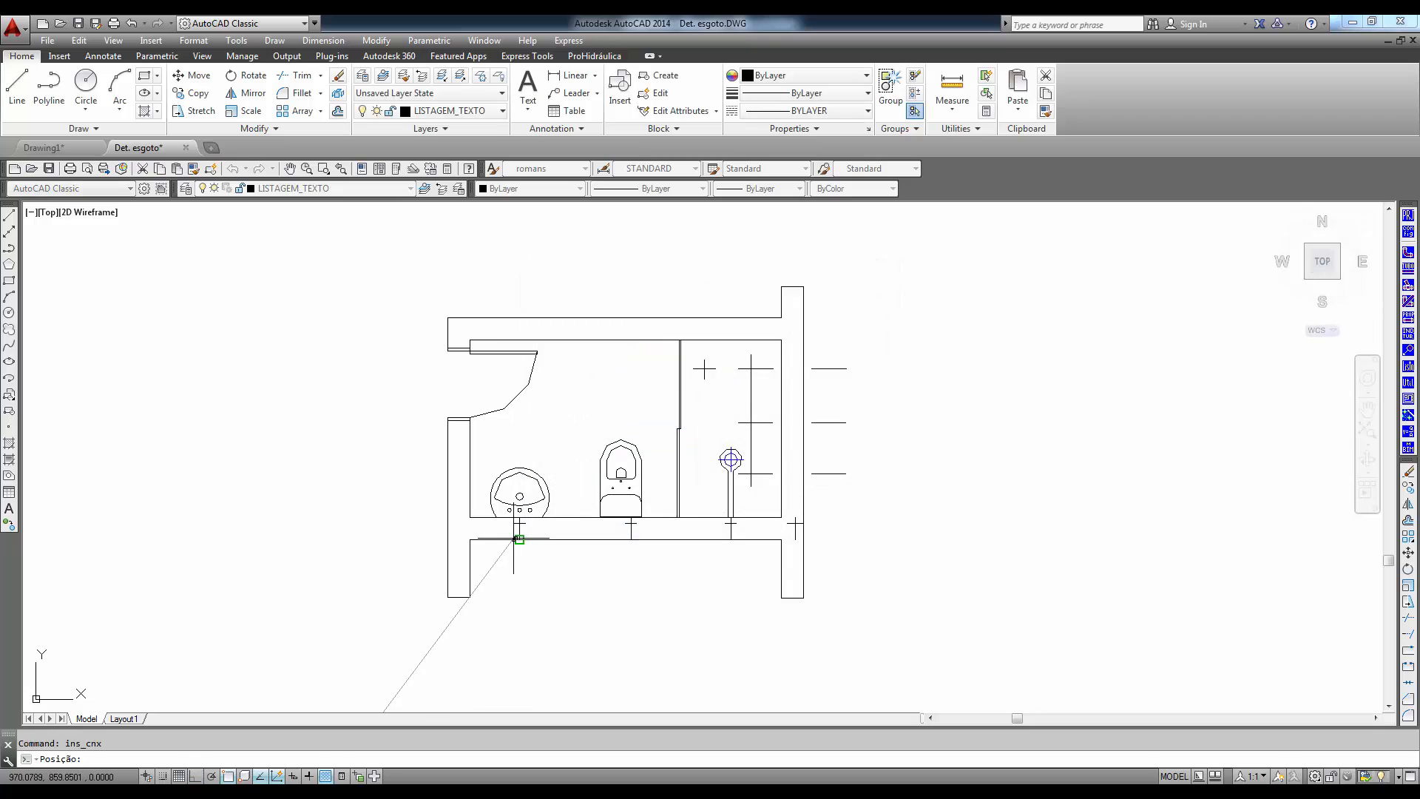
- Place the elbow on the washbasin's wall mark with a 90° 2D rotation, taking the right rosette end as 3D origin and 0° as destination
scroll(518, 527, up, 6)
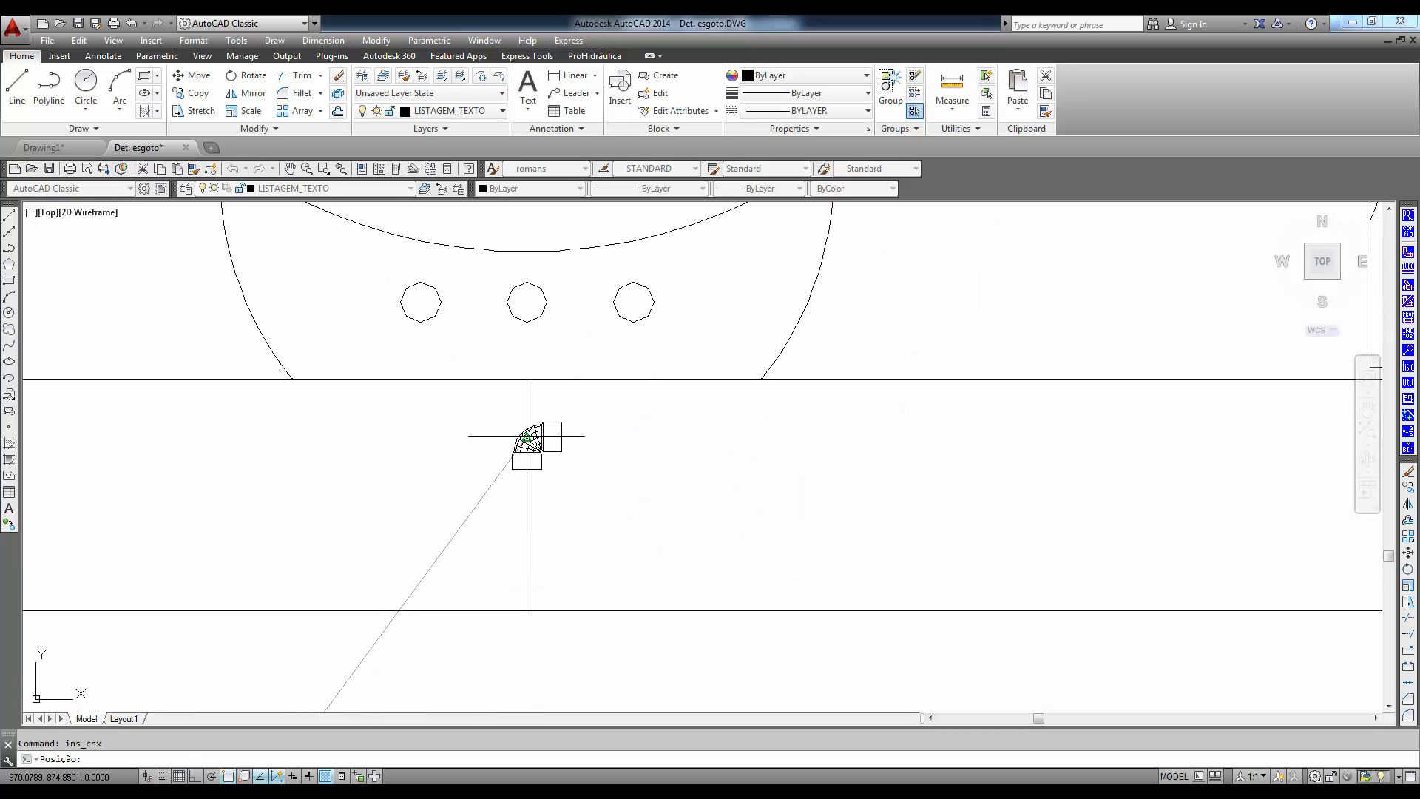
click(526, 436)
key(F8)
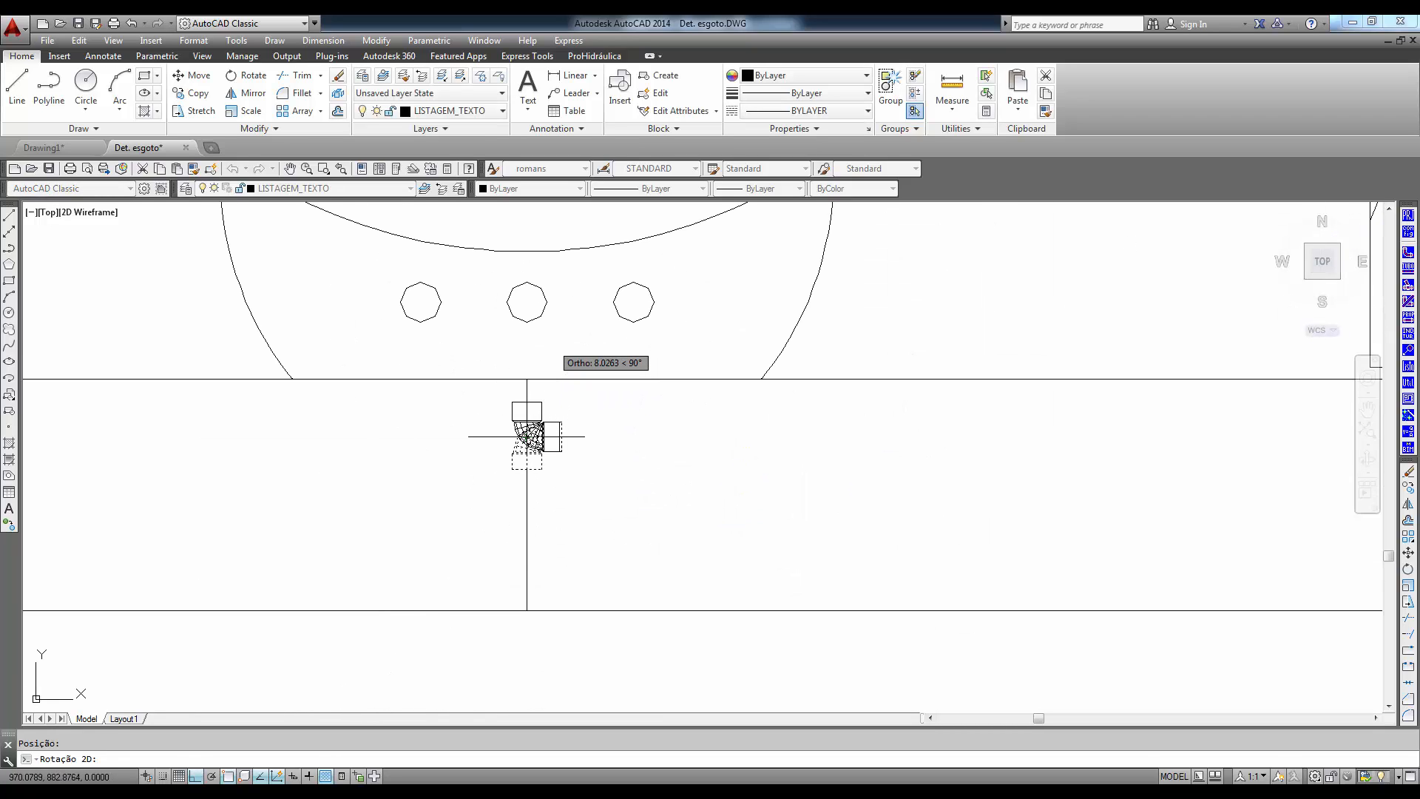
click(552, 343)
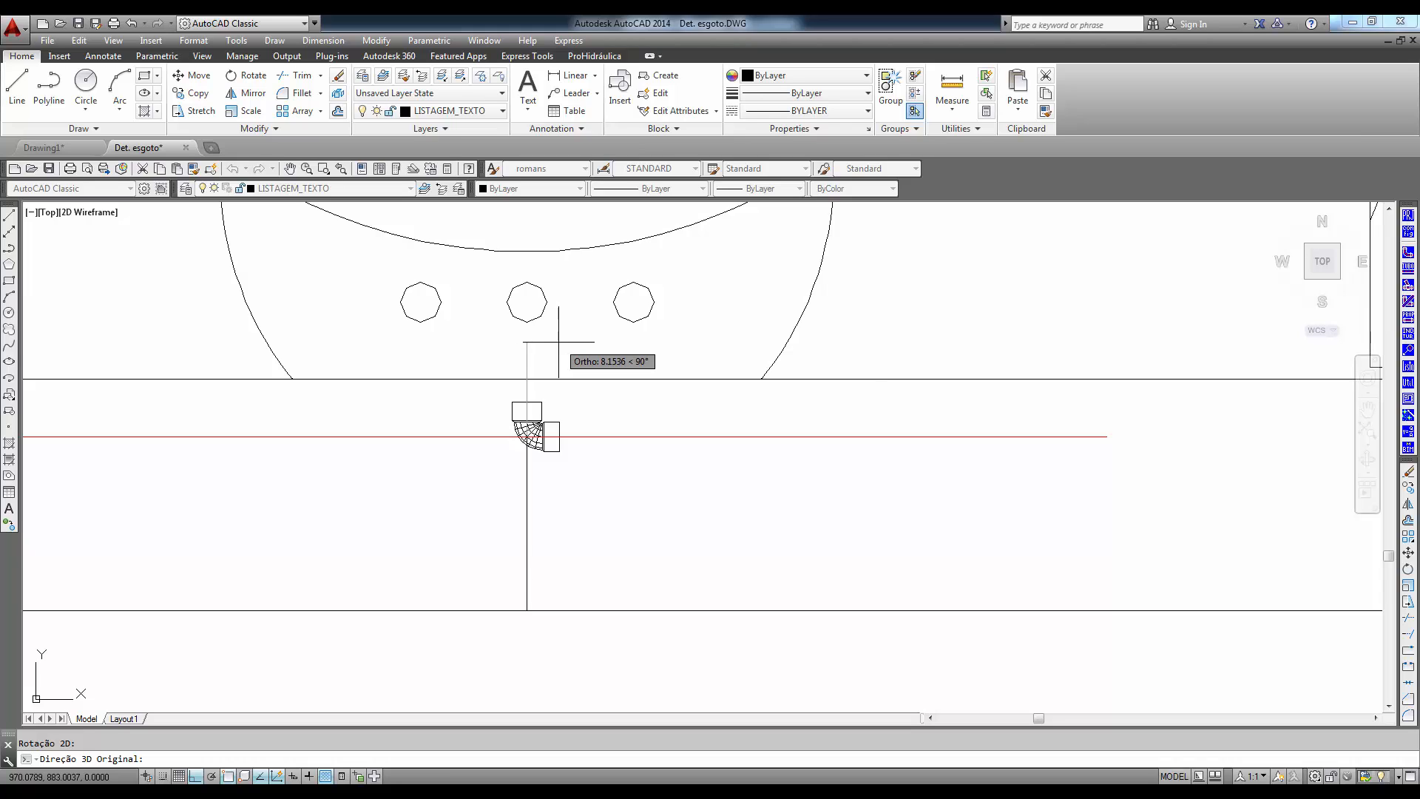
click(561, 340)
click(819, 433)
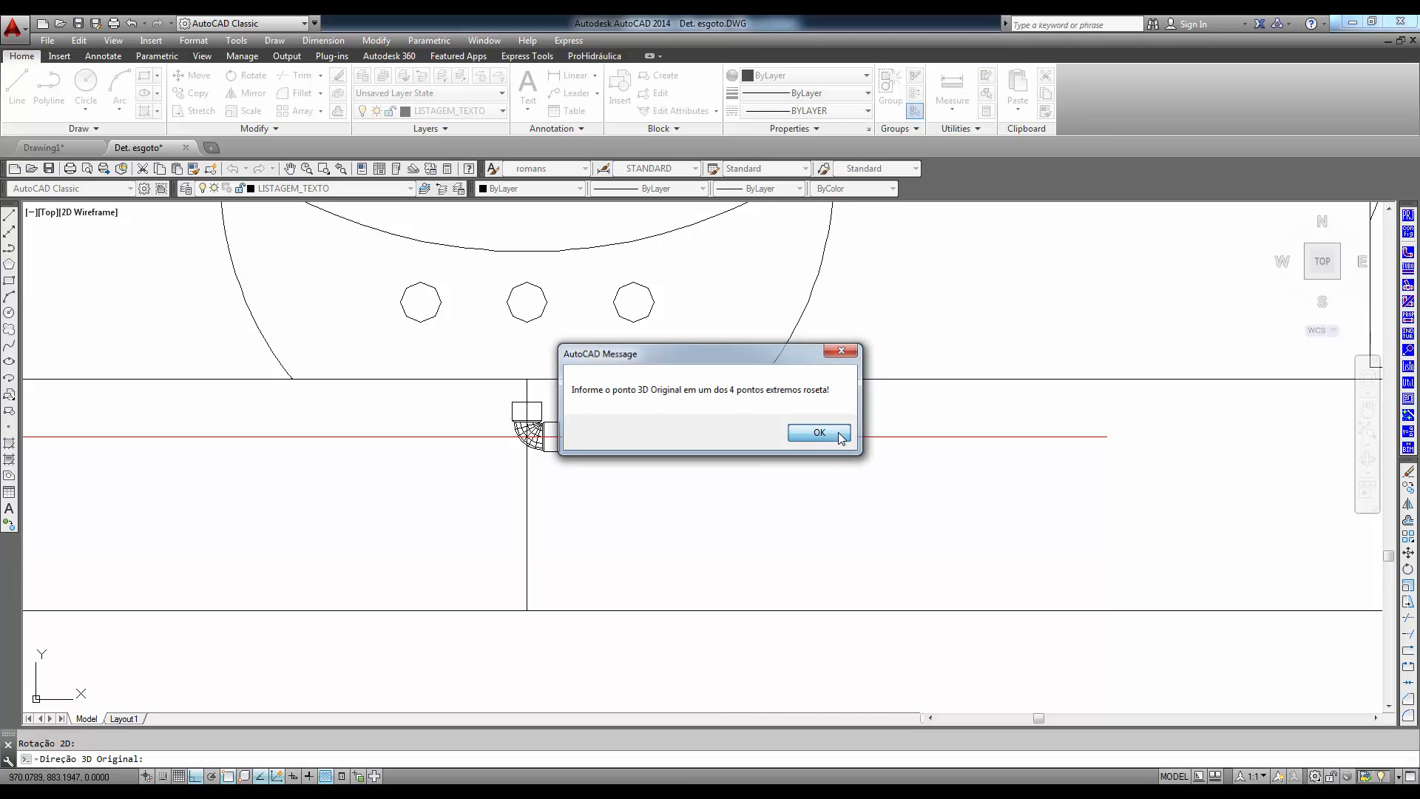
click(1103, 436)
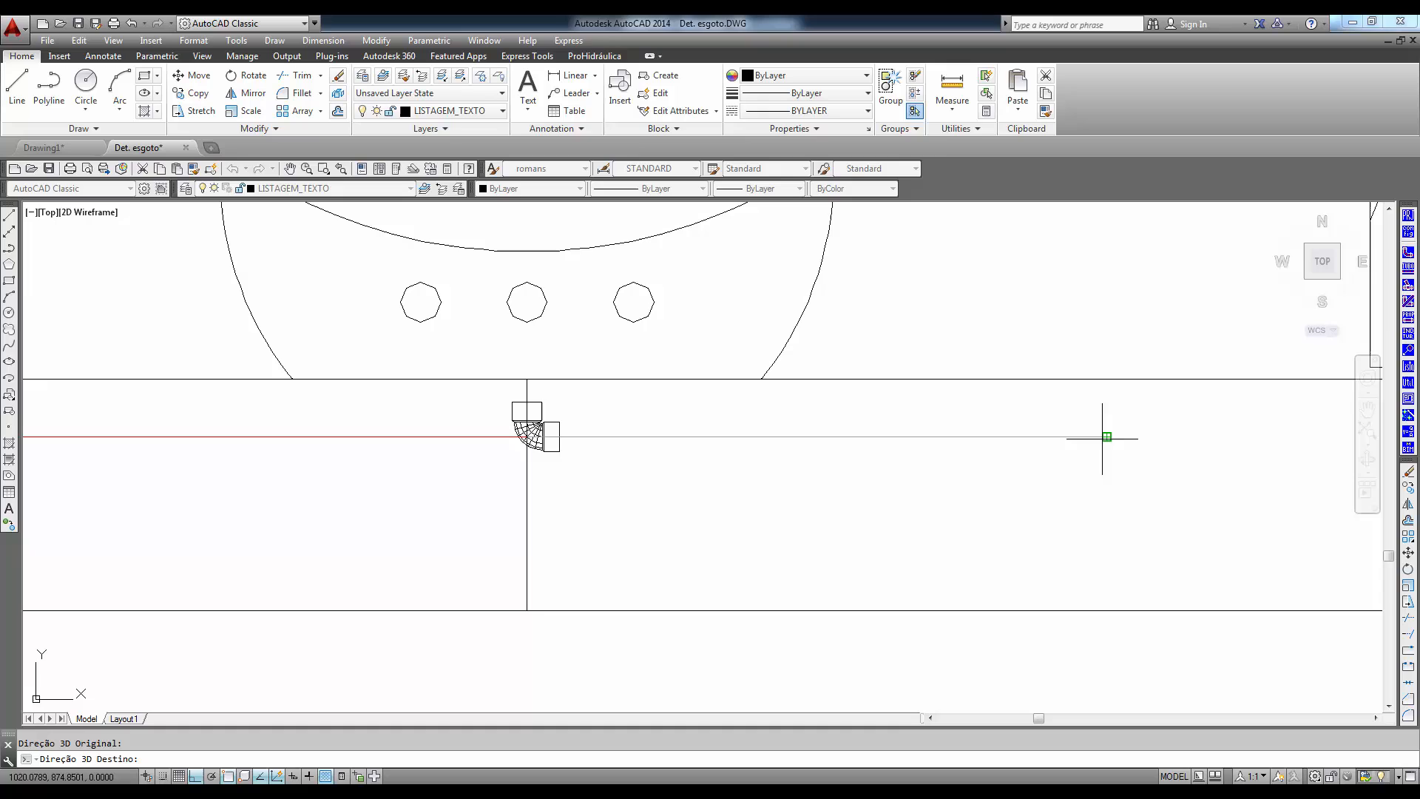
click(861, 424)
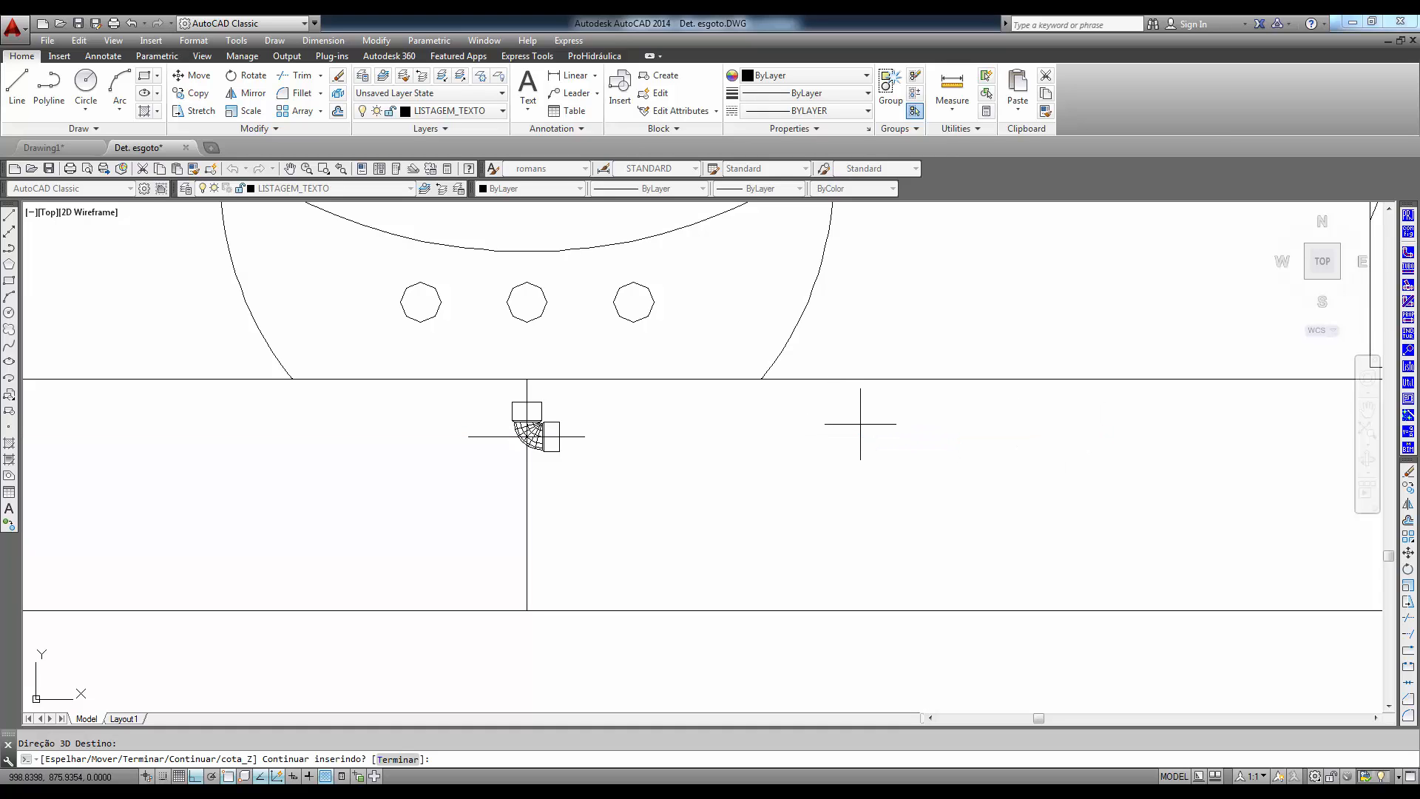
- Set the elevation of the washbasin's Joelho 90 com bucha de latão to 60 cm
click(710, 536)
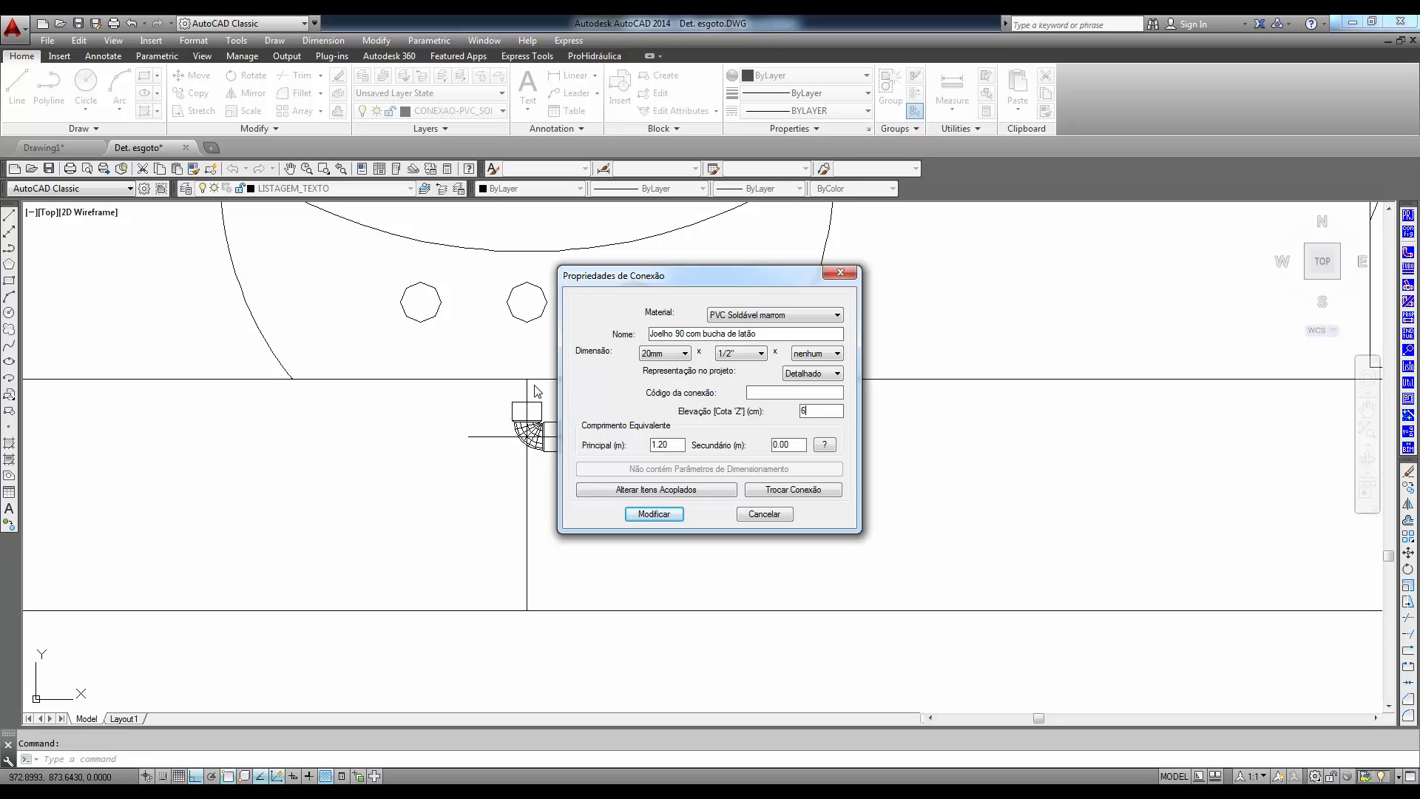
click(652, 514)
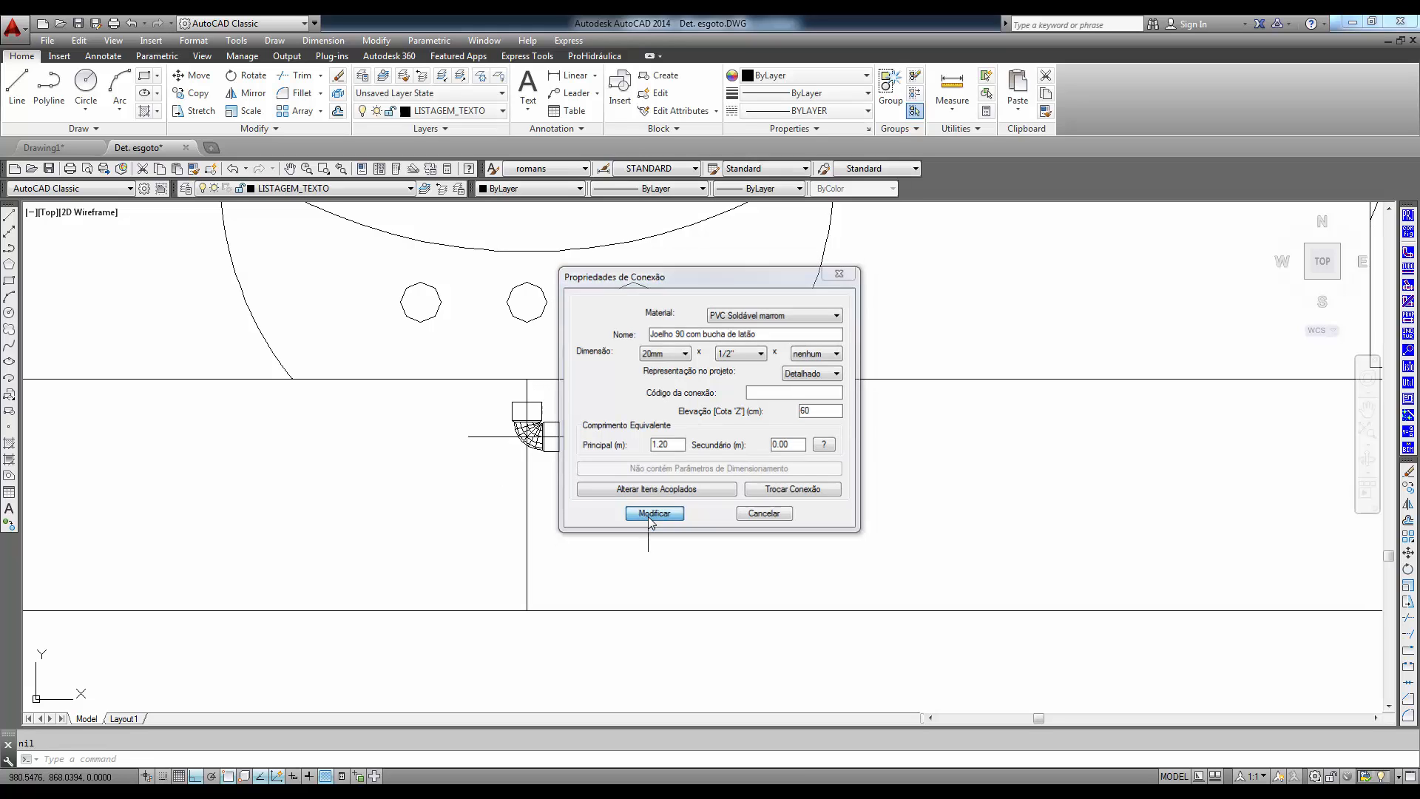
- Switch the drawing to the SW Isometric view and frame the bathroom plan containing the washbasin elbow
scroll(599, 573, down, 4)
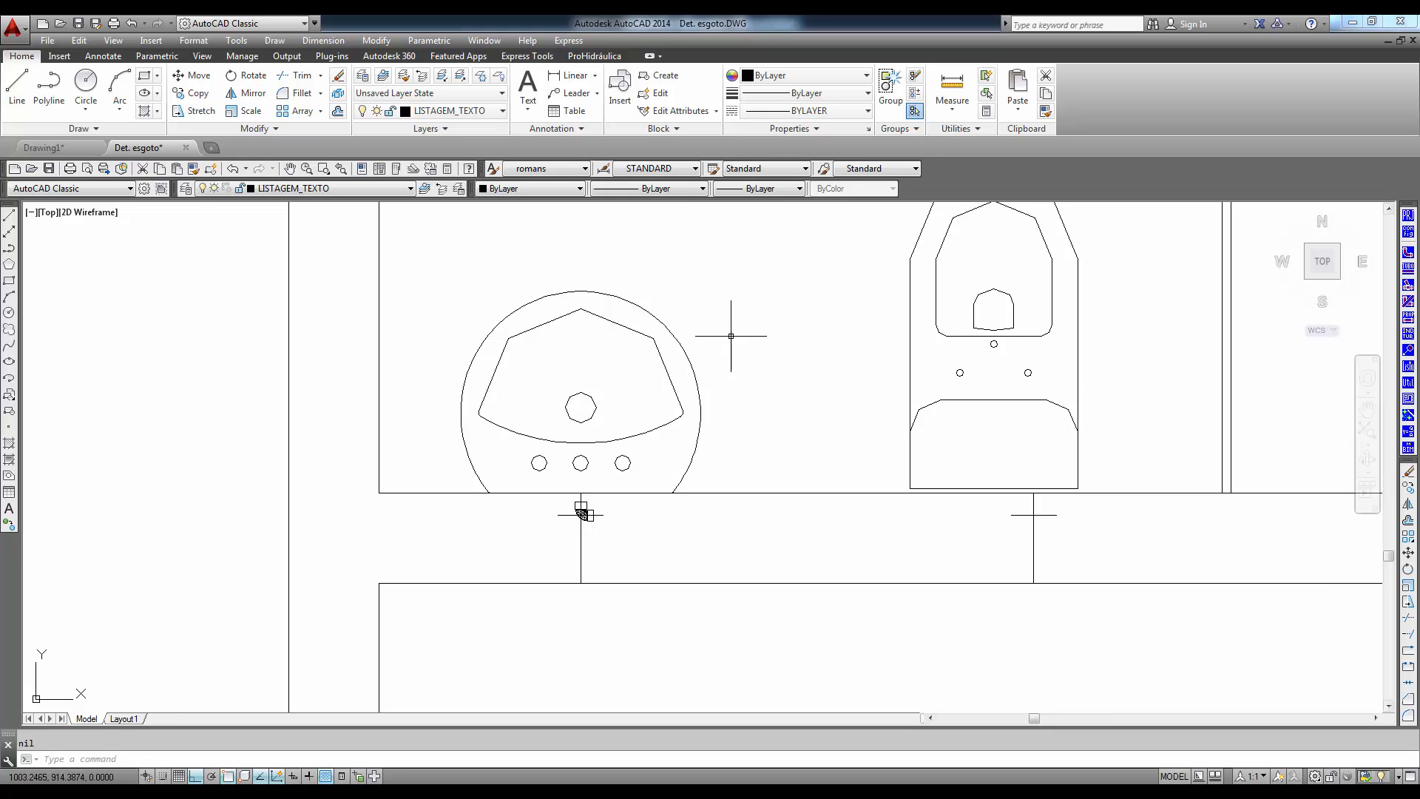
click(122, 40)
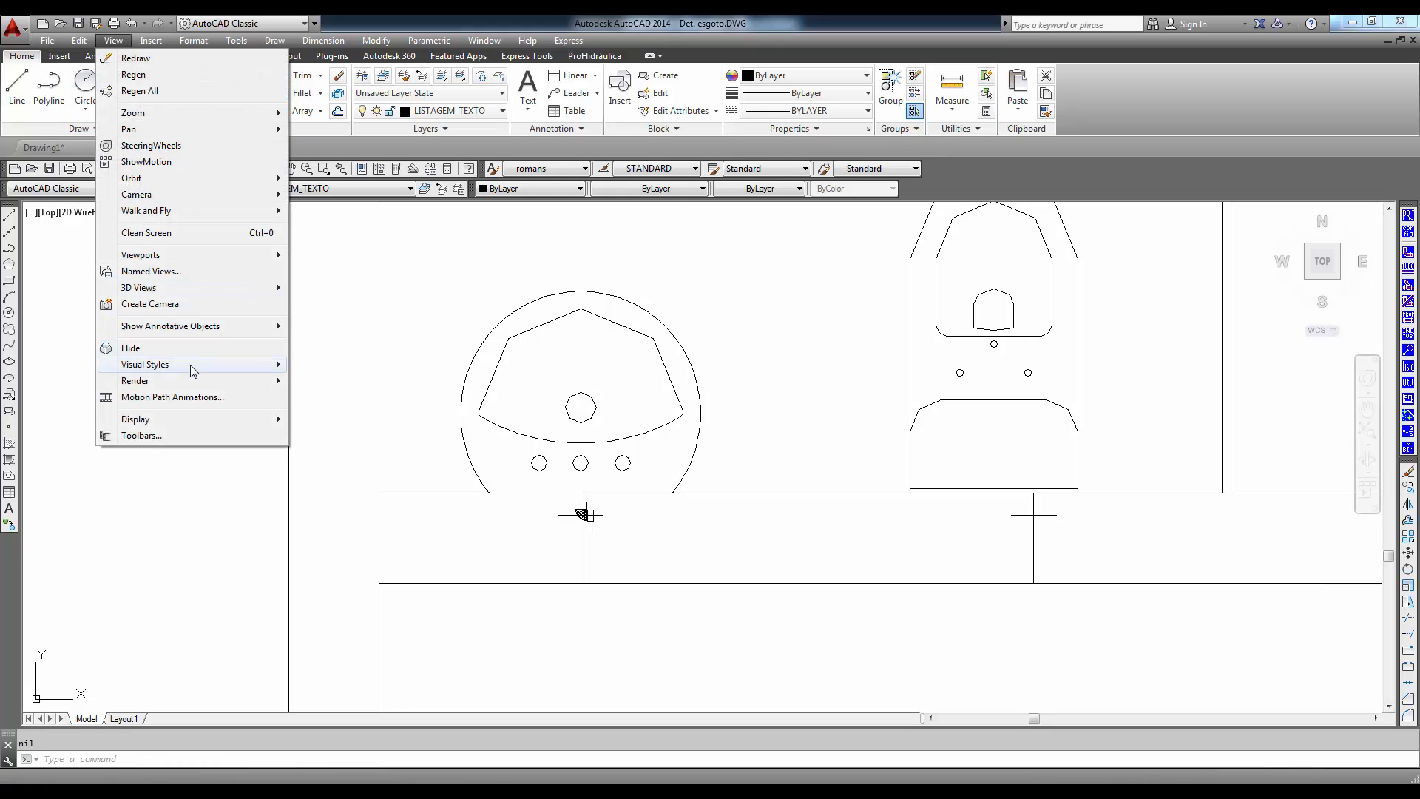
mouse_move(184, 287)
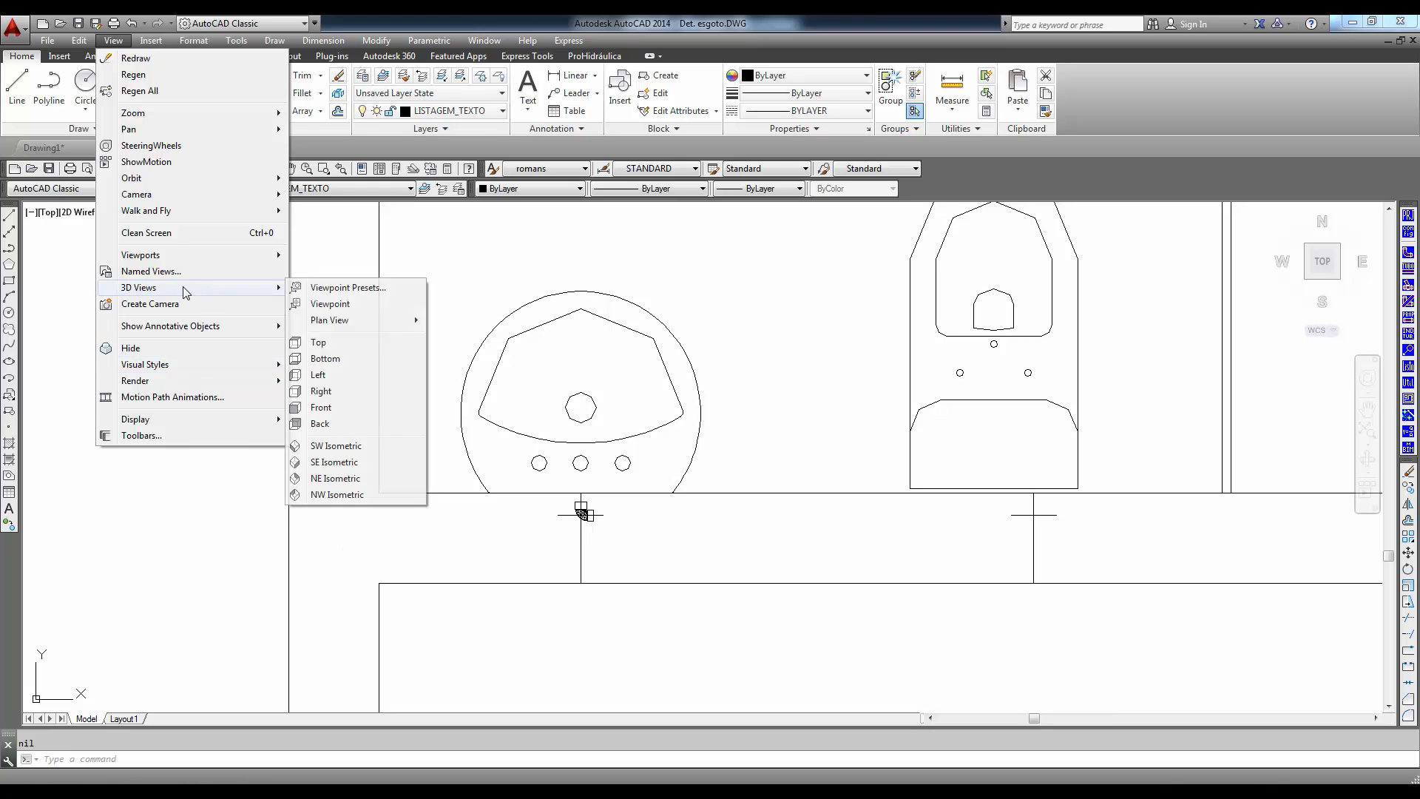
click(339, 450)
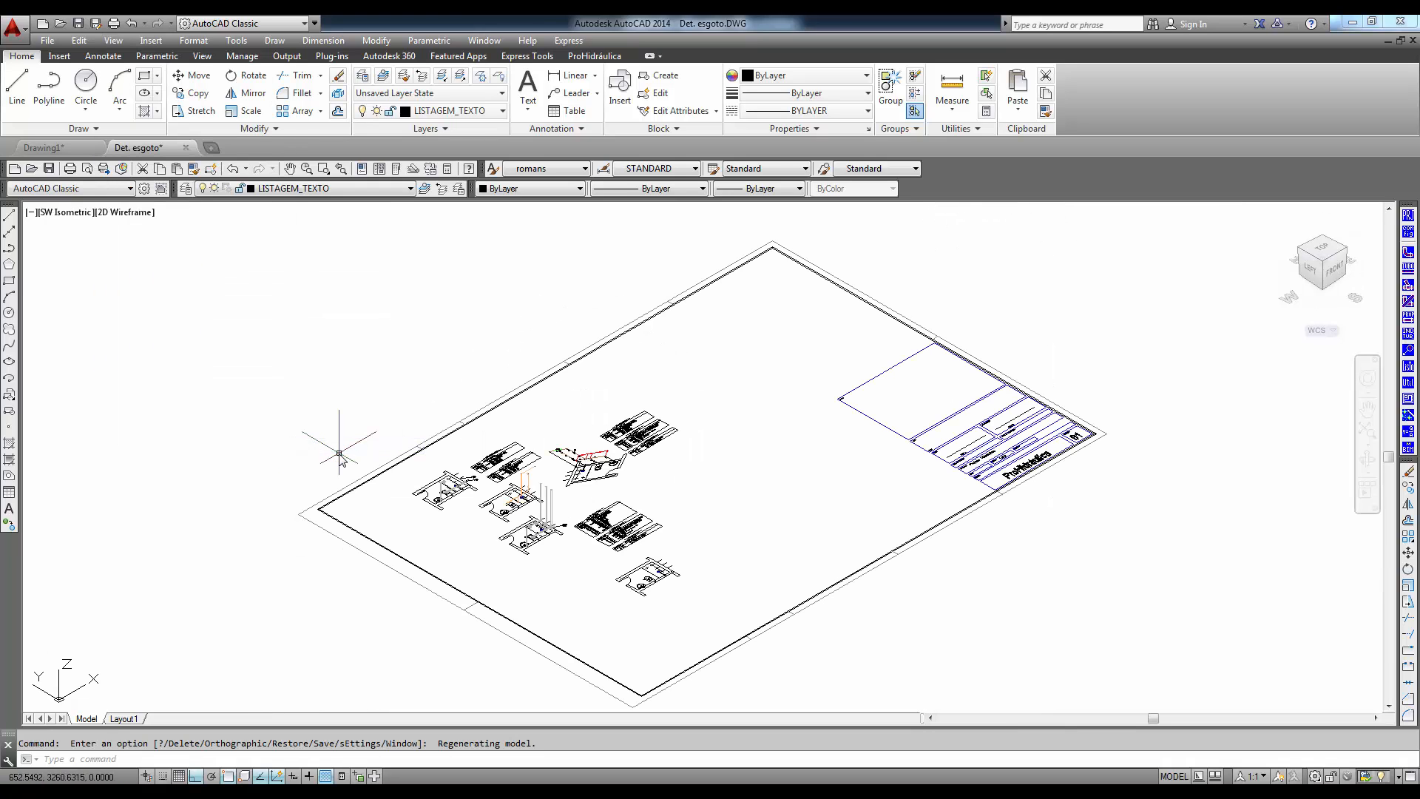
scroll(672, 510, up, 8)
scroll(672, 510, up, 5)
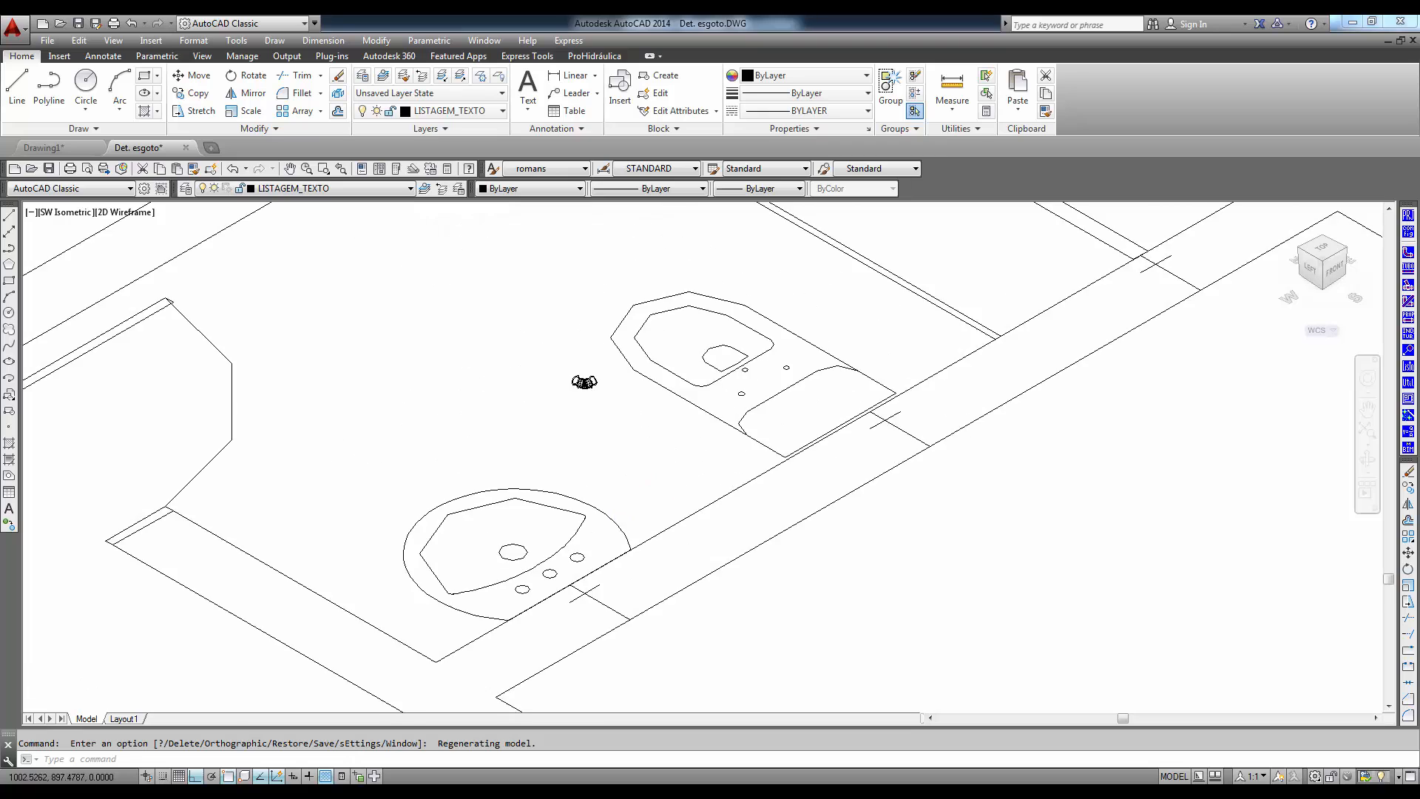
mouse_move(757, 587)
middle_down()
mouse_move(736, 591)
mouse_move(650, 548)
middle_up()
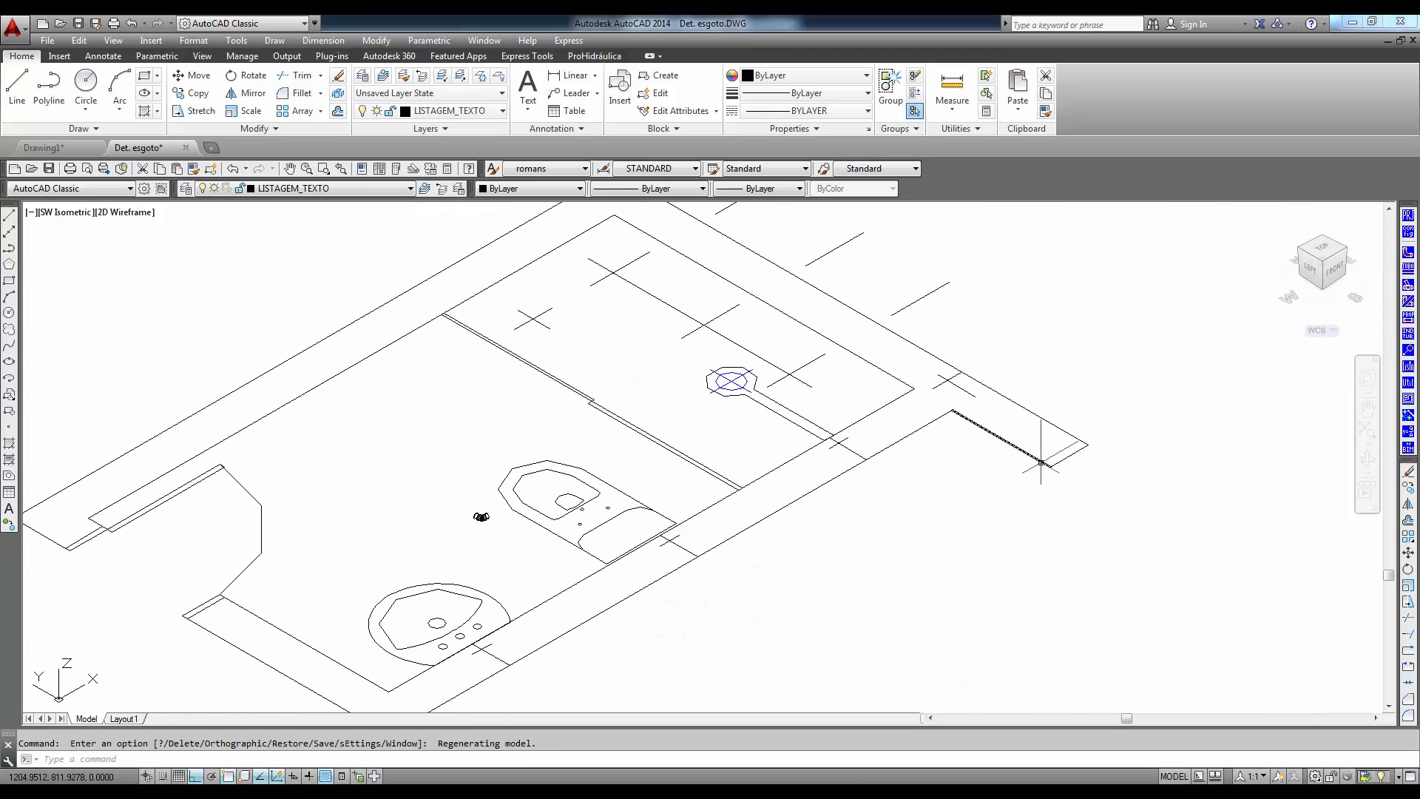
- Set up a 3D Unifilar 2-PVC Soldável marrom pipe, 25mm, in planta view, with line type Tubo de Água Fria
click(1409, 269)
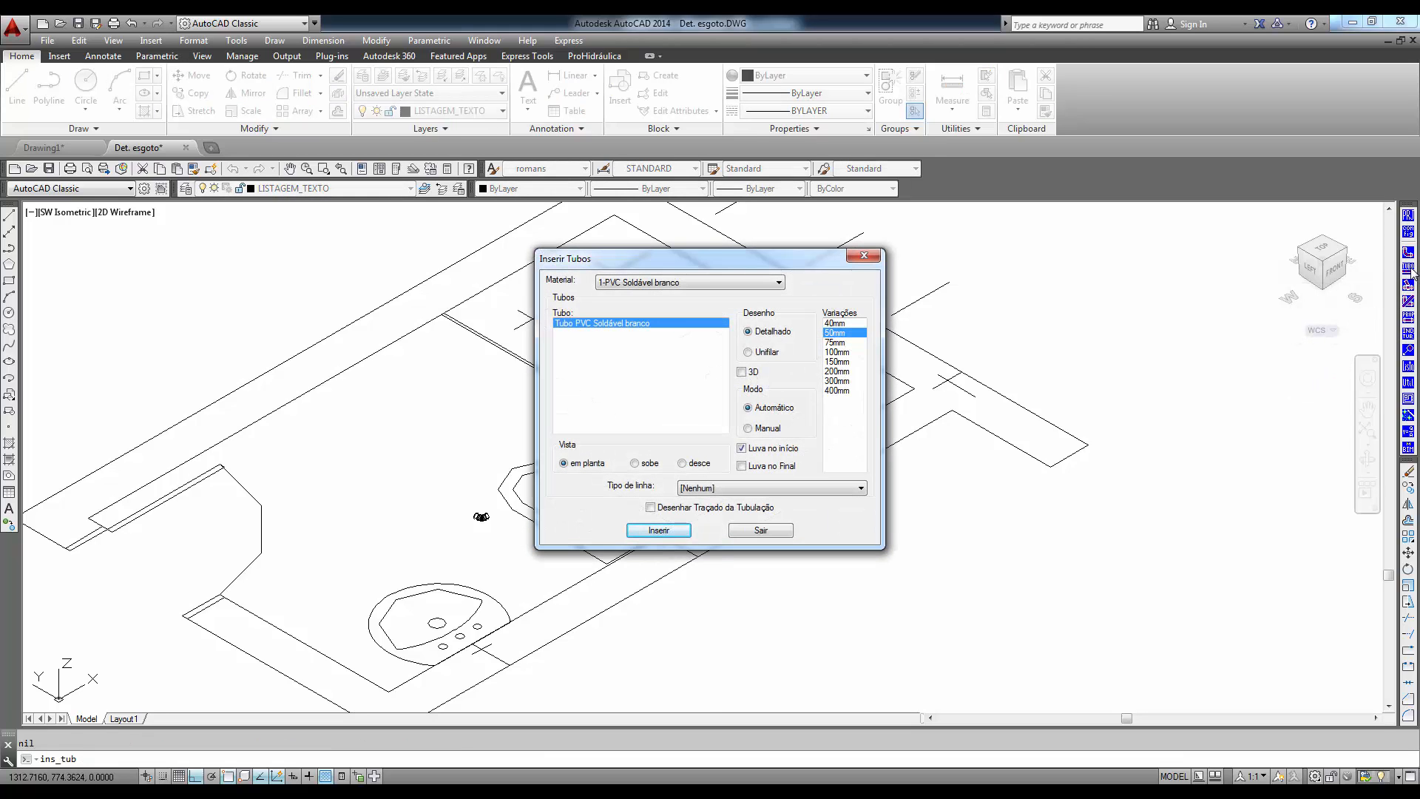
click(781, 283)
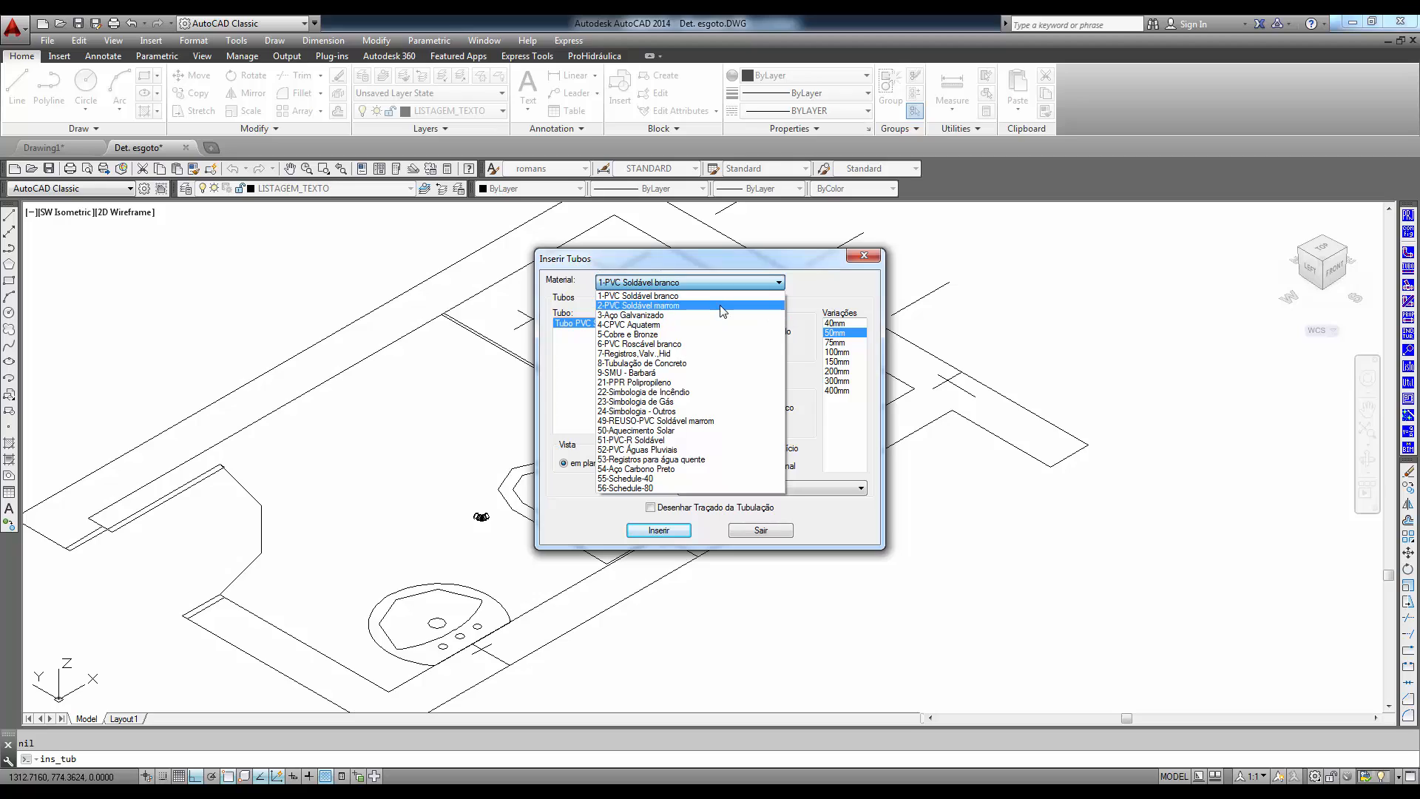
click(733, 304)
click(748, 352)
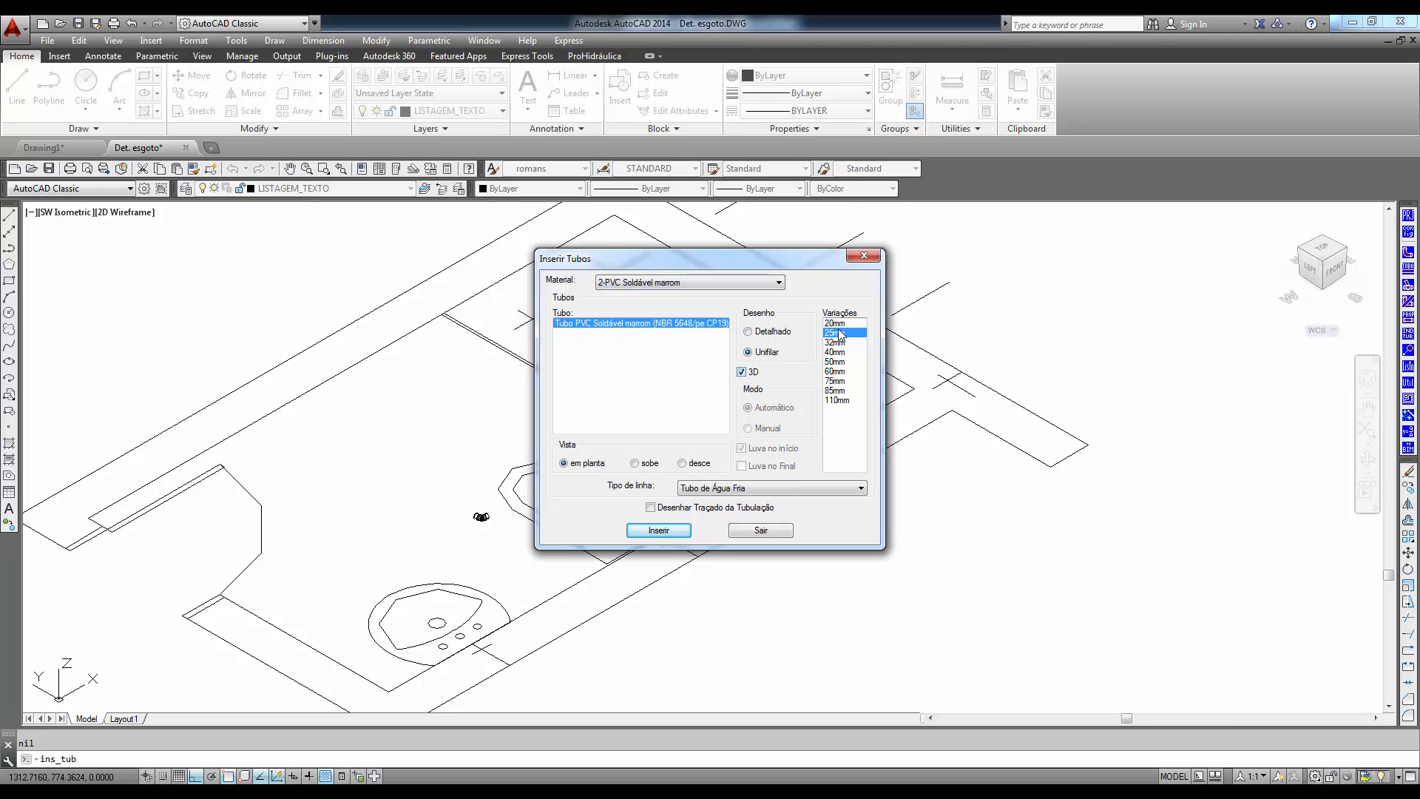
click(659, 531)
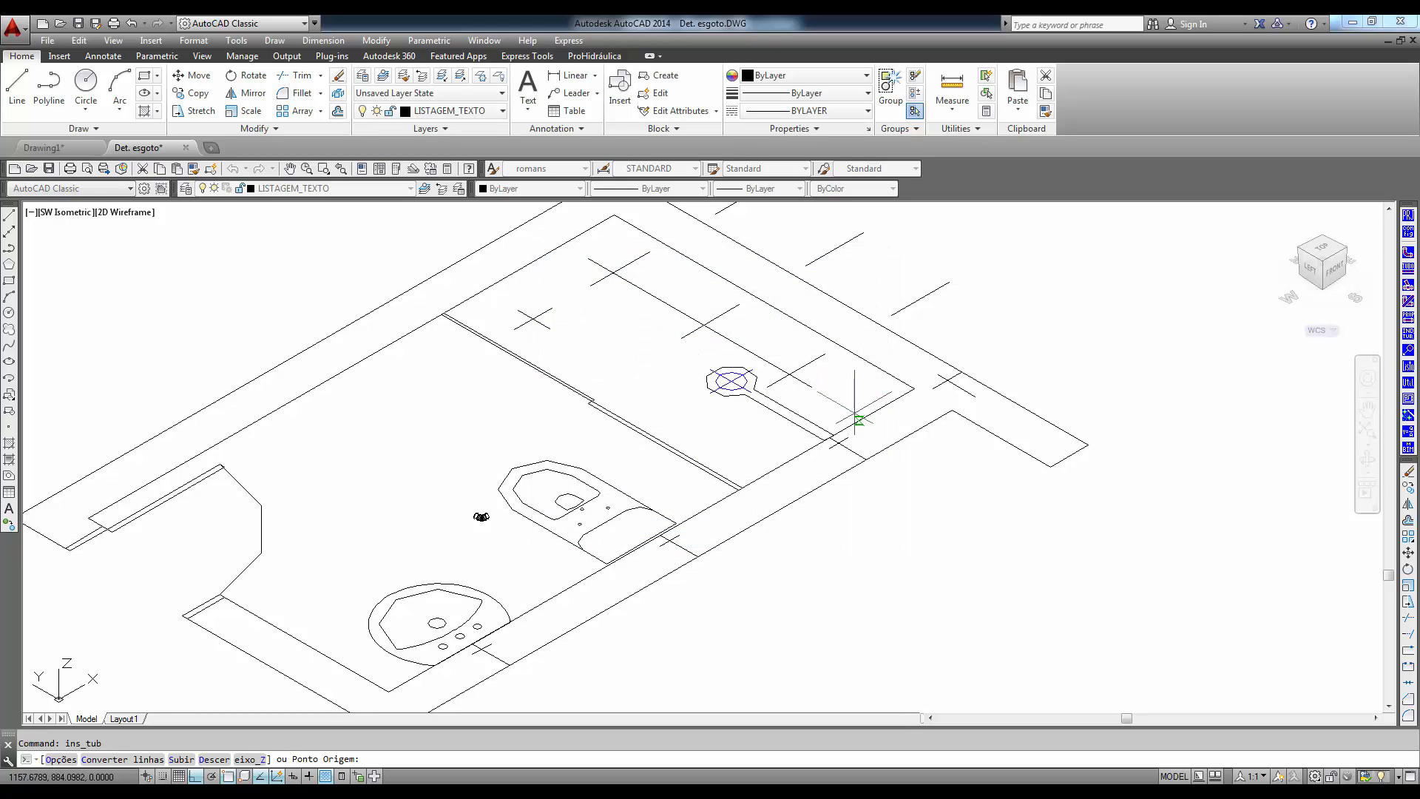
- Draw the vertical cold-water riser from the bathroom corner's wall mark, 240 up along Z and then another 60
click(946, 382)
scroll(950, 326, down, 4)
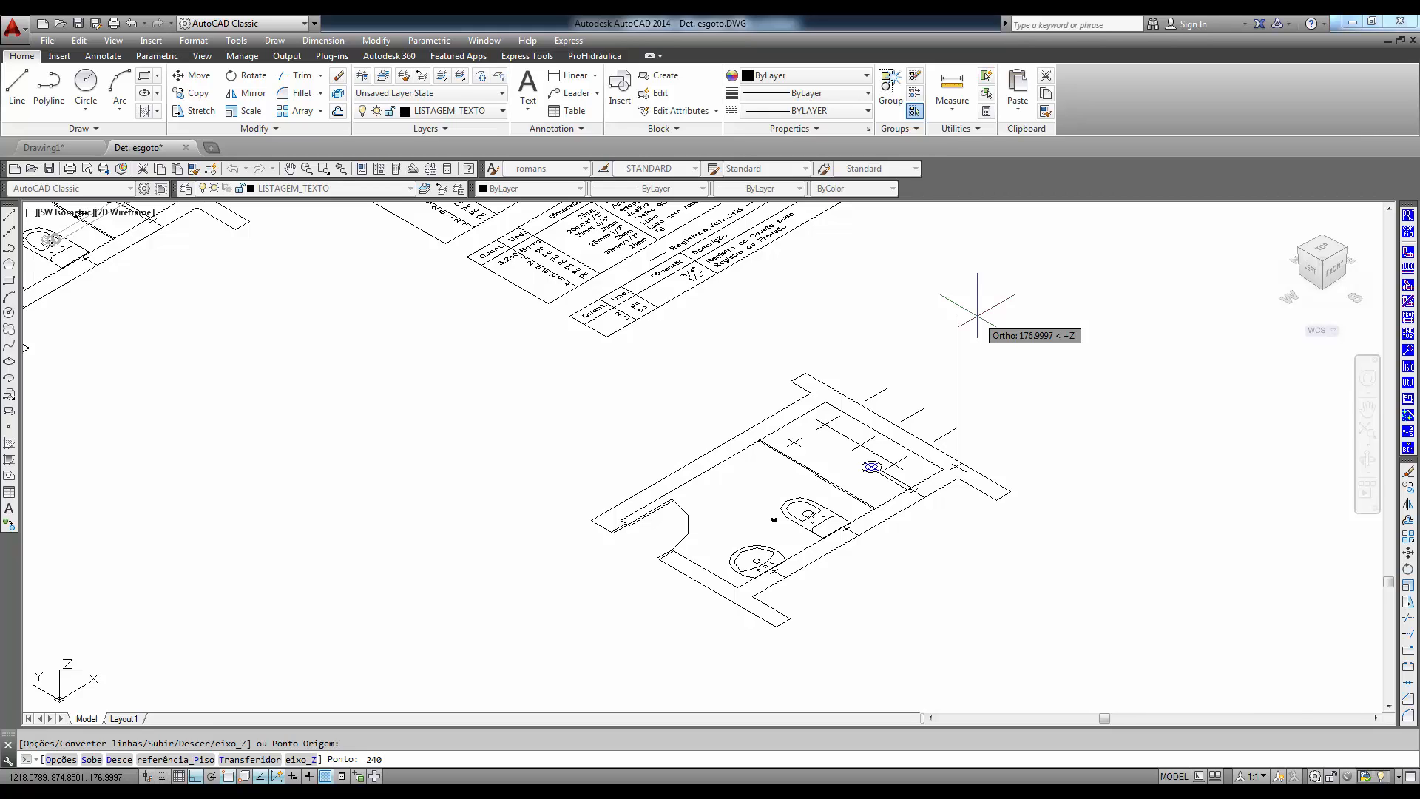
key(Return)
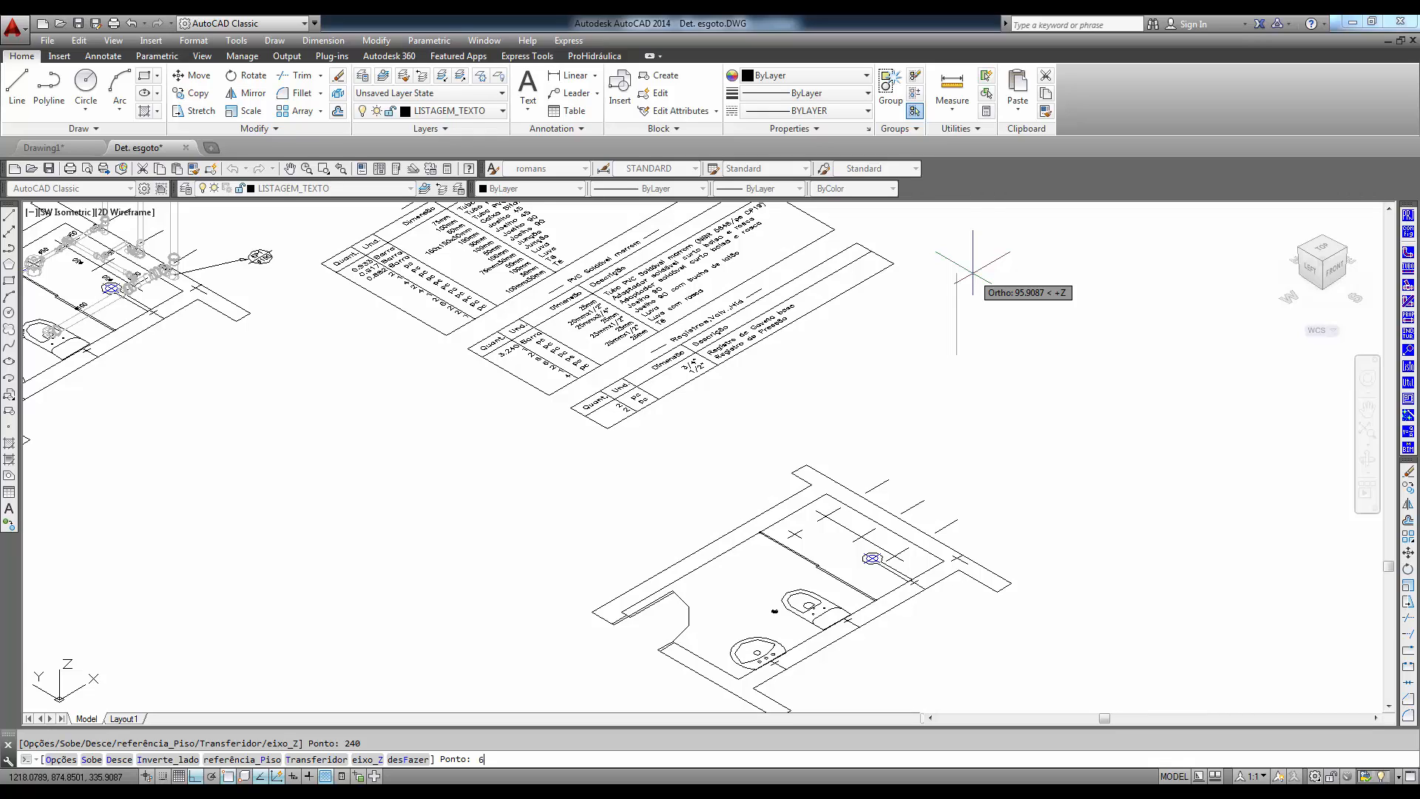
key(Return)
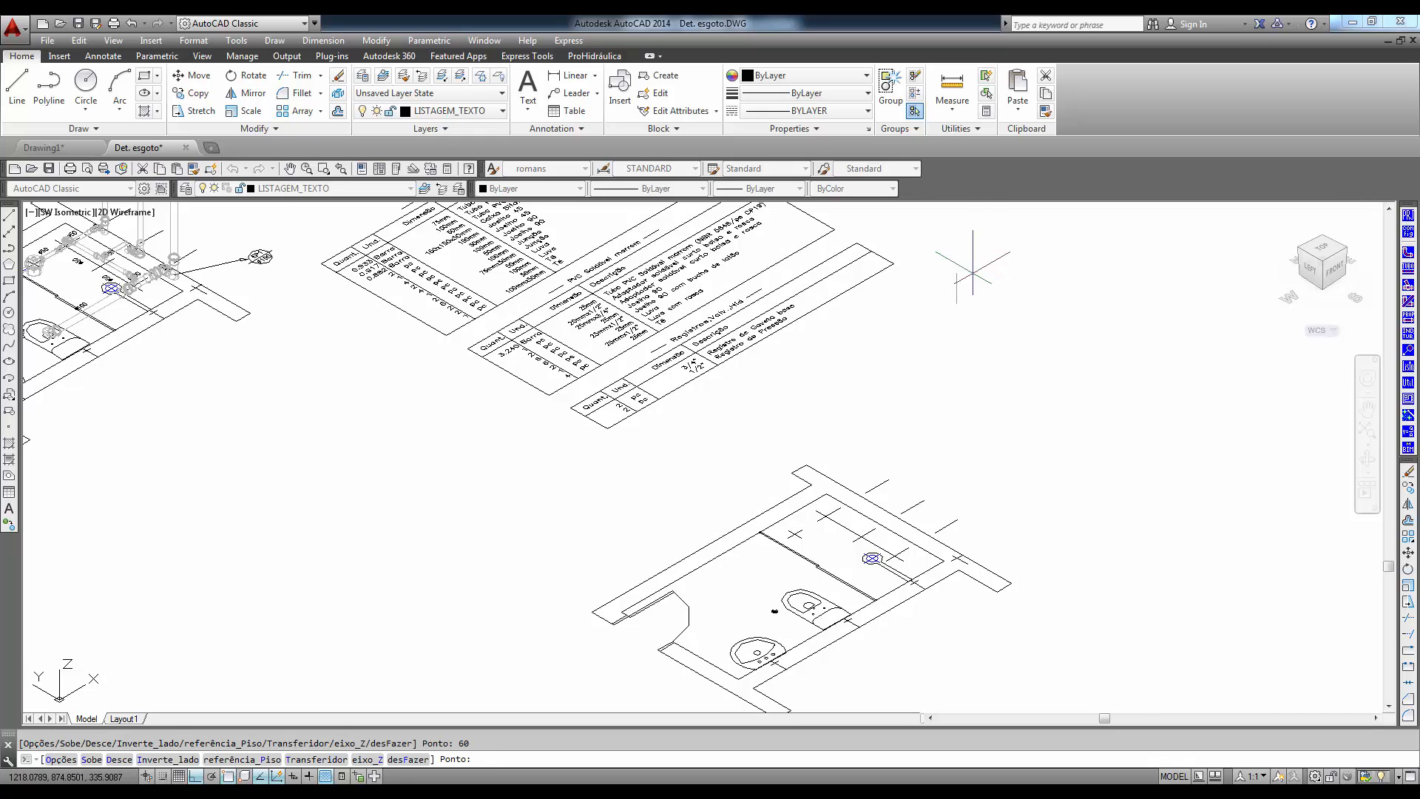
key(Return)
scroll(942, 403, up, 4)
scroll(940, 399, down, 4)
middle_drag(938, 397, 935, 389)
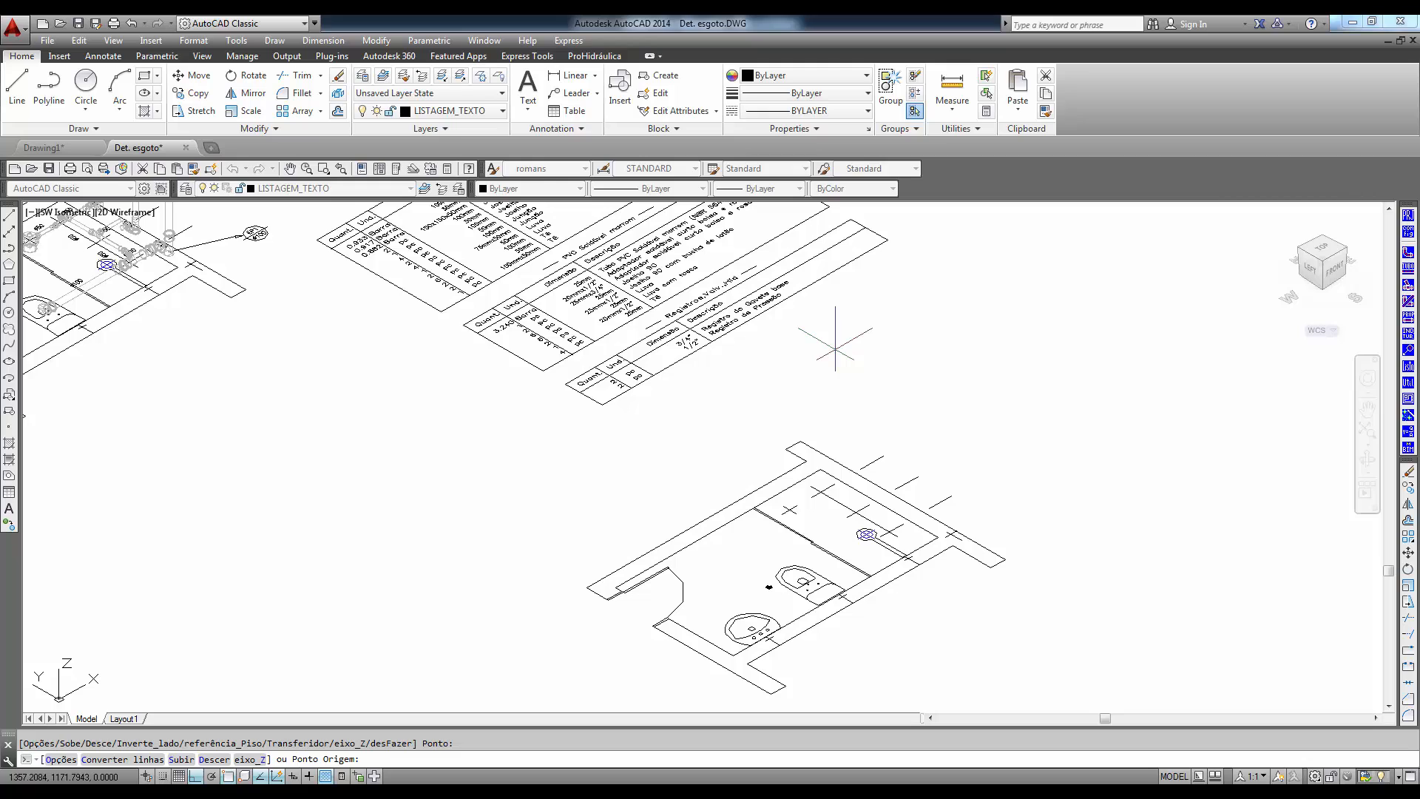
click(950, 532)
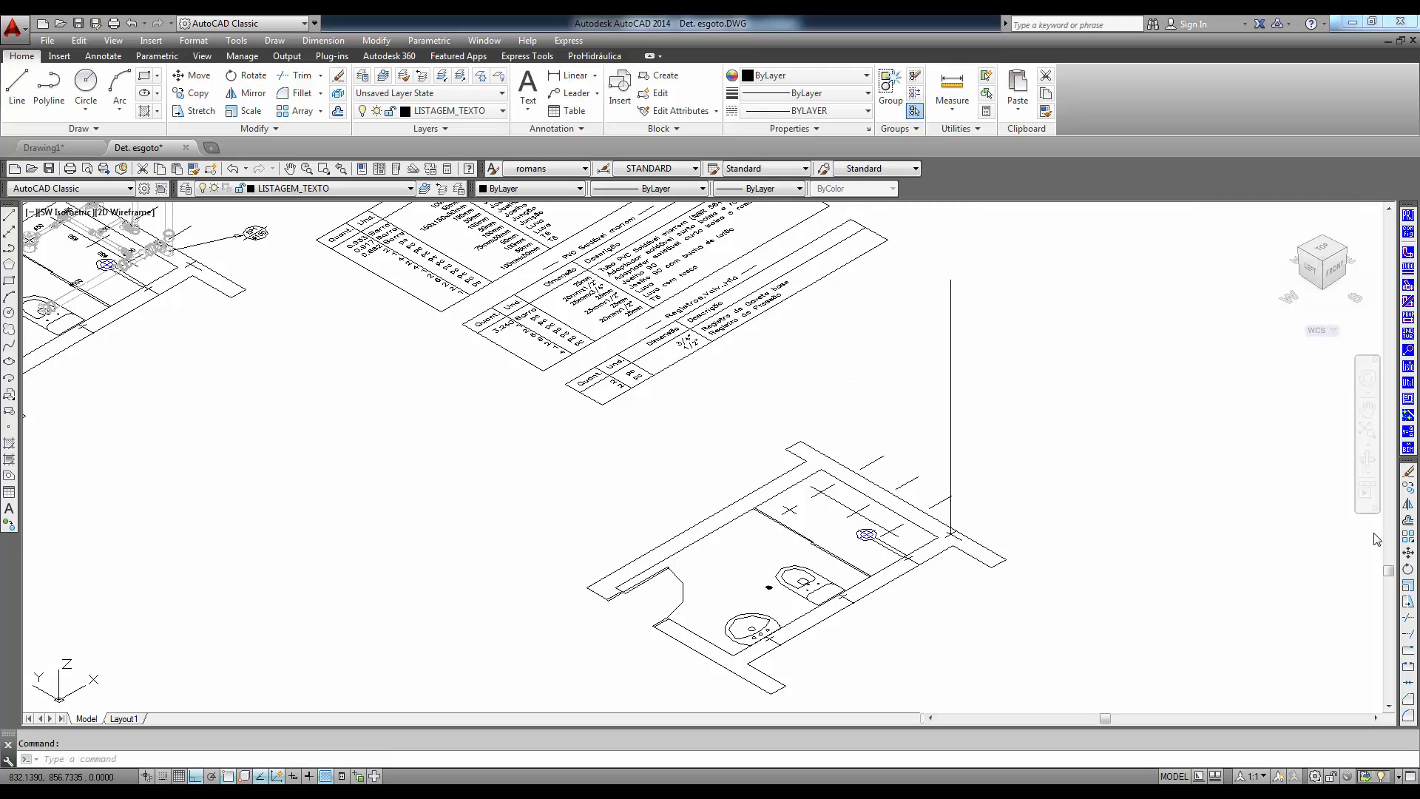
- Start a new 3D 25mm pipe at the riser's 240 joint and run it horizontally to a floor-referenced point beside the toilet's wall mark
click(1408, 284)
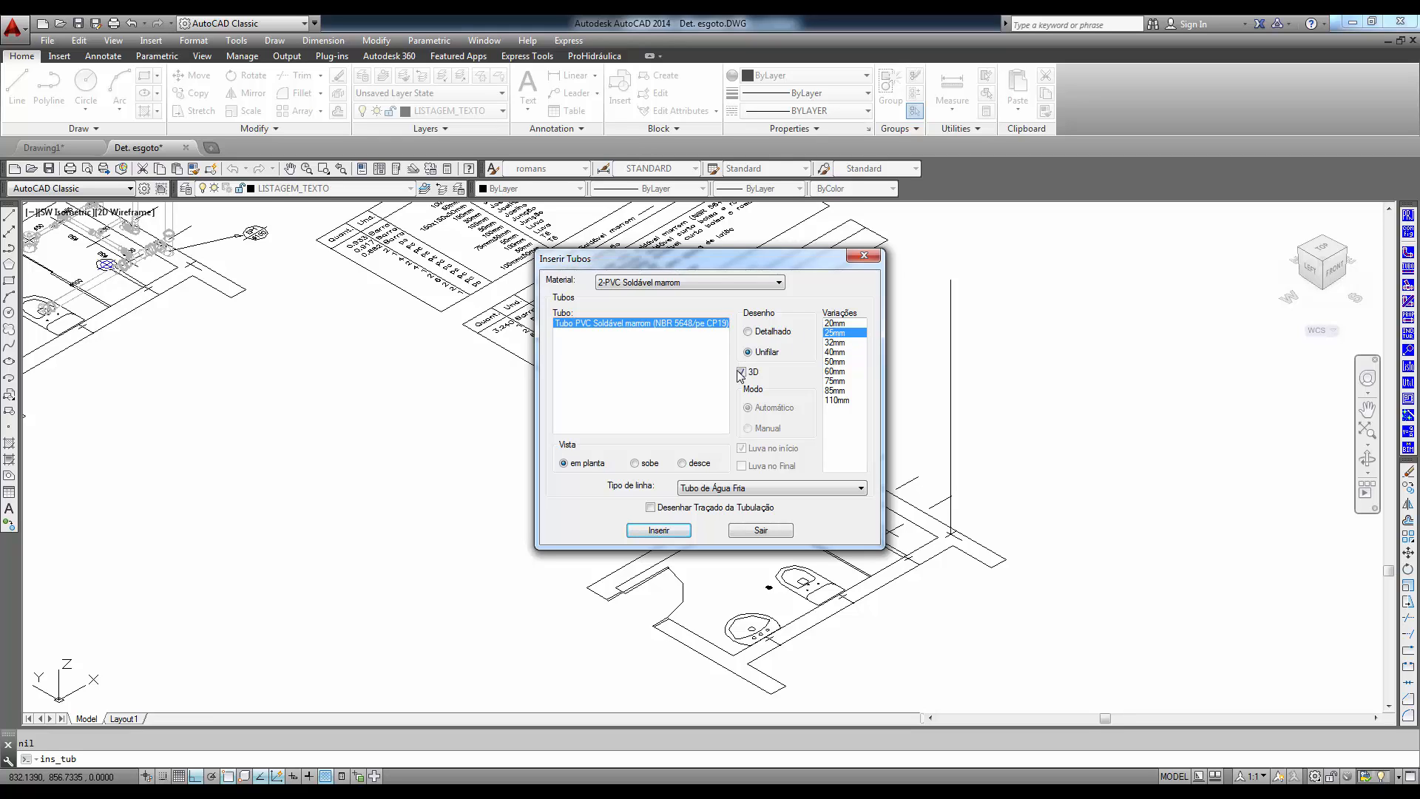
click(671, 535)
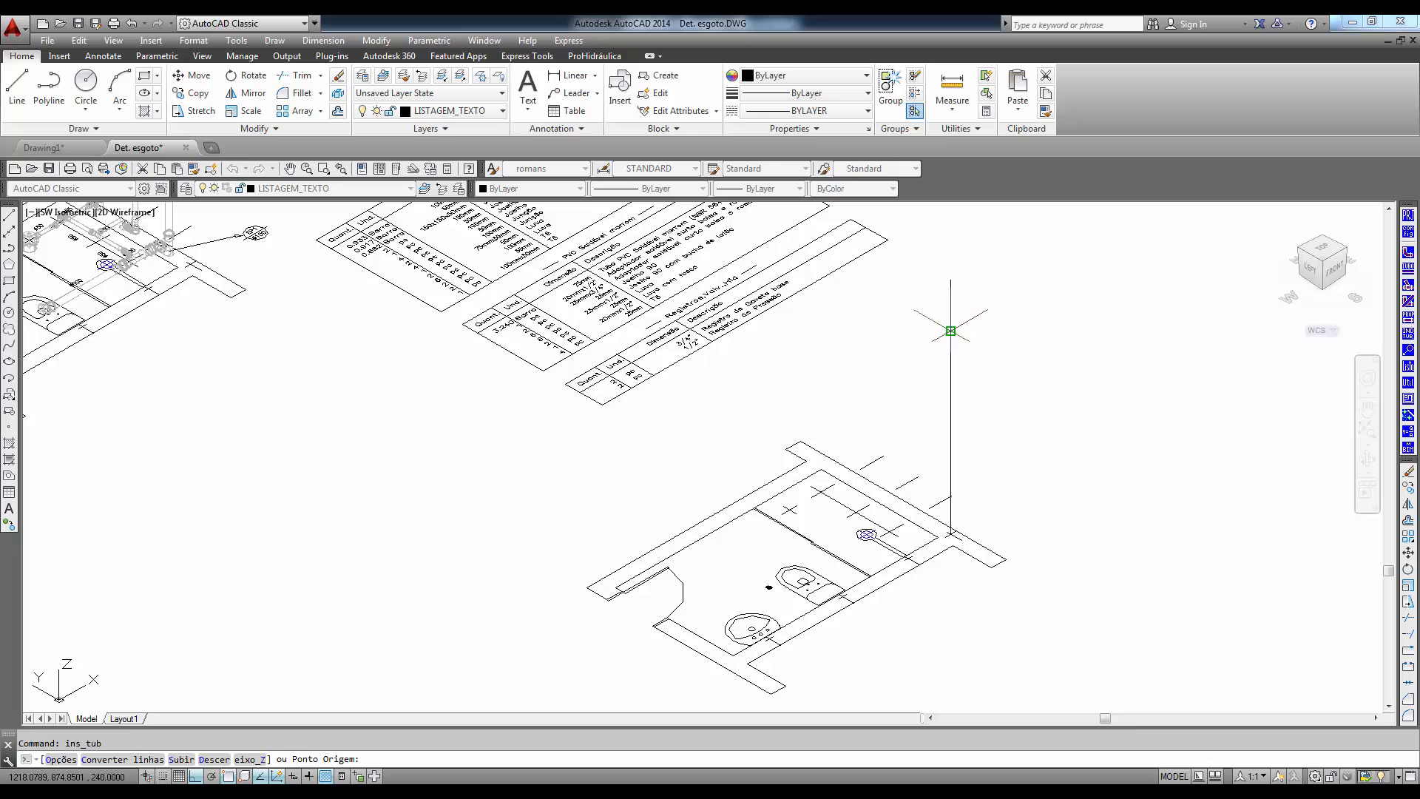
click(949, 329)
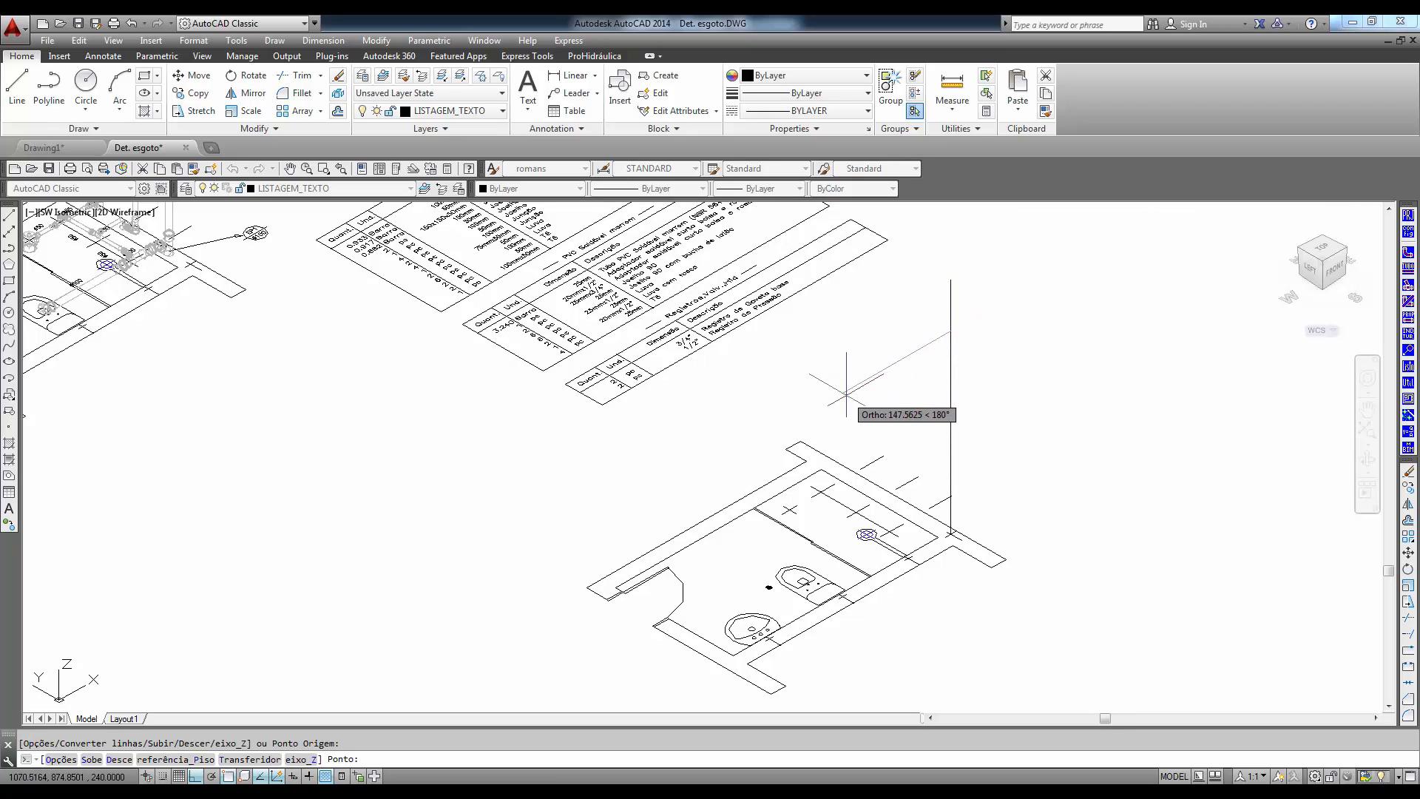
scroll(847, 392, up, 3)
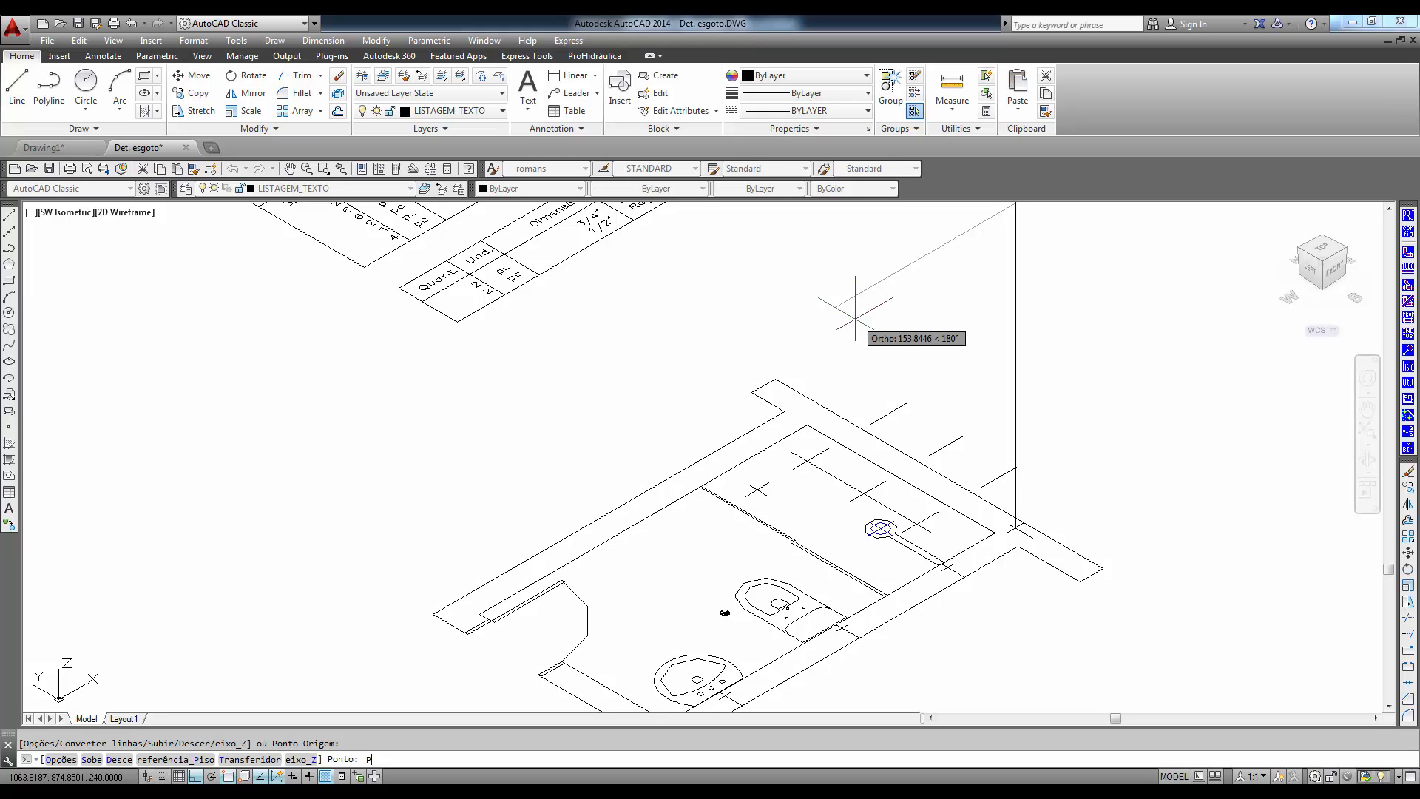
key(Return)
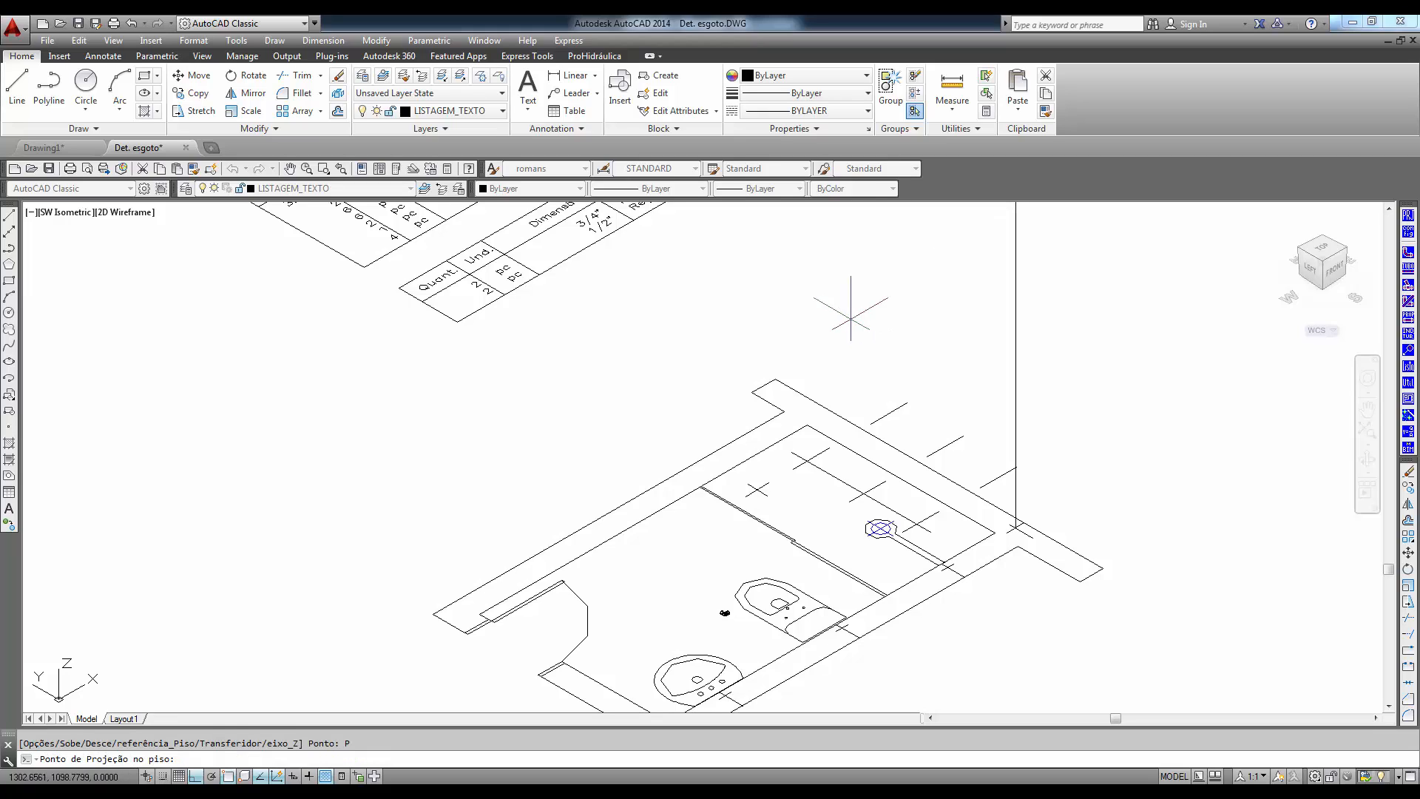
click(878, 608)
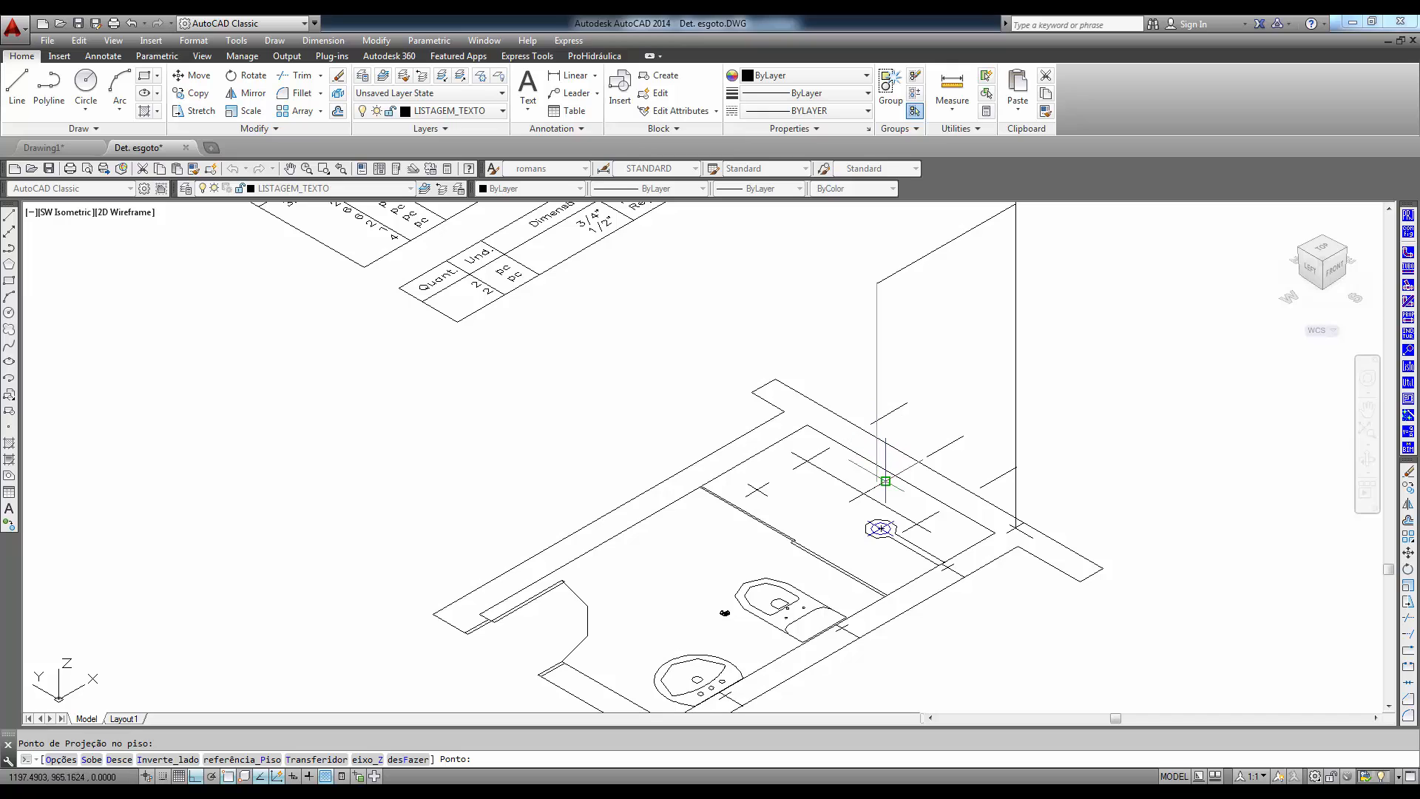
- Continue the branch pipe 140 straight down along Z from its end beside the toilet
scroll(885, 482, up, 3)
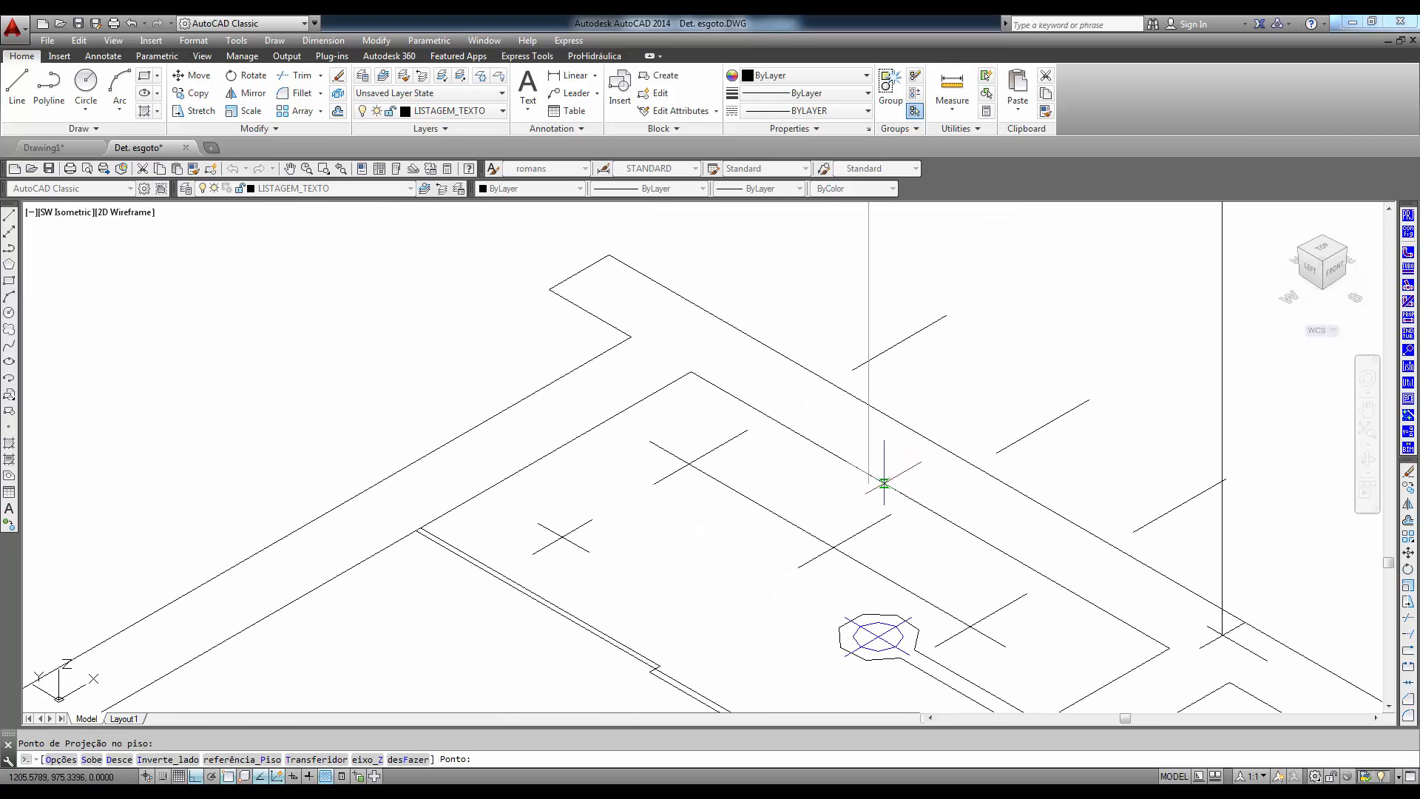
scroll(880, 490, down, 2)
scroll(865, 528, down, 2)
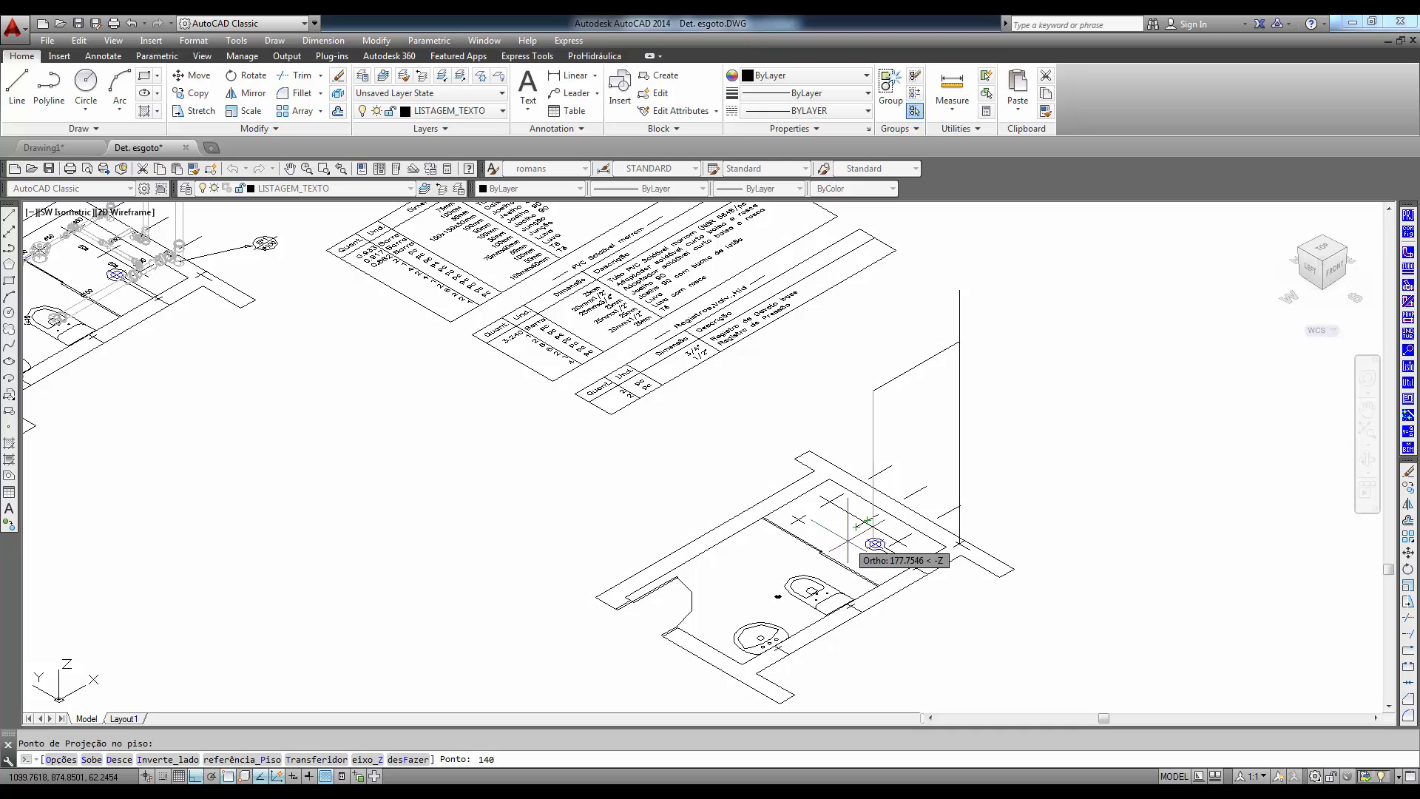
key(Return)
- Extend the branch horizontally to the washbasin, using the floor reference option with the washbasin's wall mark as projection point
scroll(773, 595, up, 4)
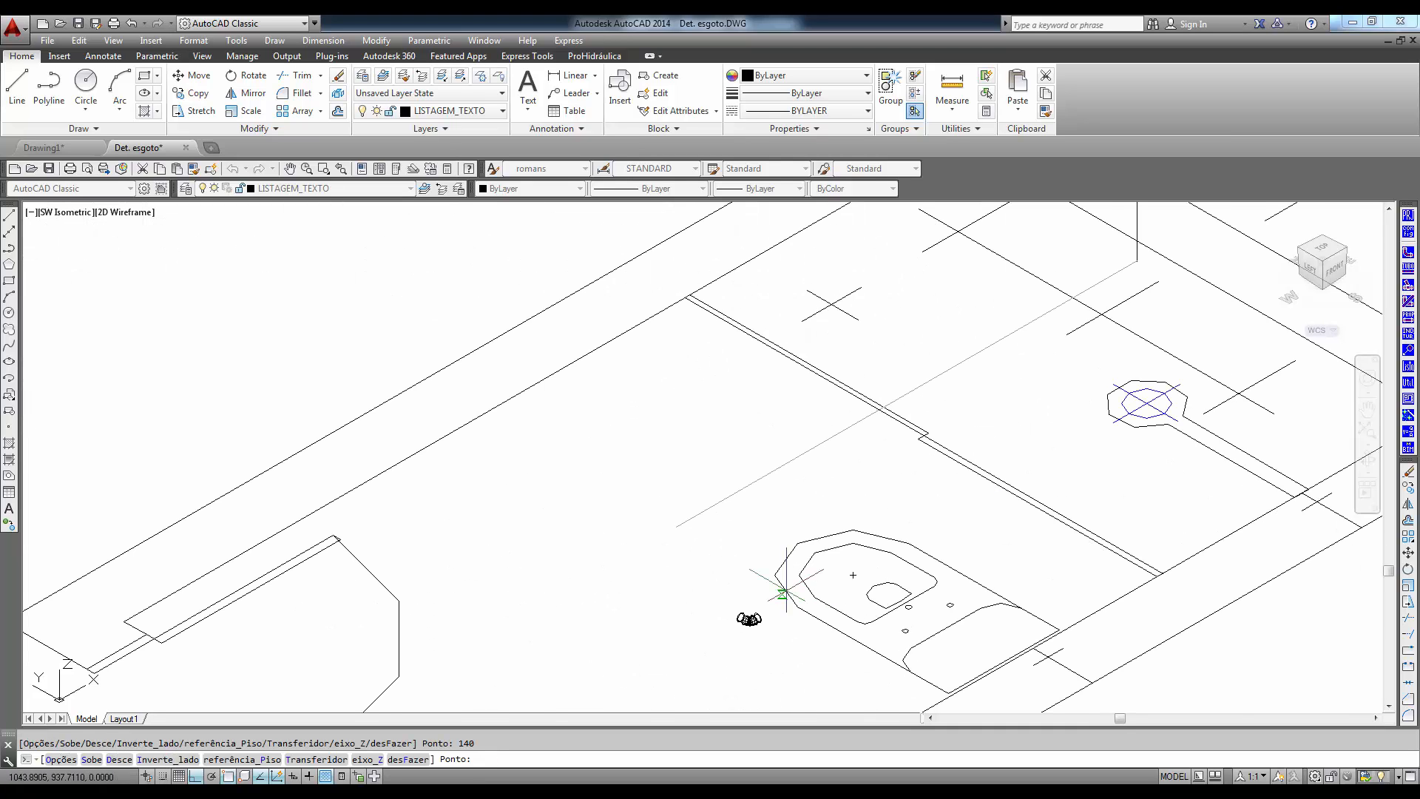
scroll(783, 594, down, 4)
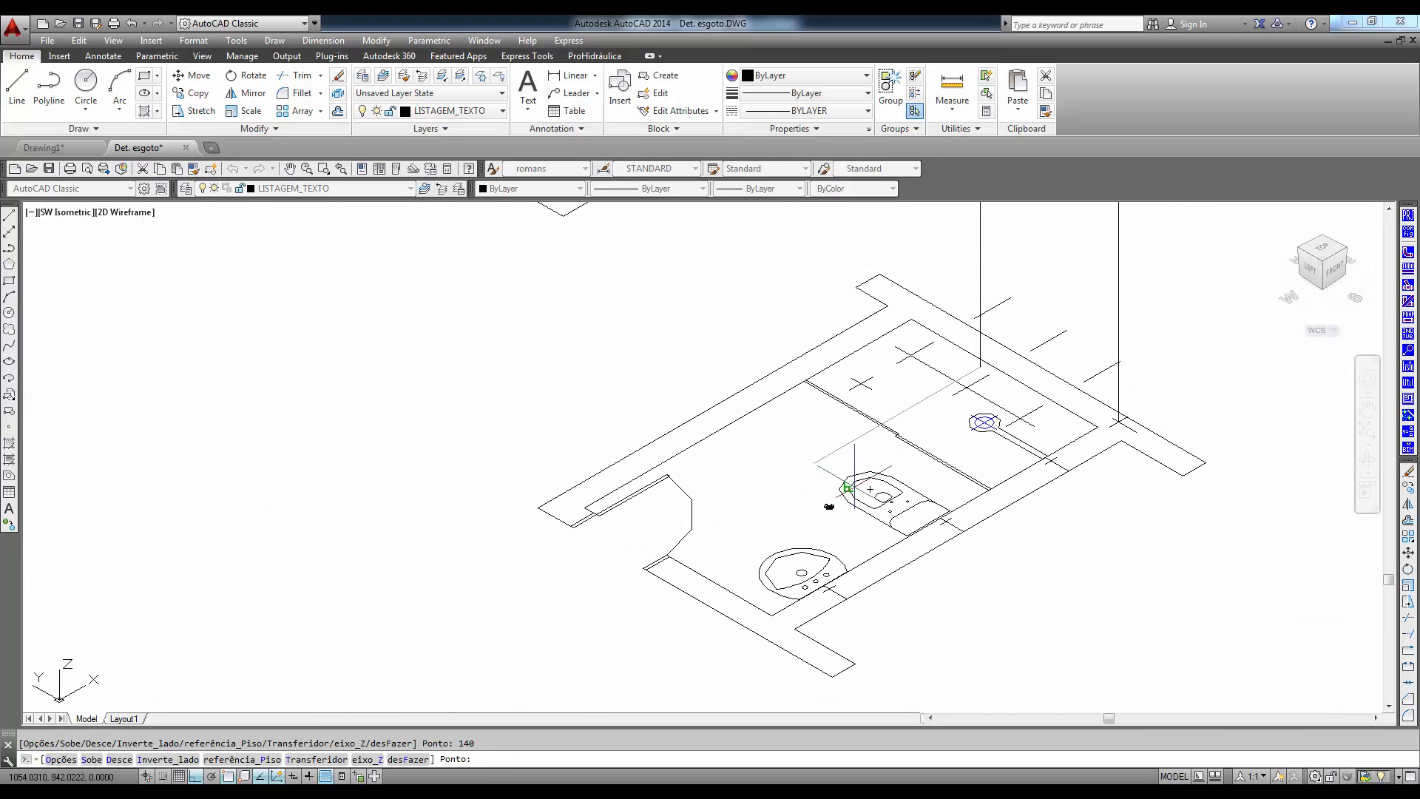
middle_drag(848, 488, 821, 494)
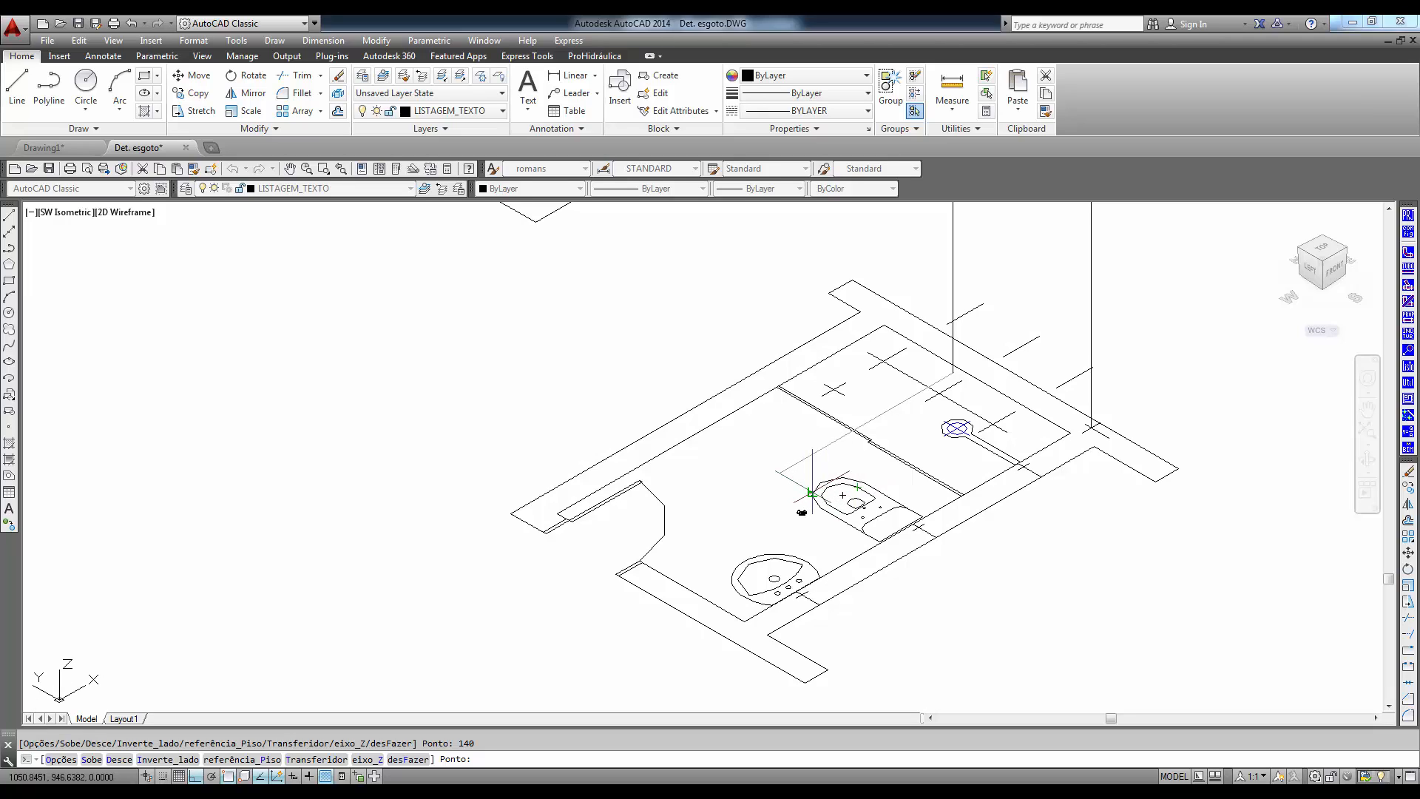
text(P)
key(Return)
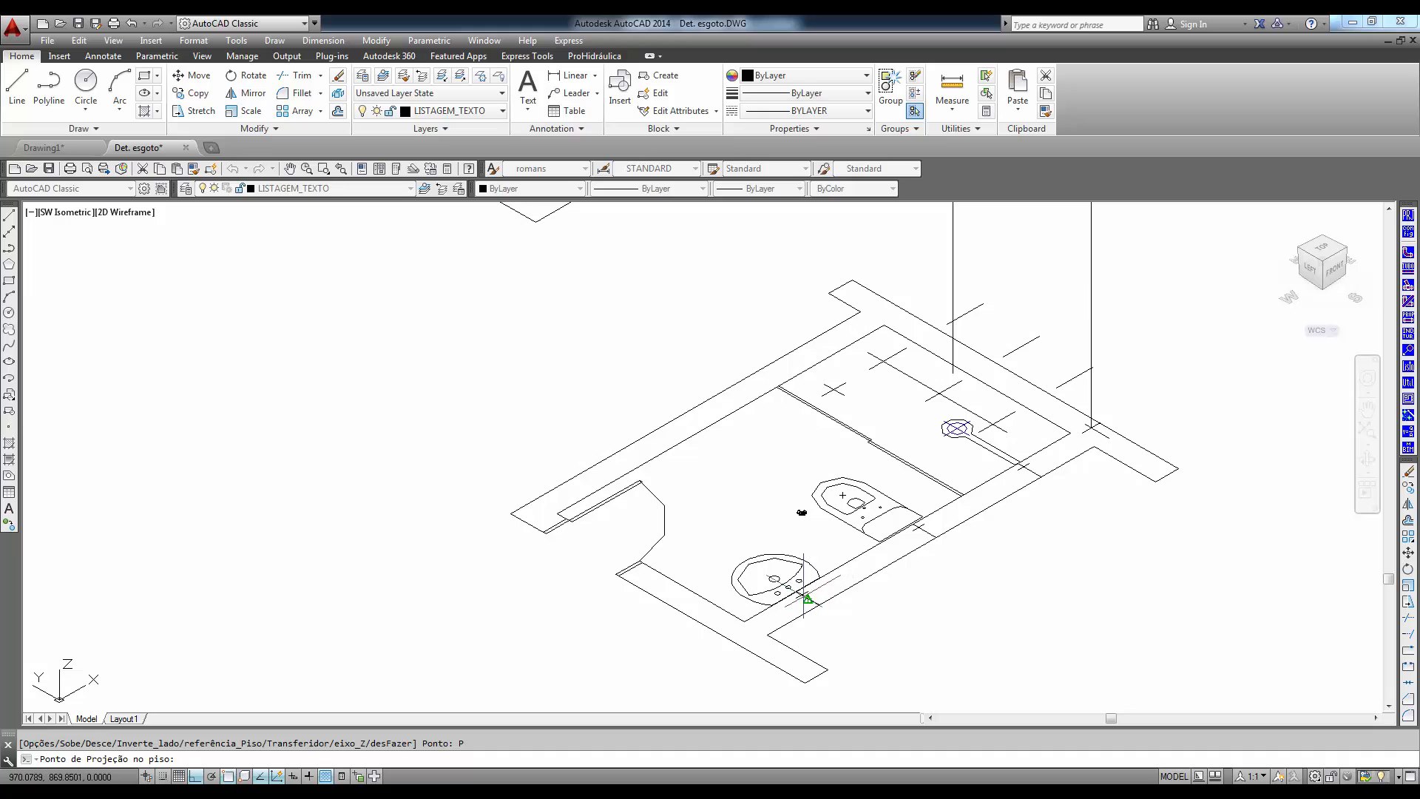
click(802, 590)
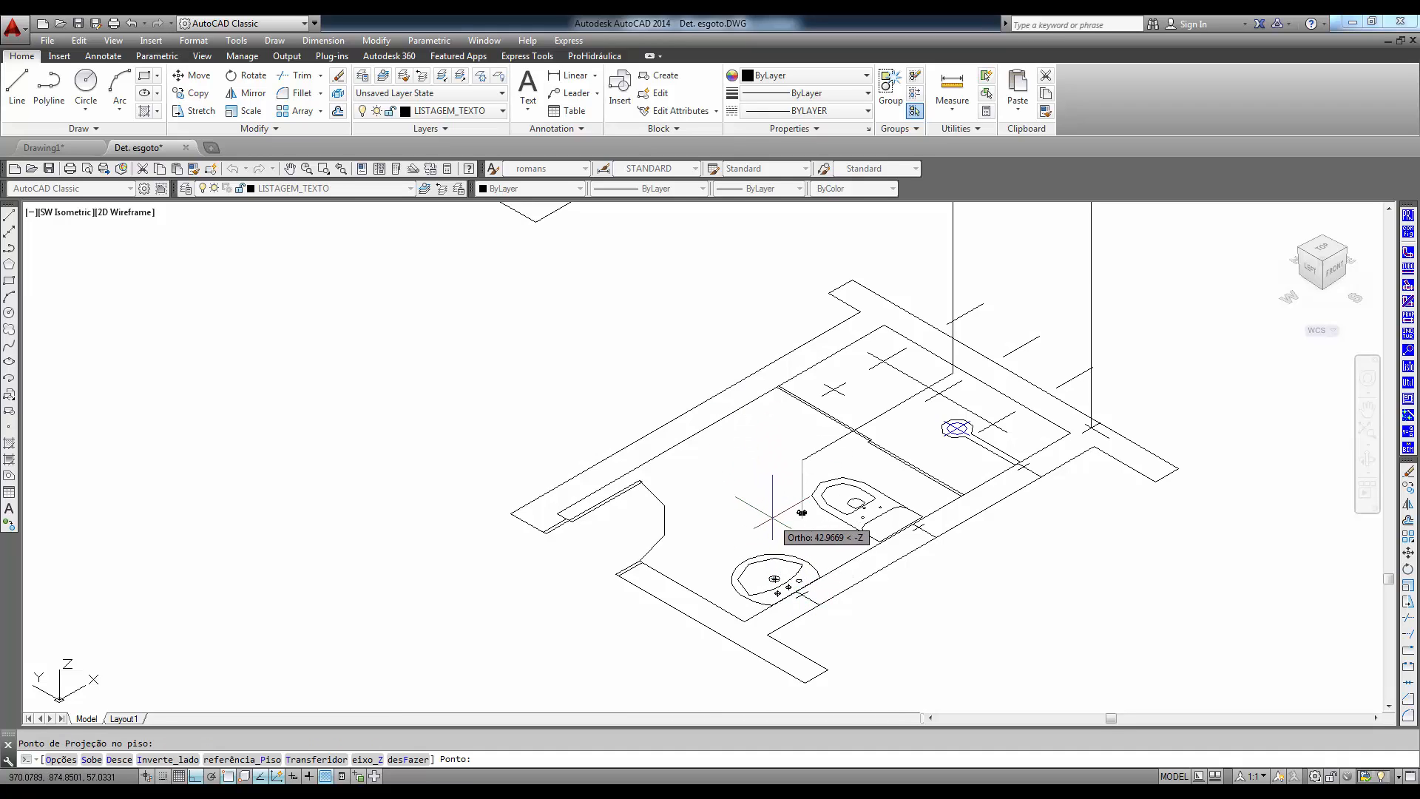
- Drop the washbasin branch 40 down along Z and finish it with a 10-unit outlet segment at 90°
scroll(772, 515, up, 2)
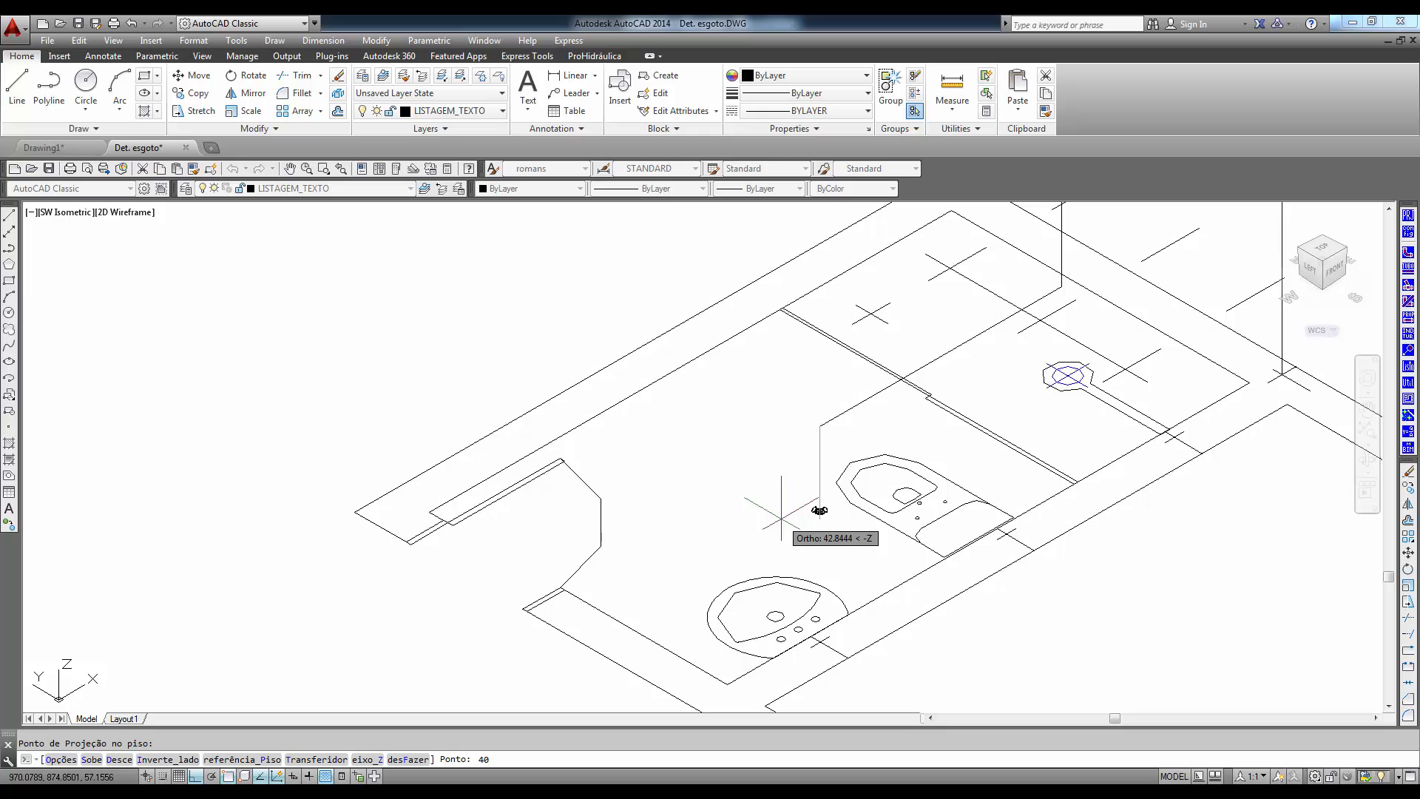
key(Return)
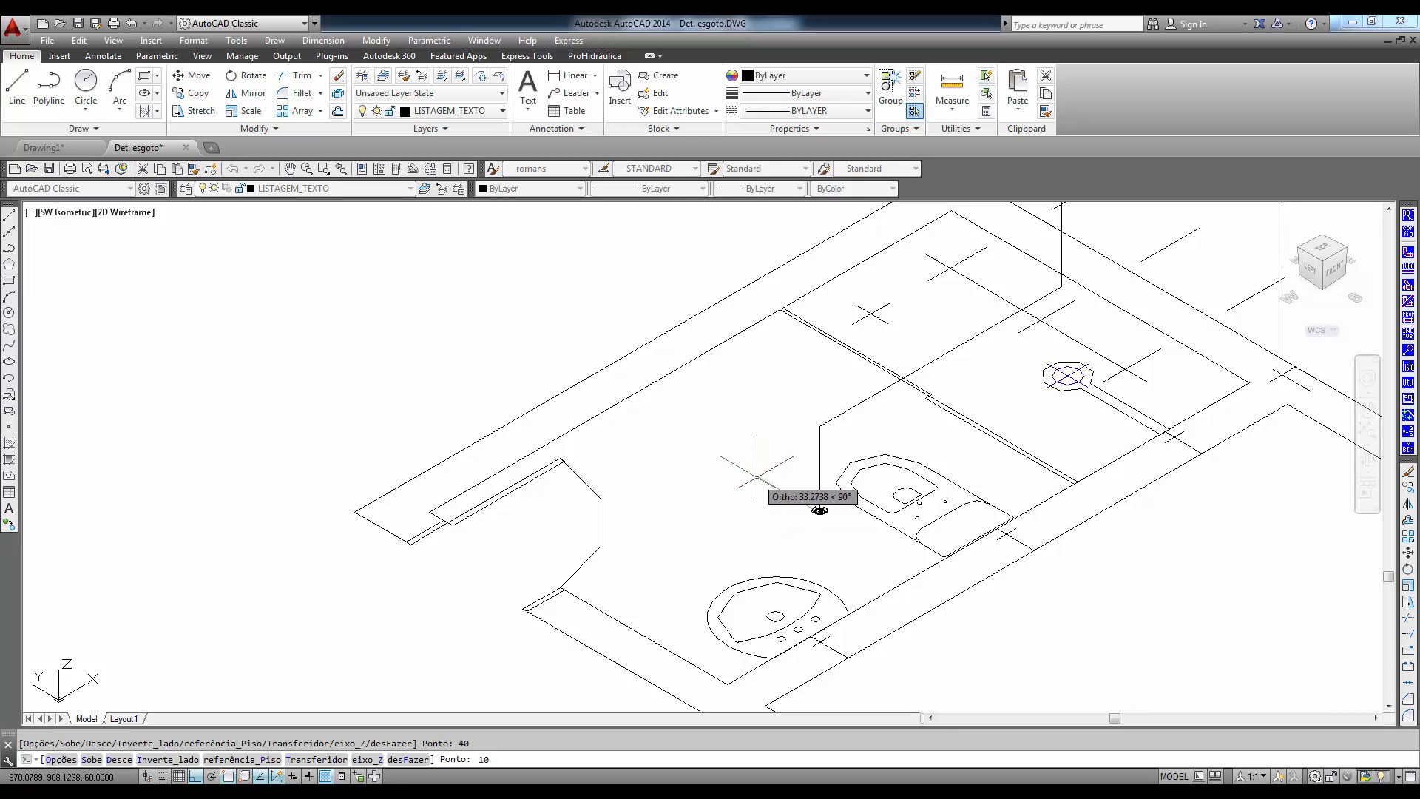
text(10)
key(Return)
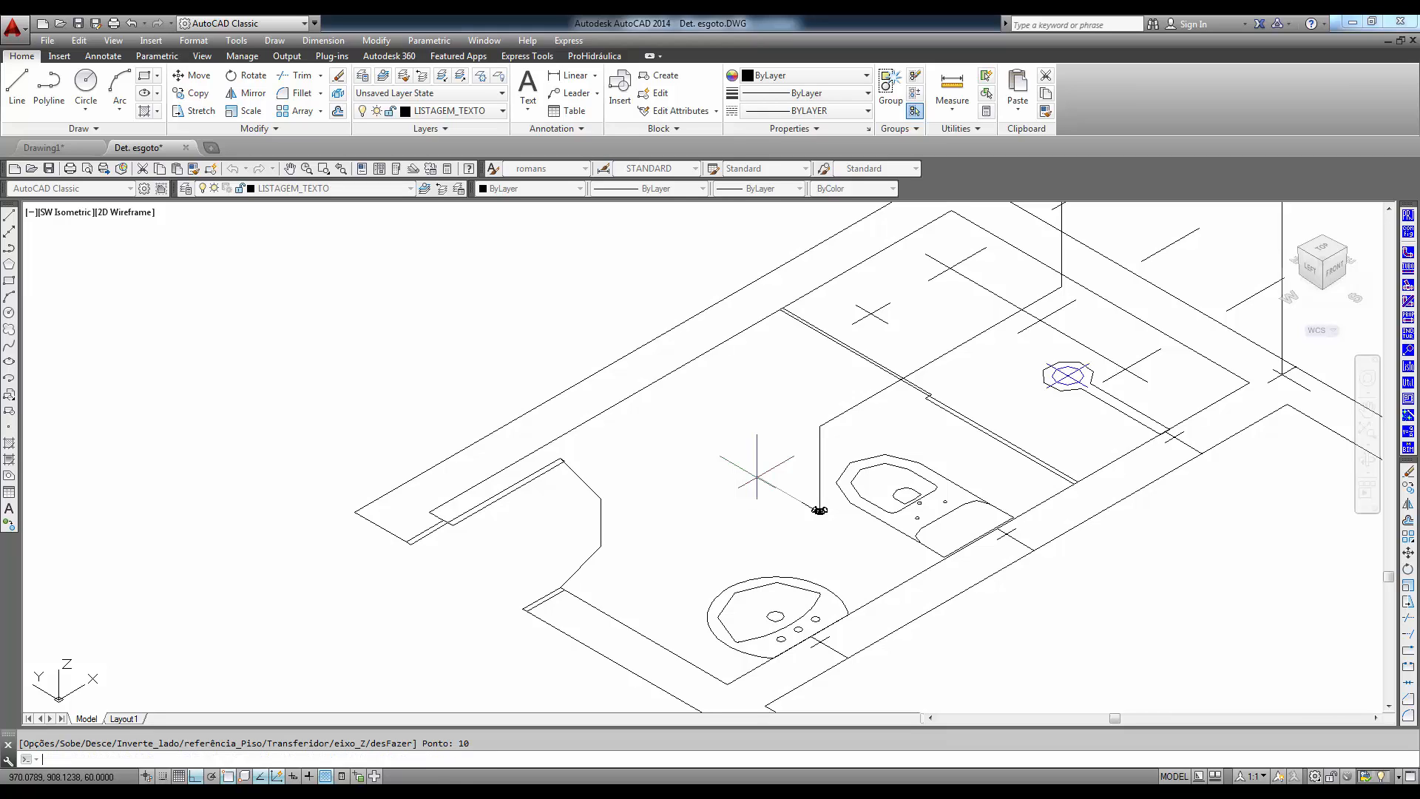
key(Return)
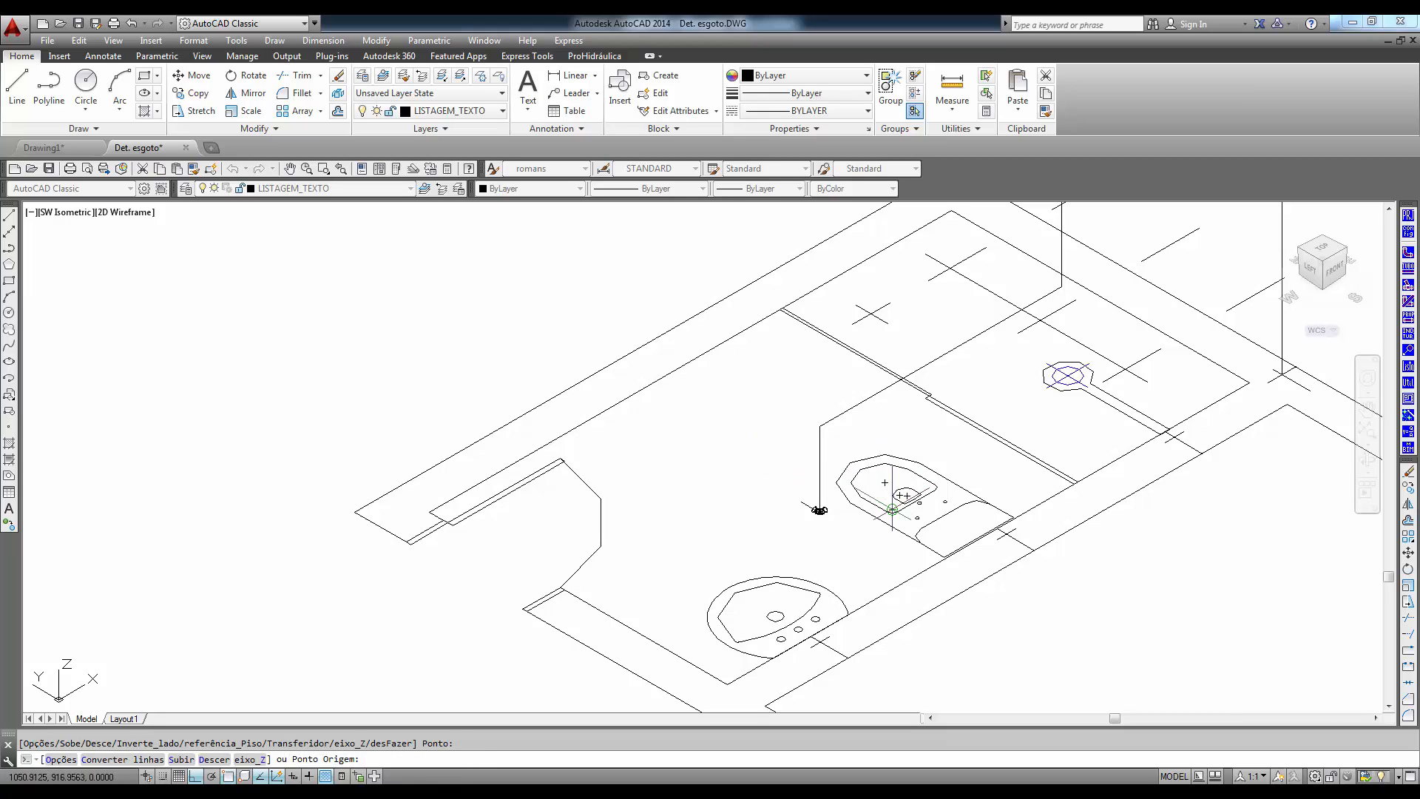
- Leave the pipe insertion and erase the Joelho 90 com bucha de latão at the washbasin branch's end
scroll(820, 510, up, 2)
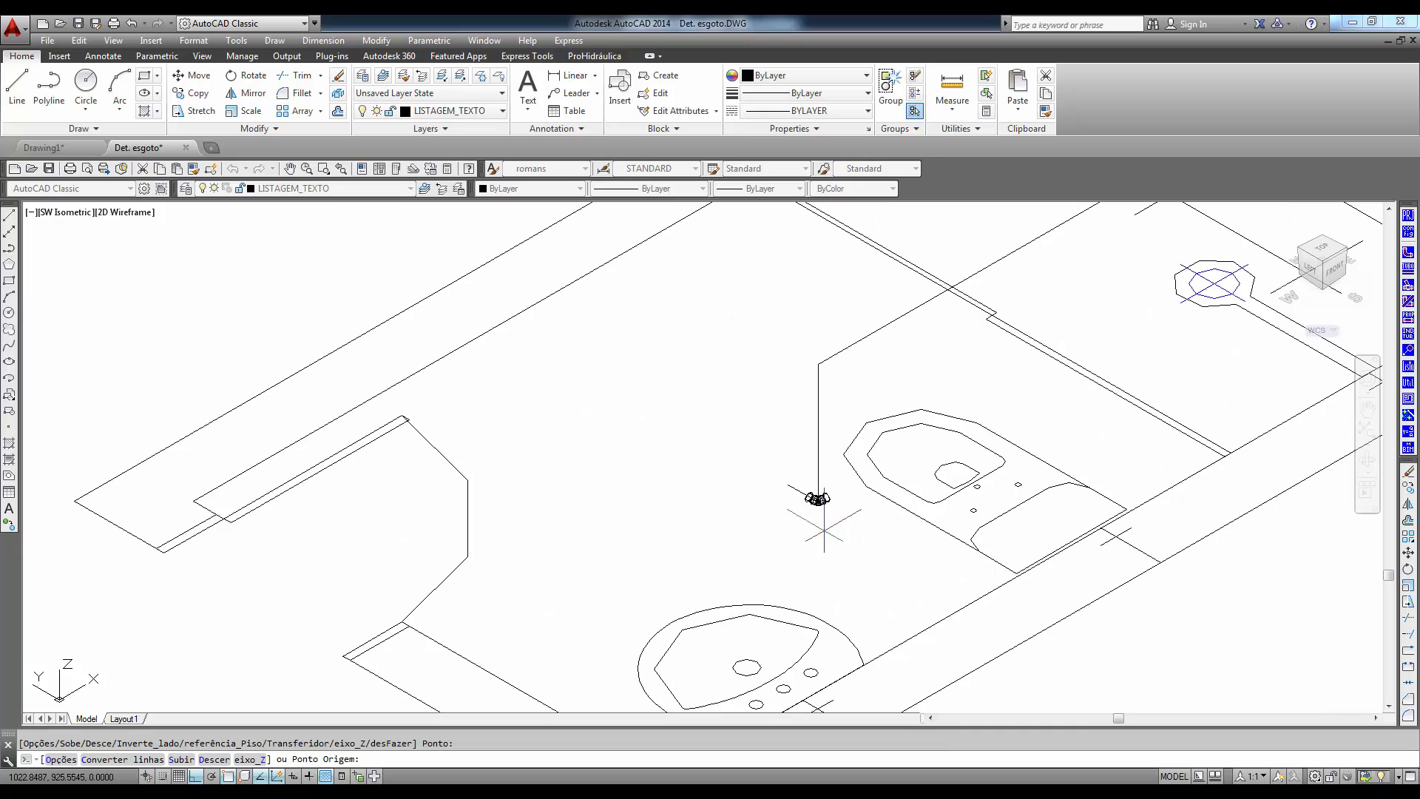
click(818, 499)
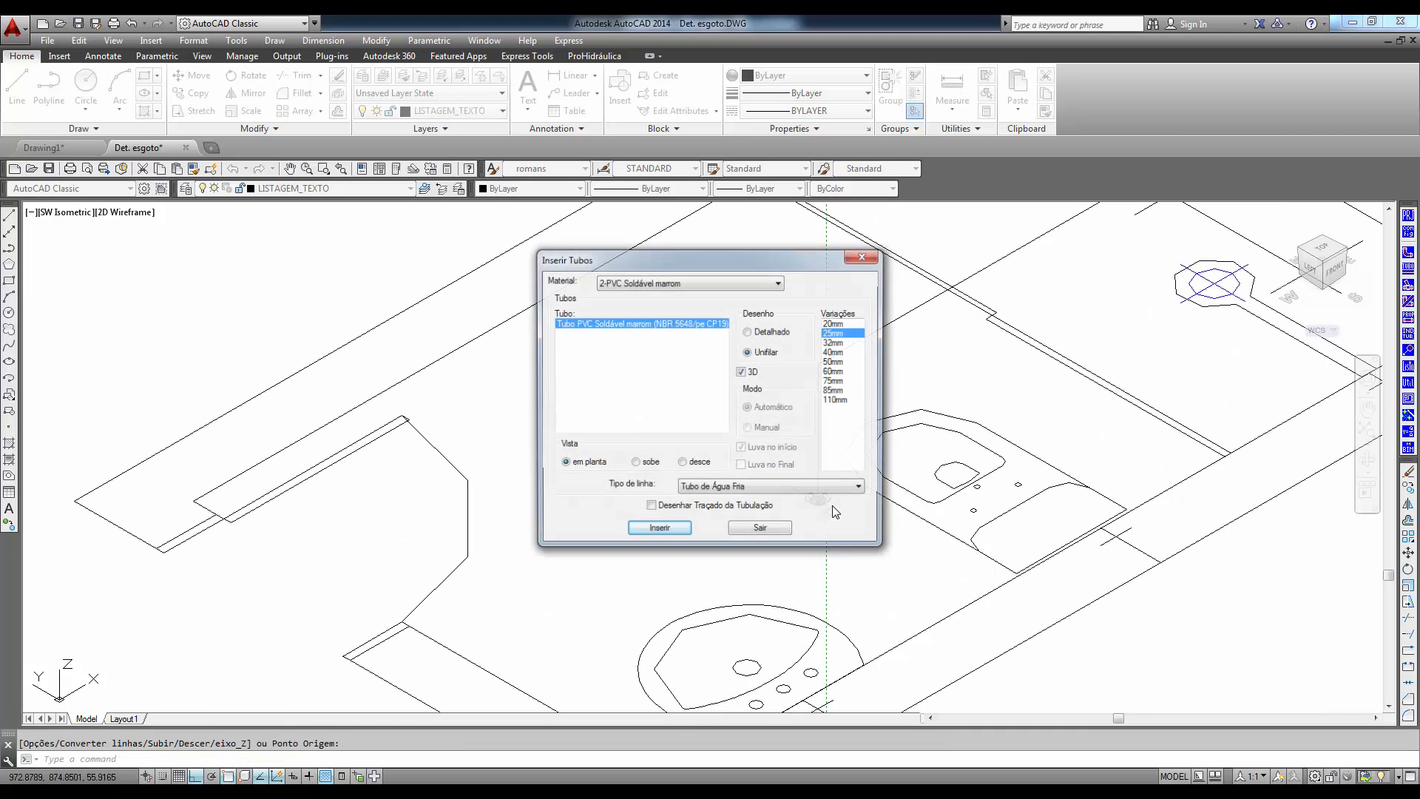
click(760, 528)
scroll(888, 510, down, 3)
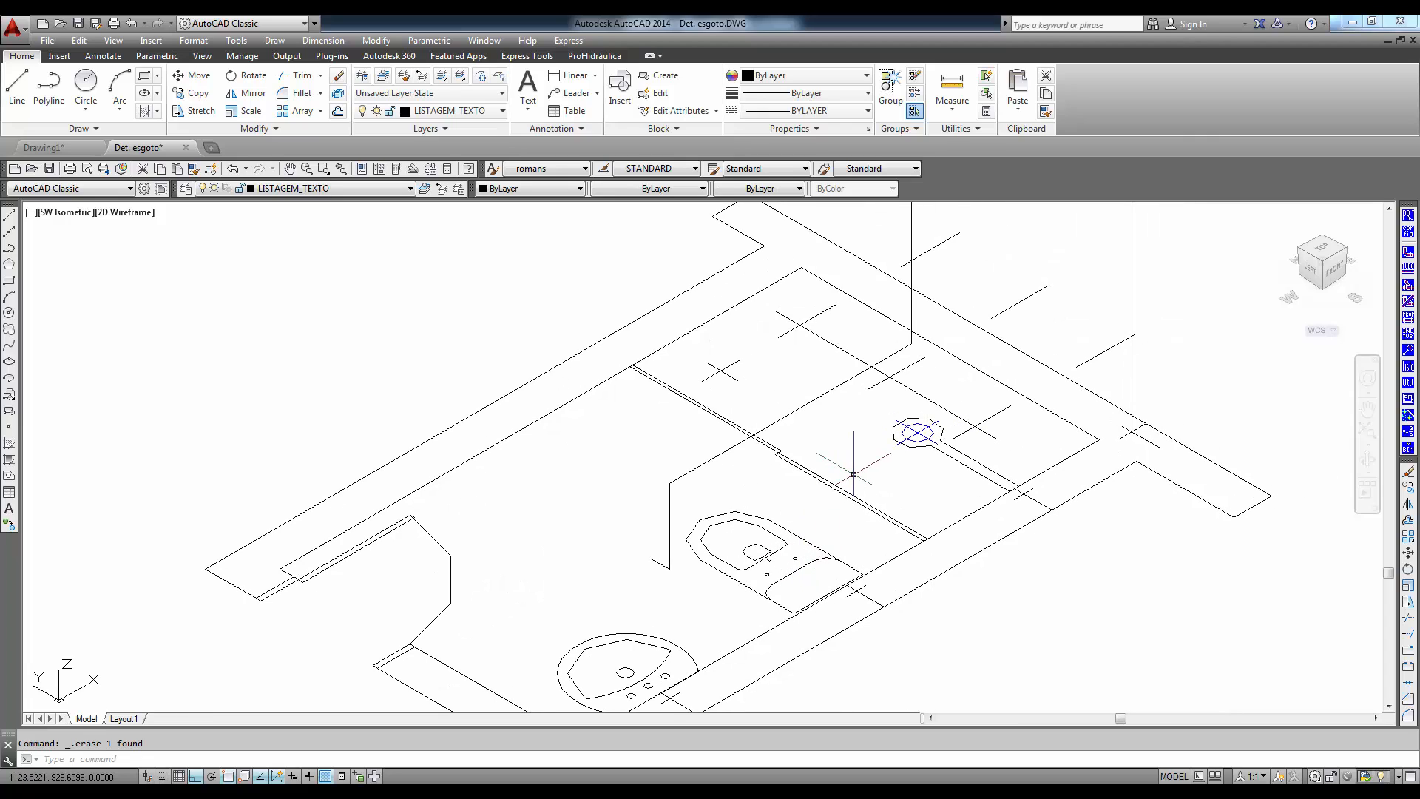
- Draw a vertical guide line about 120 long up along Z from the toilet's wall mark
text(l)
key(Return)
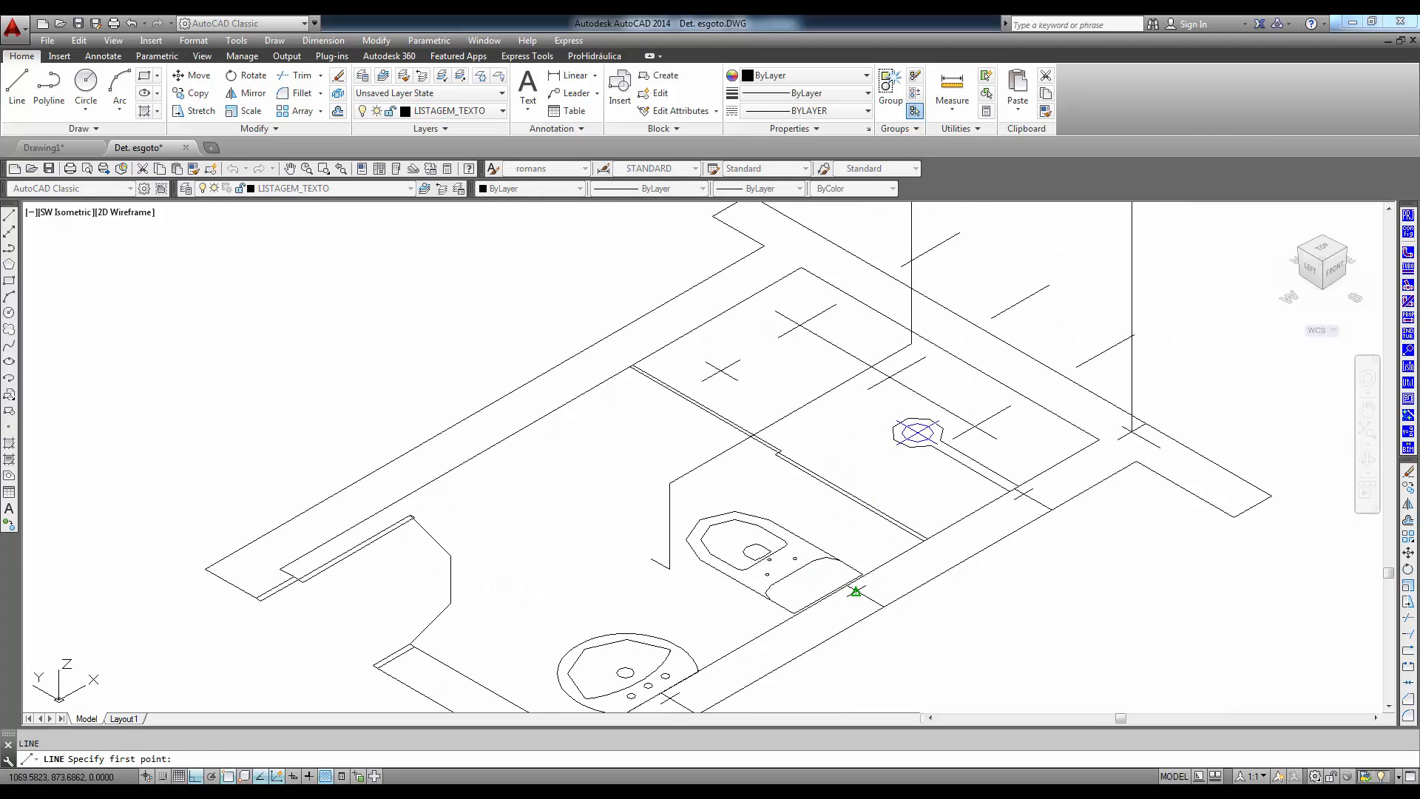
click(856, 589)
click(867, 331)
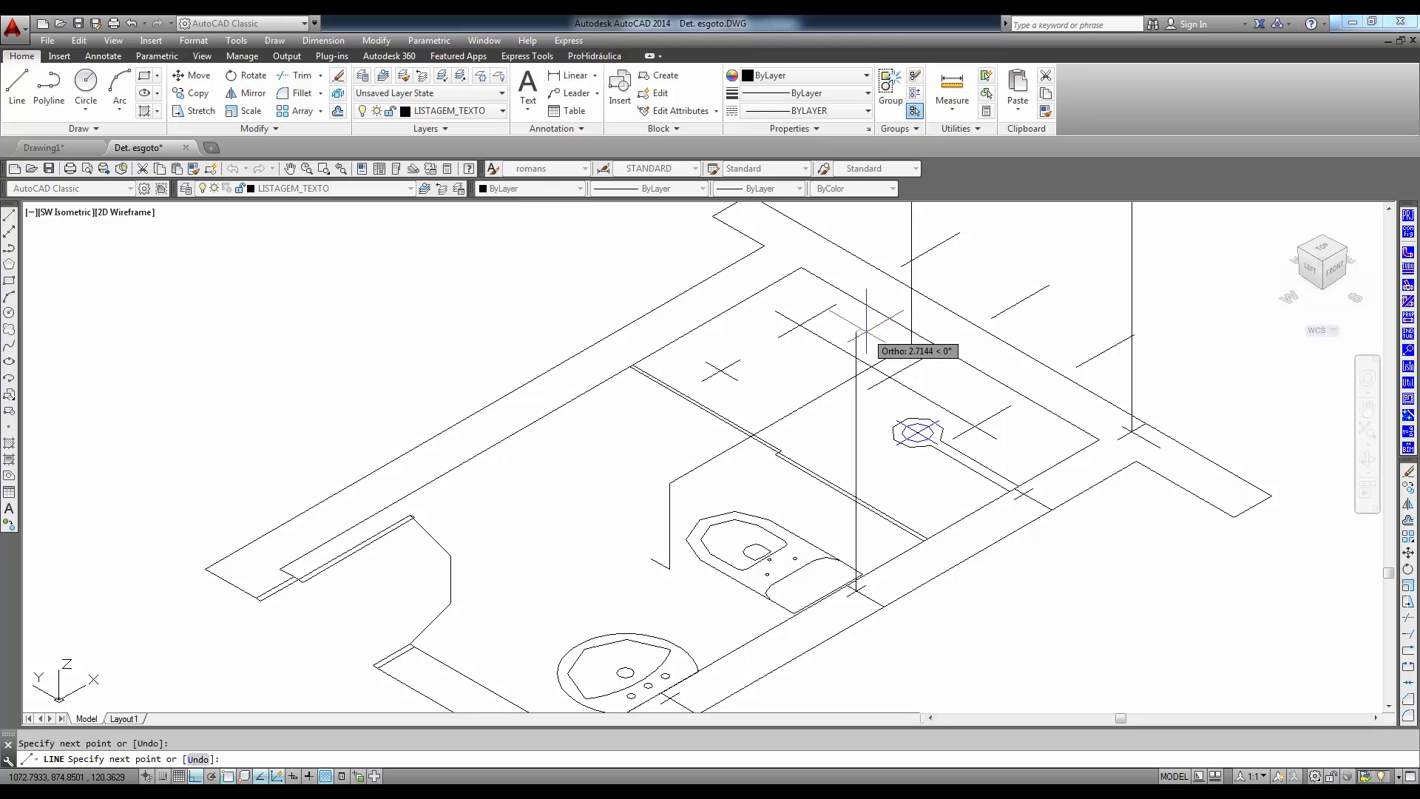
key(Return)
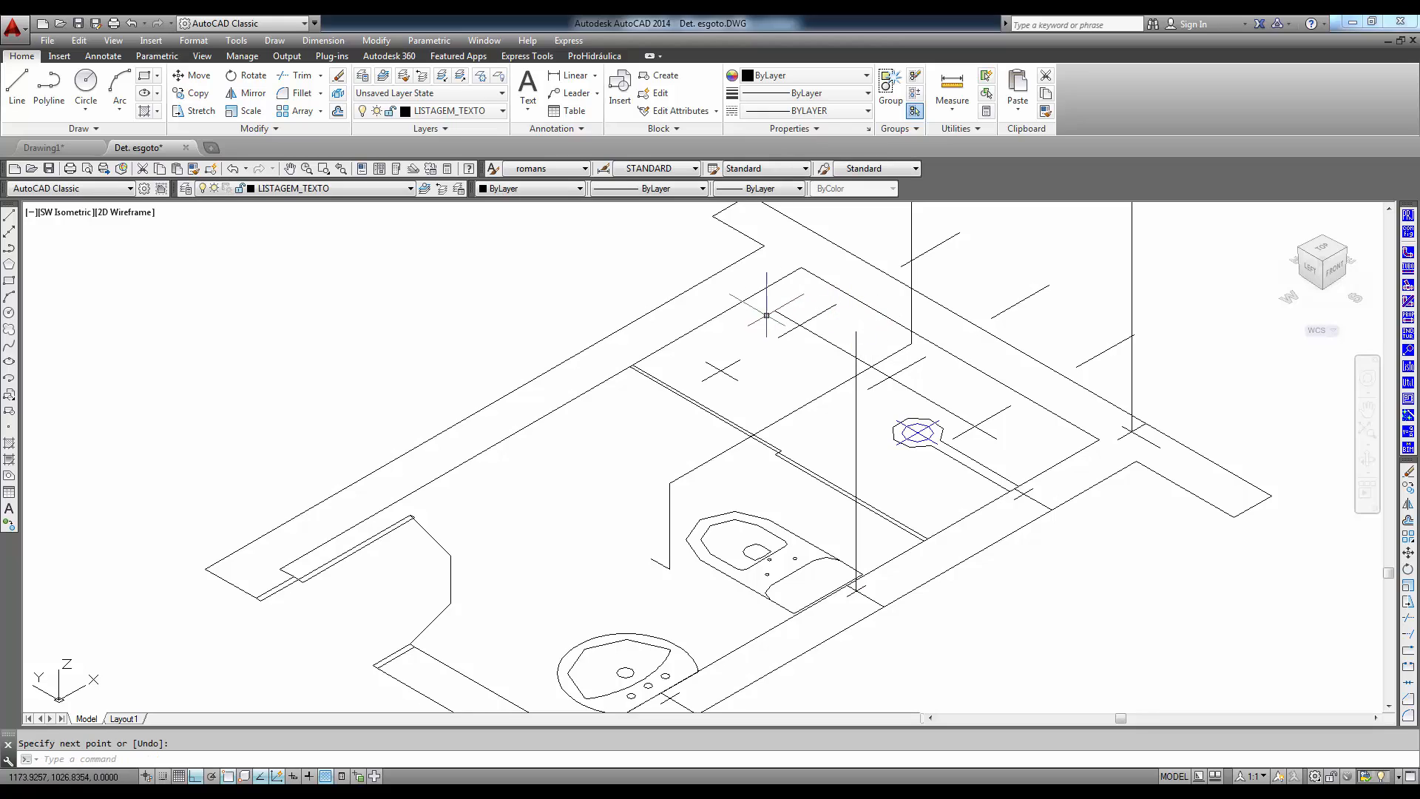
- Insert a 25mm single-line 3D cold-water pipe from the branch at the toilet's guide line, 75 down along Z plus a 10-unit outlet at 90°
click(1409, 281)
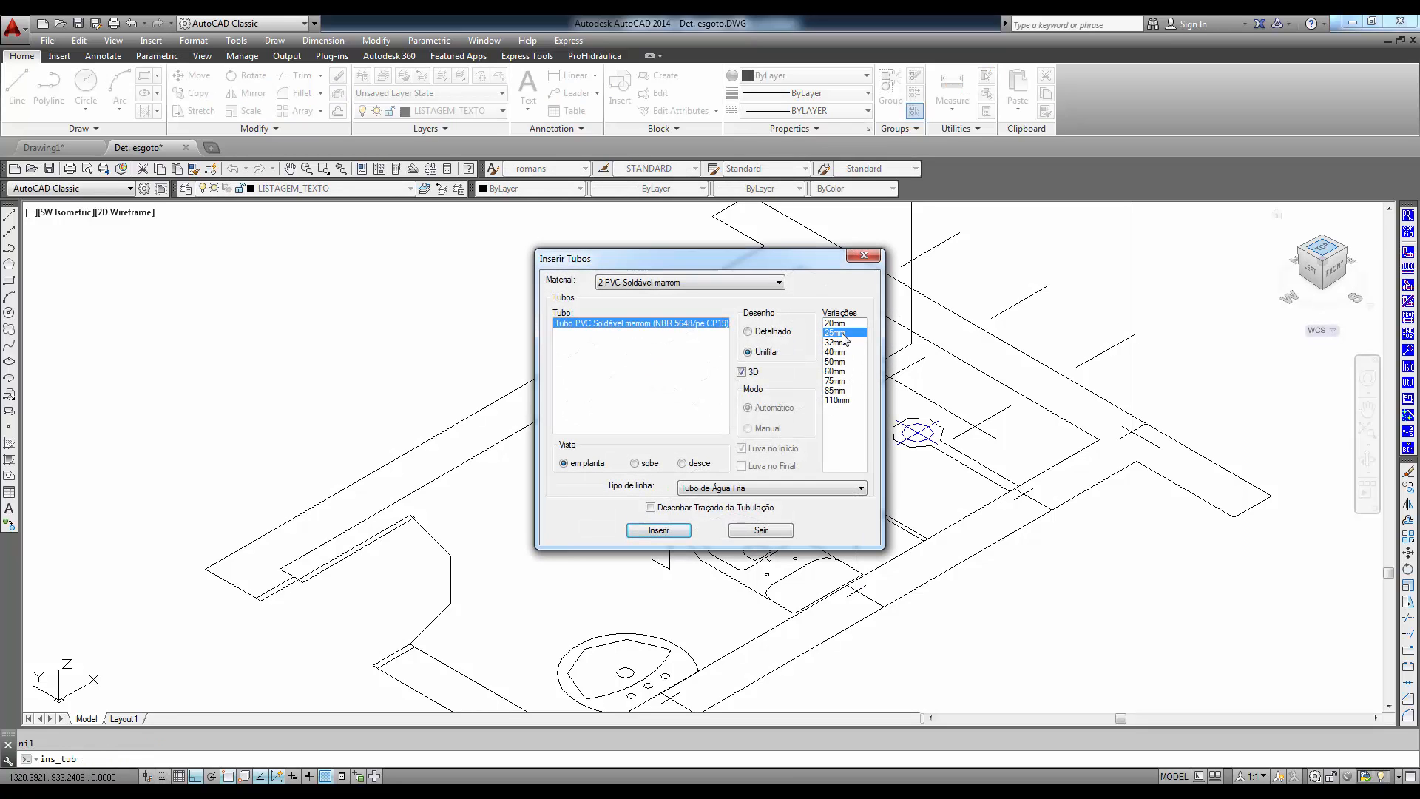
click(659, 532)
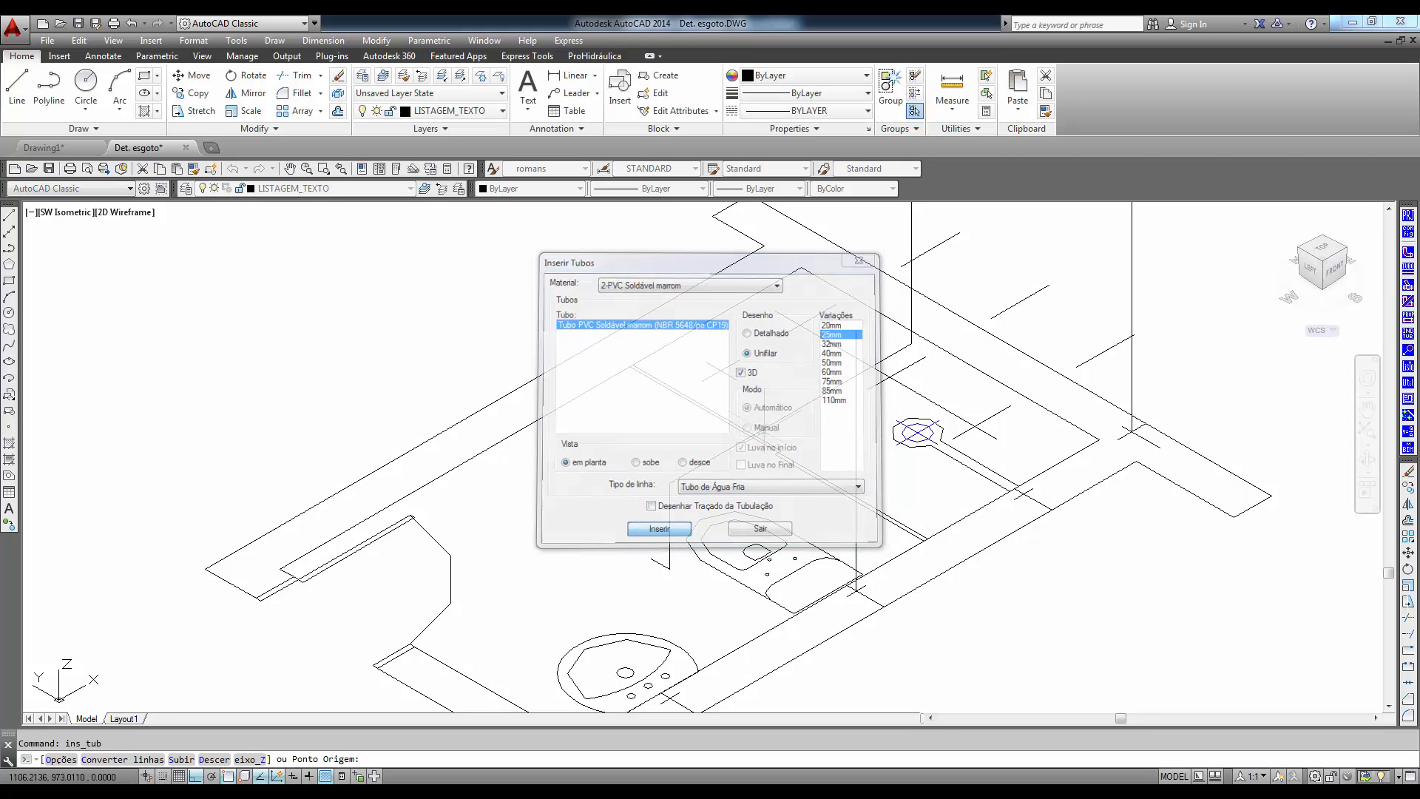
click(856, 376)
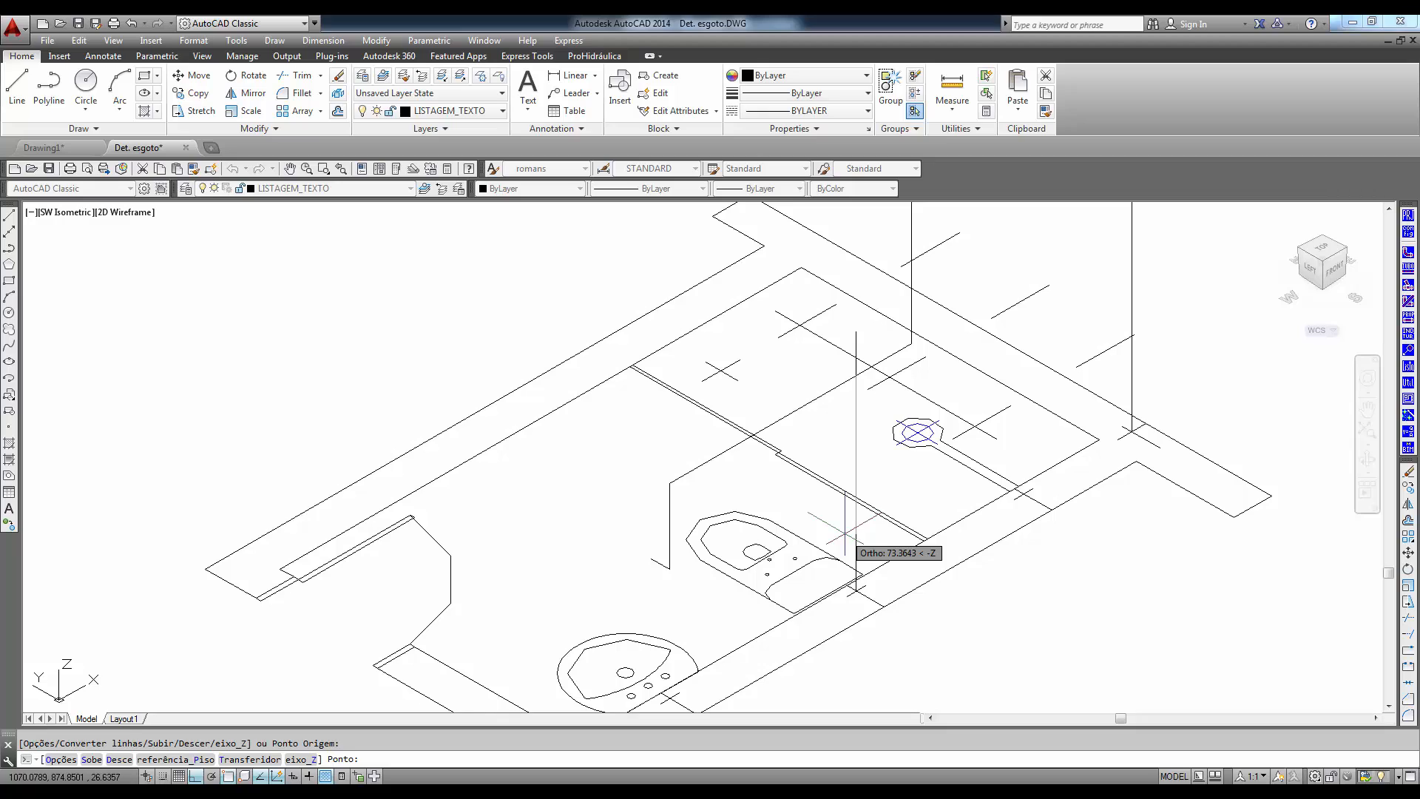
text(75)
key(Return)
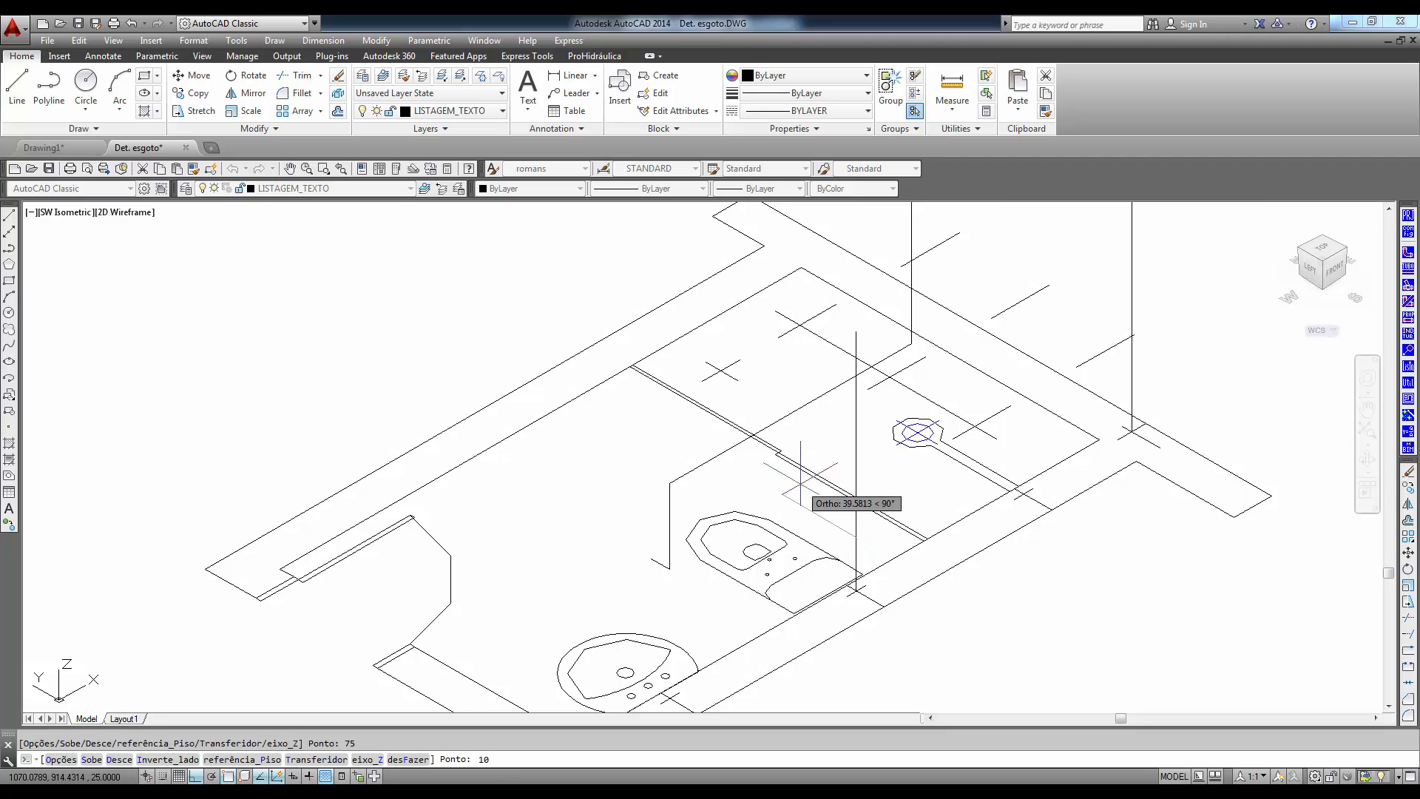
text(10)
key(Return)
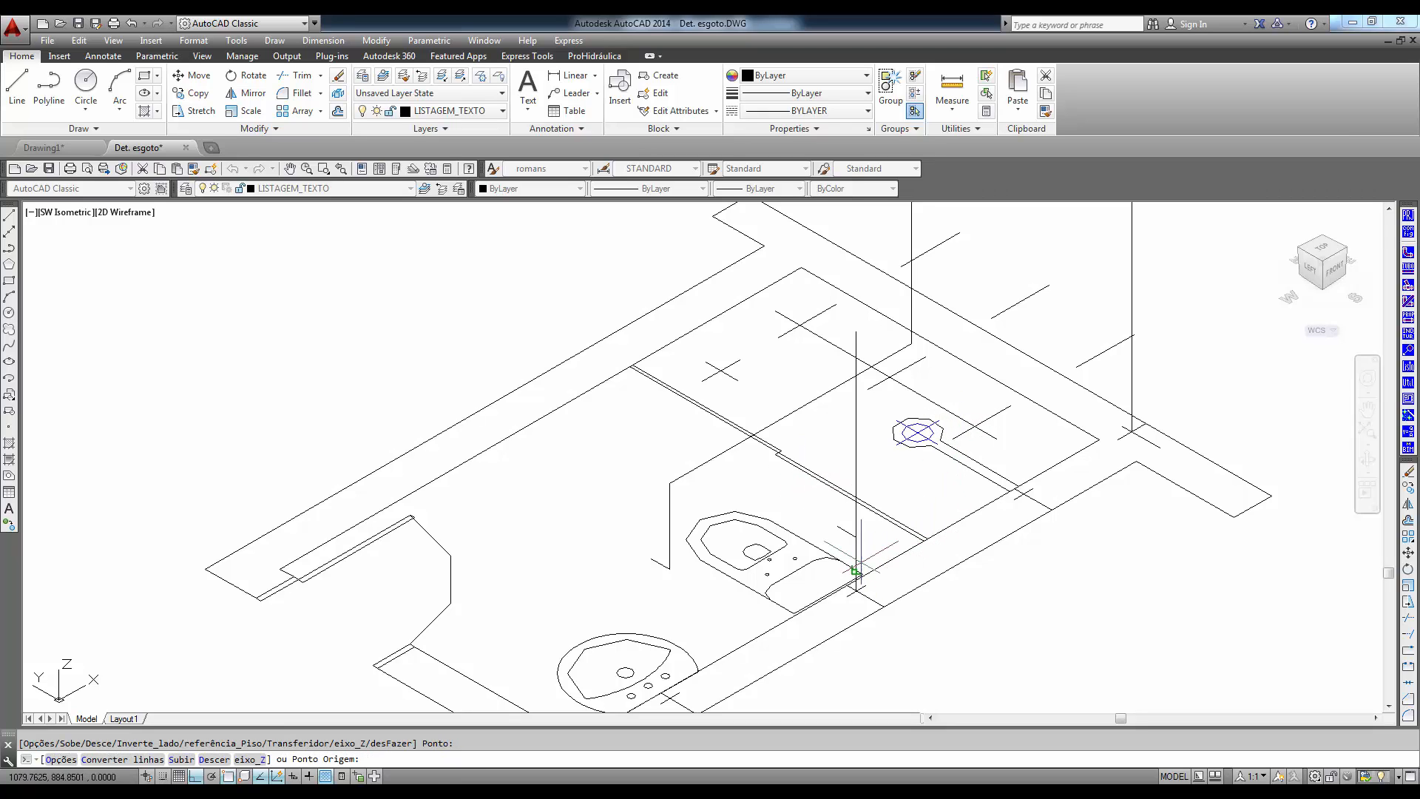
- Leave the pipe insertion and erase the vertical guide line above the toilet's wall mark
key(Return)
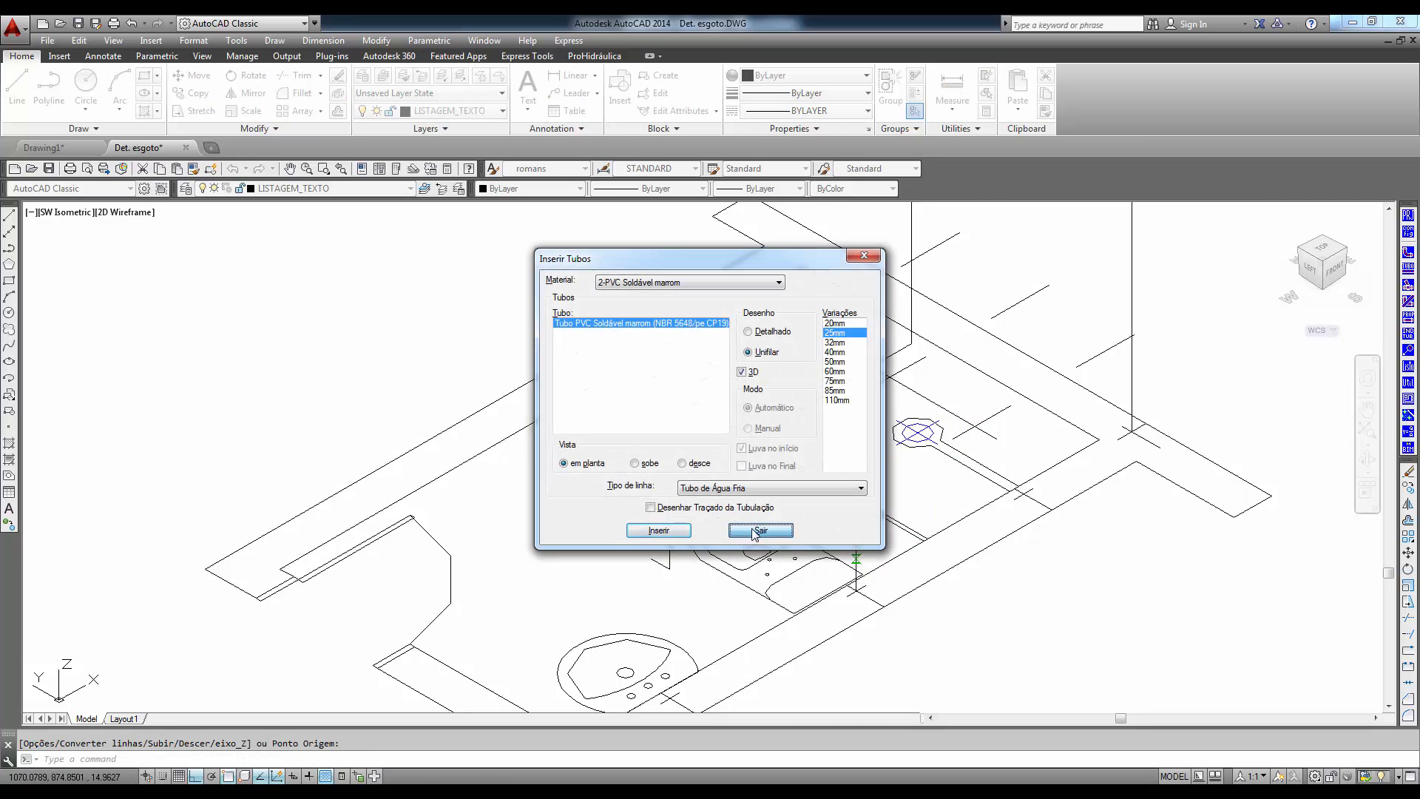
click(753, 534)
click(857, 551)
key(Delete)
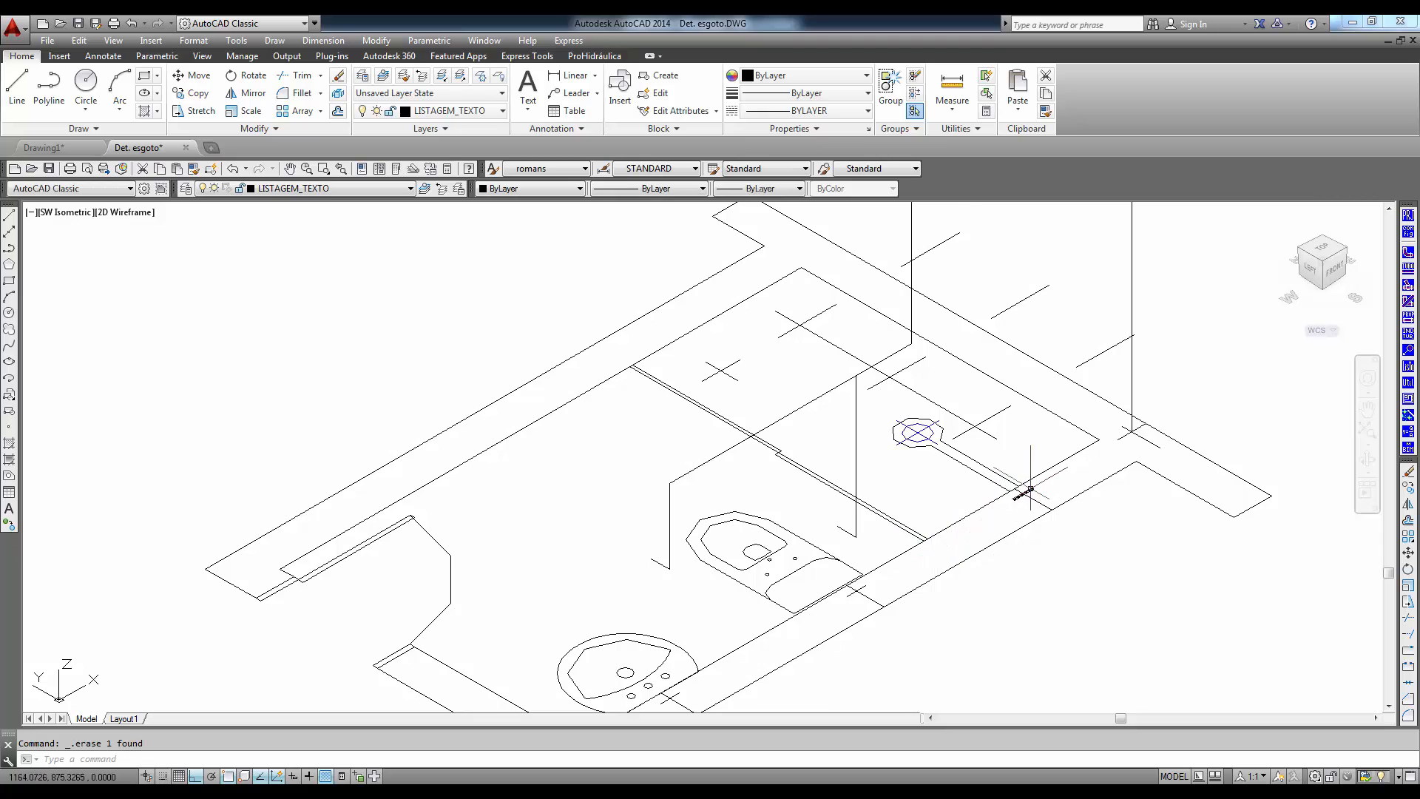
- Draw a vertical guide from the shower's wall mark with two segments, 110 and 100 long, up along Z
scroll(1031, 488, down, 2)
mouse_move(1030, 477)
middle_down()
mouse_move(952, 546)
mouse_move(759, 619)
middle_up()
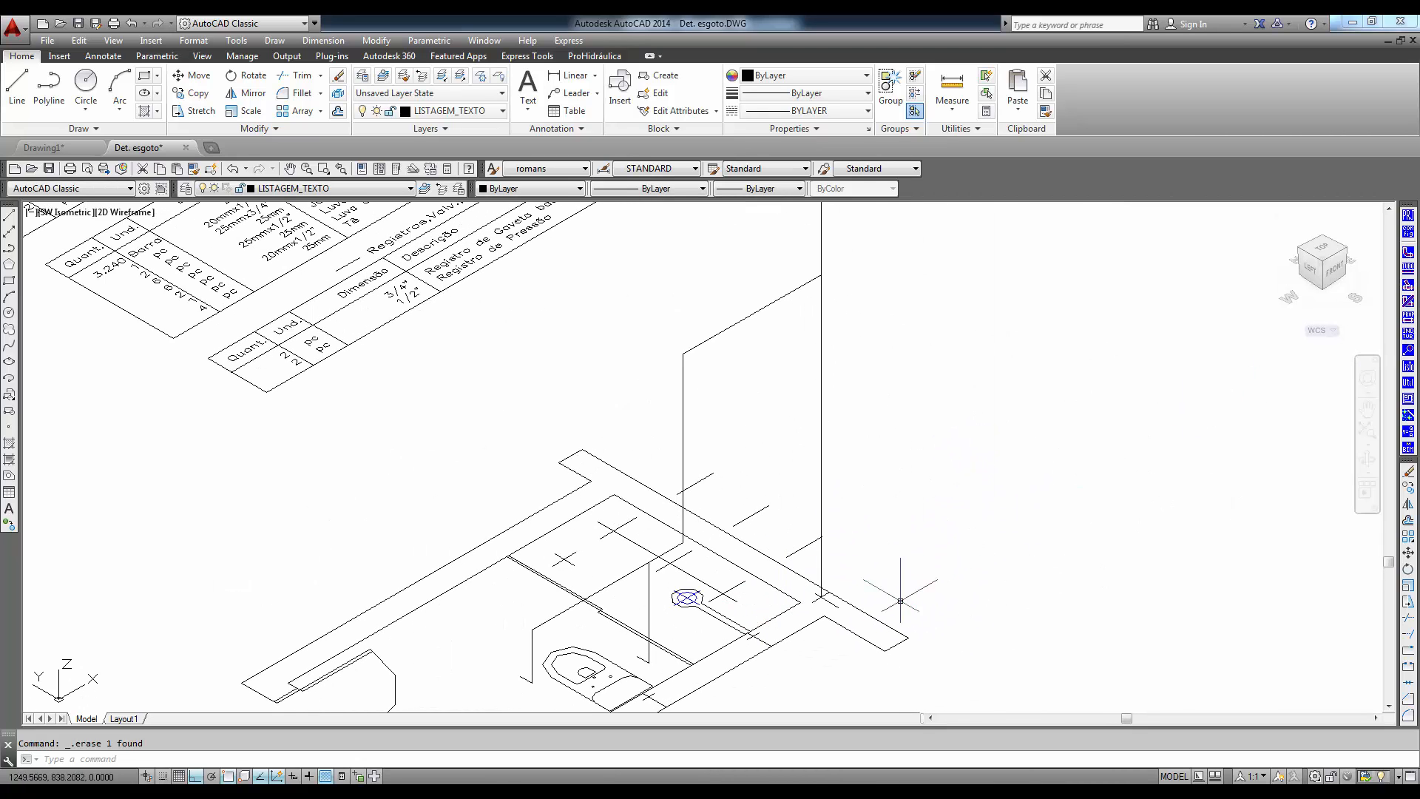
key(Return)
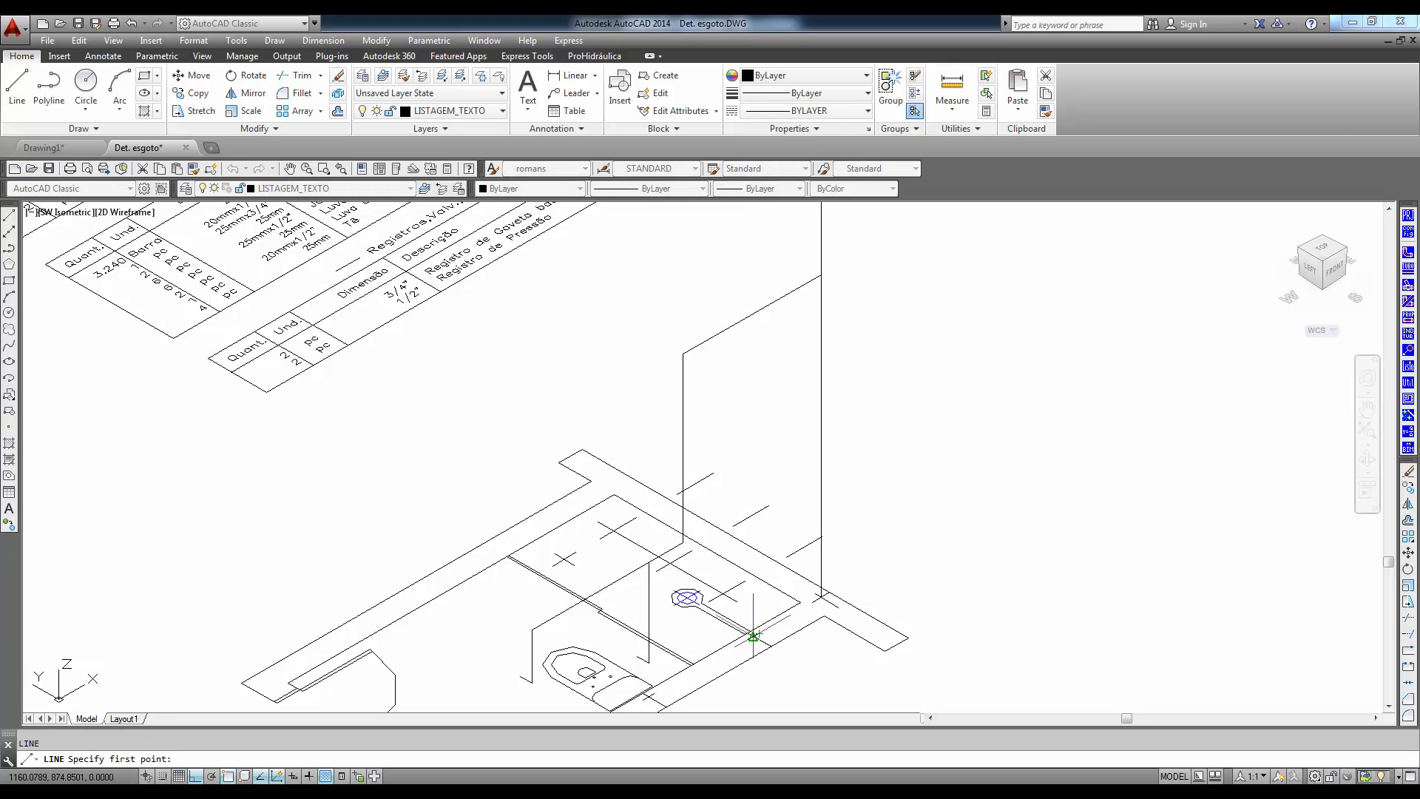
scroll(753, 636, up, 6)
click(753, 636)
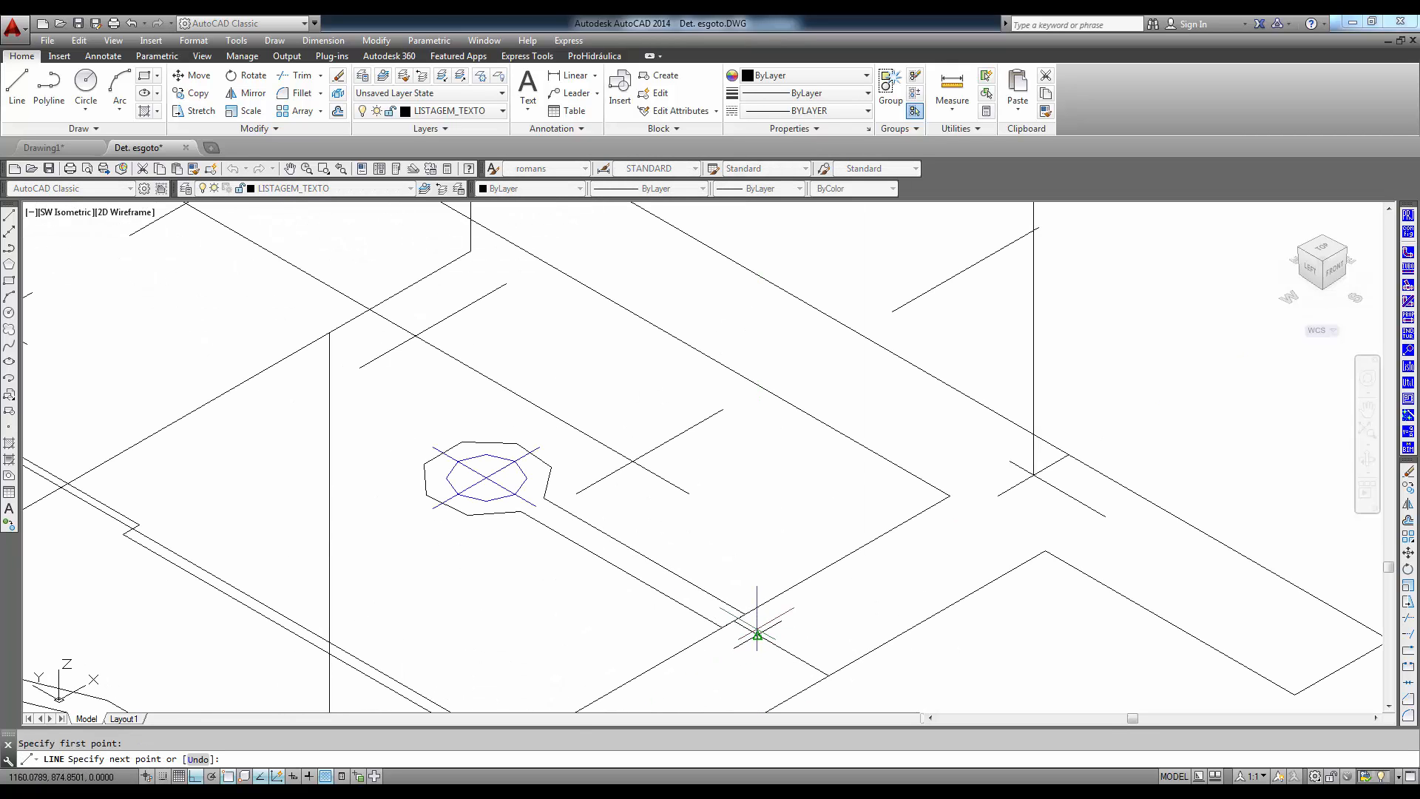
scroll(745, 423, down, 6)
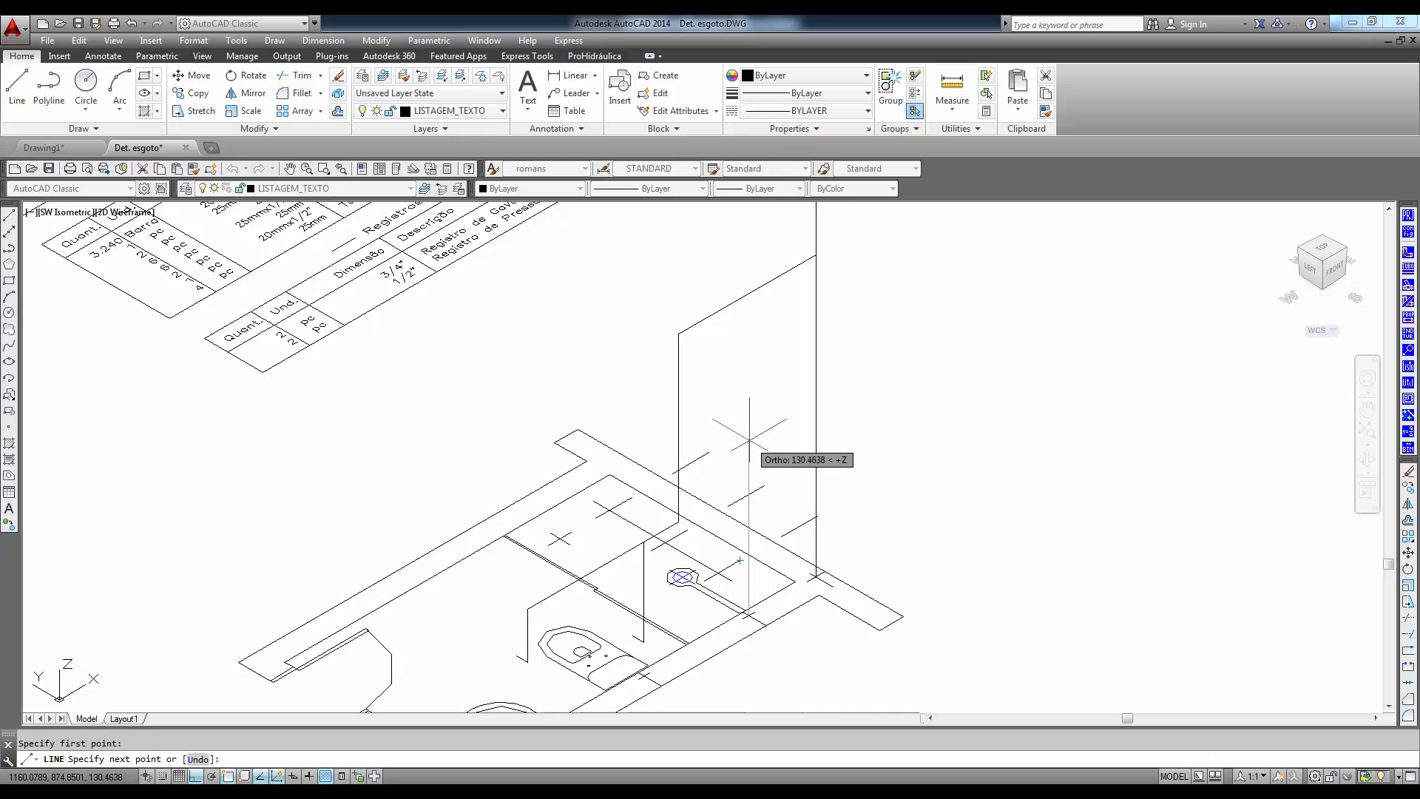
text(110)
key(Return)
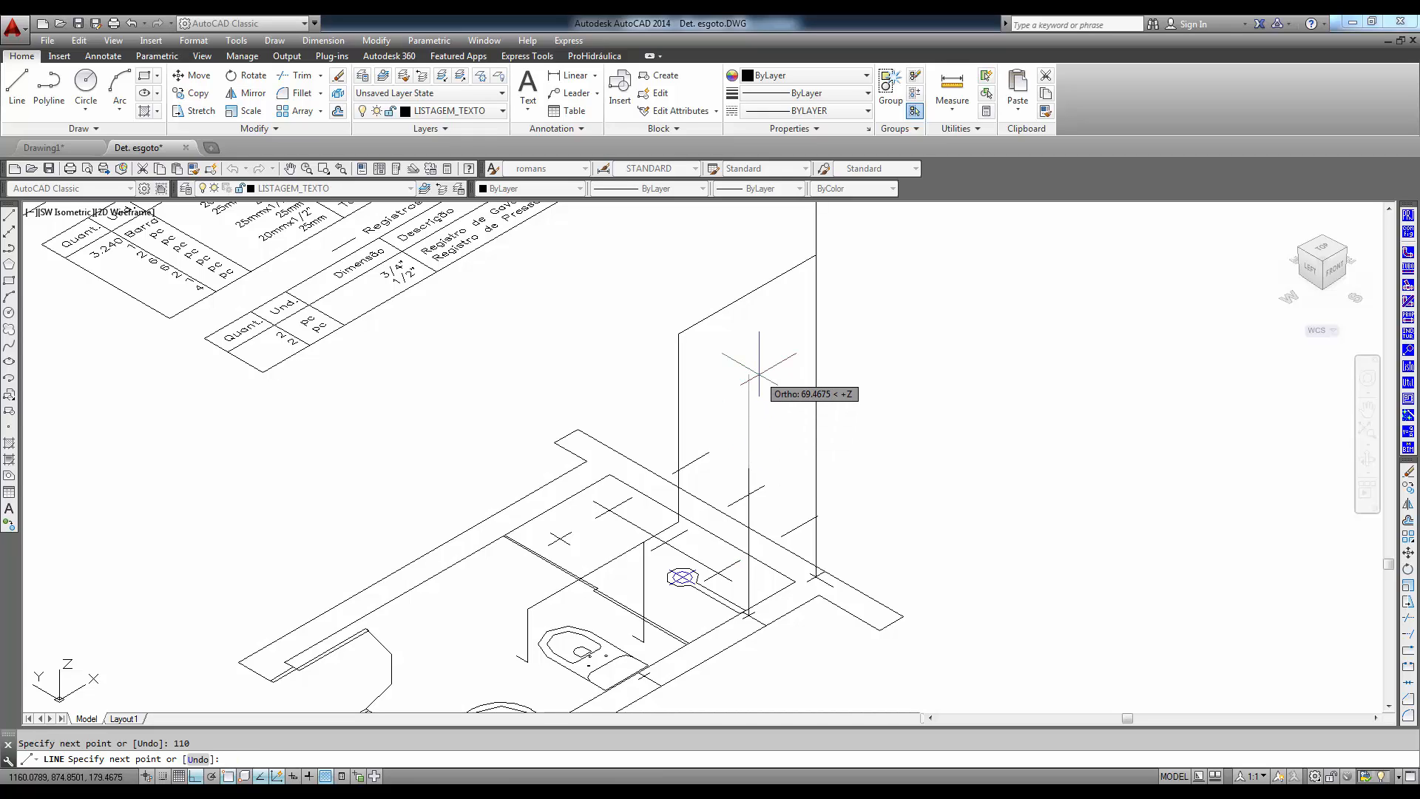
text(100)
key(Return)
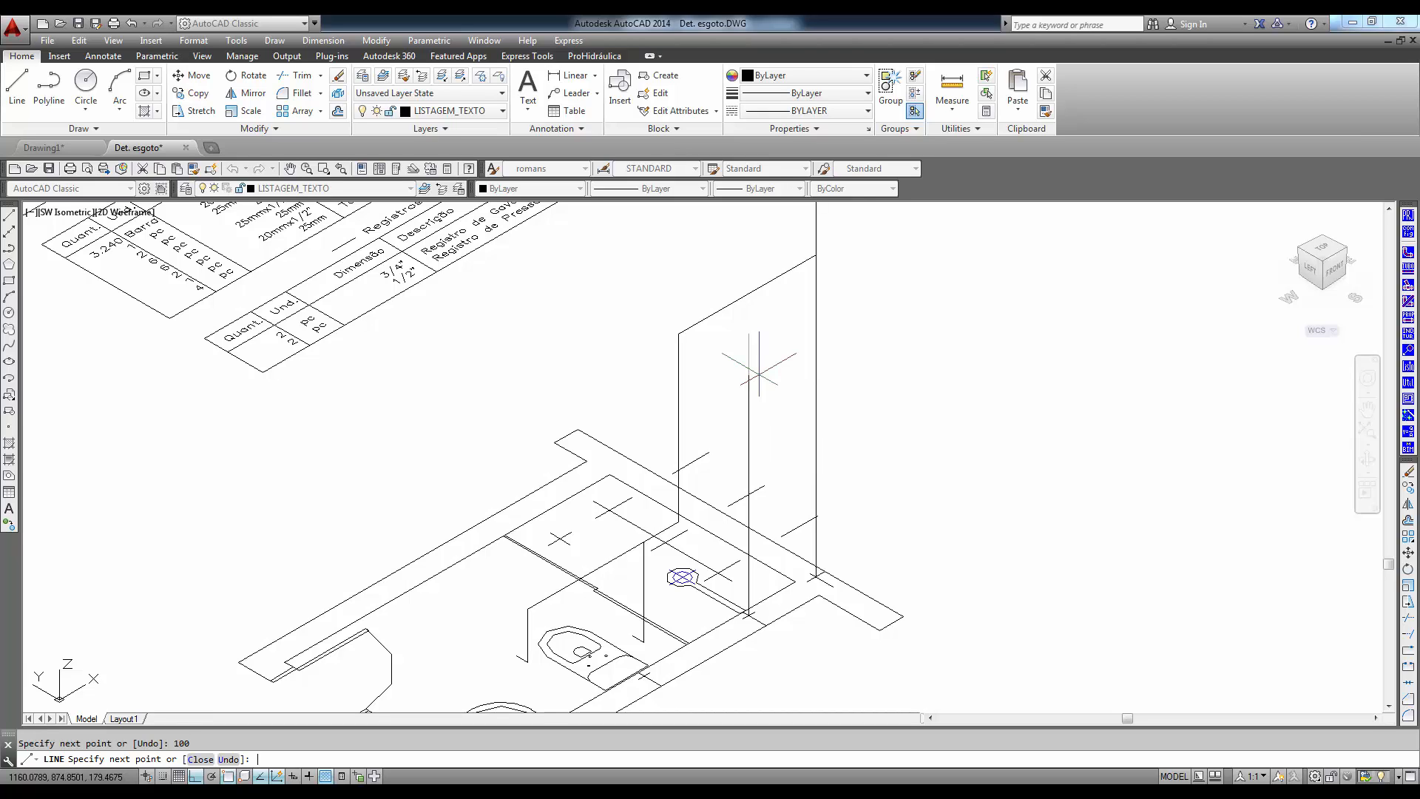
- Insert a 25mm pipe from the branch corner perpendicular to the shower guide, up to the guide's top, with a 10-unit outlet at 90°
click(1408, 269)
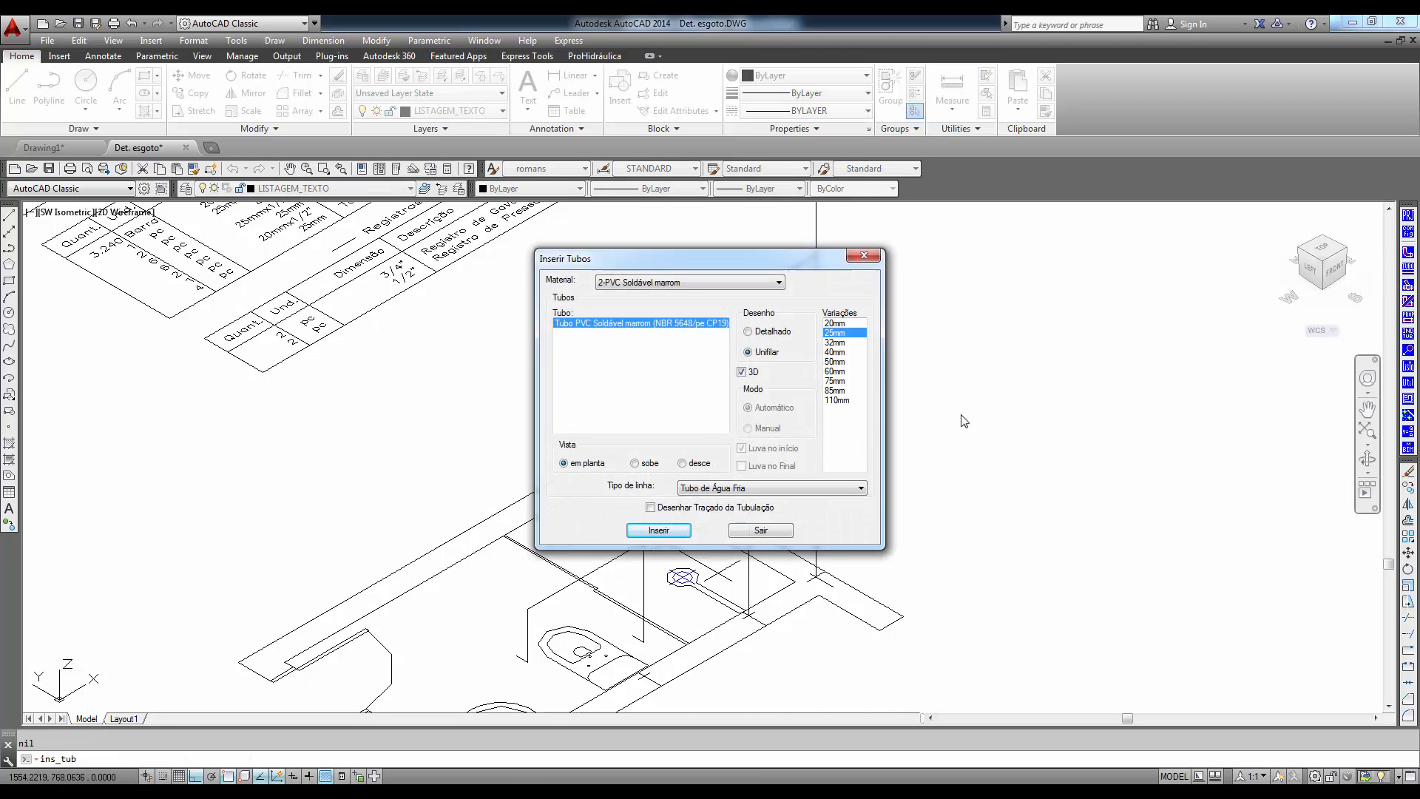
click(658, 531)
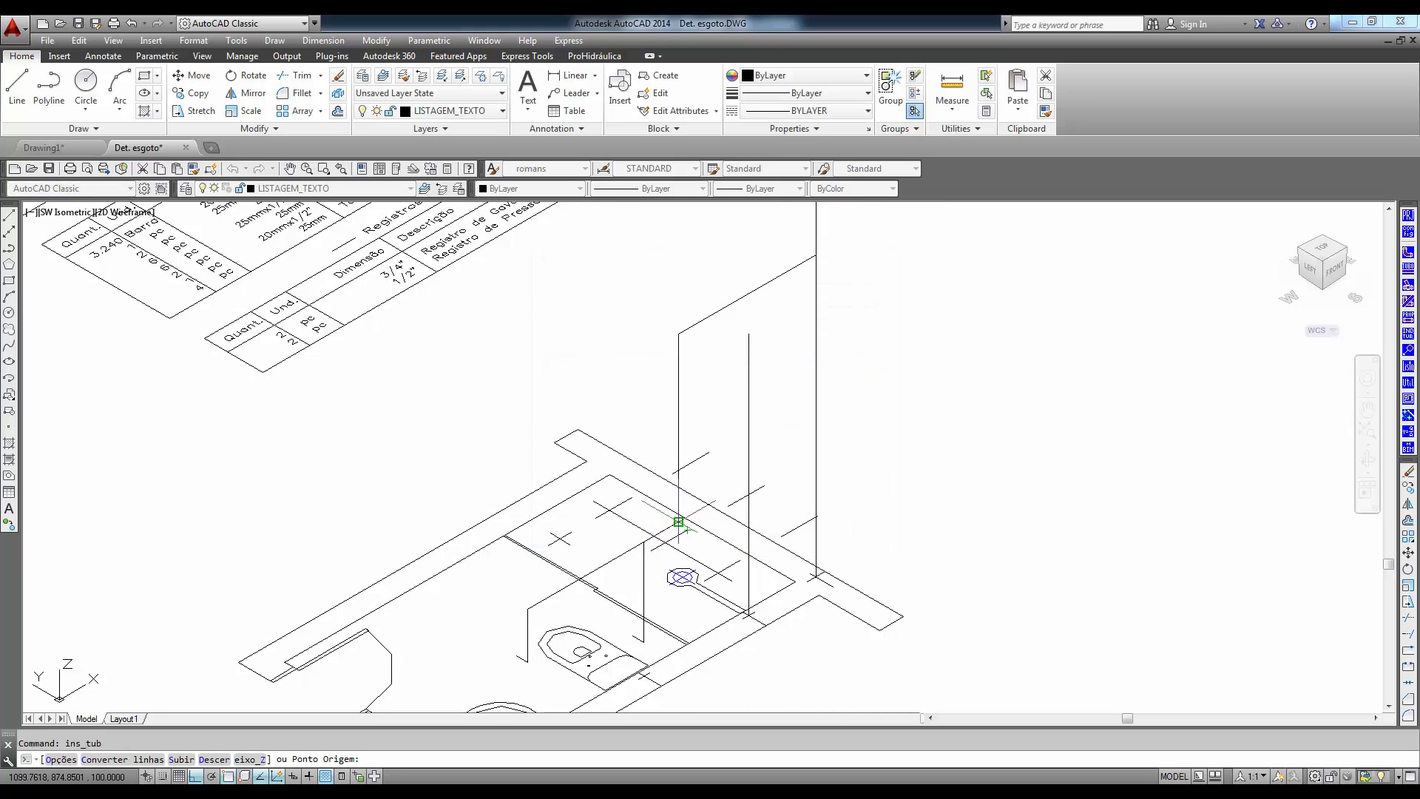
click(679, 522)
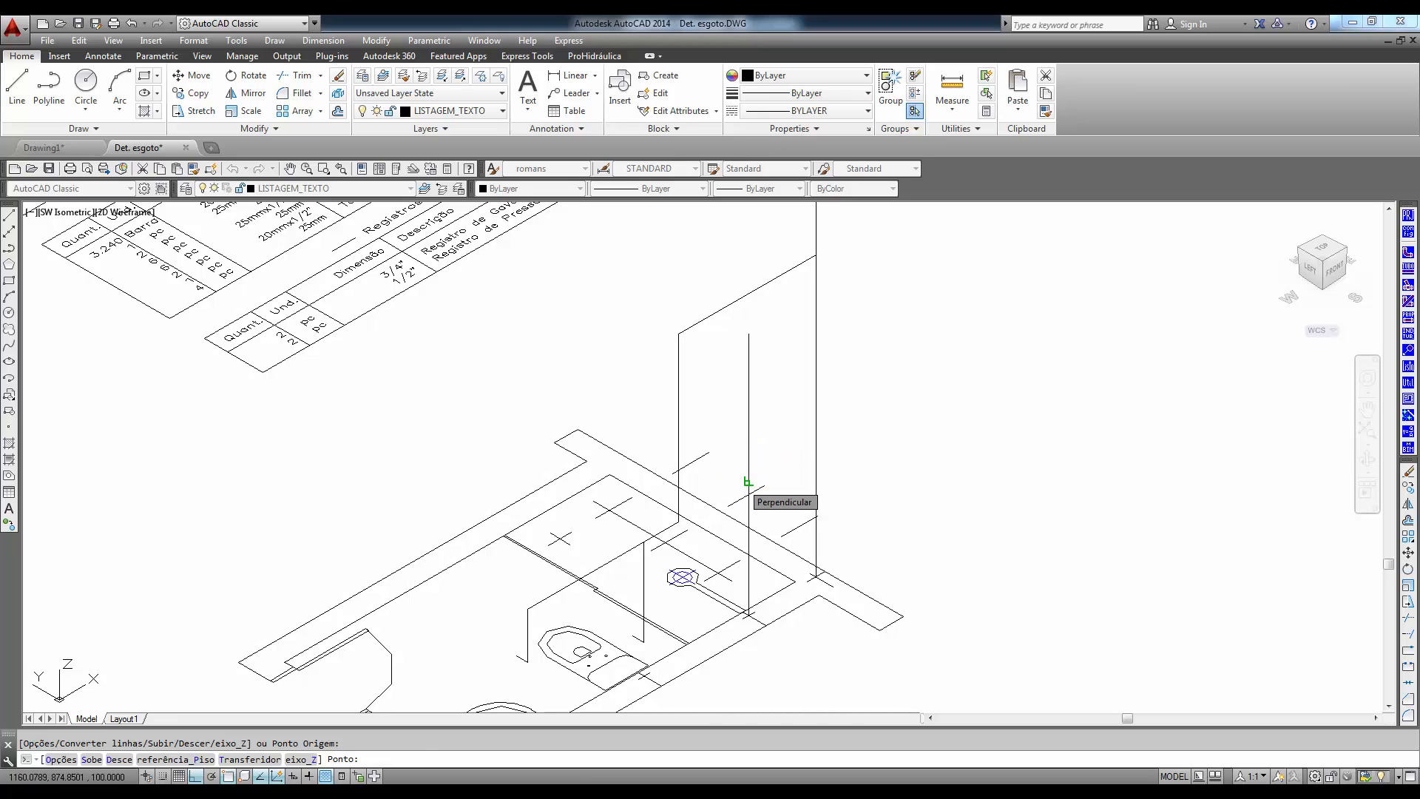
click(747, 482)
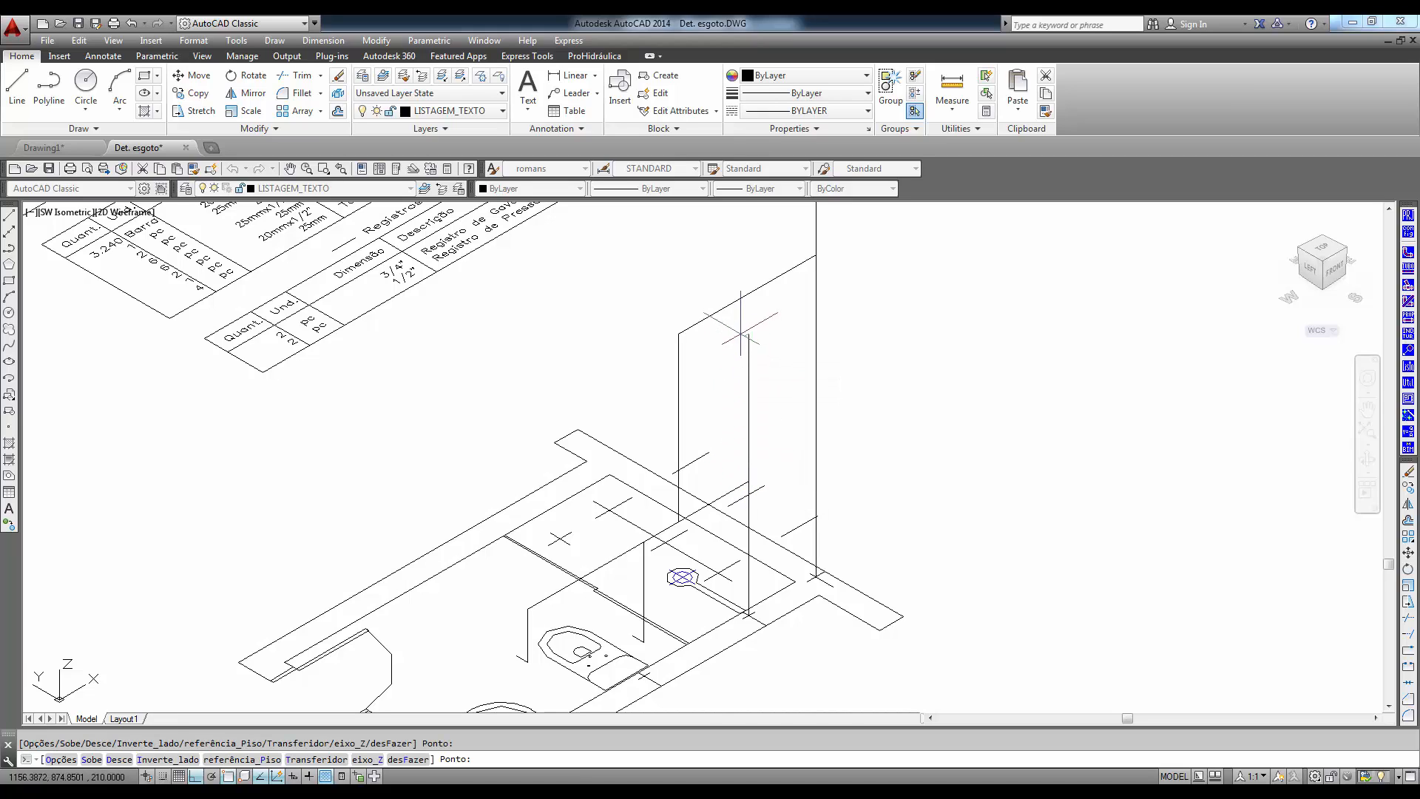
text(10)
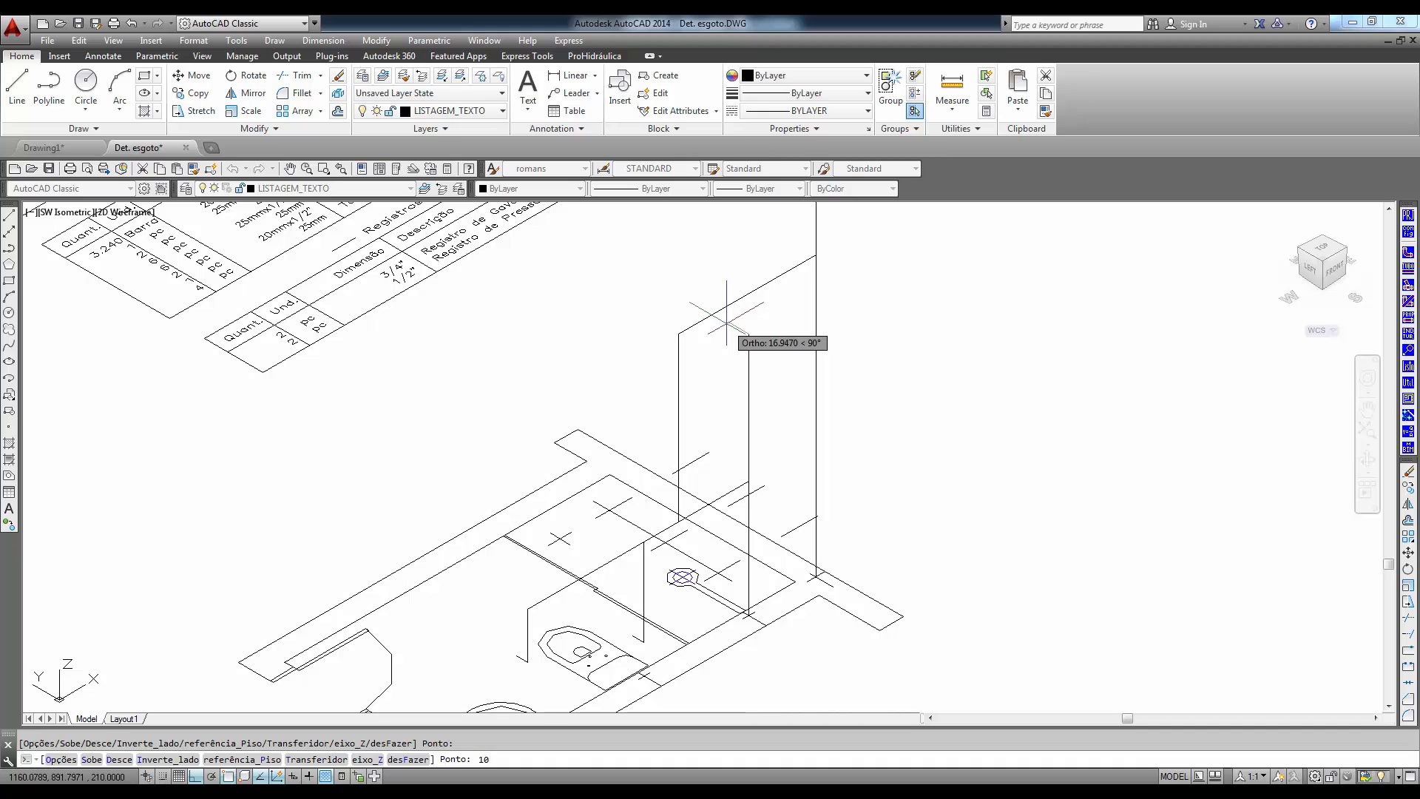
key(Return)
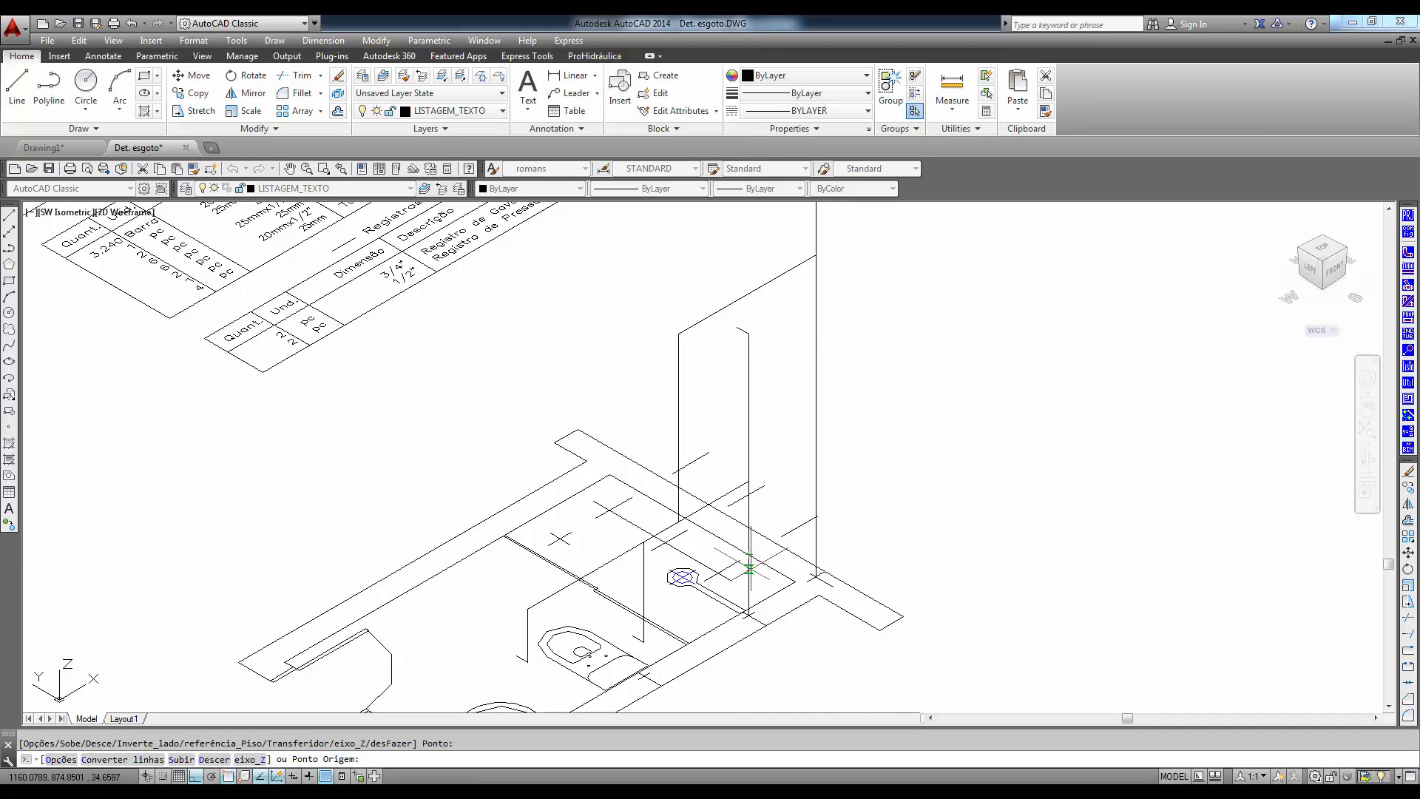
key(Return)
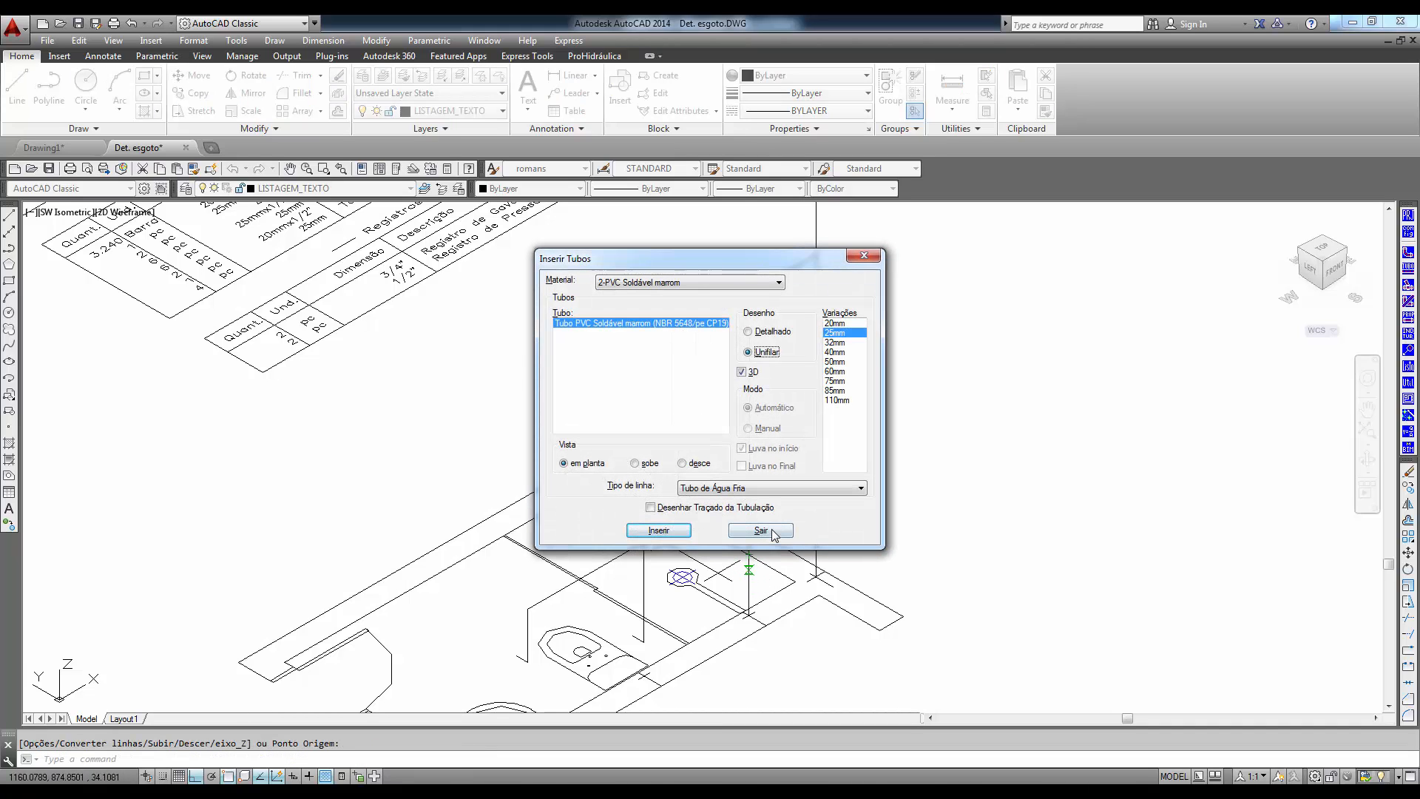
click(773, 531)
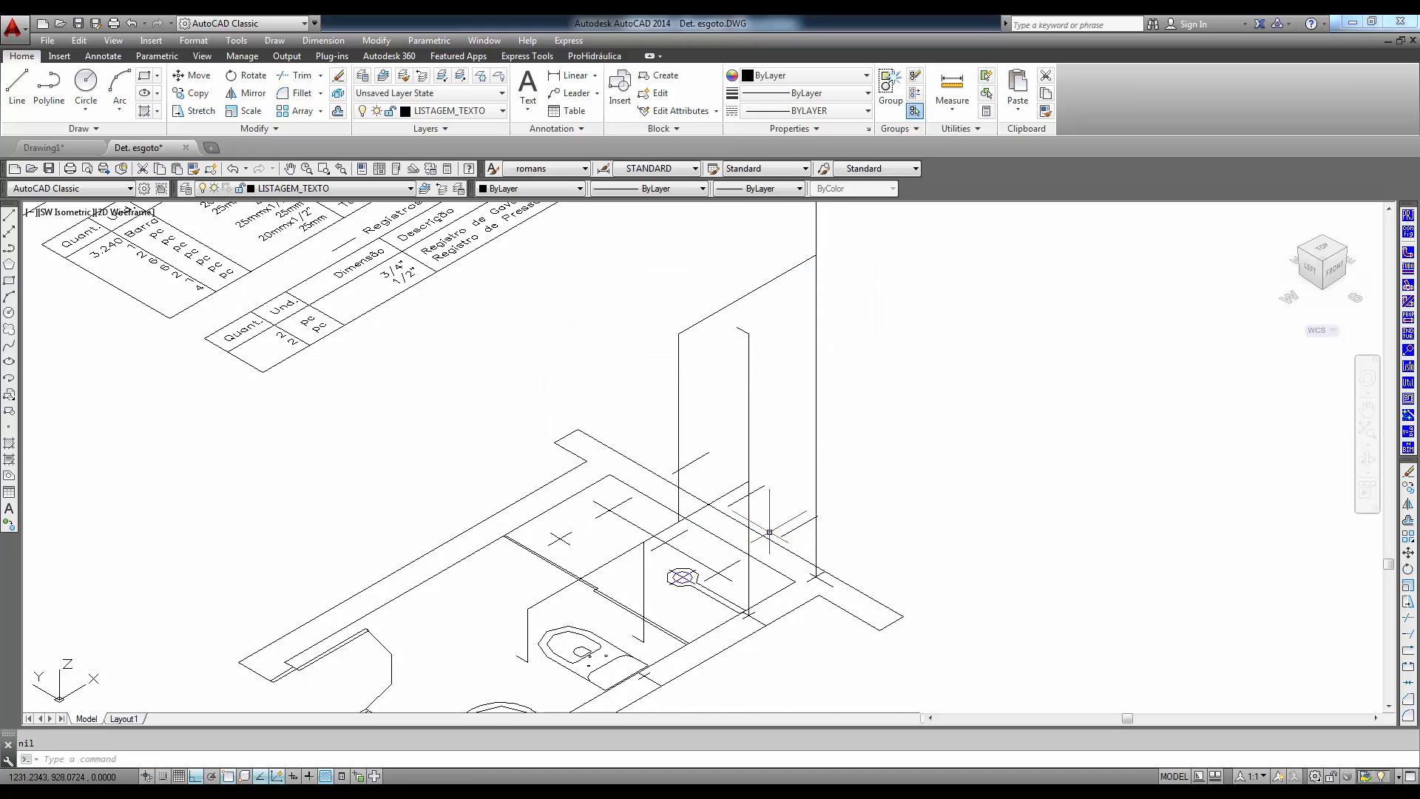
- Set the colour of the pipe layer TUBO-PVC_SOLDAVEL_MARROM_U_3D_U to index colour 33
click(720, 309)
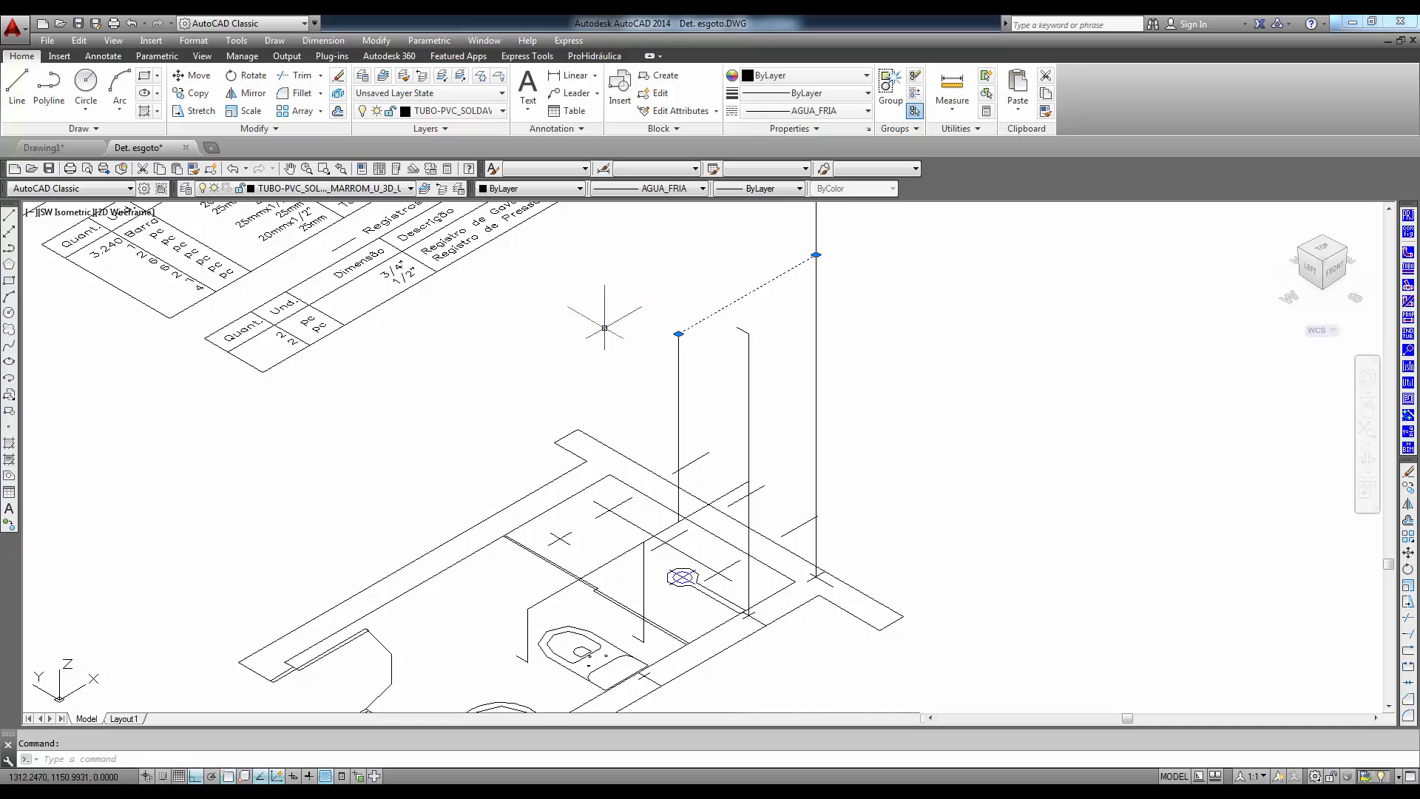
click(186, 189)
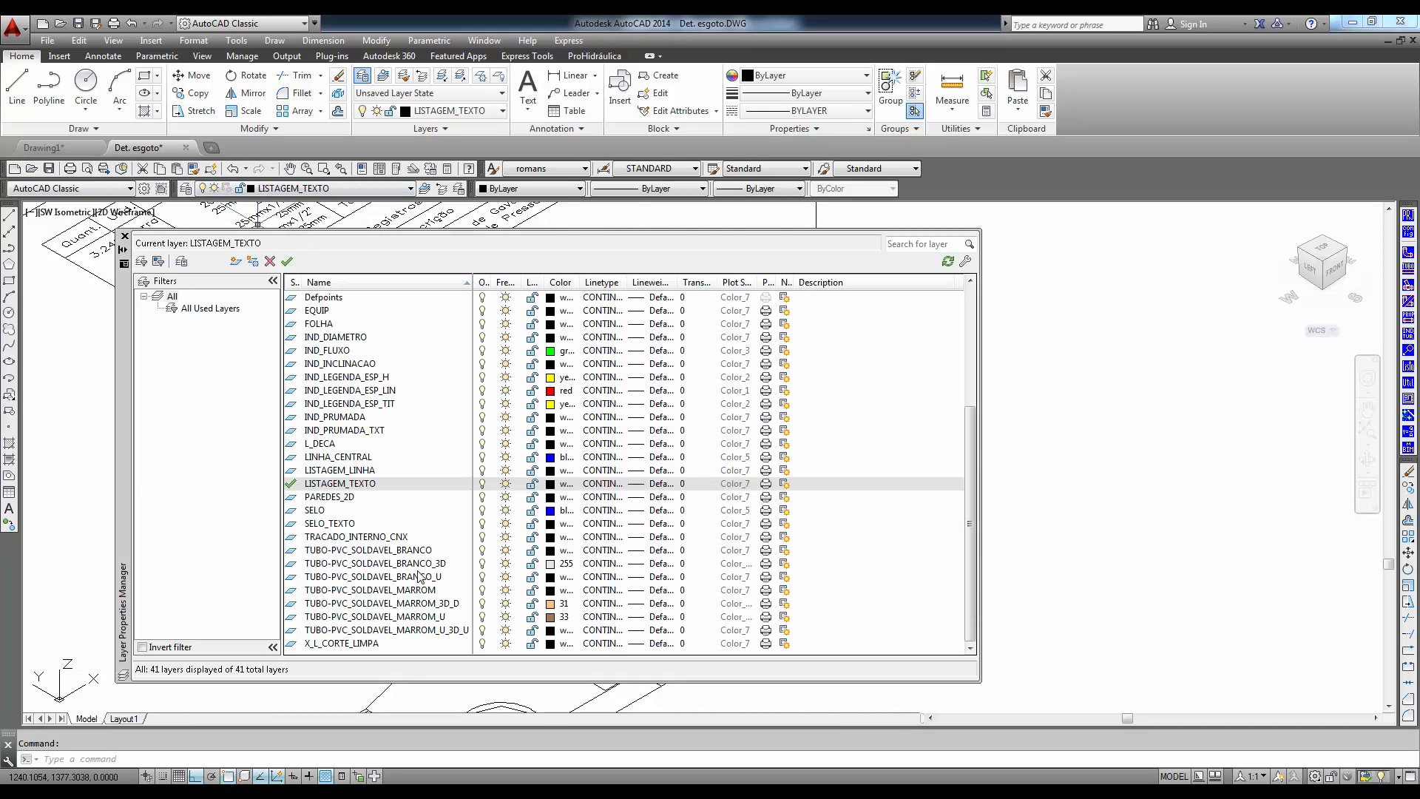
click(440, 631)
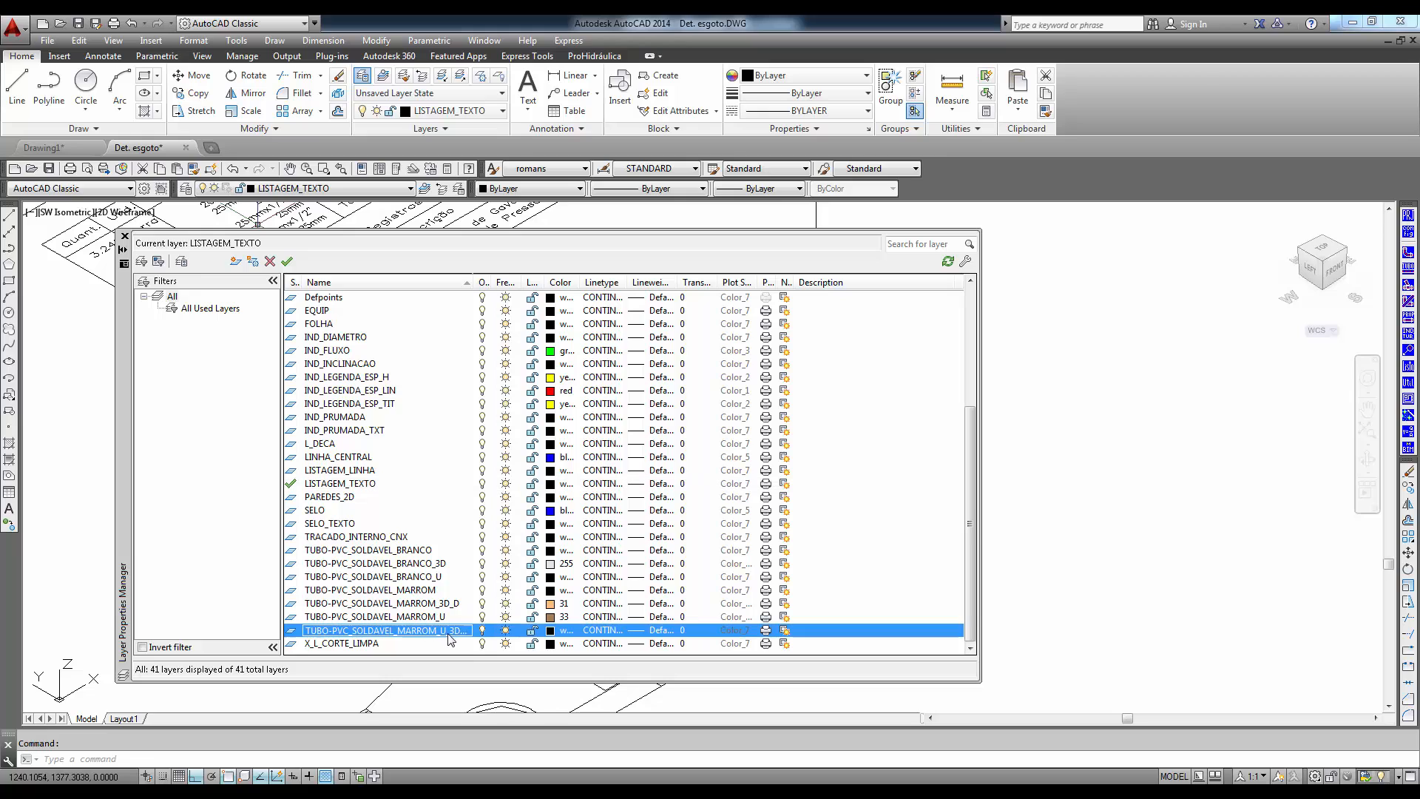
click(551, 631)
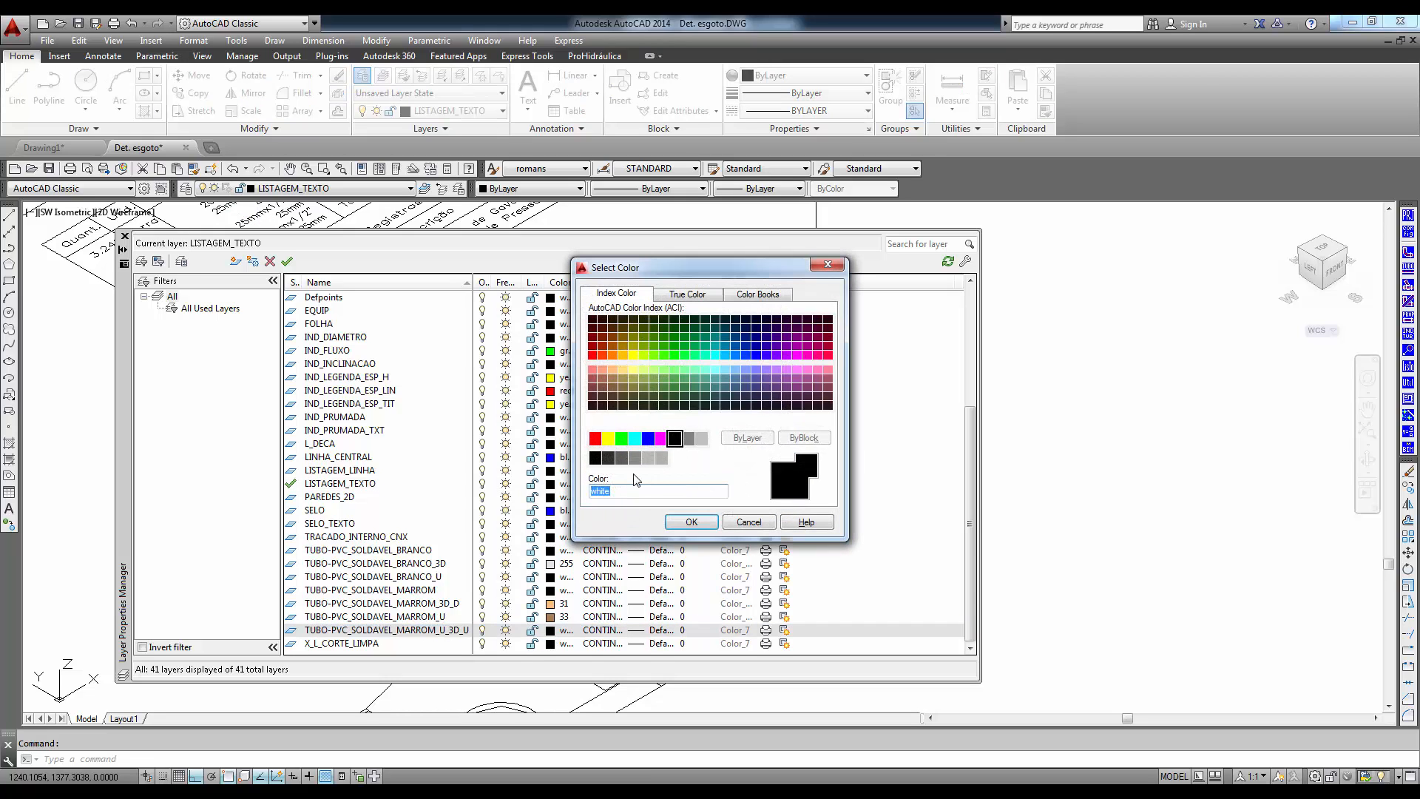
click(610, 378)
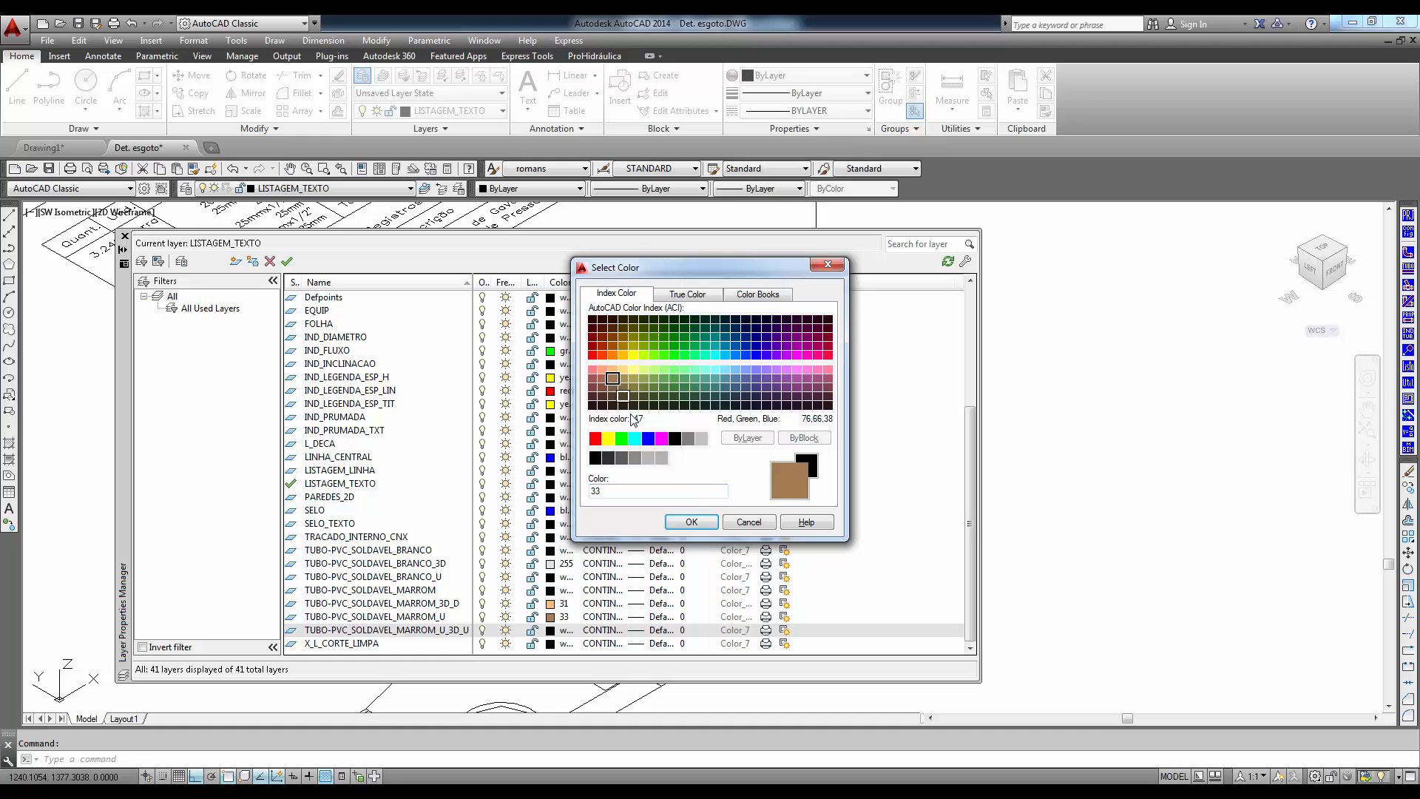
click(675, 524)
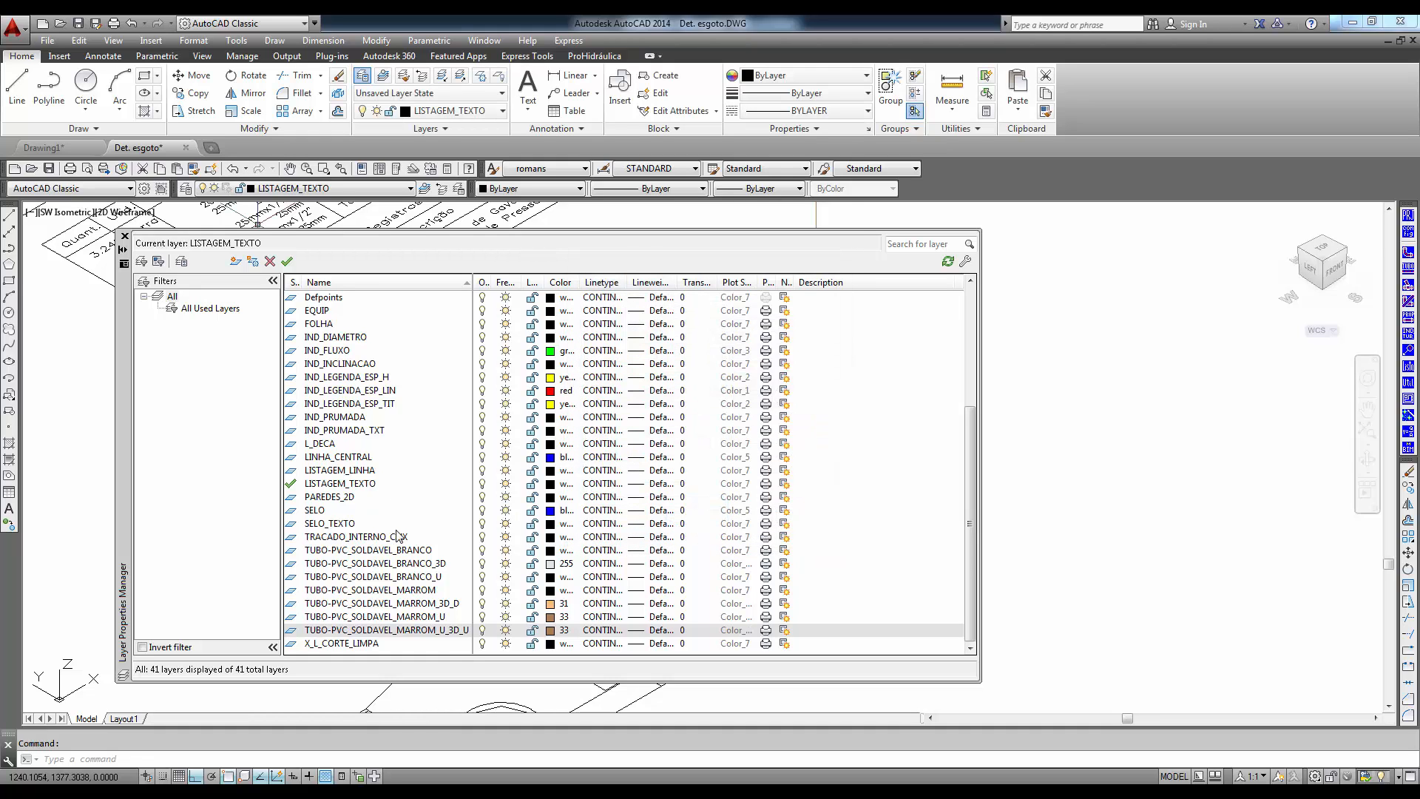
- Change the colour of layer TUBO-PVC_SOLDAVEL_MARROM_U_3D_U to index colour 151 and close the layer manager
click(550, 631)
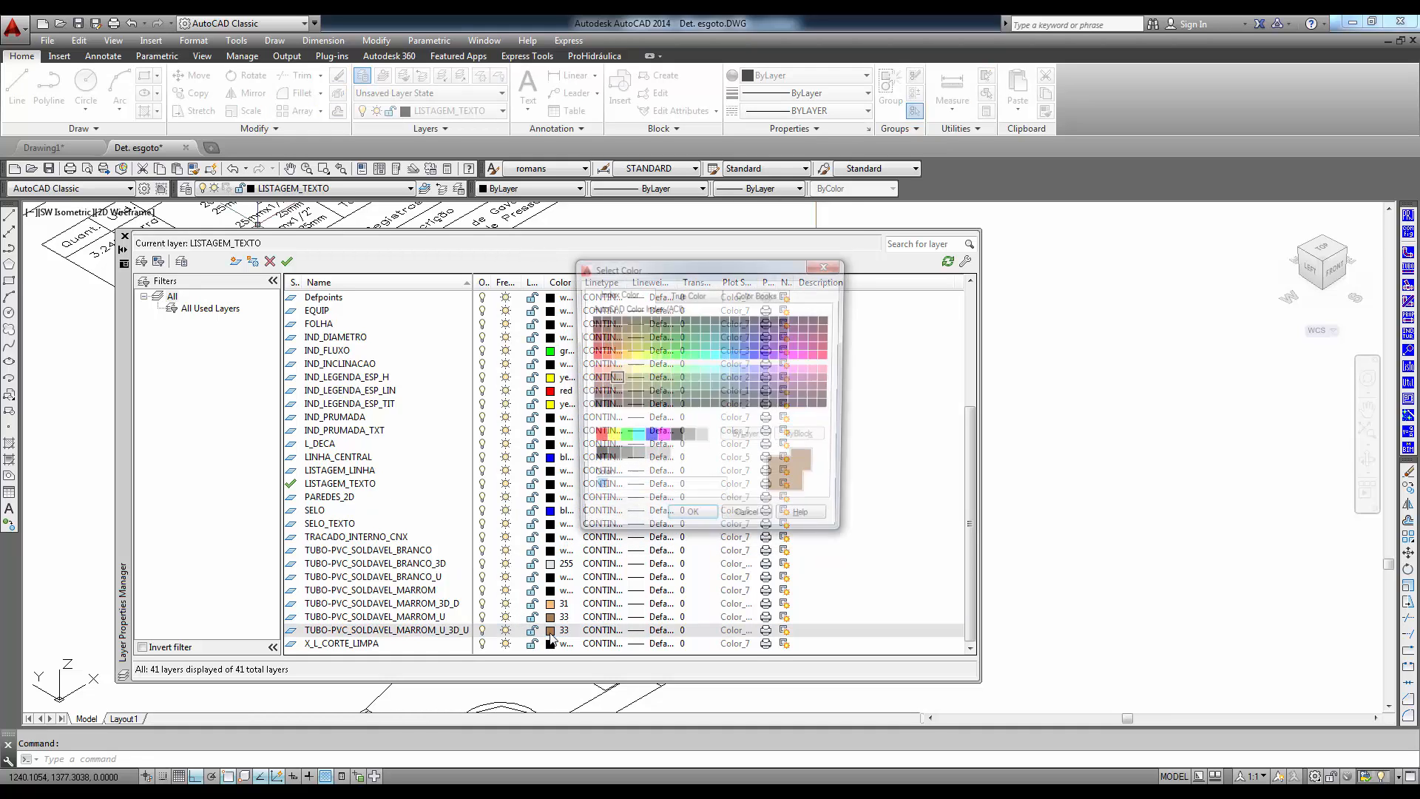
click(738, 370)
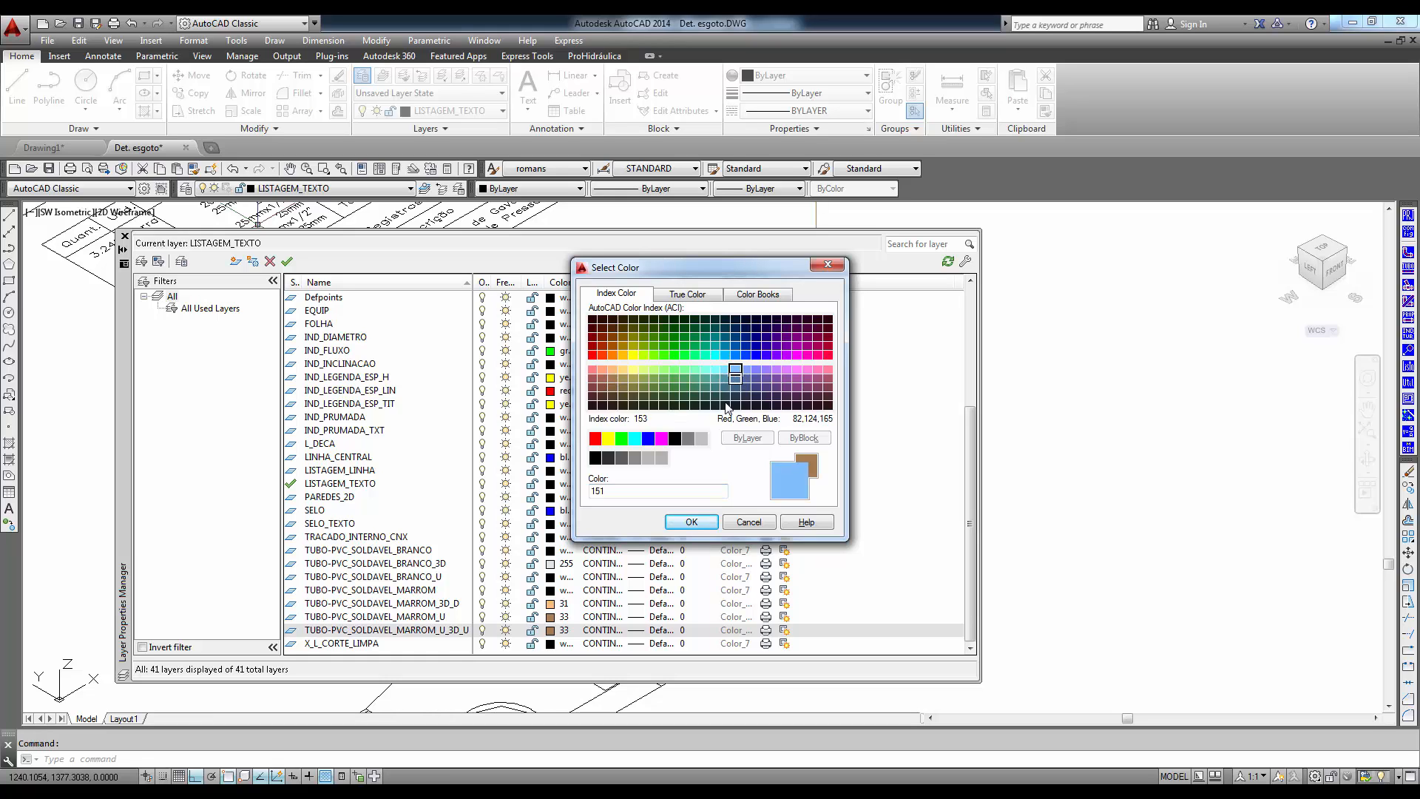
click(691, 522)
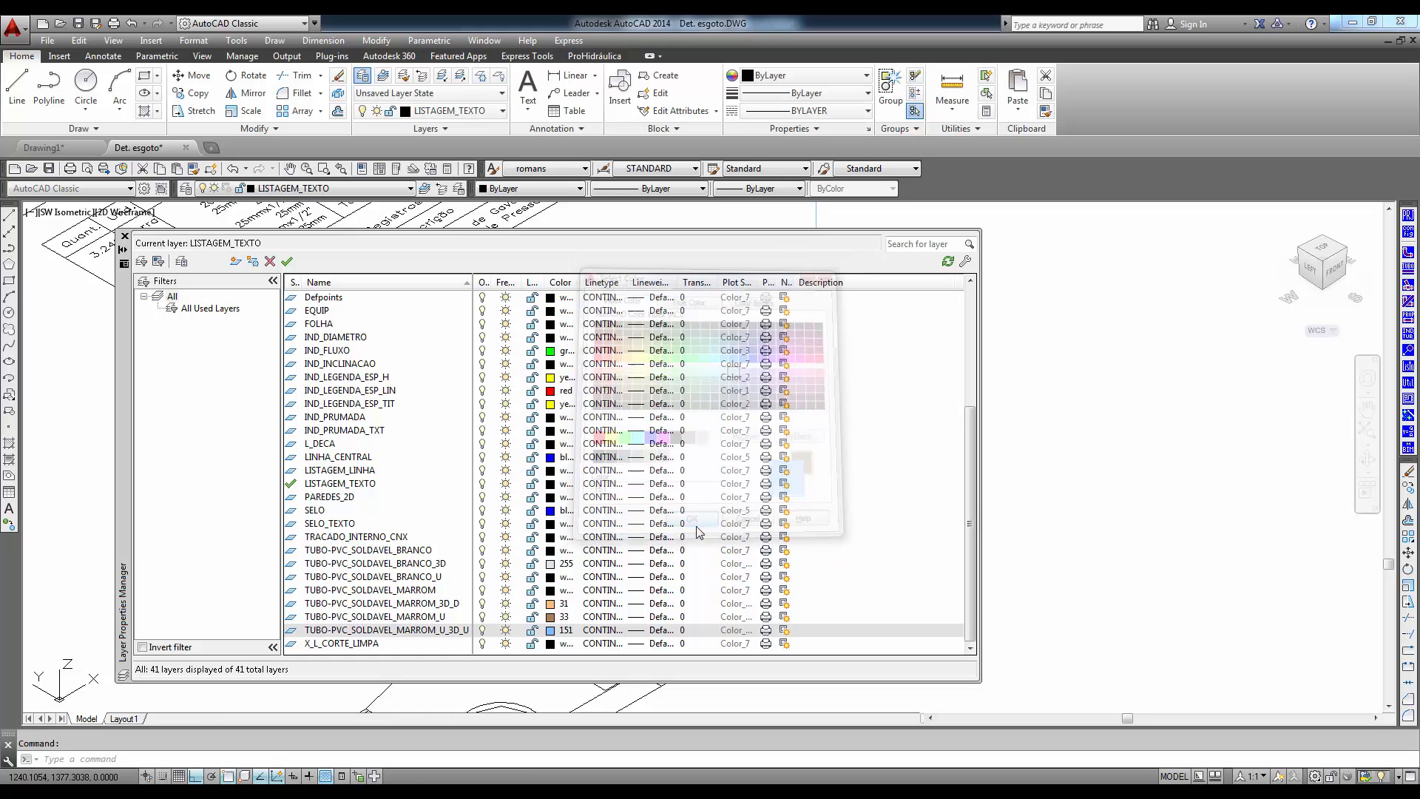
click(124, 237)
middle_drag(899, 637, 1049, 613)
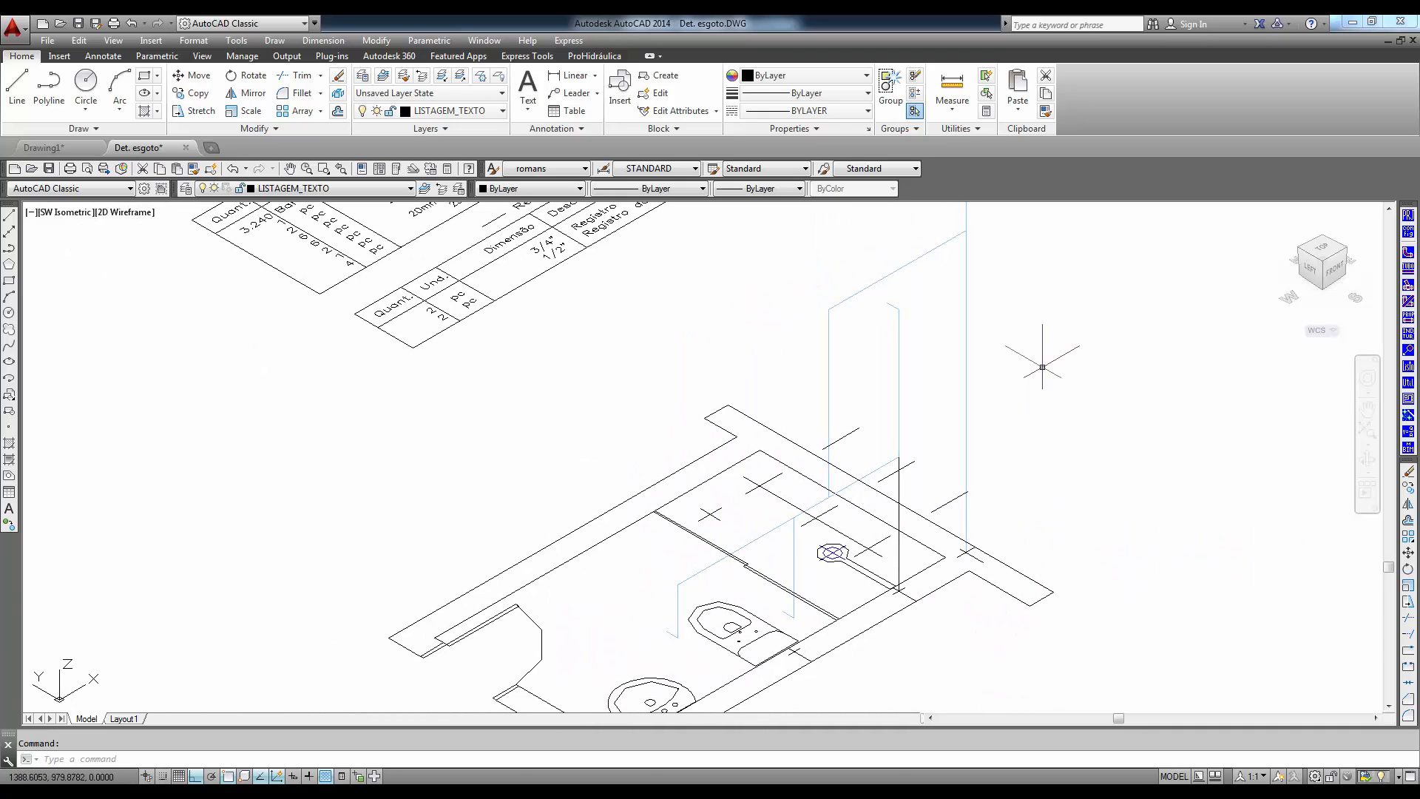
middle_drag(1156, 411, 1171, 454)
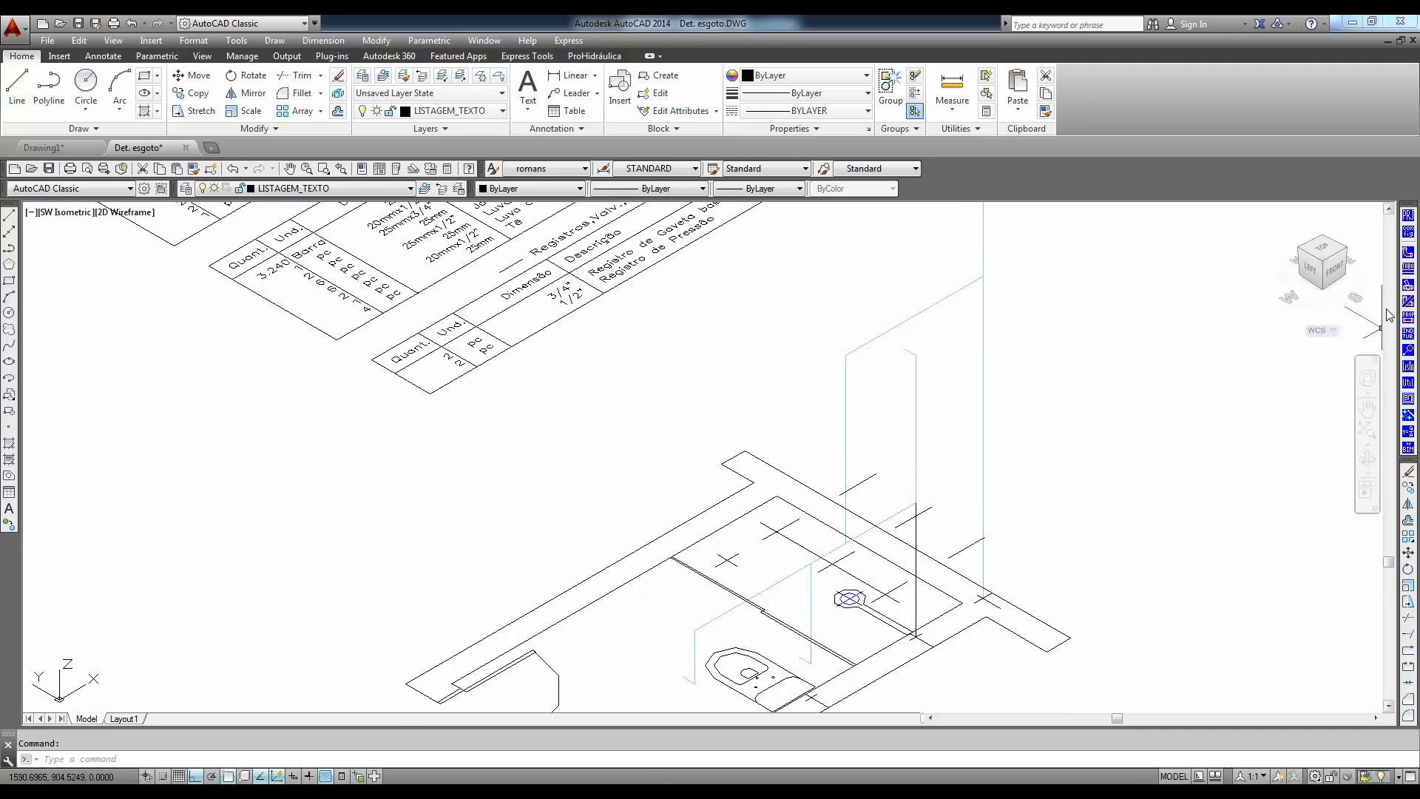
- Insert single-line 3D 25mmx1/2" Joelho 90 com bucha de latão fittings in PVC Soldável marrom at the washbasin, toilet and shower outlets
click(1409, 255)
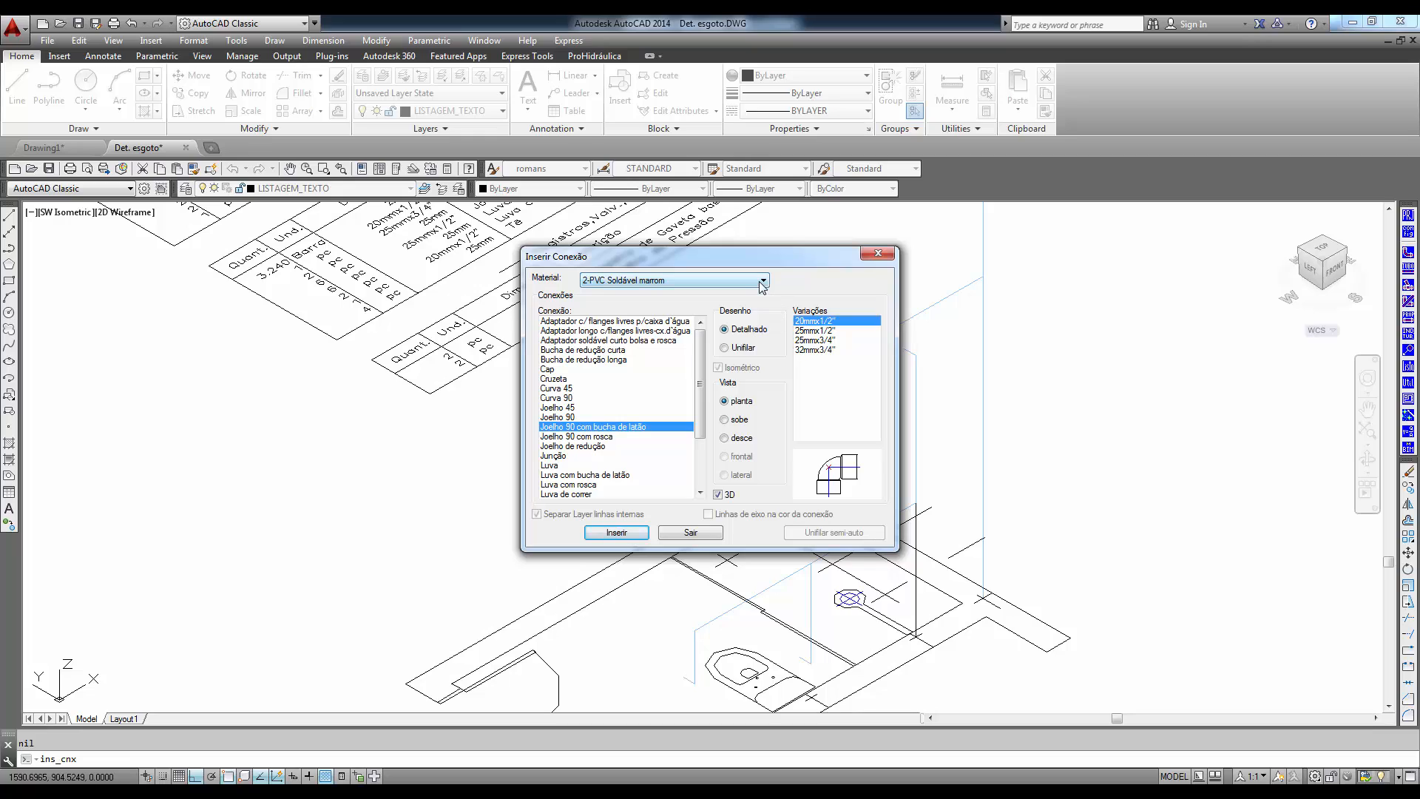
click(724, 348)
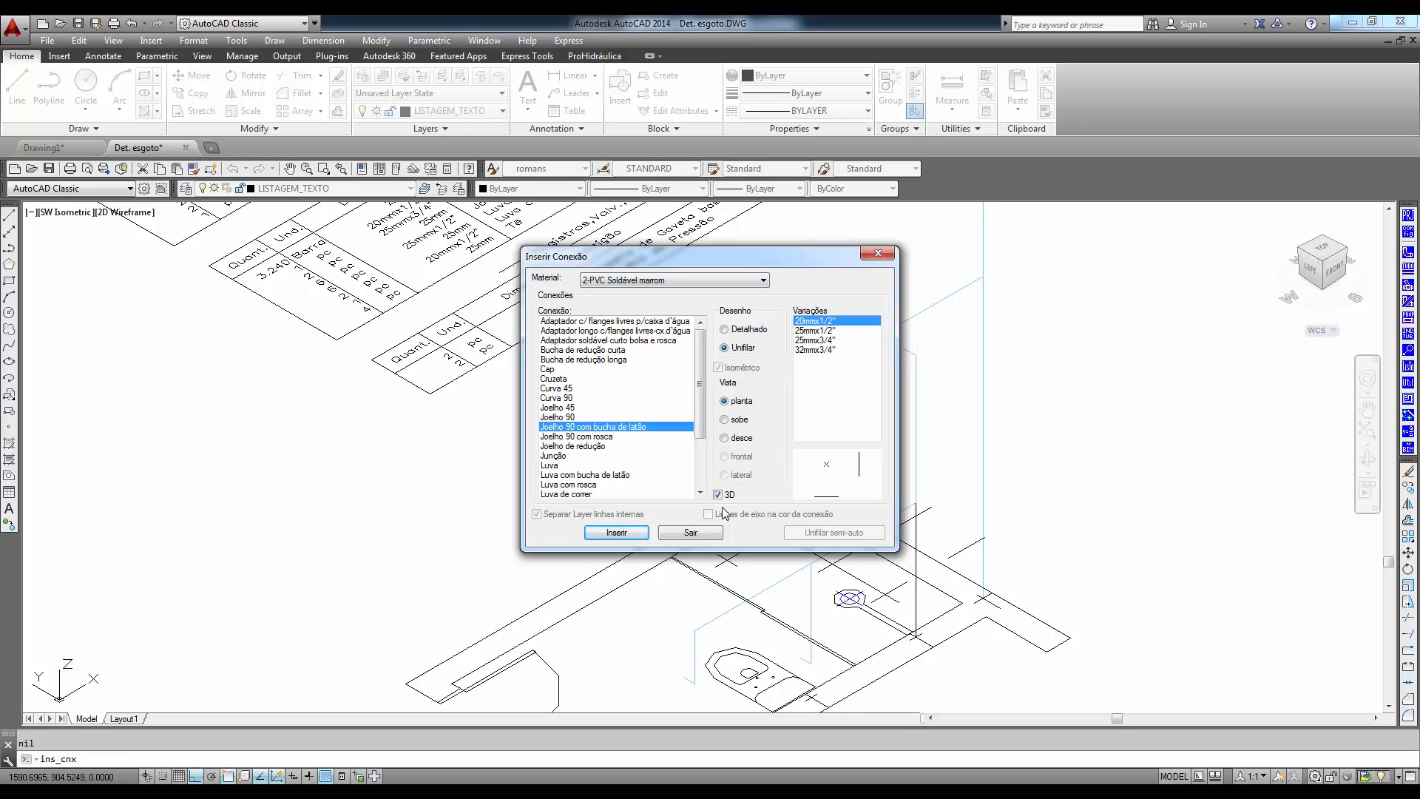
click(802, 331)
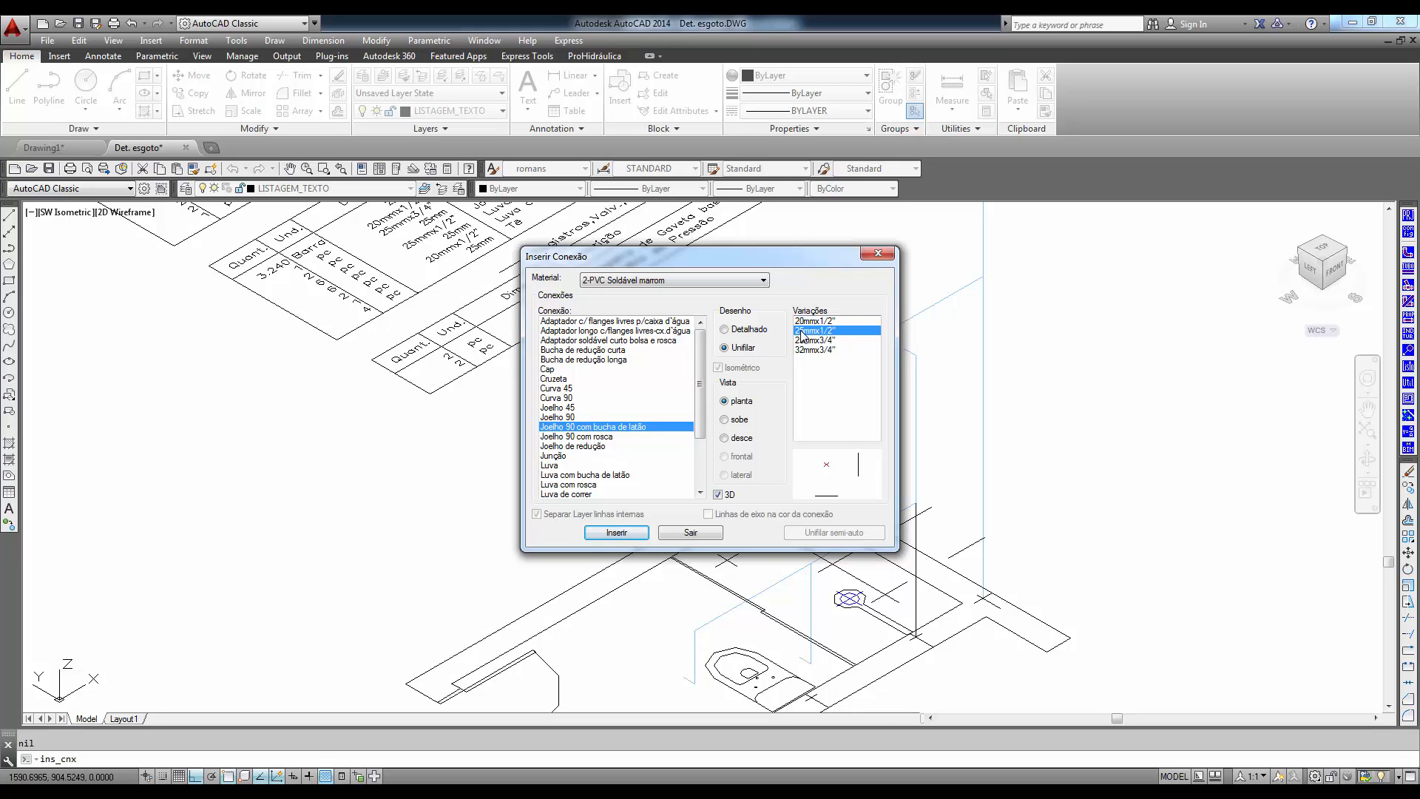
click(617, 533)
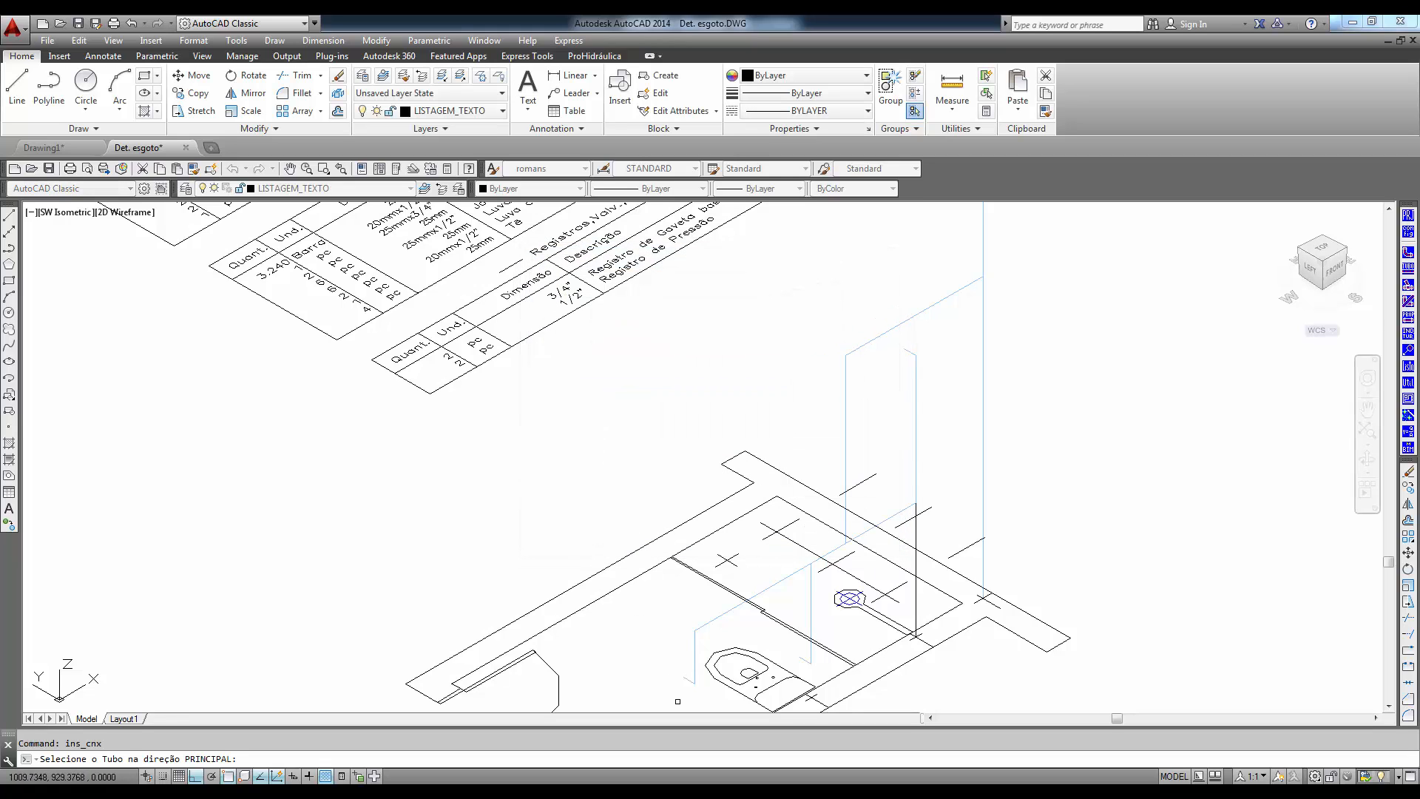
click(692, 679)
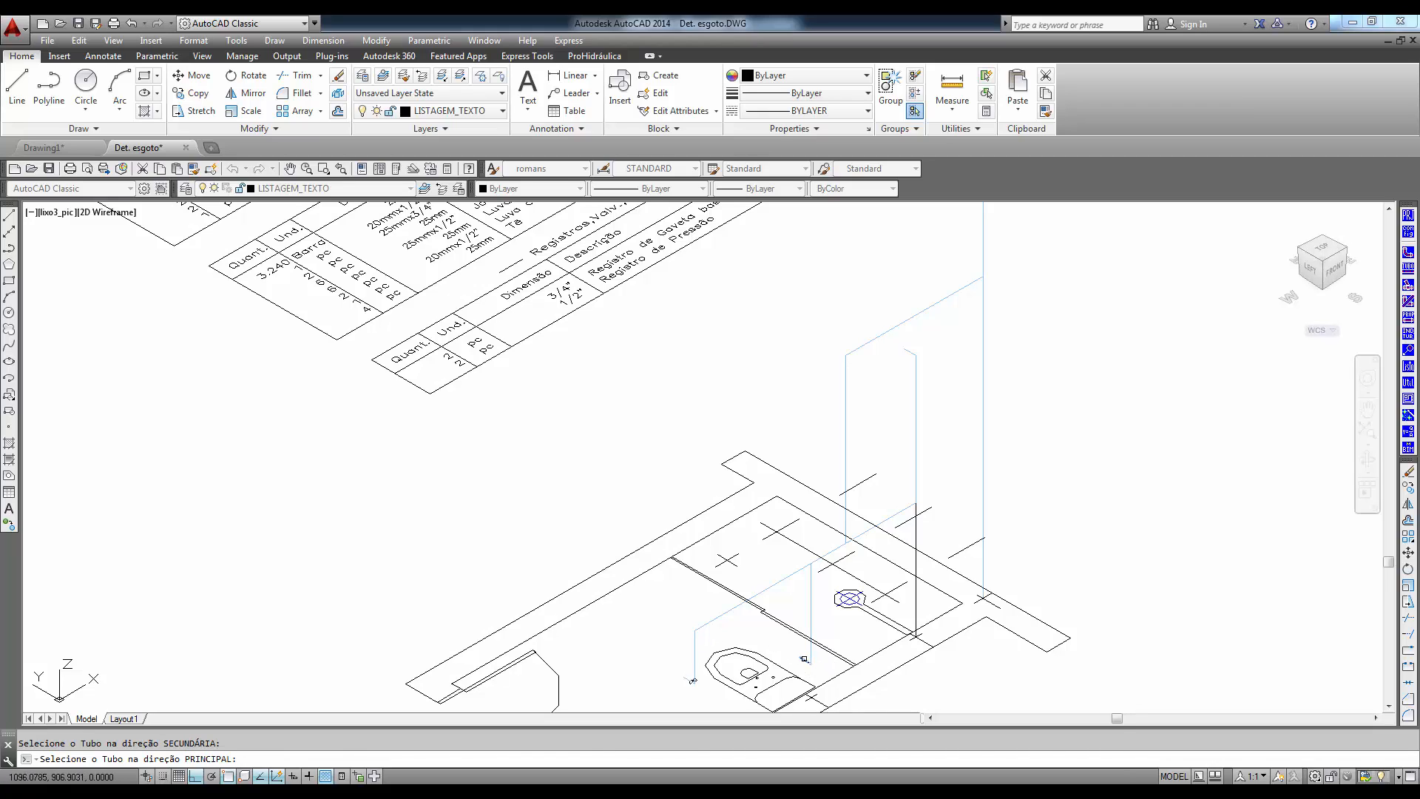
click(812, 616)
click(820, 630)
click(908, 352)
click(915, 388)
key(Return)
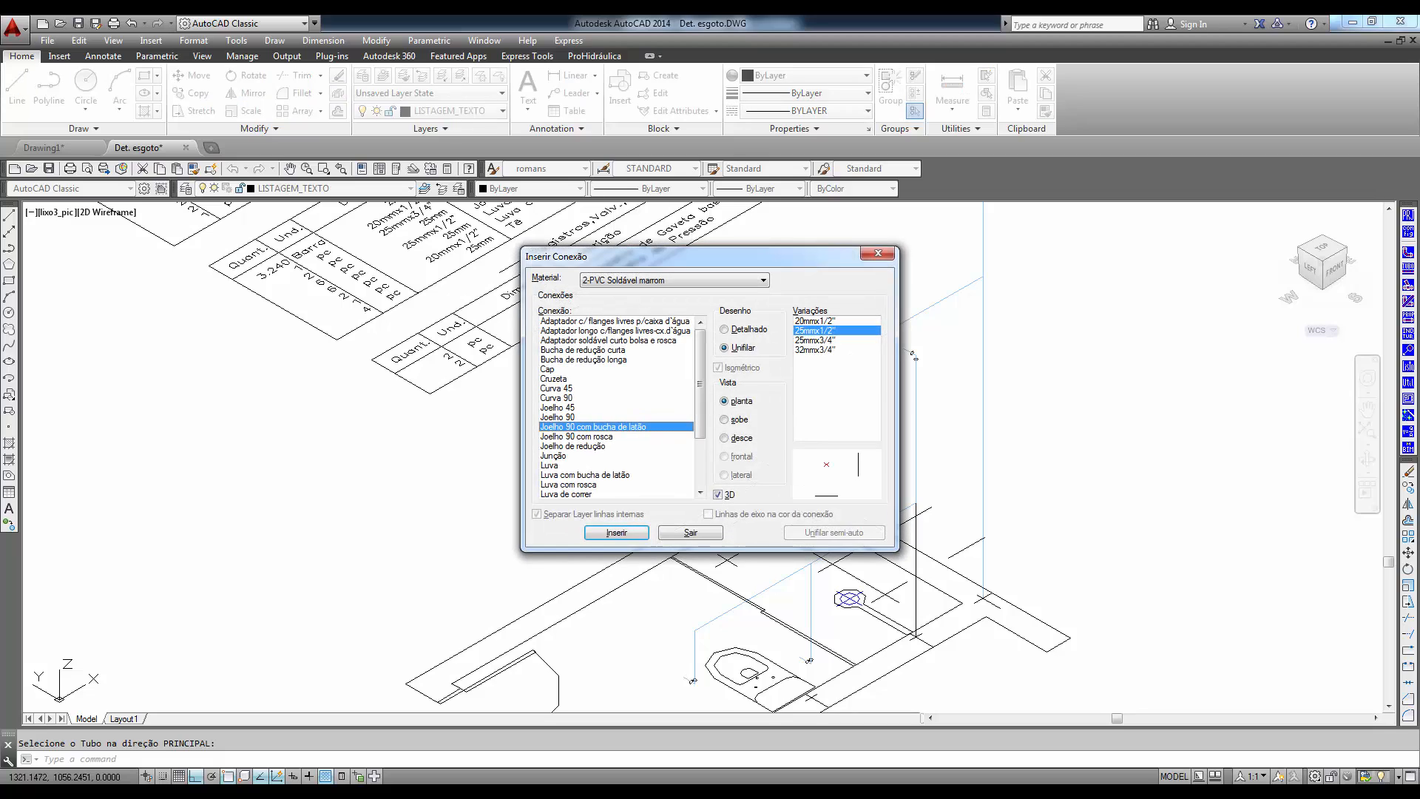
- Insert 25mm Tê fittings where the toilet drop and the vertical supply pipe meet the horizontal branch
click(560, 389)
scroll(577, 459, down, 3)
click(566, 465)
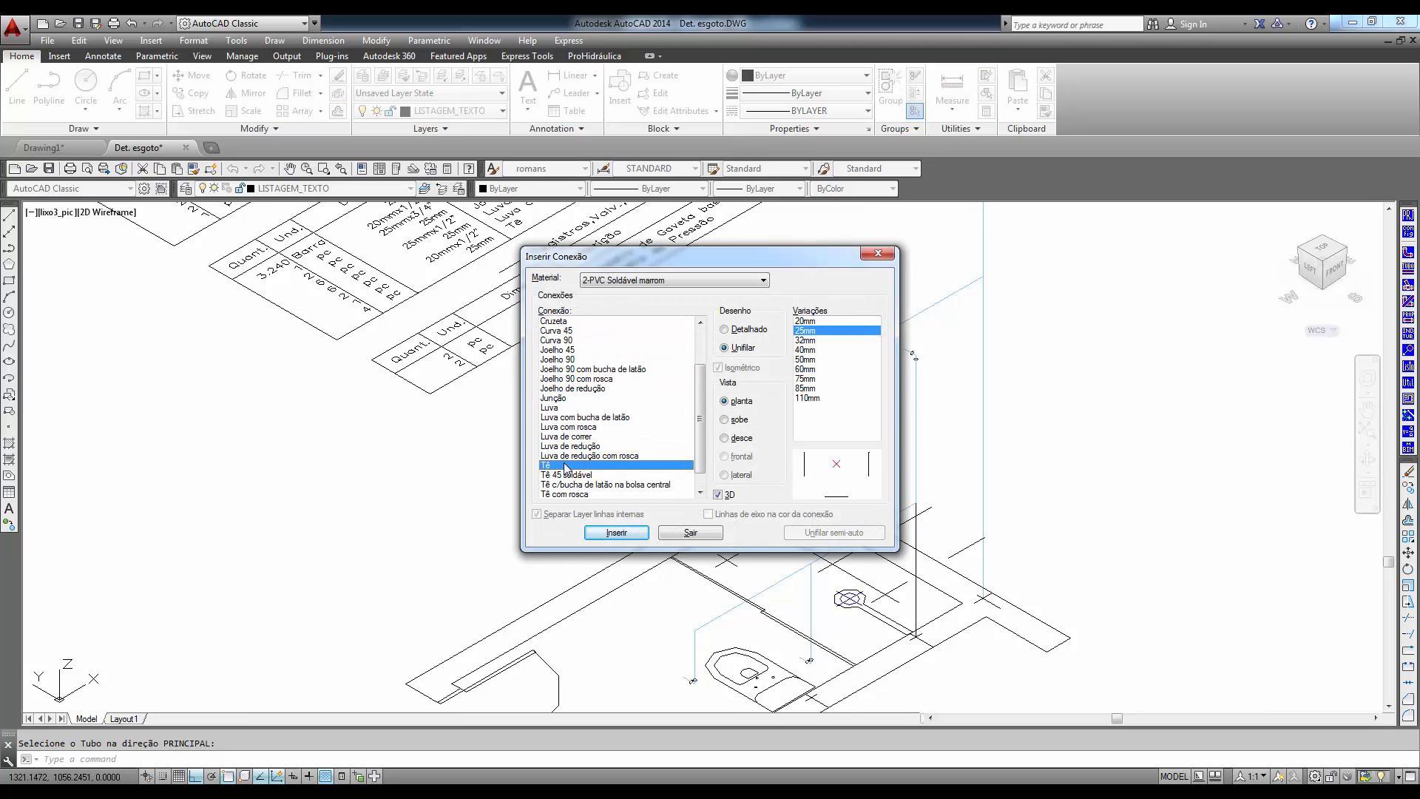
click(616, 533)
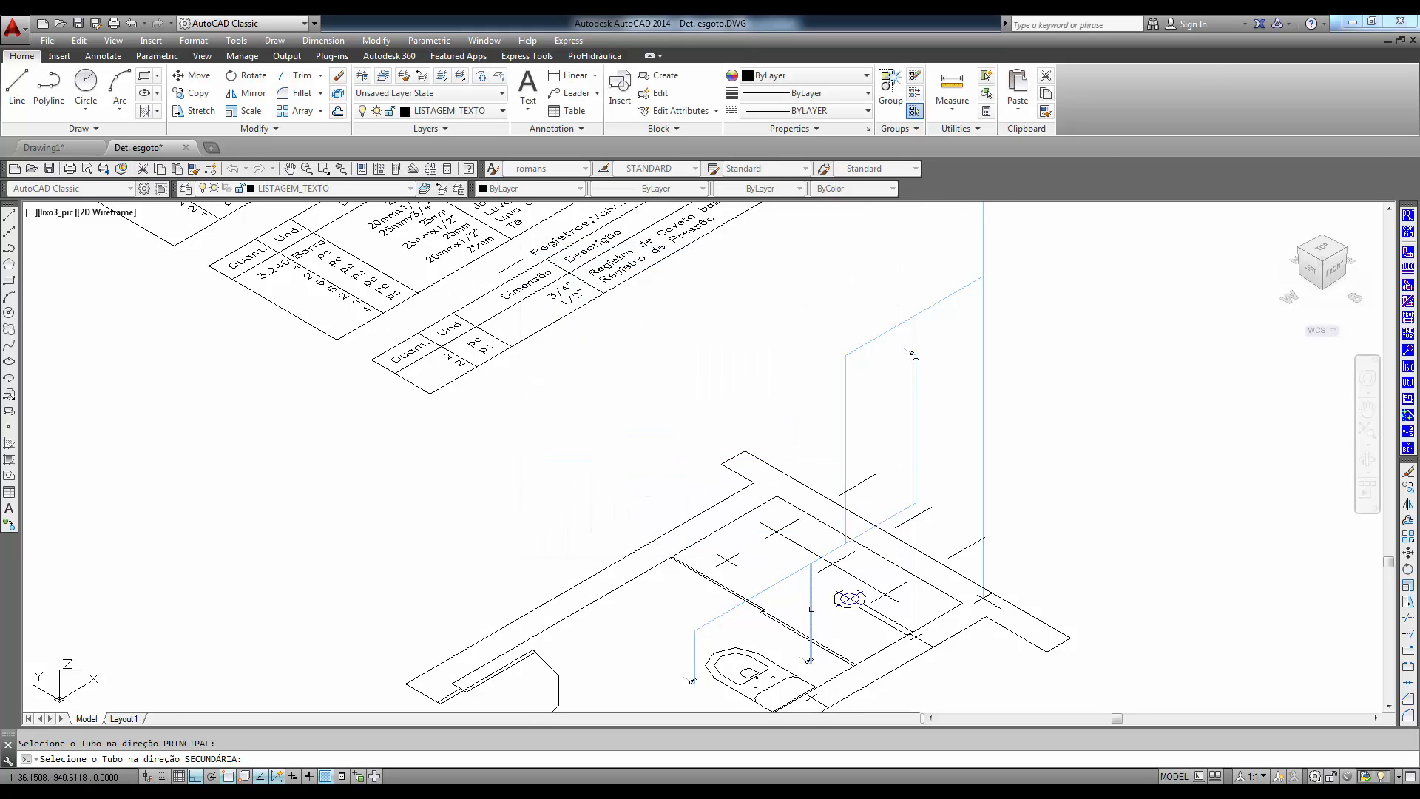
click(832, 551)
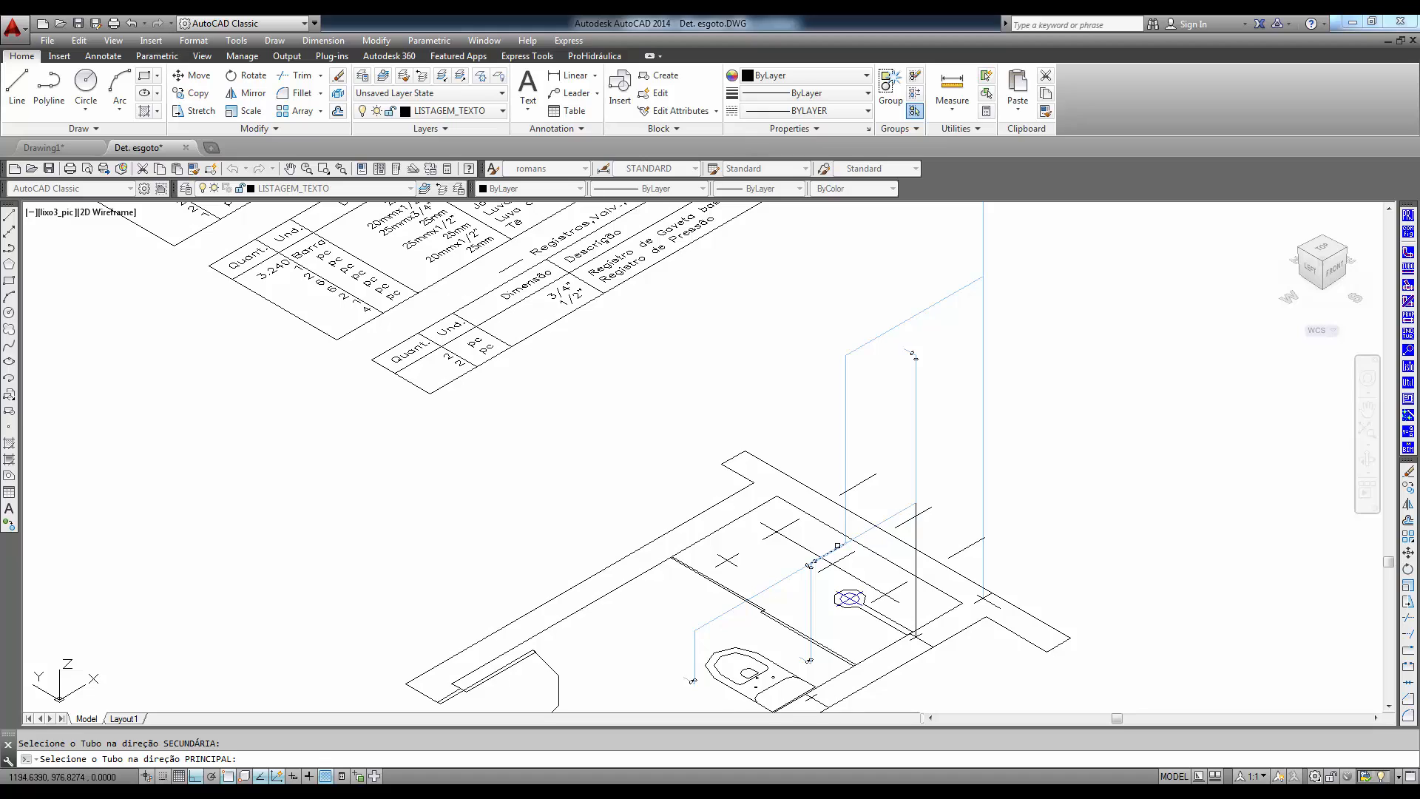
click(837, 545)
click(846, 454)
key(Return)
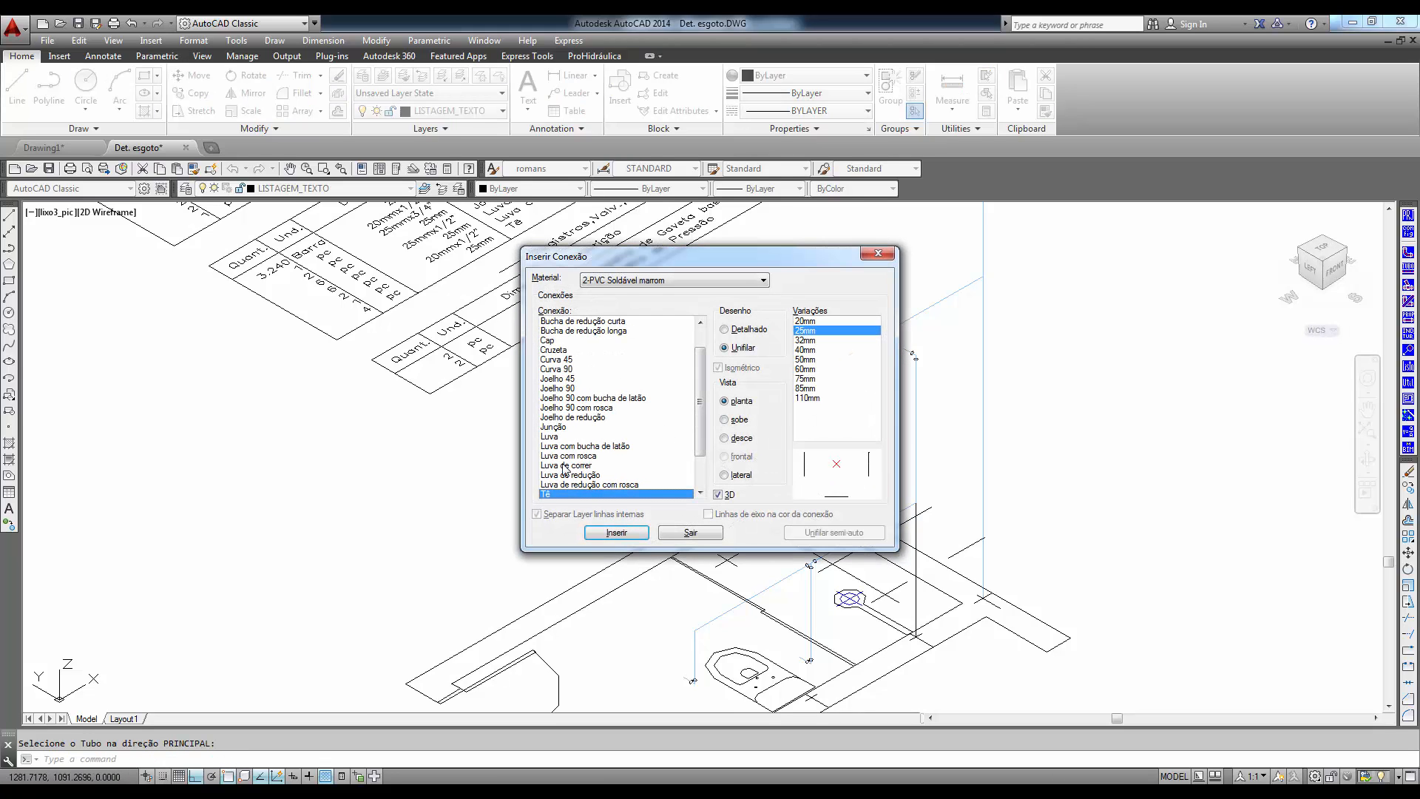
- Insert 25mm Joelho 90 elbows at the washbasin drop corner, the shower riser's base and the top corner of the vertical supply pipe
click(560, 388)
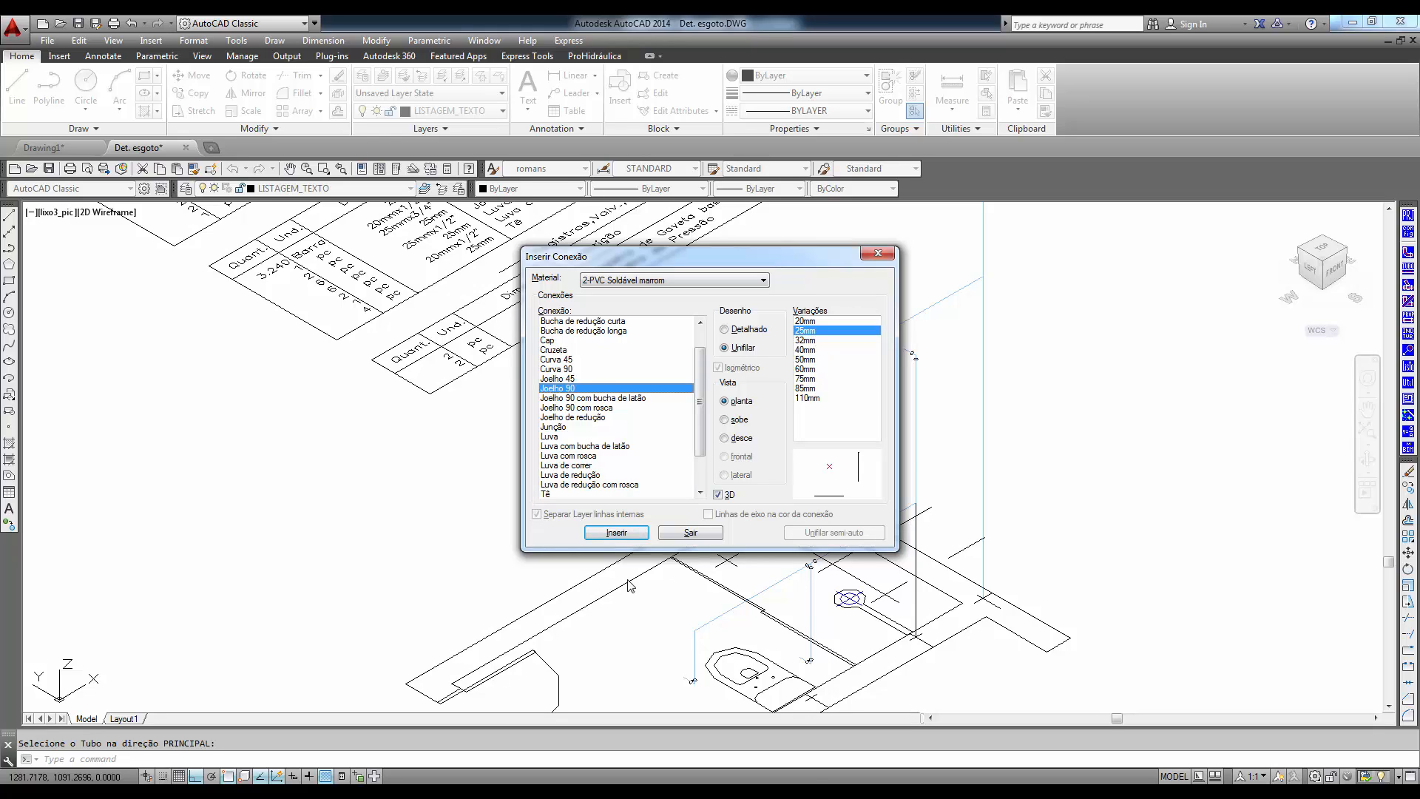
click(623, 535)
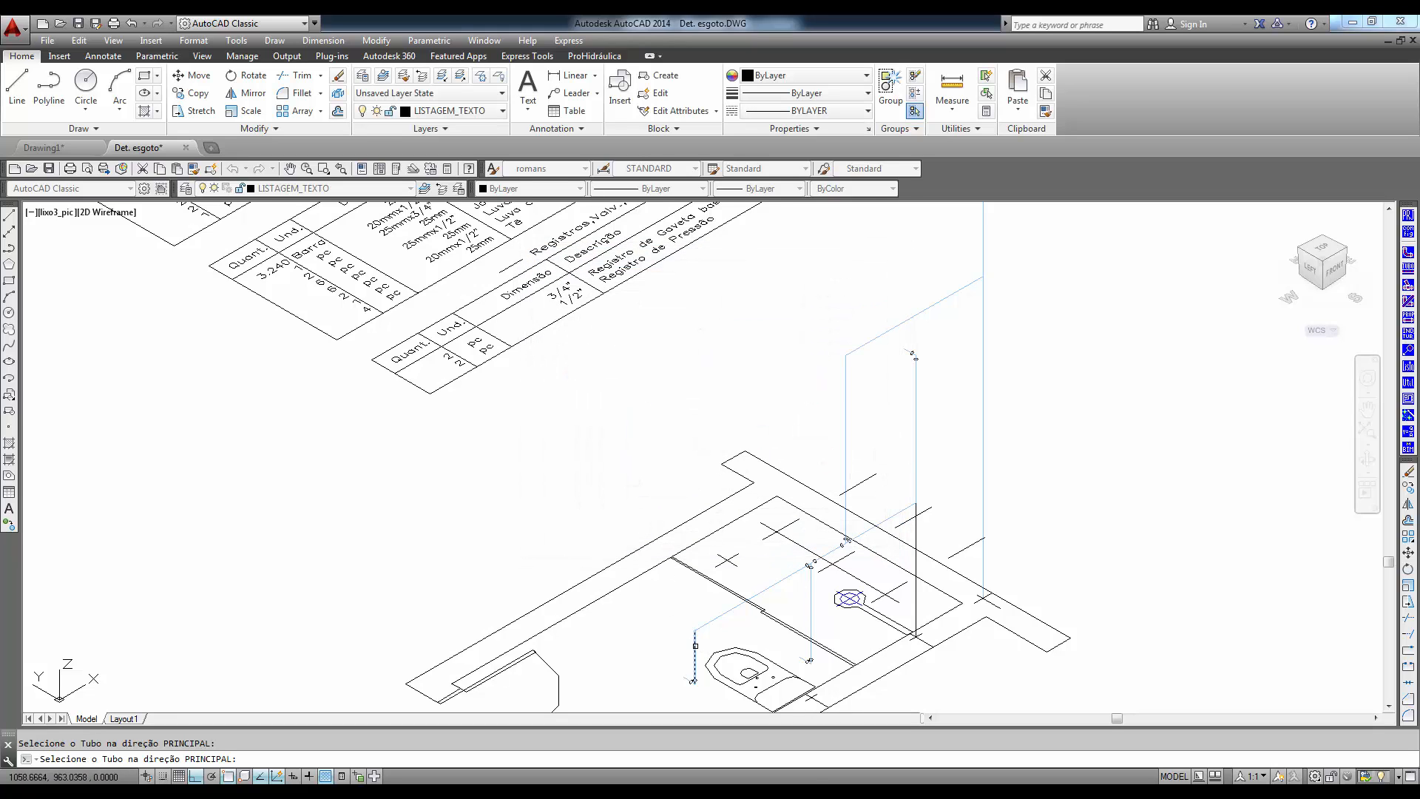
click(696, 645)
click(908, 505)
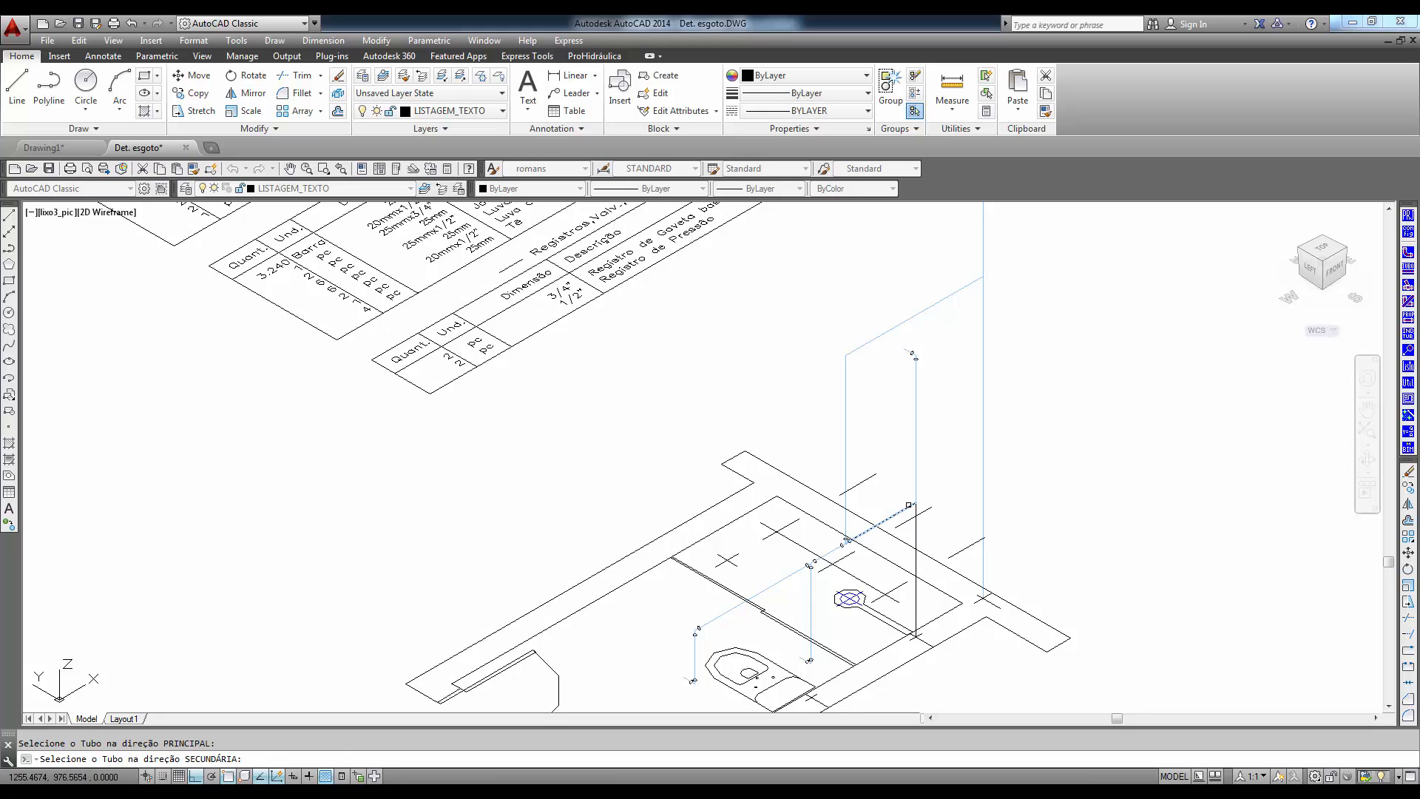
click(917, 467)
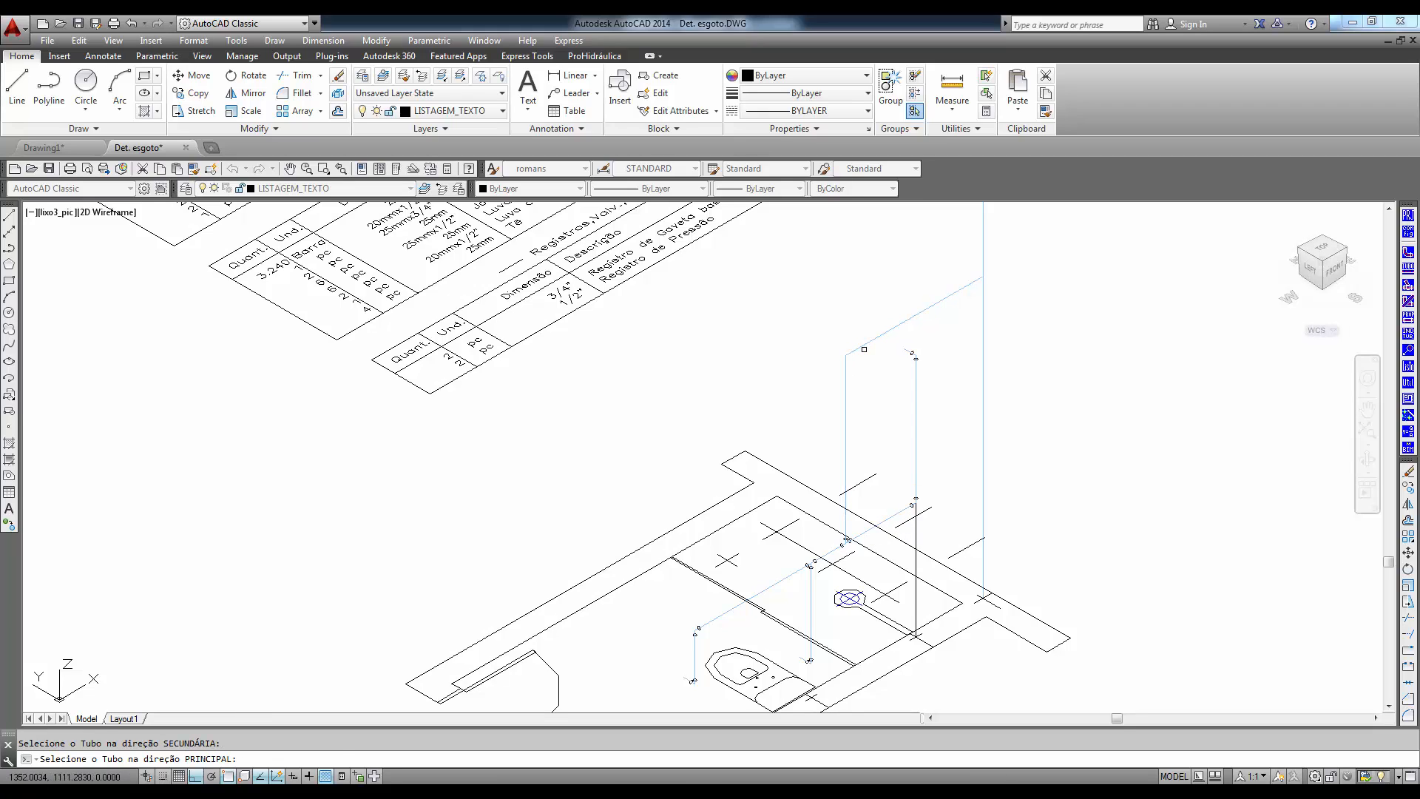
click(863, 345)
click(845, 385)
right_click(806, 352)
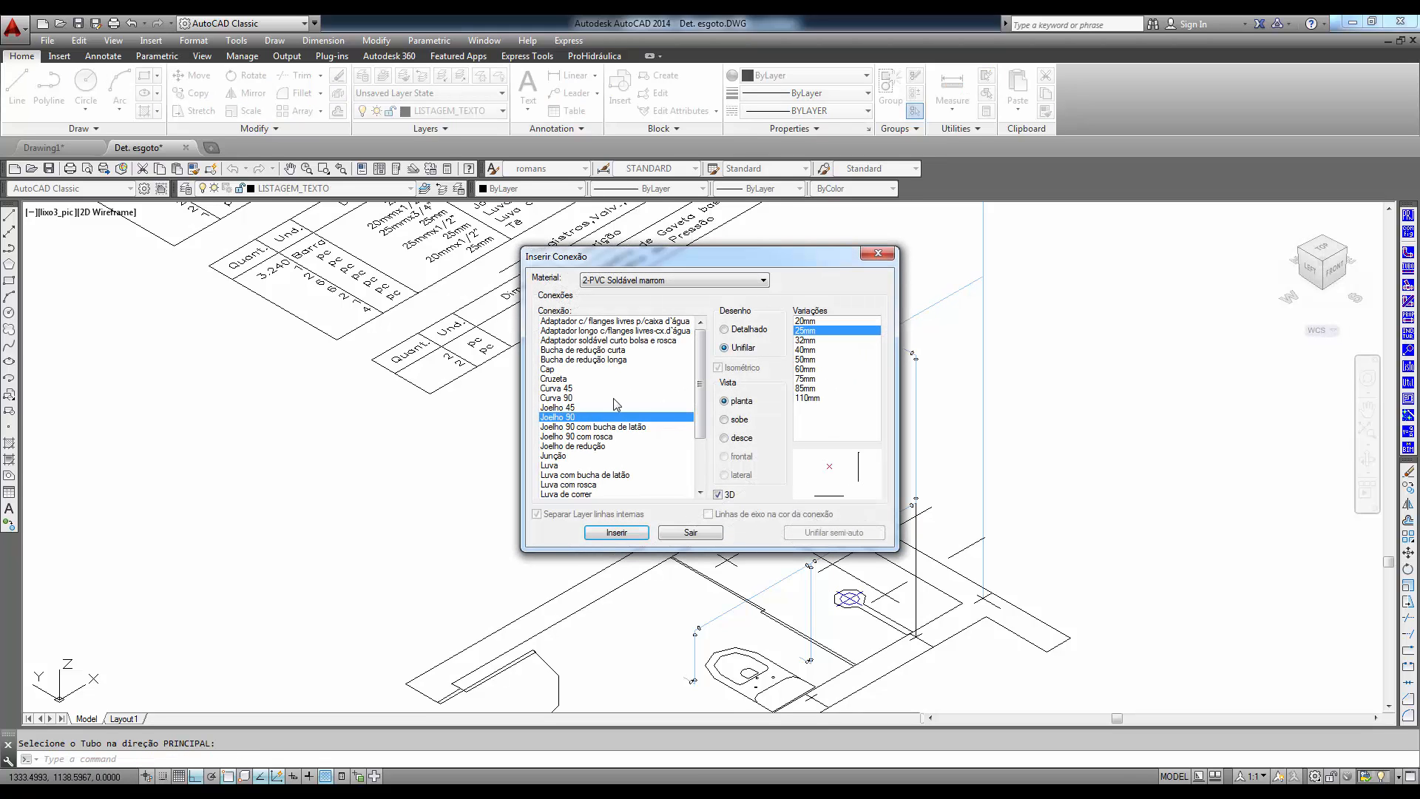
- Insert a 50mmx25mm Tê de redução where the bathroom branch leaves the main riser, and end the fitting insertion
click(567, 475)
scroll(567, 473, down, 2)
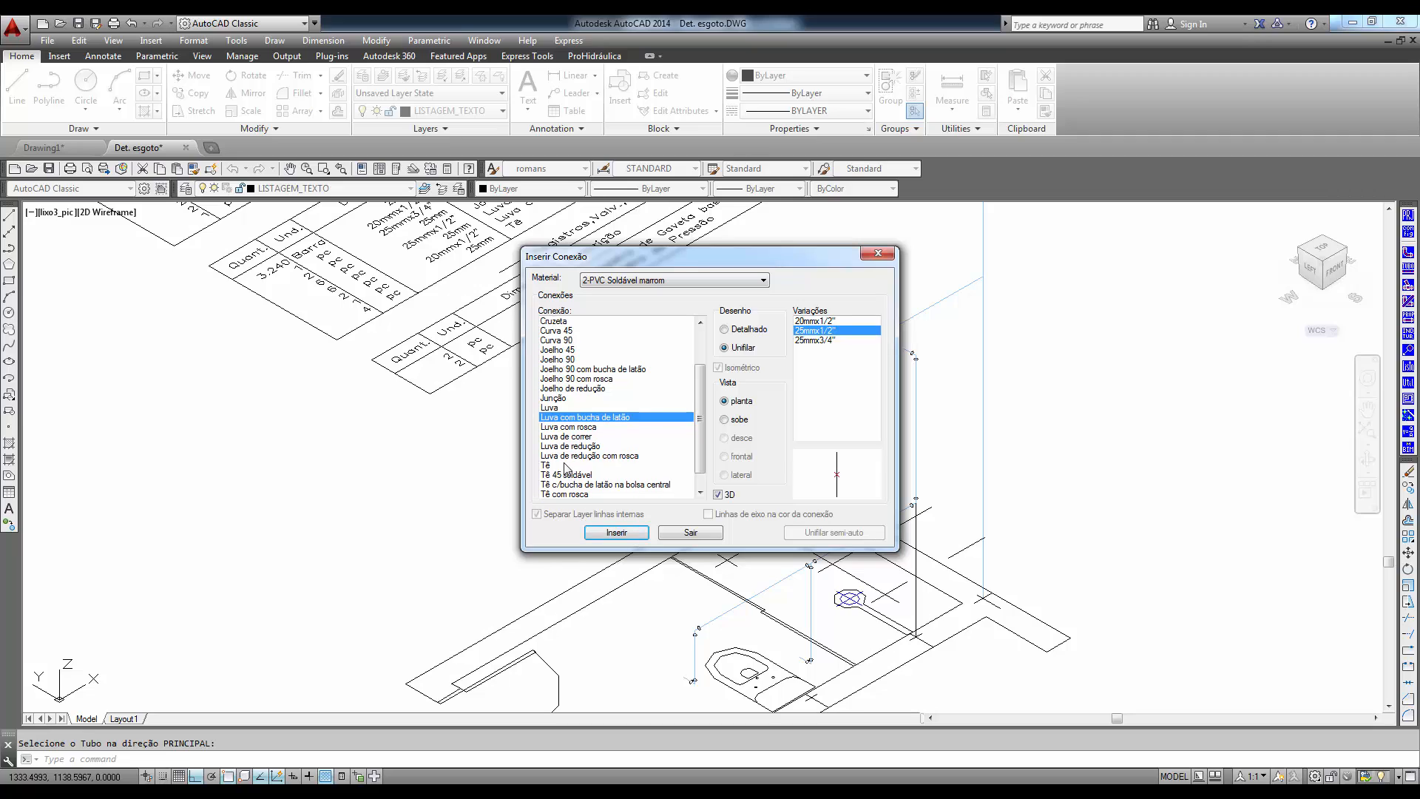
click(564, 466)
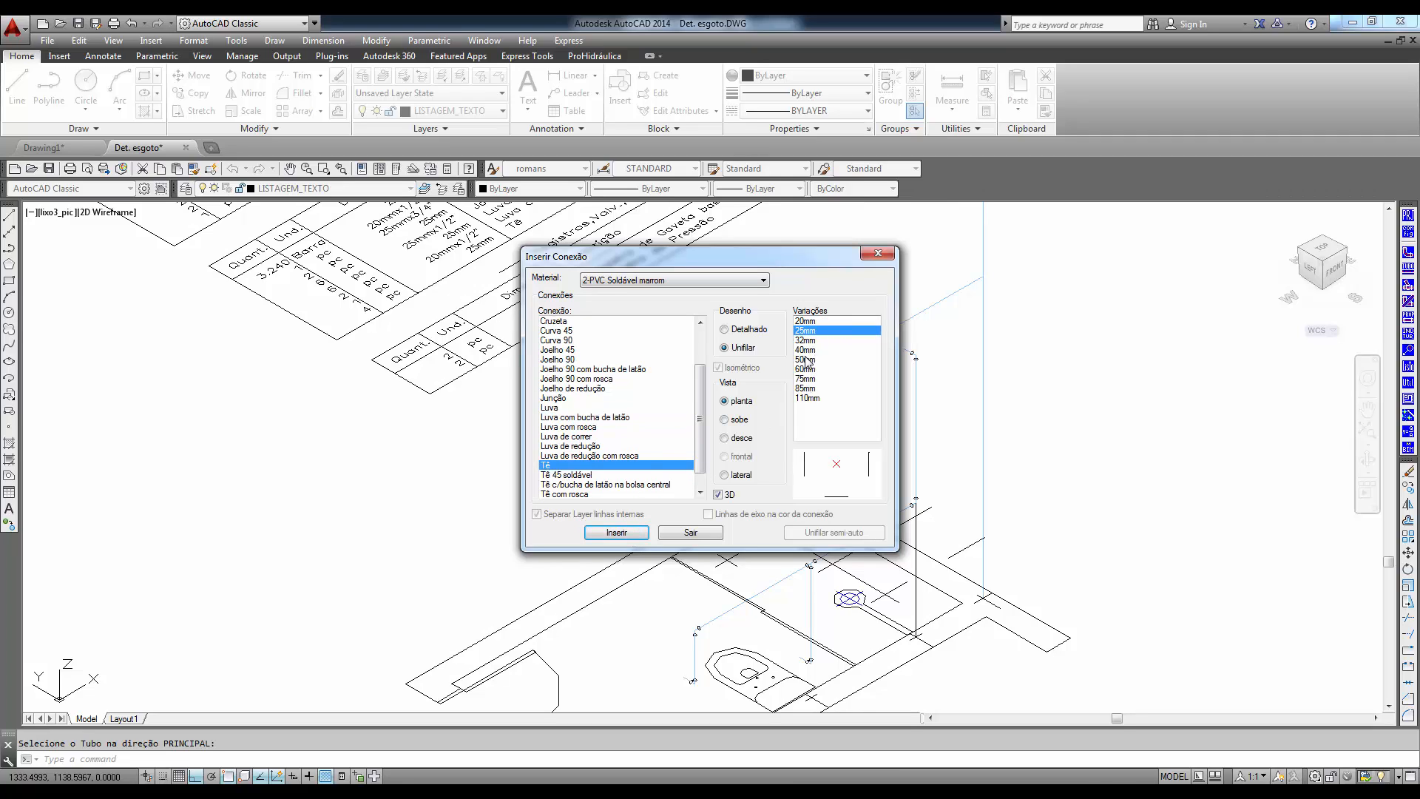
scroll(582, 457, down, 1)
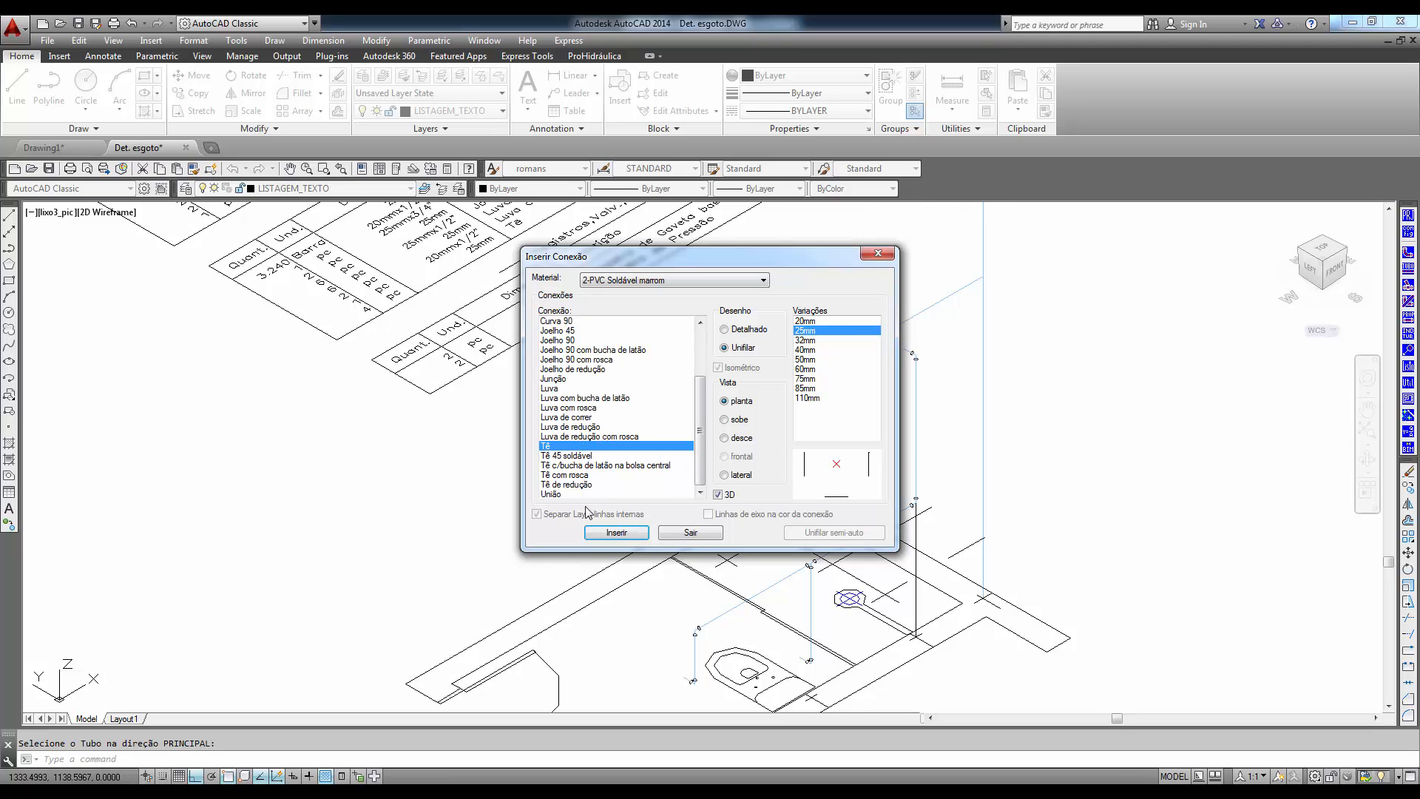
click(581, 485)
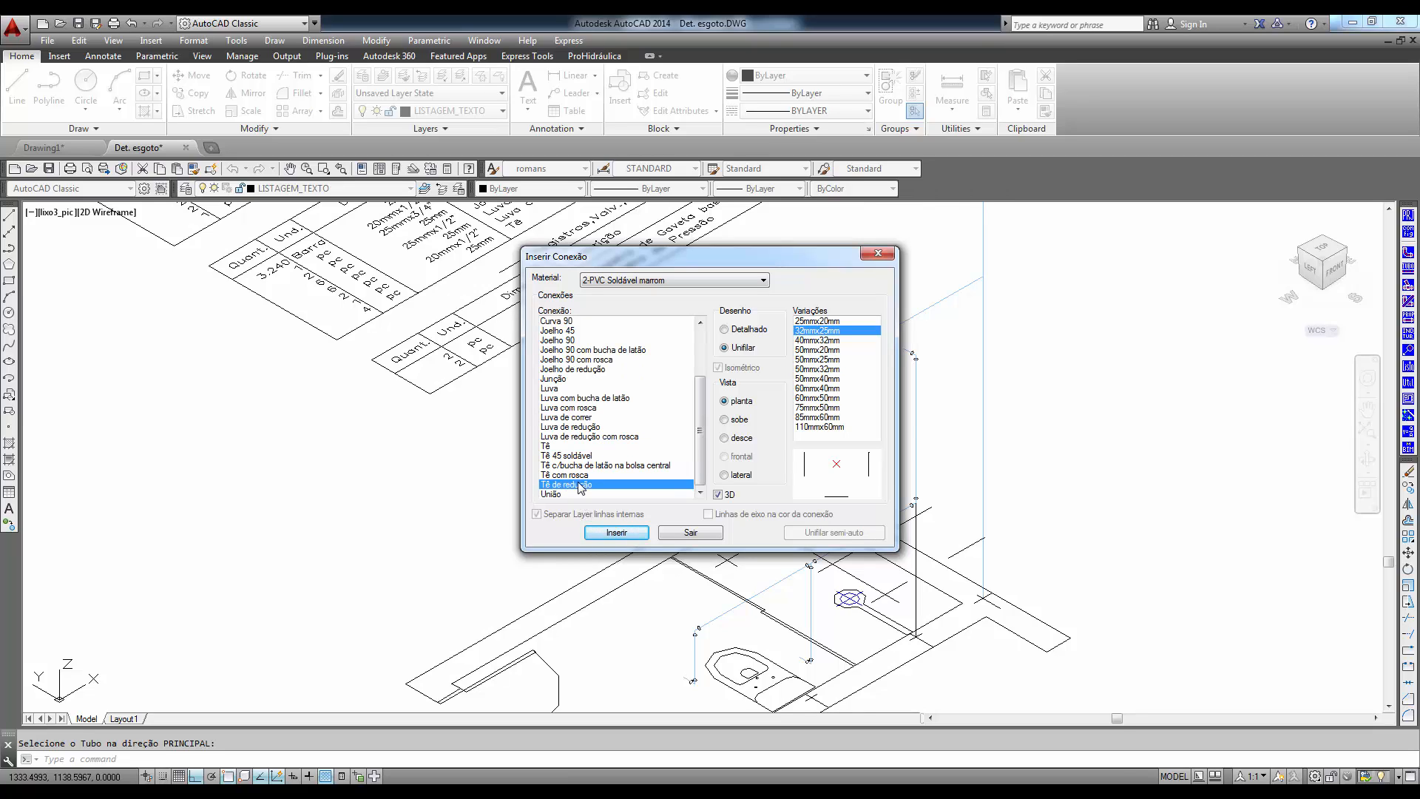
click(823, 359)
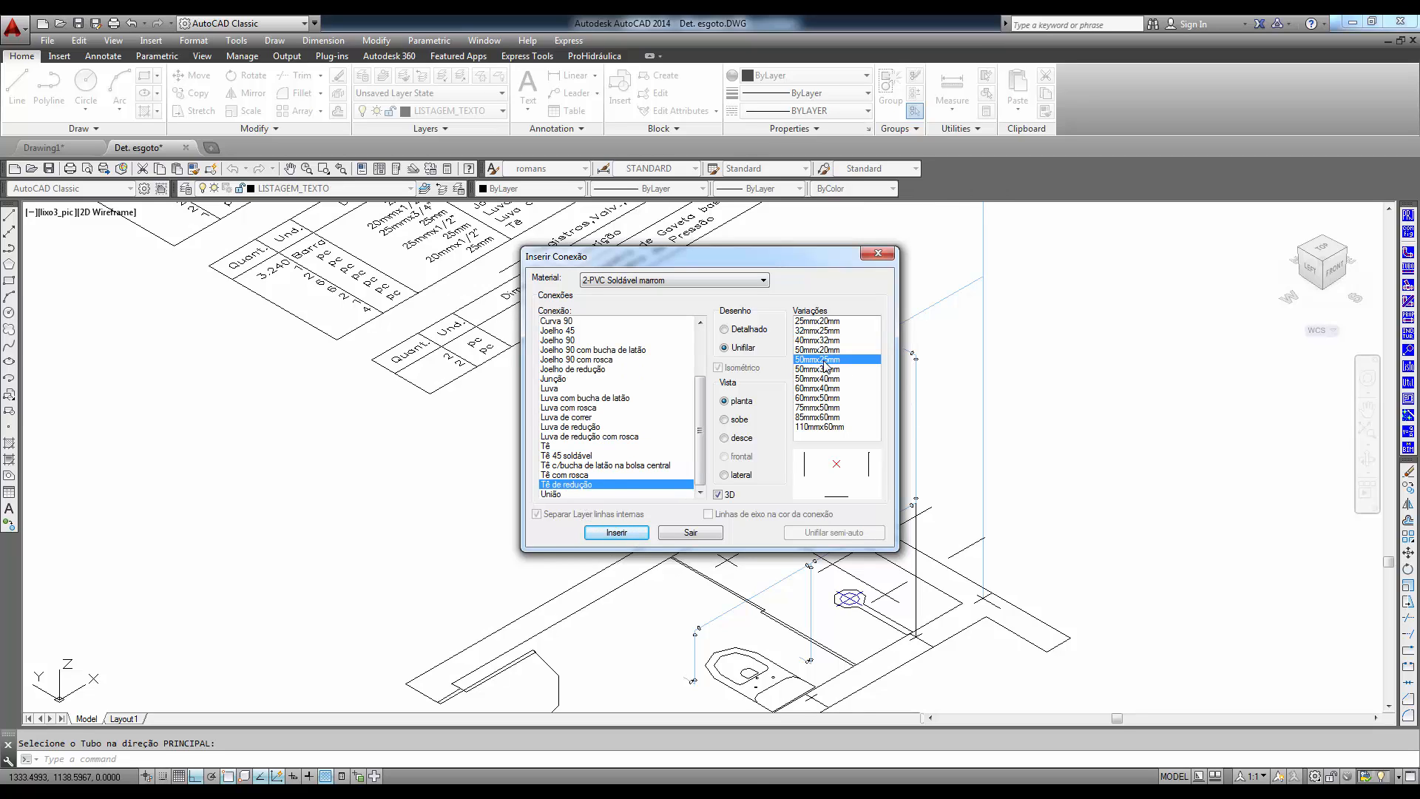
click(617, 531)
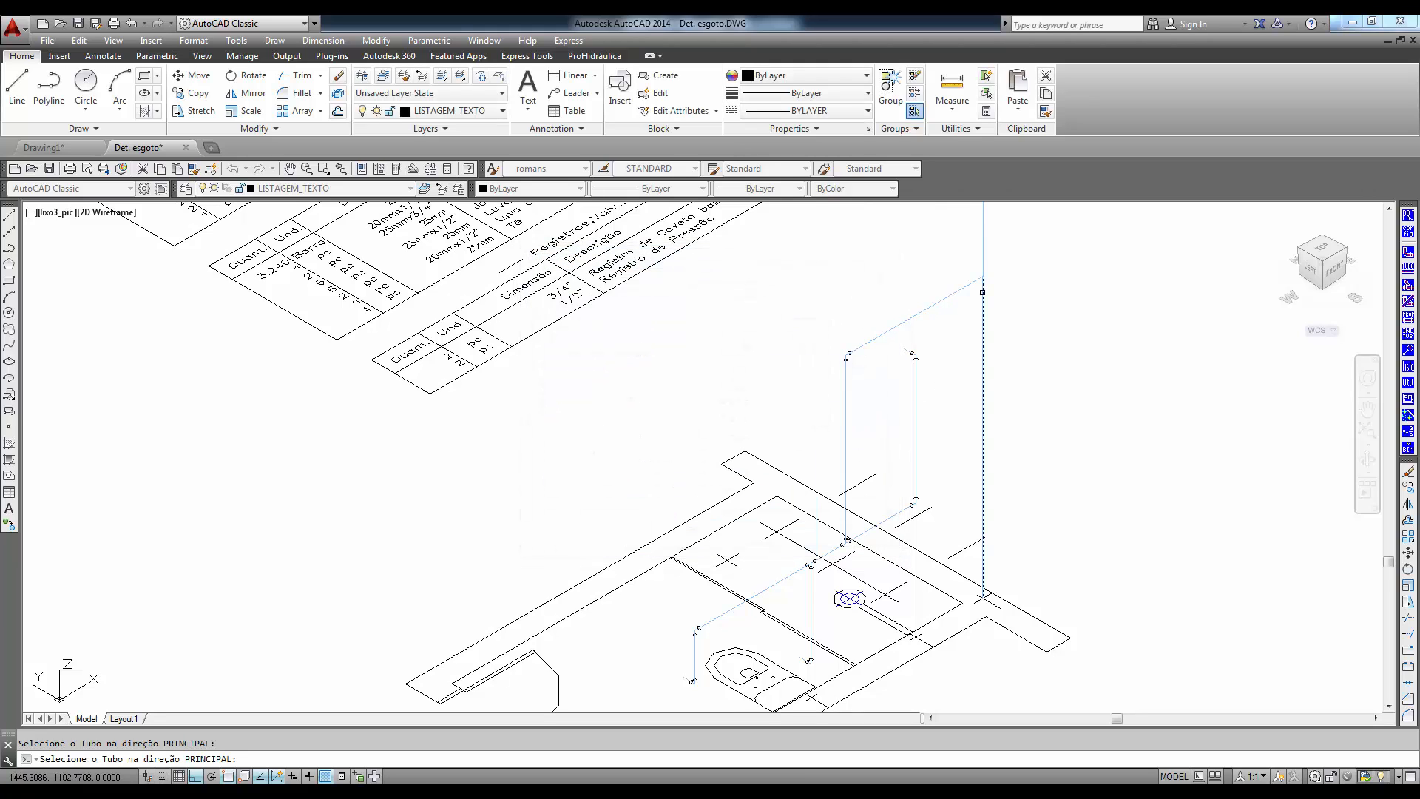
click(977, 283)
click(982, 294)
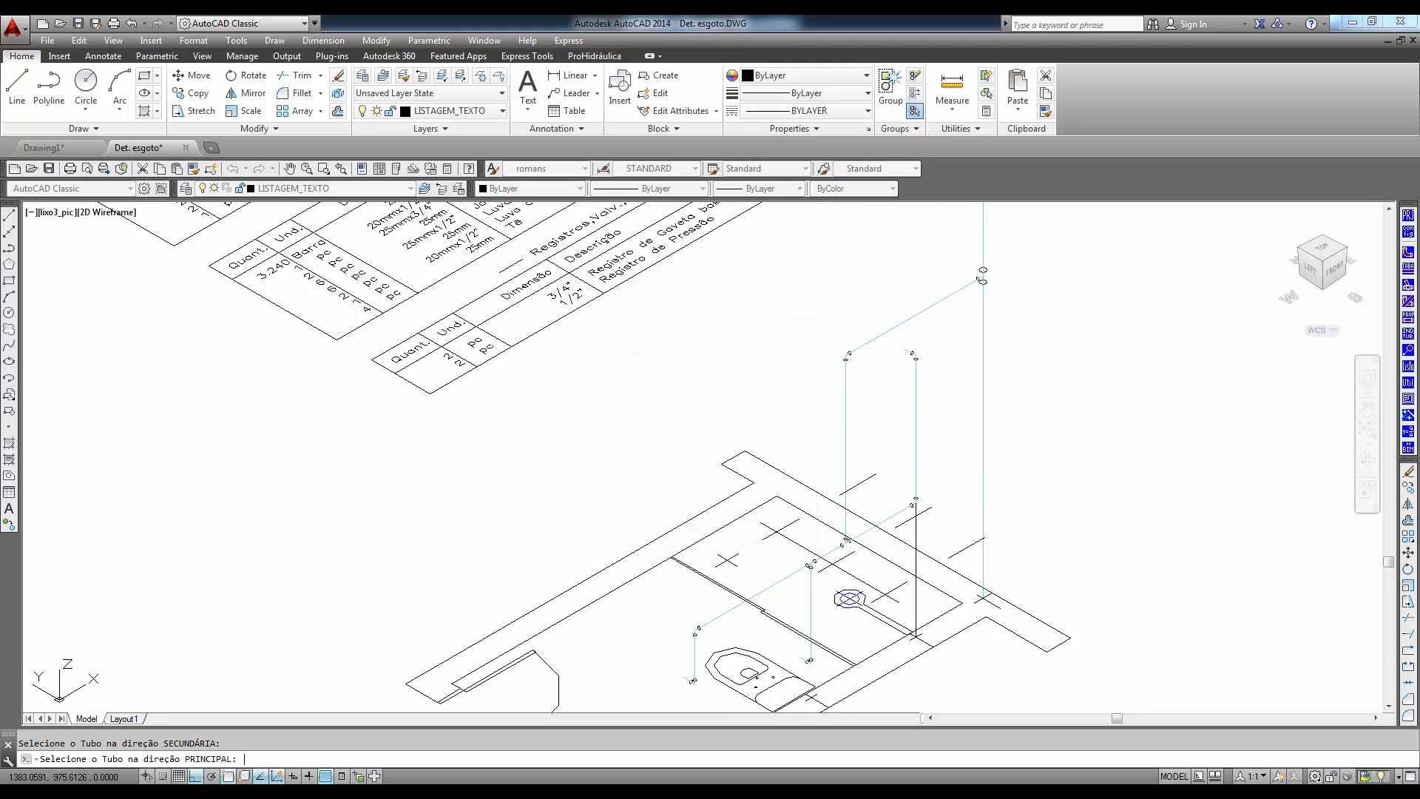
key(Return)
click(698, 529)
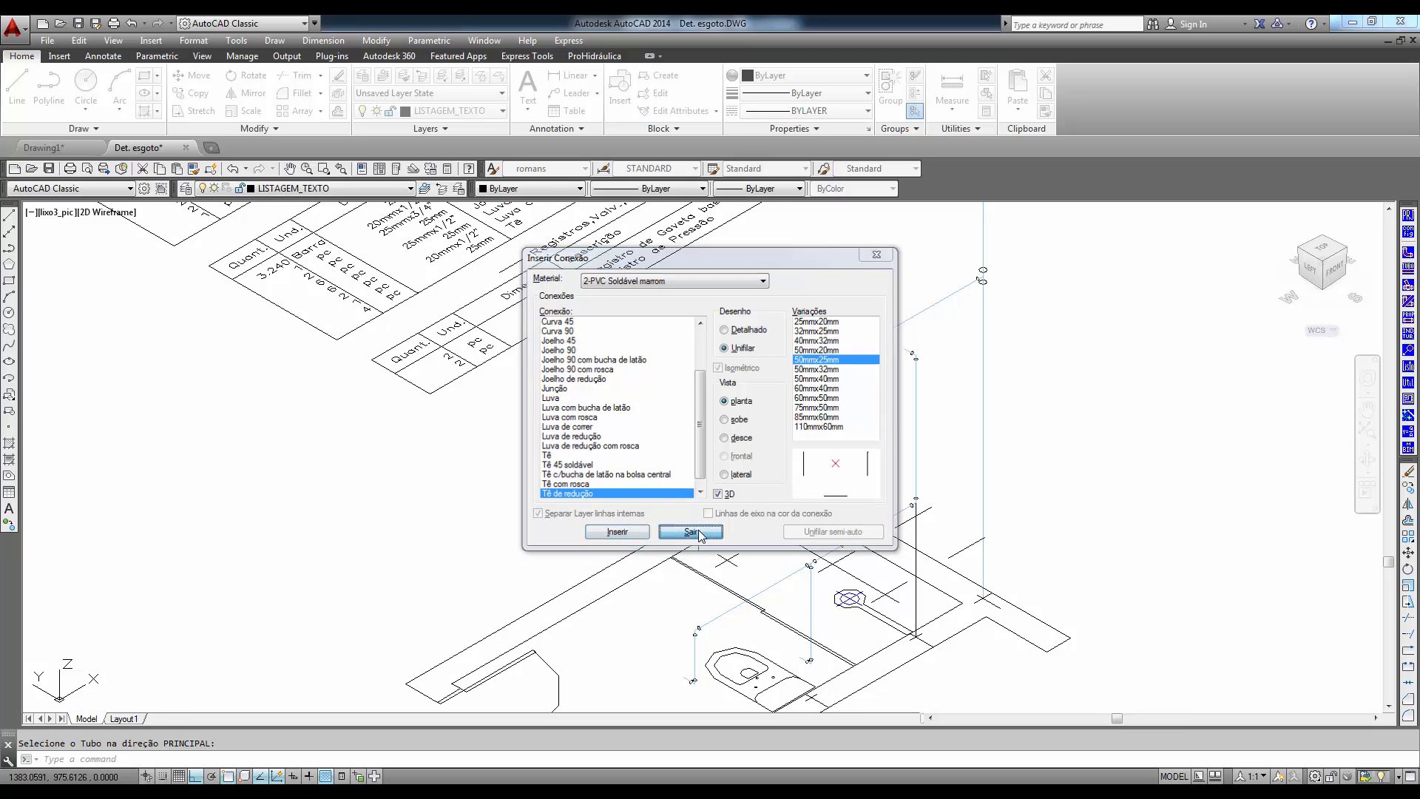
- Insert a 3/4" Registro de Gaveta bruto from 7-Registros,Valv.,Hid partway along the vertical supply pipe, with its handle at 90°
key(Return)
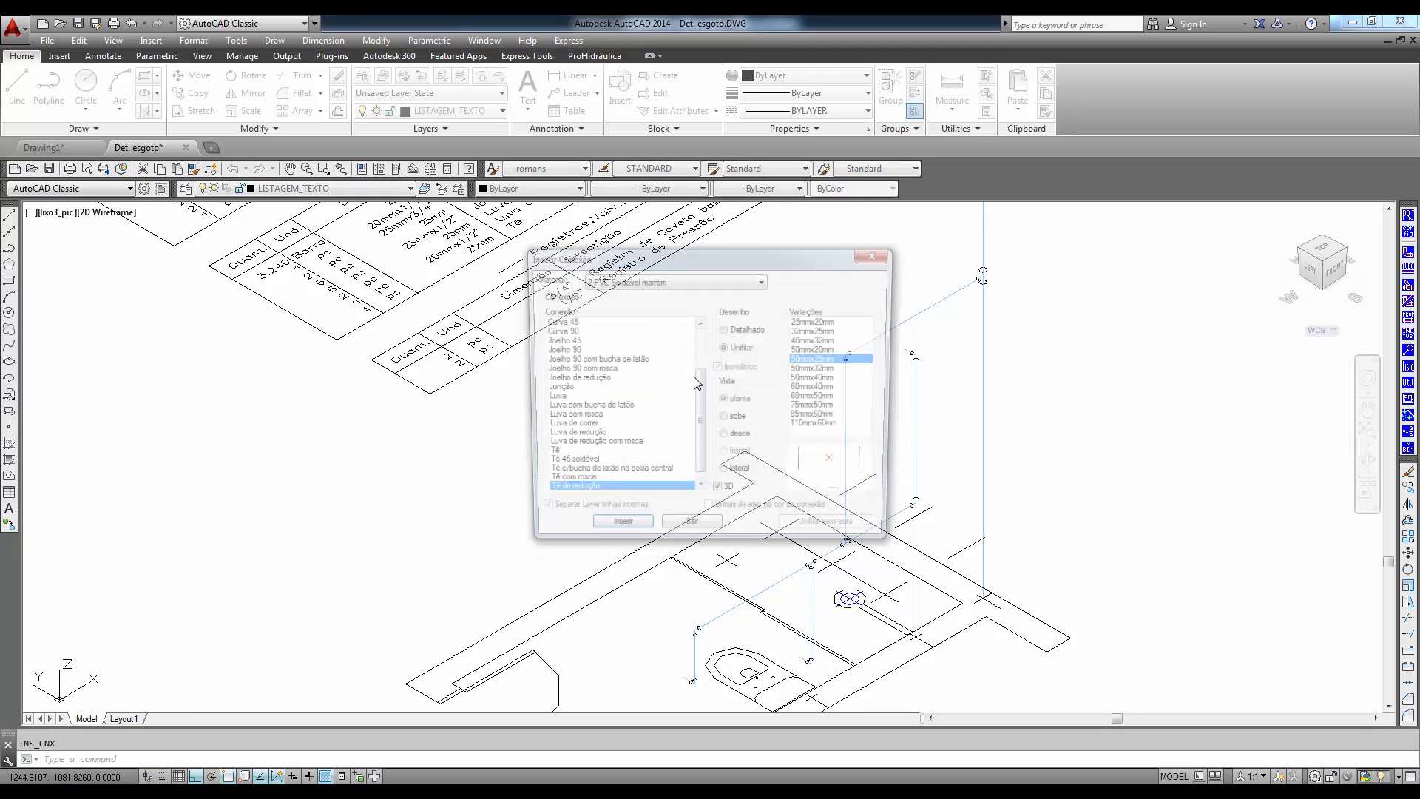
click(764, 281)
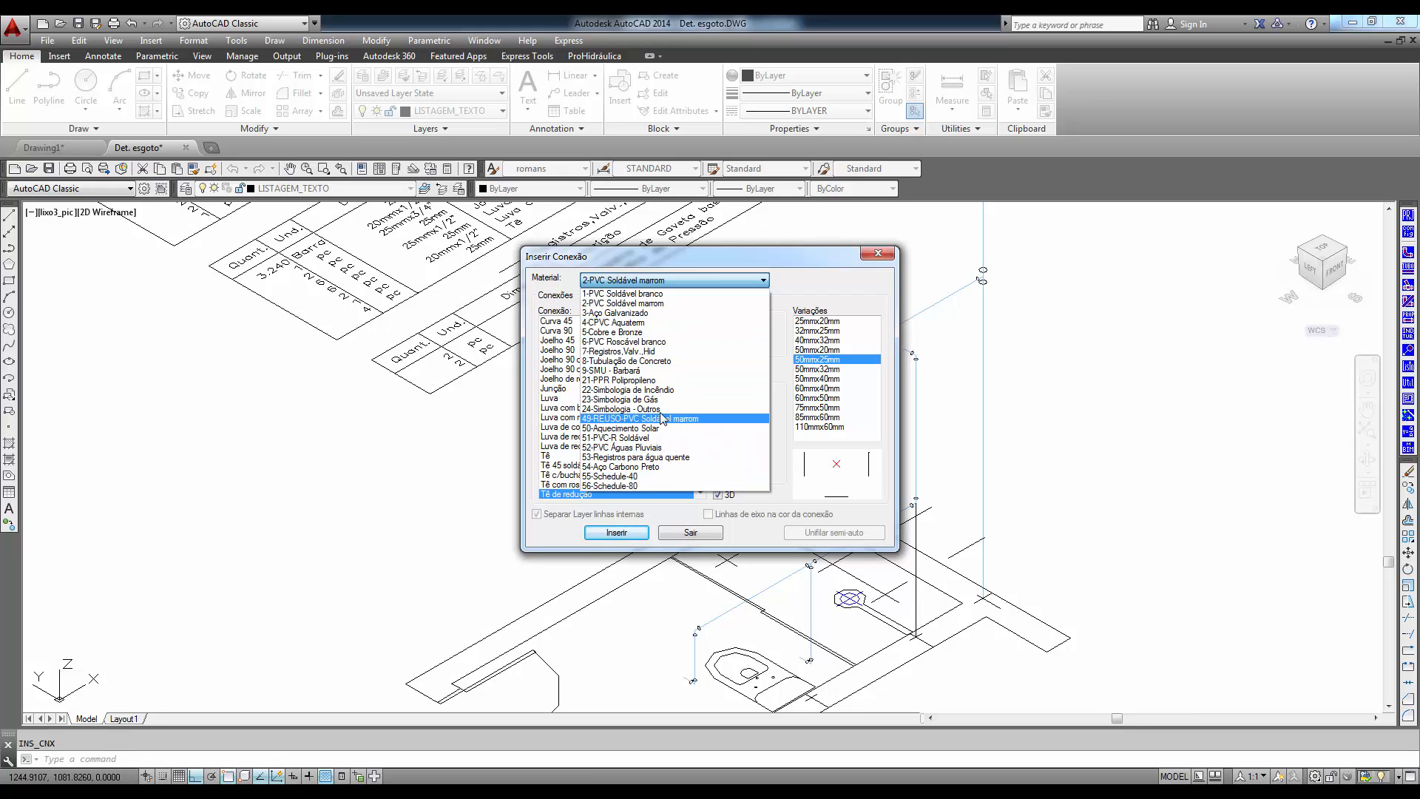
click(643, 352)
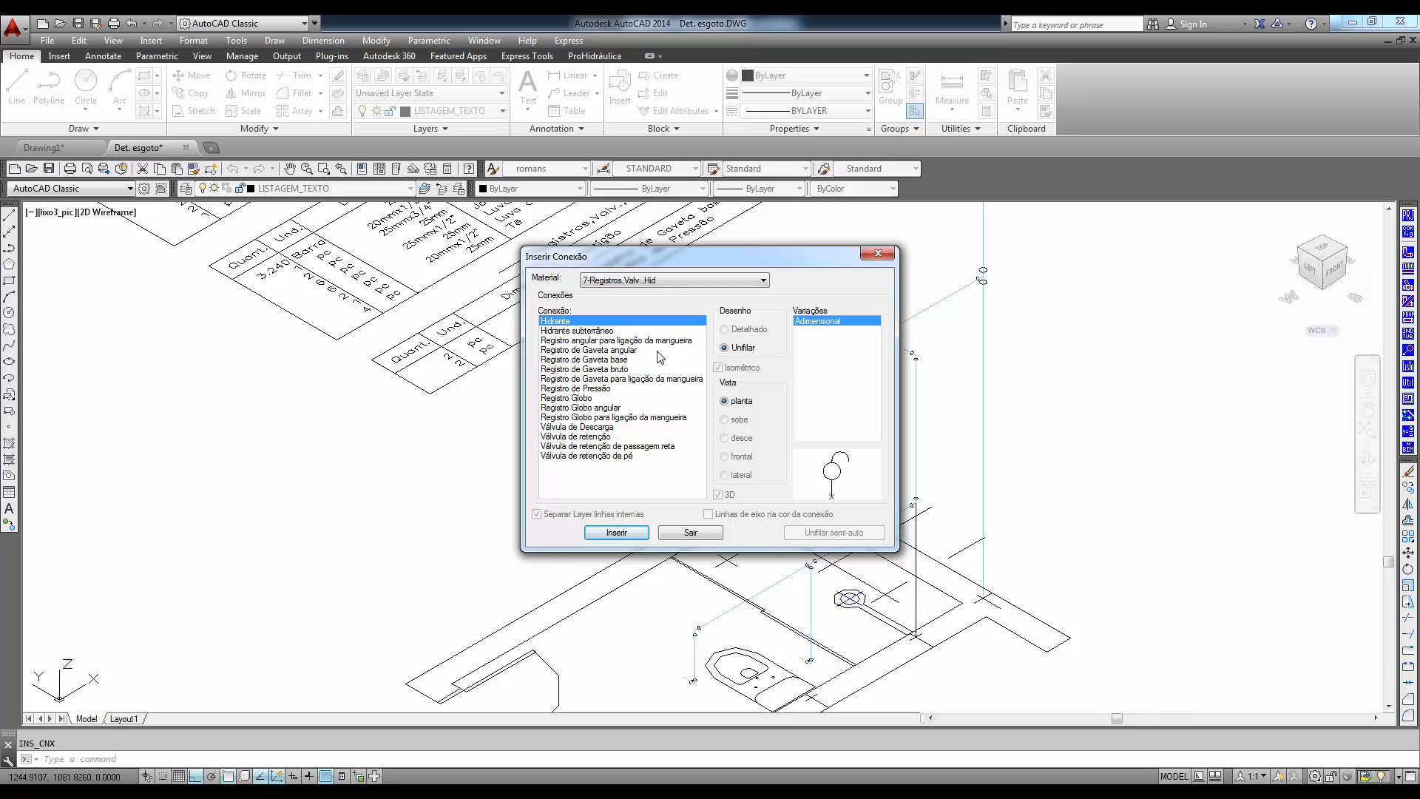
click(597, 362)
click(599, 368)
click(807, 322)
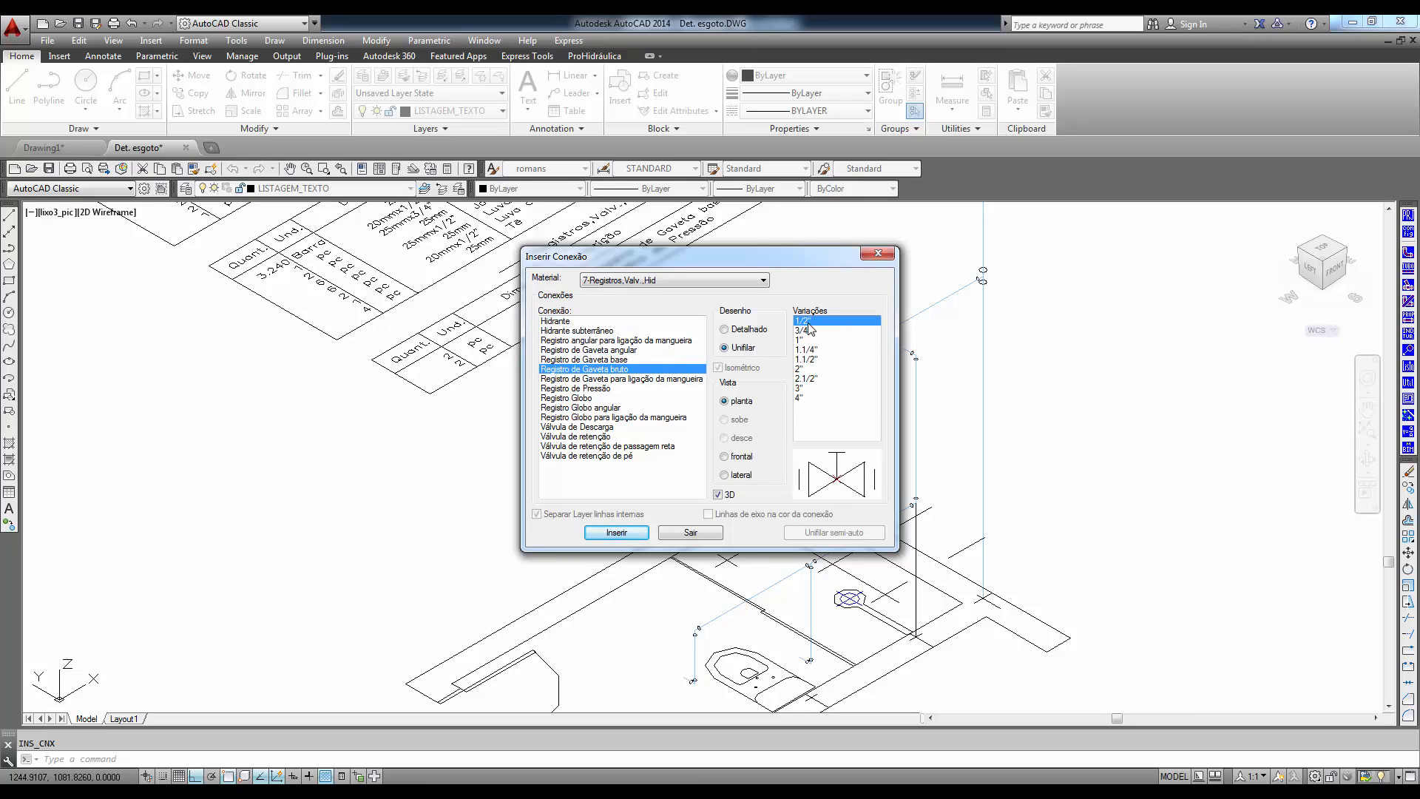
click(803, 330)
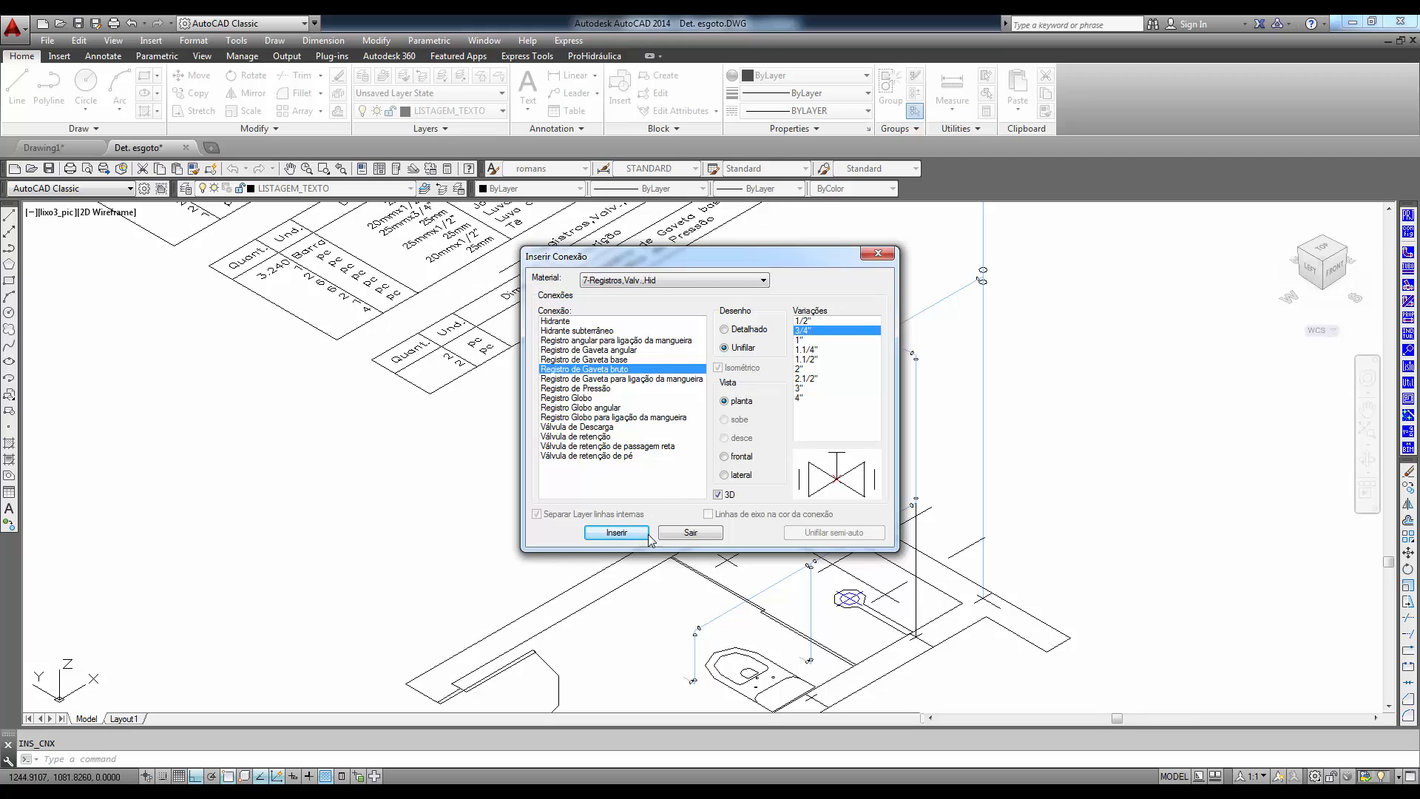
click(617, 532)
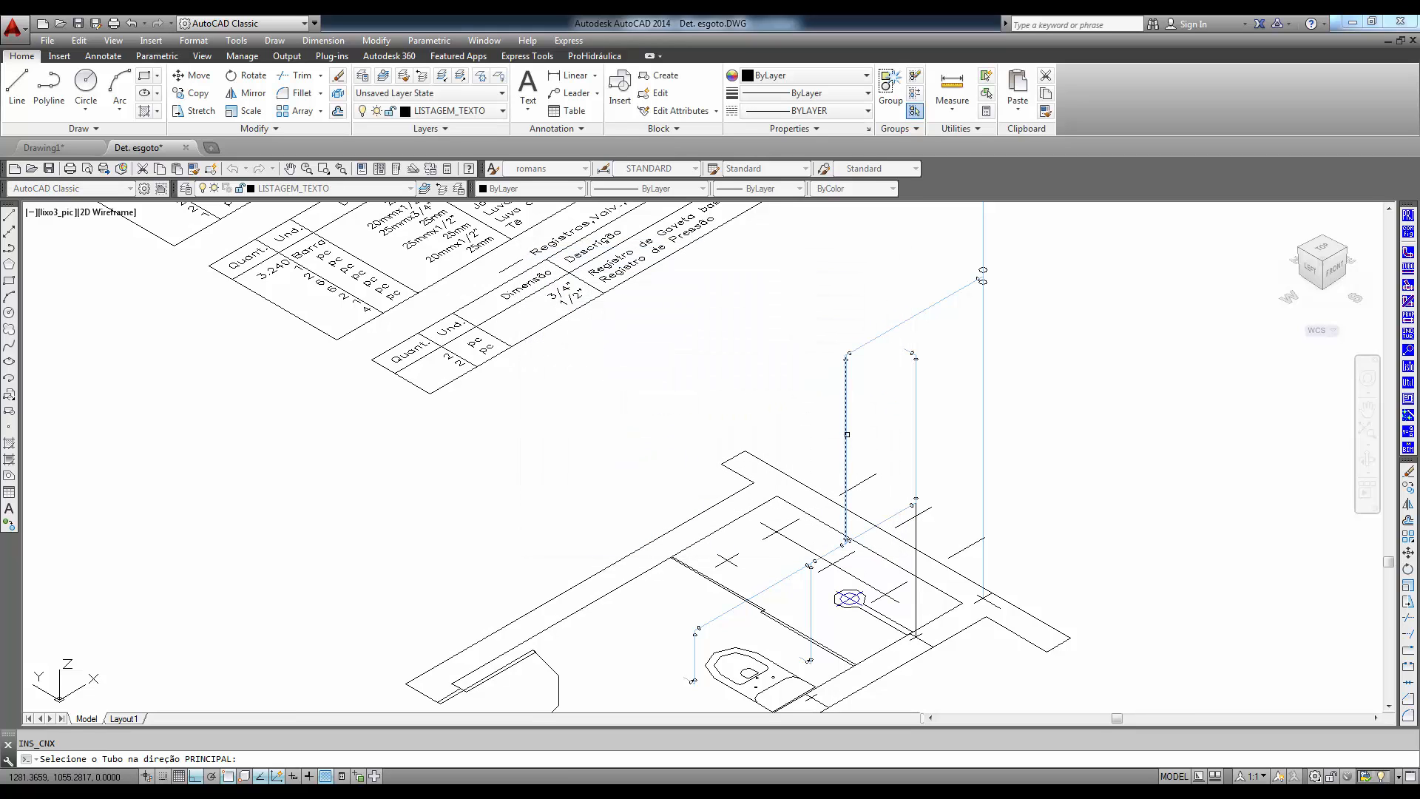
click(845, 433)
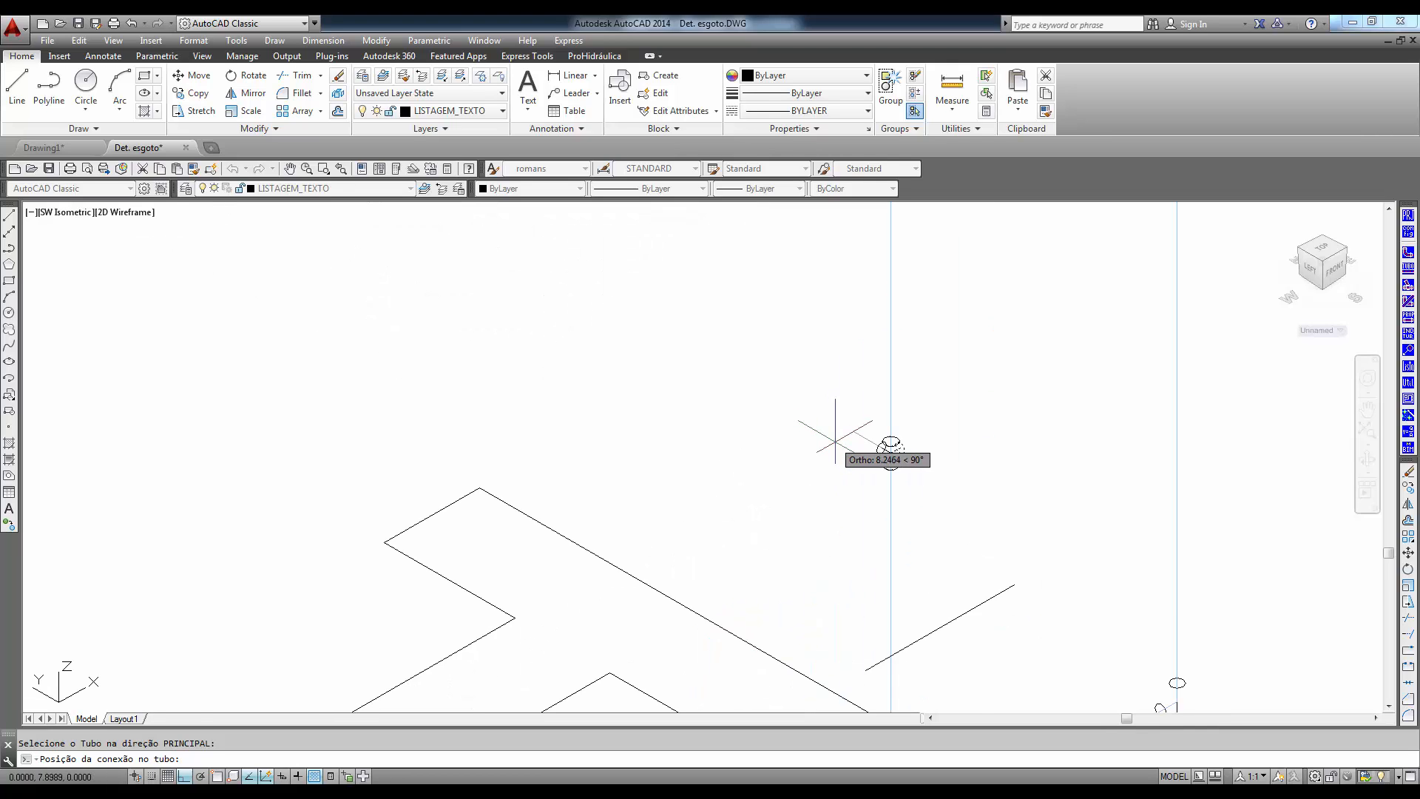
click(845, 429)
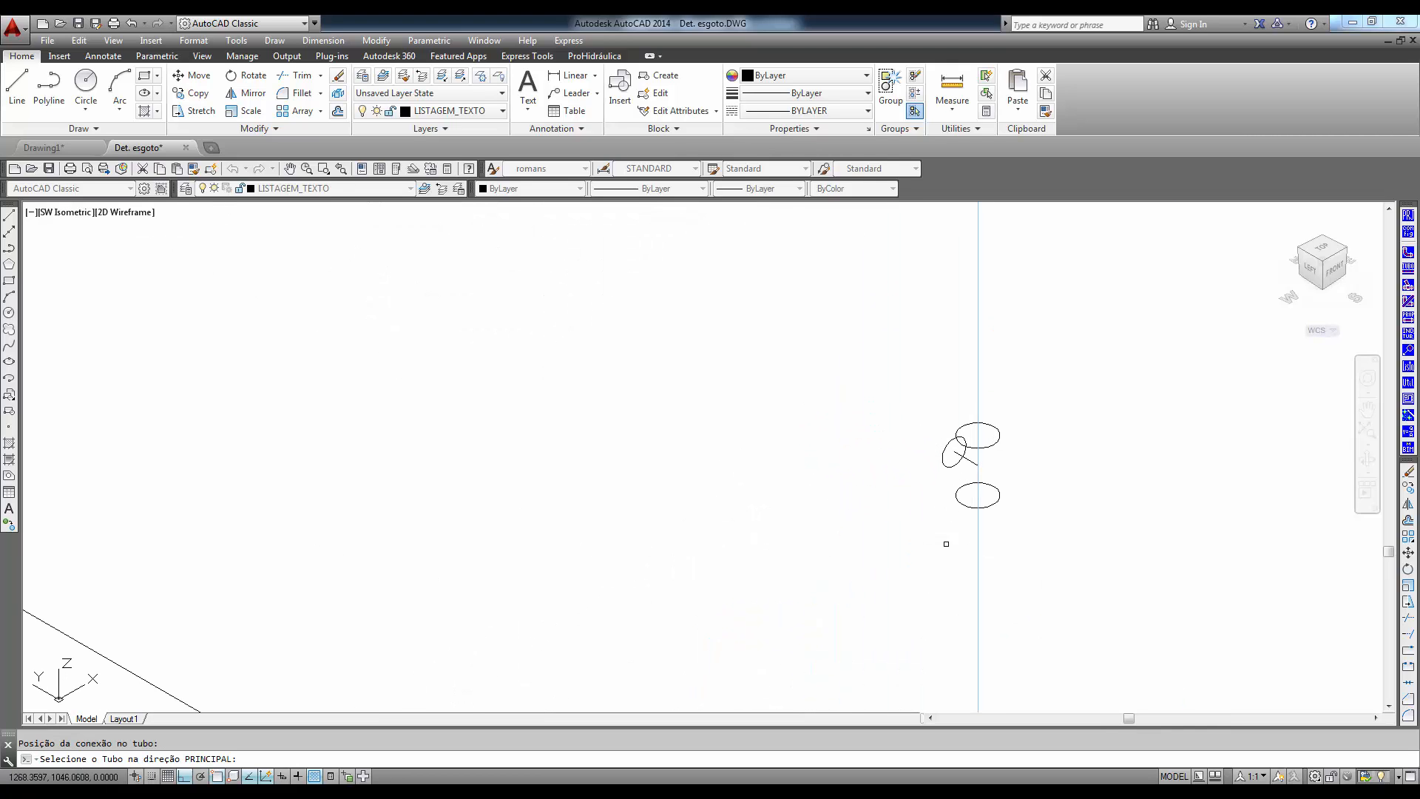
- Insert a 1/2" Registro de Pressão on the vertical shower pipe just above its lower elbow
scroll(945, 542, down, 4)
middle_drag(1072, 612, 881, 476)
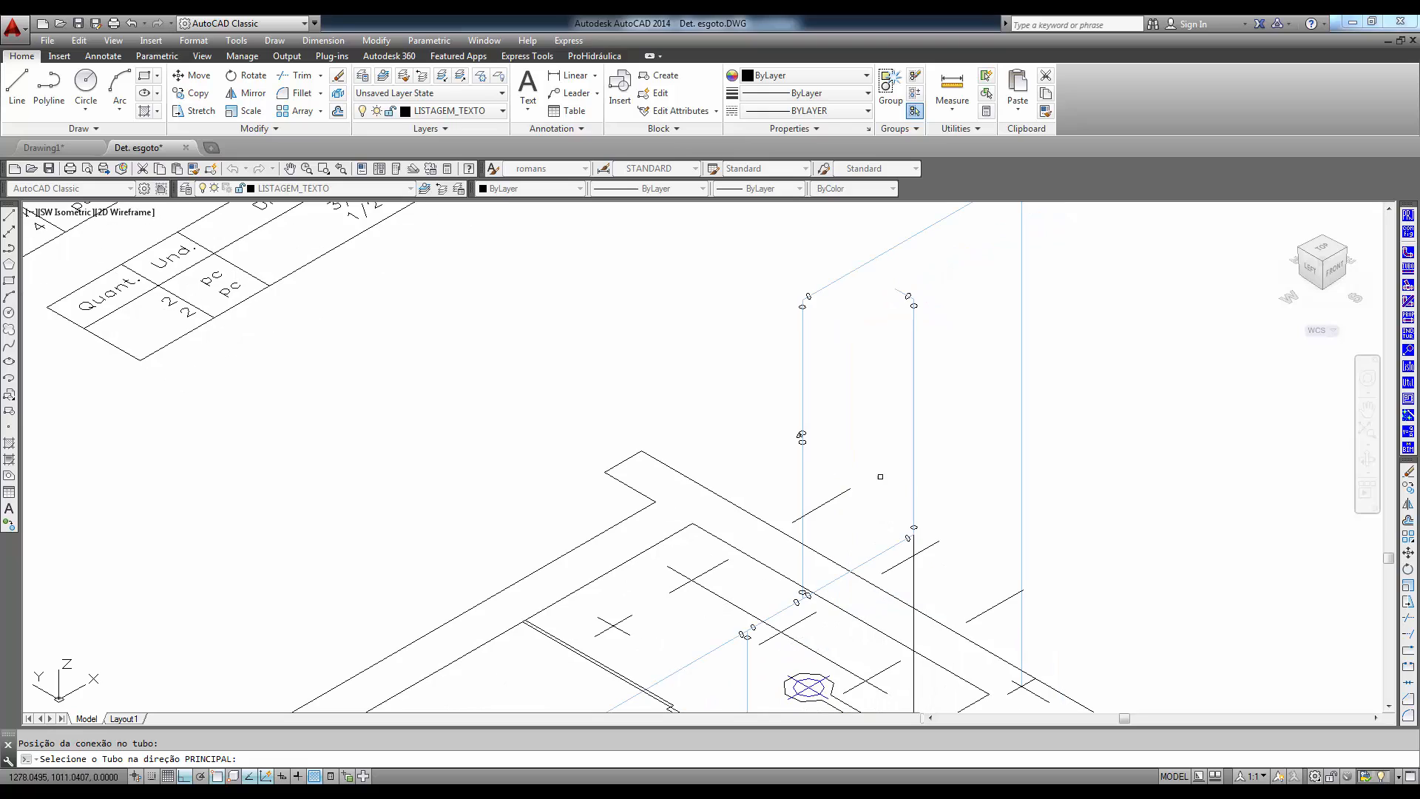
click(911, 490)
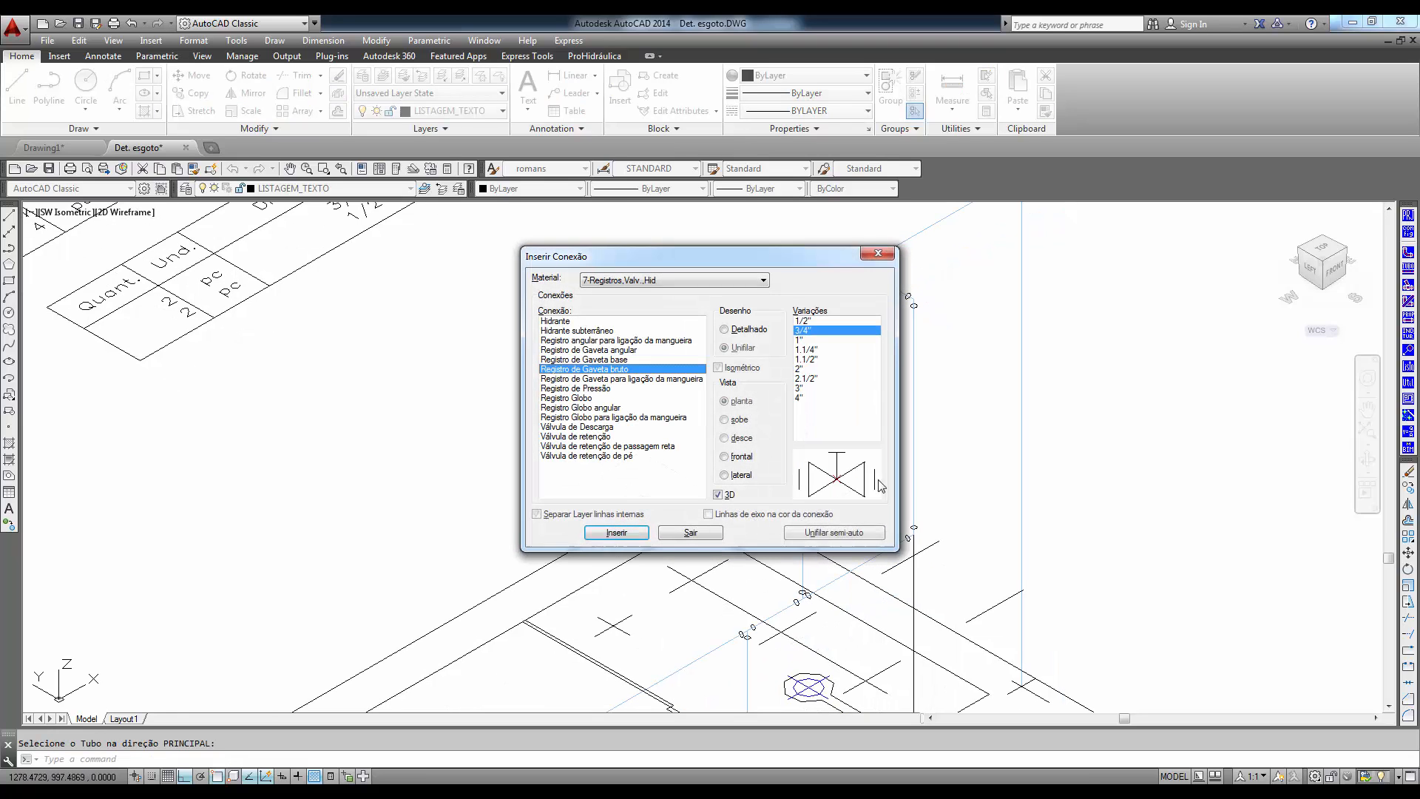
click(592, 389)
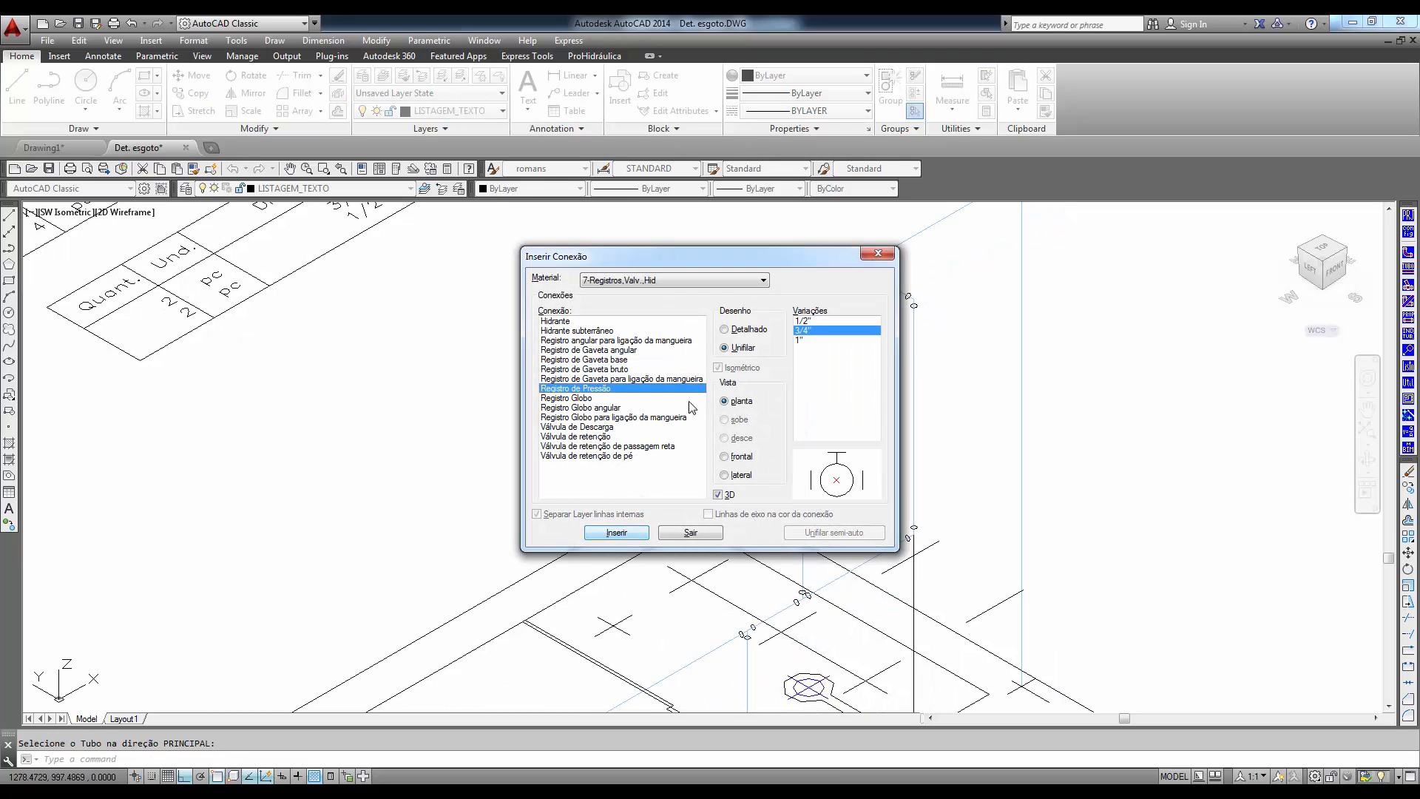
click(802, 320)
click(617, 532)
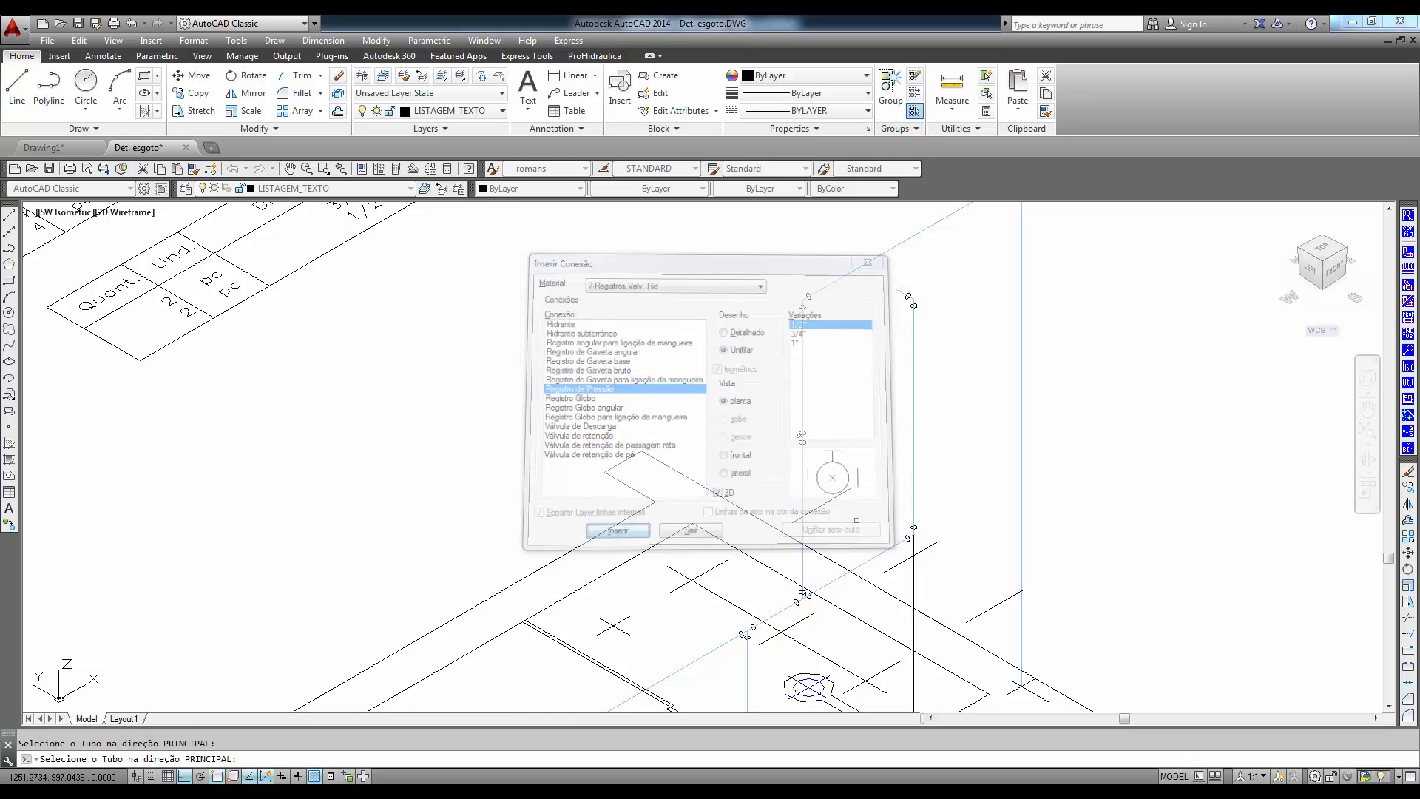
click(915, 505)
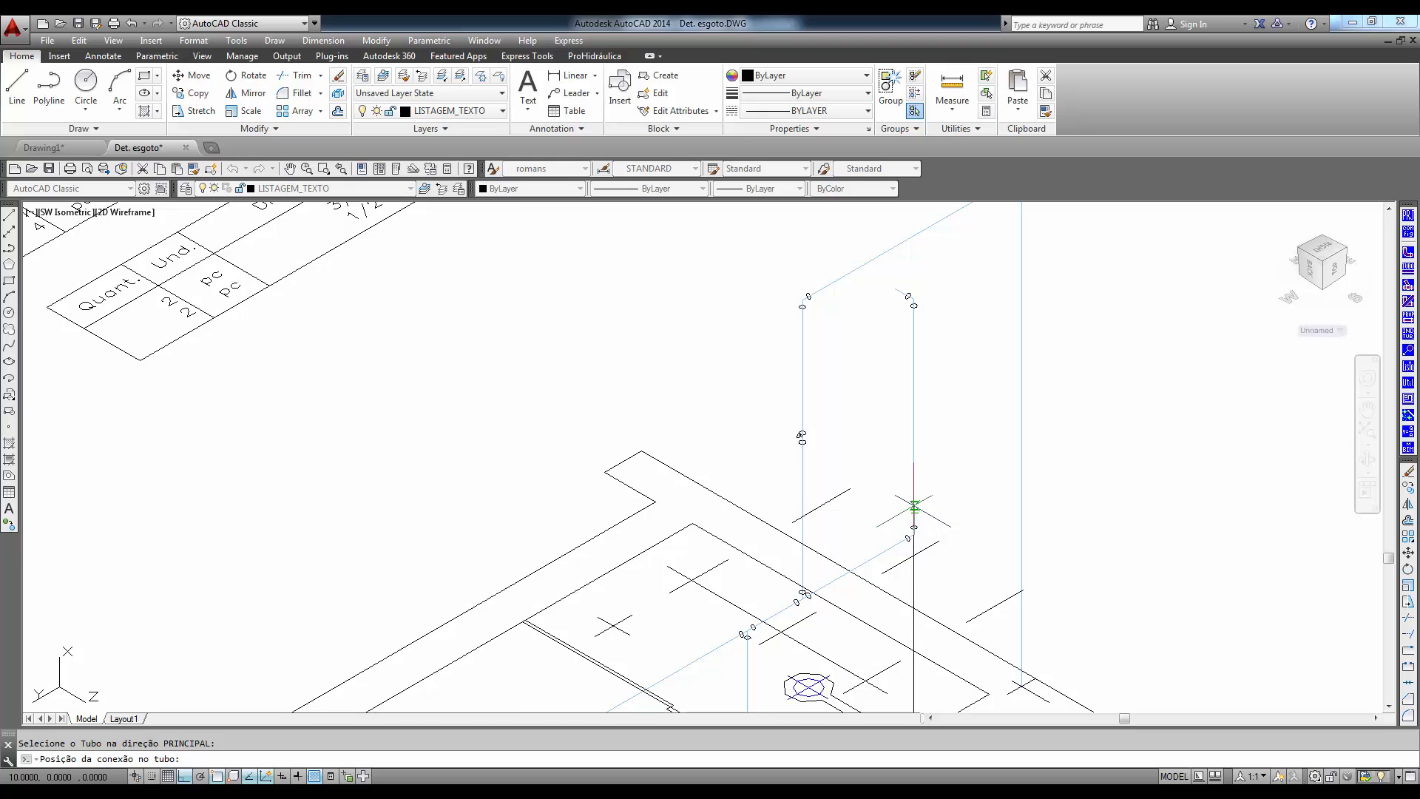
click(914, 500)
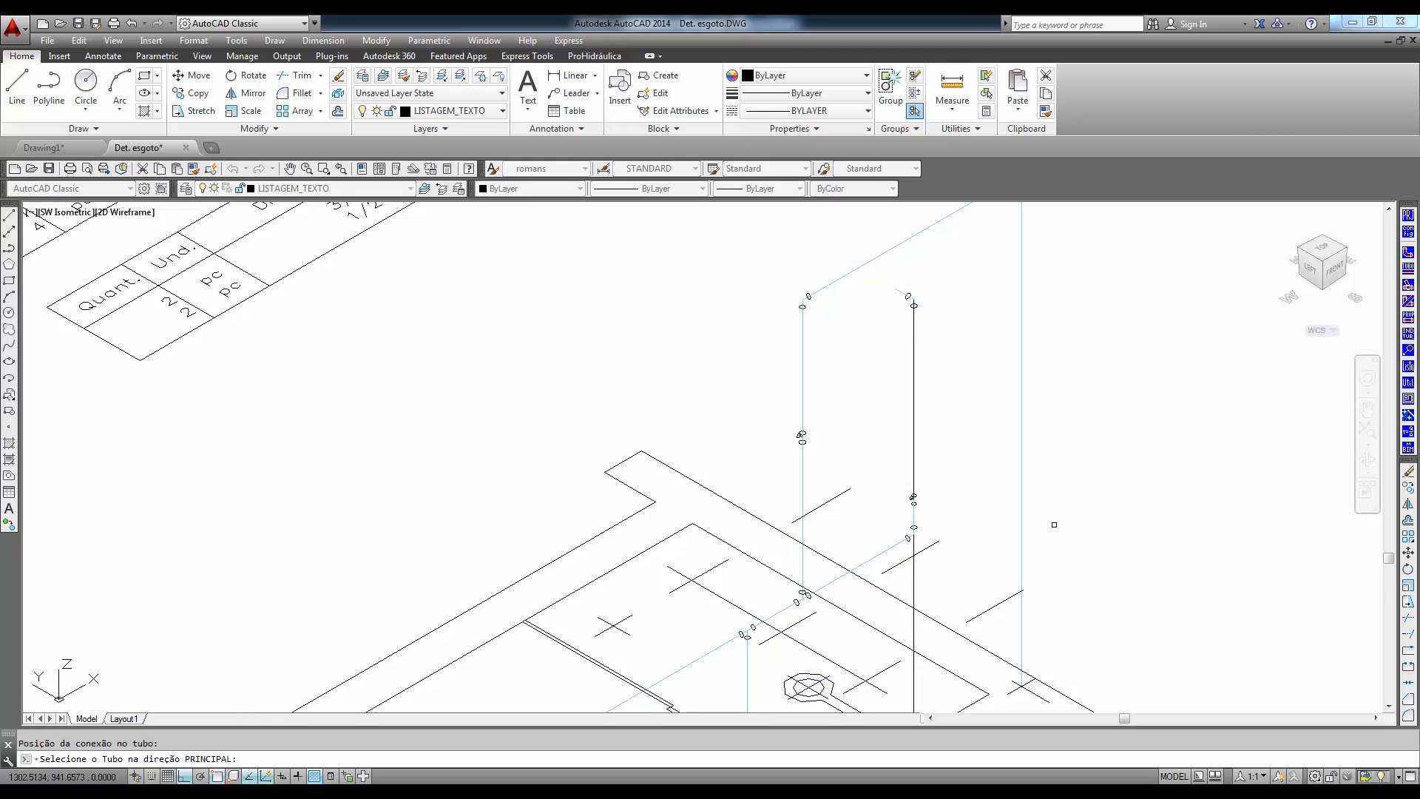
right_click(1071, 553)
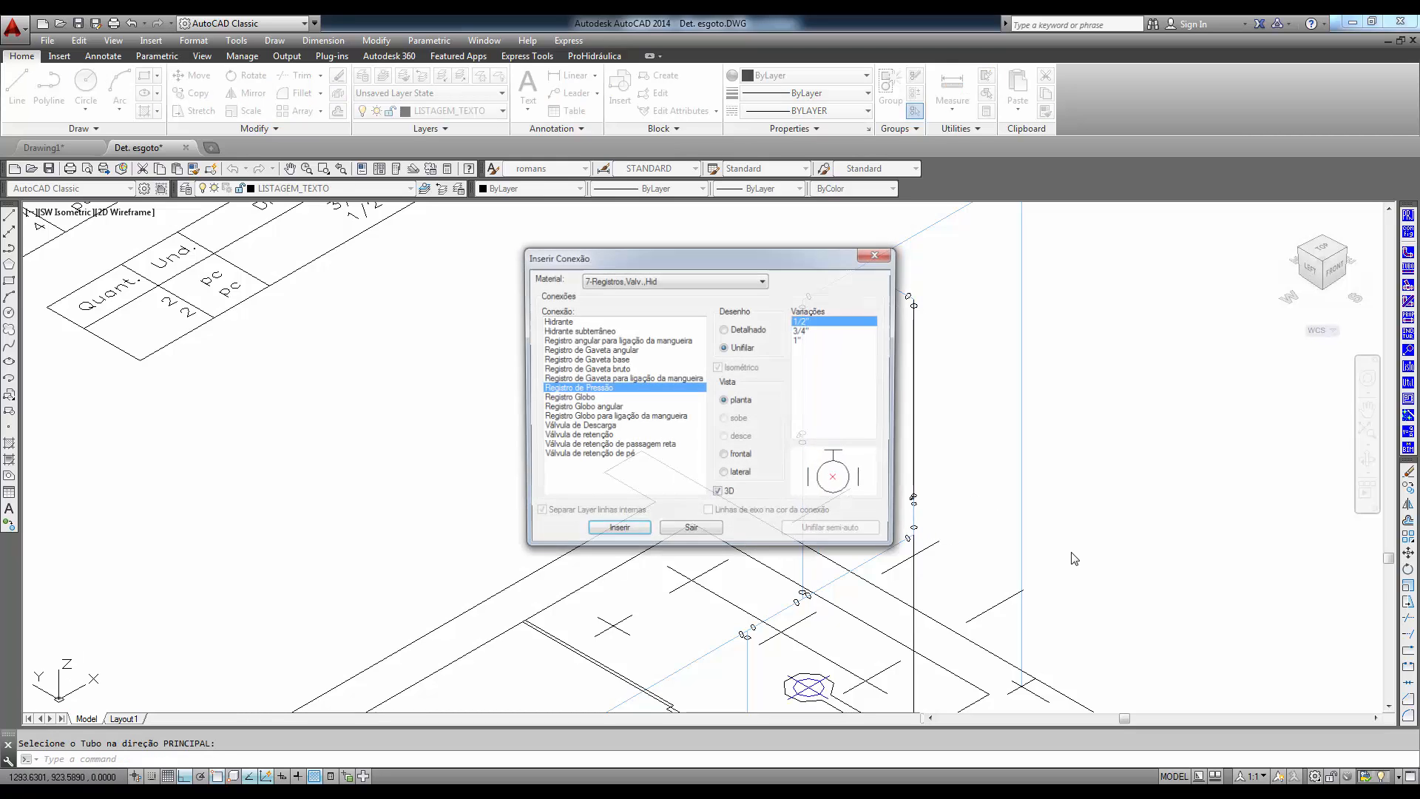
- End the fitting insertion and erase the loose black line running down past the base of the shower riser
click(694, 534)
click(914, 599)
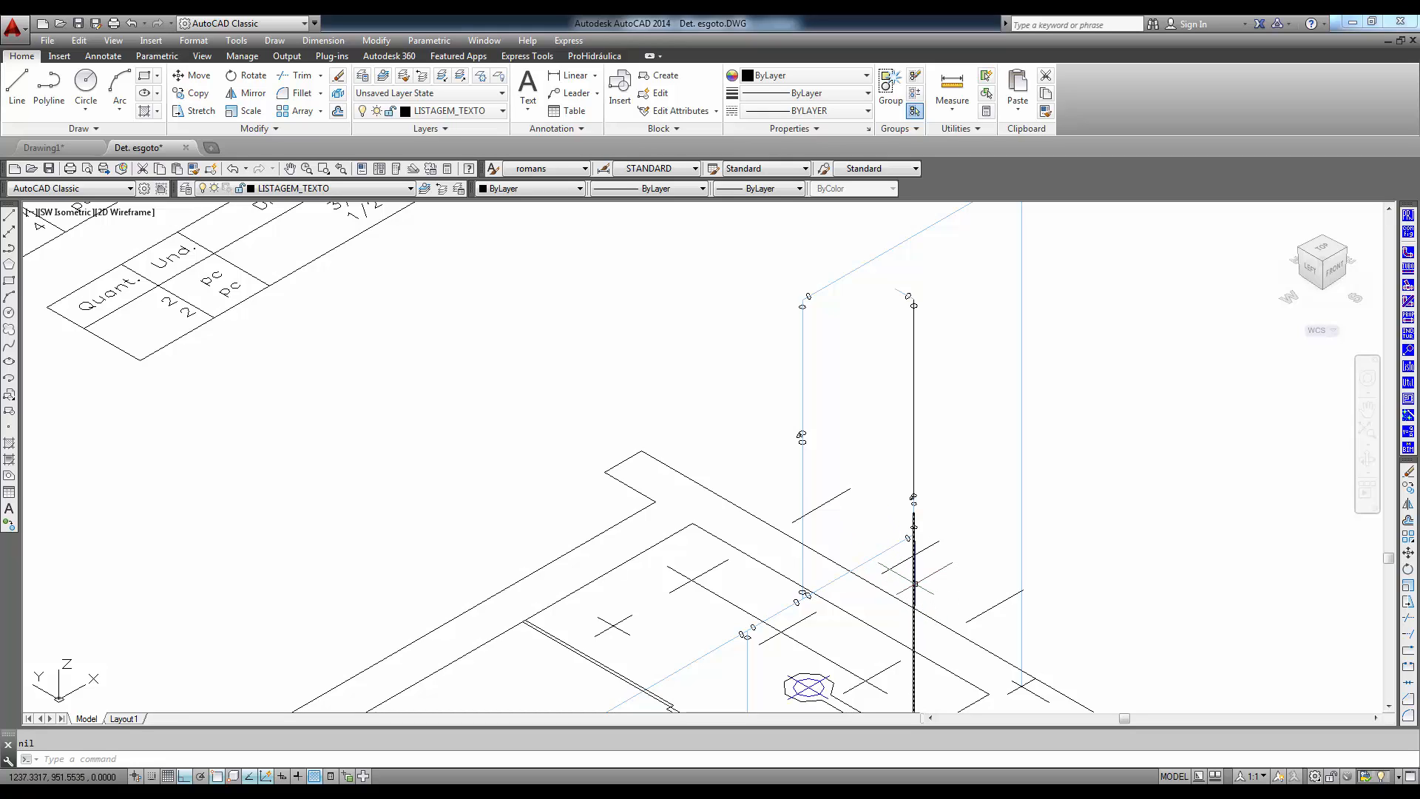
key(Delete)
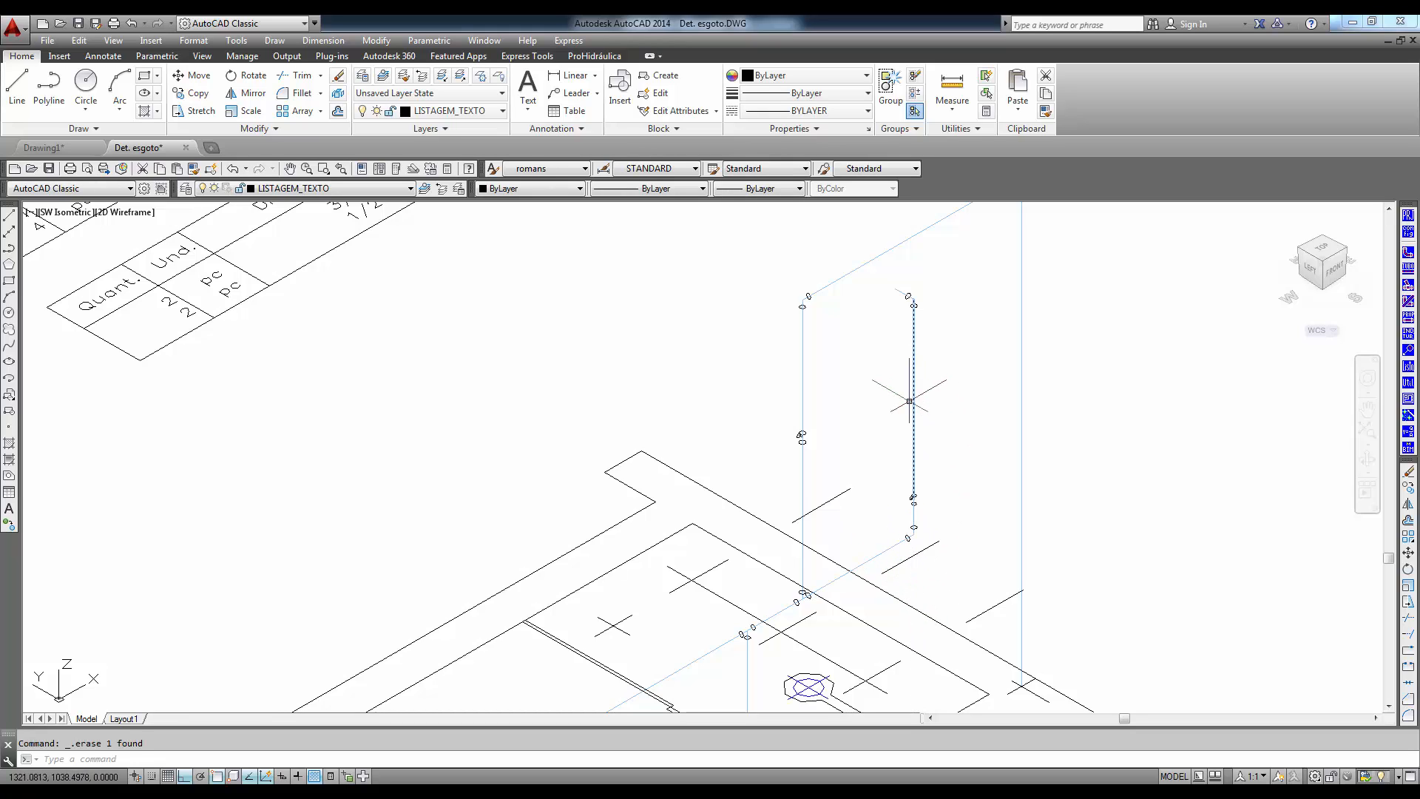
- Send the blue shower riser pipe above the Registro de Pressão to the back and erase the black line overlapping it
scroll(899, 457, up, 8)
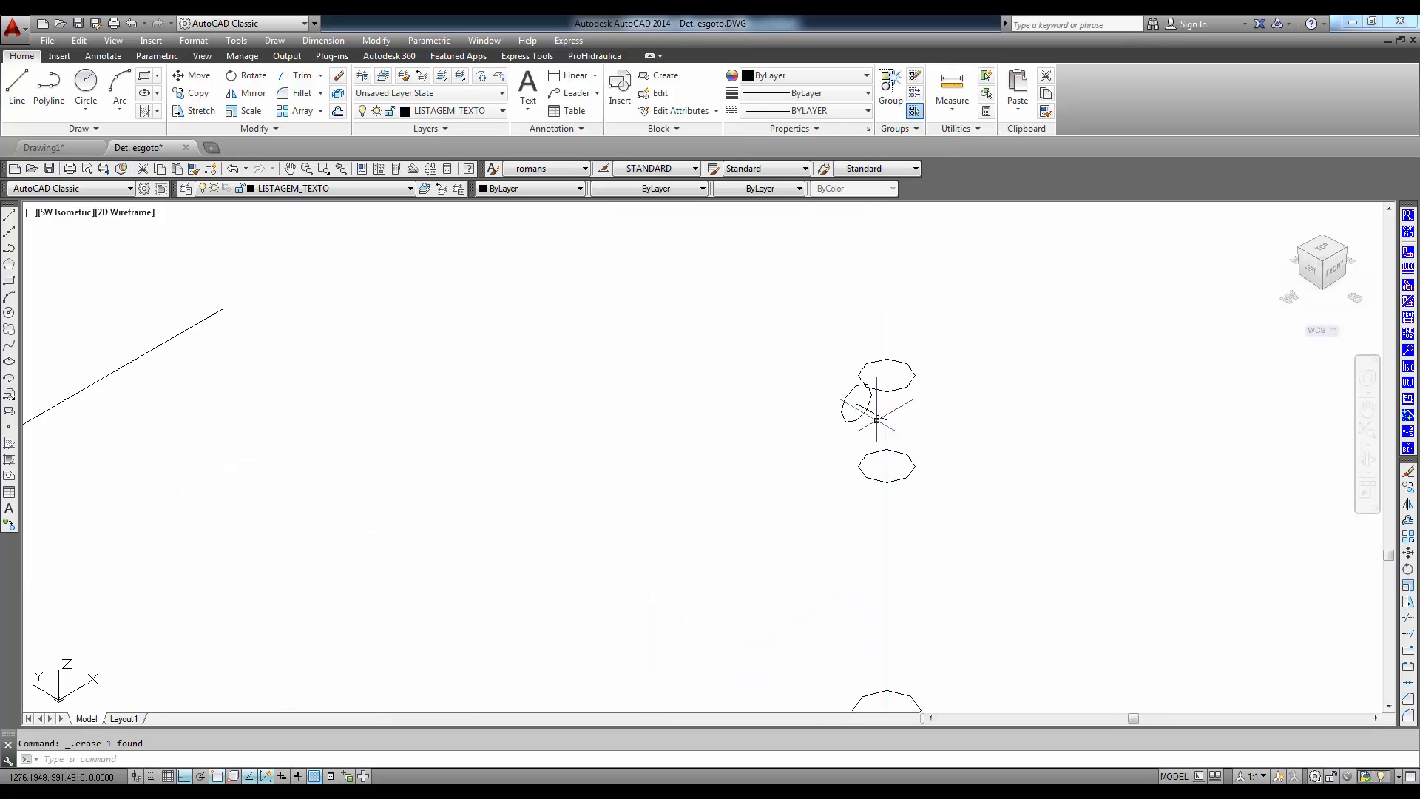
click(889, 400)
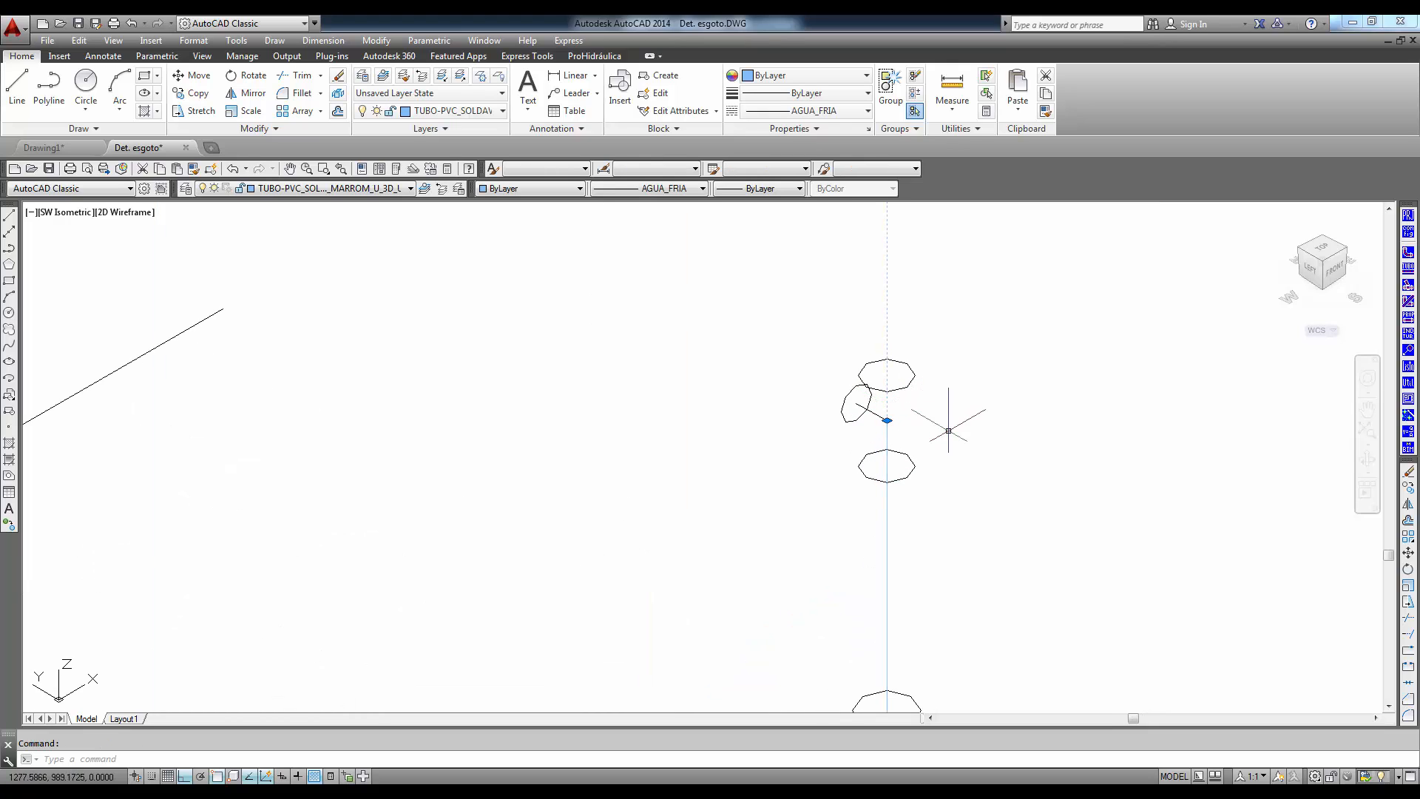
key(Escape)
scroll(982, 437, down, 6)
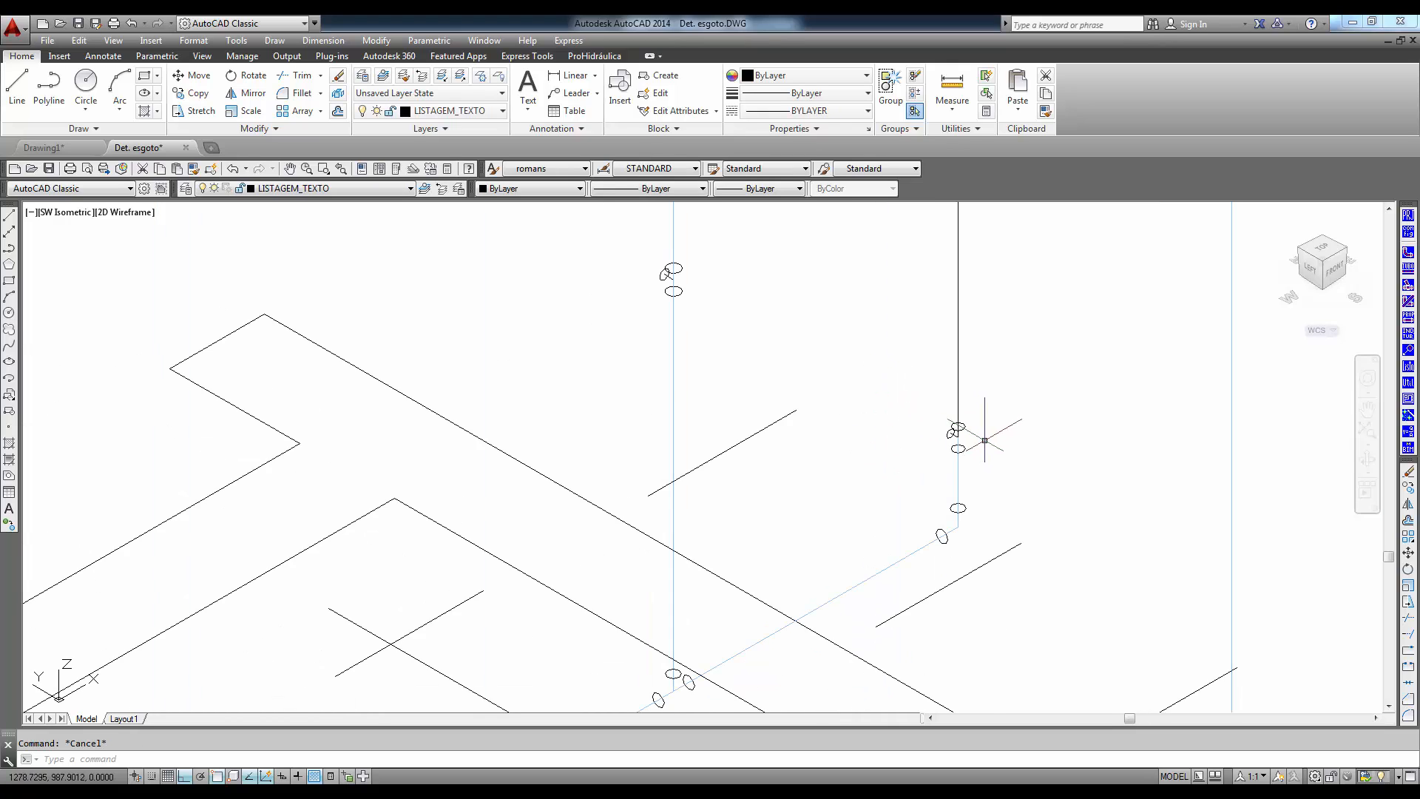
middle_drag(996, 455, 1016, 469)
click(1000, 405)
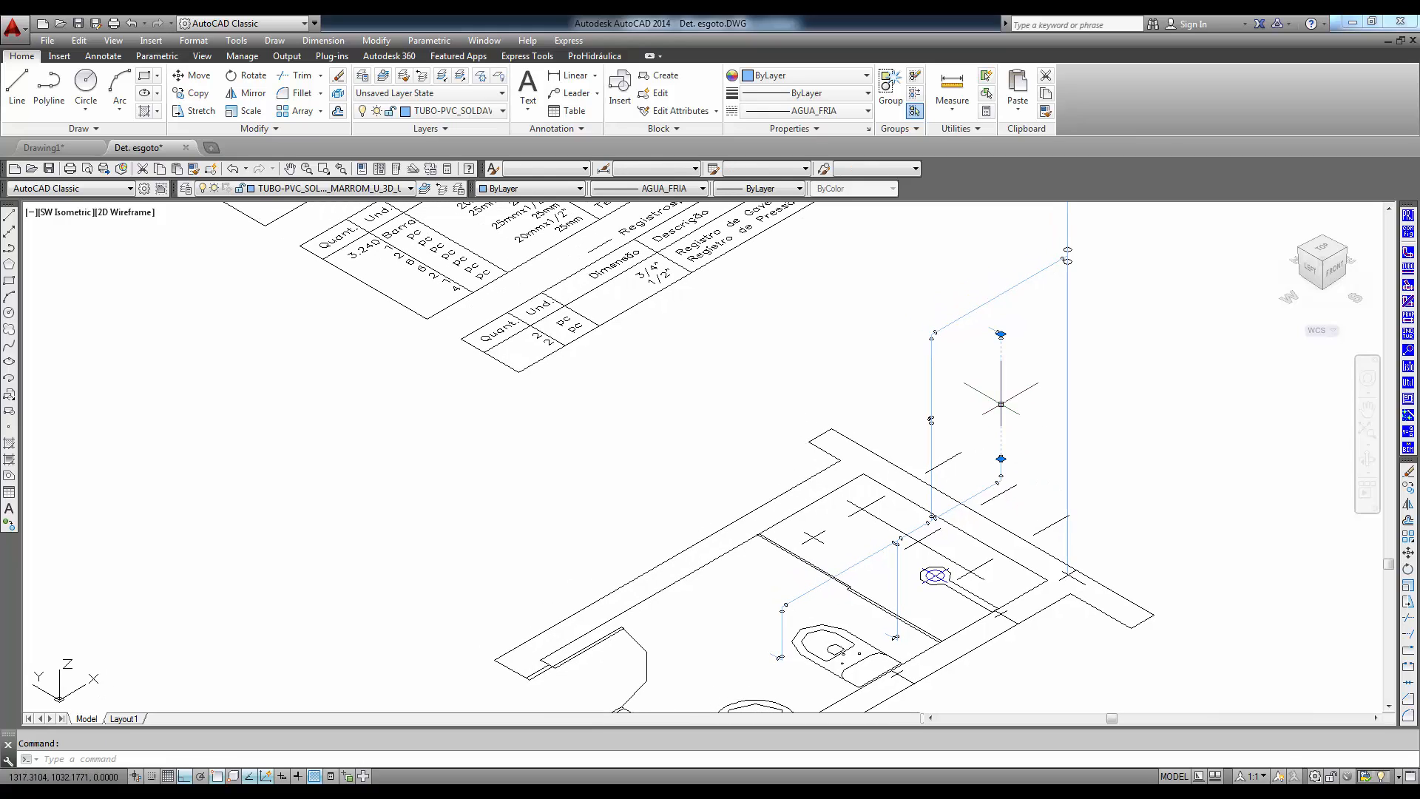
right_click(1002, 405)
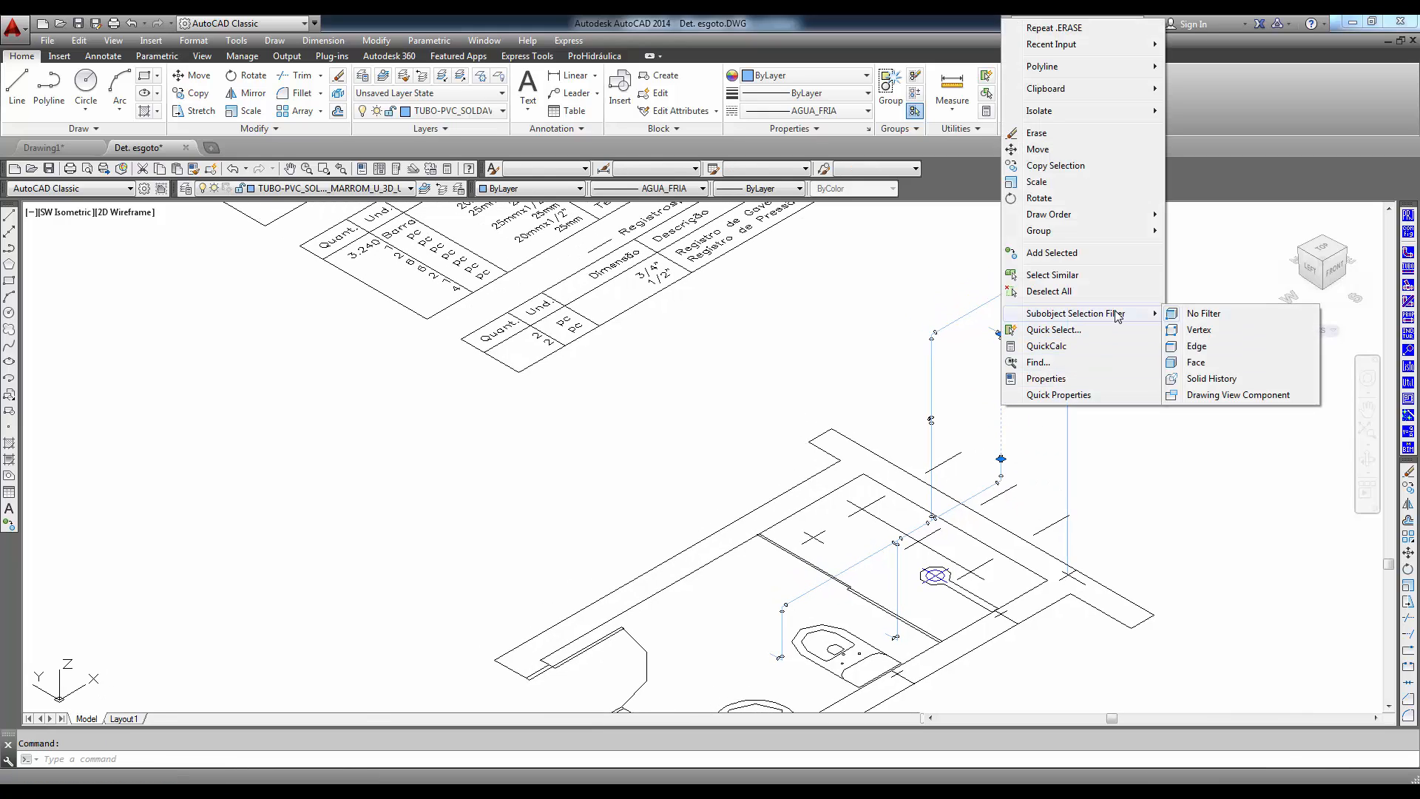
mouse_move(1109, 214)
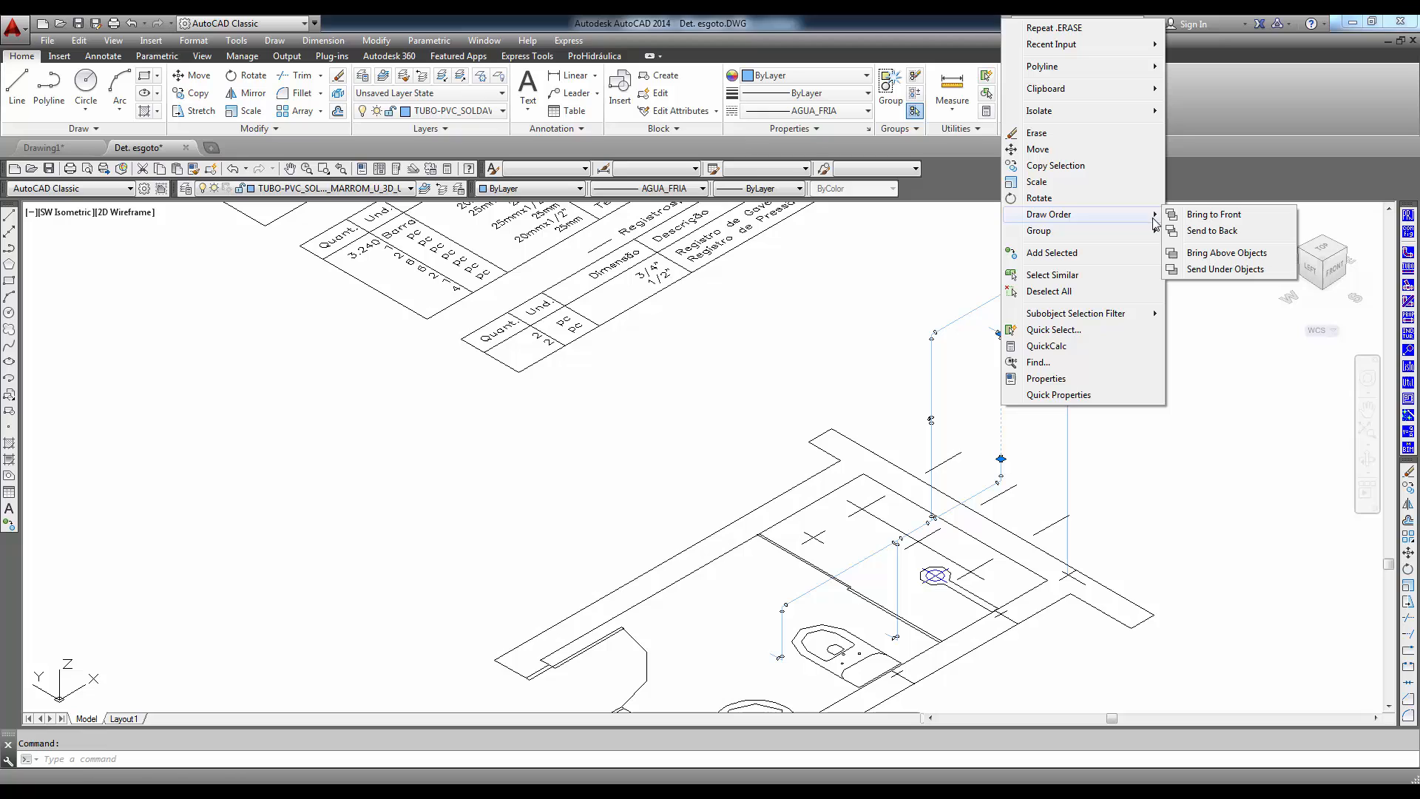
click(1205, 231)
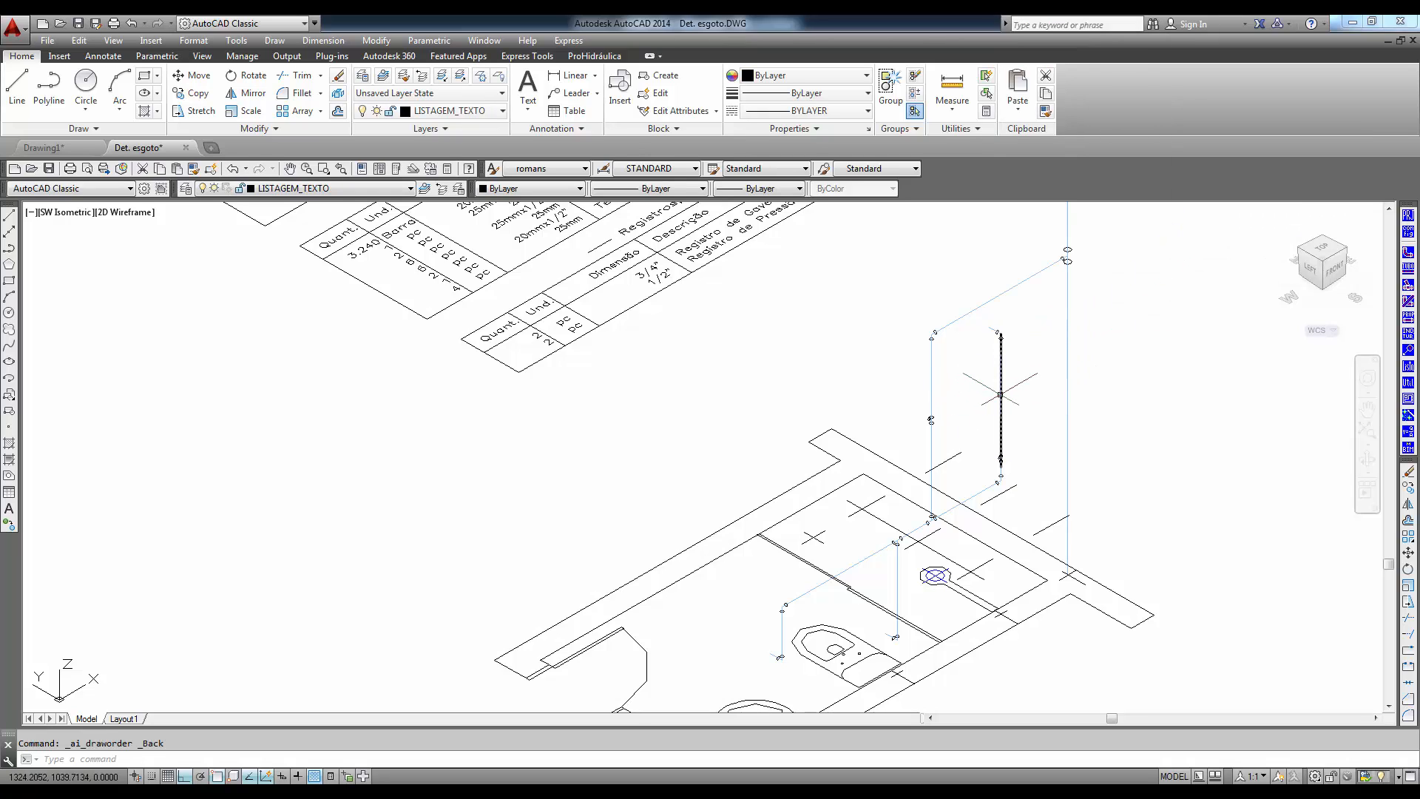
click(1000, 394)
key(Delete)
- Convert the whole cold-water network's single-line pipes to detailed 3D with Tubo 3D Unif. => 3D Det
scroll(1139, 512, down, 3)
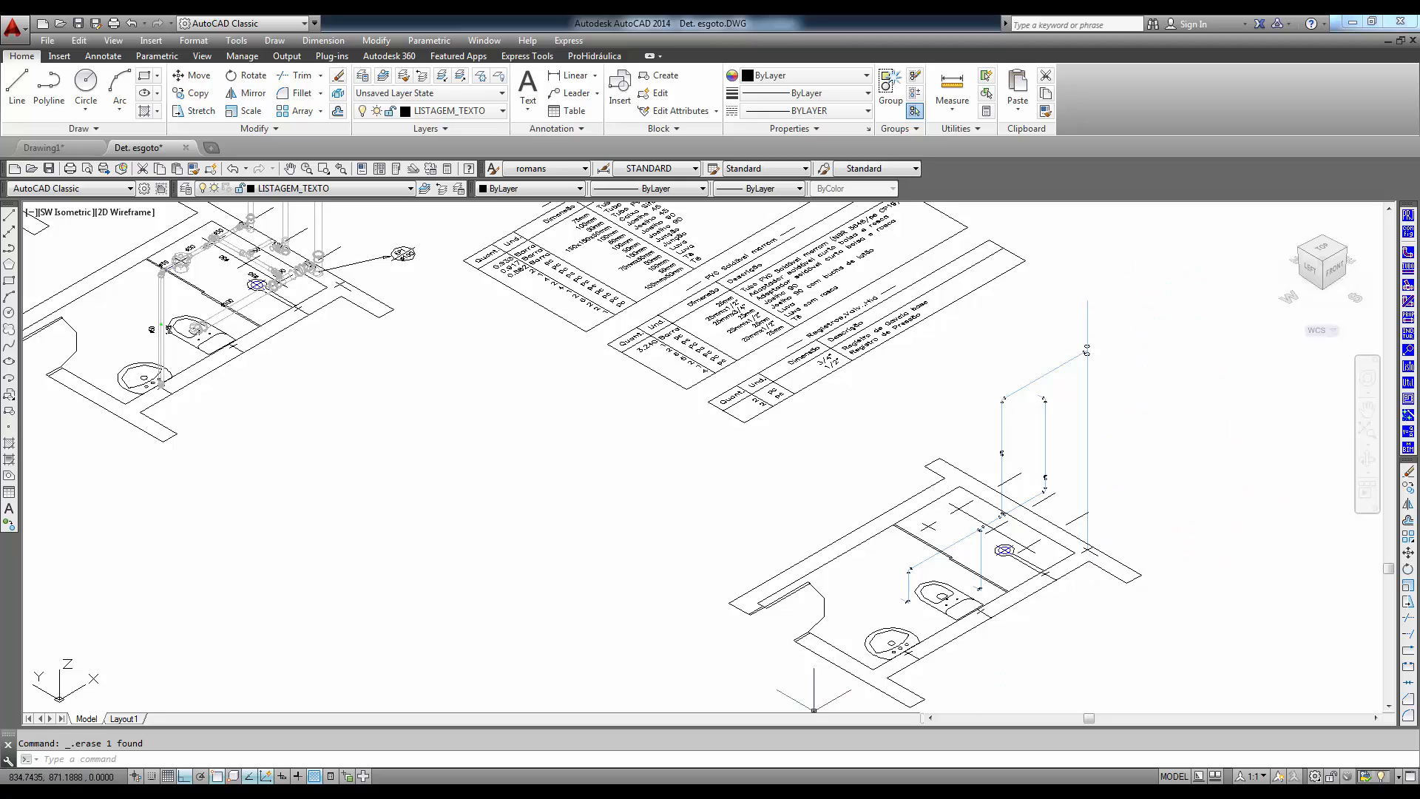
click(1409, 350)
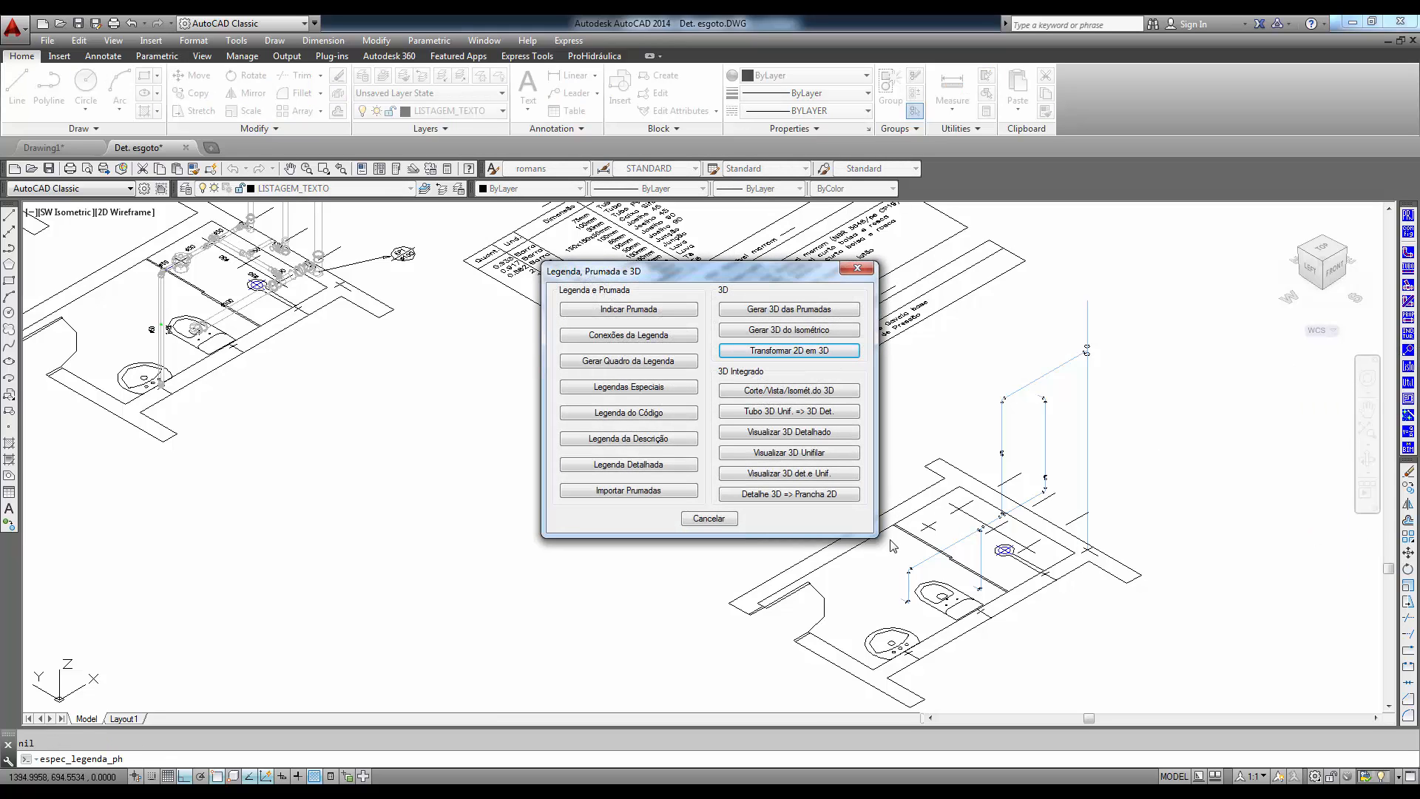
click(794, 412)
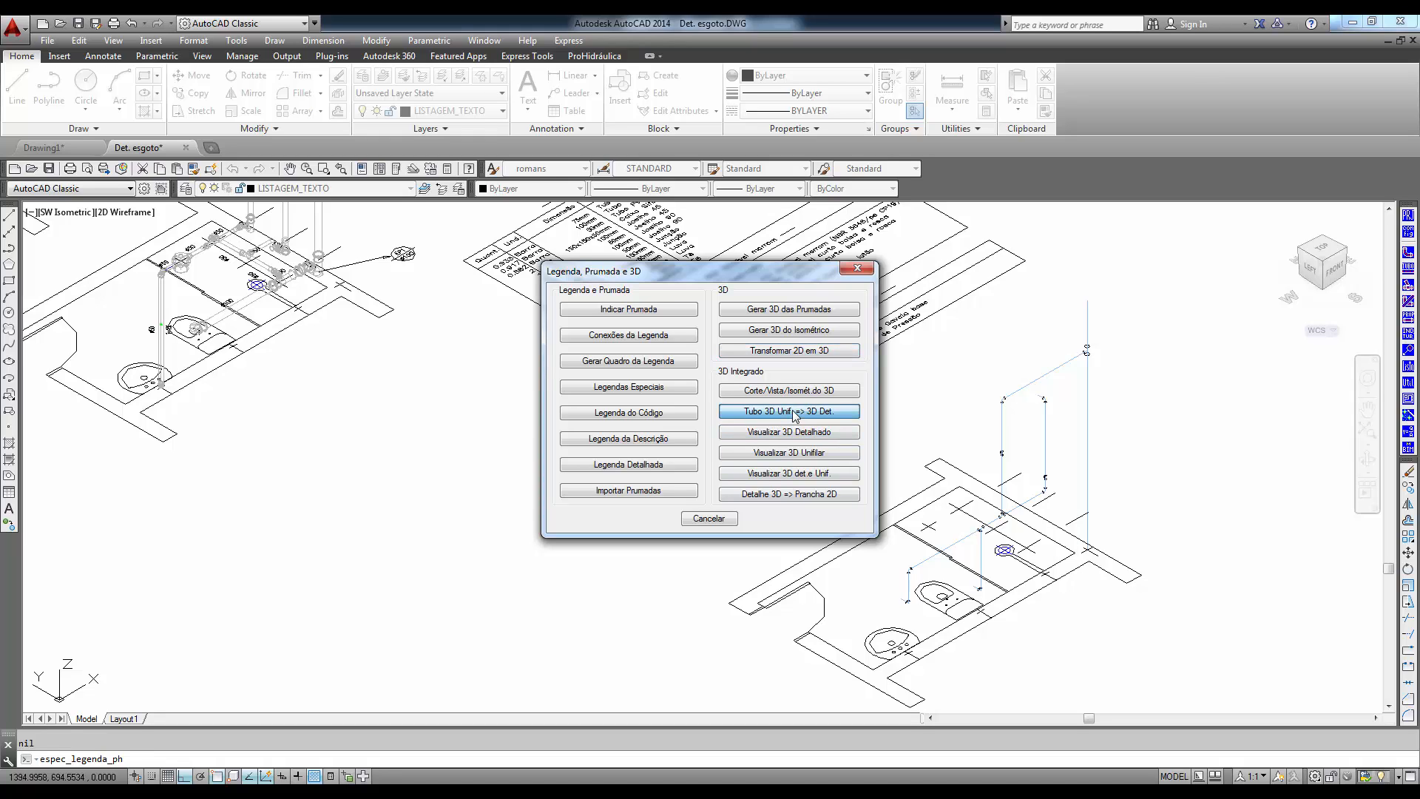
click(1130, 320)
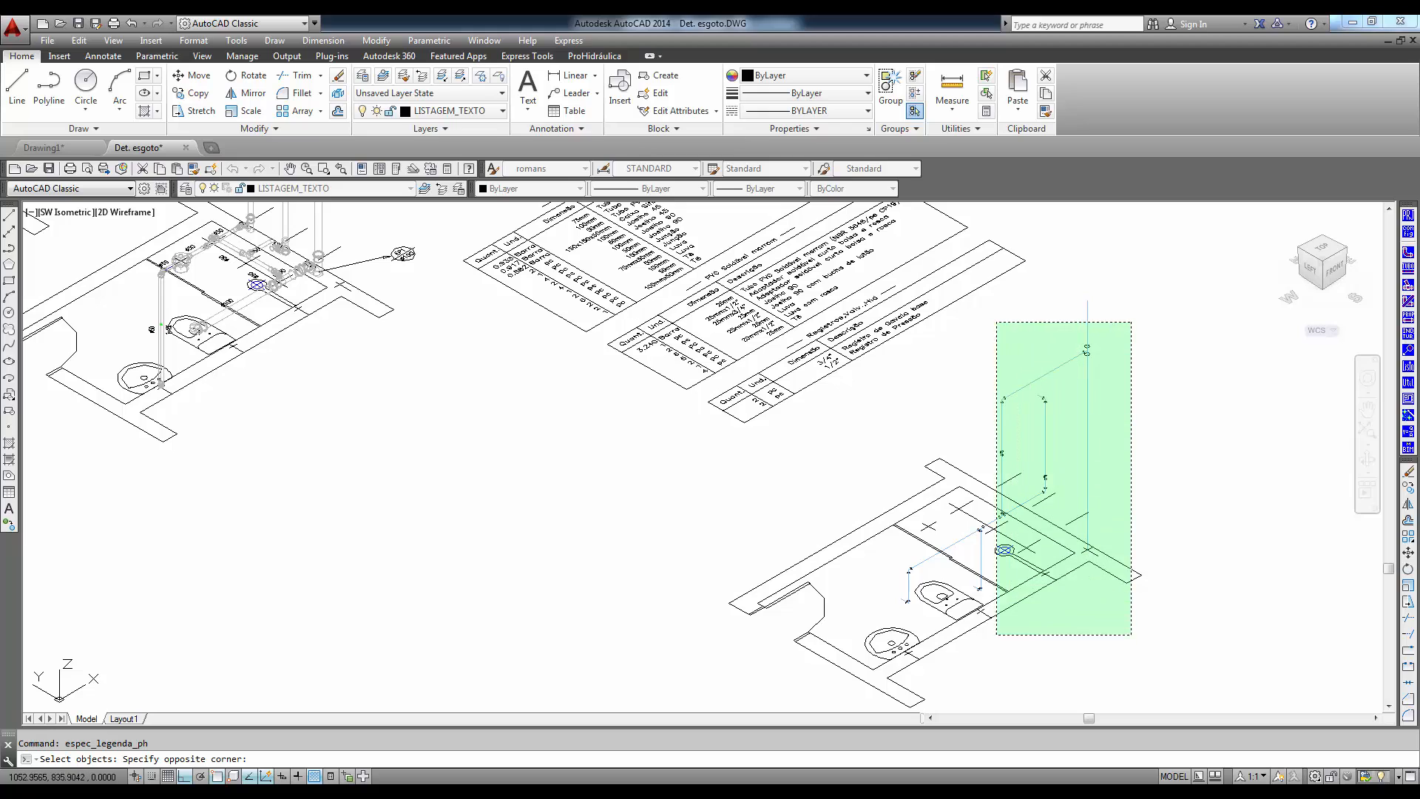
click(893, 661)
key(Return)
- Show the cold-water network in detailed form with Visualizar 3D Detalhado
click(1409, 351)
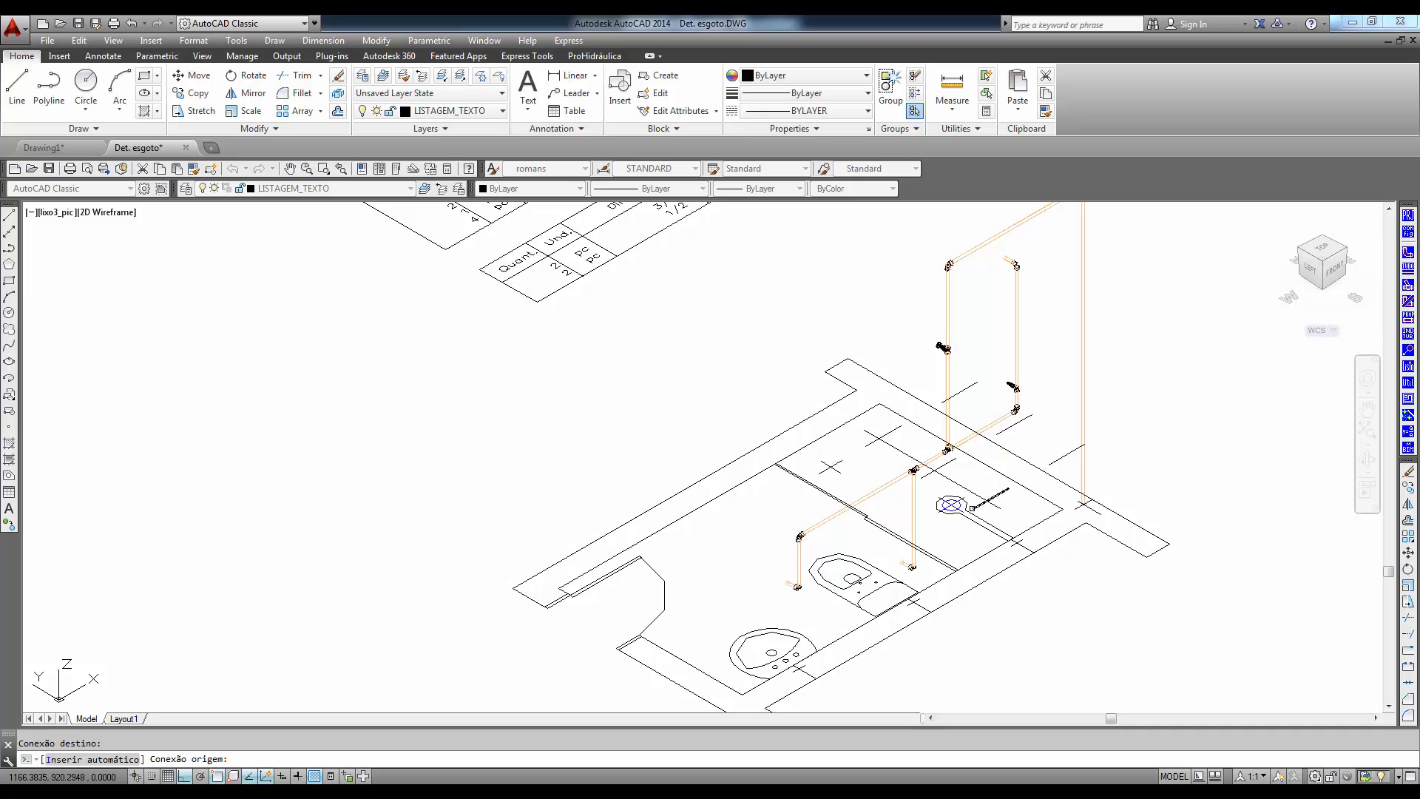
mouse_move(963, 512)
middle_down()
mouse_move(962, 534)
mouse_move(834, 602)
middle_up()
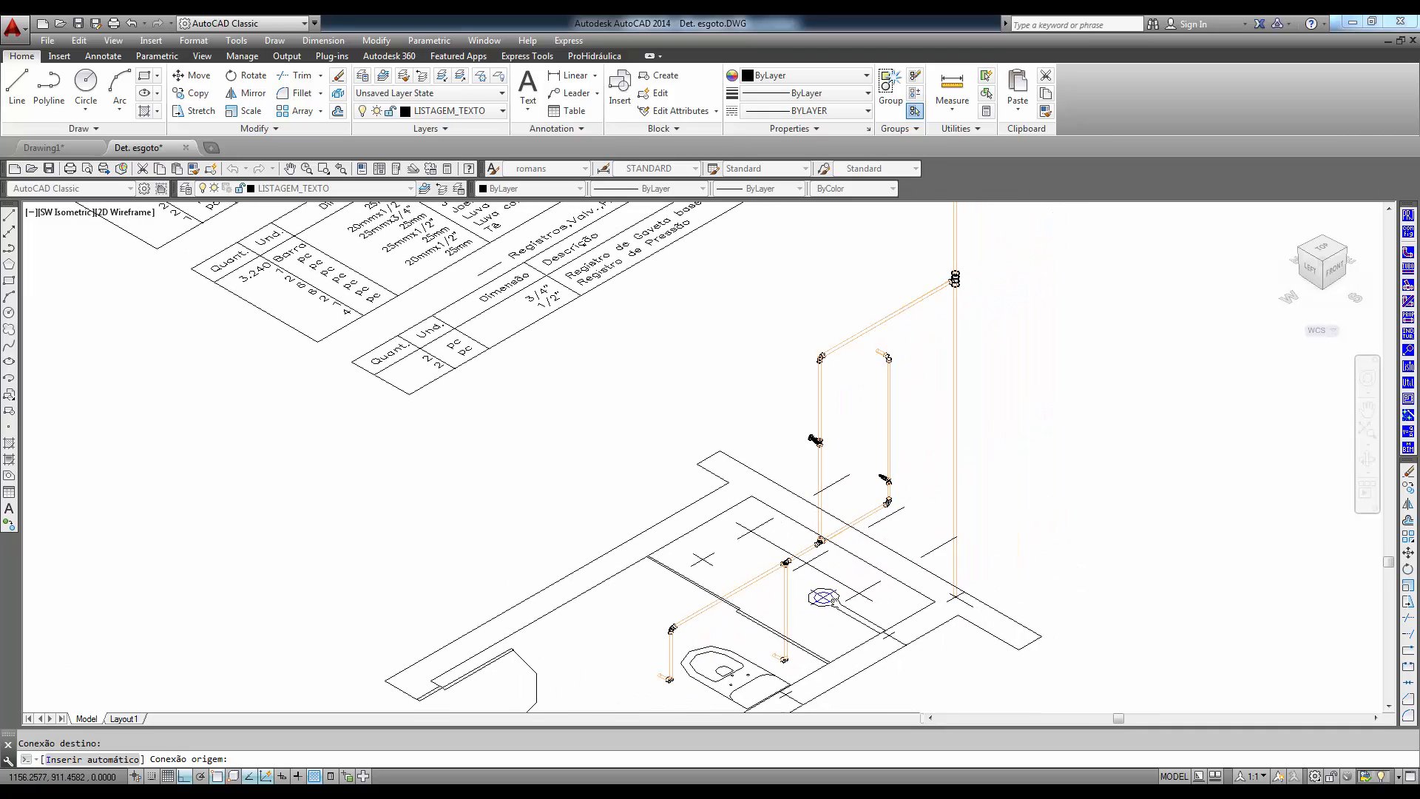
scroll(921, 695, up, 4)
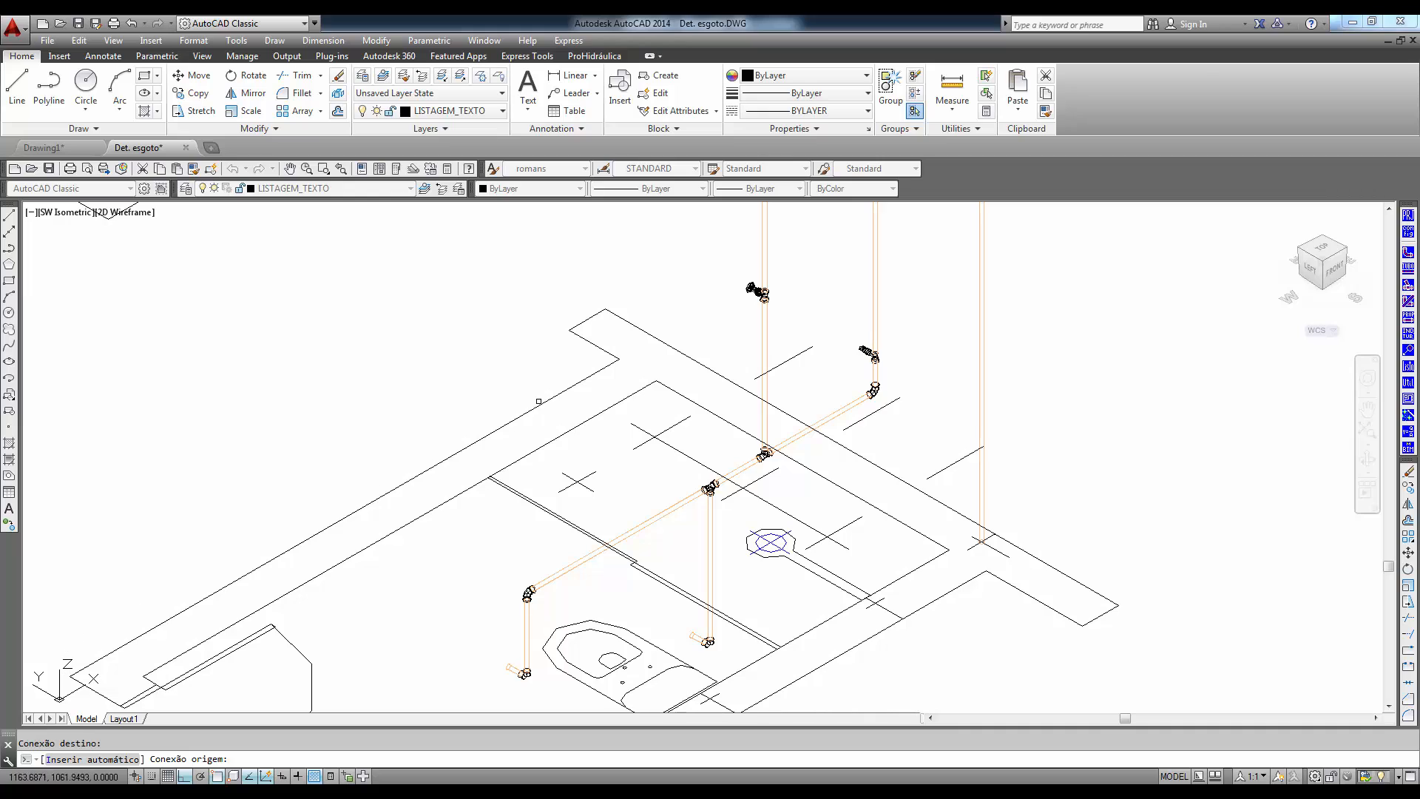
- Apply the Shaded visual style and examine the detailed pipes, elbows, tees and valves of the cold-water network
click(112, 41)
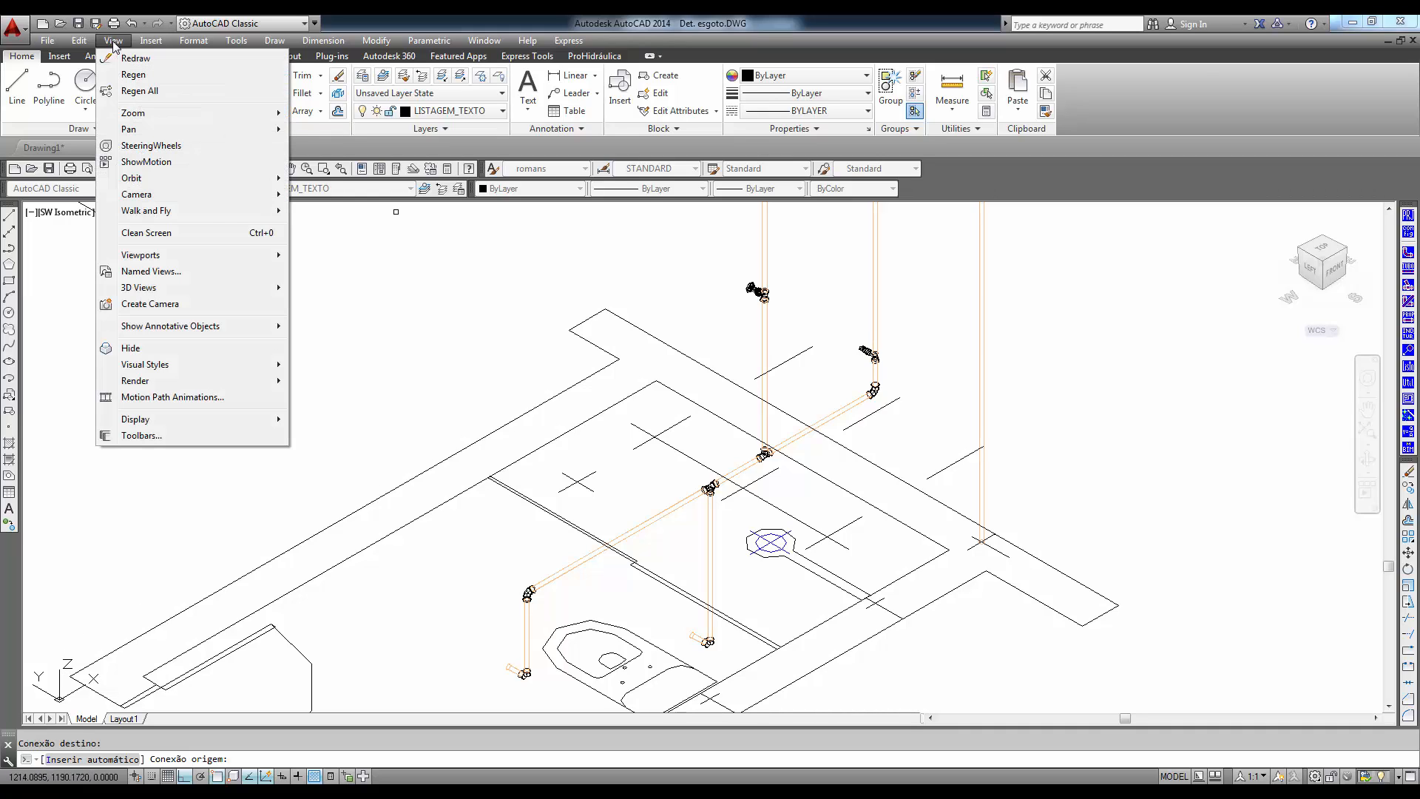
mouse_move(170, 364)
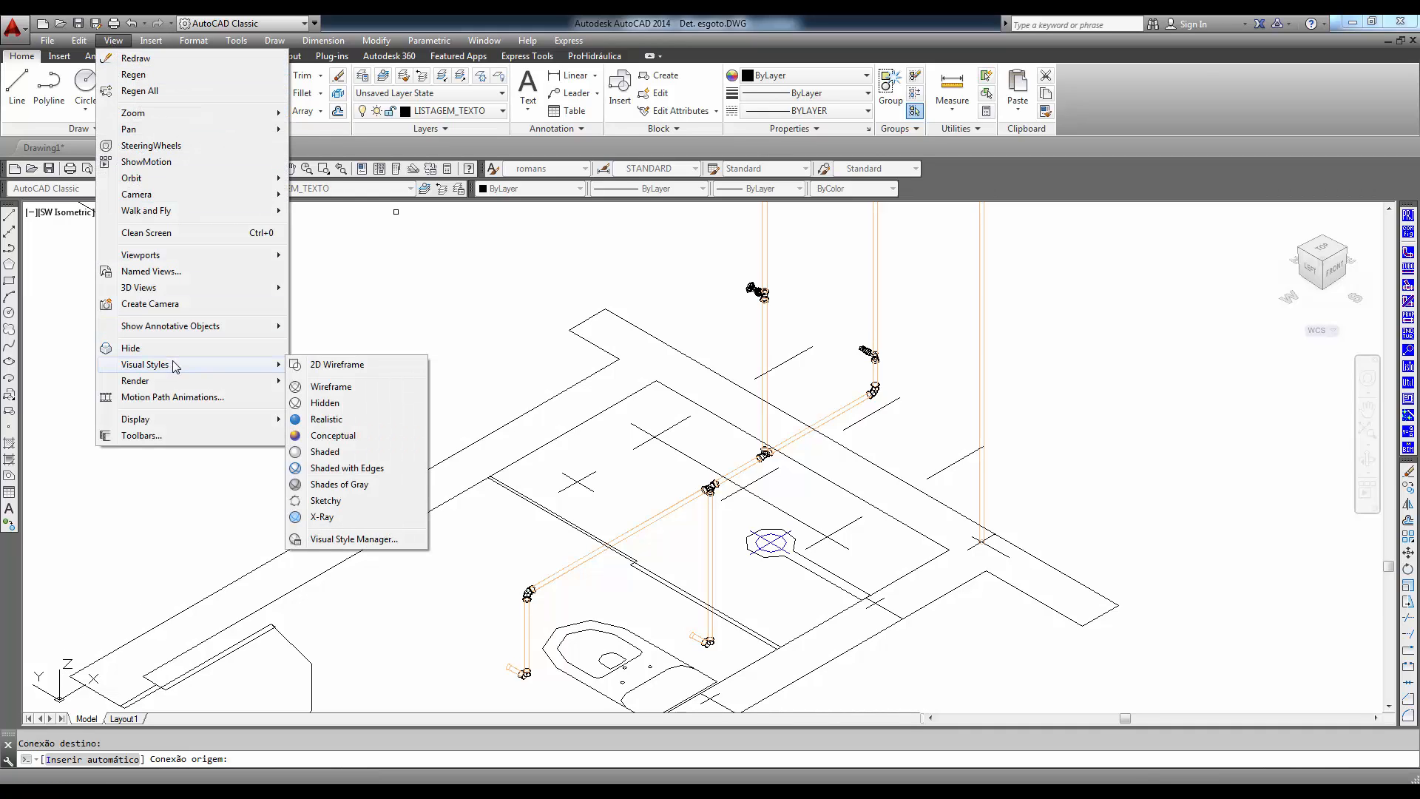
click(325, 452)
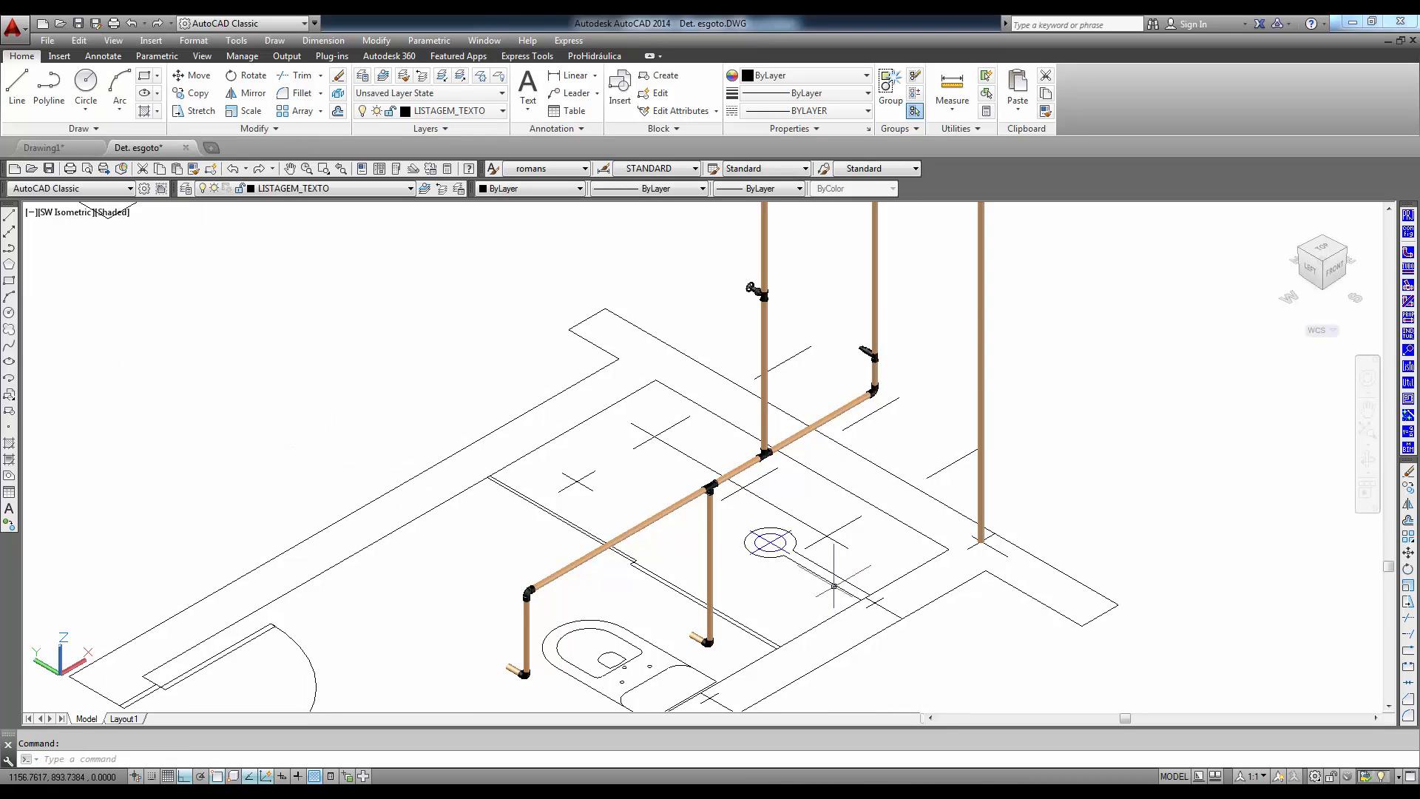
middle_drag(816, 444, 881, 497)
scroll(903, 358, up, 2)
mouse_move(903, 358)
middle_down()
mouse_move(872, 554)
mouse_move(849, 315)
mouse_move(865, 239)
mouse_move(990, 90)
middle_up()
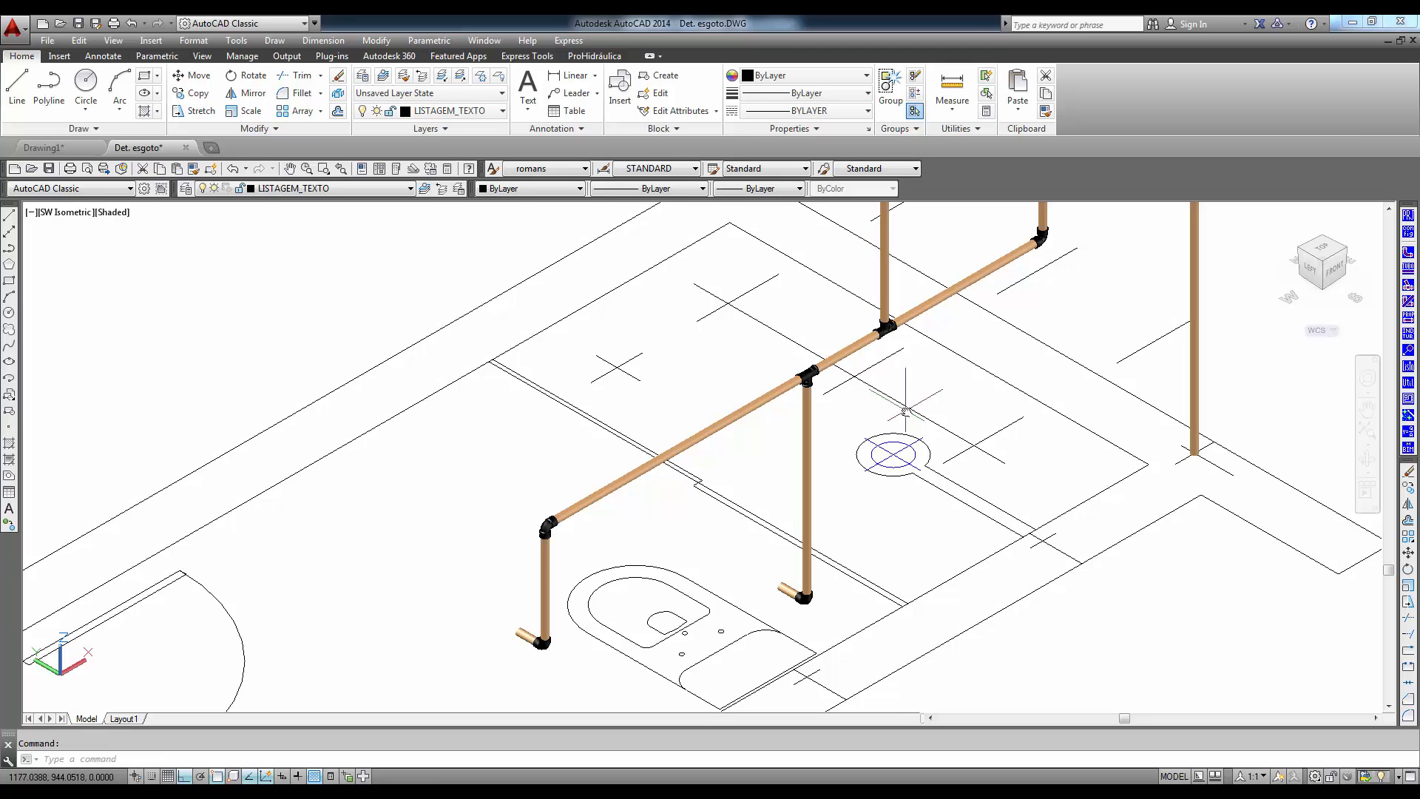
scroll(933, 452, down, 3)
middle_drag(923, 463, 759, 605)
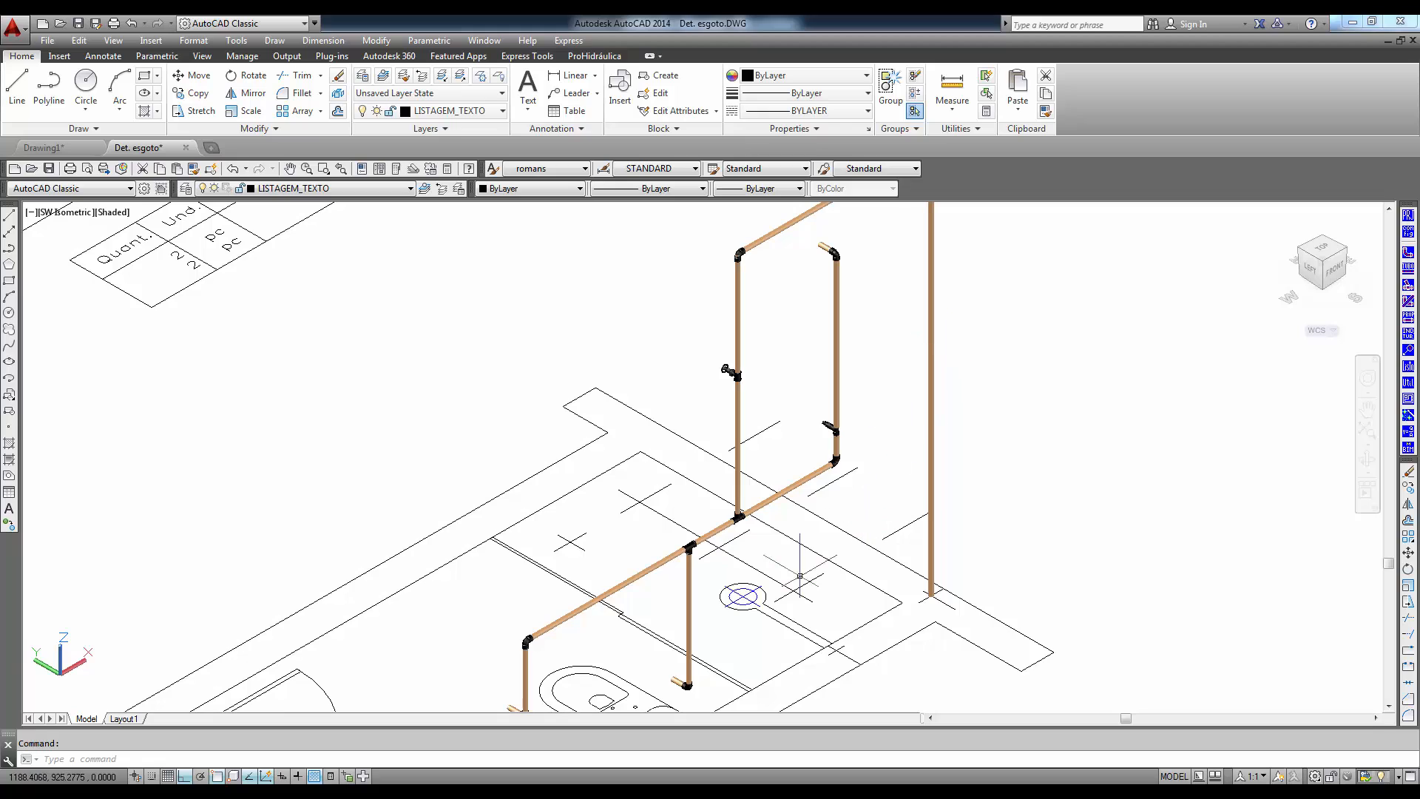
middle_drag(773, 592, 815, 511)
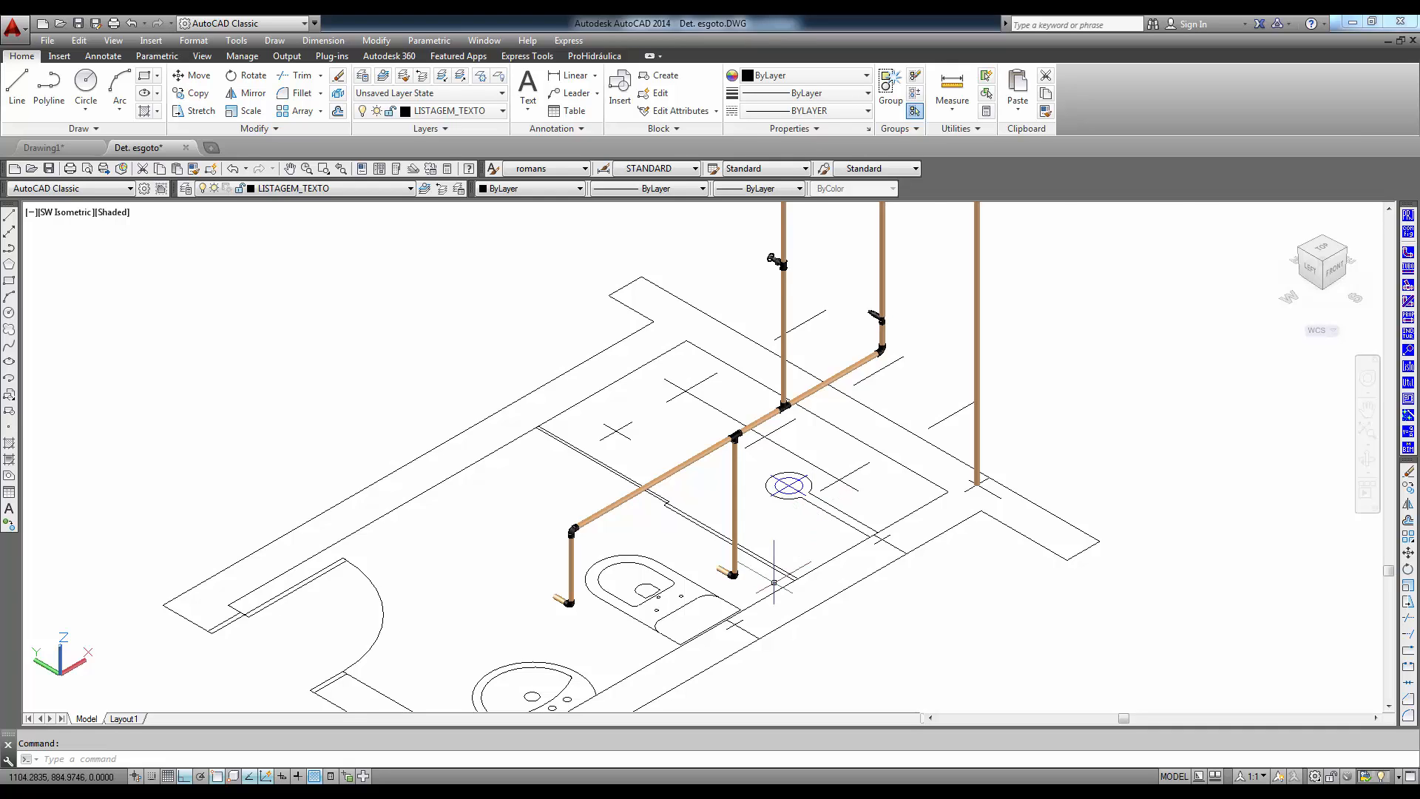
scroll(777, 584, up, 3)
scroll(732, 532, up, 3)
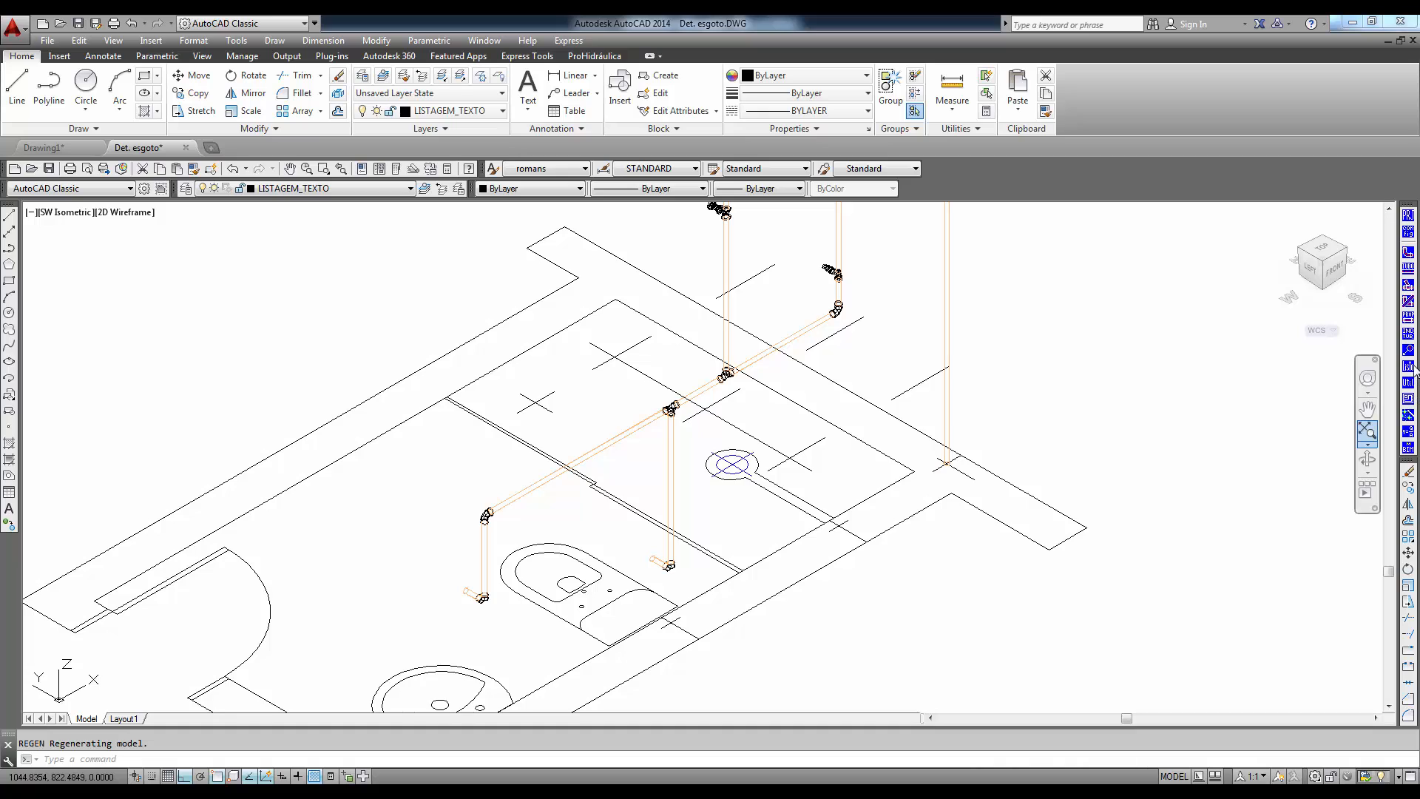
- Start a Corte/Vista/Isomét. do 3D with Tubulação Detalhada, its cut line lengthwise through the bathroom and its depth reaching past the fixture wall
click(1367, 431)
click(1409, 351)
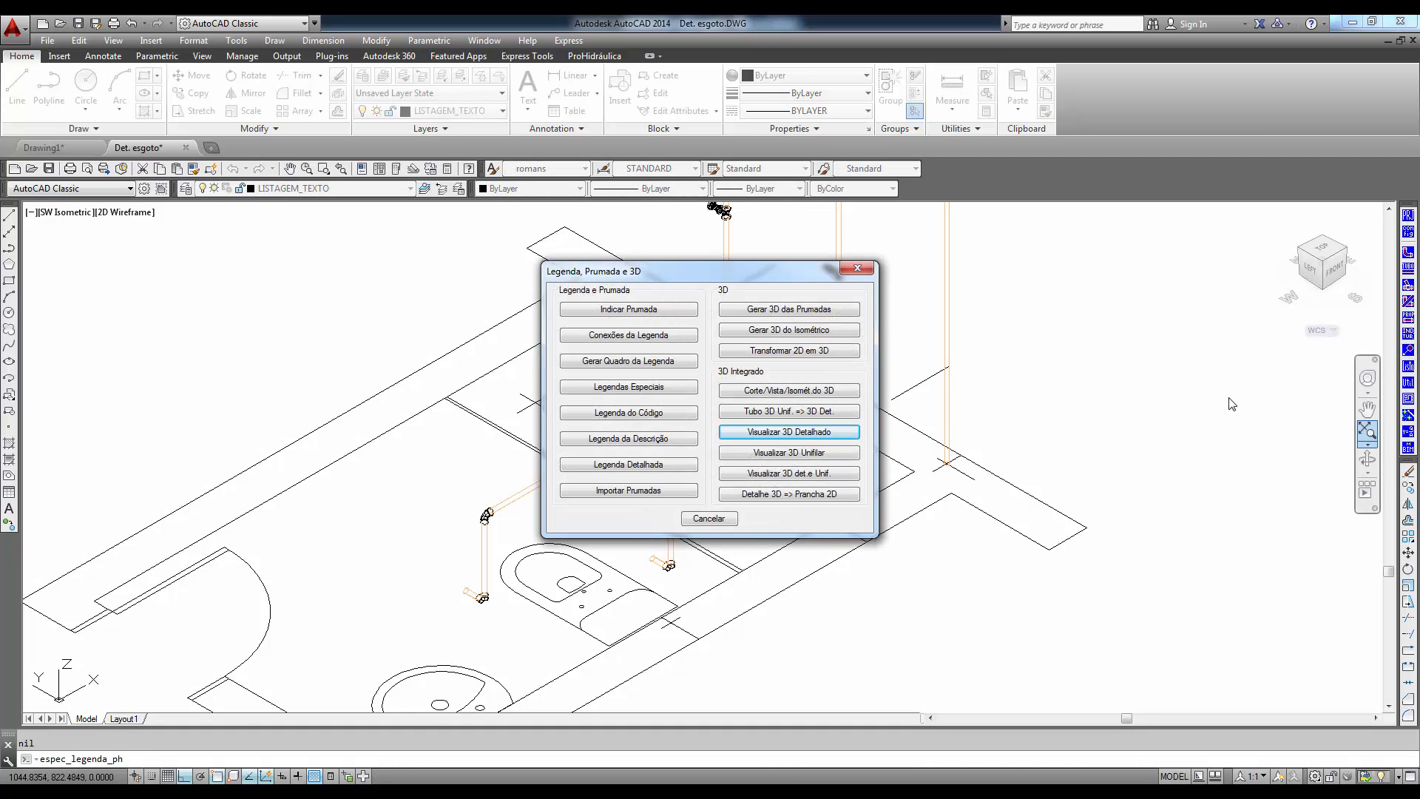
click(767, 400)
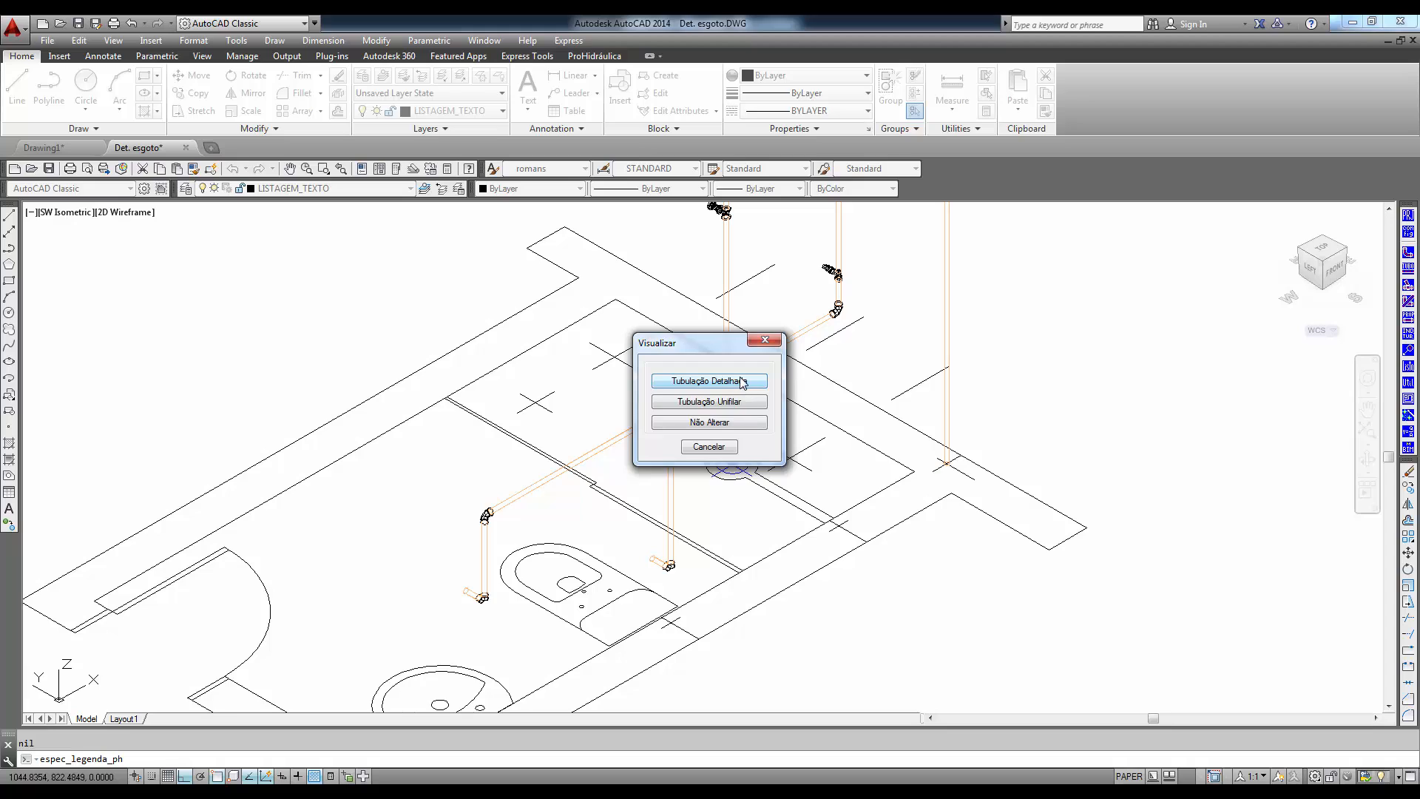
click(739, 381)
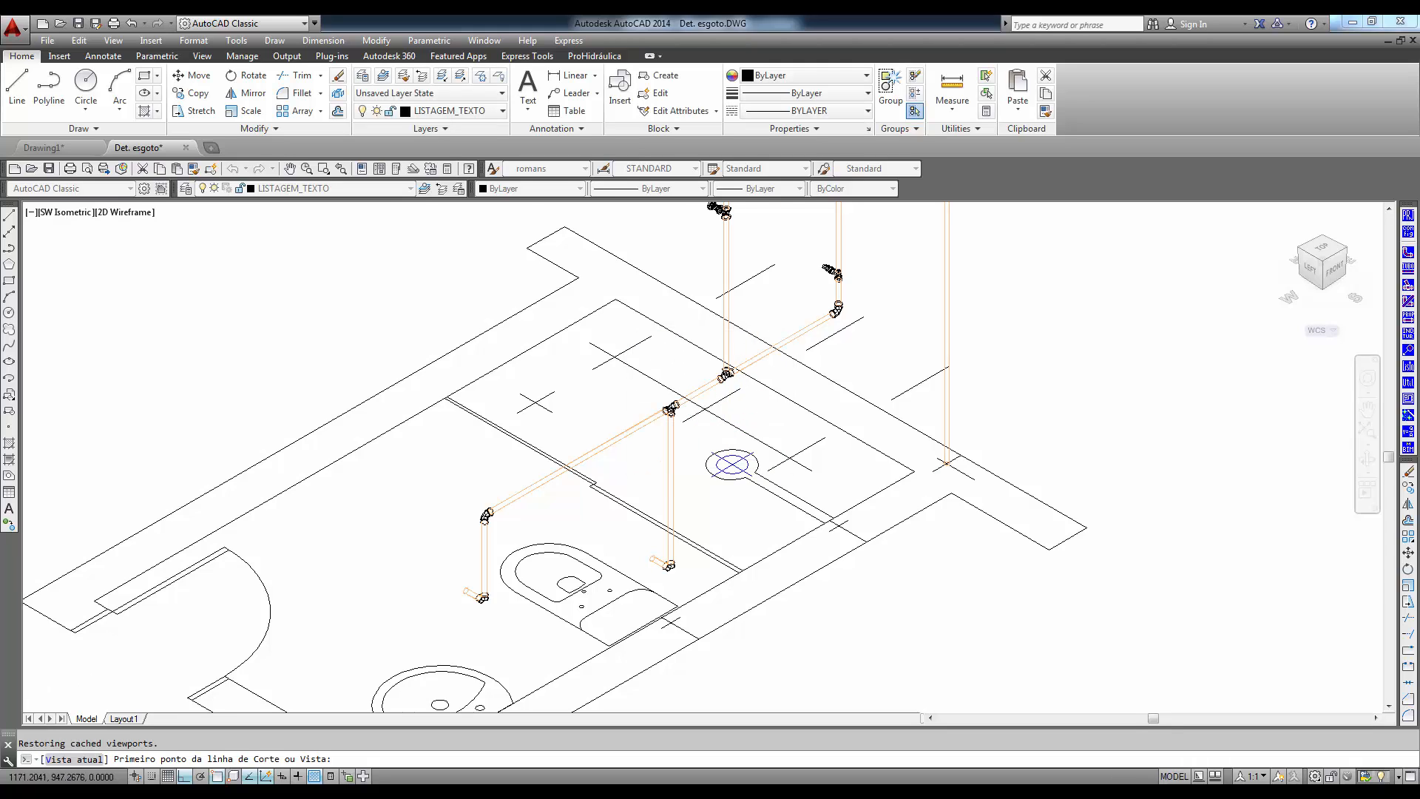
scroll(688, 437, down, 4)
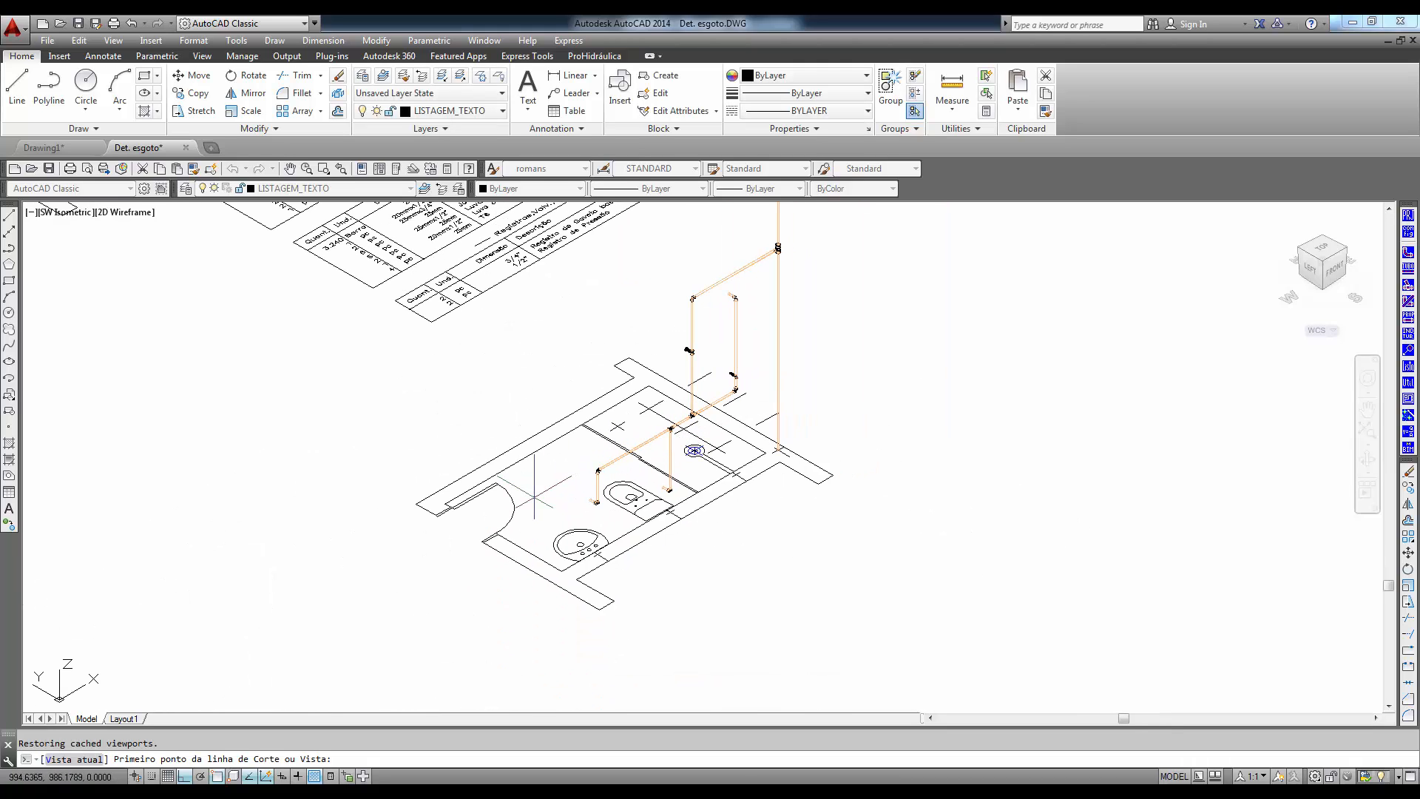
click(461, 563)
click(858, 352)
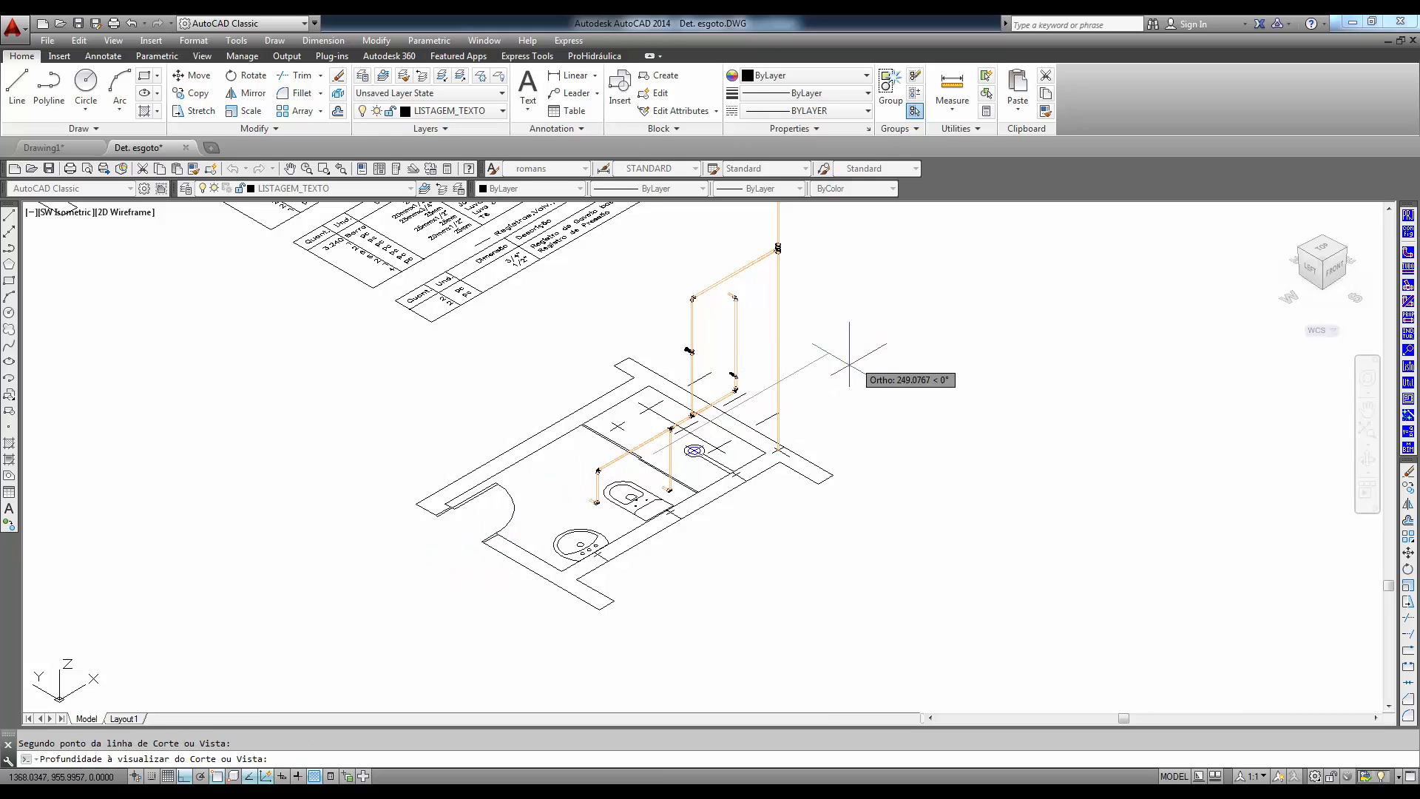
click(745, 527)
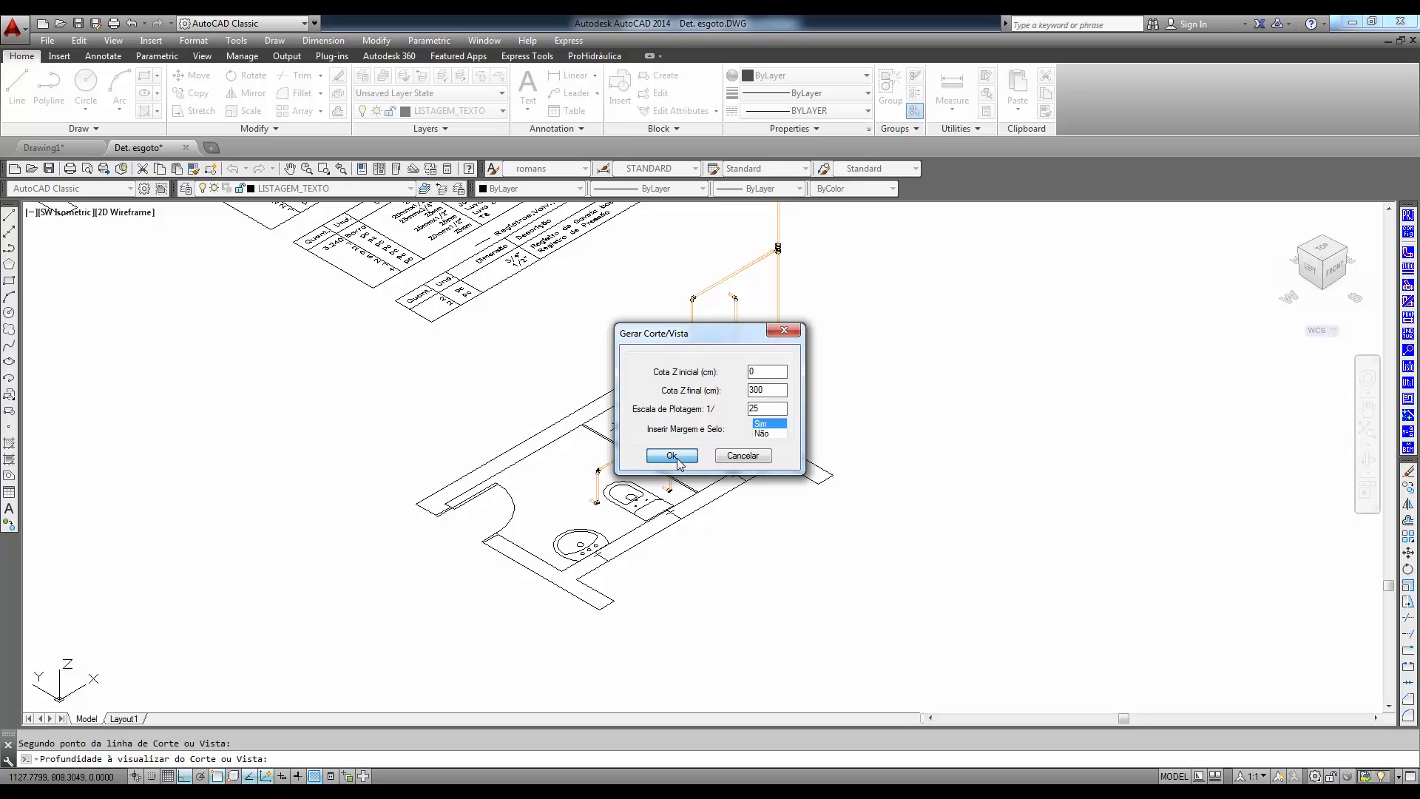
- Generate the section from Z 0 to 300 cm at 1/25 with margin and title block on the A1 sheet, placing it in the sheet's upper-left corner
click(672, 456)
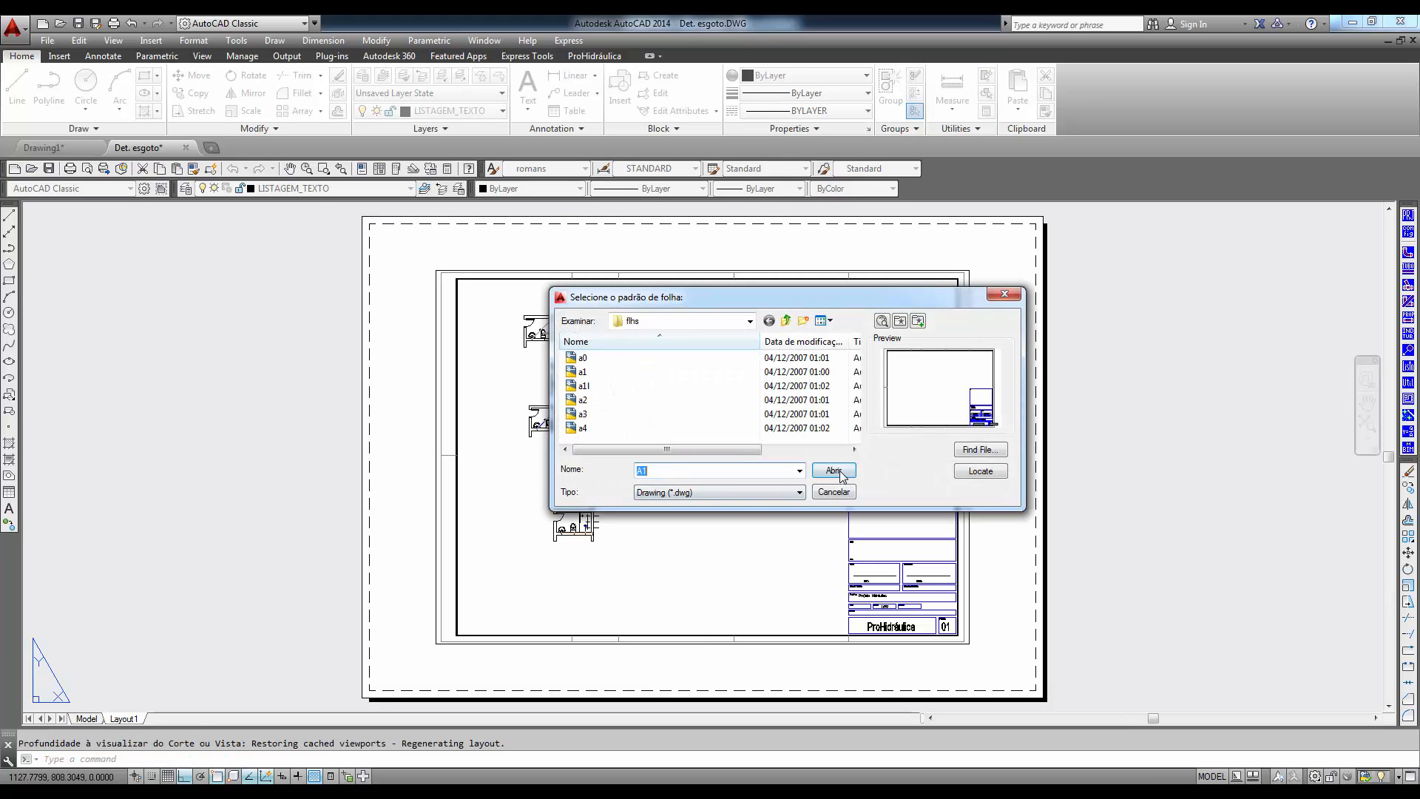
click(834, 471)
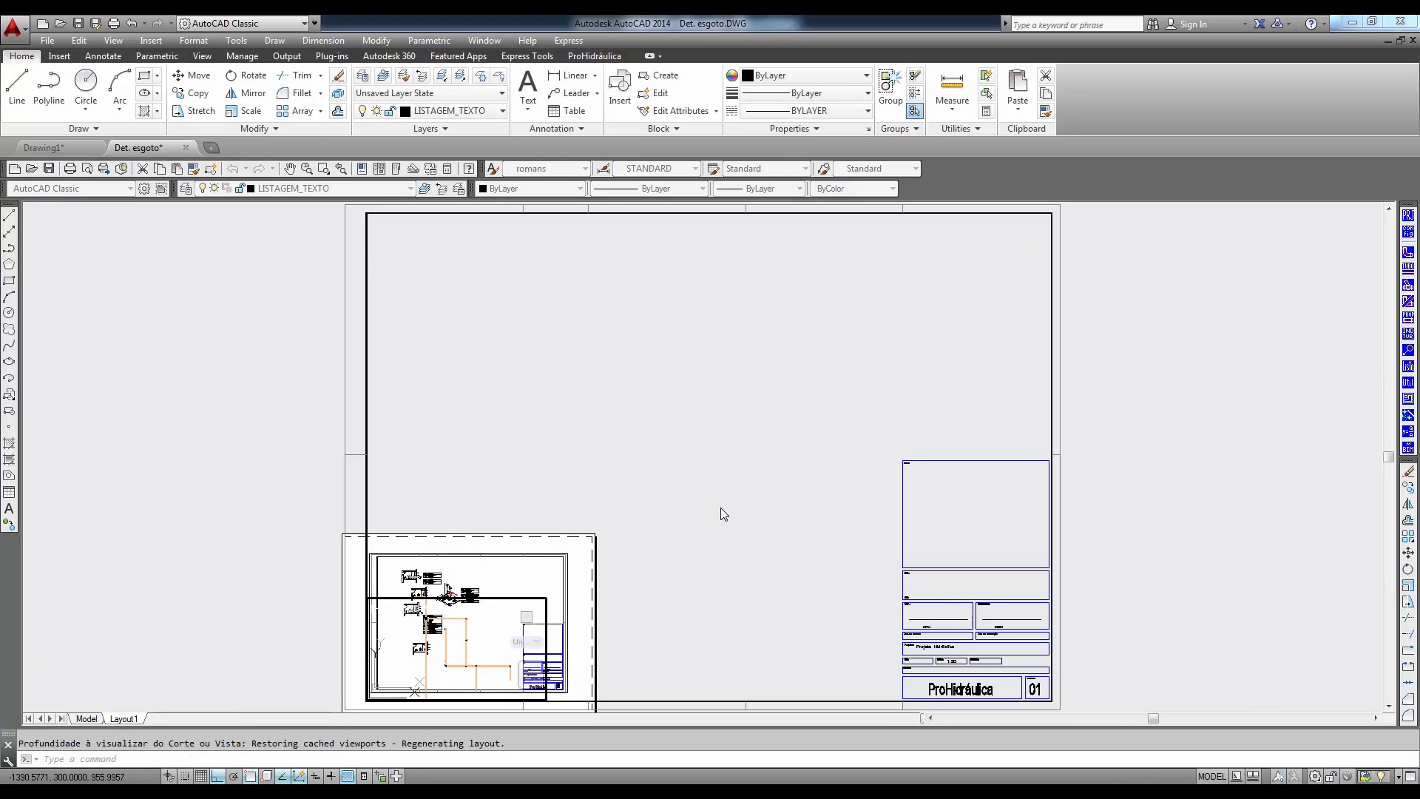
click(404, 337)
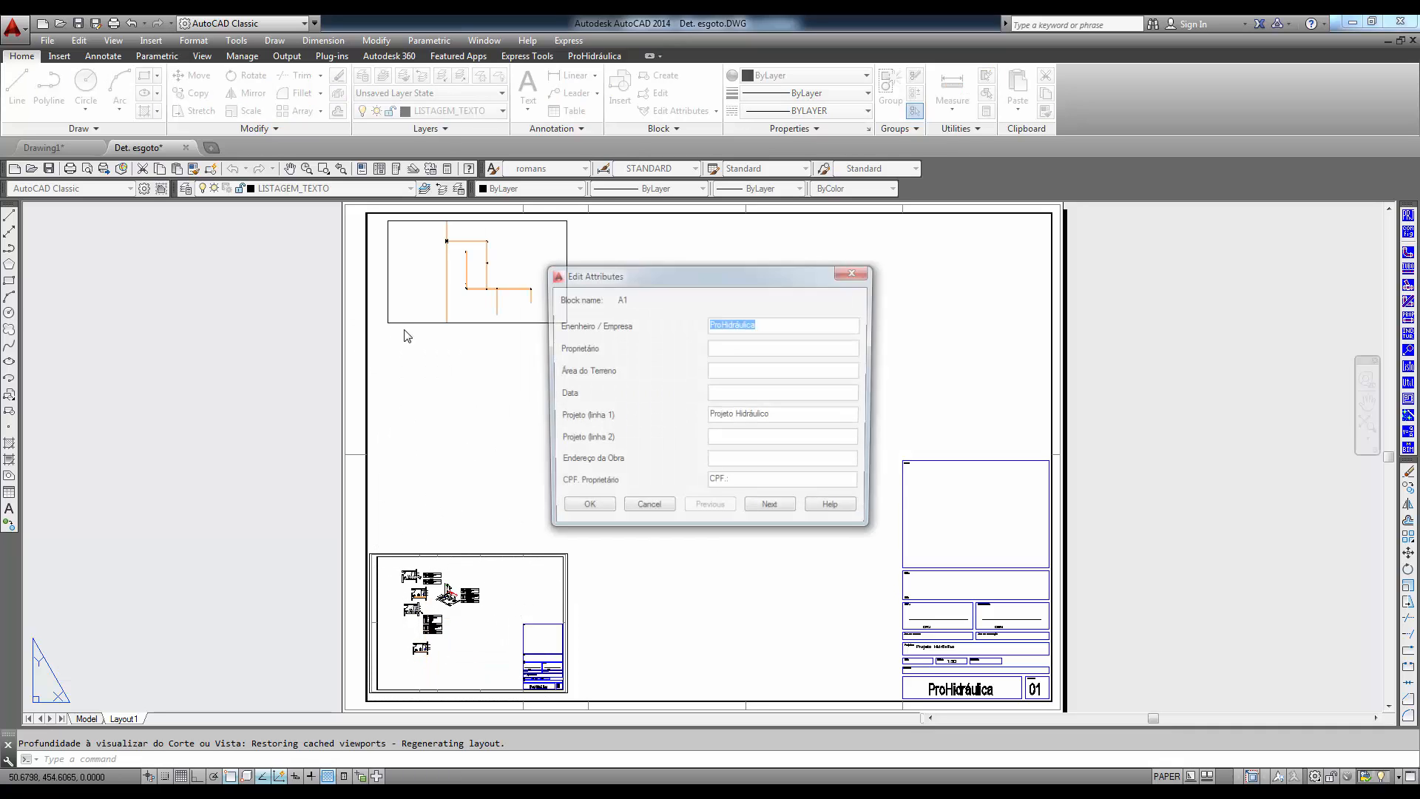
click(584, 511)
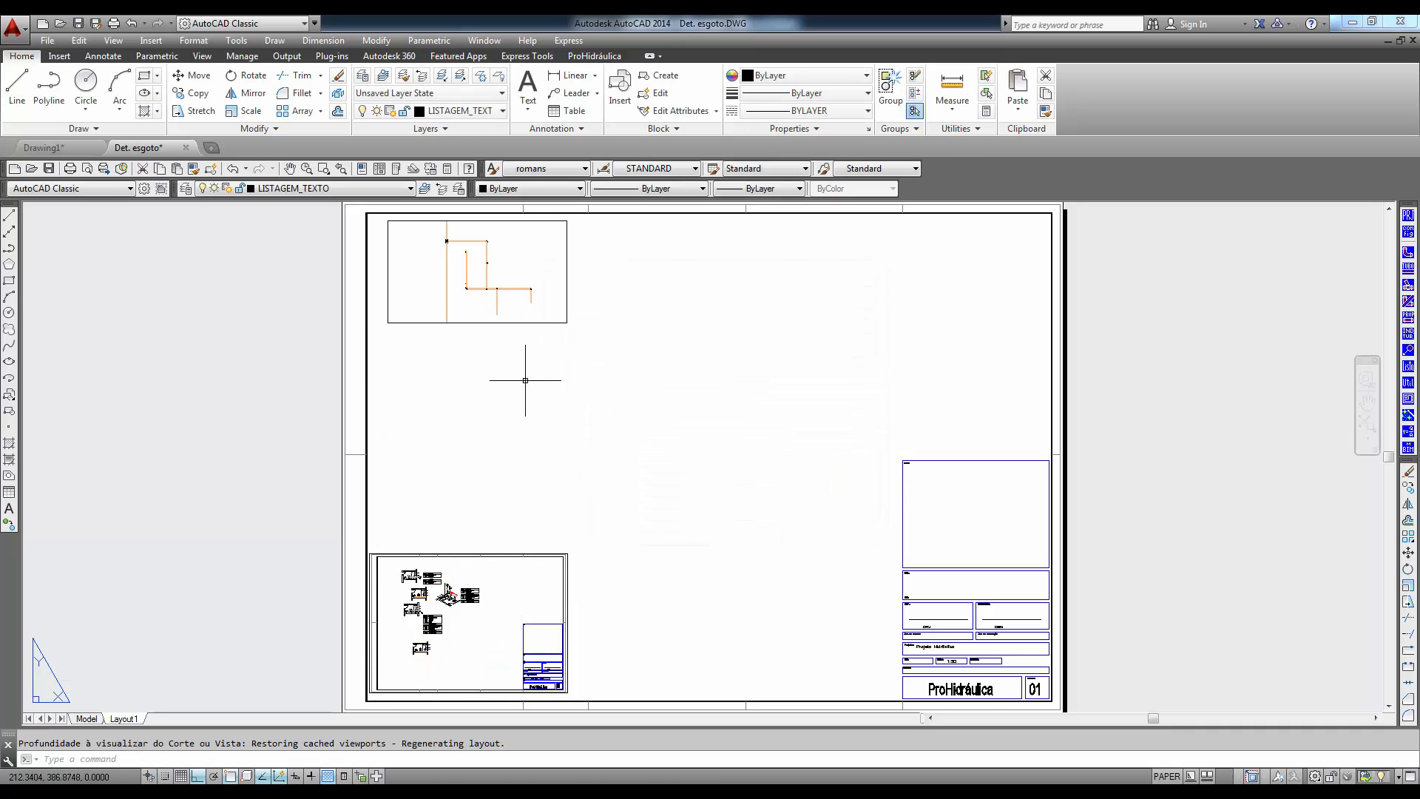
scroll(539, 455, up, 5)
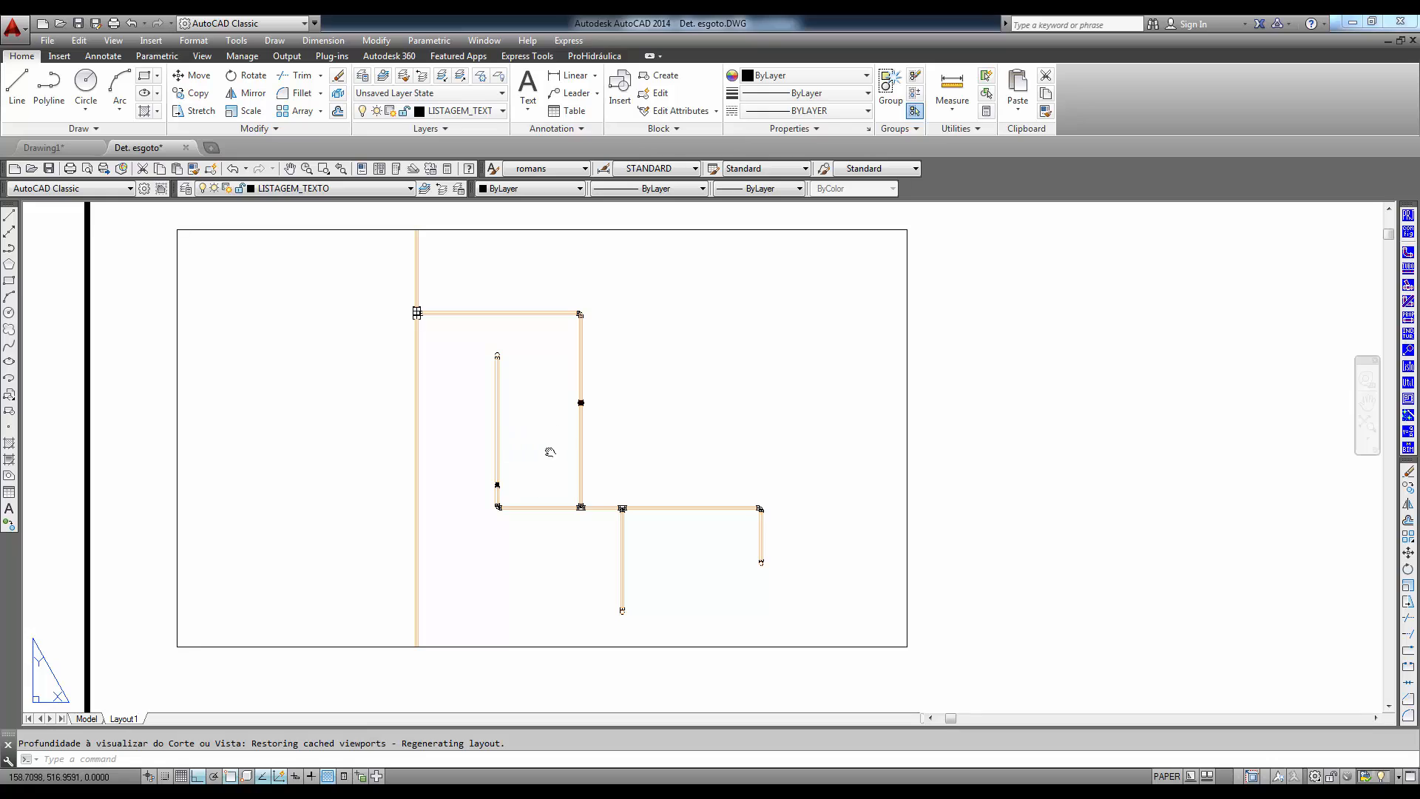
scroll(488, 447, up, 2)
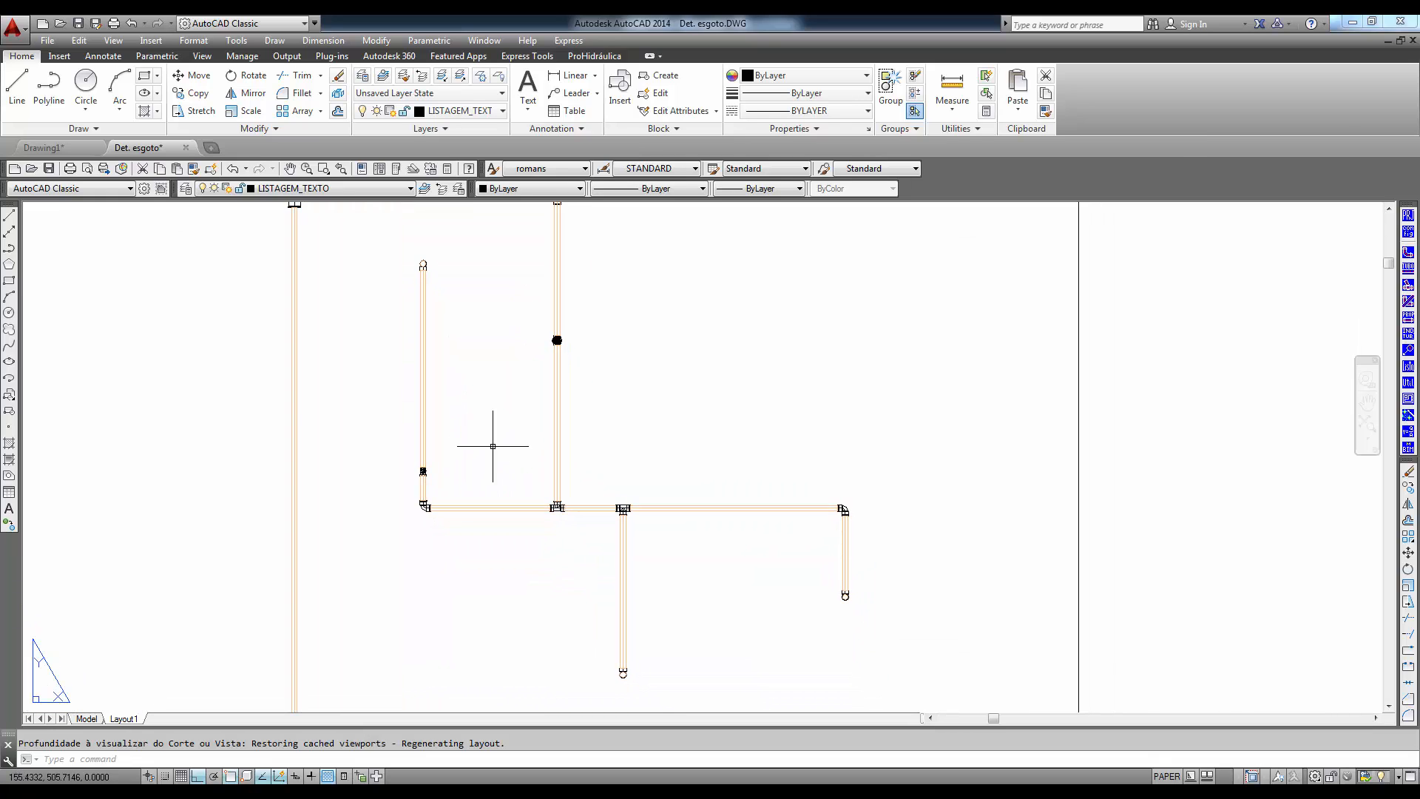
- View the whole generated section on the sheet and return to model space
scroll(504, 466, down, 3)
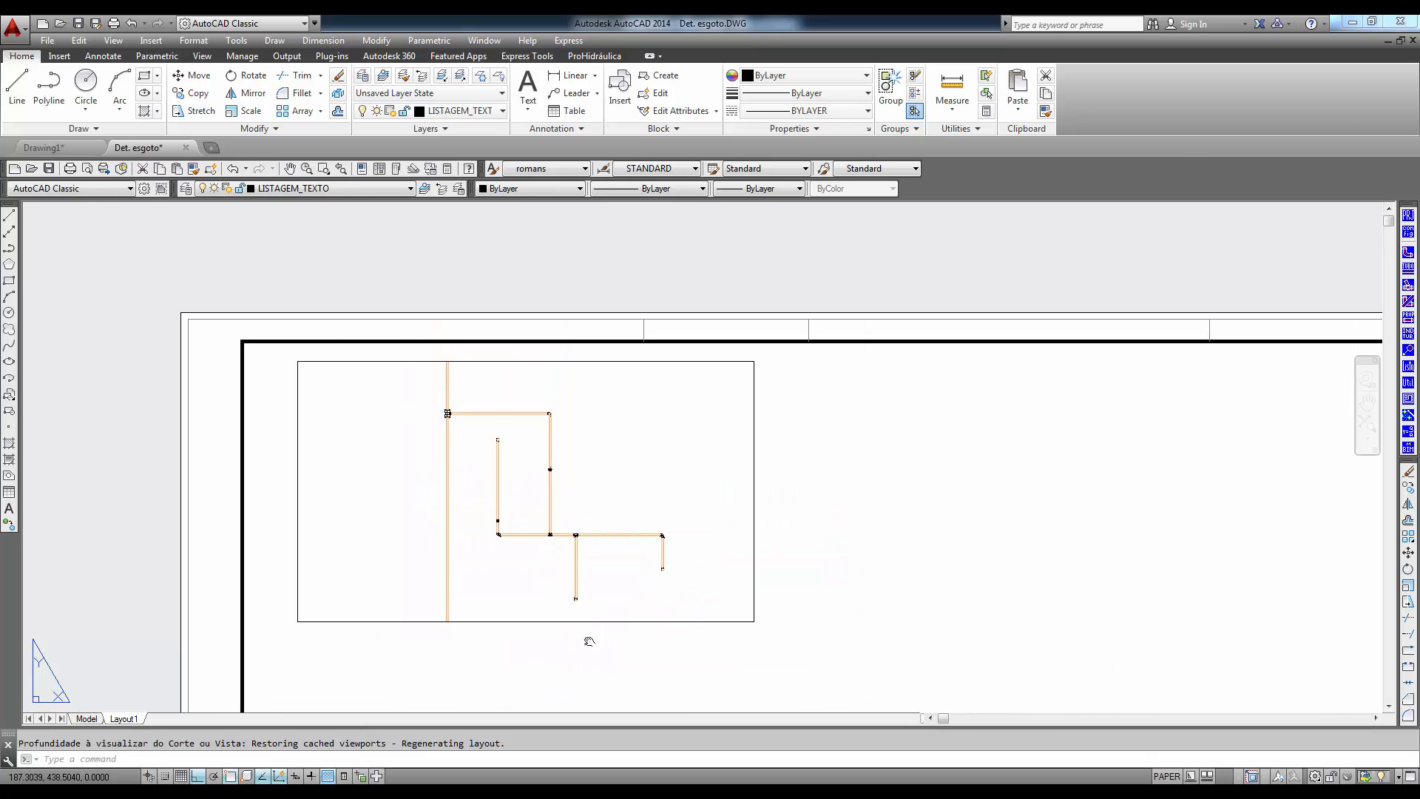
middle_drag(589, 640, 551, 528)
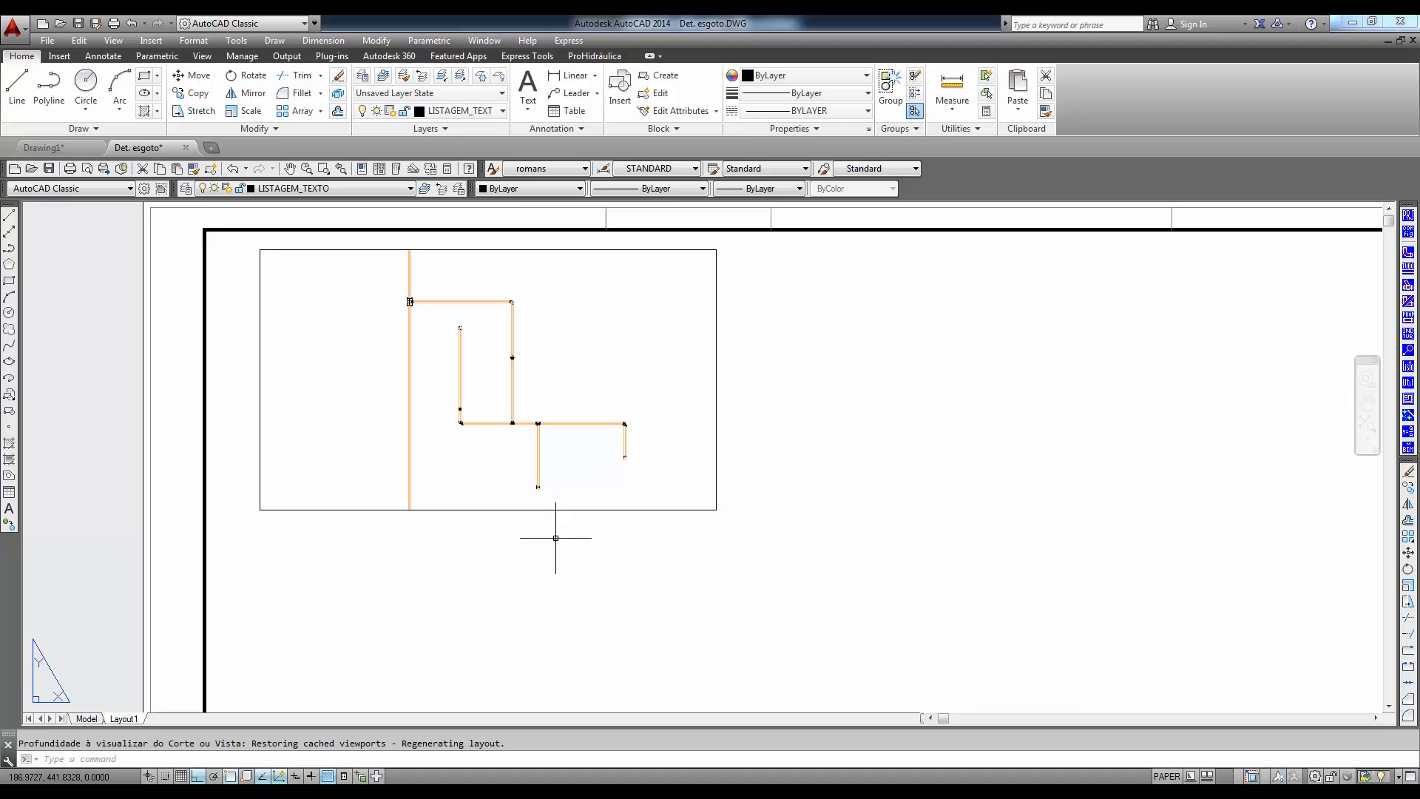
click(85, 719)
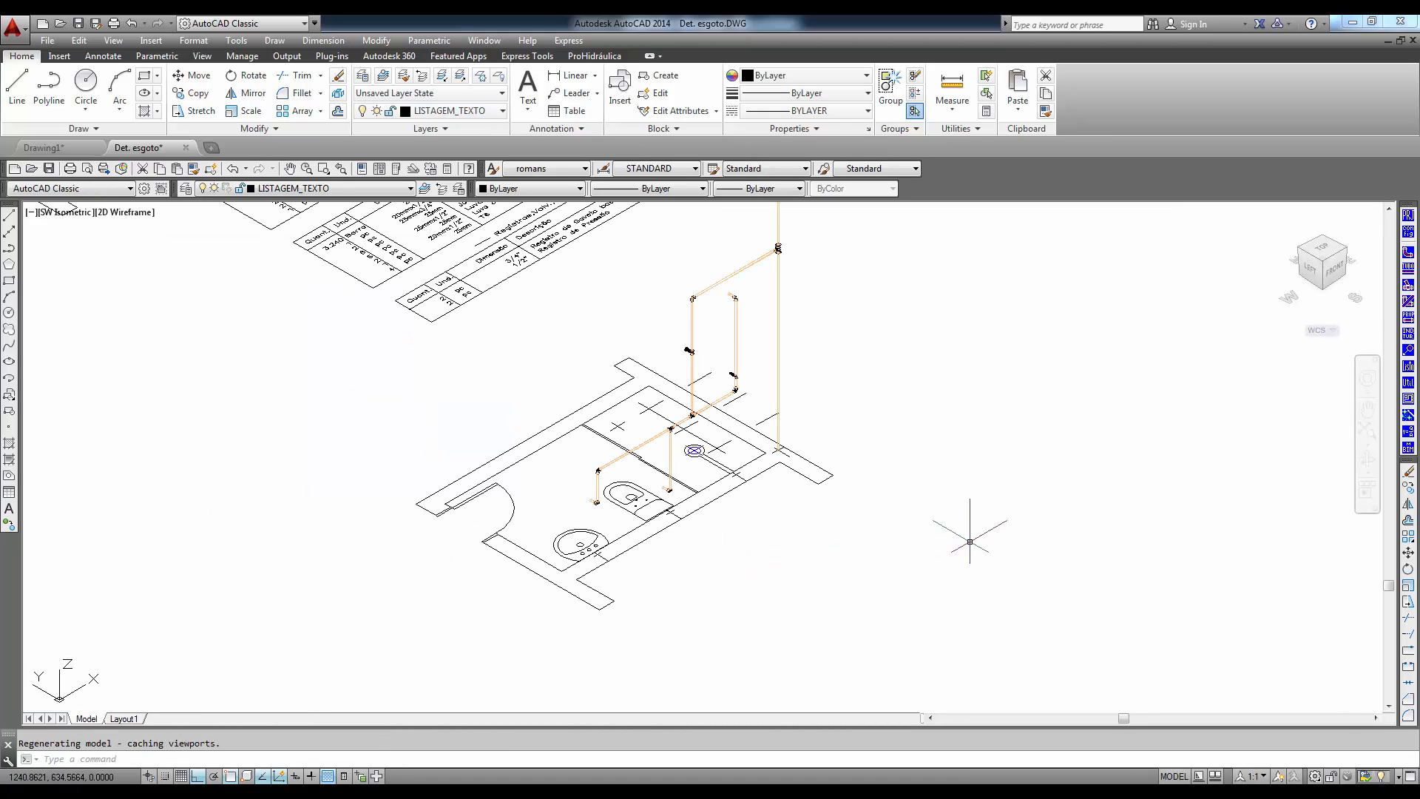
- Generate a materials list with Listar Todo o desenho and Gerar no desenho, placing it in the empty area beside the detailed bathroom
click(1410, 367)
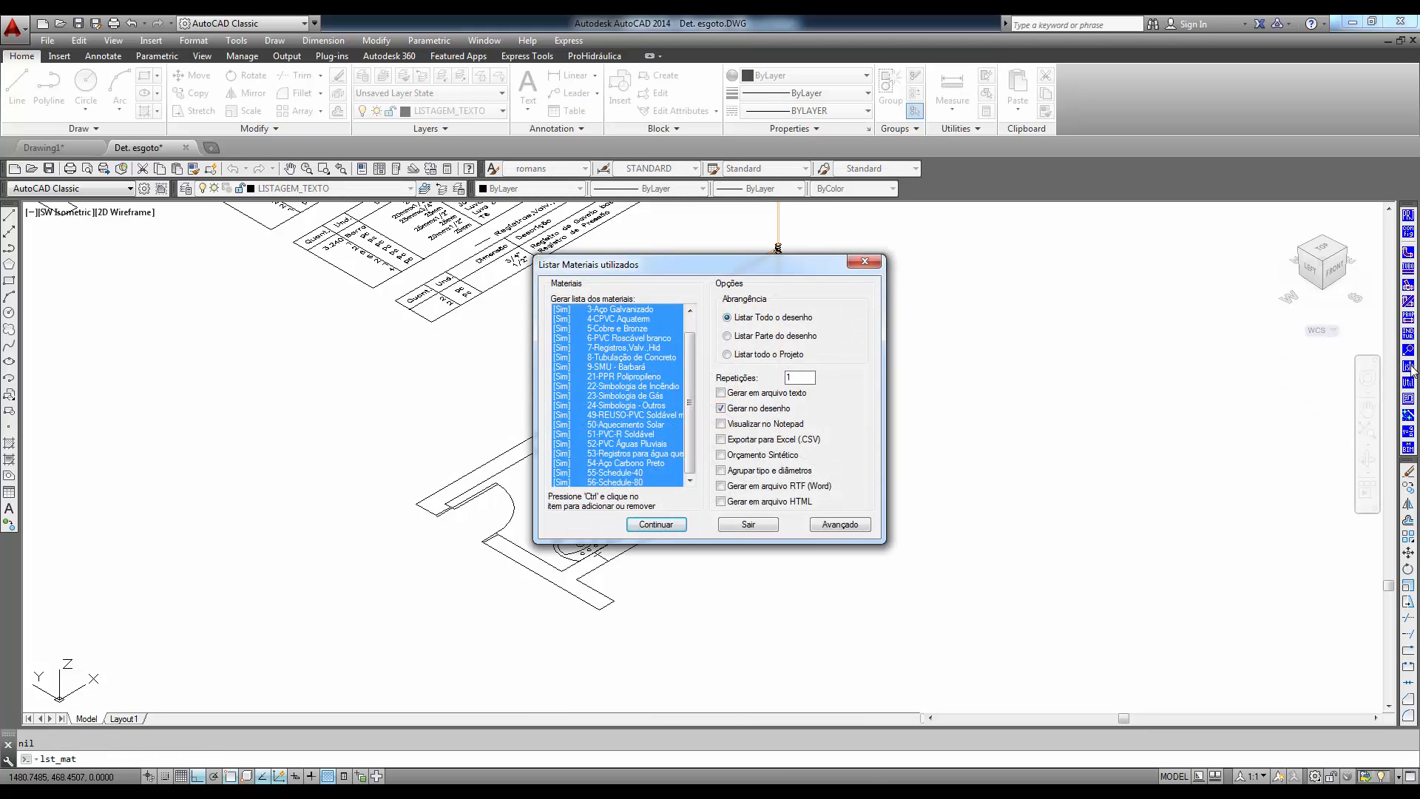
click(656, 524)
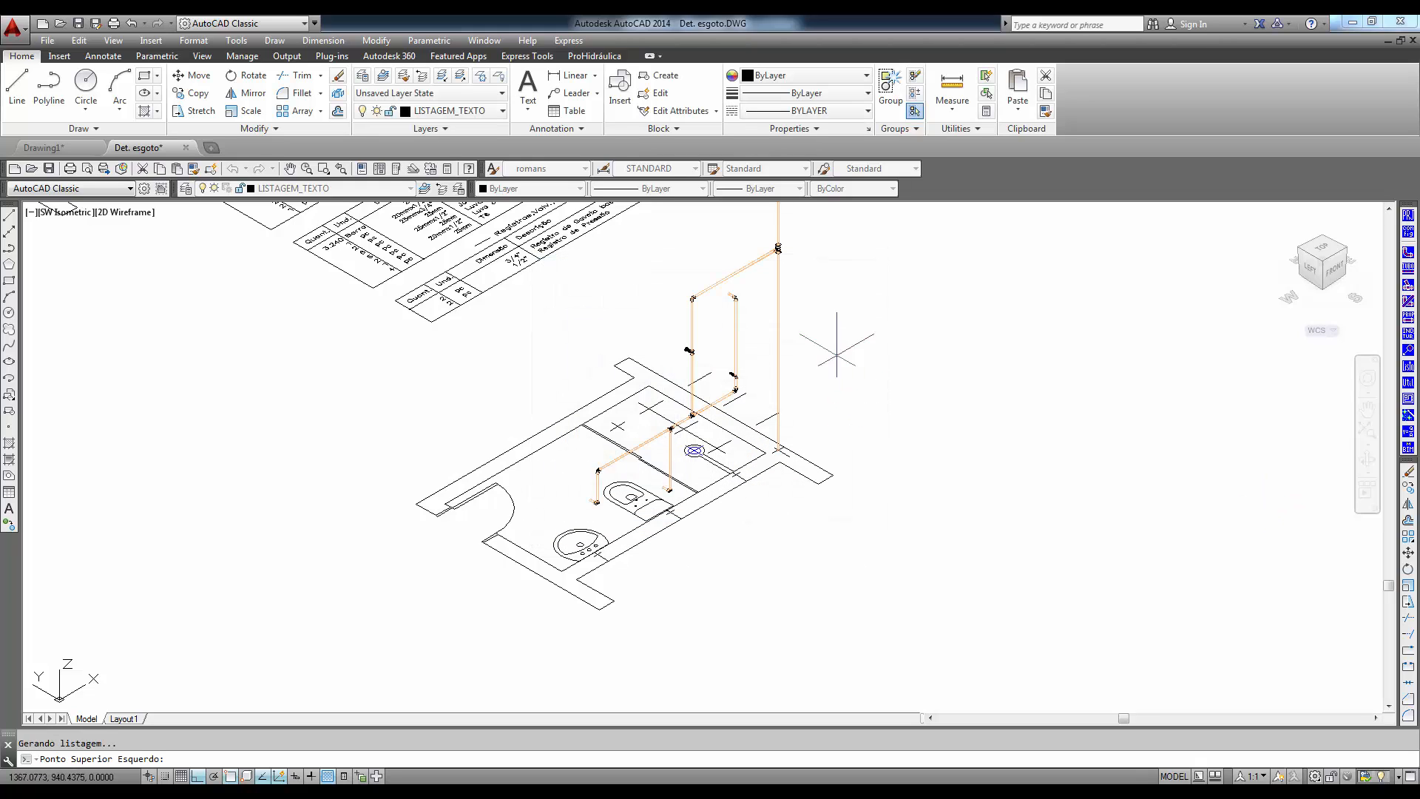
middle_drag(911, 551, 647, 408)
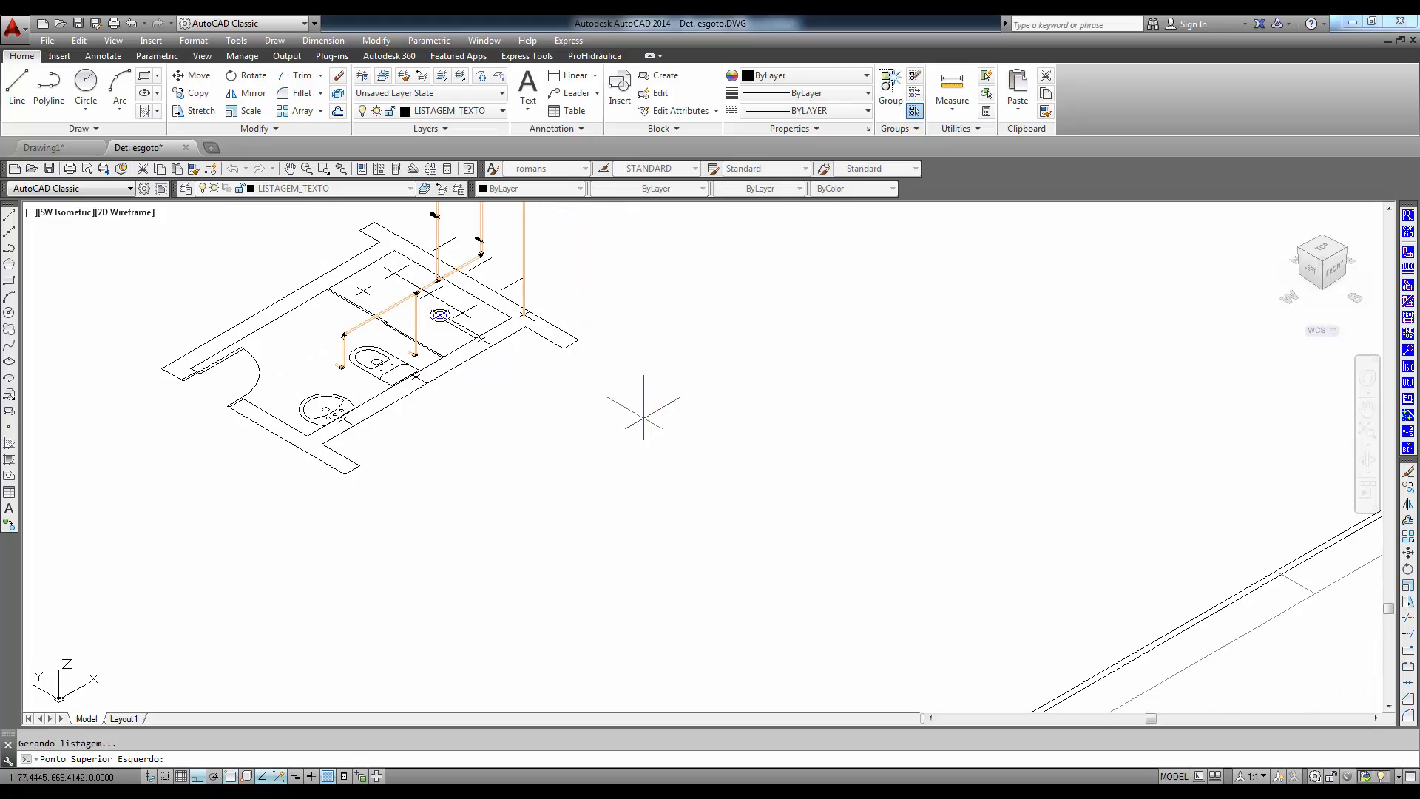
click(647, 408)
scroll(994, 507, up, 2)
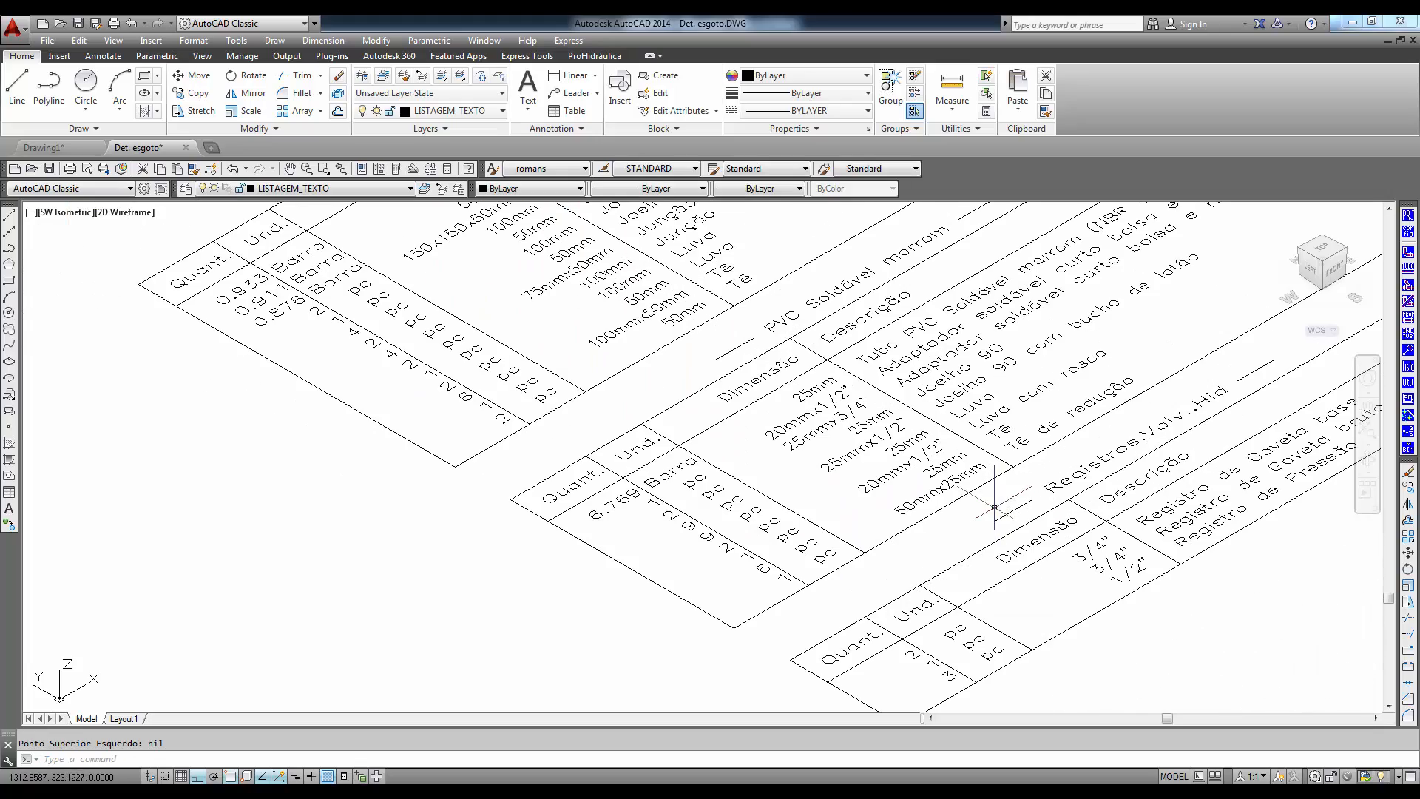
mouse_move(590, 353)
middle_down()
mouse_move(708, 520)
mouse_move(762, 569)
mouse_move(804, 575)
middle_up()
scroll(758, 562, down, 5)
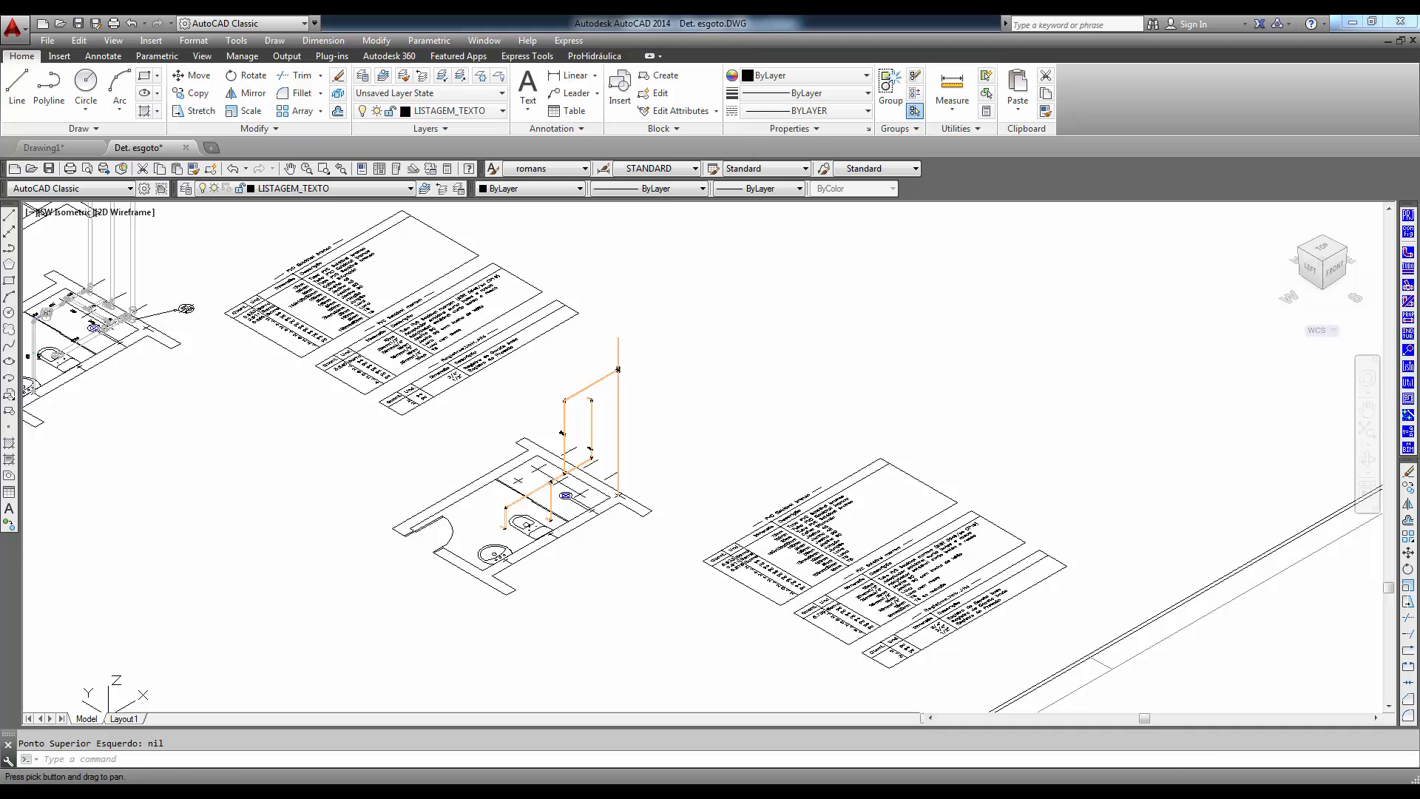
- Start a materials list with Listar Parte do desenho and Gerar no desenho, selecting only the bathroom's detailed cold-water network
click(1409, 366)
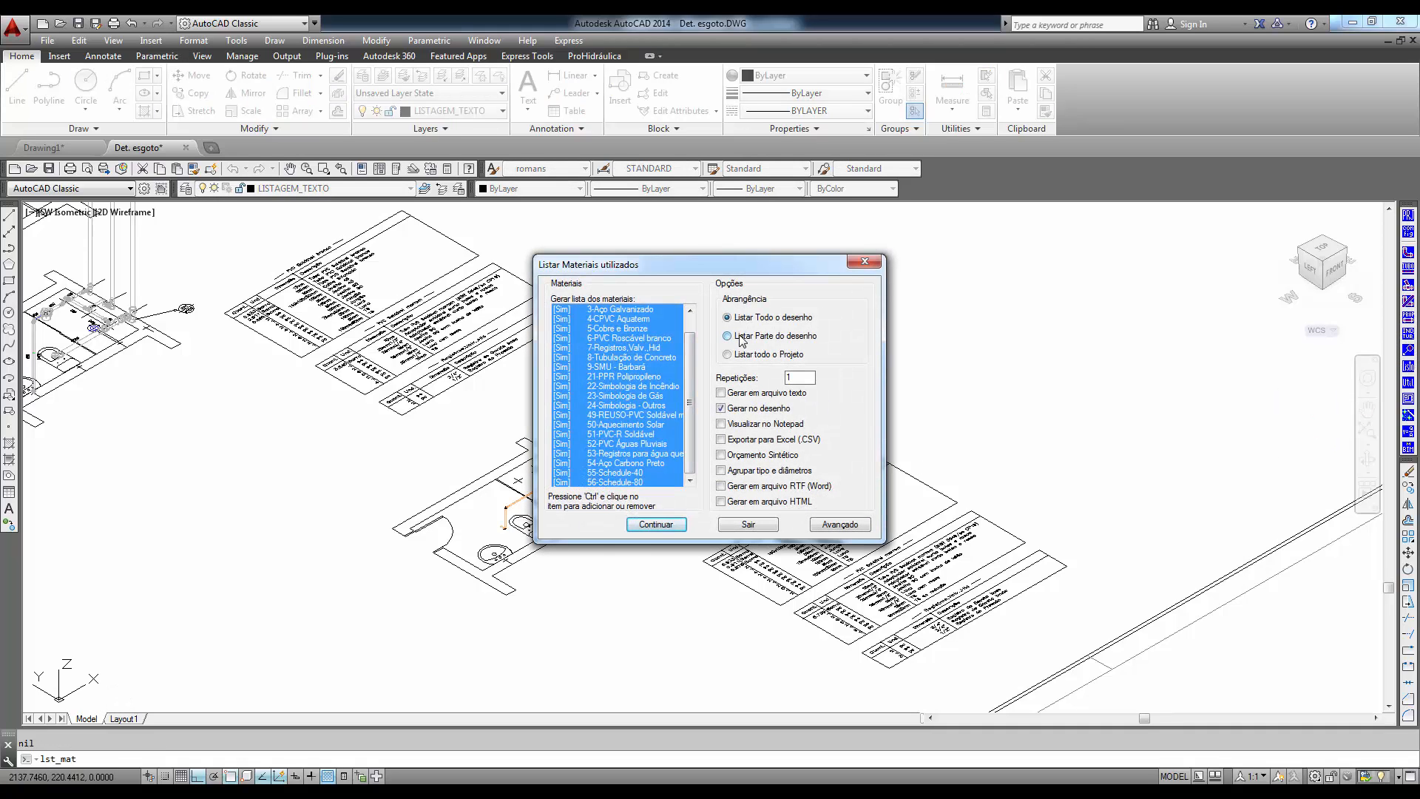
click(649, 528)
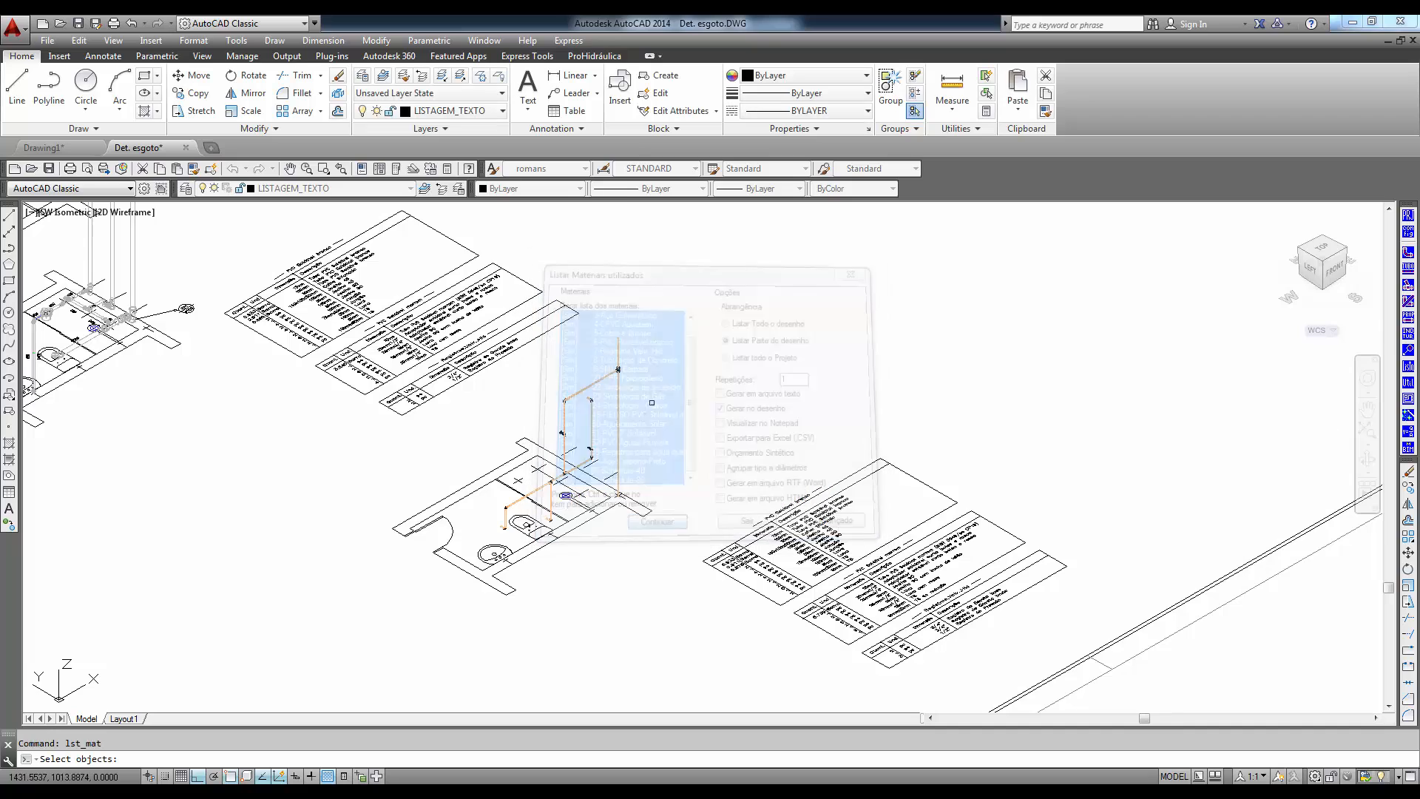
click(652, 349)
click(495, 575)
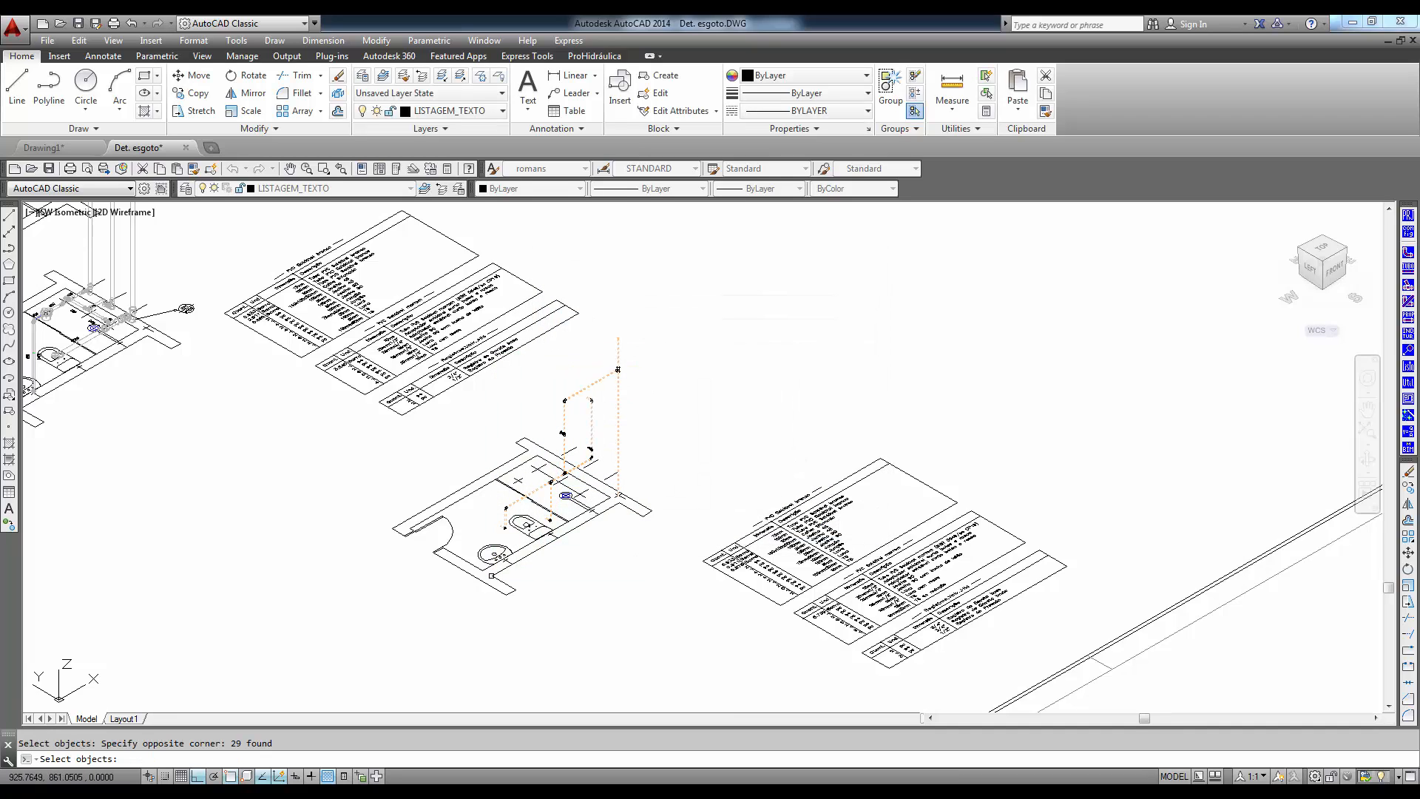
key(Return)
- Place the partial materials list in the empty area below the bathroom plan and examine its PVC and valve tables
middle_drag(429, 622, 466, 583)
middle_drag(509, 527, 651, 361)
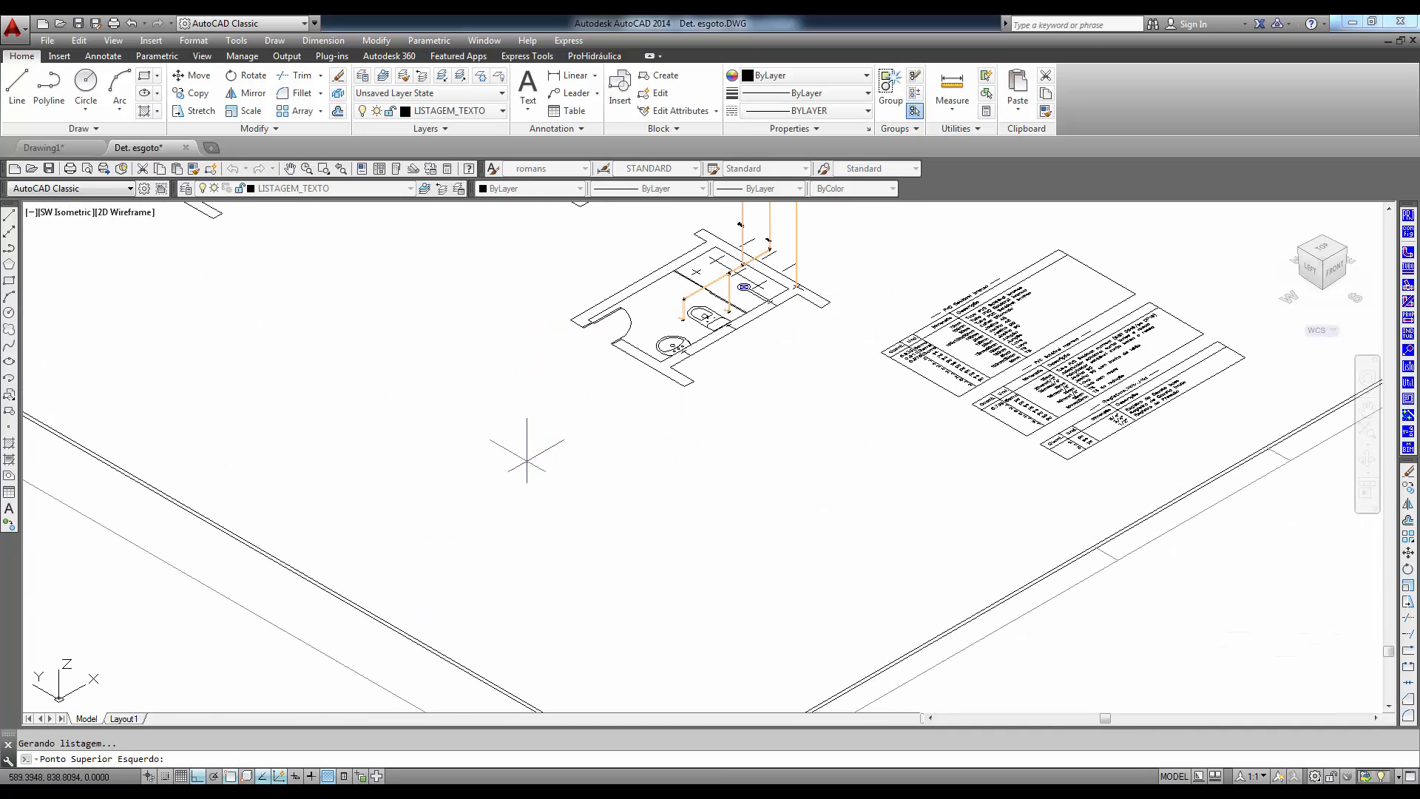
click(490, 500)
scroll(567, 570, up, 7)
middle_drag(497, 504, 575, 680)
mouse_move(1069, 462)
middle_down()
mouse_move(863, 620)
mouse_move(862, 587)
mouse_move(709, 612)
middle_up()
scroll(862, 586, down, 5)
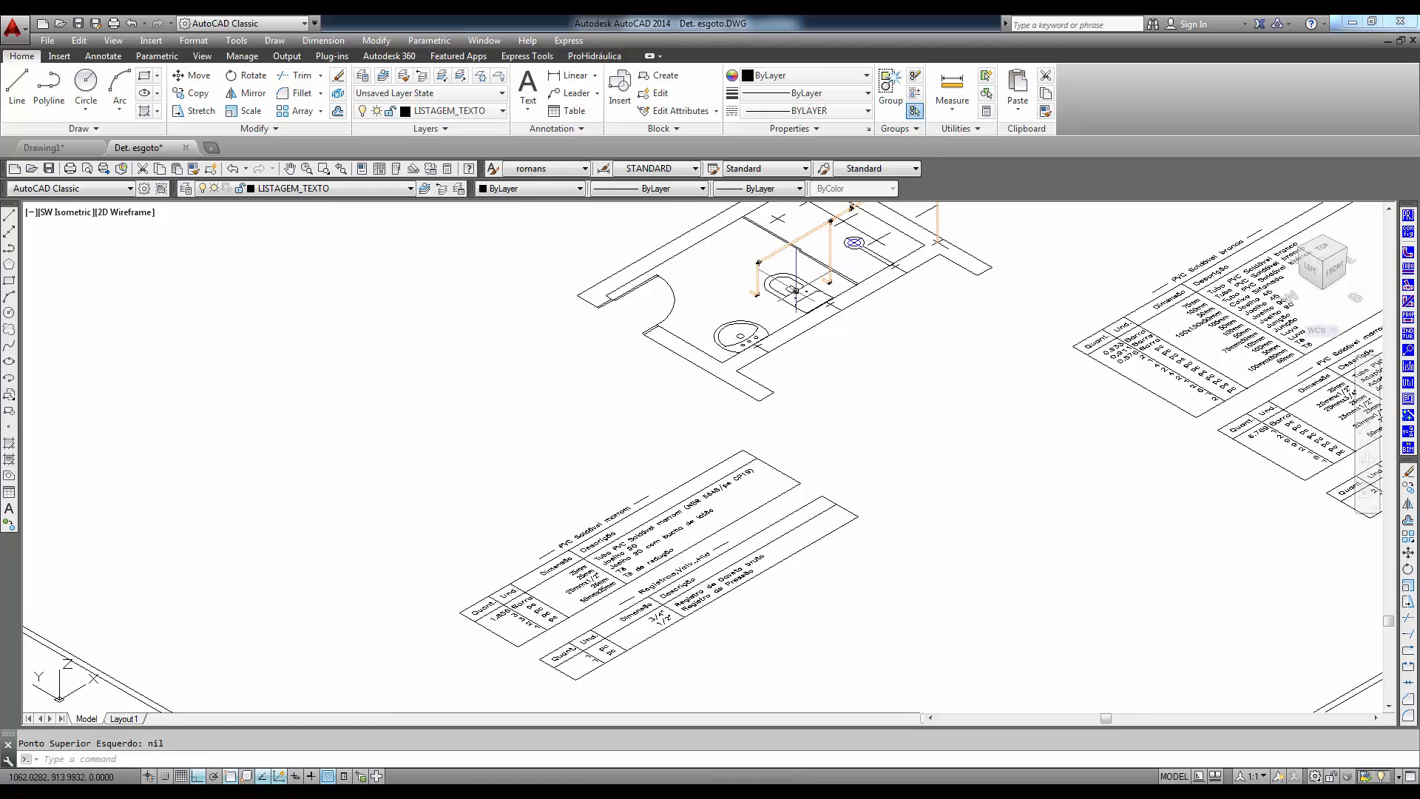